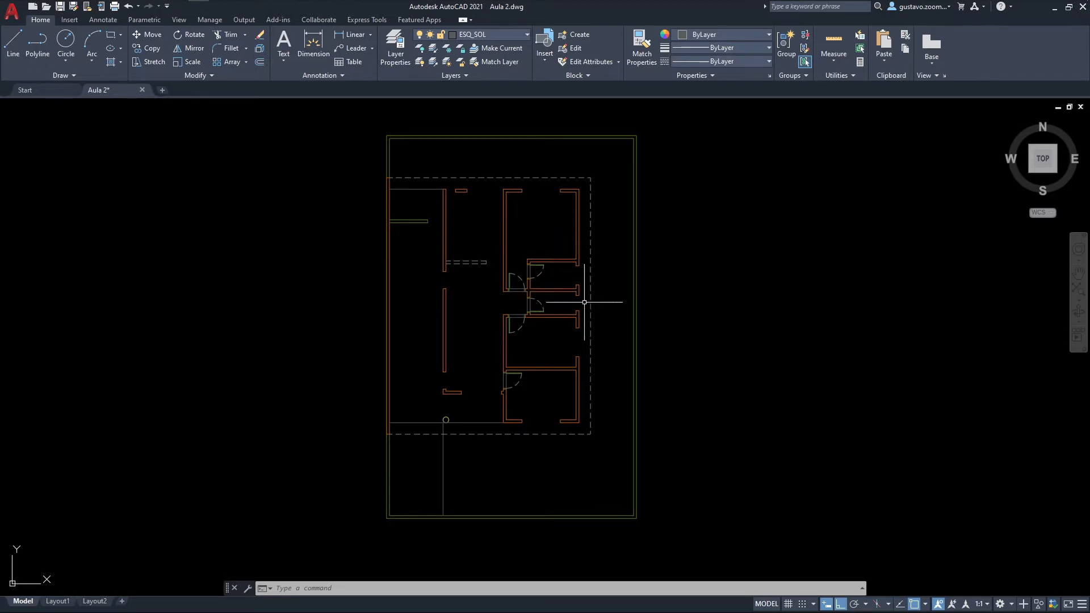
Step: Measure the widths of the two small window openings in the east exterior wall
scroll(579, 269, up, 6)
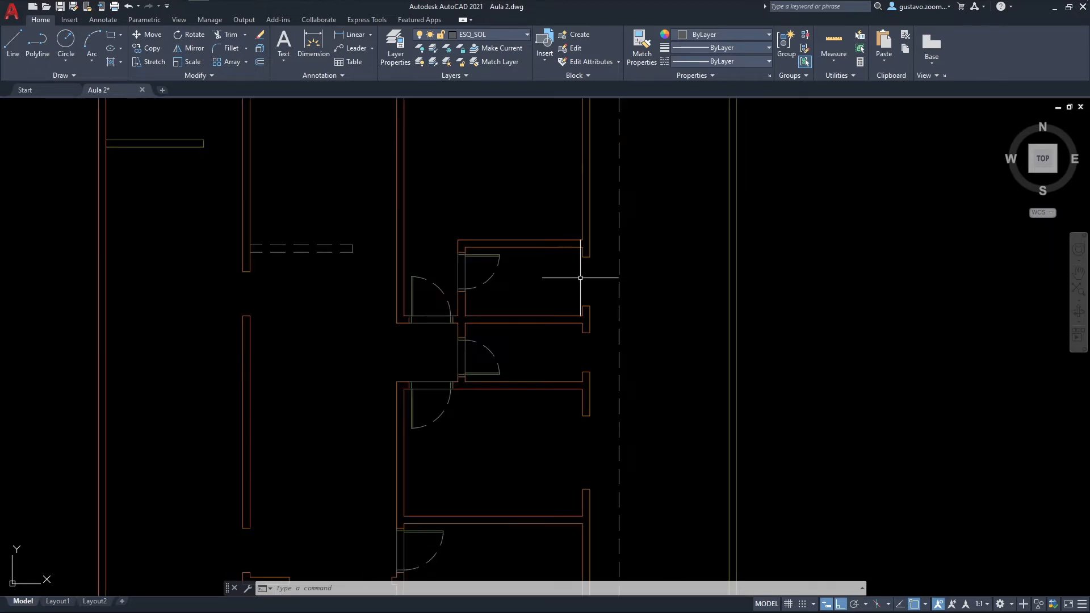
middle_drag(579, 278, 497, 281)
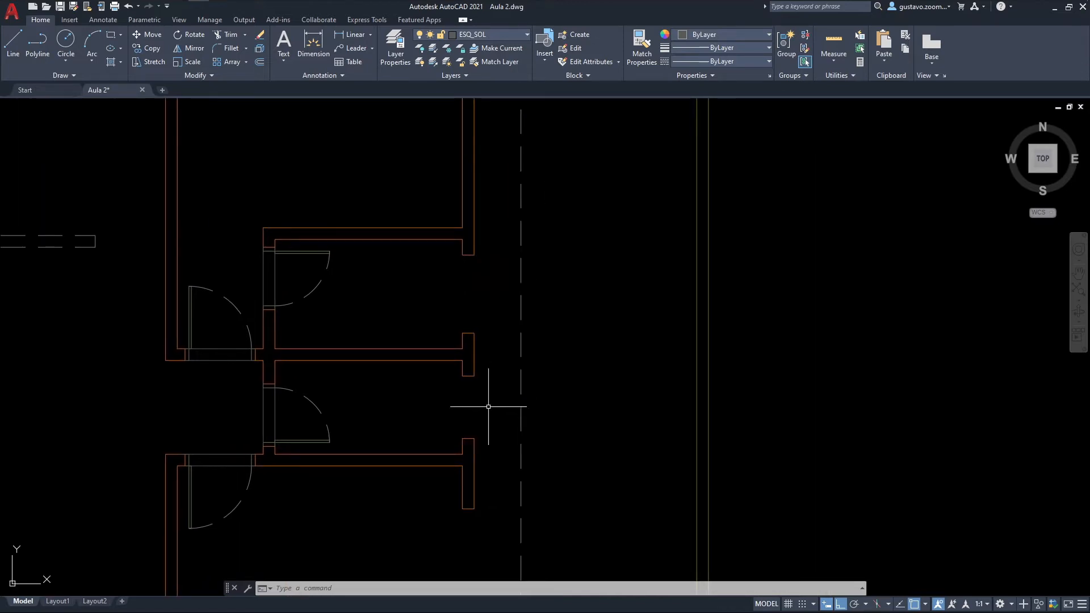
text(d poi)
key(Return)
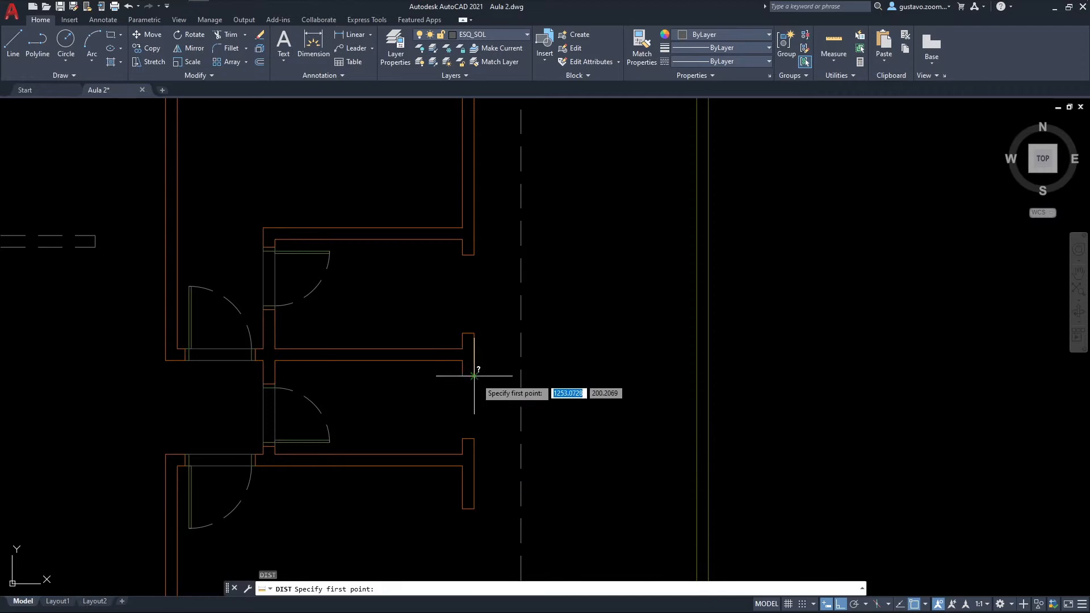
click(474, 375)
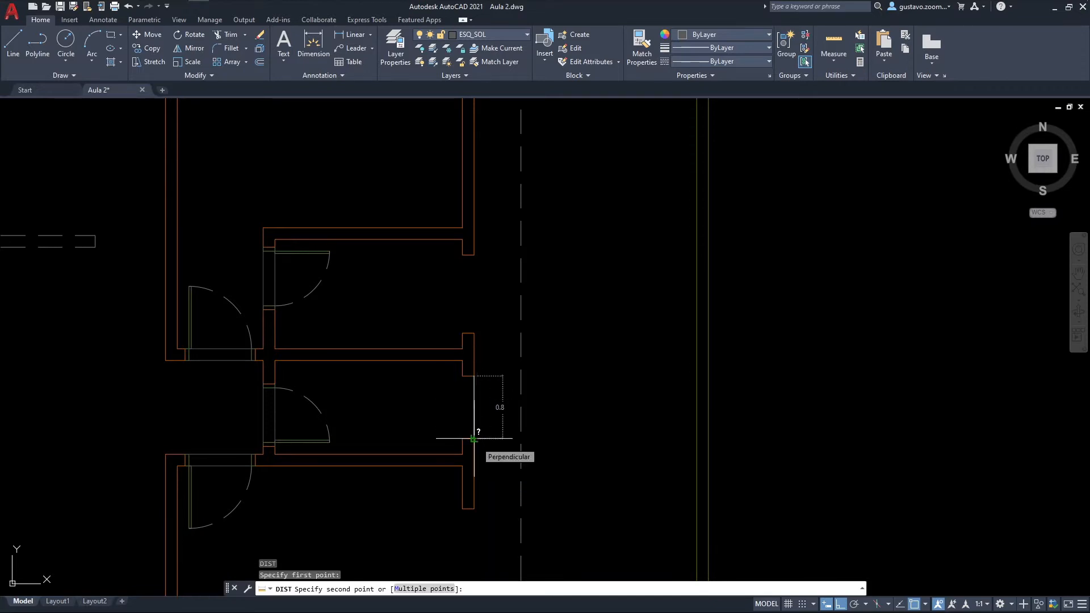
click(474, 438)
key(Return)
click(474, 333)
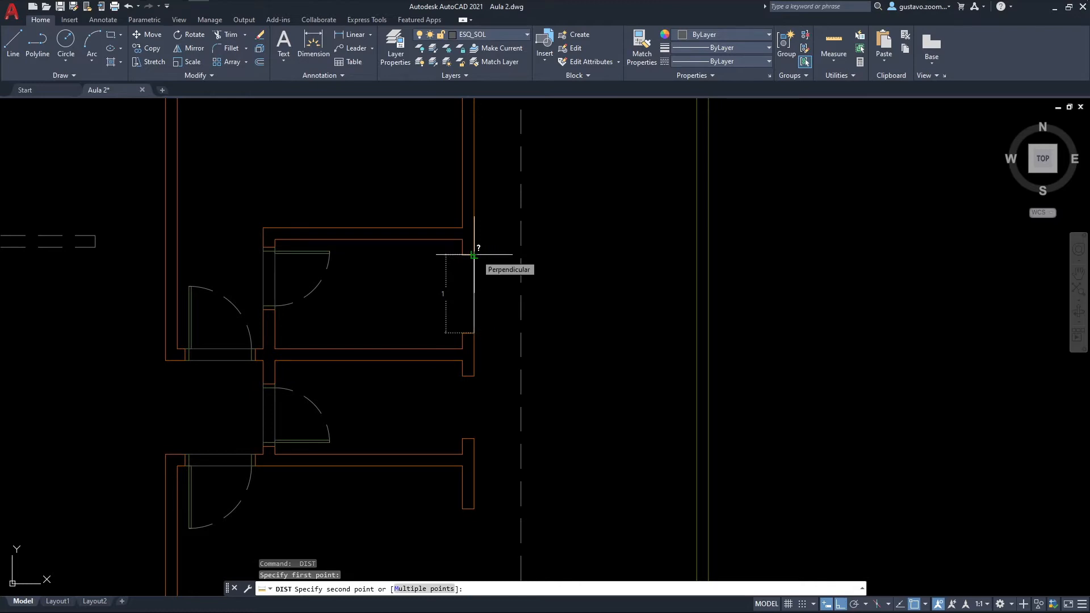
key(Escape)
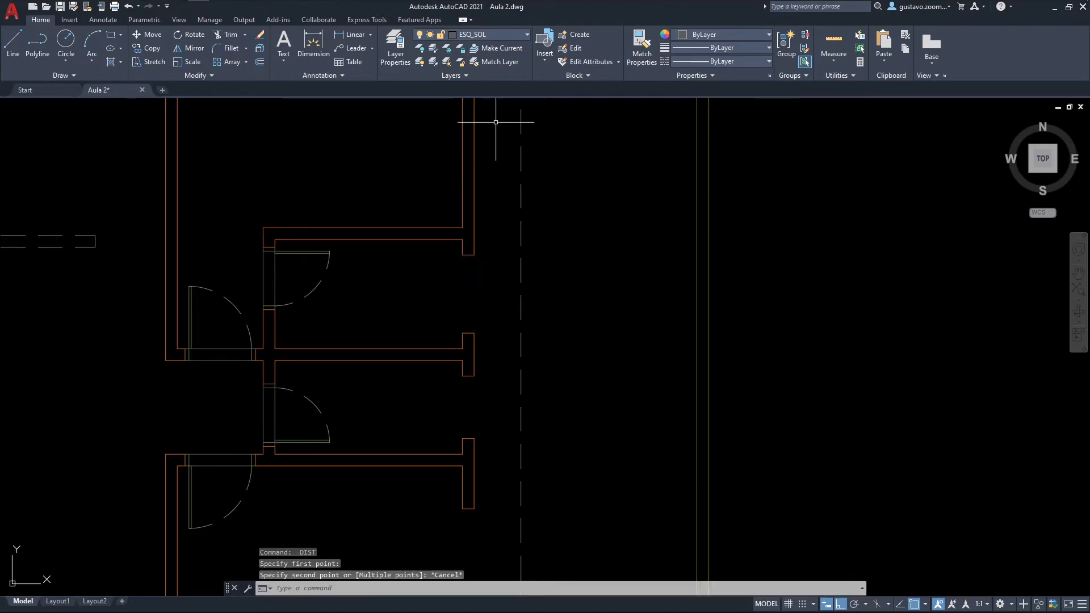
Step: Make ESQ_JAN the current layer for drawing the window in the lower of the two small east-wall openings
click(513, 34)
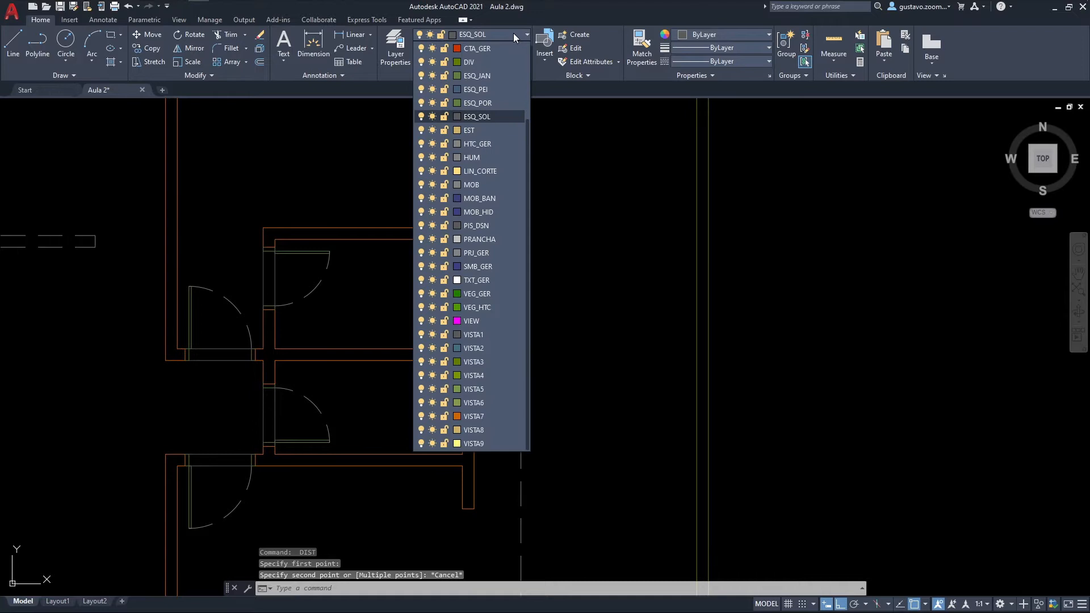
click(499, 76)
scroll(474, 343, up, 4)
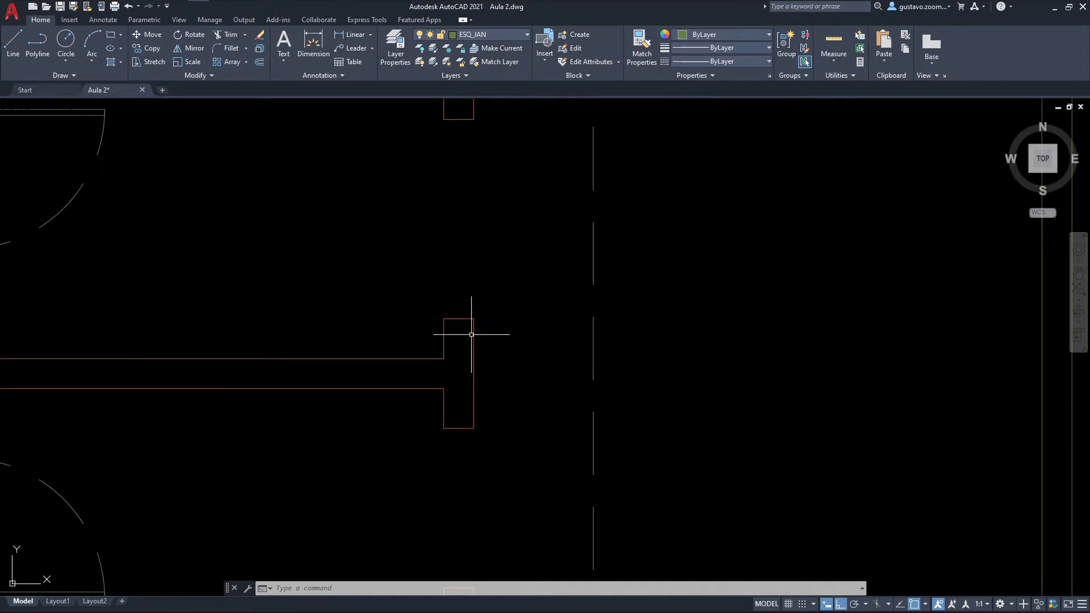
mouse_move(470, 297)
middle_down()
mouse_move(489, 316)
mouse_move(482, 258)
mouse_move(486, 328)
mouse_move(470, 385)
middle_up()
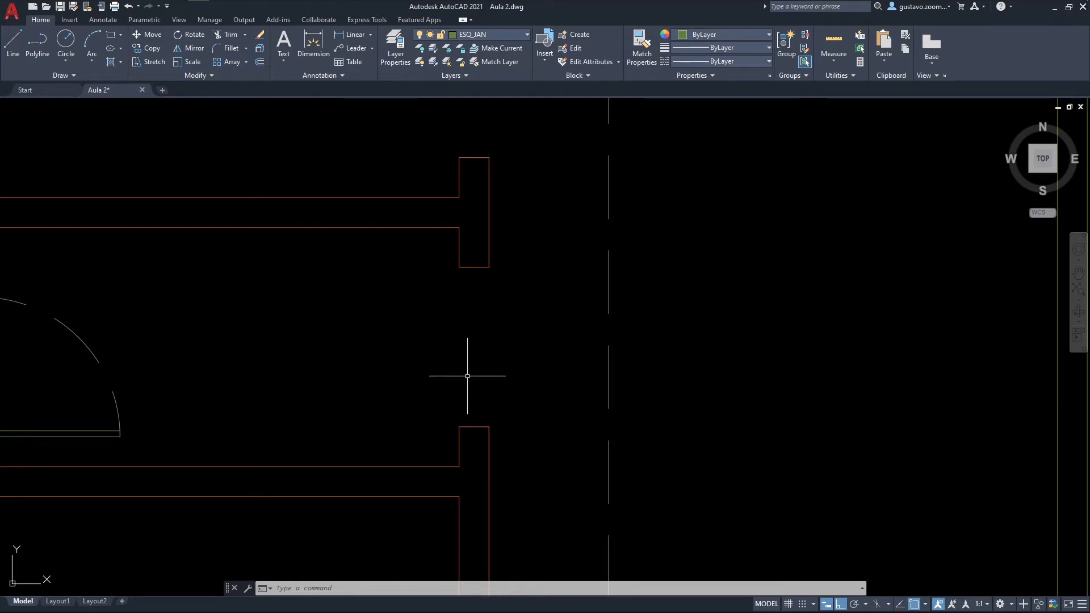
middle_drag(475, 370, 463, 377)
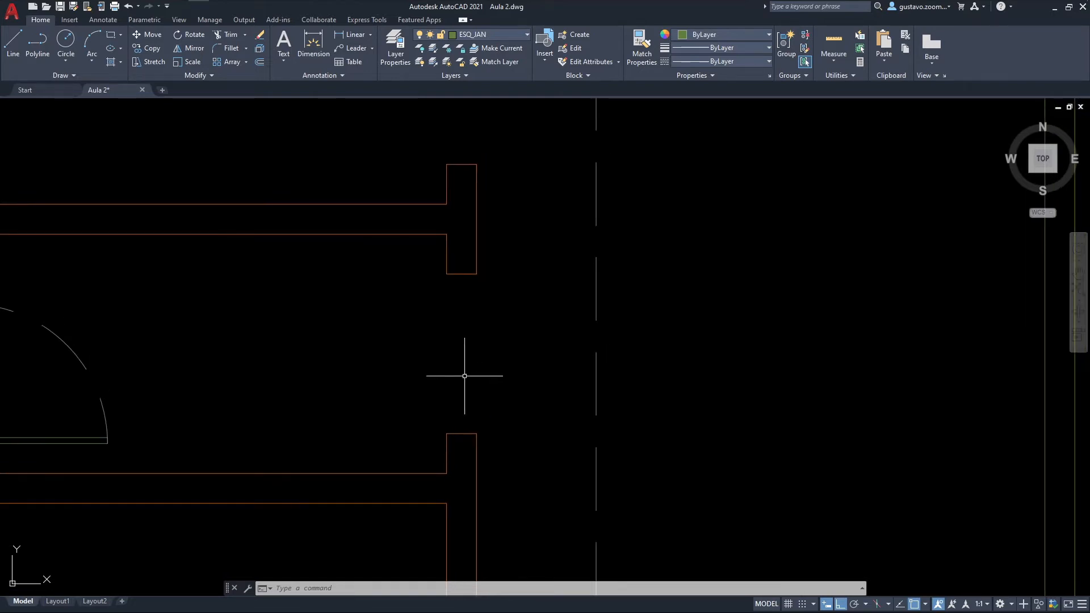
Step: Draw a polyline frame on the opening's lower jamb, rising 0.05 from the inner corner, running 0.15 across and returning to the outer corner
text(PL)
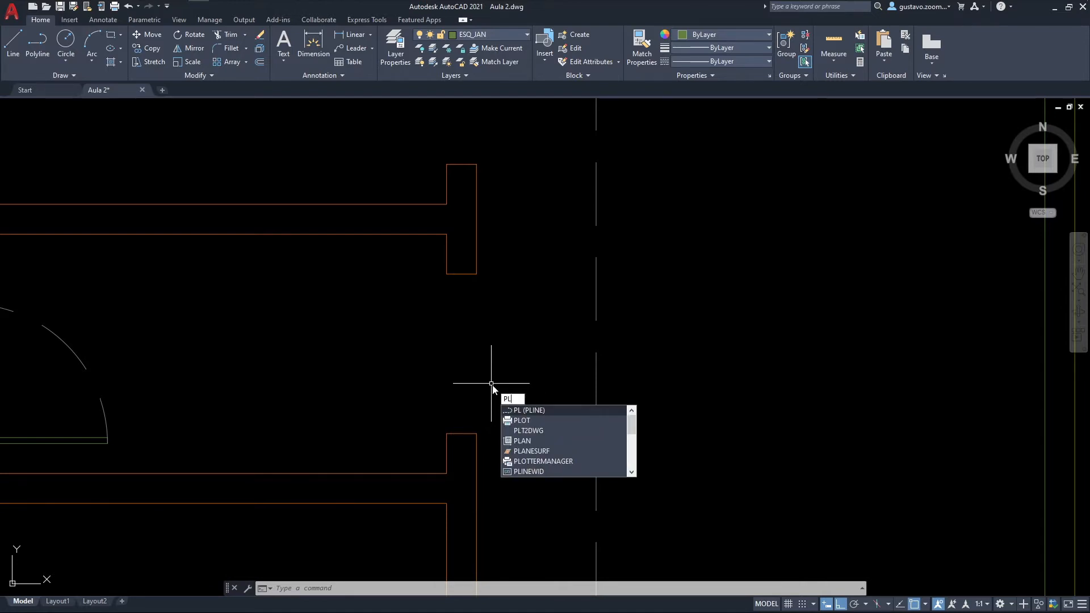
key(Return)
click(447, 434)
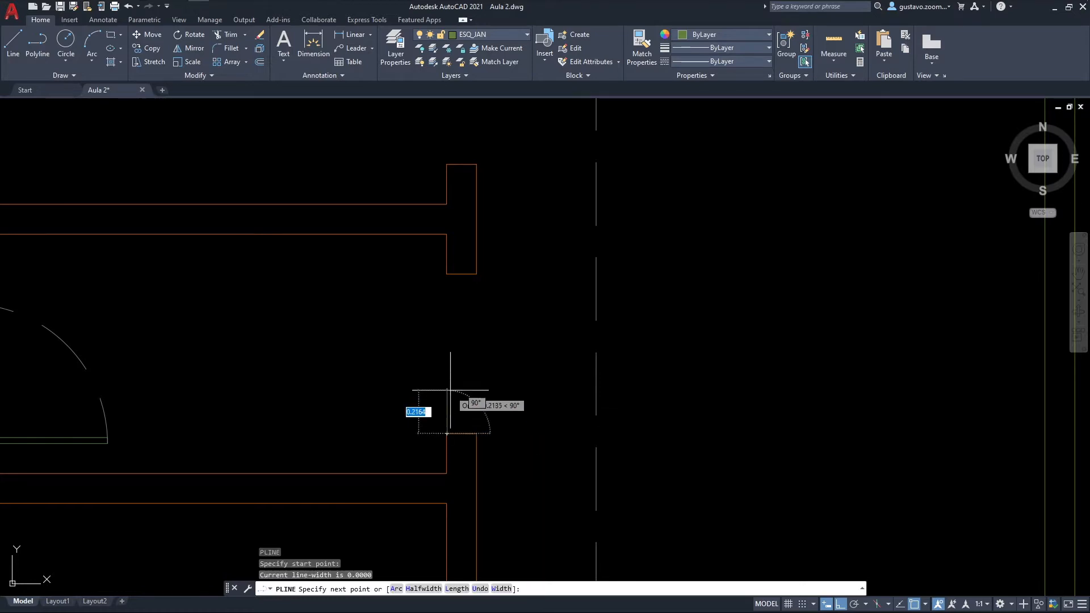
text(.05)
key(Return)
text(.15)
key(Return)
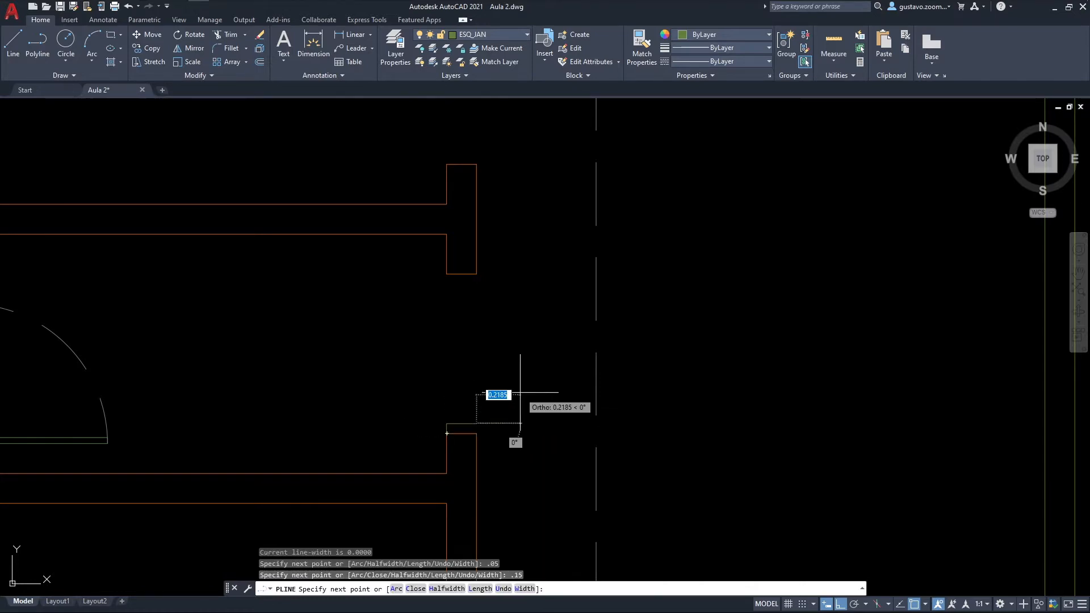
key(Escape)
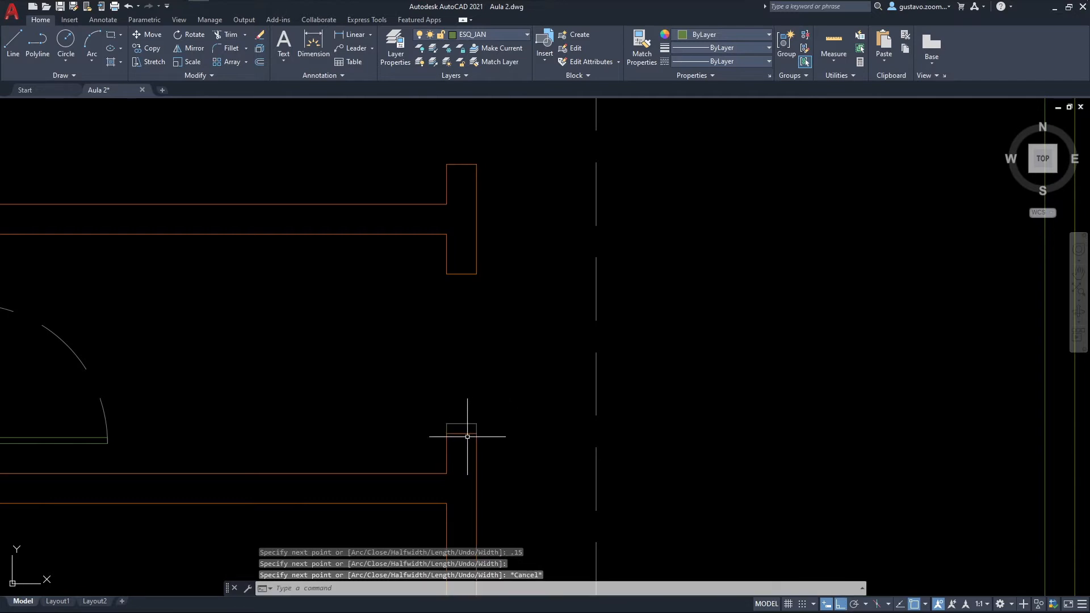
Step: Draw a matching polyline frame on the opening's upper jamb, 0.05 down from the inner corner, 0.15 across and back to the outer corner
text(pl)
key(Return)
click(448, 275)
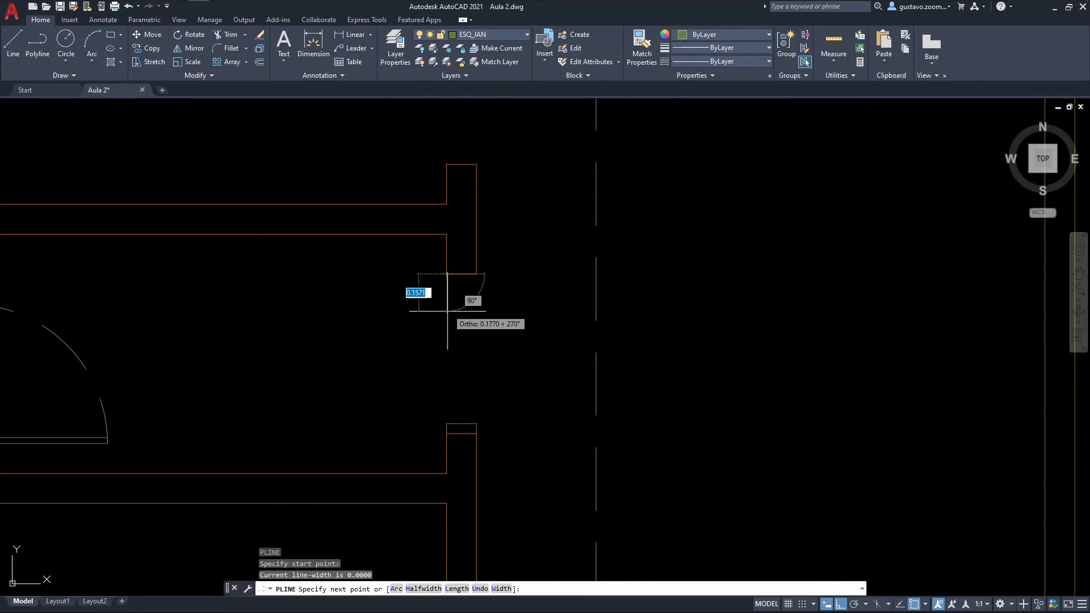
text(.05)
key(Return)
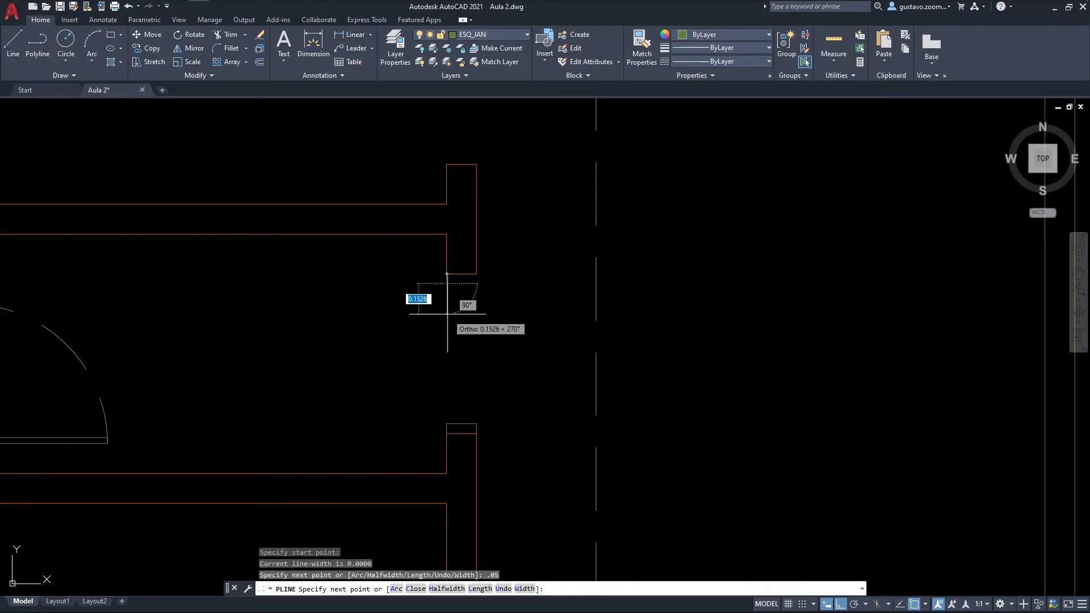
text(.15)
key(Return)
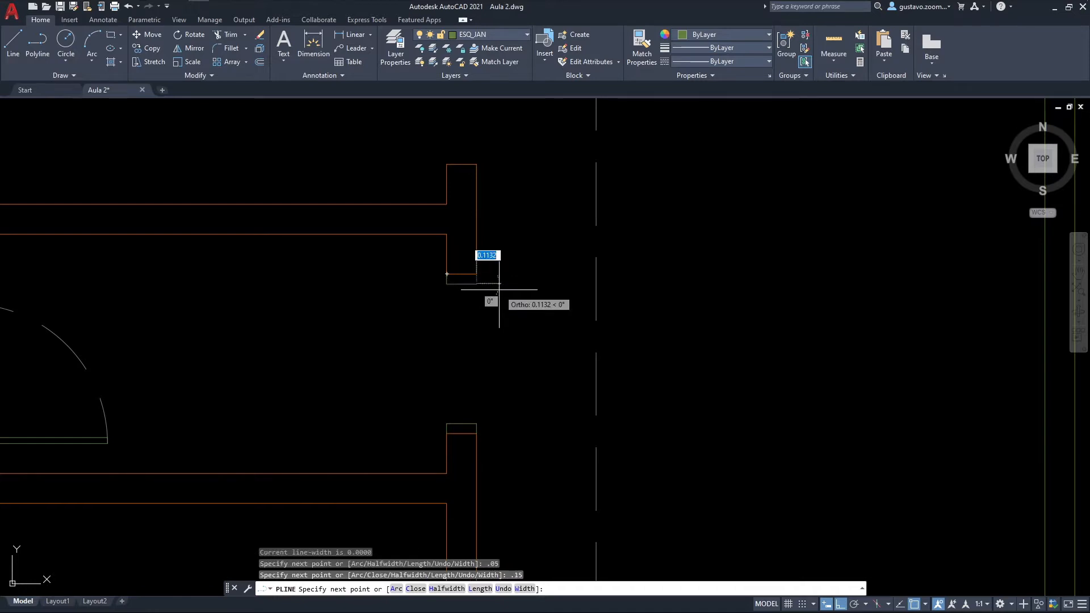
key(Escape)
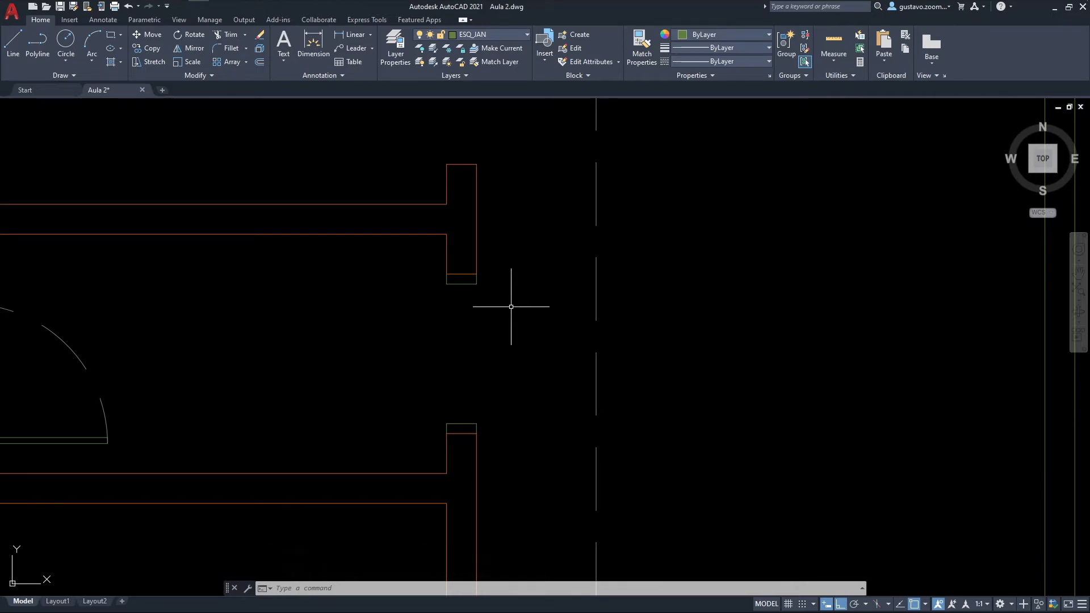
Step: Draw a vertical line between the midpoints of the upper and lower window frame pieces
key(l)
key(Return)
click(475, 275)
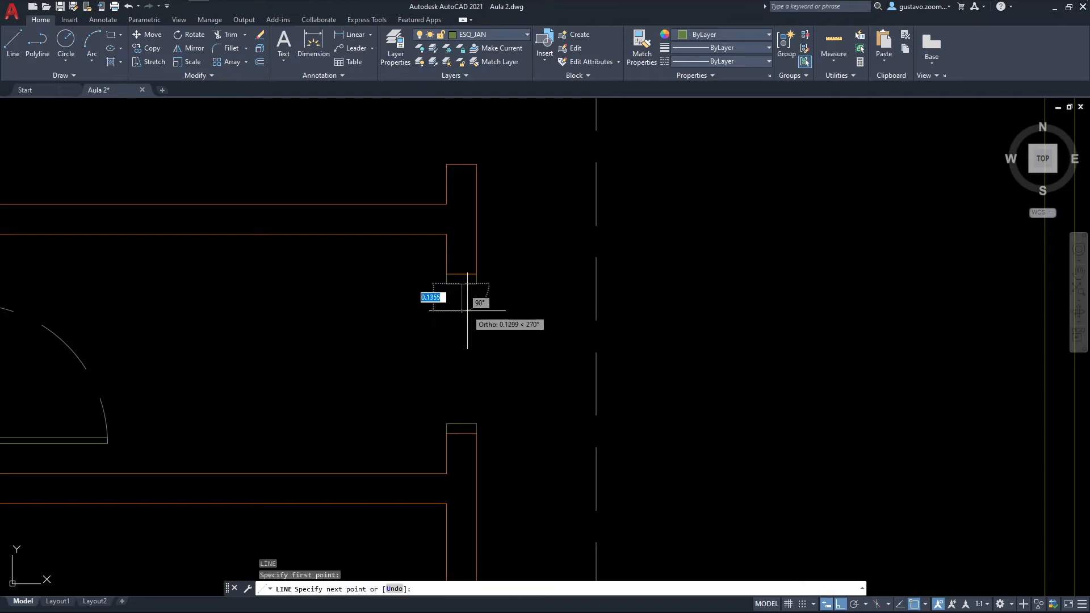
click(462, 423)
click(462, 423)
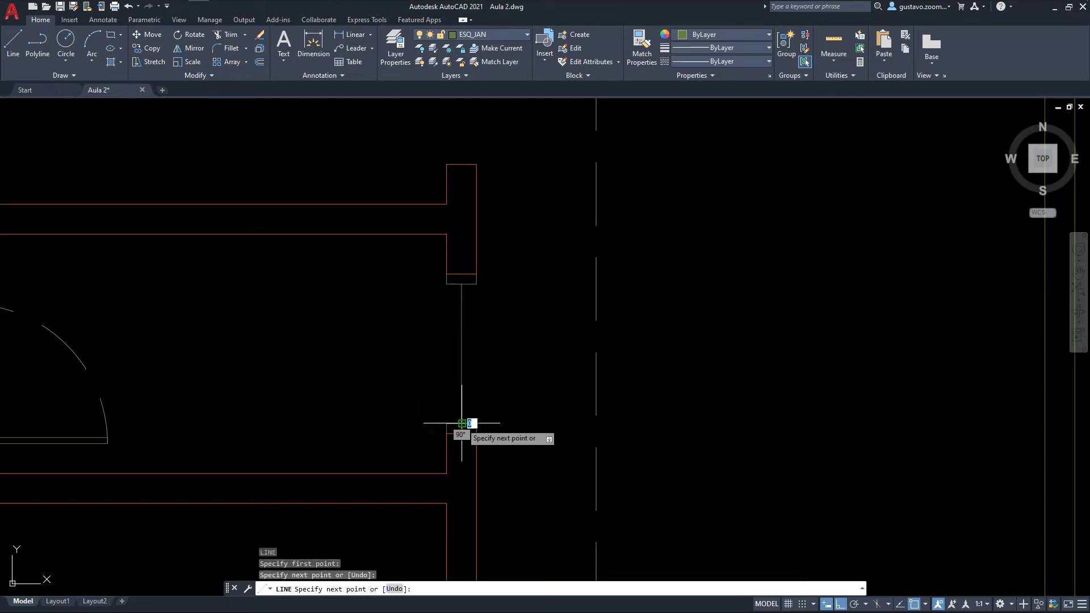
key(Escape)
scroll(482, 316, up, 3)
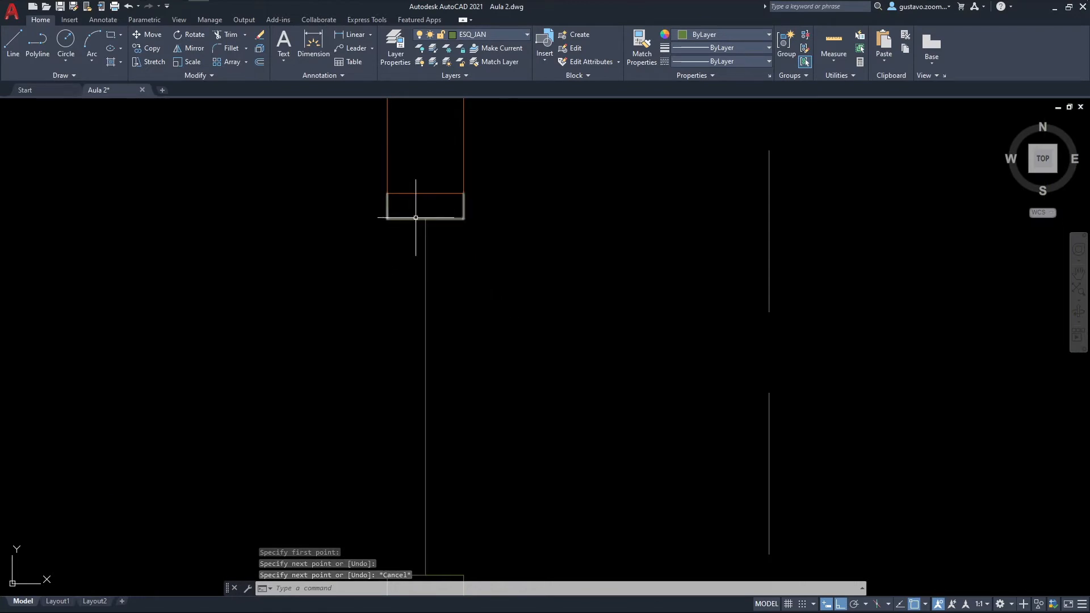
scroll(429, 236, down, 2)
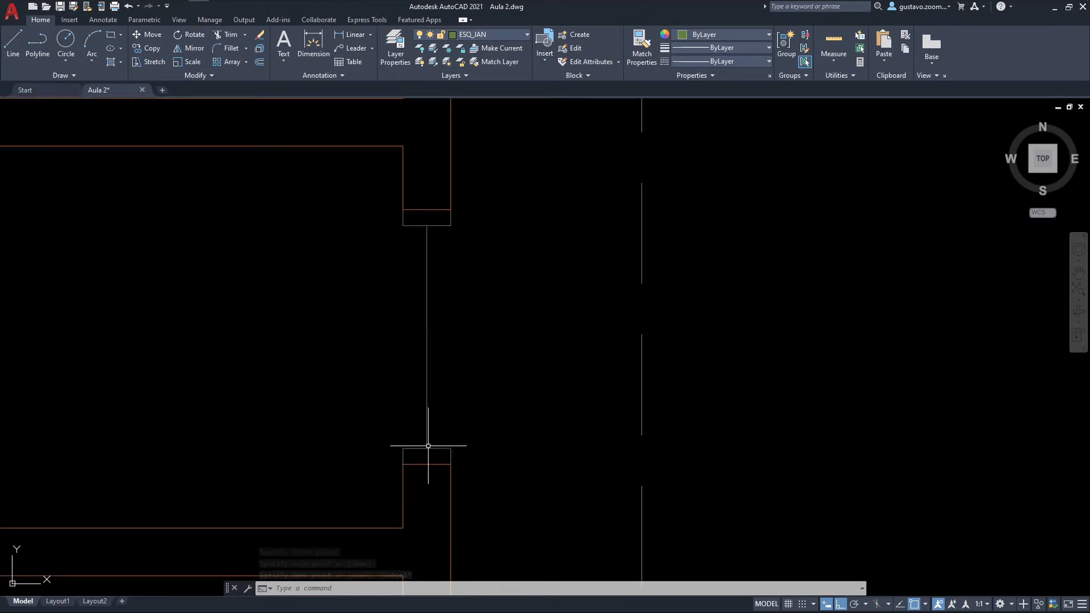
middle_drag(444, 379, 514, 381)
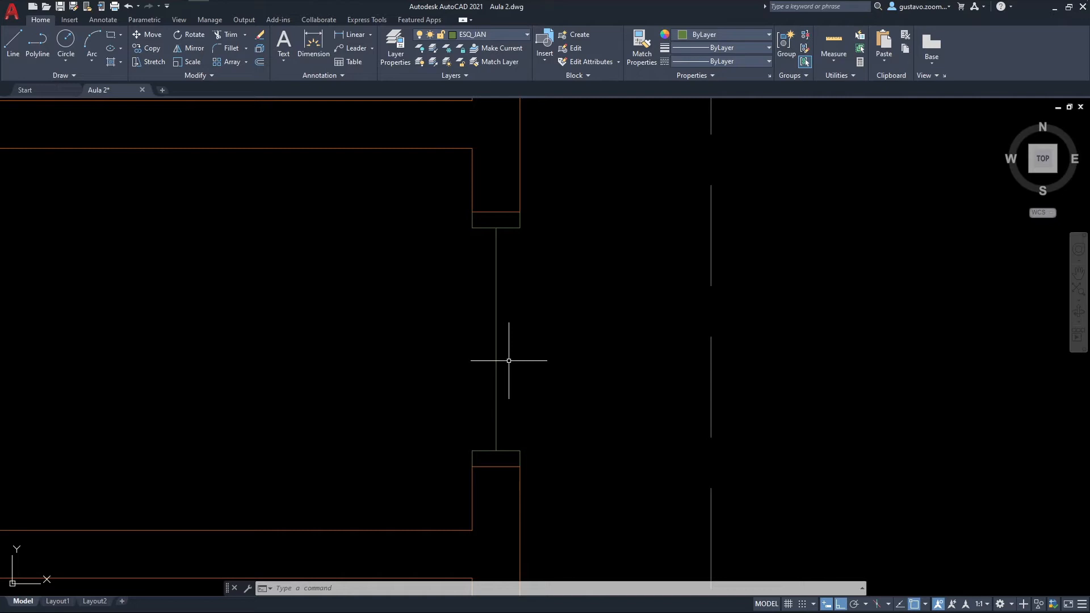
Step: Offset the window's center line by 0.015 to both sides and delete the original line
text(o)
key(Return)
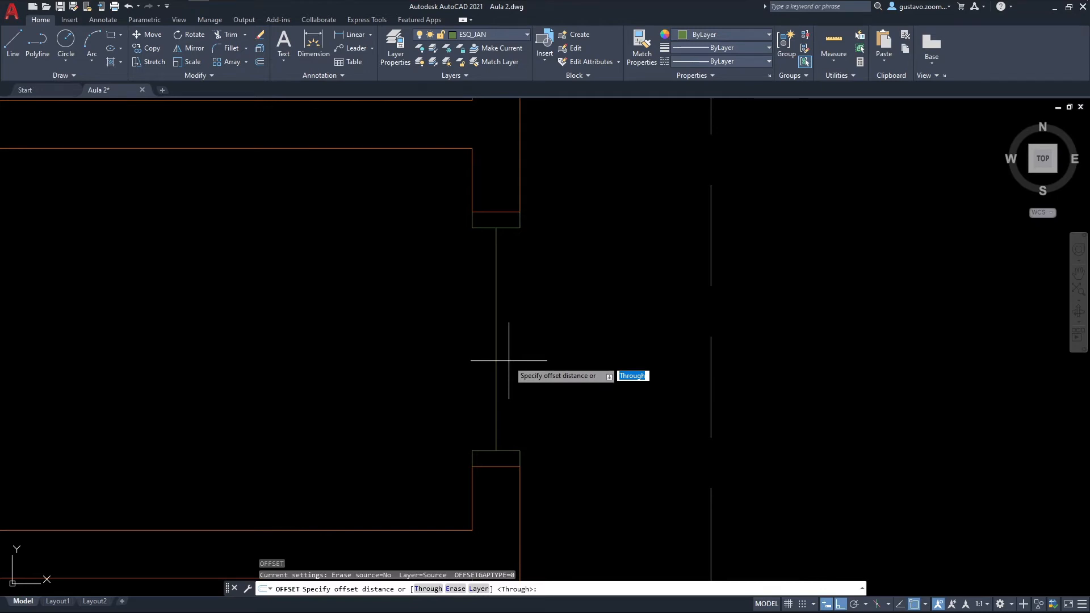
text(.015)
key(Return)
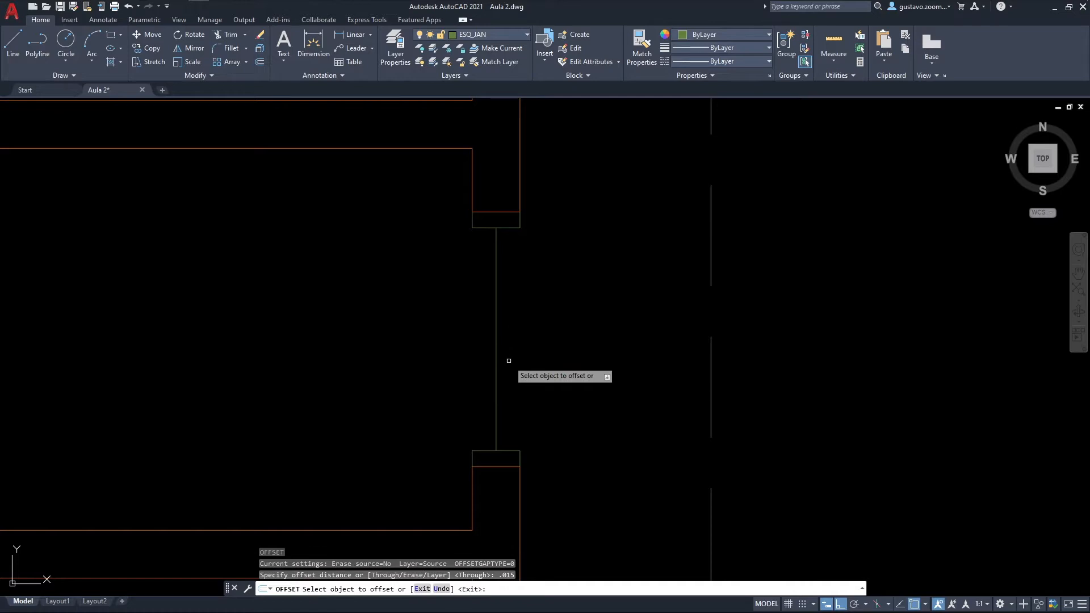
click(497, 280)
click(526, 280)
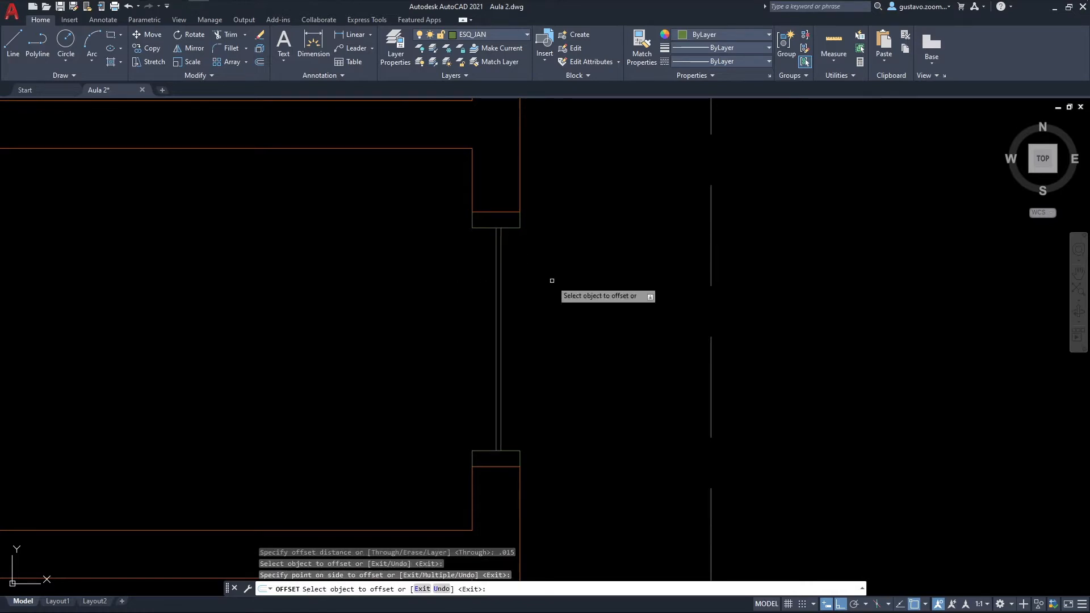
click(496, 274)
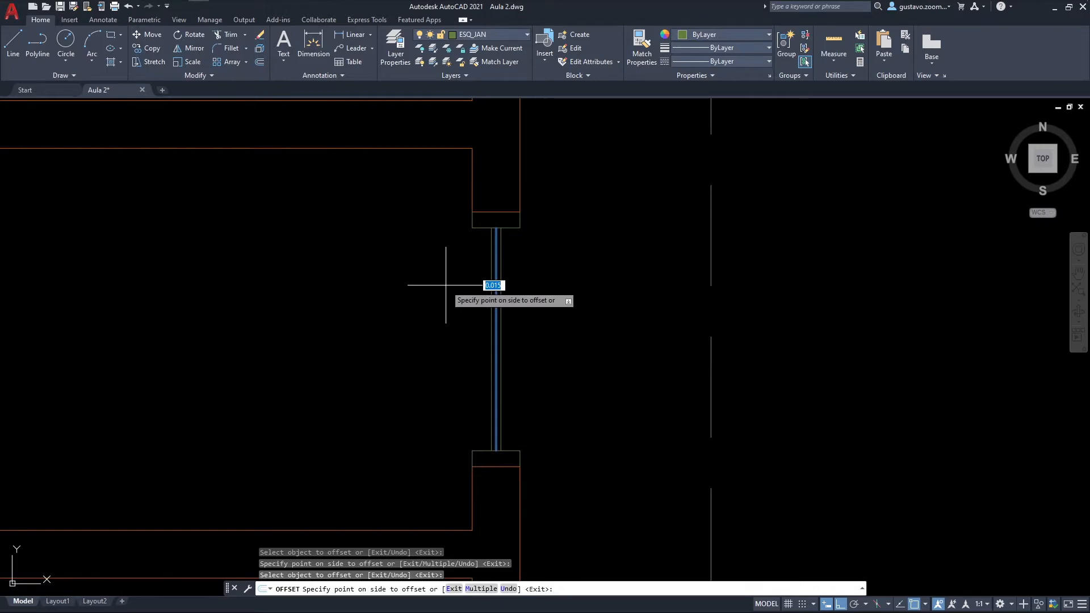
click(448, 287)
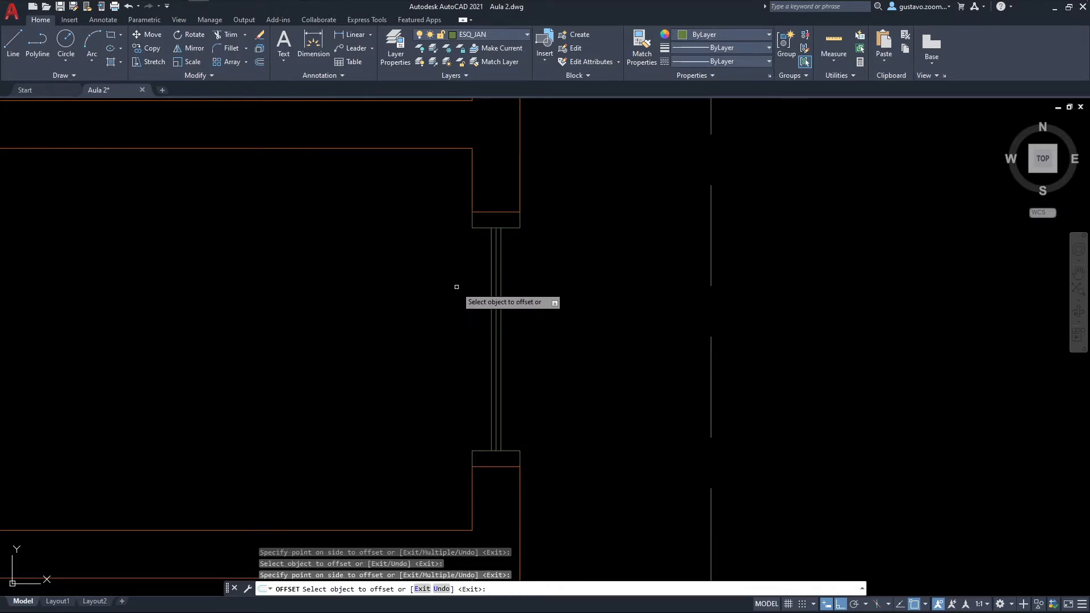
key(Escape)
click(495, 267)
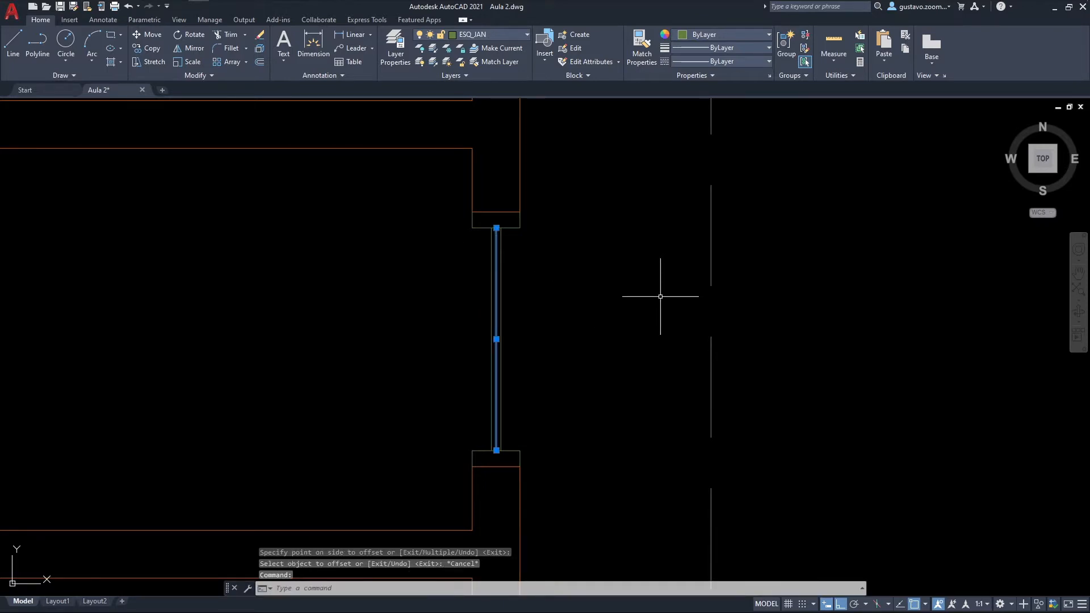
key(Delete)
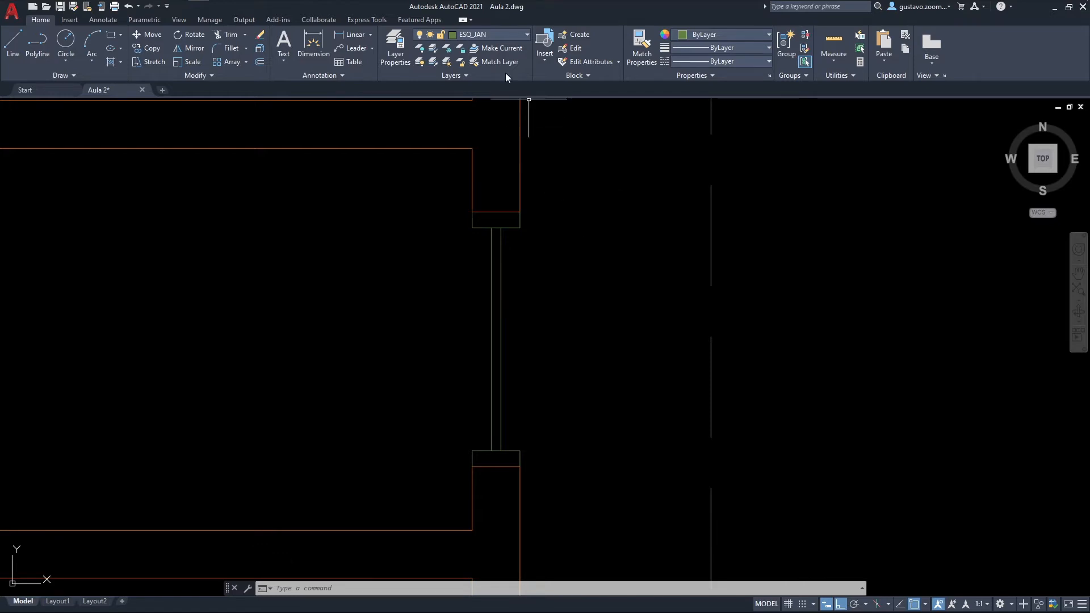
Step: On layer ESQ_PEI, draw the two sill lines joining the frame pieces' outer corners and inner corners
click(498, 36)
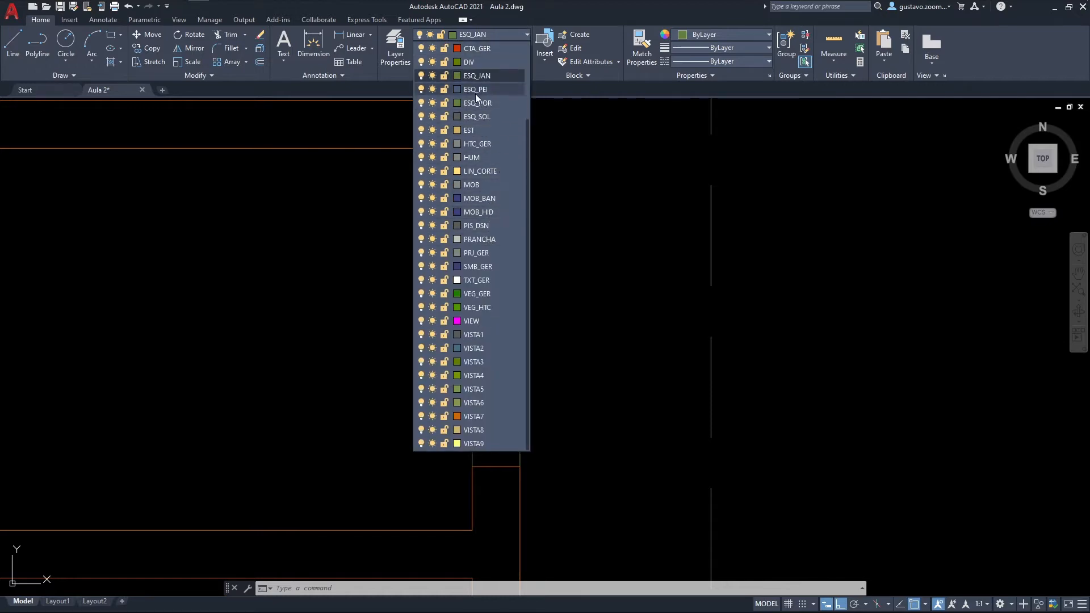
click(489, 93)
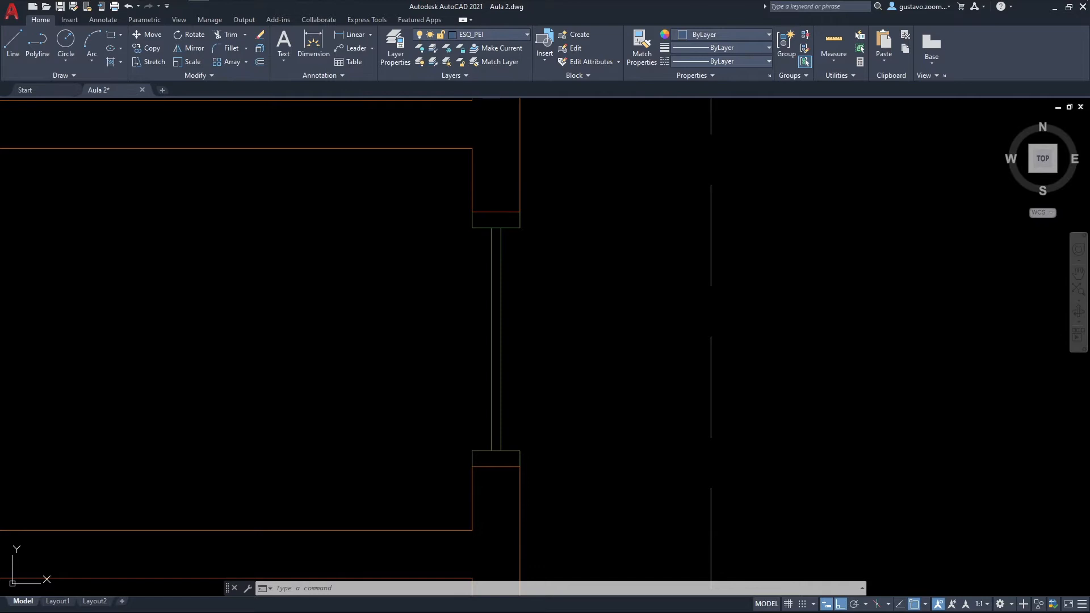
key(l)
key(Return)
click(519, 228)
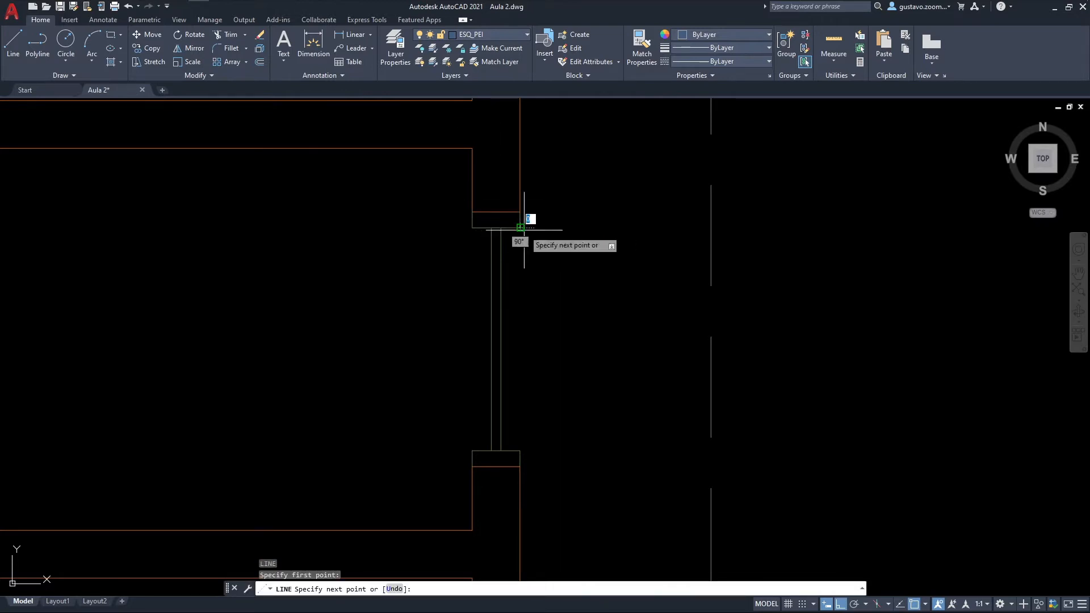
key(Escape)
key(Return)
click(472, 227)
click(472, 449)
key(Escape)
middle_drag(545, 387, 451, 398)
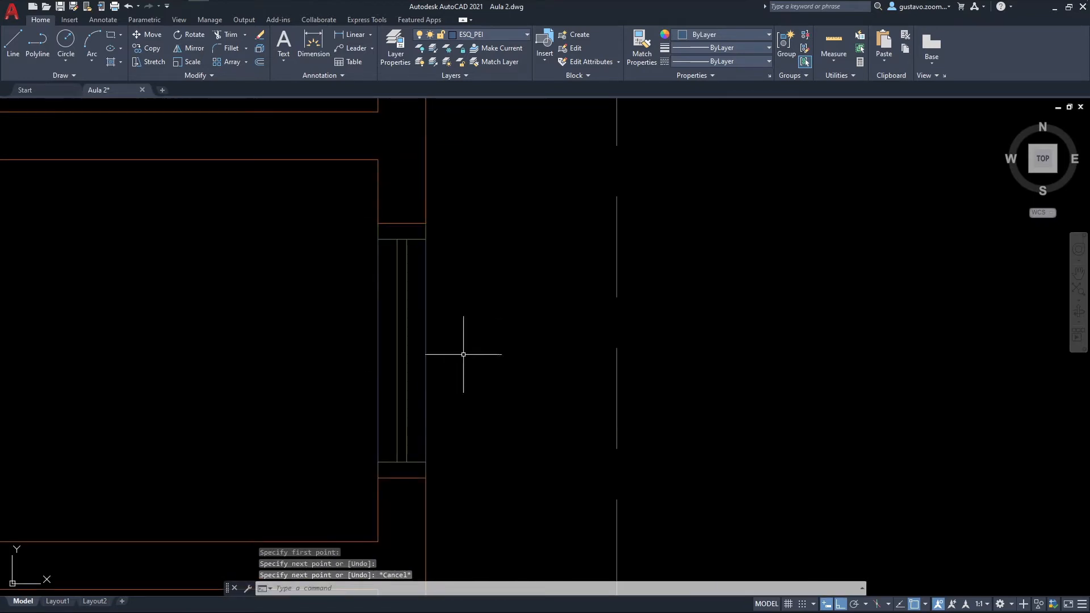
scroll(447, 280, down, 2)
scroll(408, 360, down, 4)
scroll(433, 360, up, 4)
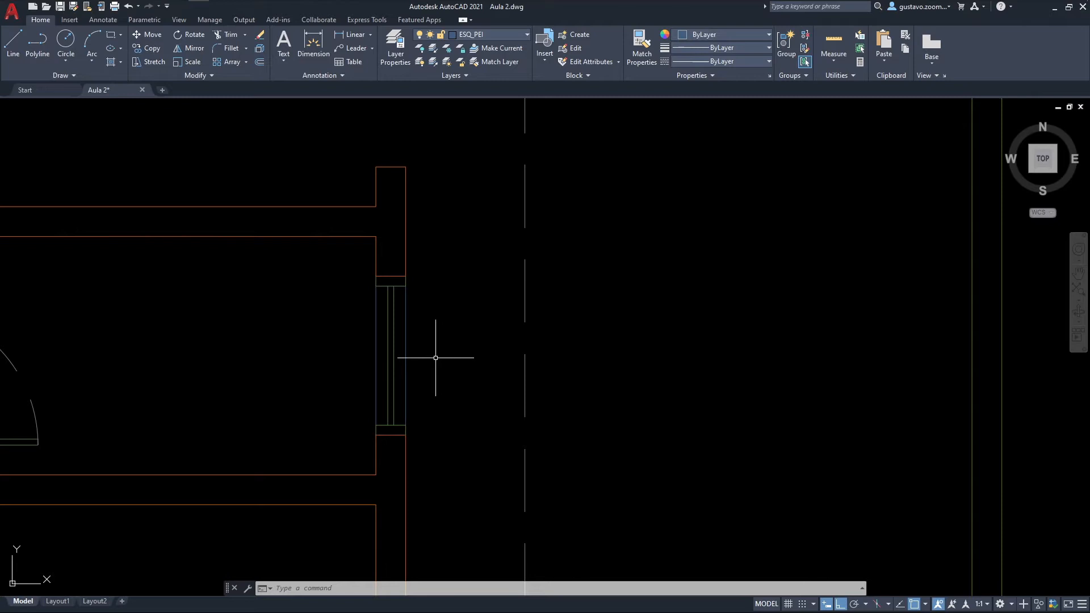
Step: Start a Write Block with the base point at the window's lower outer corner, selecting its frames, glazing lines and sill lines
text(w)
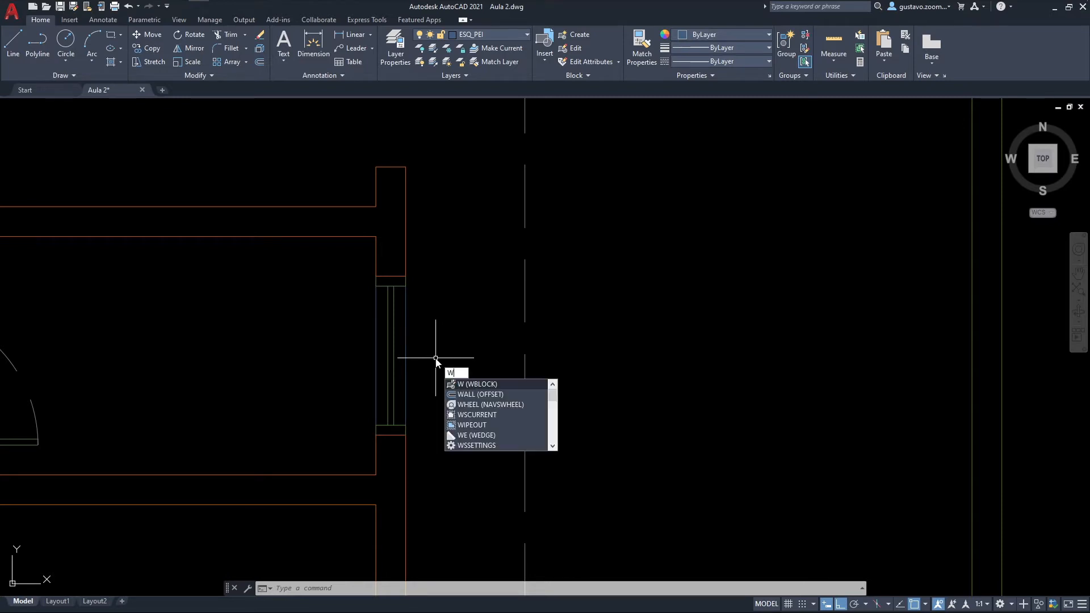
key(Return)
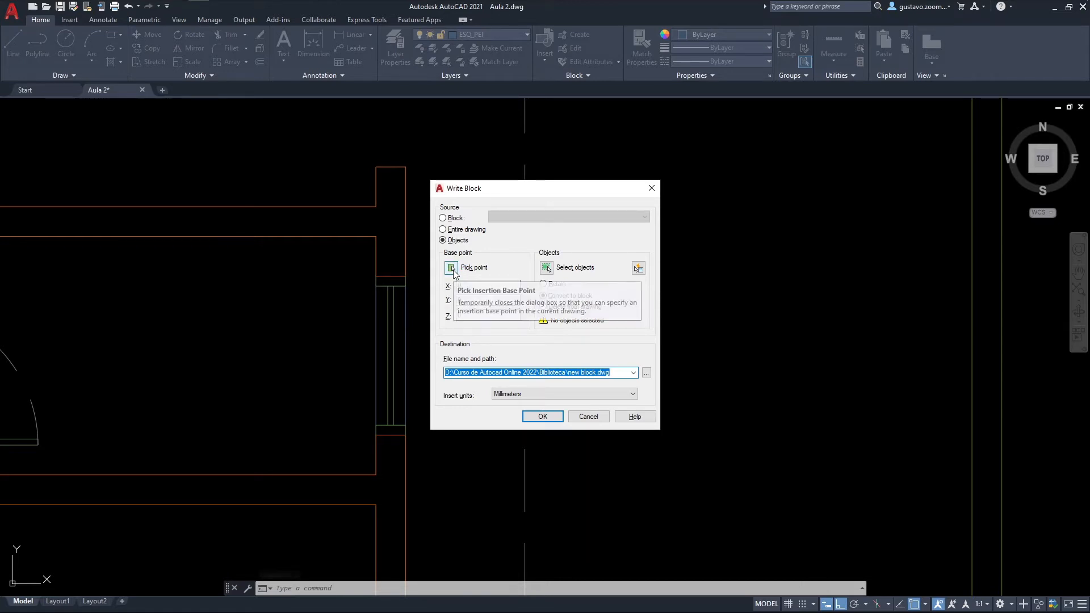
click(451, 267)
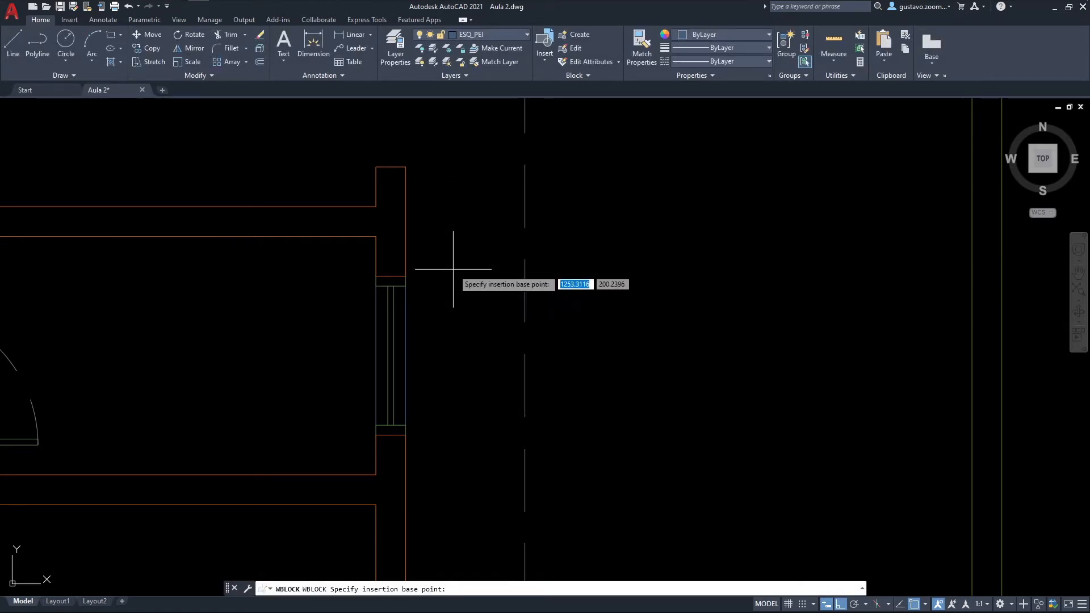
click(406, 435)
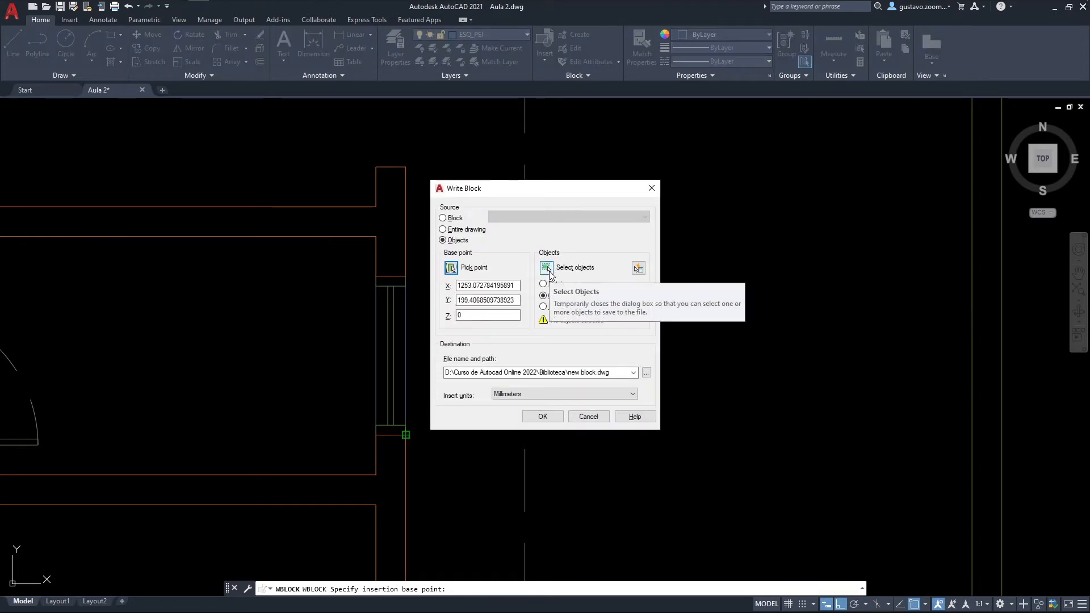
click(546, 267)
click(421, 418)
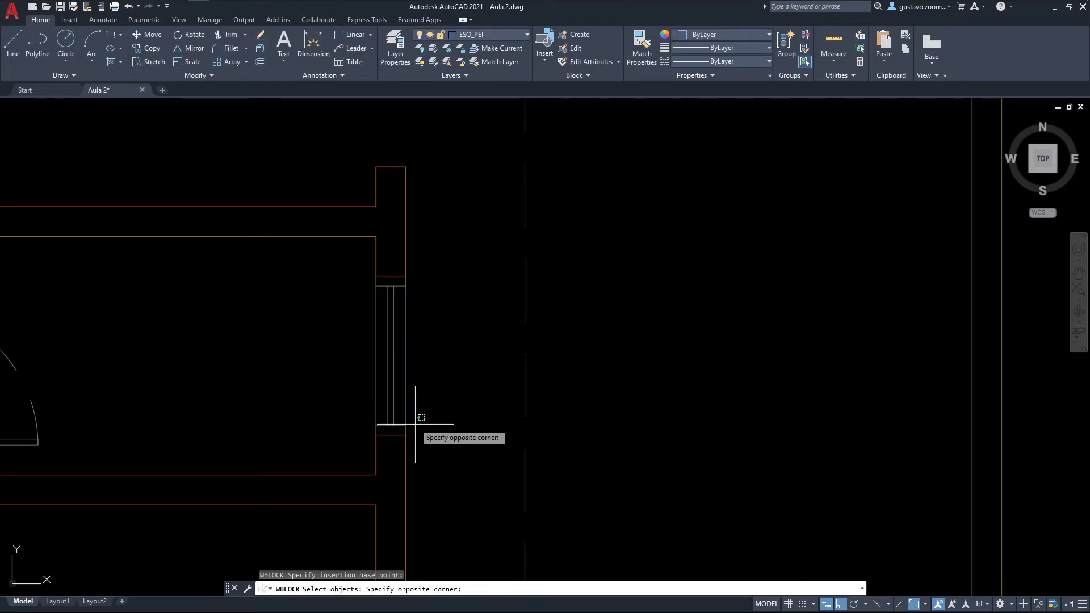
click(358, 277)
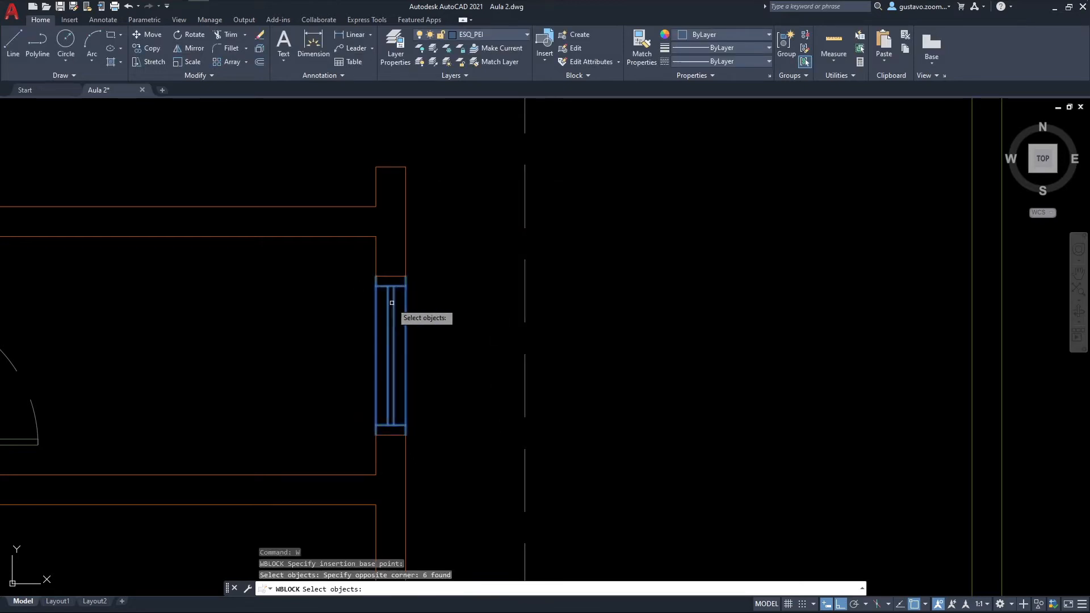
key(Return)
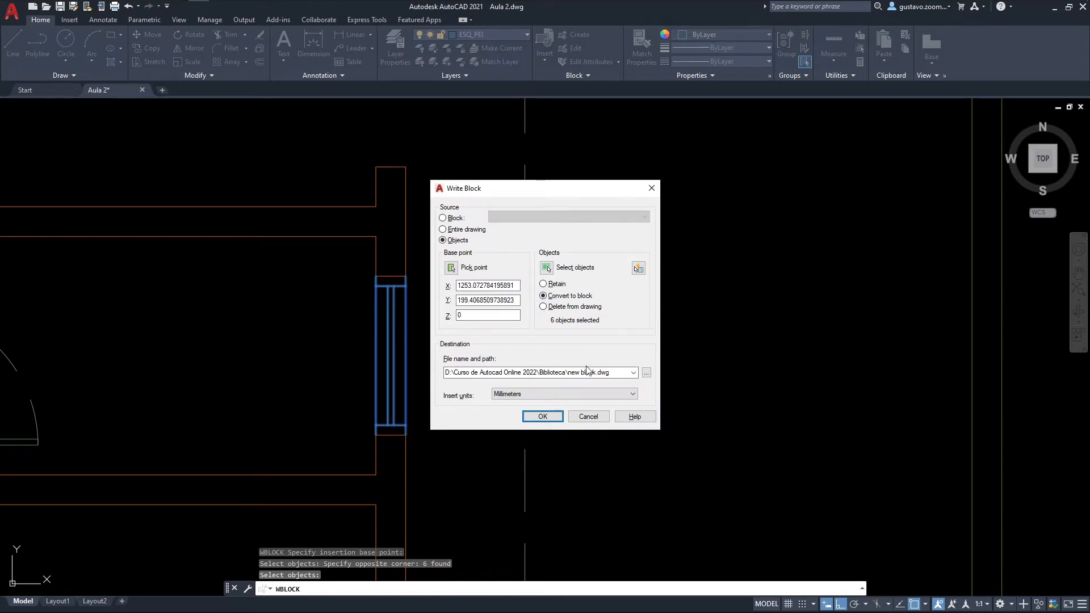
Step: Write the block to the Biblioteca folder as JANELA BASCULANTE 80 with unitless insert units
click(646, 372)
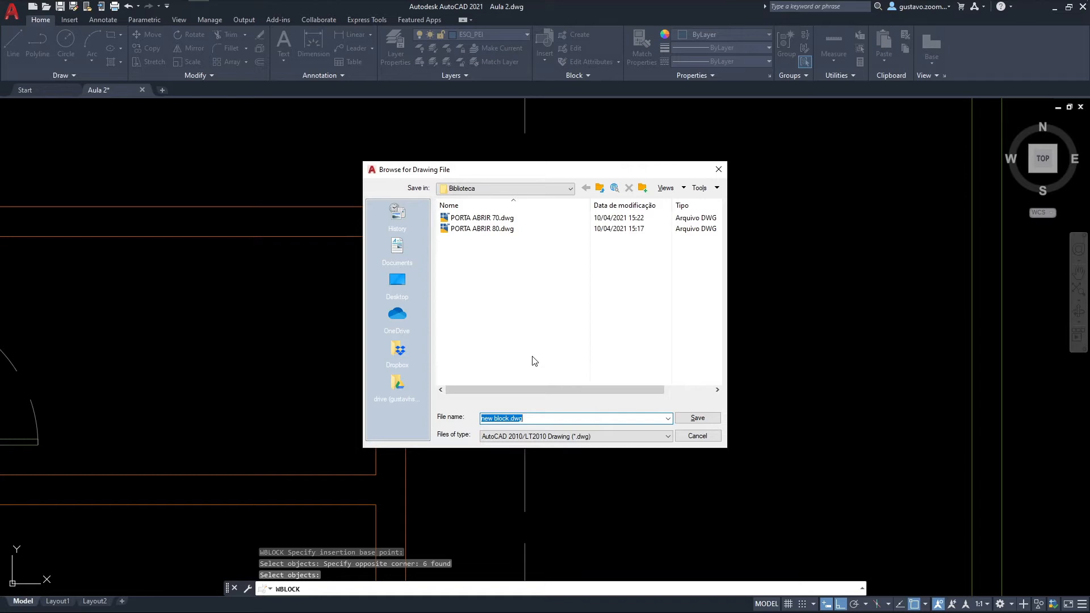
text(JANELA BASCULANTE 80)
click(692, 418)
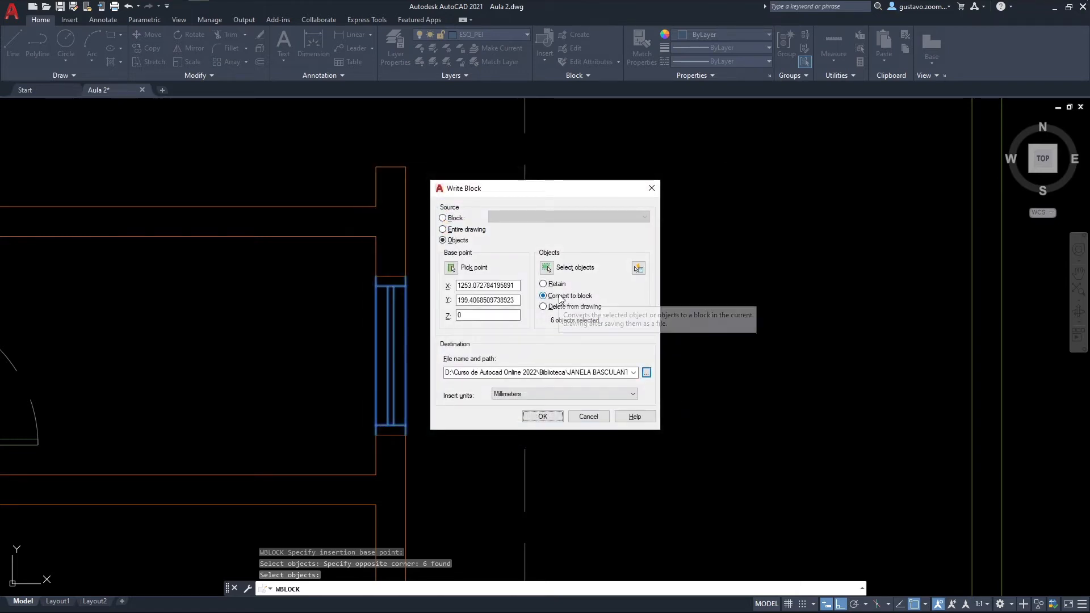
click(535, 397)
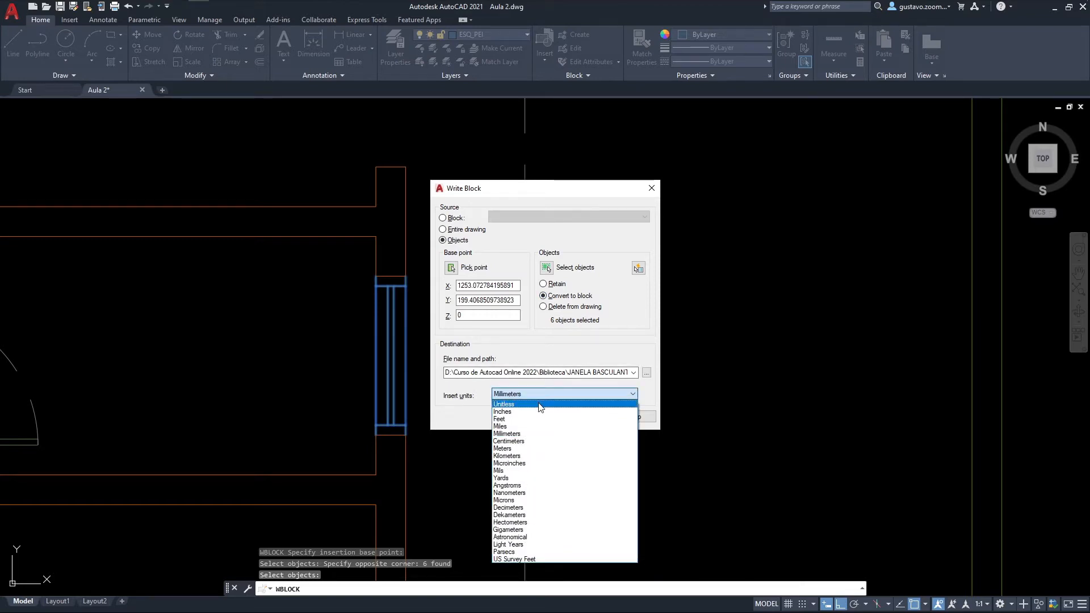
click(540, 404)
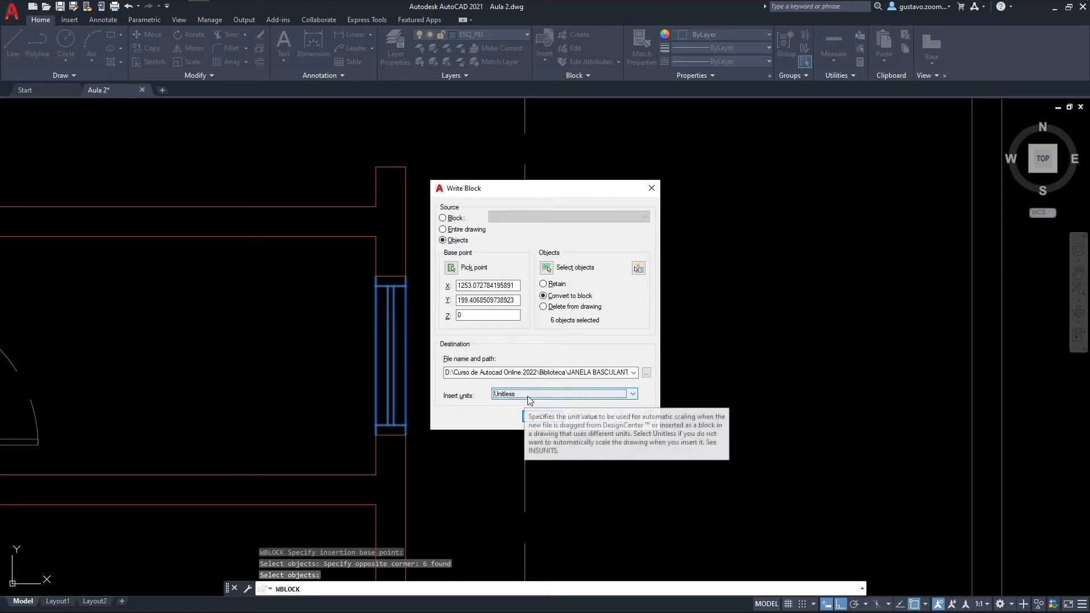
click(541, 418)
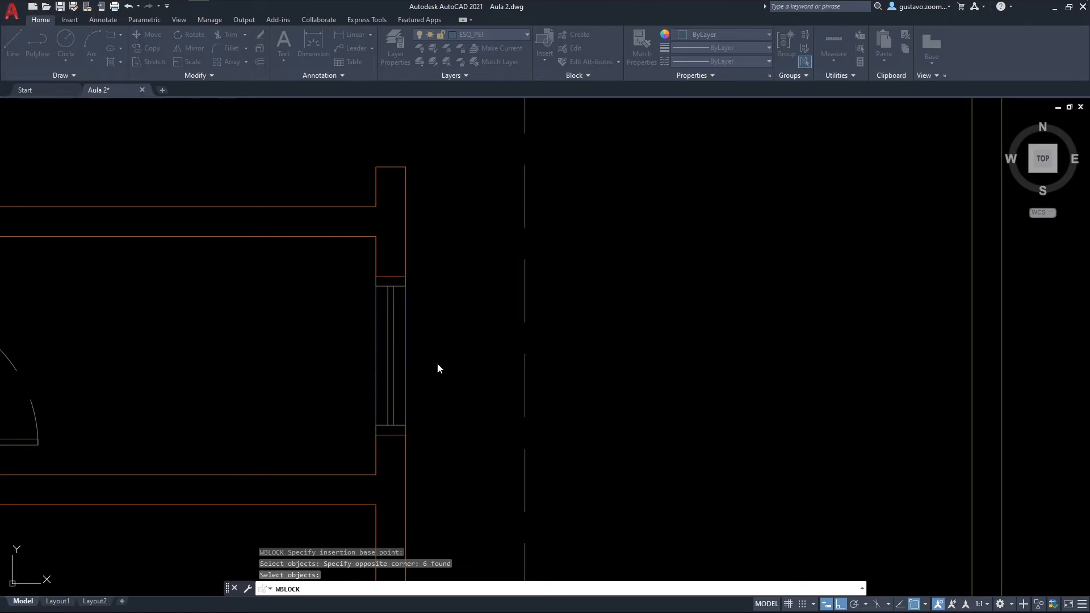
Step: Insert the JANELA BASCULANTE 80 block at the lower outer corner of the next east-wall opening to the north
click(404, 319)
scroll(480, 317, down, 4)
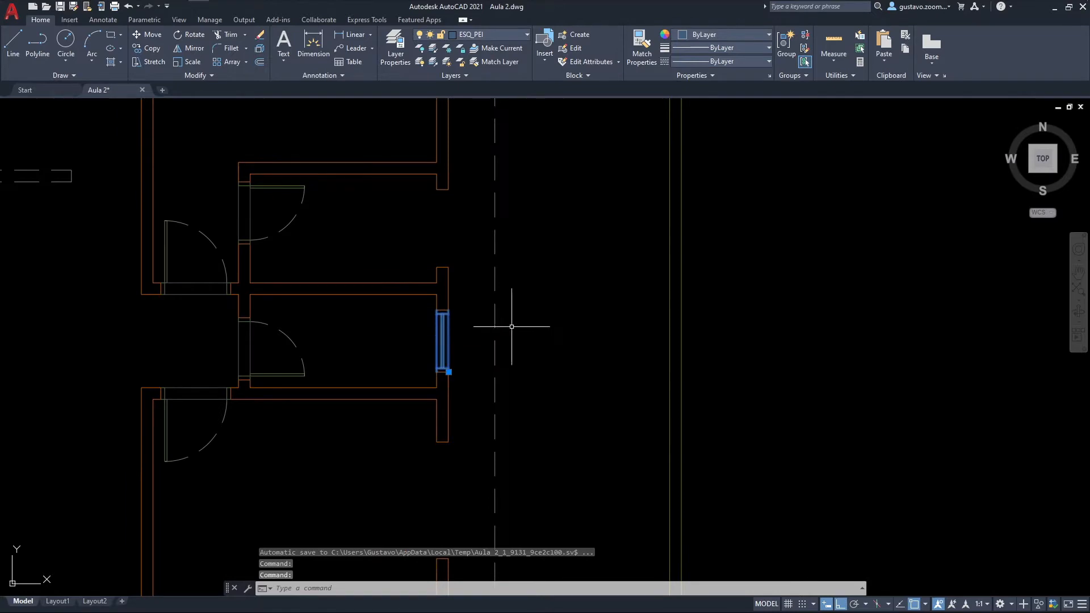
middle_drag(512, 326, 577, 368)
key(Escape)
scroll(513, 324, up, 3)
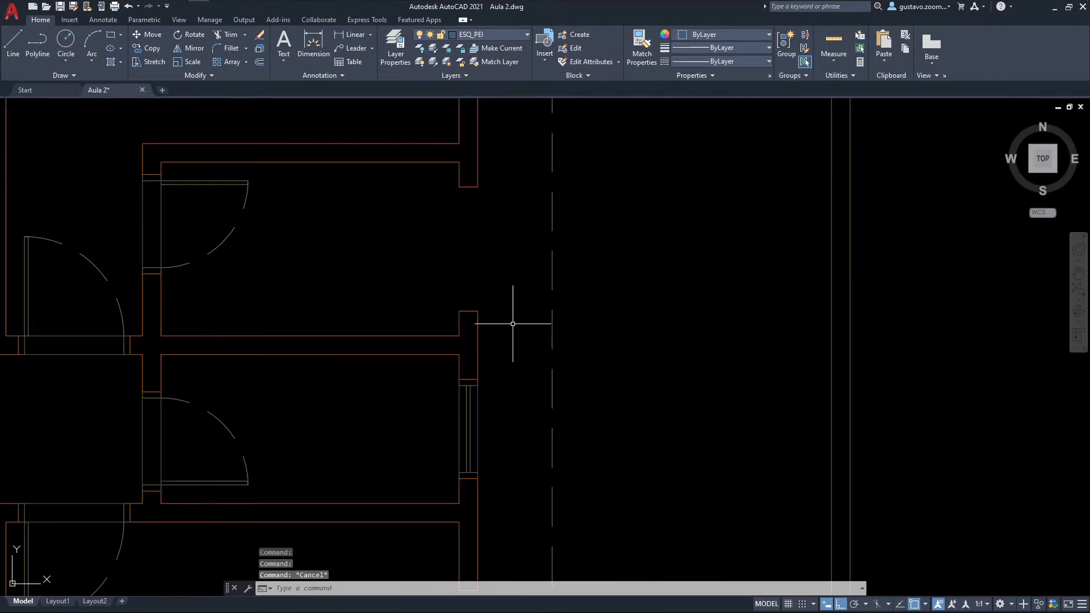
middle_drag(483, 224, 525, 274)
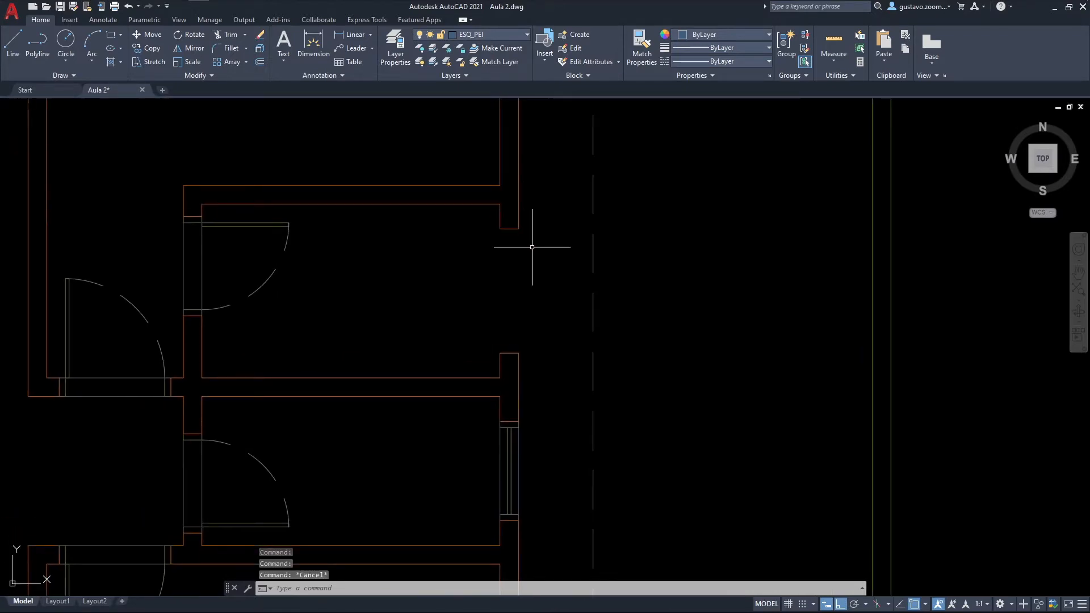
middle_drag(543, 207, 576, 231)
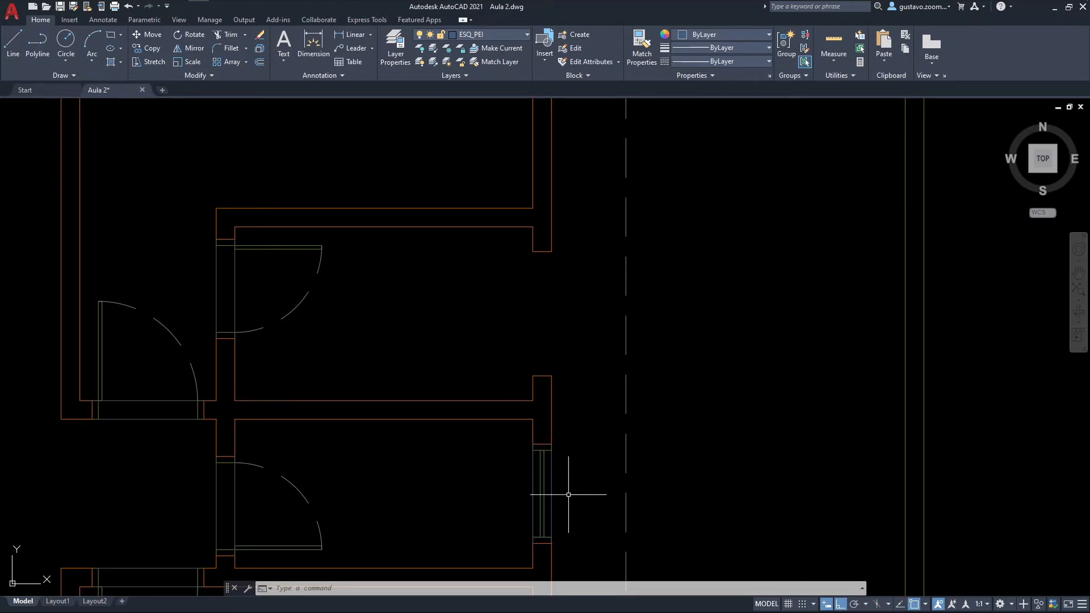
scroll(520, 248, up, 2)
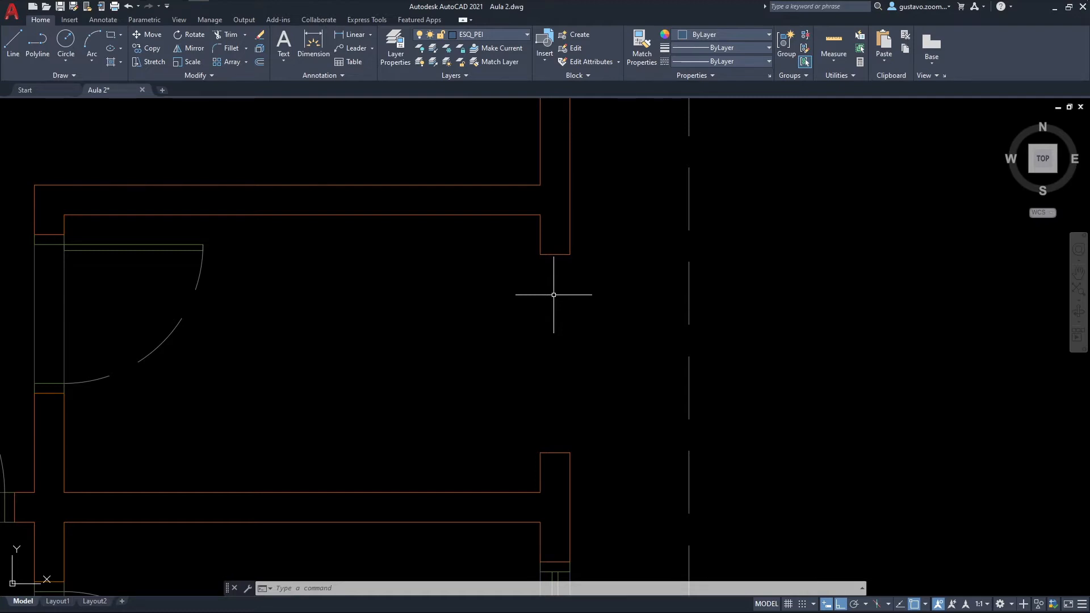
click(540, 63)
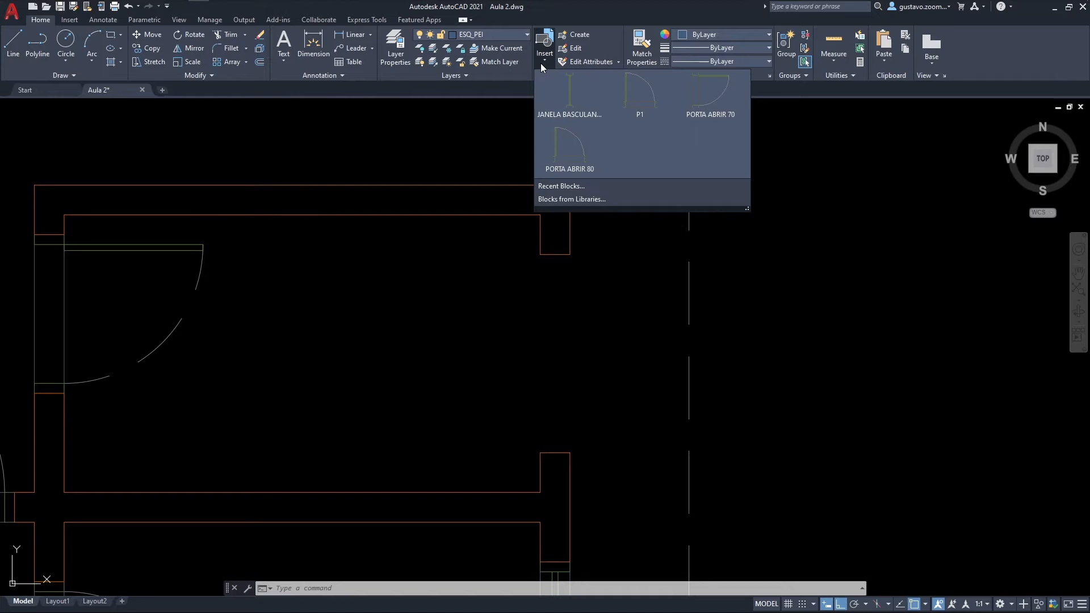
click(575, 94)
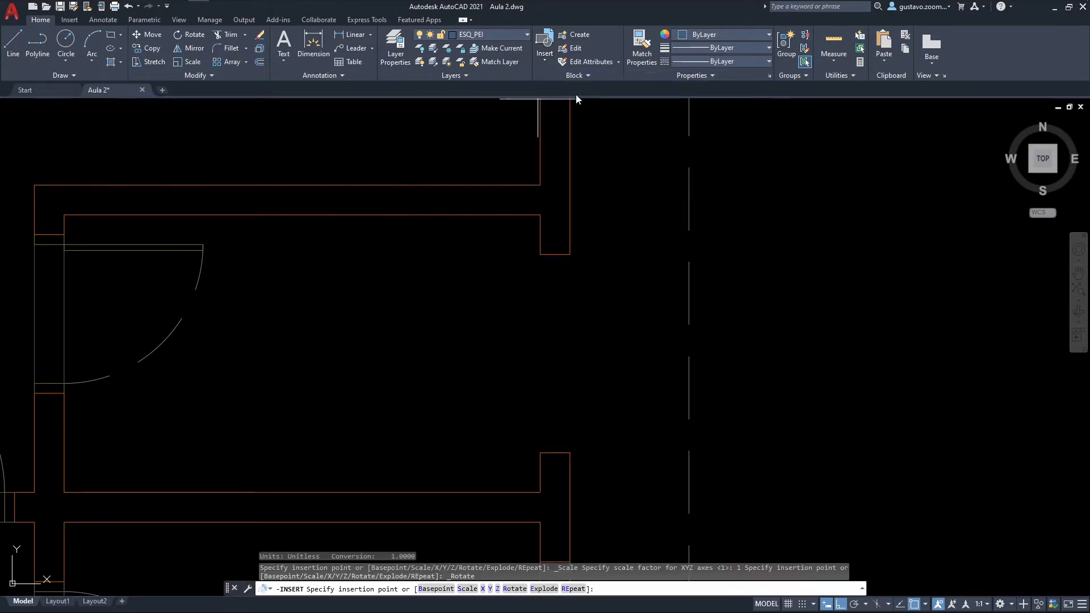
click(570, 453)
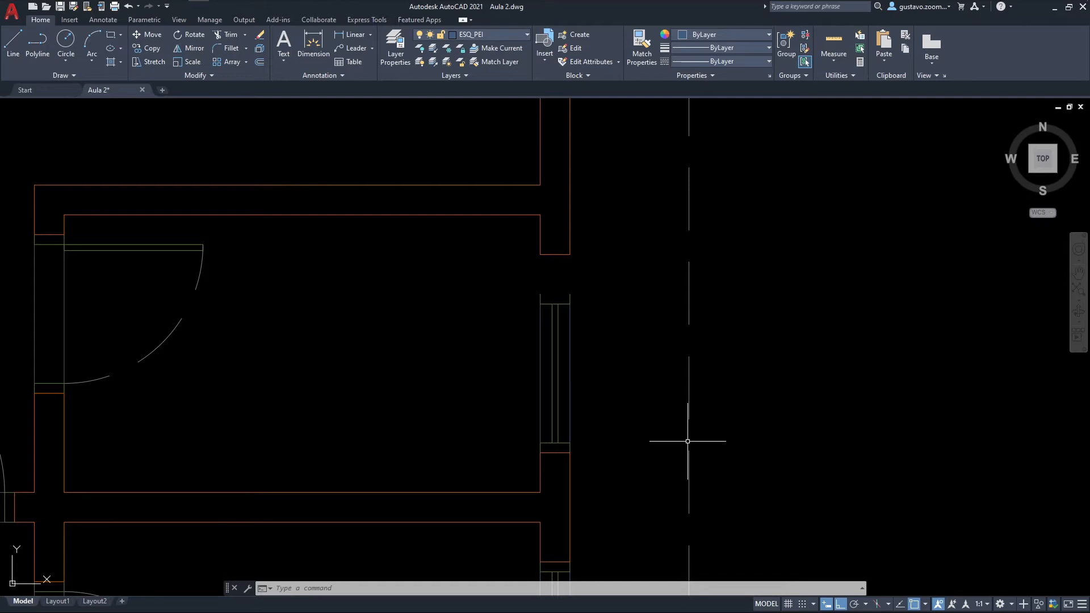
click(559, 314)
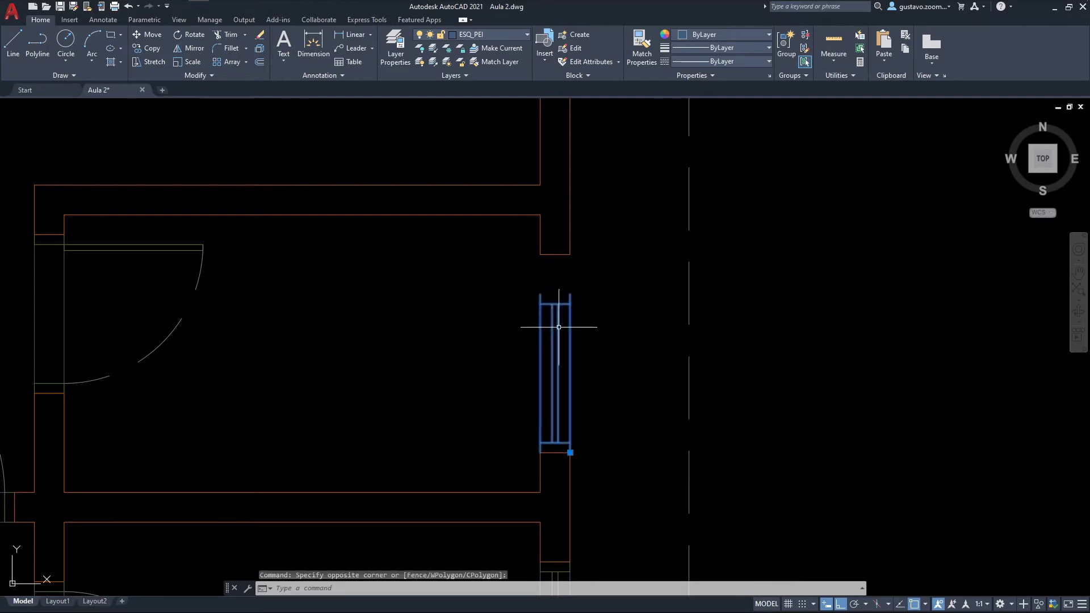
middle_drag(601, 338, 474, 284)
key(Escape)
middle_drag(468, 327, 466, 250)
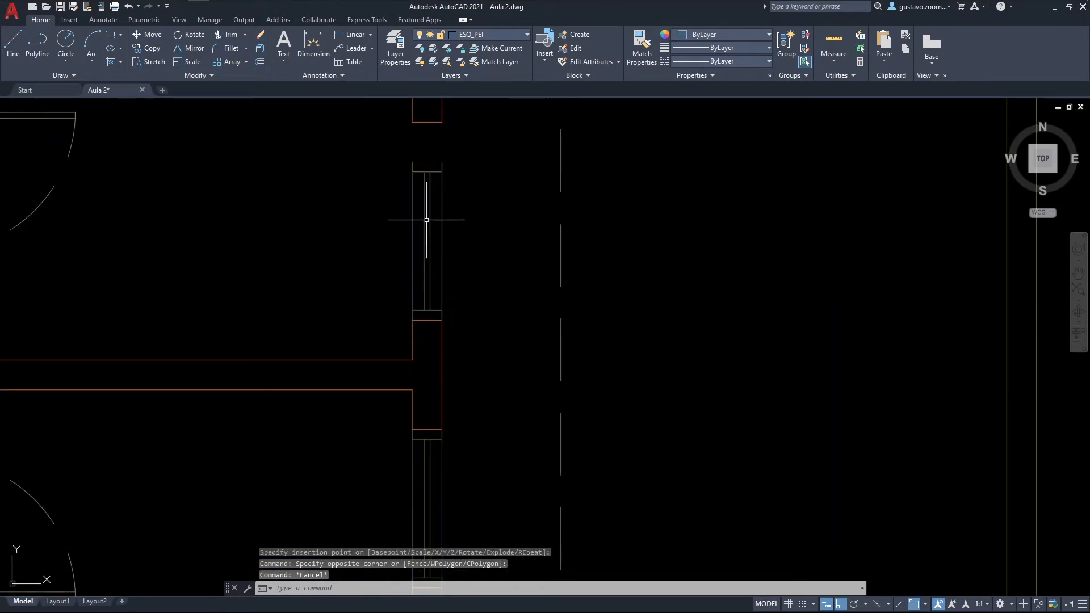
scroll(432, 181, down, 2)
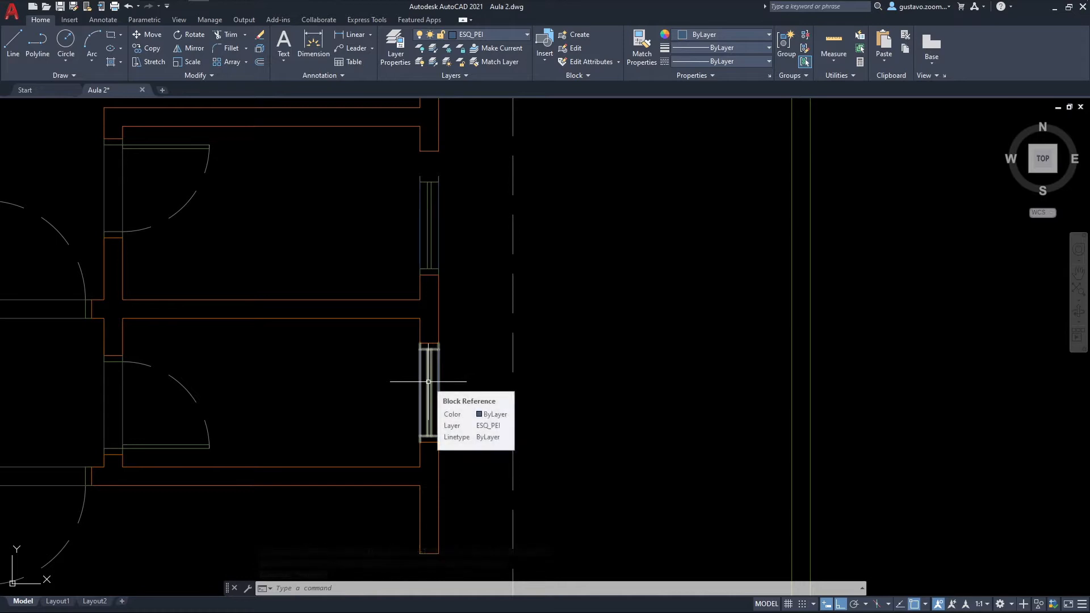
Step: Explode the window block inserted in the larger upper opening of the east wall
scroll(456, 231, up, 4)
middle_drag(461, 233, 472, 339)
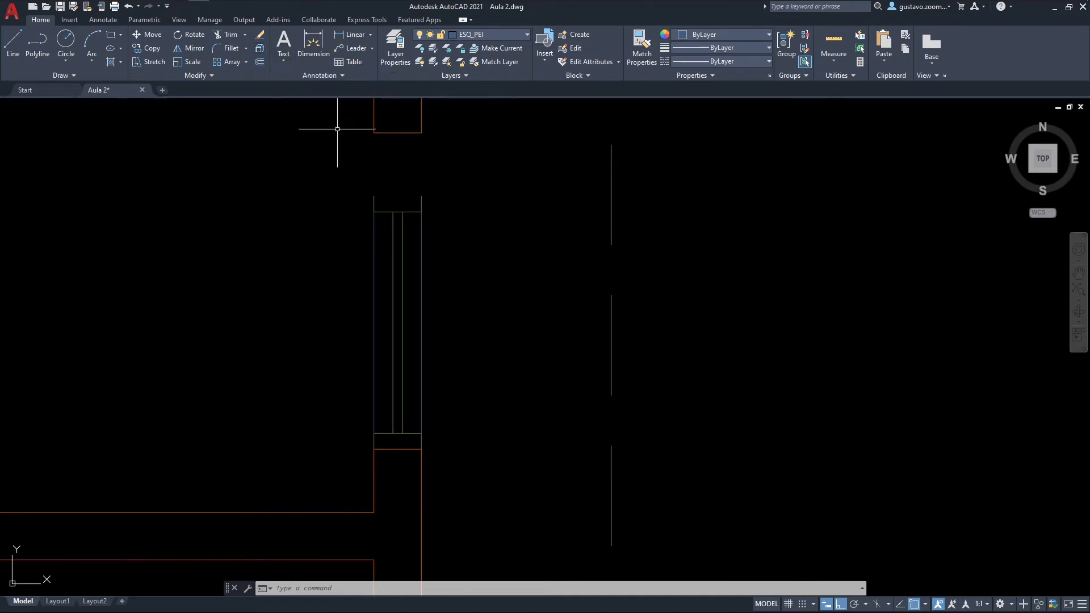
text(x)
key(Return)
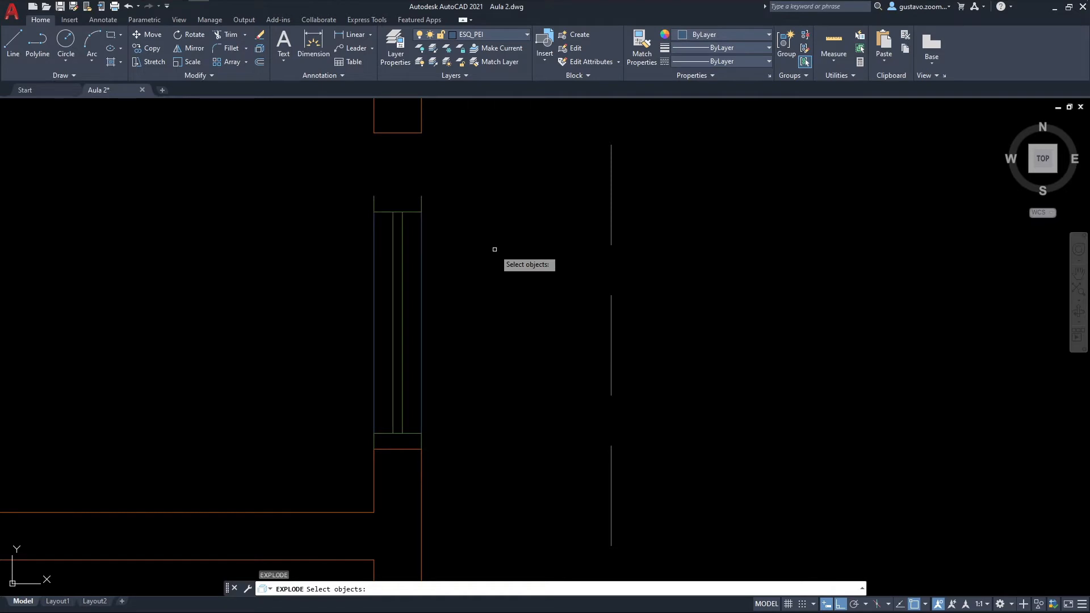
click(421, 214)
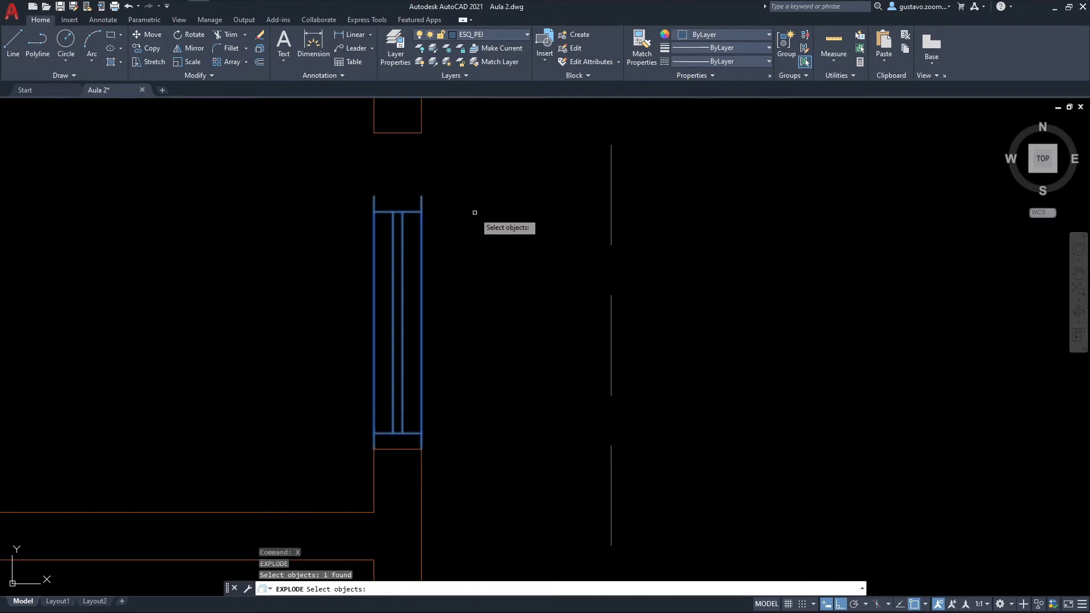
key(Return)
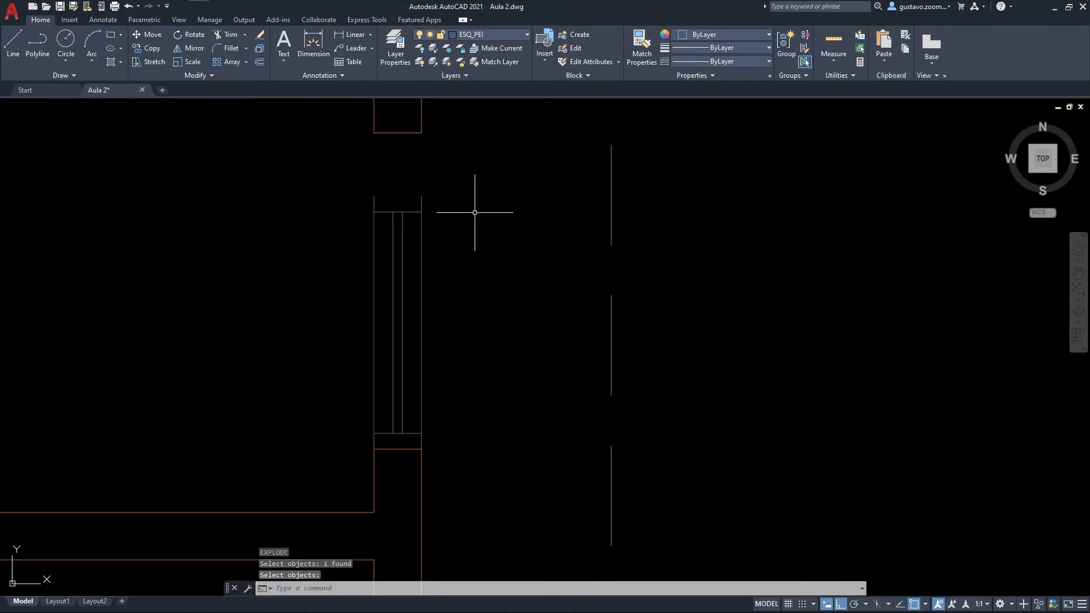
Step: Select the exploded window's outer sill line, glazing line and upper frame one by one to check that they are separate objects
click(420, 230)
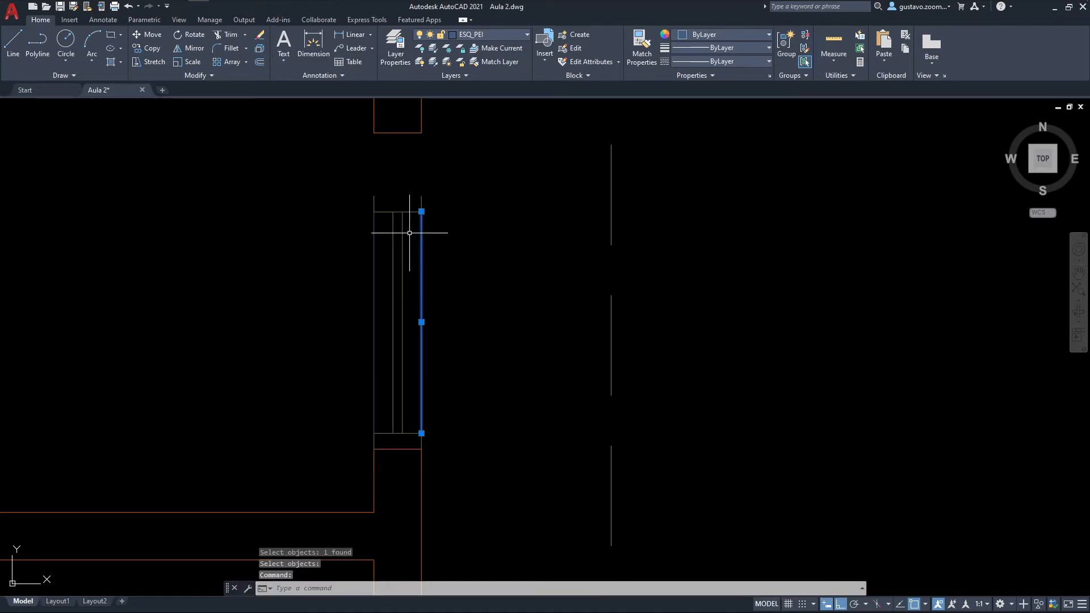
key(Escape)
click(404, 232)
click(401, 224)
key(Escape)
click(408, 211)
key(Escape)
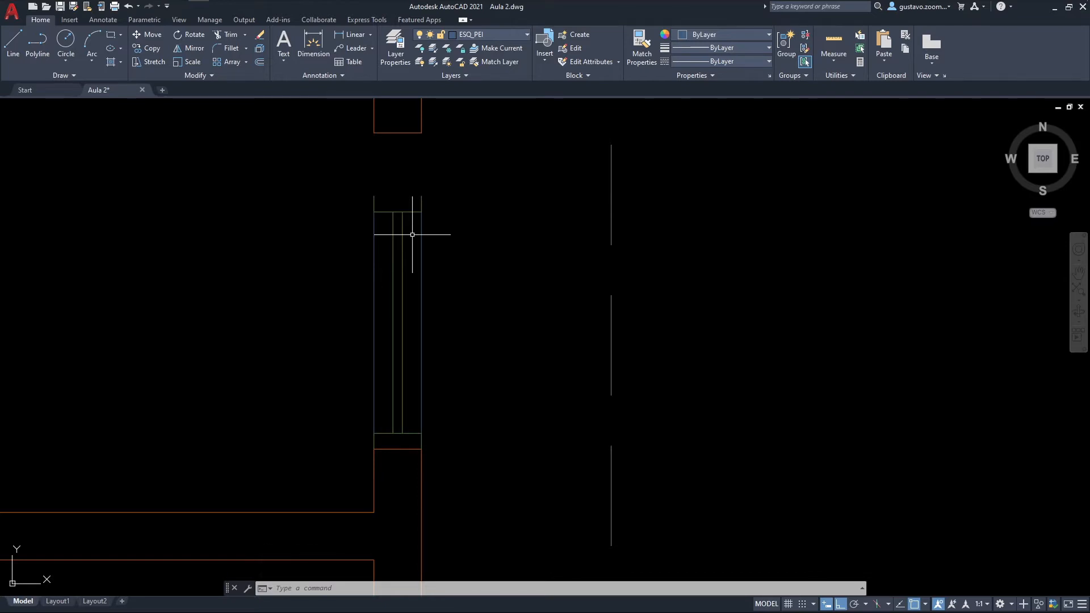
Step: Move the window's upper frame from its upper outer corner to the outer corner of the opening's upper jamb
middle_drag(440, 195, 522, 255)
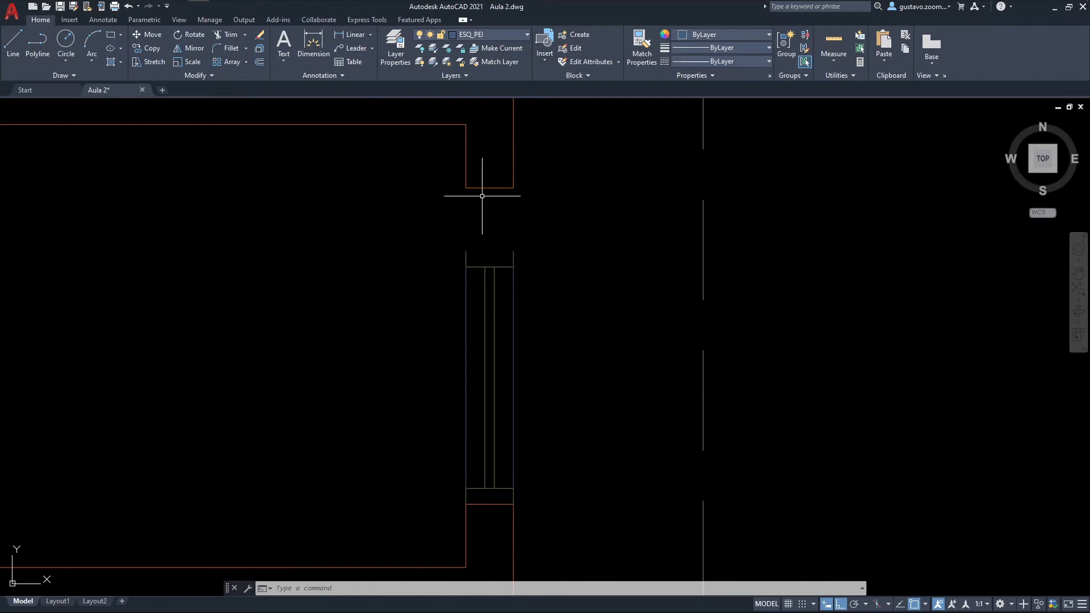
text(m)
key(Return)
click(512, 254)
key(Return)
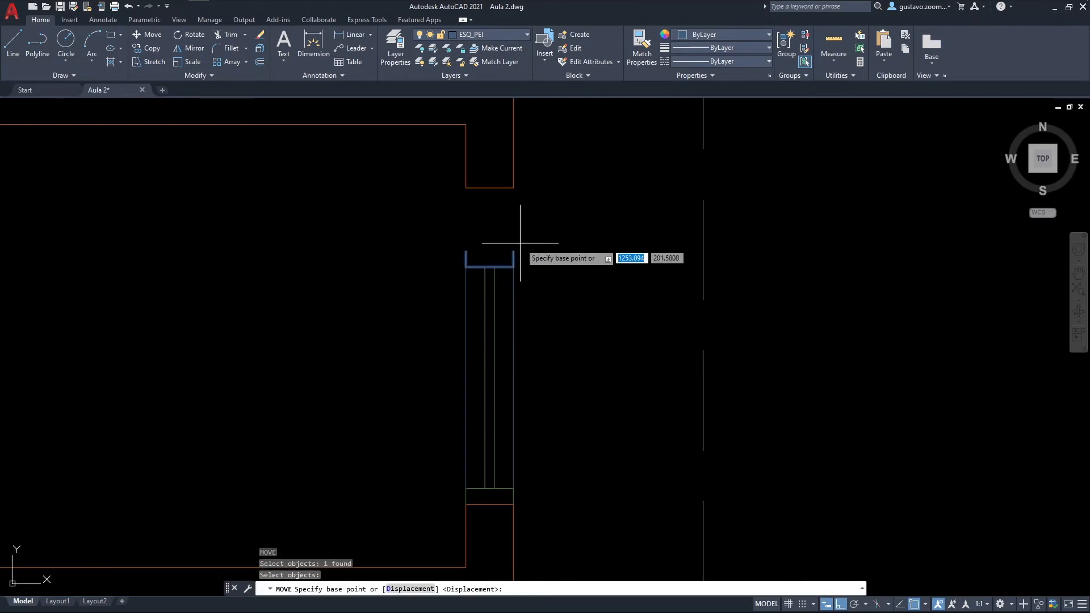
click(513, 252)
click(513, 187)
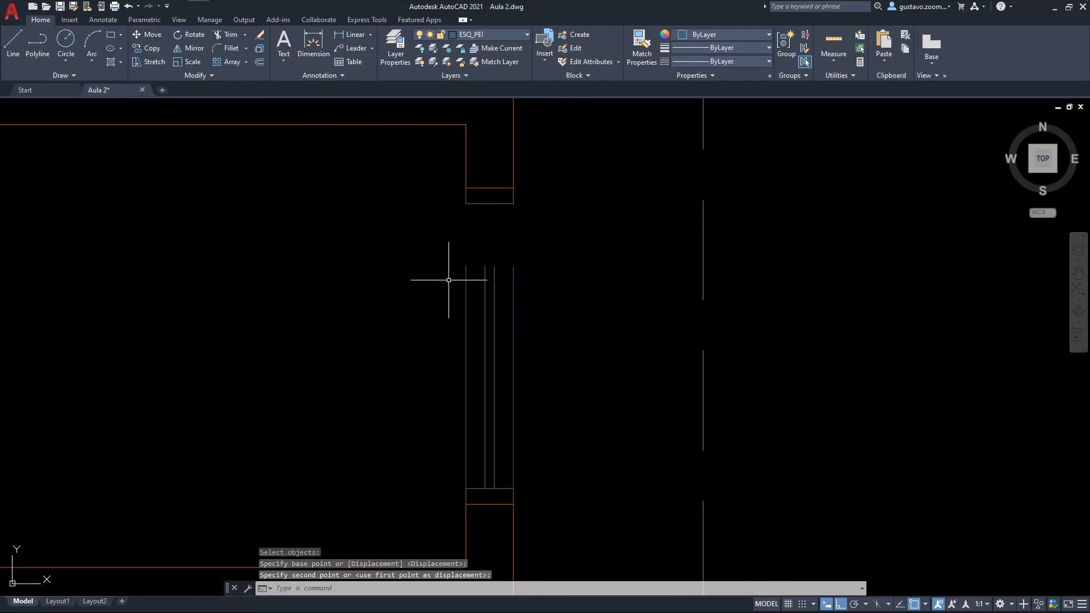
click(245, 35)
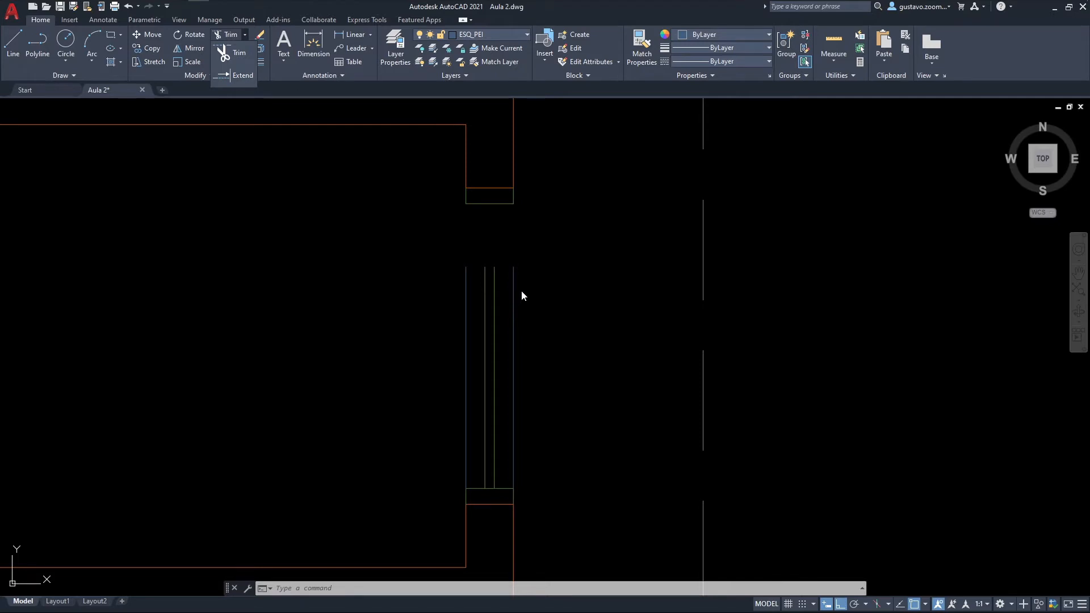
key(Escape)
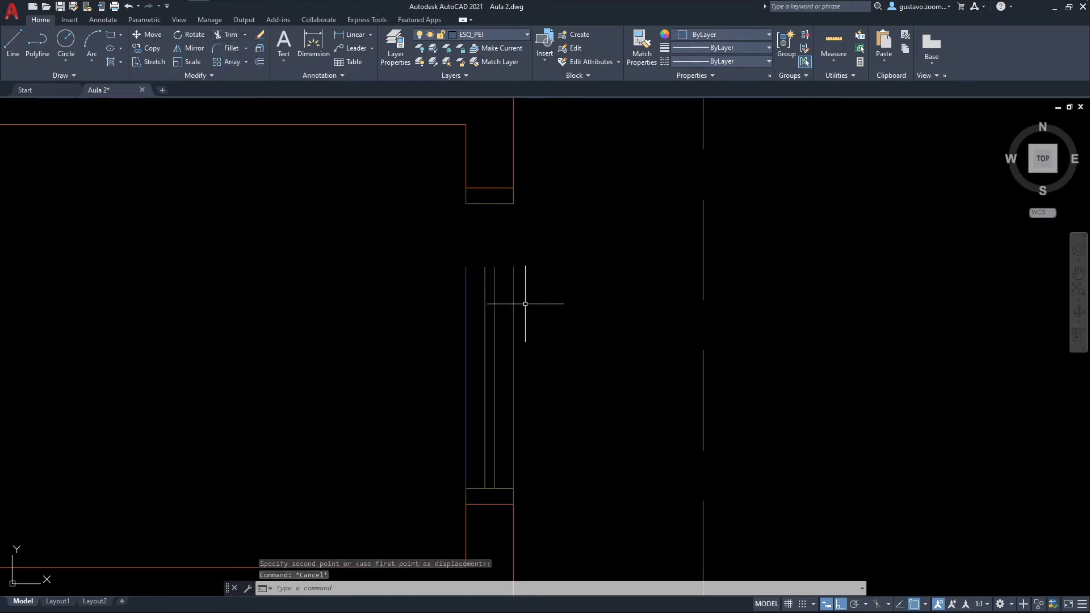
Step: Extend the window's outer sill line, glazing lines and inner sill line up to the upper frame
text(ex)
key(Return)
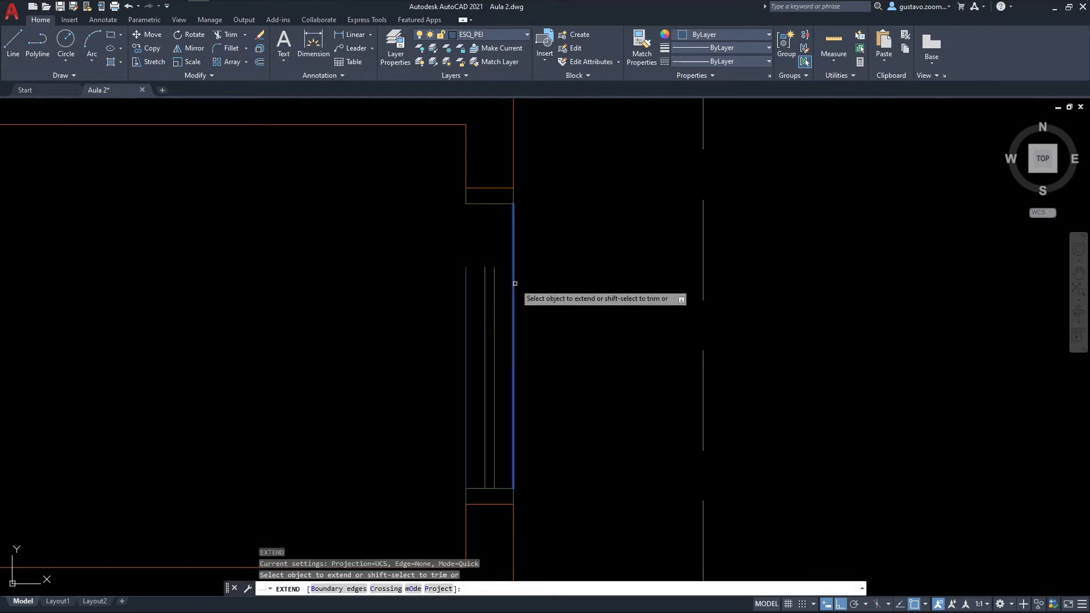
click(516, 276)
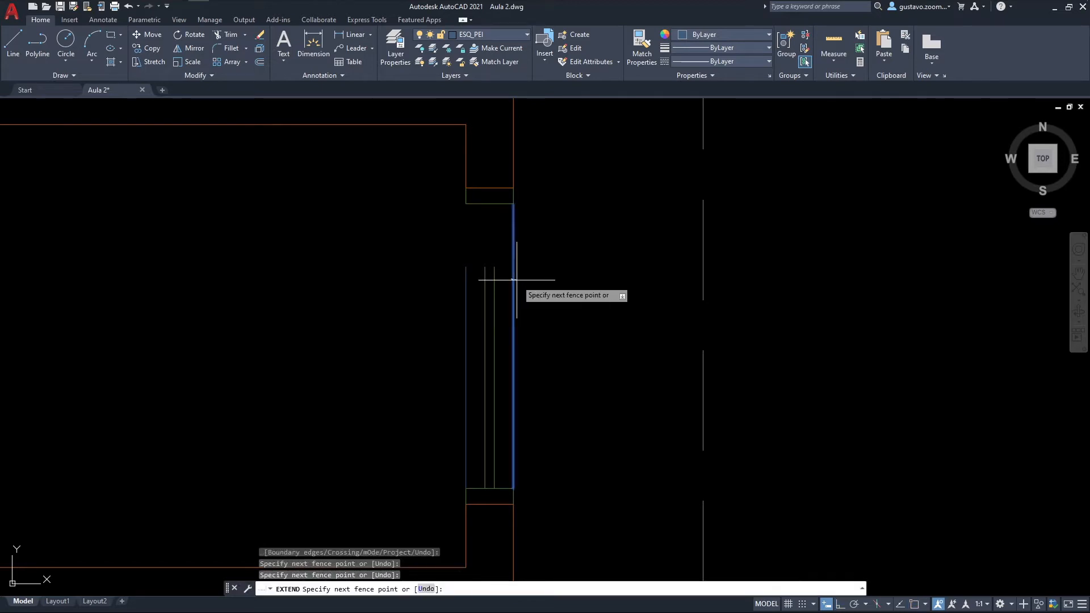
click(462, 284)
key(Return)
key(Escape)
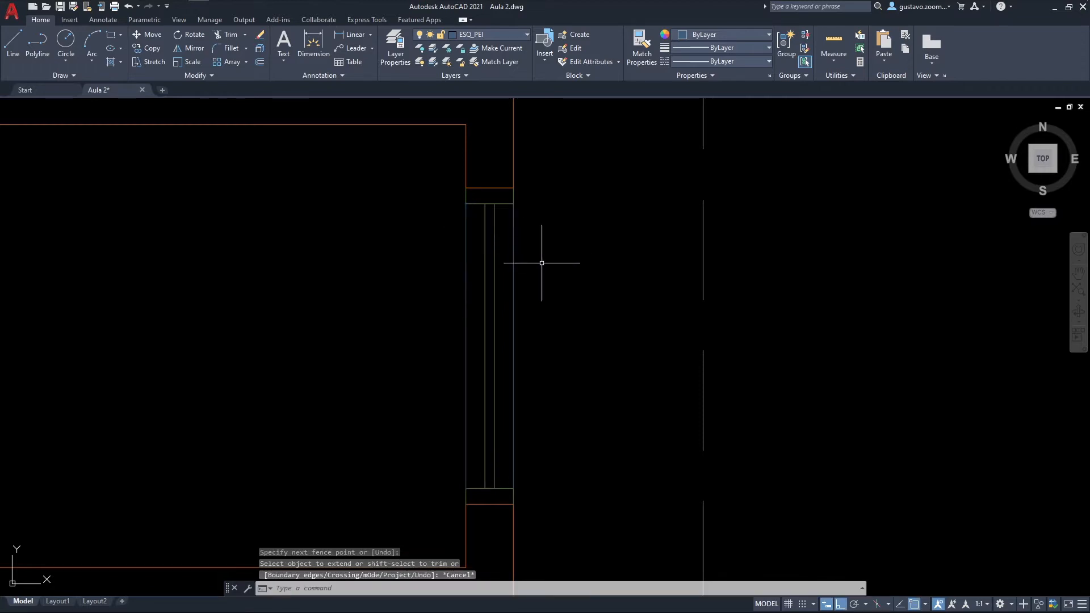
Step: Undo the extension of the window lines and the move of the upper frame
key(ctrl+z)
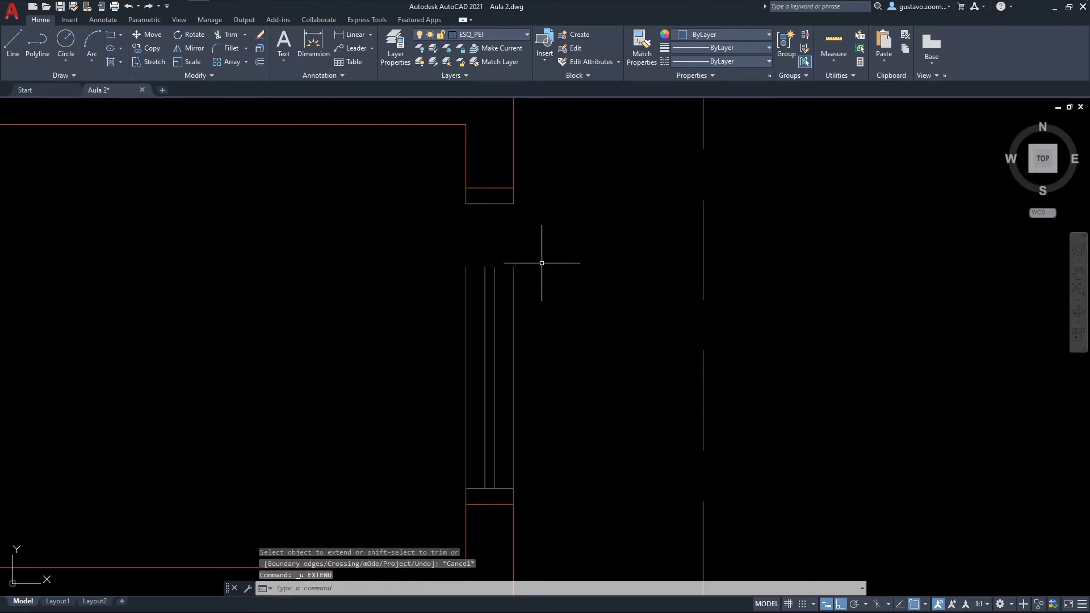
key(ctrl+z)
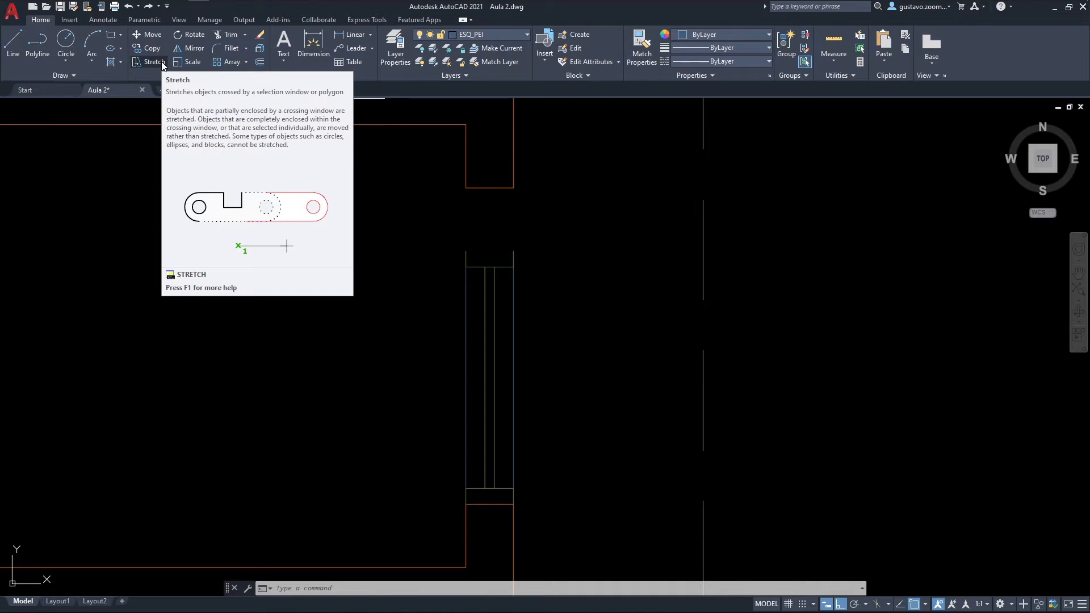
Step: Try stretching the window's upper end from its upper inner corner to the inner corner of the opening's upper jamb
text(s)
key(space)
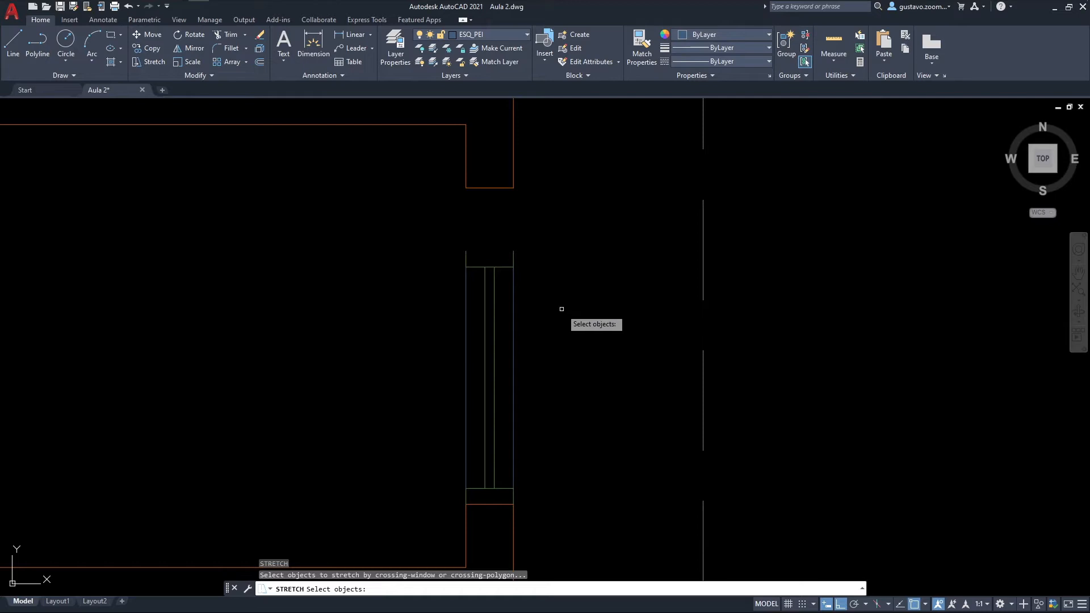
click(569, 310)
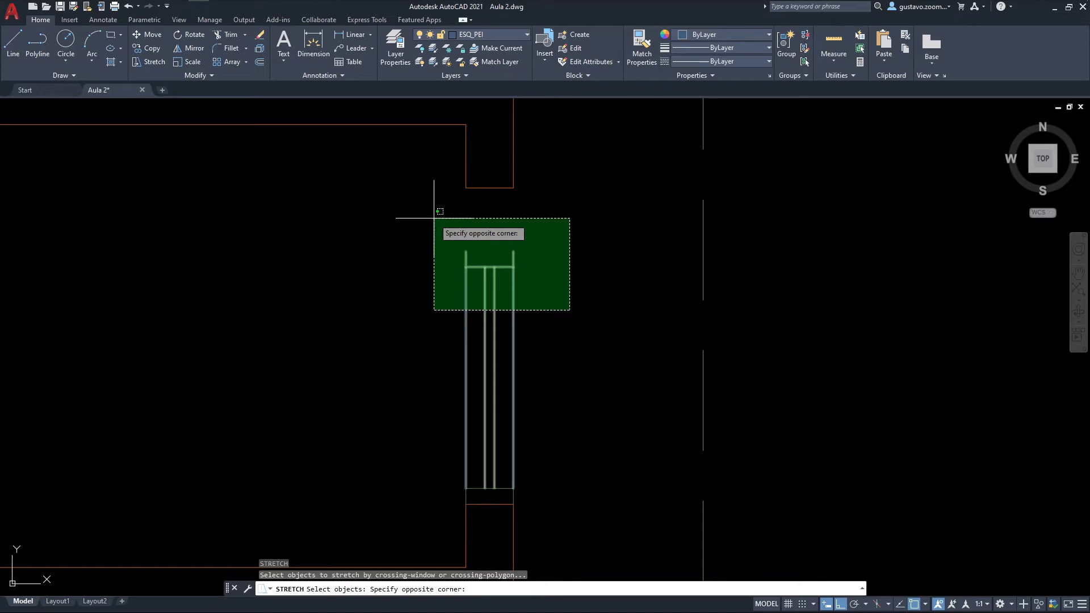
click(434, 218)
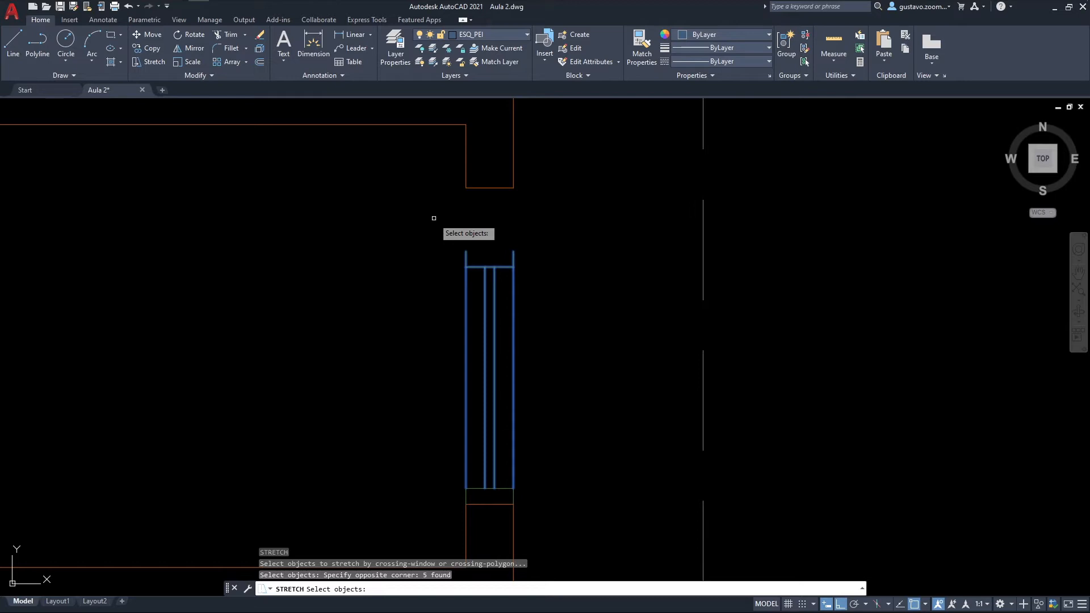
key(Return)
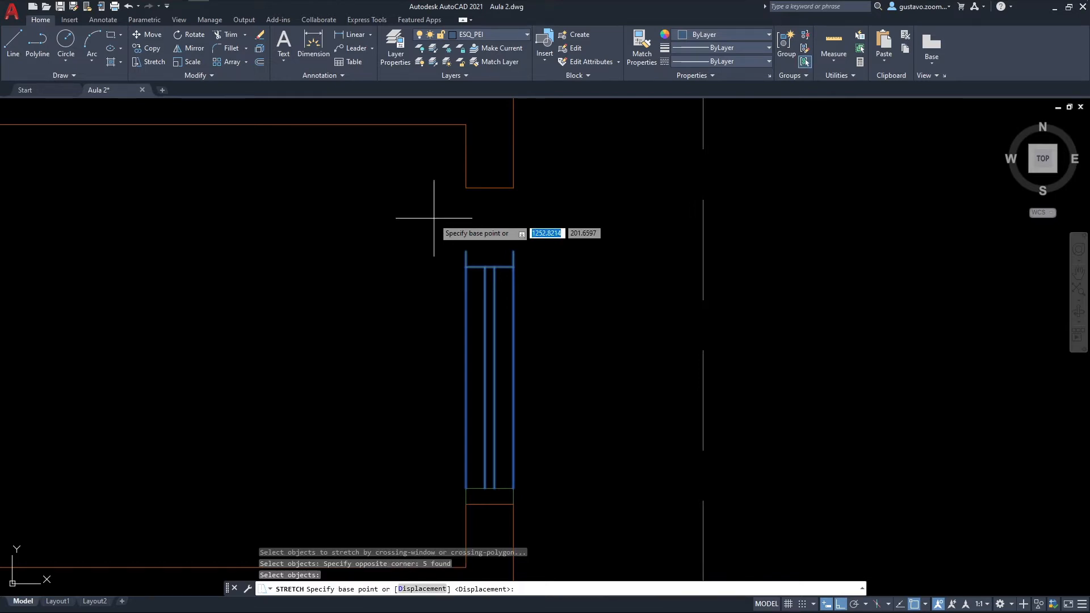
click(466, 250)
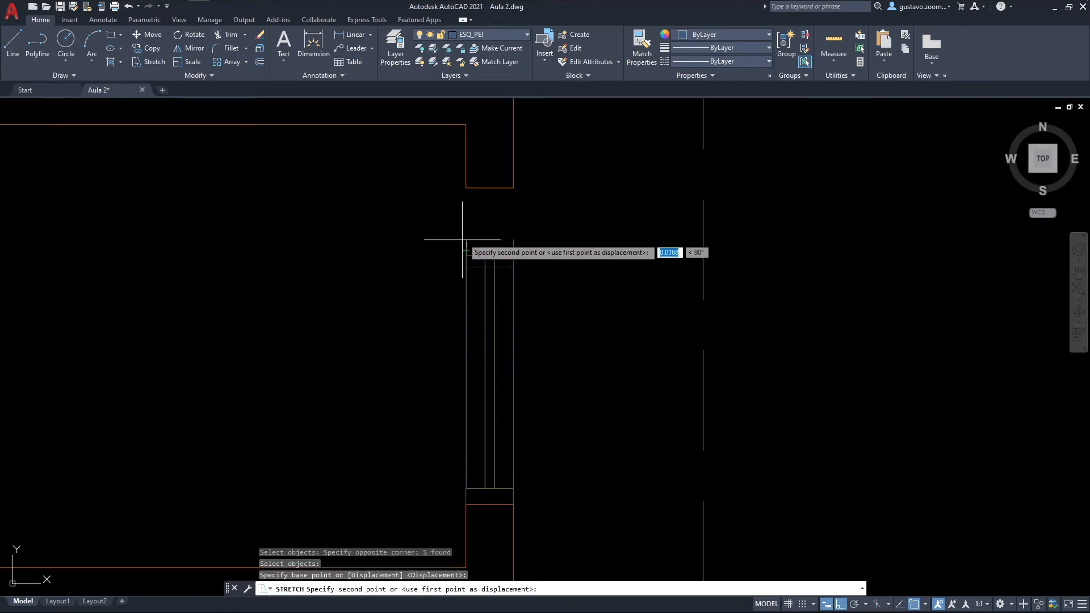
click(465, 189)
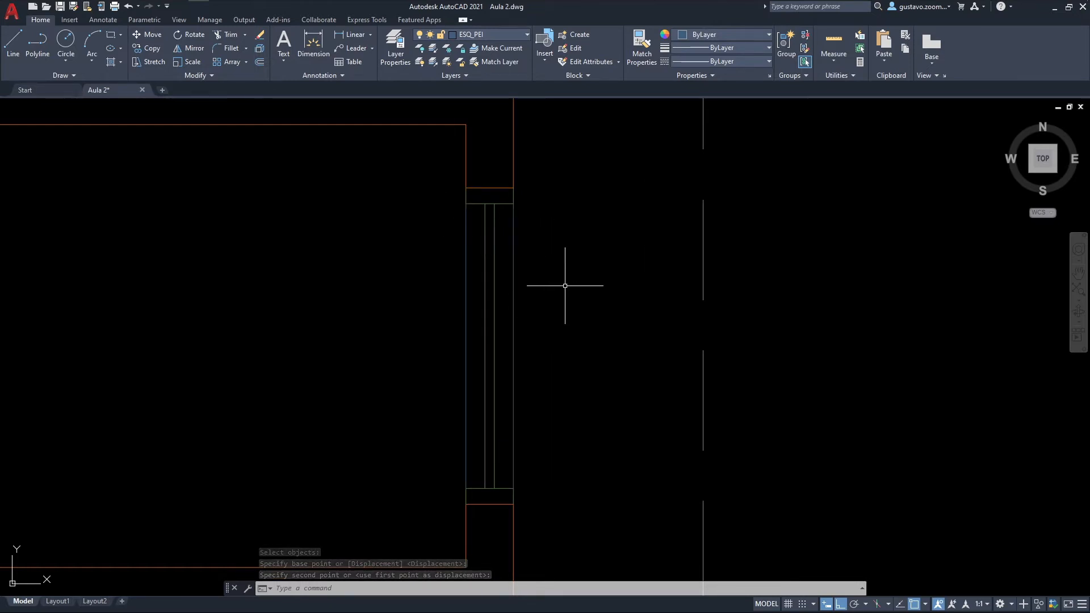
key(ctrl+z)
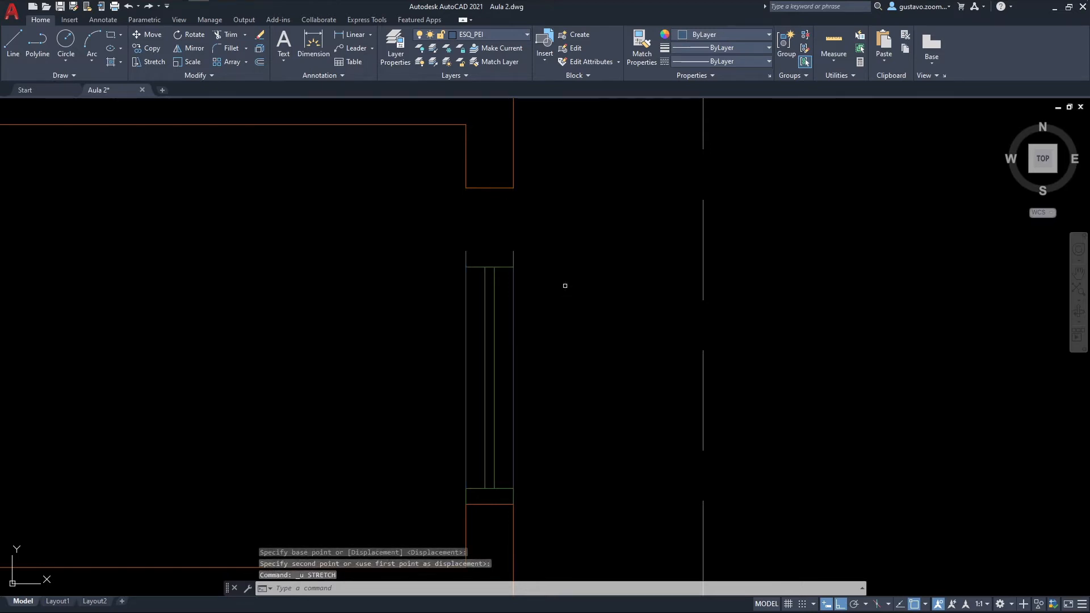
text(s)
key(Return)
click(590, 327)
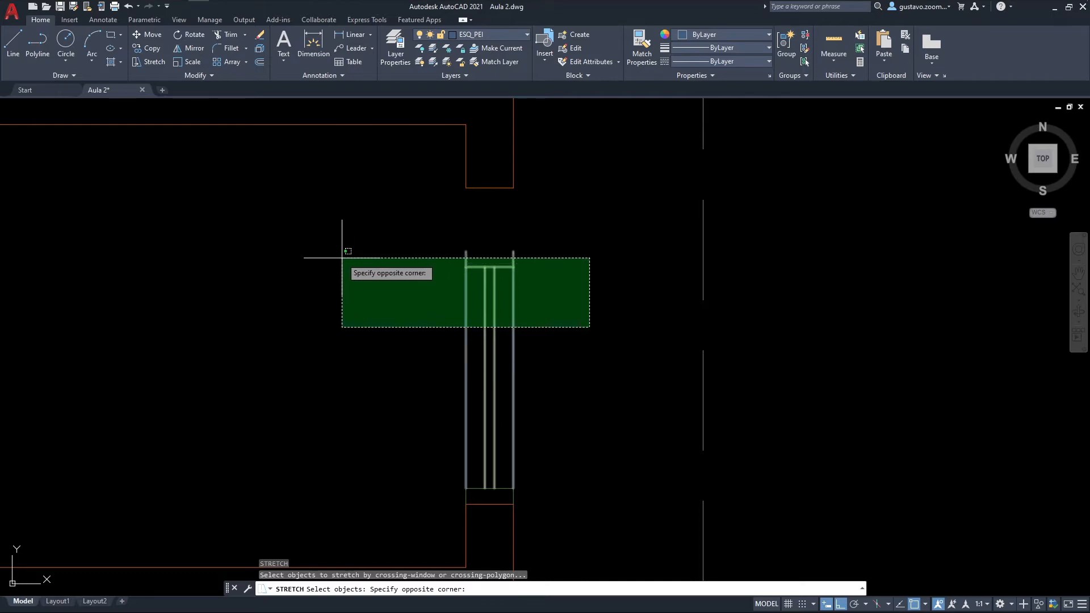
click(342, 258)
key(Return)
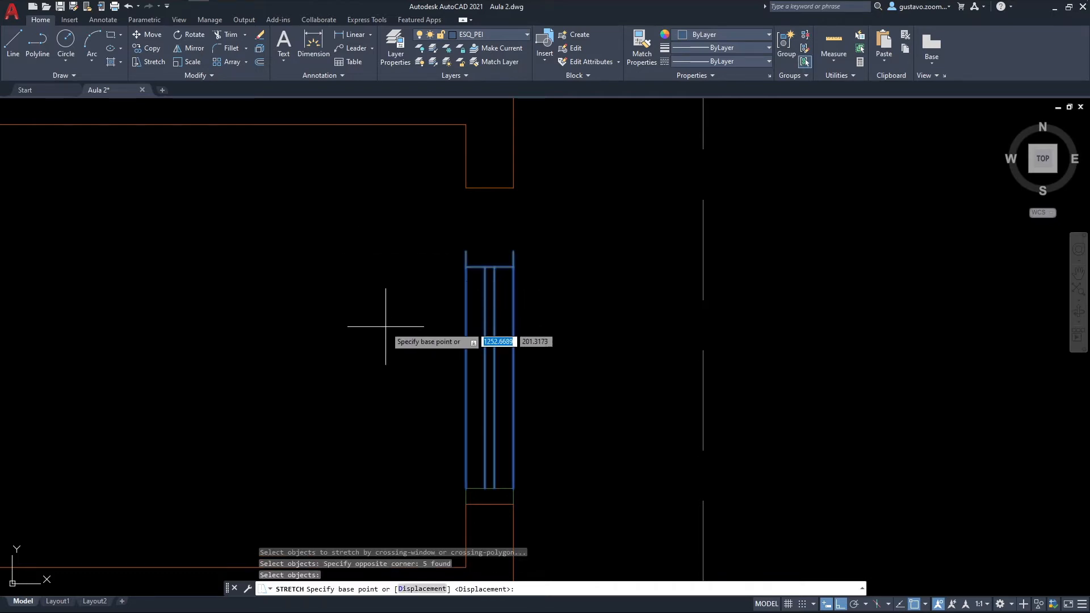
click(385, 327)
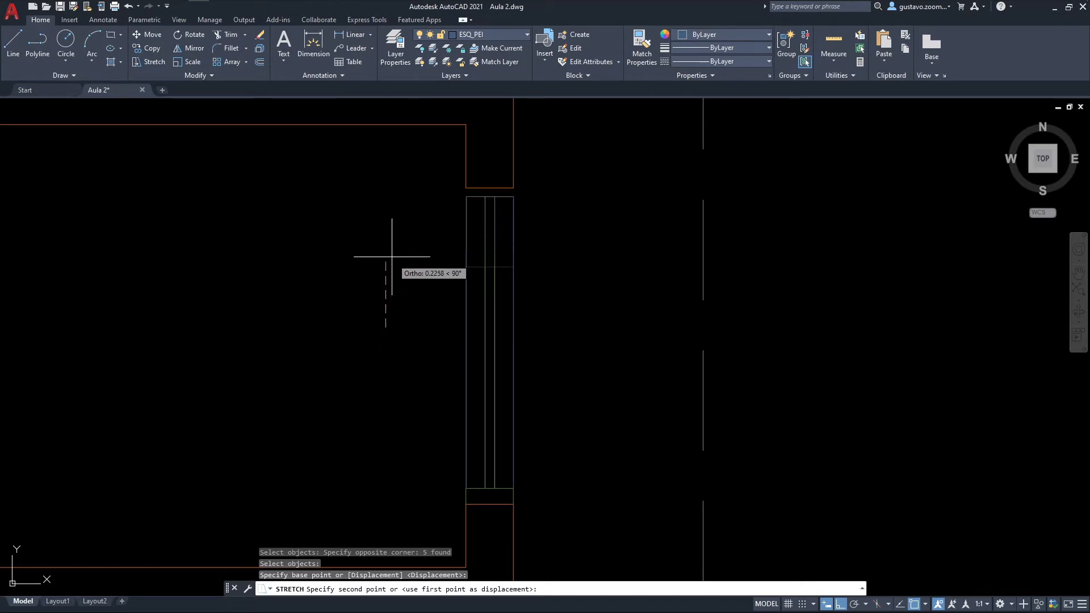
key(Escape)
Step: Copy the exploded east-wall window horizontally to the empty area east of the dashed line
scroll(294, 340, down, 4)
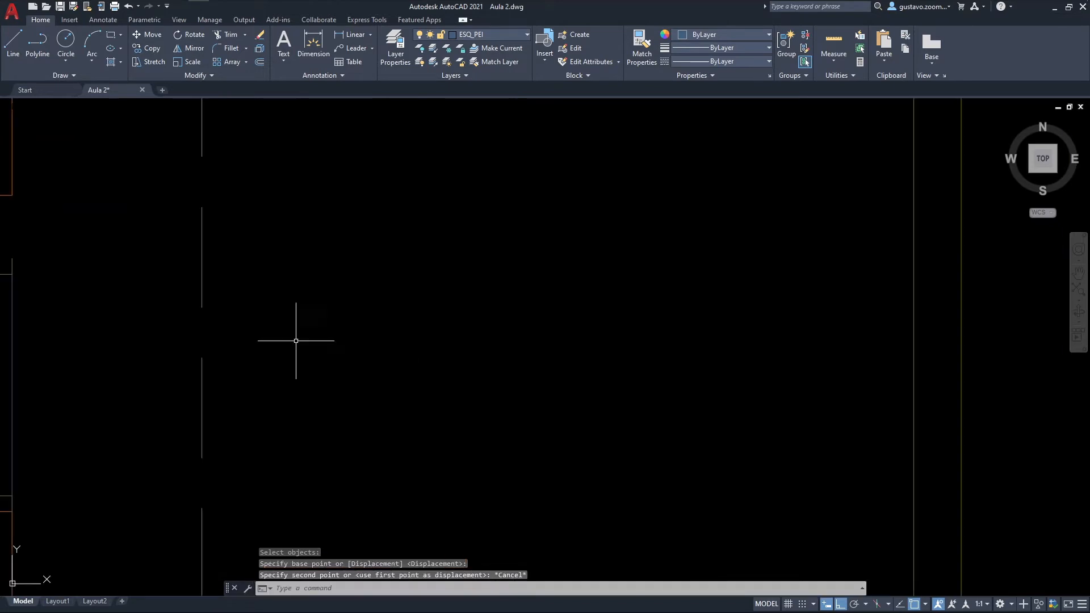
scroll(397, 397, up, 2)
mouse_move(489, 397)
middle_down()
mouse_move(630, 384)
mouse_move(670, 400)
mouse_move(454, 416)
middle_up()
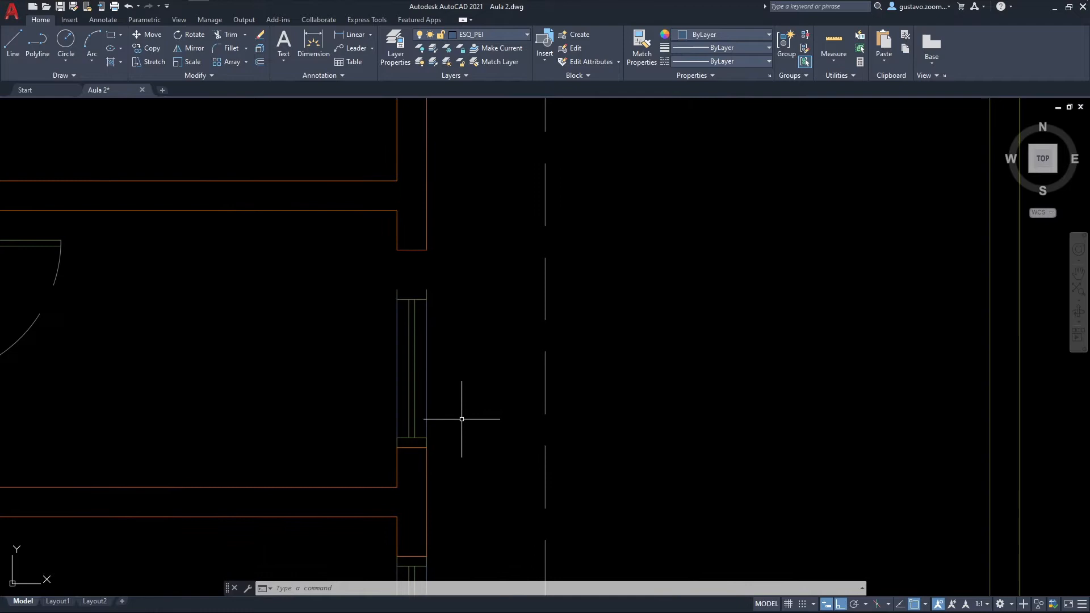
text(co)
key(space)
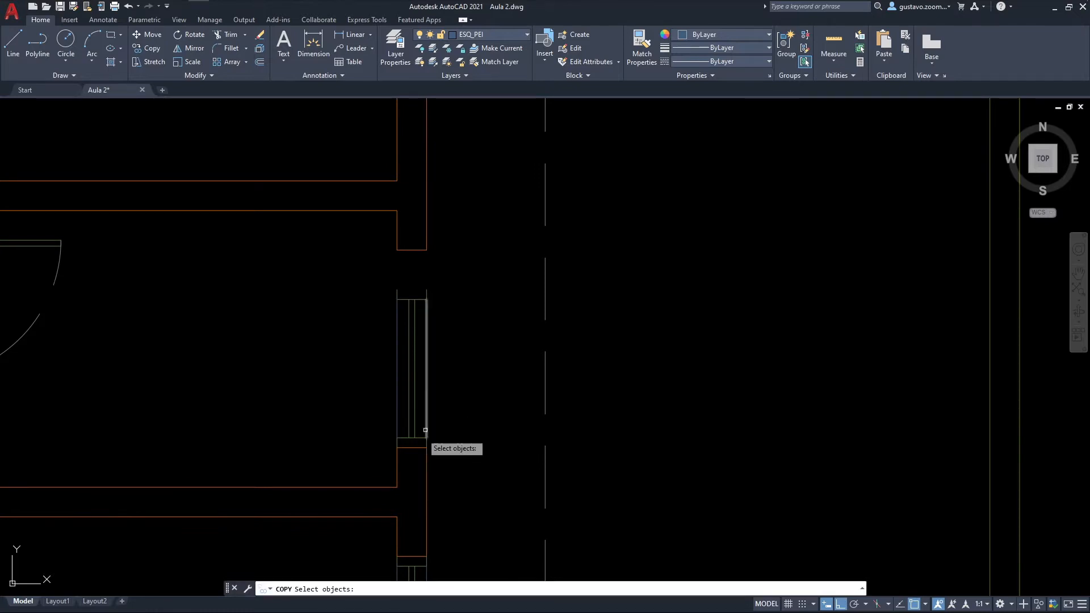
click(440, 441)
click(346, 283)
key(space)
click(414, 368)
click(737, 363)
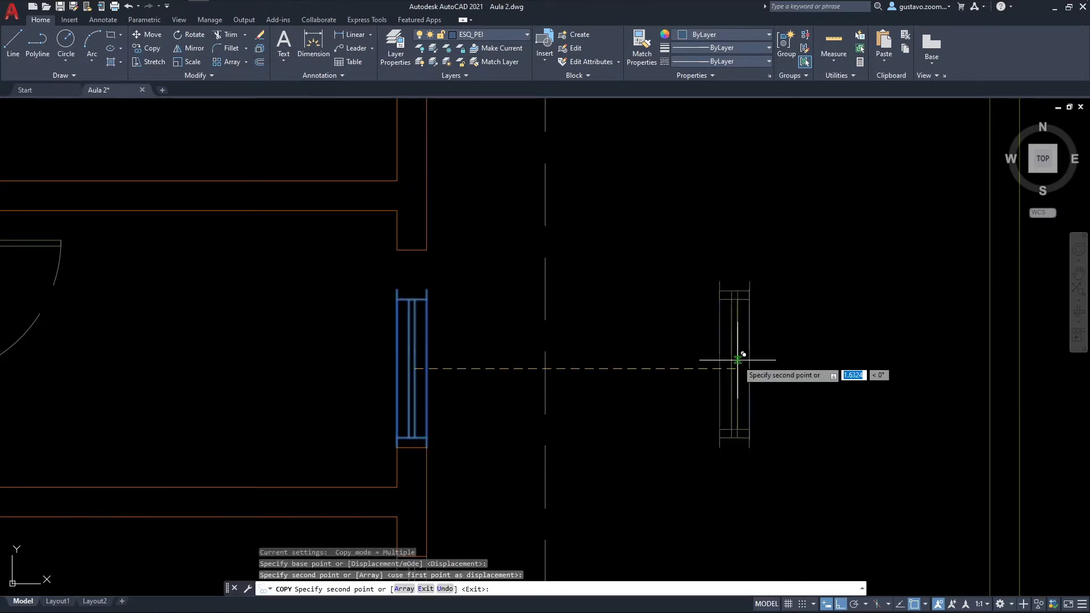
key(Escape)
middle_drag(757, 383, 587, 414)
scroll(600, 416, up, 2)
middle_drag(613, 448, 628, 400)
text(x)
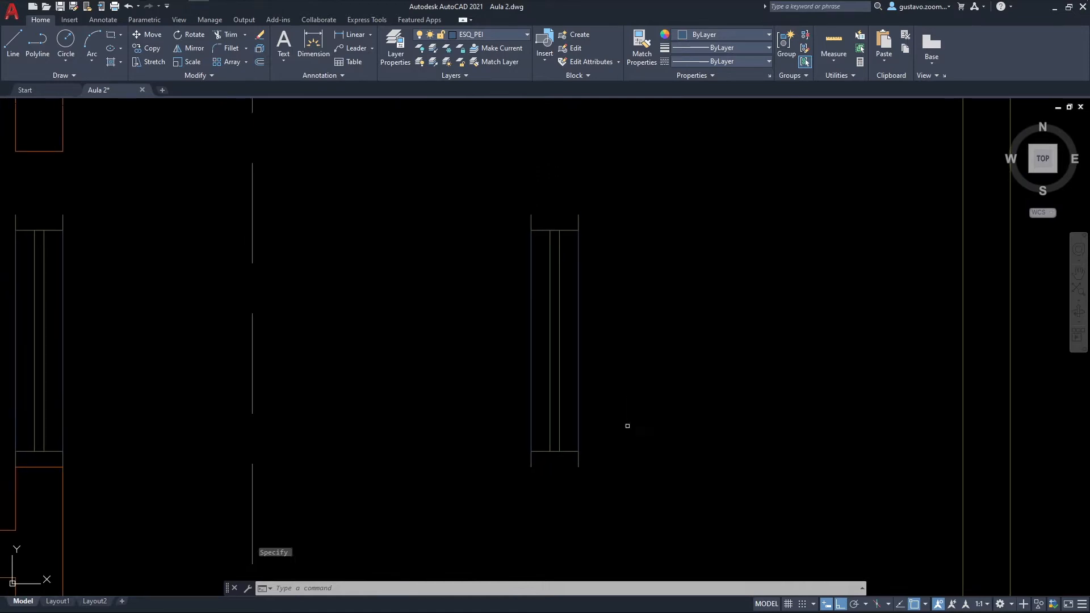
key(space)
click(664, 521)
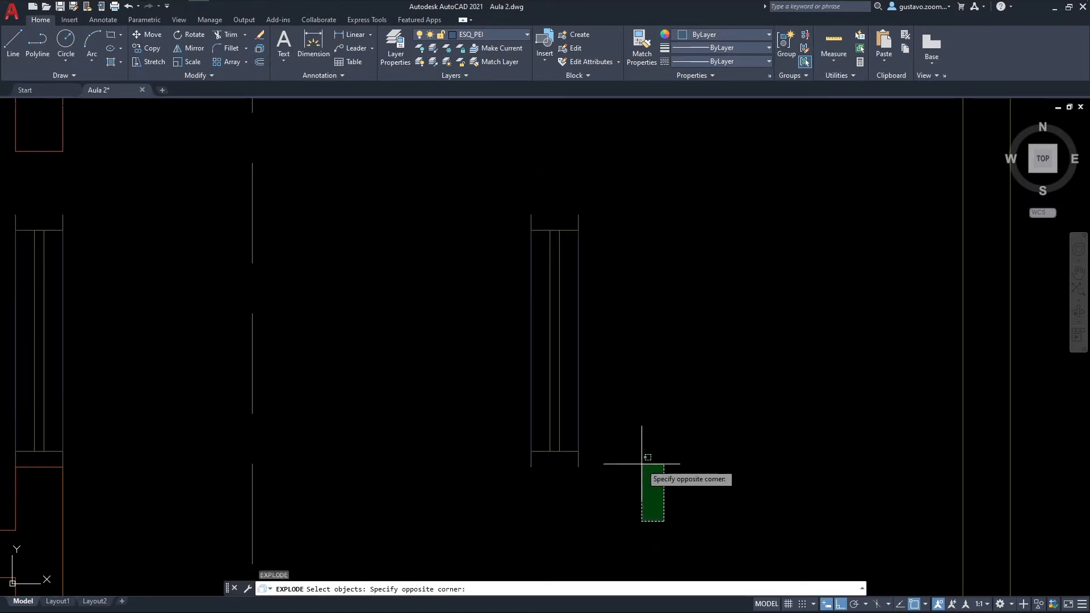
click(476, 185)
key(Escape)
key(Escape)
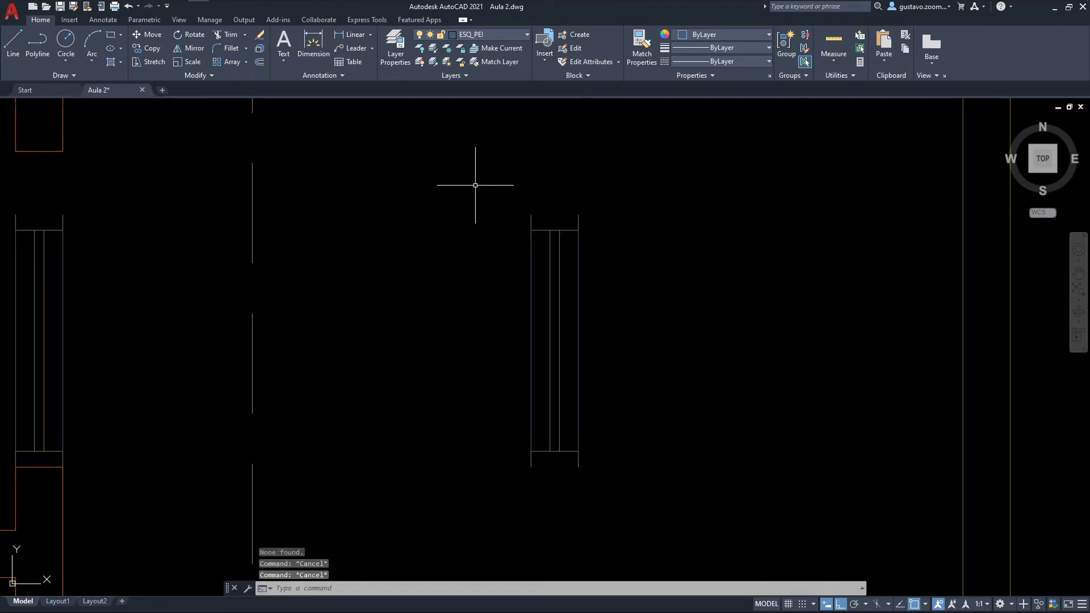
Step: Use Stretch with the entire copied window enclosed in the crossing selection to shift it vertically from its upper outer corner
middle_drag(536, 256, 568, 268)
text(s)
key(Return)
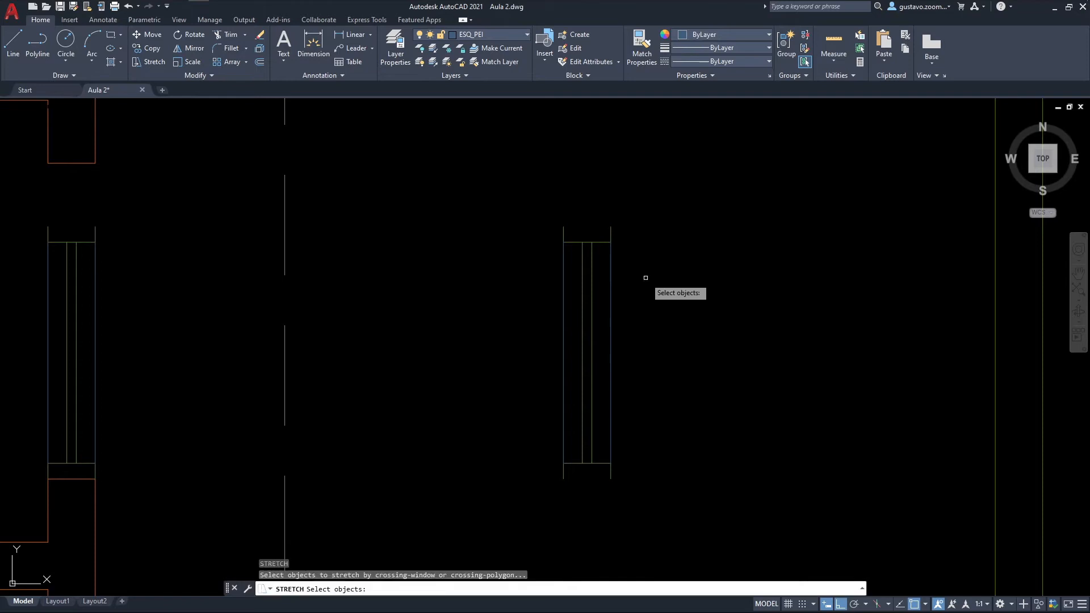
click(671, 521)
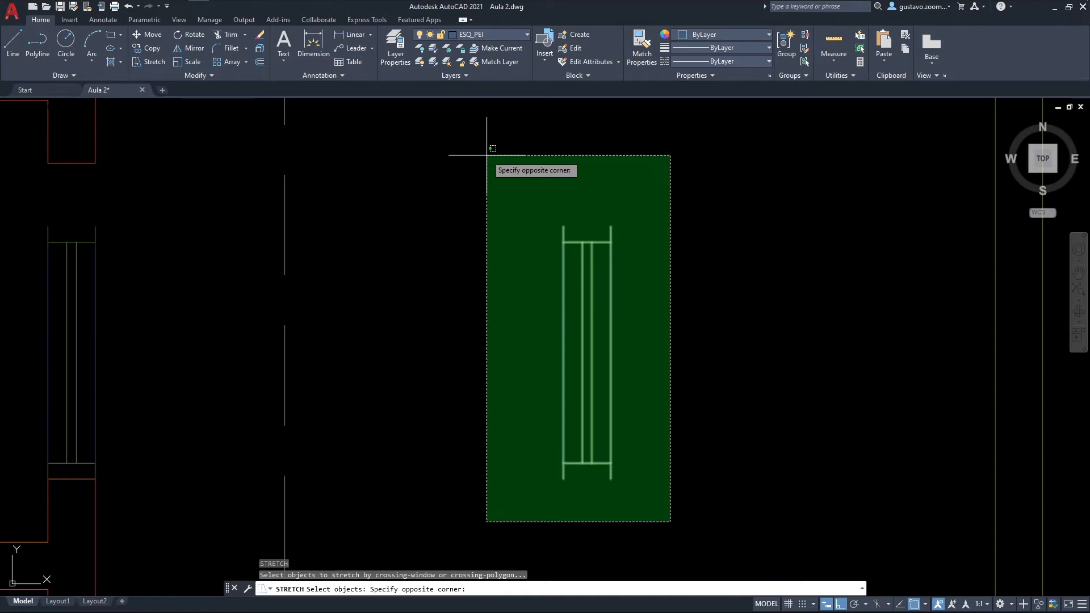
click(487, 154)
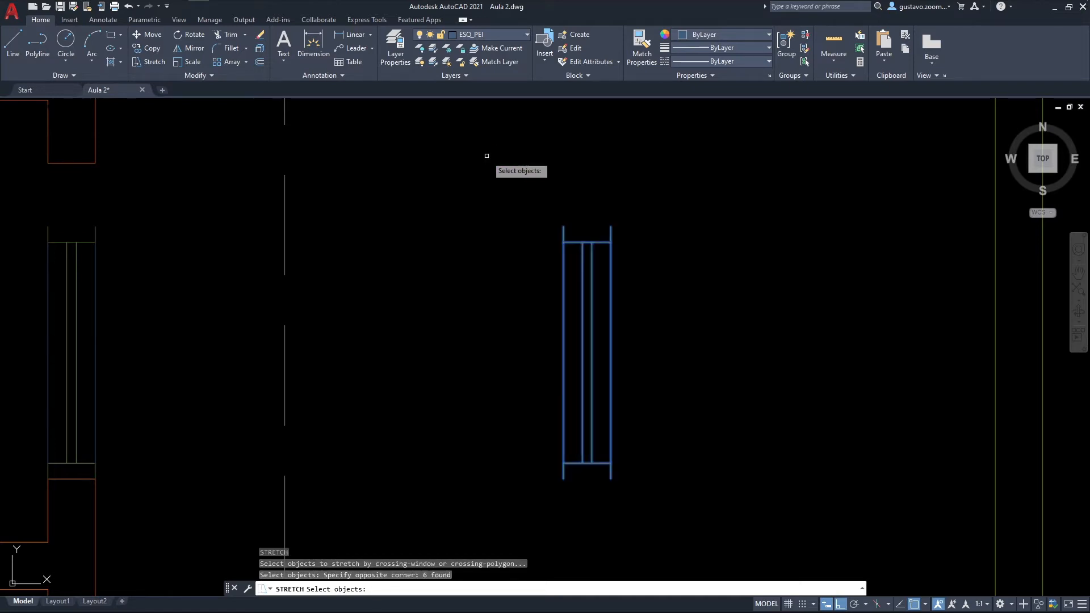
key(Return)
scroll(530, 194, down, 2)
middle_drag(607, 192, 524, 273)
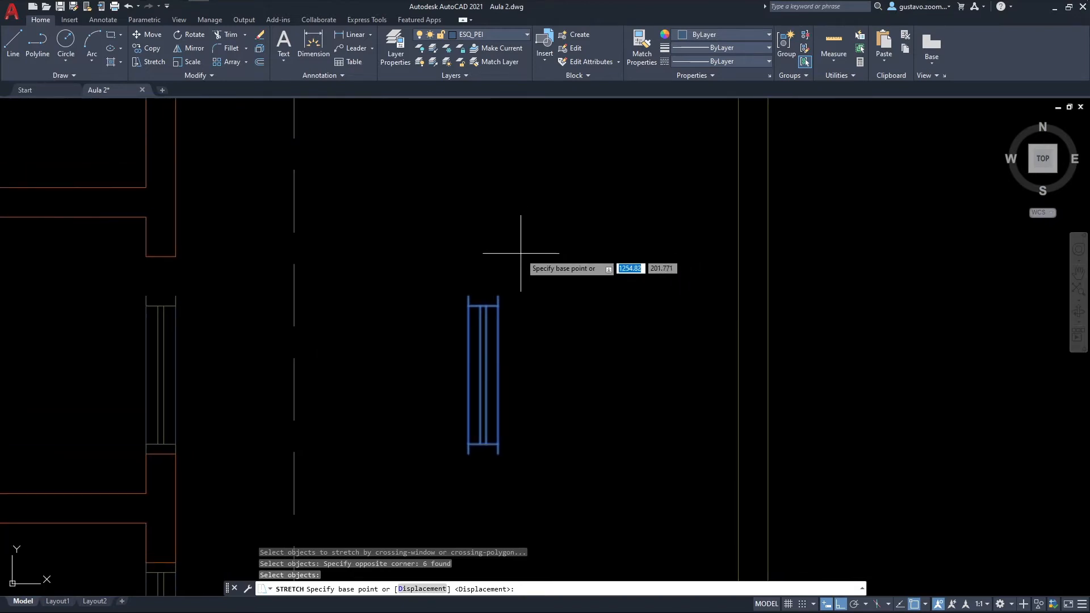
click(498, 296)
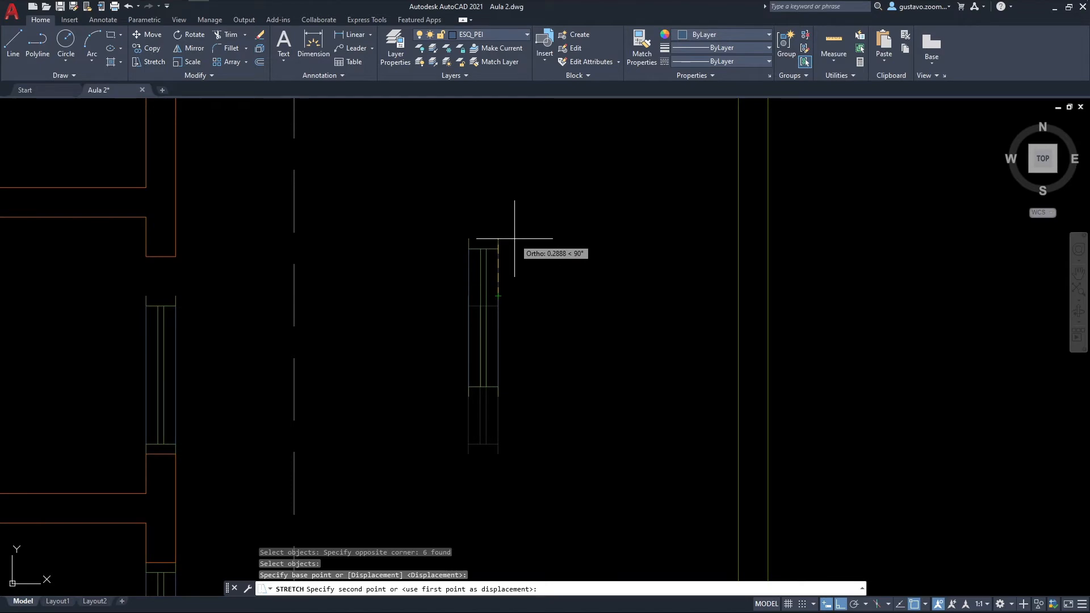
middle_drag(534, 378, 534, 209)
click(526, 338)
middle_drag(635, 388, 603, 345)
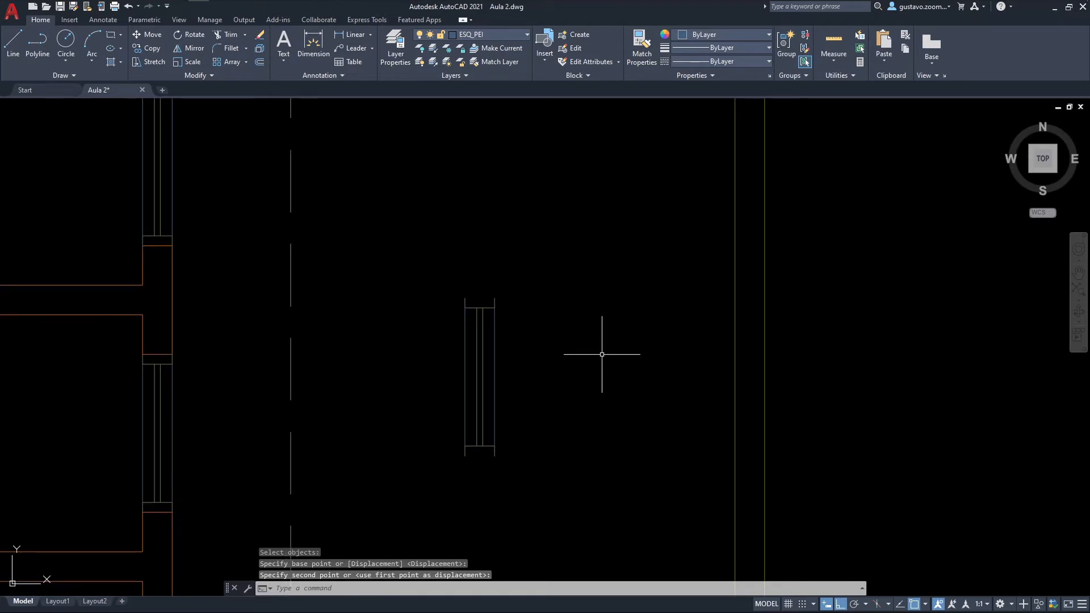
Step: Stretch only the upper part of the copied window downward from a free base point to shorten it
scroll(573, 427, up, 2)
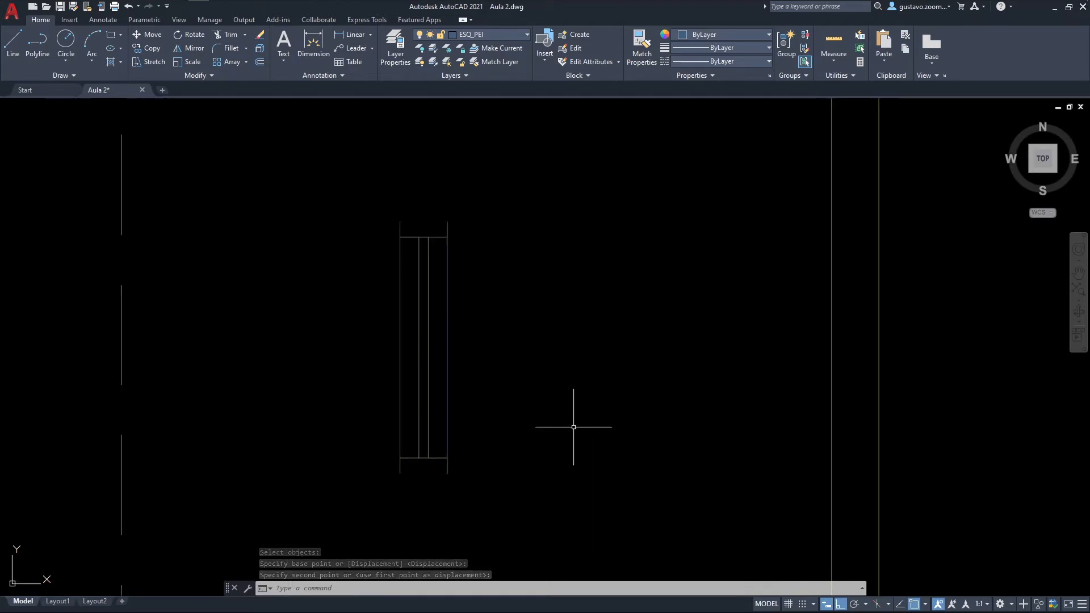
key(space)
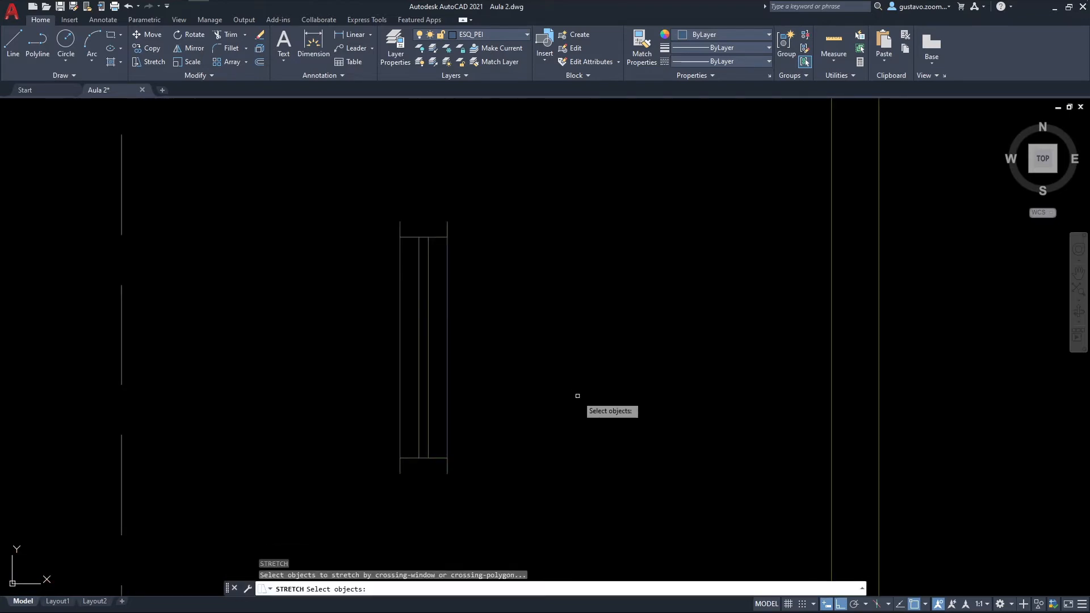
click(603, 339)
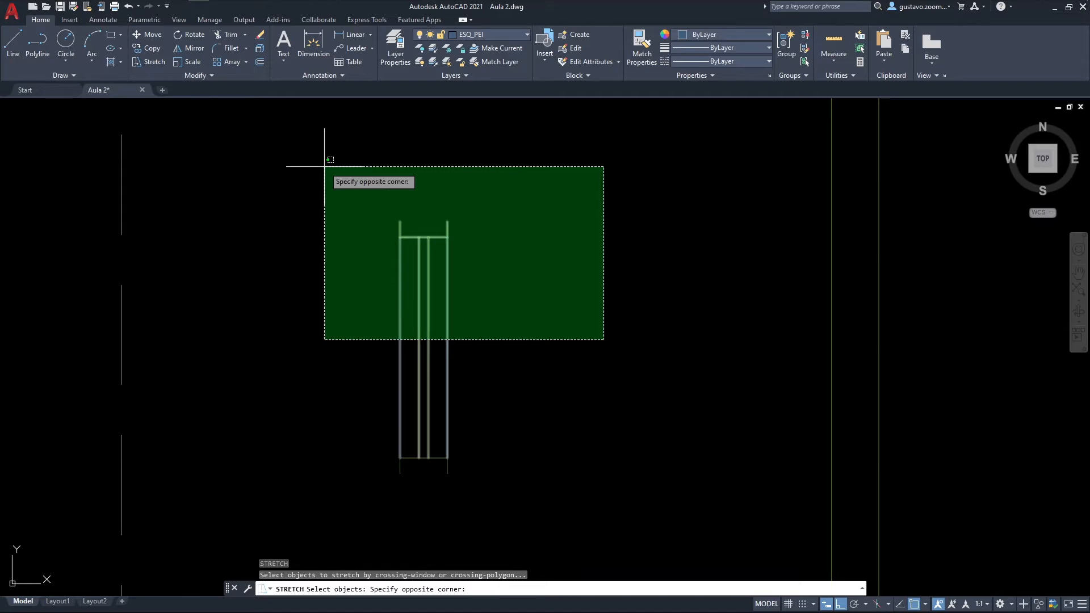
click(324, 166)
key(Return)
click(518, 263)
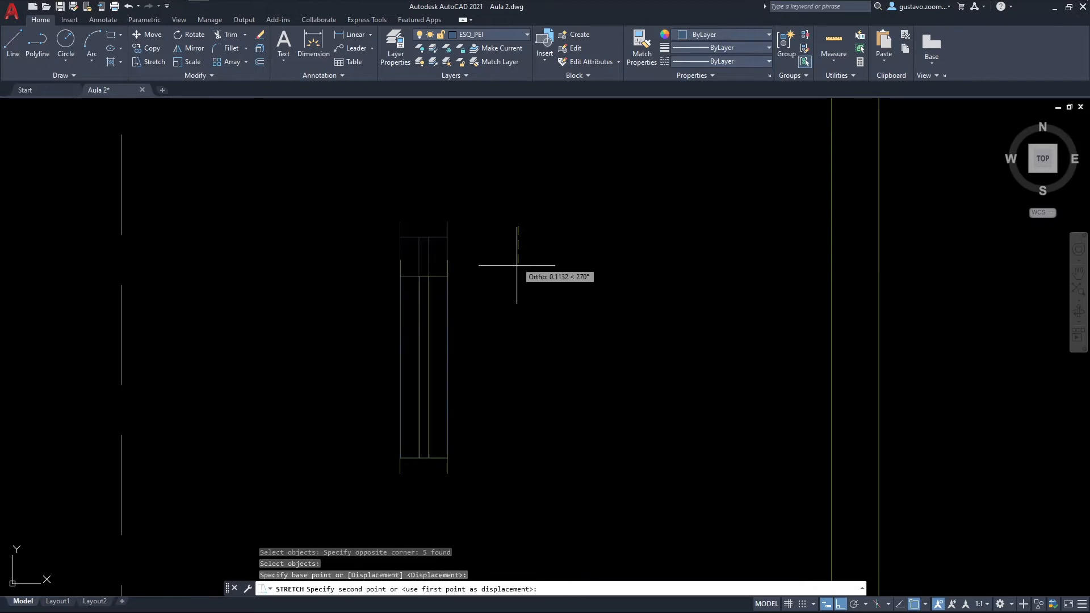
click(511, 441)
middle_drag(505, 468, 440, 372)
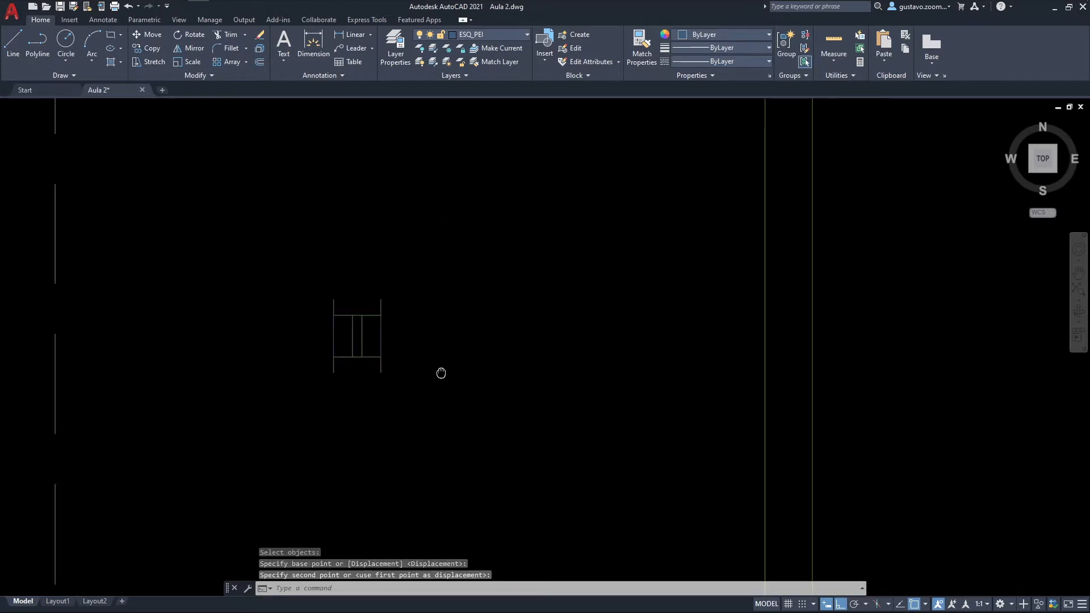
Step: Erase the shortened window copy from the empty area east of the wall
click(432, 432)
click(372, 346)
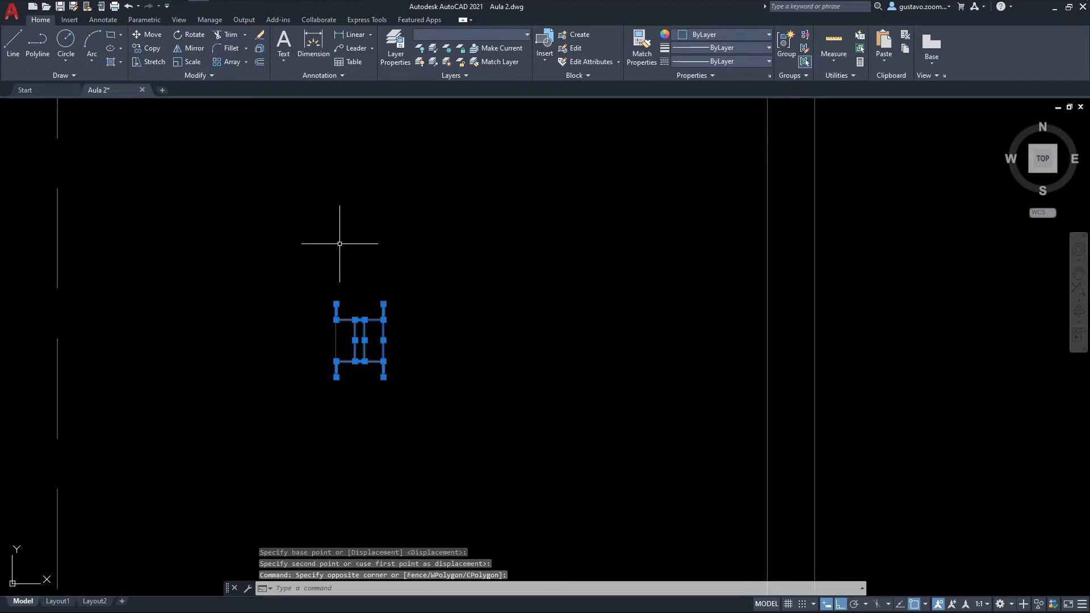
key(Delete)
mouse_move(324, 267)
middle_down()
mouse_move(505, 275)
mouse_move(369, 318)
mouse_move(498, 501)
middle_up()
scroll(382, 282, down, 2)
scroll(304, 420, up, 2)
middle_drag(373, 410, 395, 279)
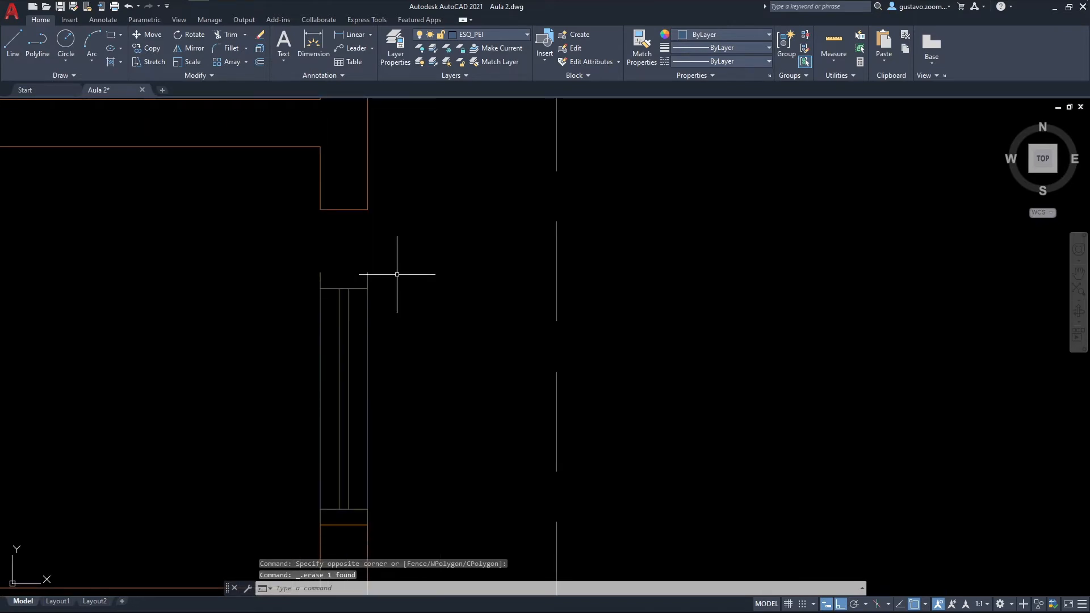
Step: Stretch the upper end of the east-wall window up to the inner upper corner of its opening
text(s)
key(Return)
click(416, 312)
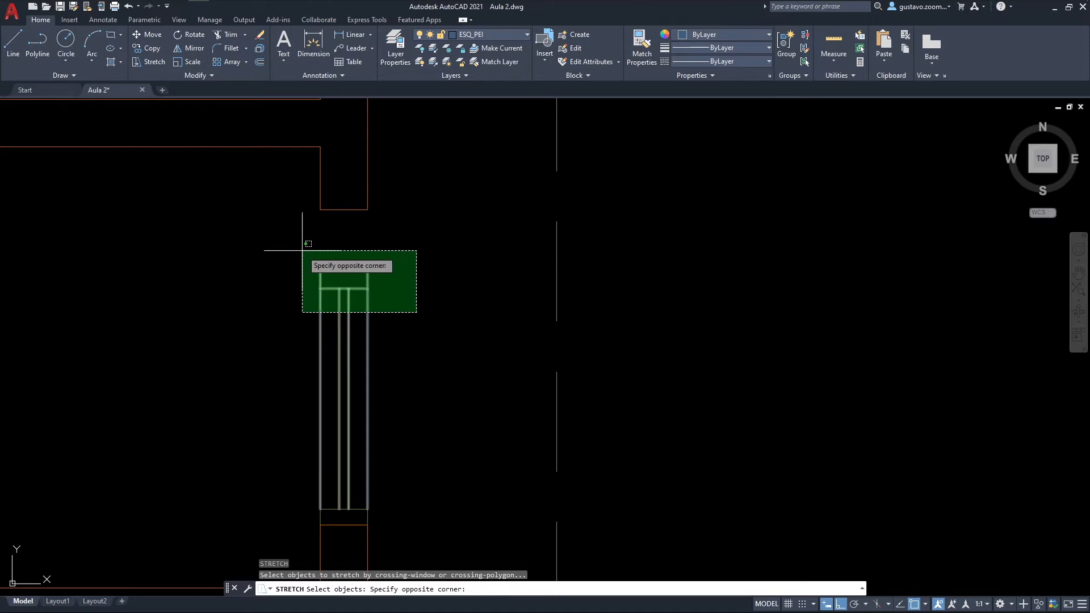
click(302, 249)
key(Return)
click(321, 274)
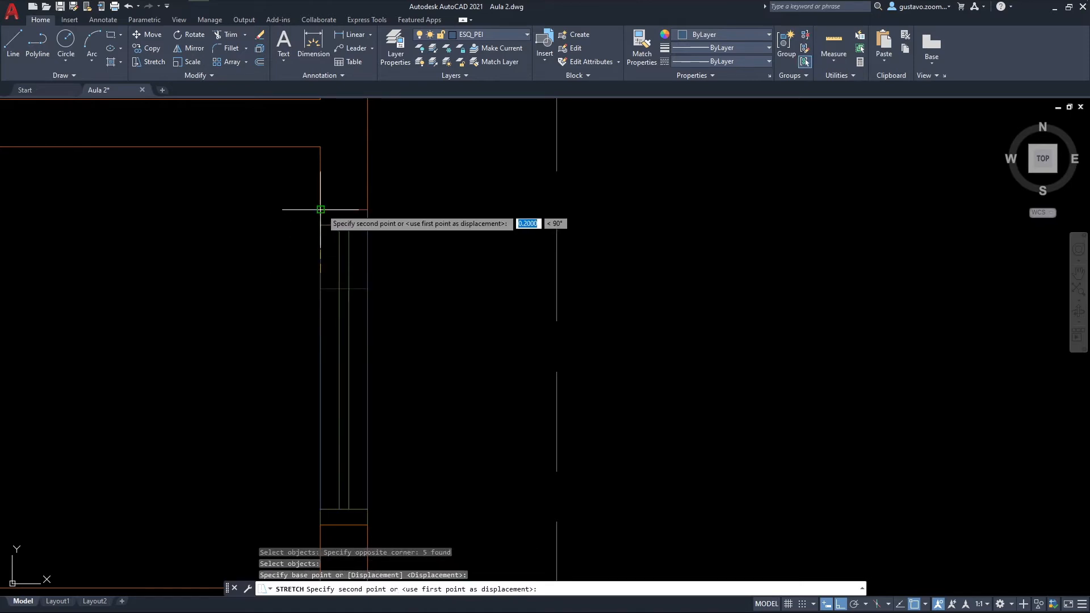
key(Escape)
Step: Start Write Block with the window's lower outer corner as base point and the stretched window's lines as its objects
middle_drag(432, 274, 520, 236)
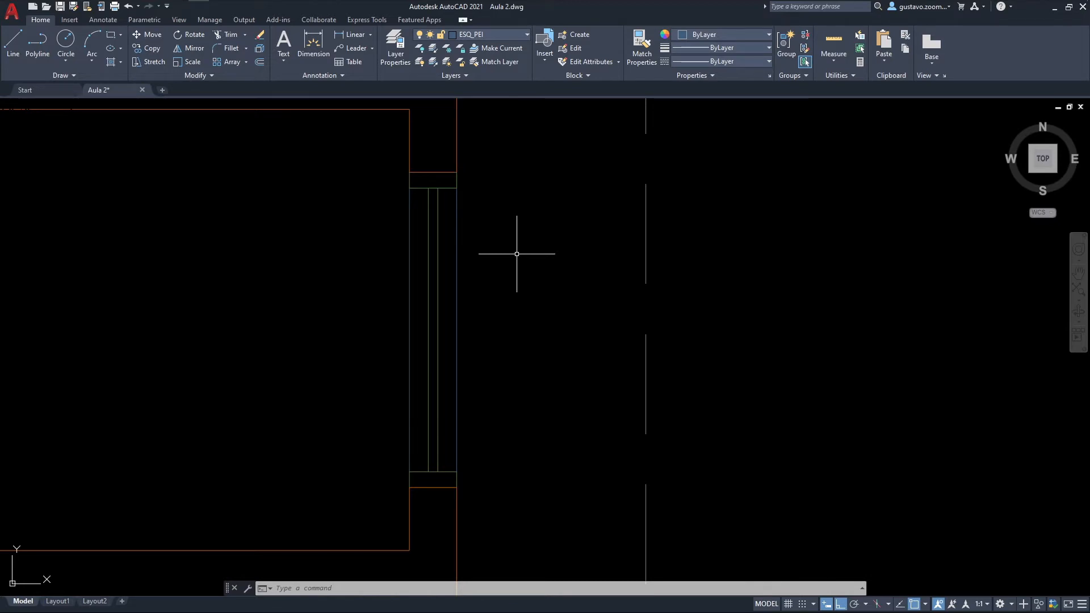
text(w)
key(Return)
click(453, 268)
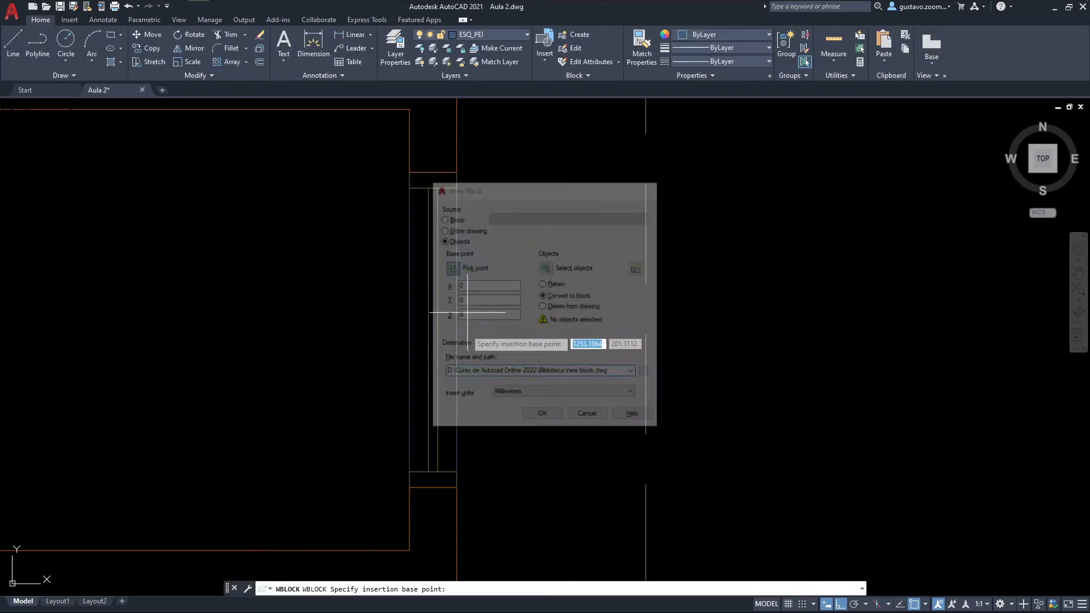
click(457, 487)
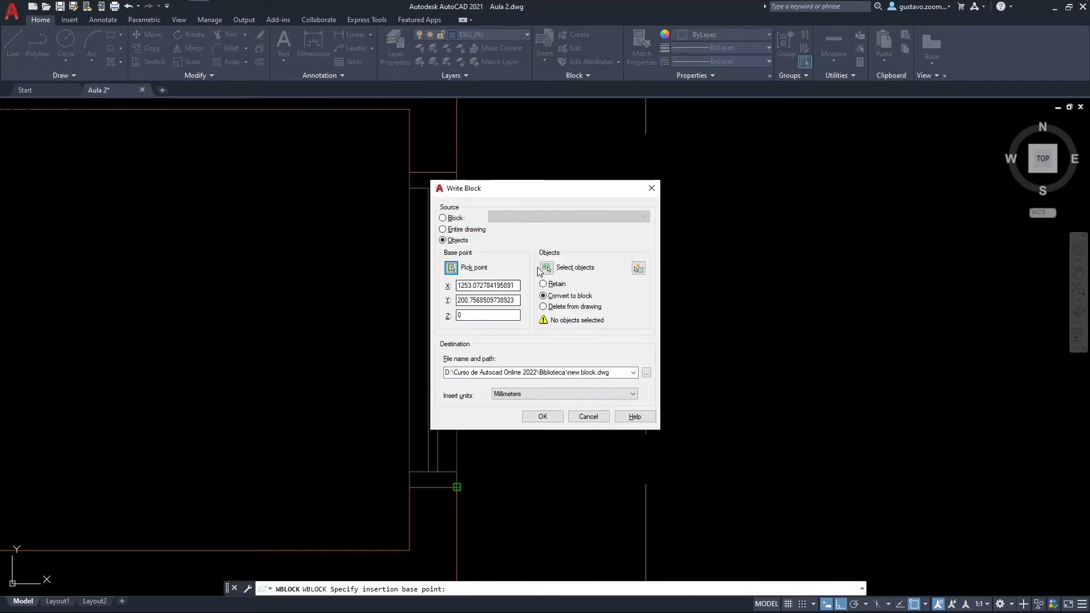
click(546, 268)
click(462, 480)
click(392, 183)
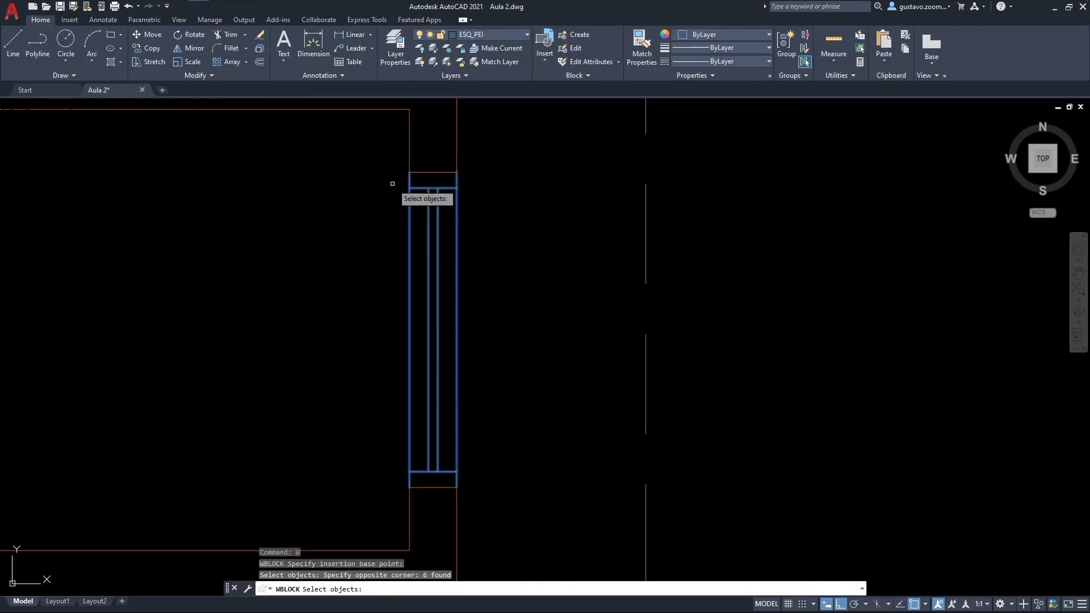
key(Return)
Step: Write the block to the Biblioteca folder as JANELA BASCULANTE 100 and choose its insert units
click(657, 374)
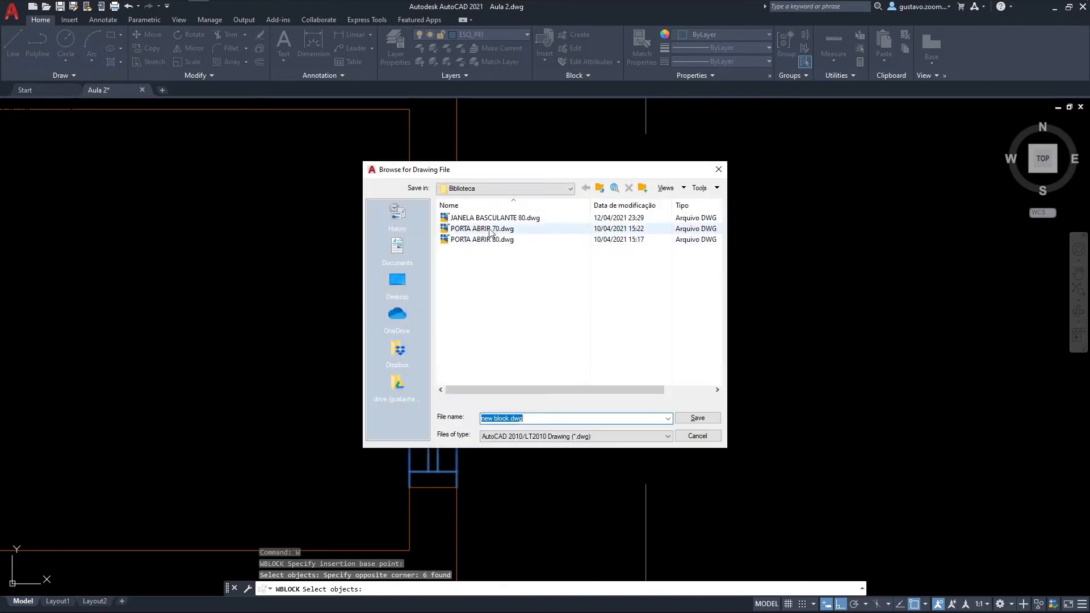
click(492, 218)
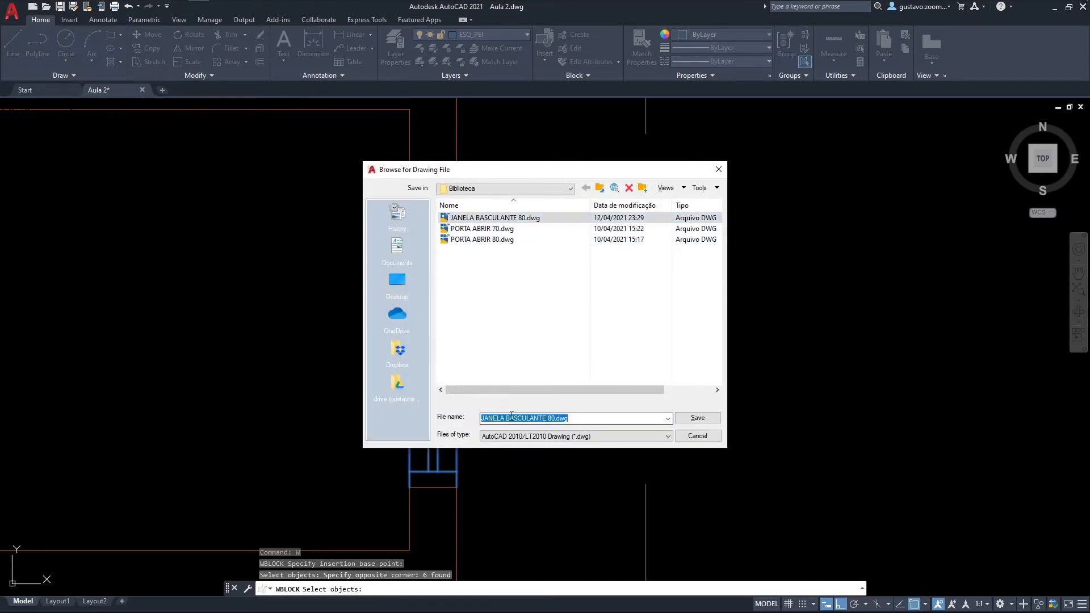
click(551, 416)
key(BackSpace)
text(10)
click(697, 418)
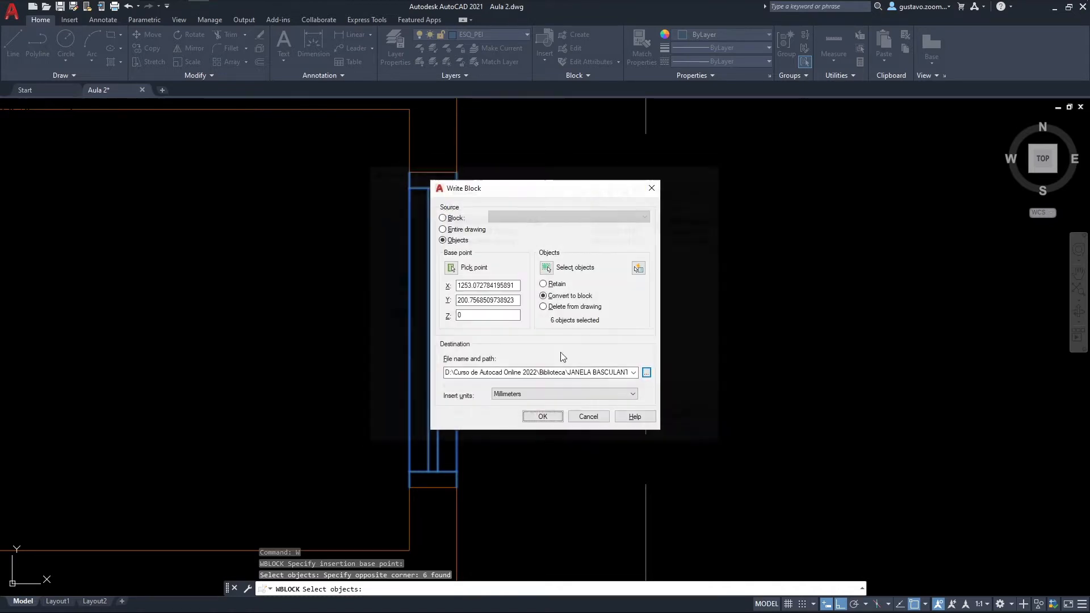
click(545, 394)
click(545, 405)
click(546, 416)
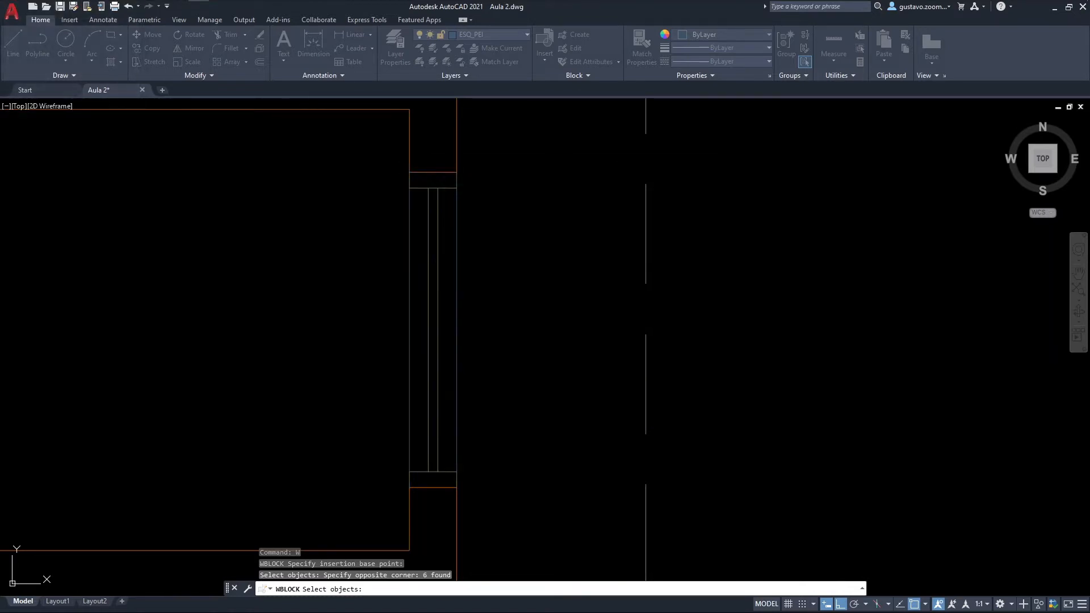
Step: Select the stretched east-wall window to check that it is a single block, and clear the selection
click(461, 273)
click(440, 270)
scroll(485, 270, down, 2)
scroll(599, 305, down, 5)
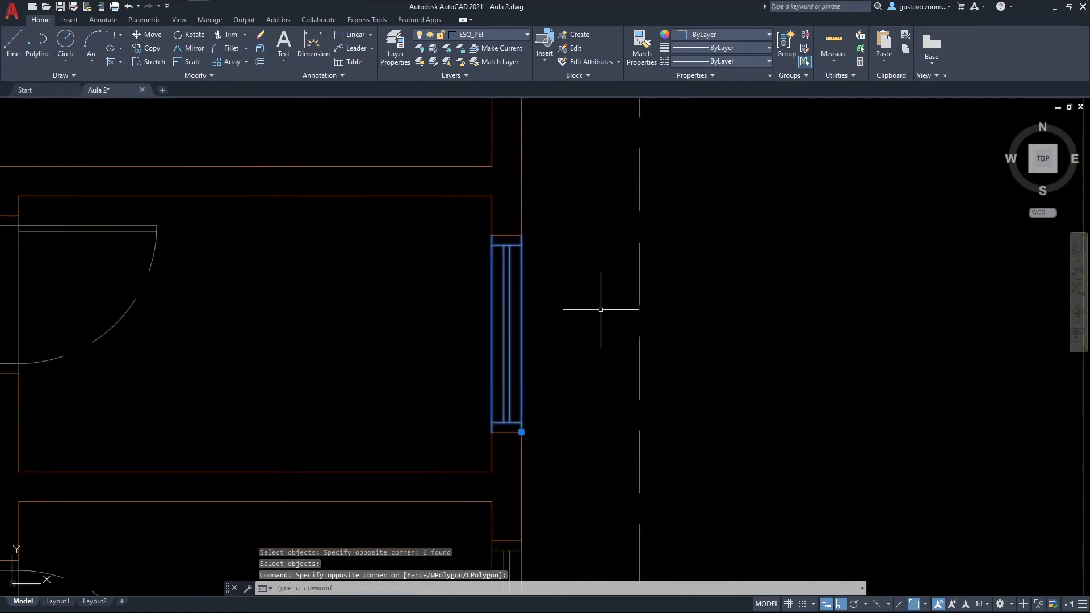
middle_drag(595, 306, 568, 372)
key(Escape)
Step: Measure the width of the opening in the south wall of the lower room with the distance command
scroll(572, 389, up, 3)
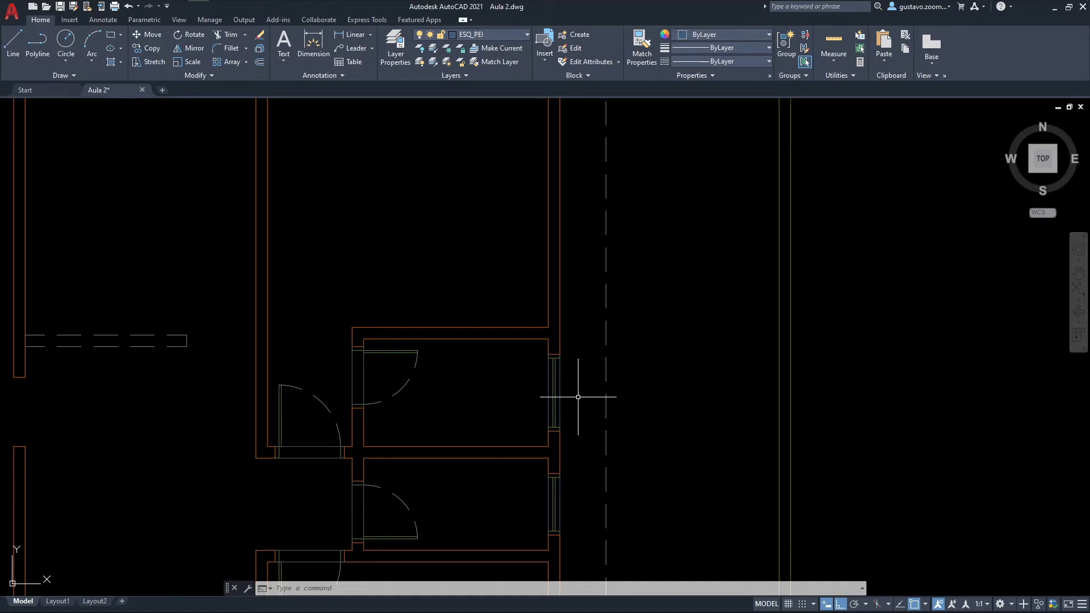
scroll(530, 318, down, 3)
scroll(525, 335, up, 3)
scroll(487, 364, up, 4)
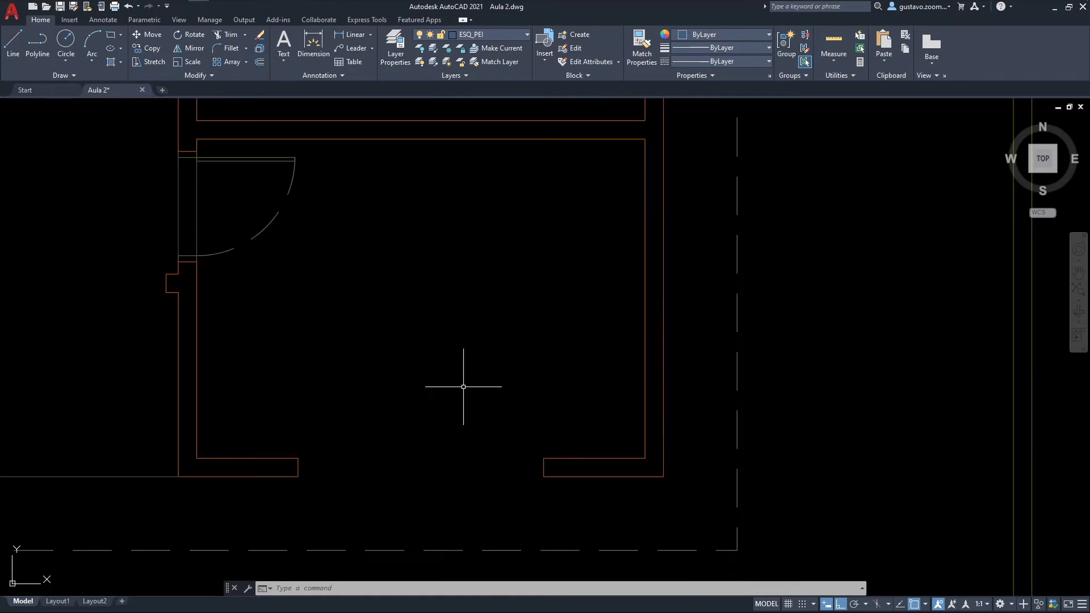
text(di)
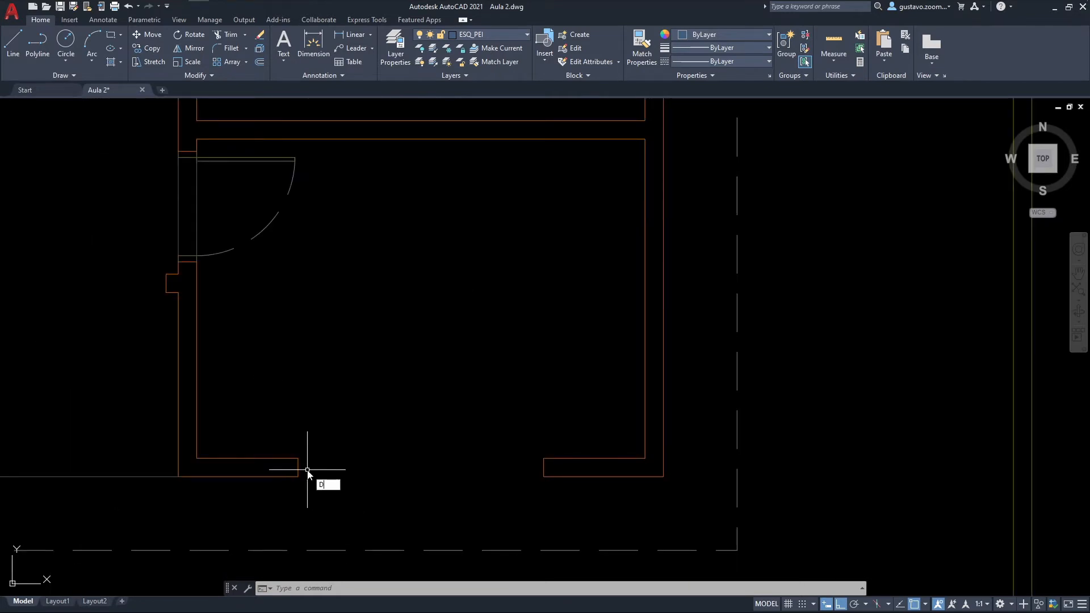
key(Return)
click(298, 457)
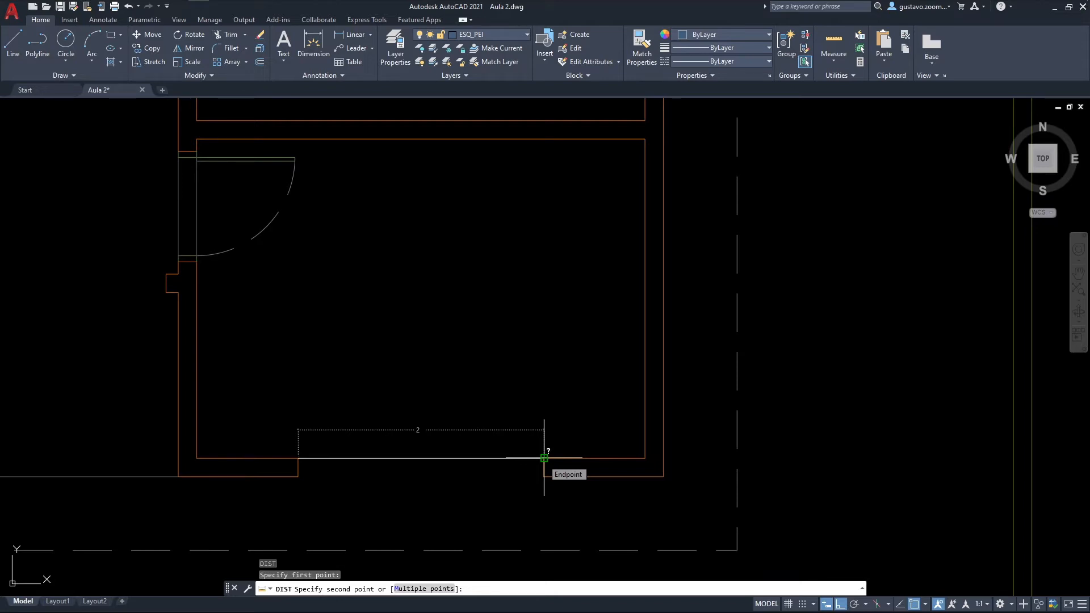
key(Escape)
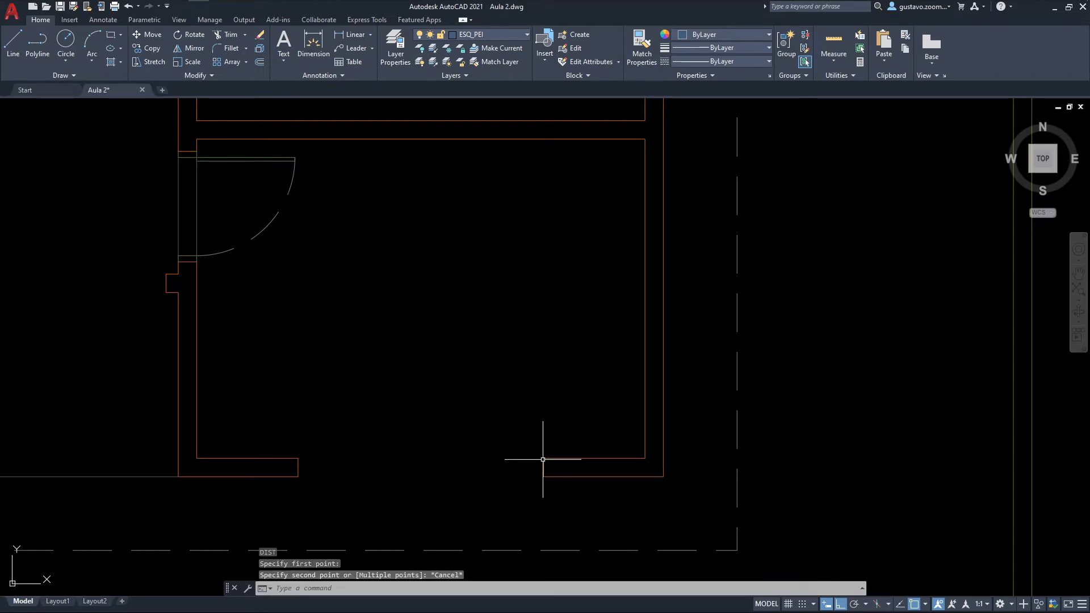
Step: Make ESQ_JAN the current layer
click(501, 34)
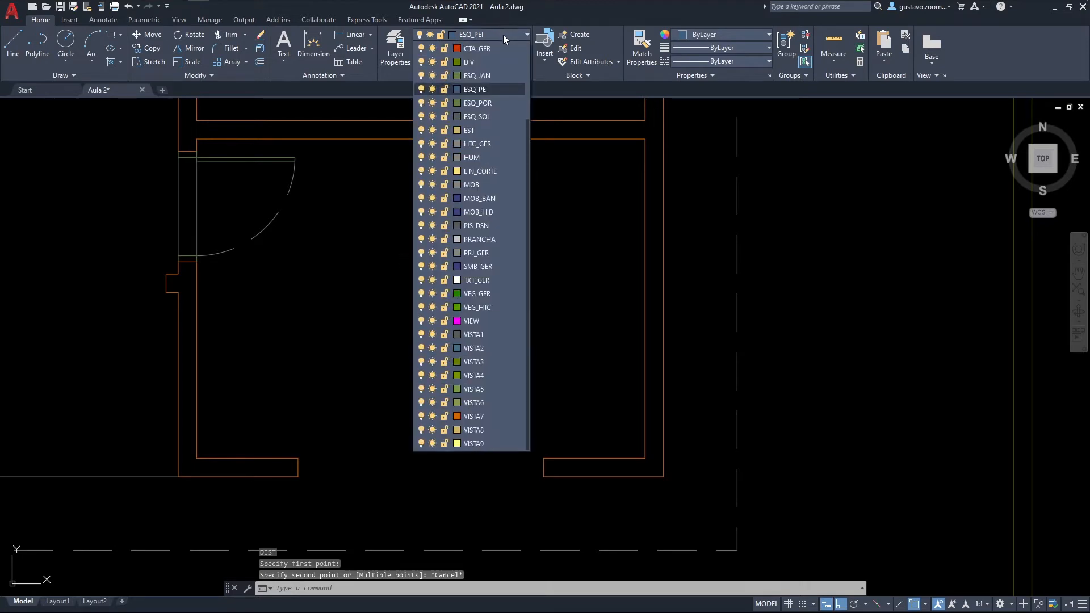
click(510, 76)
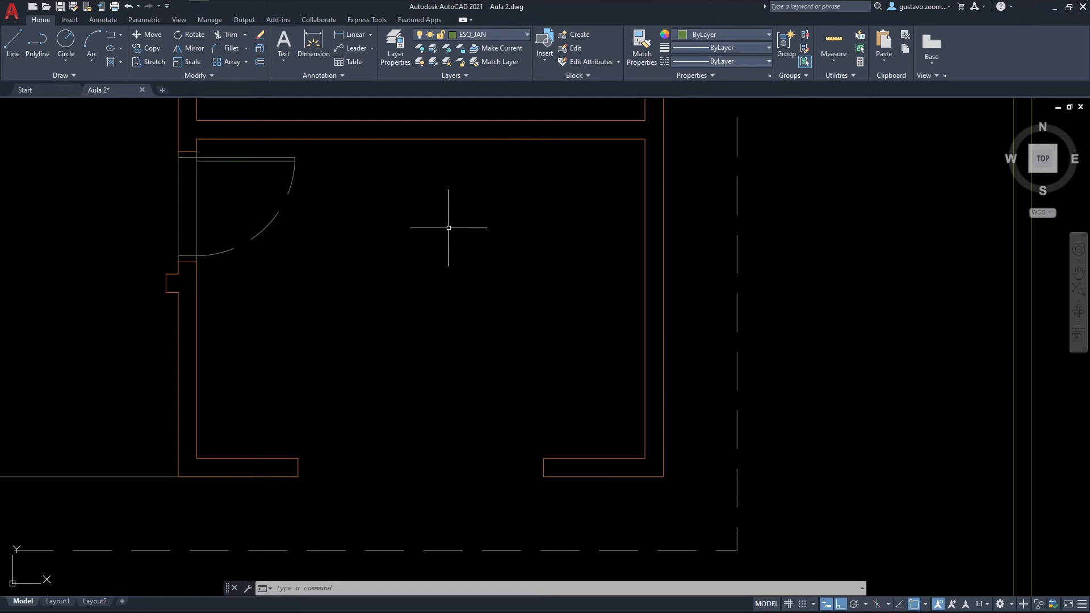
text(pl)
key(Return)
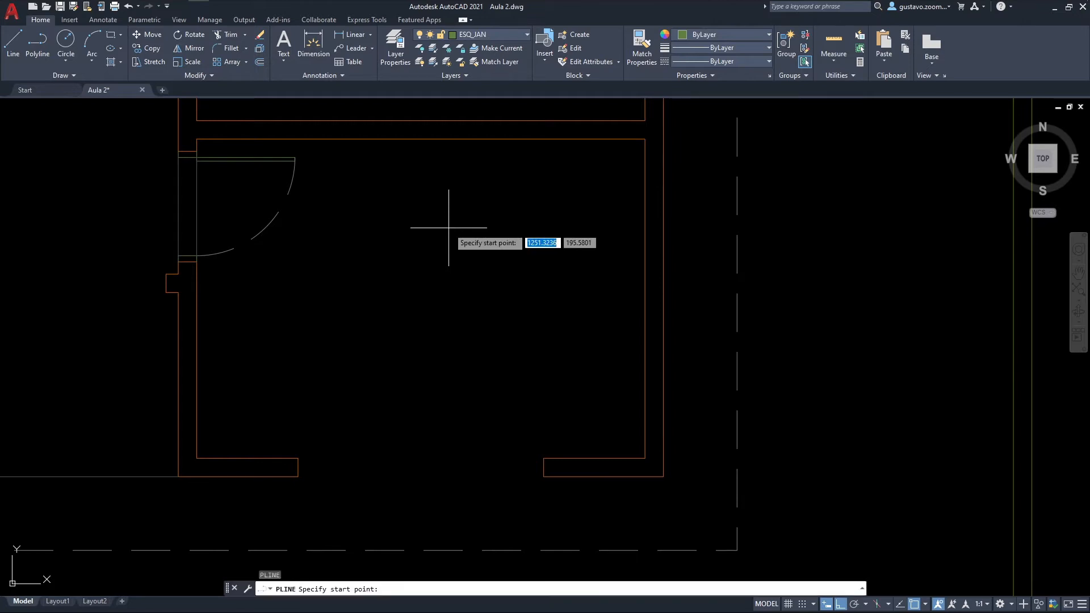
click(297, 457)
scroll(297, 457, up, 6)
key(Escape)
Step: Draw the window jamb at the west end of the south opening as a polyline, 0.05 wide and 0.15 deep
key(Return)
click(272, 409)
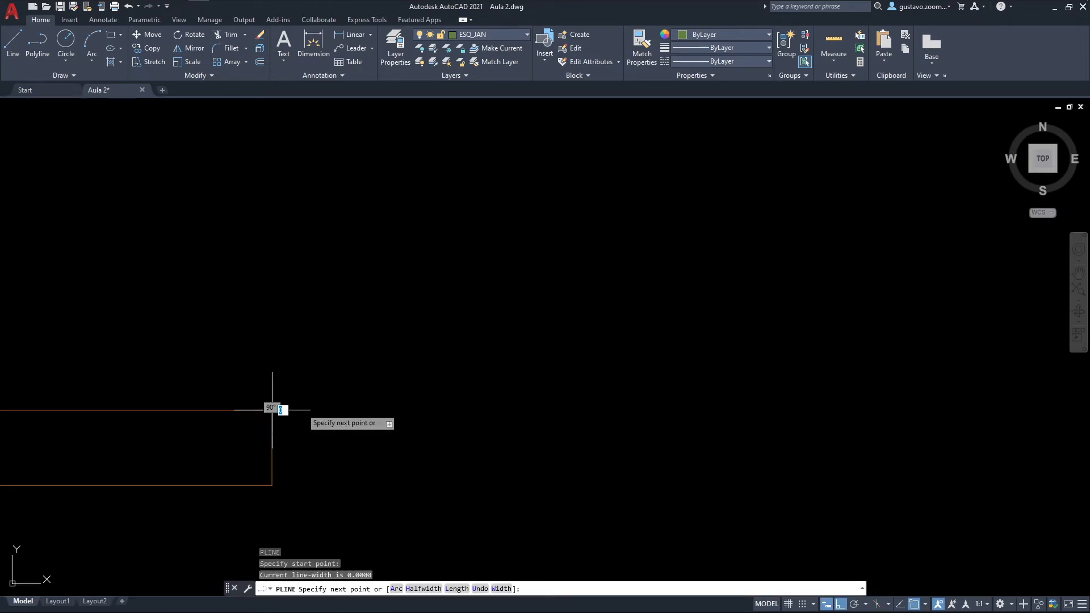
text(.05)
key(Return)
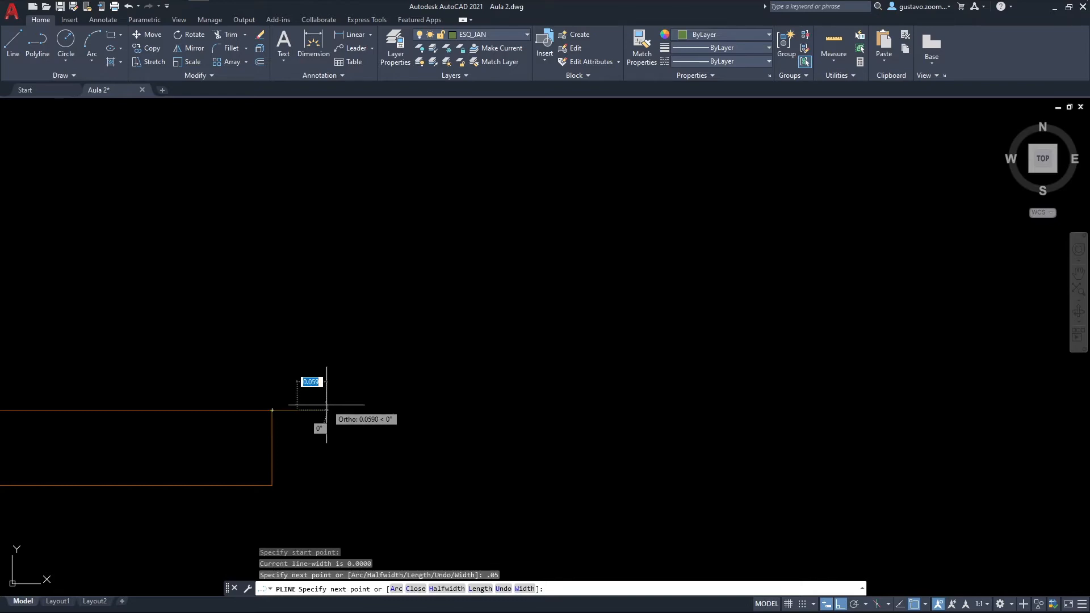
text(.15)
key(Return)
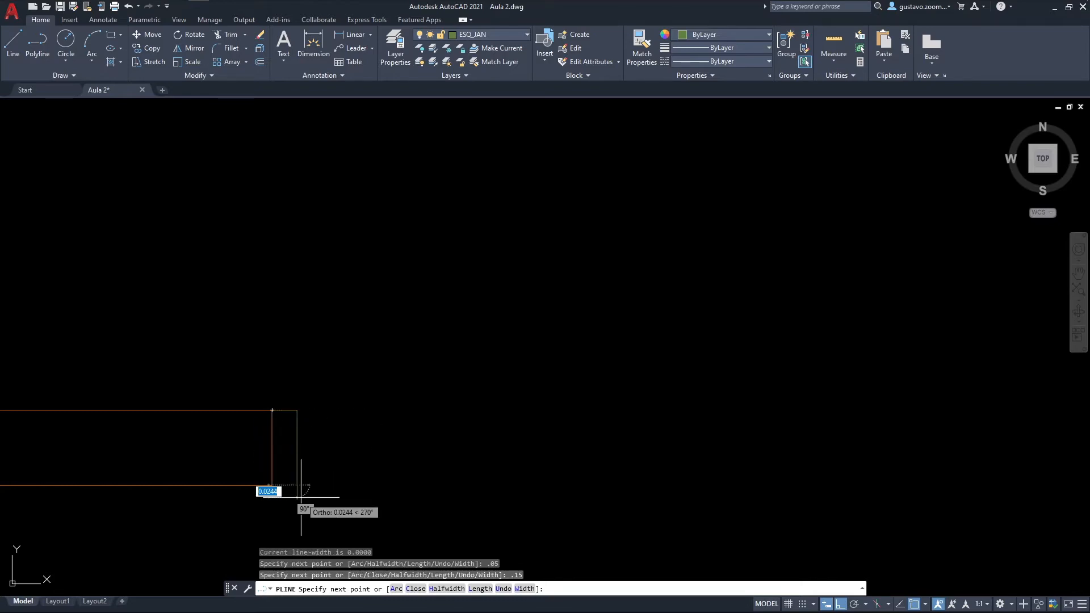
click(271, 483)
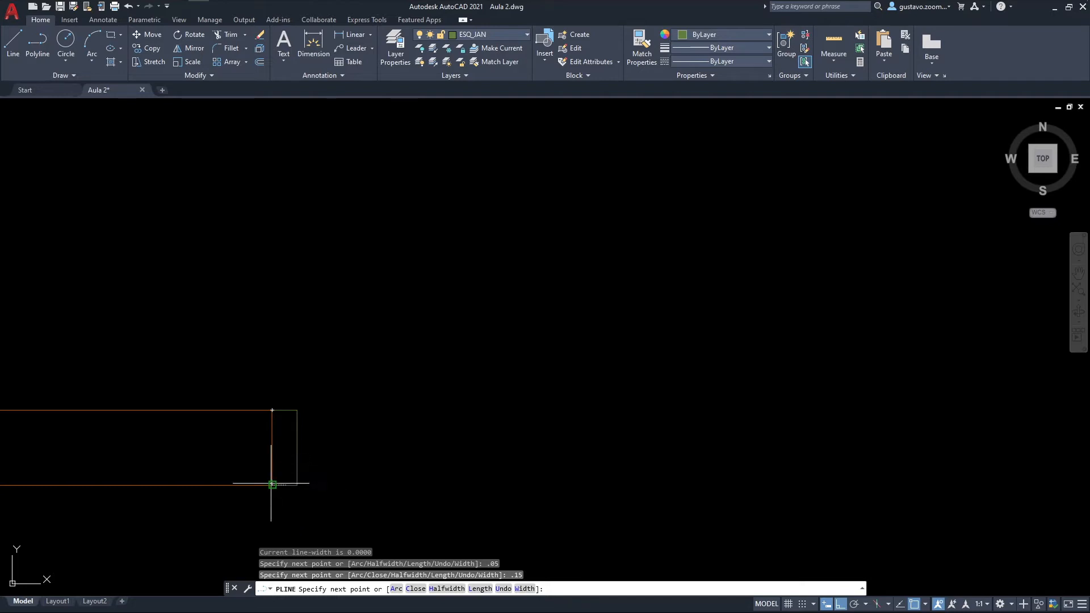
key(Escape)
Step: Draw a matching 0.05 by 0.15 polyline jamb at the east end of the south opening
scroll(352, 475, down, 4)
middle_drag(626, 463, 579, 426)
scroll(579, 426, up, 2)
key(Return)
click(525, 381)
text(.05)
key(Return)
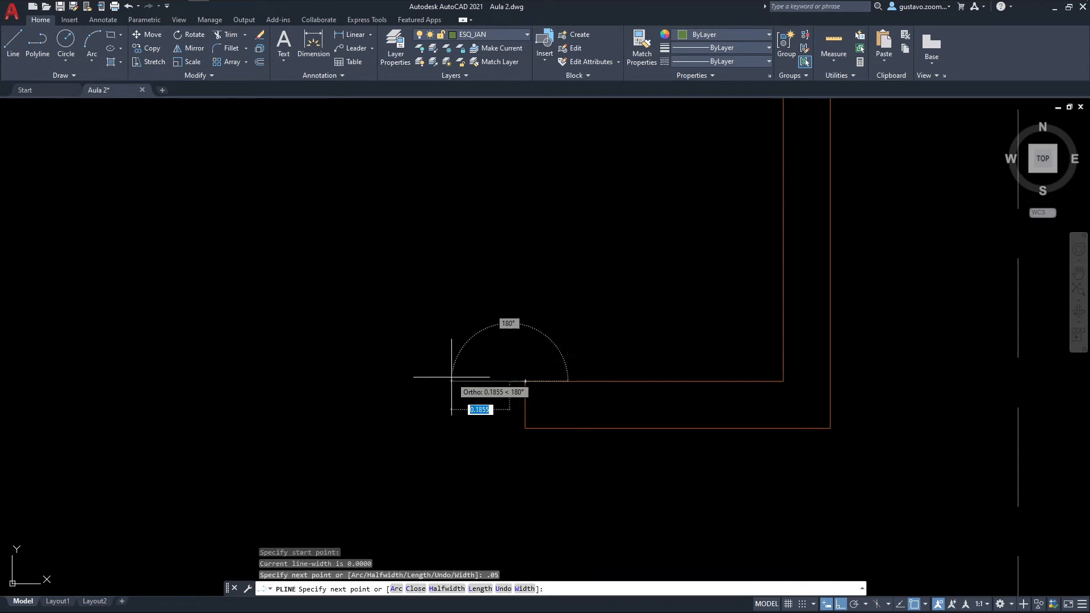
text(.15)
key(Return)
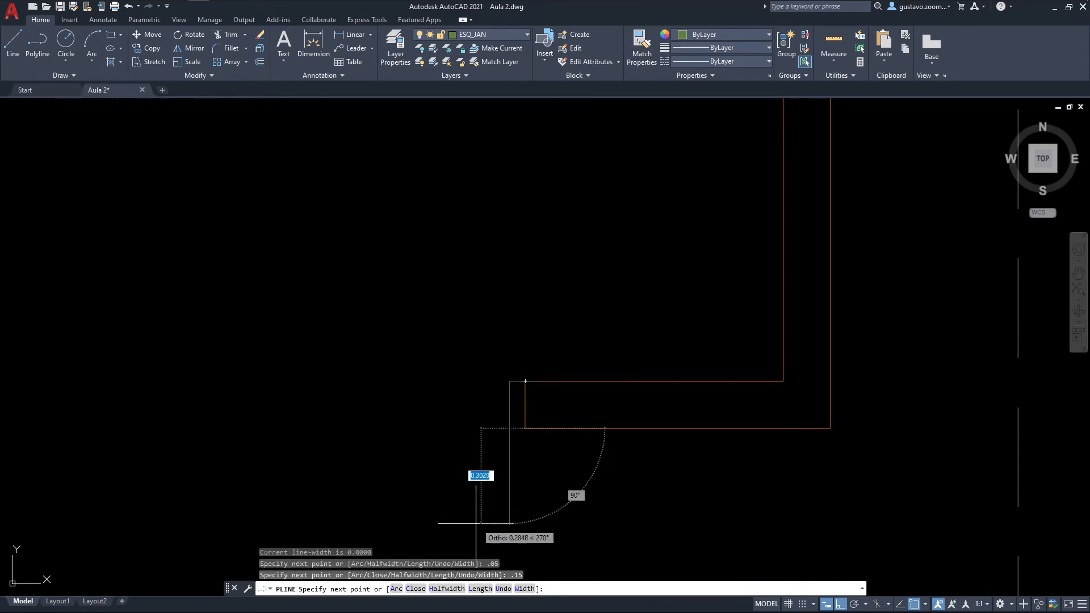
key(Escape)
Step: Draw a horizontal line across the south opening between the midpoints of the two jambs' inner sides
scroll(530, 433, down, 2)
middle_drag(530, 434, 892, 418)
scroll(891, 418, up, 2)
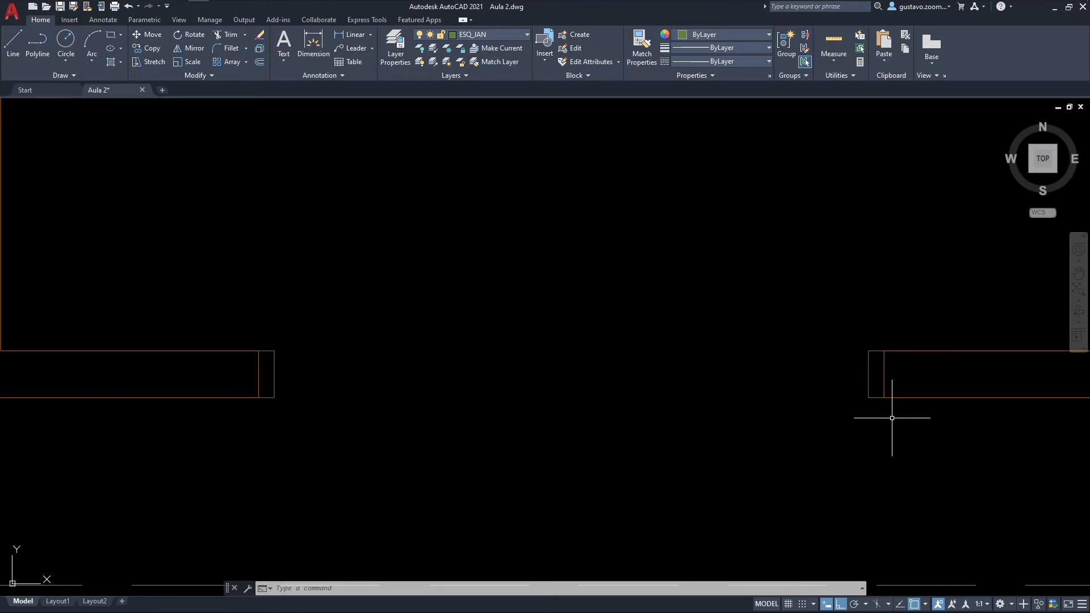
middle_drag(762, 373, 723, 389)
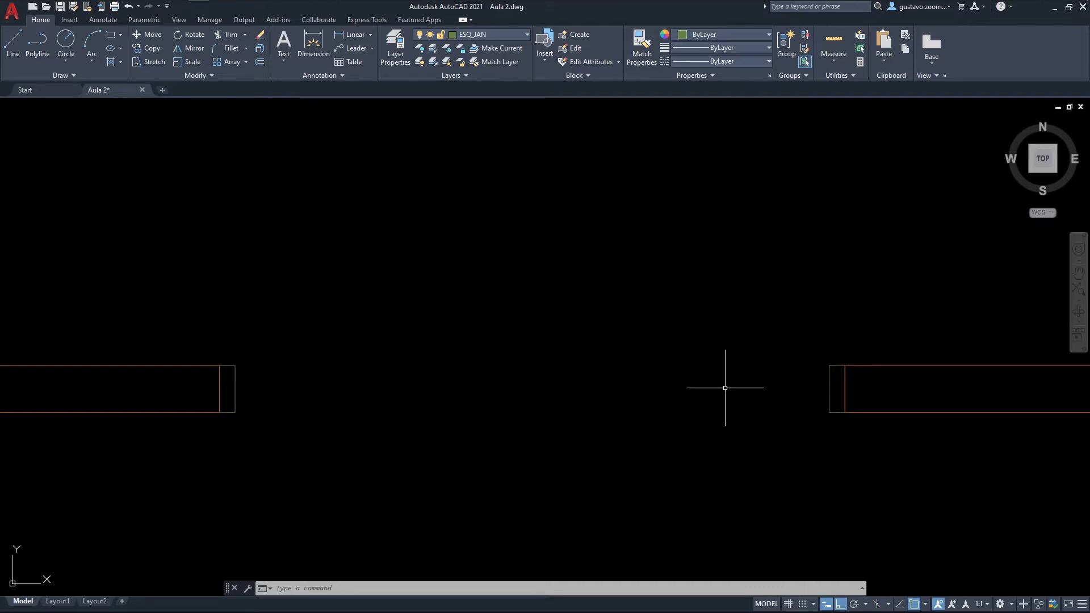
text(l)
key(Return)
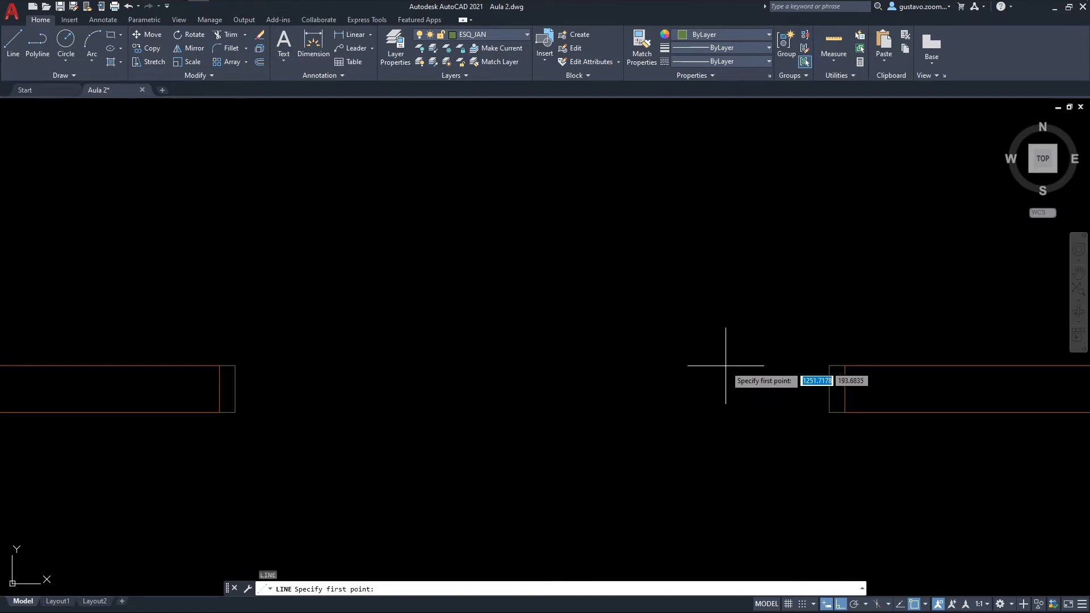
click(235, 388)
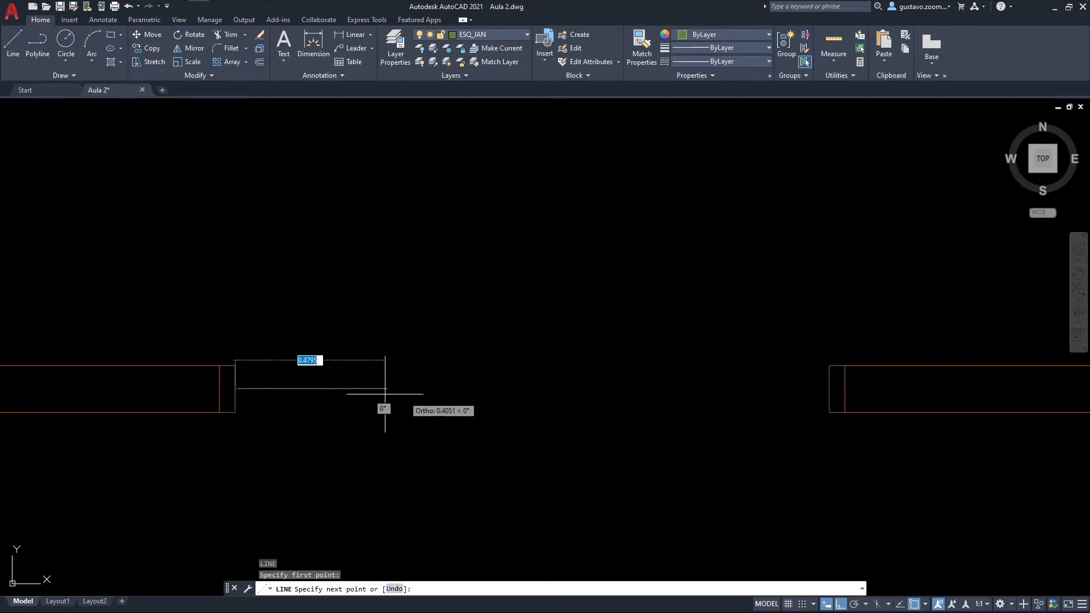
click(830, 389)
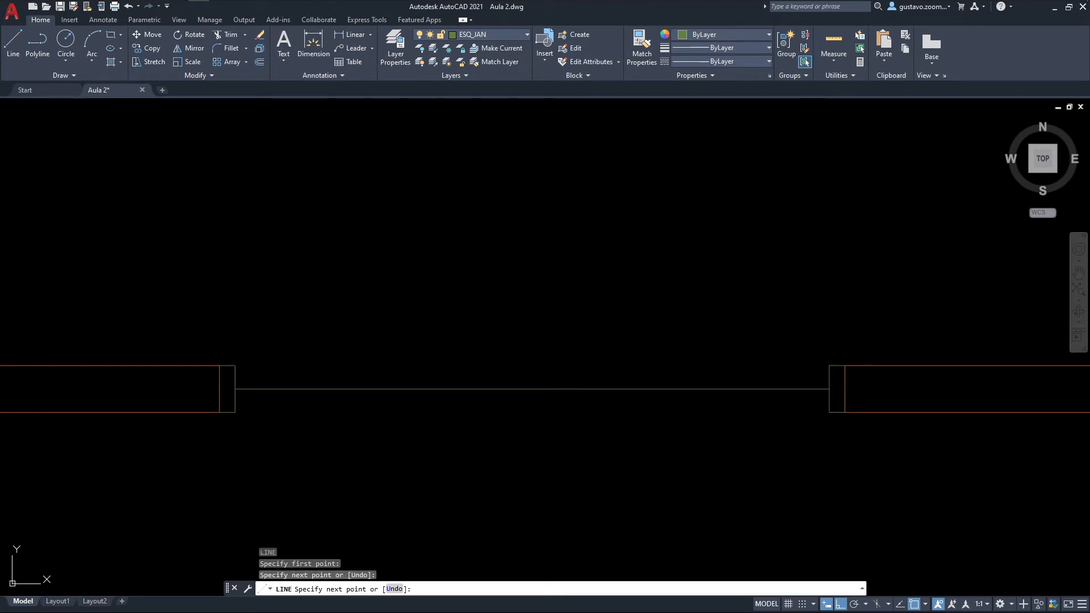
key(Escape)
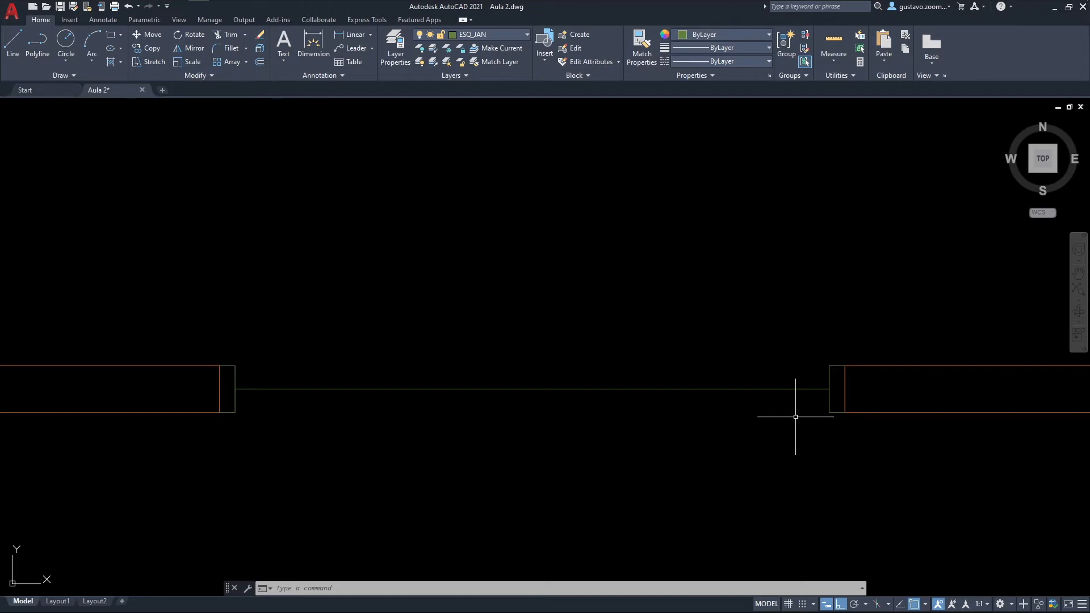
Step: Offset the window's center line by 0.03 to both sides, once above and once below
text(o)
key(Return)
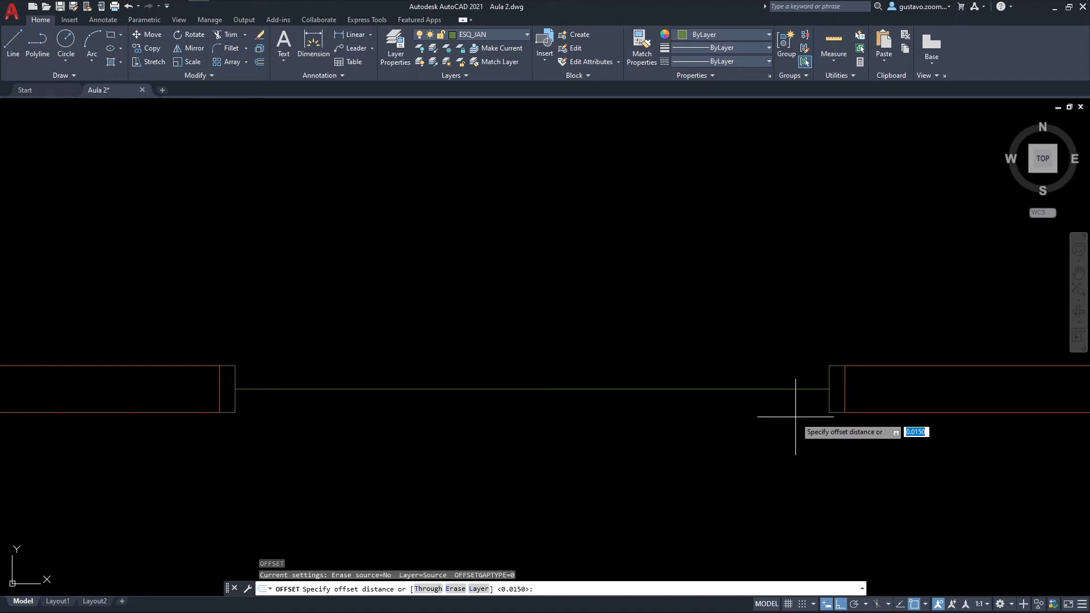
text(.03)
key(Return)
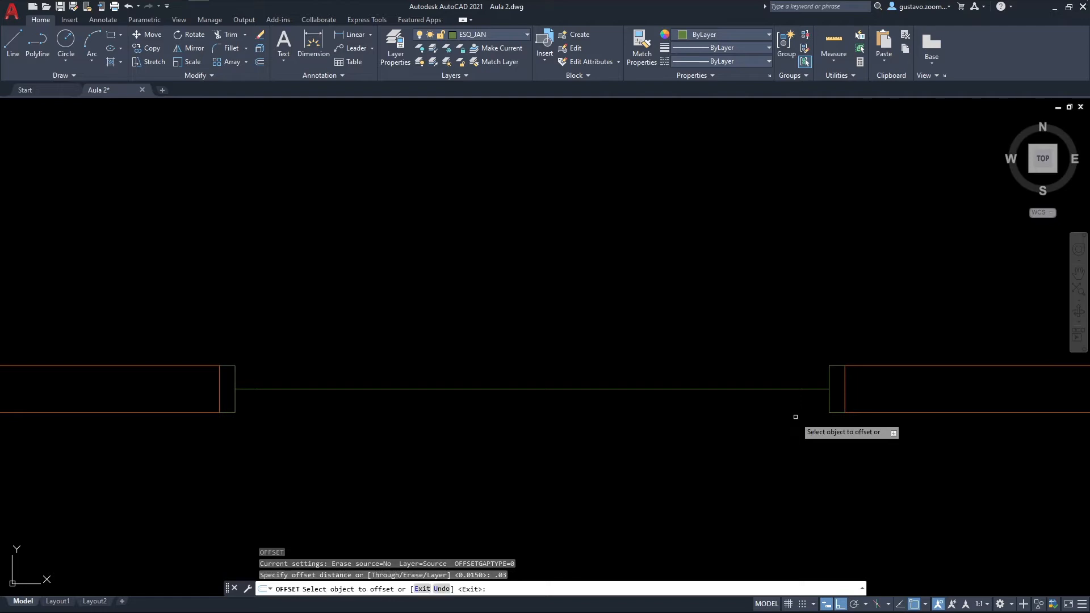
click(768, 389)
click(766, 355)
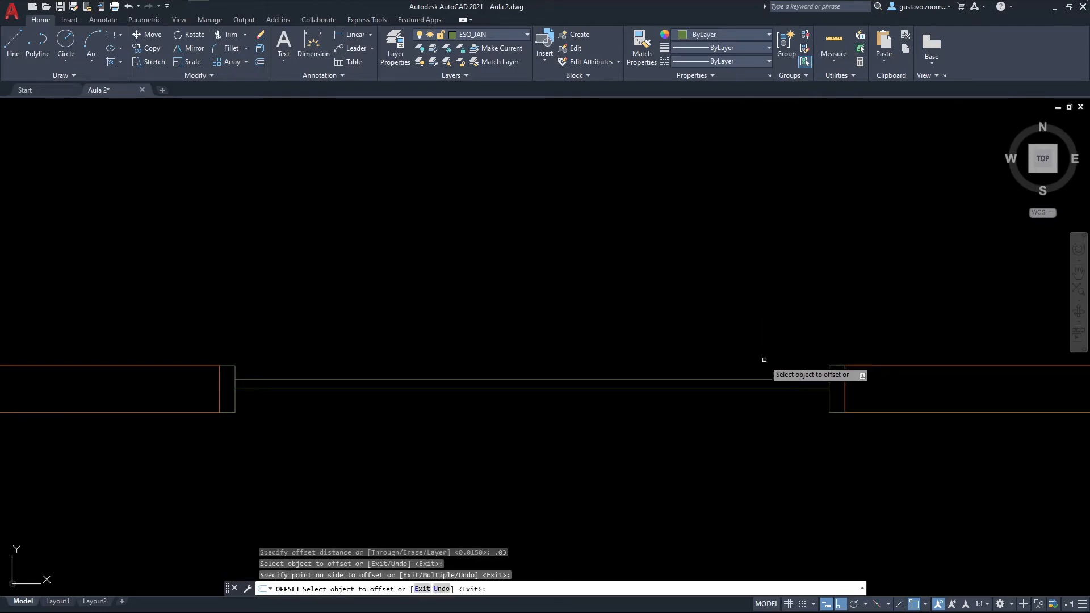
click(763, 389)
click(769, 423)
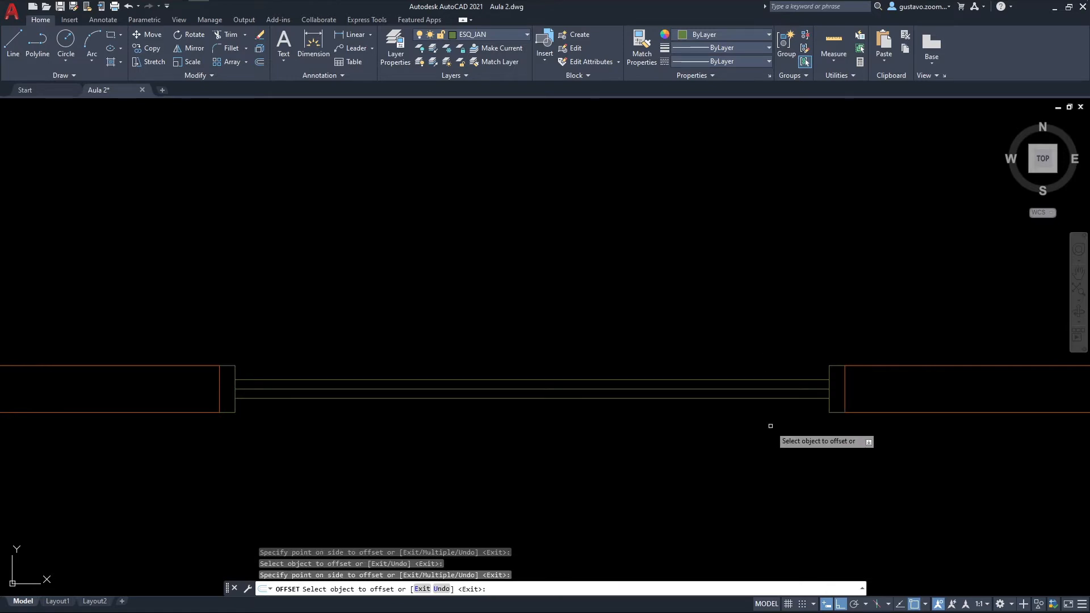
Step: Draw a short vertical line at mid-window, from the midpoint of the upper glazing line to the lower one
key(Escape)
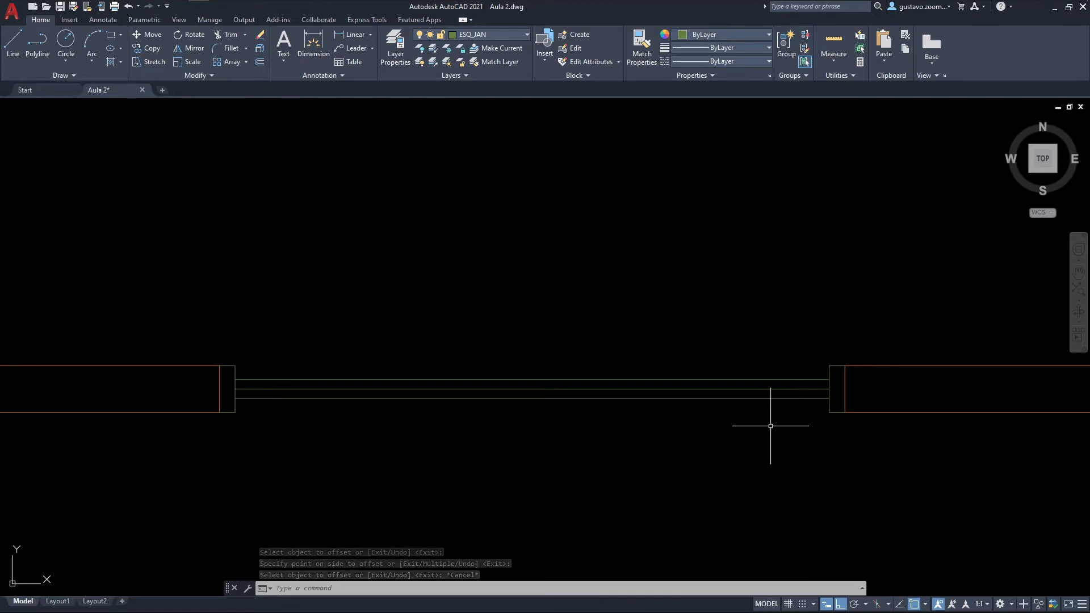
text(l)
key(Return)
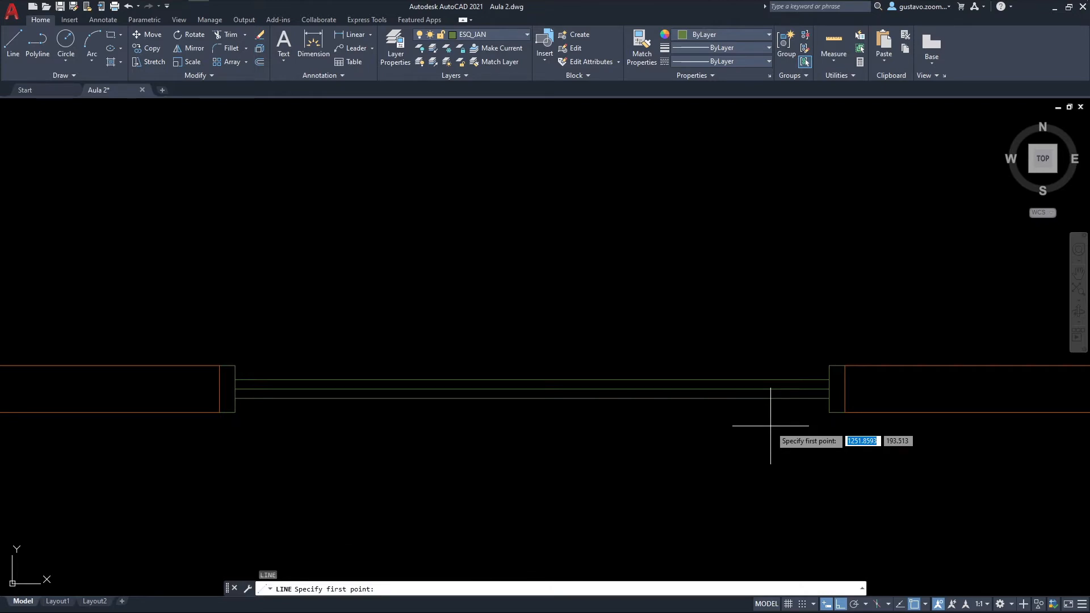
click(531, 380)
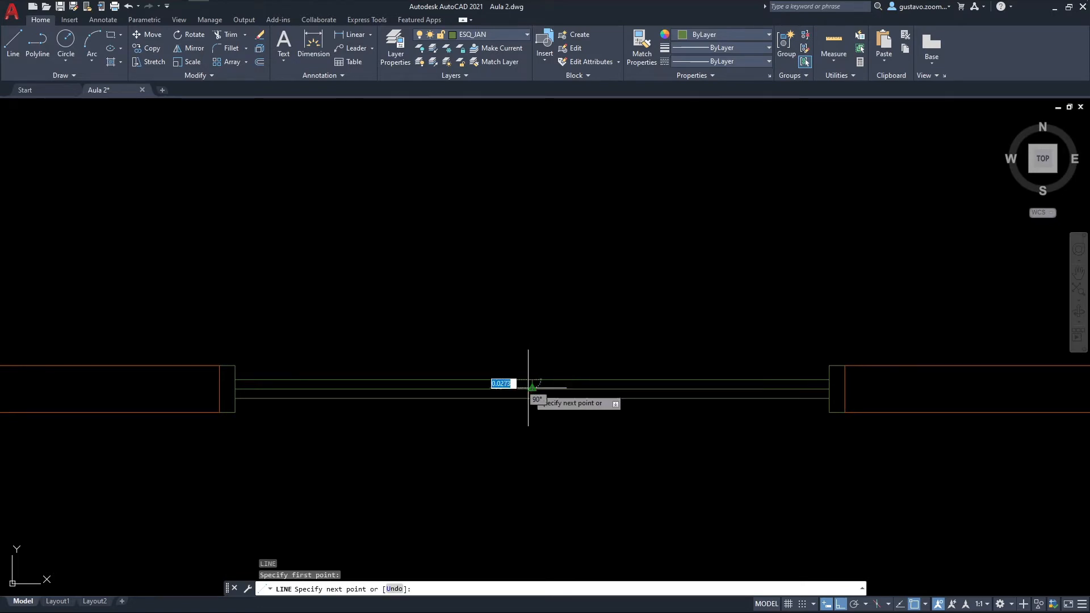
click(532, 398)
key(Escape)
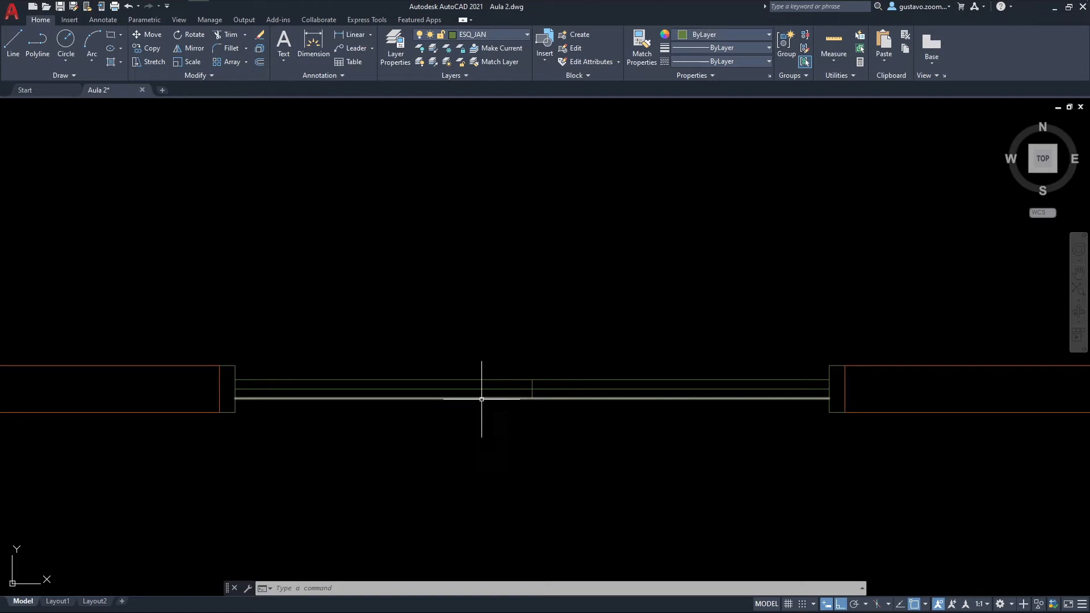
Step: Trim away the west half of the lower glazing line and the east half of the upper one to form two sliding sashes
mouse_move(513, 398)
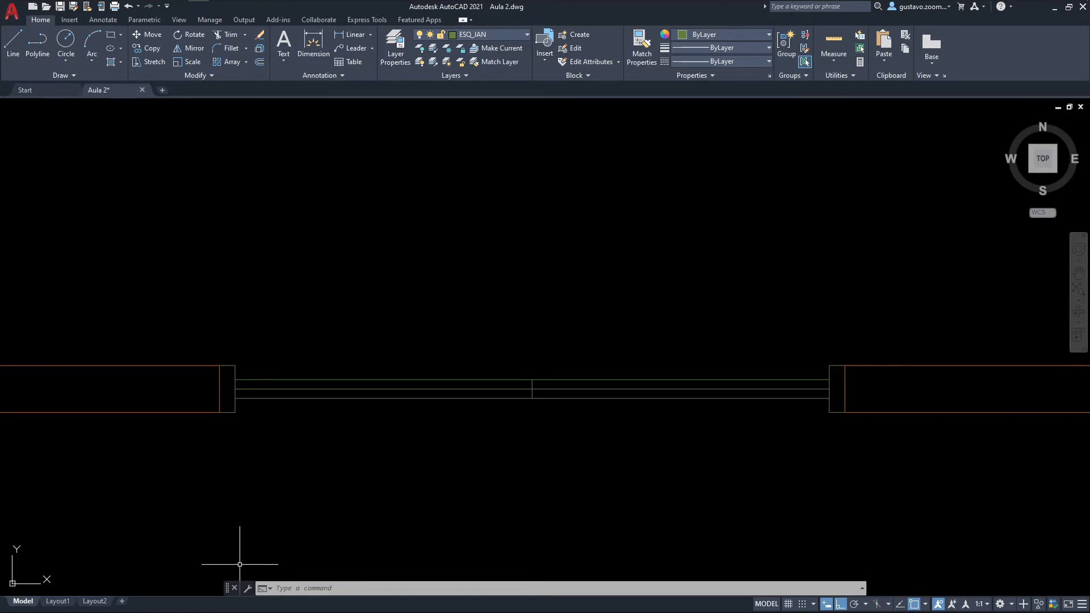
text(tr)
key(Return)
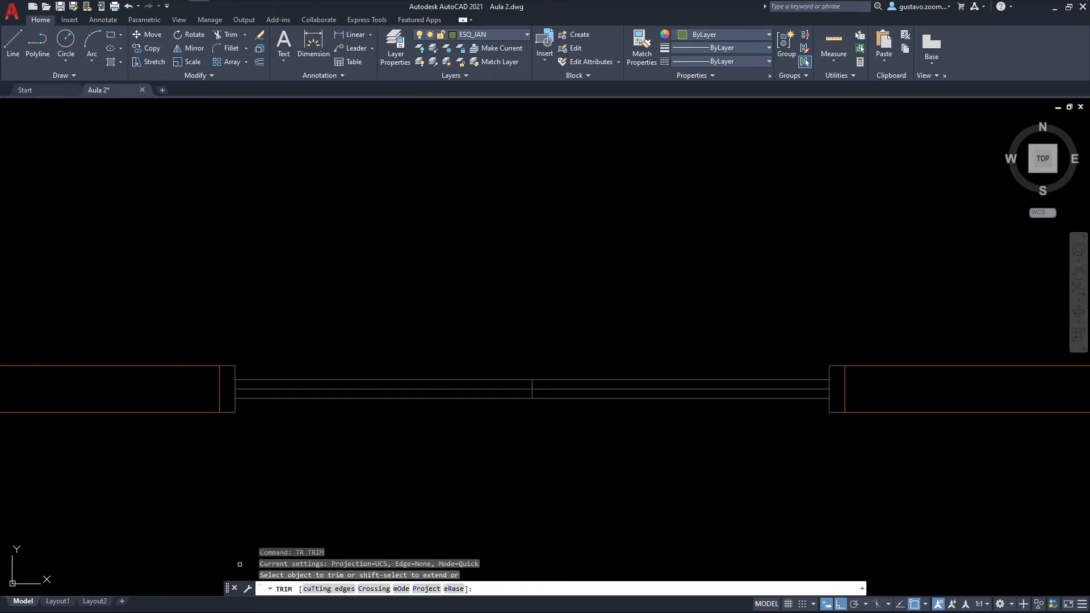
click(311, 398)
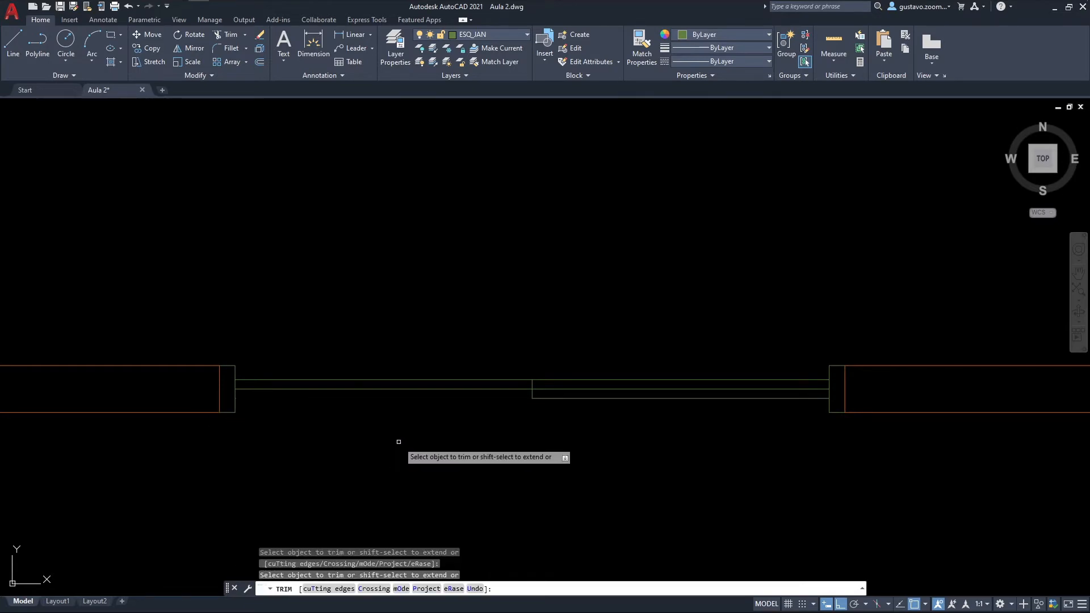
click(562, 380)
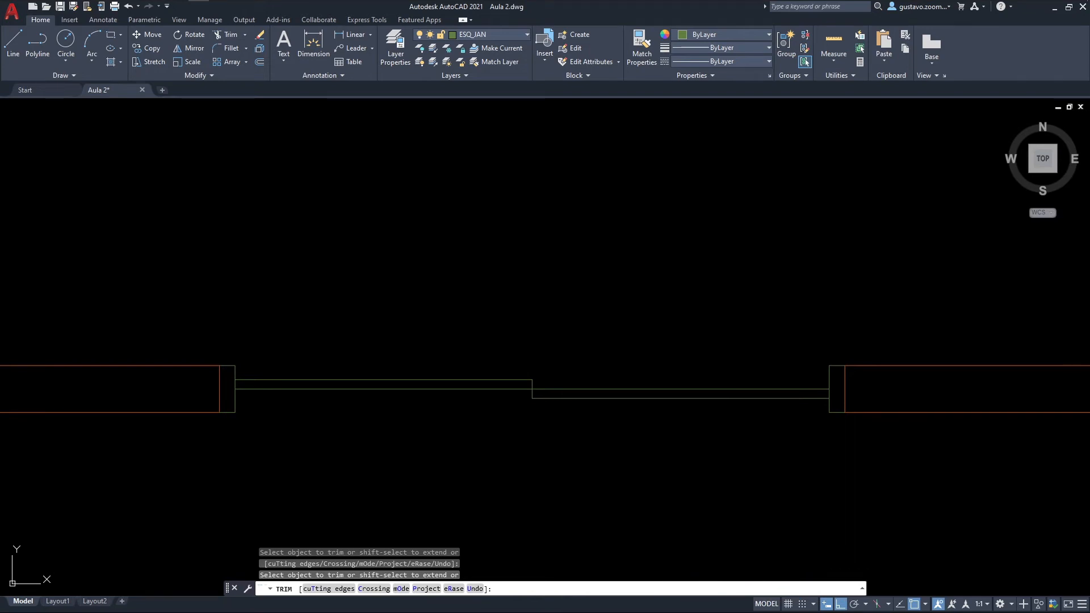
key(Escape)
Step: Make ESQ_PEI the current layer and draw the sill line along the inner wall face between the two jambs
middle_drag(511, 479, 504, 460)
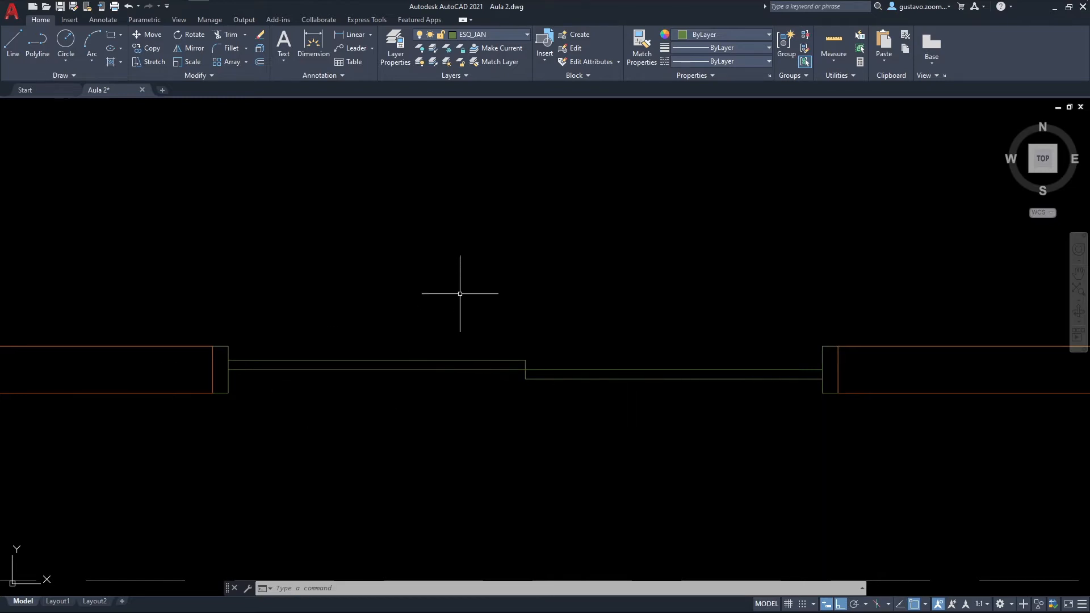
click(507, 35)
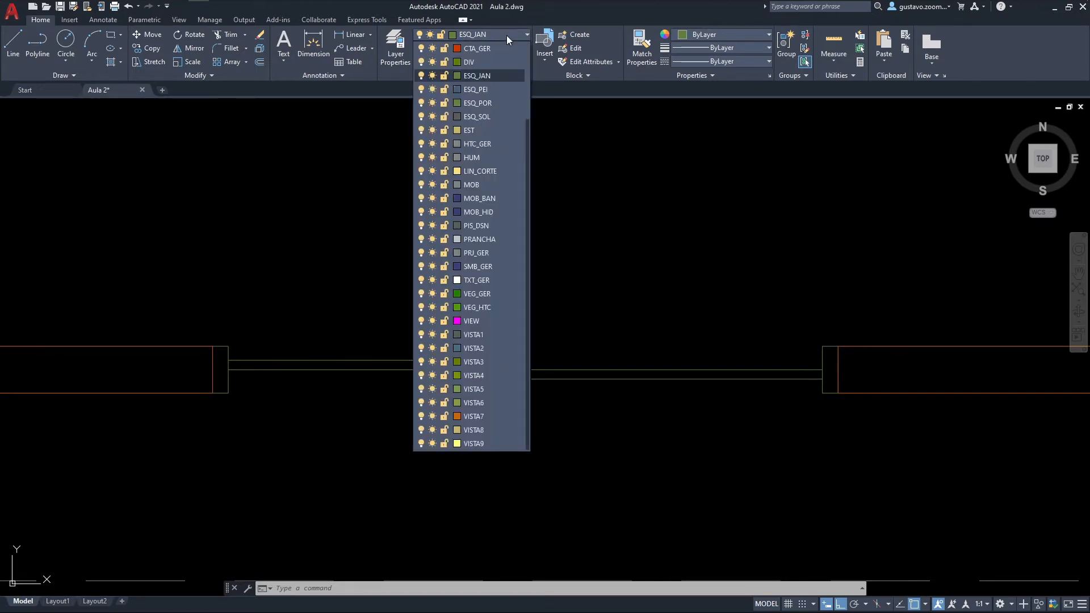
click(502, 88)
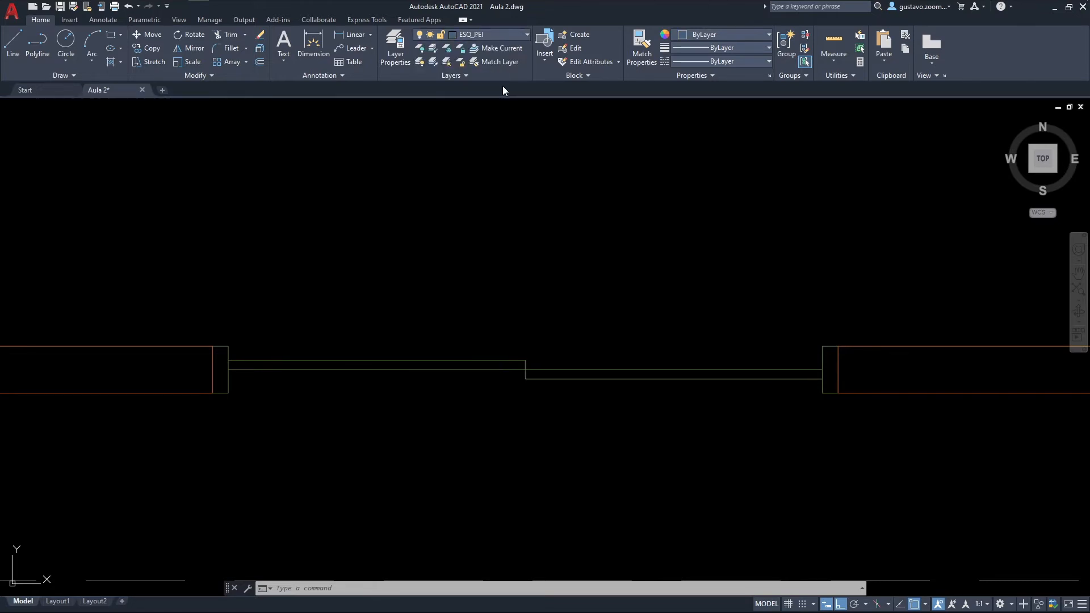
key(l)
key(Return)
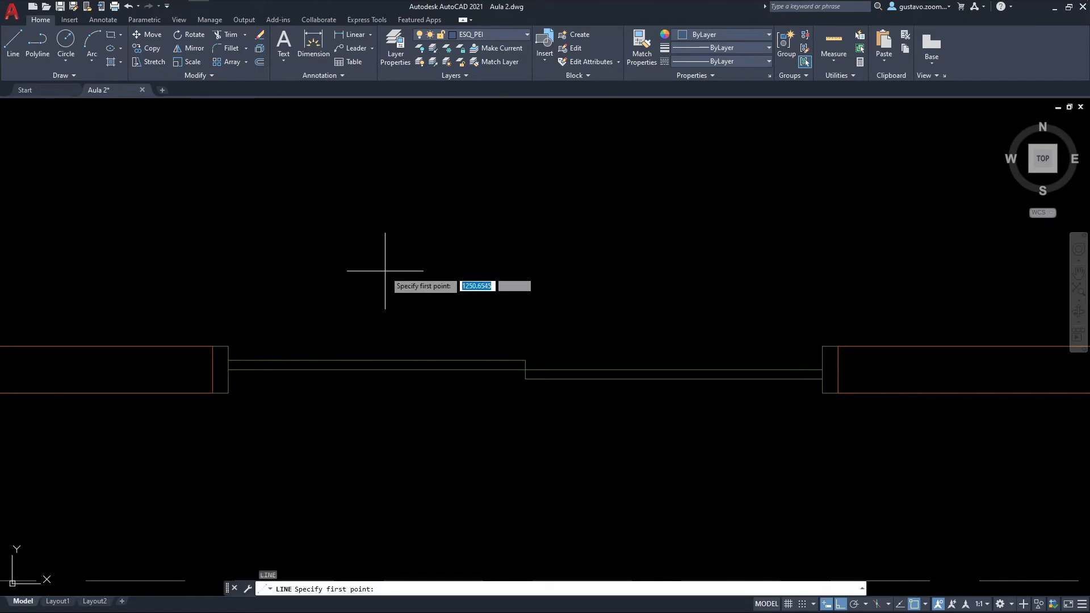
click(228, 346)
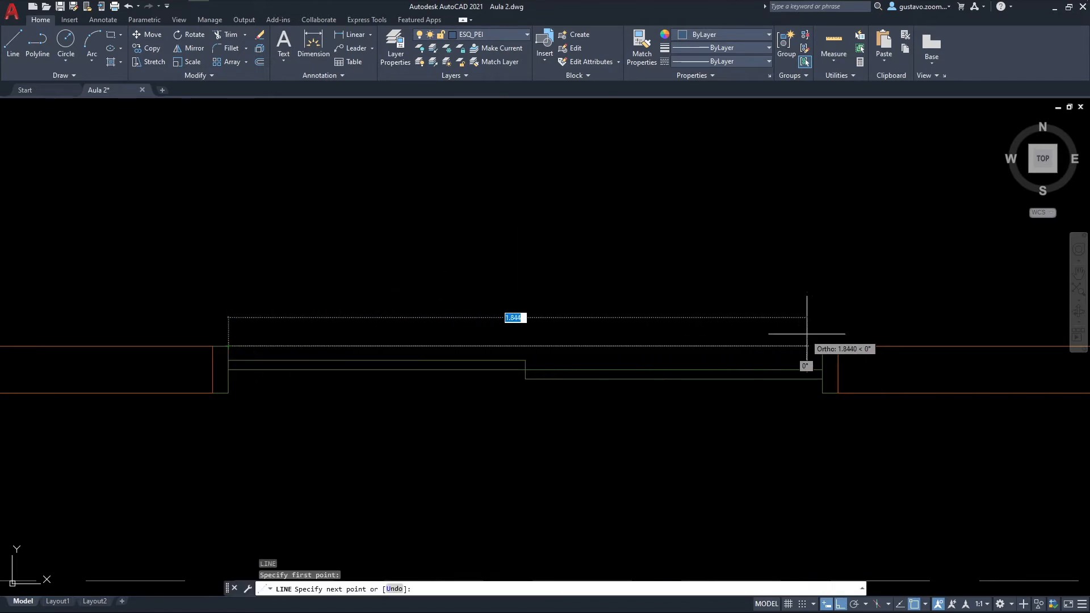
click(822, 346)
key(Return)
key(Return)
Step: Draw the second sill line along the outer wall face between the jambs' lower corners
click(823, 393)
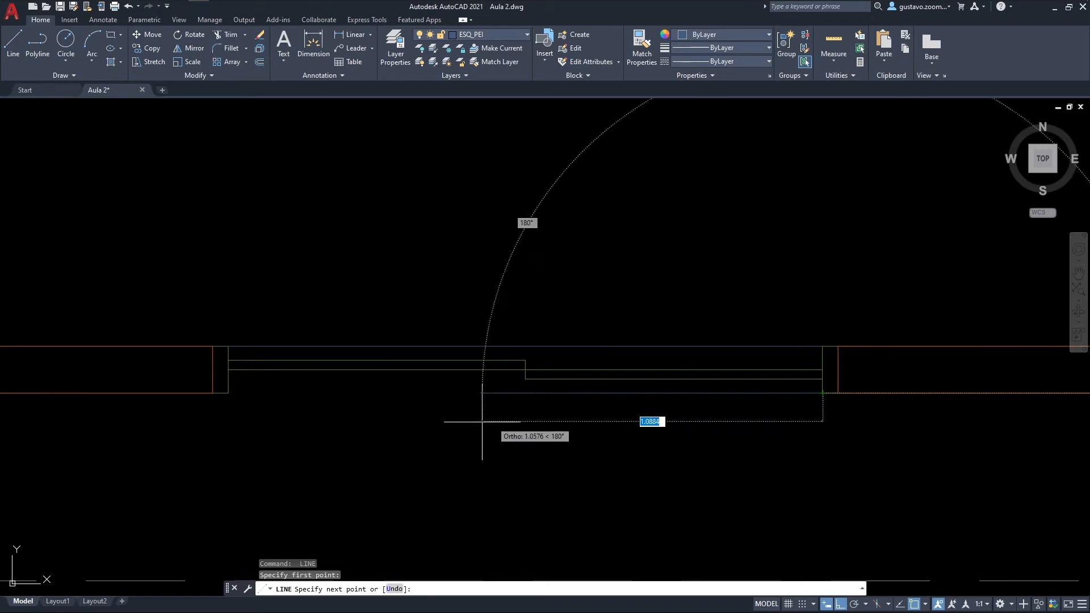
click(251, 407)
key(Escape)
Step: Define a written block from the whole south window, with its base point at the east jamb's upper outer corner
scroll(587, 414, down, 4)
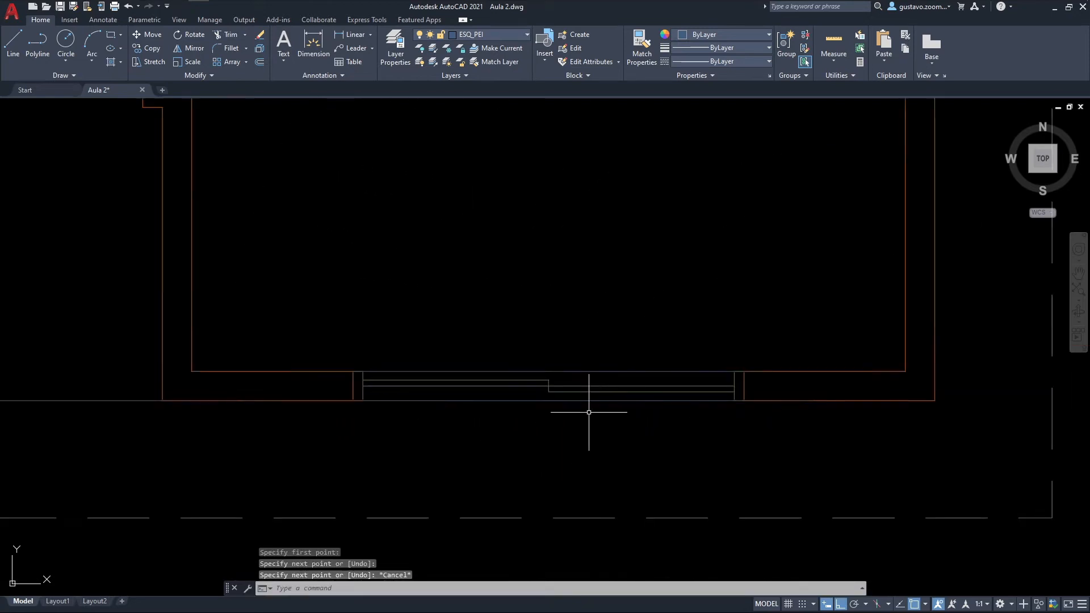
scroll(638, 390, up, 3)
scroll(718, 369, down, 3)
scroll(720, 353, up, 2)
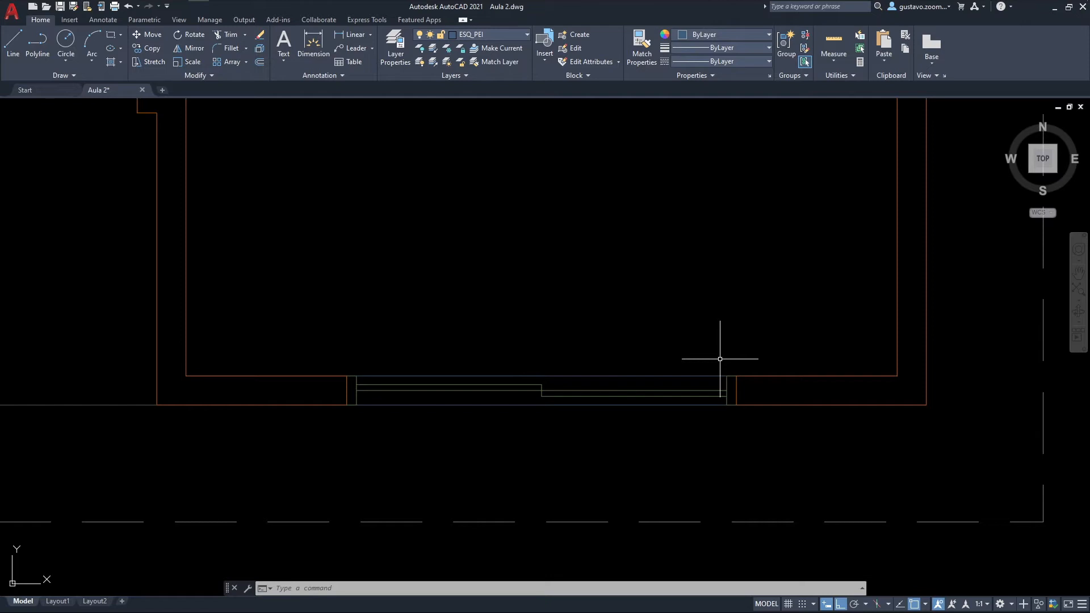
mouse_move(719, 359)
middle_down()
mouse_move(707, 348)
mouse_move(666, 370)
middle_up()
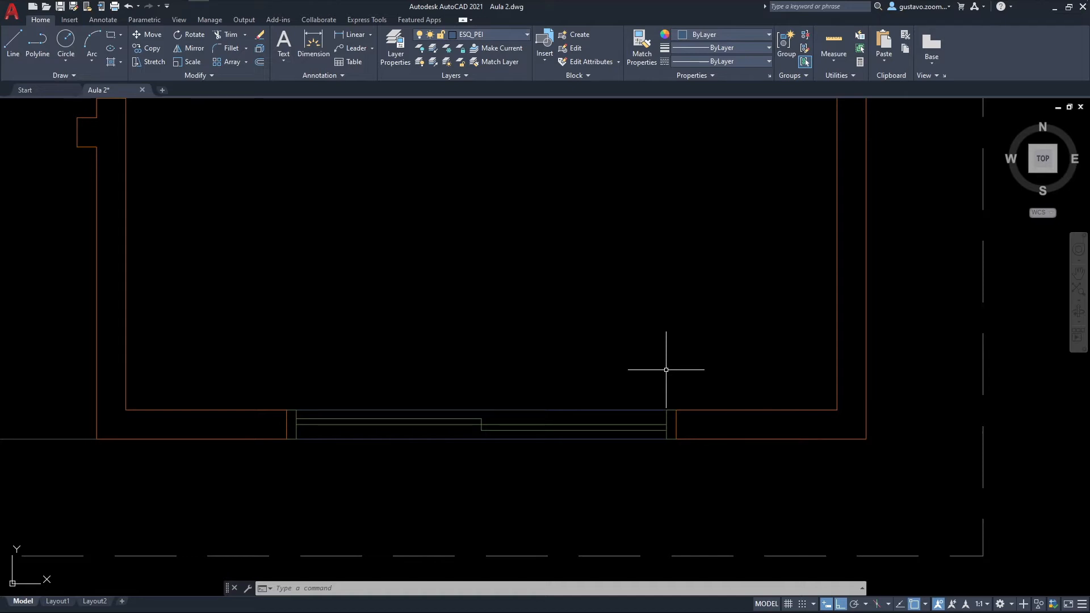
text(w)
key(Return)
click(450, 268)
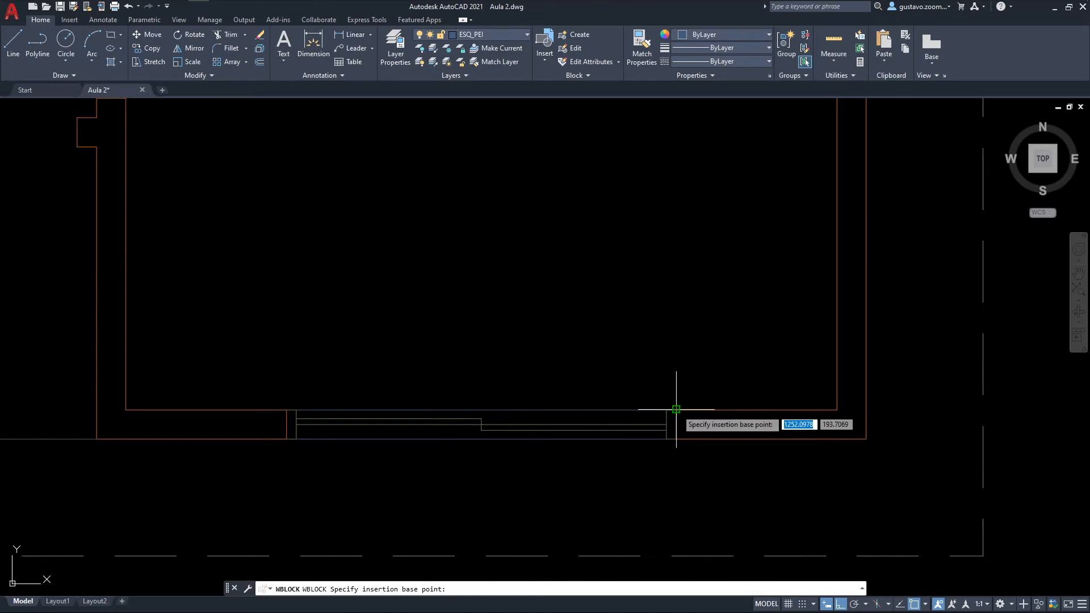
click(676, 409)
click(552, 272)
click(668, 445)
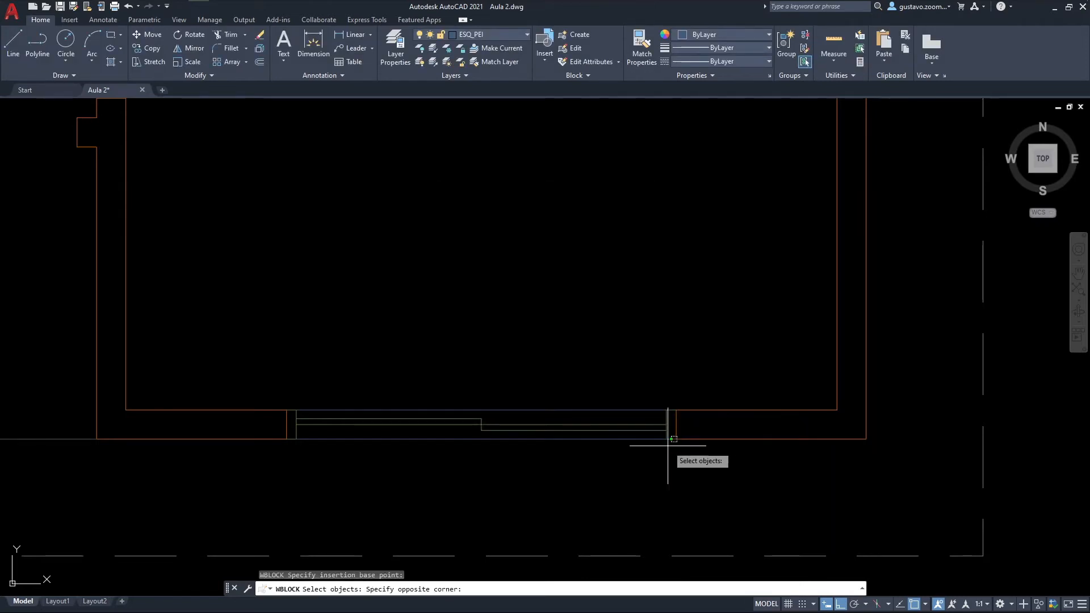
click(298, 380)
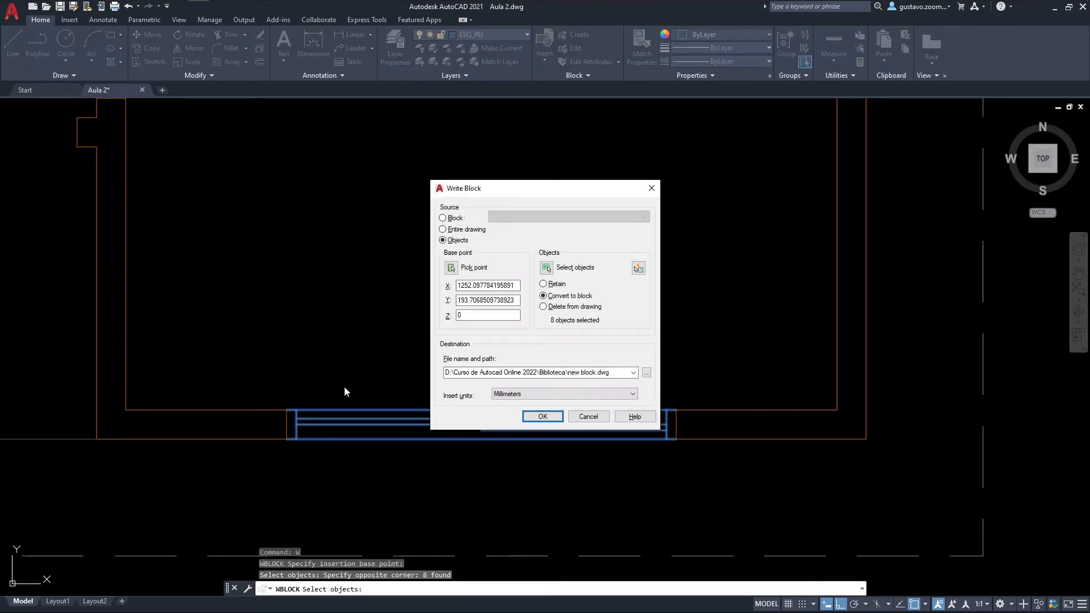
Step: Name the block file JANELA CORRER 2 FOLHAS in the Biblioteca folder, change its insert units and write it out
click(646, 373)
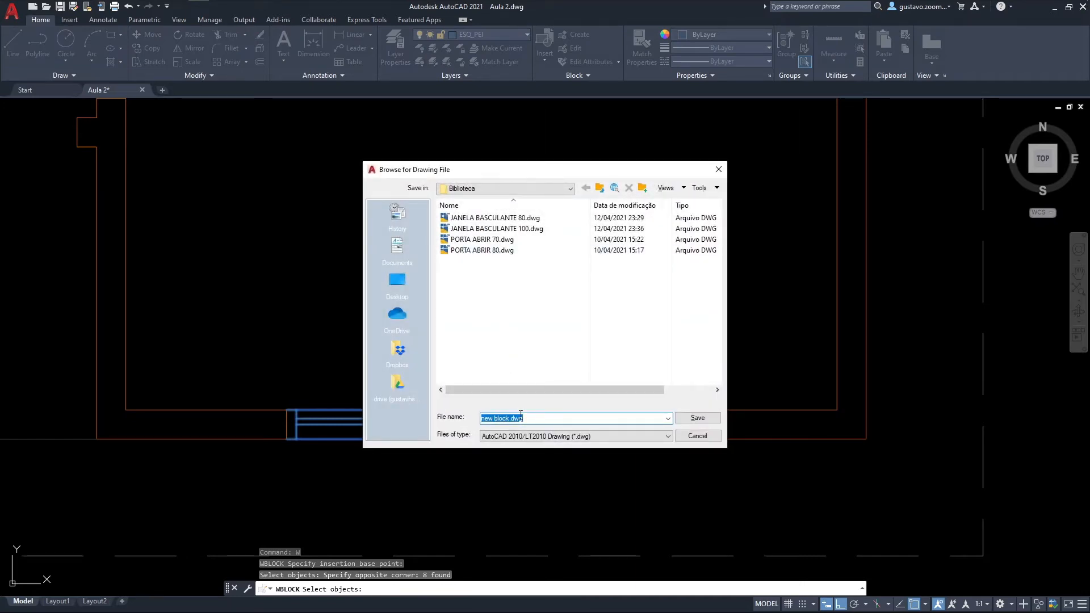
text(JANELA CORRER 2 FOLHAS)
click(697, 417)
click(497, 394)
click(511, 433)
click(542, 416)
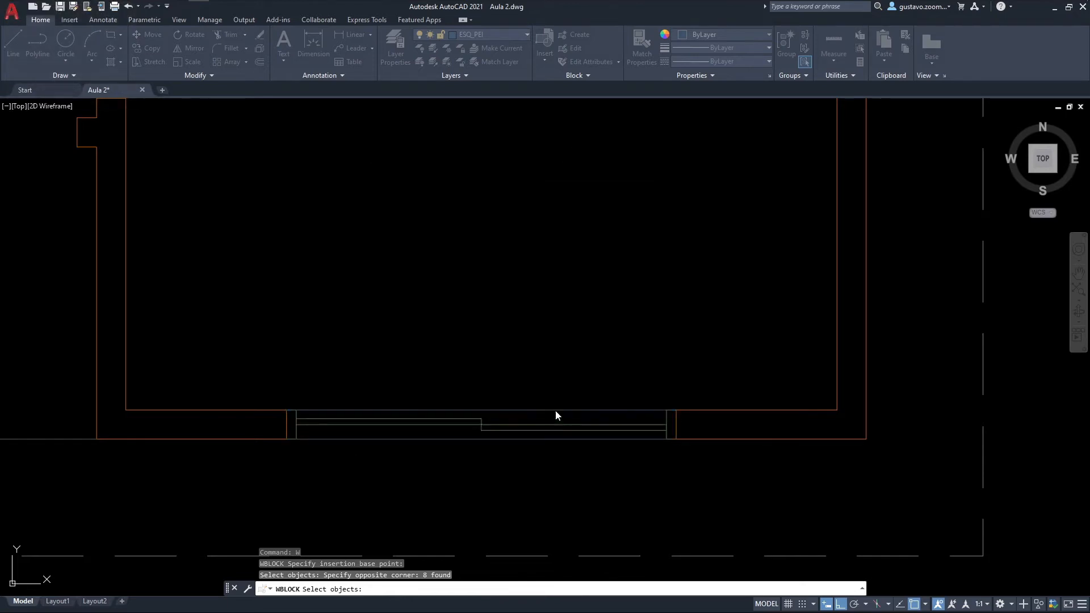
scroll(591, 397, down, 6)
mouse_move(601, 335)
middle_down()
mouse_move(506, 494)
mouse_move(485, 585)
mouse_move(489, 476)
mouse_move(474, 427)
middle_up()
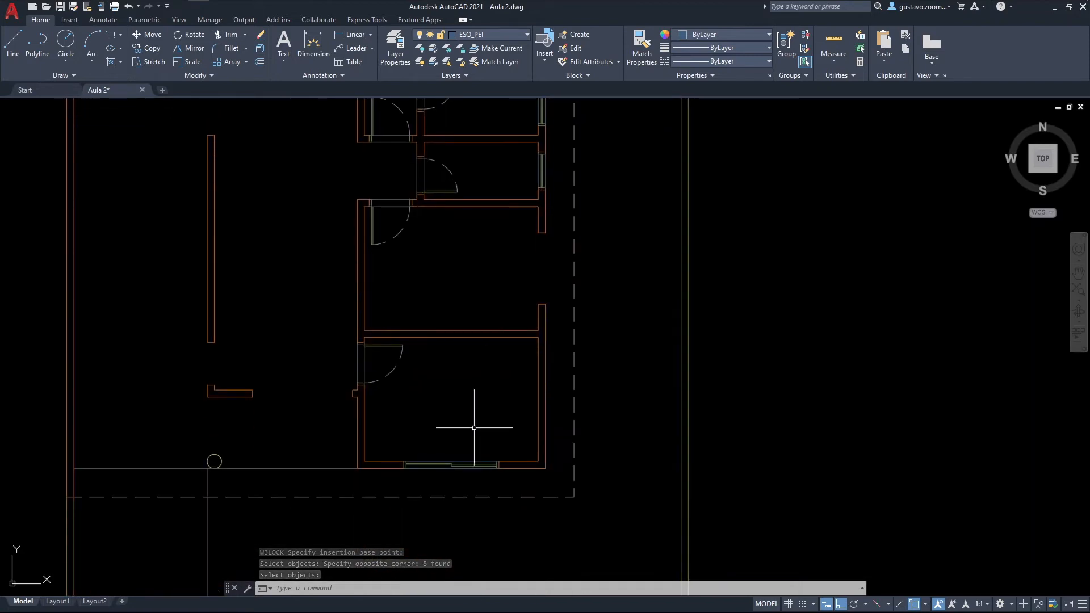
scroll(468, 442, up, 2)
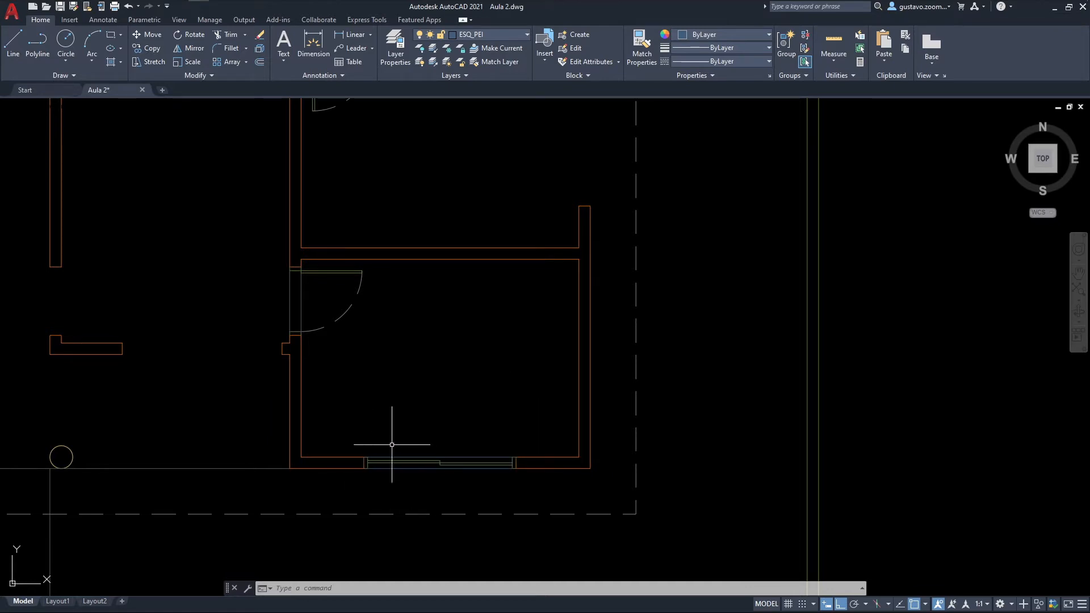
mouse_move(388, 461)
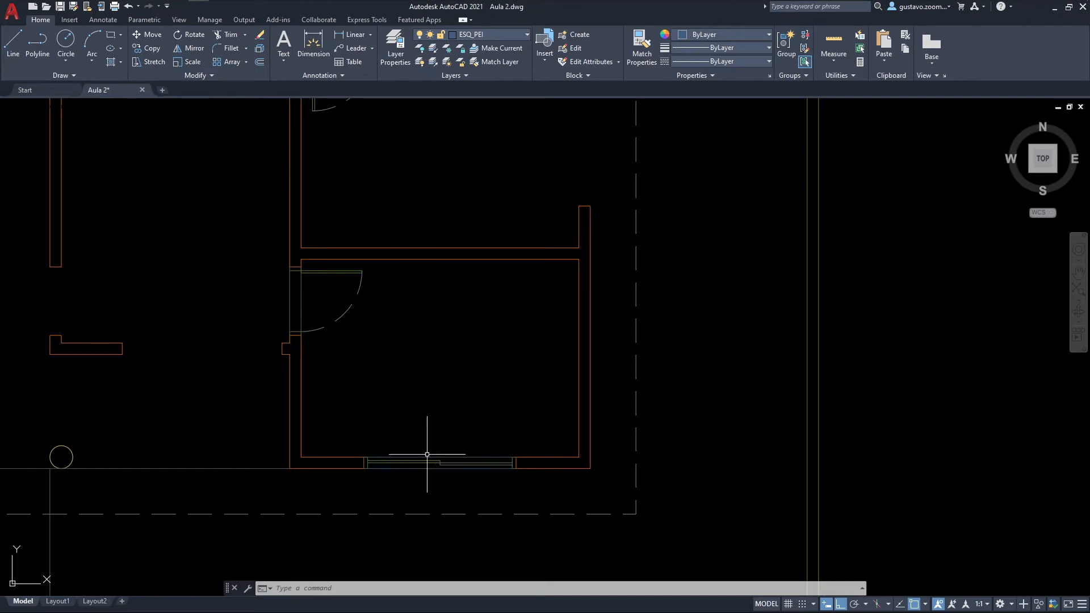
scroll(438, 445, down, 2)
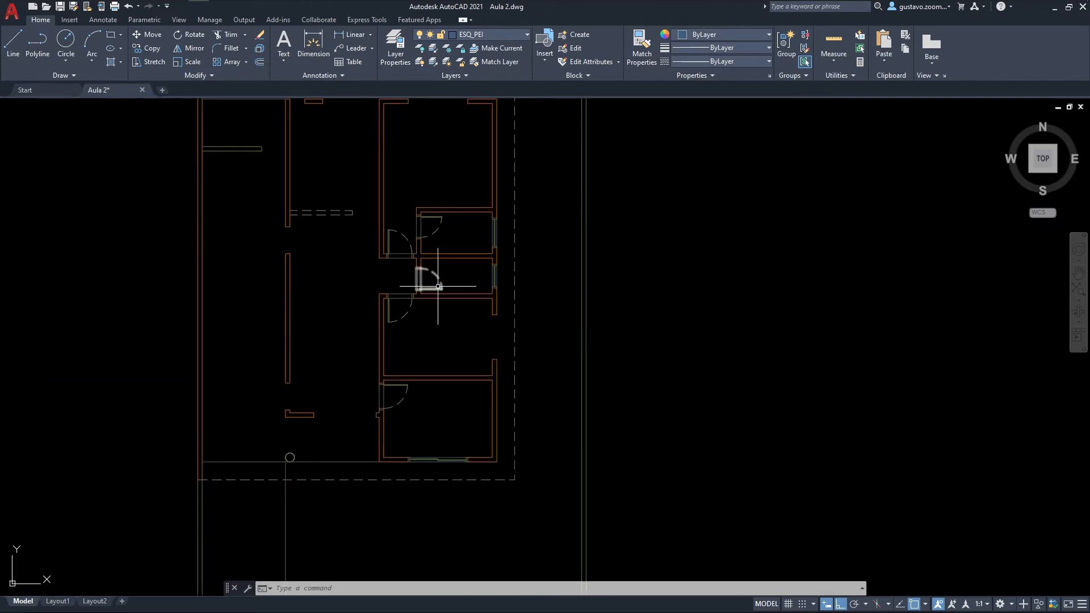
scroll(425, 275, down, 2)
text(DONUT)
key(Return)
click(402, 151)
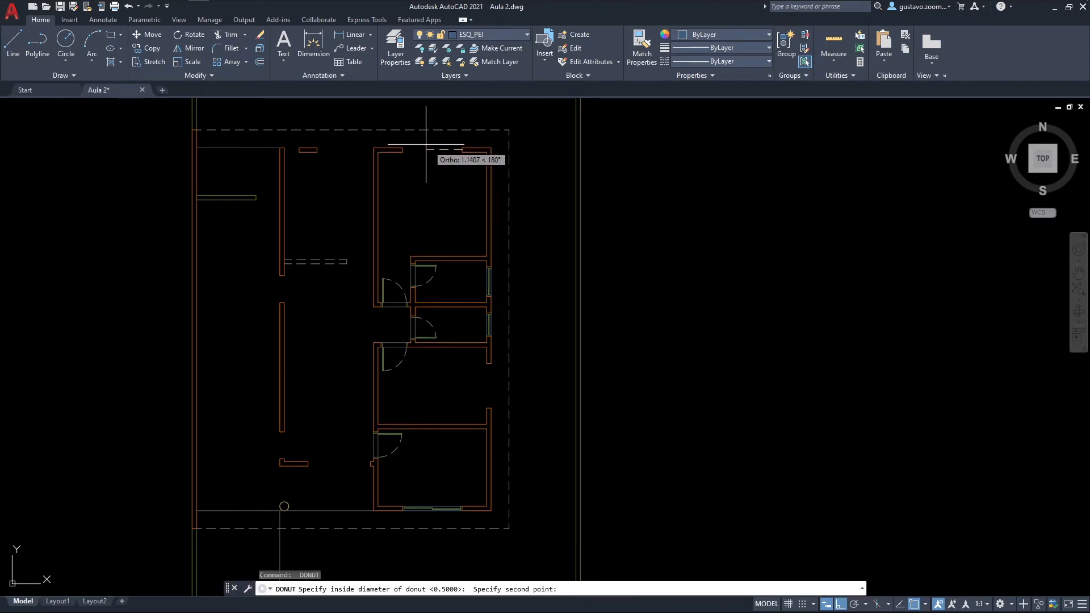
scroll(403, 147, up, 2)
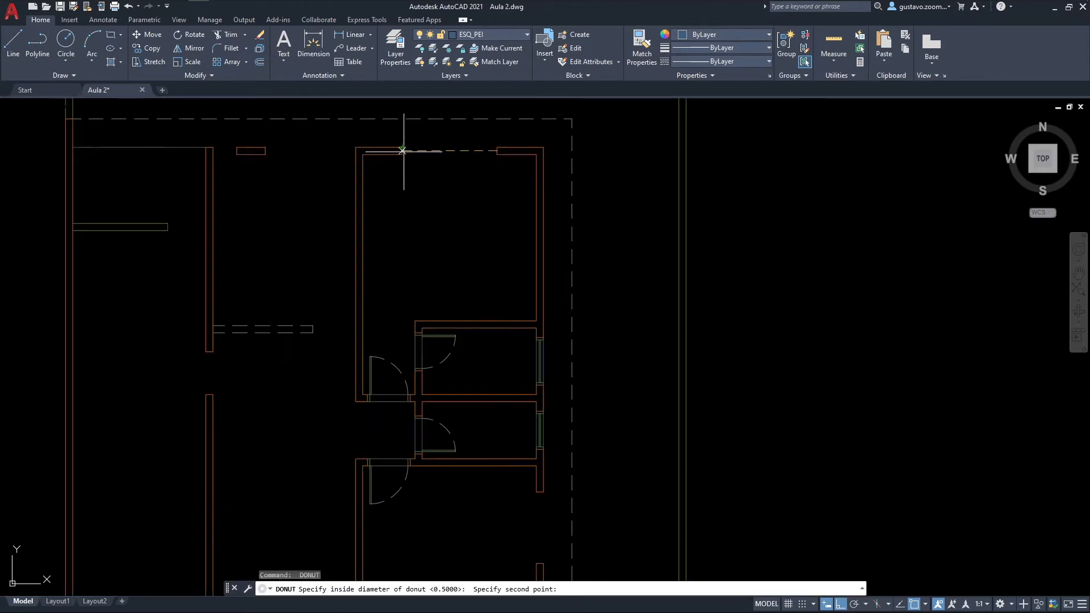
key(Escape)
Step: Copy the south-wall sliding window block straight up into the opening in the north wall of the top room
scroll(404, 152, down, 2)
text(co)
key(Return)
click(430, 511)
scroll(430, 513, up, 5)
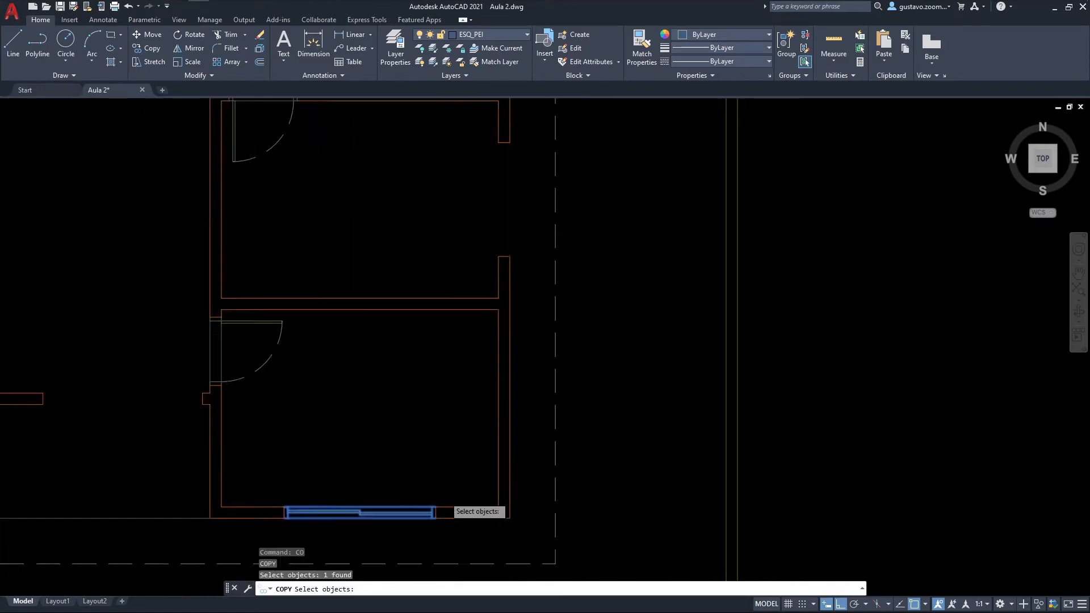
key(Return)
click(430, 513)
scroll(414, 204, down, 3)
scroll(402, 244, up, 3)
scroll(430, 271, up, 2)
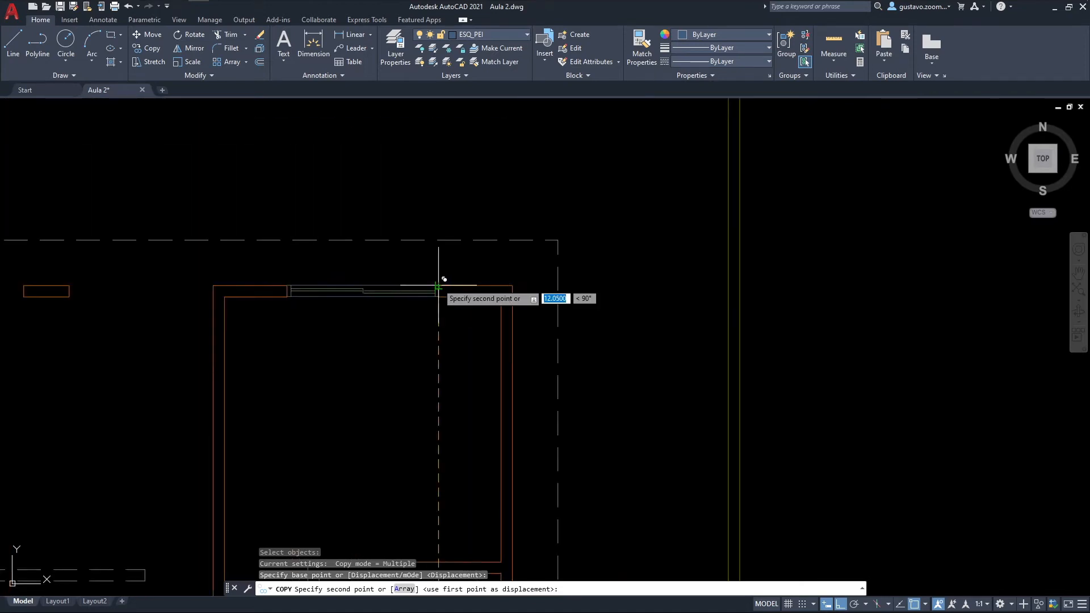
click(433, 271)
key(Escape)
scroll(496, 292, down, 2)
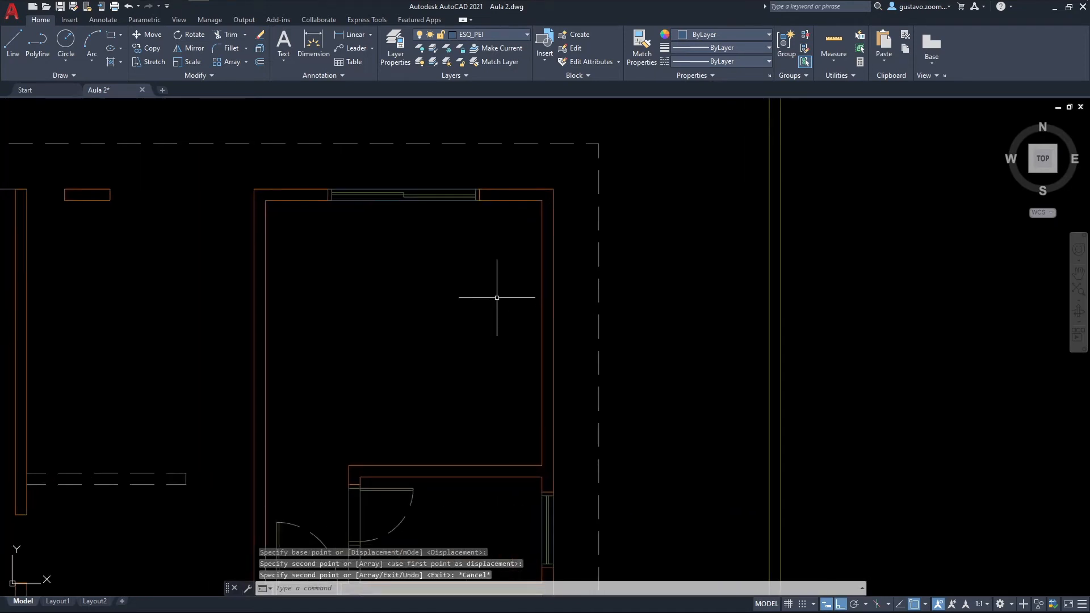
Step: Measure the width of the empty east-wall opening in the room above the southern one
middle_drag(444, 306, 435, 202)
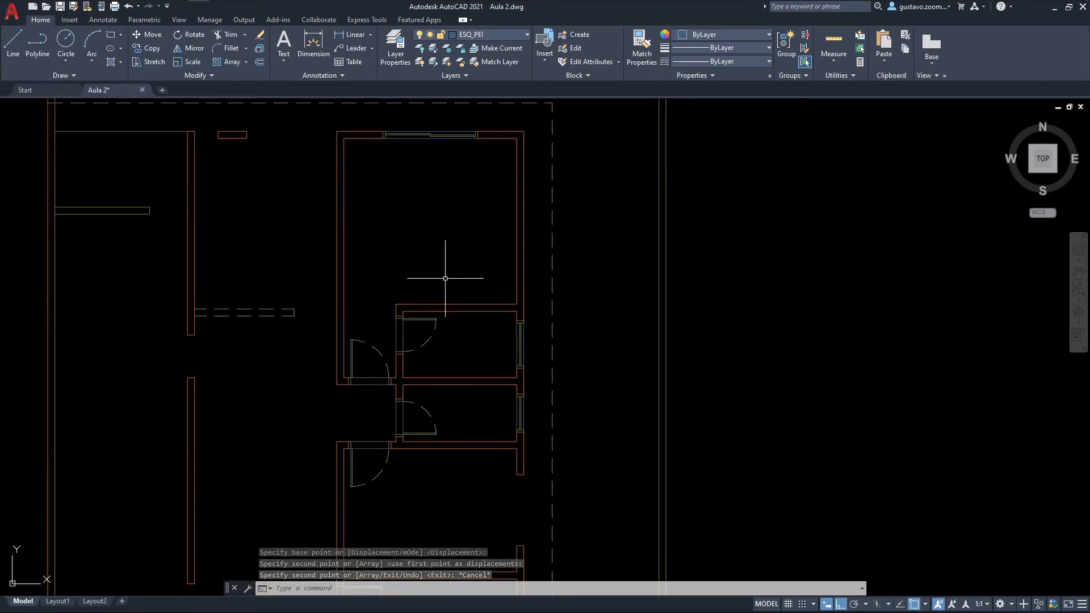
middle_drag(467, 358, 443, 254)
text(dist)
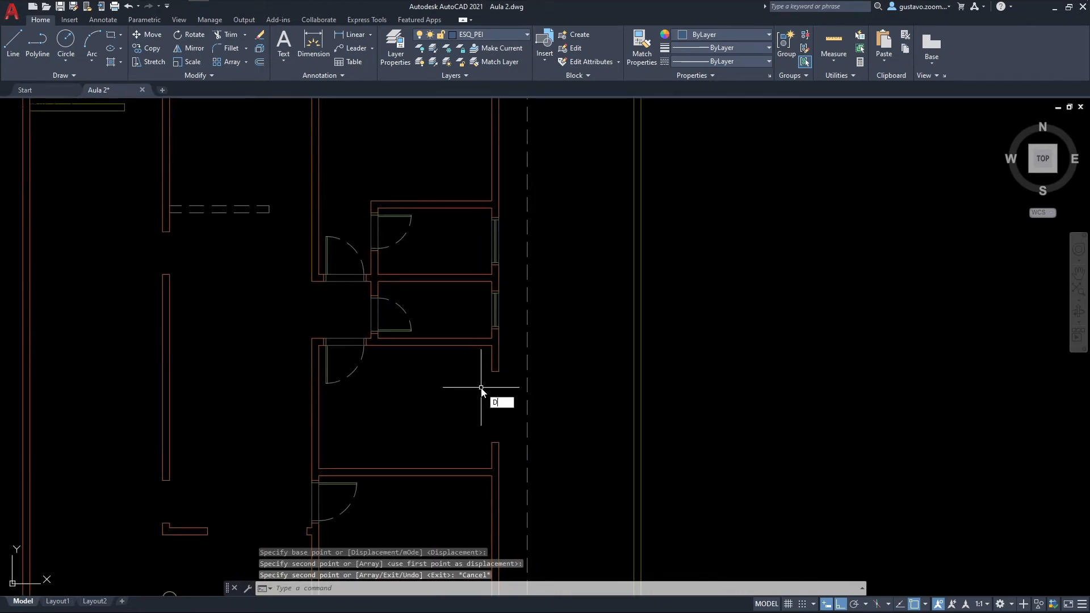
key(Return)
click(491, 370)
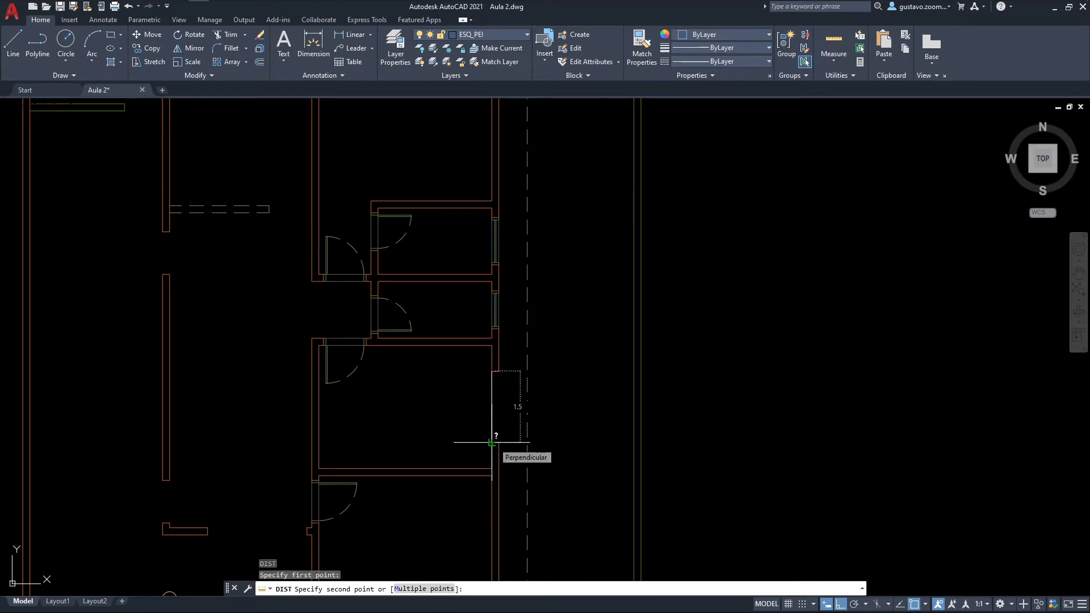
key(Escape)
scroll(462, 425, up, 2)
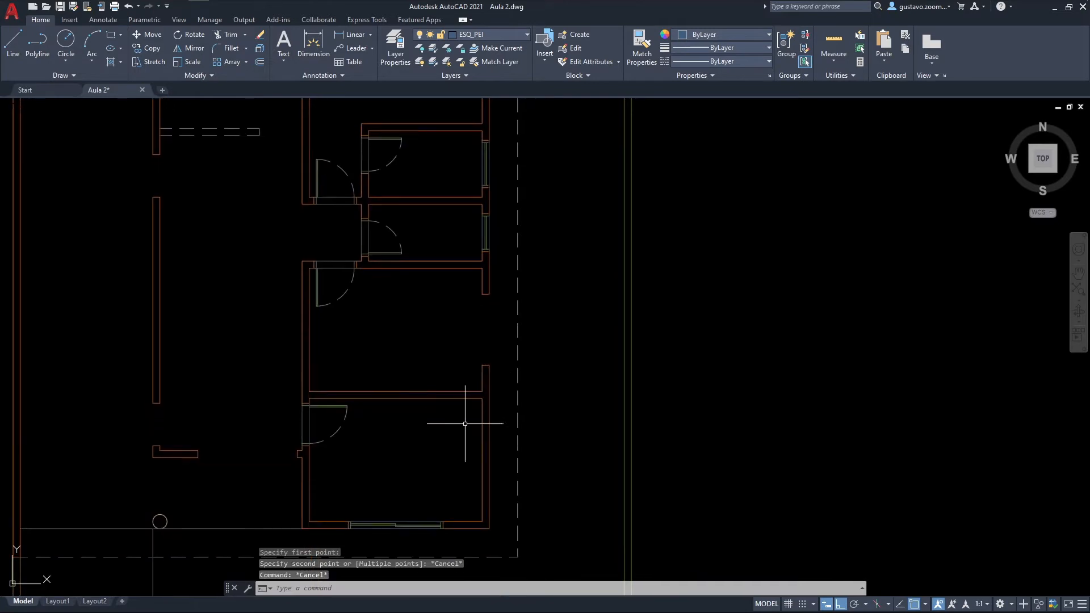
Step: Copy the south-wall sliding window block straight up into the empty middle of the room above
middle_drag(453, 471, 470, 367)
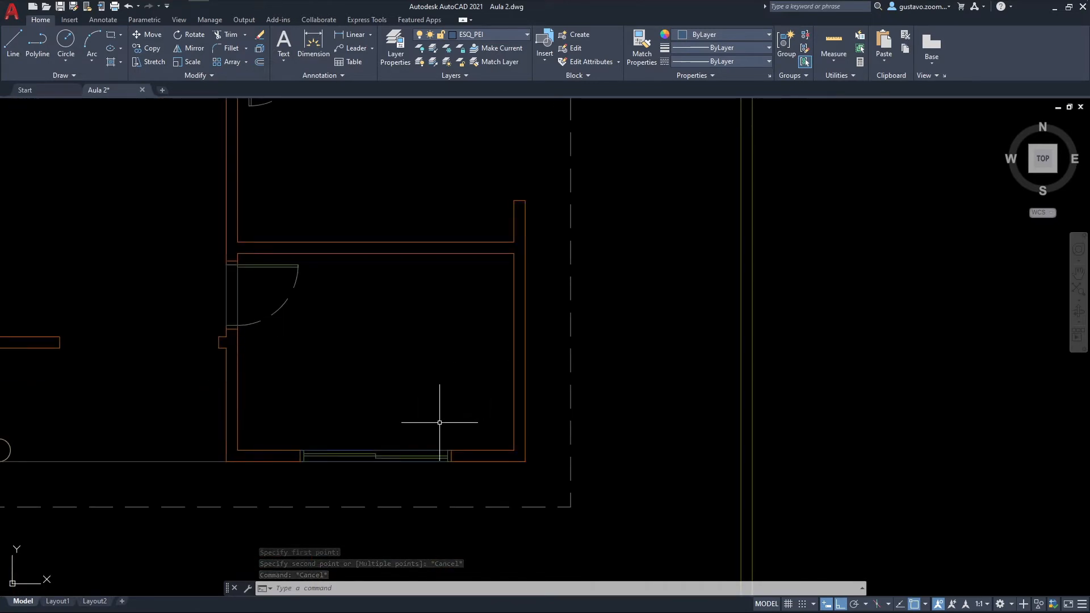
middle_drag(426, 419, 433, 454)
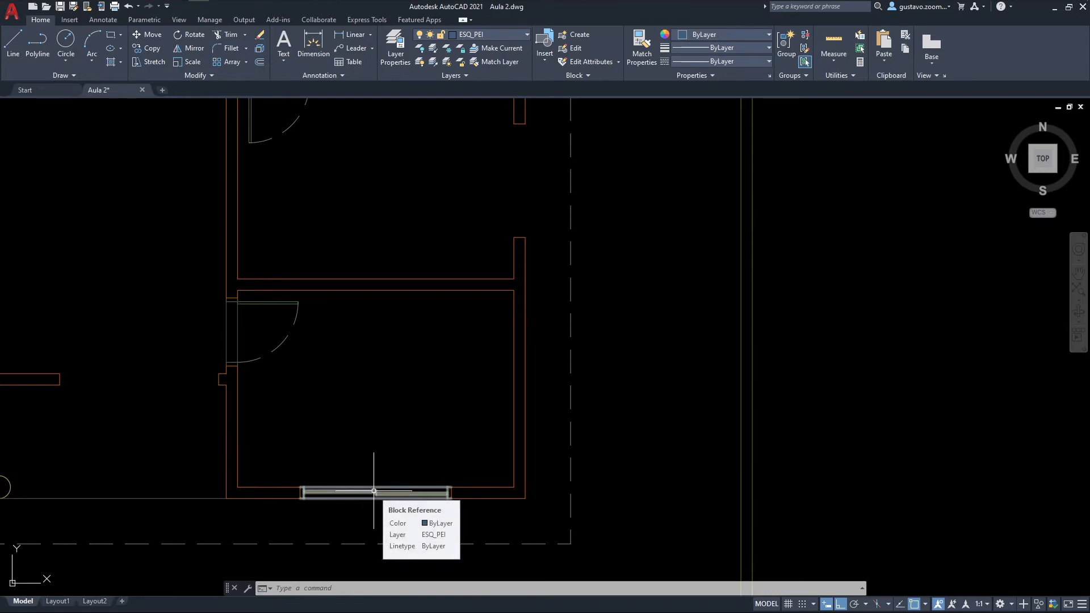
text(co)
key(Return)
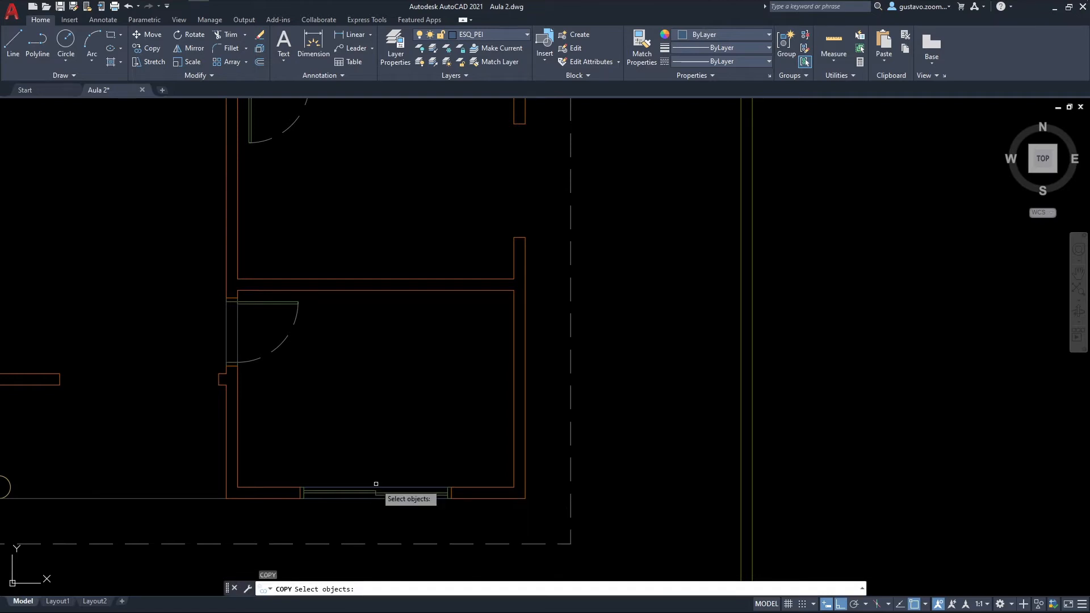
click(376, 484)
click(377, 500)
key(Return)
click(375, 489)
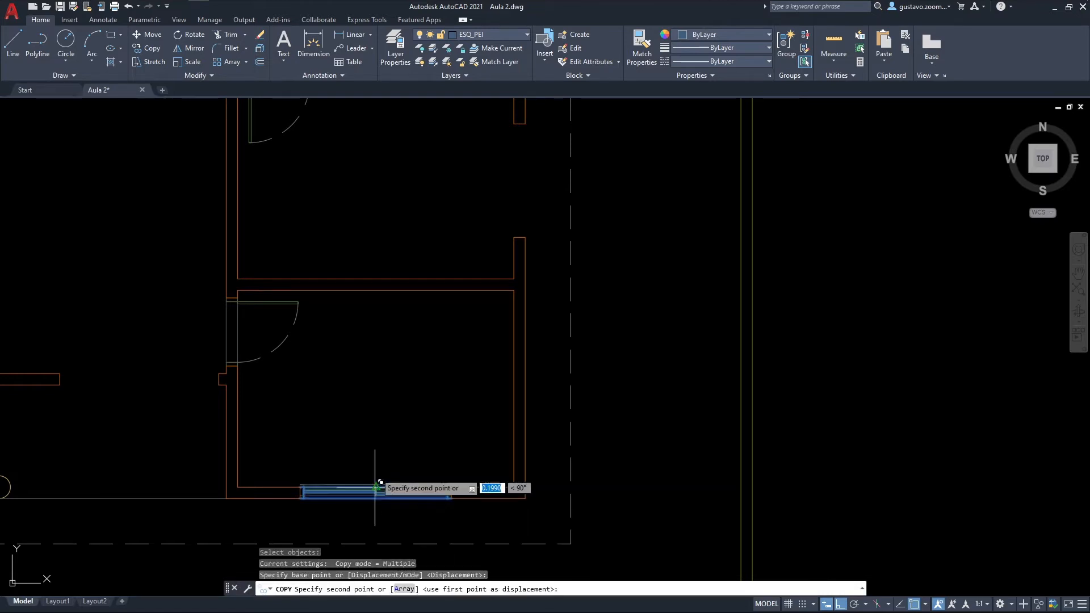
click(394, 202)
key(Escape)
Step: Explode the copied window block in the middle of the room into separate lines
scroll(398, 187, up, 4)
middle_drag(412, 199, 472, 313)
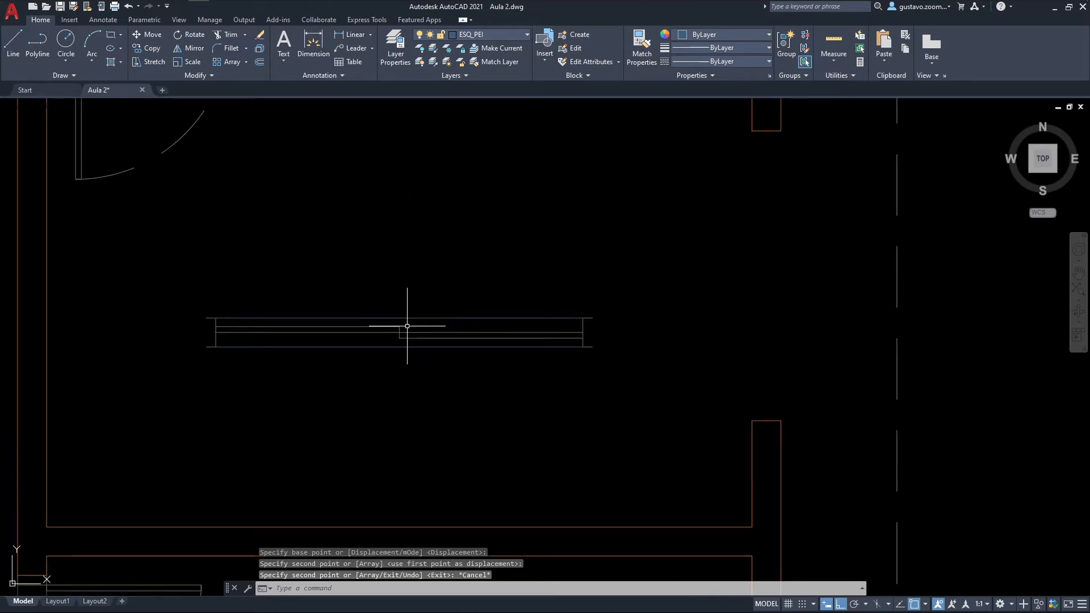
text(x)
key(Return)
click(408, 324)
key(Return)
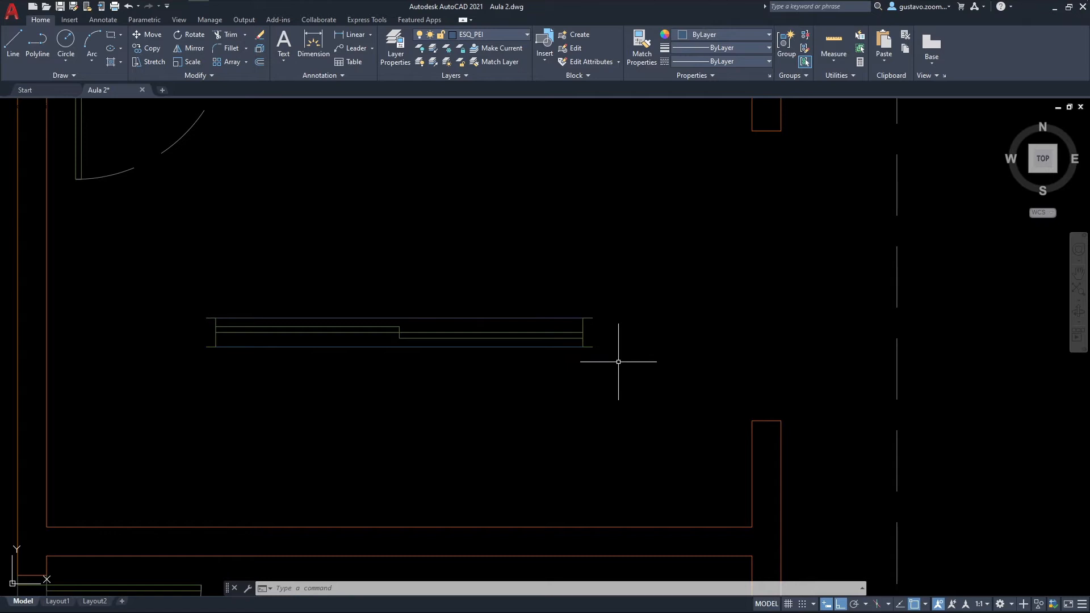
Step: Stretch the east end of the exploded window inward by 0.25, with its jamb and outer sash edge
text(s)
key(Return)
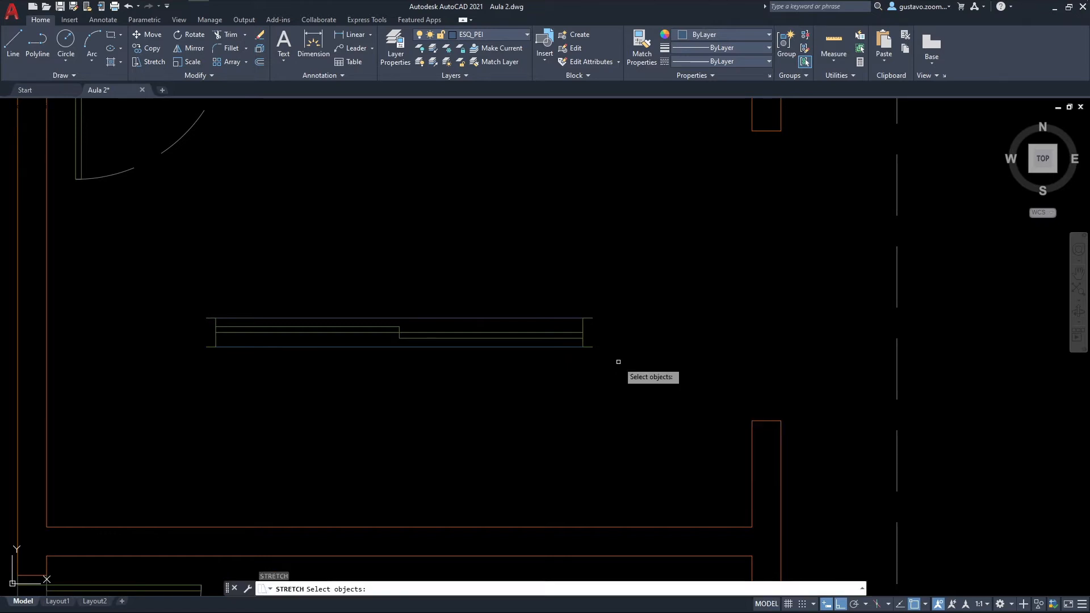
click(636, 360)
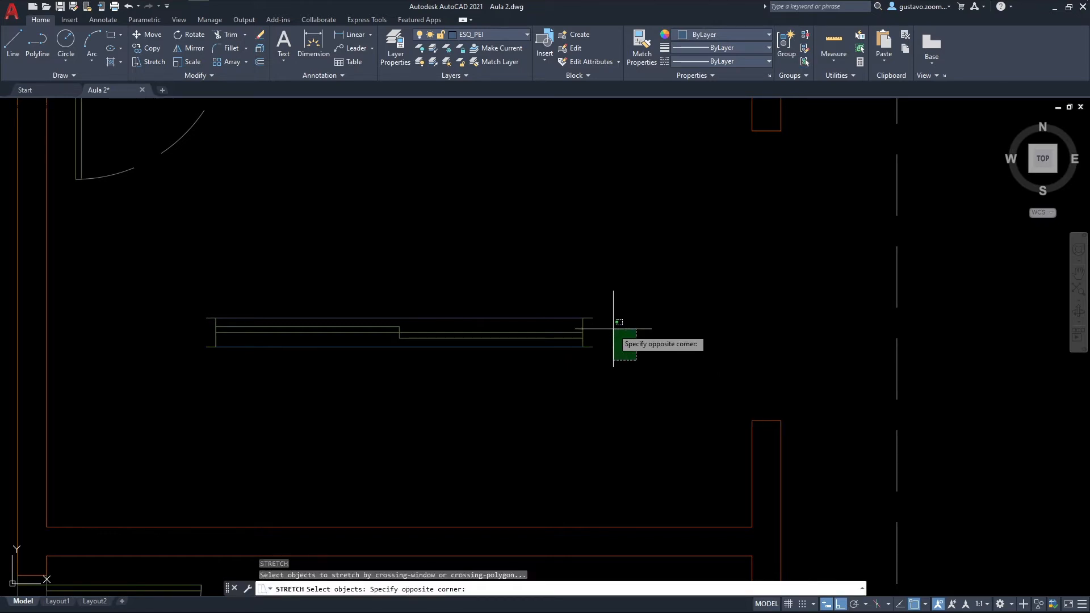
click(531, 267)
key(Return)
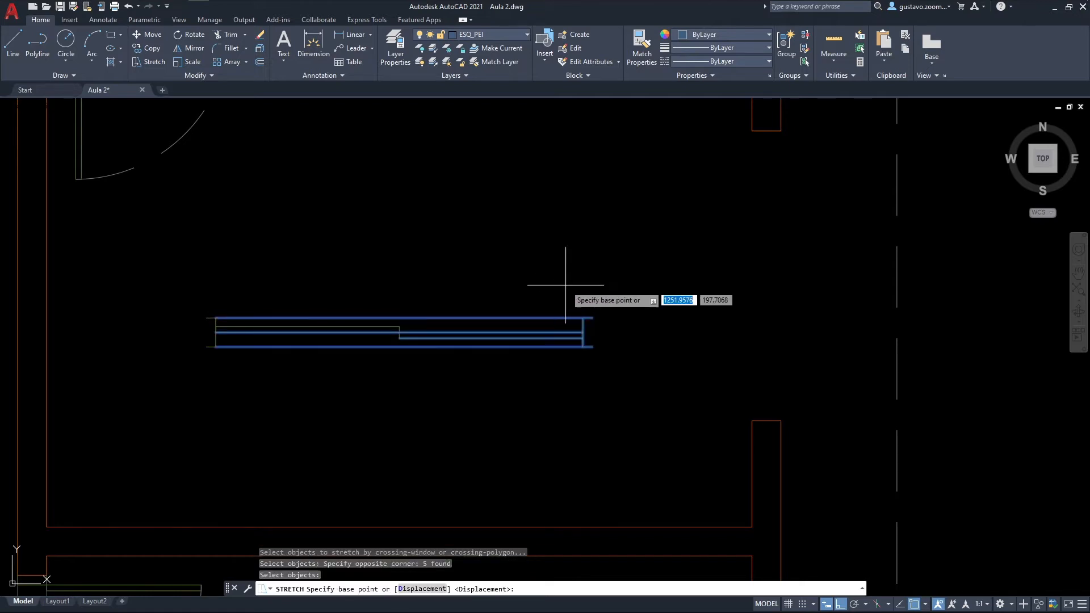
click(592, 317)
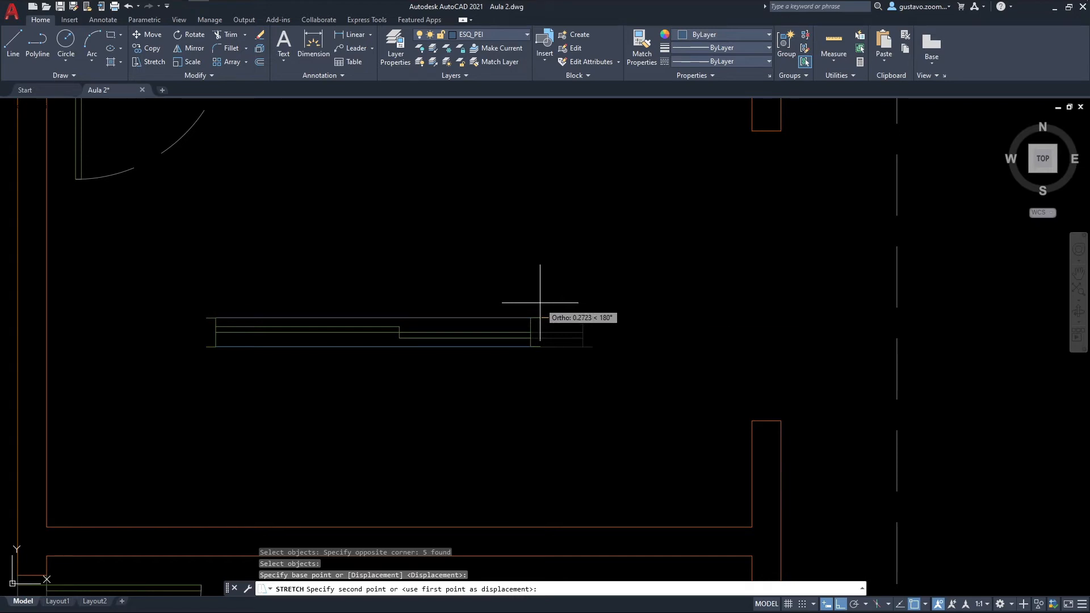
text(.25)
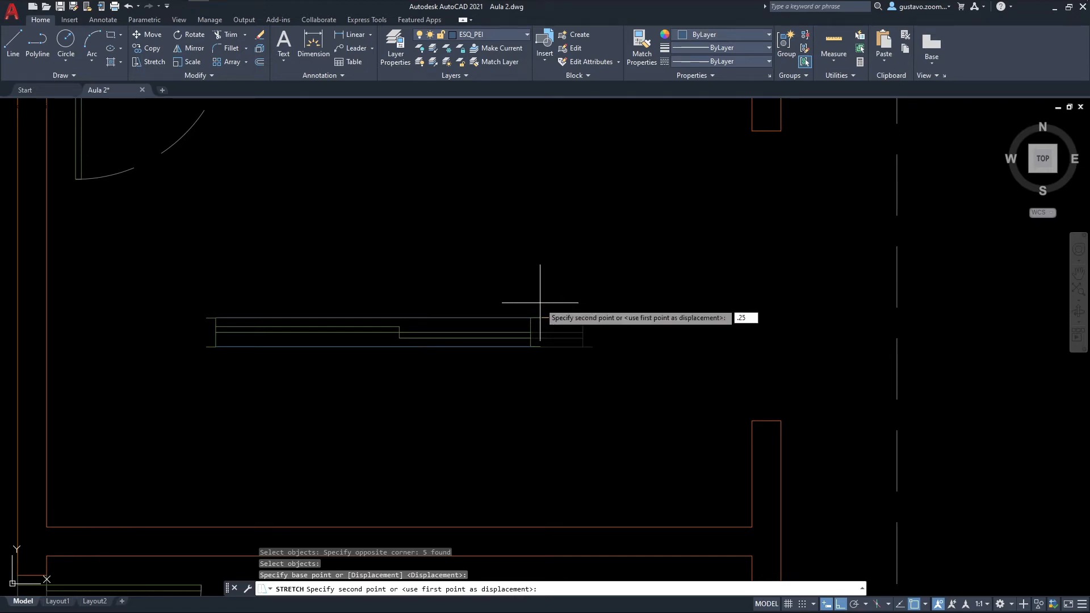
key(Return)
Step: Stretch the west end of the exploded window inward by 0.25 as well
key(Return)
click(286, 247)
click(204, 350)
key(Return)
click(187, 371)
text(.25)
key(Return)
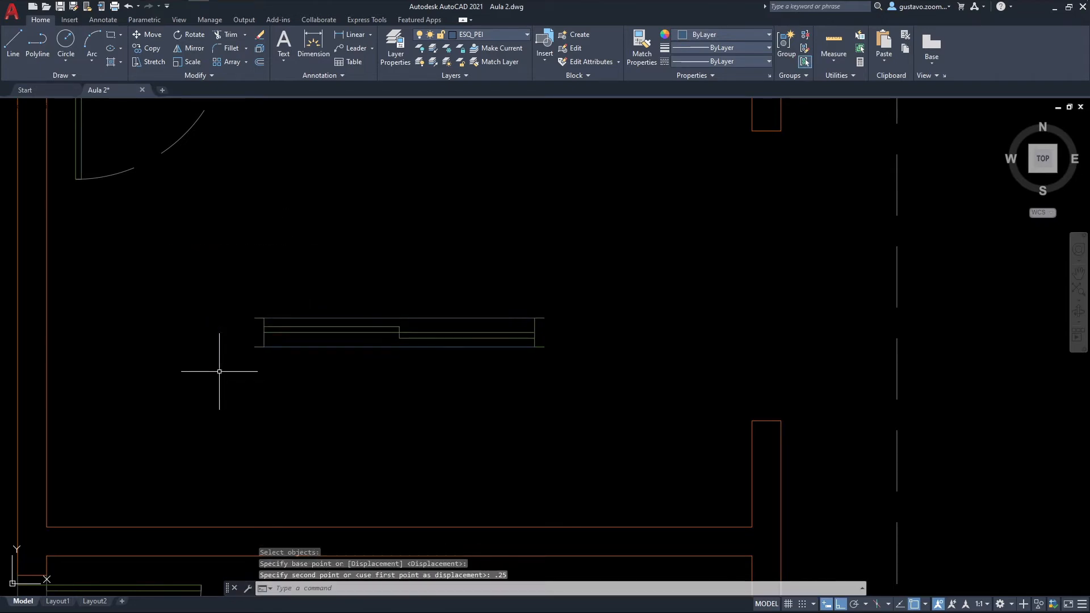
Step: Copy all lines of the shortened window to the clipboard with the base point at its lower east end corner
scroll(382, 370, down, 2)
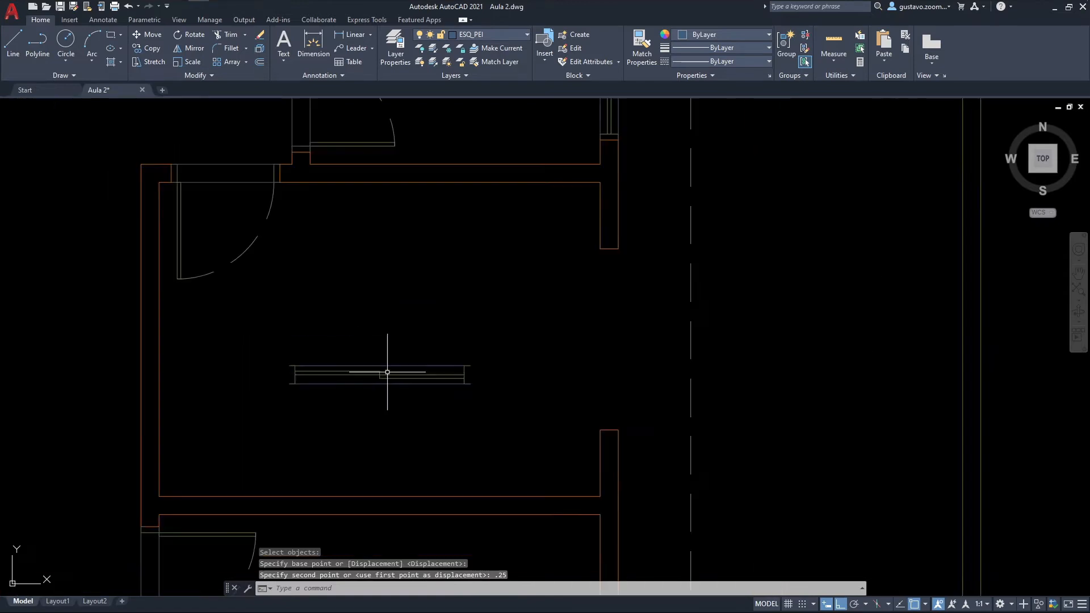
scroll(388, 373, up, 2)
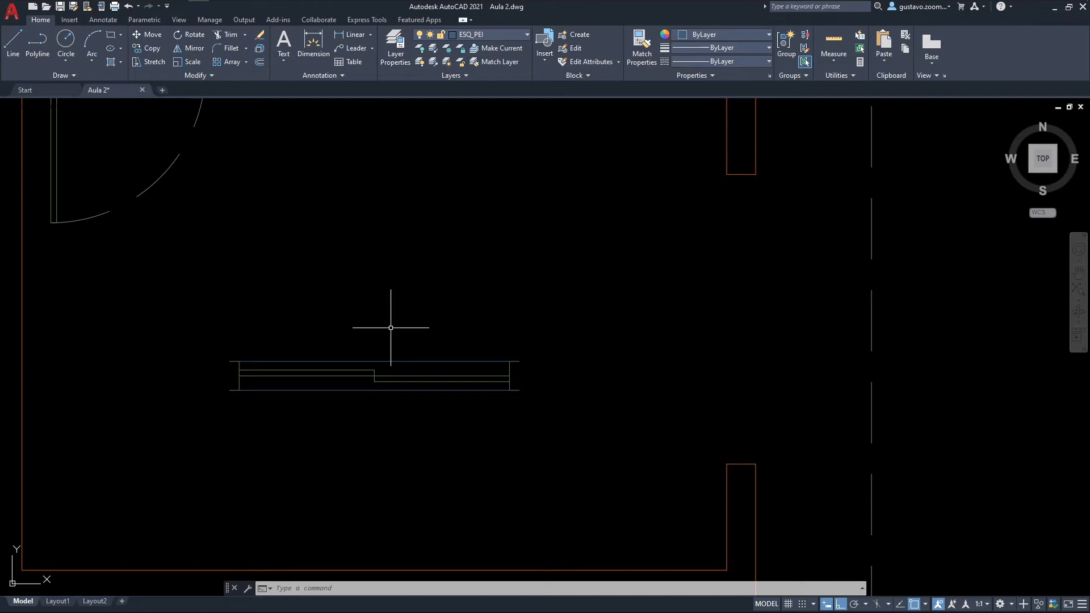
middle_drag(391, 327, 431, 358)
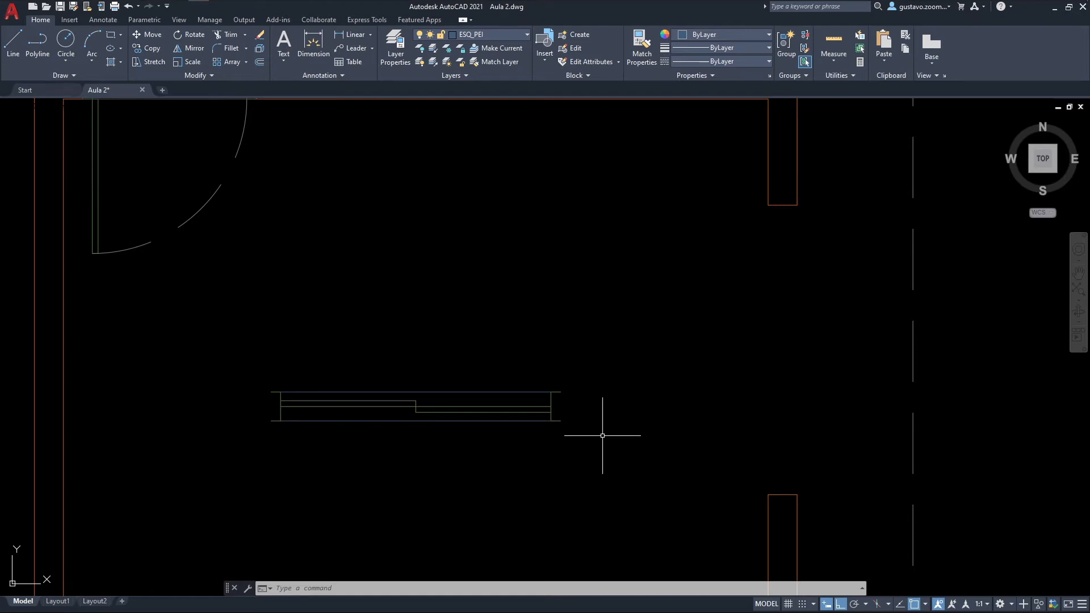
click(627, 459)
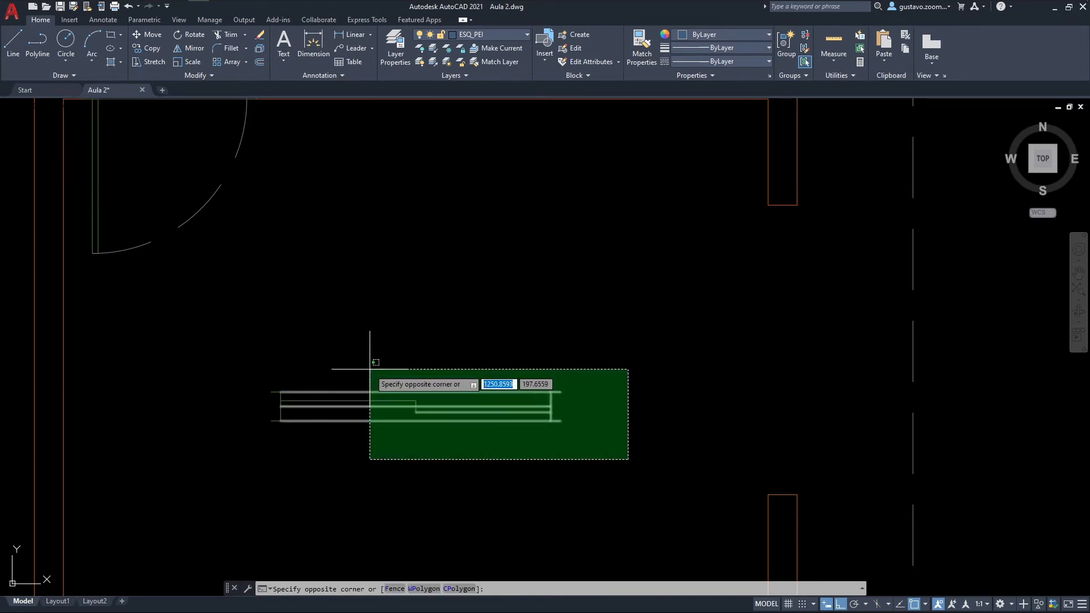
click(250, 350)
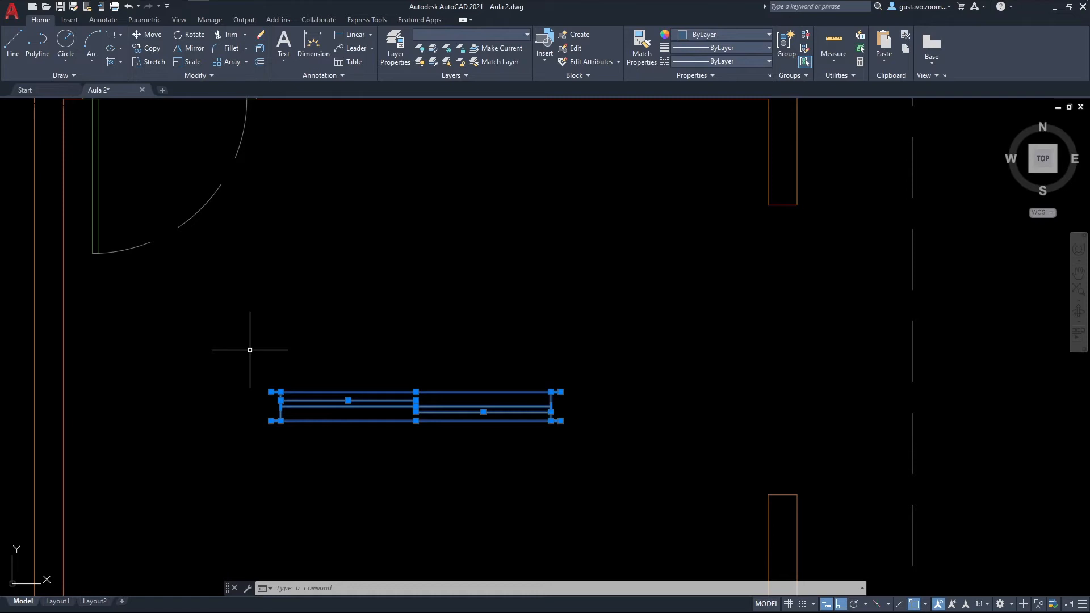
key(ctrl+shift+c)
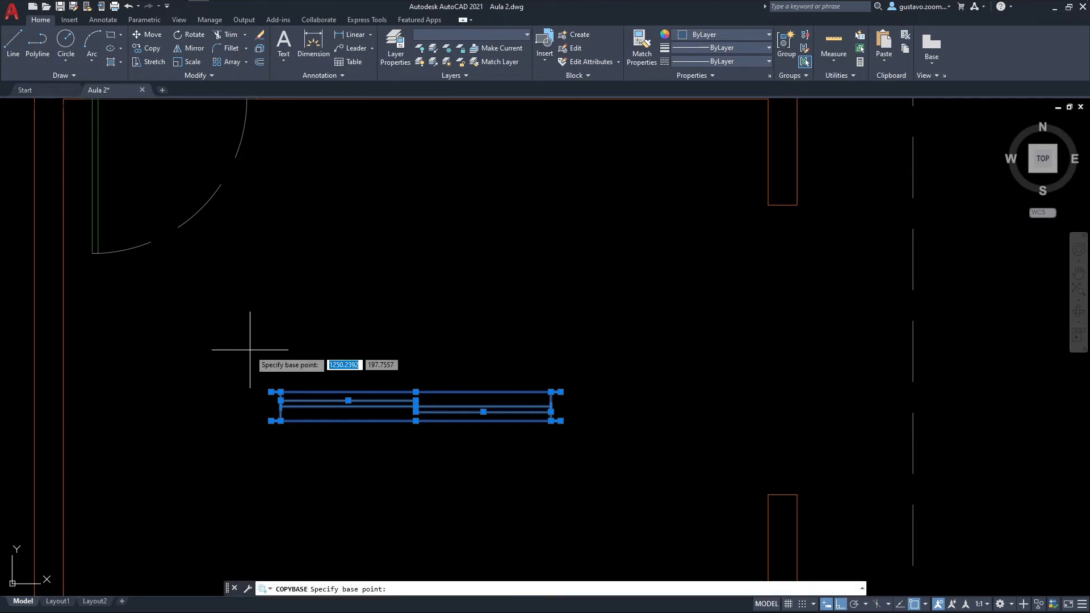
click(560, 421)
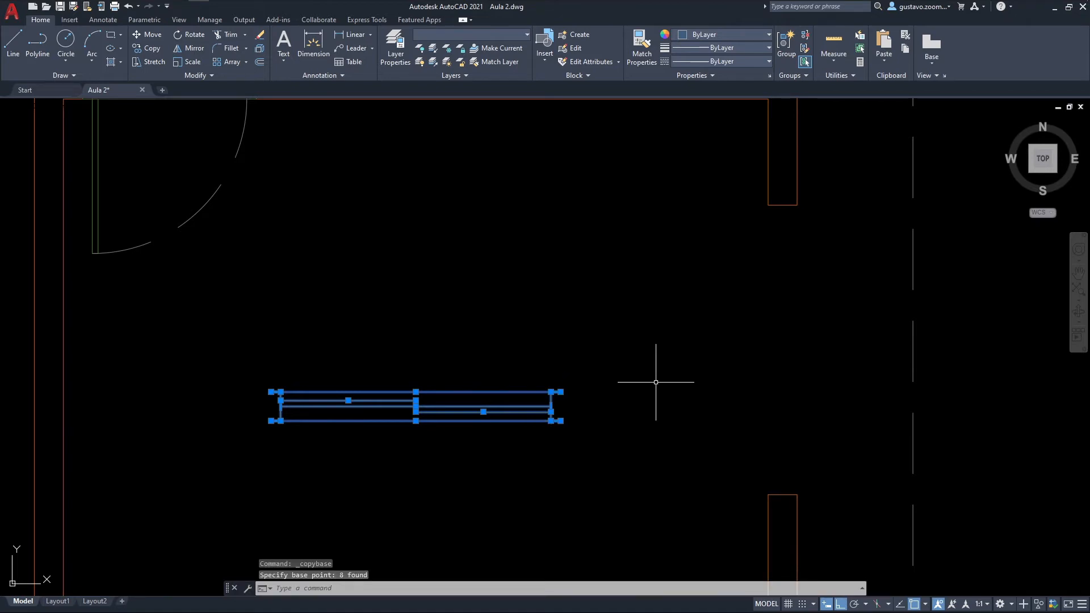
key(Escape)
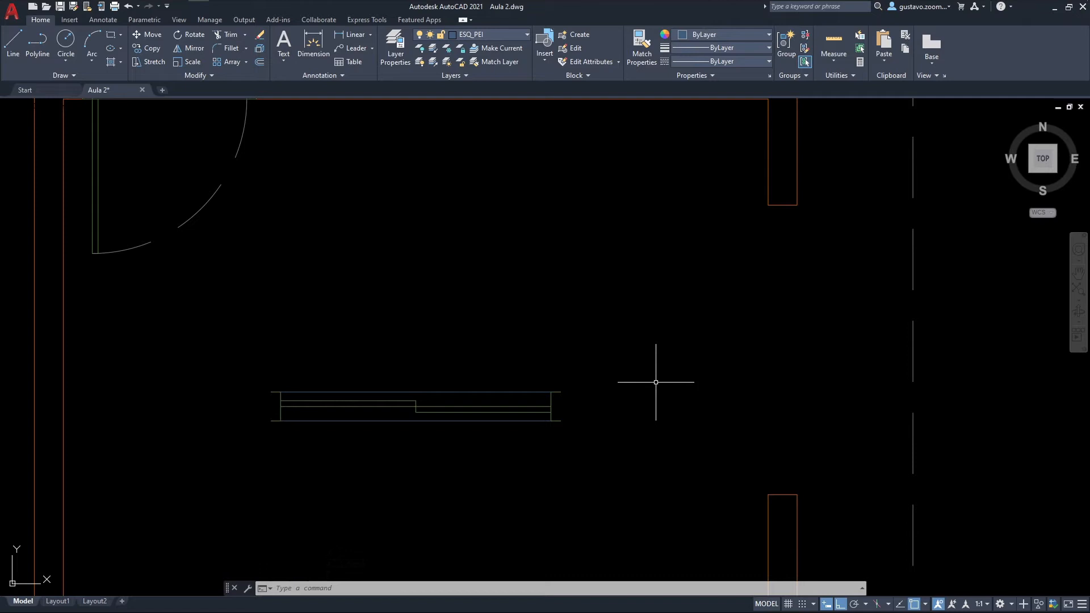
Step: Select individual lines of the shortened window to check that it consists of separate objects
click(544, 392)
click(529, 417)
click(502, 403)
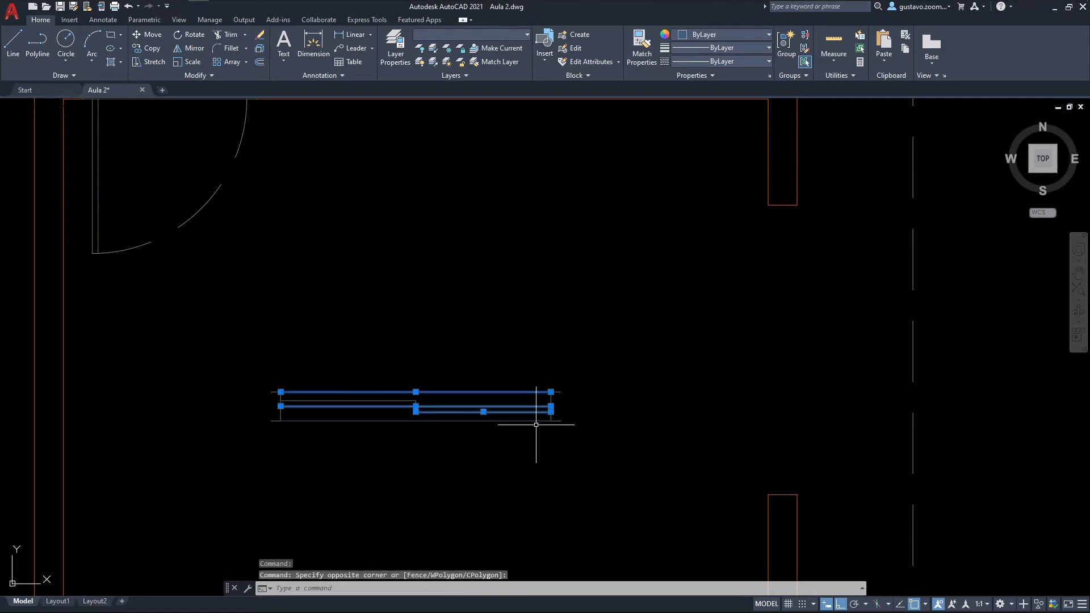
key(Escape)
click(281, 391)
key(Escape)
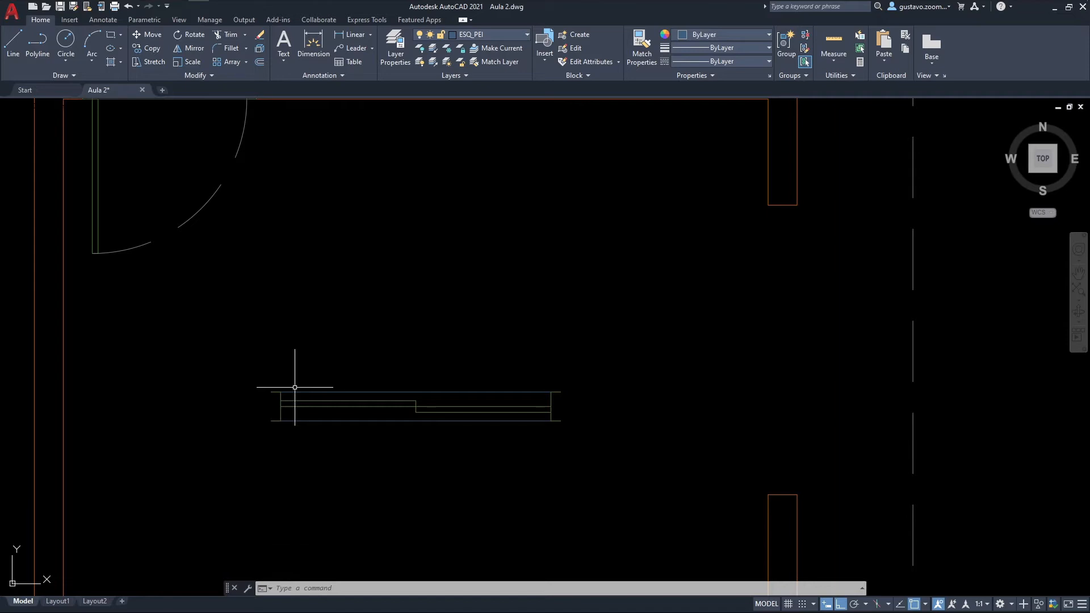
Step: Paste the copied window as a block in the free space above the original lines and check its selection
middle_drag(468, 254, 470, 269)
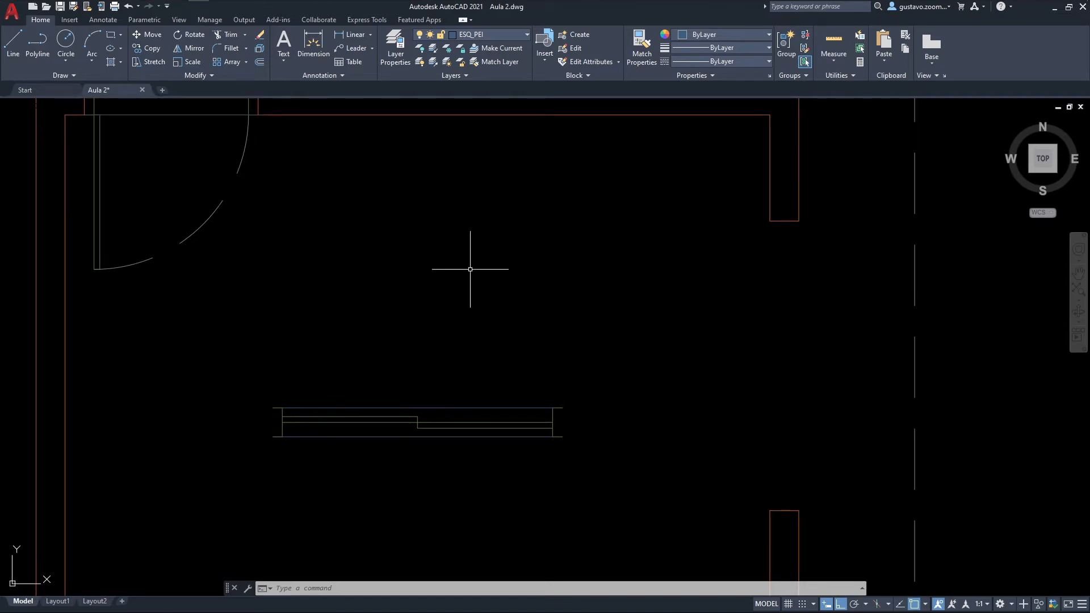
key(ctrl+shift+v)
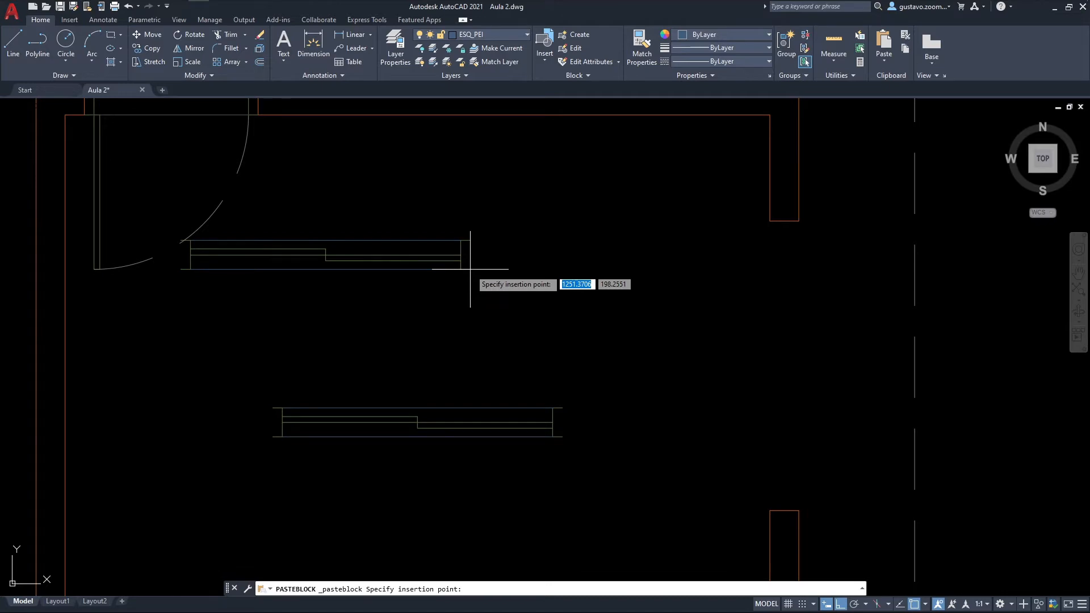
click(543, 300)
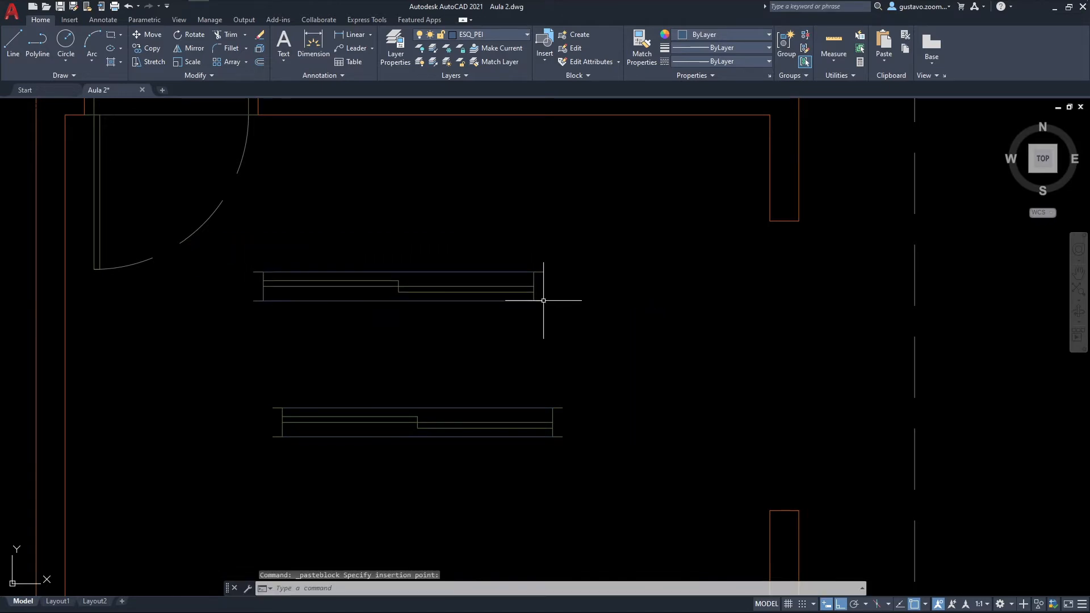
click(477, 293)
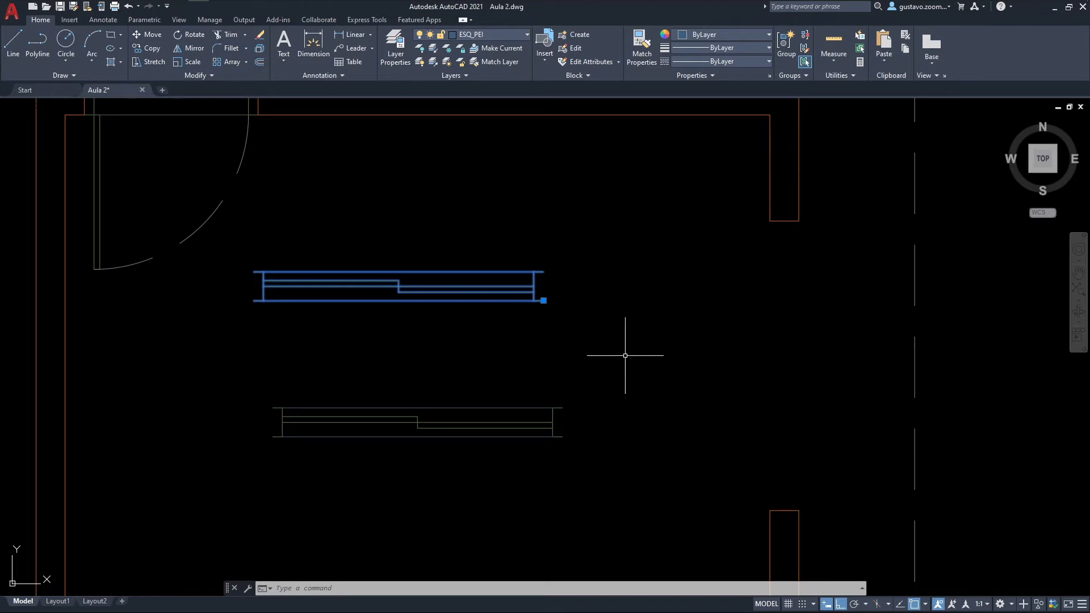
key(Escape)
Step: Review the clipboard commands for copying the window lines with a base point and pasting them as a block
middle_drag(620, 377, 614, 338)
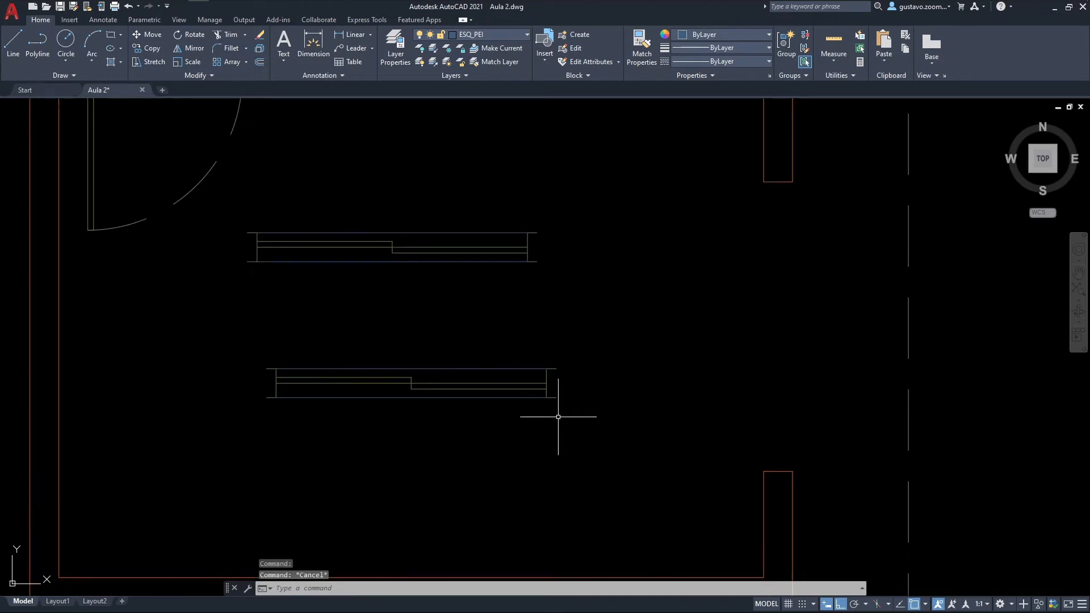
click(583, 424)
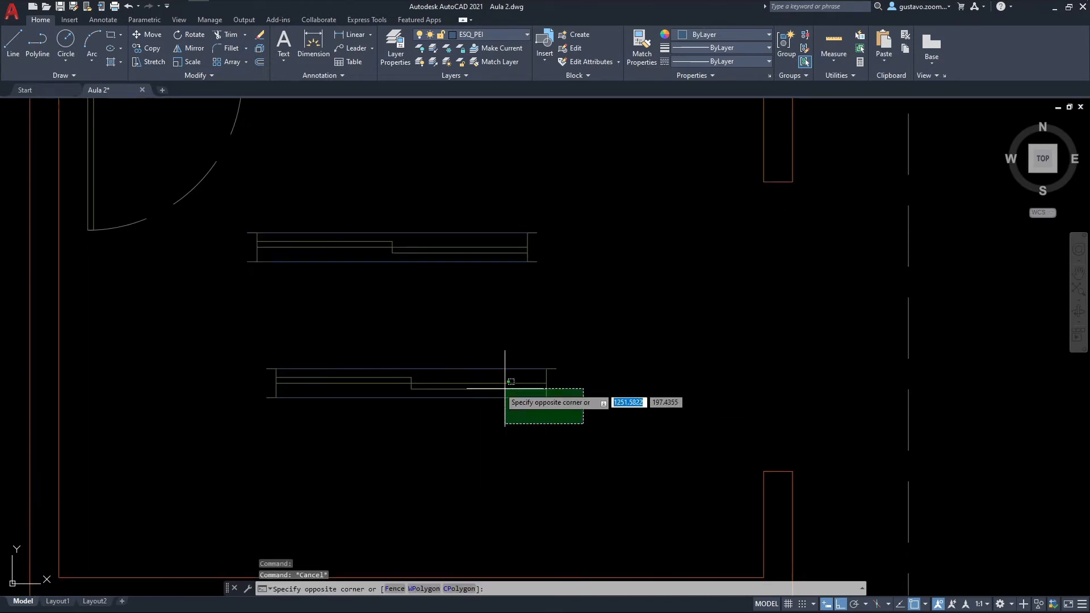
click(238, 337)
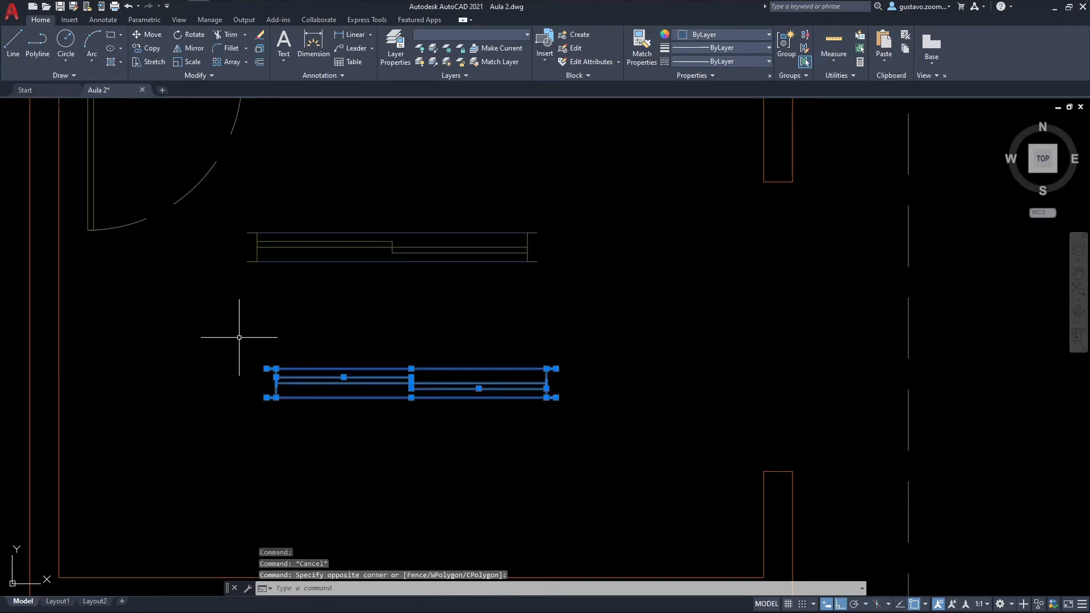
right_click(288, 369)
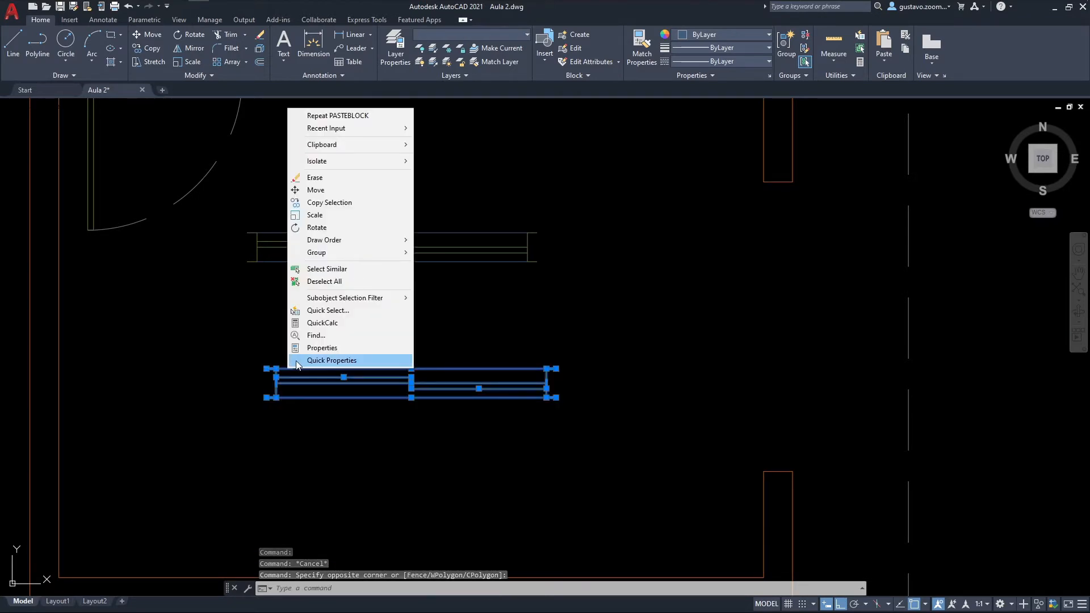
mouse_move(347, 144)
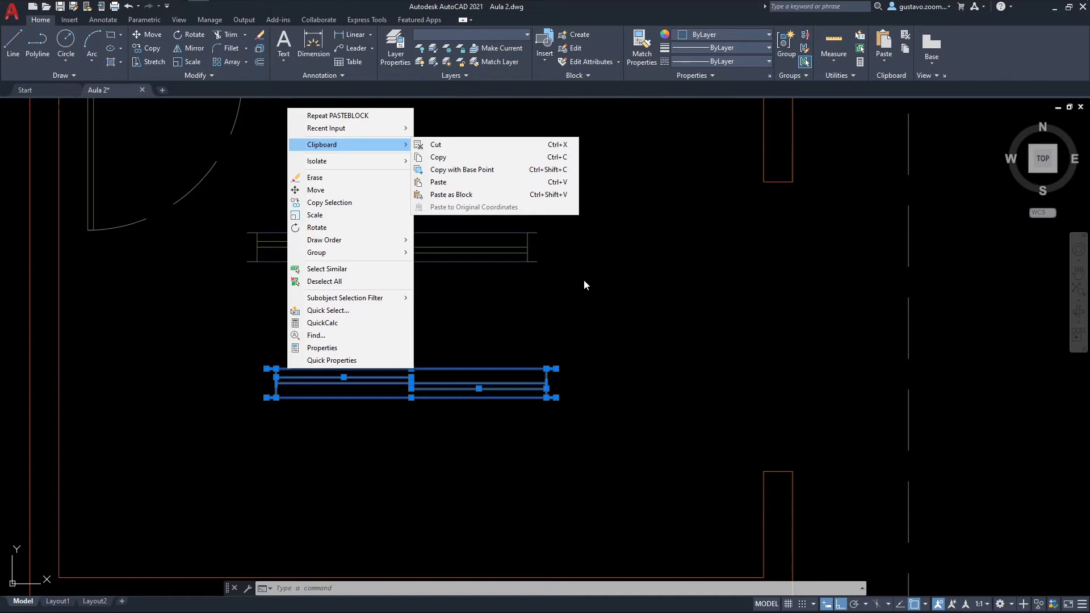
click(598, 295)
key(Escape)
right_click(608, 284)
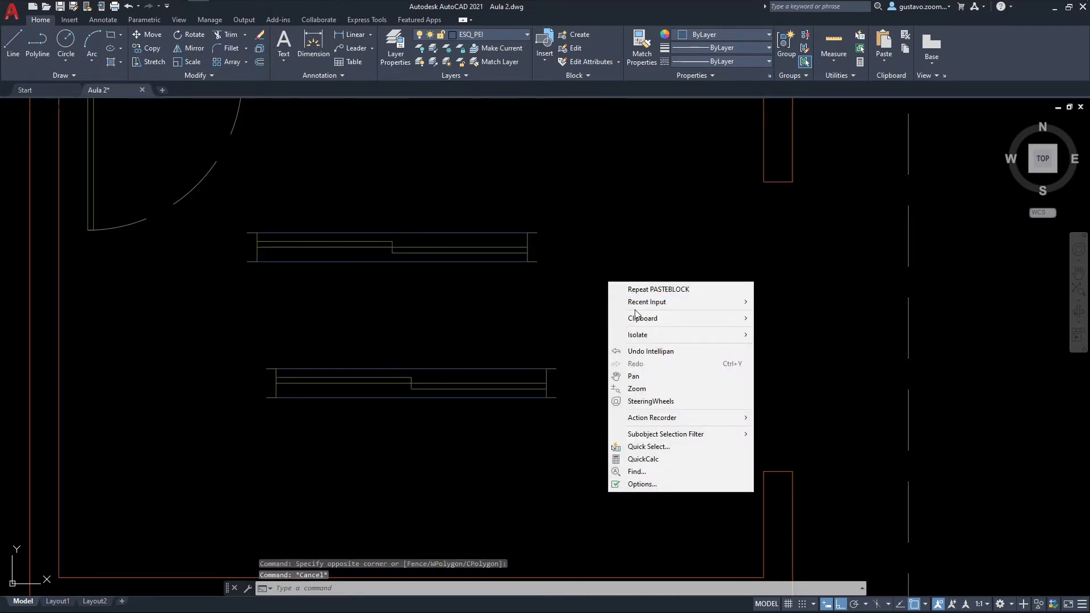
mouse_move(639, 317)
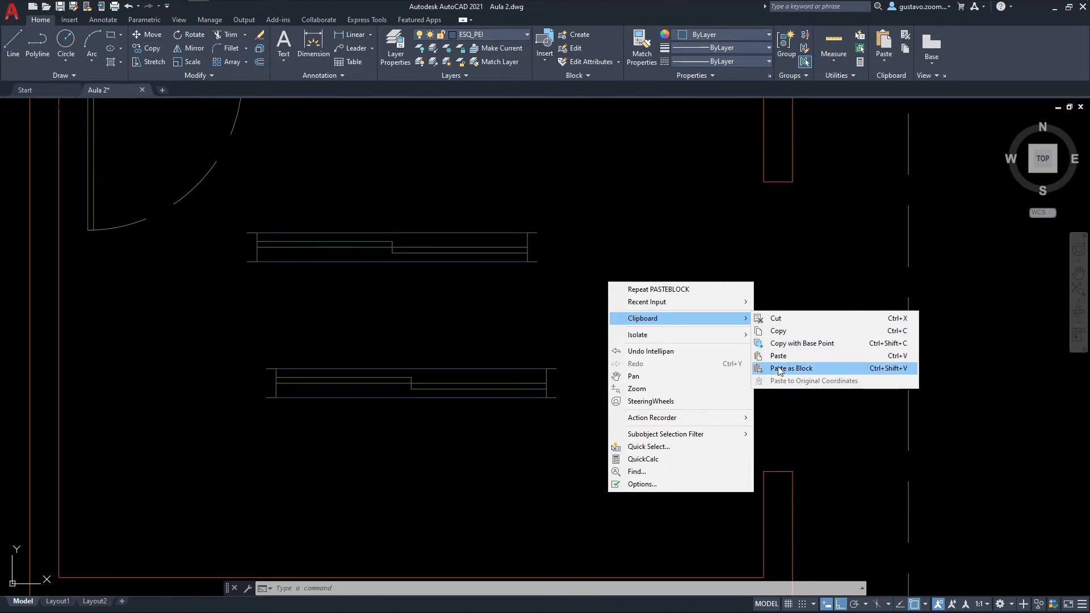
click(779, 369)
Step: Rotate the pasted window block a quarter turn clockwise about a point beside its east end
middle_drag(554, 225, 535, 244)
text(RO)
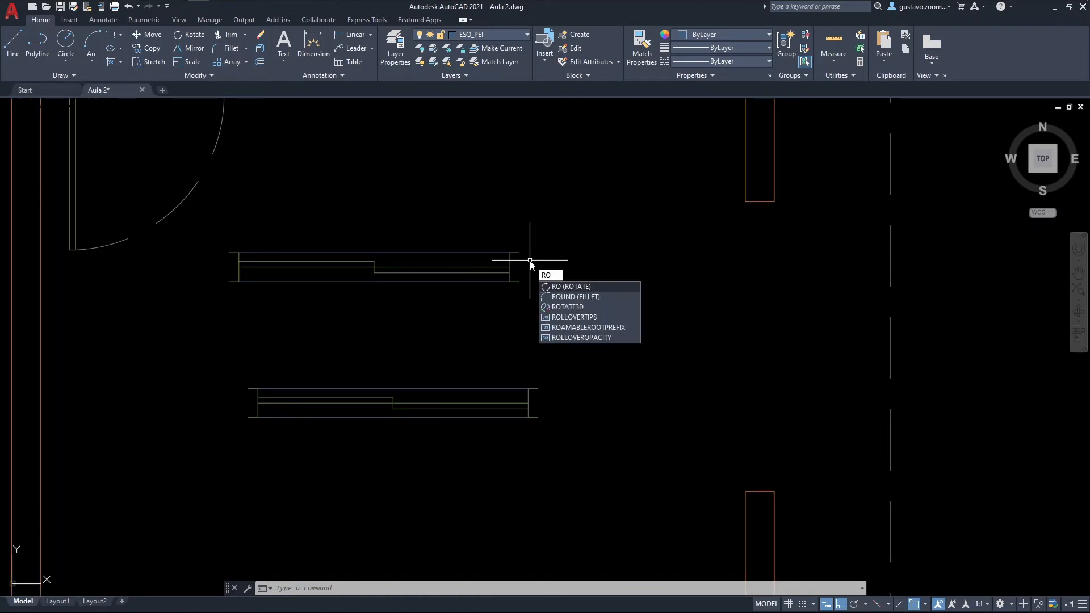
key(Return)
click(525, 258)
click(517, 244)
key(Return)
click(535, 264)
click(579, 313)
Step: Move the rotated window block from its lower-left corner into the east-wall opening, snapping it to the opening's south end
text(m)
key(Return)
click(574, 284)
click(533, 233)
key(Return)
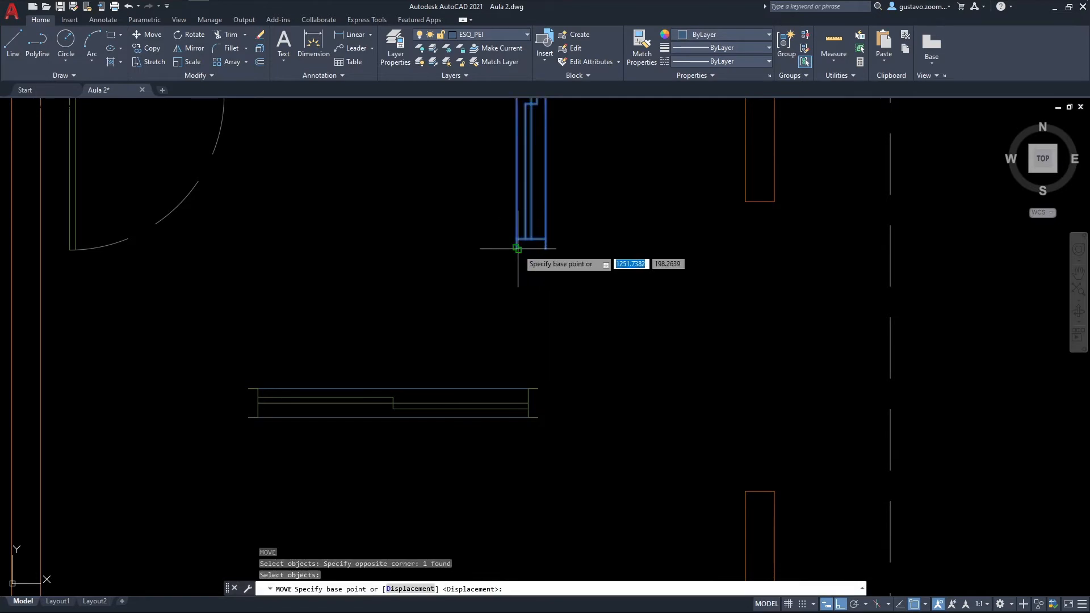
click(517, 248)
click(747, 483)
key(Escape)
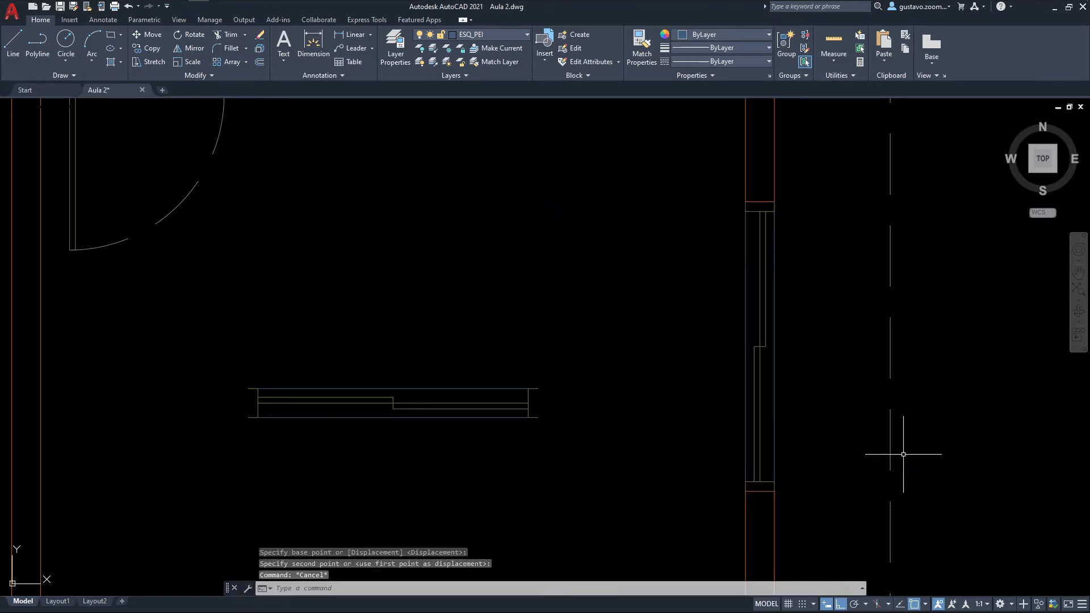
Step: Delete the loose lines of the original shortened window in the middle of the room
click(671, 462)
click(256, 267)
middle_drag(602, 382, 318, 357)
key(Delete)
middle_drag(431, 351, 545, 411)
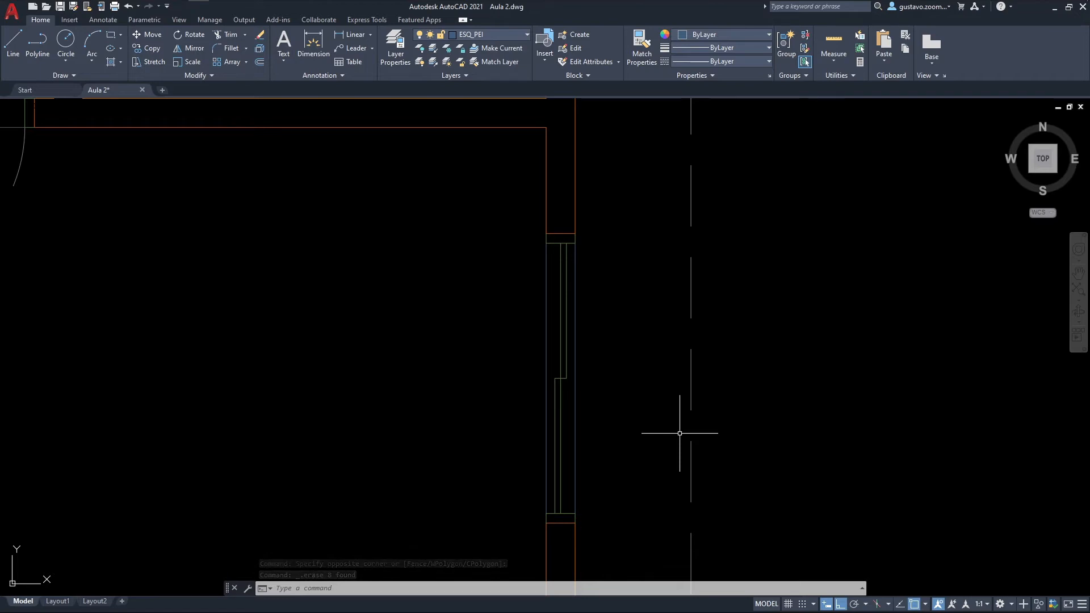
Step: Inspect the properties of the window block placed in the east wall, including its name, layer and rotation
middle_drag(483, 386, 522, 341)
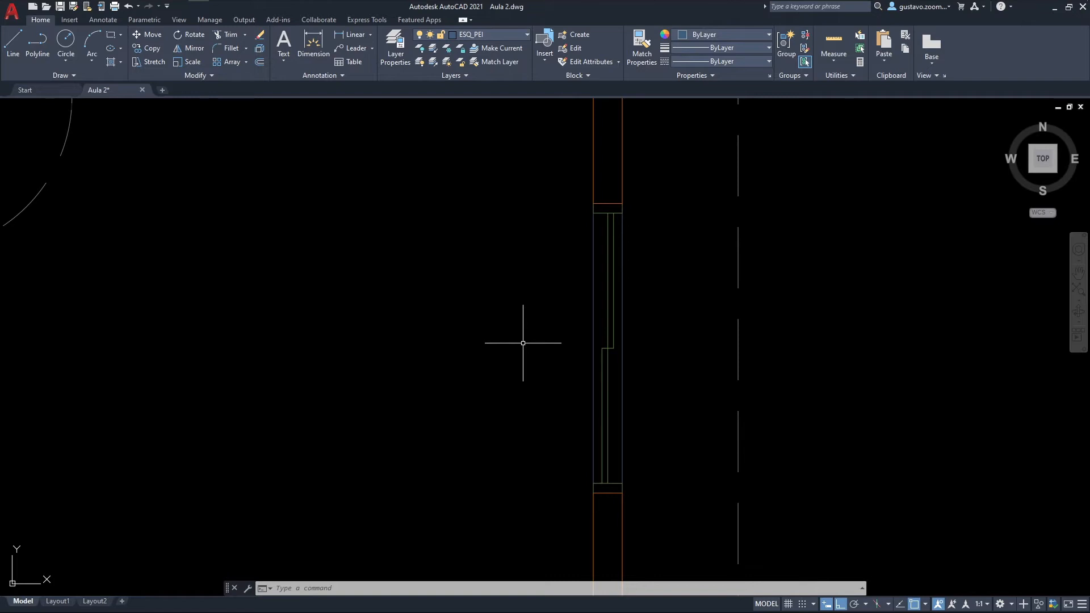
click(595, 335)
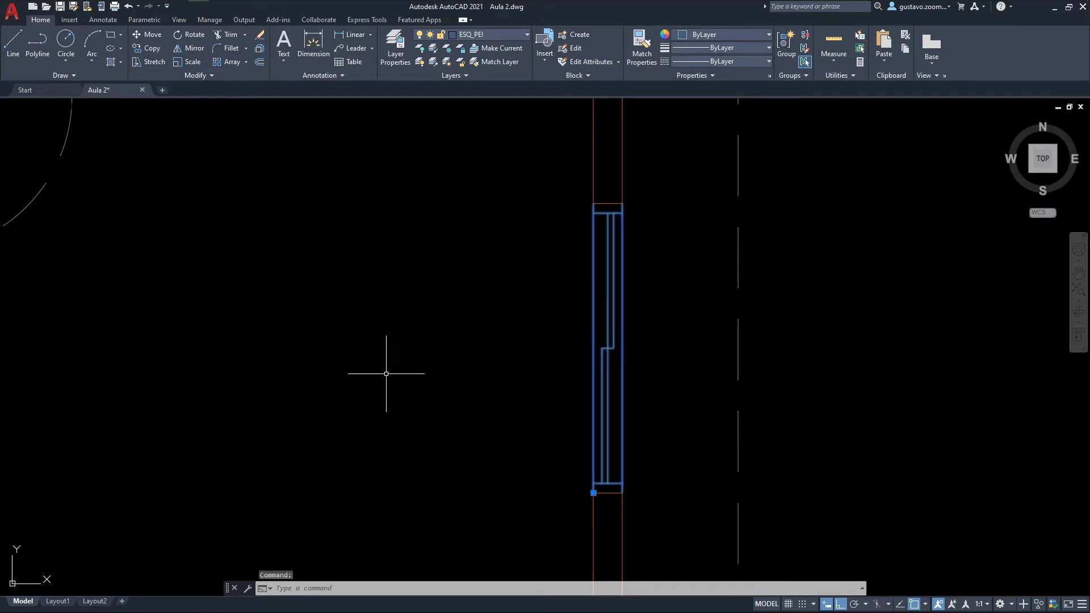
right_click(608, 310)
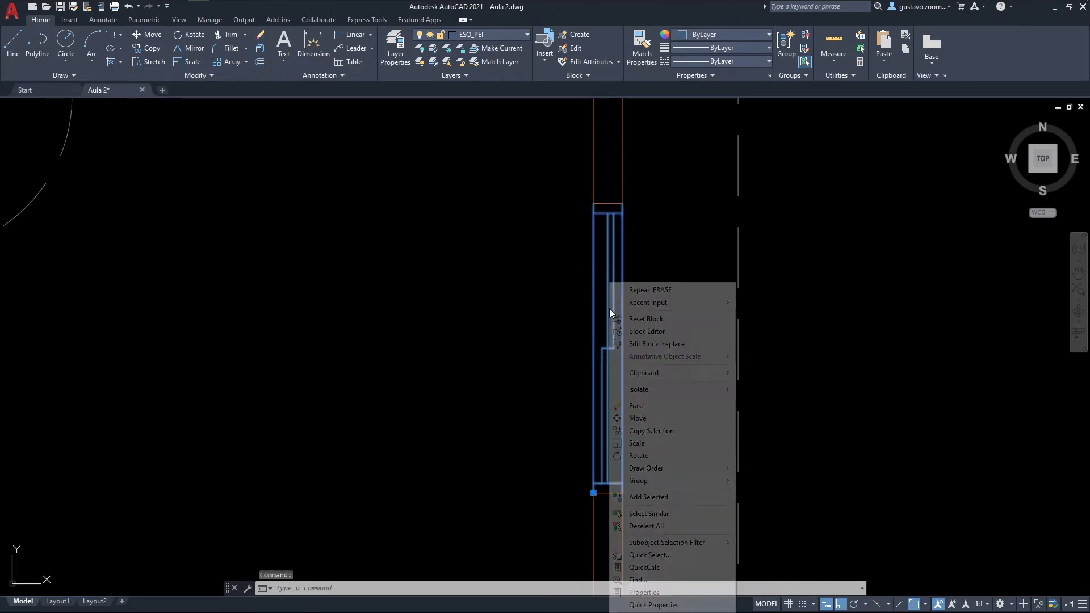
click(637, 592)
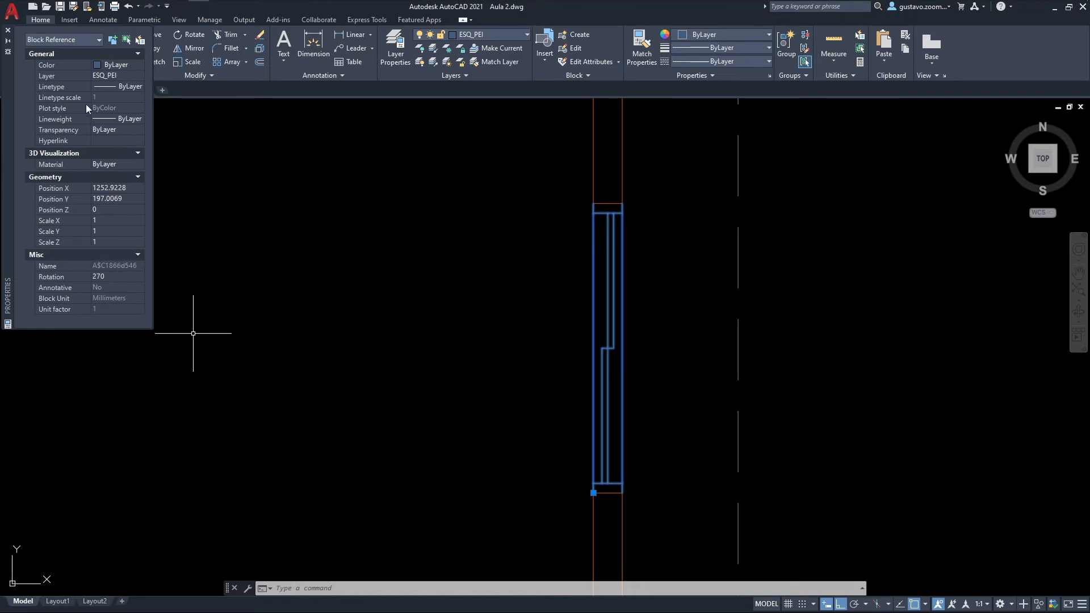
click(8, 29)
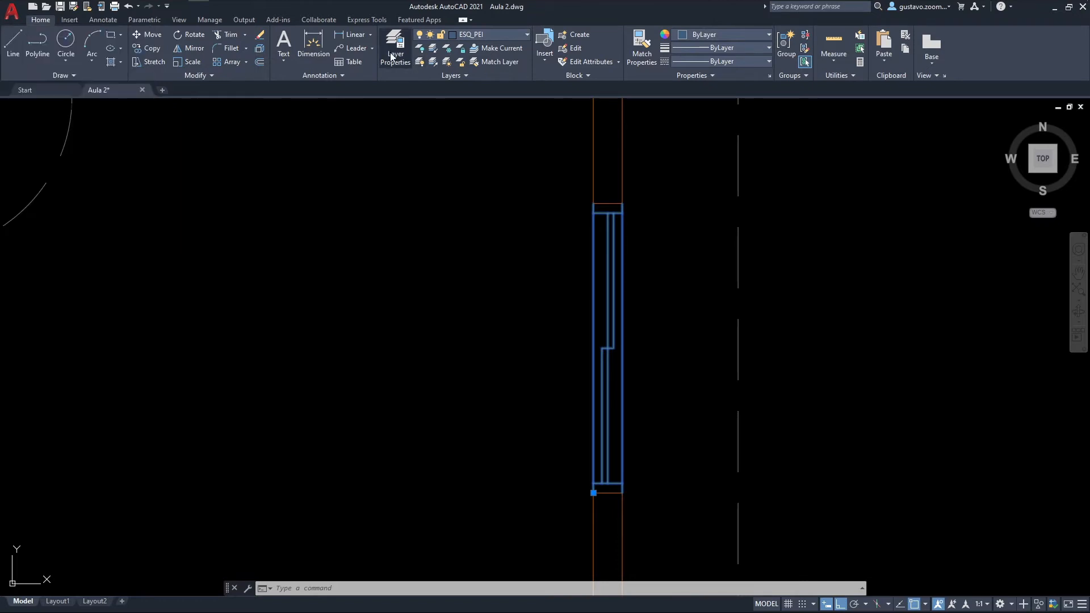
click(538, 61)
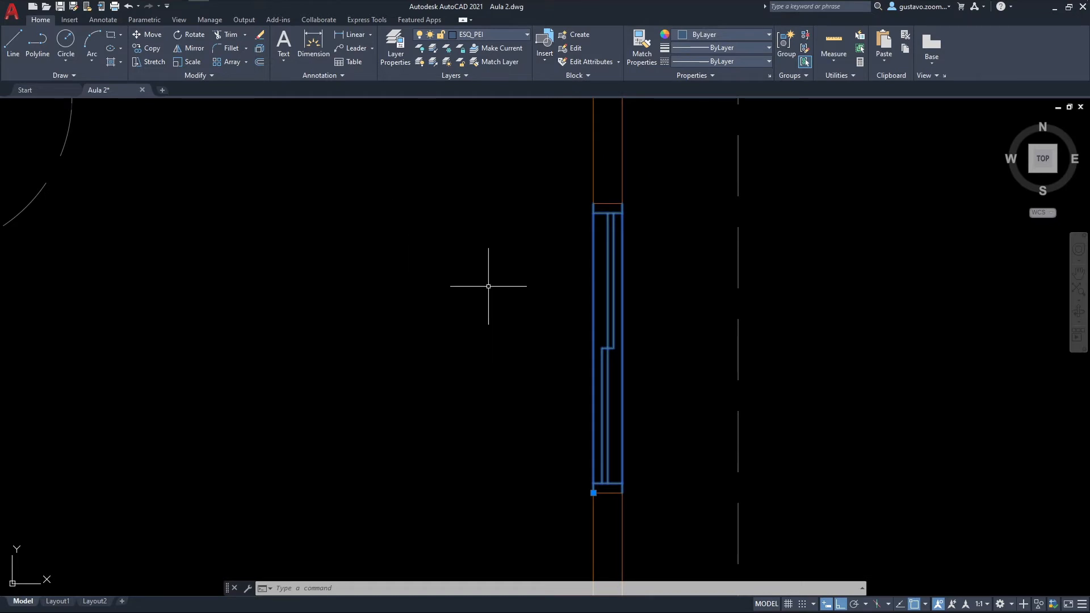
scroll(487, 287, down, 2)
key(Escape)
Step: Open the reference plan Projeto Curso_Planta Baixa.pdf from the Curso de Autocad Online 2022 folder
scroll(494, 290, down, 5)
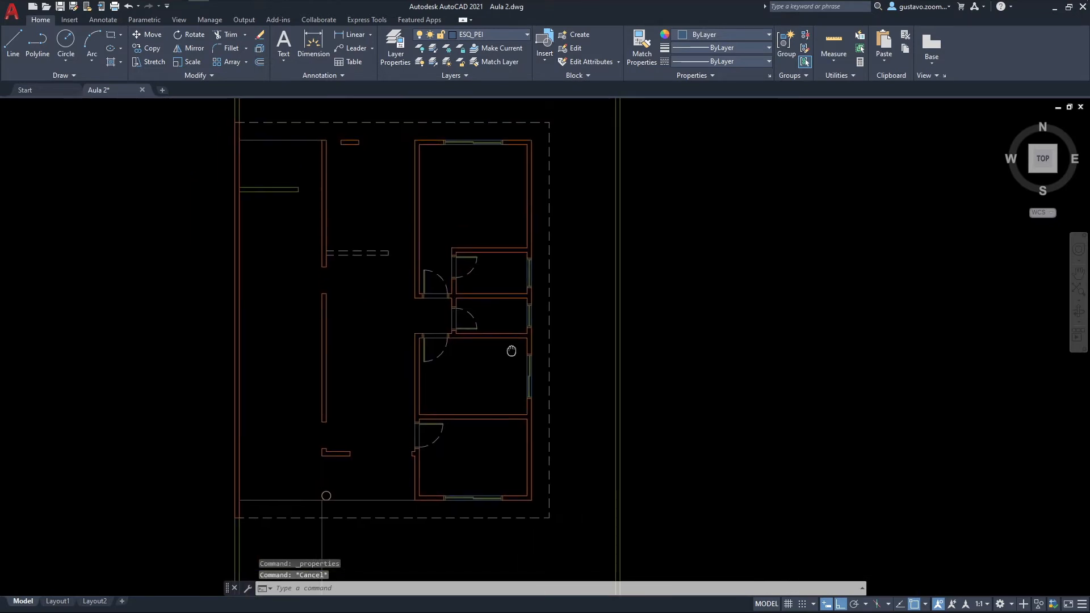
middle_drag(496, 302, 523, 283)
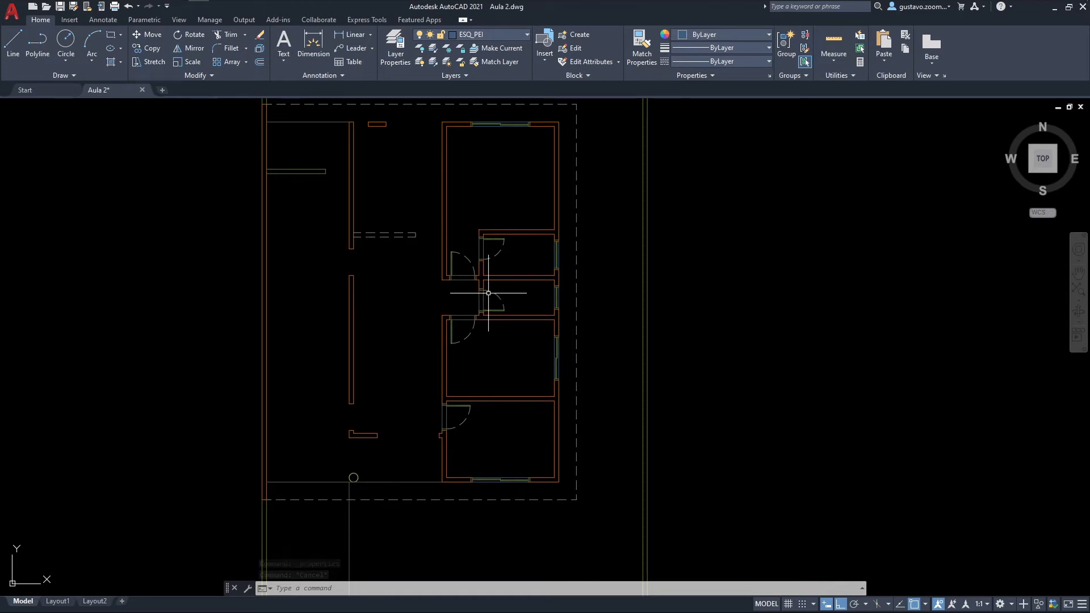
middle_drag(474, 364, 479, 365)
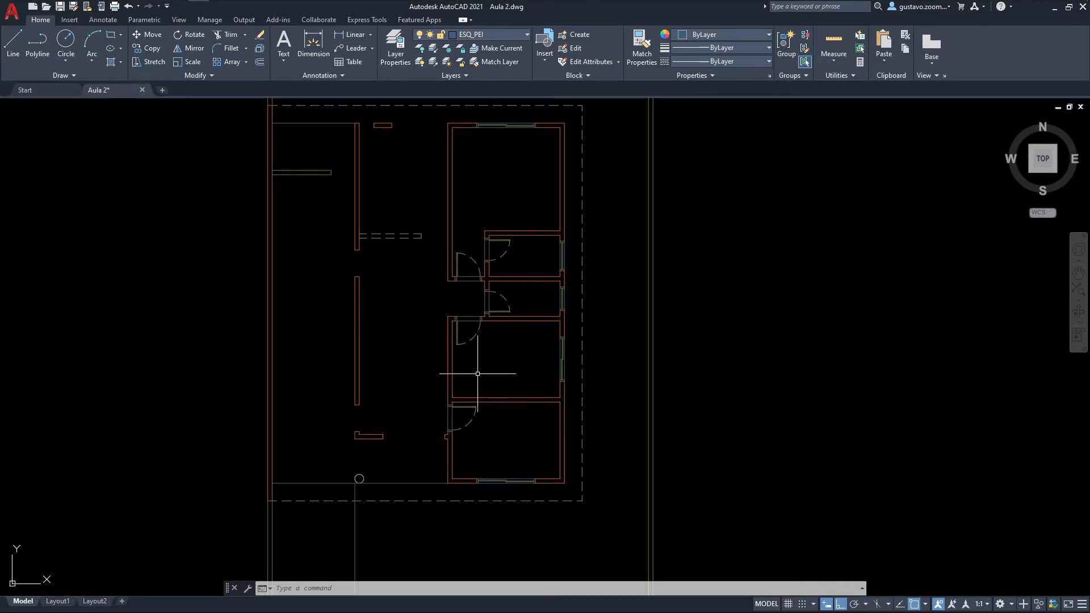
scroll(416, 461, up, 4)
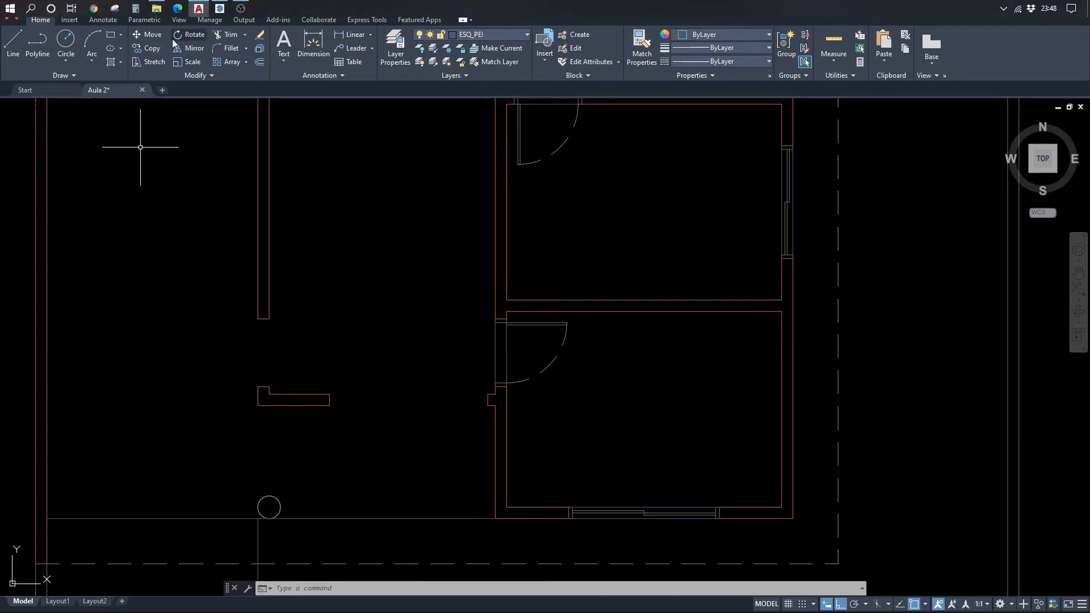
click(156, 9)
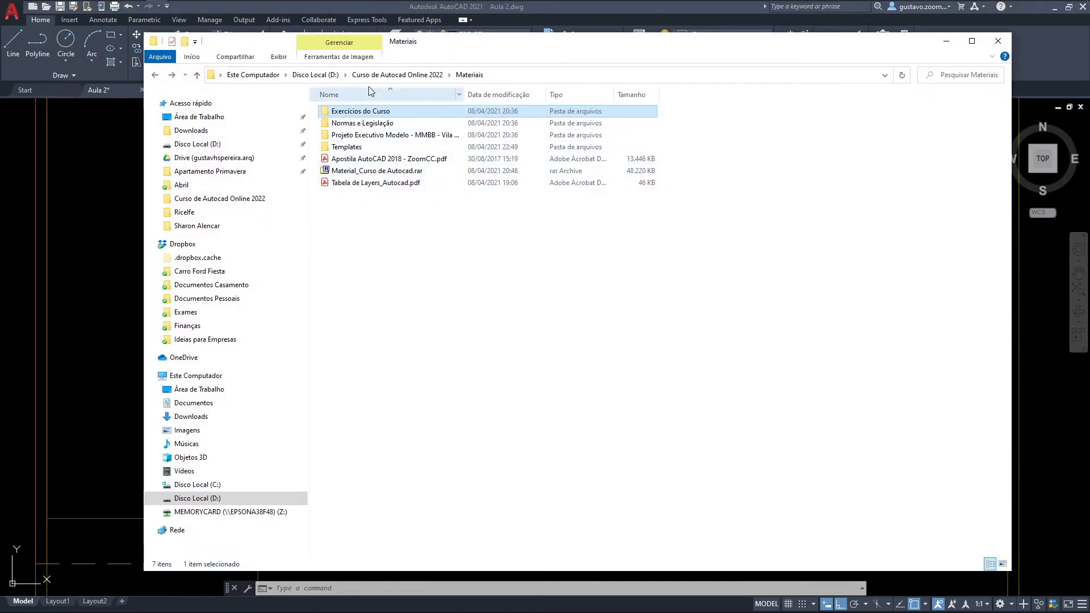
click(391, 74)
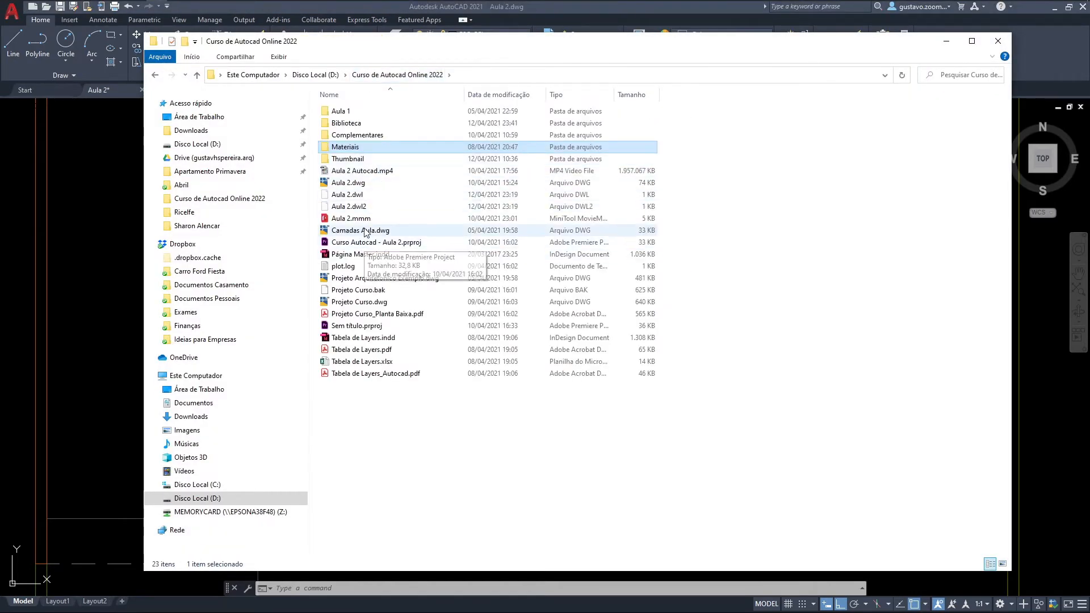
click(357, 316)
double_click(357, 314)
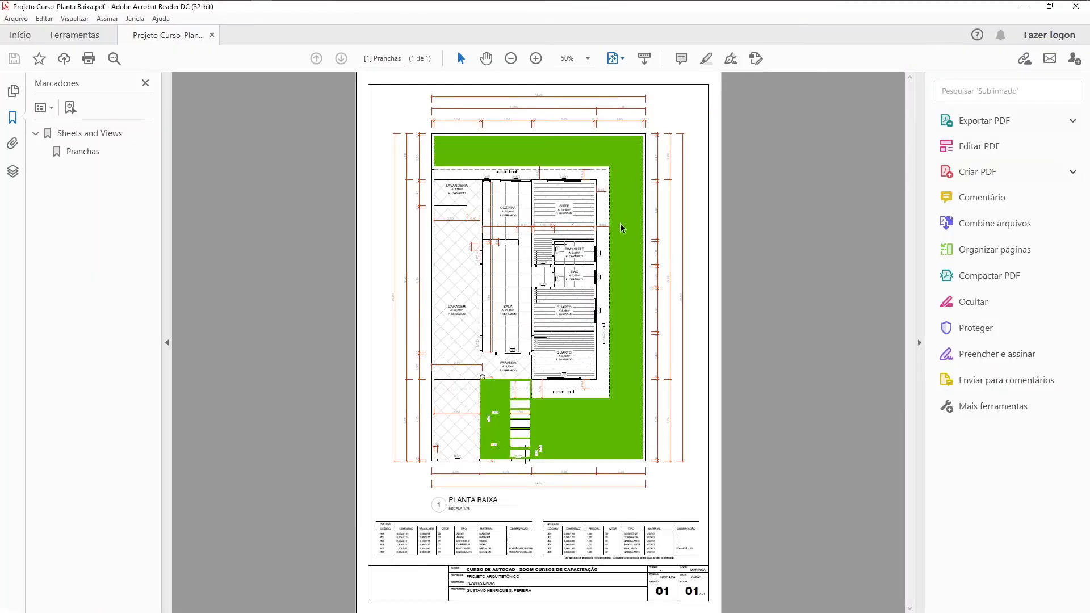
Step: Examine how sliding door P03 between SALA and VARANDA is drawn in the reference plan, including its jambs and leaves
ctrl+scroll(489, 358, up, 5)
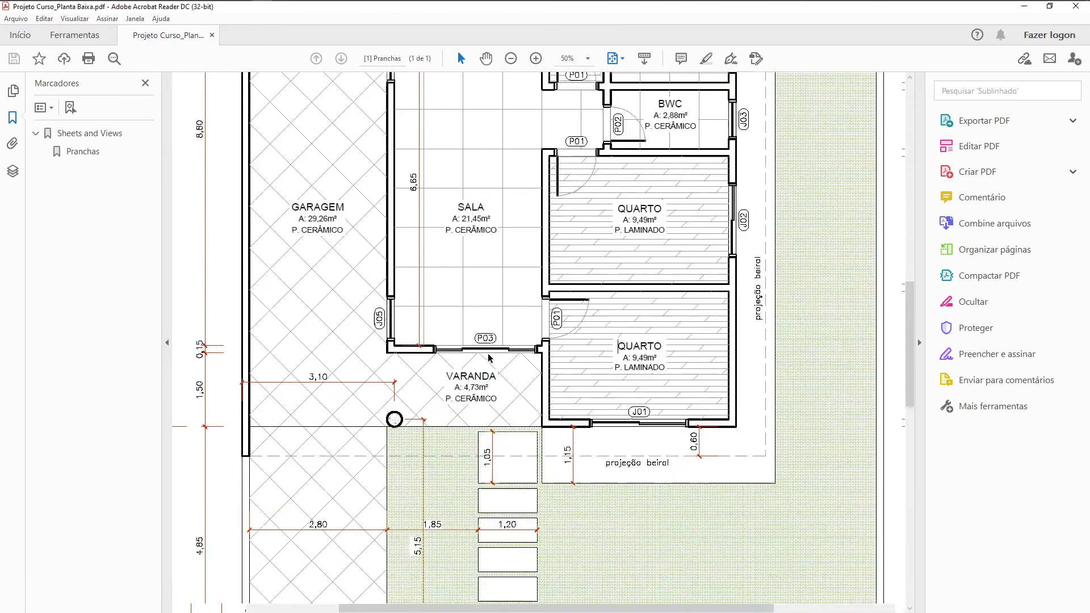
ctrl+scroll(488, 357, up, 6)
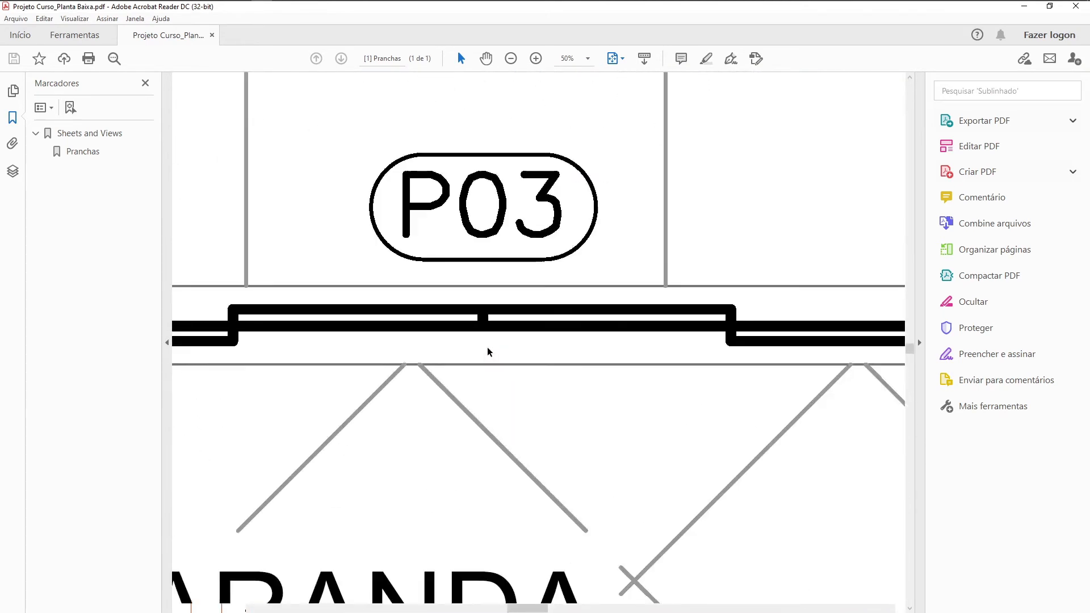
ctrl+scroll(488, 352, down, 3)
click(919, 343)
click(167, 343)
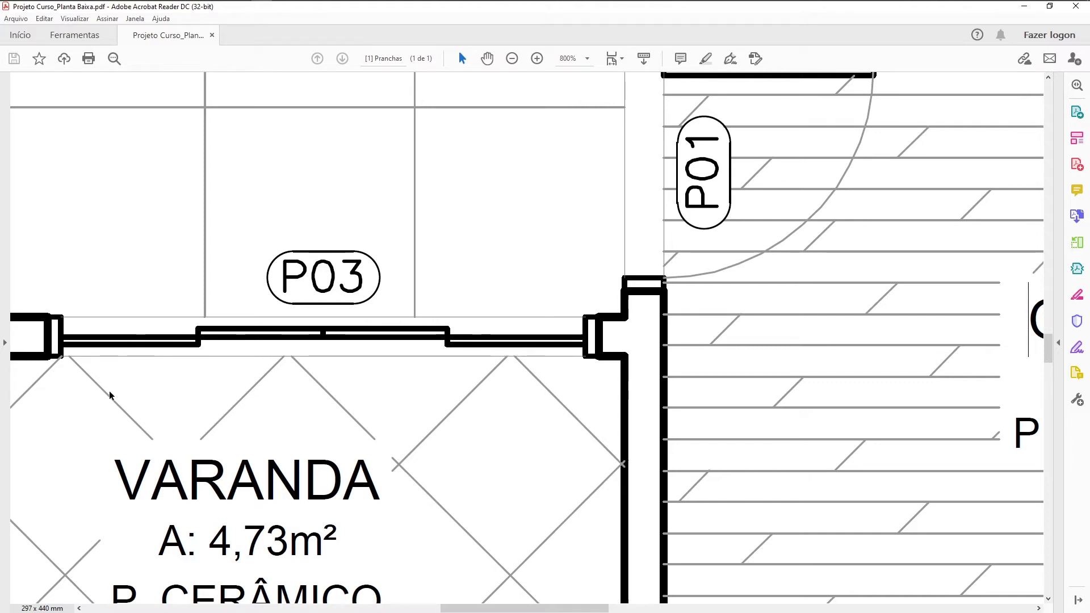
scroll(110, 396, down, 3)
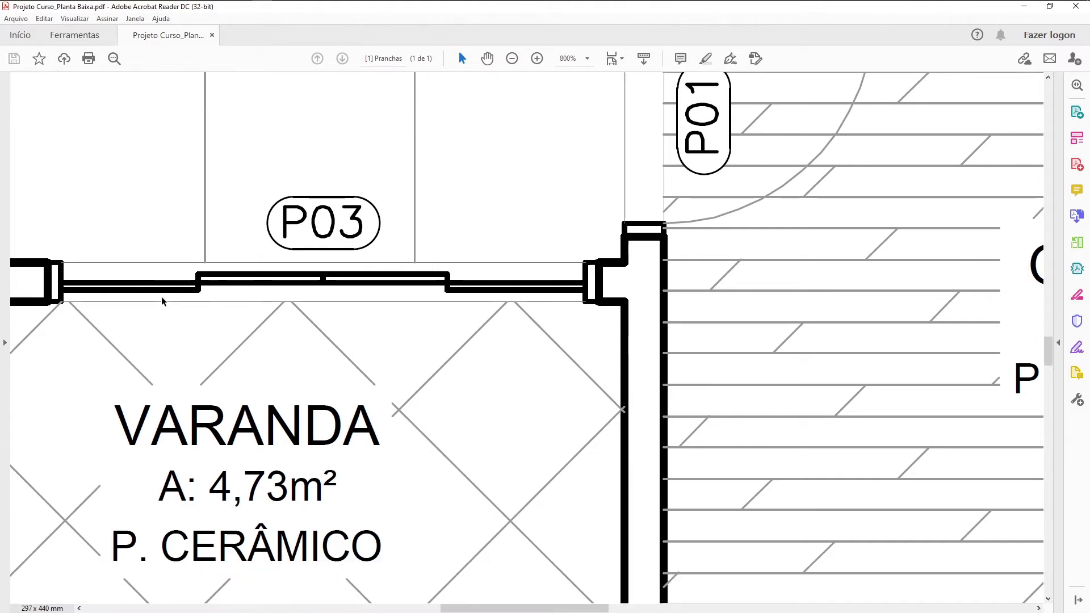
scroll(464, 367, left, 3)
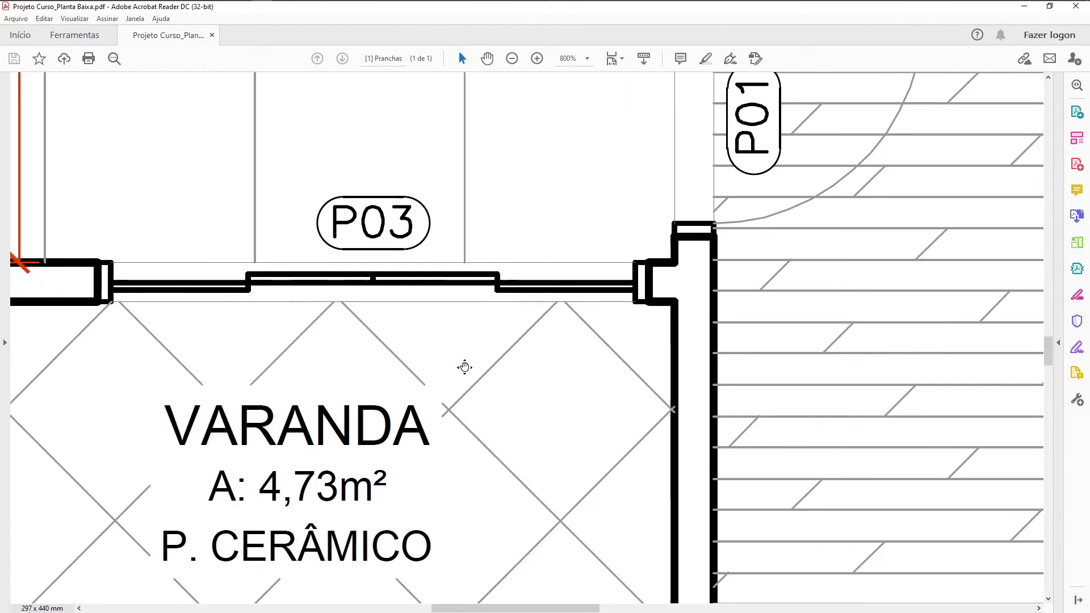
scroll(464, 367, left, 2)
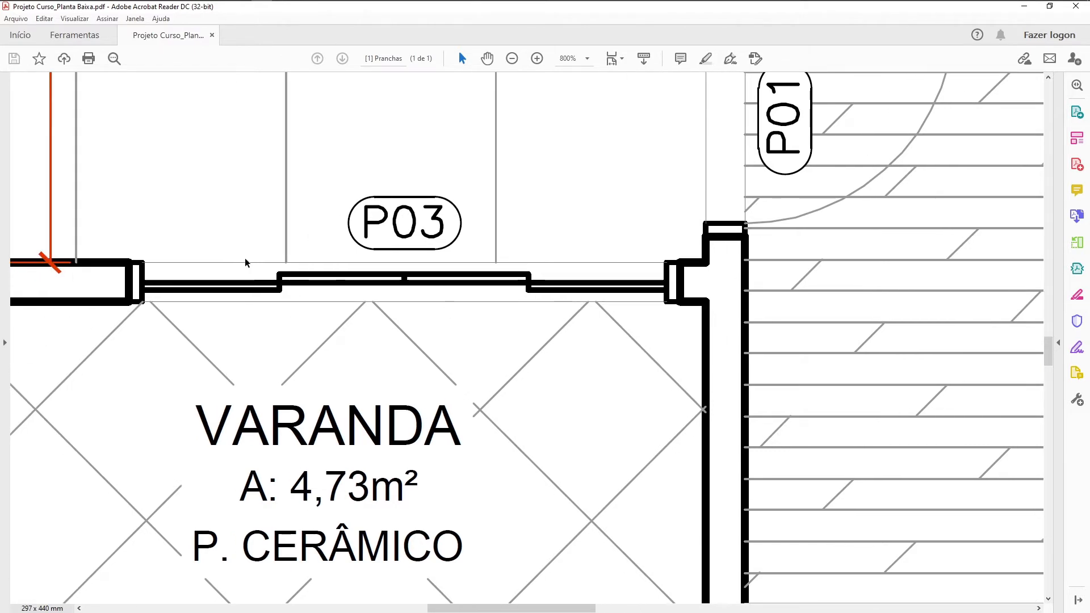
Step: Switch back to AutoCAD and make ESQ_POR the current layer for the sliding door
key(alt+Tab)
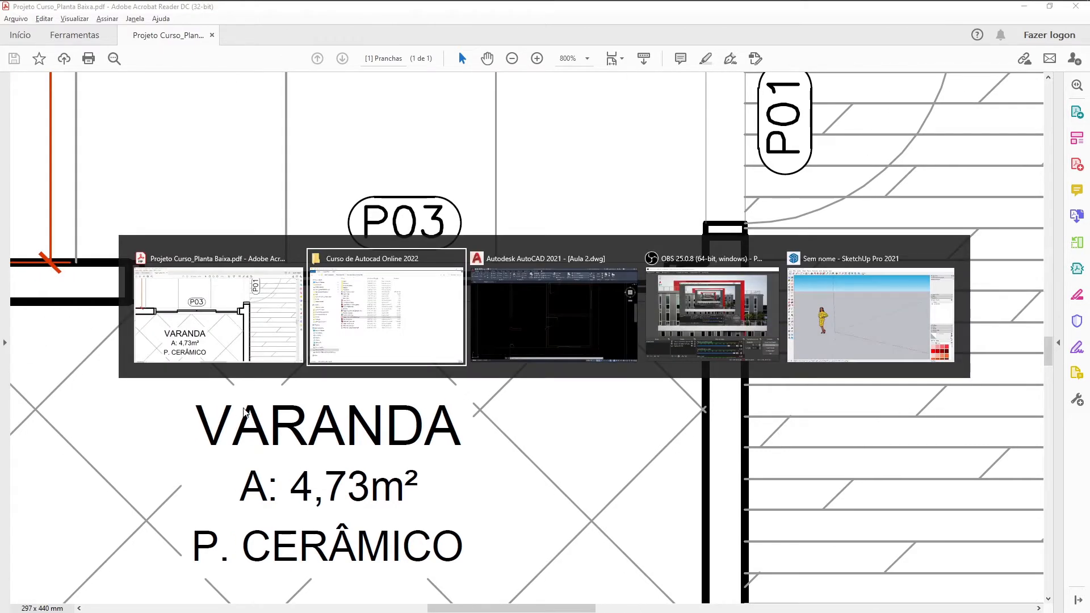
click(565, 336)
scroll(433, 355, up, 3)
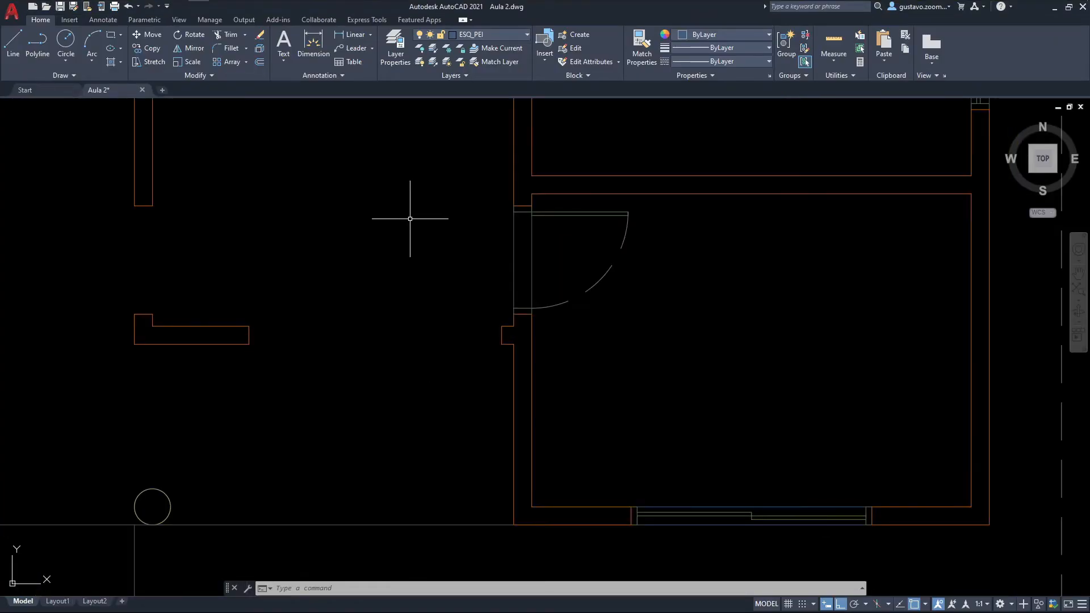
click(486, 35)
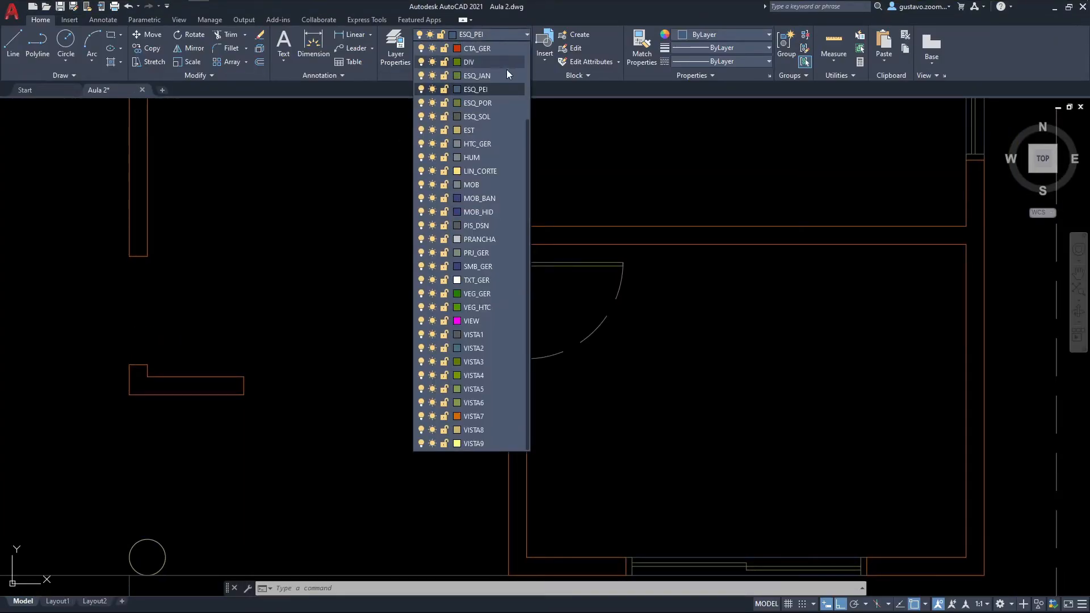
click(477, 103)
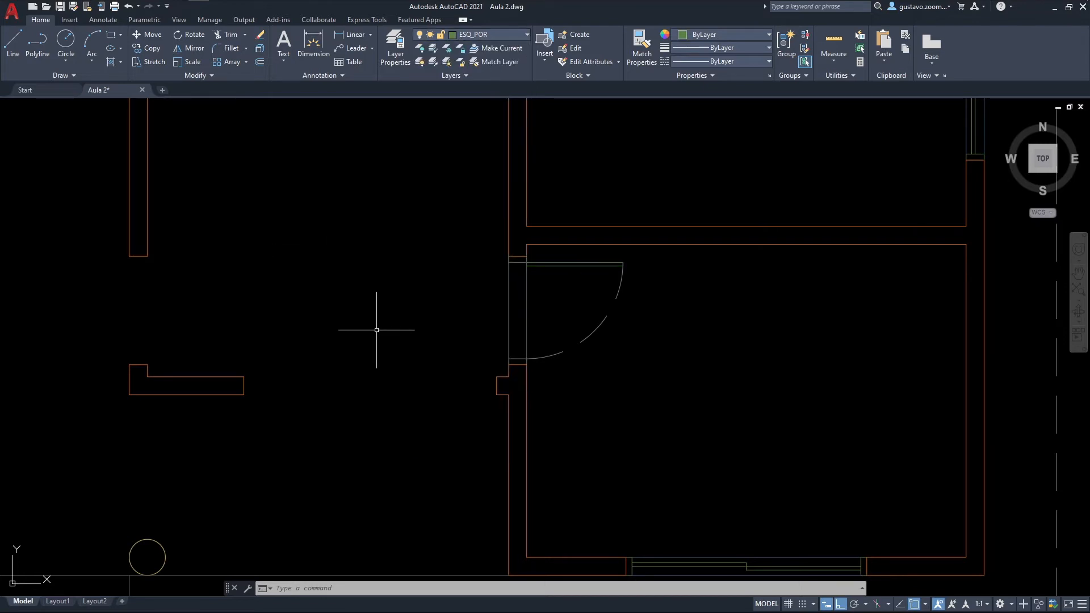
Step: Draw the sliding door's west jamb as a 0.05 by 0.15 polyline against the end of the short wall
text(pl)
key(Return)
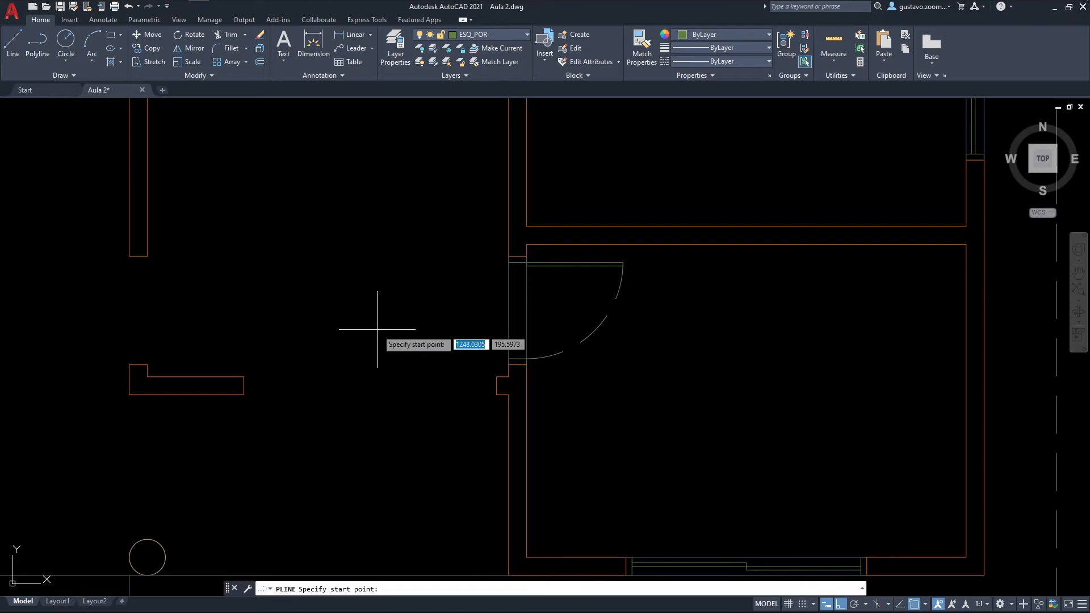
click(245, 375)
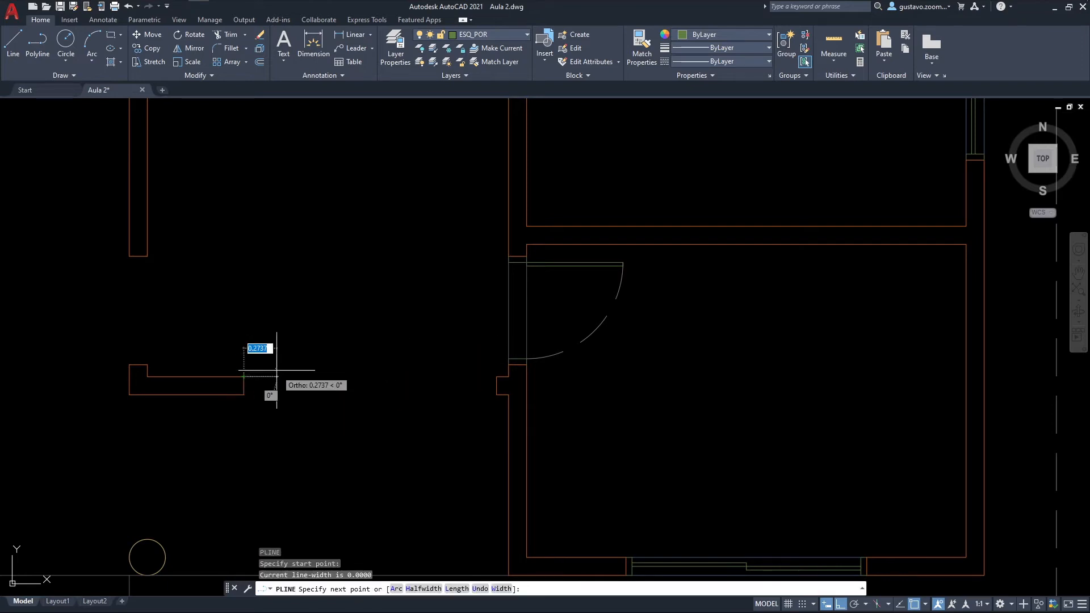
text(.05)
key(Return)
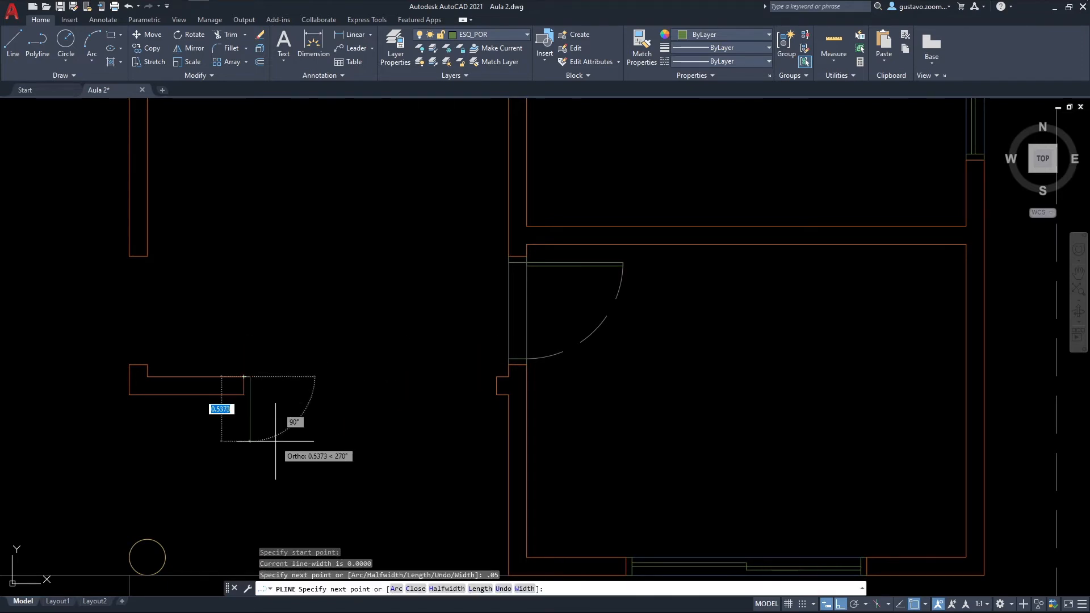
text(.15)
key(Return)
scroll(245, 388, up, 2)
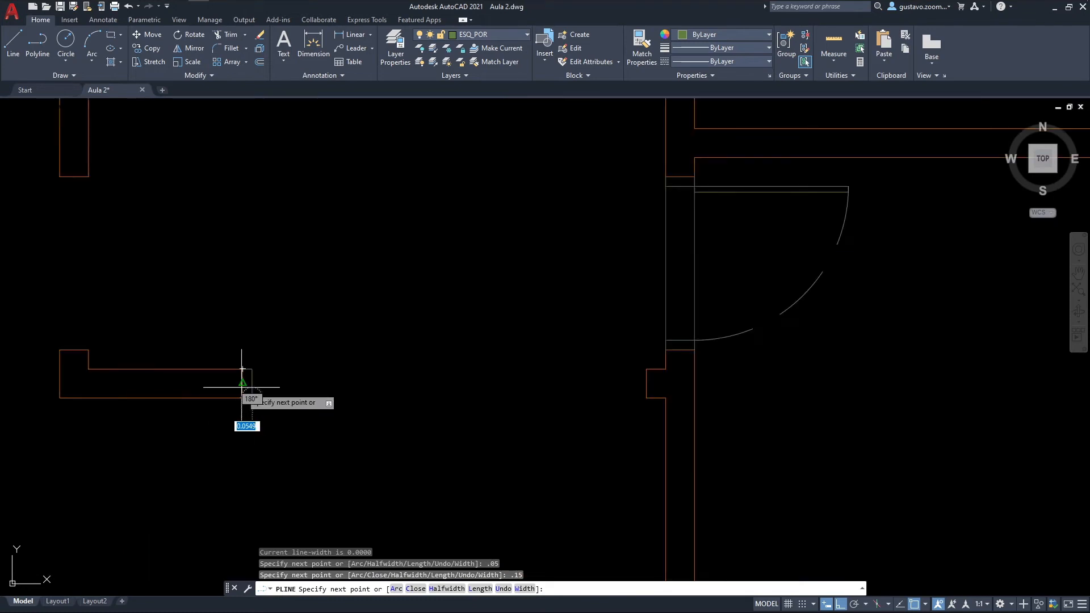
click(242, 397)
key(Escape)
key(Escape)
Step: Draw the matching 0.05 by 0.15 polyline jamb against the wall stub on the east side of the door opening
text(pl)
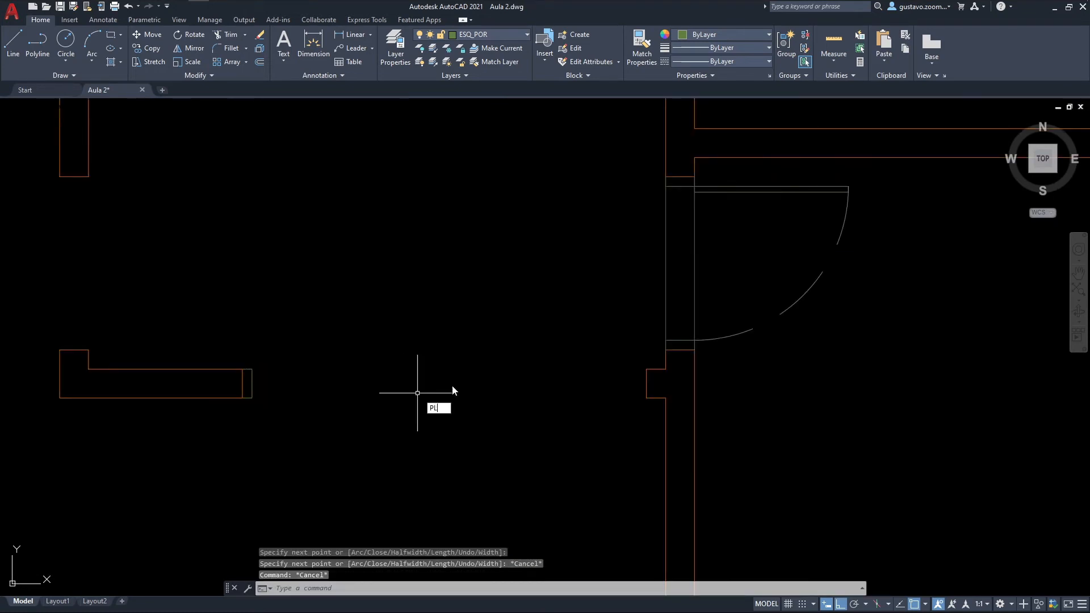
key(Return)
click(646, 369)
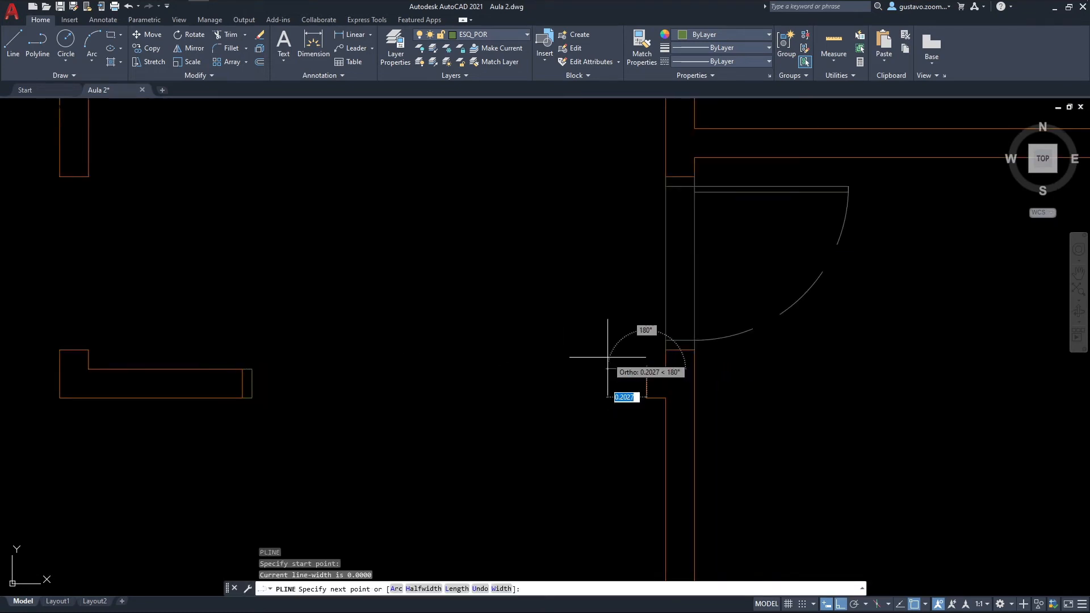
text(.05)
key(Return)
scroll(611, 366, down, 3)
scroll(621, 399, up, 3)
text(.15)
key(Return)
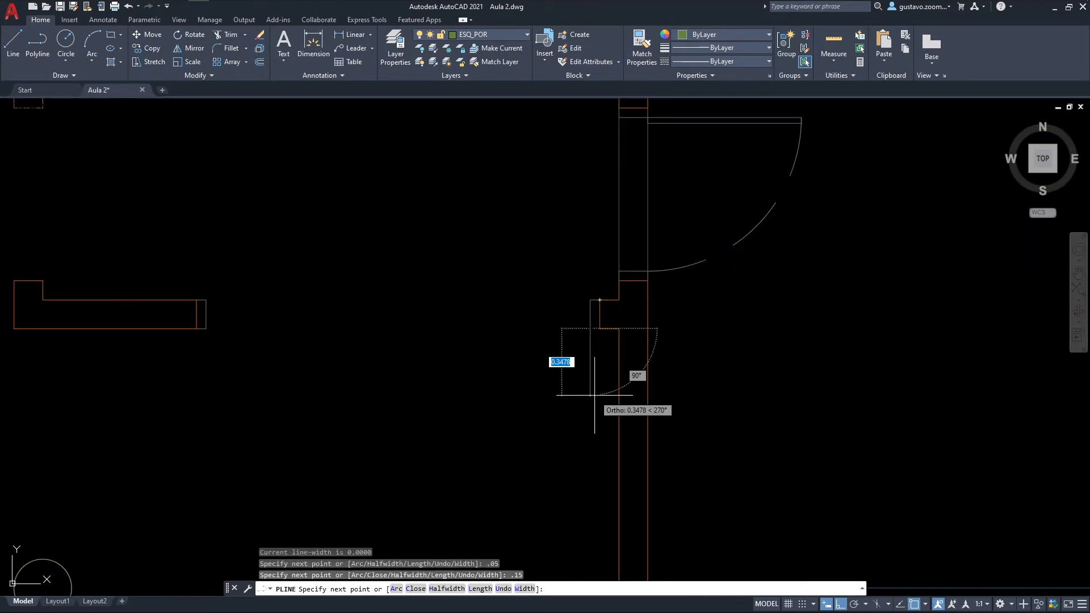
click(579, 327)
key(Escape)
Step: Draw a line across the sliding door opening between the midpoints of the two jambs' inner faces
middle_drag(445, 287, 569, 378)
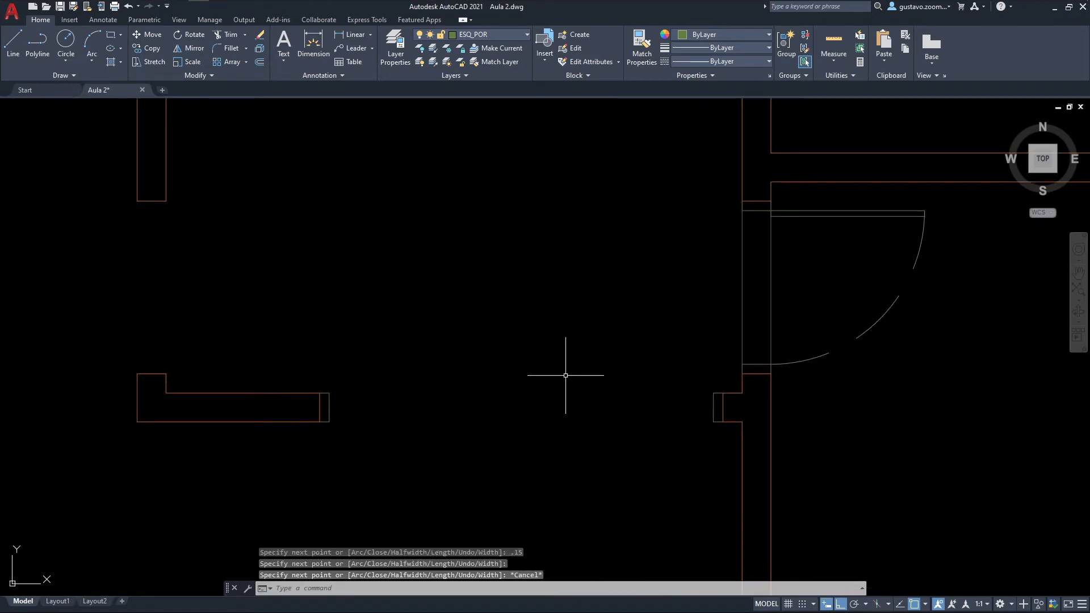
text(l)
key(Return)
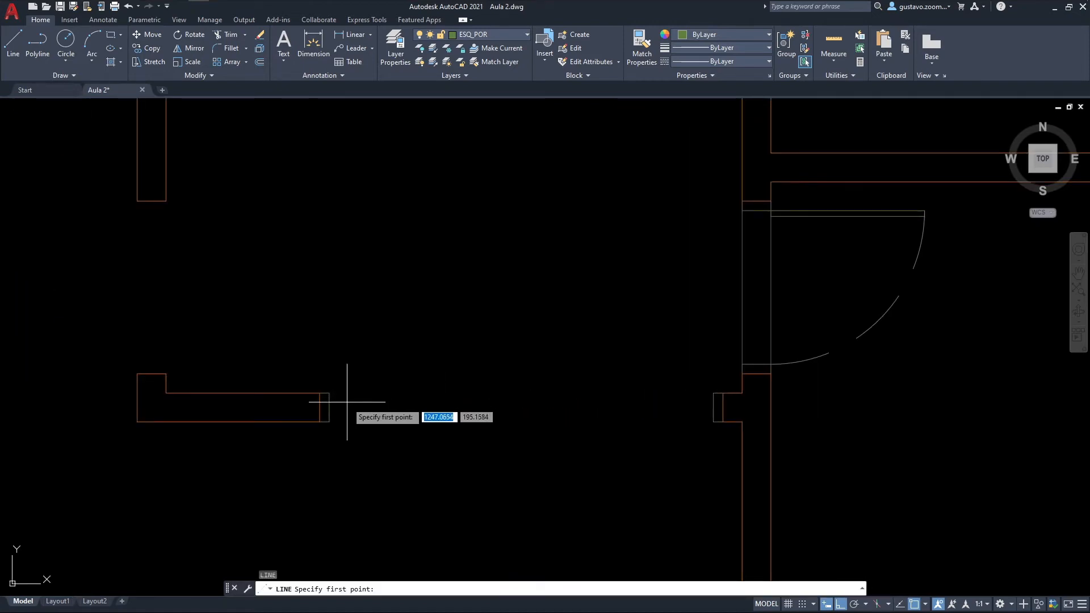
click(330, 407)
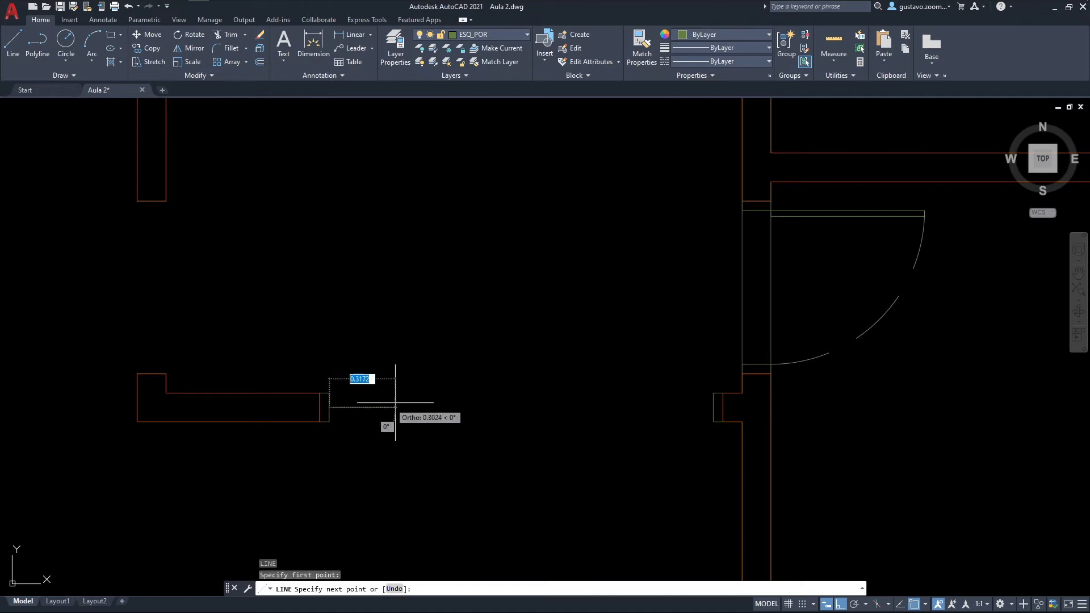
click(713, 407)
key(Return)
Step: Offset the door's centre line 0.03 to both its north and south sides
text(o)
key(Return)
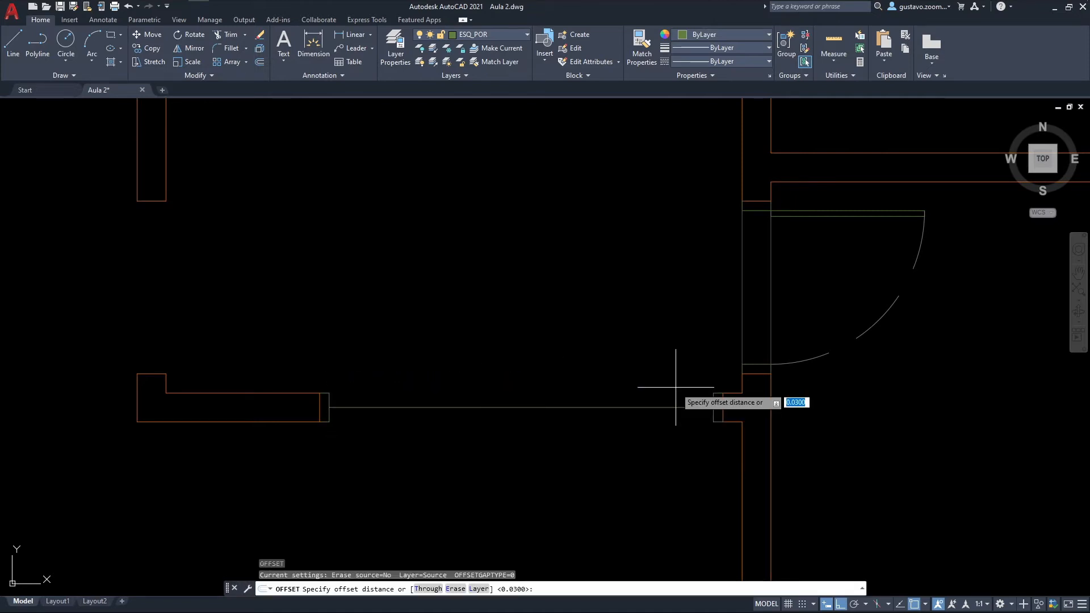
text(.03)
key(Return)
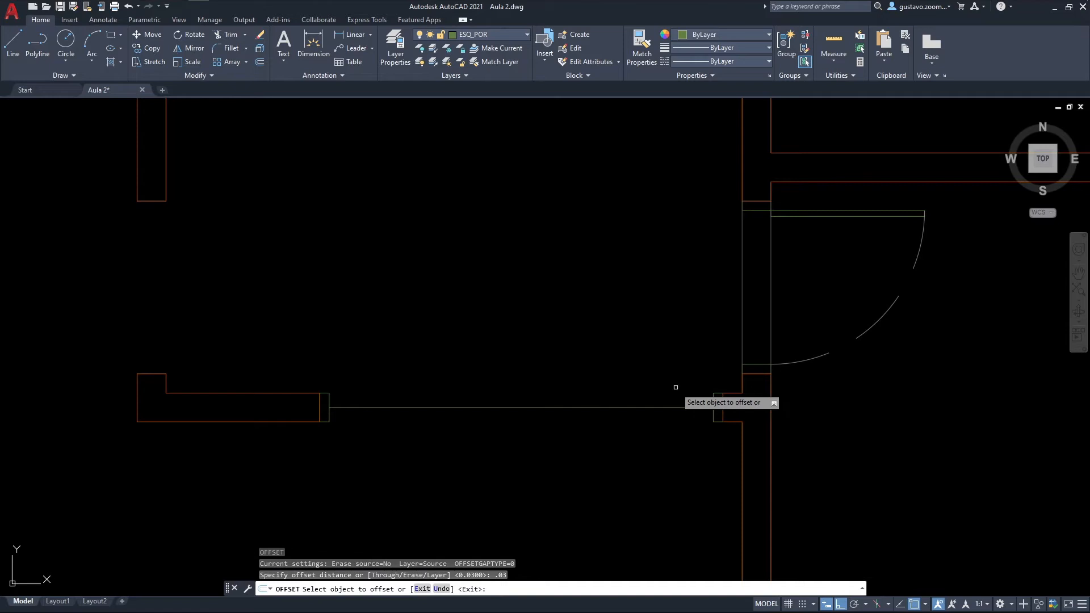
click(660, 408)
click(658, 375)
click(606, 408)
click(609, 448)
key(Escape)
scroll(559, 452, up, 2)
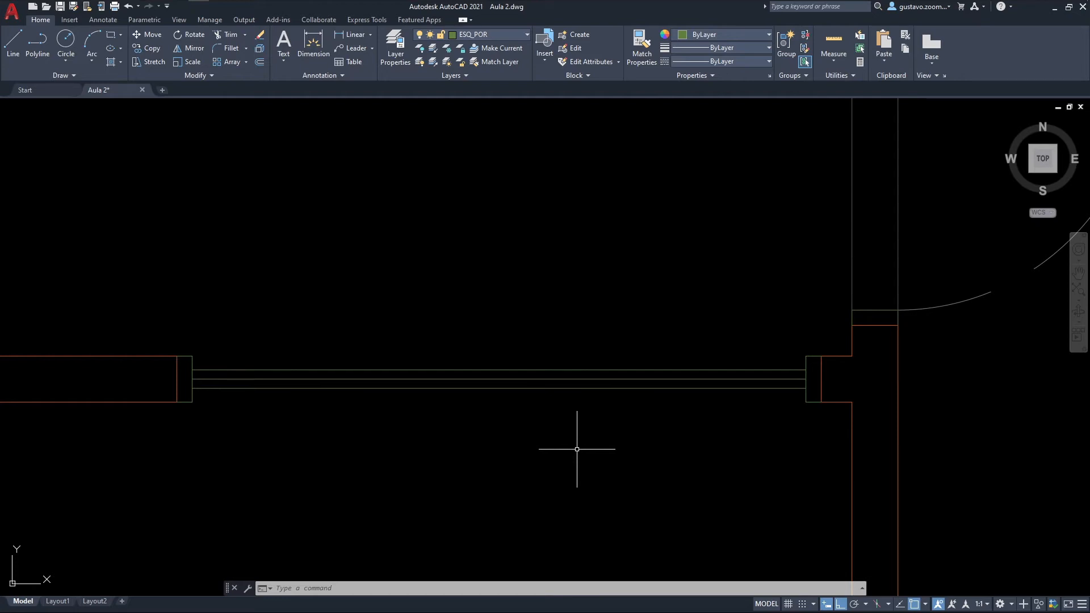
Step: Measure the clear distance between the inner corners of the two door jambs
text(di)
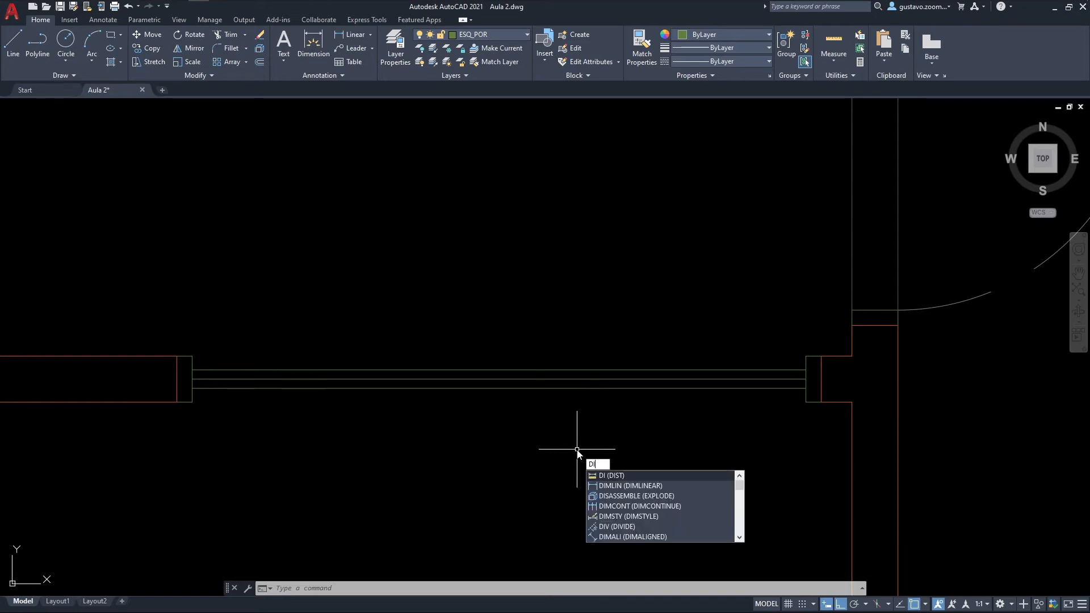
key(Return)
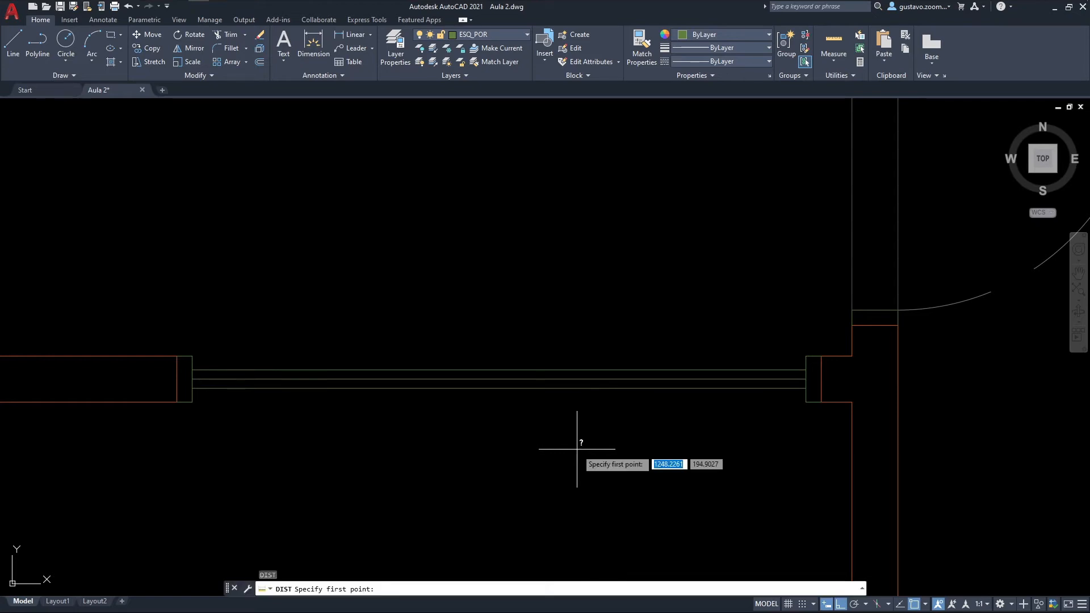
click(192, 356)
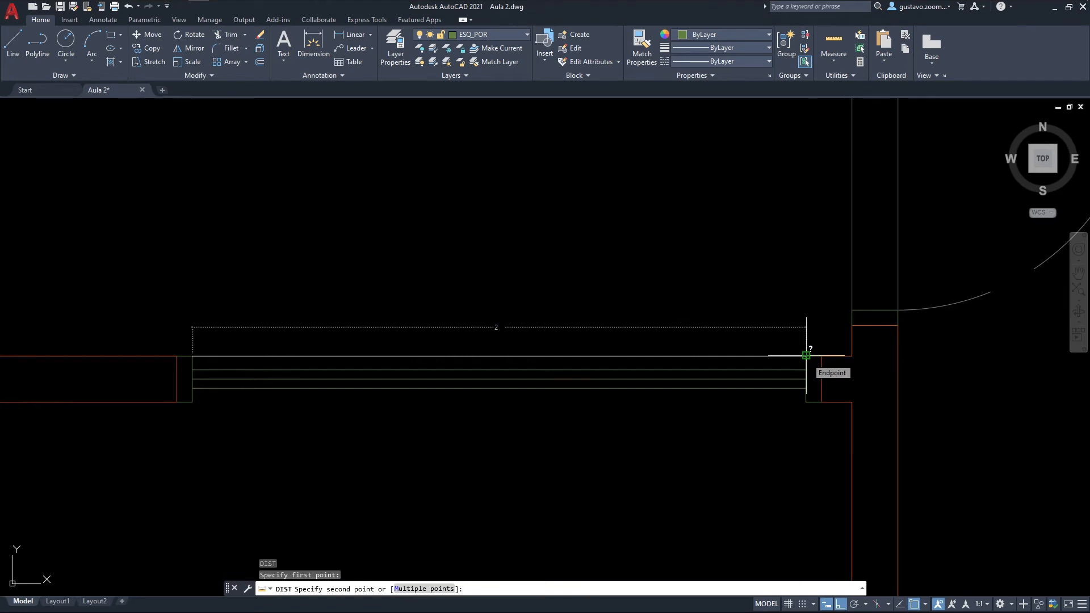
key(Escape)
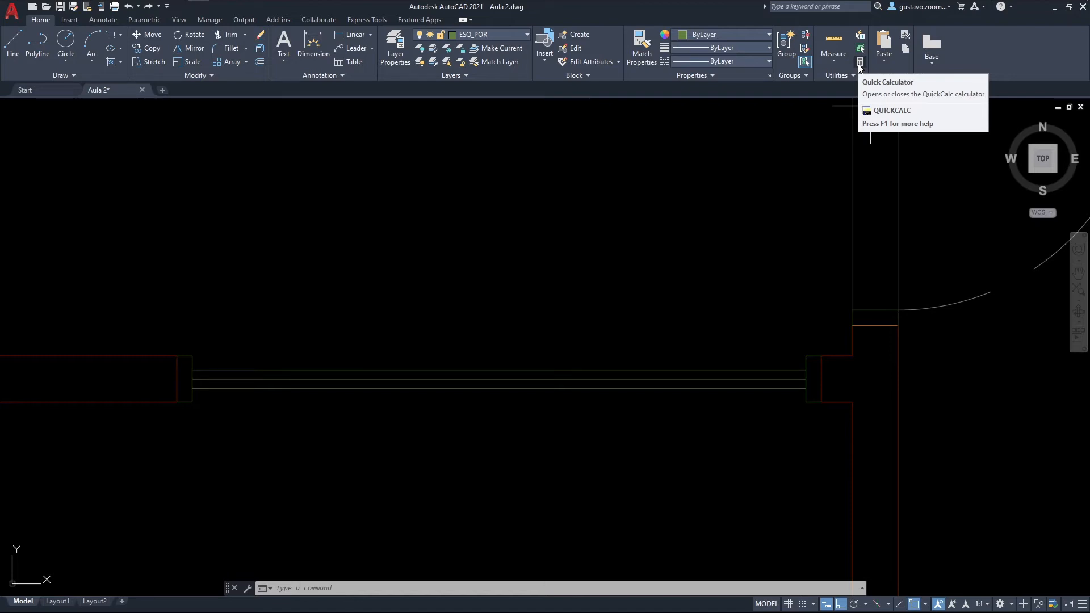
text(calculator)
key(Return)
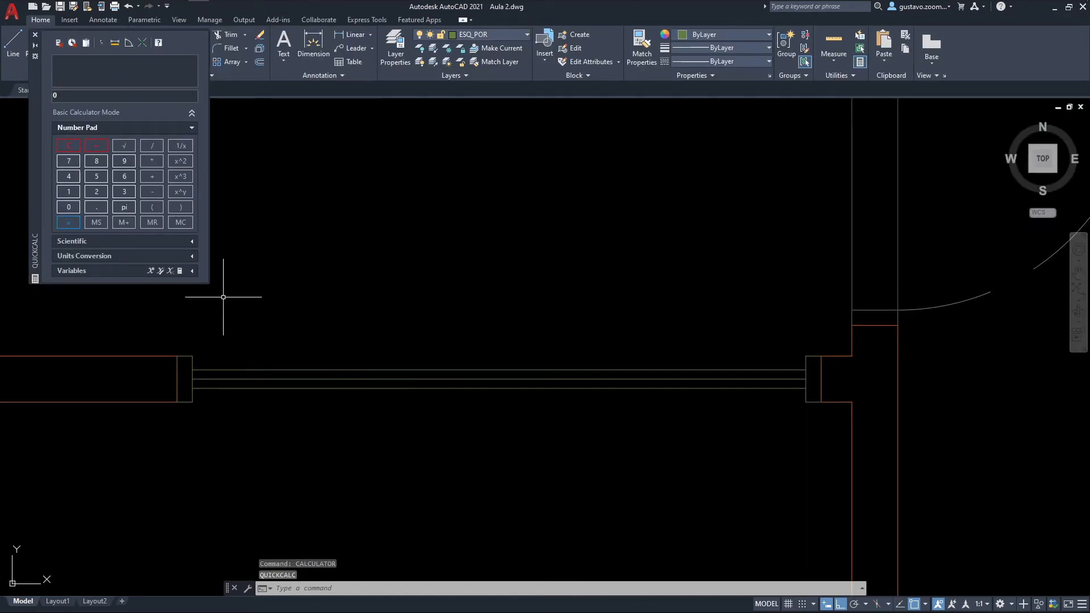
drag(38, 136, 96, 274)
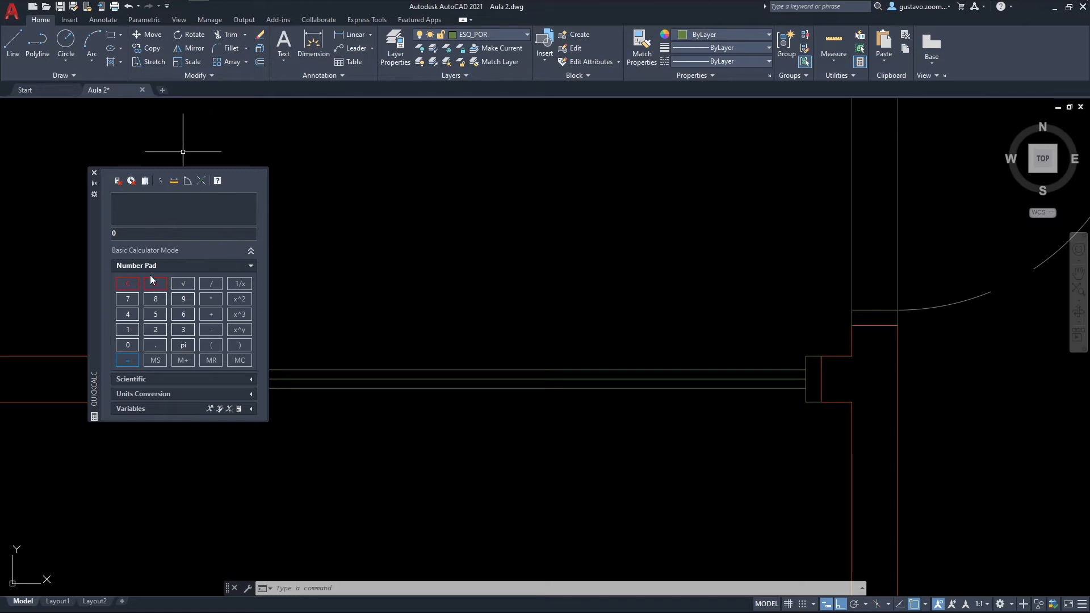
click(94, 173)
middle_drag(326, 307, 302, 304)
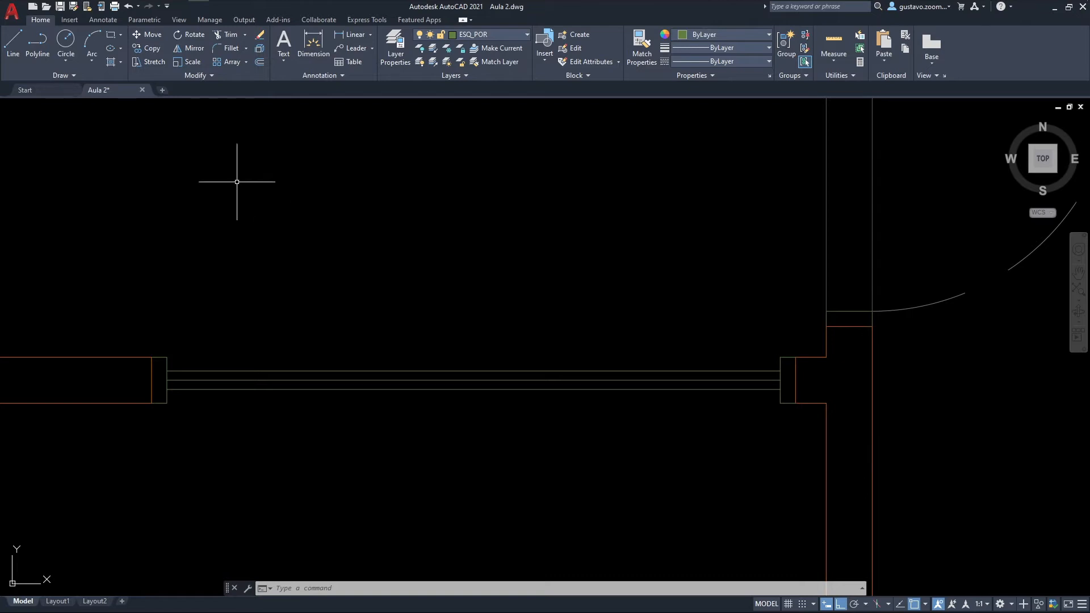
Step: Divide the northernmost of the three sliding door lines into 4 equal segments with the Divide command
click(82, 80)
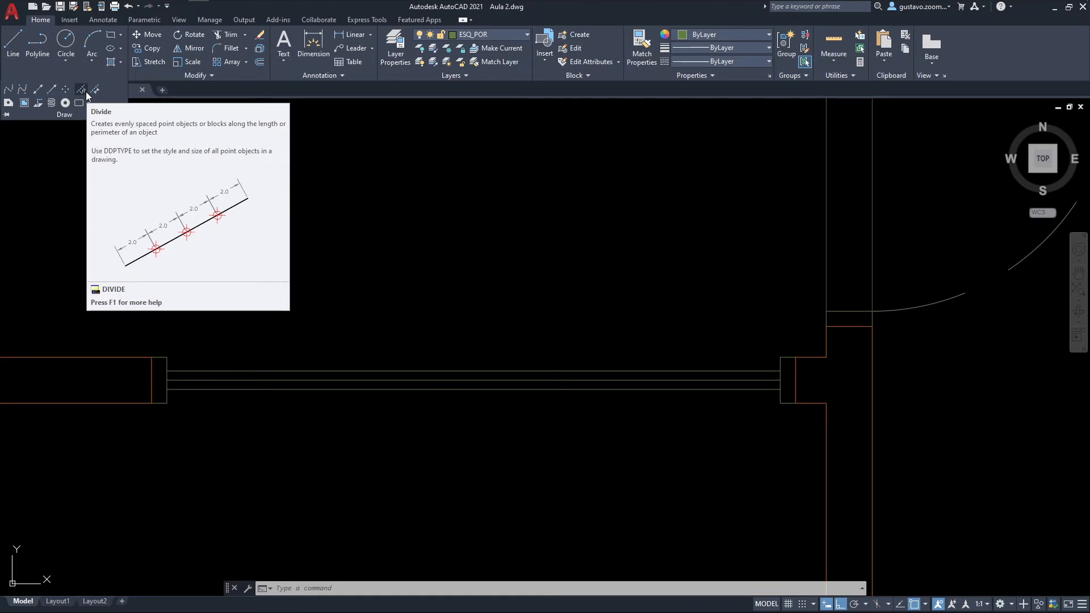
middle_drag(318, 257, 275, 263)
key(Escape)
key(Escape)
middle_drag(362, 275, 398, 261)
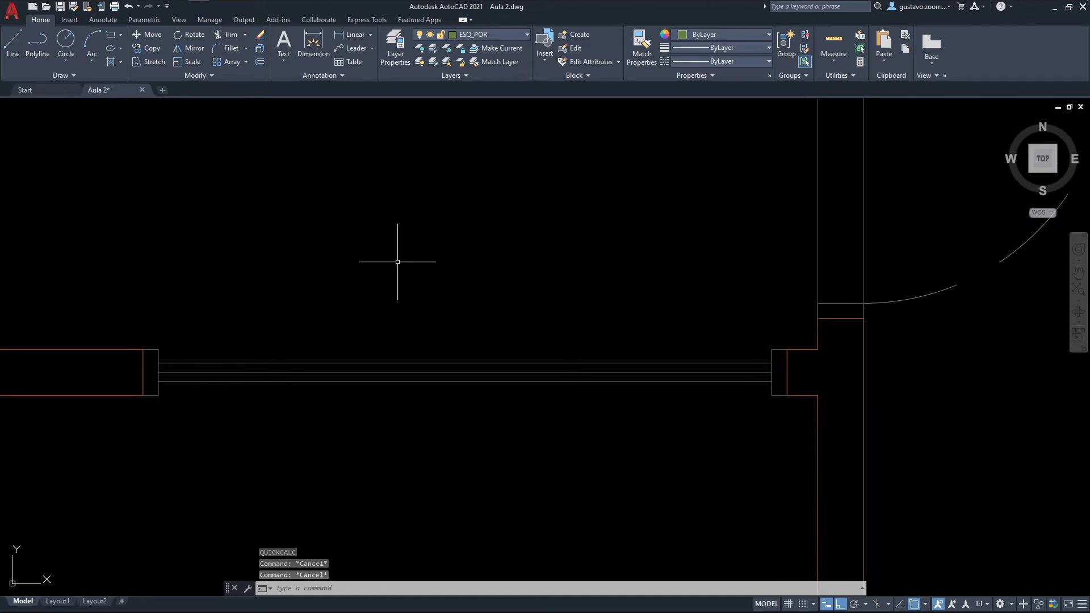
text(DIV)
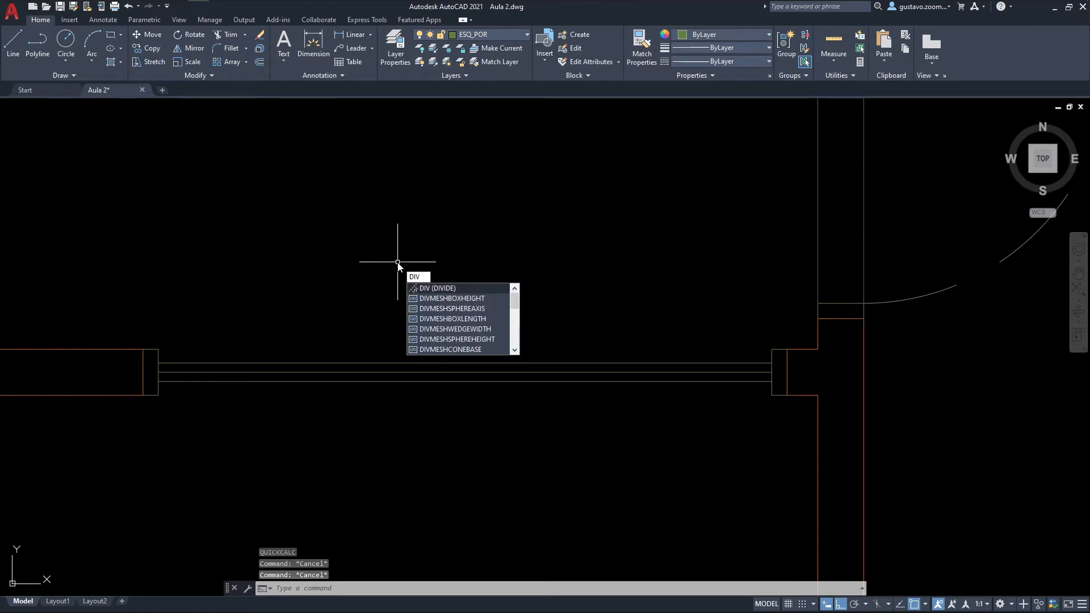
key(Return)
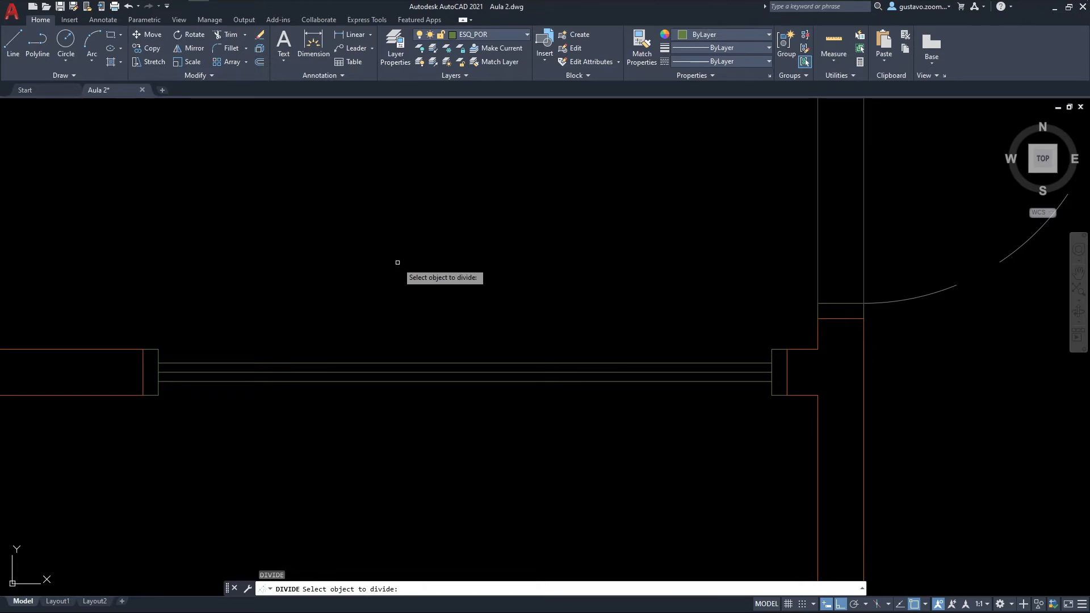
click(424, 363)
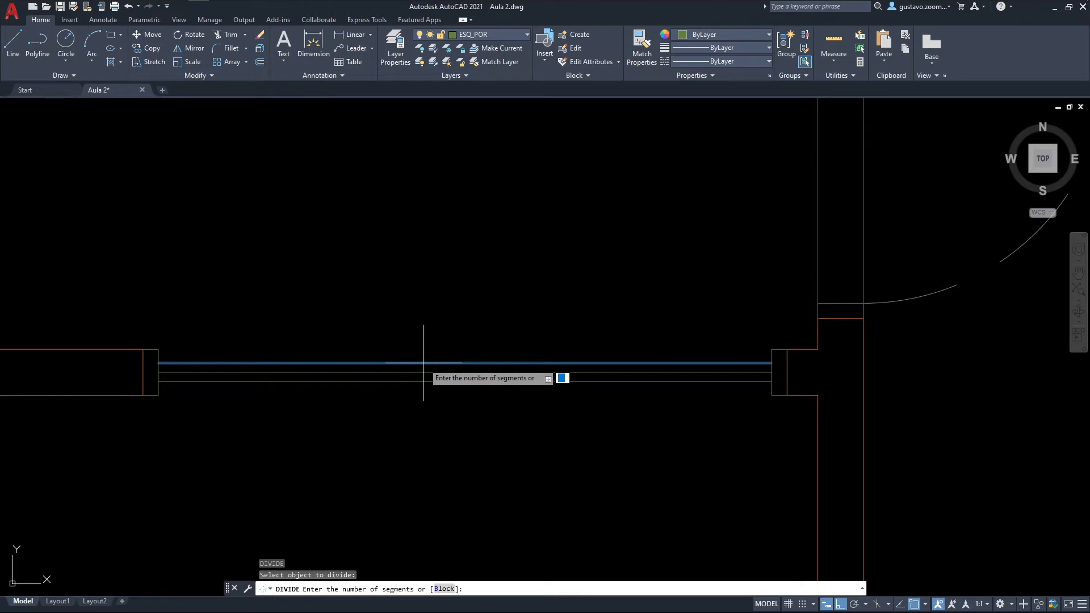
text(4)
key(Return)
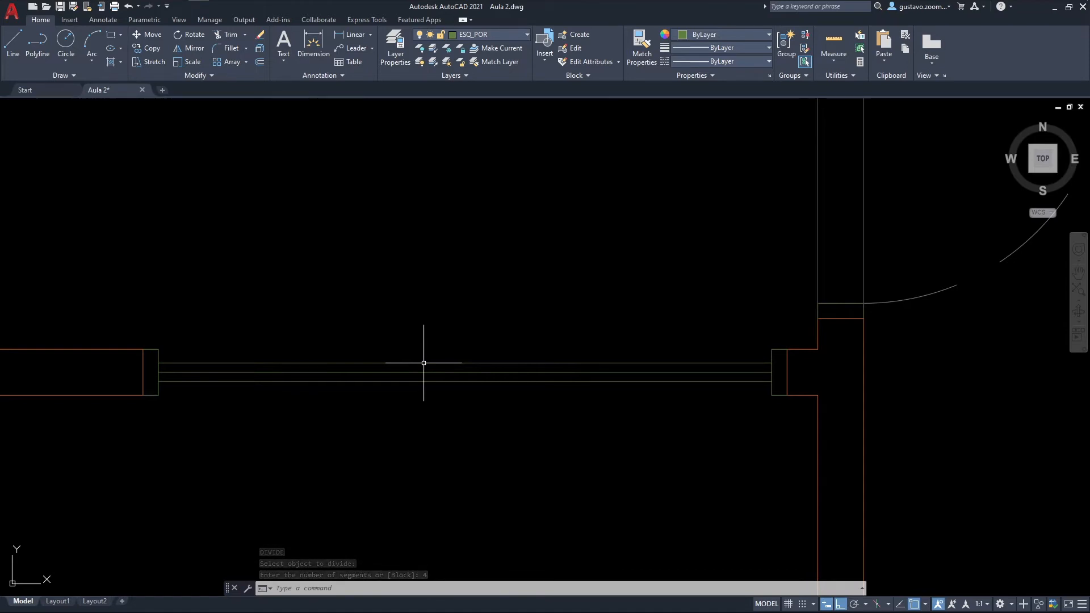
Step: Check the division points on the northern door line by selecting it and testing their snaps with the Line command
middle_drag(352, 352, 319, 363)
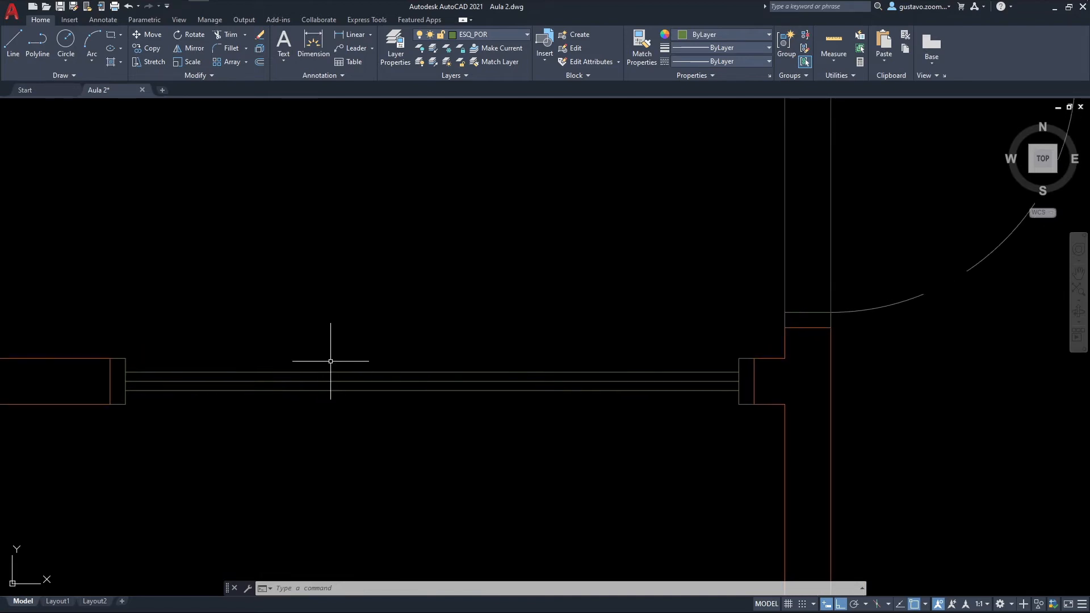
click(323, 372)
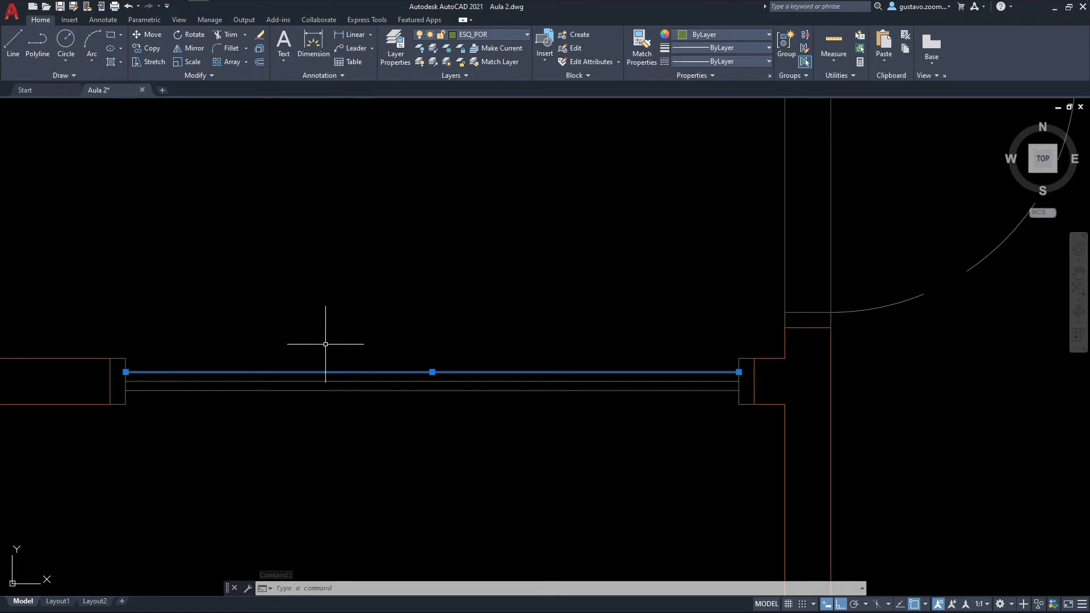
key(Escape)
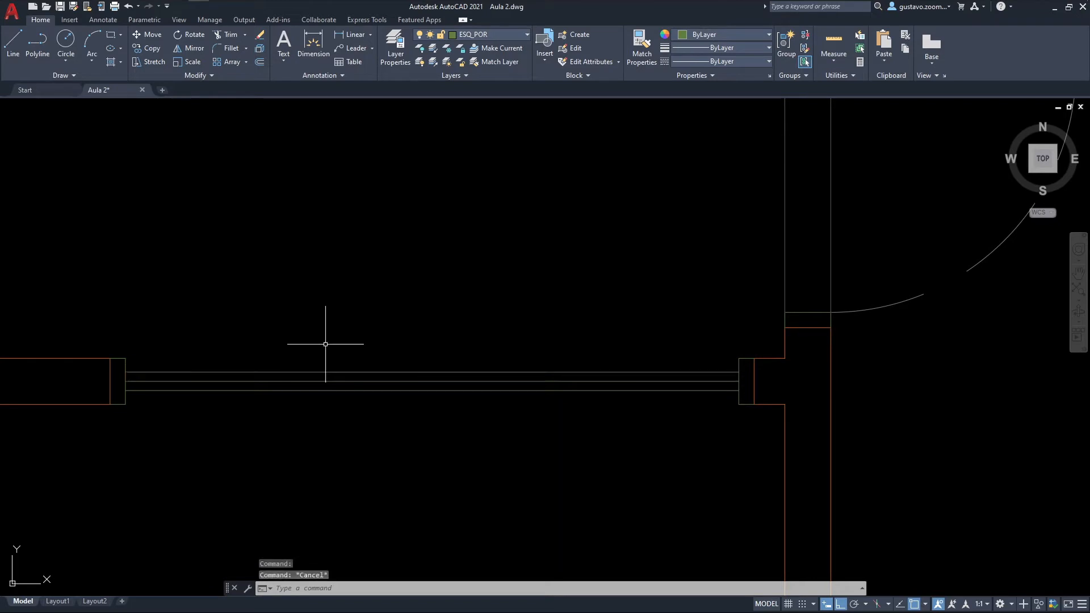
text(l)
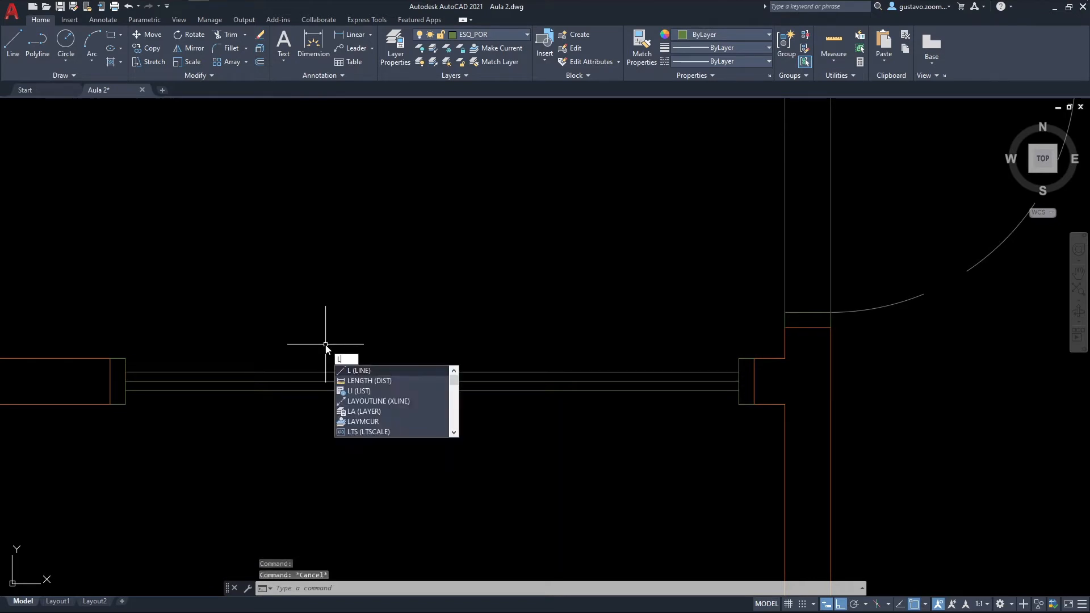
key(Return)
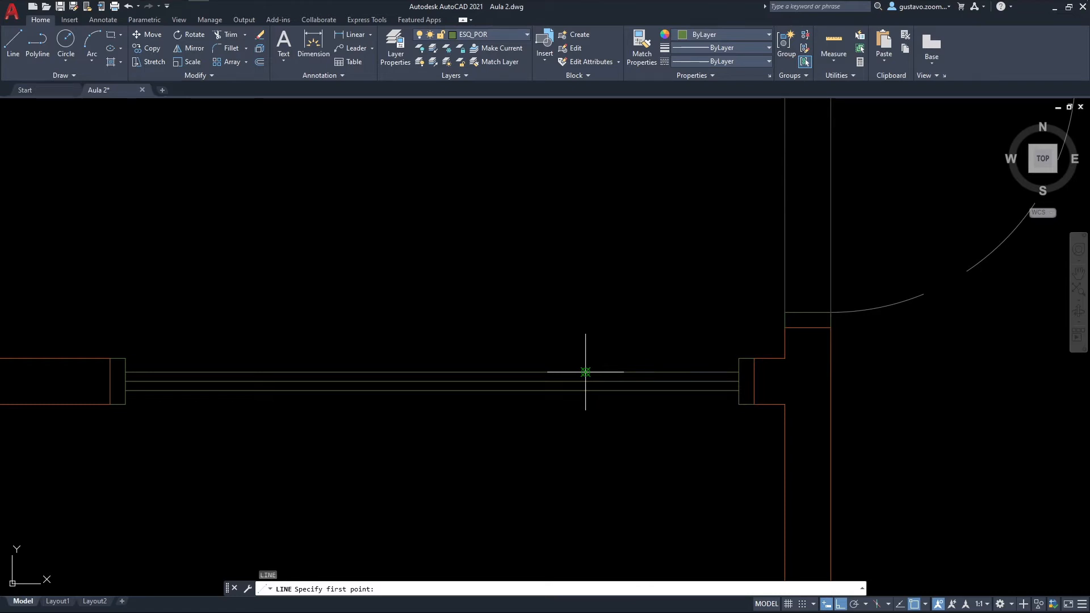
key(Escape)
key(Escape)
key(Escape)
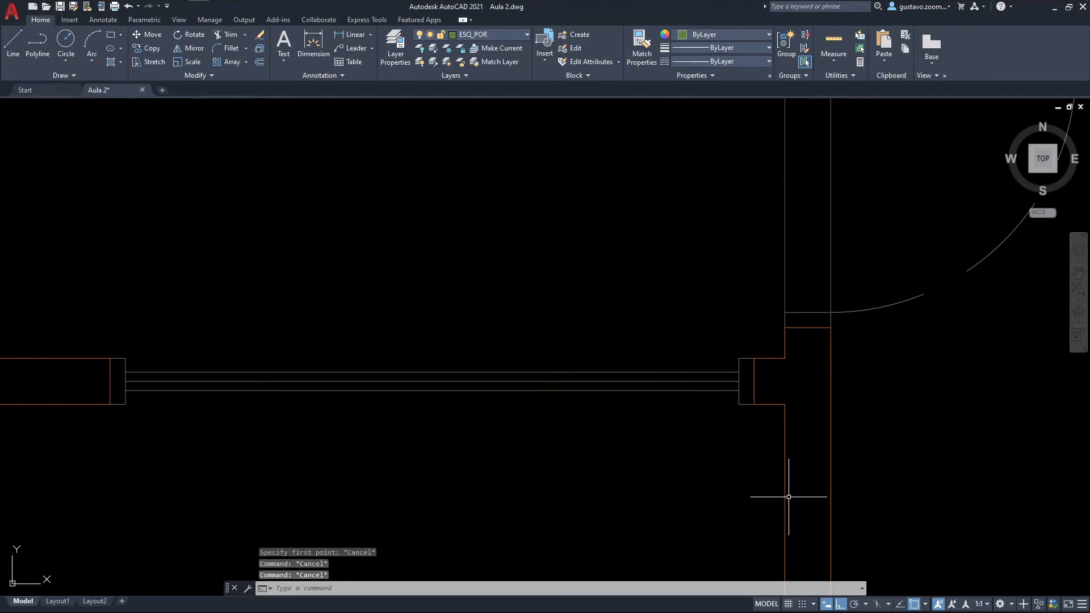
Step: Check the object snap options, in particular that Node snapping is enabled
click(925, 604)
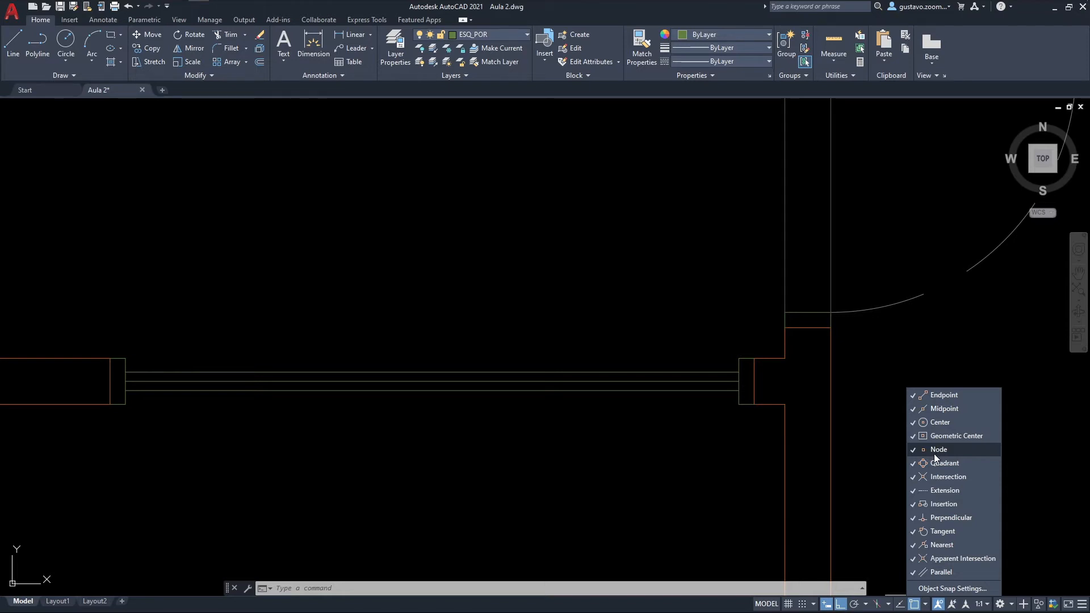
key(Escape)
key(Escape)
key(Escape)
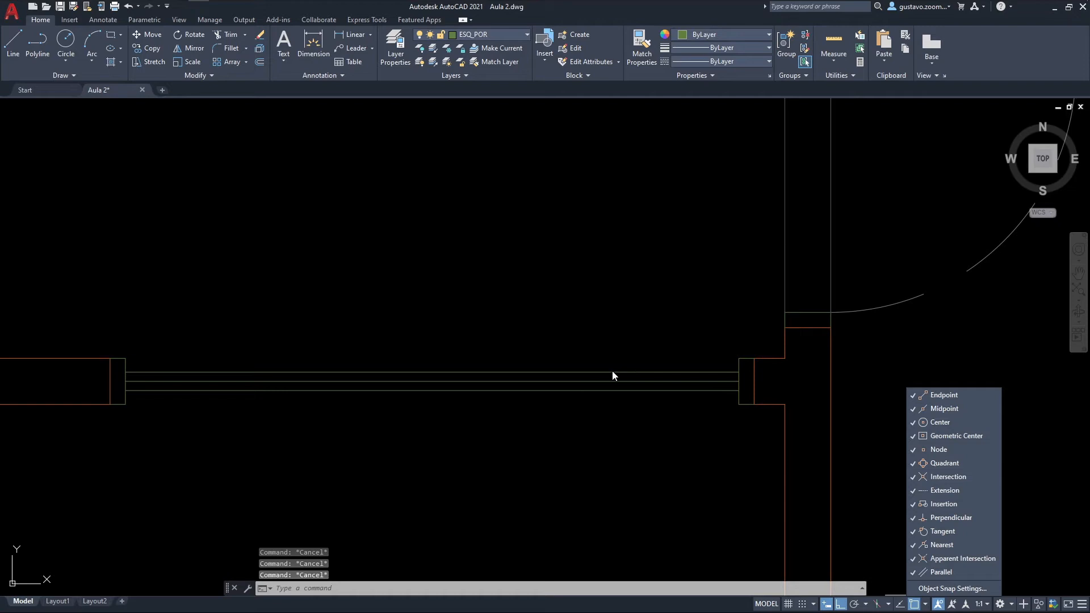
Step: Erase the northern door line and select each of the three division points left along it to inspect them
middle_drag(577, 340, 623, 349)
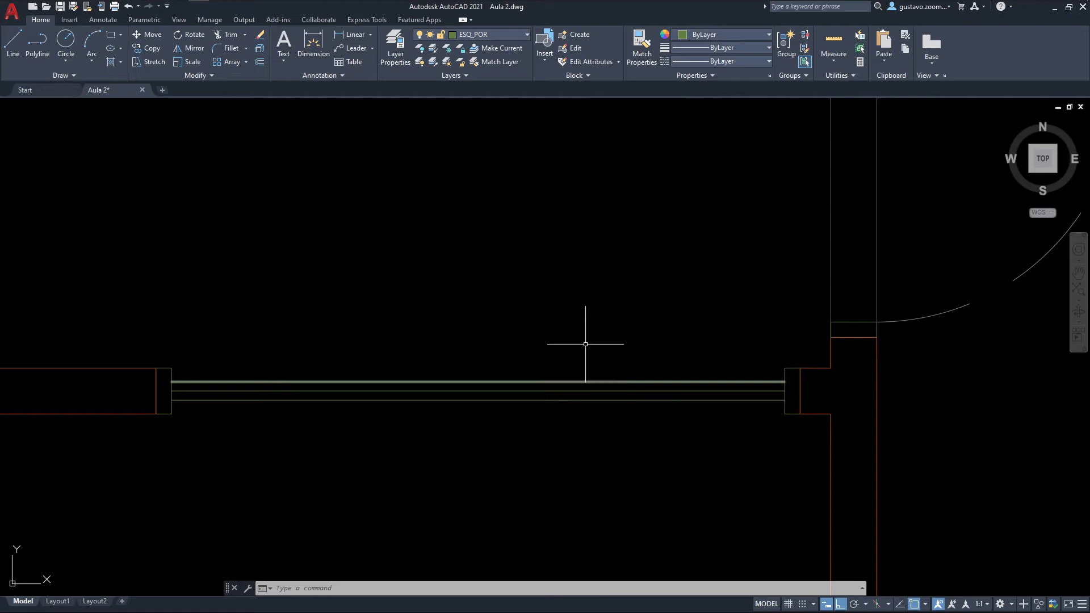
click(588, 380)
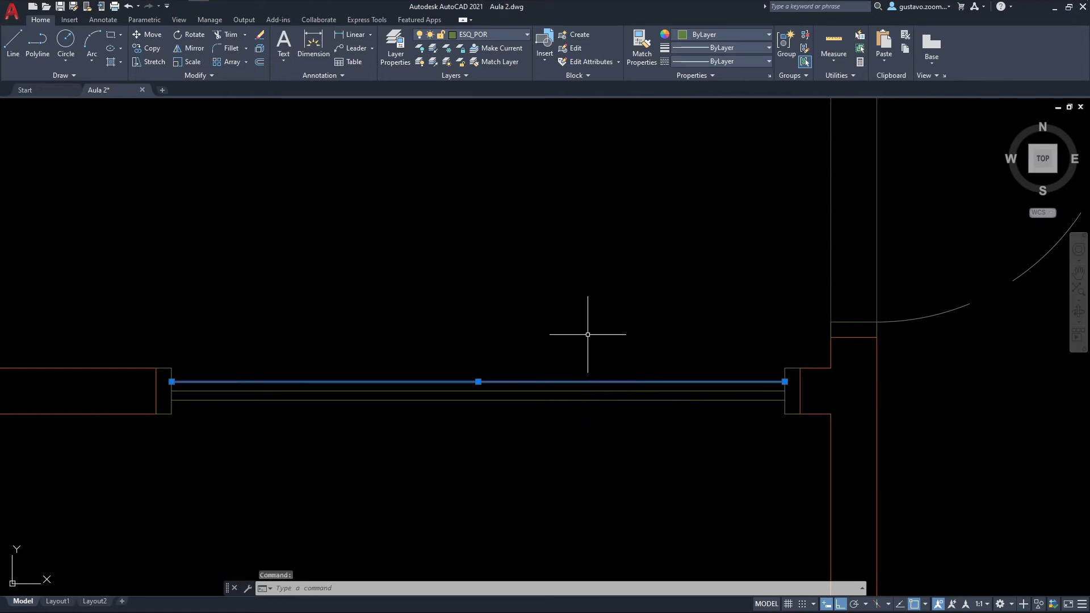
key(Delete)
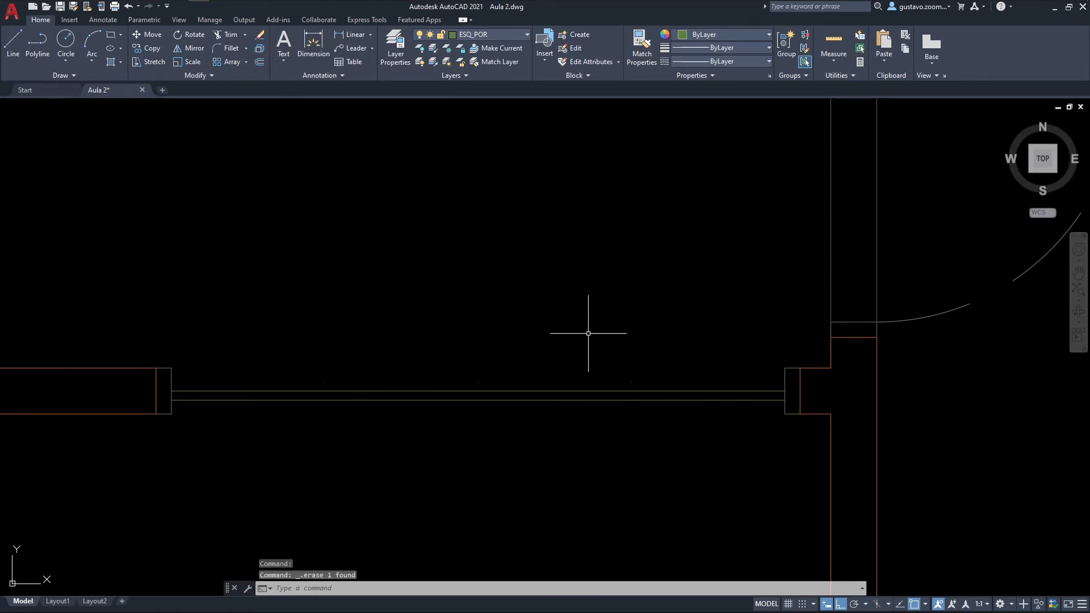
scroll(548, 365, up, 2)
middle_drag(547, 365, 638, 346)
click(267, 370)
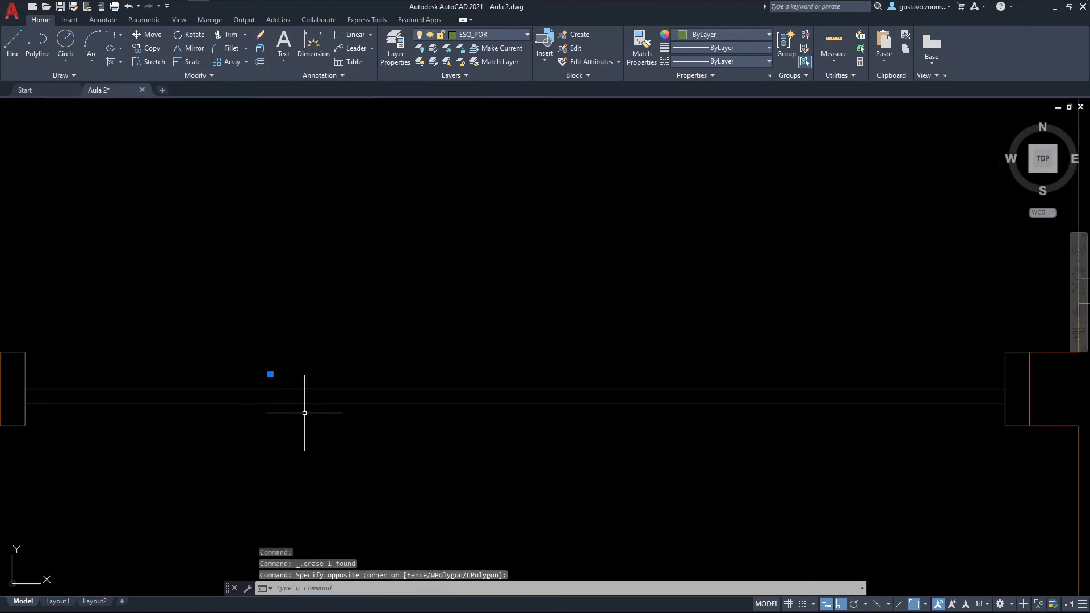
click(499, 336)
click(556, 392)
click(719, 350)
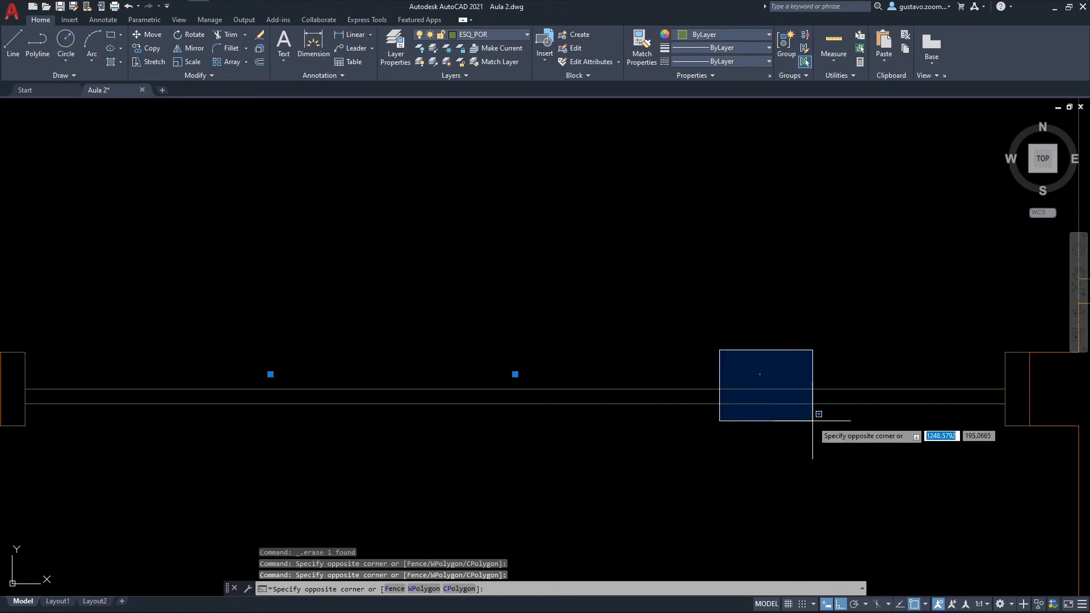
click(813, 420)
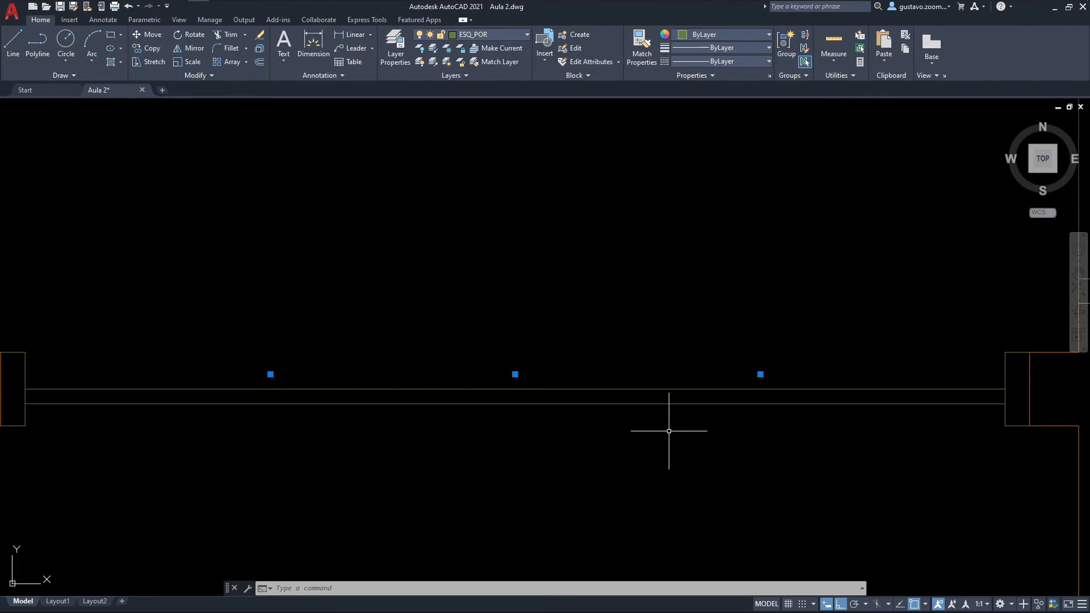
key(Escape)
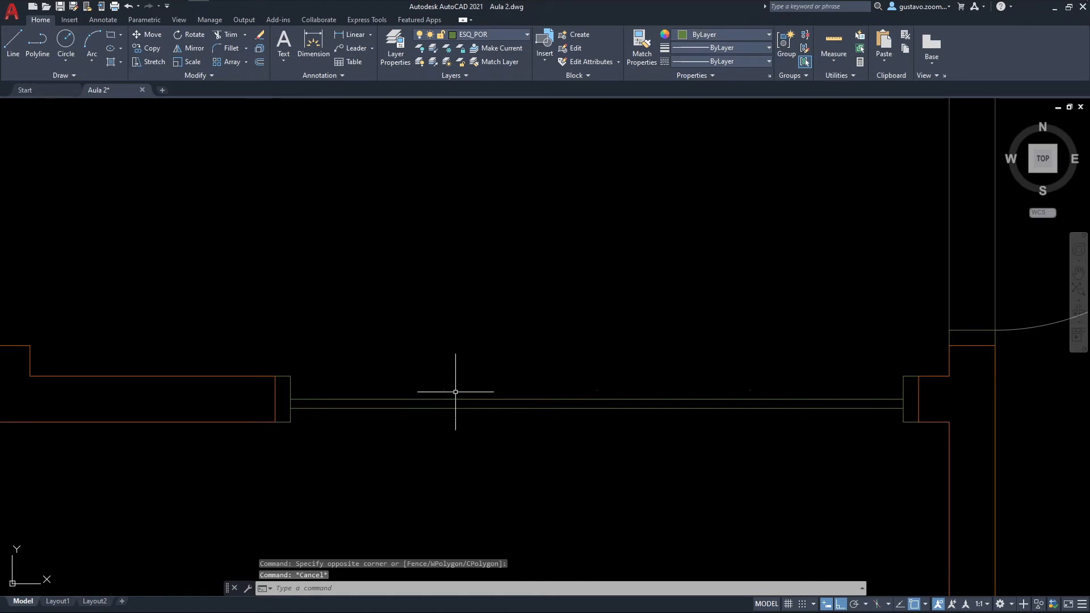
Step: Undo the erasure of the northern door line
key(ctrl+z)
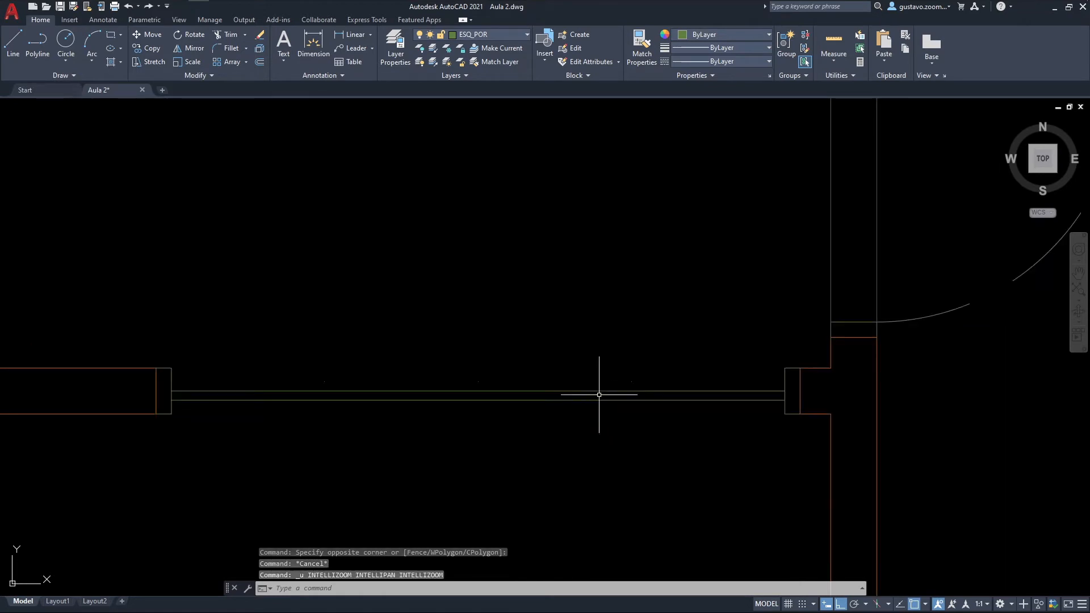
key(ctrl+z)
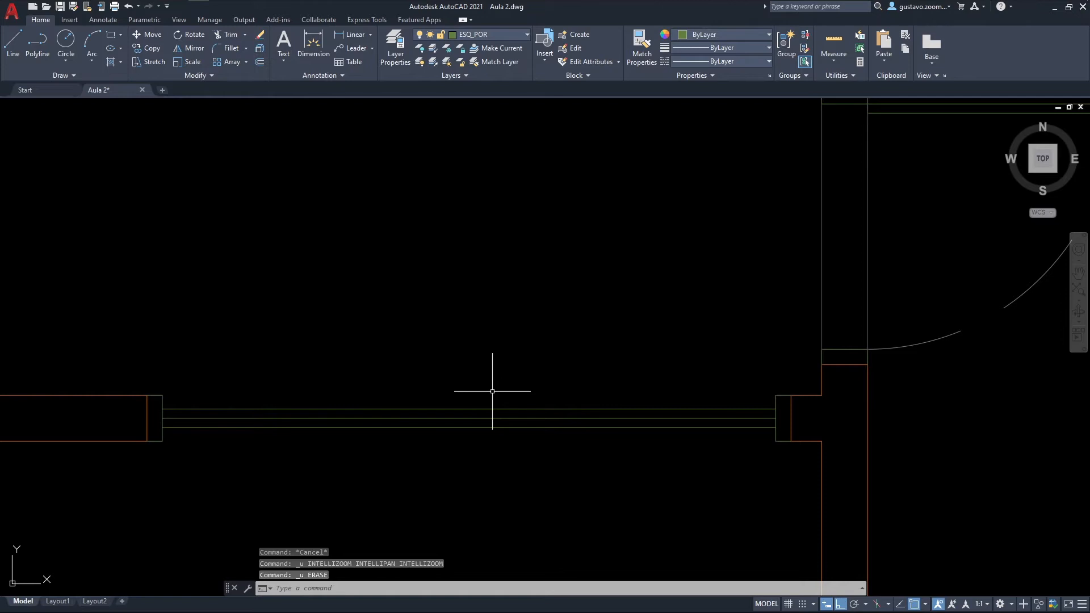
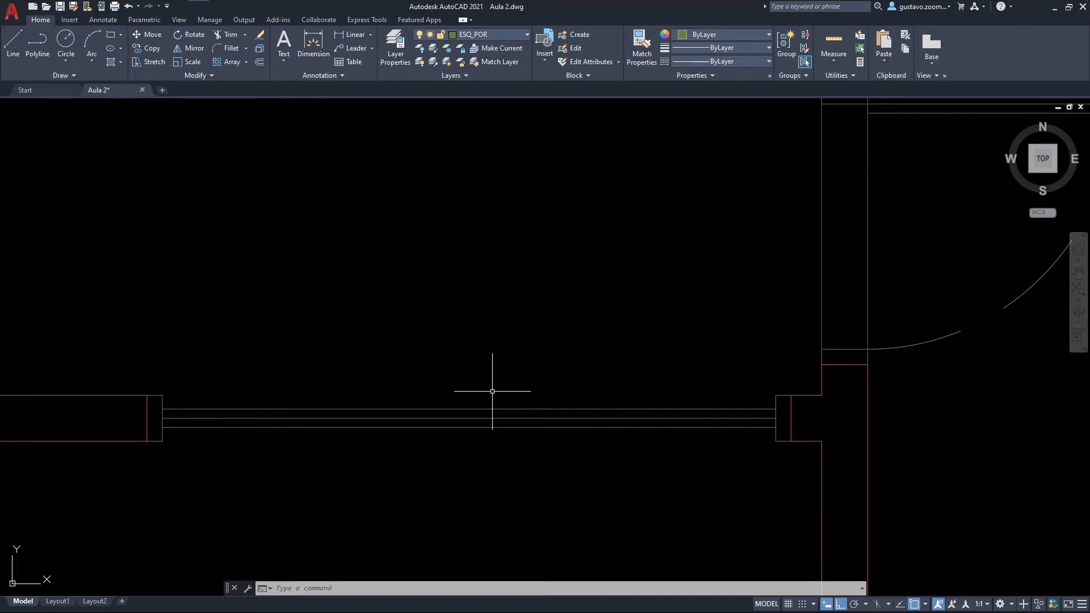
Step: Set the point style to the X marker, keeping its size relative to the screen
text(PT)
key(Return)
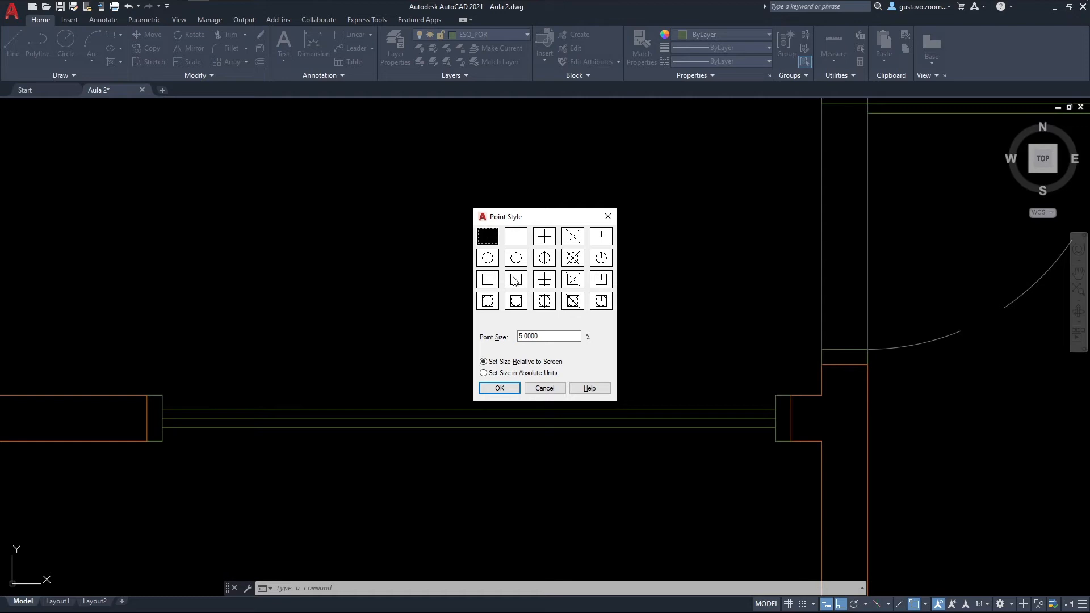
click(571, 241)
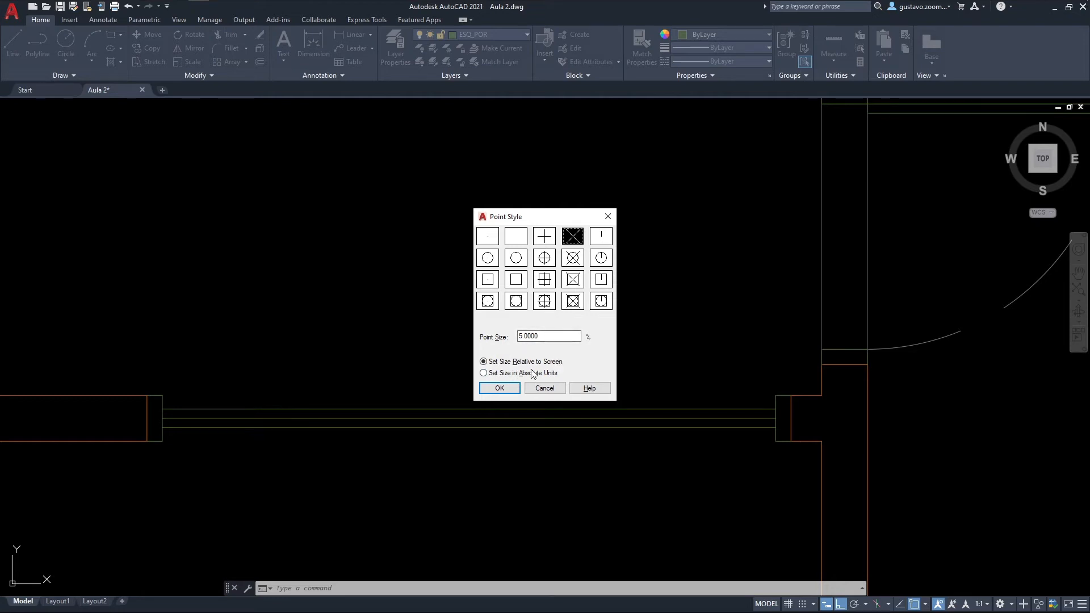
click(500, 388)
mouse_move(524, 384)
middle_down()
mouse_move(311, 389)
mouse_move(514, 372)
middle_up()
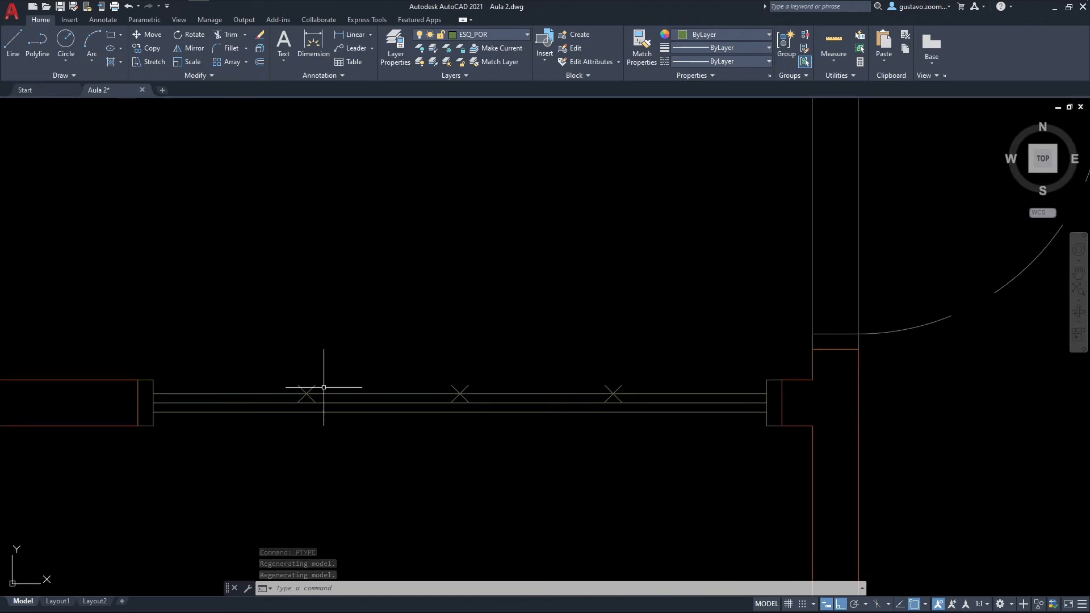
scroll(304, 361, down, 2)
scroll(305, 361, down, 1)
scroll(299, 365, up, 5)
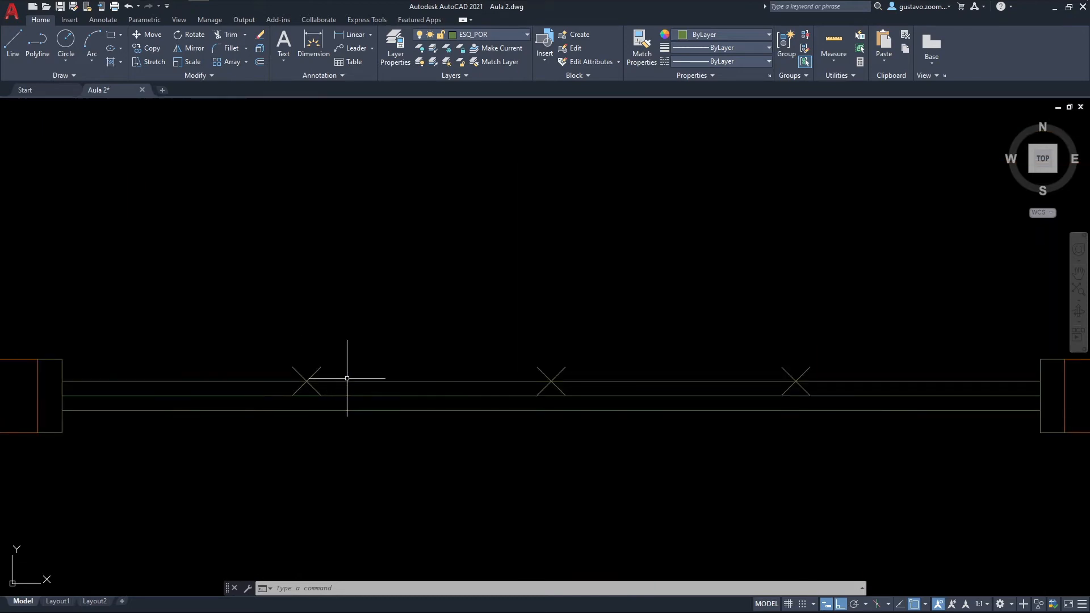
Step: Draw a line from the western division point to the southern door line, then erase it
text(l)
key(Return)
click(307, 381)
click(307, 410)
key(Escape)
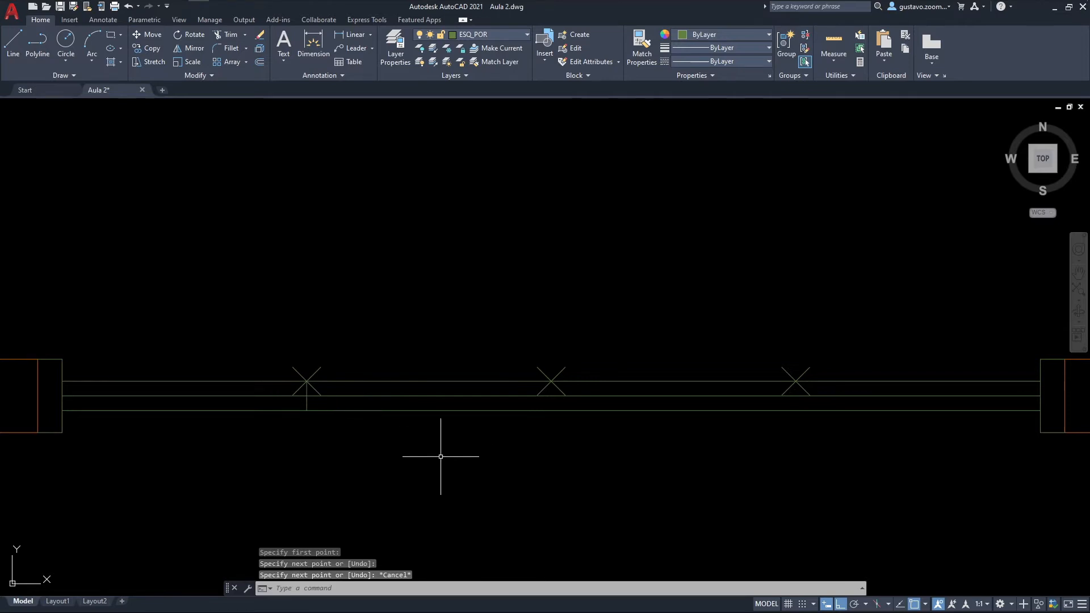
click(306, 401)
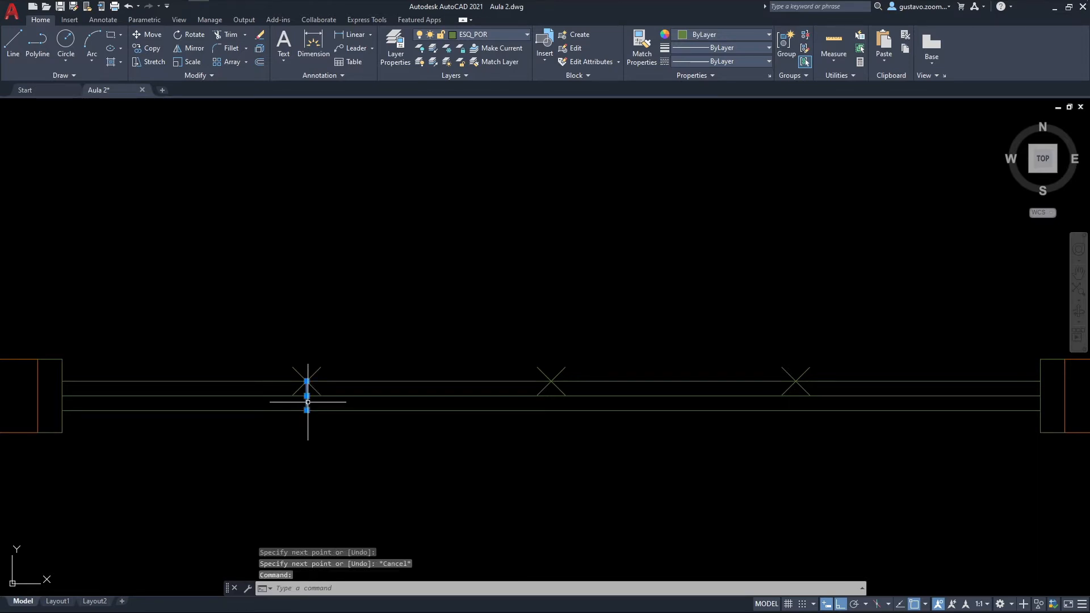
key(Delete)
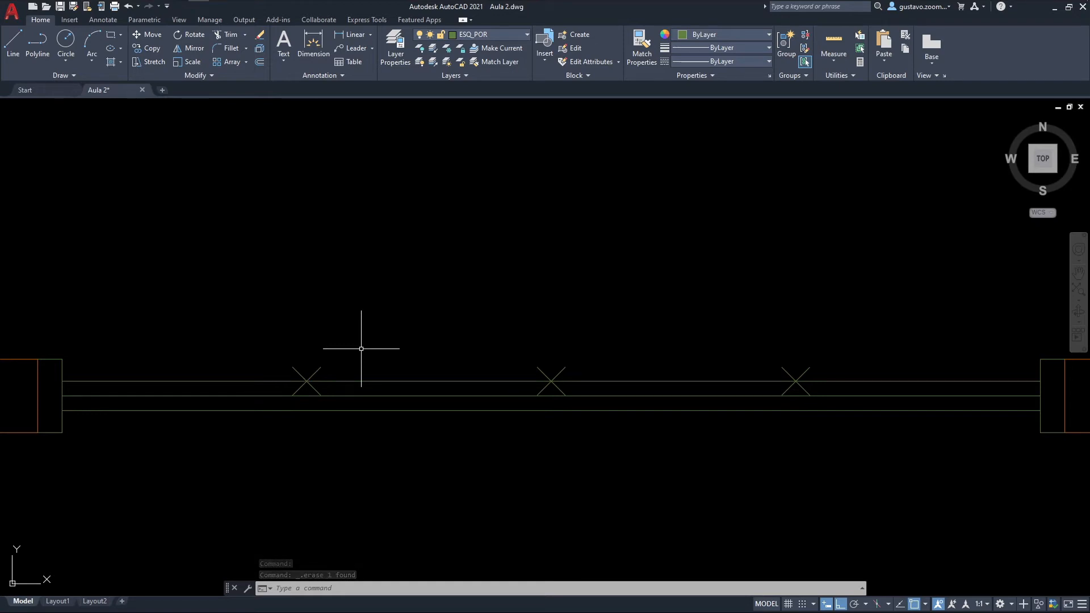
Step: Check the point style options, in particular the point size relative to the screen
mouse_move(496, 344)
middle_down()
mouse_move(430, 350)
mouse_move(483, 354)
middle_up()
text(ptype)
key(Return)
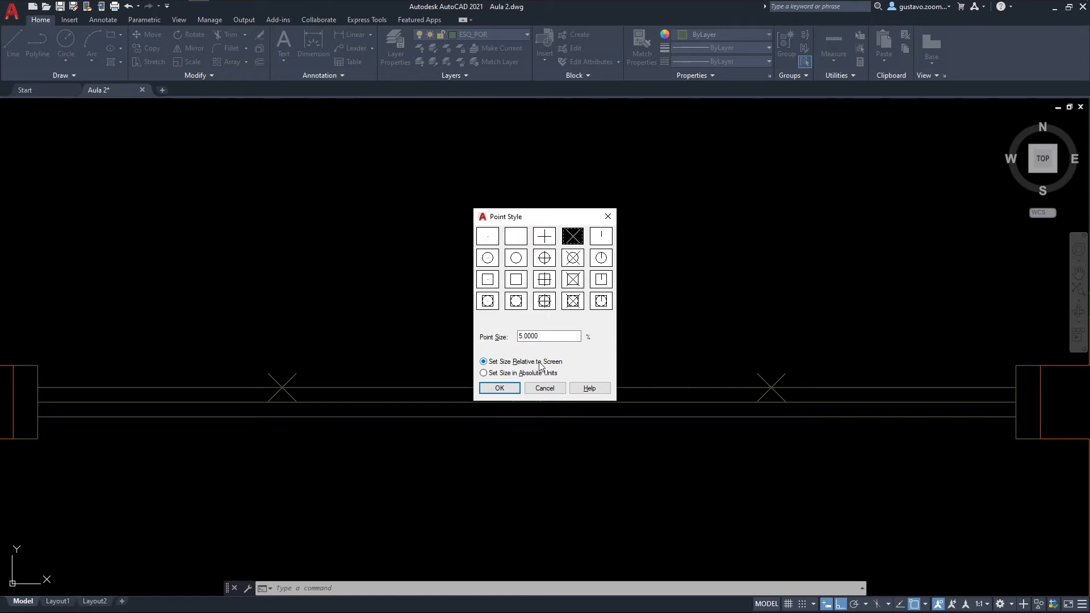
click(500, 388)
Step: Regenerate the drawing at a wider and a closer zoom to examine how the division point markers scale
scroll(512, 323, down, 2)
scroll(488, 359, down, 2)
scroll(499, 362, down, 3)
scroll(530, 360, down, 1)
scroll(530, 358, up, 1)
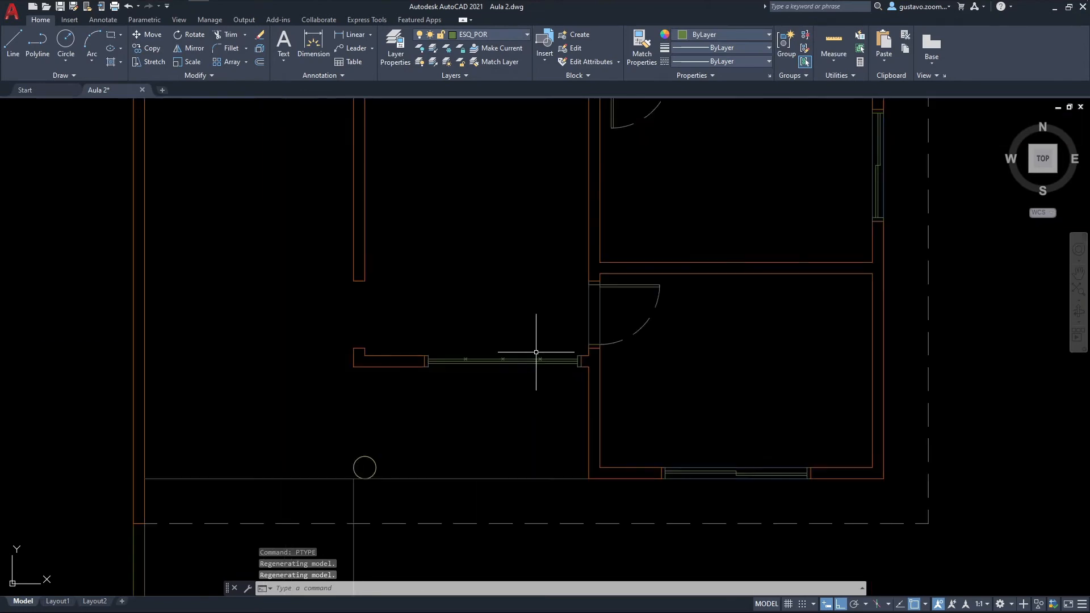
middle_drag(539, 315, 522, 365)
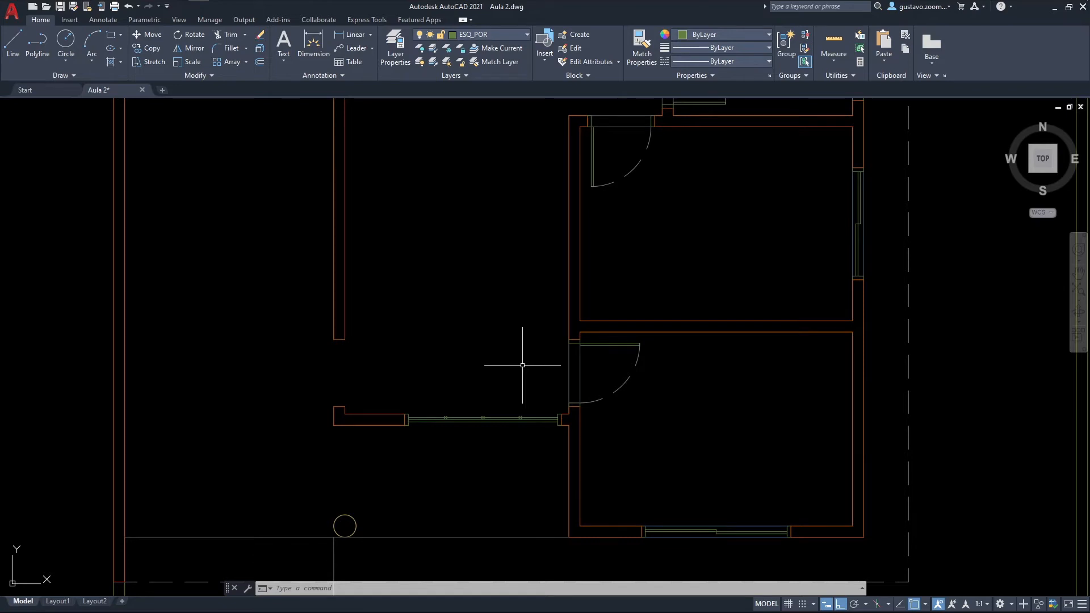
text(RE)
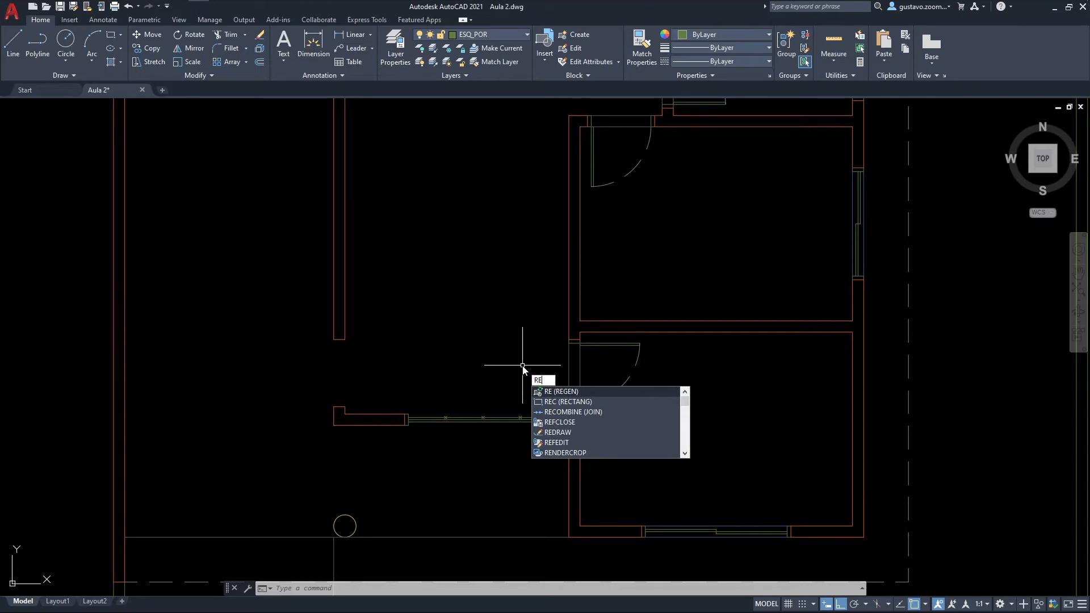
key(Return)
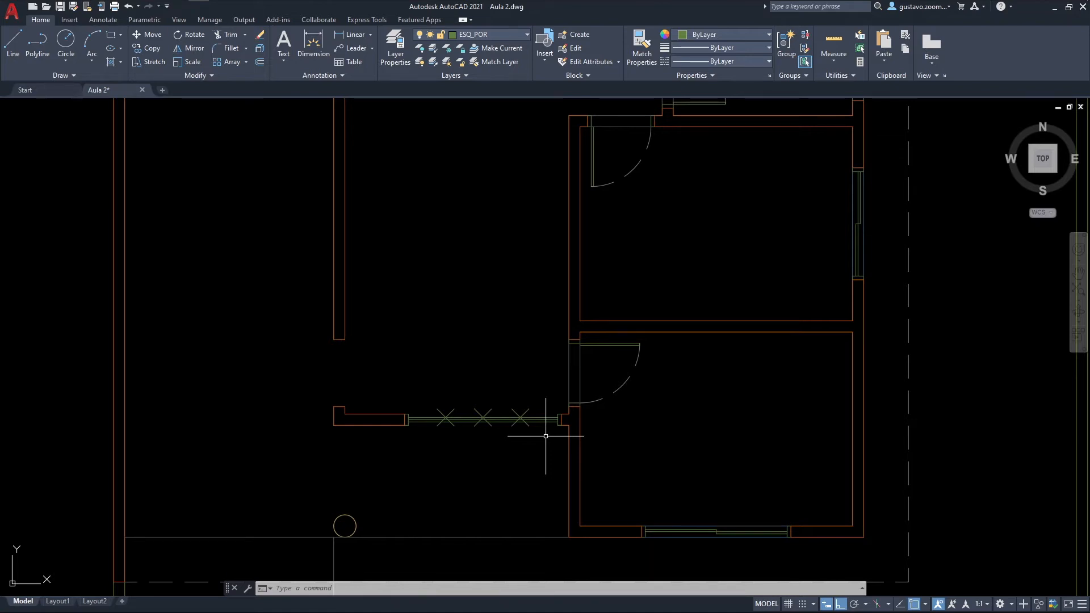
scroll(545, 435, up, 6)
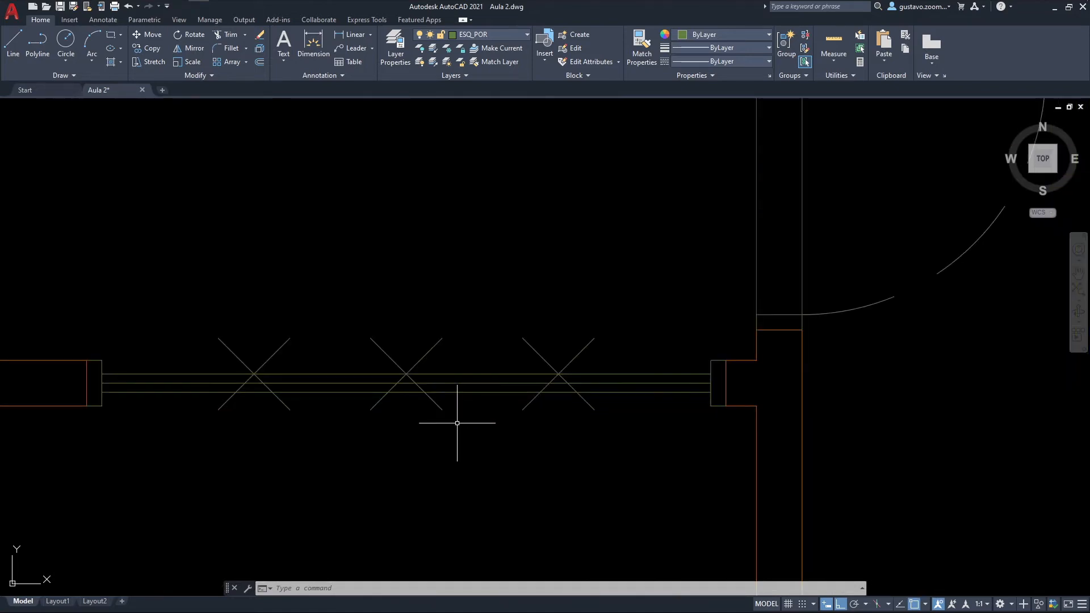
text(RE)
key(Return)
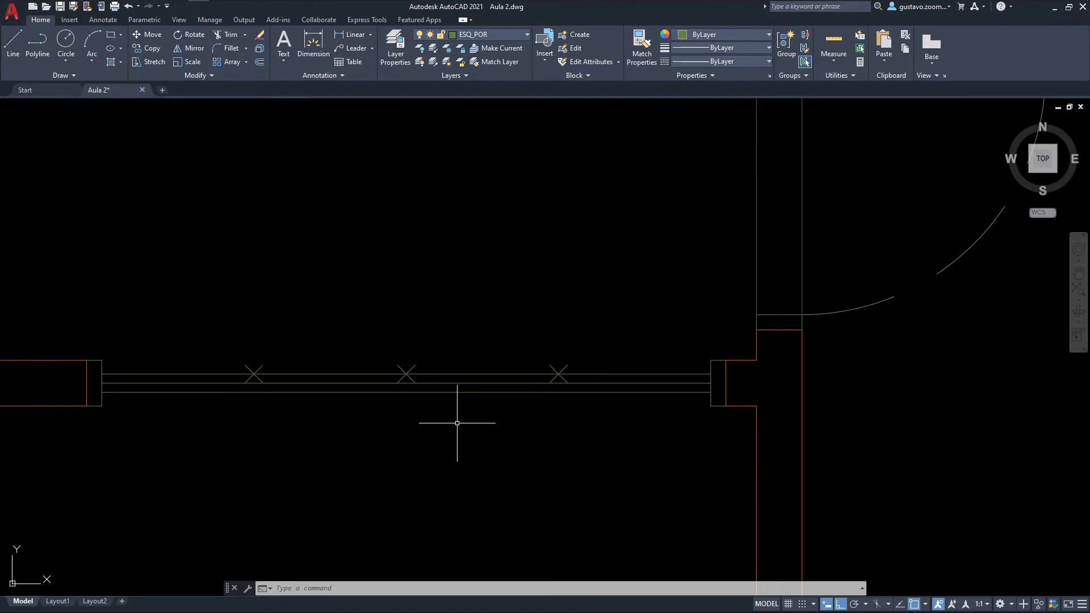
Step: Set the point size to 5 in absolute units
text(PTYPE)
key(Return)
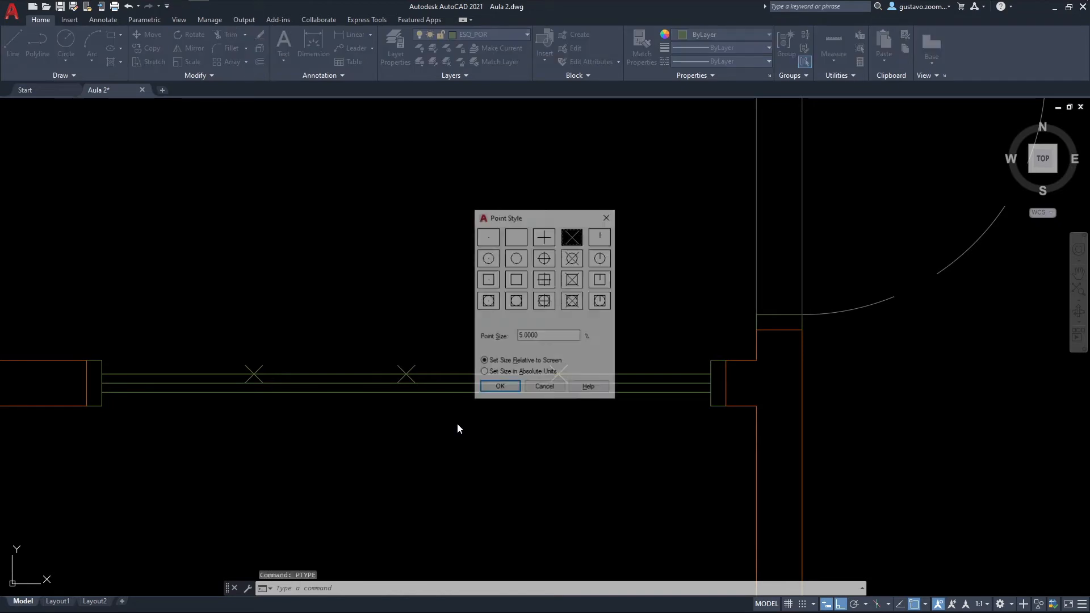
click(483, 373)
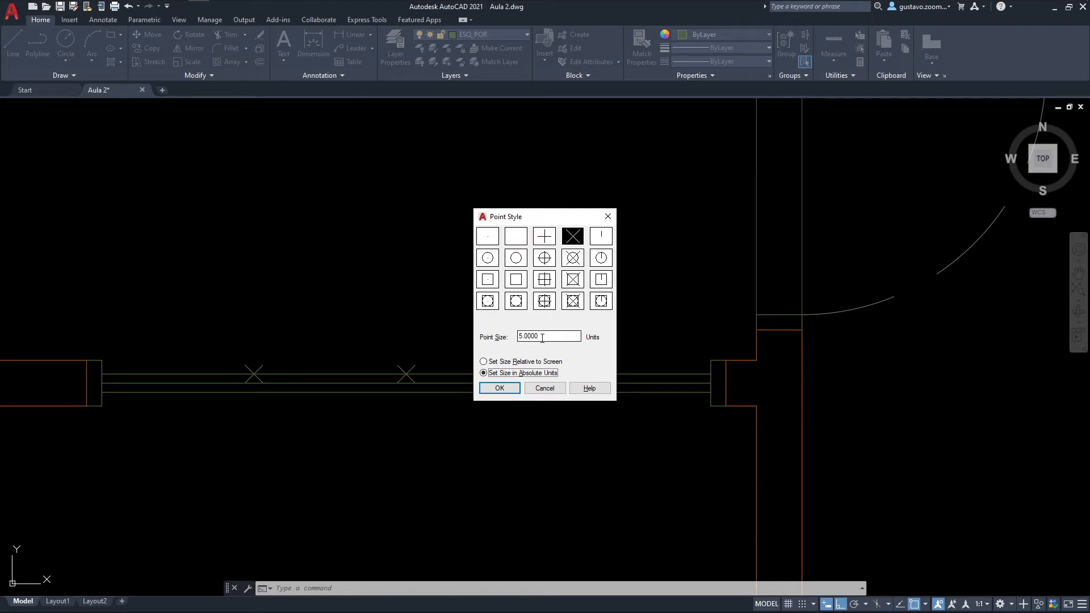
click(512, 387)
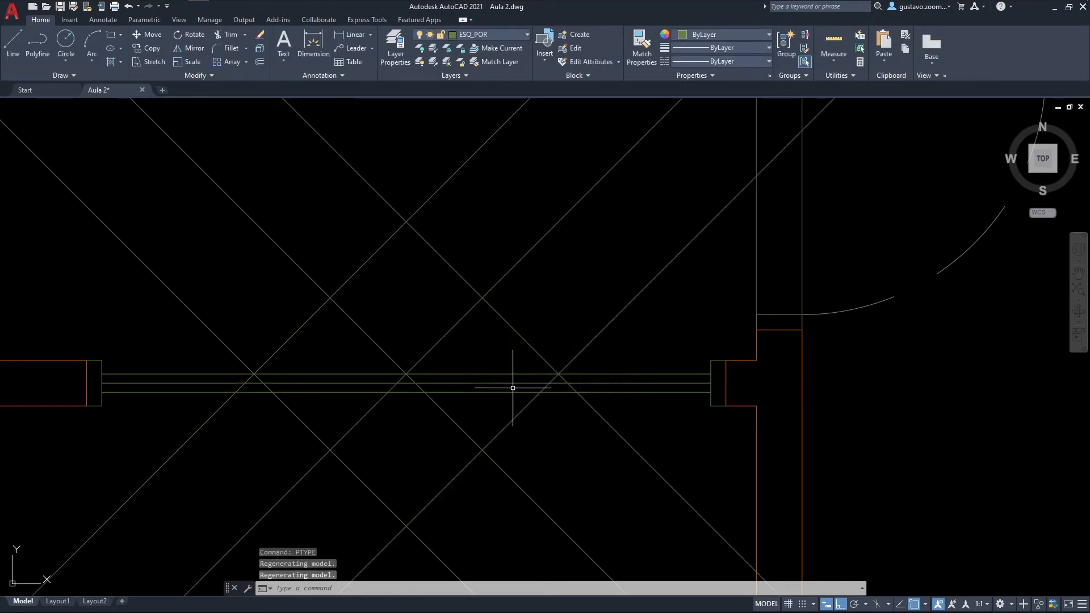
scroll(444, 375, down, 5)
scroll(444, 376, up, 3)
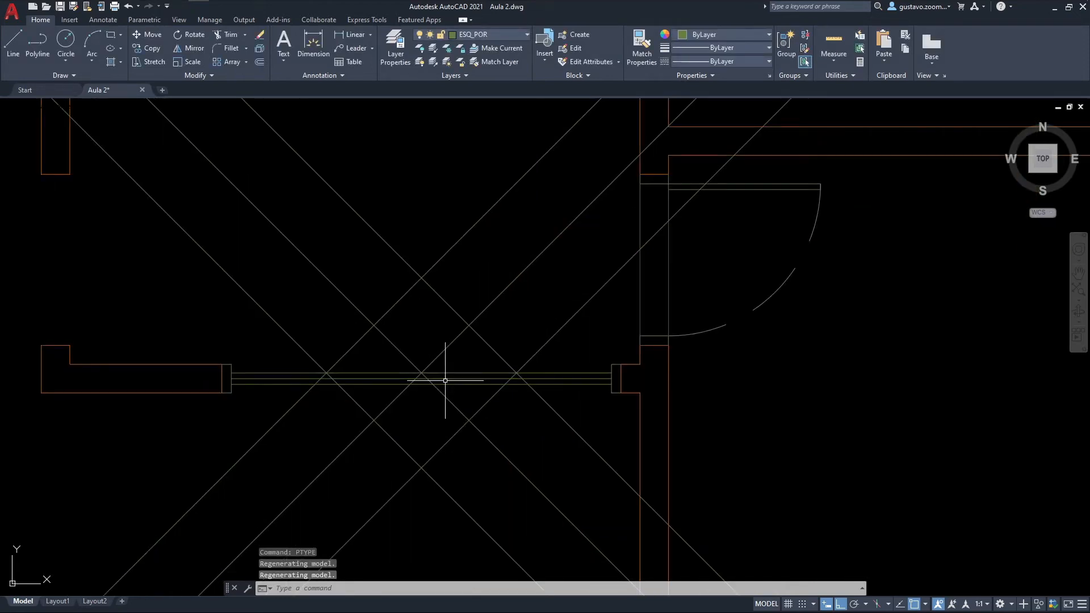
Step: Reduce the absolute point size to 0.15 units
text(ptype)
key(Return)
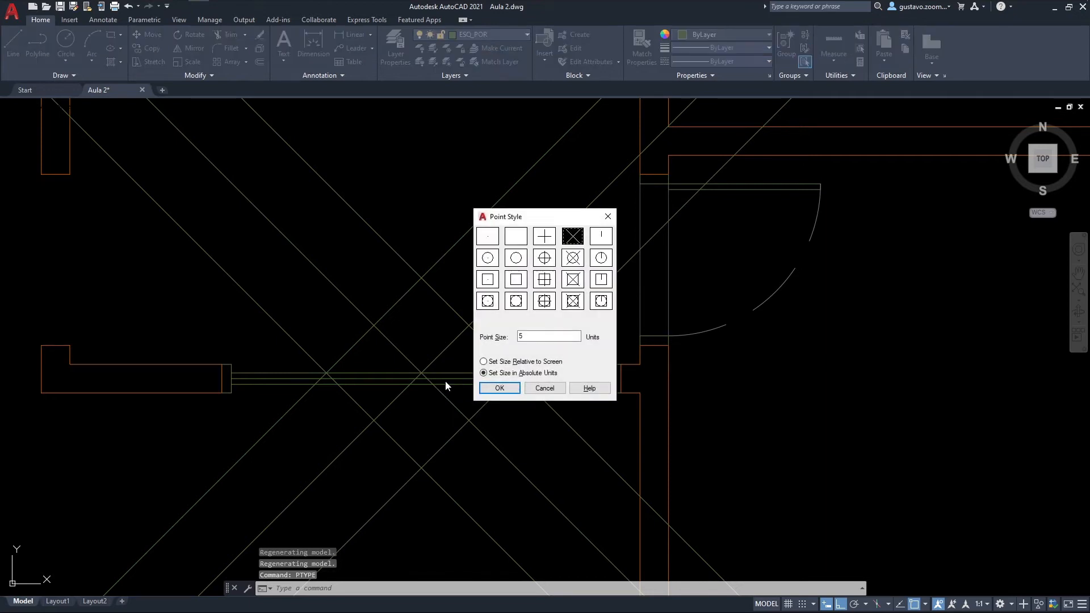
click(520, 336)
text(.1)
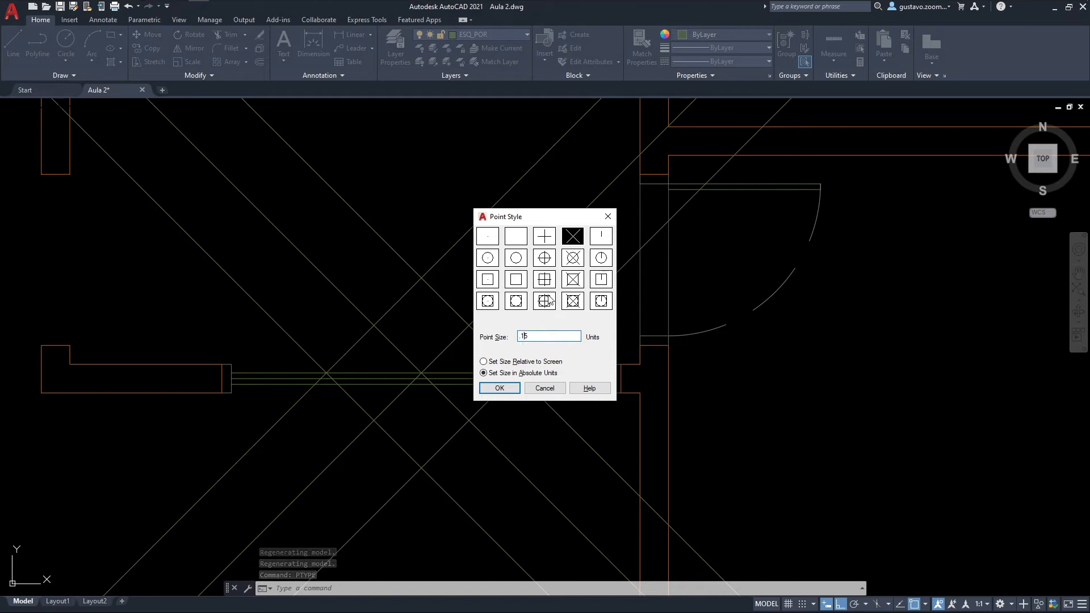
click(499, 388)
scroll(435, 397, up, 2)
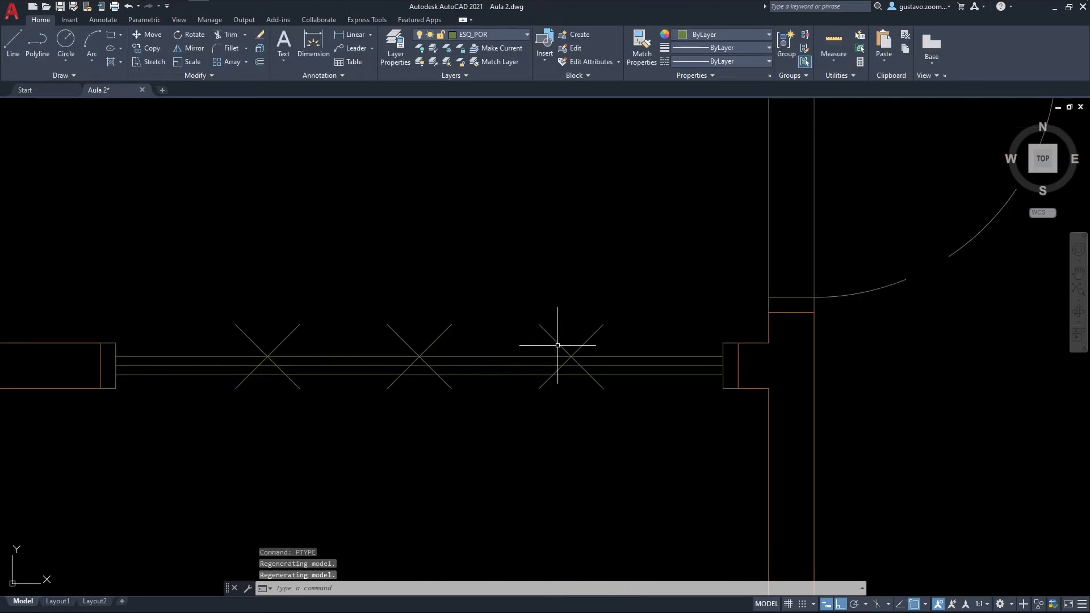
scroll(558, 345, up, 2)
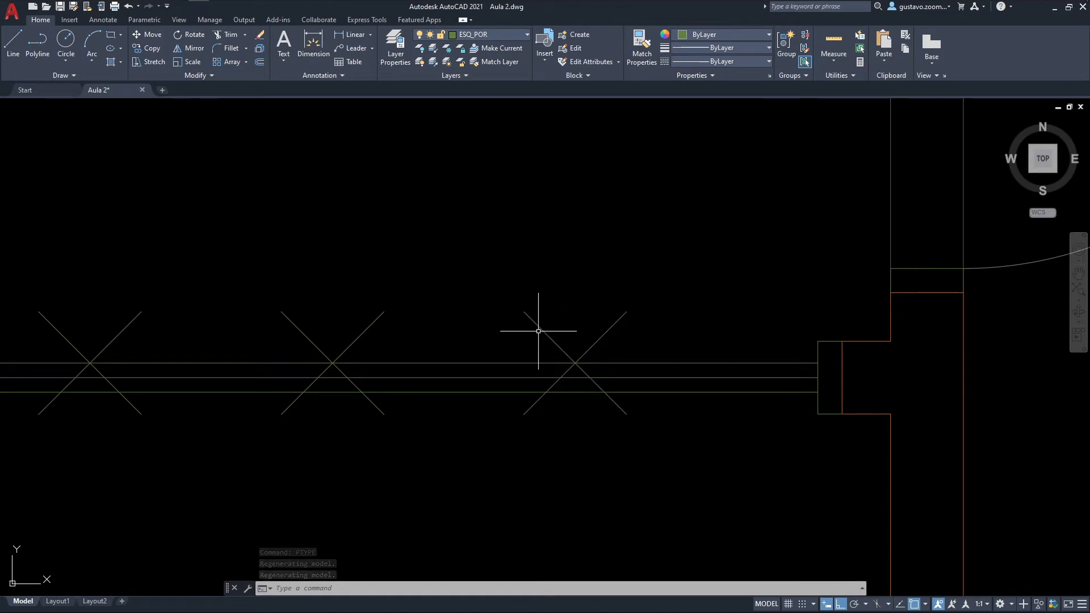
Step: Regenerate the drawing at different zoom levels to check the scaling of the absolute-size point markers
scroll(533, 313, down, 7)
middle_drag(572, 316, 603, 378)
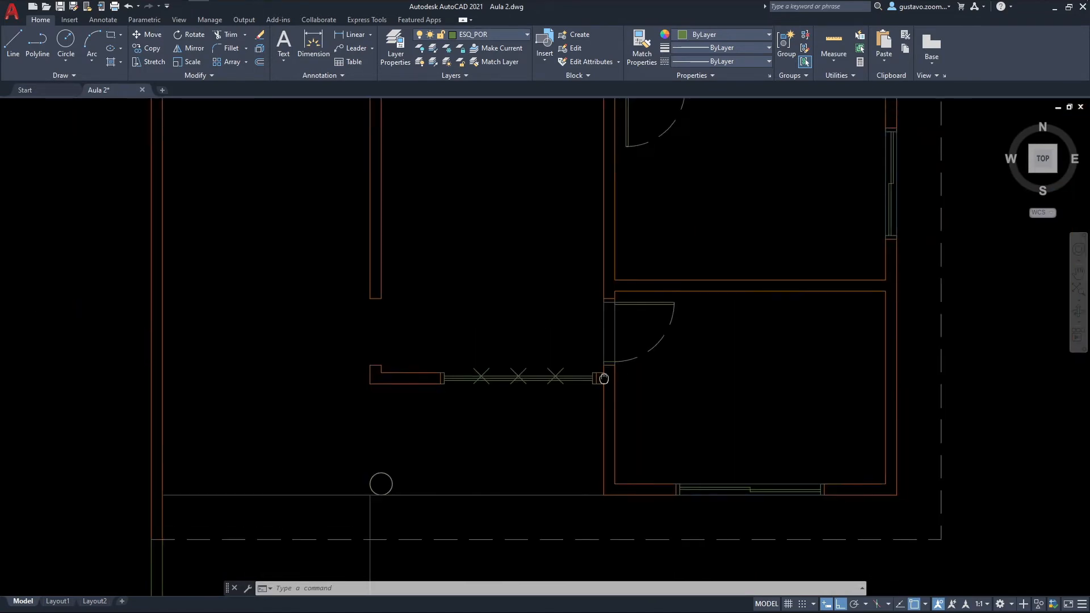
scroll(568, 366, down, 2)
text(RE)
key(Return)
scroll(561, 377, up, 5)
text(RE)
key(Return)
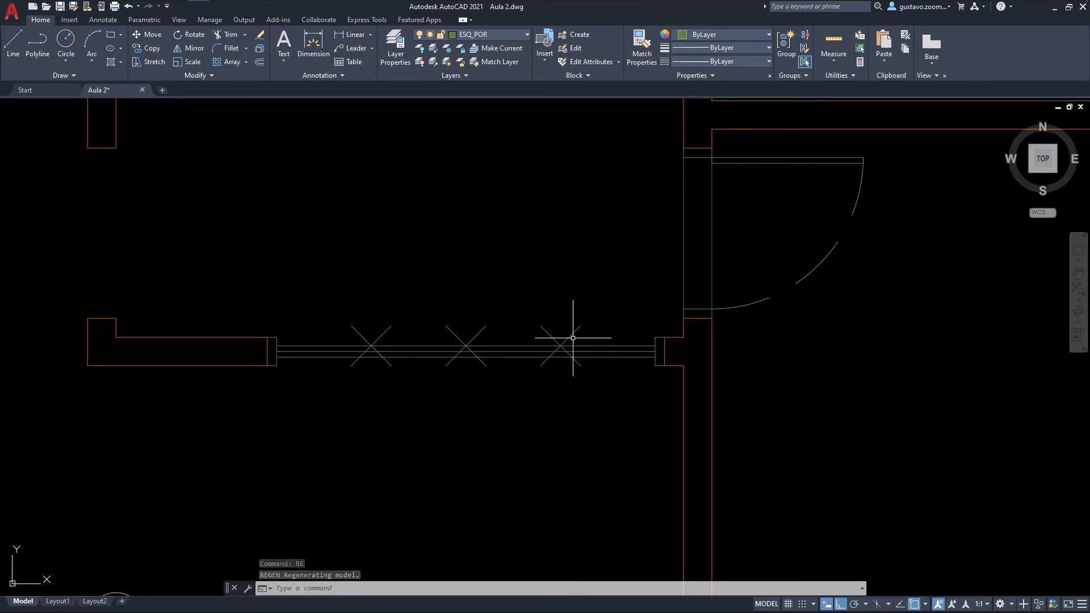
Step: Set the point size to 5% relative to the screen
text(PTYPE)
key(Return)
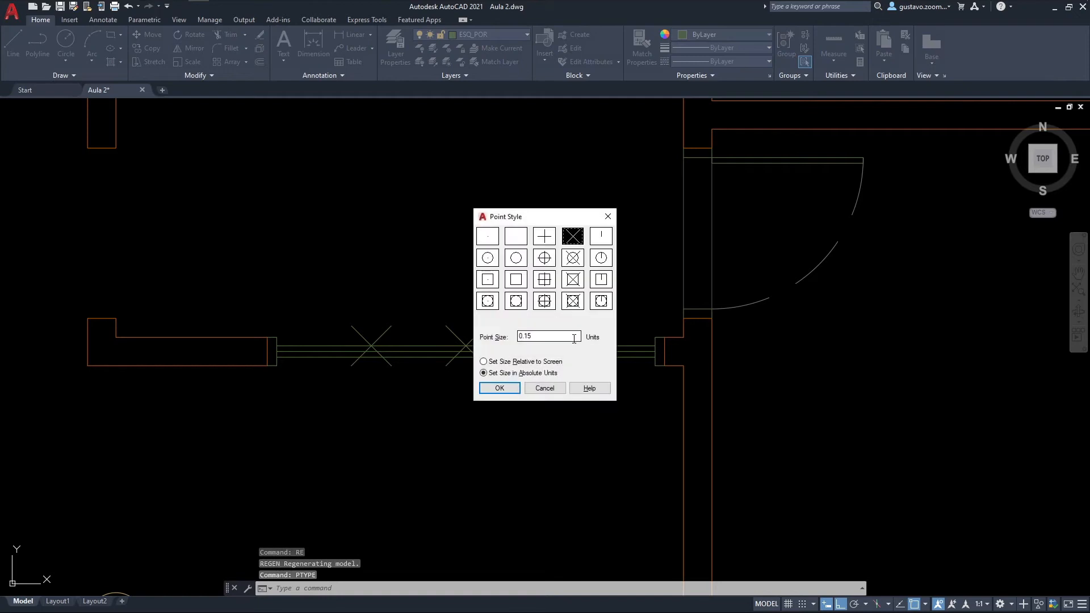
click(484, 361)
double_click(544, 340)
text(5)
click(500, 388)
middle_drag(654, 272, 653, 316)
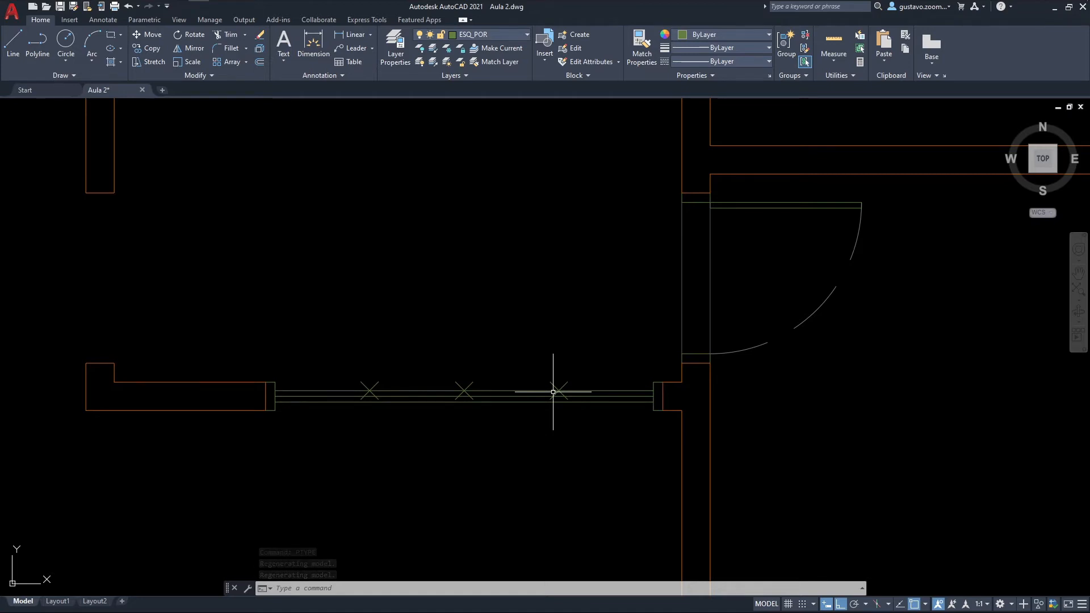
Step: Draw a short divider line between the northern and southern door lines at each of the three division points
key(l)
key(Return)
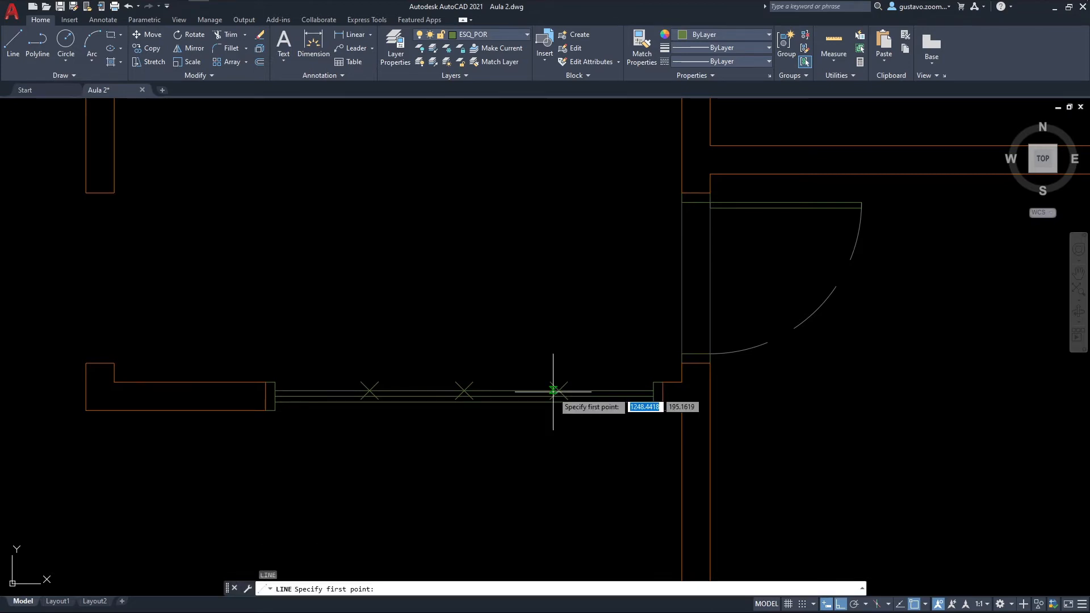
scroll(454, 436, up, 4)
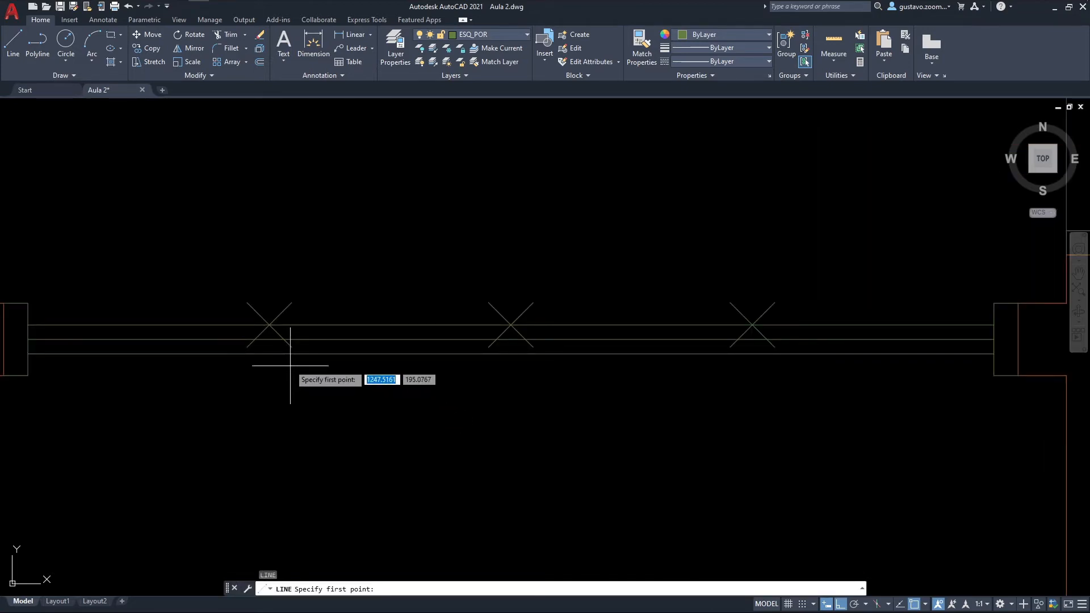
click(269, 353)
key(Escape)
key(Return)
click(509, 352)
key(Escape)
key(Return)
click(752, 340)
click(752, 325)
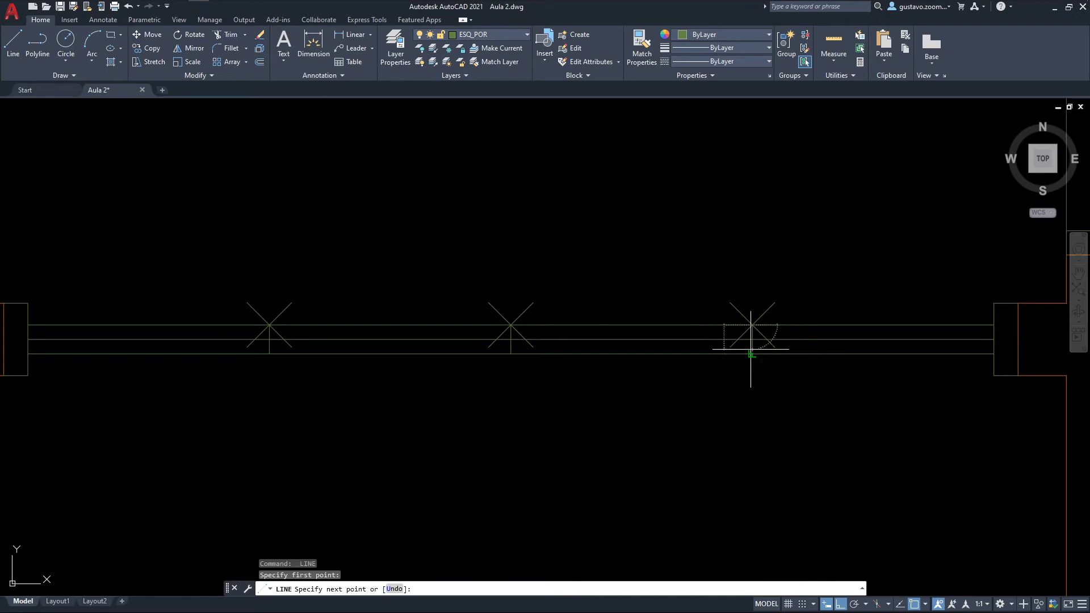
key(Escape)
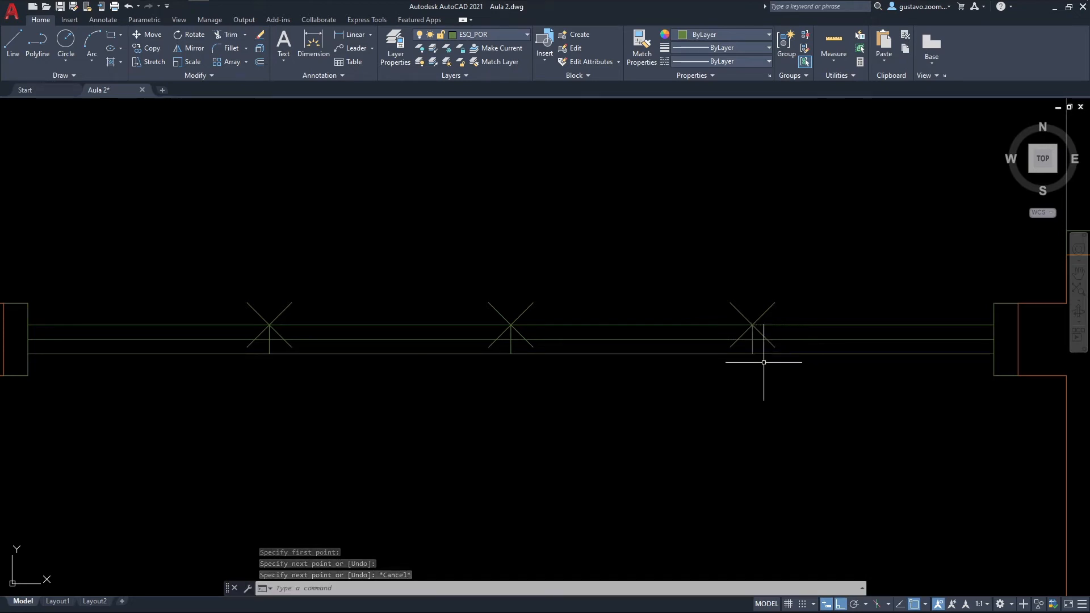
Step: Erase the three division points on the northern door line, keeping the divider lines
click(840, 311)
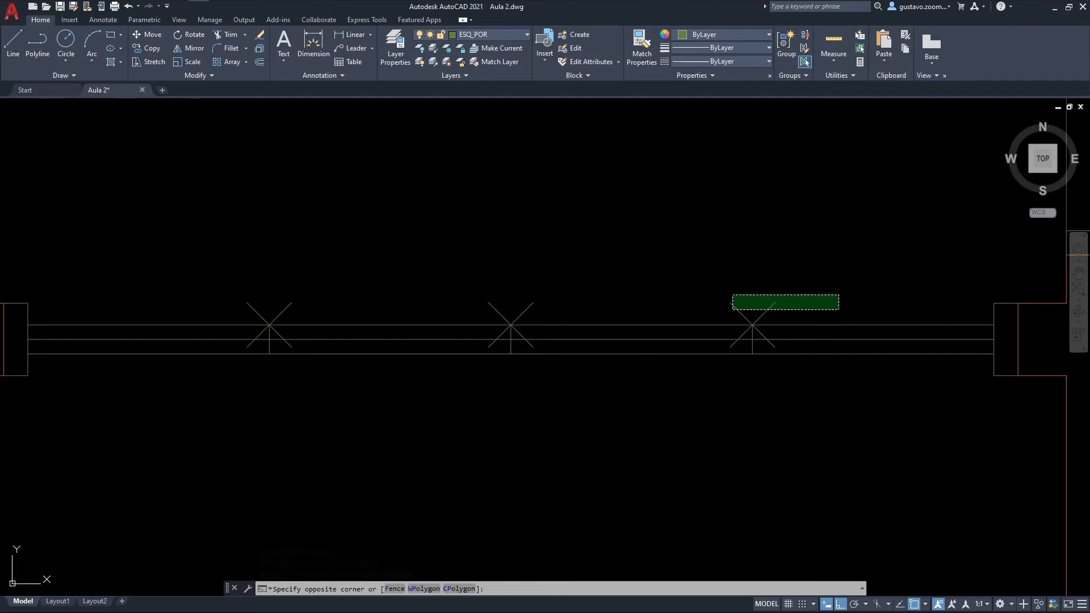
click(212, 236)
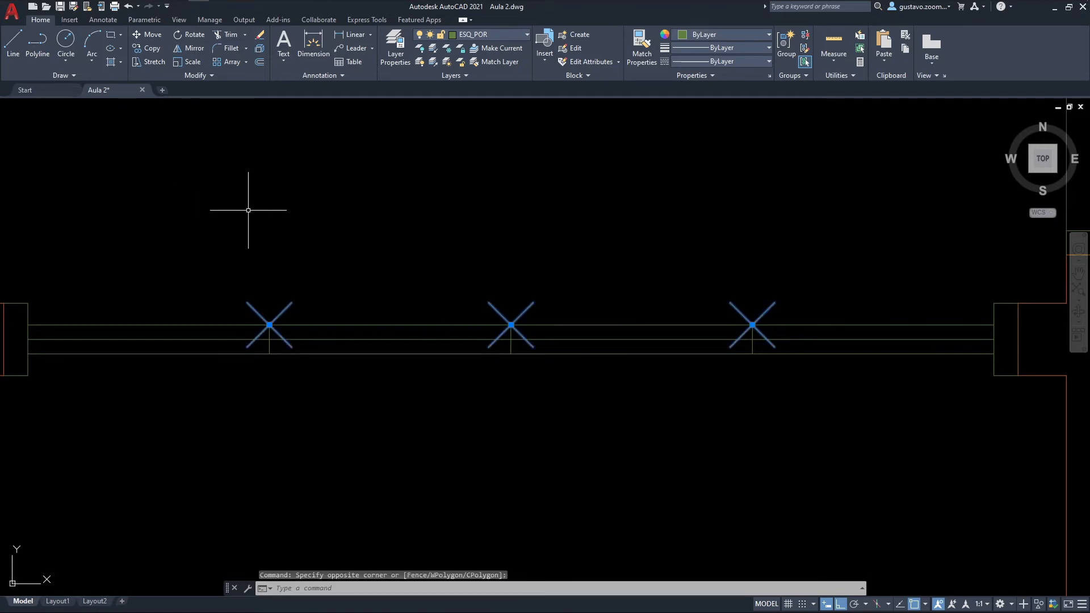
key(Delete)
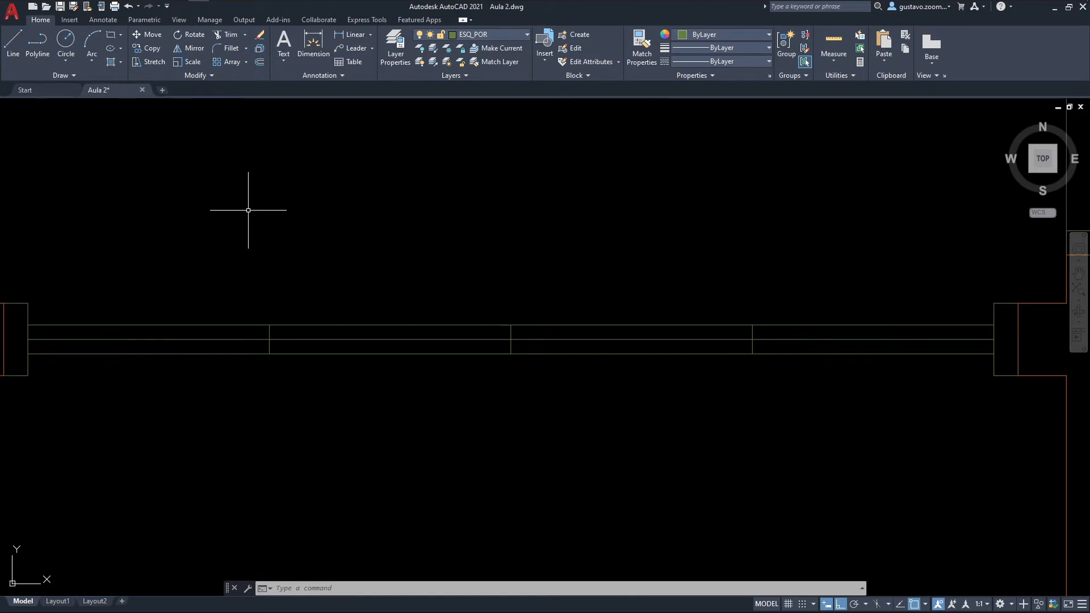
Step: Trim the outer segments of the northern door line, the middle of the southern one and the central divider's southern half to stagger the leaves
key(Return)
scroll(255, 219, down, 2)
middle_drag(258, 223, 280, 285)
click(248, 344)
click(616, 343)
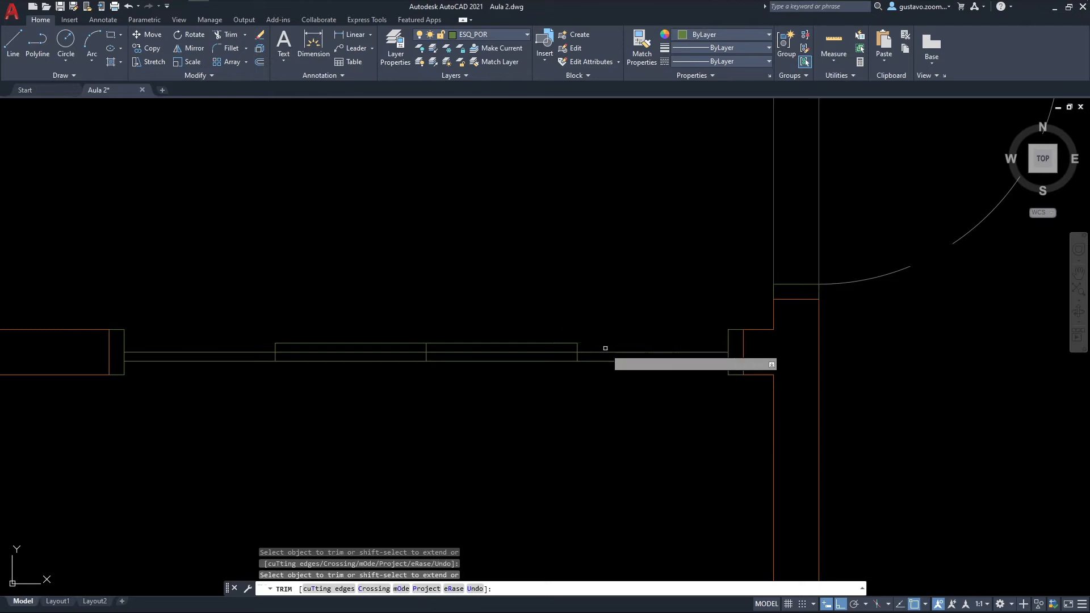
drag(457, 373, 413, 360)
key(Return)
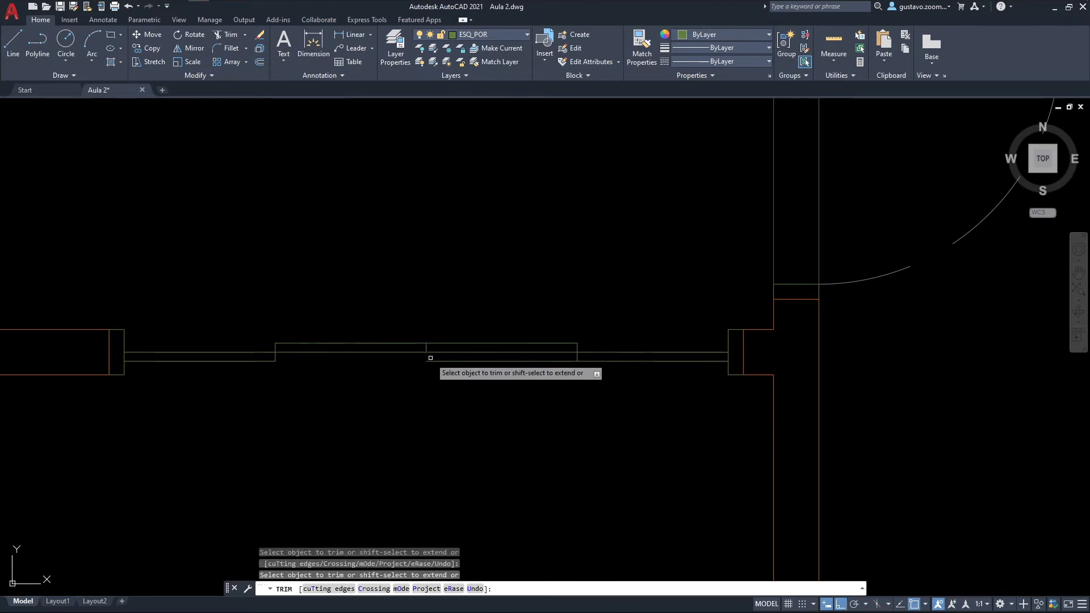
scroll(608, 467, down, 1)
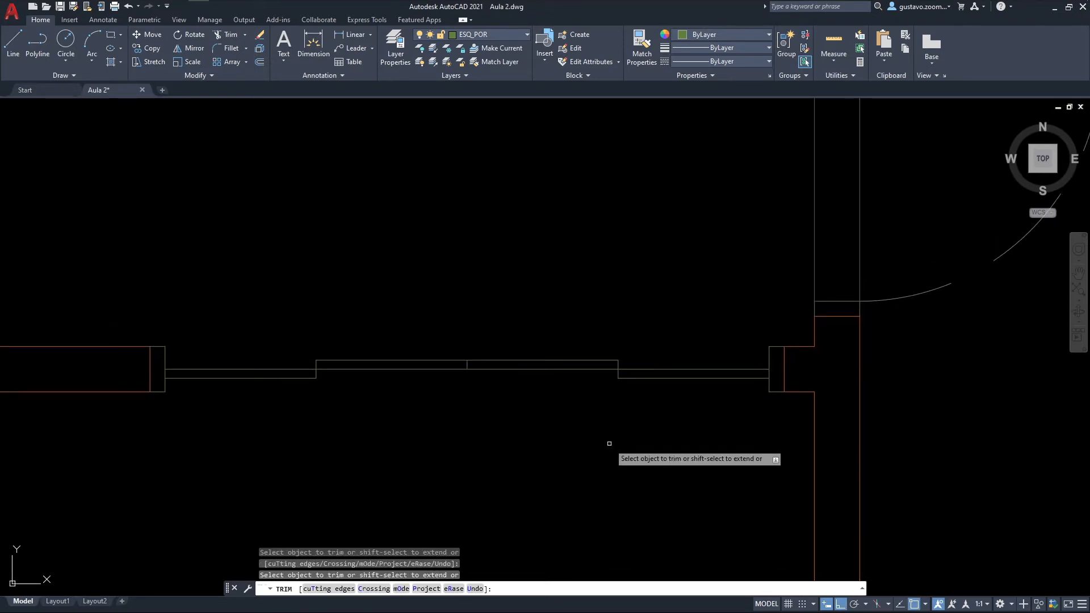
key(Escape)
Step: Examine the trimmed four-leaf sliding door and its frames within the surrounding walls
scroll(612, 429, down, 3)
scroll(612, 428, up, 4)
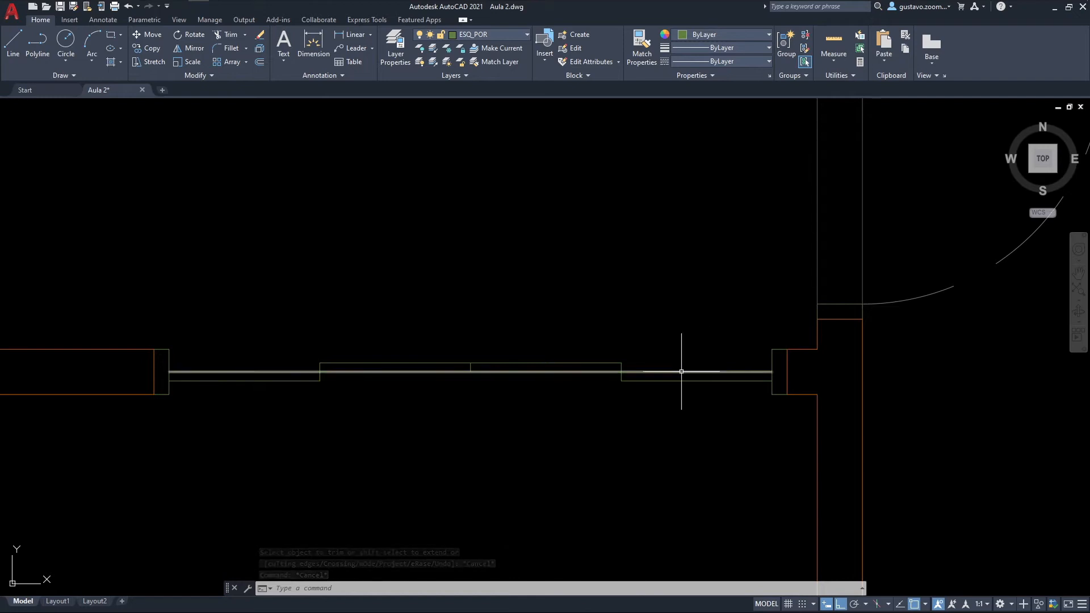
scroll(697, 368, down, 2)
scroll(708, 375, down, 2)
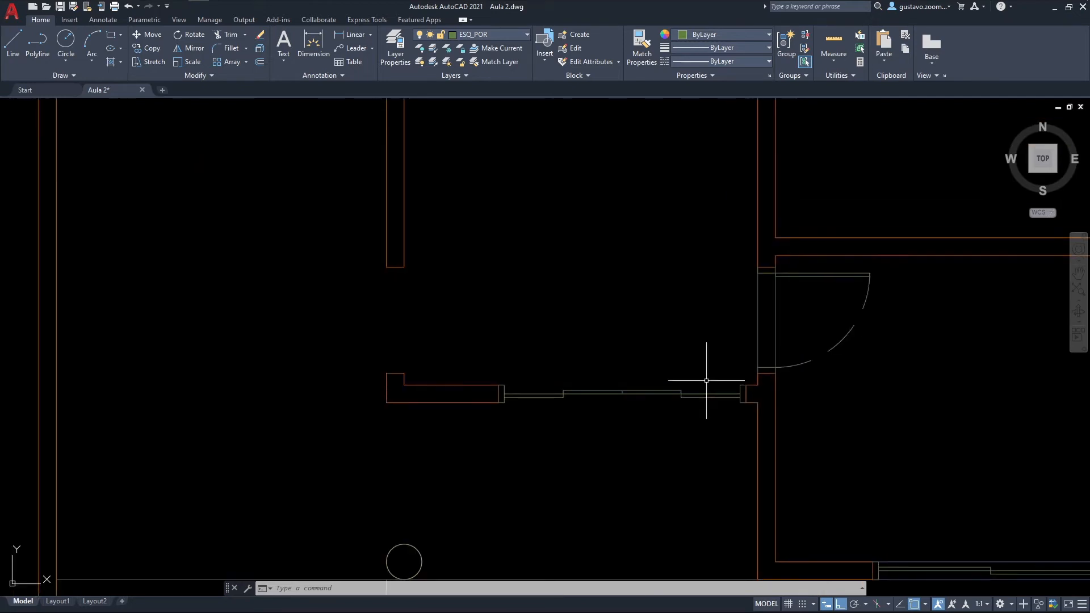
scroll(690, 396, up, 2)
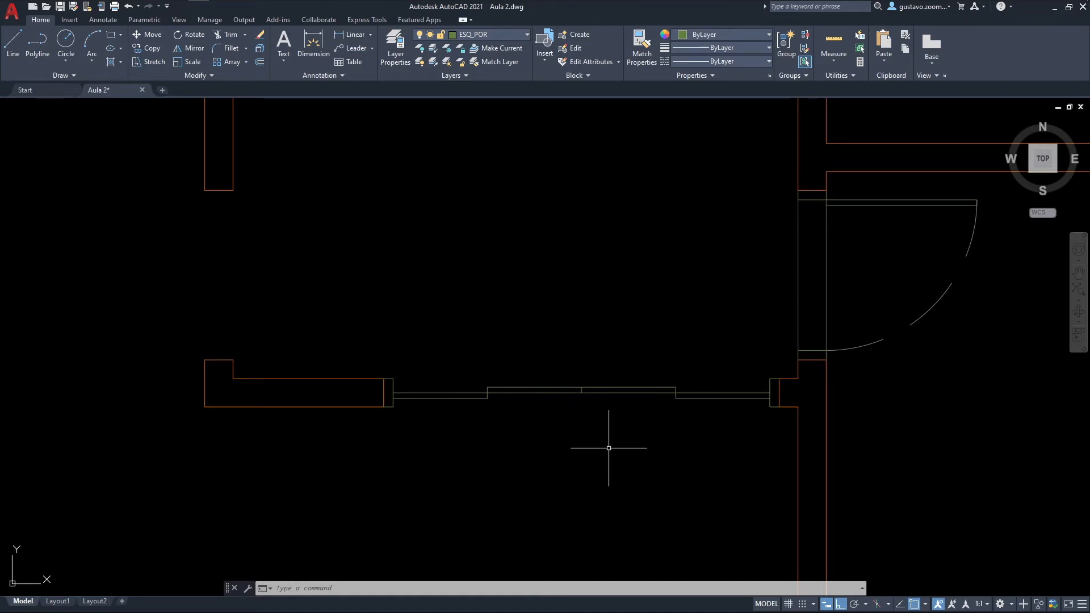
middle_drag(553, 423, 498, 440)
scroll(520, 431, up, 2)
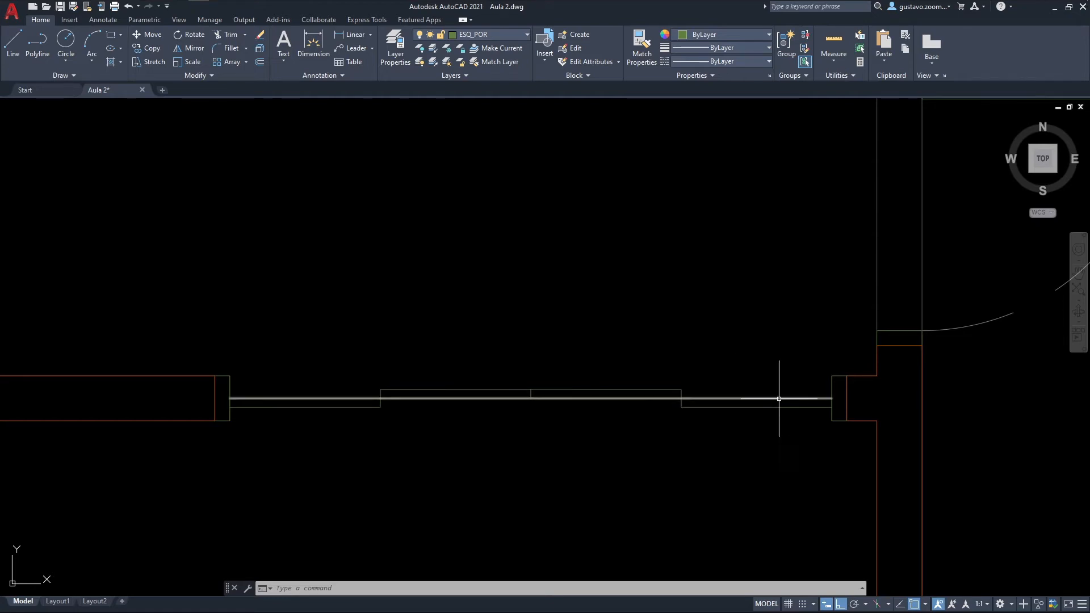
scroll(560, 371, down, 2)
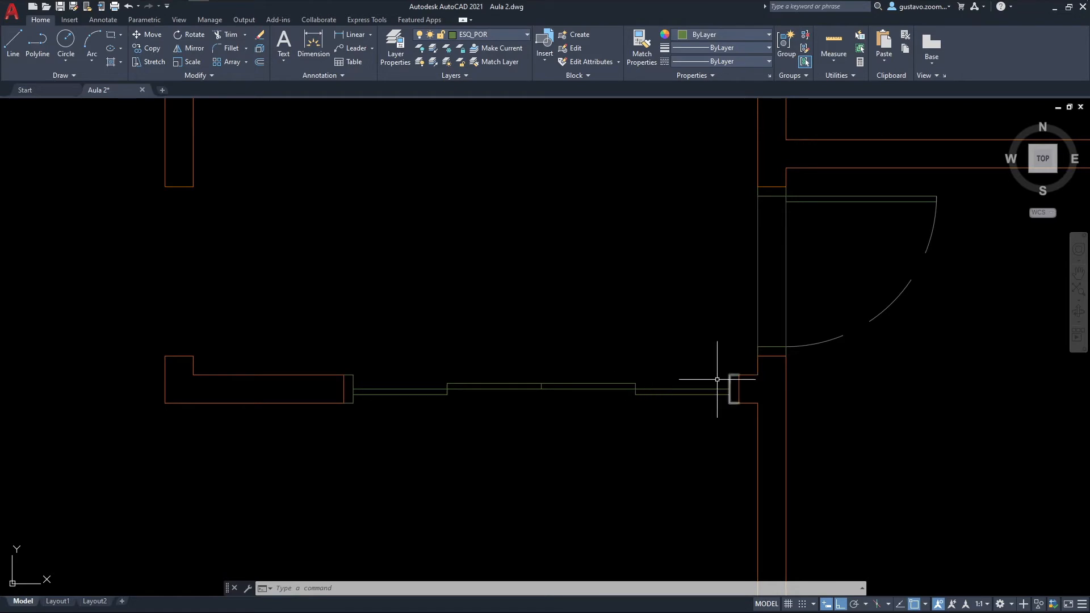
scroll(709, 379, down, 2)
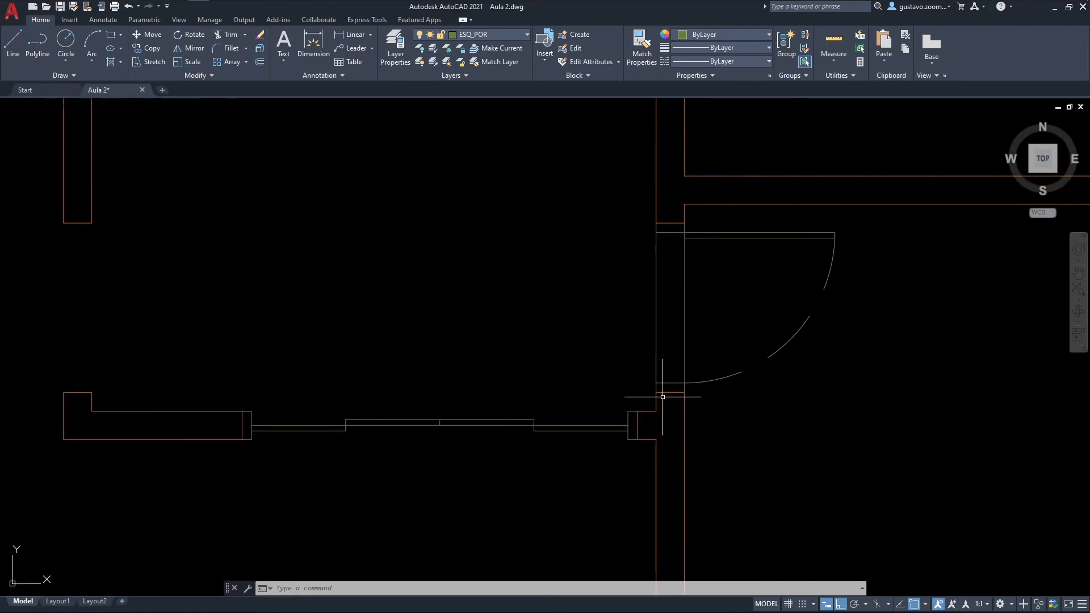
scroll(583, 408, up, 4)
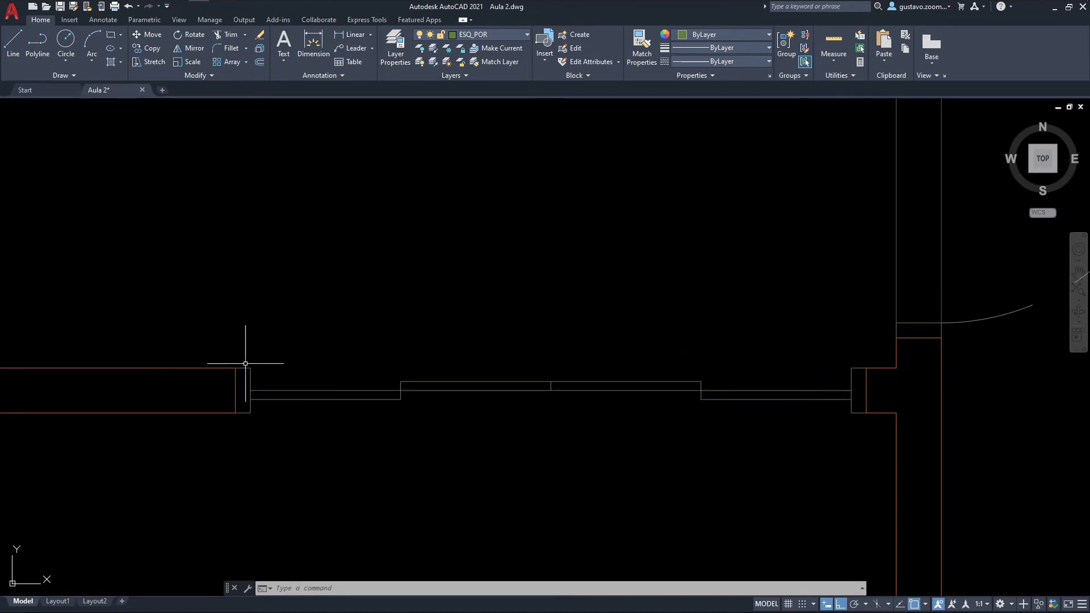
middle_drag(634, 386, 628, 364)
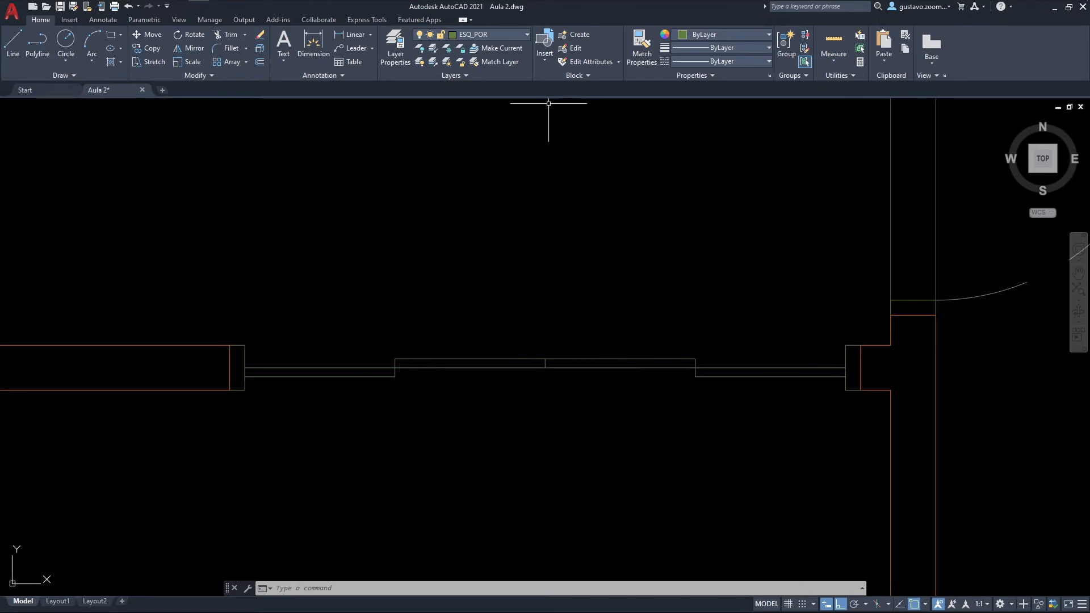
Step: On layer ESQ_SOL, draw two sill lines joining the door frames along the north and south faces of the opening
click(520, 35)
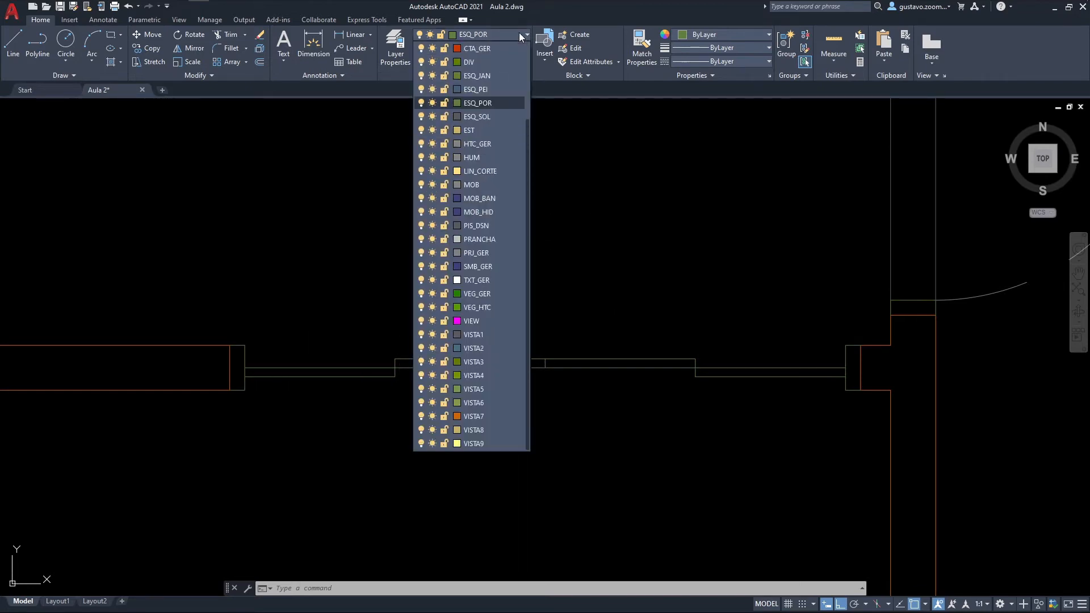
click(485, 114)
key(l)
key(Return)
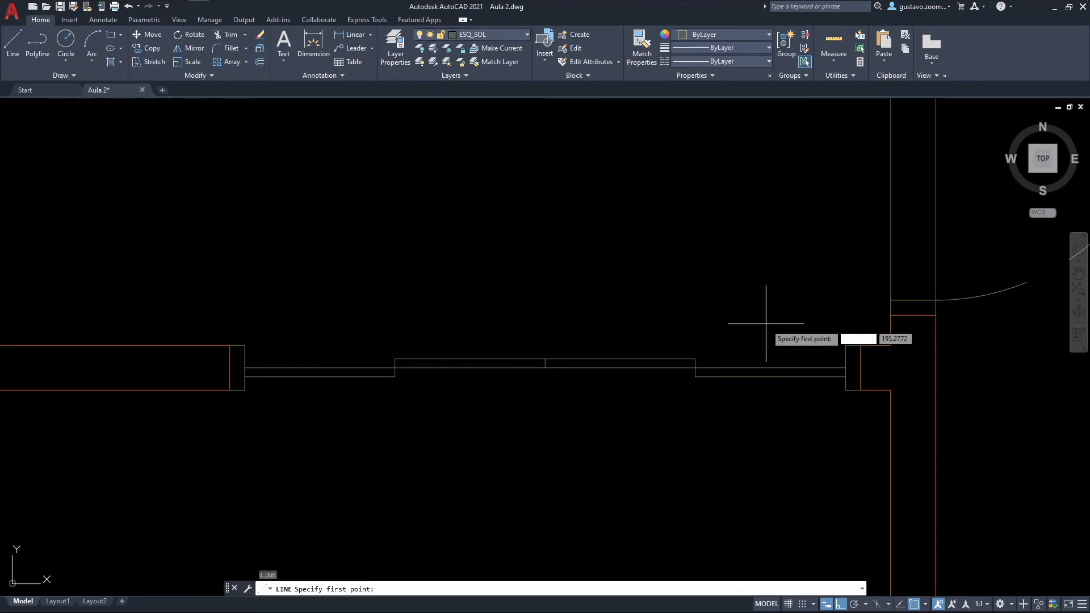
click(845, 345)
click(245, 345)
key(Return)
key(Return)
click(244, 390)
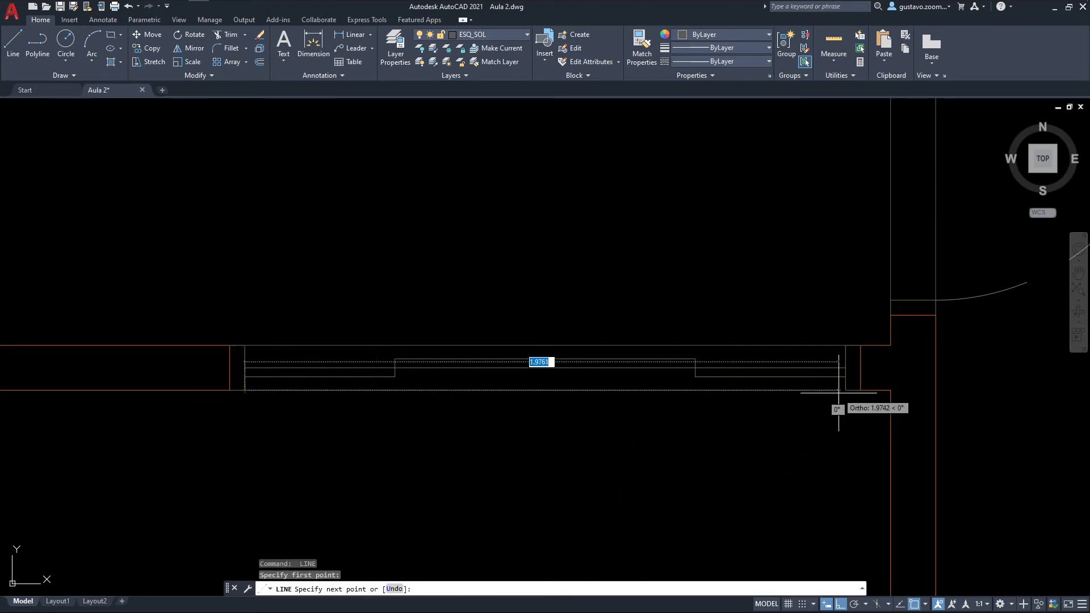
click(846, 390)
key(Escape)
Step: Start a Write Block of the whole sliding door with its frames and sills, with the east frame's north-east corner as base point
scroll(797, 425, down, 1)
scroll(759, 324, down, 1)
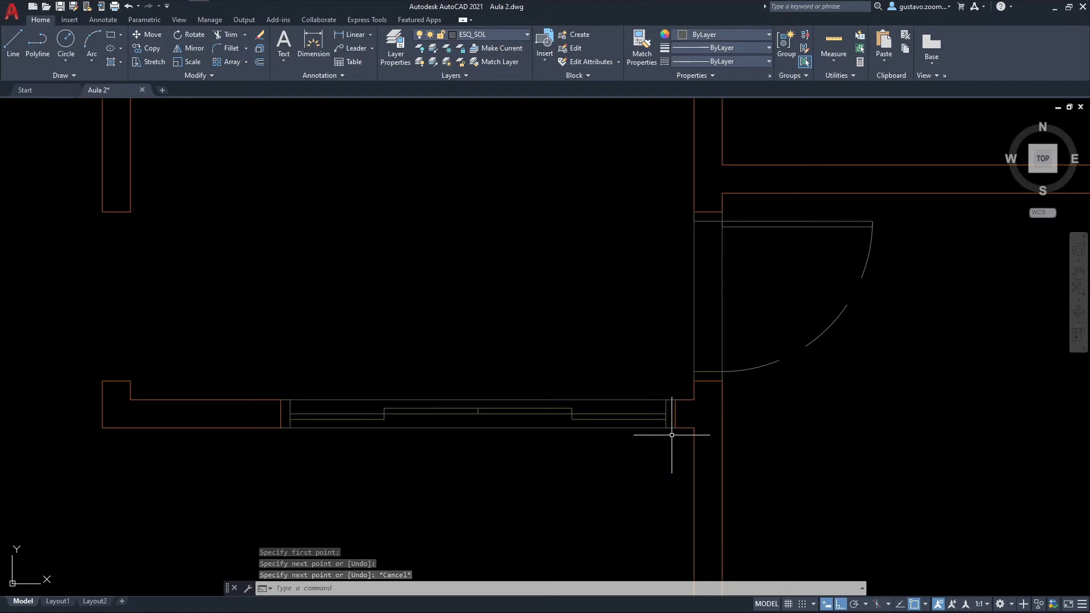
mouse_move(598, 361)
middle_down()
mouse_move(625, 292)
mouse_move(622, 326)
middle_up()
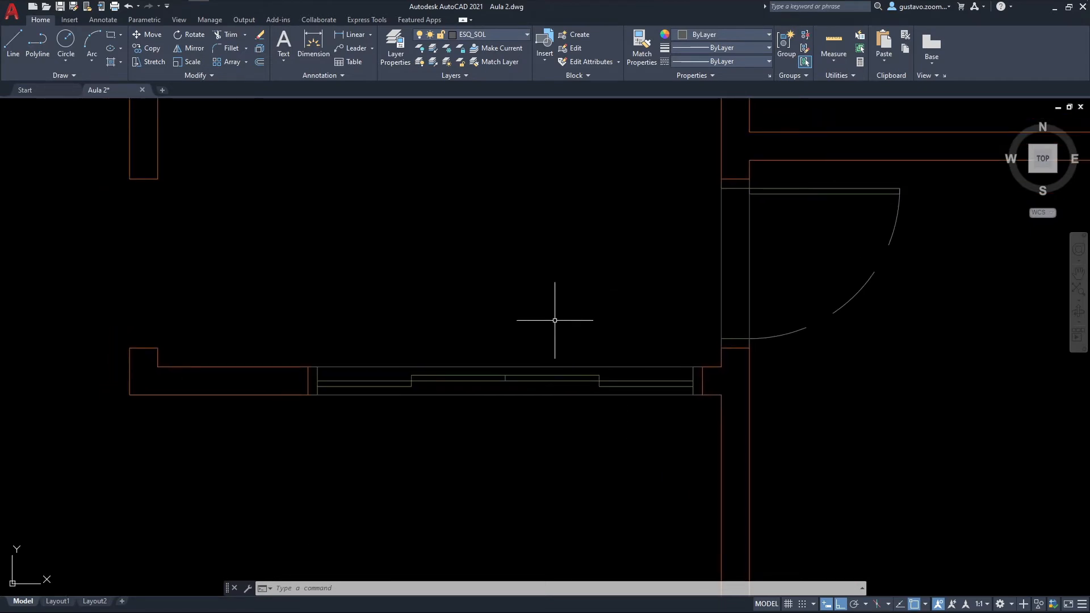
middle_drag(555, 321, 545, 357)
text(w)
key(Return)
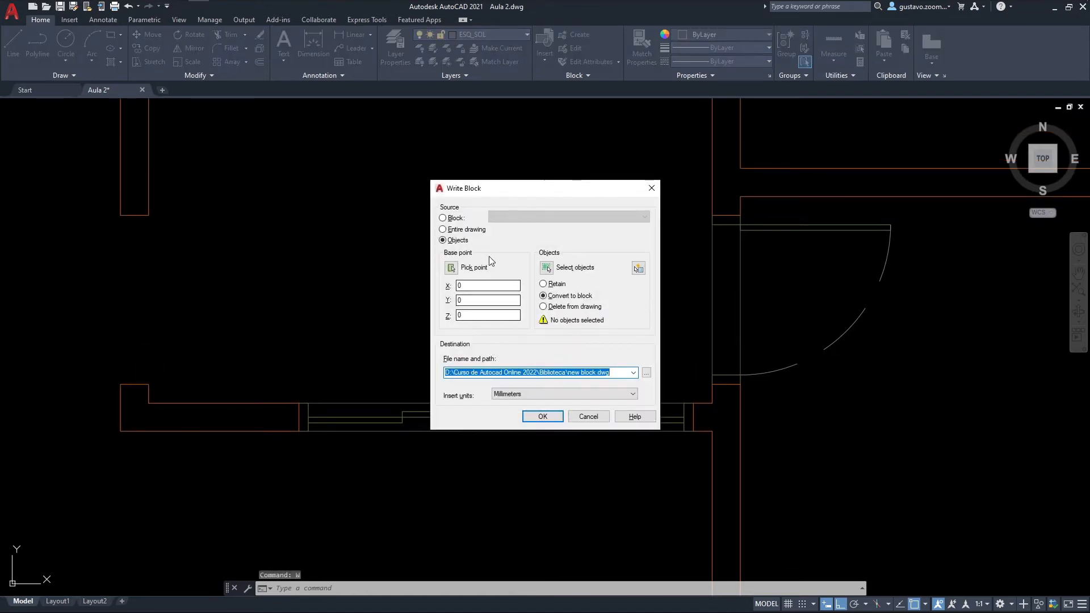
click(453, 269)
click(692, 403)
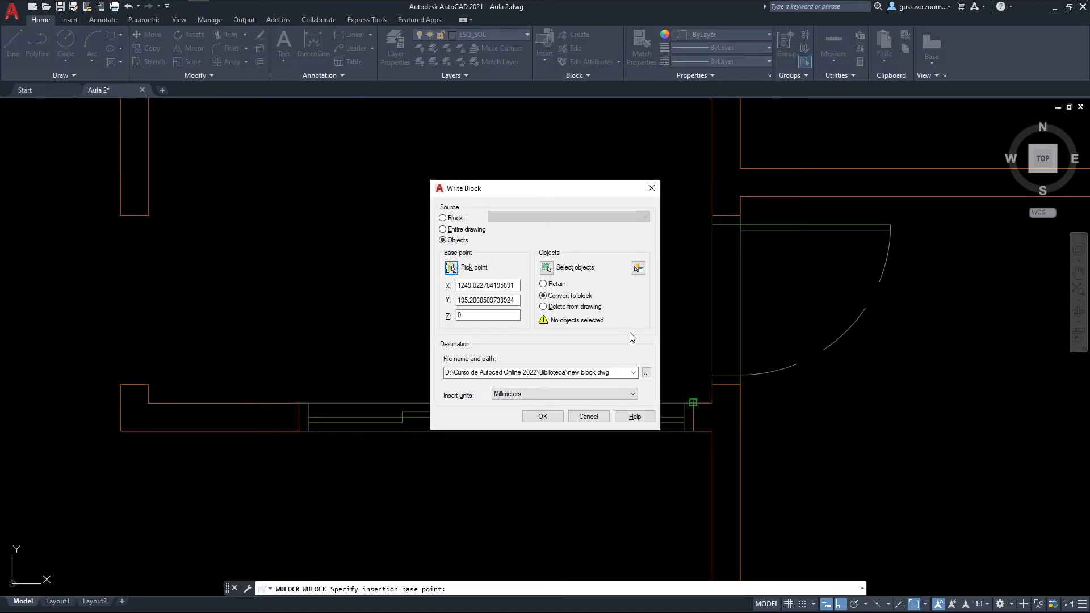
click(546, 268)
click(686, 437)
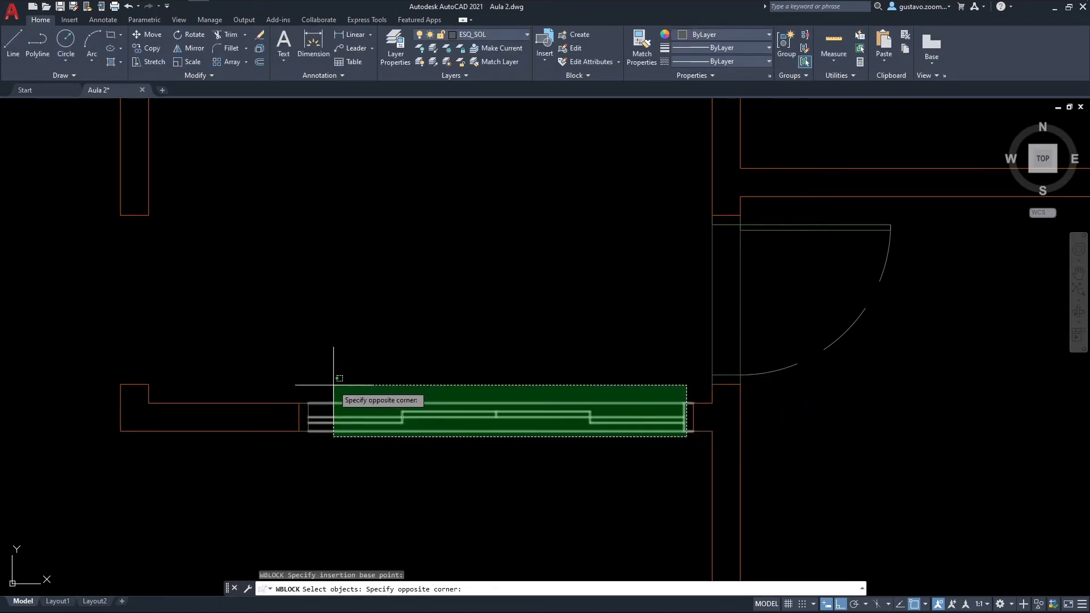
click(309, 374)
key(Return)
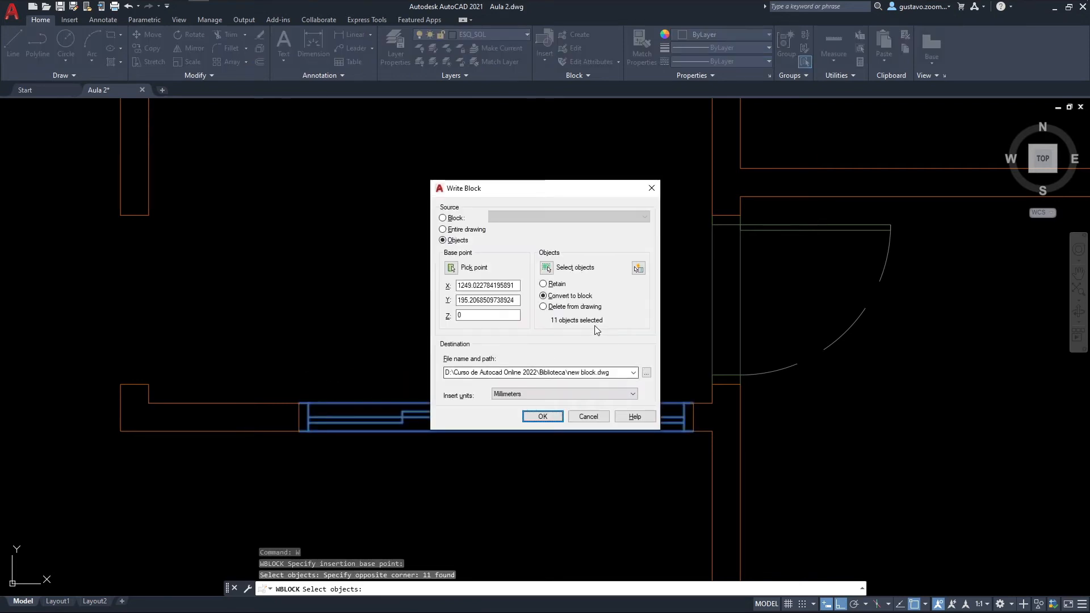
Step: Save the block to the Biblioteca folder as PORTA CORRER 4 FOLHAS 20, choosing its insert units
click(646, 375)
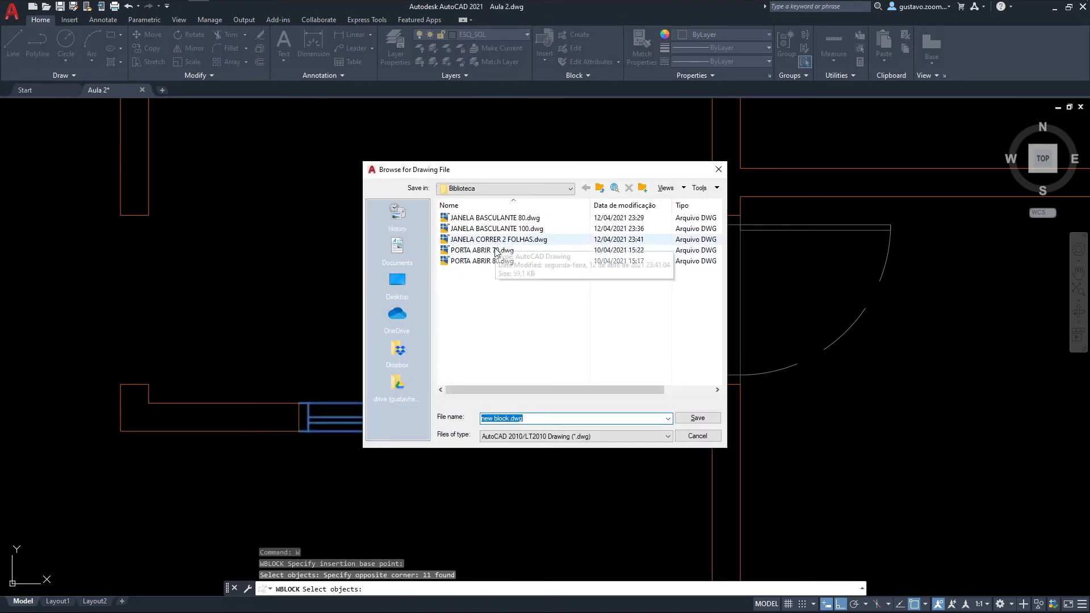
click(493, 261)
click(507, 417)
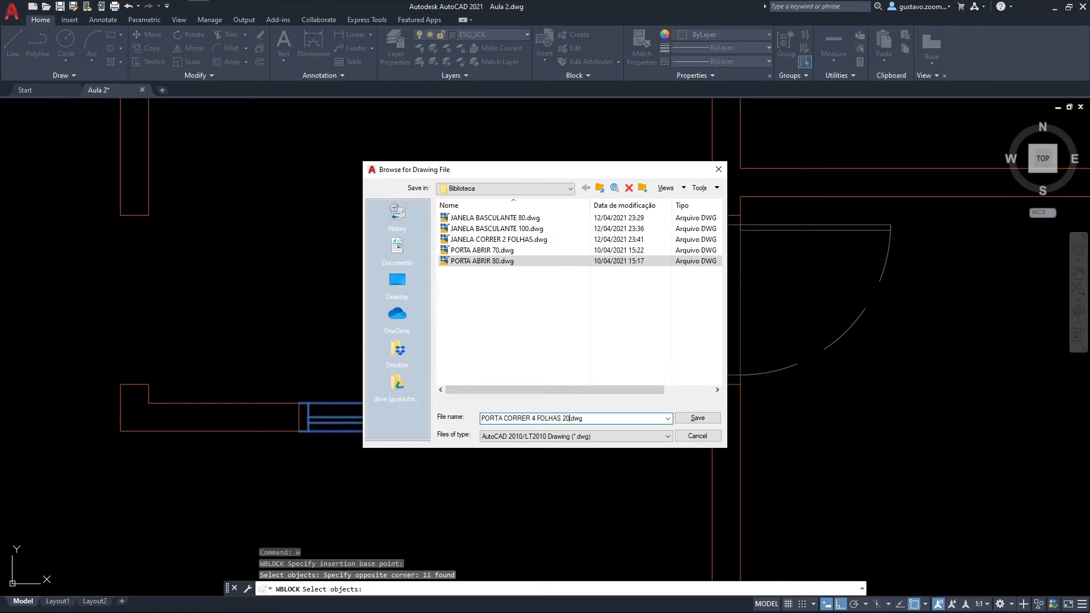
click(692, 418)
click(554, 393)
click(548, 406)
click(547, 416)
Step: Locate the P04 opening in the drawing, examine that door in the floor plan PDF in Adobe Acrobat Reader, and return to AutoCAD
middle_drag(547, 387, 541, 403)
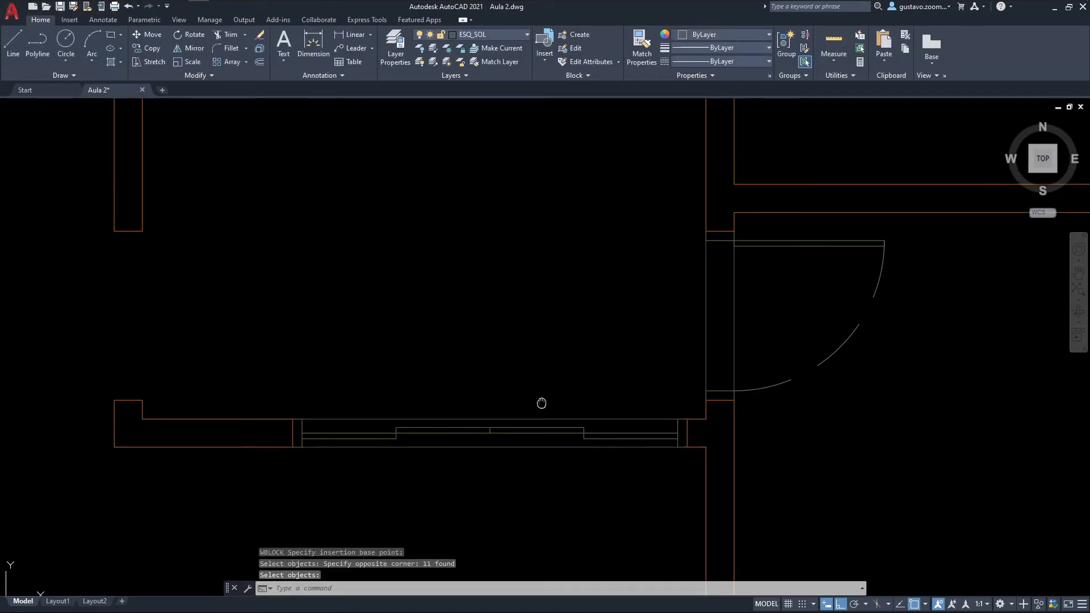
scroll(493, 437, down, 3)
scroll(499, 409, down, 4)
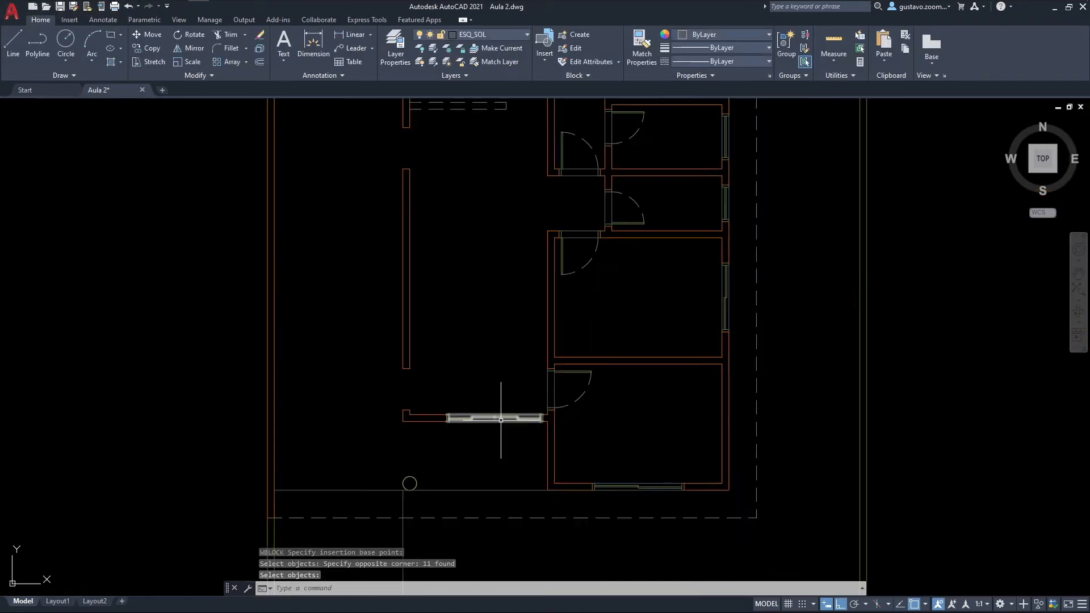
scroll(514, 236, up, 4)
scroll(482, 395, down, 4)
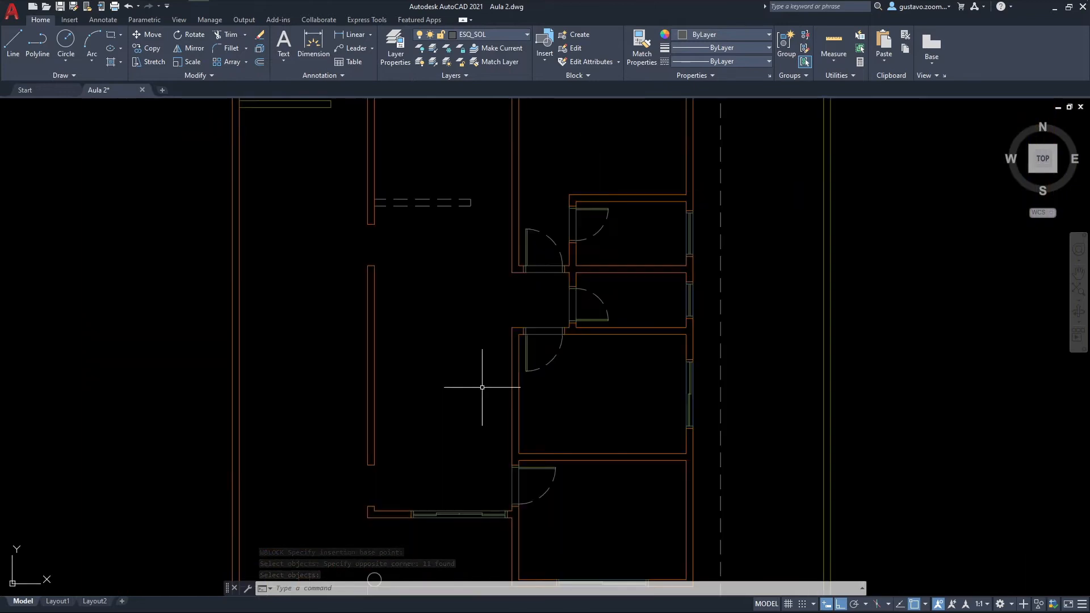
middle_drag(503, 108, 470, 301)
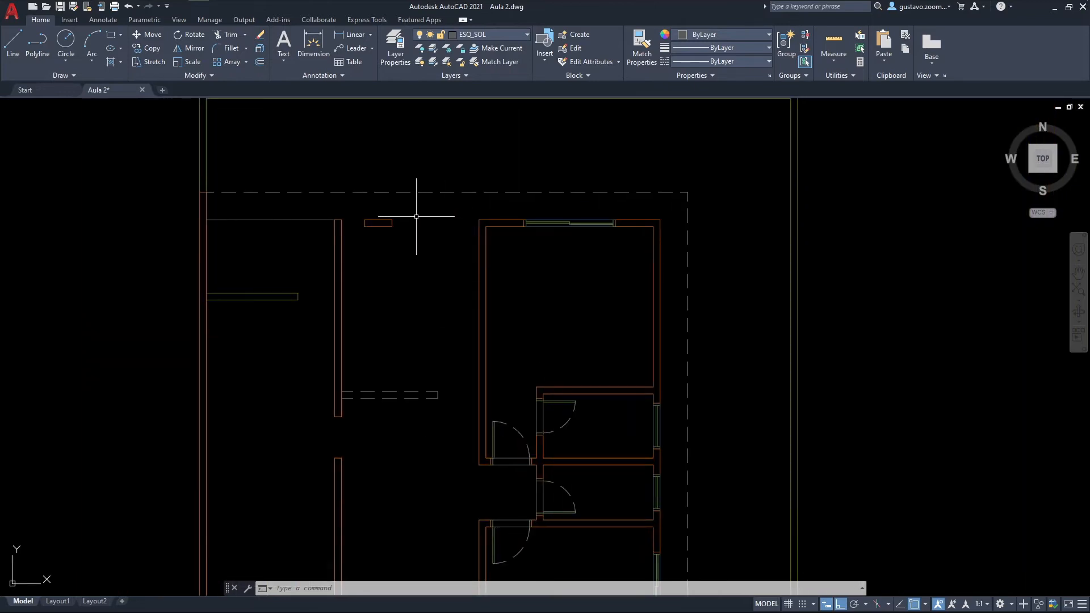
scroll(416, 216, up, 4)
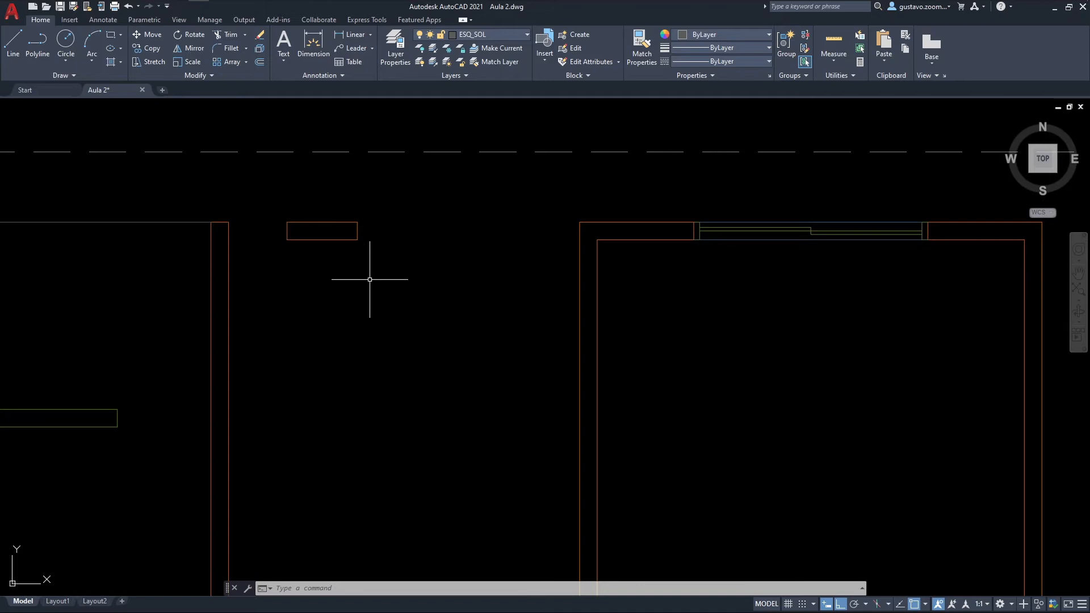
key(alt+Tab)
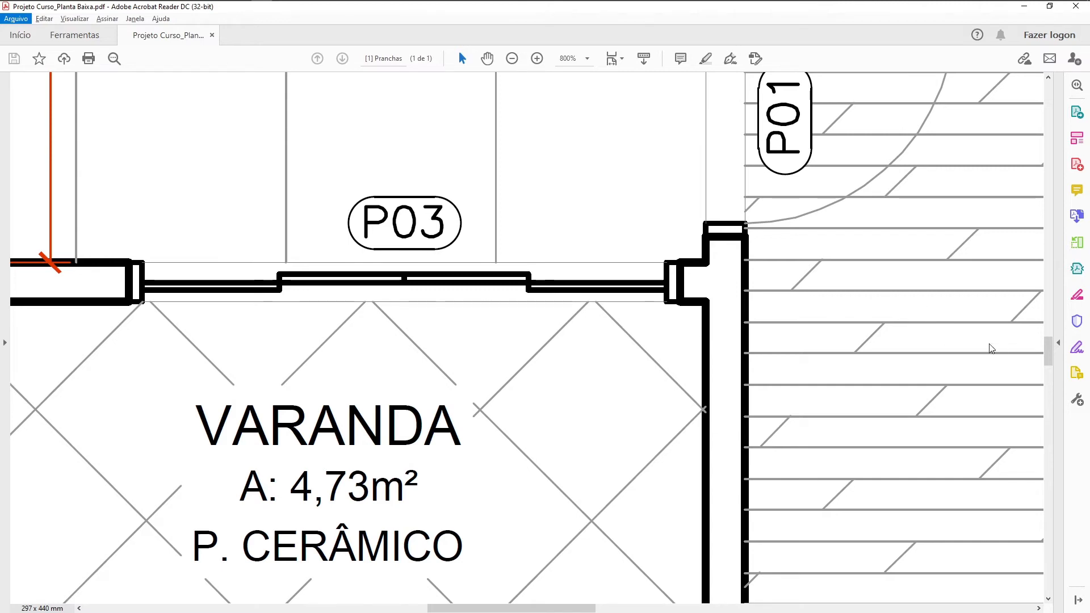
drag(1049, 361, 1029, 216)
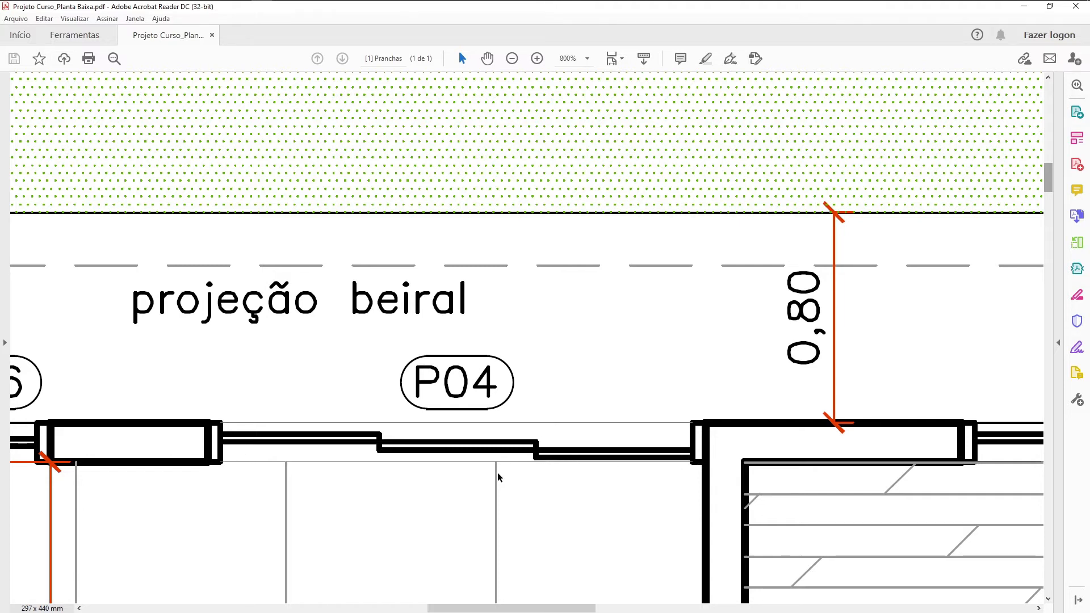
key(alt+Tab)
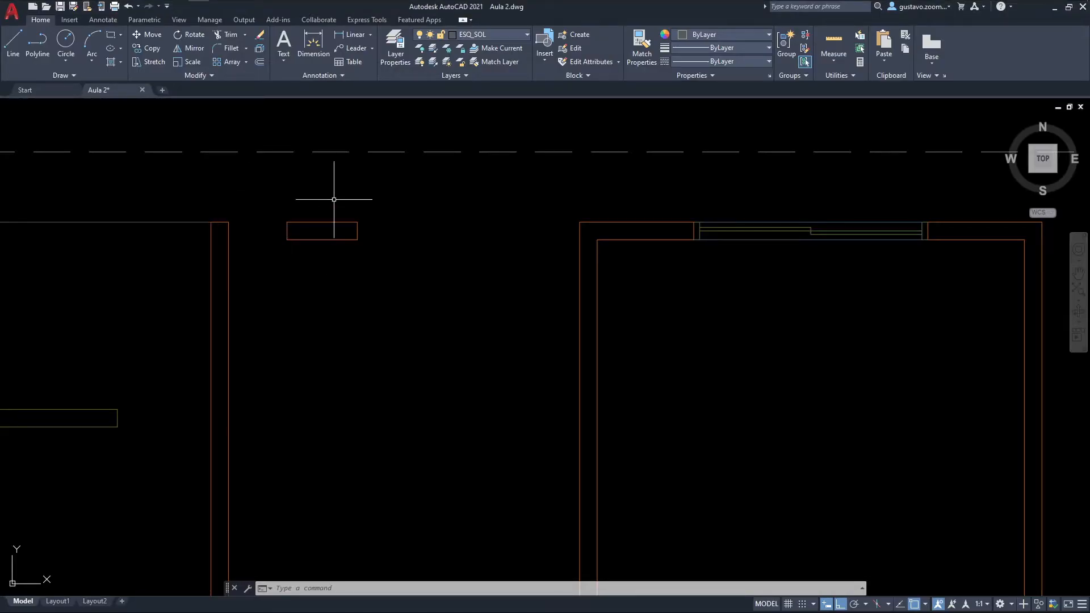
Step: On layer ESQ_POR, draw the west door frame as a 0.05 by 0.15 polyline from the short wall's north-east corner
click(481, 37)
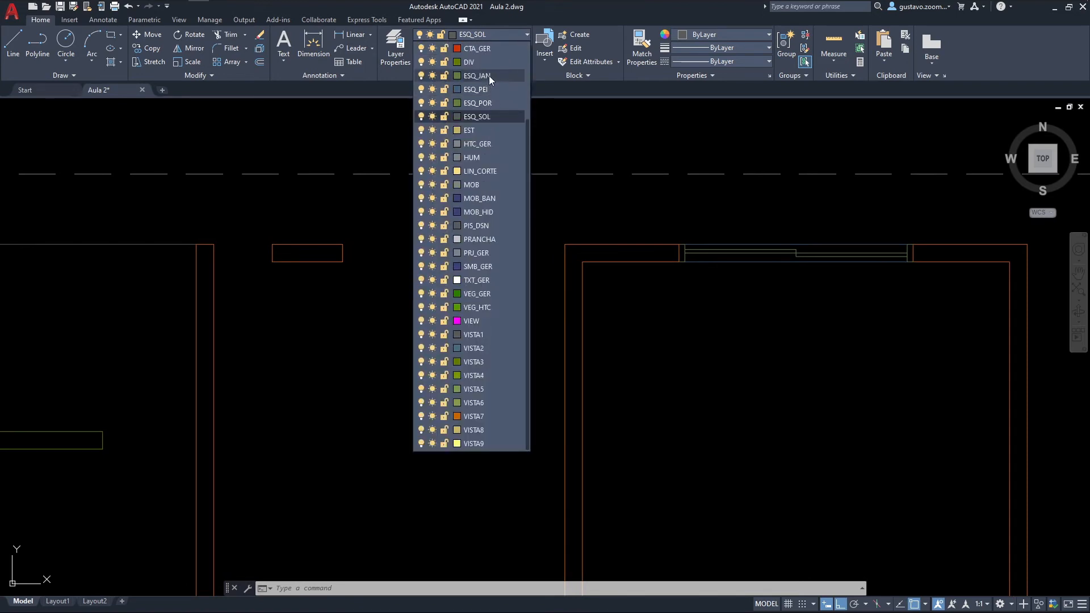
click(480, 103)
text(PL)
key(Return)
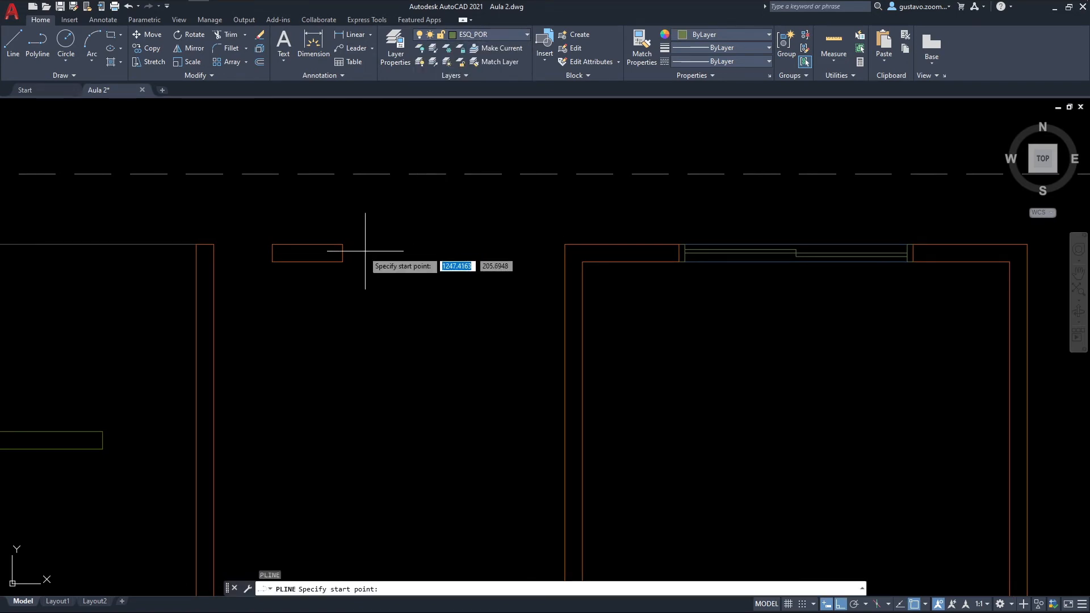
click(342, 244)
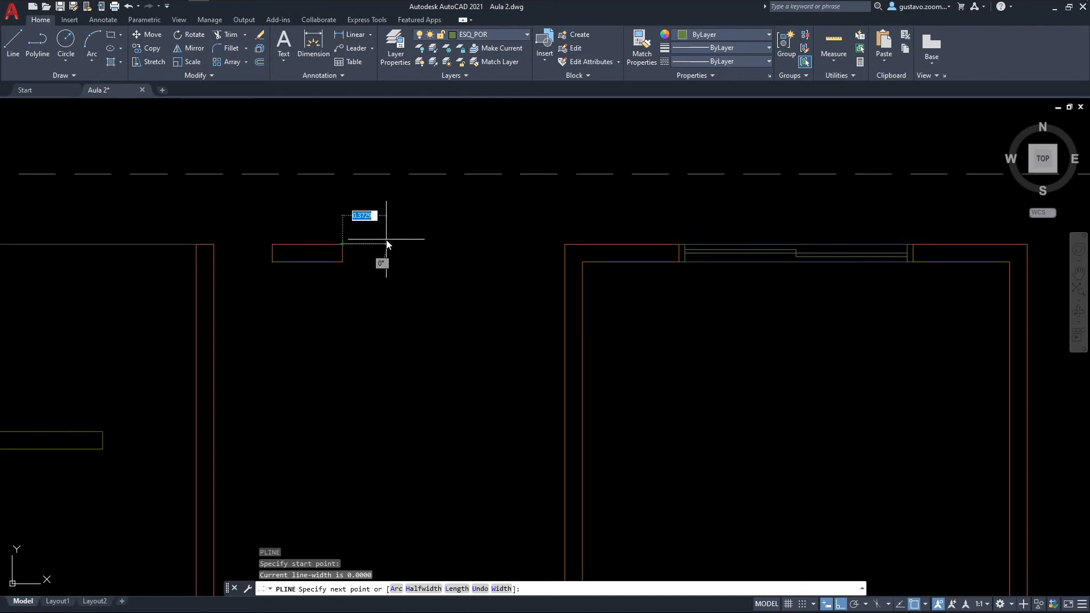
text(.05)
key(Return)
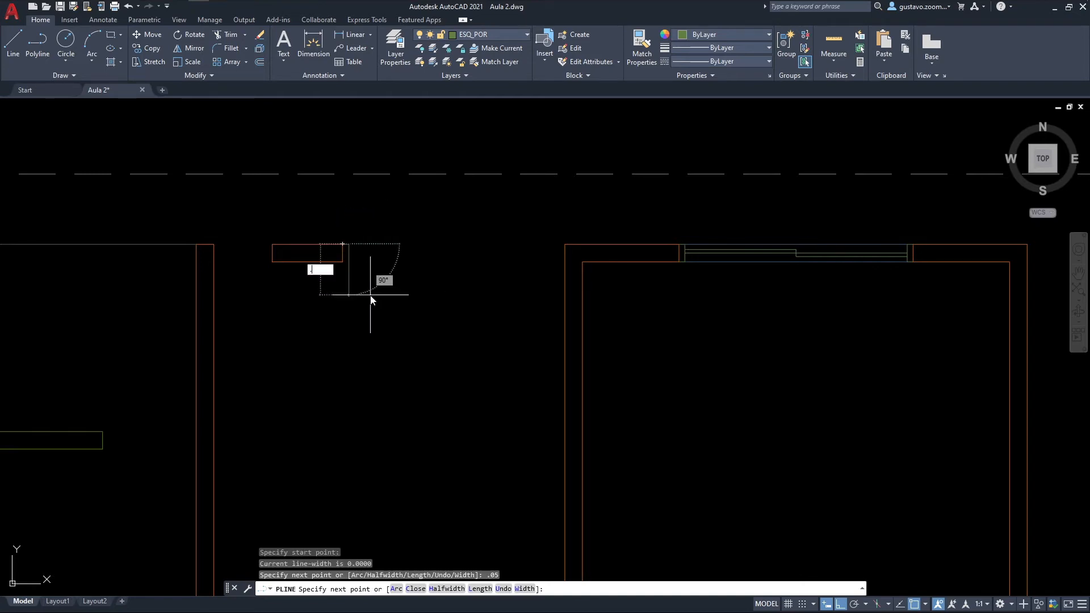
text(.15)
key(Return)
scroll(341, 258, up, 2)
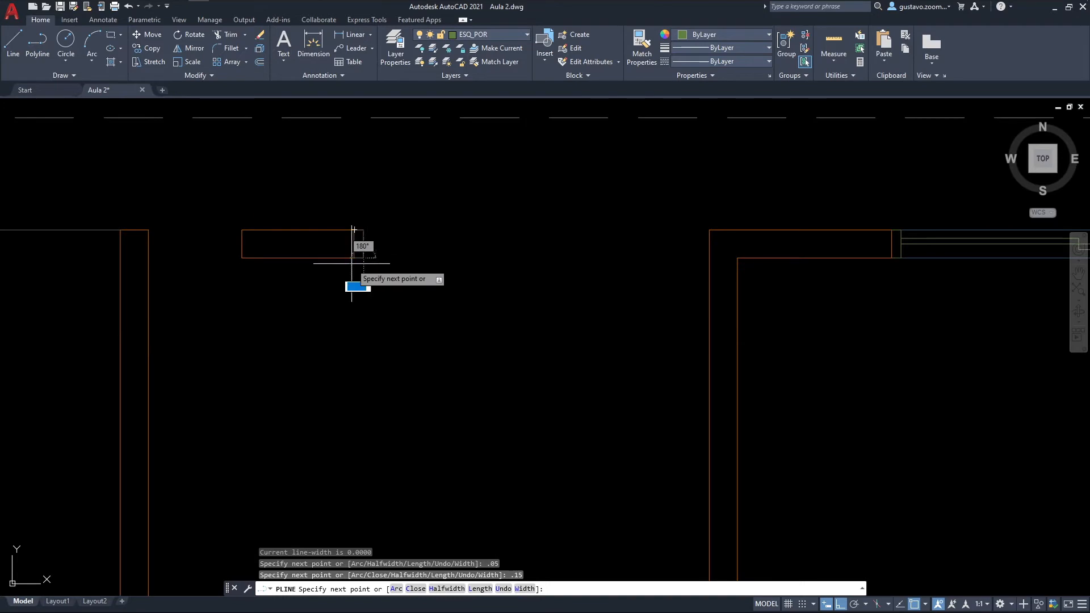
key(Escape)
key(Escape)
key(Escape)
middle_drag(623, 292, 516, 362)
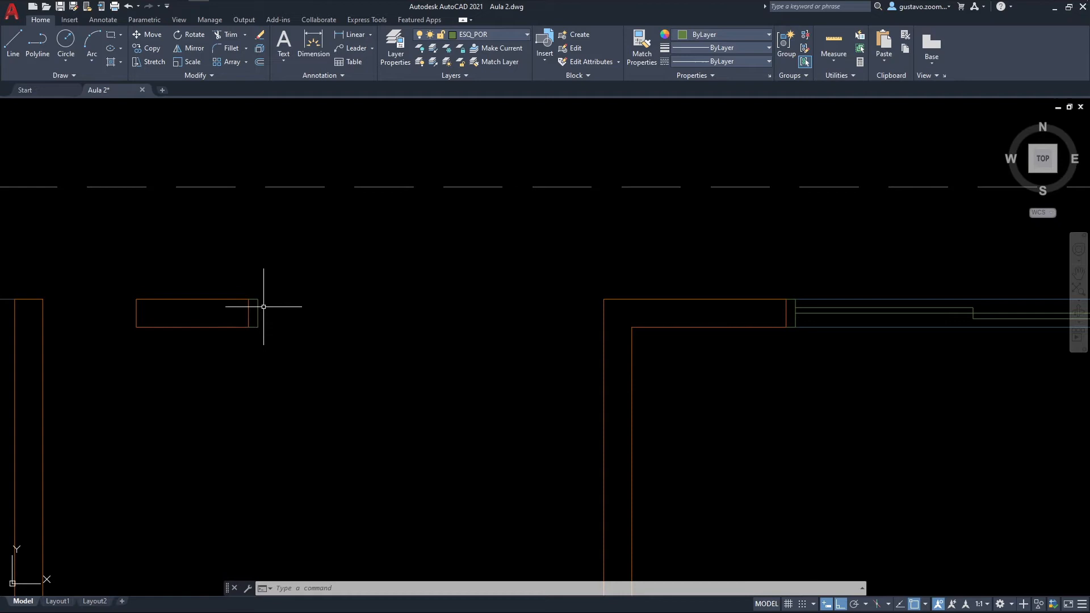
Step: Copy the west door frame eastward into the middle of the opening
text(co)
key(Return)
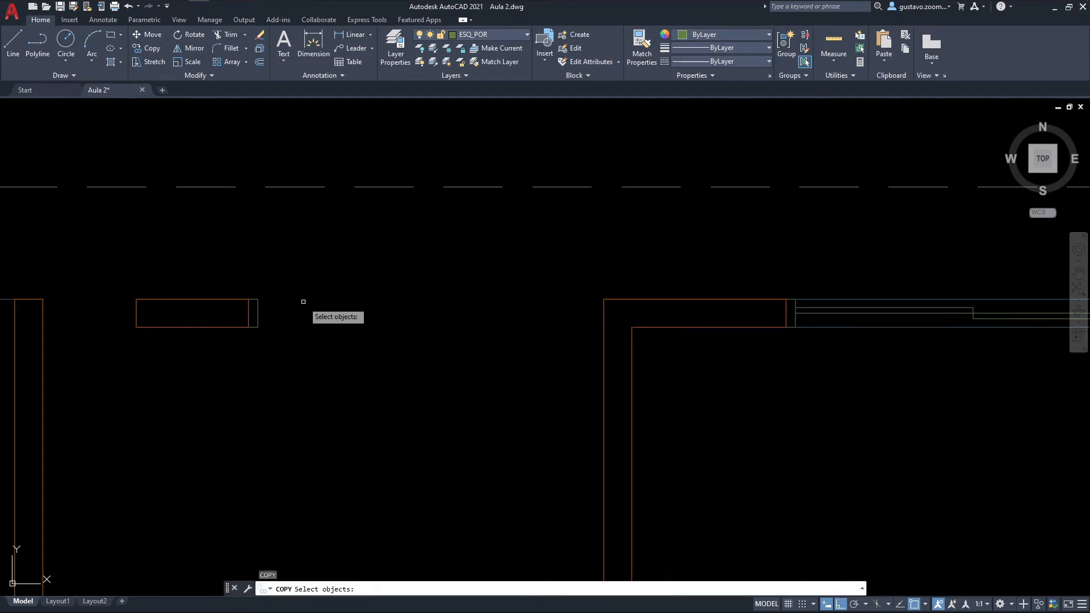
click(253, 310)
key(Return)
key(Escape)
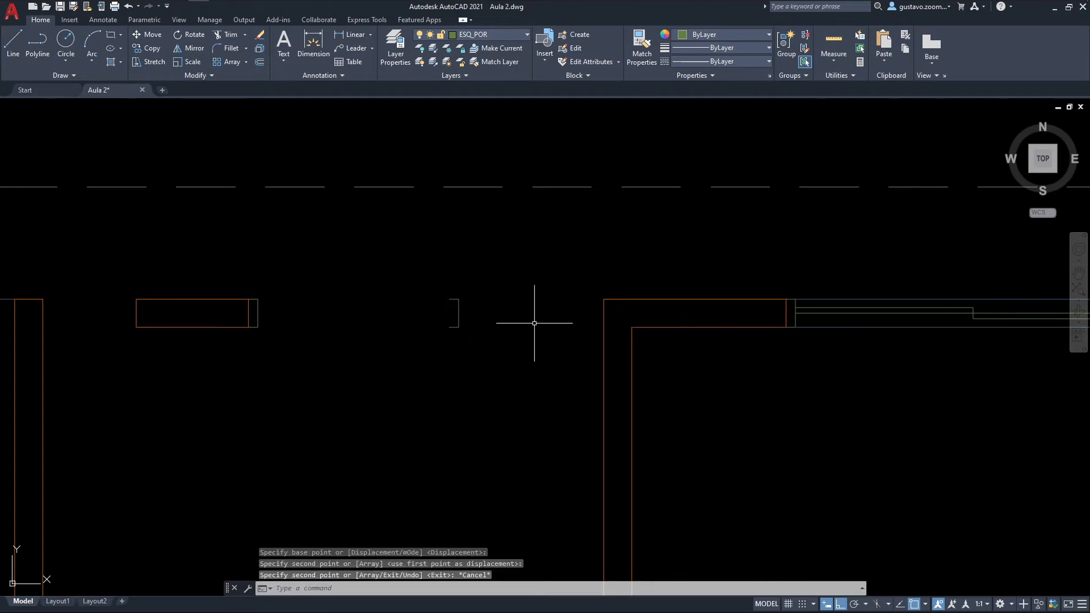
Step: Mirror the copied frame about its vertical side, erasing the source object
scroll(458, 303, up, 2)
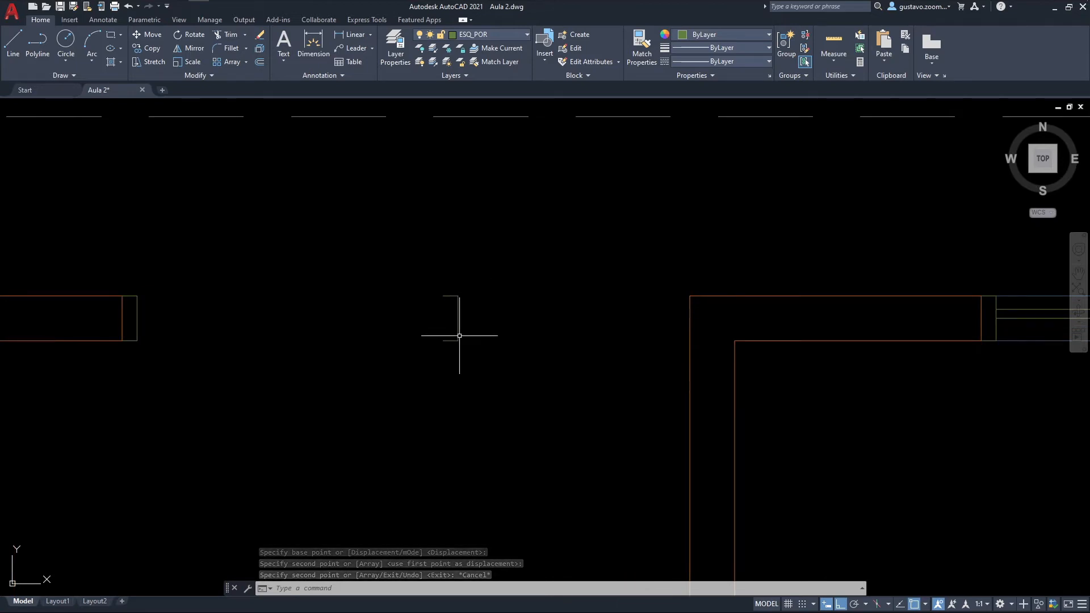
text(mi)
key(Return)
click(492, 352)
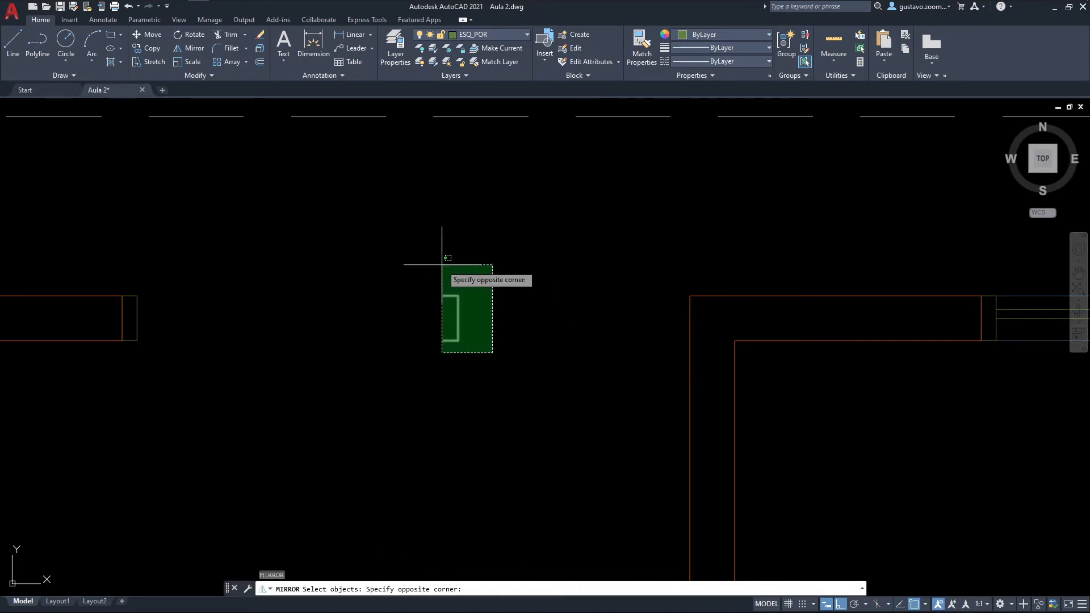
click(444, 256)
key(Return)
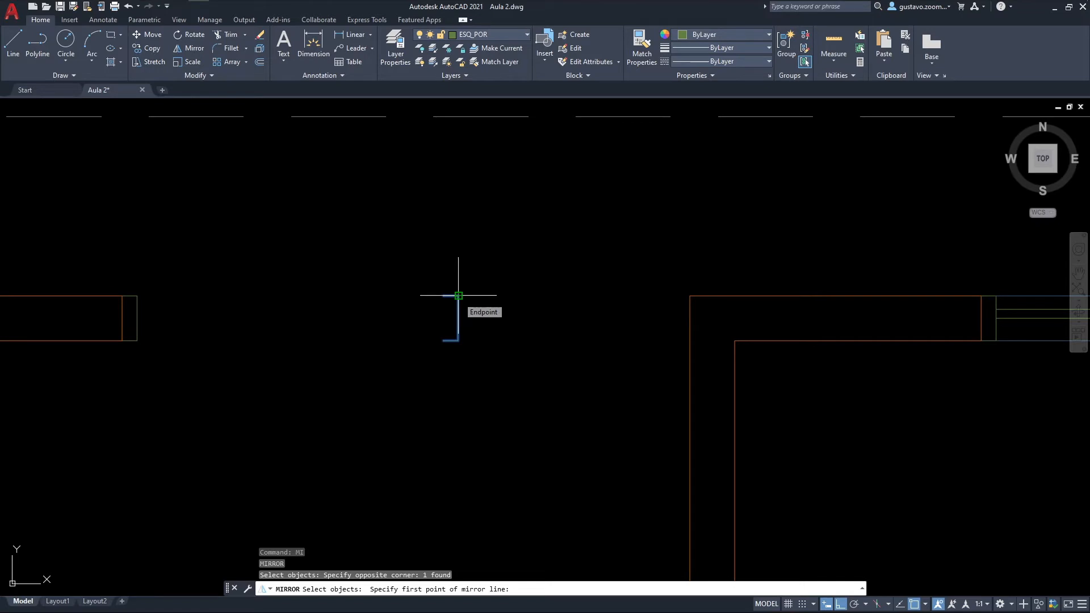
click(458, 296)
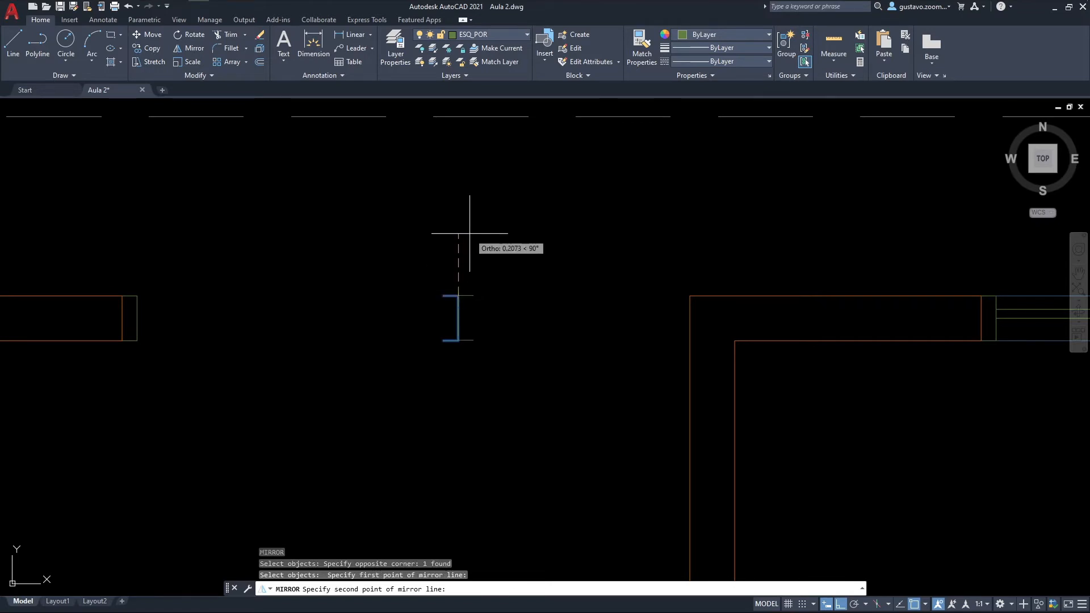
click(469, 233)
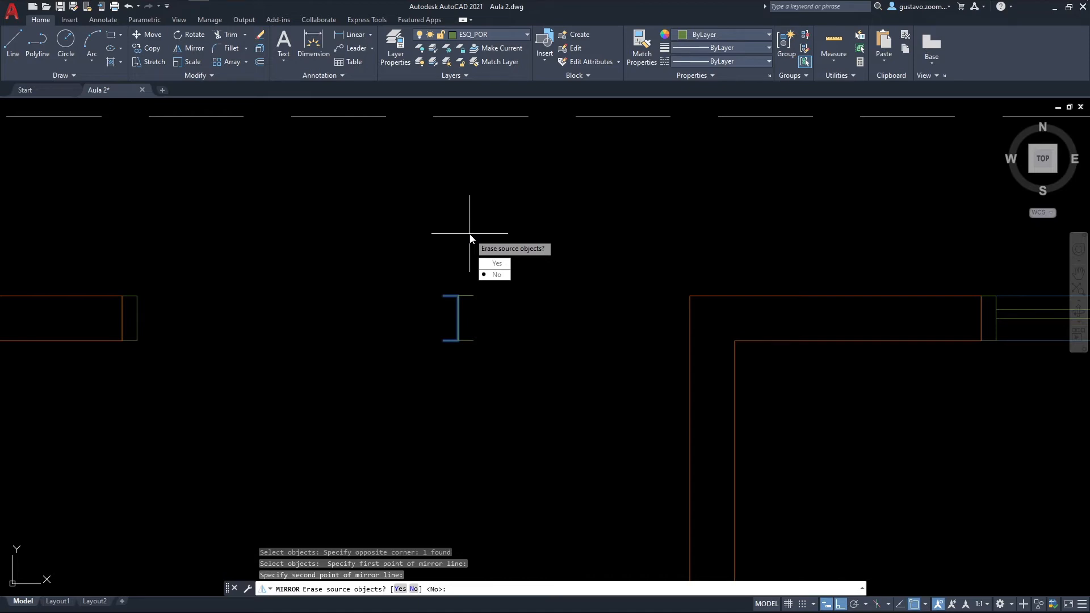
click(492, 264)
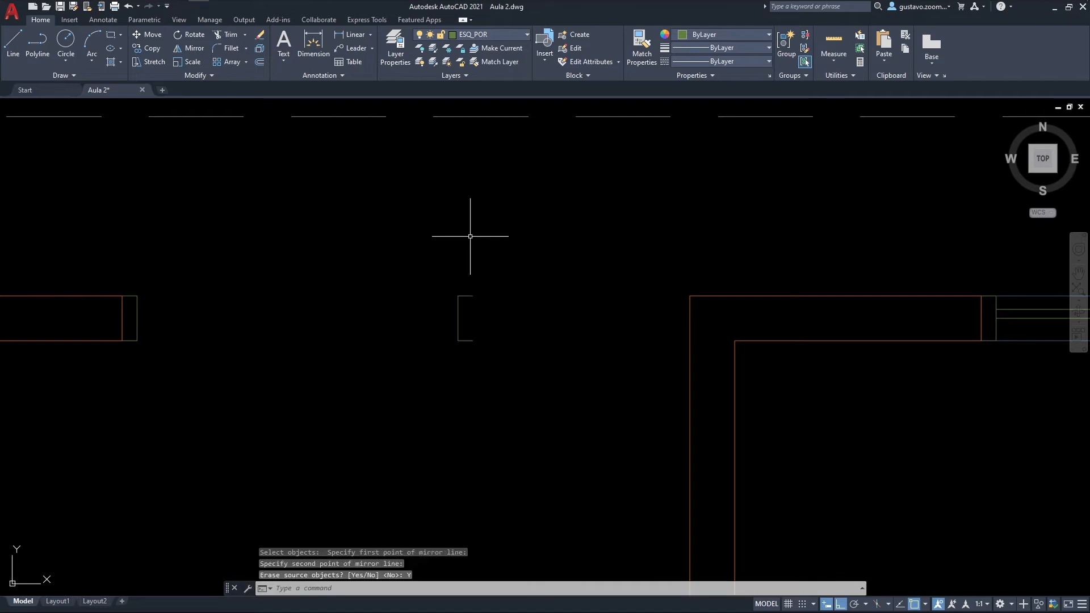
Step: Move the mirrored frame by its north-east corner onto the north-west corner of the east wall
text(m)
key(Return)
click(489, 313)
click(470, 276)
key(Return)
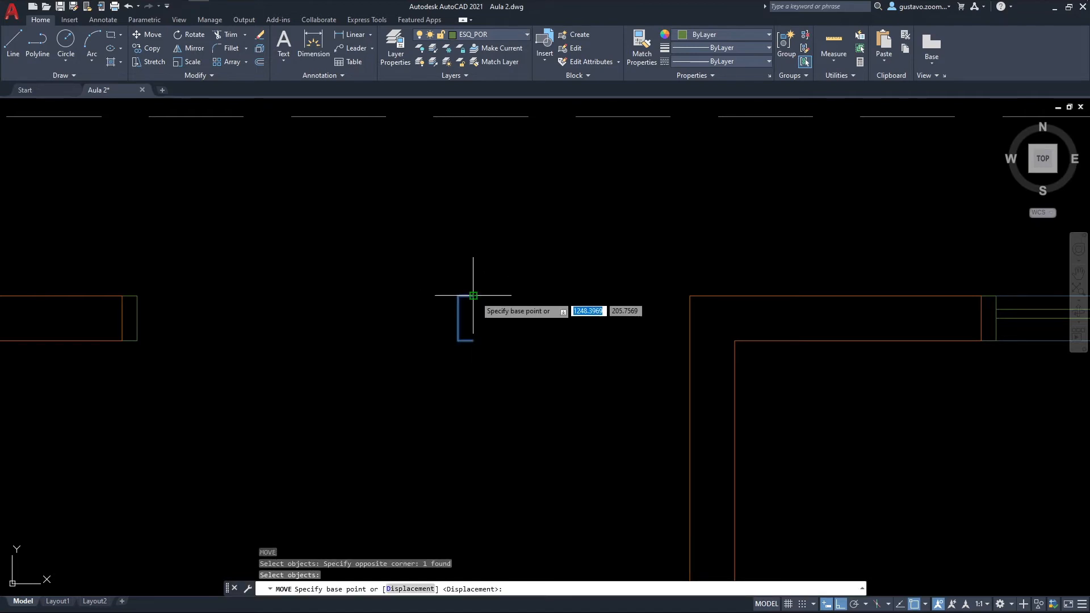
click(473, 295)
click(689, 295)
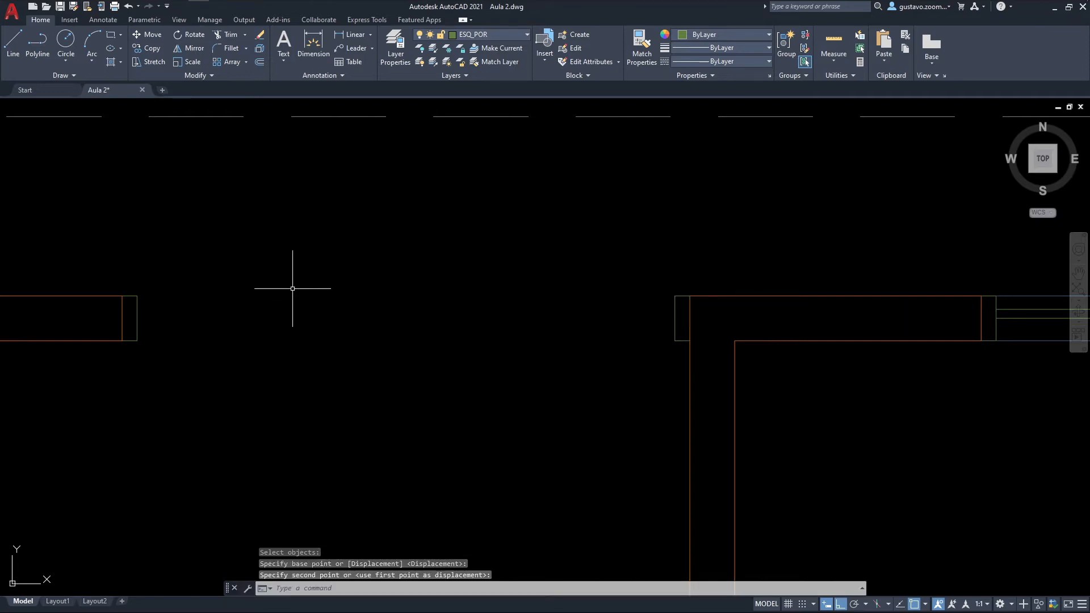
Step: Draw a line between the midpoints of the two door frames across the opening
middle_drag(321, 286, 377, 312)
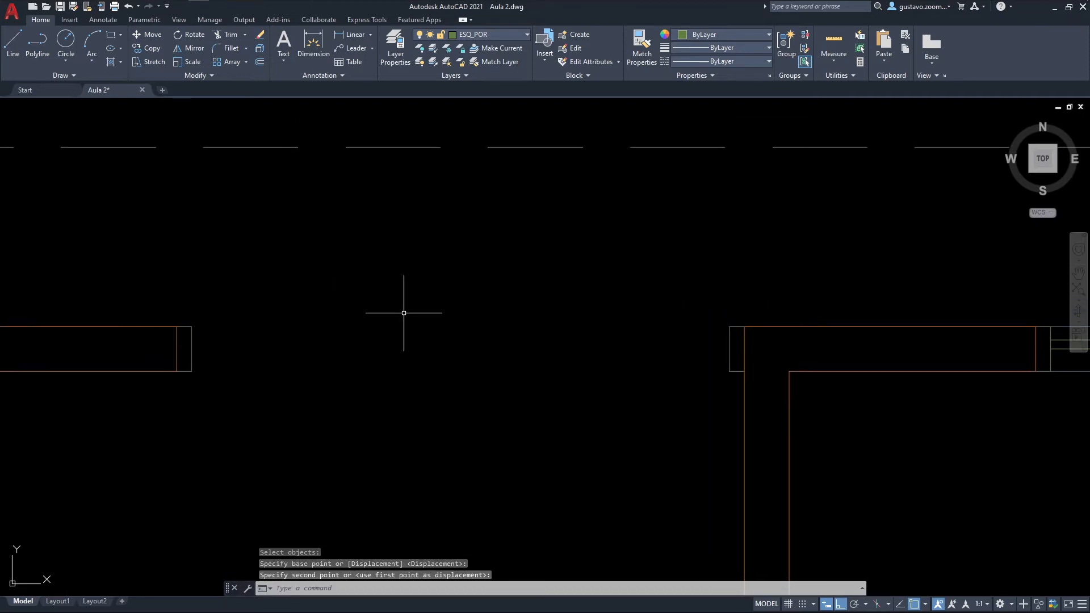
text(l)
key(Return)
click(727, 349)
click(193, 350)
key(Escape)
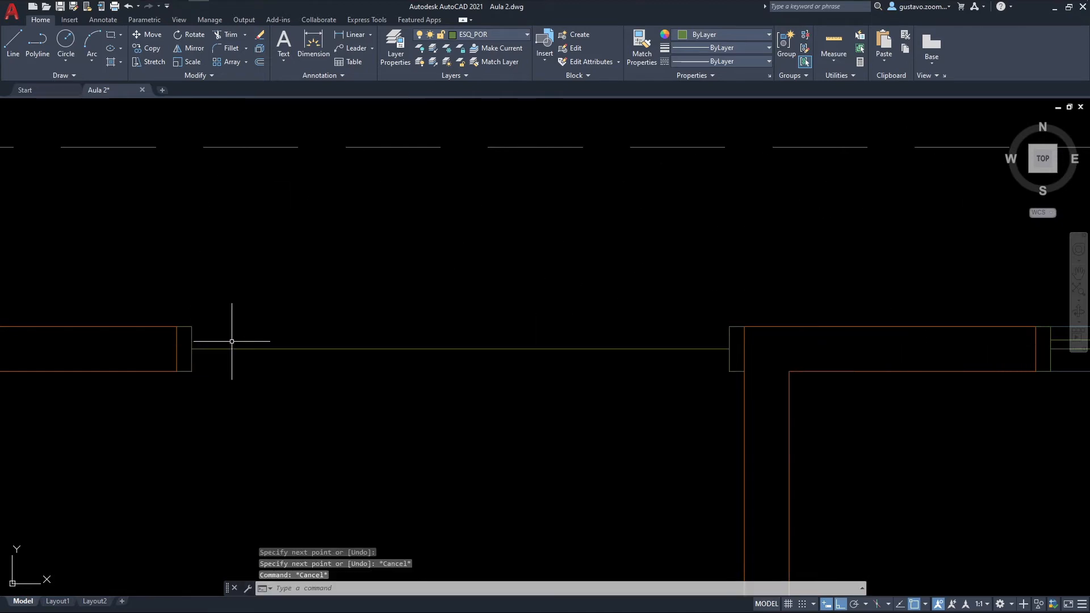
Step: Offset the door's centre line by 0.03, once to the north and twice in succession to the south
text(o)
key(Return)
text(.03)
key(Return)
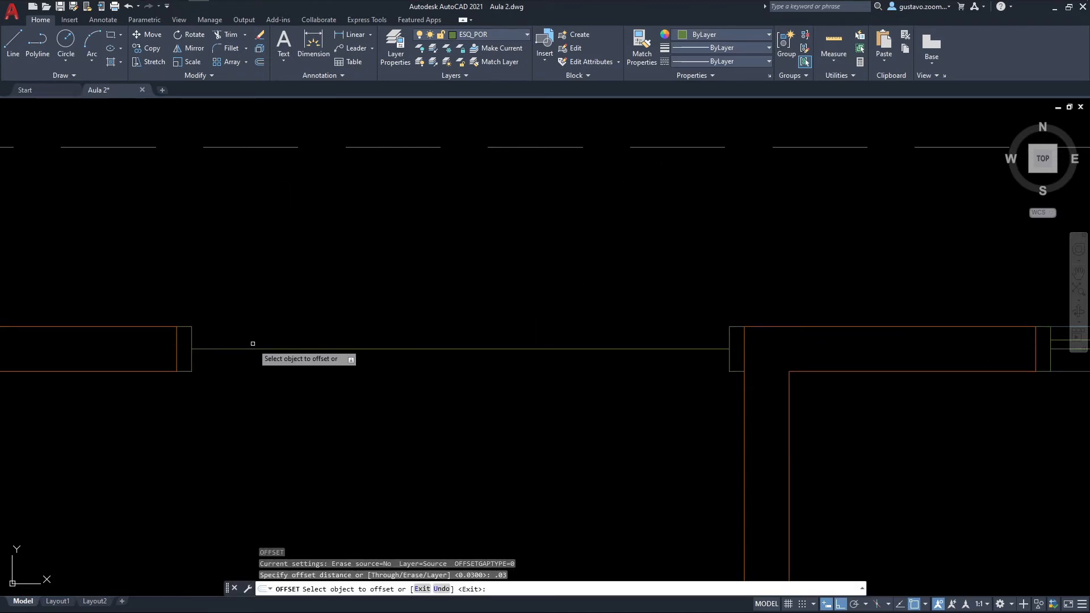
click(260, 349)
click(260, 325)
click(265, 350)
click(267, 366)
click(270, 358)
click(269, 401)
key(Escape)
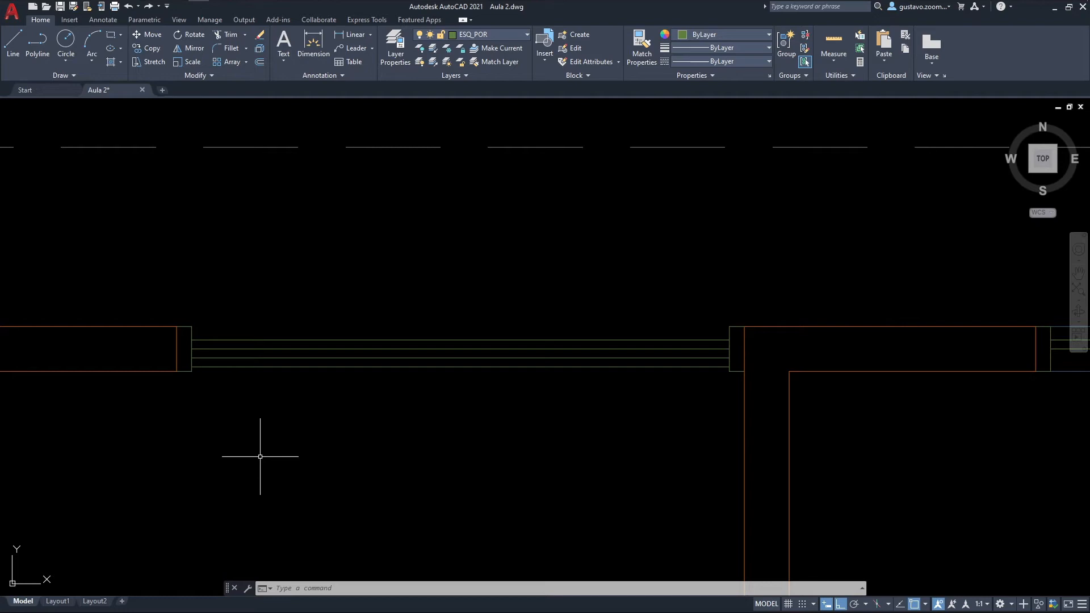
Step: Divide the northernmost panel line into 3 segments
text(V)
key(Return)
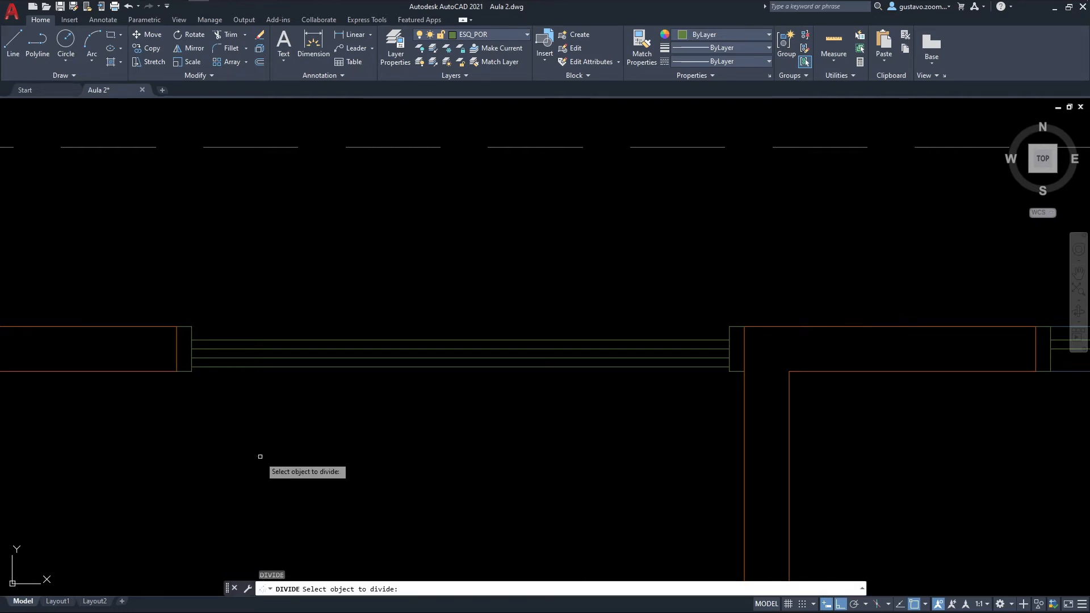
click(322, 340)
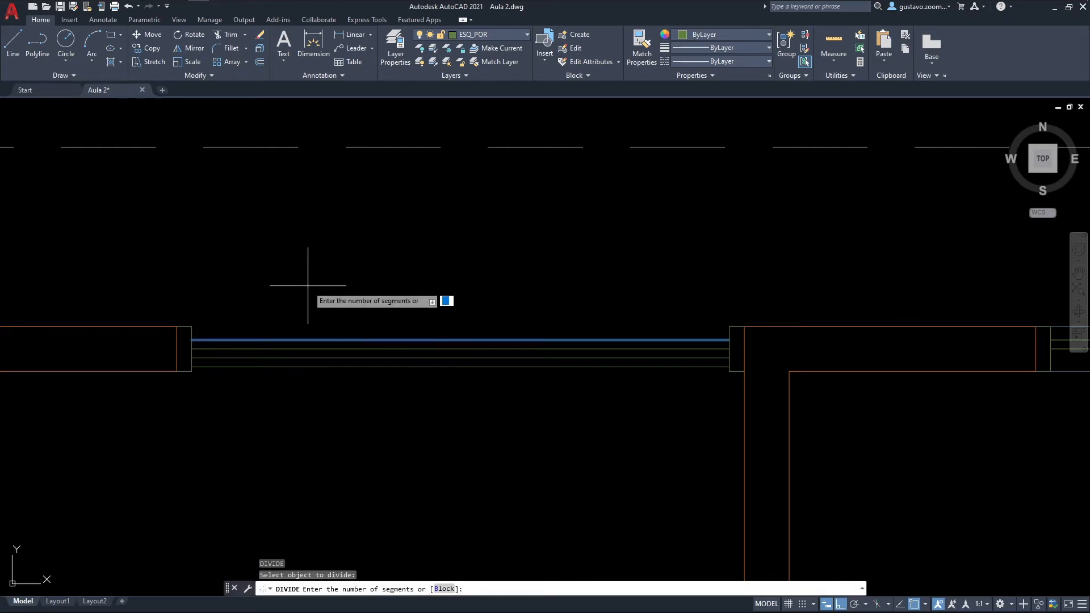
text(3)
key(Return)
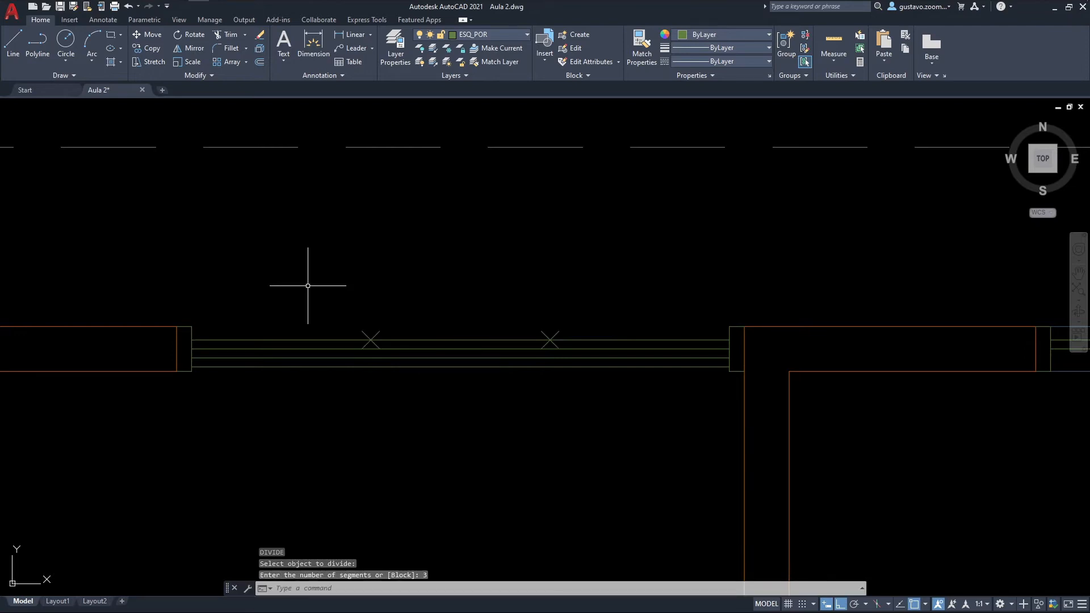
Step: Draw vertical lines from both division points down to the southernmost panel line
text(l)
key(Return)
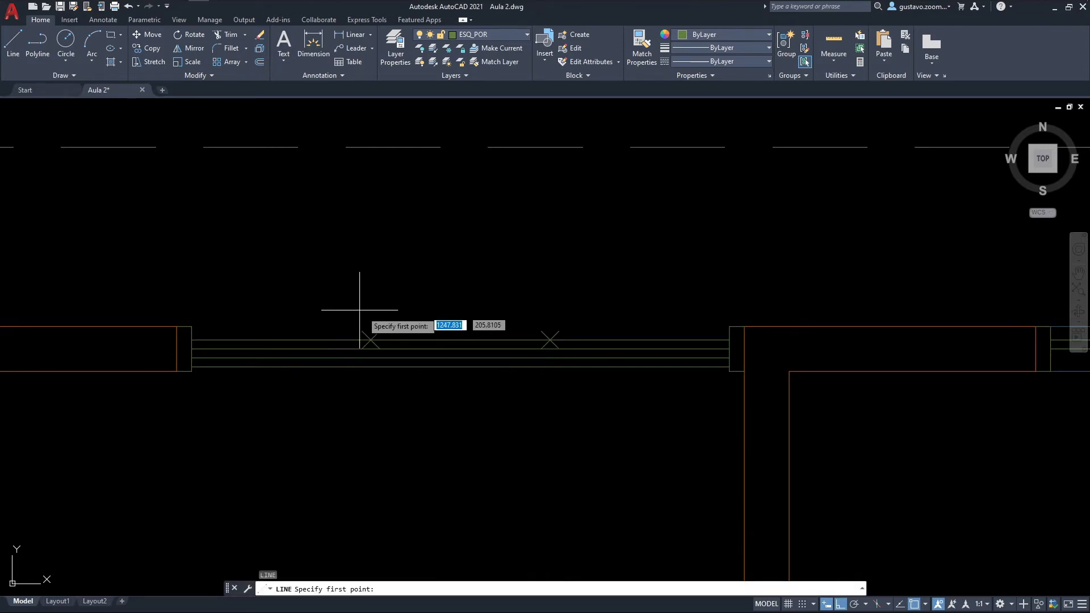
click(370, 340)
key(Escape)
key(Return)
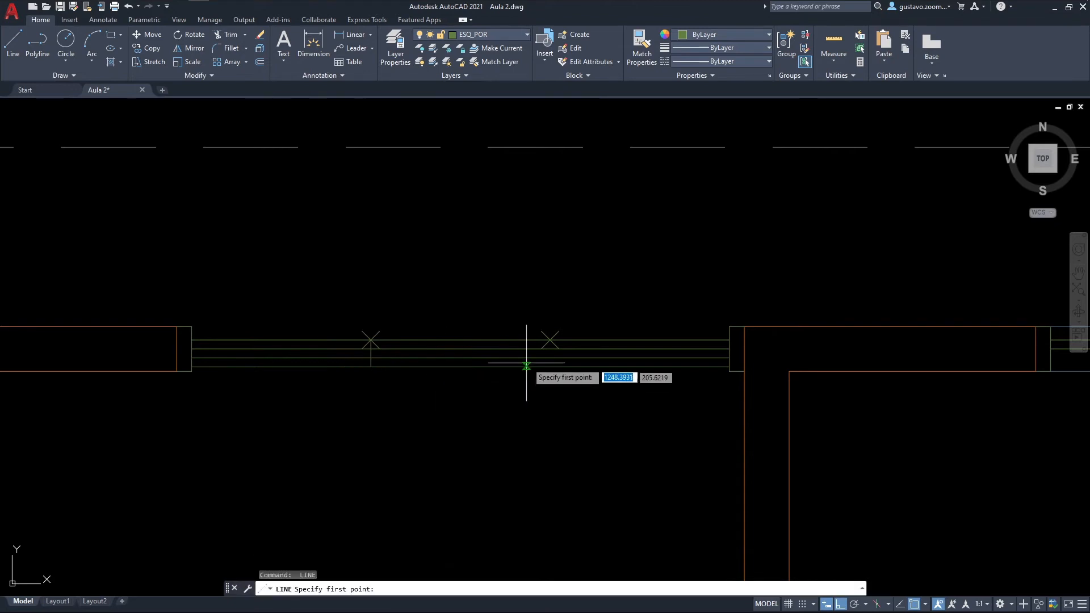
click(550, 340)
click(550, 367)
key(Escape)
Step: Delete the two division point markers on the northernmost panel line
click(570, 336)
click(325, 285)
key(Delete)
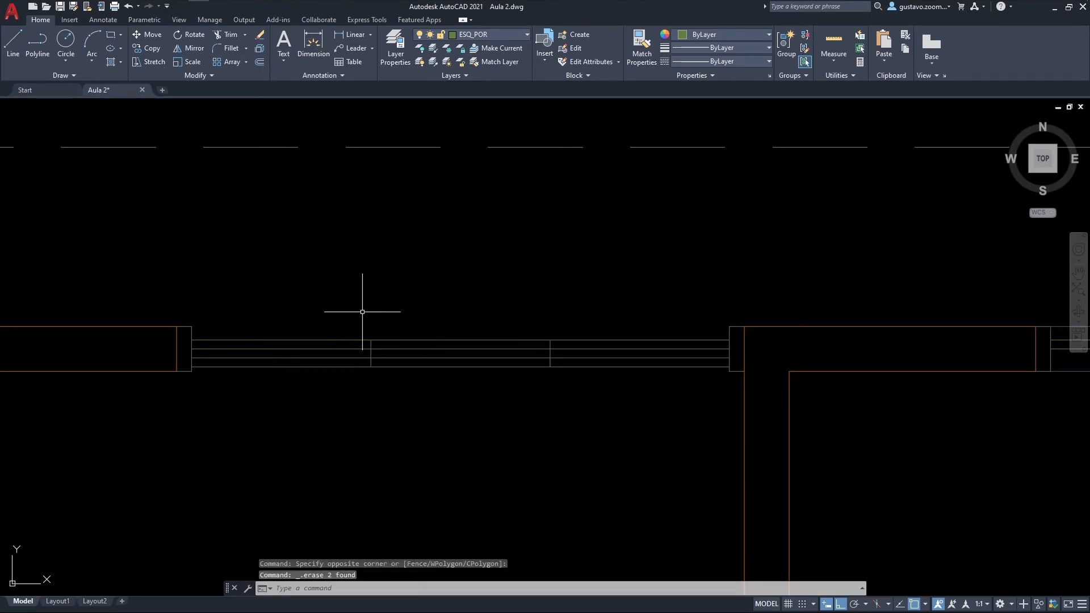
Step: Trim the horizontal and vertical lines at the two divisions to shape three staggered sliding panels
text(tr)
key(space)
click(407, 340)
click(555, 349)
click(534, 367)
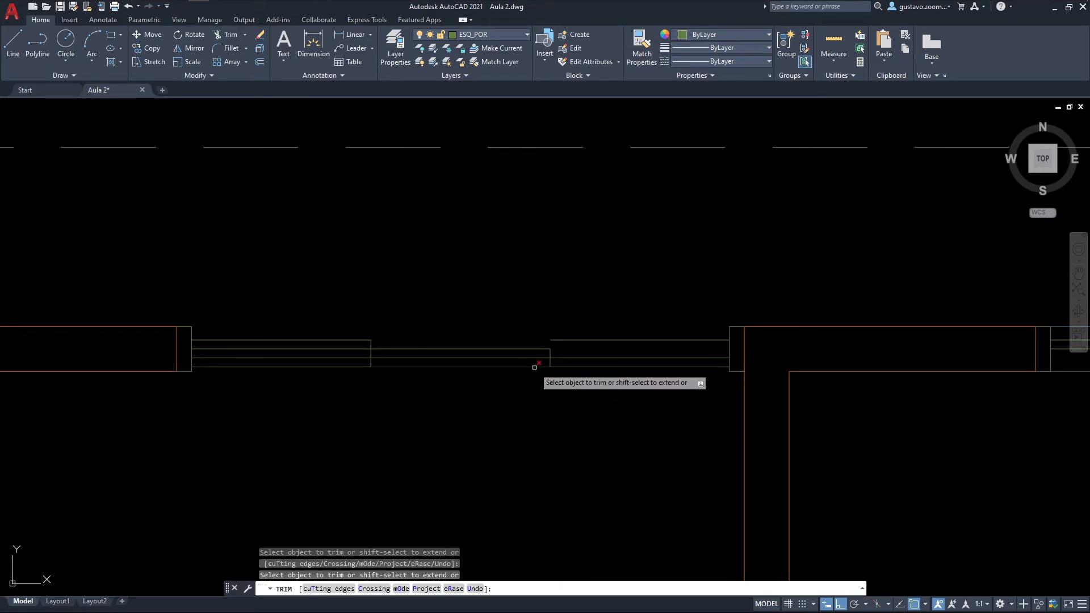
click(371, 362)
click(360, 346)
key(Return)
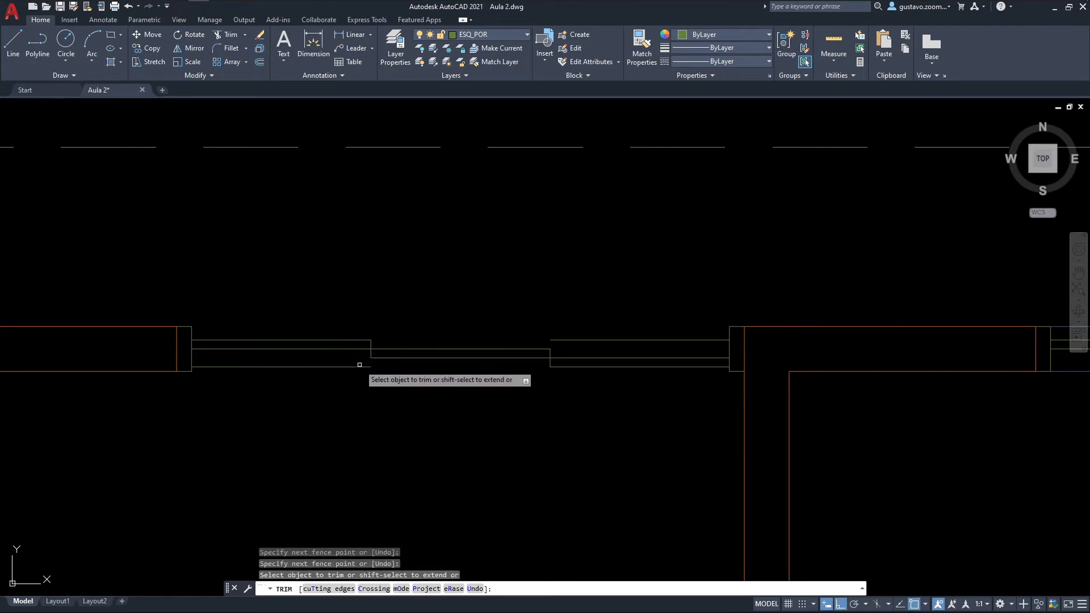
key(Escape)
Step: Delete the leftover line south of the west panel and the one north of the east panel
click(358, 366)
click(591, 335)
key(Delete)
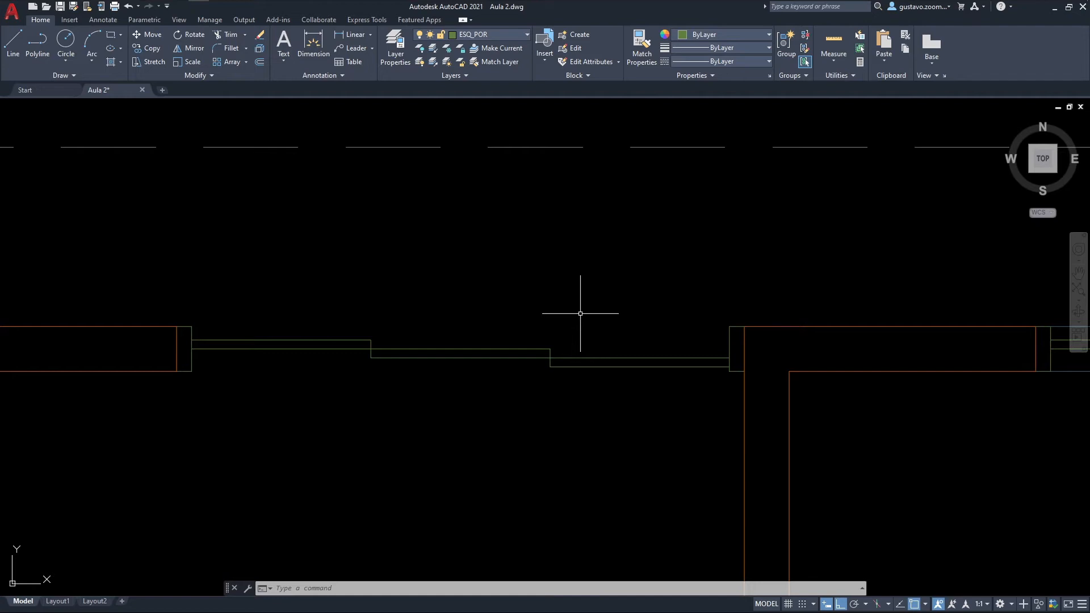
Step: On layer ESQ_SOL, draw two sill lines joining the P04 door frames along the opening's north and south faces
click(495, 35)
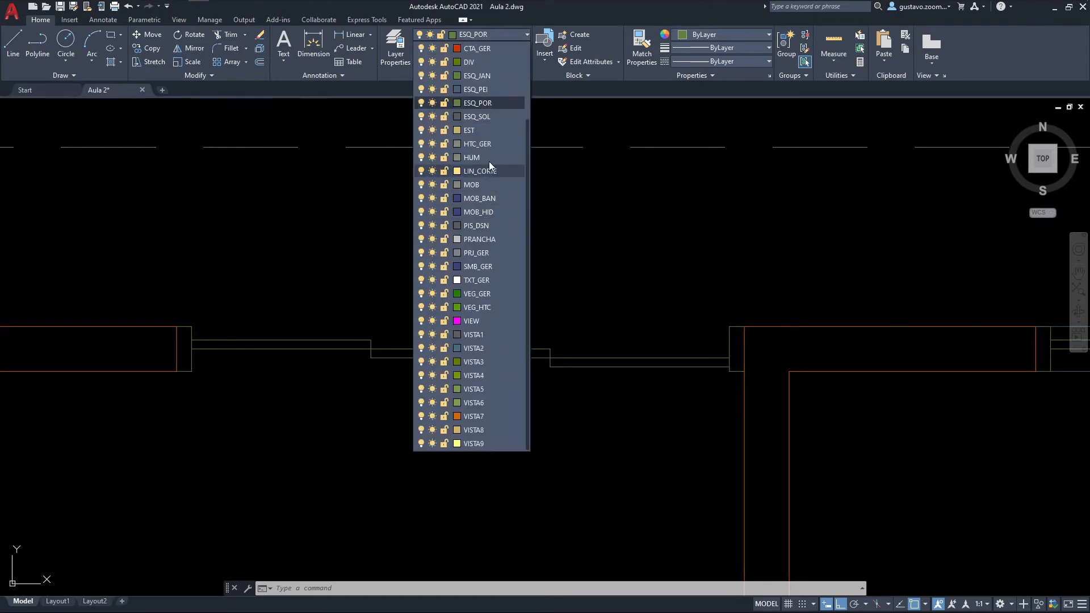
click(493, 117)
text(l)
key(Return)
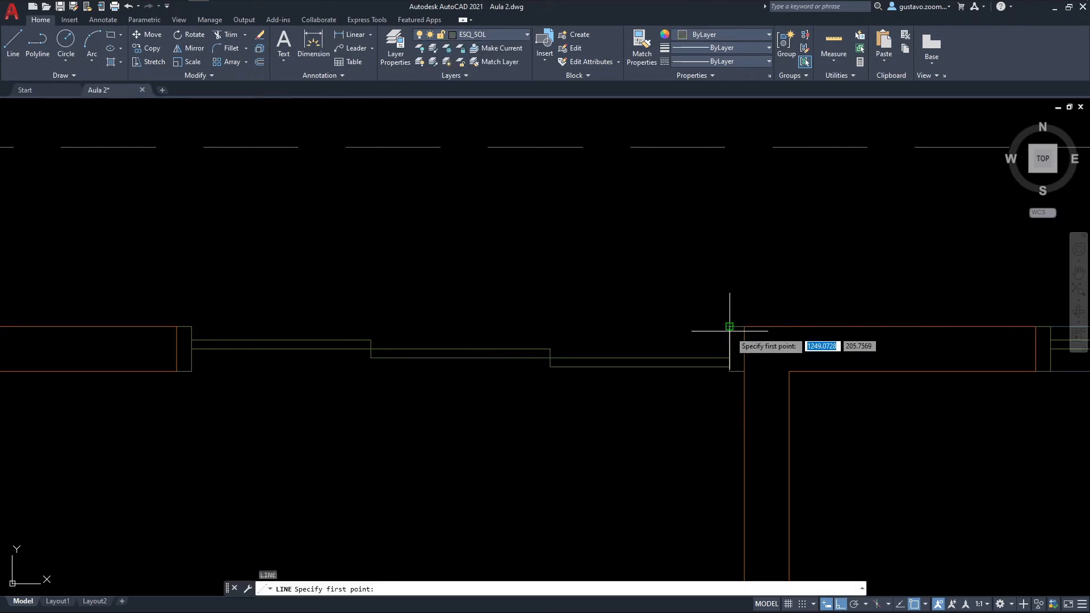
click(730, 326)
key(Escape)
key(Return)
click(192, 371)
click(729, 371)
key(Escape)
Step: Copy the whole door using the west frame's north-west corner as base point, and paste it as a block just south of the original
middle_drag(671, 394, 774, 435)
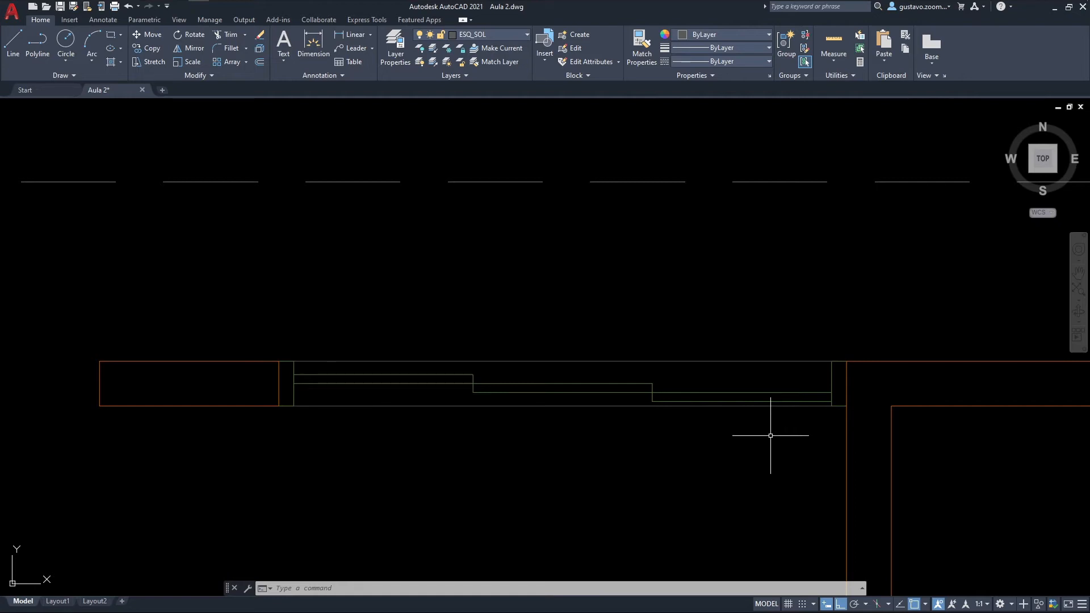
drag(842, 421, 290, 313)
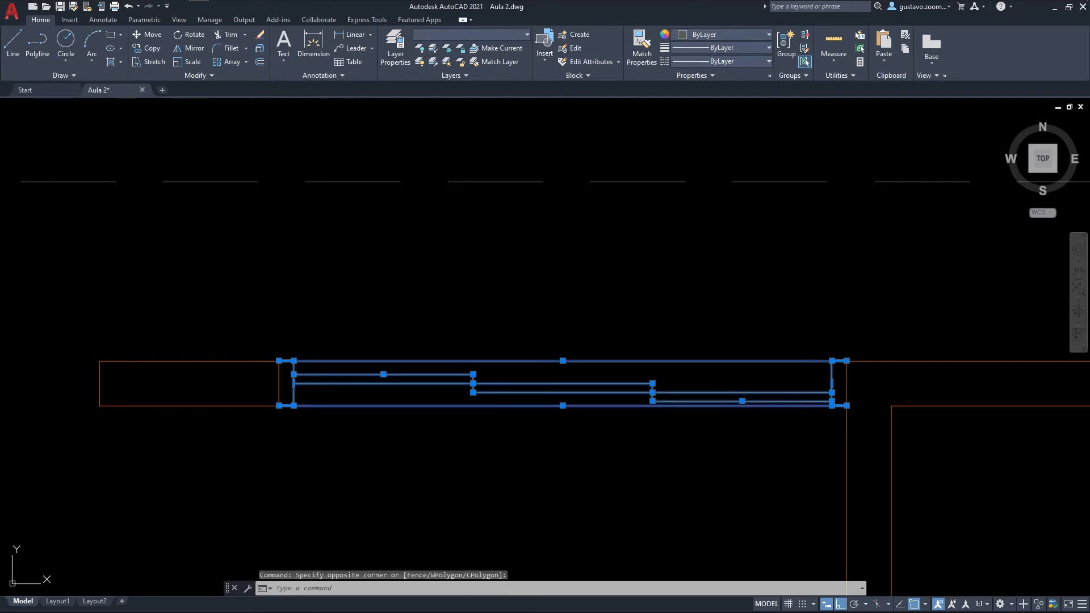
key(ctrl+shift+c)
click(279, 361)
key(ctrl+shift+v)
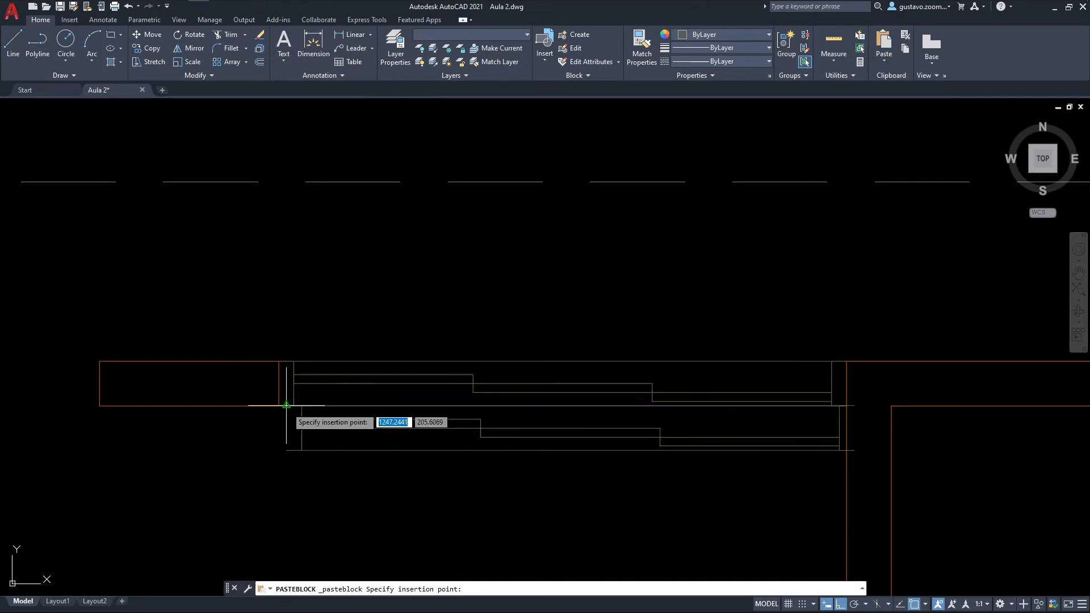
click(281, 440)
Step: Delete the original loose linework of the P04 sliding door in the north wall opening, keeping the pasted block
click(841, 413)
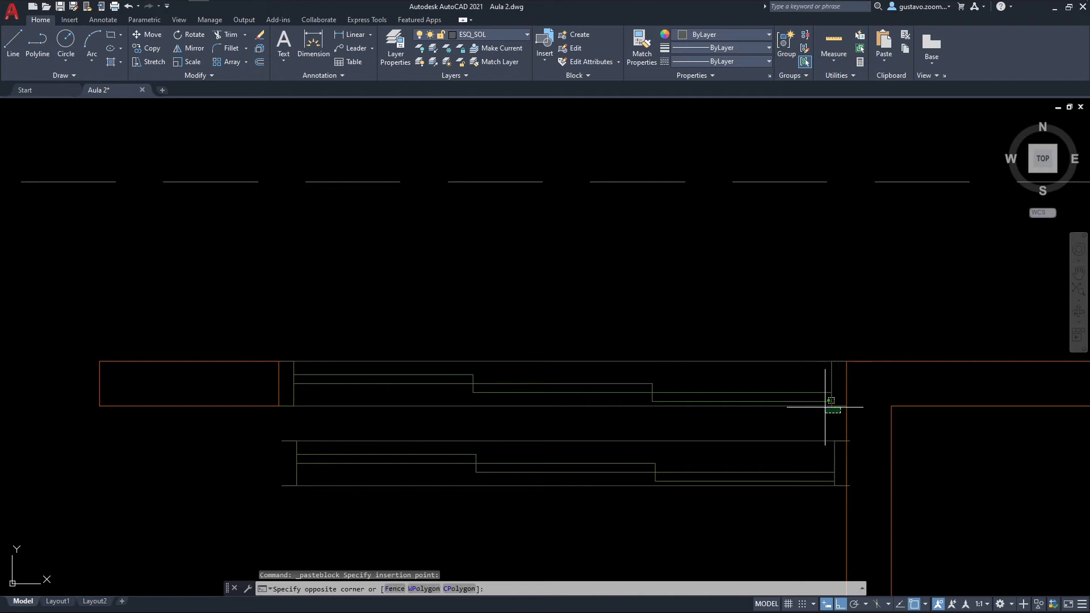
click(288, 316)
key(Delete)
Step: Move the P04 door block by its north-west corner onto the north-east corner of the short wall stub
text(m)
key(space)
click(338, 382)
click(301, 448)
key(space)
click(281, 440)
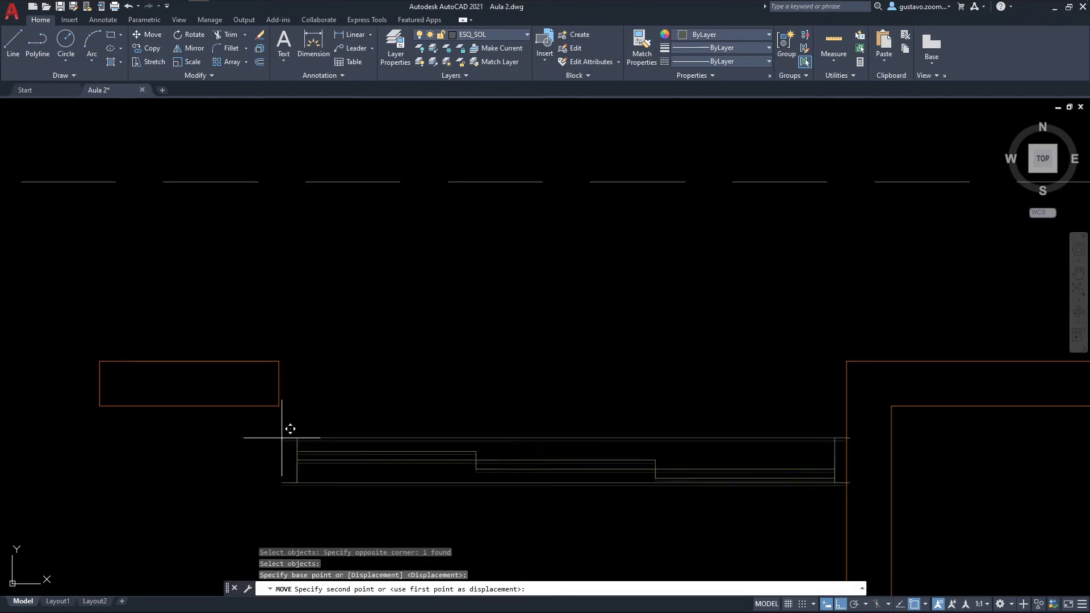
click(278, 361)
key(Escape)
Step: Look over the whole floor plan and along the north wall for openings that still lack windows or doors
middle_drag(606, 193, 776, 231)
scroll(739, 259, down, 2)
scroll(739, 259, down, 1)
middle_drag(771, 296, 671, 218)
scroll(663, 207, down, 1)
scroll(655, 219, down, 1)
scroll(655, 219, down, 2)
mouse_move(591, 231)
middle_down()
mouse_move(567, 244)
mouse_move(563, 202)
middle_up()
mouse_move(498, 385)
middle_down()
mouse_move(465, 363)
mouse_move(423, 300)
mouse_move(419, 404)
mouse_move(415, 387)
middle_up()
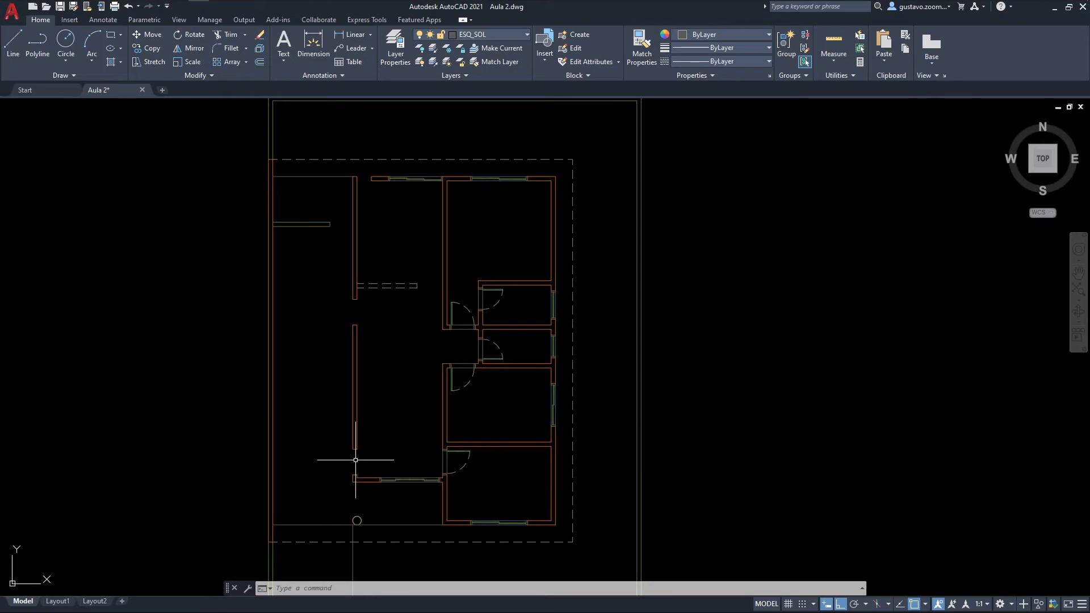
scroll(355, 460, up, 2)
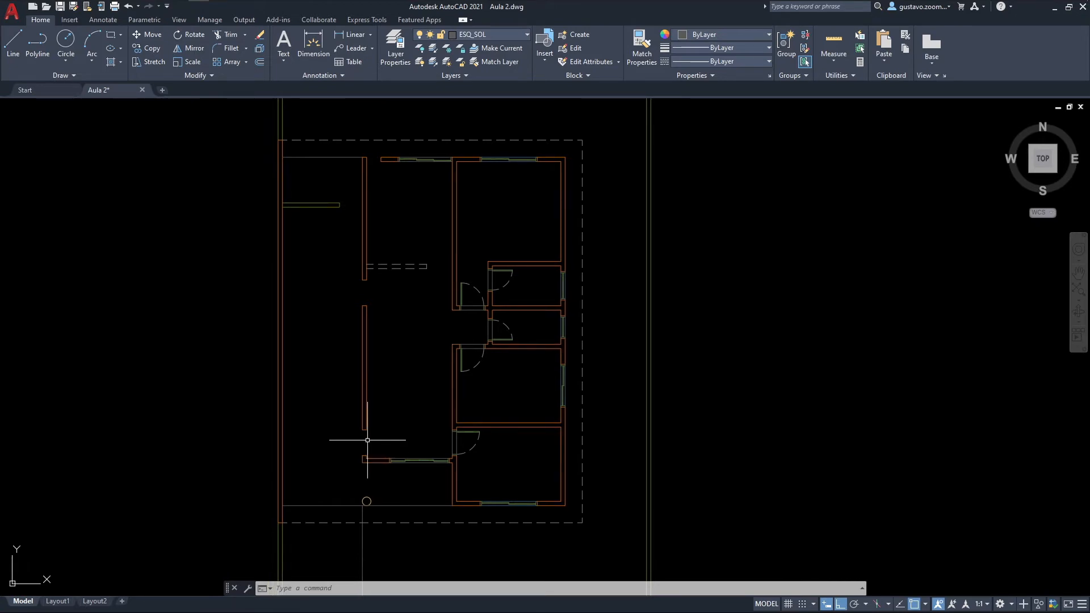
scroll(361, 445, down, 2)
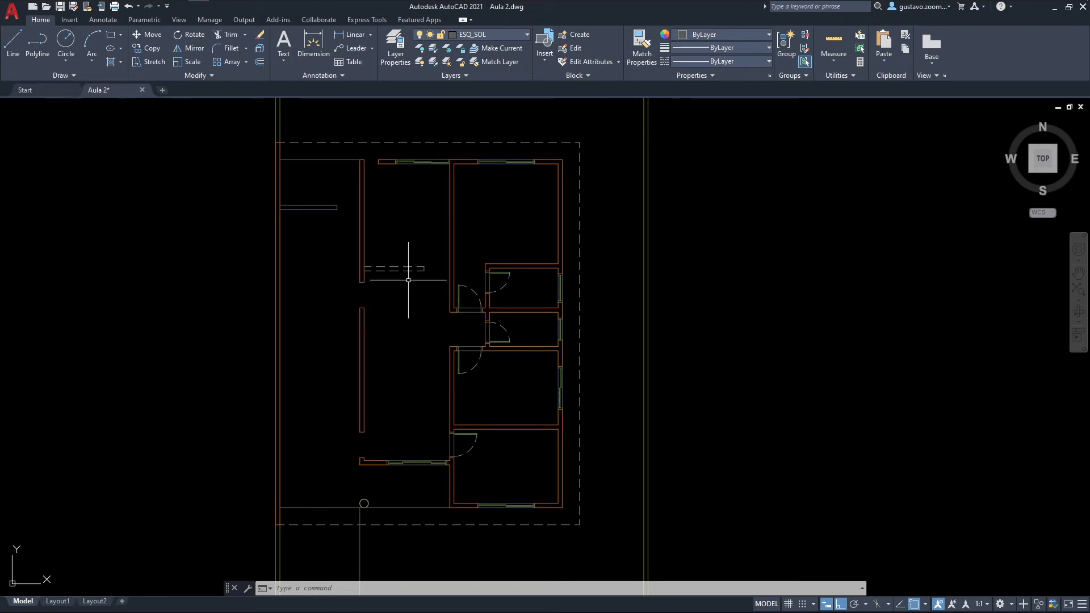
middle_drag(445, 239, 453, 326)
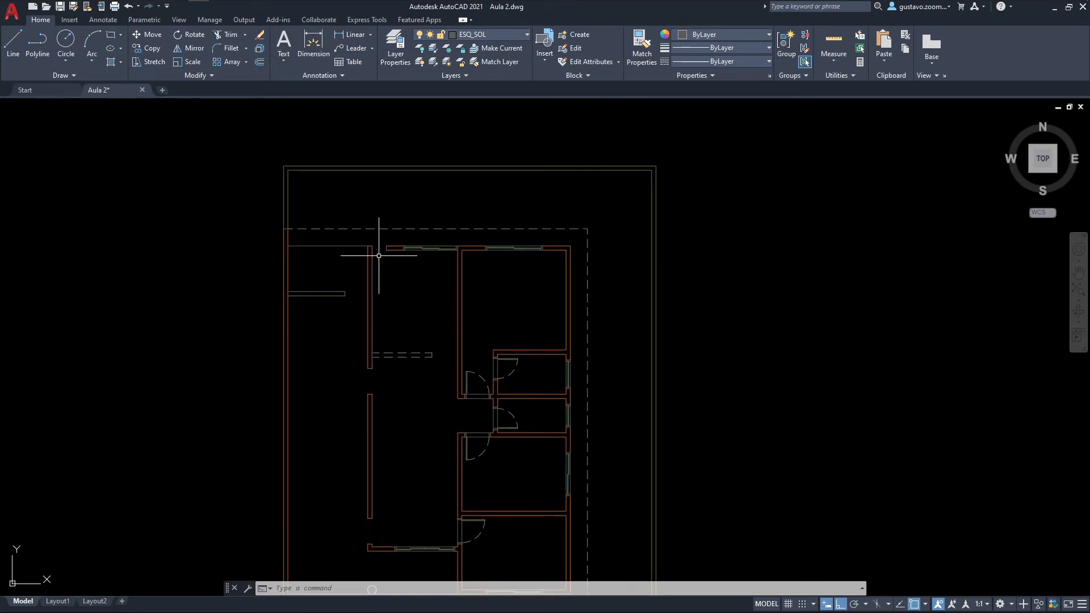
scroll(428, 289, up, 5)
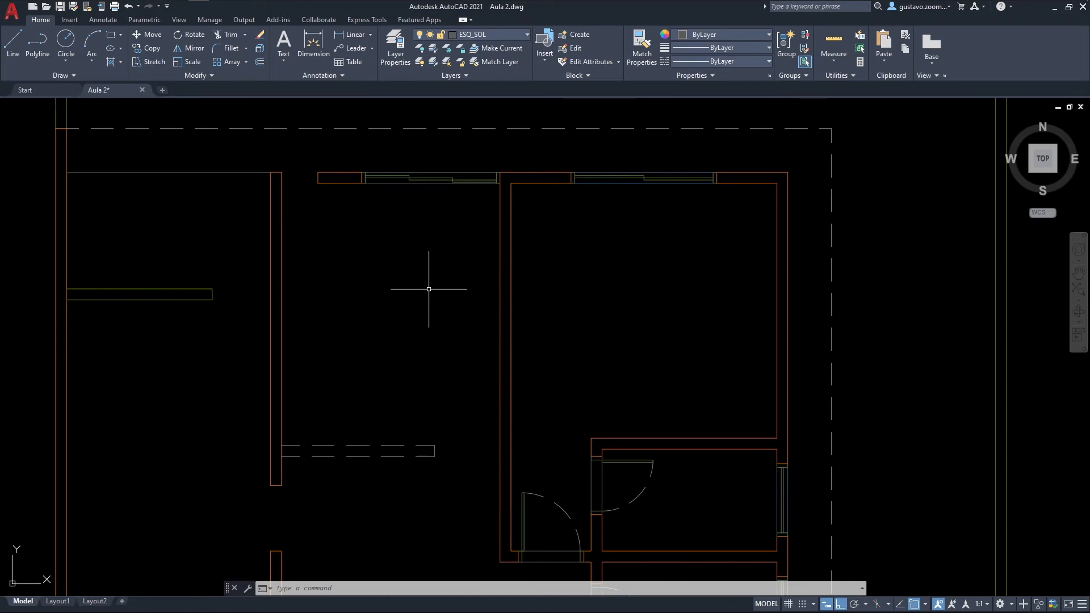
scroll(511, 236, up, 3)
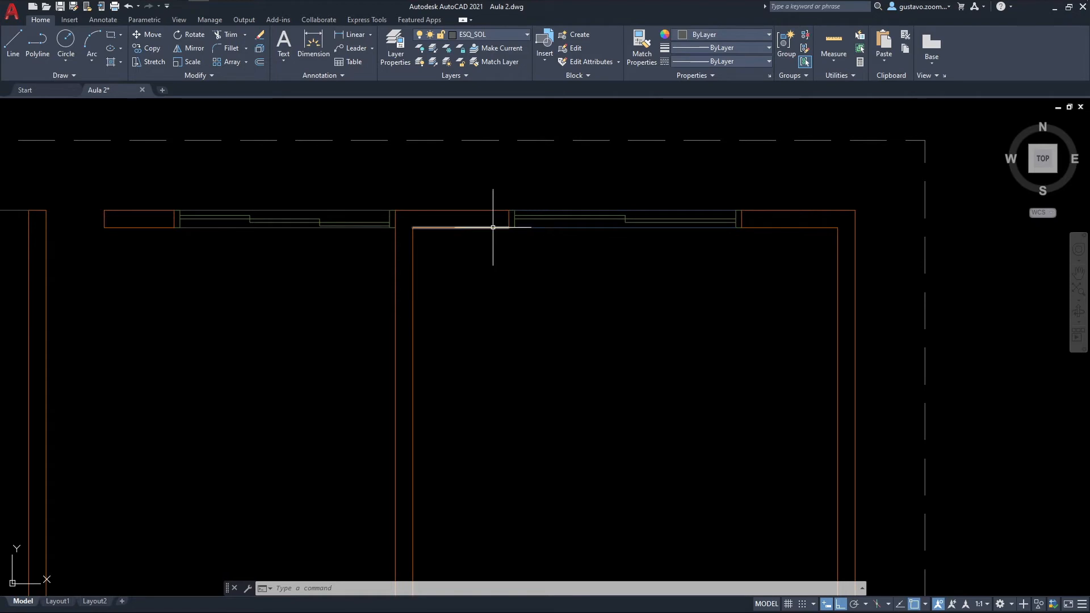
middle_drag(352, 352, 429, 369)
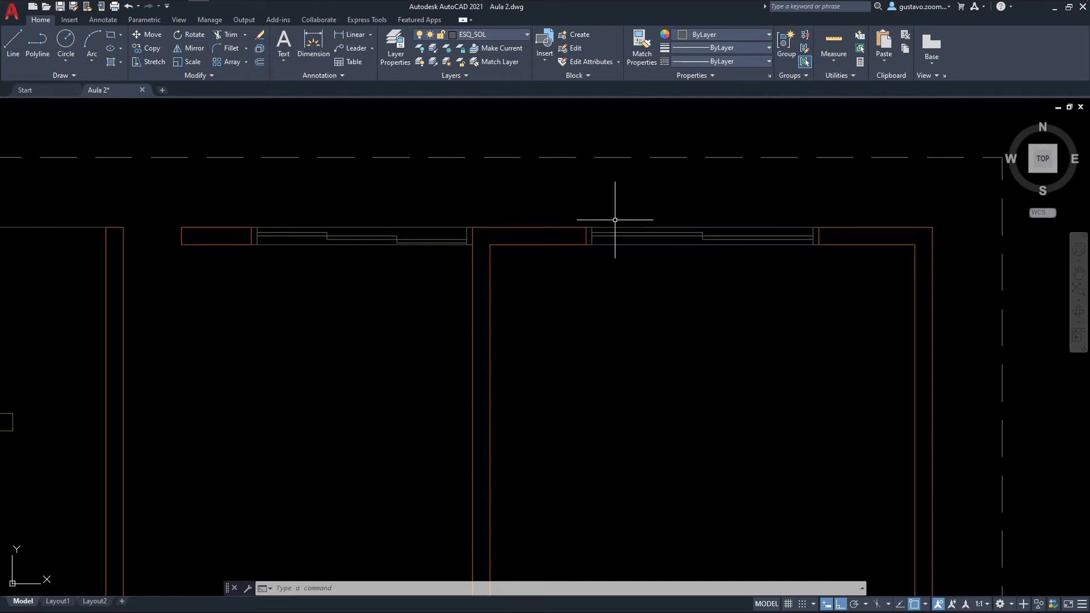
Step: On layer ESQ_PEI, draw a line across the small opening west of door P04, flush with the wall's north face
scroll(109, 212, up, 4)
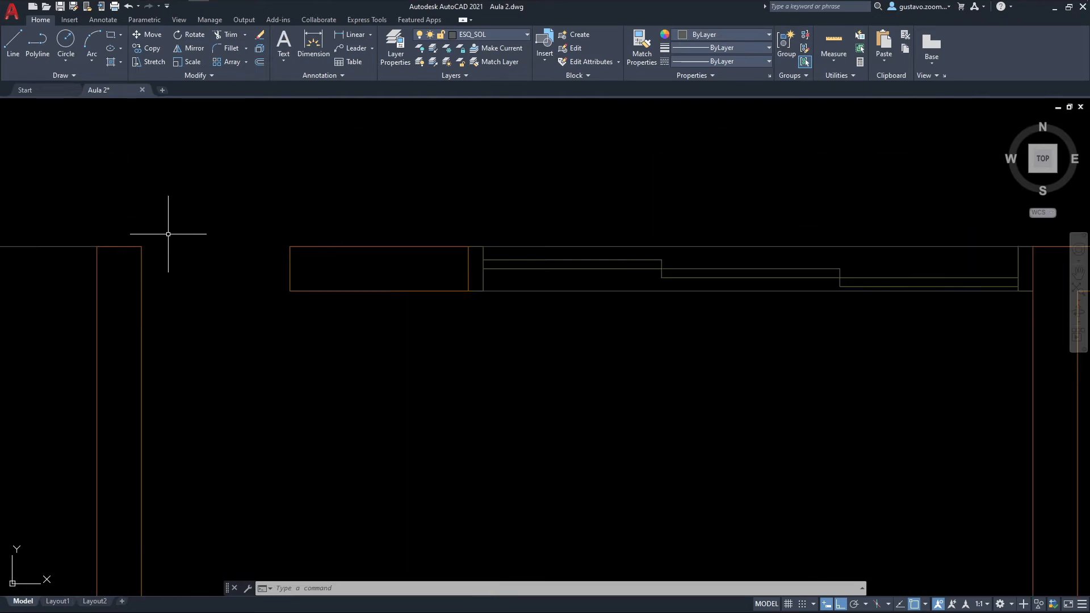
middle_drag(219, 248, 374, 291)
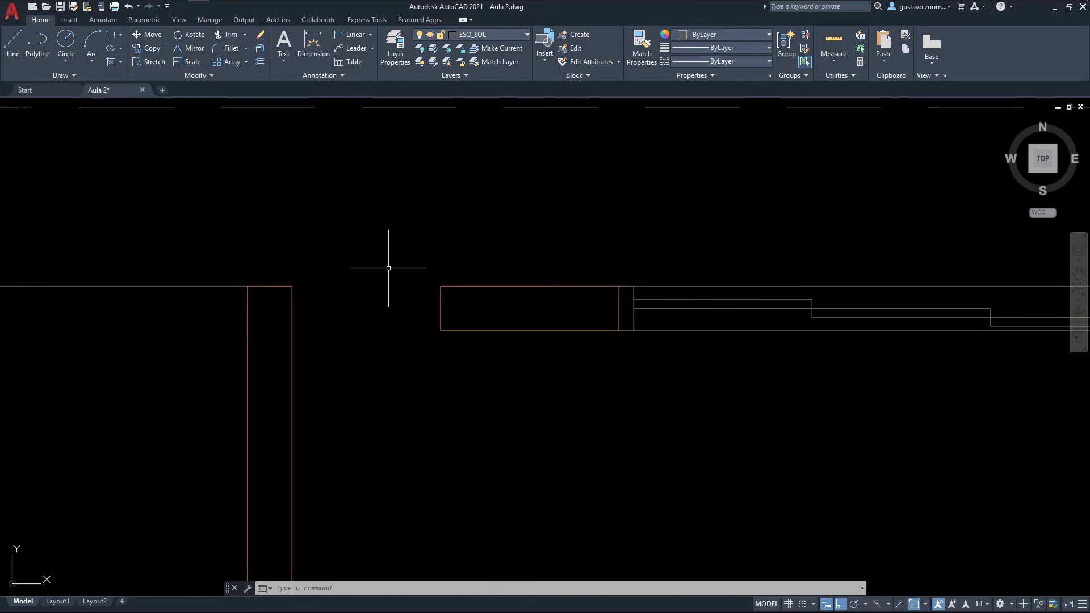
click(513, 33)
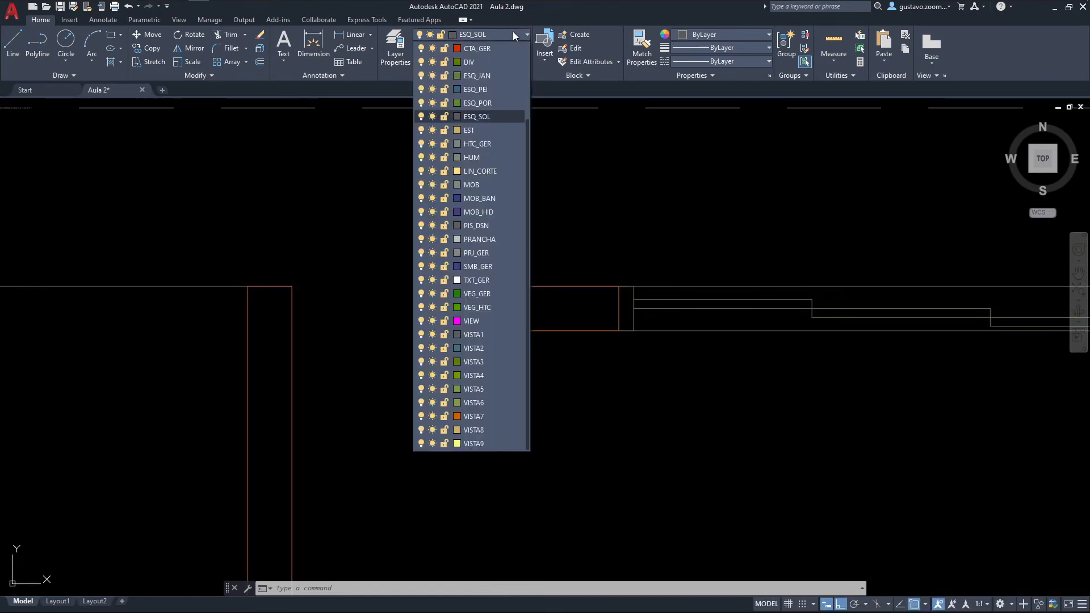
click(490, 76)
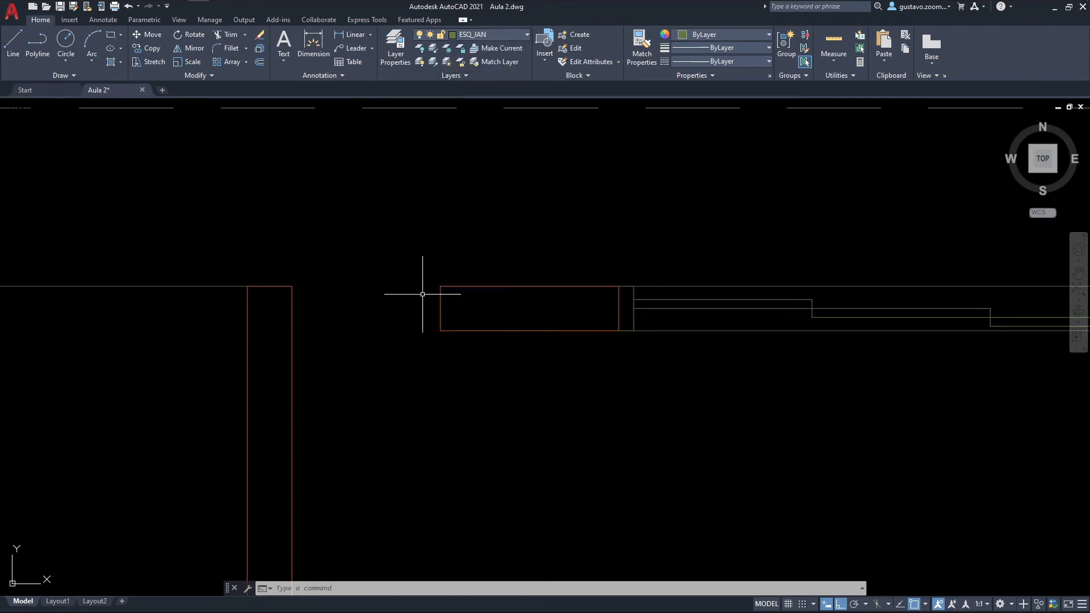
click(499, 37)
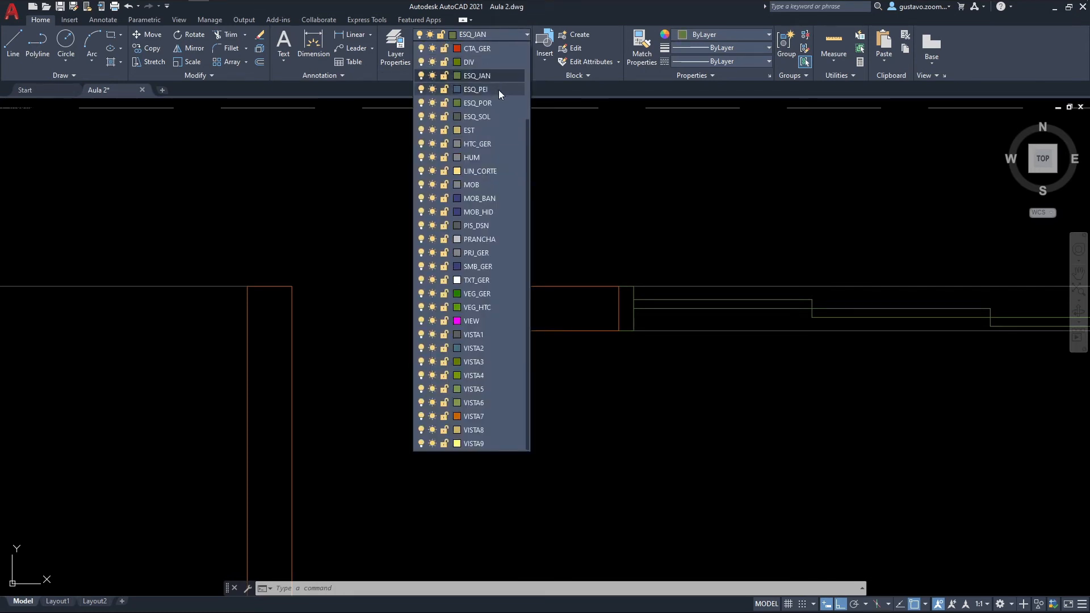
click(496, 91)
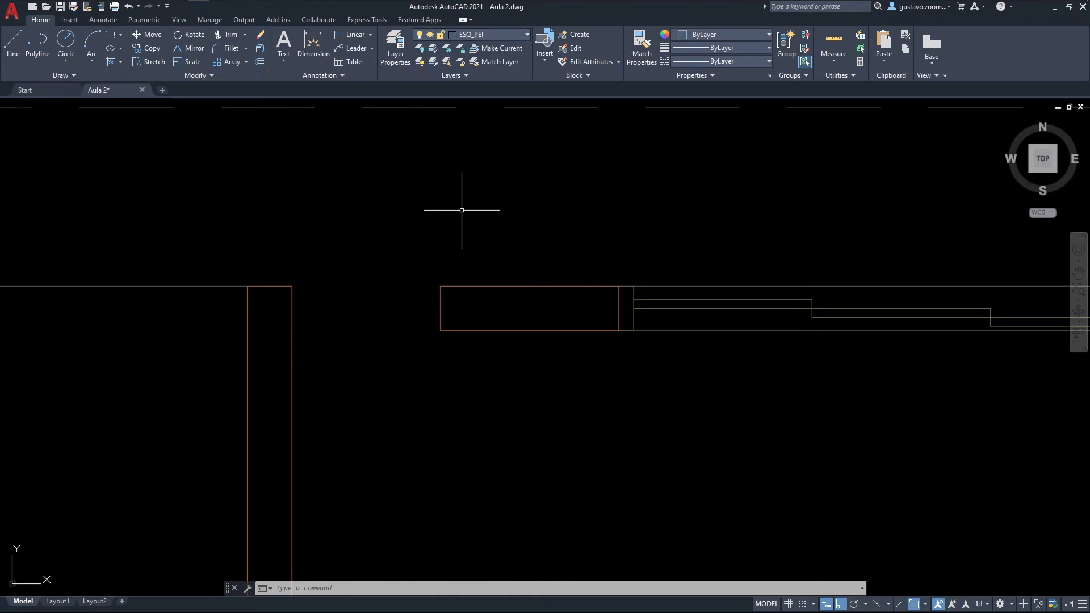
text(l)
key(Return)
click(441, 286)
click(291, 287)
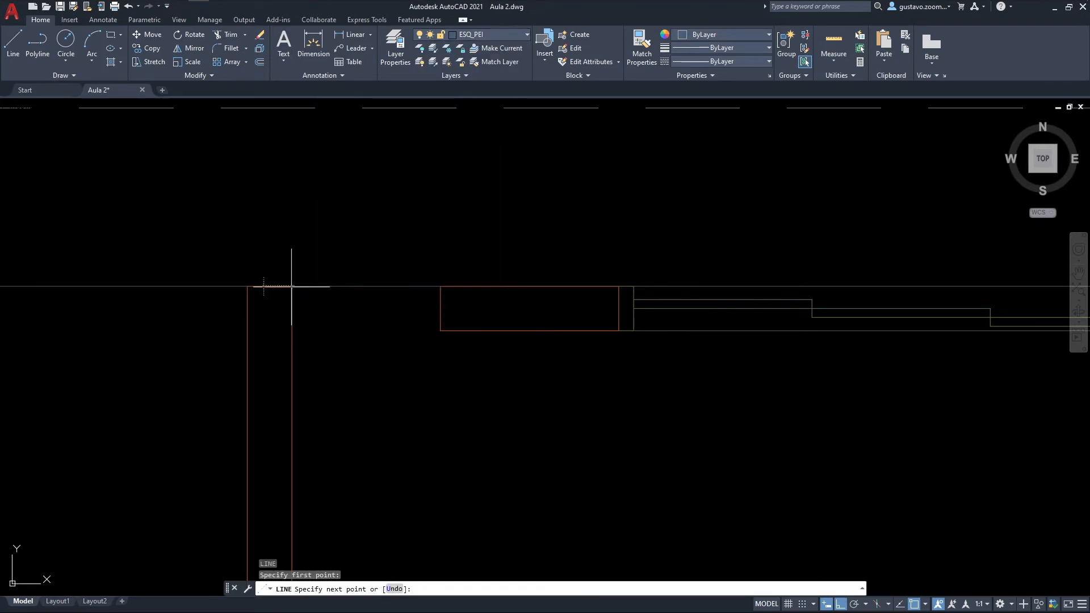
key(Return)
key(Return)
Step: Draw a second line across the same small opening, flush with the wall's south face
click(440, 331)
click(291, 331)
key(Escape)
key(Escape)
key(Escape)
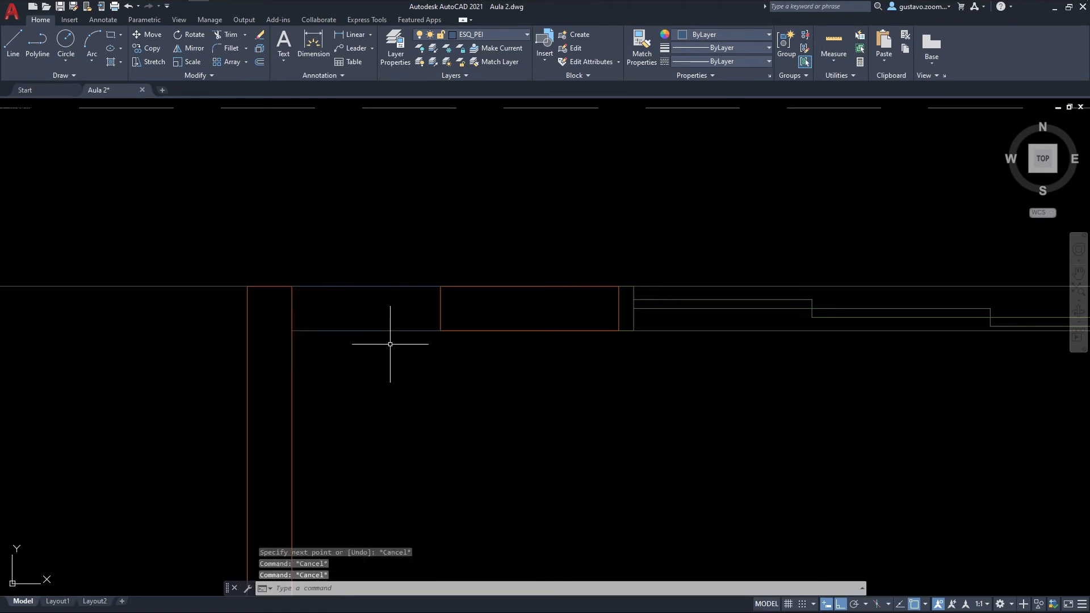
scroll(398, 333, up, 2)
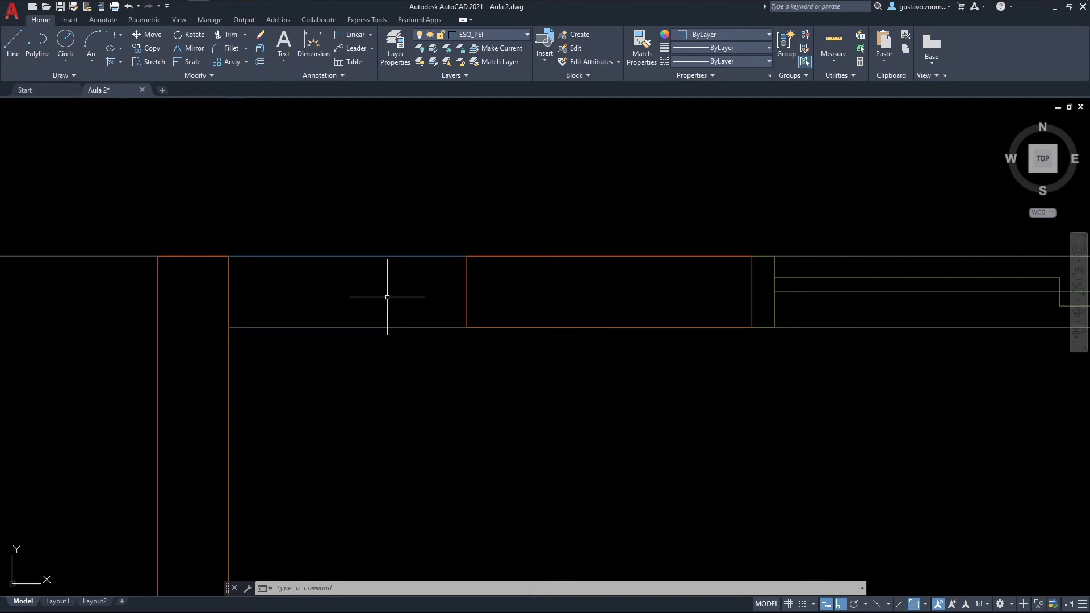
text(o)
key(Return)
text(.03)
key(Return)
key(Escape)
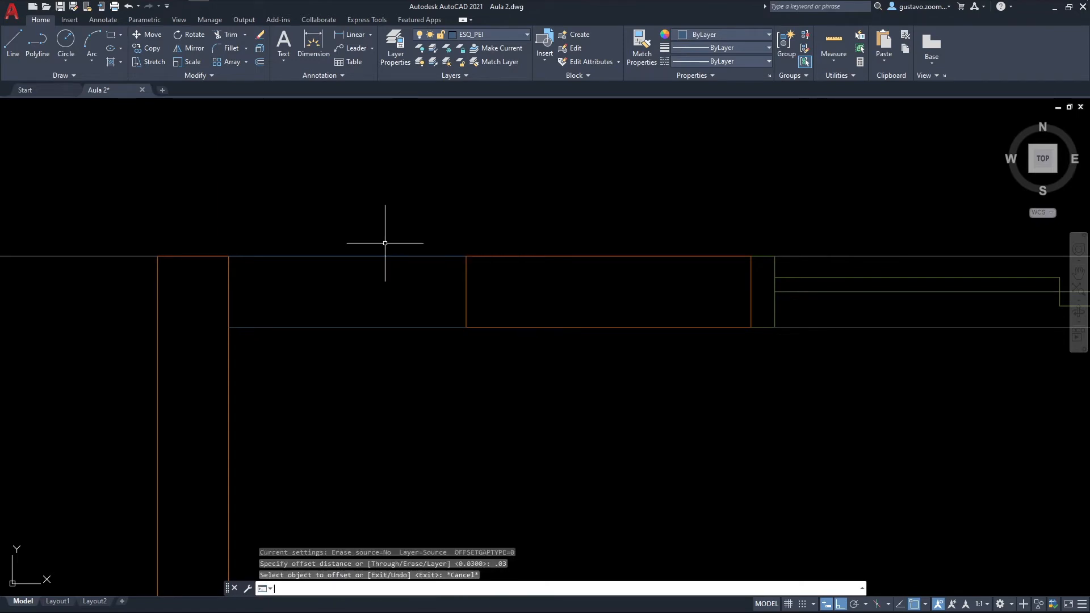
Step: Offset the small opening's north and south lines 0.06 inward to form the two glass lines
text(o)
key(Return)
text(.06)
key(Return)
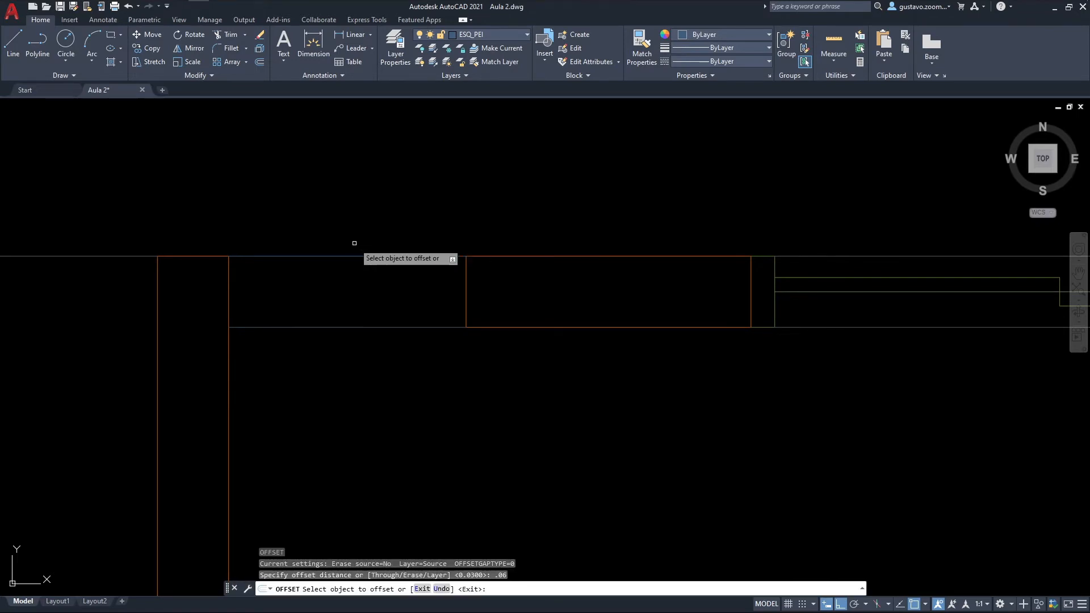
click(386, 256)
click(382, 318)
click(384, 327)
click(389, 296)
key(Escape)
Step: Assign the small window's two inner lines to layer ESQ_JAN
click(391, 304)
click(388, 277)
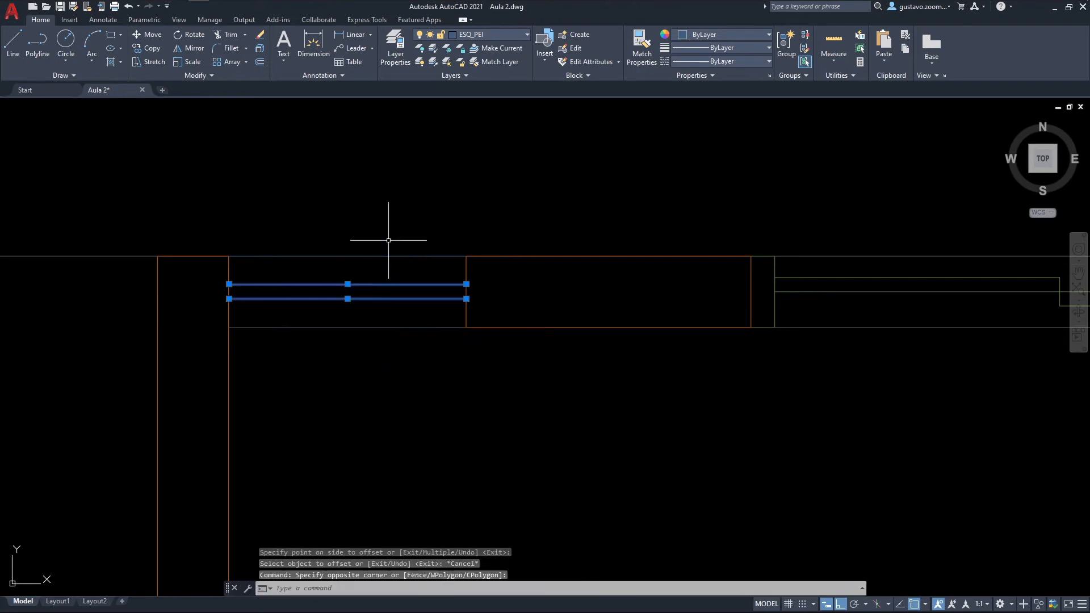
click(493, 34)
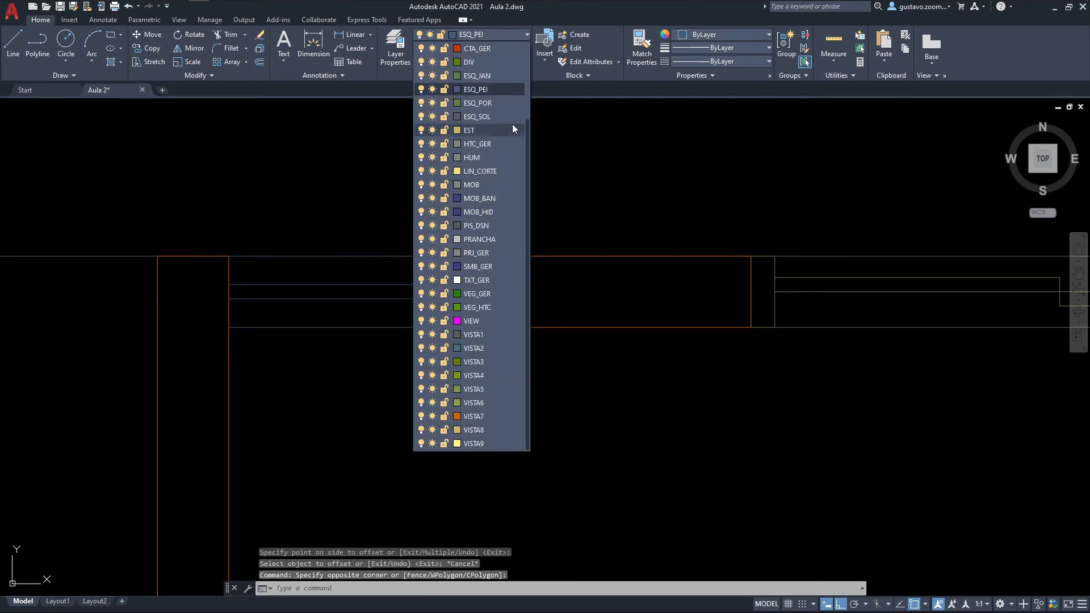
click(498, 74)
key(Escape)
key(Escape)
middle_drag(619, 224, 585, 271)
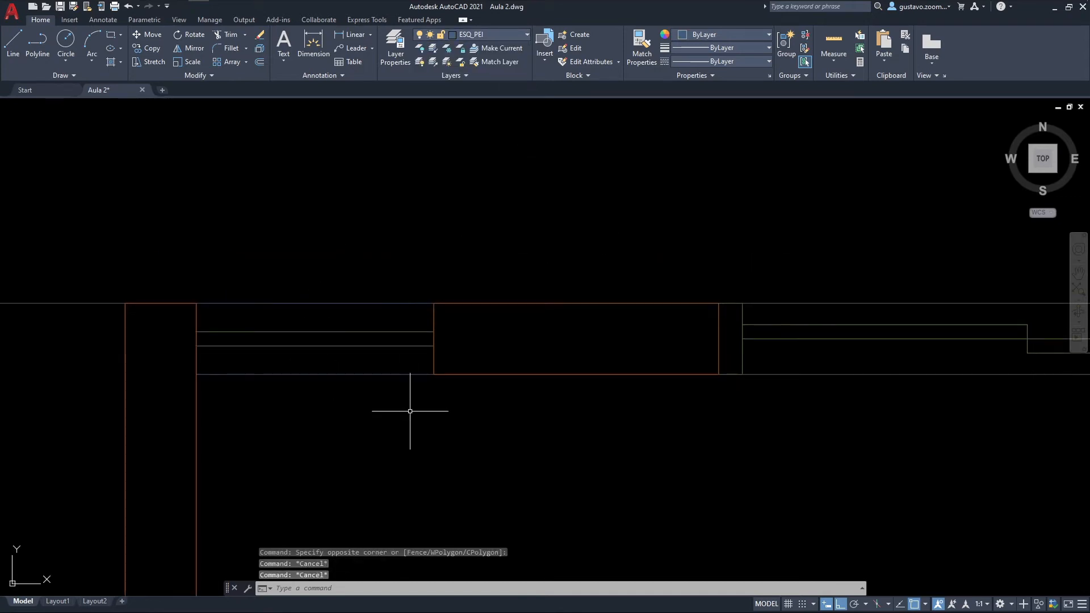
click(368, 392)
click(315, 243)
key(Escape)
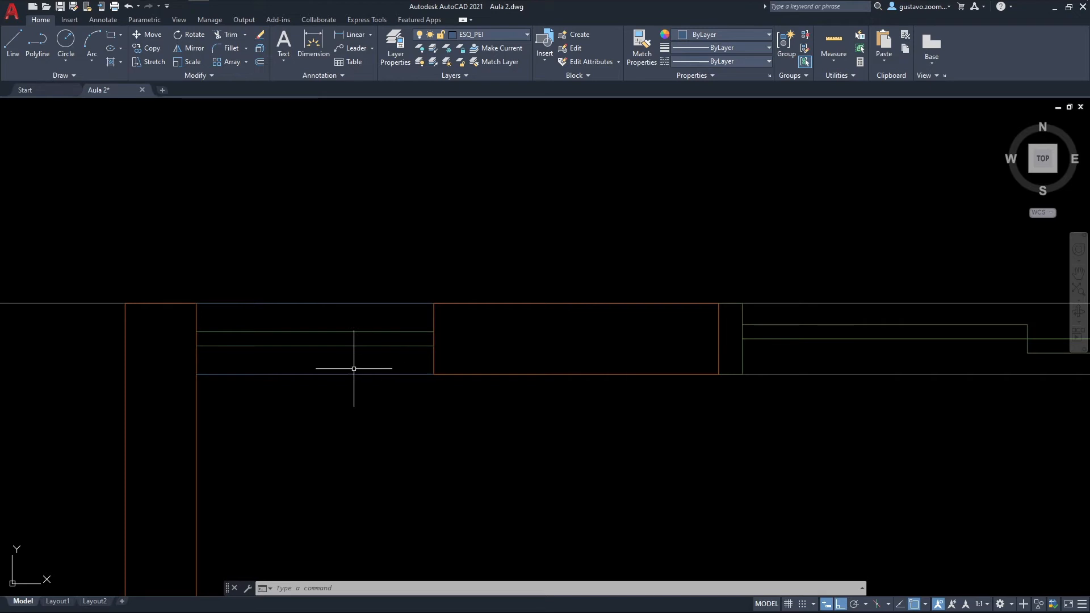
scroll(418, 262, down, 2)
scroll(419, 263, up, 4)
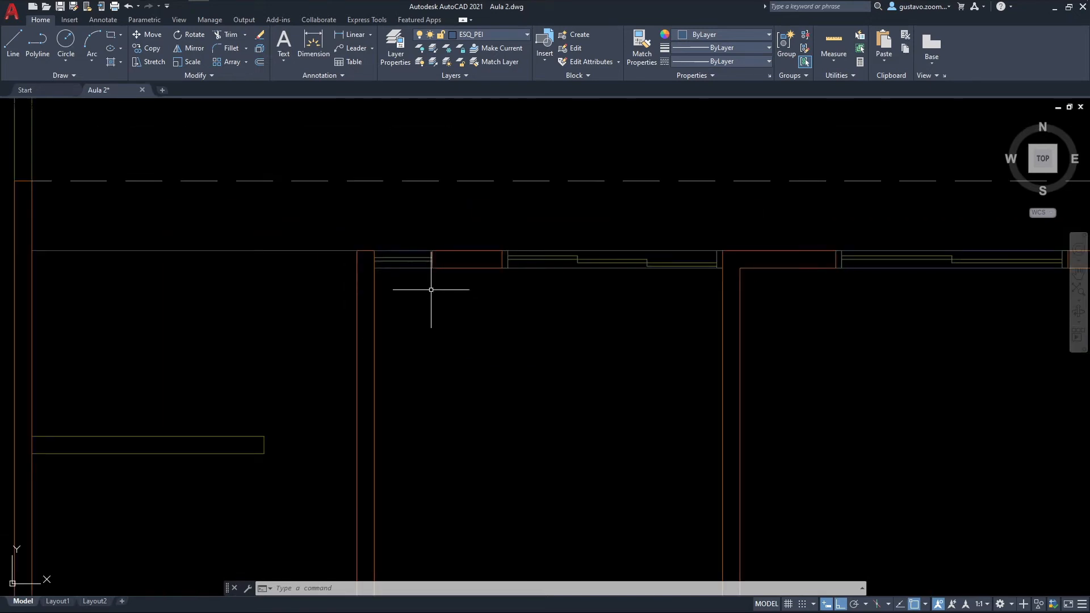
scroll(407, 254, up, 2)
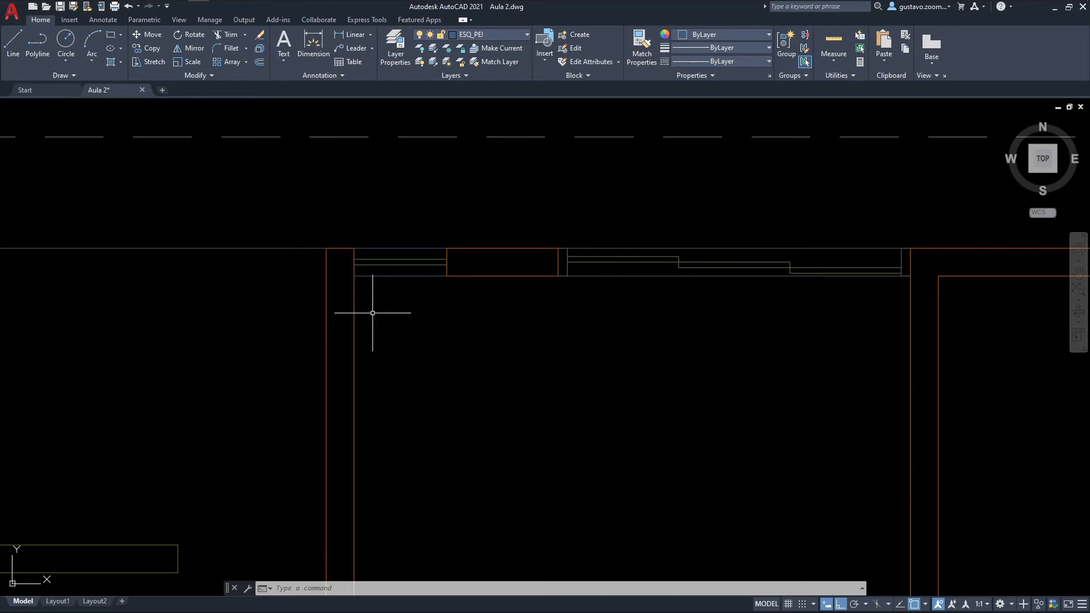
Step: Try to draw a line along the west face of the opening south of the dashed beam, and delete it
scroll(372, 313, down, 4)
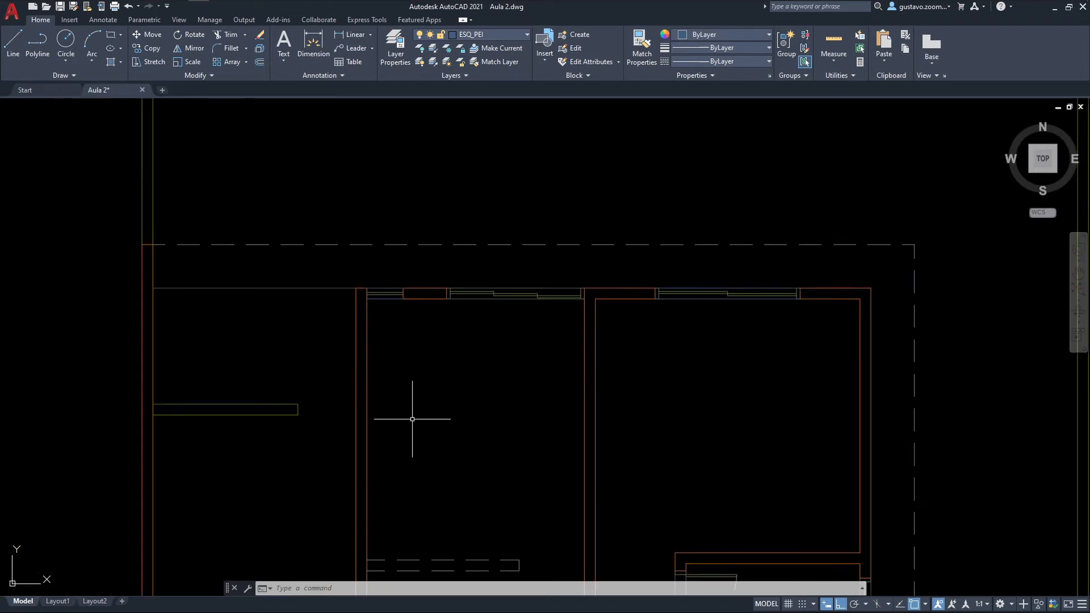
middle_drag(412, 419, 395, 298)
middle_drag(334, 464, 319, 344)
scroll(348, 380, up, 4)
middle_drag(333, 386, 359, 348)
text(l)
key(Return)
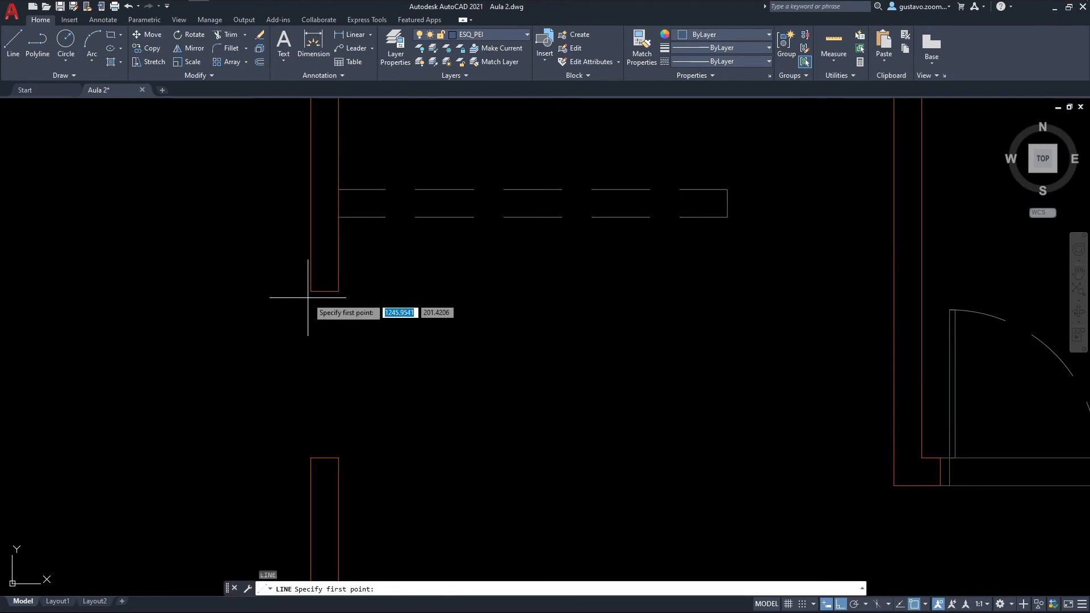
click(311, 292)
click(313, 454)
key(Escape)
drag(313, 454, 305, 427)
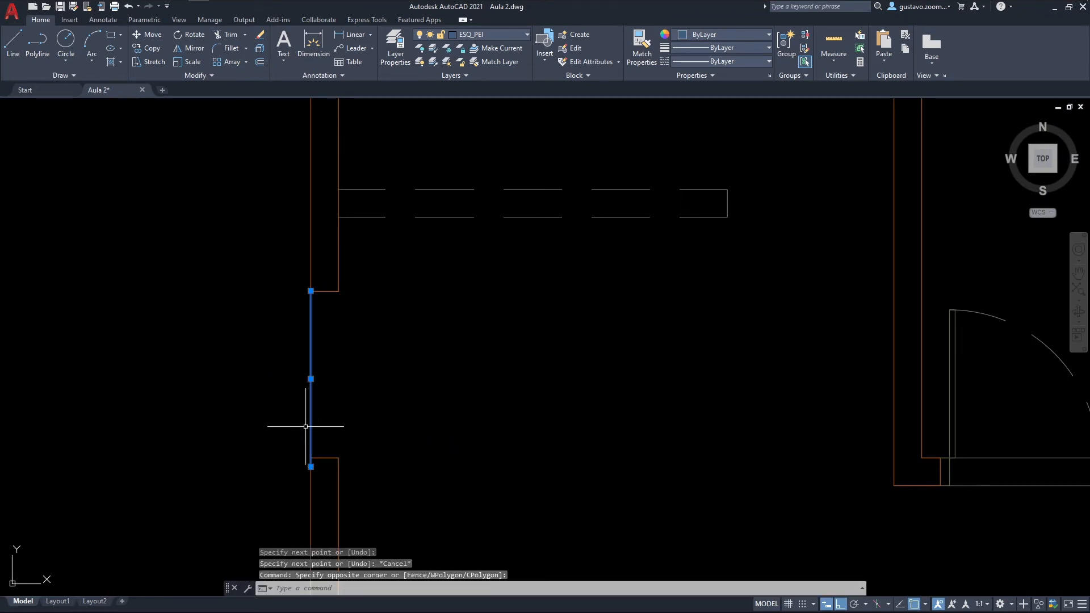
key(Delete)
Step: Draw two lines between the wall ends along the west and east faces of the opening south of the dashed beam
text(l)
key(Return)
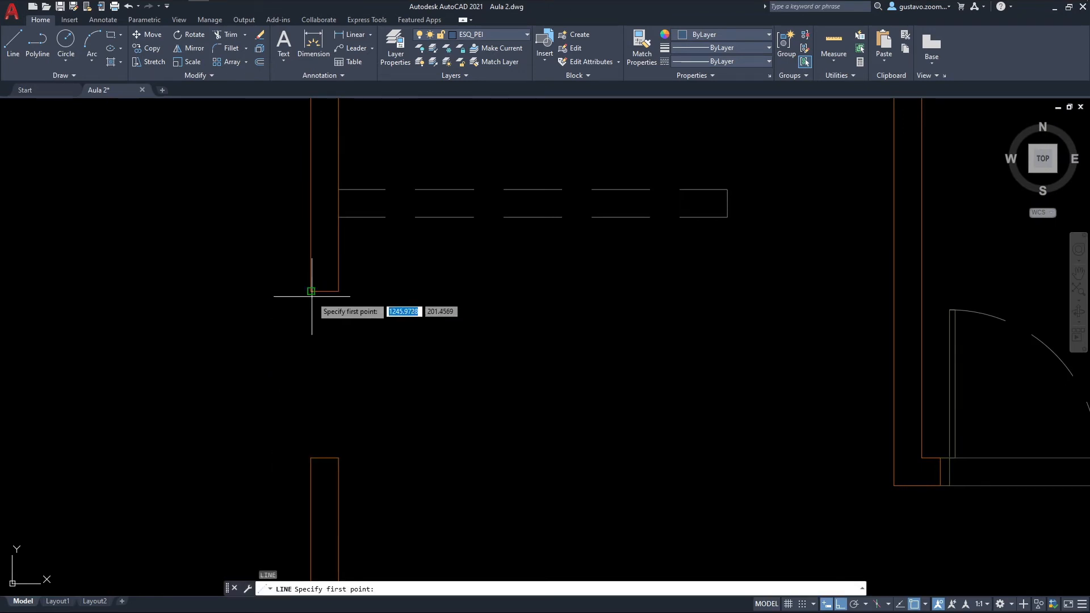
click(339, 291)
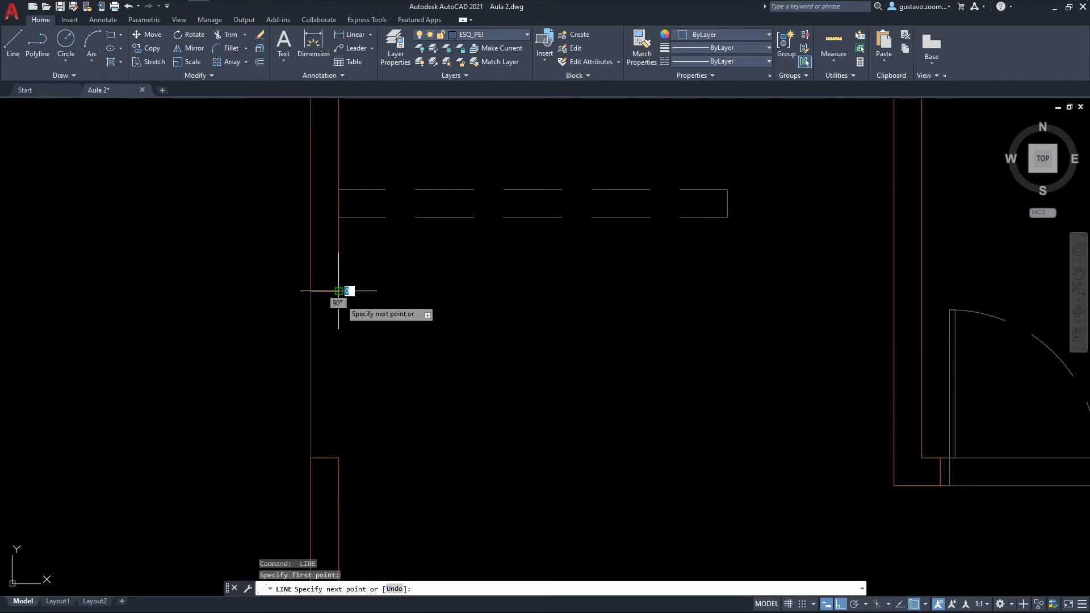
click(338, 457)
key(Escape)
key(Escape)
Step: Offset the opening's west and east face lines 0.06 inward to form the two glass lines
text(o)
key(Return)
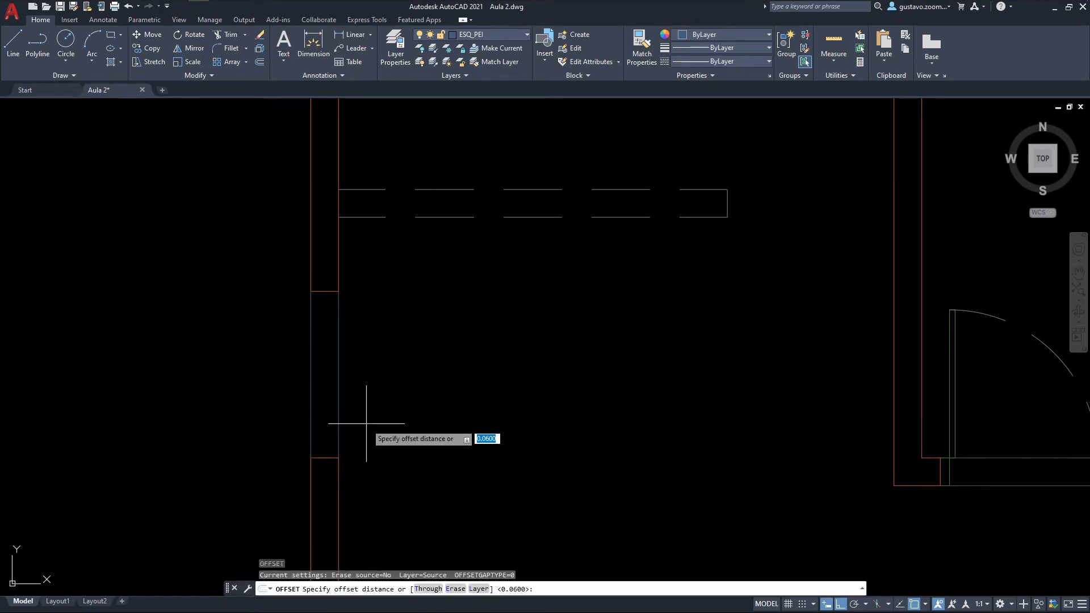
key(Return)
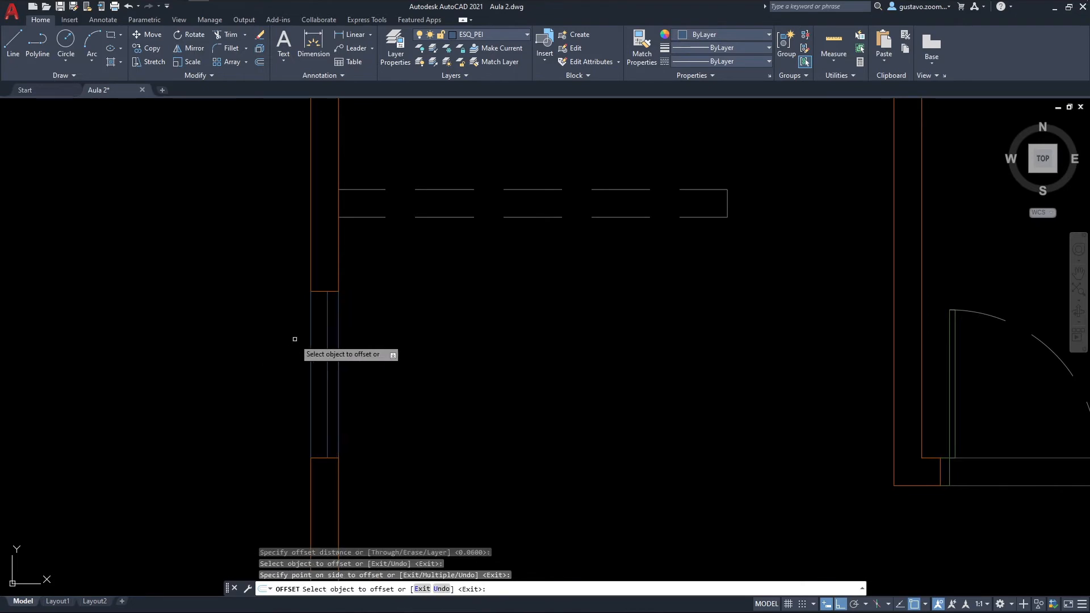
click(316, 312)
click(331, 326)
key(Escape)
Step: Assign the two inner glass lines of the window south of the dashed beam to layer ESQ_JAN
click(332, 326)
click(319, 299)
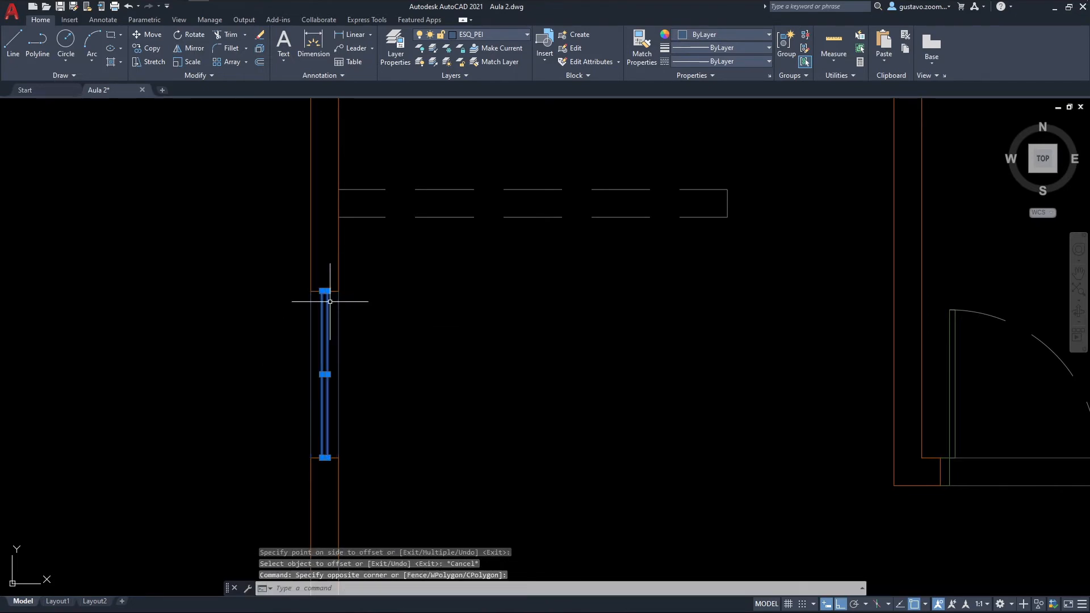
click(504, 33)
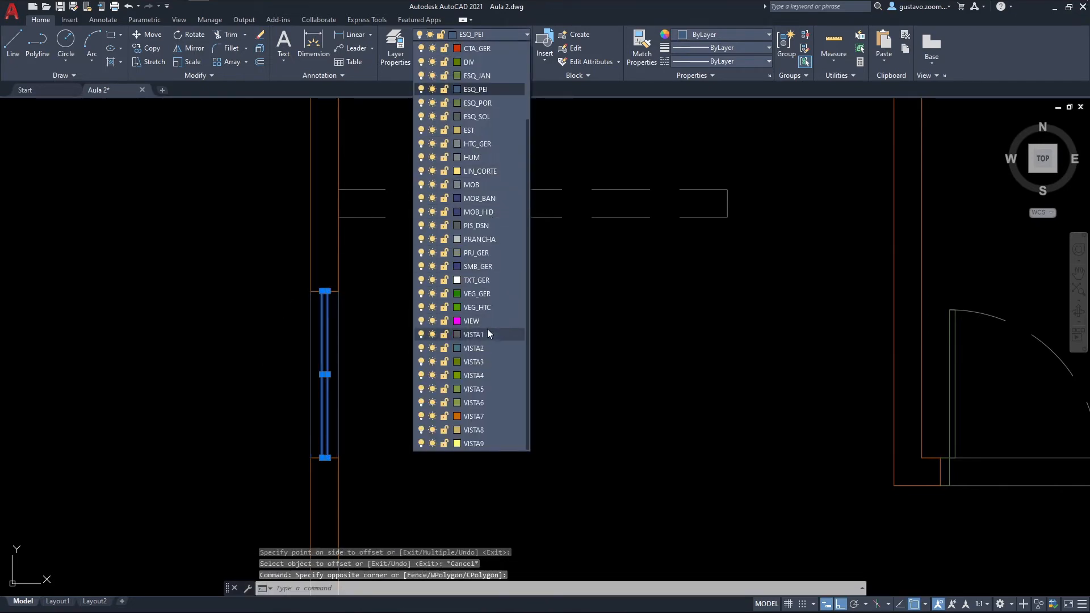
click(491, 75)
key(Escape)
middle_drag(445, 365, 467, 285)
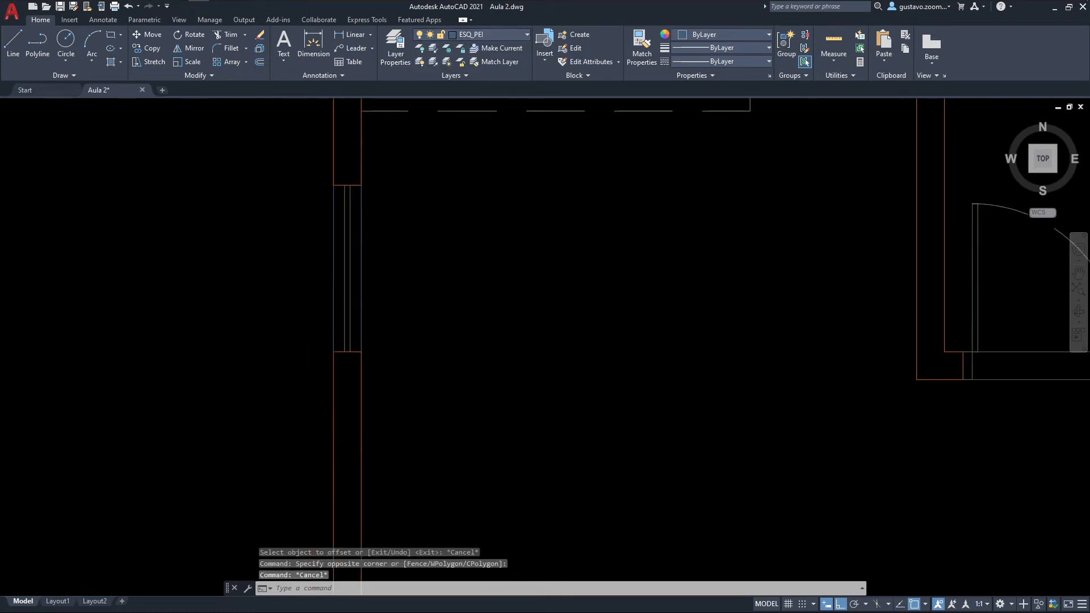
Step: Copy the finished window lines from the opening south of the dashed beam to the opening at the south end of the same wall
scroll(477, 251, down, 4)
text(co)
key(Return)
click(470, 269)
click(423, 251)
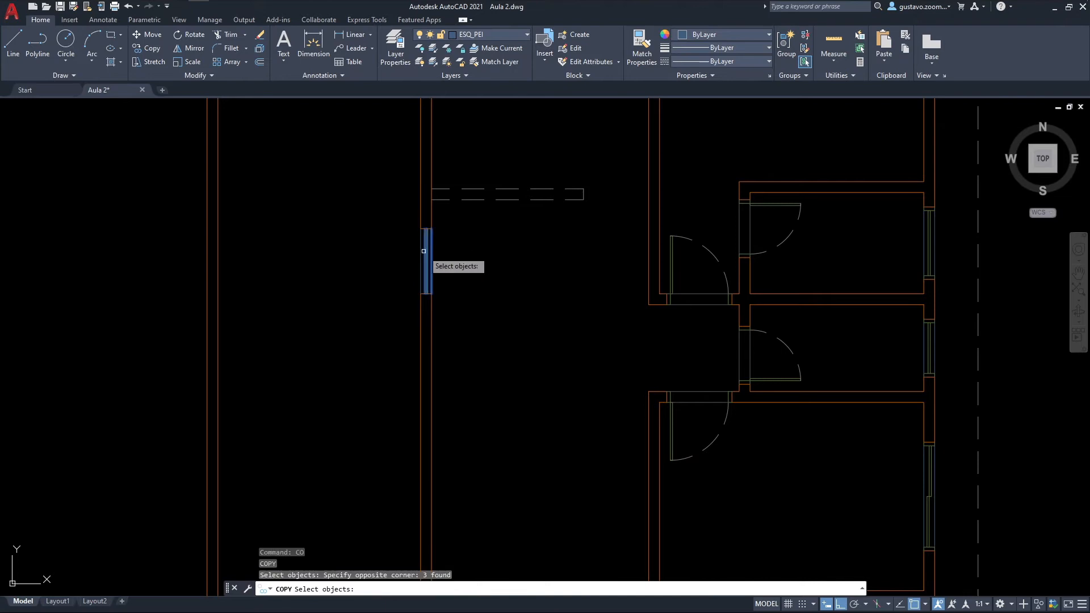
click(420, 246)
scroll(431, 224, up, 3)
key(Return)
click(433, 230)
scroll(433, 402, down, 4)
scroll(446, 272, up, 3)
click(433, 390)
key(Escape)
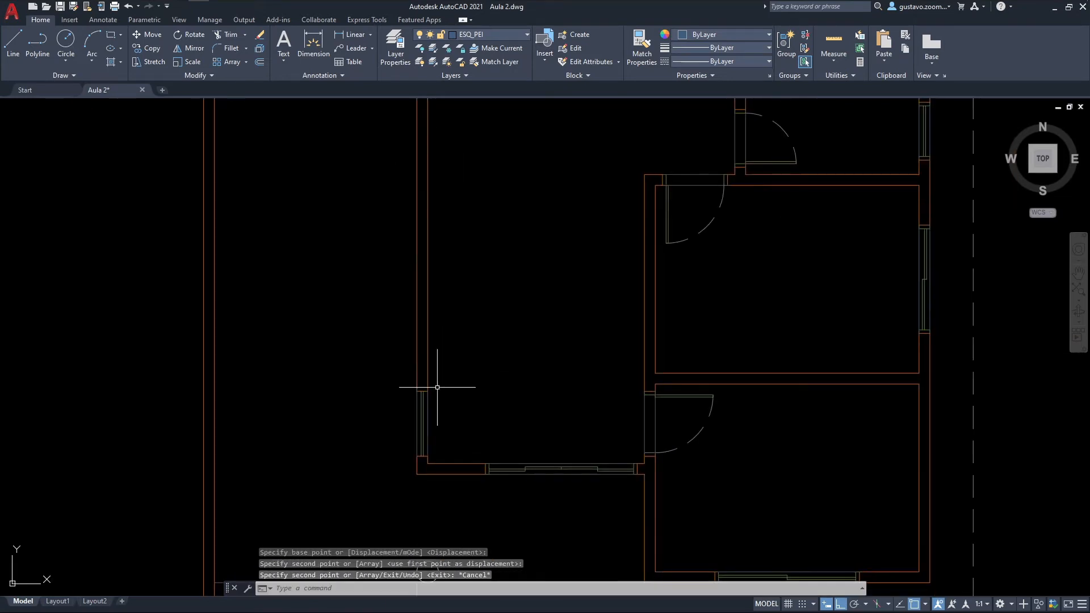
Step: Switch to the floor plan PDF in Acrobat Reader and examine gates P05 and P06, their wall distances and their masonry openings in the door schedule
scroll(637, 316, down, 2)
scroll(701, 329, down, 2)
scroll(640, 384, down, 2)
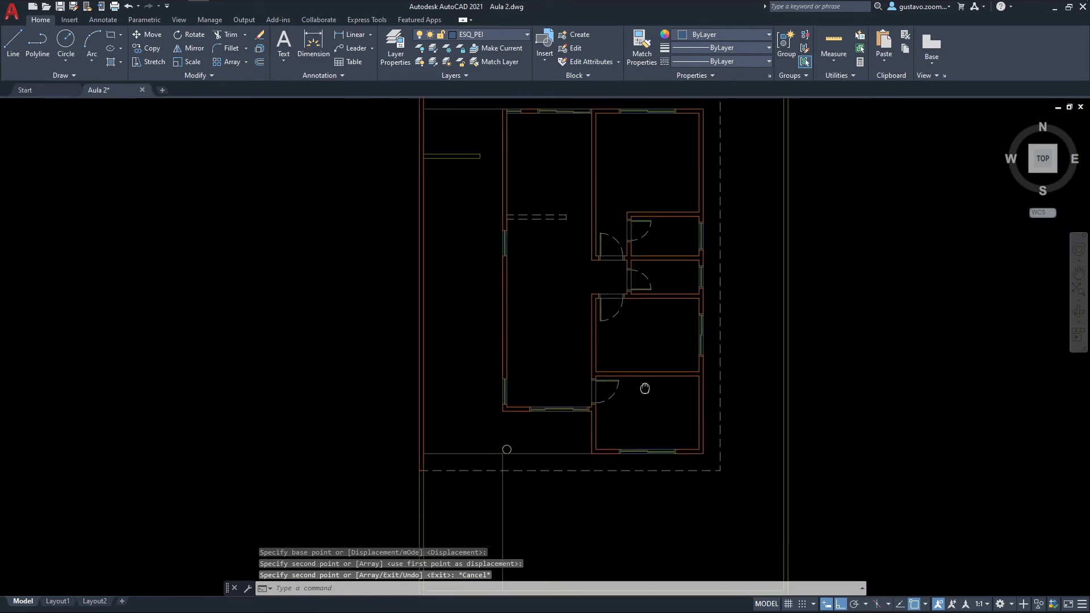
scroll(625, 415, up, 2)
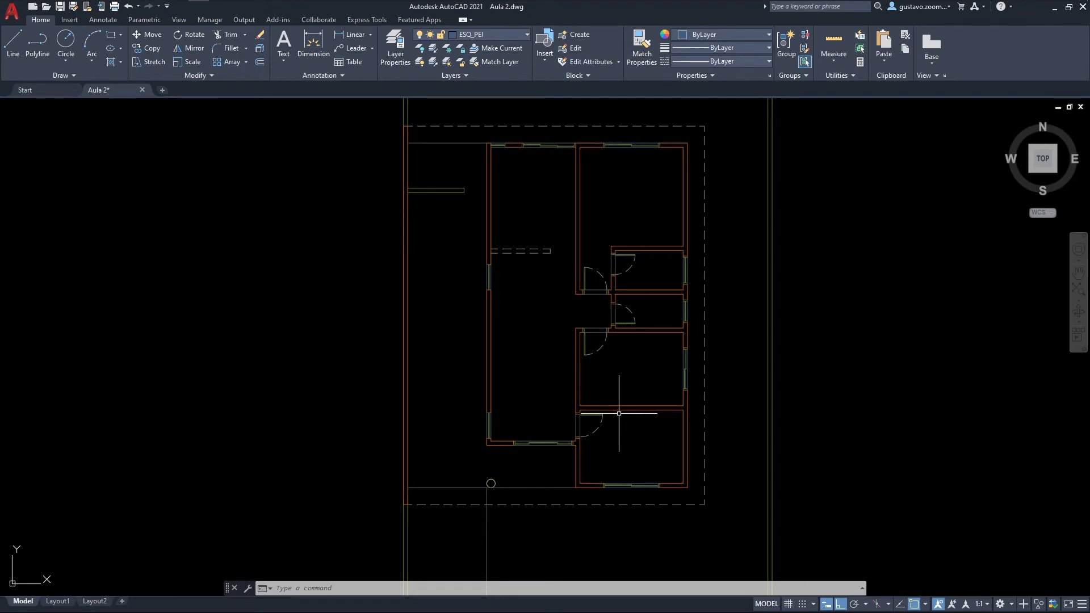
middle_drag(605, 400, 559, 203)
middle_drag(500, 374, 494, 401)
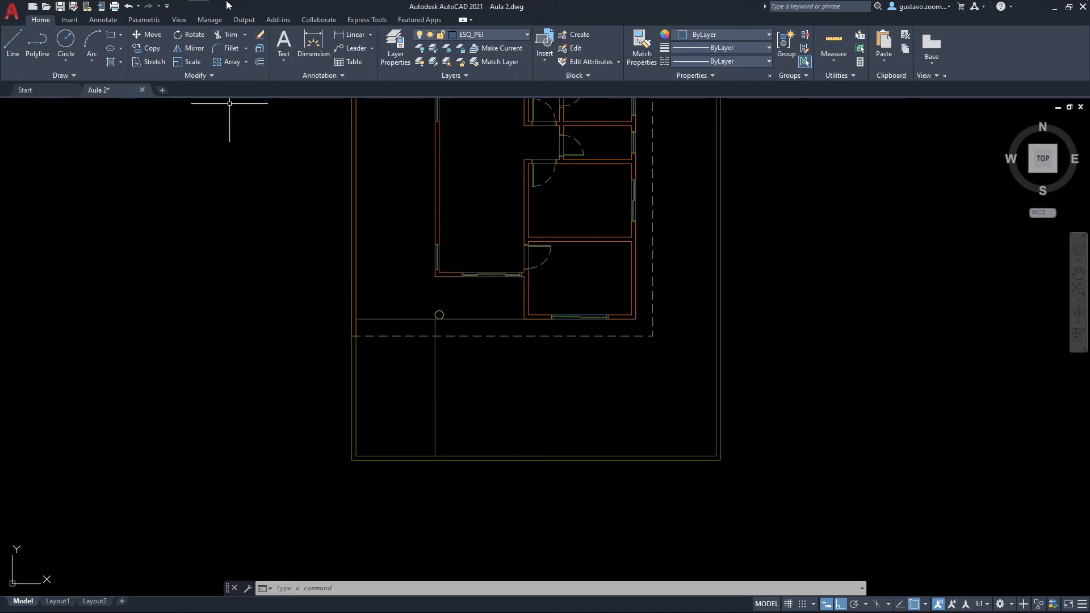
click(262, 10)
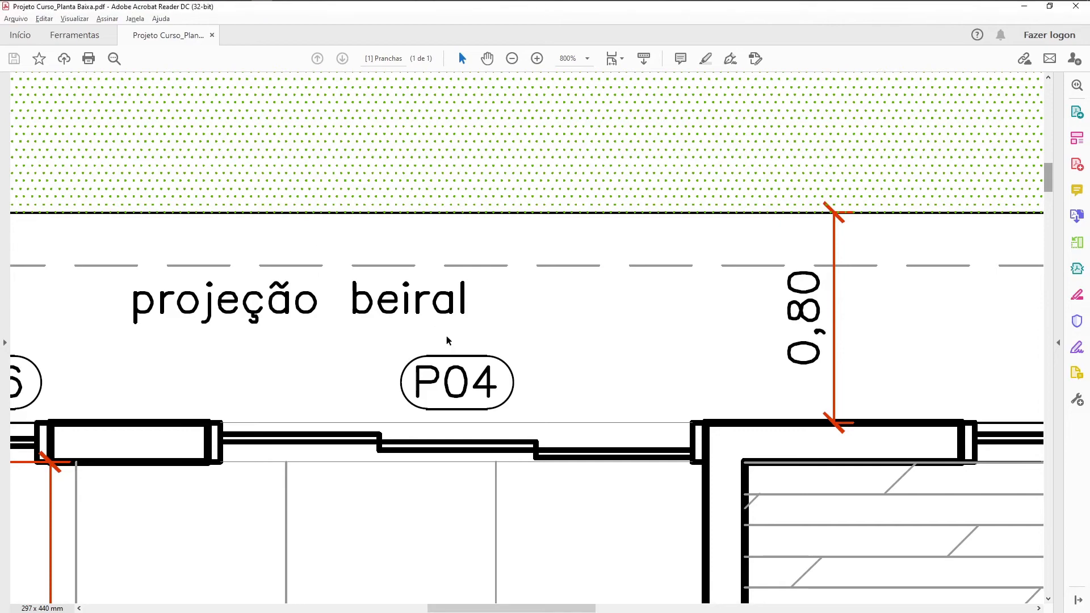
drag(1051, 183, 1012, 437)
ctrl+scroll(843, 381, down, 2)
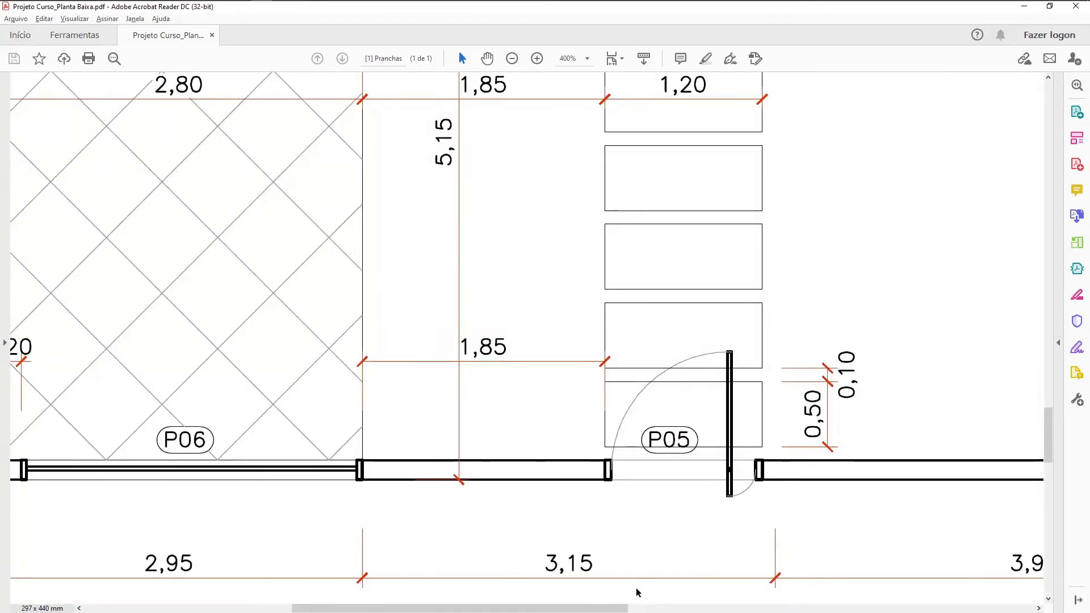
drag(596, 611, 555, 611)
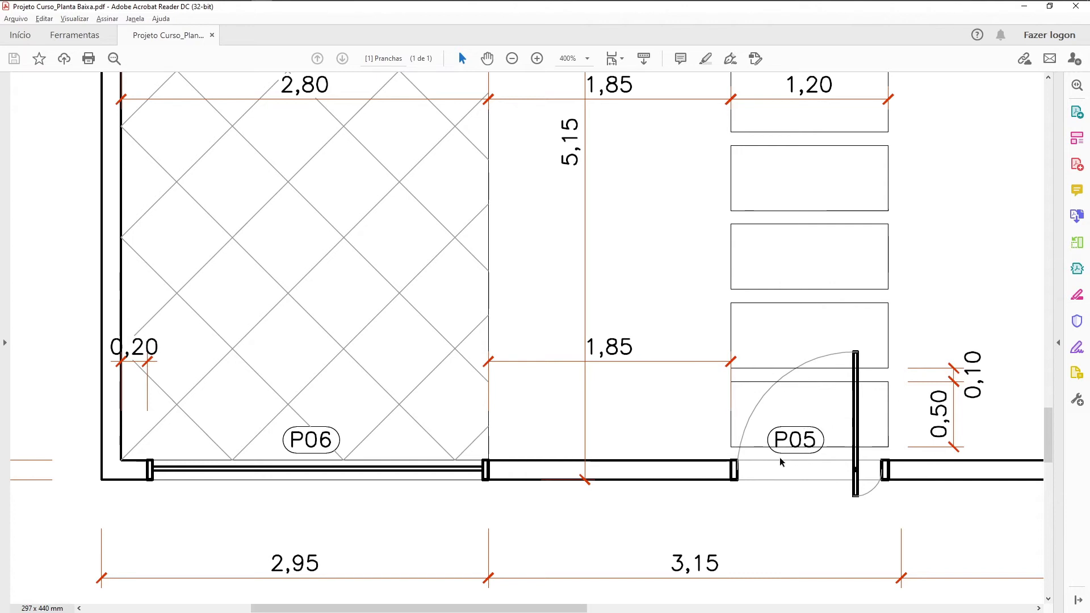
scroll(609, 446, down, 5)
scroll(609, 446, right, 2)
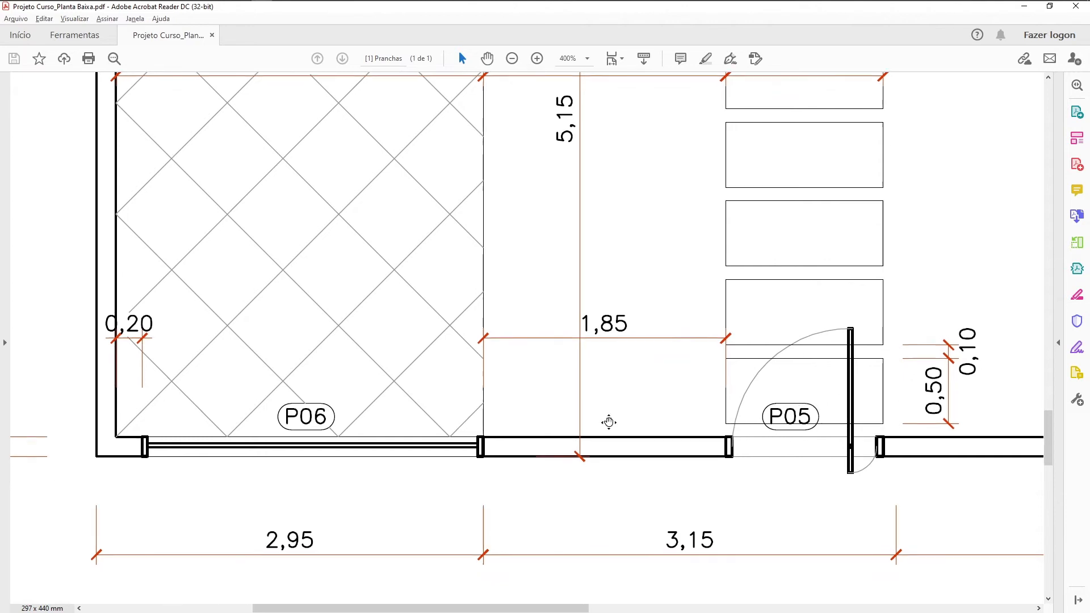
scroll(311, 254, left, 3)
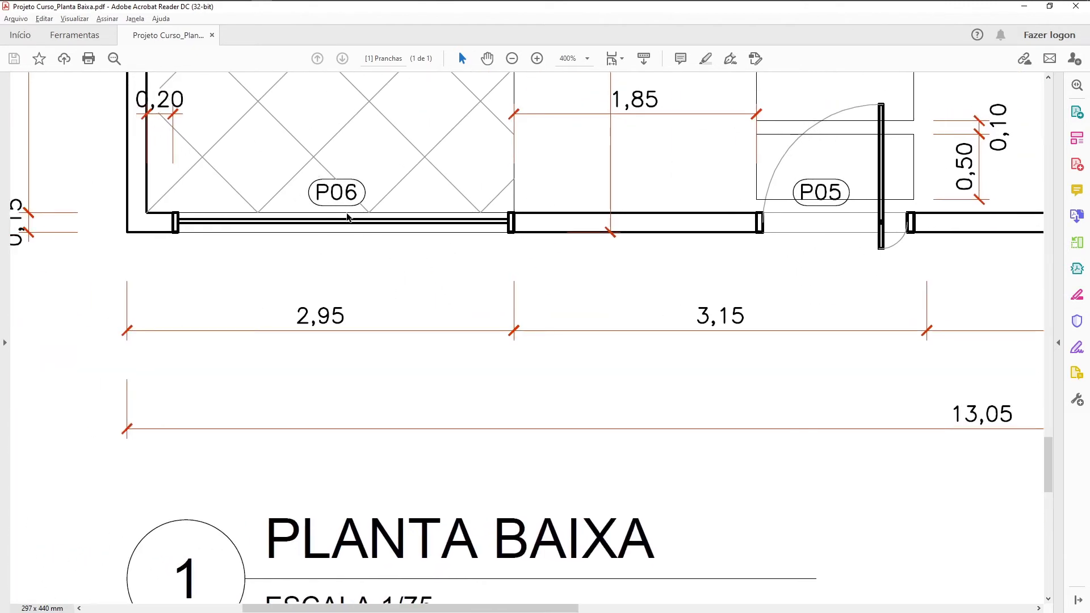
scroll(348, 214, down, 2)
ctrl+scroll(353, 216, down, 2)
scroll(407, 319, down, 1)
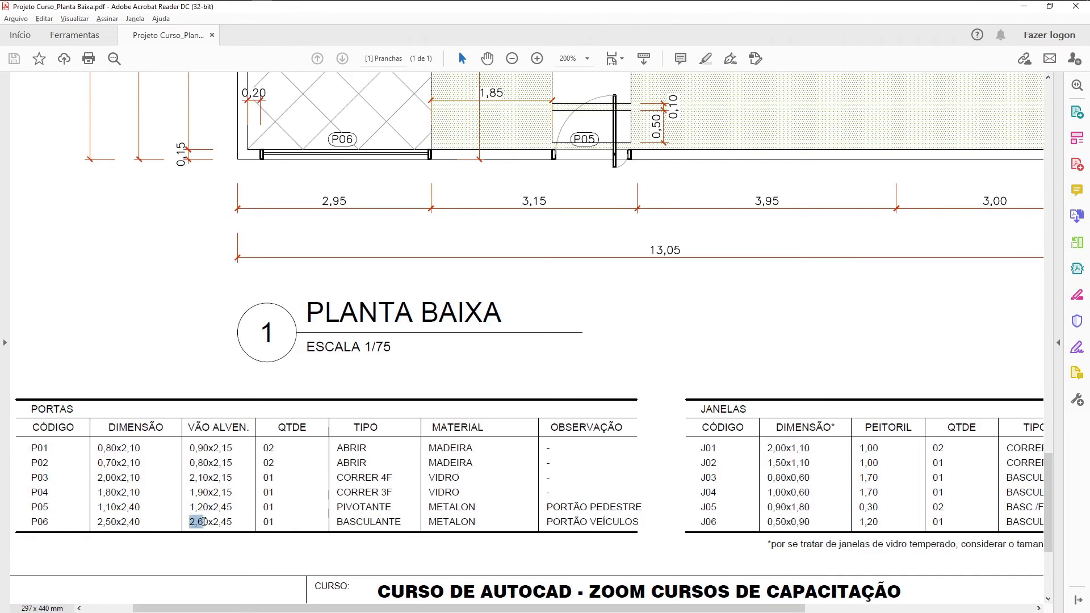
Step: Return to AutoCAD, make layer AUX current and draw a line across the south boundary wall at its inner west corner
key(alt+Tab)
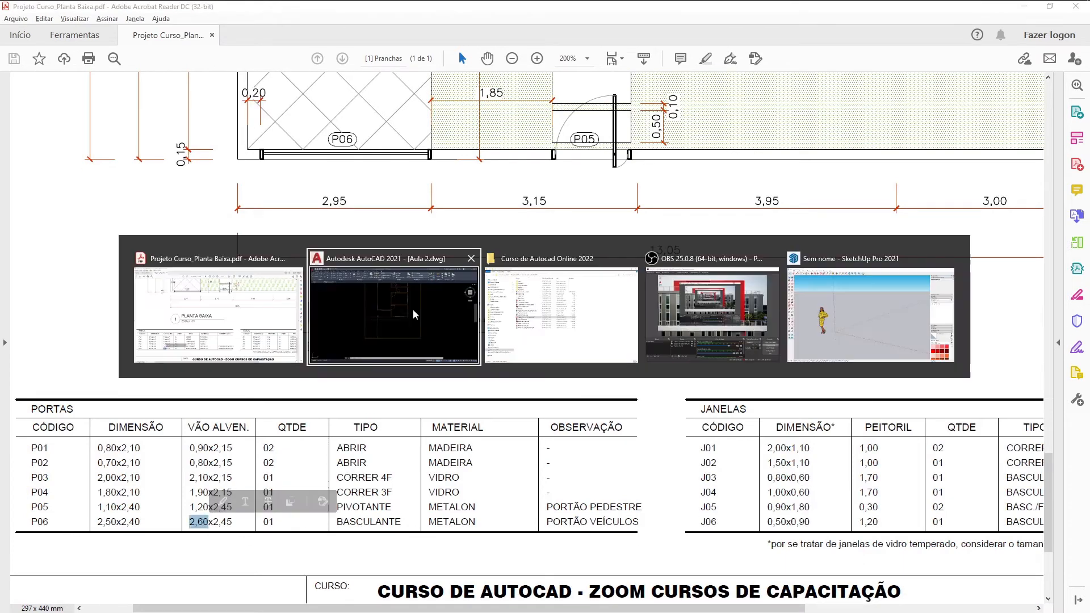
scroll(428, 305, up, 8)
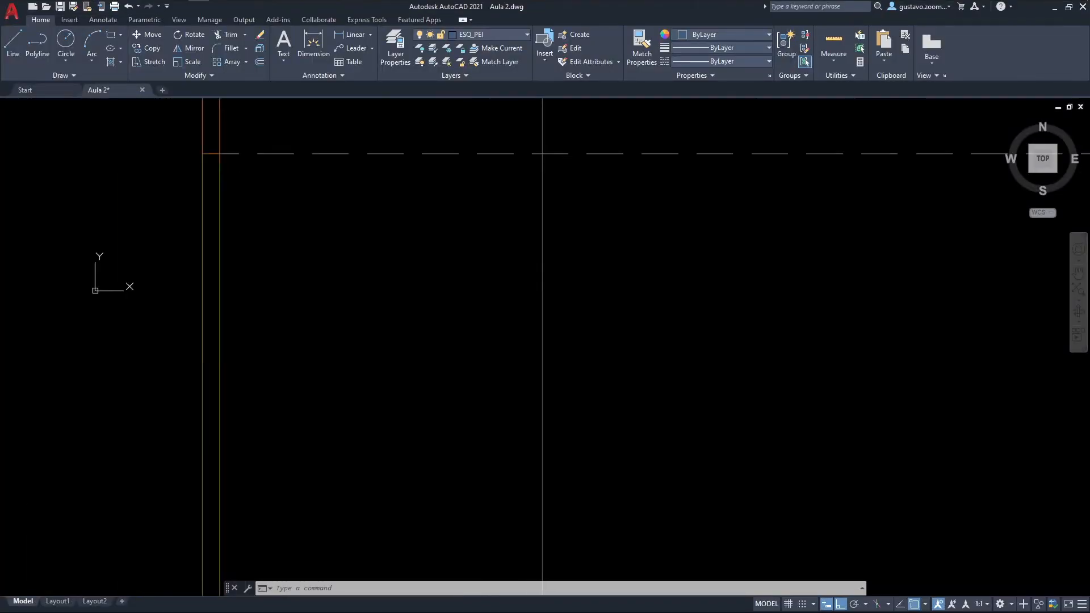
click(480, 34)
scroll(472, 105, up, 1)
click(473, 130)
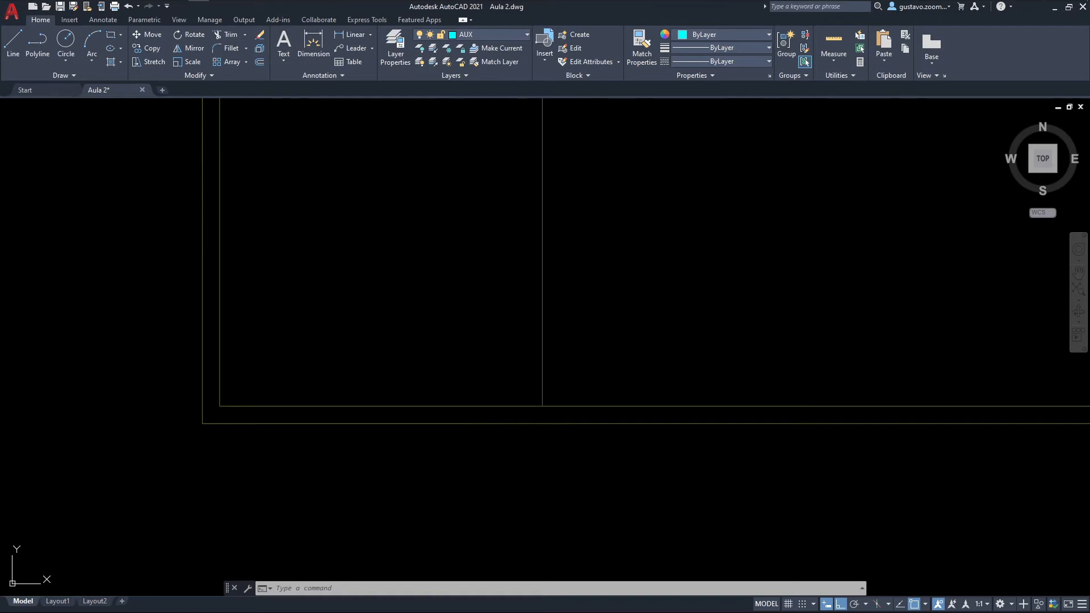
text(l)
key(Return)
click(219, 421)
key(Escape)
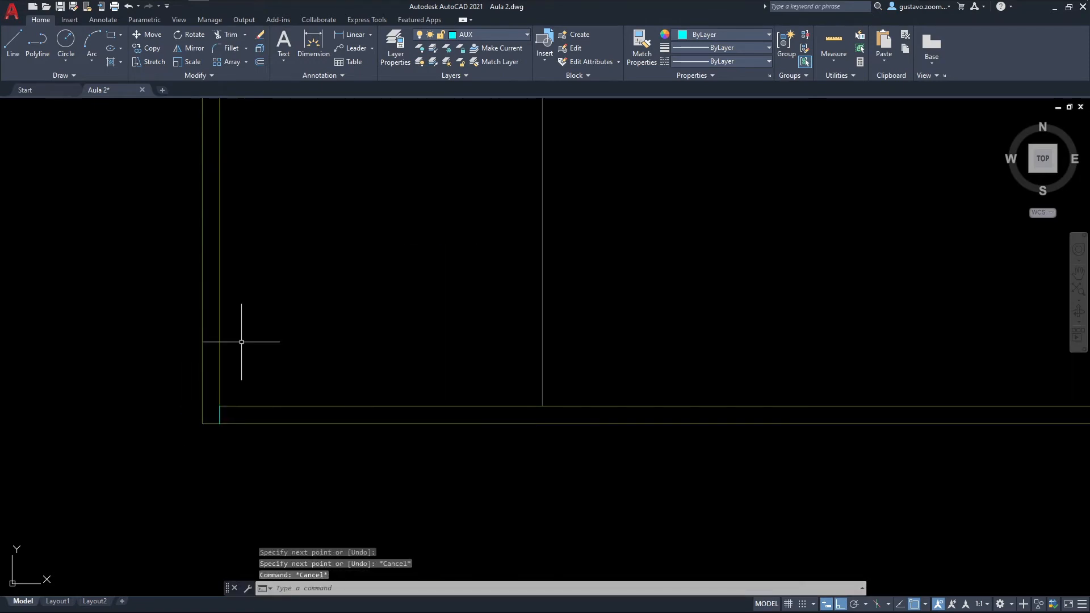
Step: Offset the reference line 0.2 east, and offset that copy 2.6 east to mark the P06 gate opening
text(o)
key(Return)
text(.2)
key(Return)
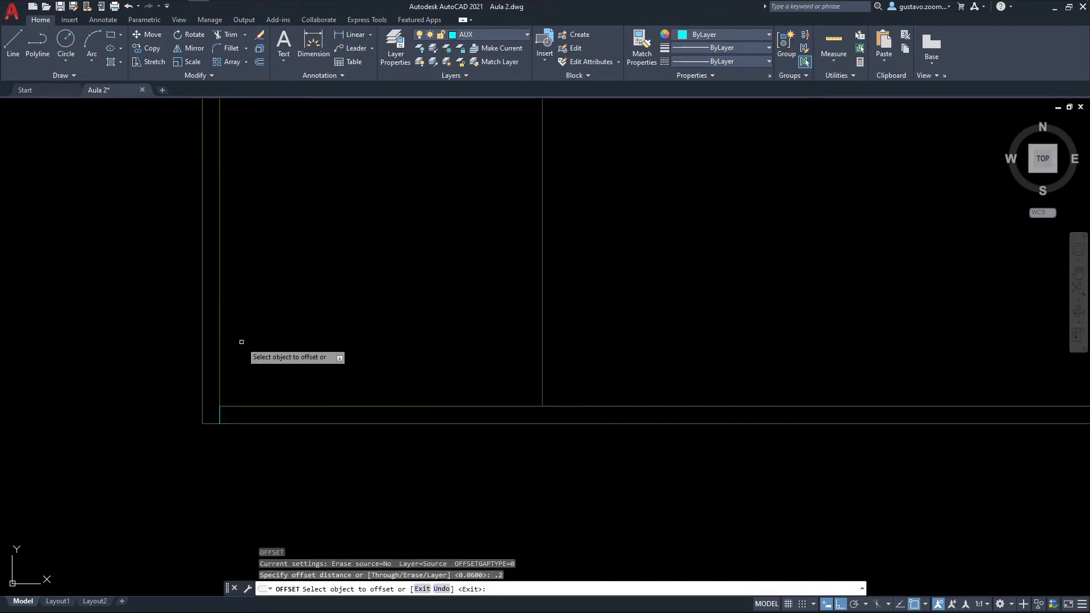
click(232, 406)
click(243, 410)
click(243, 412)
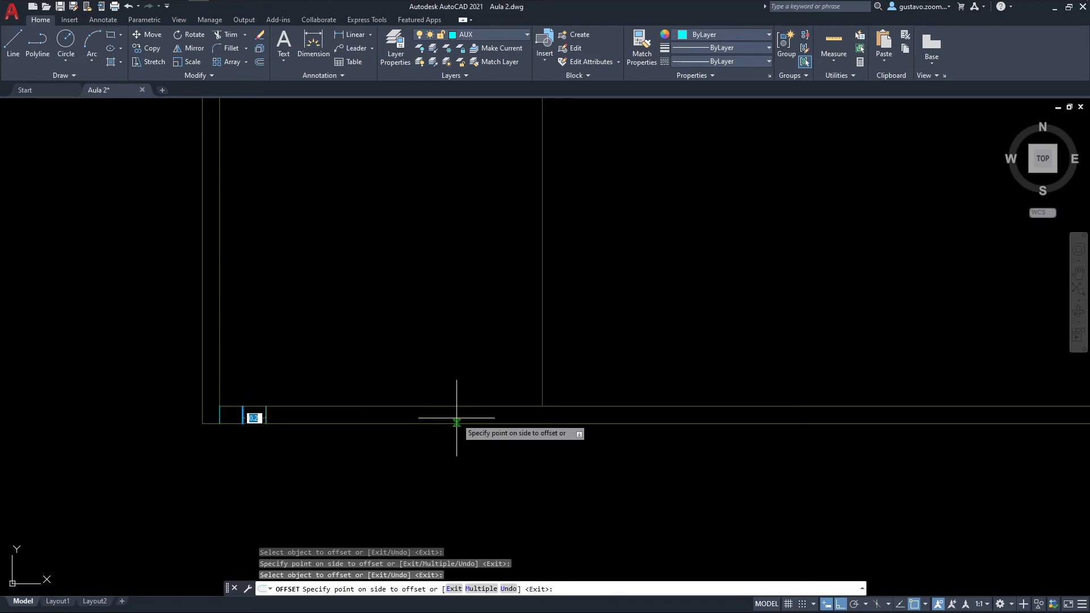
click(456, 423)
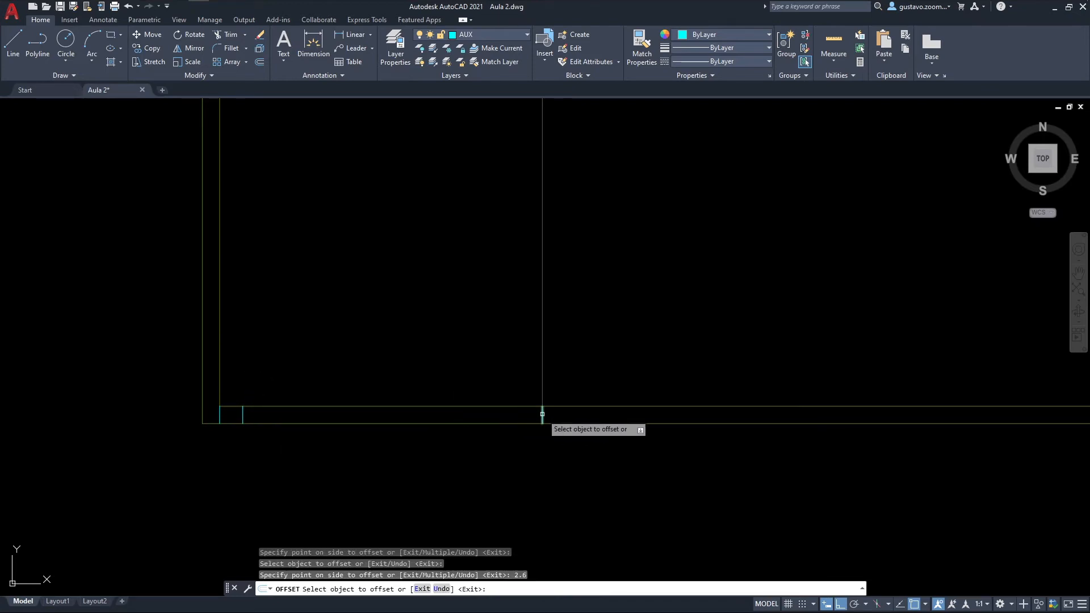
Step: Offset the opening's east line 1.85 east, check P05 in the PDF schedule, and offset the new line 1.2 to mark the P05 opening
click(542, 415)
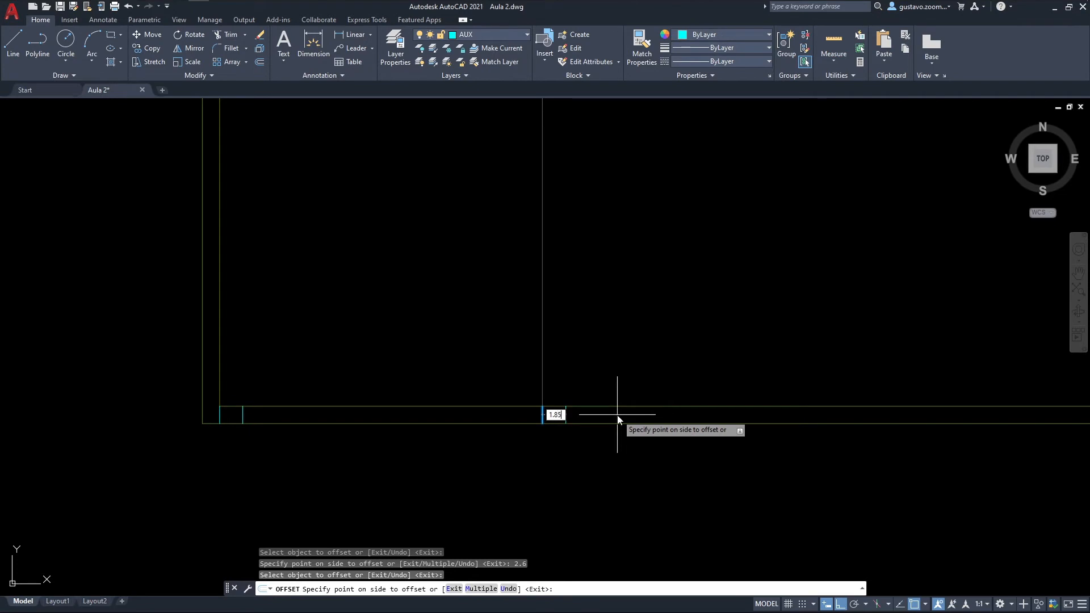
click(618, 419)
key(alt+Tab)
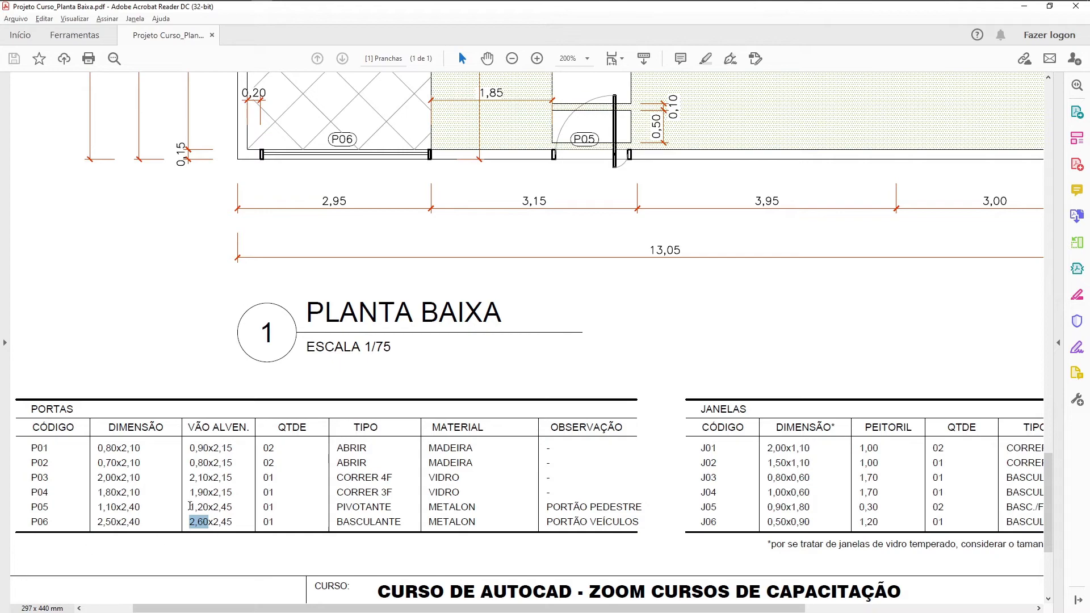
key(alt+Tab)
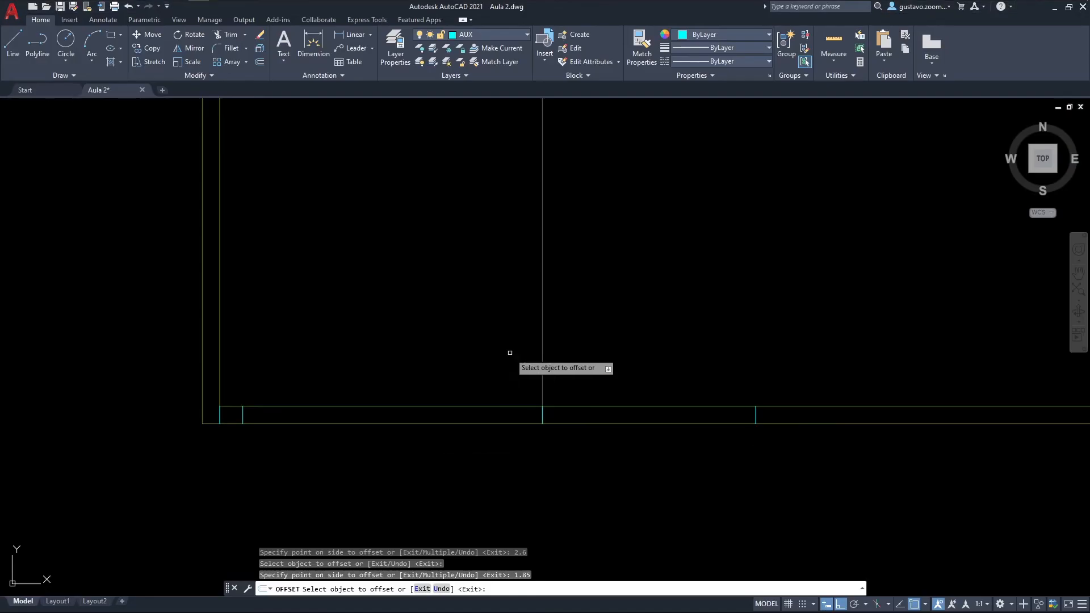
click(754, 418)
key(Return)
key(Escape)
Step: Trim the south boundary wall lines out of both gate openings and delete the reference line at the inner west corner
text(tr)
key(Return)
click(827, 471)
click(852, 359)
click(421, 351)
click(372, 481)
key(Escape)
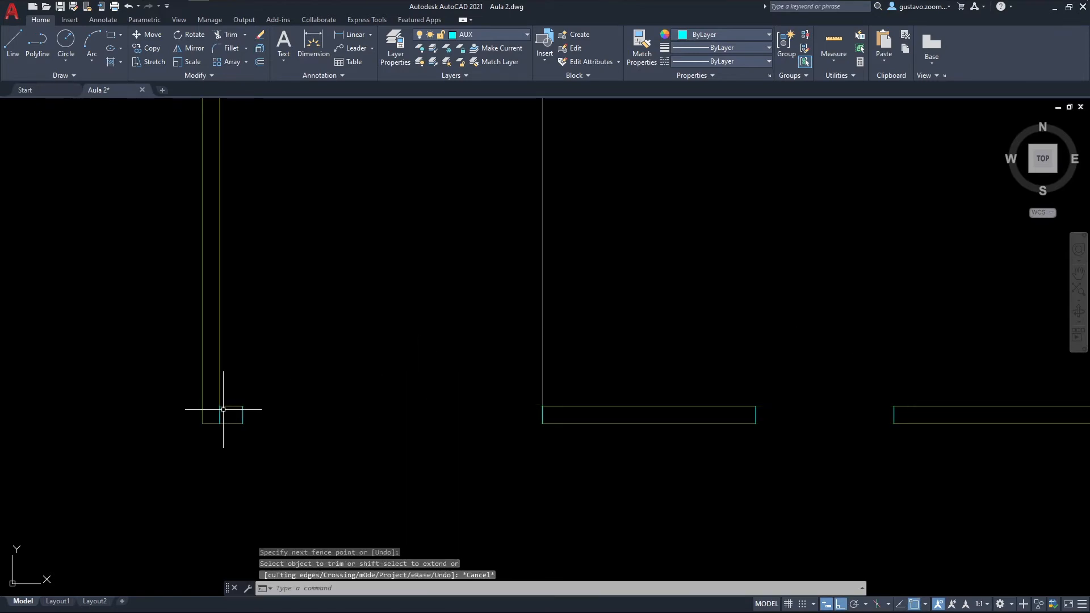
click(223, 409)
key(Delete)
Step: Match the end lines of both gate openings to the properties of the west boundary wall's inner line
middle_drag(471, 380, 404, 386)
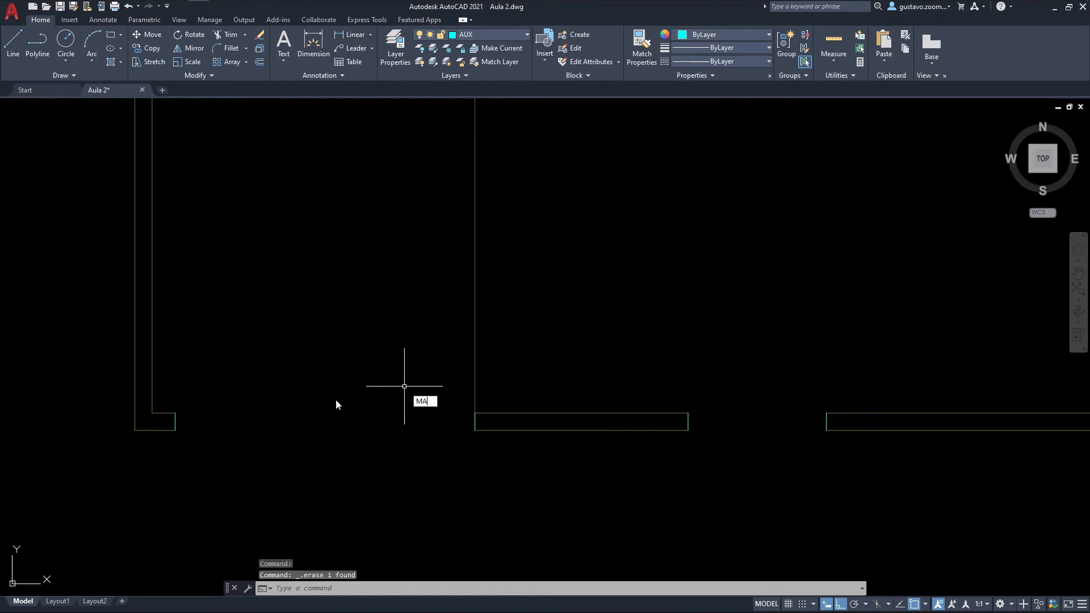
key(Return)
click(153, 394)
click(153, 375)
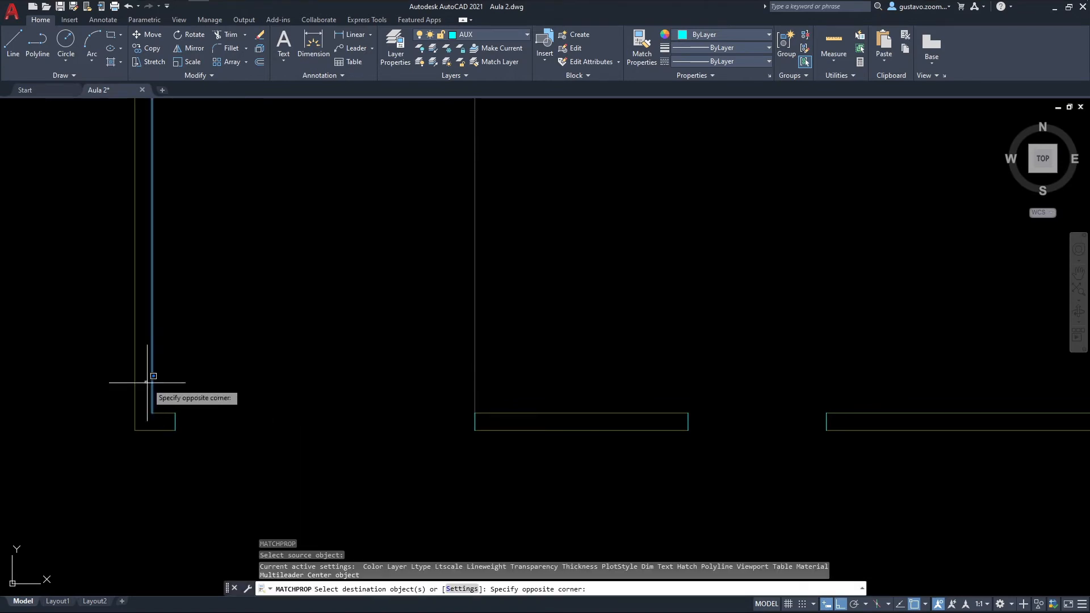
click(881, 458)
scroll(885, 448, down, 2)
key(Escape)
Step: Measure the widths of the two gate openings and the length of the wall piece between them
middle_drag(900, 433, 713, 436)
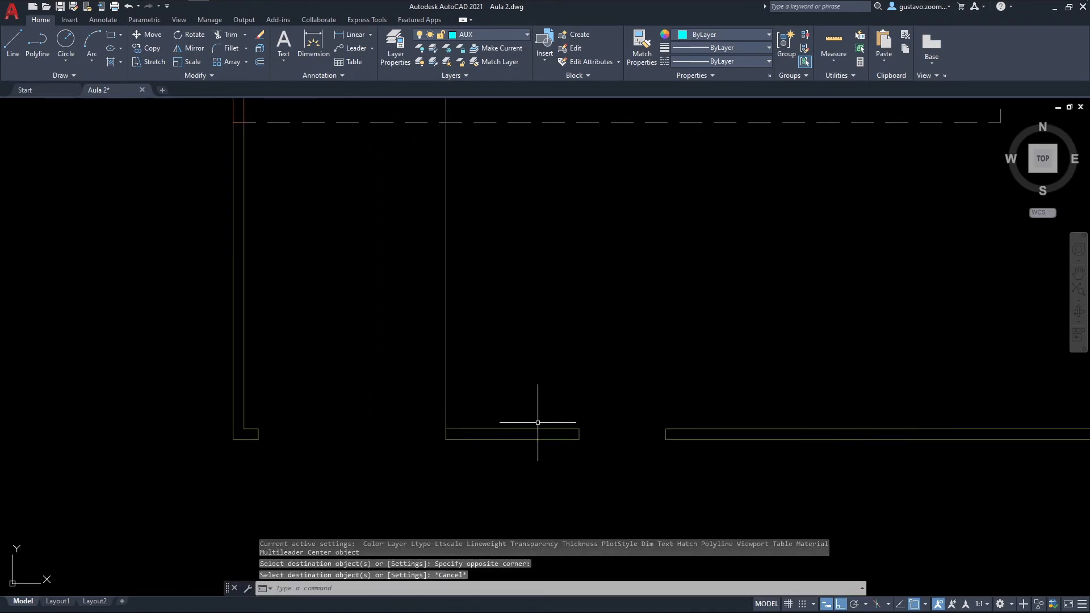
text(DI)
key(Return)
click(258, 434)
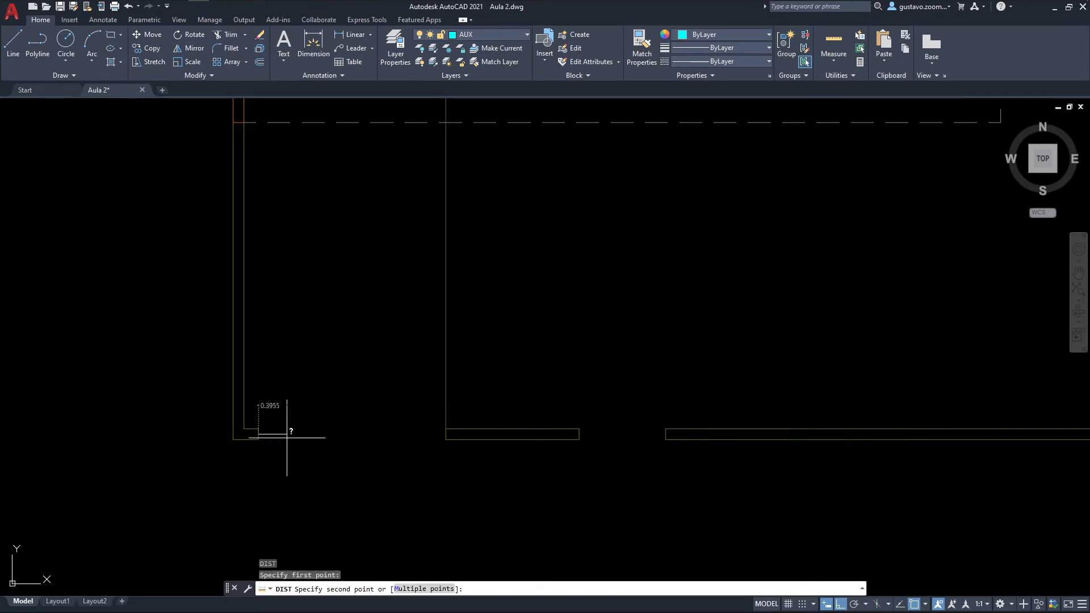
click(446, 428)
key(Return)
click(447, 428)
click(578, 428)
key(Return)
click(579, 428)
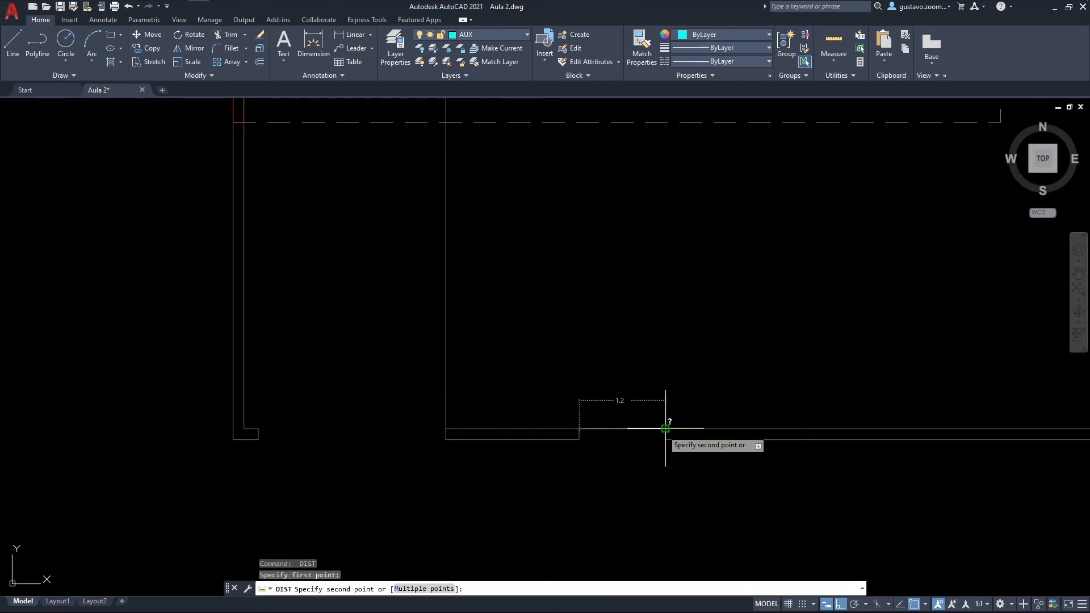
key(Escape)
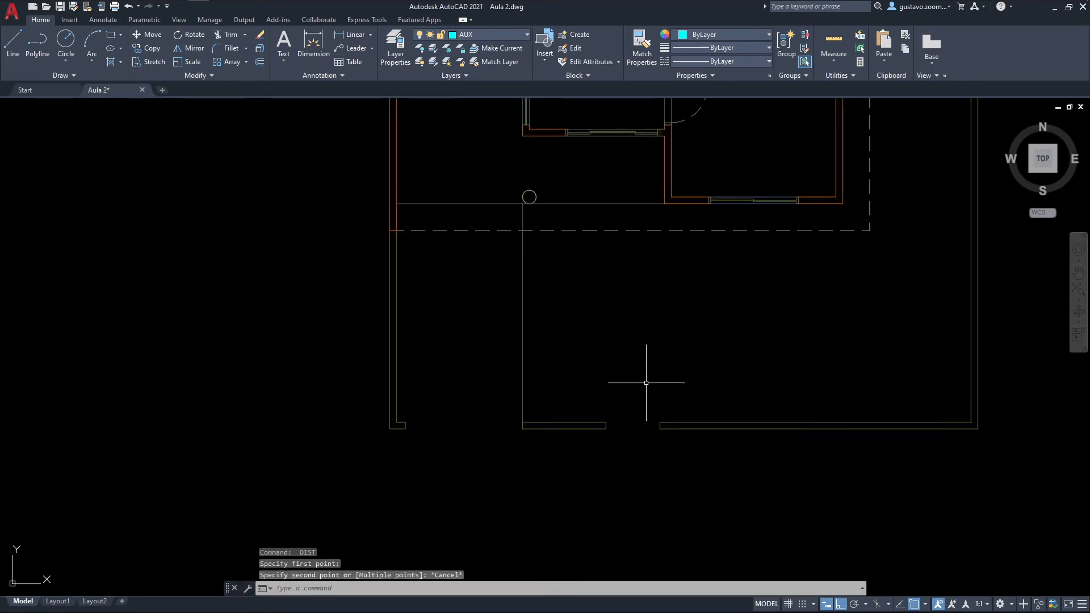
Step: Make ESQ_POR the current layer for drawing at the pedestrian gate opening
scroll(635, 409, up, 2)
mouse_move(615, 445)
middle_down()
mouse_move(584, 453)
mouse_move(582, 421)
mouse_move(556, 408)
middle_up()
scroll(572, 433, up, 2)
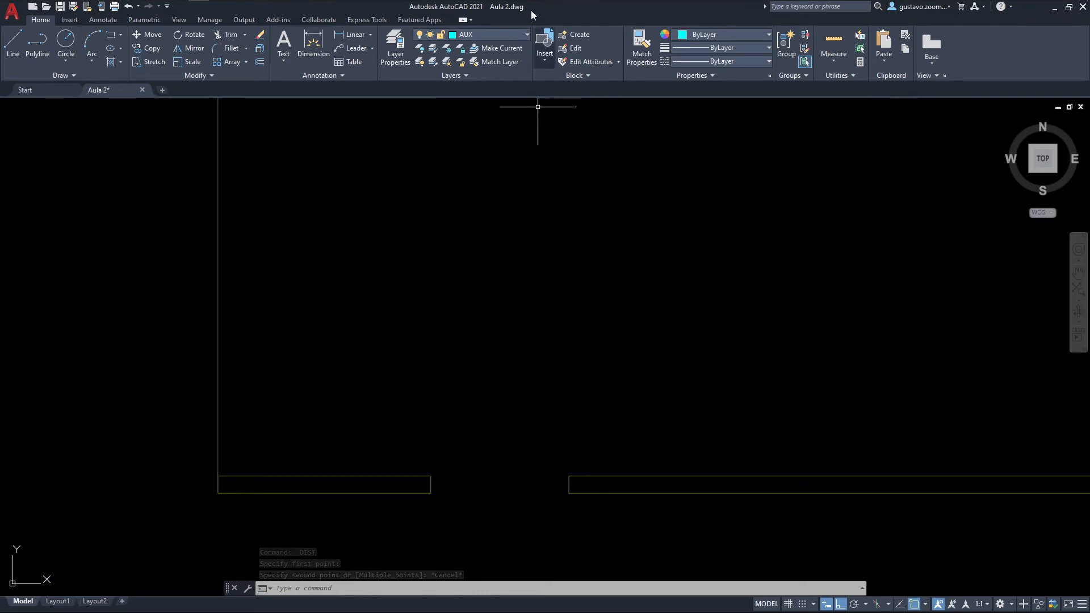
middle_drag(513, 98, 512, 140)
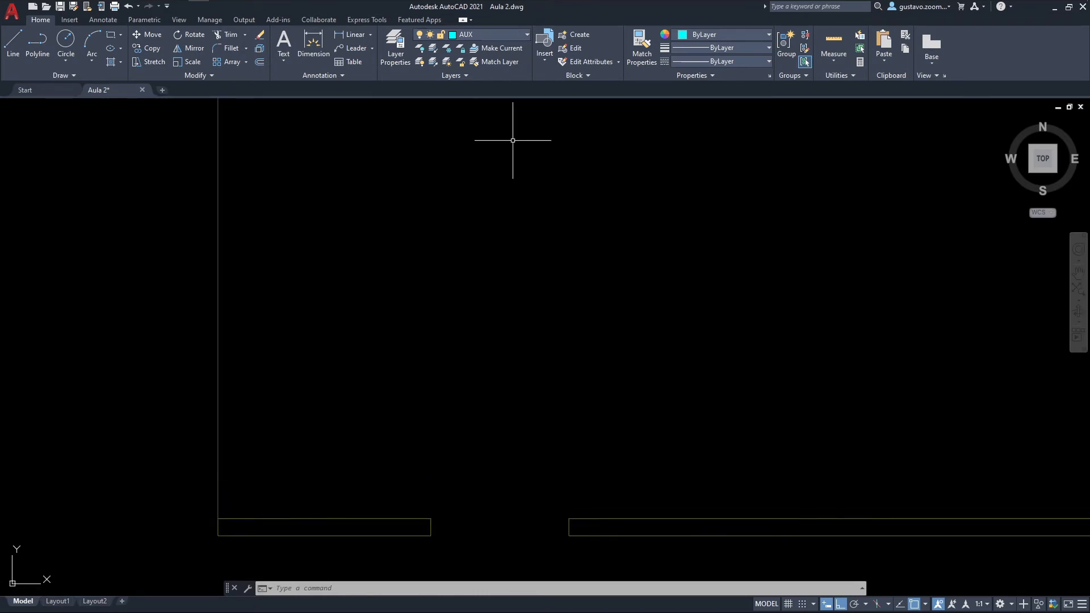
click(502, 35)
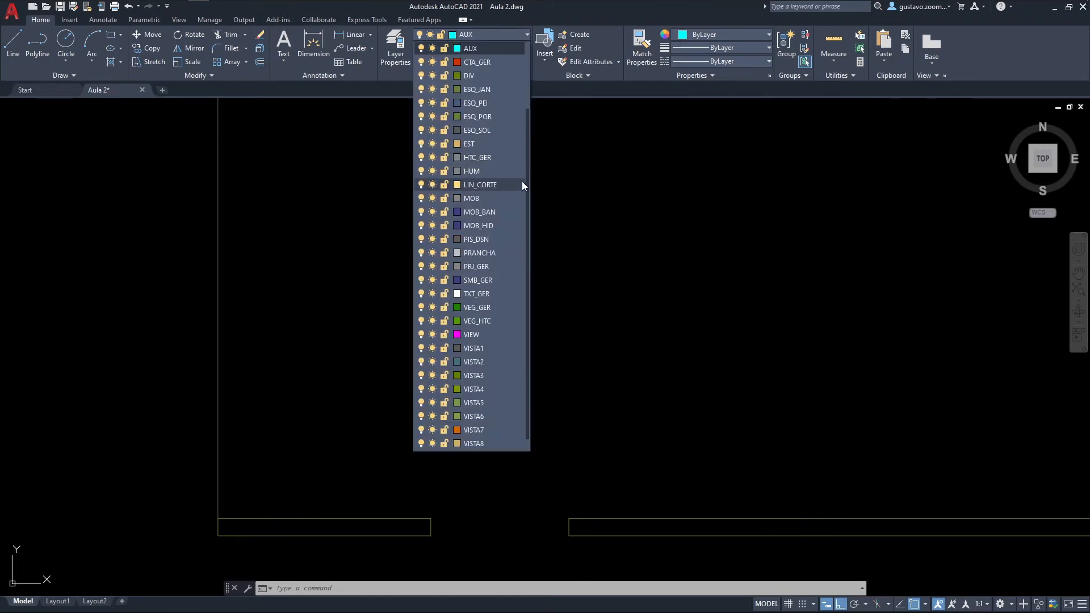
click(490, 117)
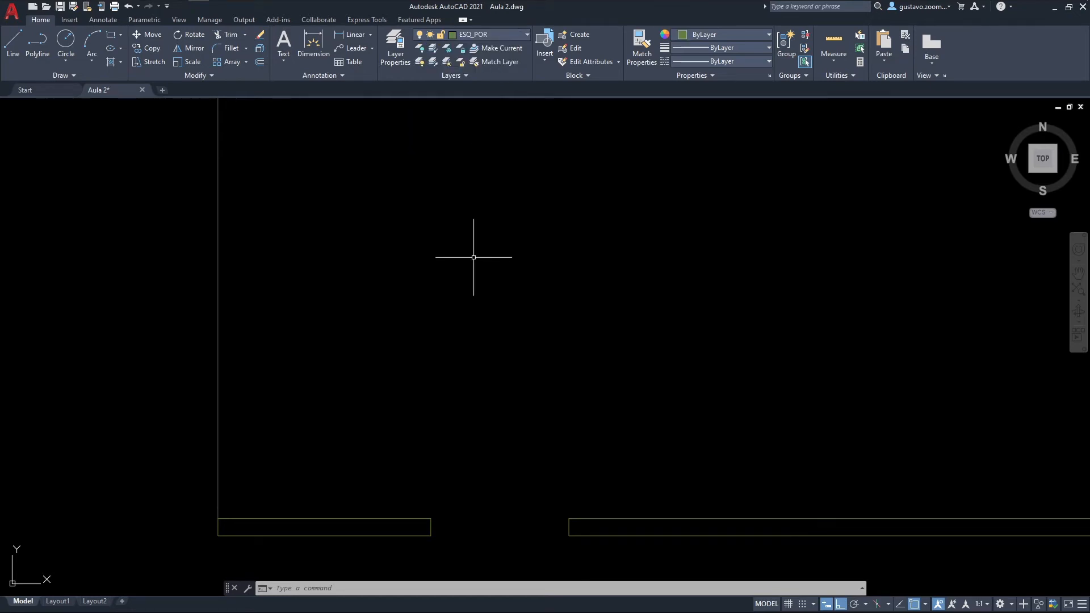
Step: Draw the west jamb of pedestrian gate opening P05 as a polyline, 0.05 into the opening and 0.15 down across the wall's thickness
middle_drag(469, 348, 454, 285)
scroll(472, 431, up, 2)
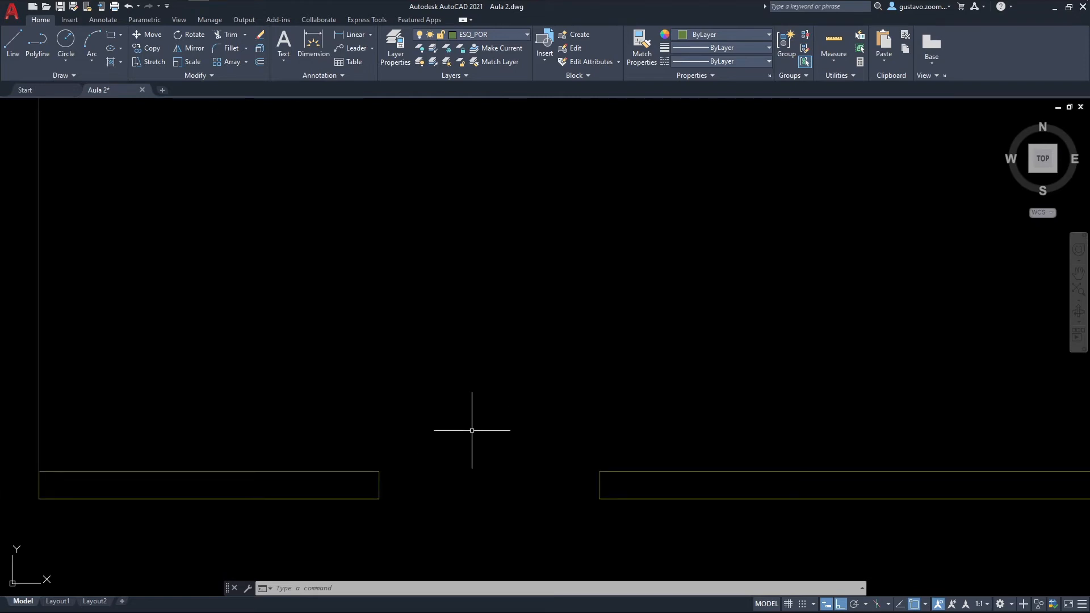
middle_drag(489, 450, 467, 389)
text(PL)
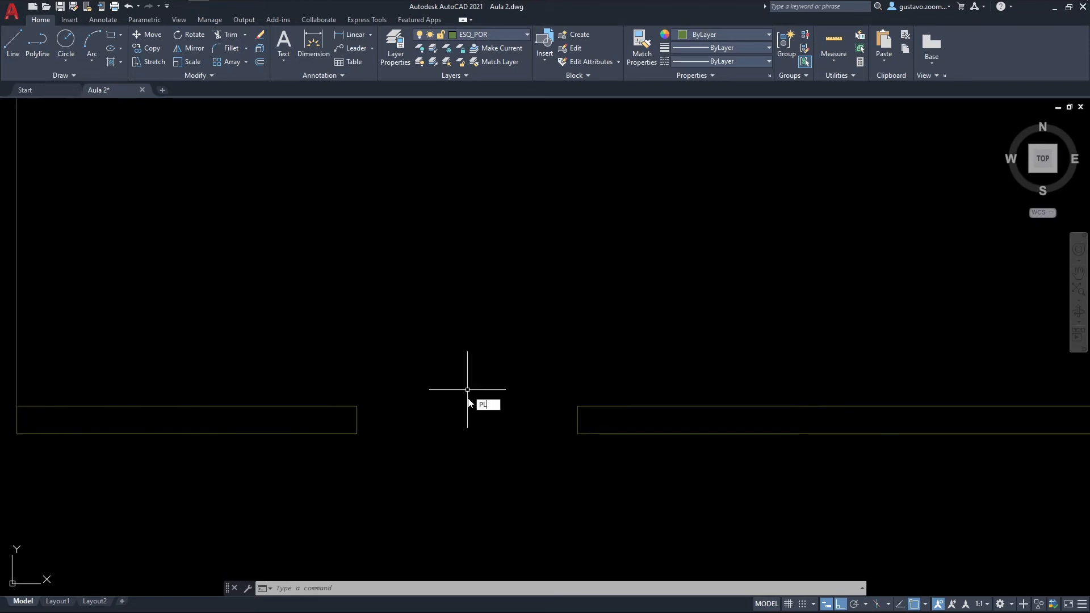
key(Return)
click(357, 406)
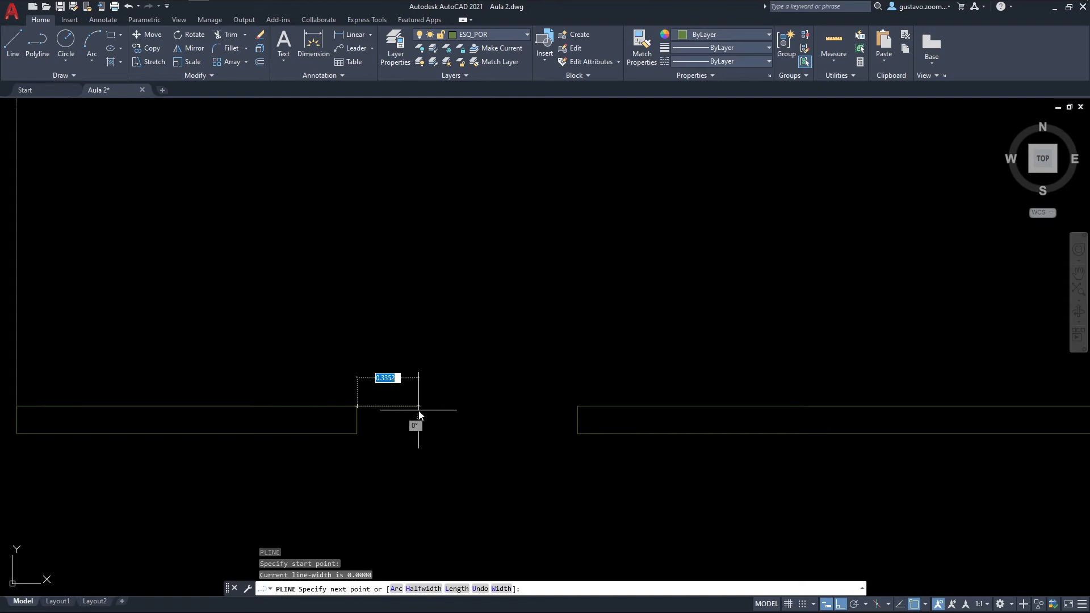
text(.05)
key(Return)
text(.1)
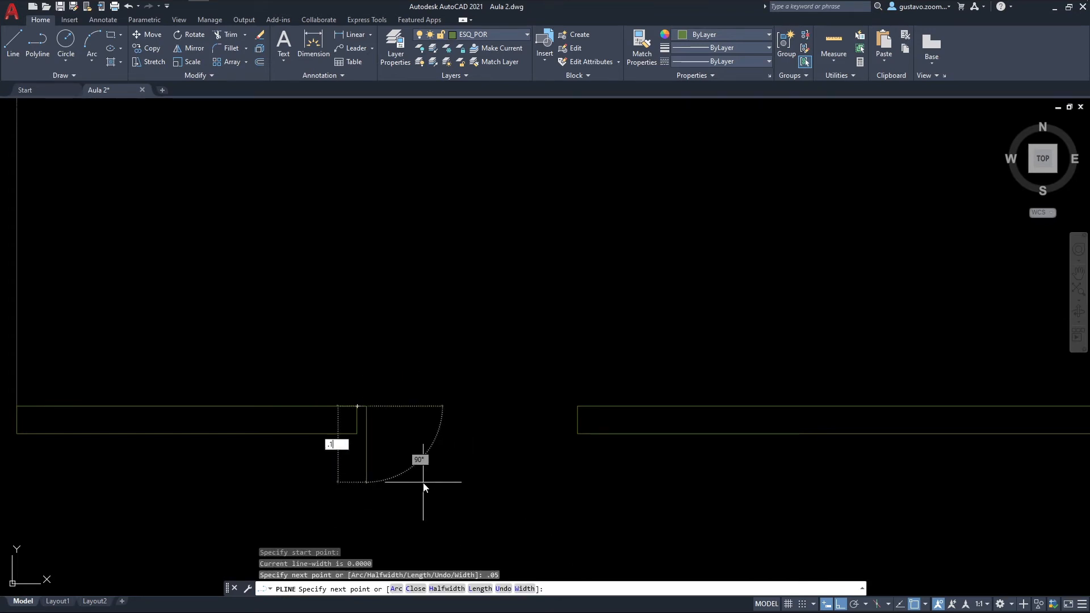
text(5)
key(Return)
scroll(357, 407, up, 2)
key(Escape)
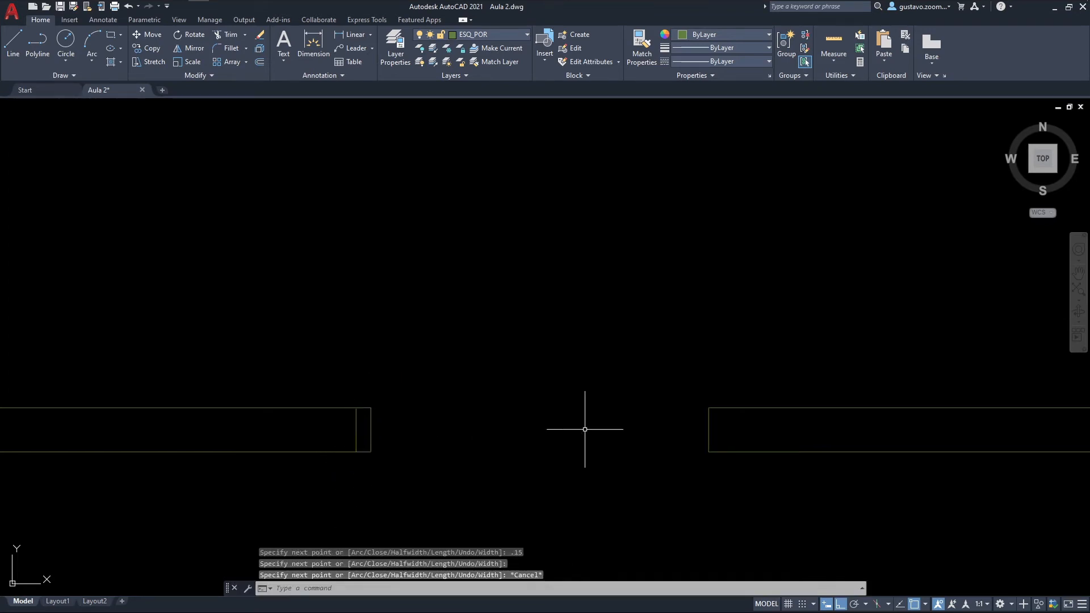
Step: Draw the matching east jamb polyline of the P05 opening, 0.05 into the opening and 0.15 down from the wall's inner corner
key(Return)
click(707, 406)
text(.0)
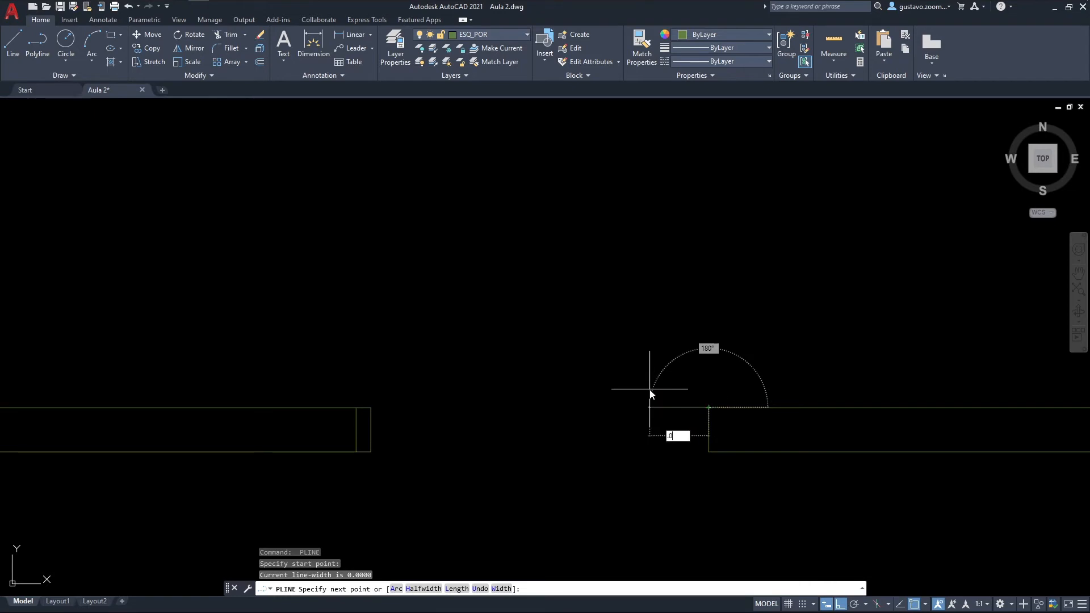
text(5)
key(Return)
text(.15)
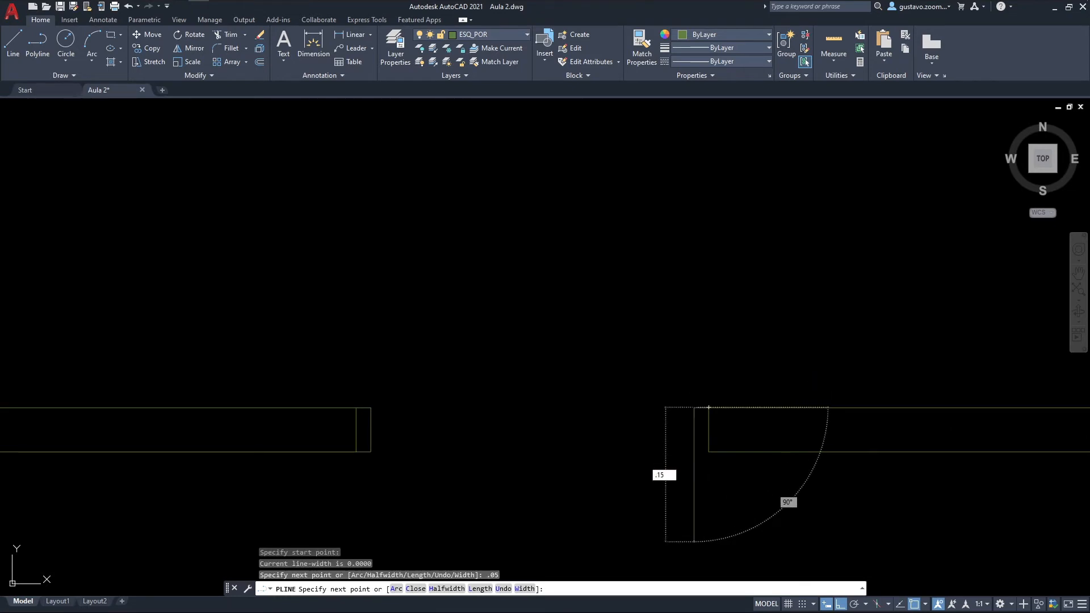
key(Return)
key(Escape)
middle_drag(694, 380, 598, 375)
scroll(594, 376, down, 2)
scroll(582, 401, up, 2)
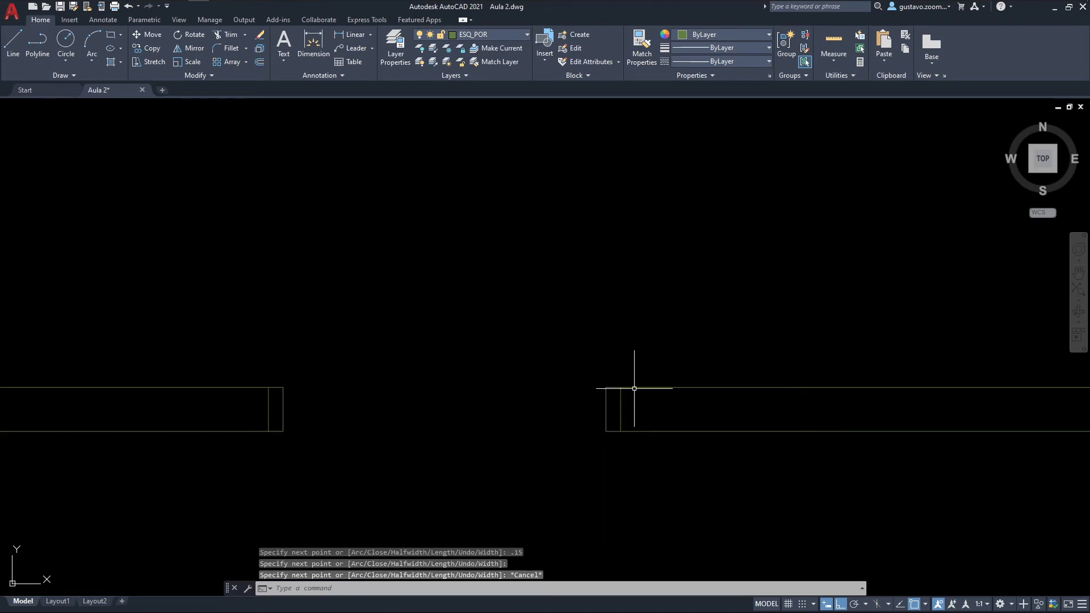
Step: Measure the clear width between the two P05 gate jambs, from midpoint to midpoint
middle_drag(553, 332, 569, 360)
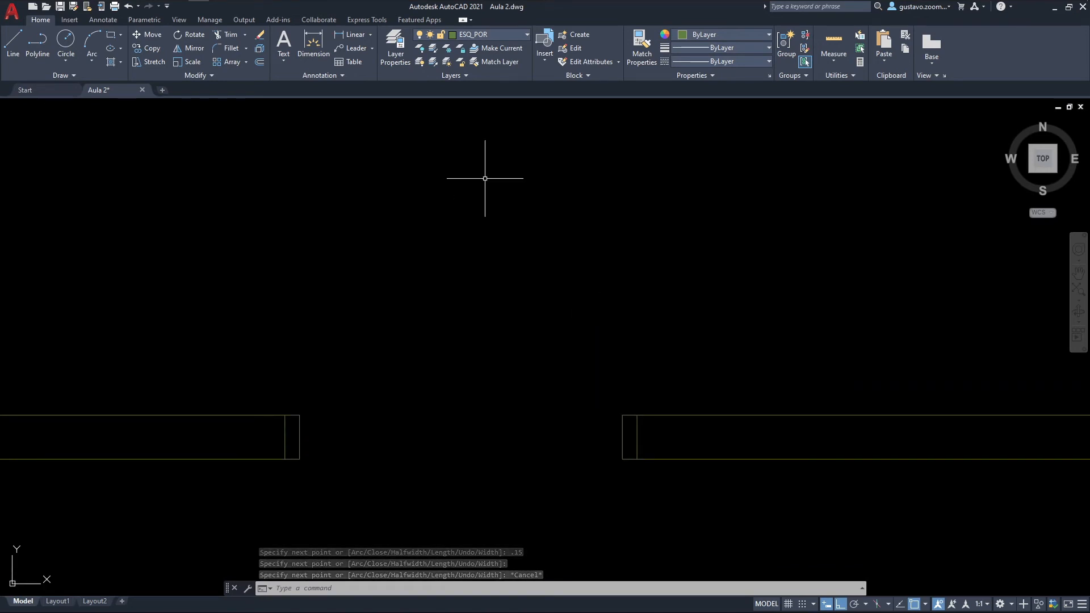
text(dist)
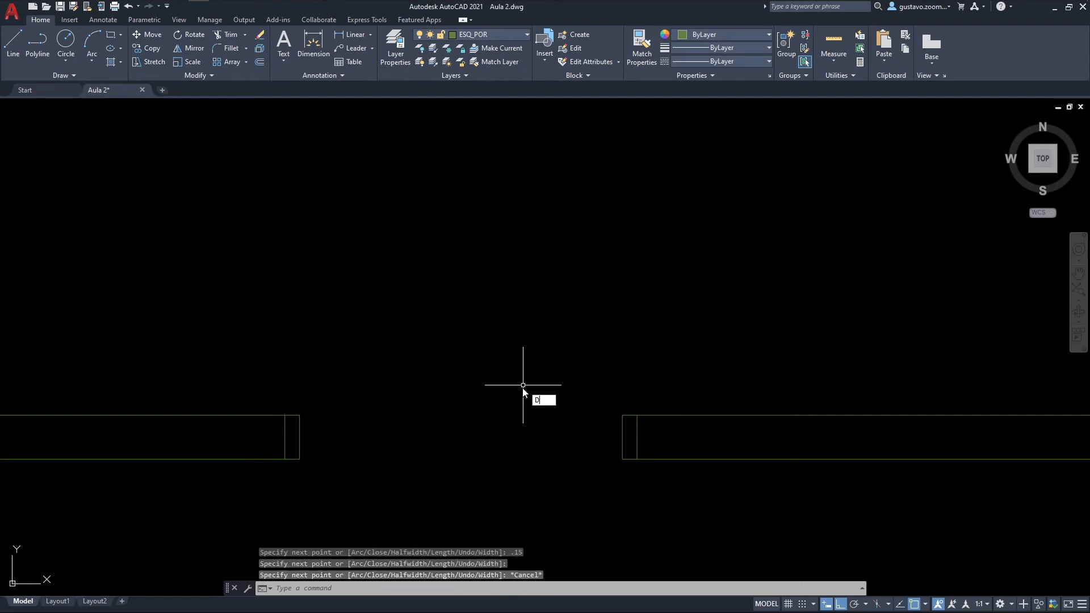
key(Return)
click(300, 436)
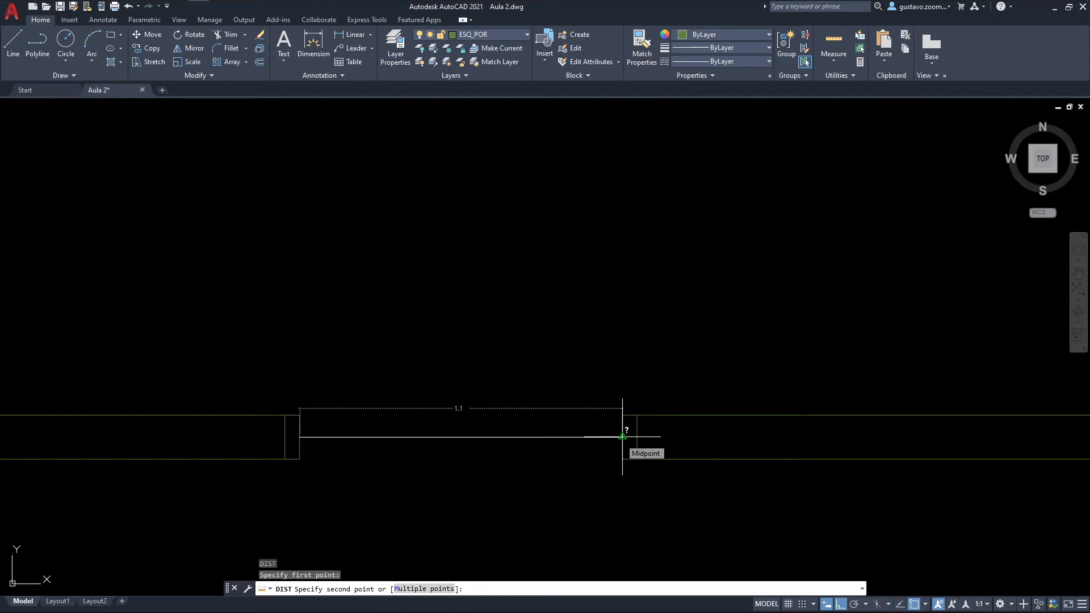
key(Escape)
Step: Switch to the floor plan PDF and examine the pivot position and leaf of pedestrian gate P05
key(alt+Tab)
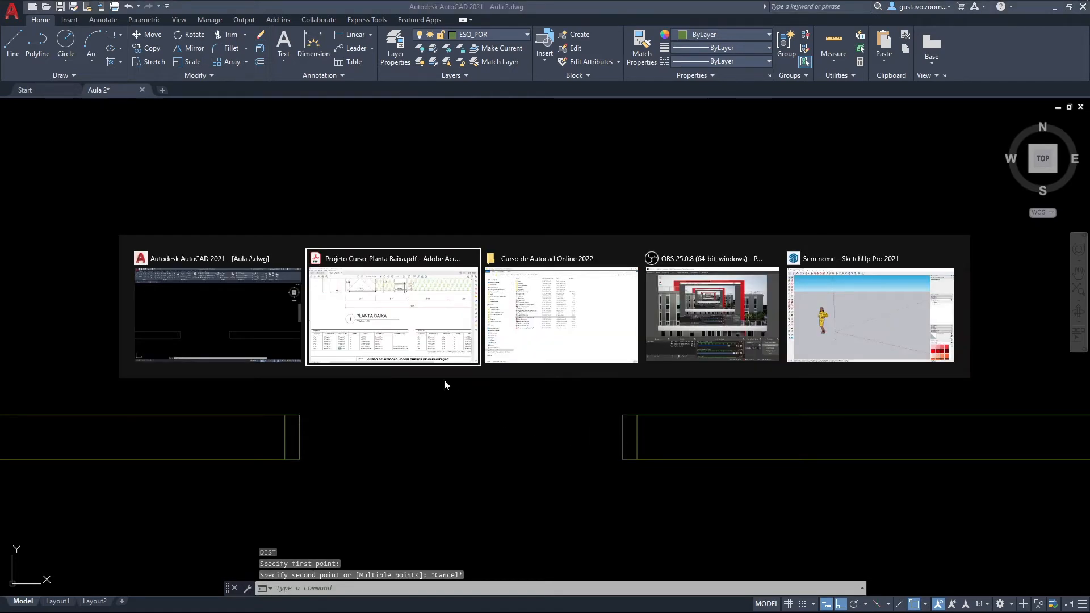
scroll(634, 179, up, 1)
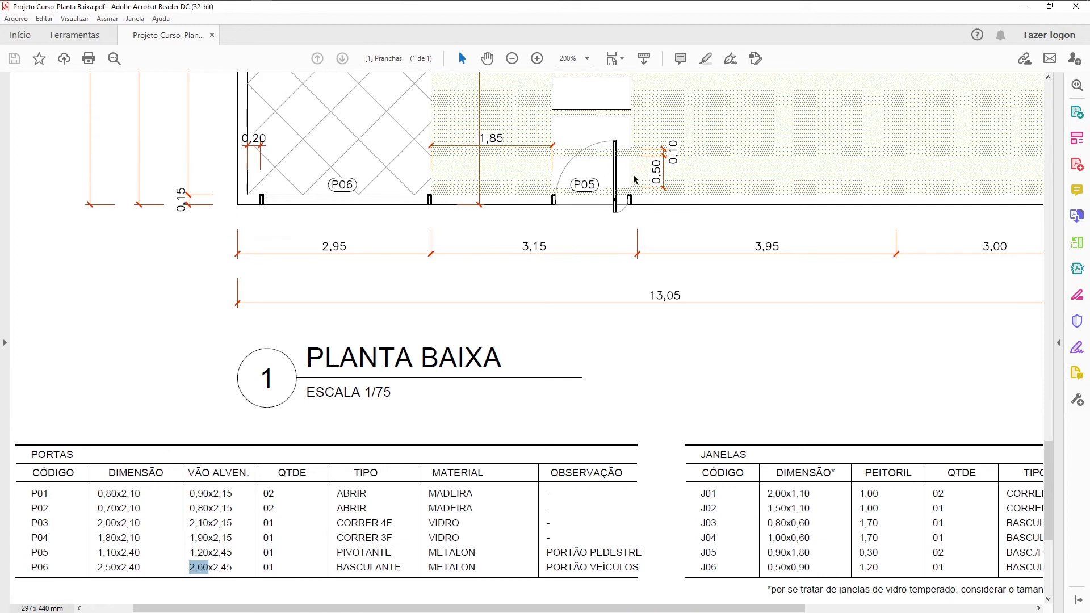
ctrl+scroll(636, 196, up, 3)
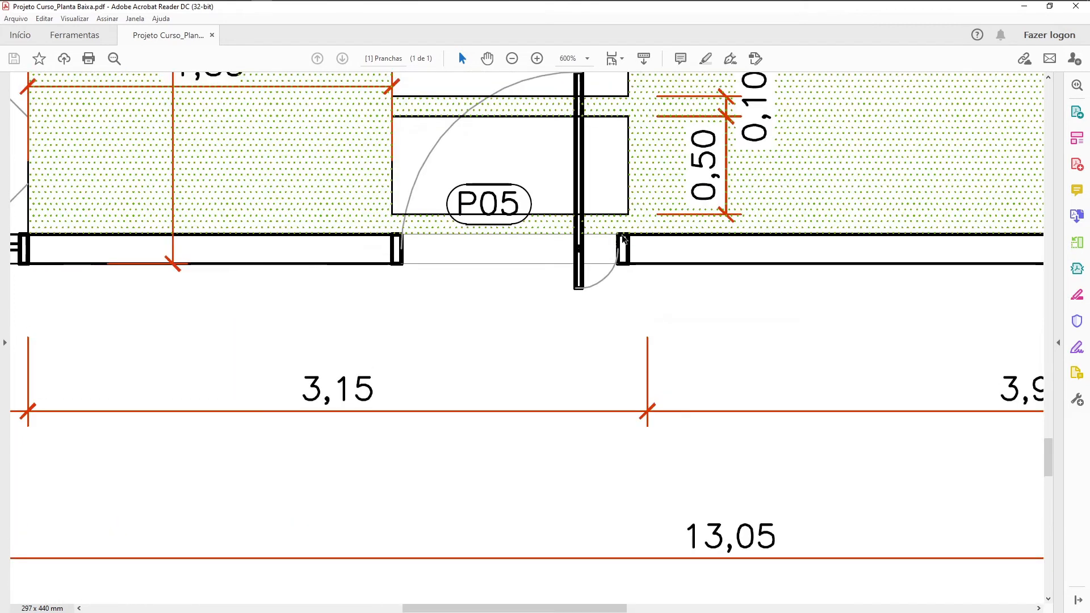
scroll(623, 238, up, 1)
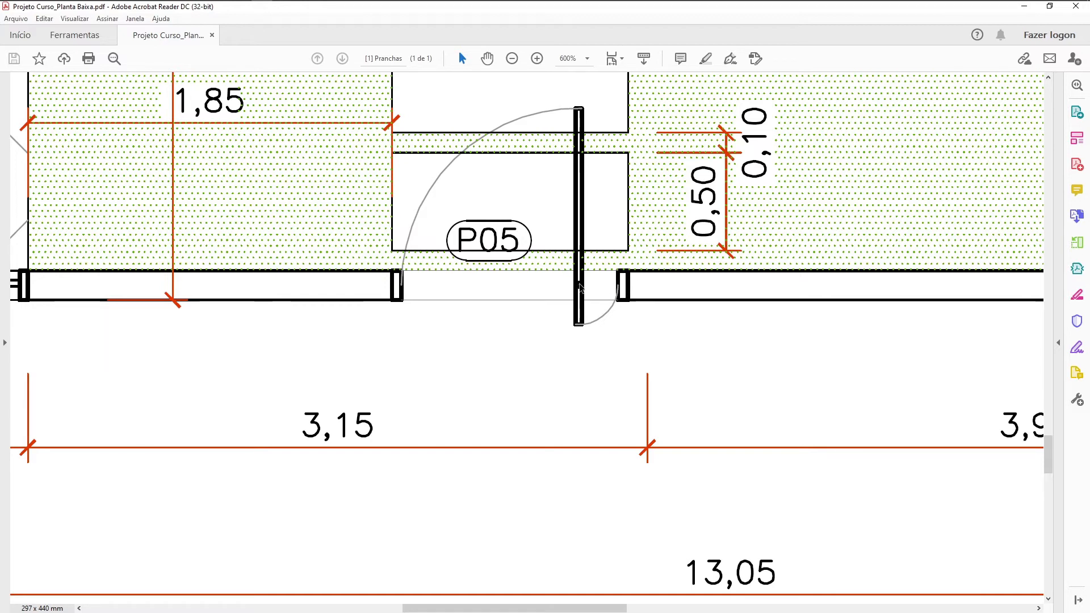
Step: Return to AutoCAD and draw a horizontal 0.2 line from the midpoint of the east jamb's face westward into the P05 opening
key(alt+Tab)
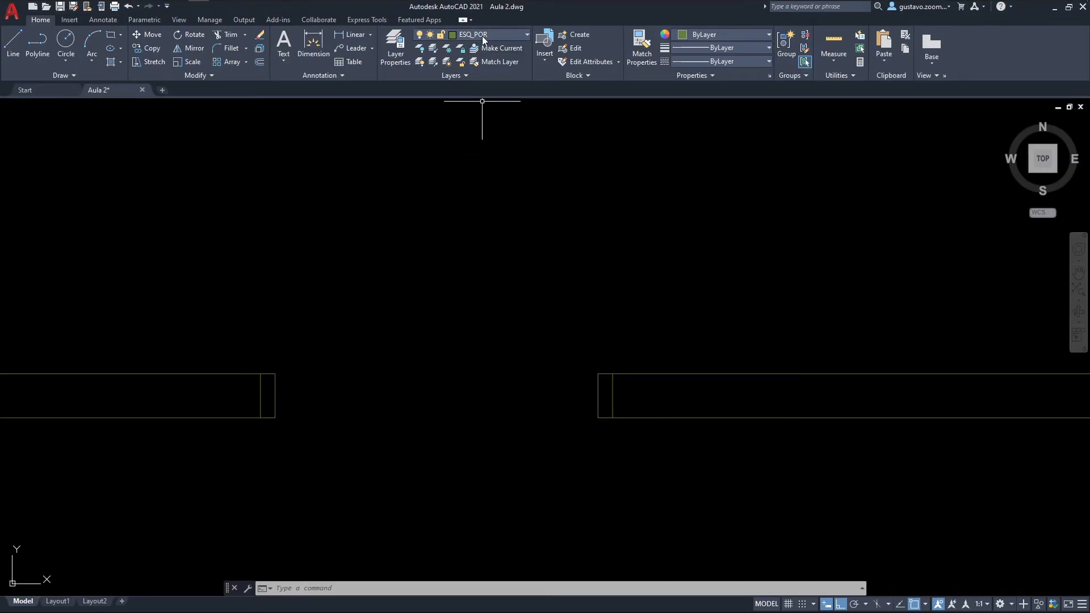
scroll(615, 316, up, 2)
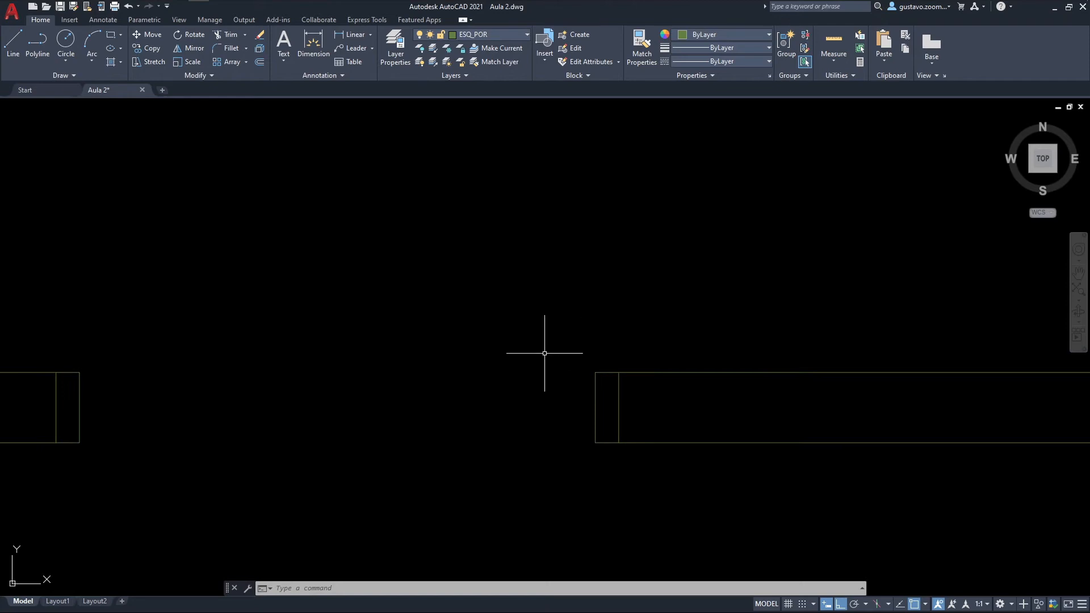
text(l)
key(Return)
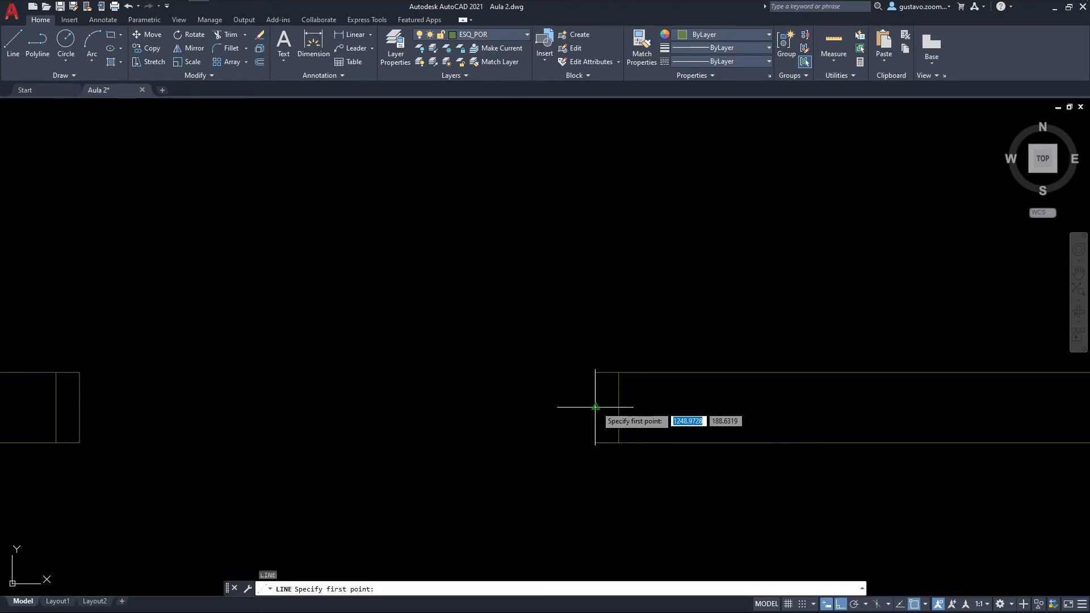
click(595, 406)
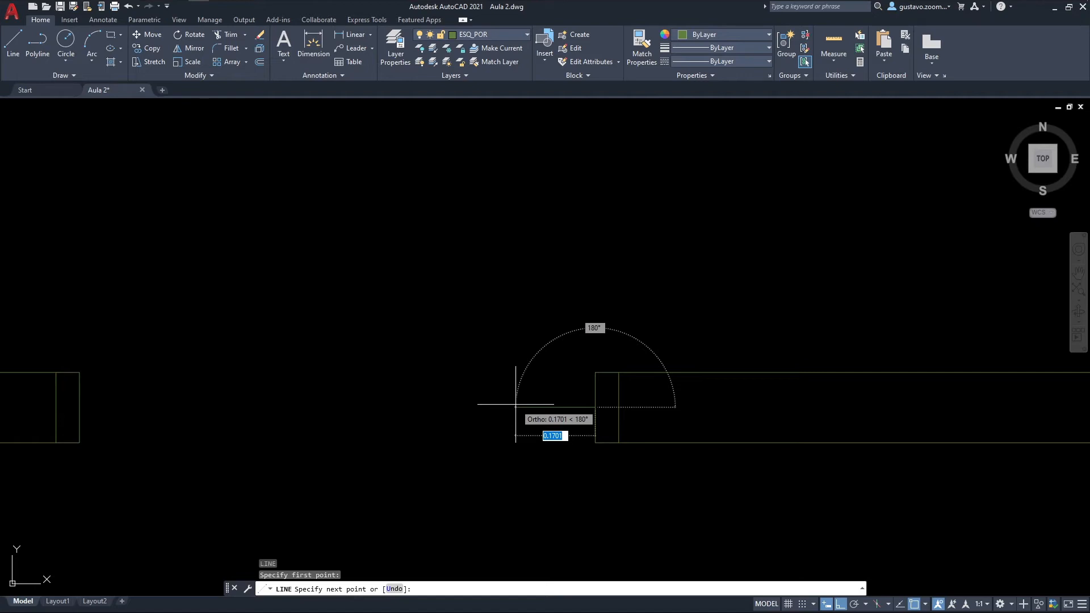
text(.2)
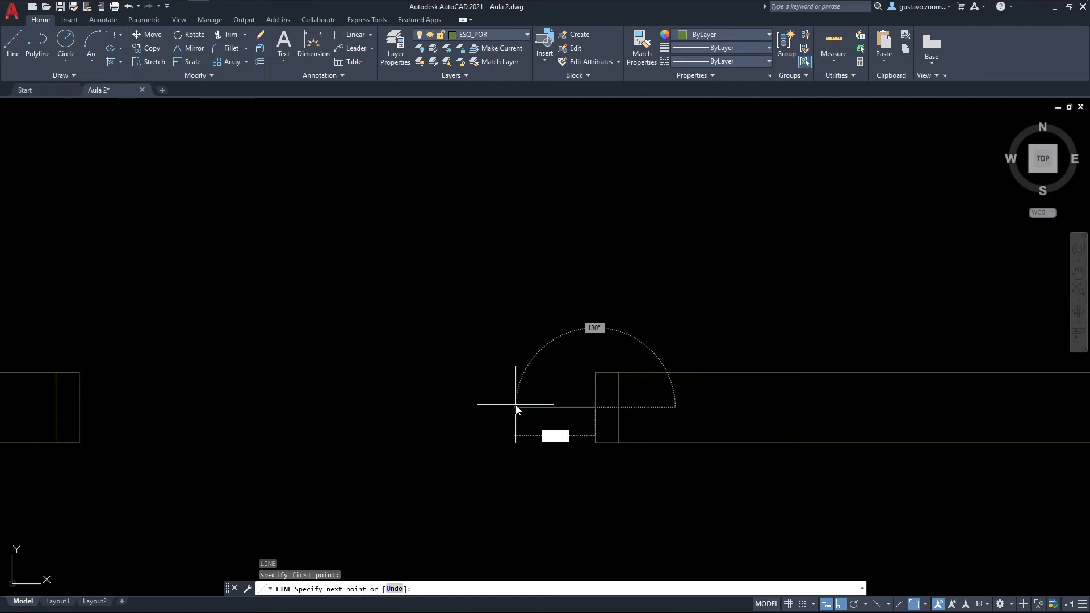
key(Return)
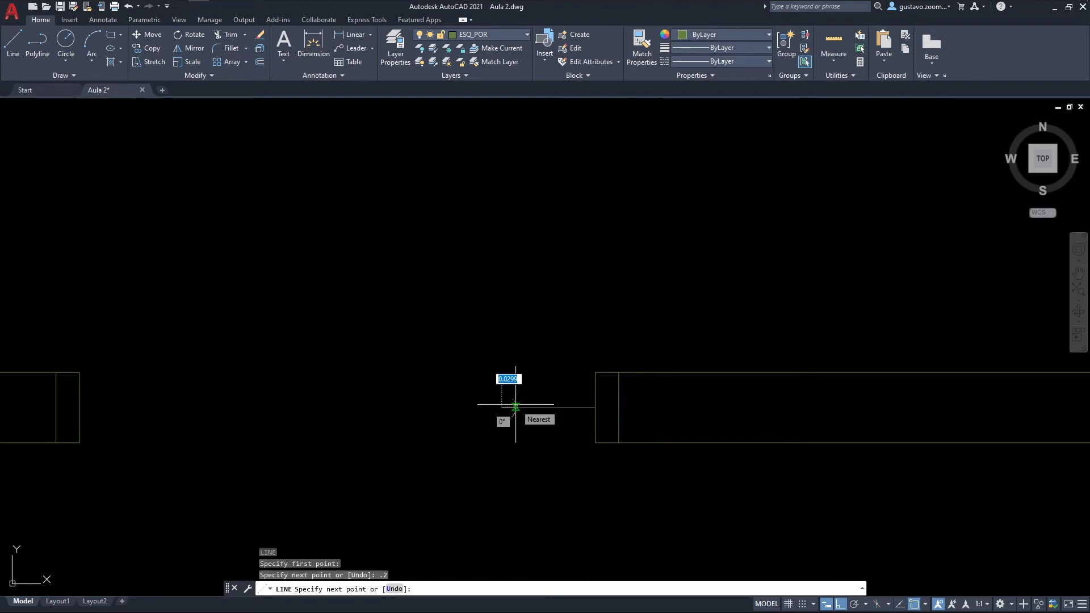
key(Escape)
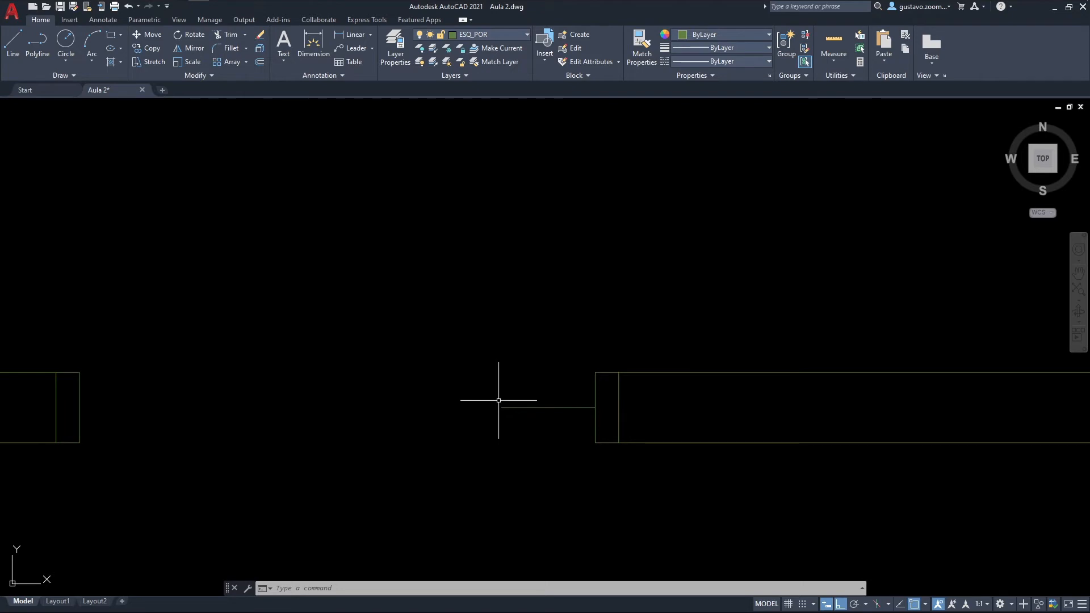
Step: Draw a pivot circle with radius 0.01 centred on the west end of the short horizontal line
scroll(496, 401, up, 4)
middle_drag(510, 433, 543, 412)
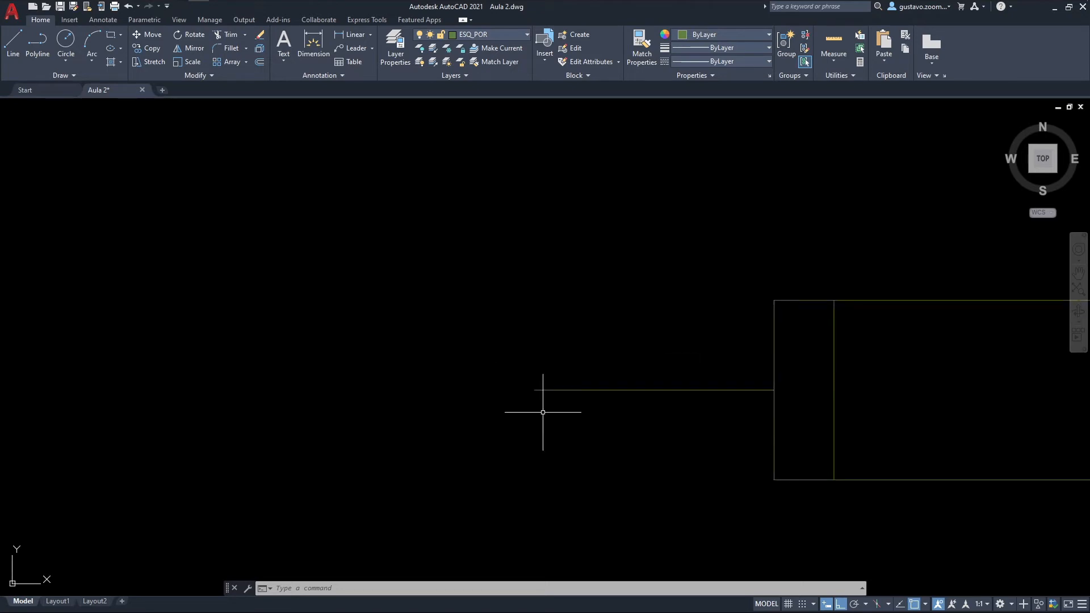
text(c)
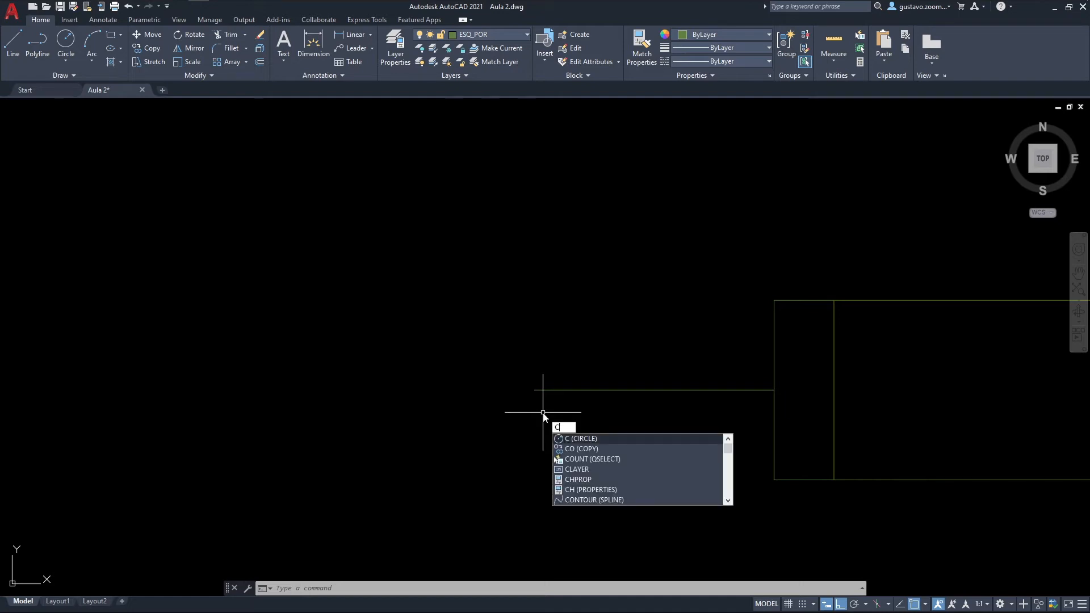
key(Return)
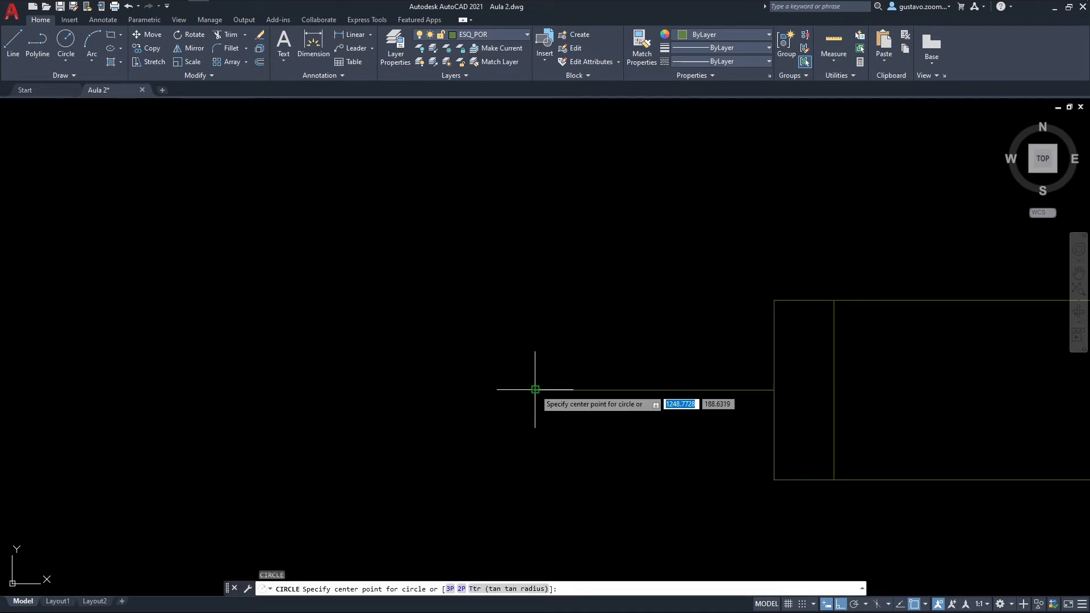
click(535, 389)
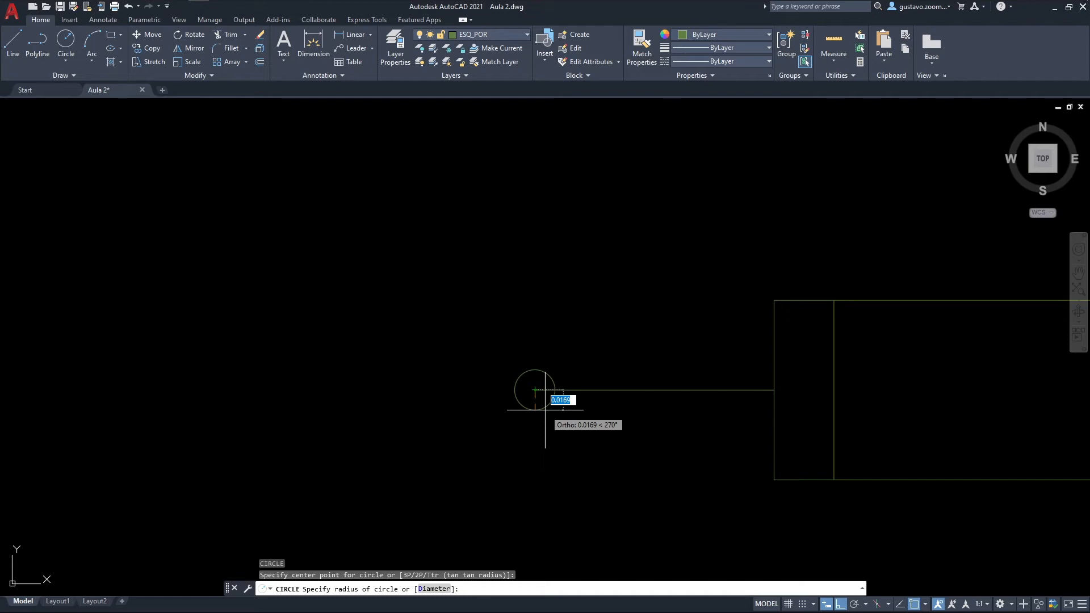
text(.01)
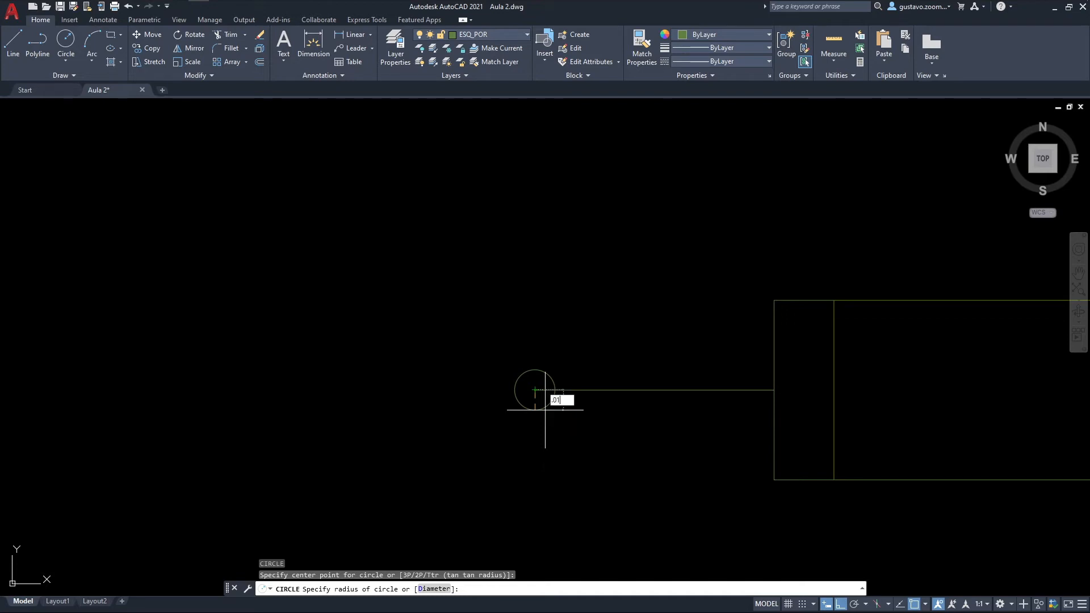
key(Return)
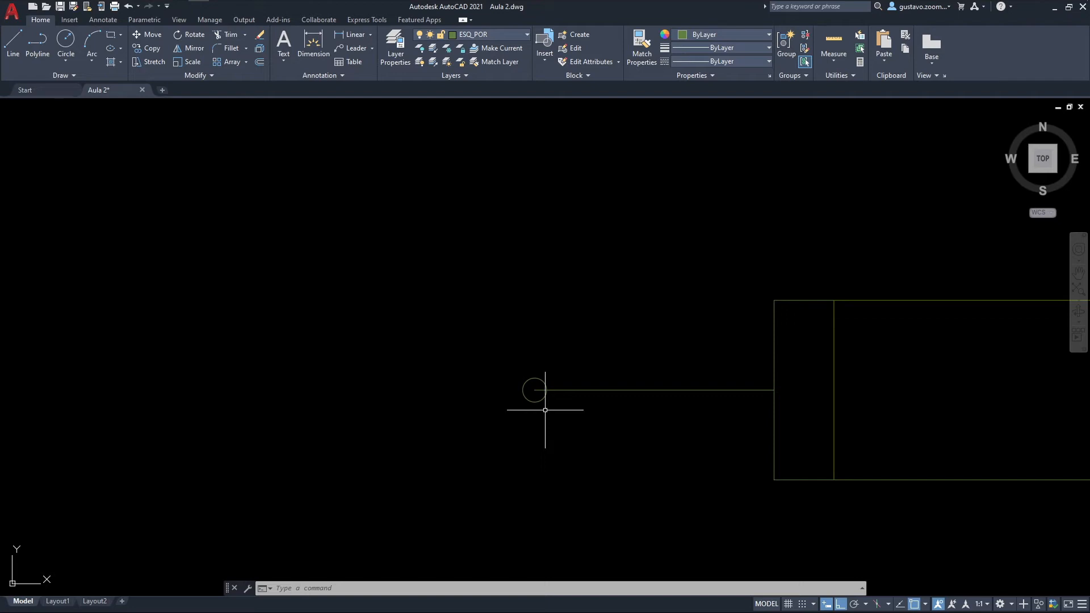
Step: Draw a vertical 0.9 line upward from the pivot circle's centre as the gate leaf's axis, and select it
scroll(546, 386, down, 8)
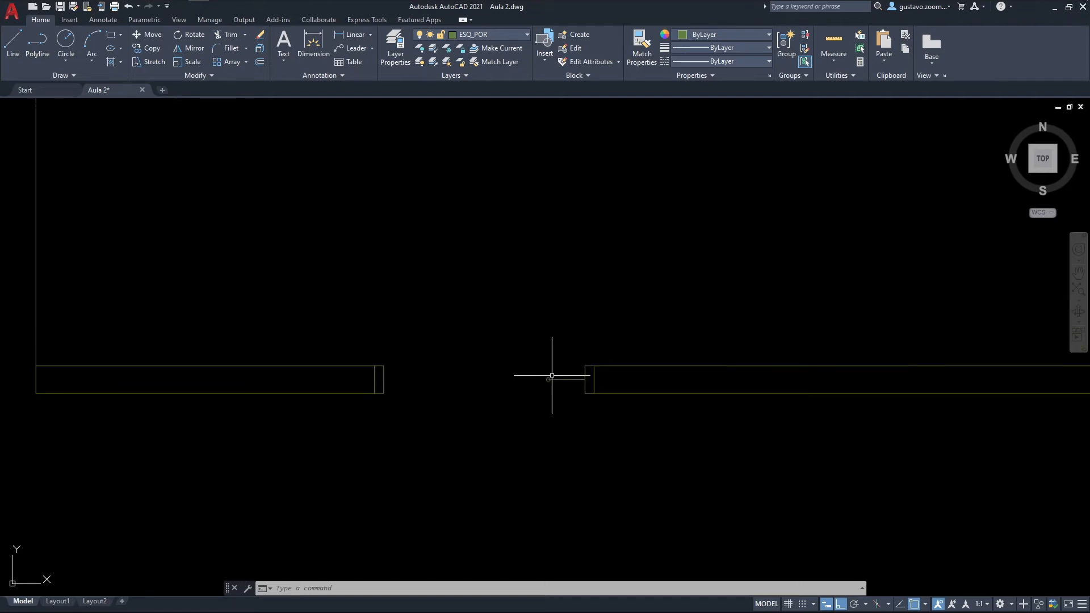
scroll(501, 418, up, 8)
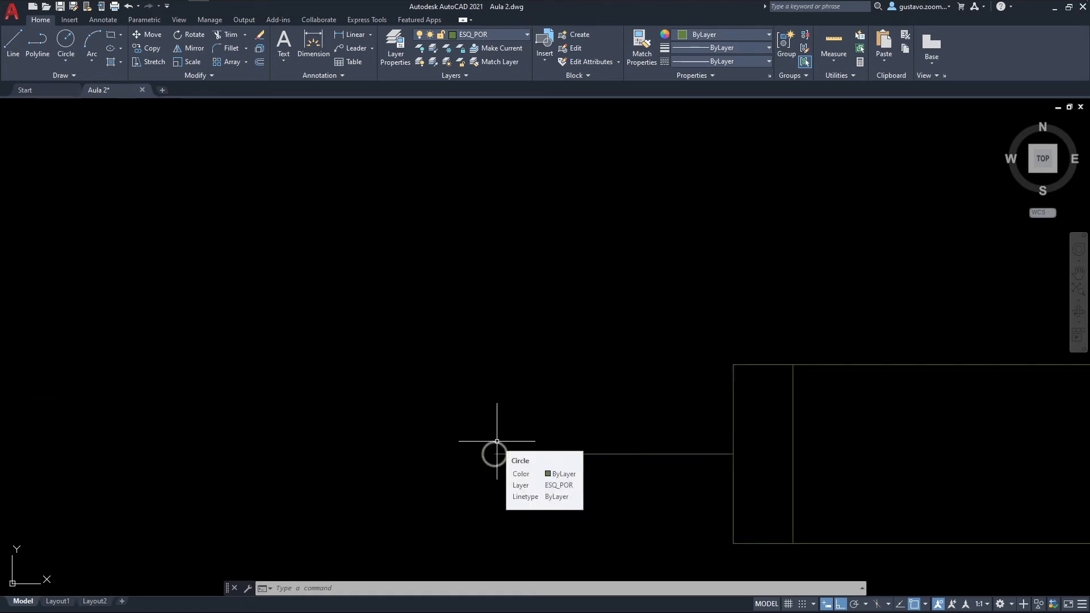
text(l)
key(Return)
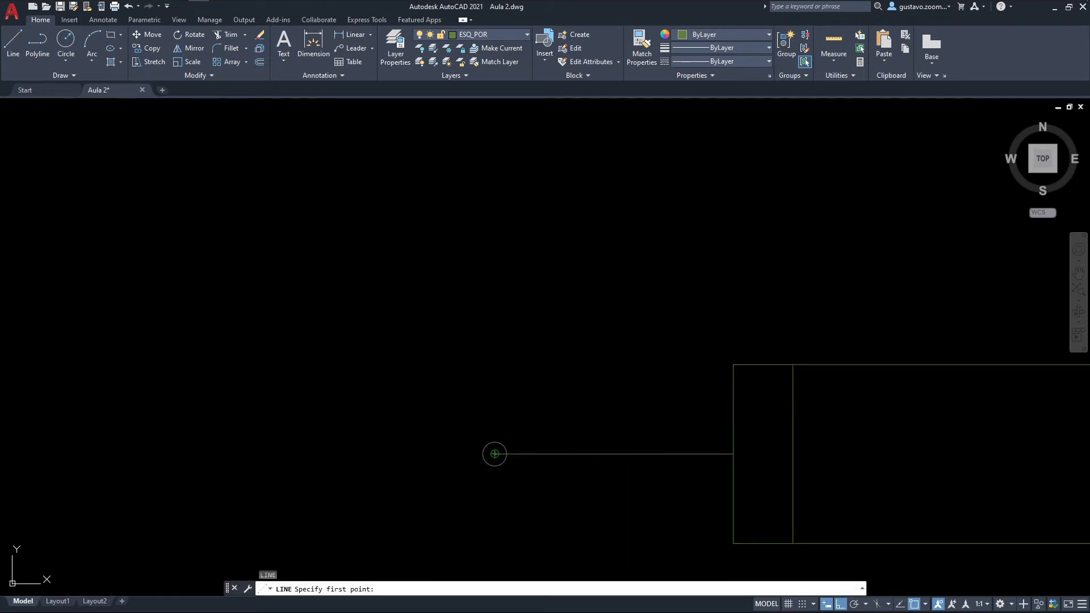
click(494, 453)
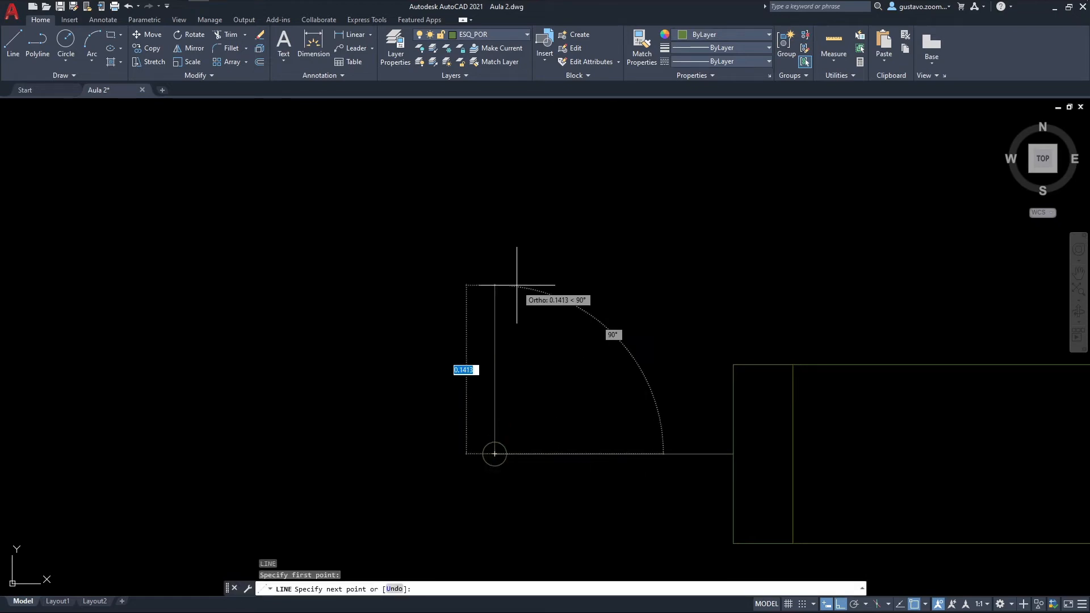
text(.9)
key(Return)
scroll(516, 297, down, 5)
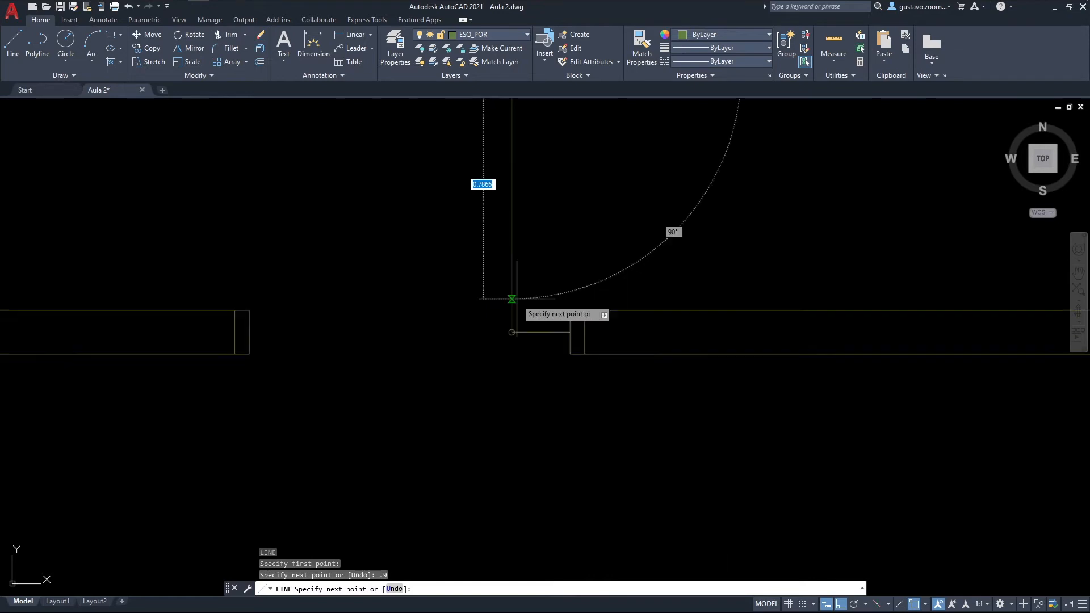
key(Escape)
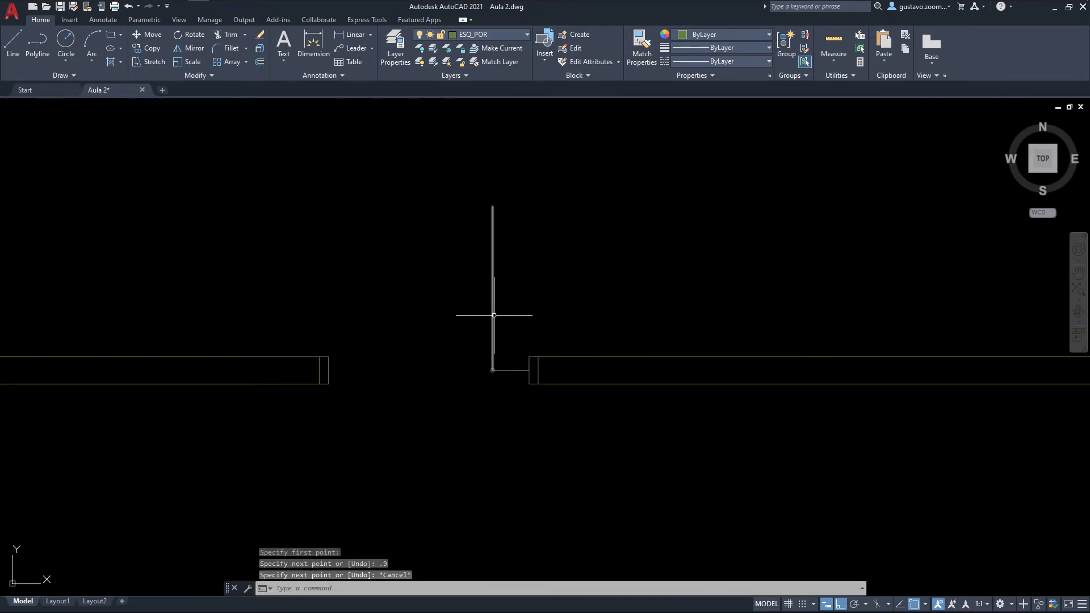
click(493, 312)
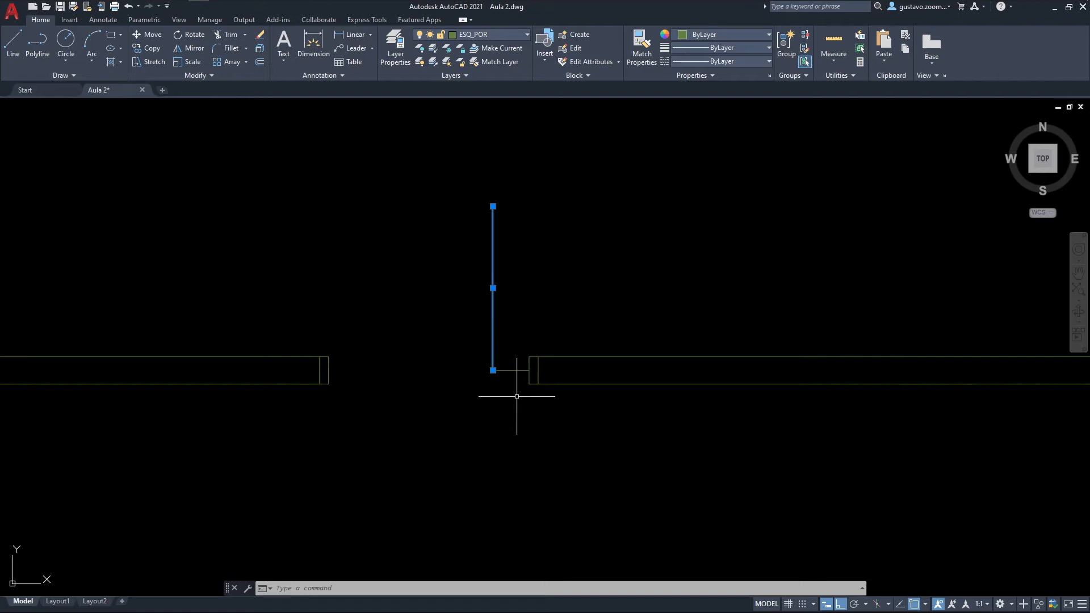
Step: Stretch the south end of the P05 leaf's axis line 0.2 downward past the pivot
scroll(507, 396, up, 2)
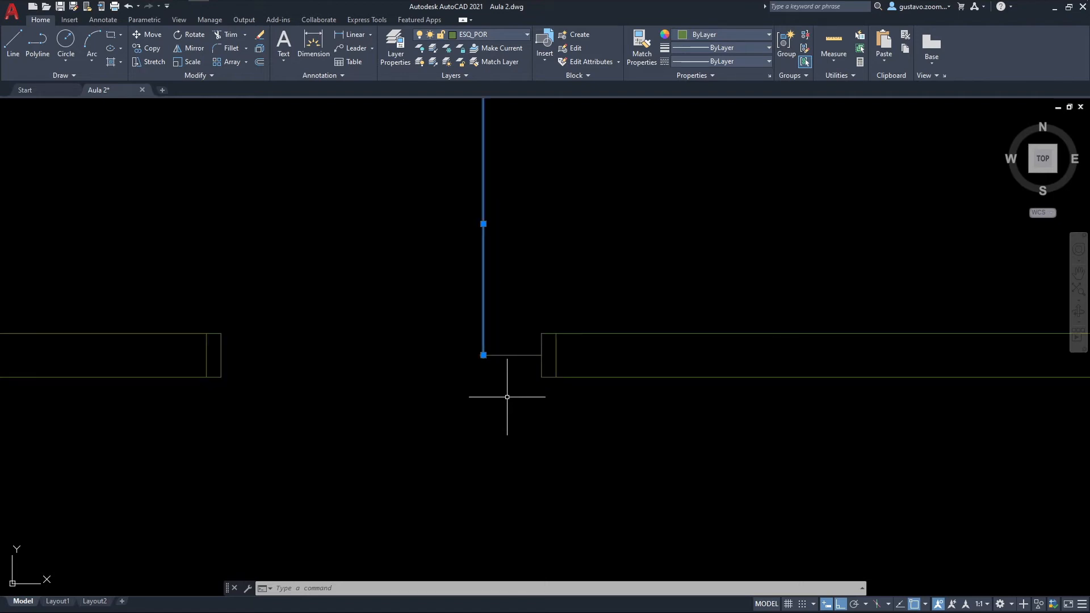
middle_drag(506, 372, 494, 434)
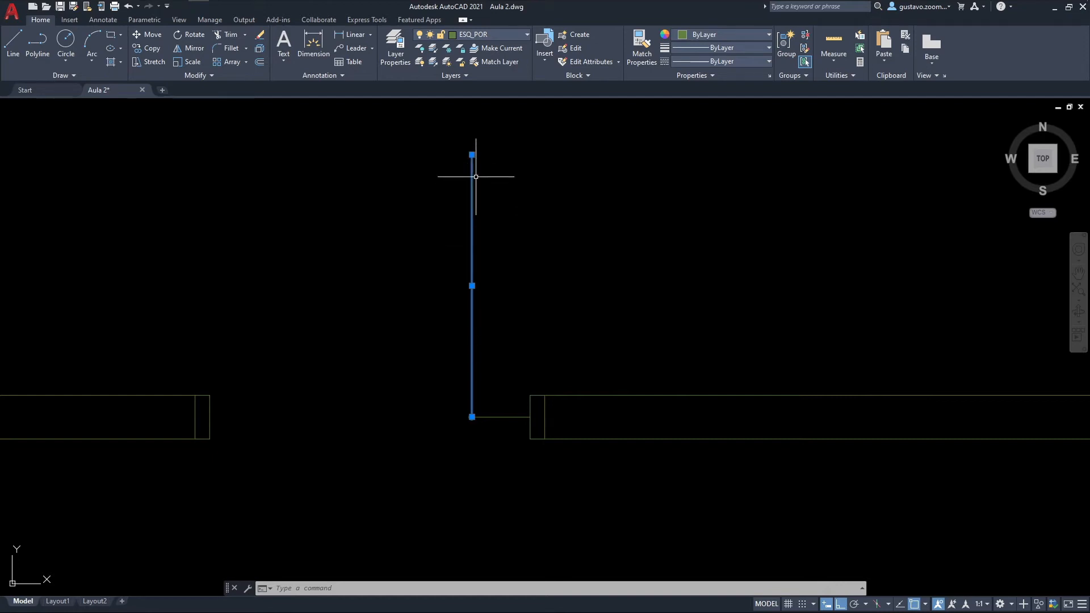
click(473, 417)
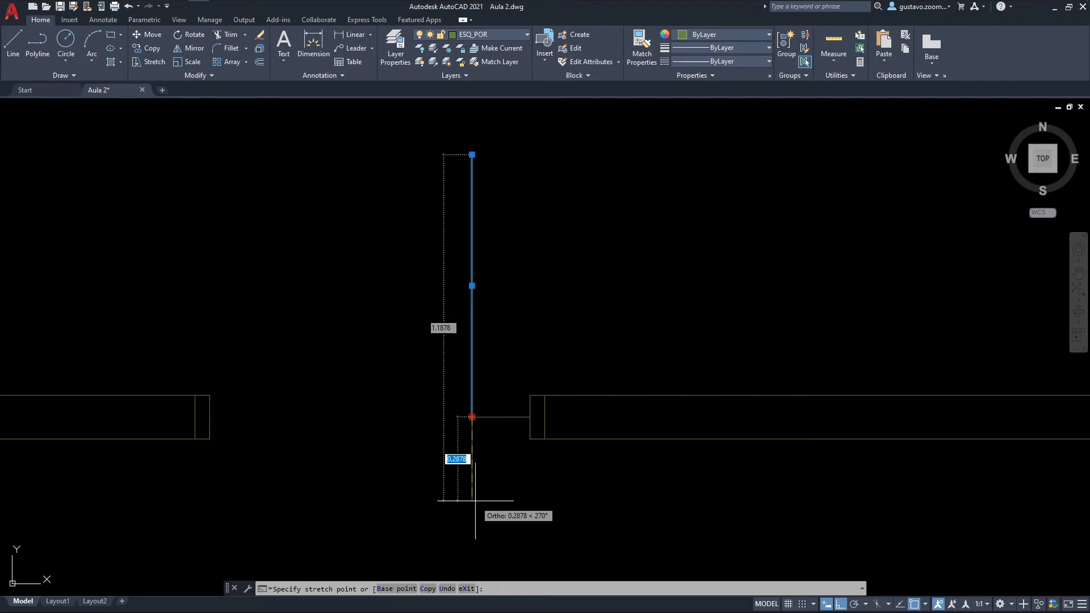
text(.2)
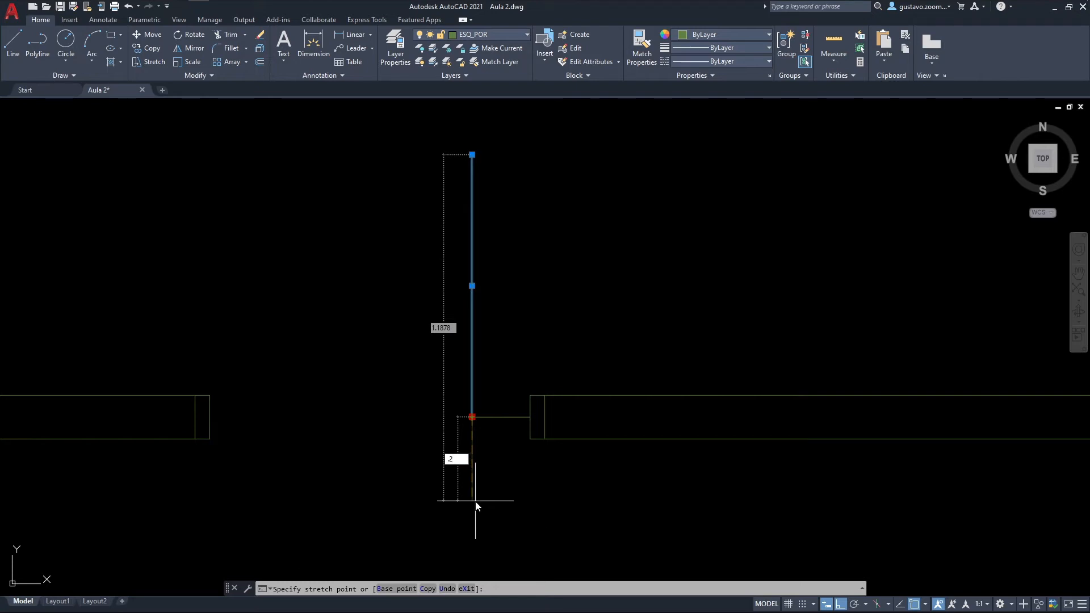
key(Return)
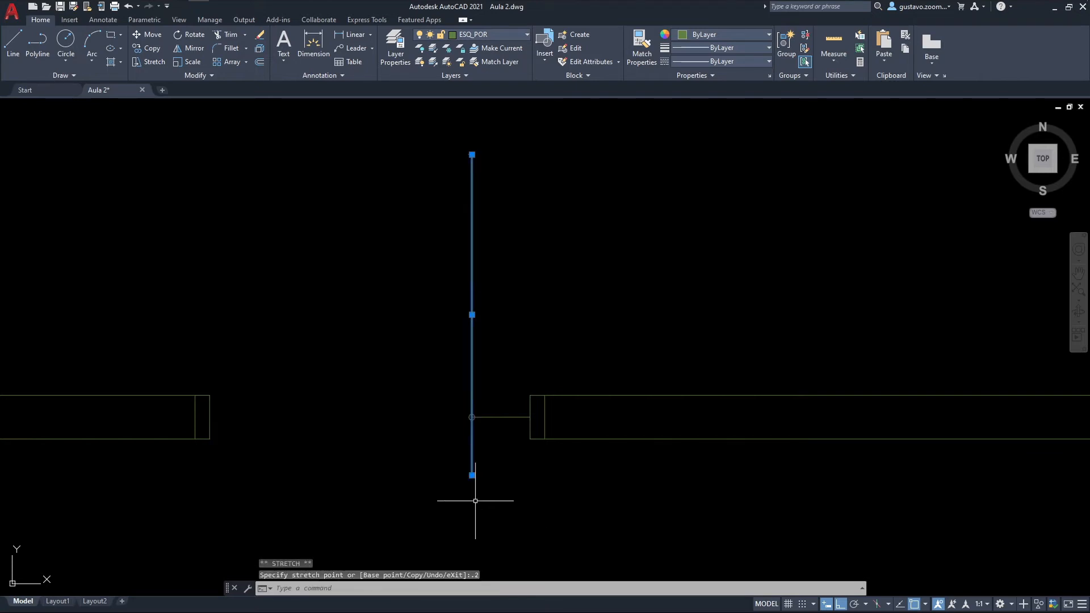
key(Escape)
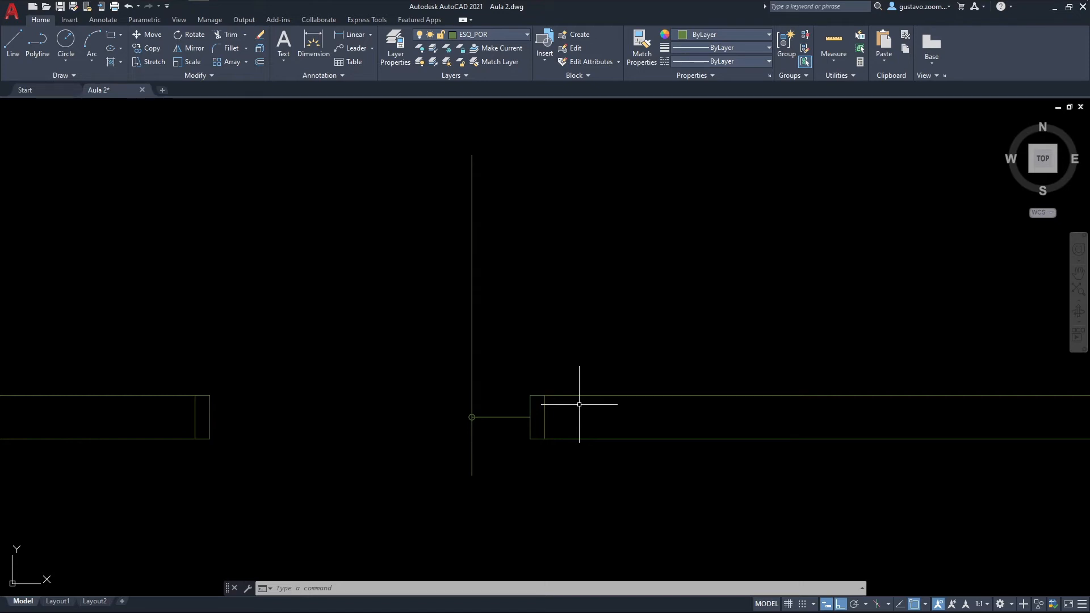
Step: Offset the gate leaf's axis line by 0.015 to both its east and west sides
text(o)
key(Return)
text(.015)
key(Return)
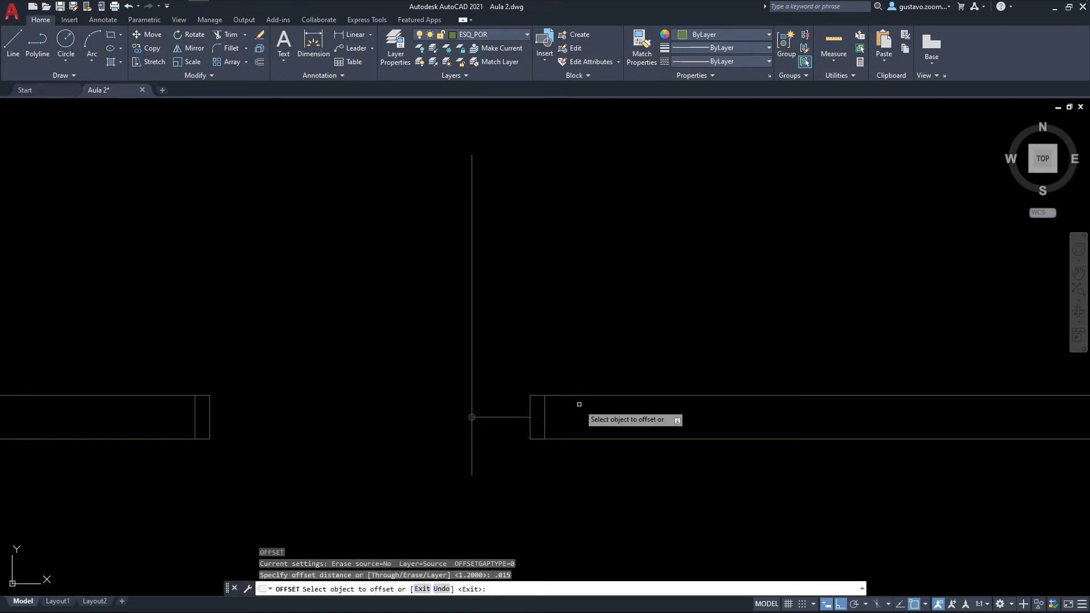
click(472, 244)
click(475, 241)
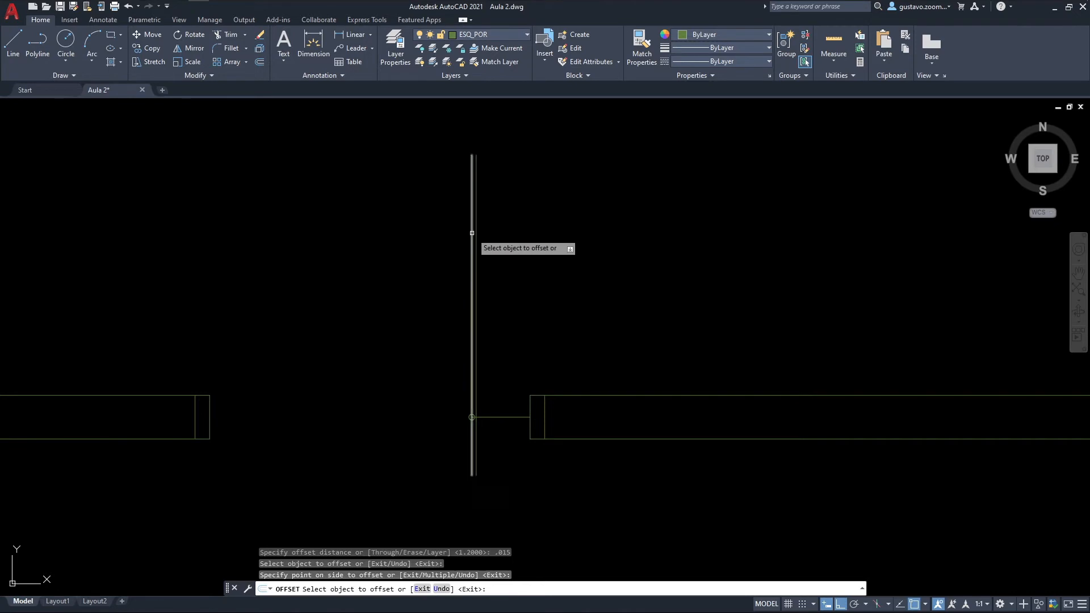
click(471, 231)
click(435, 237)
key(Escape)
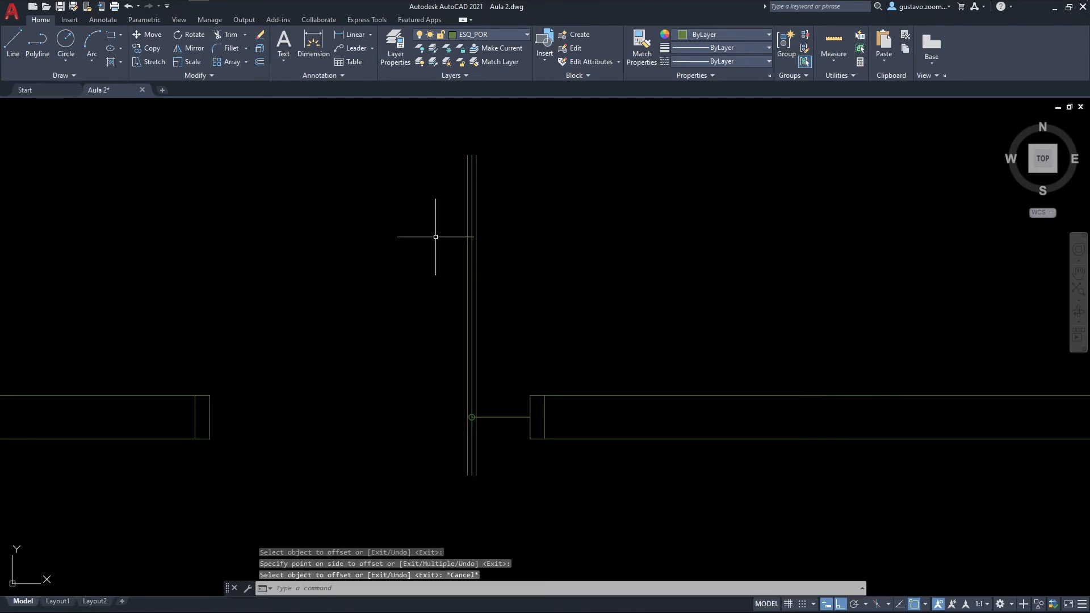
Step: Erase the leaf's central axis line between the two offset lines
click(472, 239)
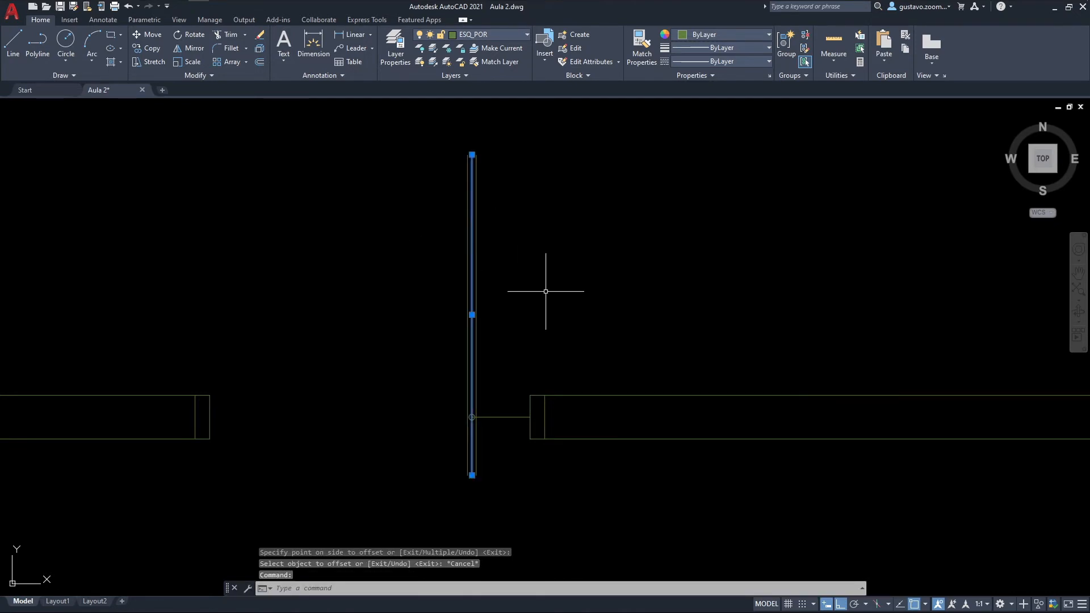
scroll(546, 291, down, 2)
key(Delete)
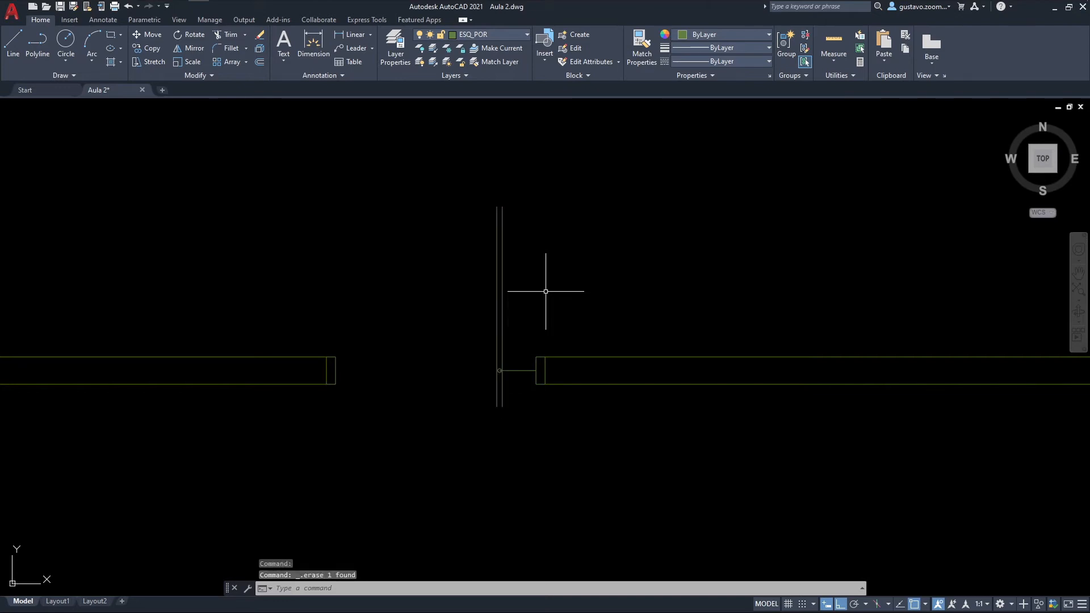
Step: Close the gate leaf's north and south ends with short lines joining the two offset lines
text(l)
key(Return)
scroll(495, 222, up, 3)
click(504, 202)
click(519, 202)
key(Escape)
middle_drag(522, 448, 480, 157)
key(Return)
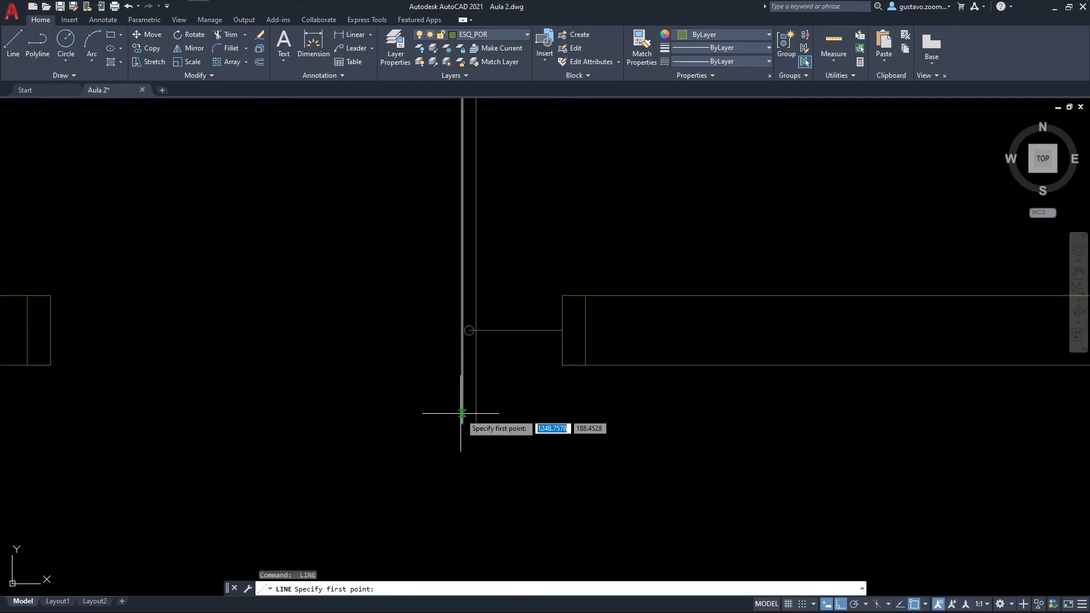
click(463, 422)
click(476, 423)
key(Escape)
middle_drag(540, 277, 596, 414)
scroll(598, 406, down, 2)
click(565, 229)
click(516, 197)
key(Escape)
click(566, 194)
click(511, 204)
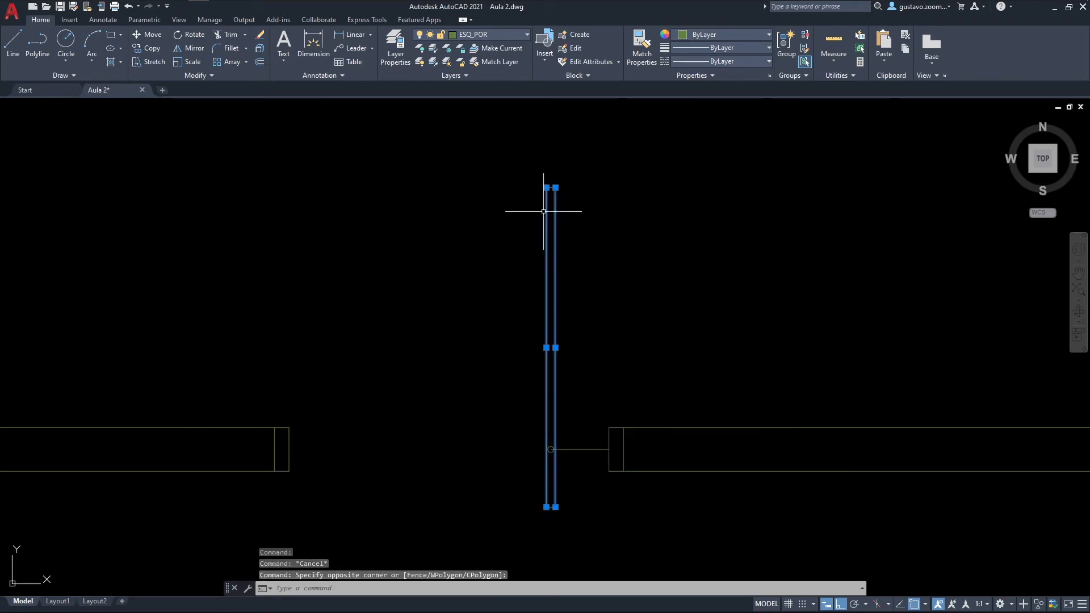
key(Escape)
click(583, 287)
click(476, 252)
key(Escape)
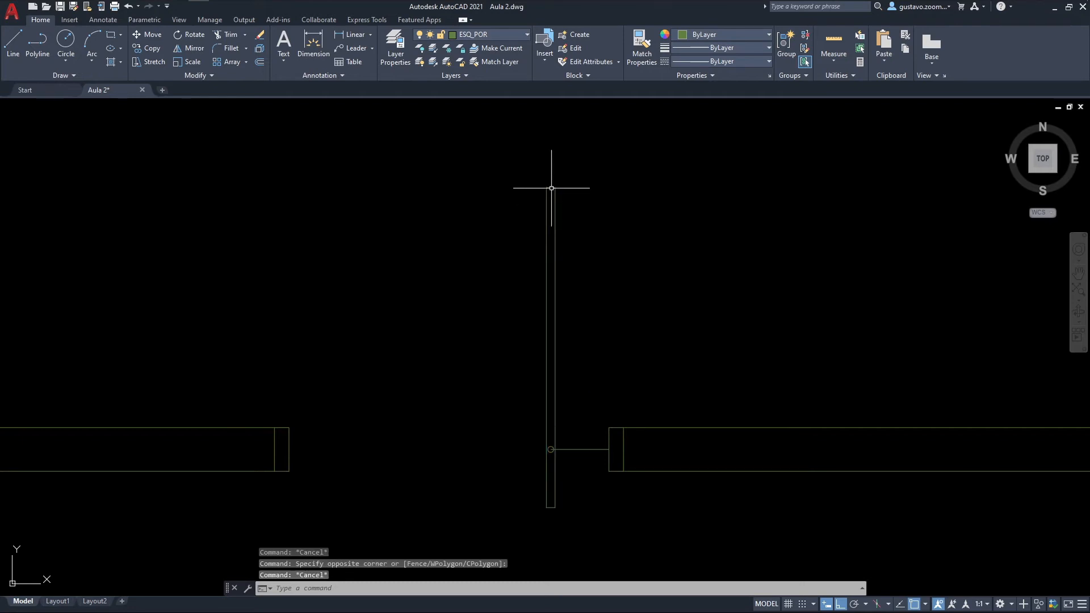
Step: Join the four lines outlining the P05 leaf into a single polyline
click(576, 160)
click(537, 236)
click(571, 513)
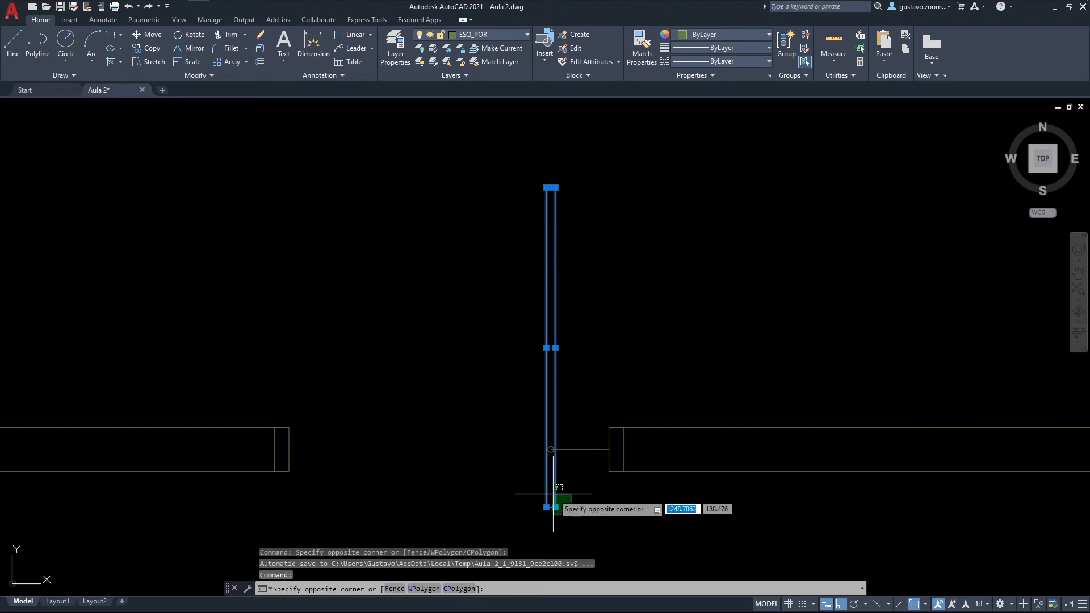
click(538, 487)
text(j)
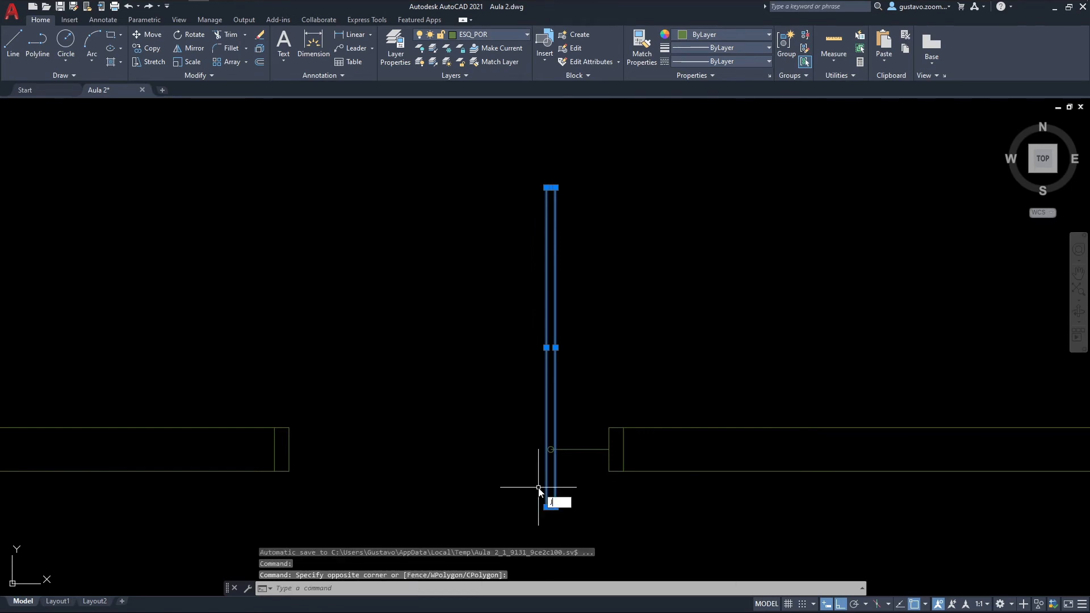
key(Return)
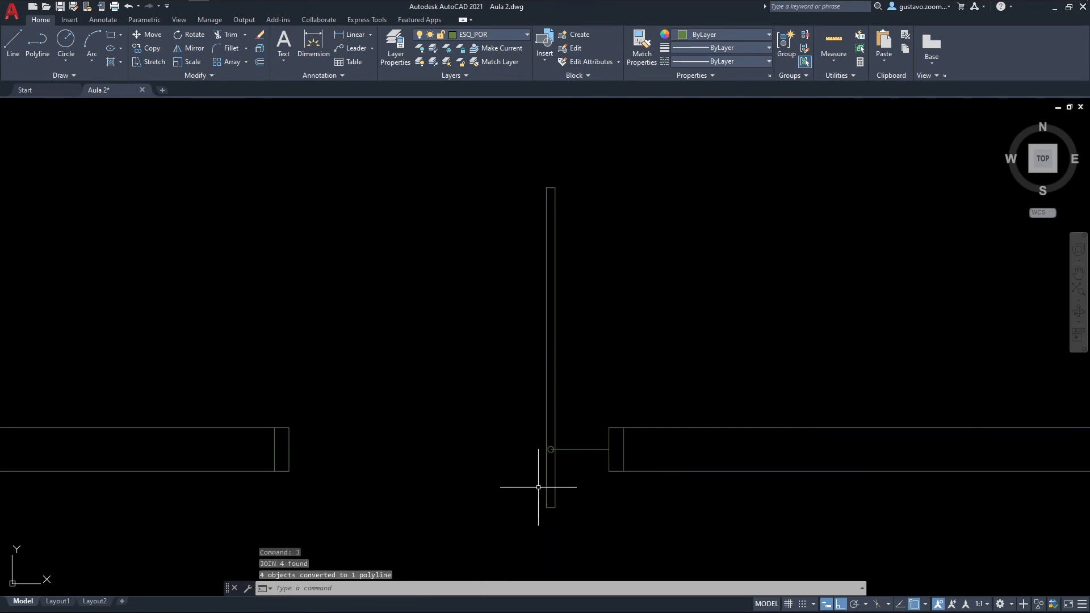
click(546, 420)
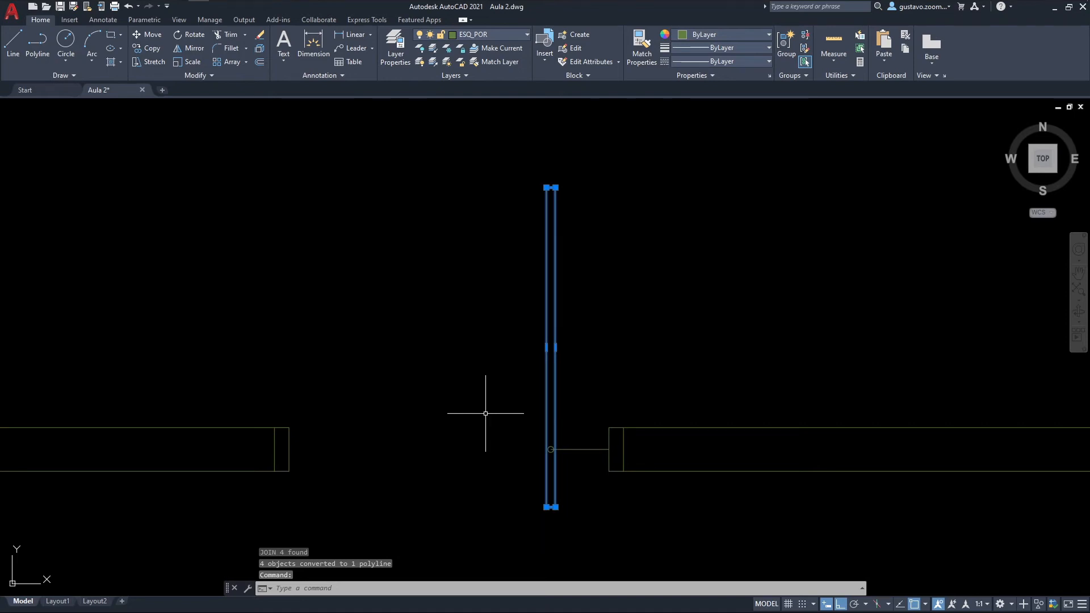
key(Escape)
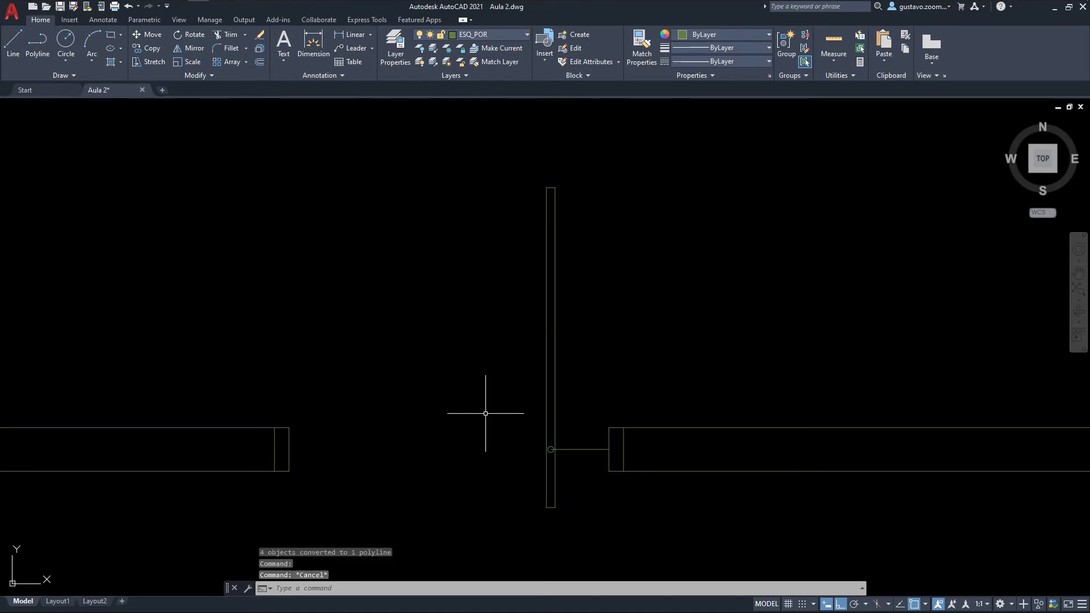
Step: Erase the short horizontal helper line between the pivot and the east jamb
middle_drag(567, 429, 535, 416)
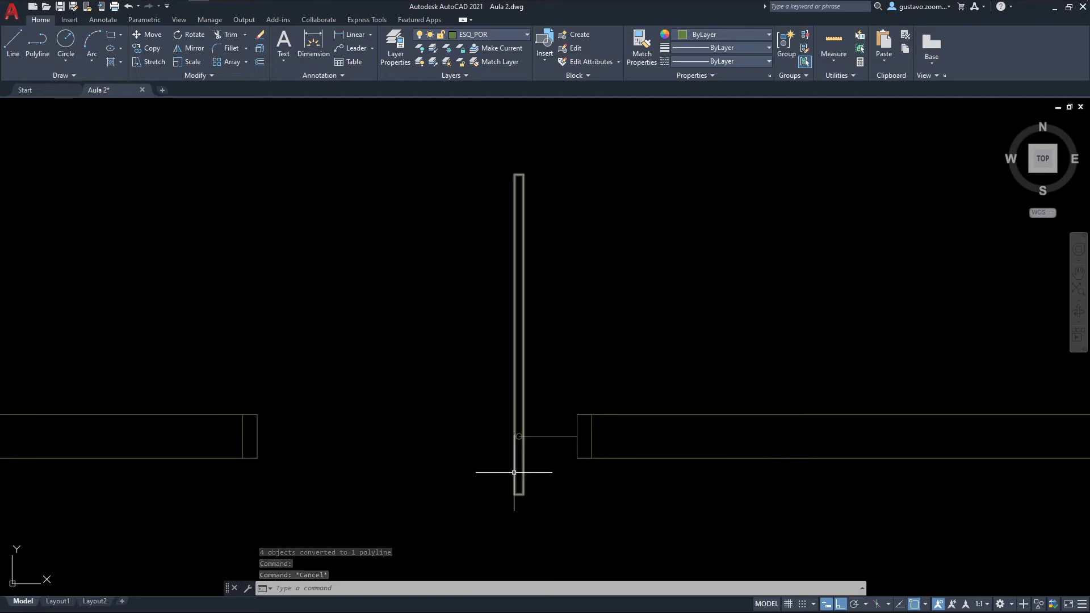
click(546, 427)
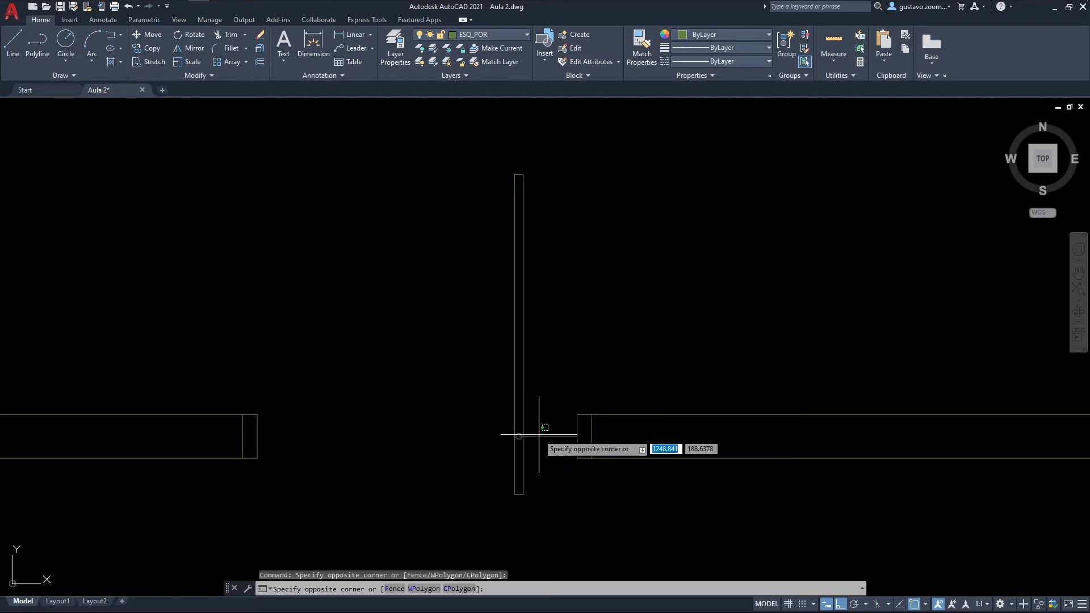
click(528, 439)
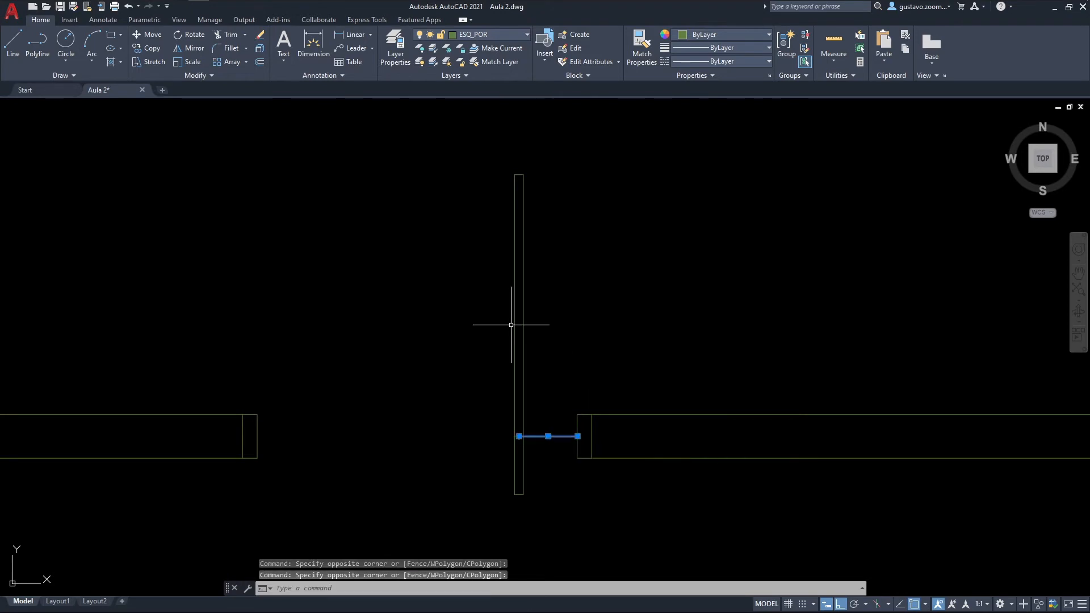
key(Delete)
Step: Examine the drawing's layer list for the projection layer PRJ_GER
middle_drag(530, 321, 486, 346)
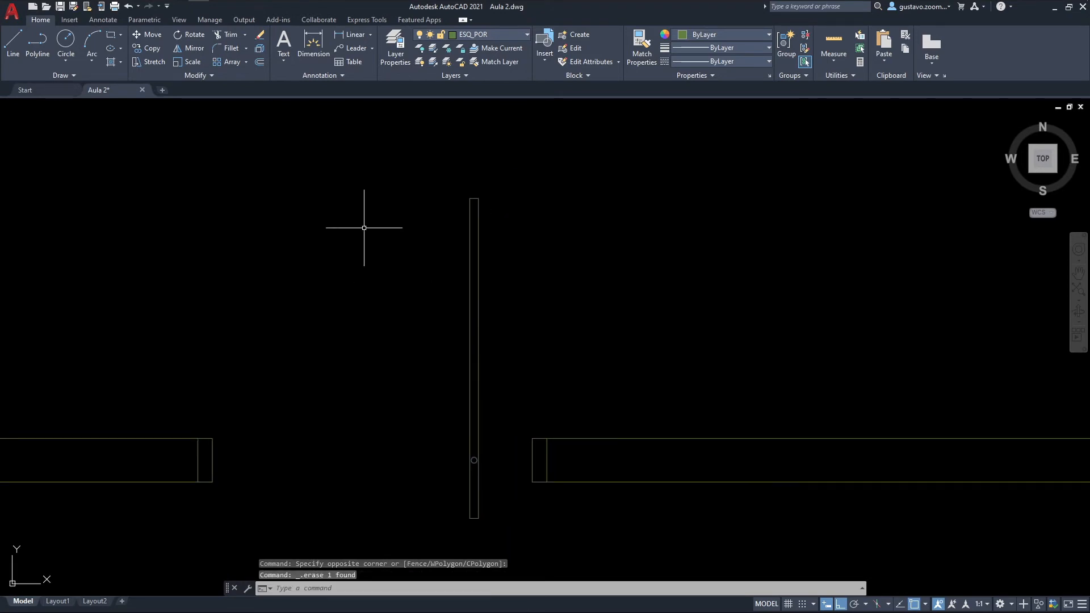
click(495, 34)
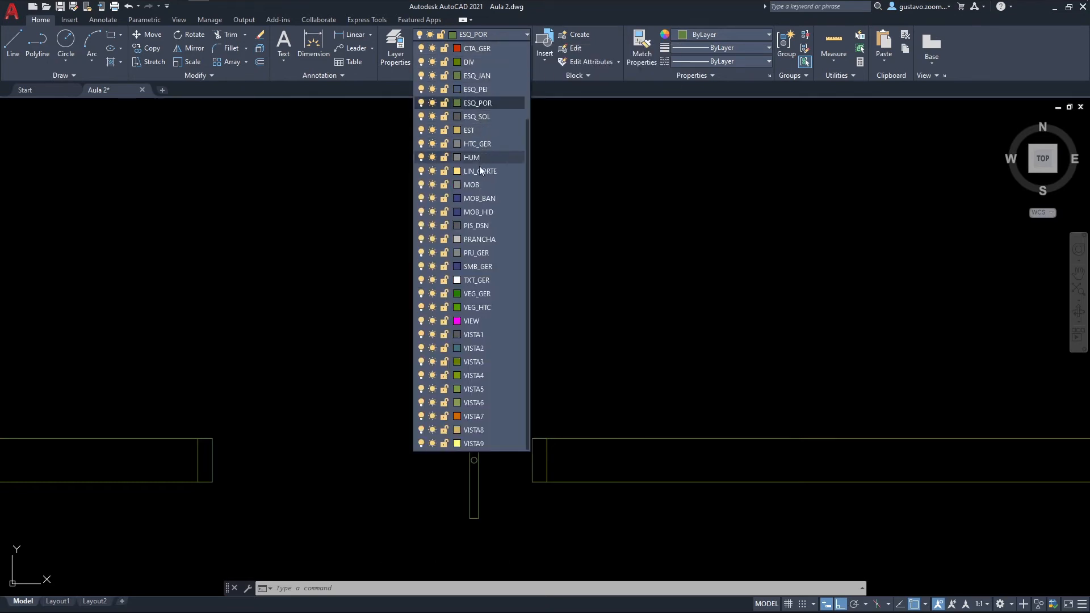
scroll(335, 216, down, 5)
middle_drag(373, 206, 384, 475)
scroll(474, 425, up, 3)
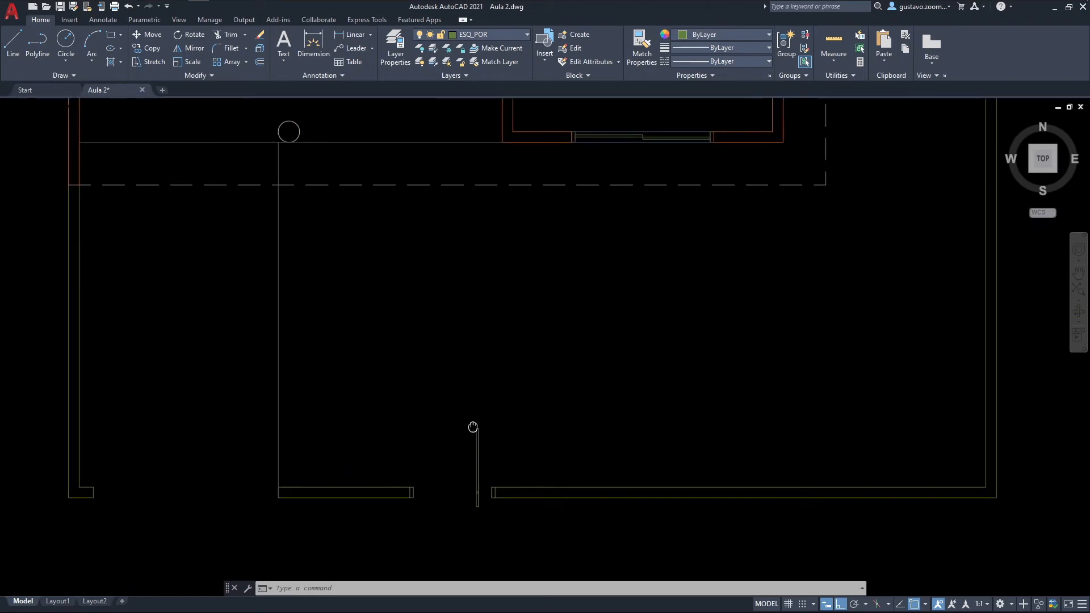
click(496, 35)
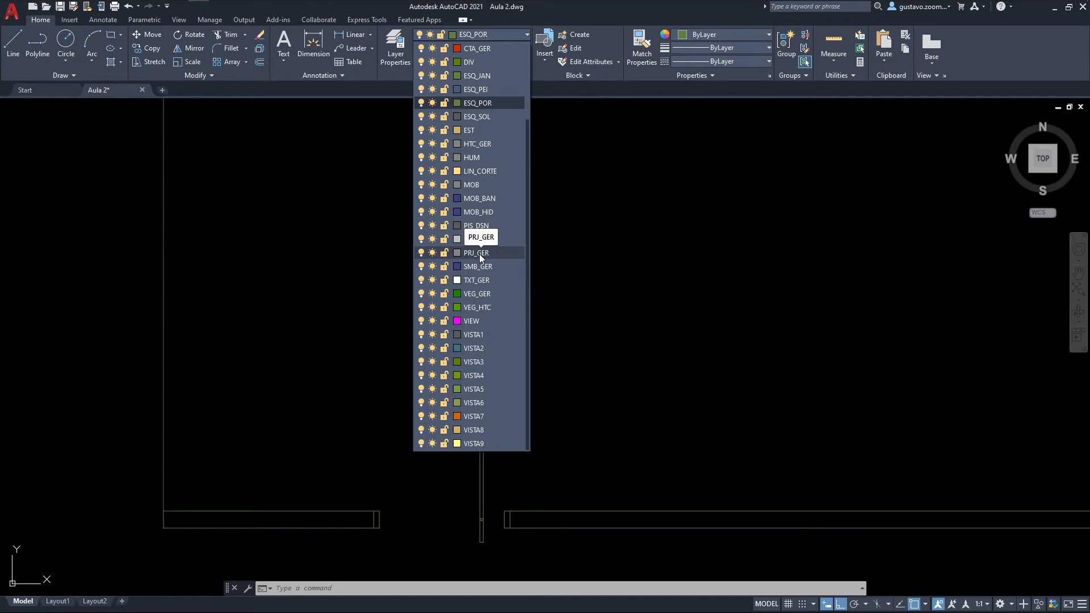
Step: Show the whole floor plan and regenerate the model
scroll(638, 279, down, 20)
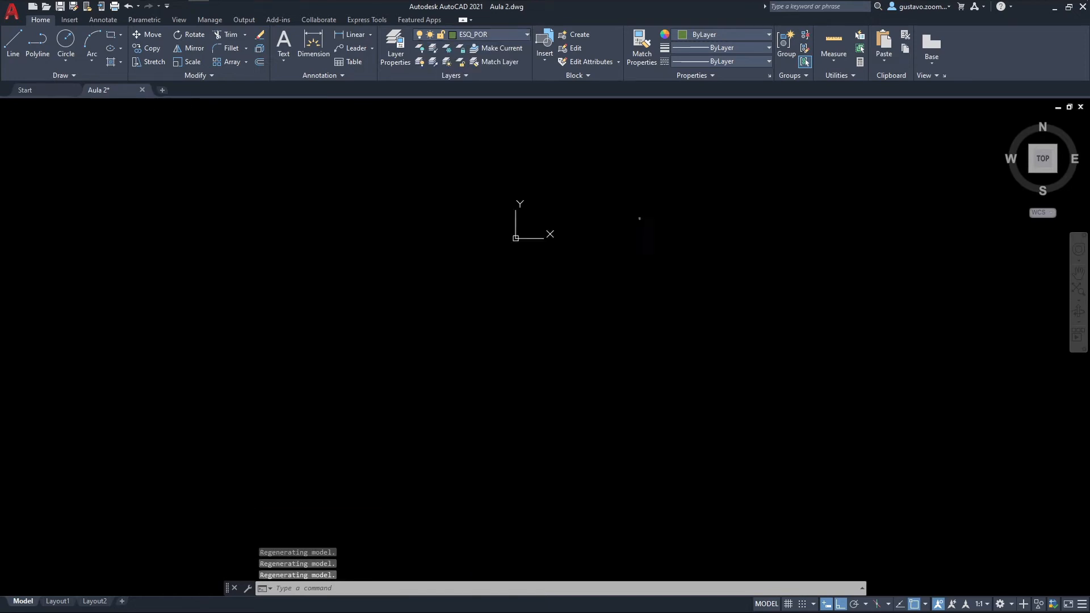
scroll(555, 271, up, 5)
middle_click(562, 283)
middle_click(562, 284)
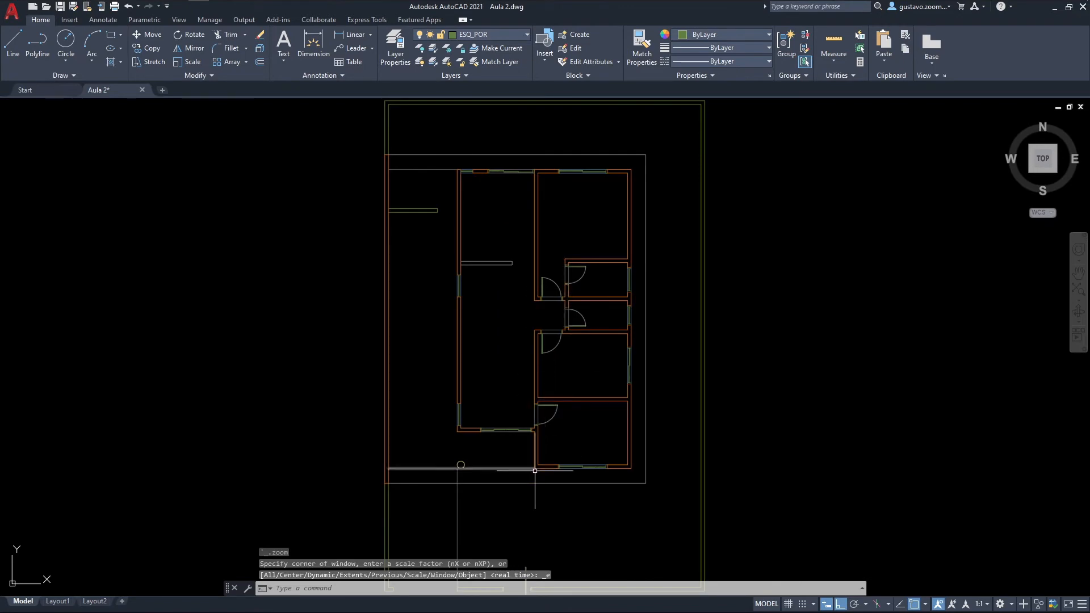
text(RE)
key(Return)
scroll(535, 475, up, 4)
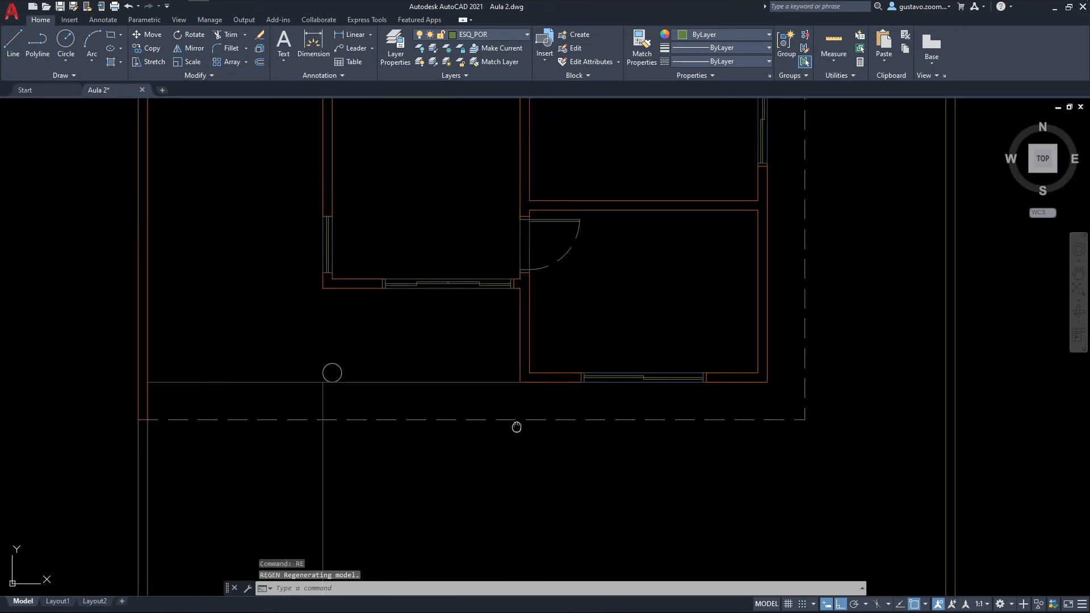
Step: Select the projection line along the south side of the house and examine its layer and linetype
middle_drag(518, 424, 515, 316)
click(513, 311)
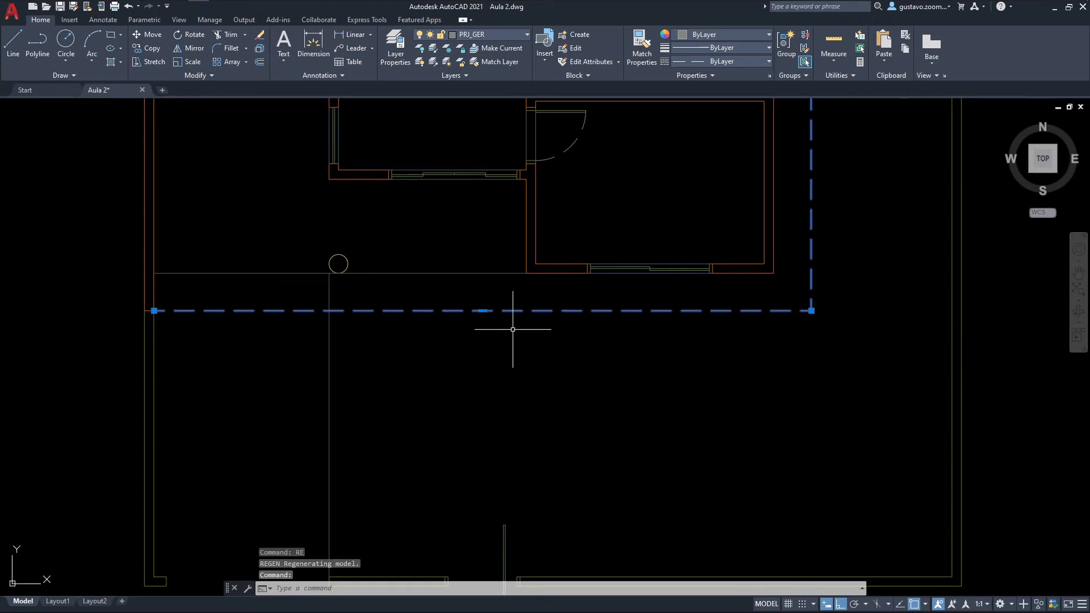
key(Escape)
click(510, 309)
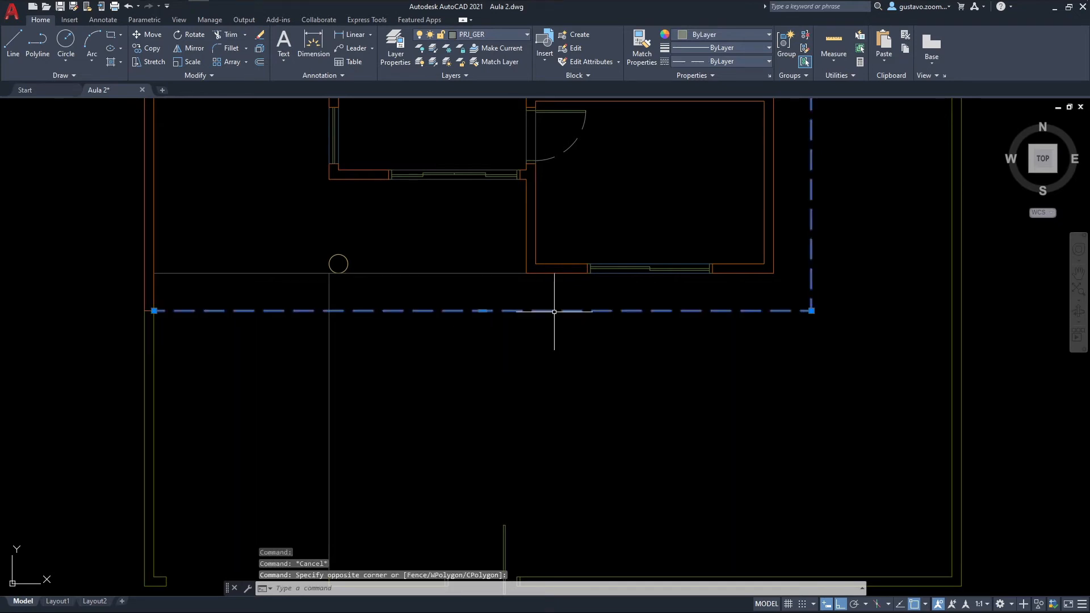
key(Escape)
middle_drag(536, 338, 538, 297)
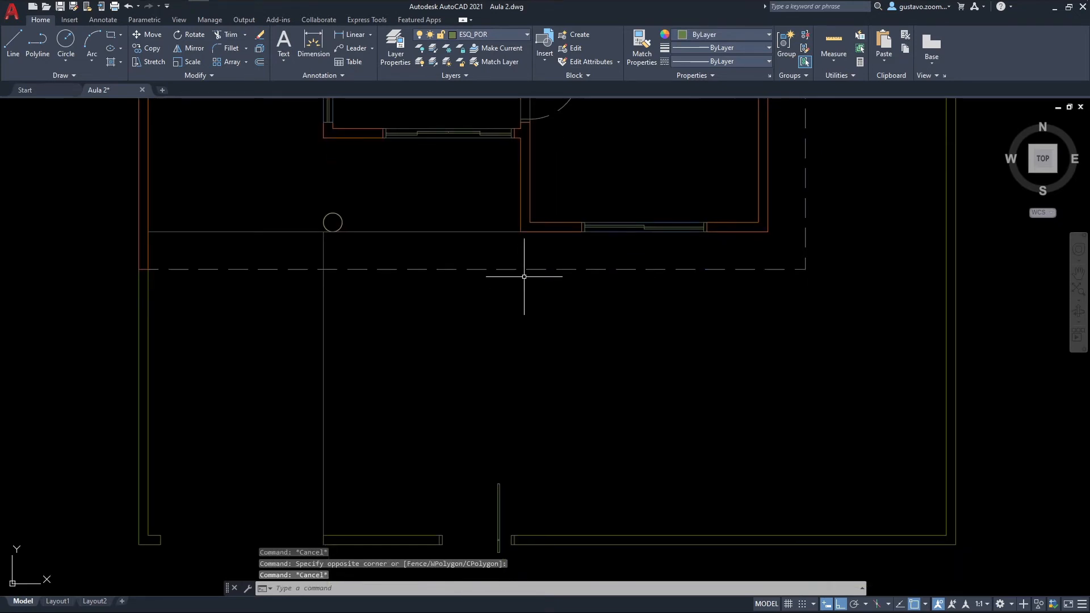
click(522, 269)
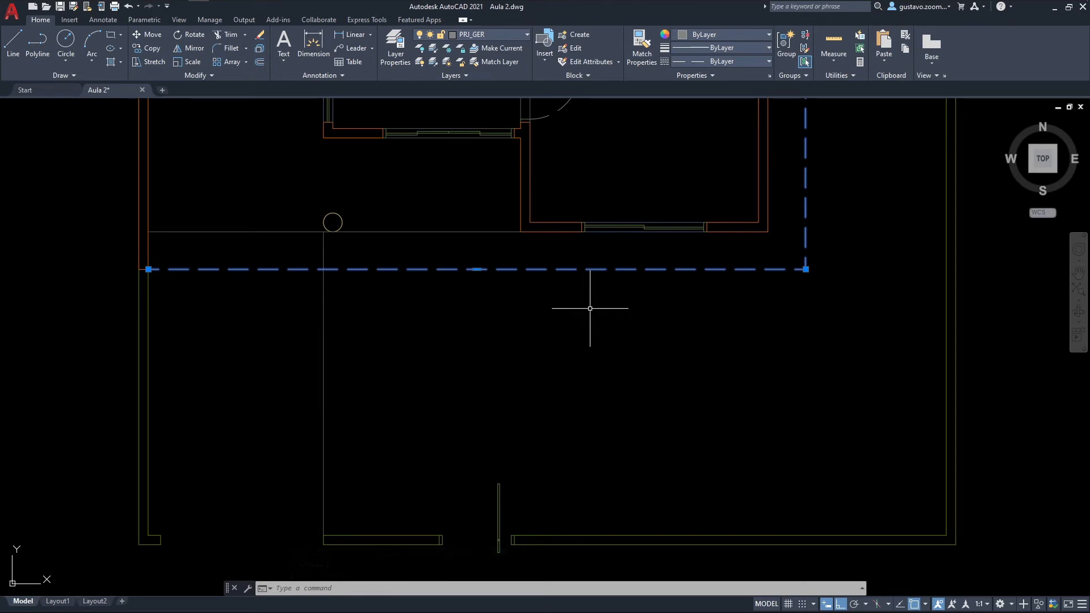
key(Escape)
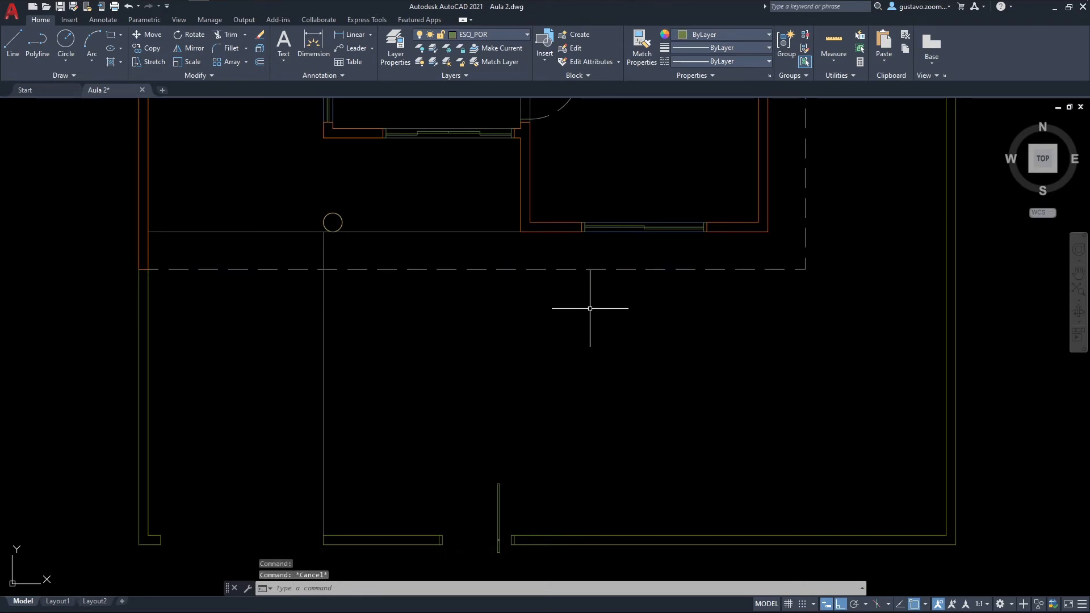
middle_drag(523, 462, 493, 423)
click(490, 230)
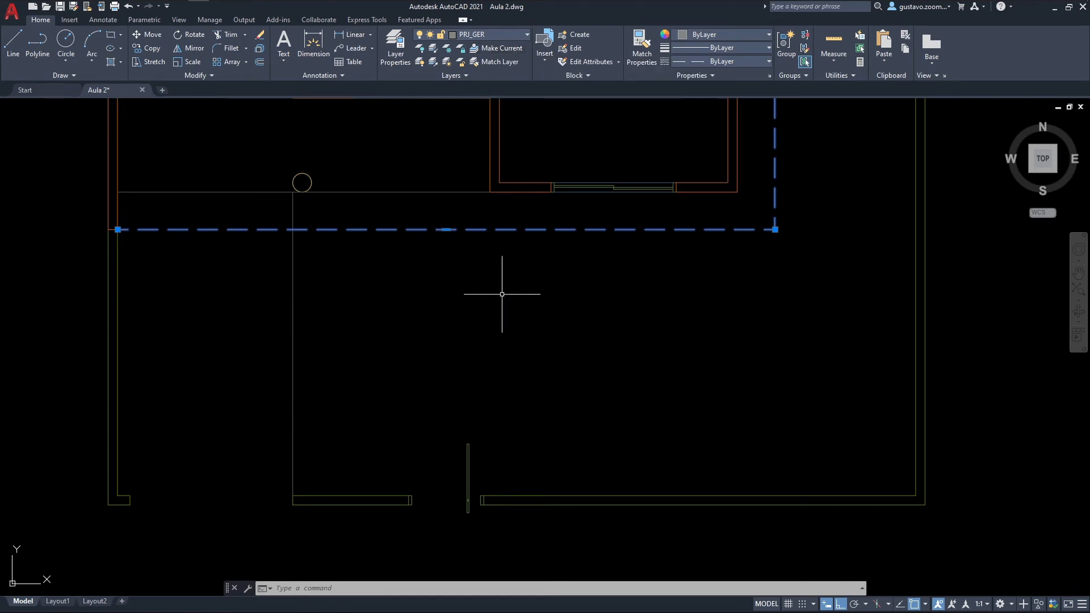
Step: Make the selected projection line's layer PRJ_GER current, and switch the current layer to the west boundary wall's layer ALV_BXA
text(laymcur)
key(Return)
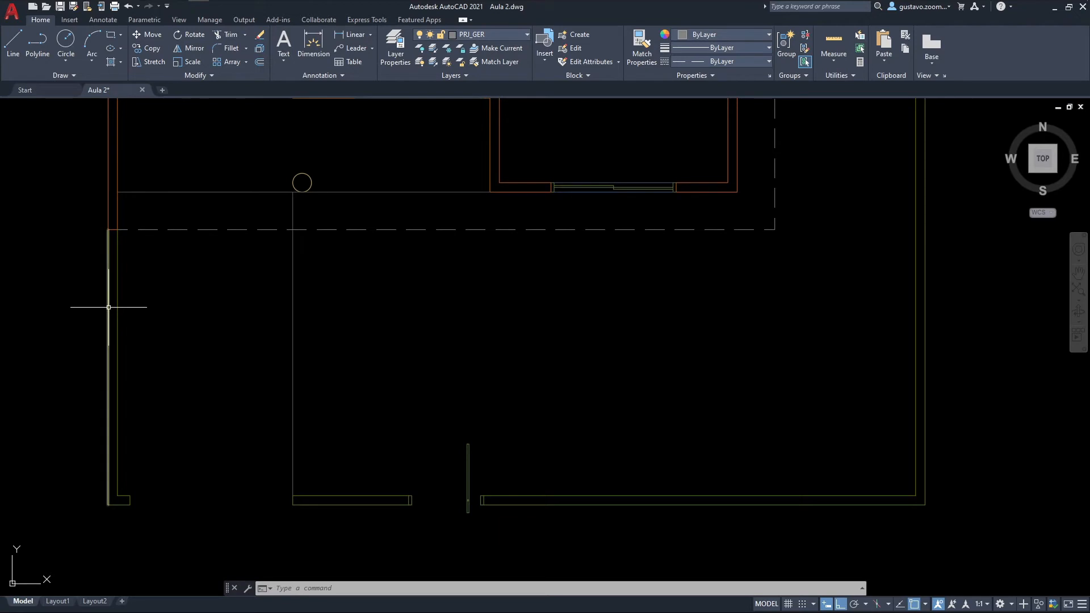
click(109, 287)
text(LAYMCUR)
key(Return)
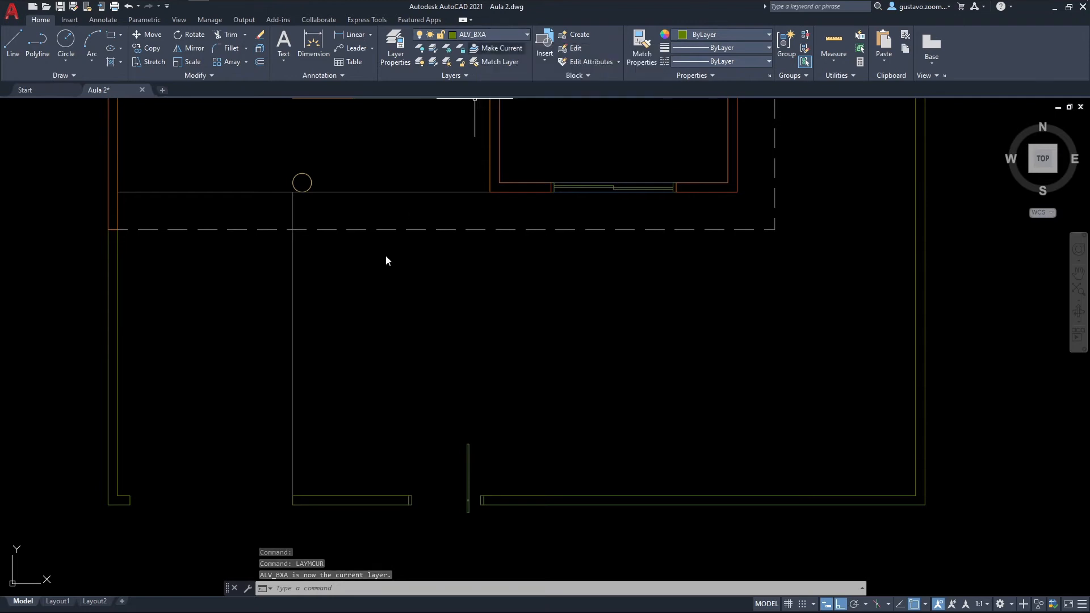
Step: Make PRJ_GER the current layer using the dashed projection line along the south side of the house
click(492, 33)
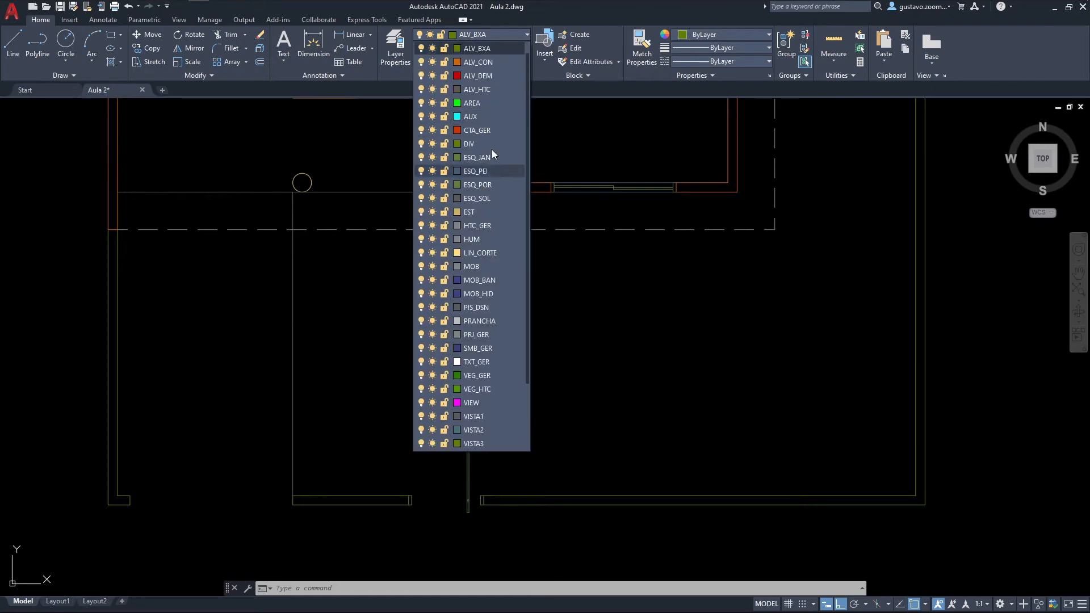
key(Escape)
key(Escape)
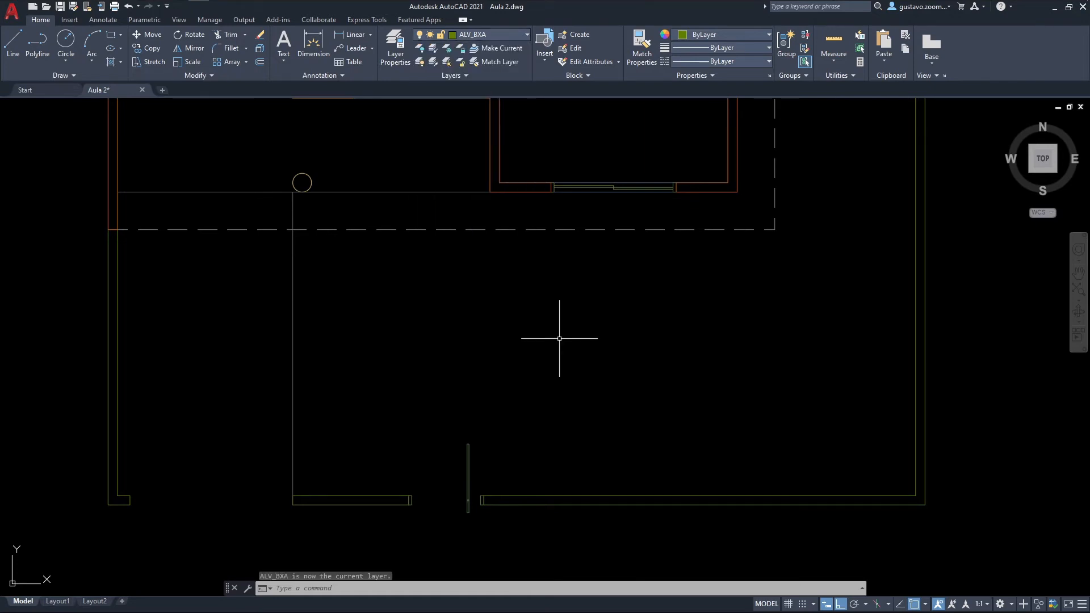
click(502, 230)
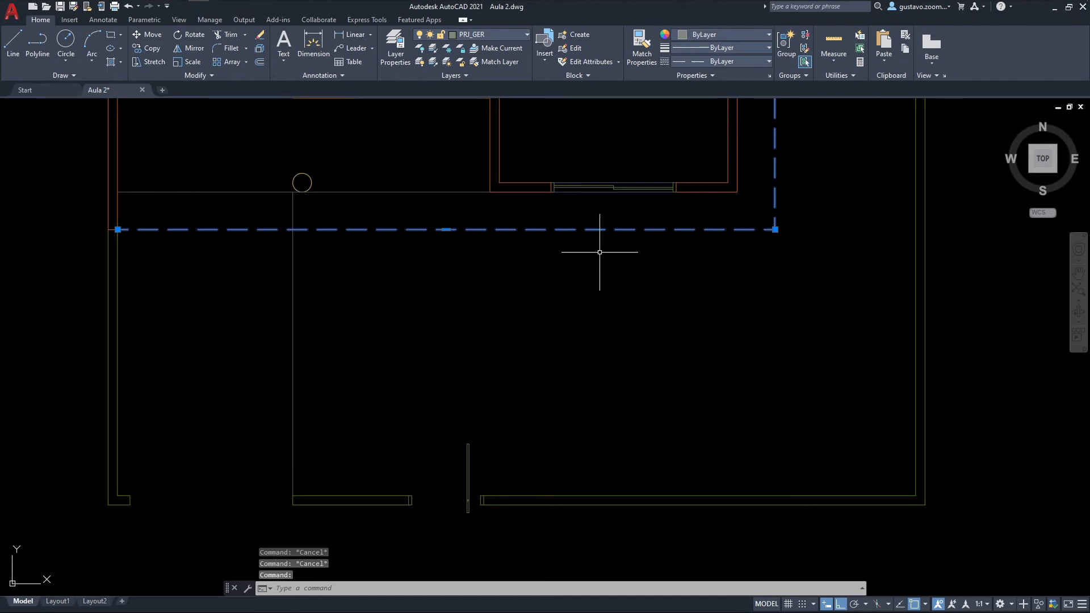
key(space)
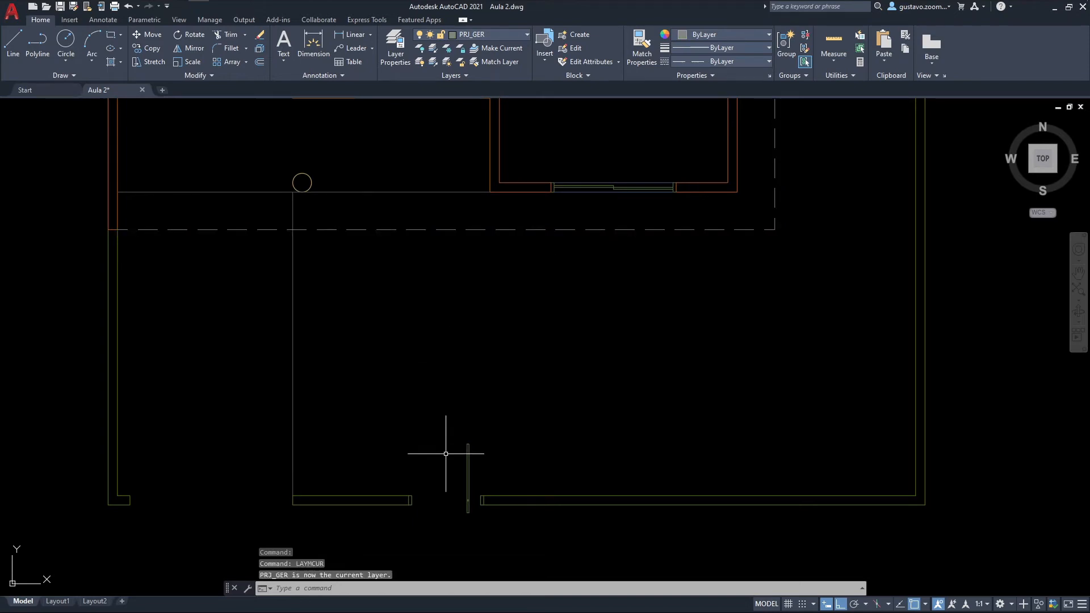
Step: Draw the gate's large swing arc with Center, Start, End, centred on the pivot from the leaf's north end to the west jamb
scroll(477, 505, up, 6)
mouse_move(495, 466)
middle_down()
mouse_move(662, 477)
mouse_move(653, 478)
middle_up()
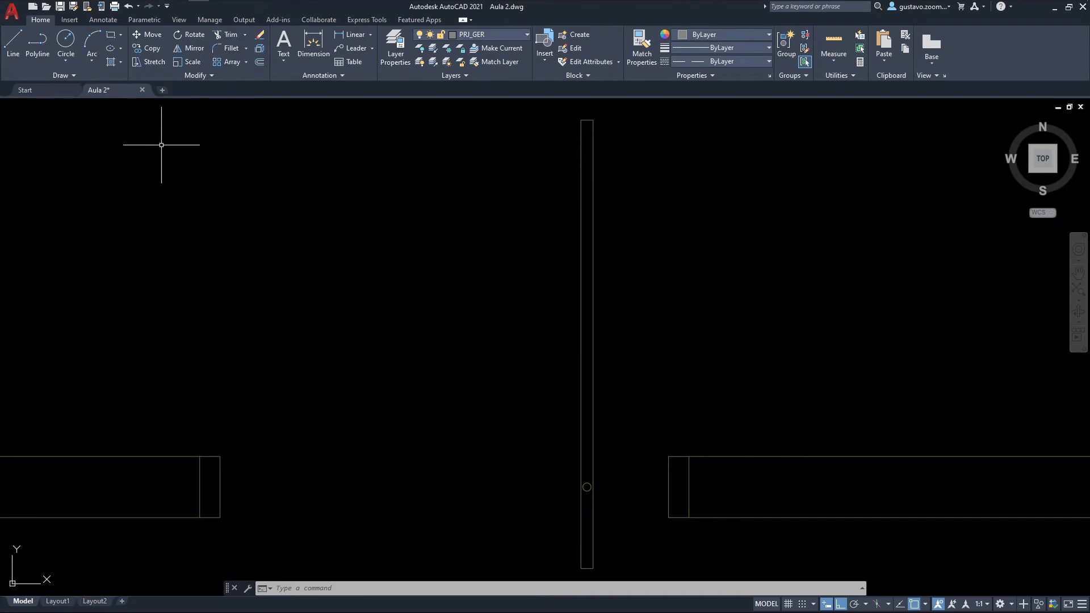
click(97, 57)
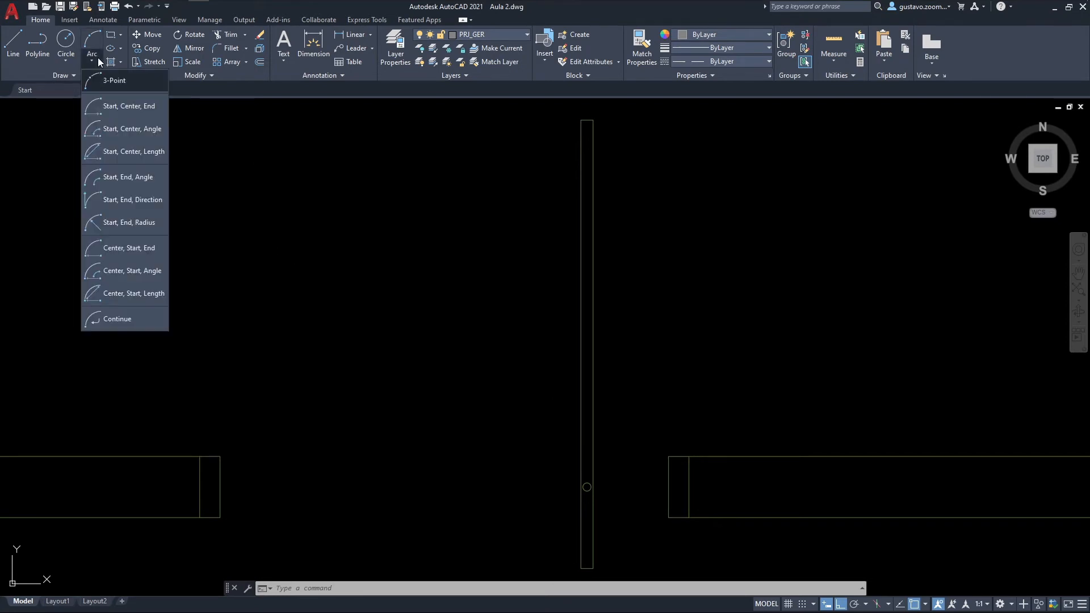
click(129, 248)
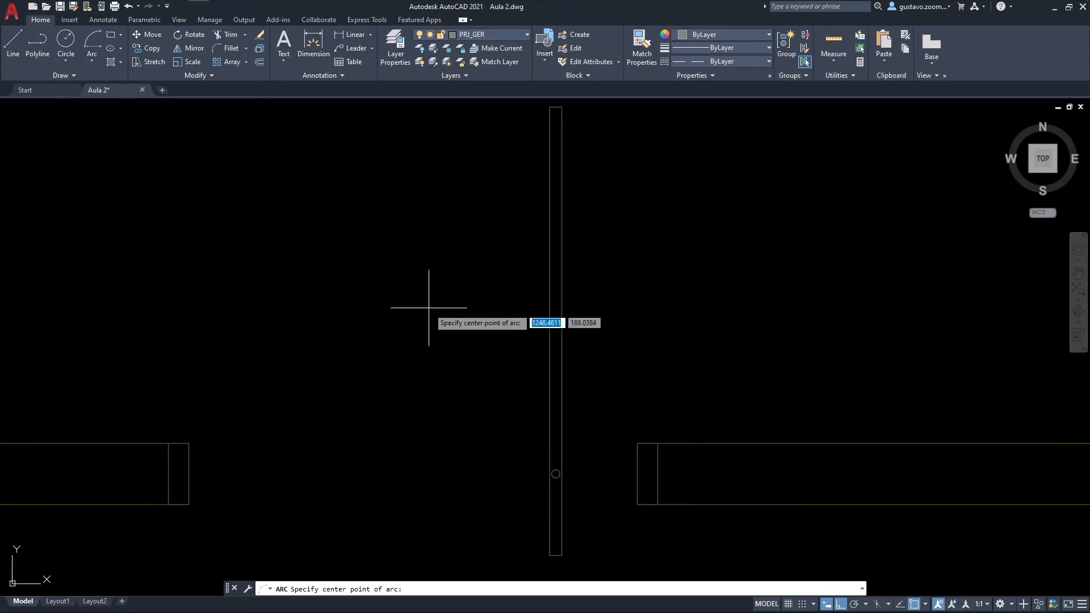
scroll(557, 468, up, 4)
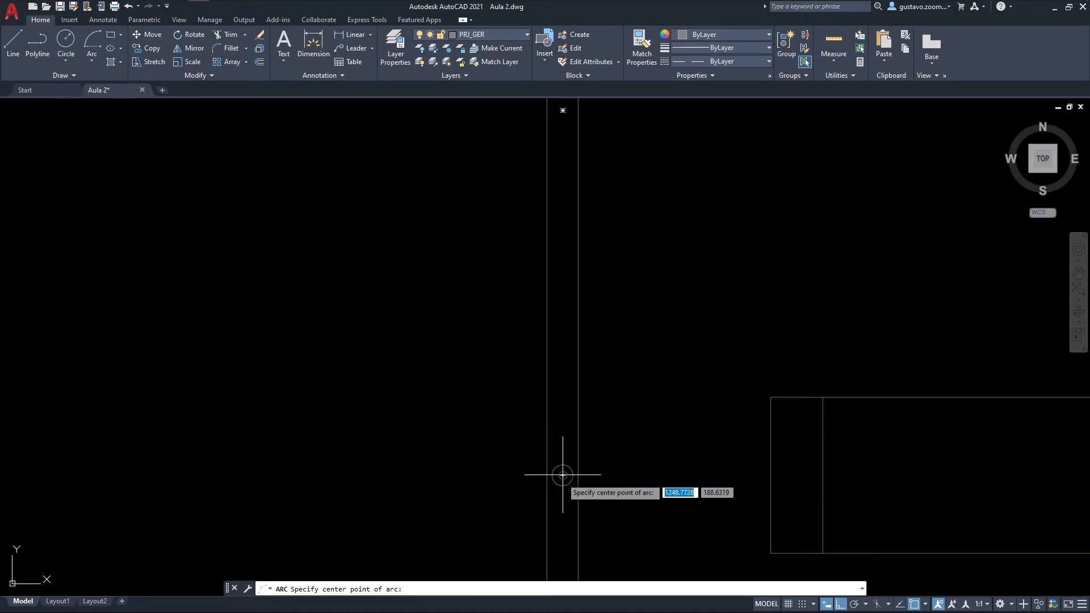
click(562, 475)
scroll(562, 476, down, 5)
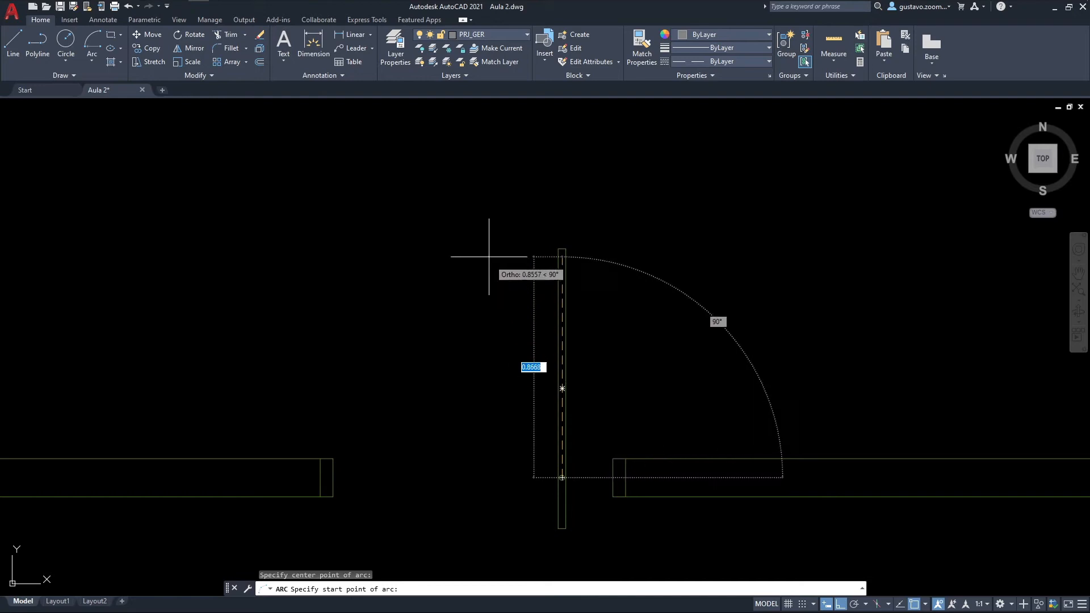
scroll(563, 227, up, 2)
scroll(564, 227, up, 4)
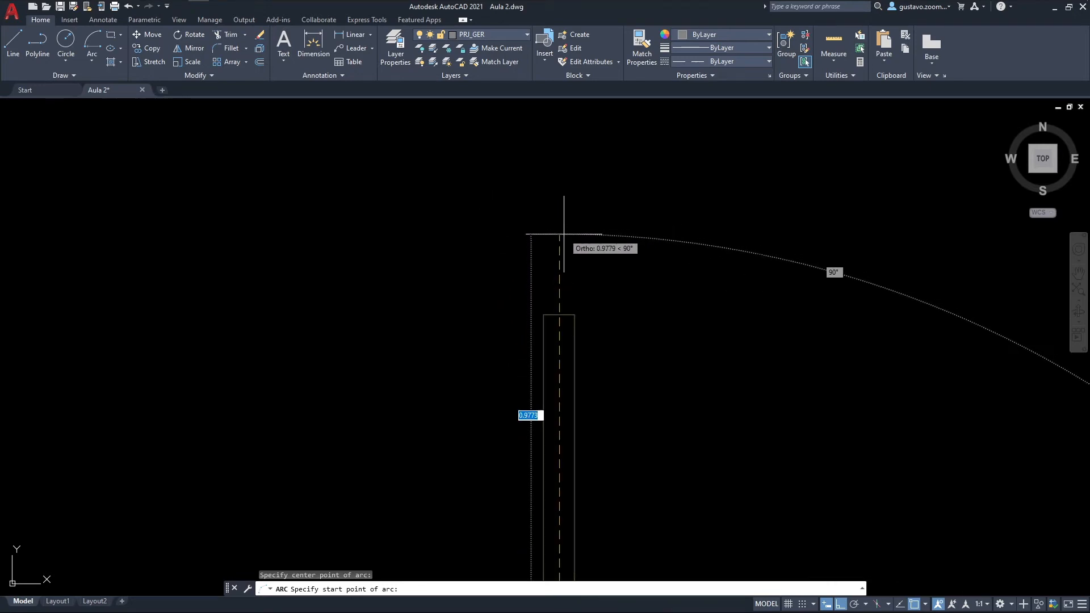
click(559, 315)
scroll(551, 300, down, 2)
scroll(551, 299, down, 2)
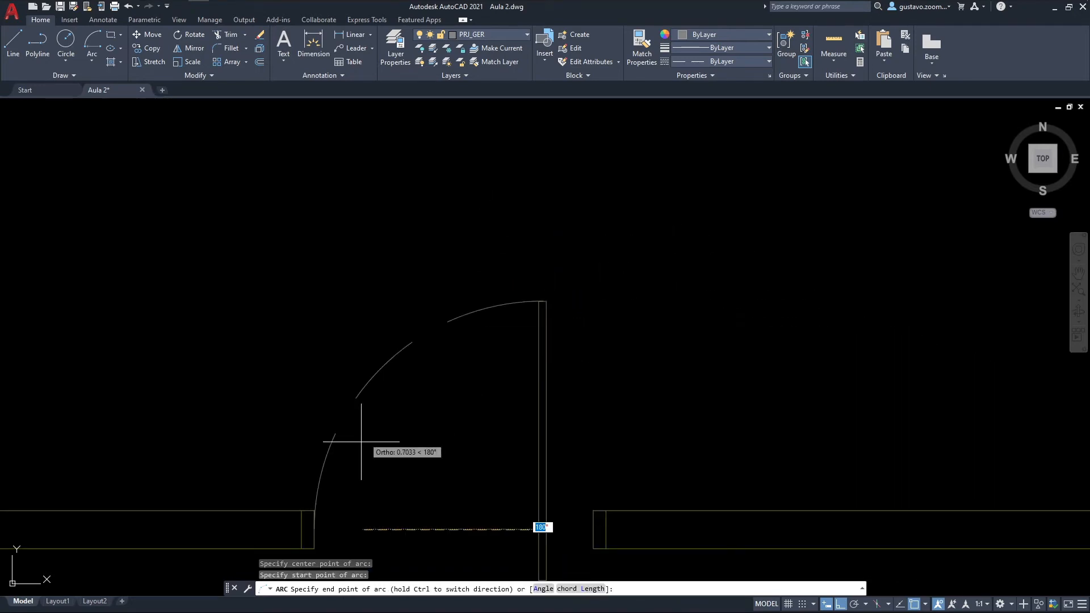
click(314, 512)
middle_drag(705, 399, 625, 219)
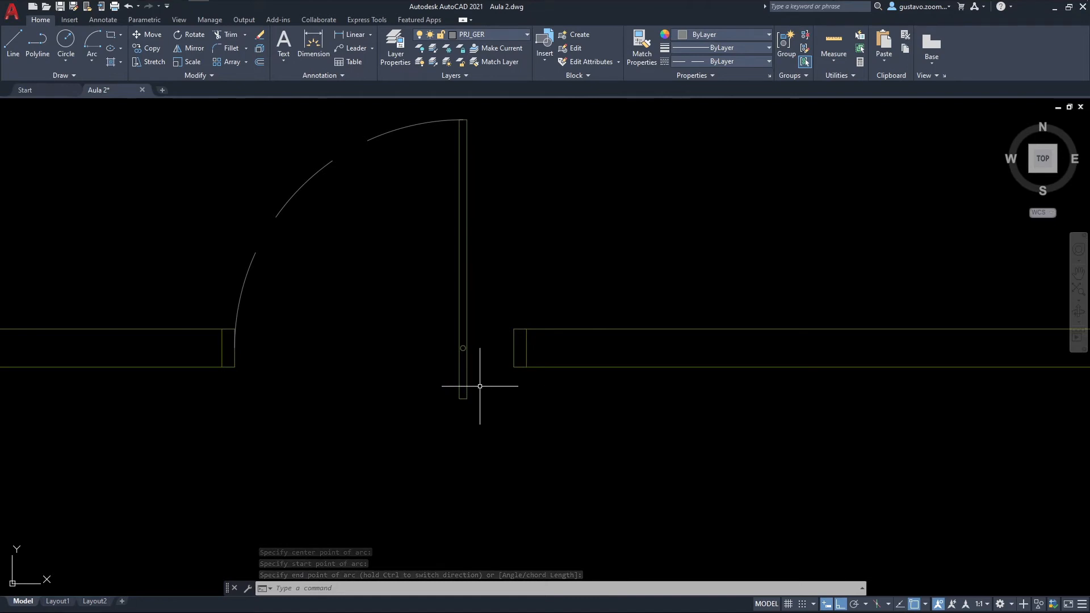
scroll(474, 370, up, 5)
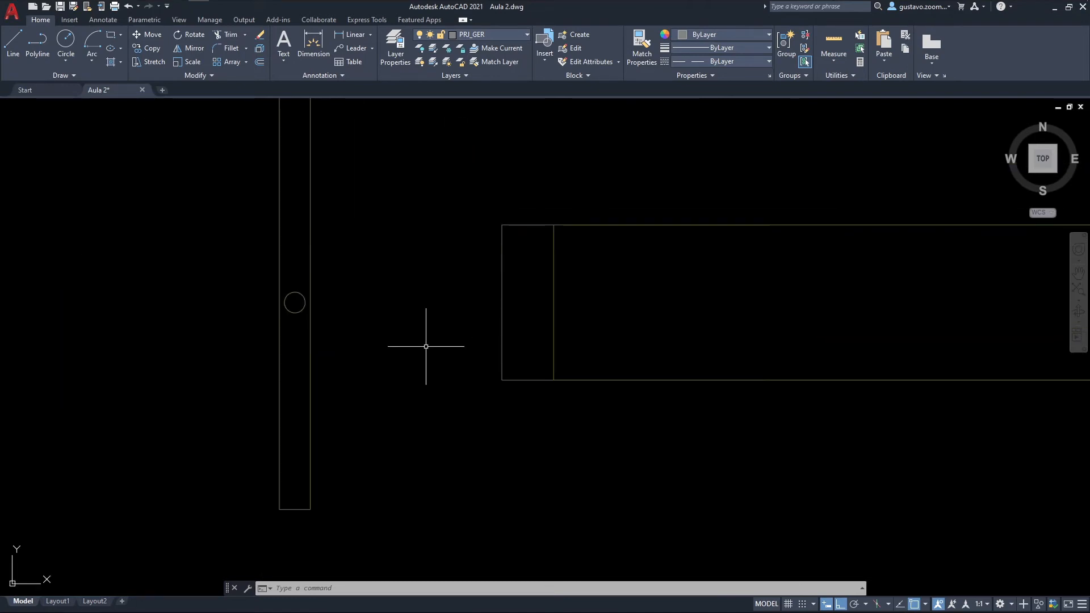
click(97, 58)
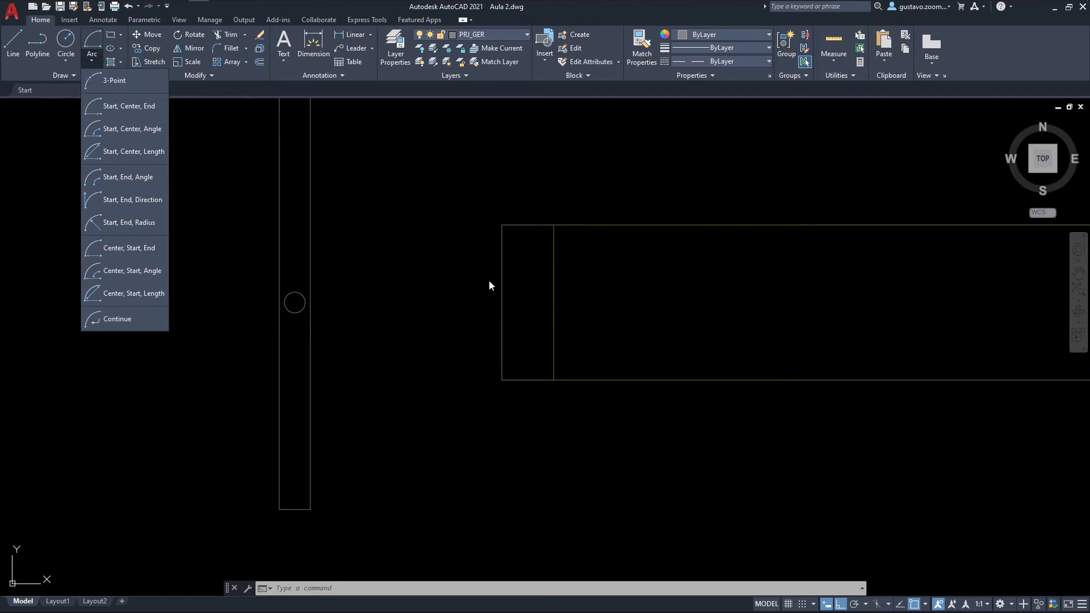
key(Escape)
key(Escape)
Step: Draw the gate's small swing arc centred on the pivot, from the leaf's south end to the east jamb
middle_drag(426, 281, 434, 303)
text(a)
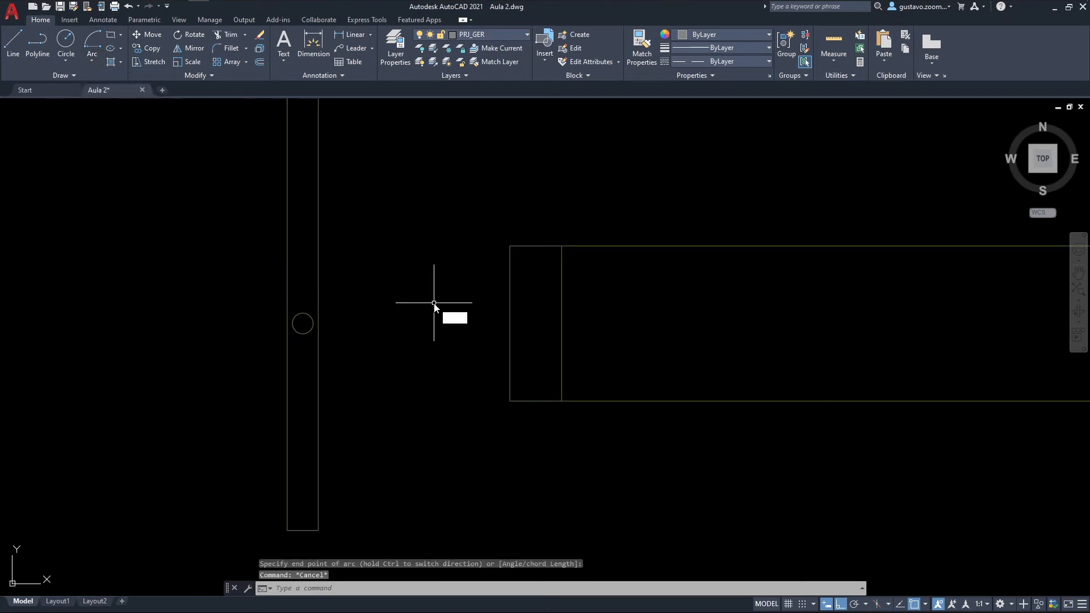
key(Return)
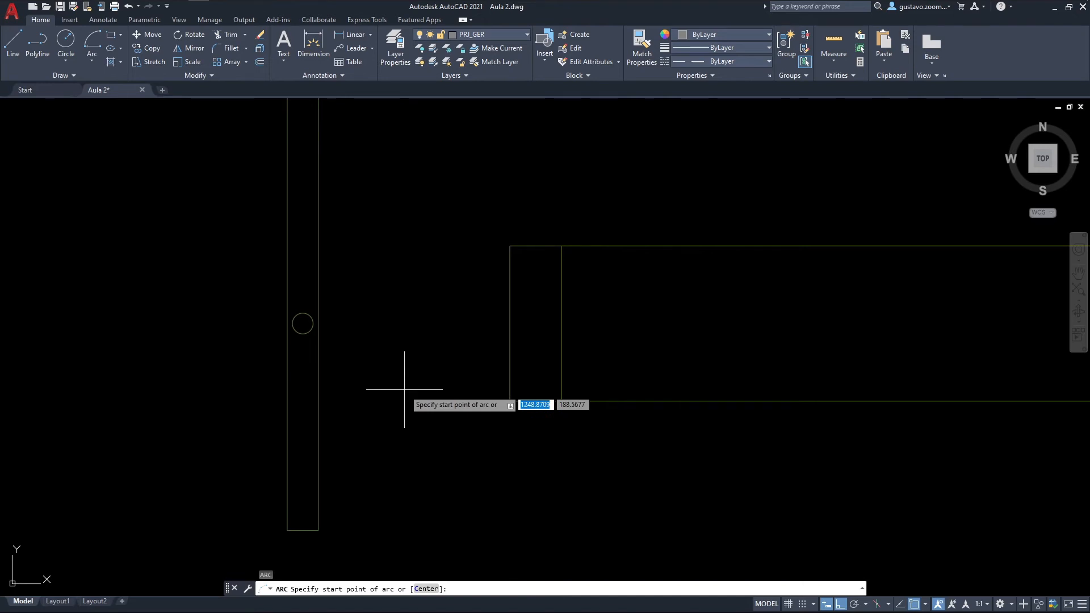
text(C)
key(Return)
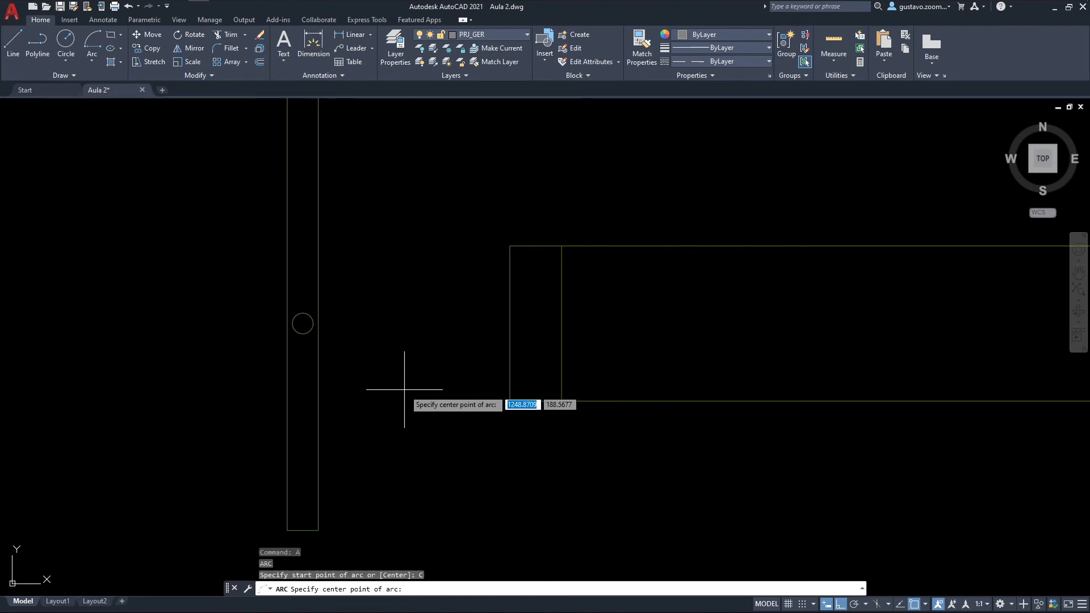
click(303, 324)
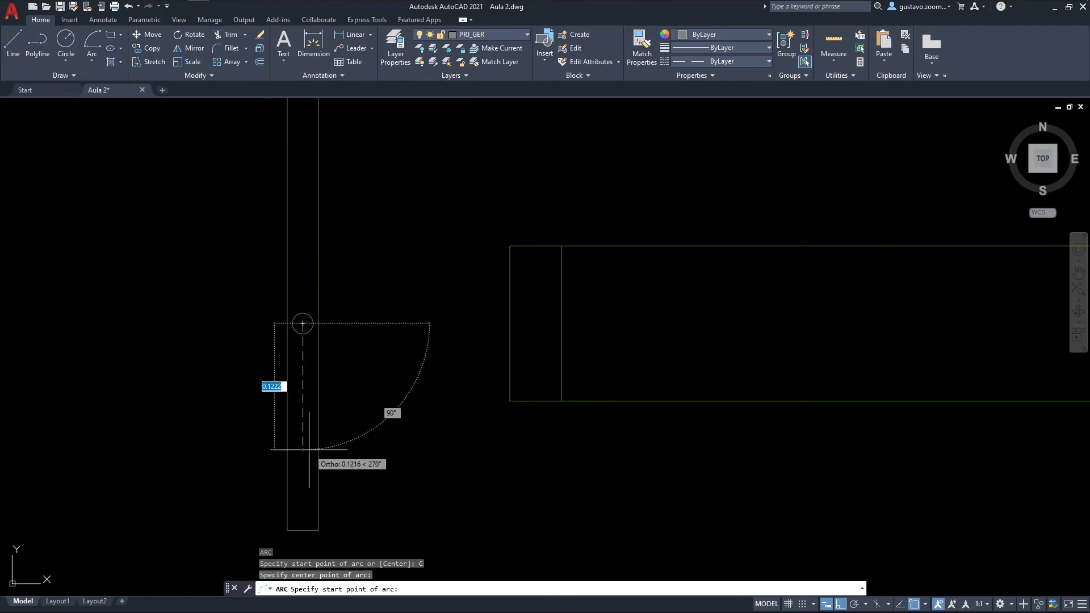
click(303, 530)
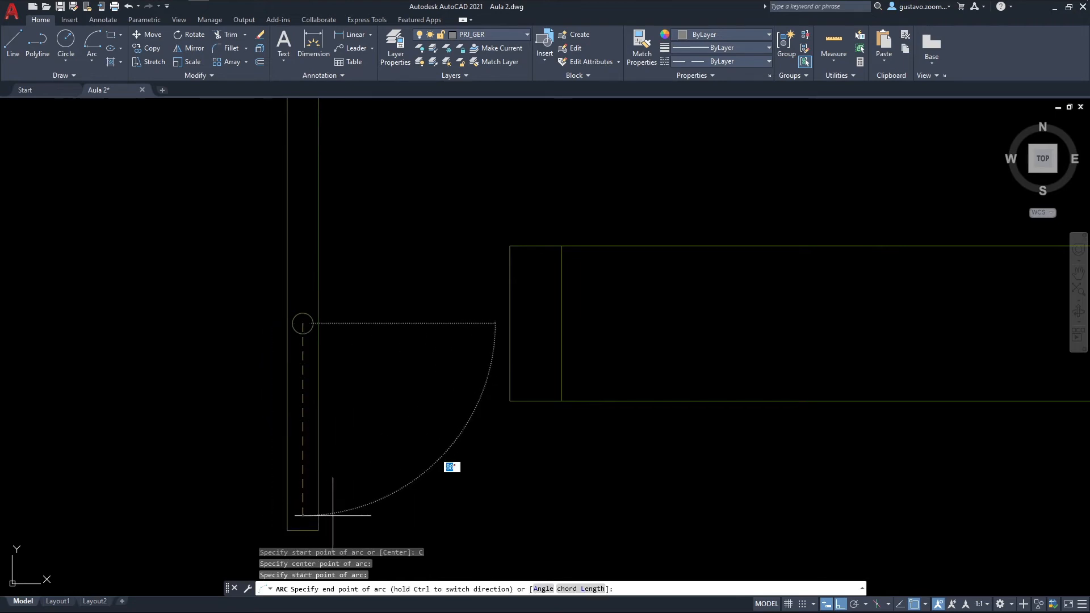
click(509, 323)
scroll(708, 448, down, 5)
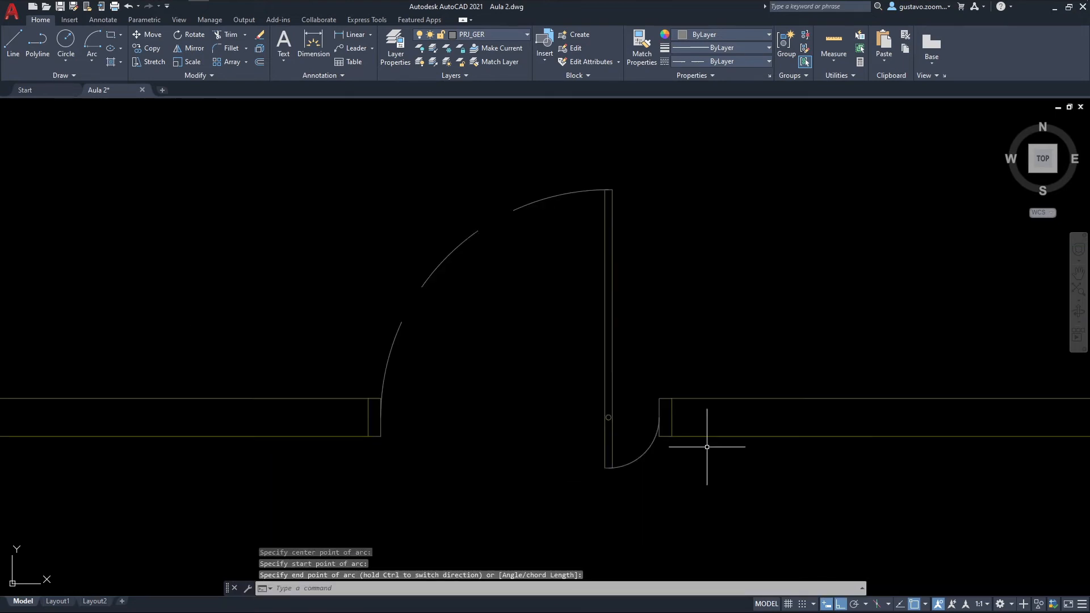
scroll(702, 447, up, 2)
middle_drag(703, 316, 533, 386)
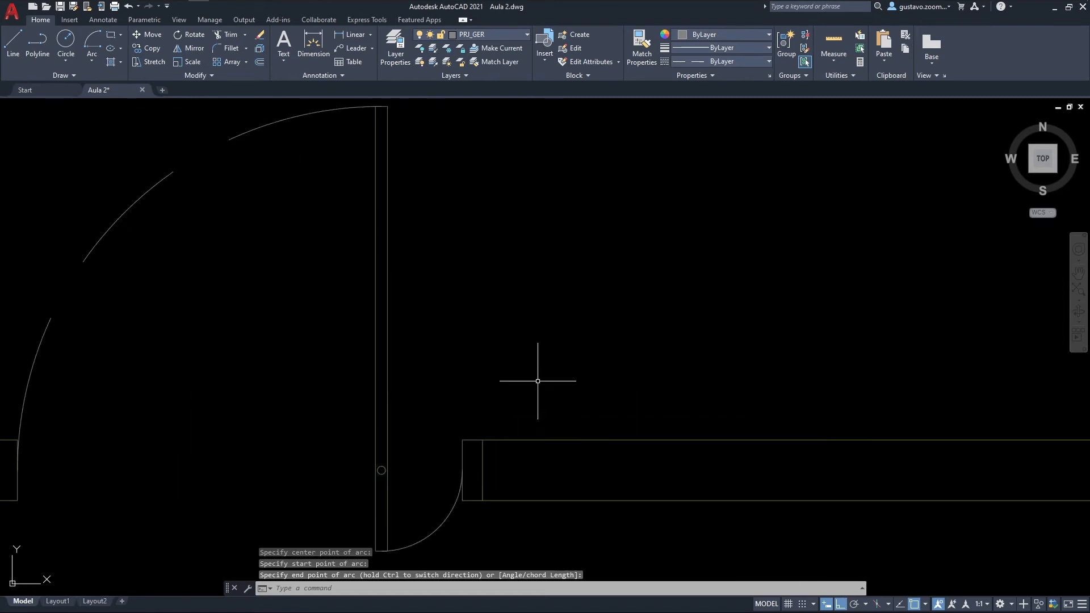
click(91, 59)
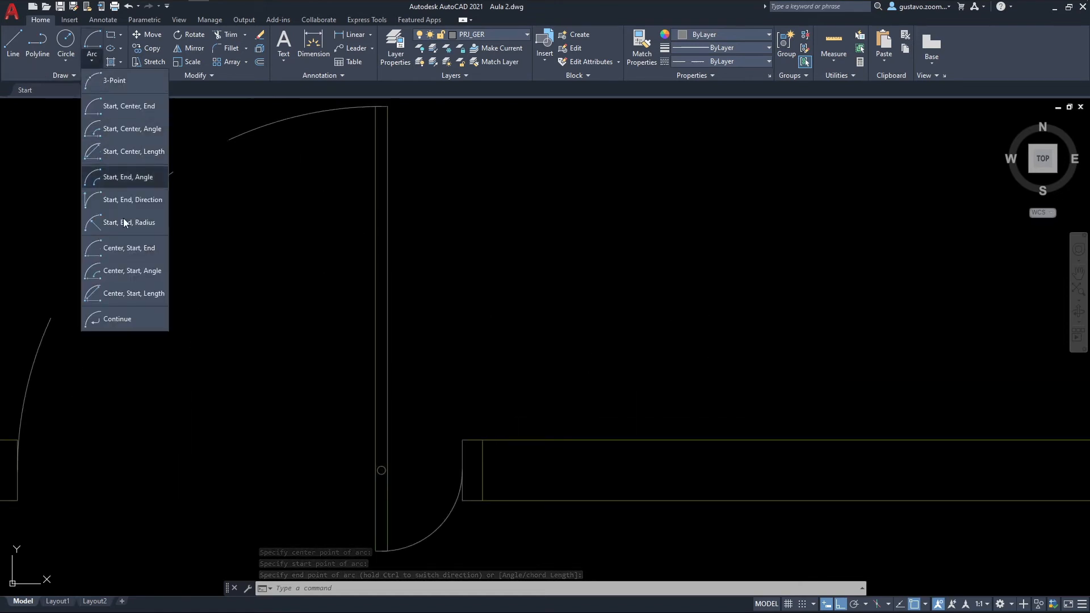
click(122, 248)
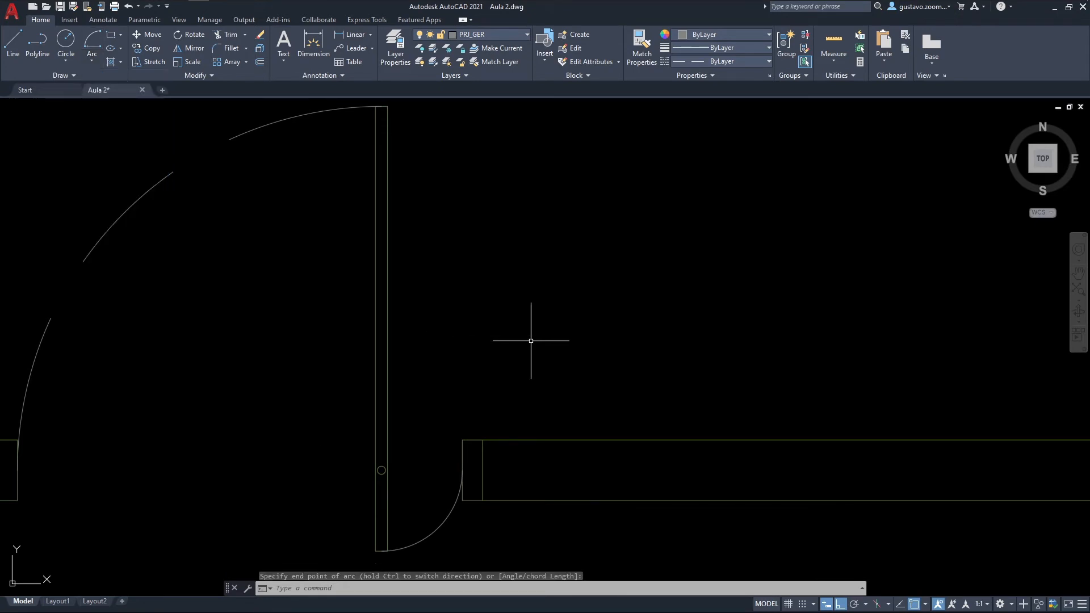
key(Escape)
text(A)
key(Return)
text(C)
key(Return)
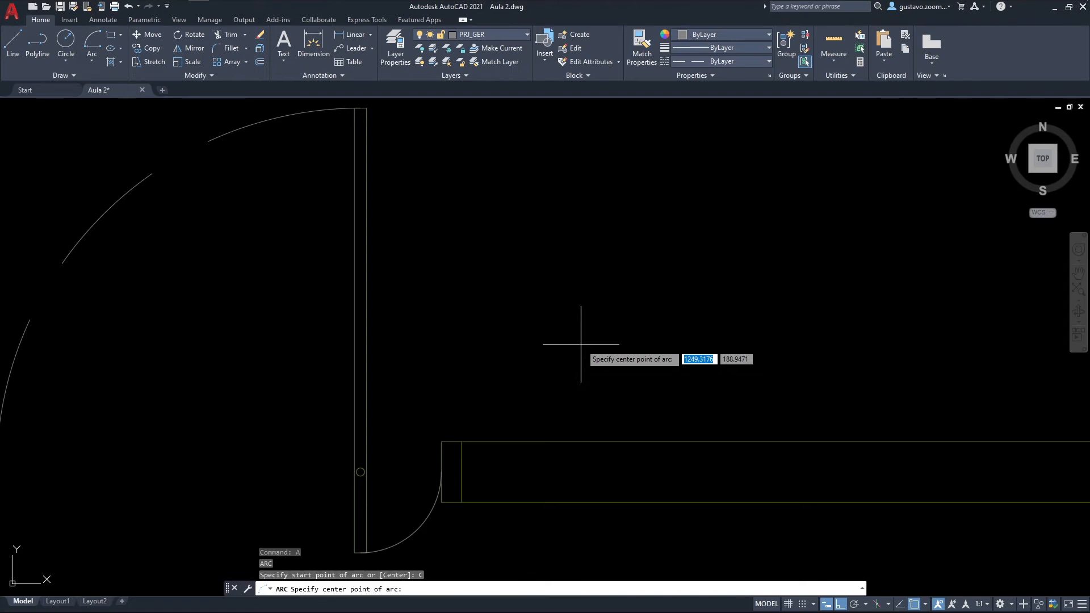
key(Escape)
Step: Make ESQ_SOL the current layer and draw a threshold line between the jambs along the north side of the gate opening
middle_drag(356, 455, 490, 441)
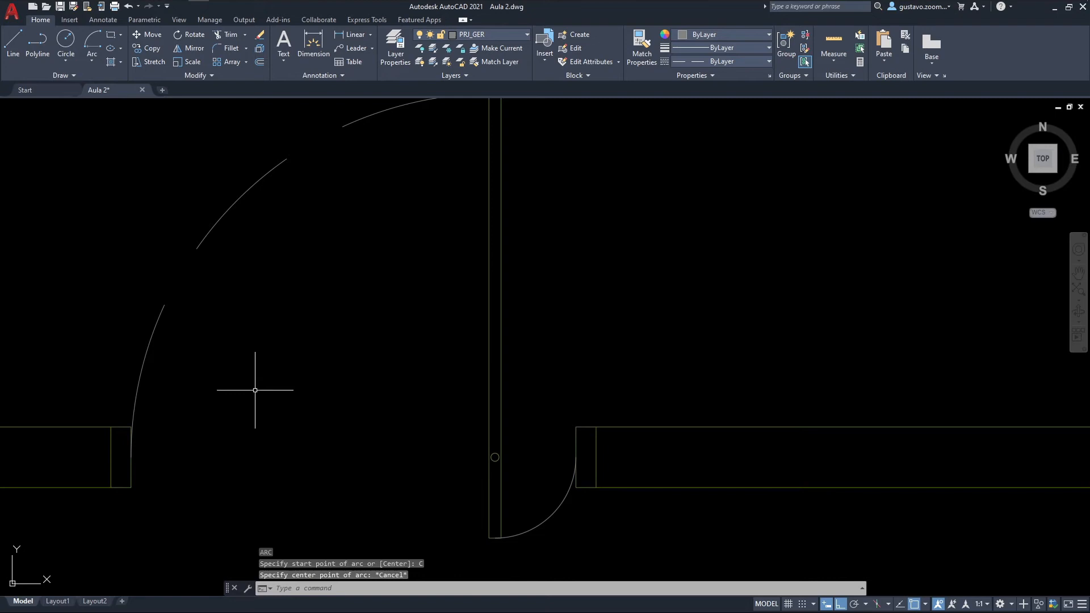
click(475, 34)
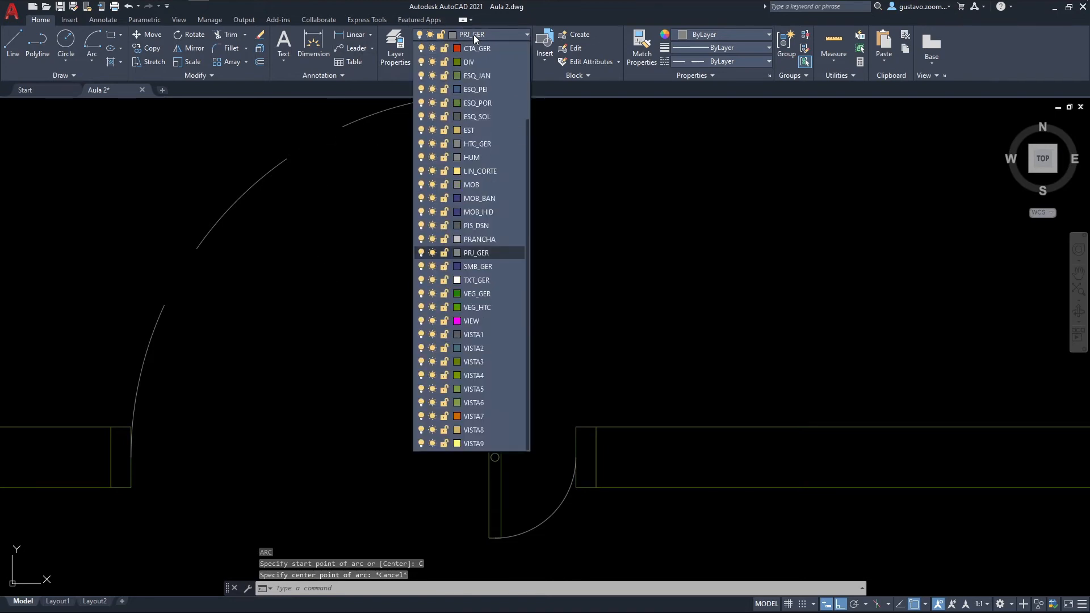
click(477, 116)
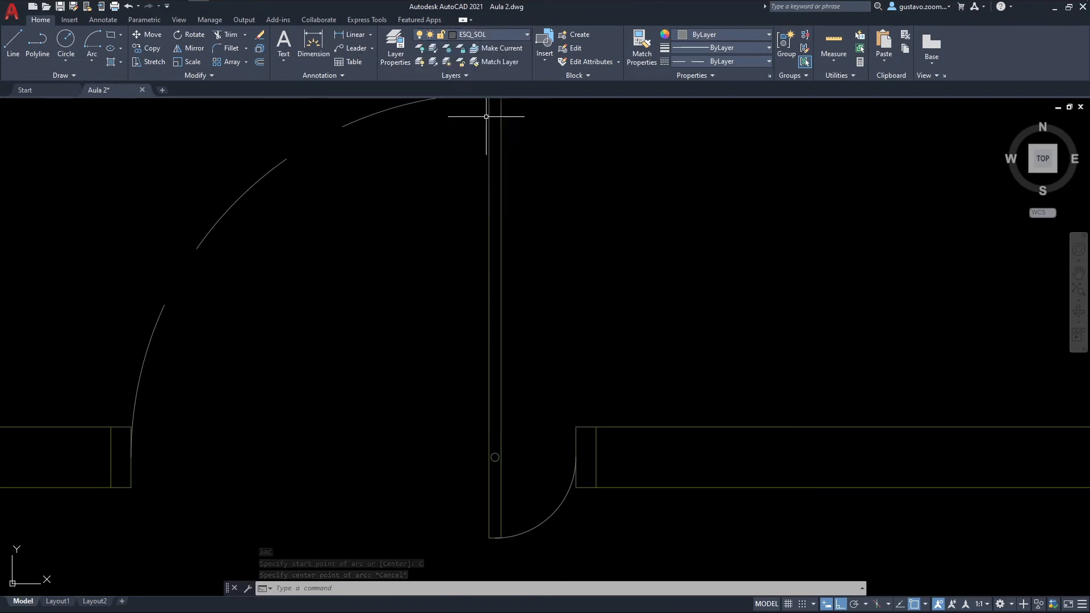
text(l)
key(Return)
click(575, 427)
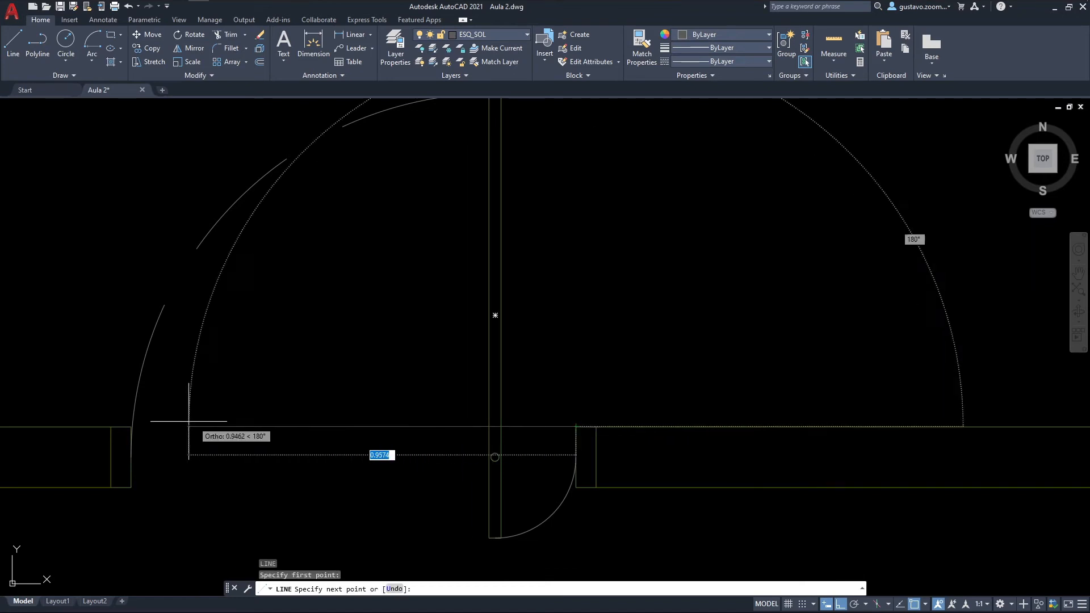
click(132, 437)
key(Escape)
Step: Draw a second threshold line between the jambs along the south side of the gate opening
key(space)
click(131, 487)
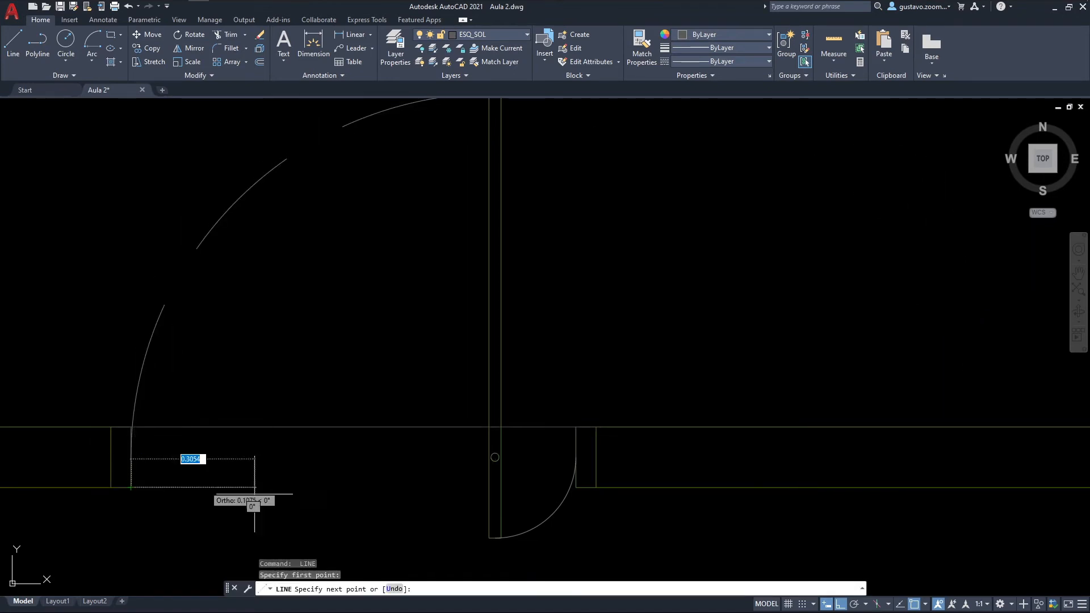
click(579, 485)
key(Escape)
scroll(600, 494, down, 2)
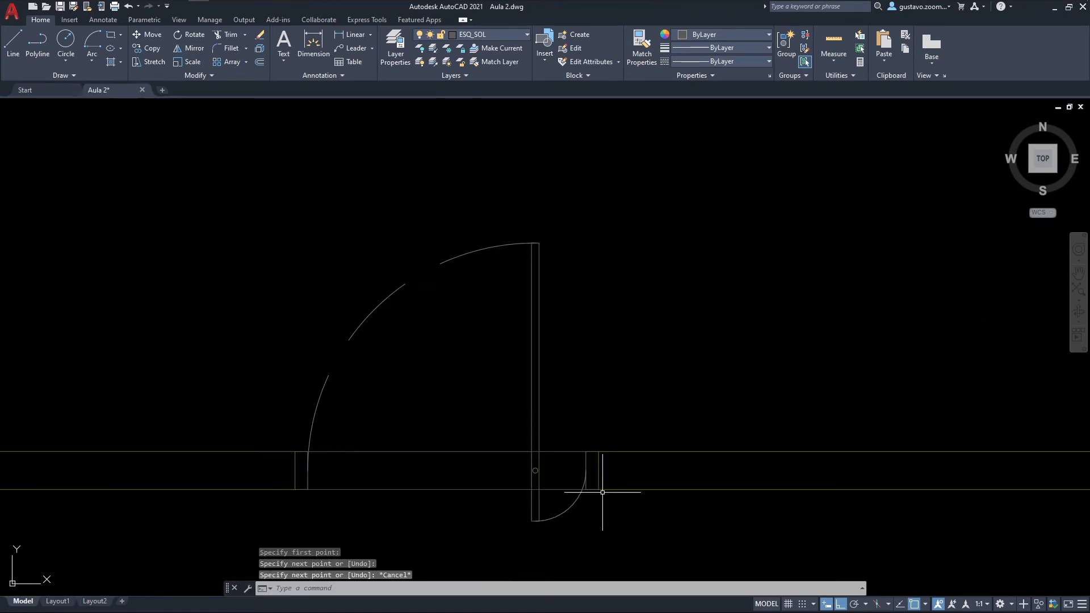
middle_drag(572, 451, 557, 438)
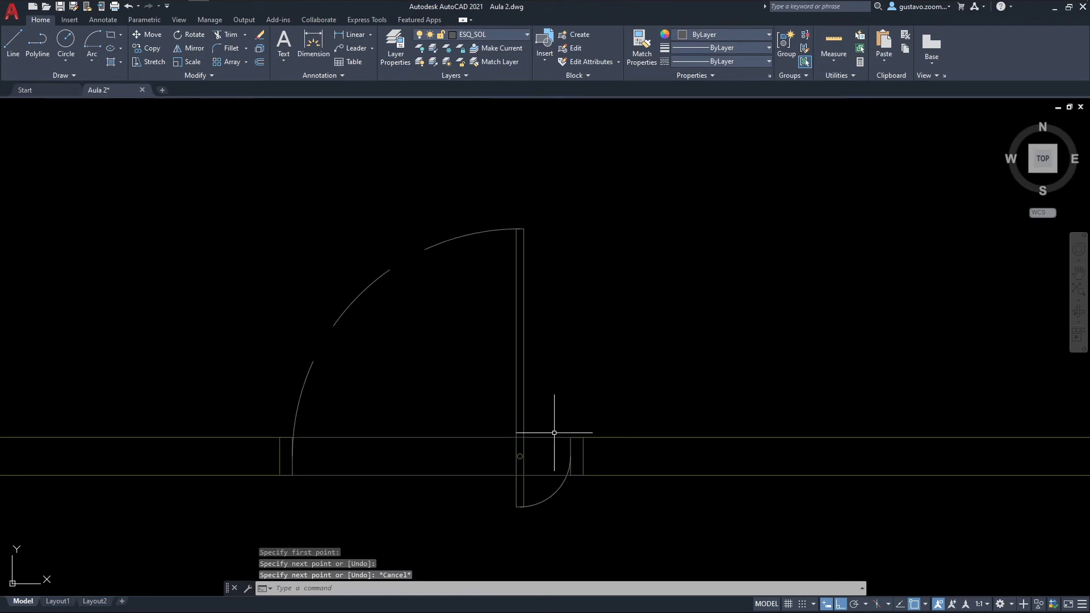
scroll(541, 454, up, 2)
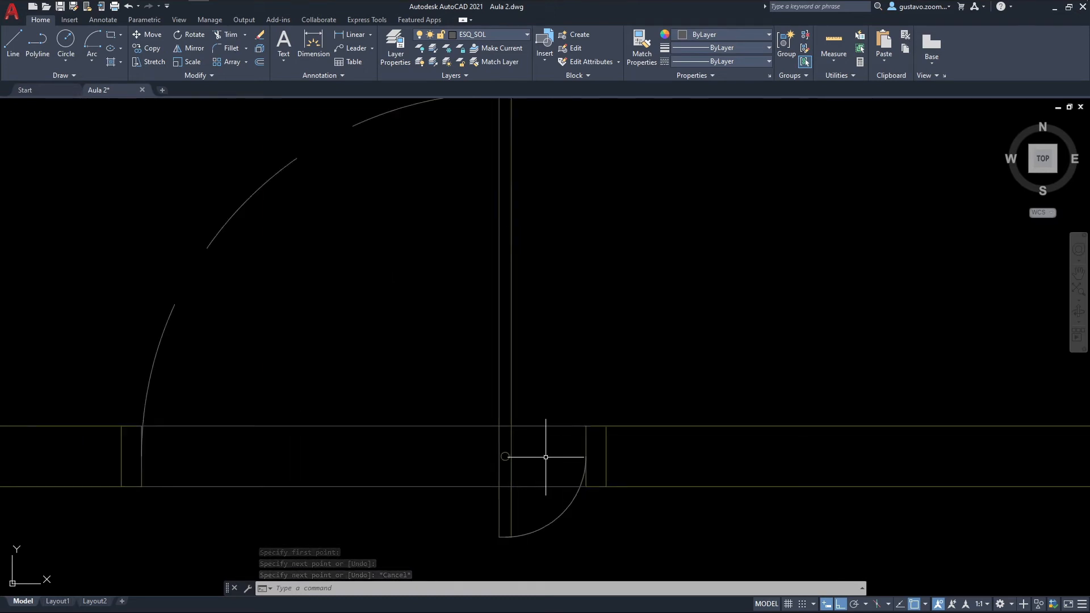
scroll(544, 458, up, 2)
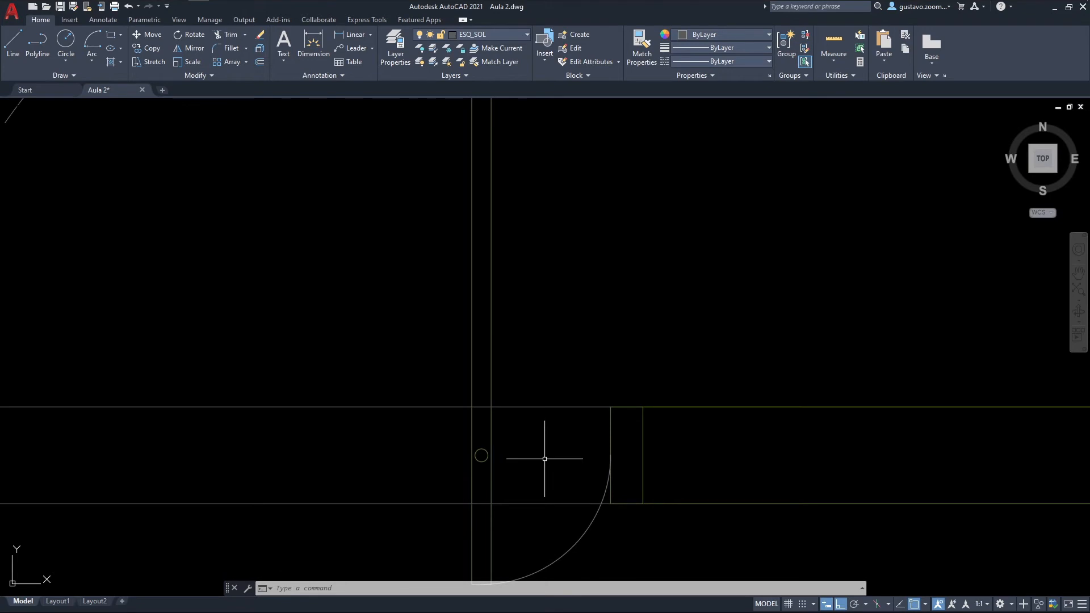
Step: Trim away the segments of both threshold lines that cross the pivoting gate's leaf
middle_drag(544, 459, 545, 391)
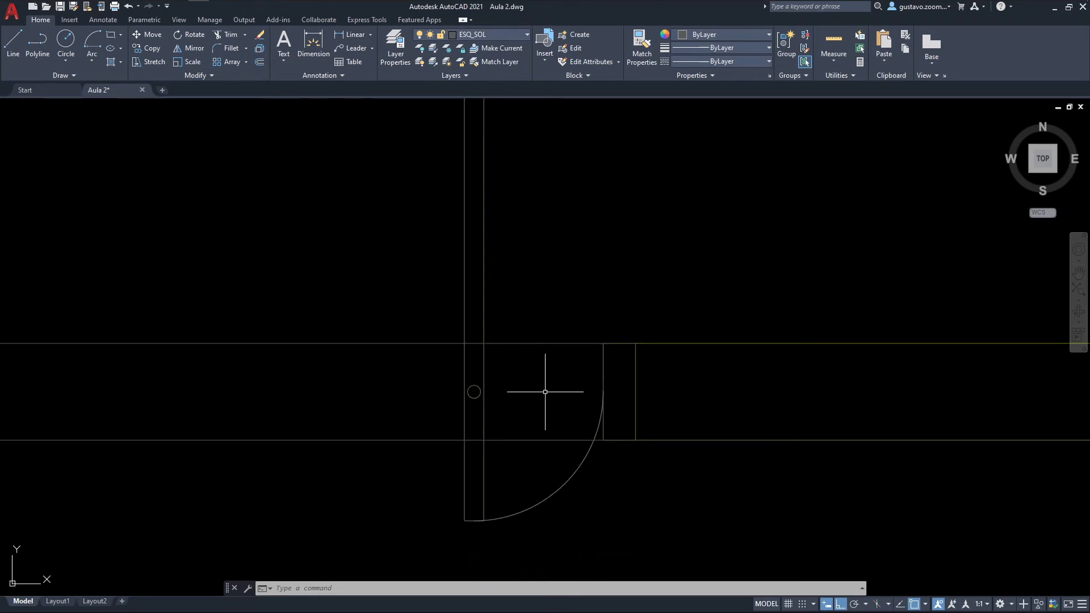
scroll(511, 382, down, 2)
scroll(506, 281, down, 2)
scroll(502, 289, up, 2)
middle_drag(516, 291, 477, 334)
scroll(464, 374, up, 2)
middle_drag(475, 363, 466, 383)
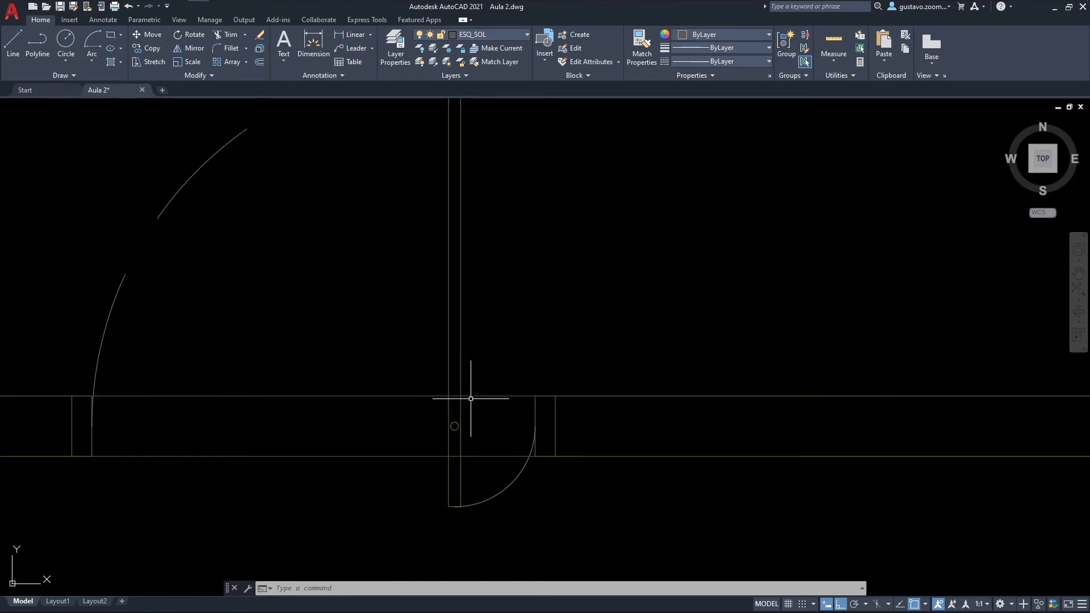
text(tr)
key(space)
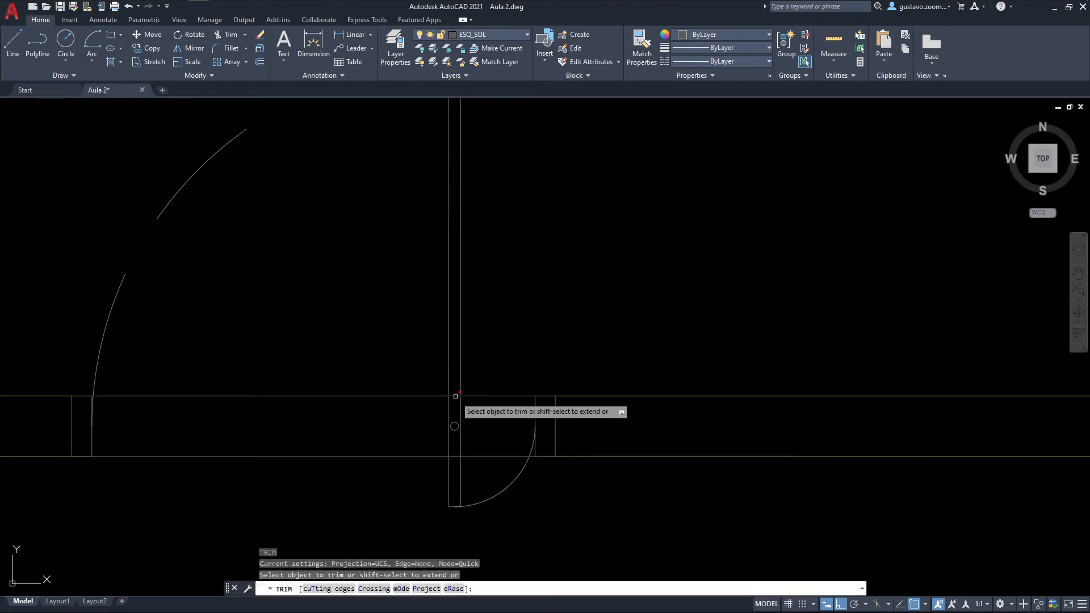
key(Escape)
scroll(570, 344, down, 2)
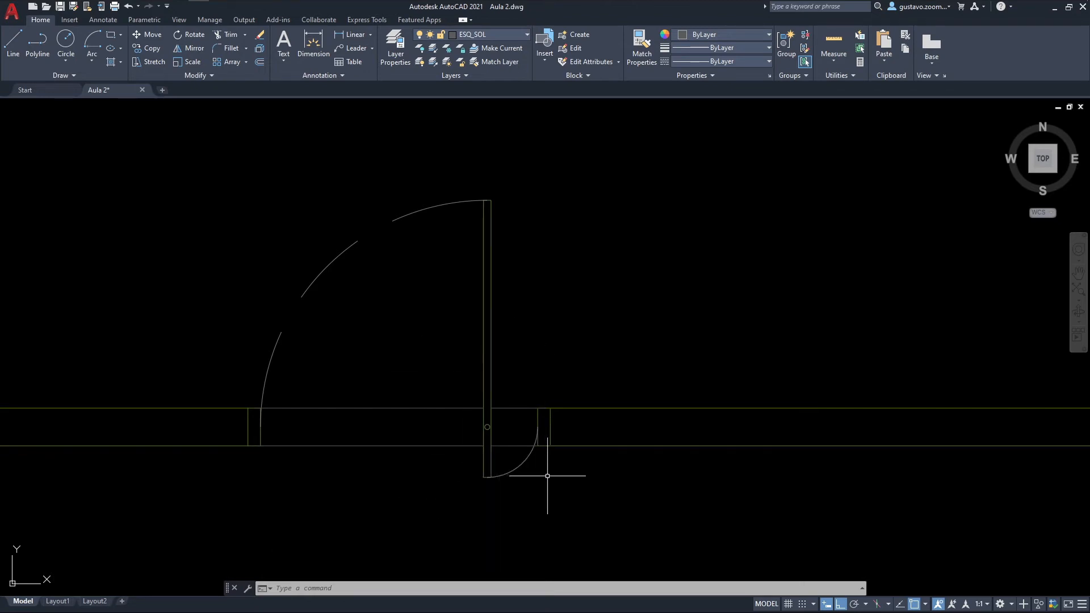
Step: Set up a Write Block of the pivoting gate's leaf, pivot, arcs, jamb and threshold lines, with its base point at the east jamb's outer northeast corner
click(546, 505)
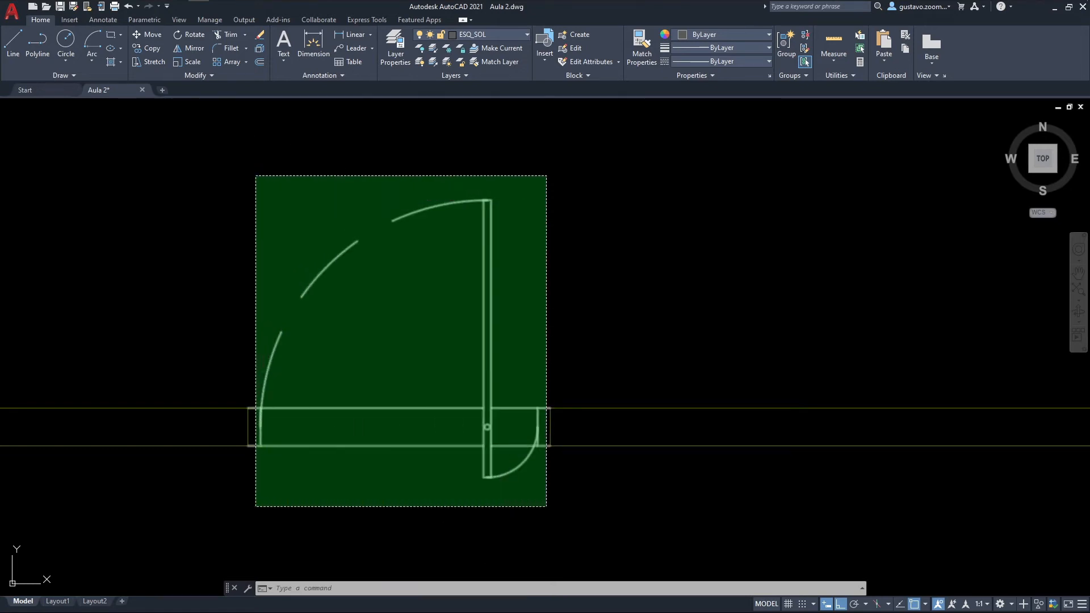
click(257, 174)
text(w)
key(Return)
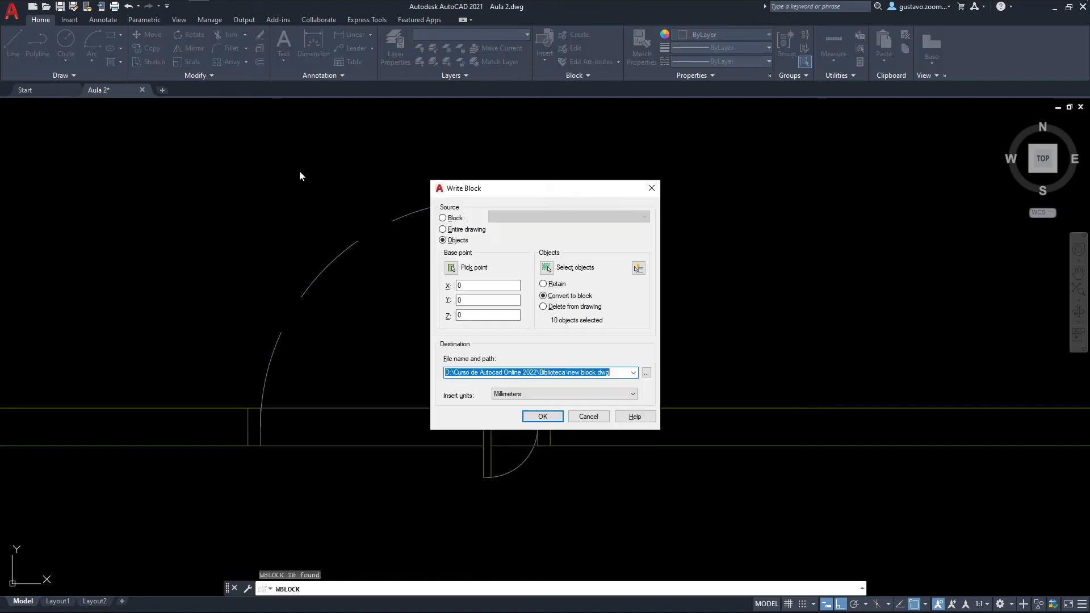
click(453, 272)
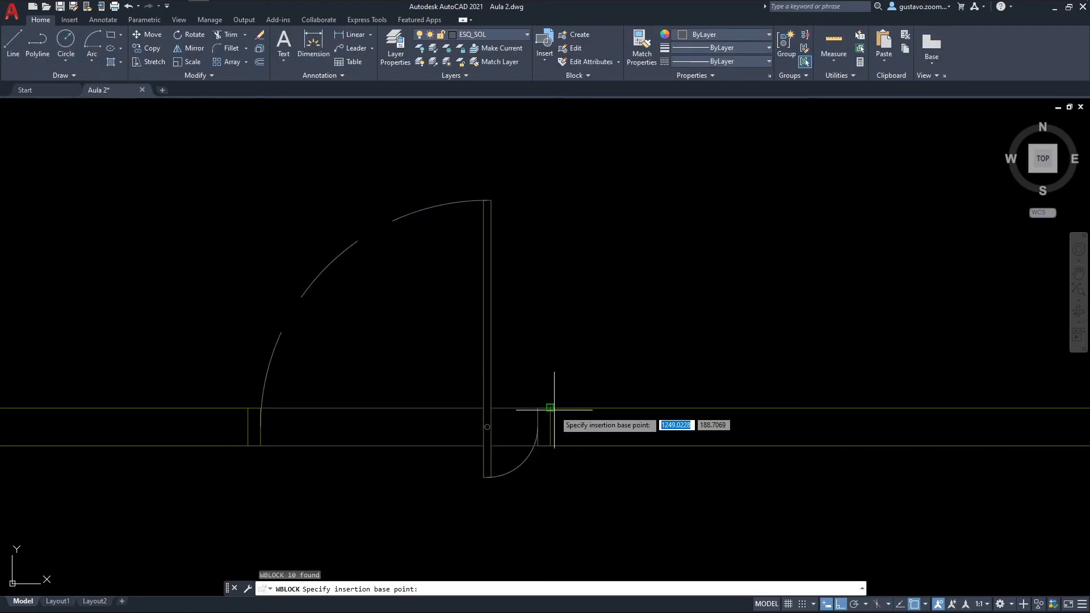
click(557, 380)
click(546, 267)
click(546, 499)
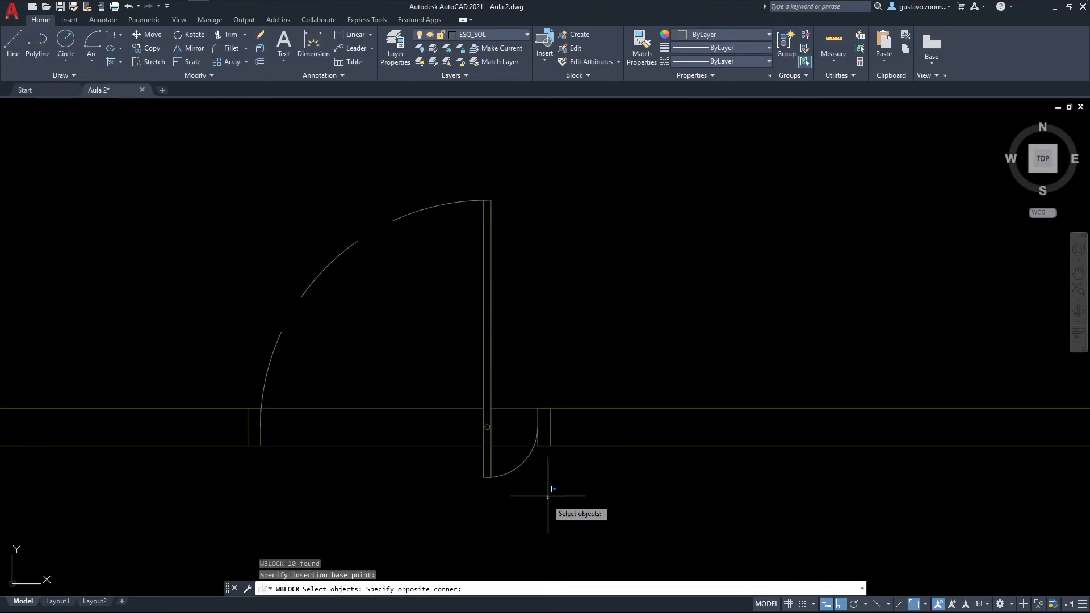
click(252, 165)
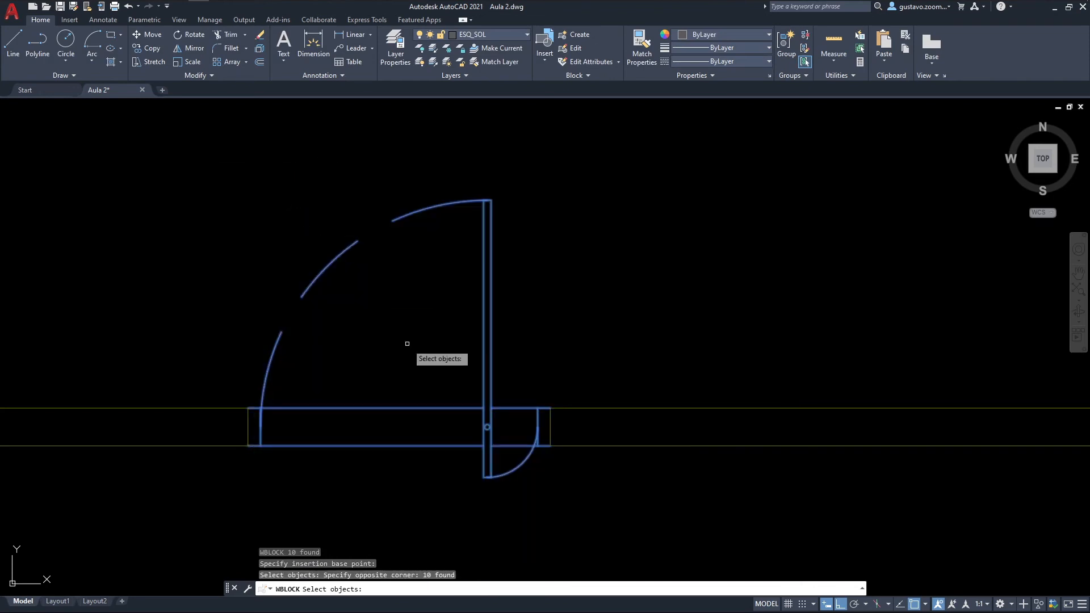
key(Return)
Step: Write the gate block to the Biblioteca folder as PORTA PIVOTANTE 110, converting the objects to a block
click(646, 372)
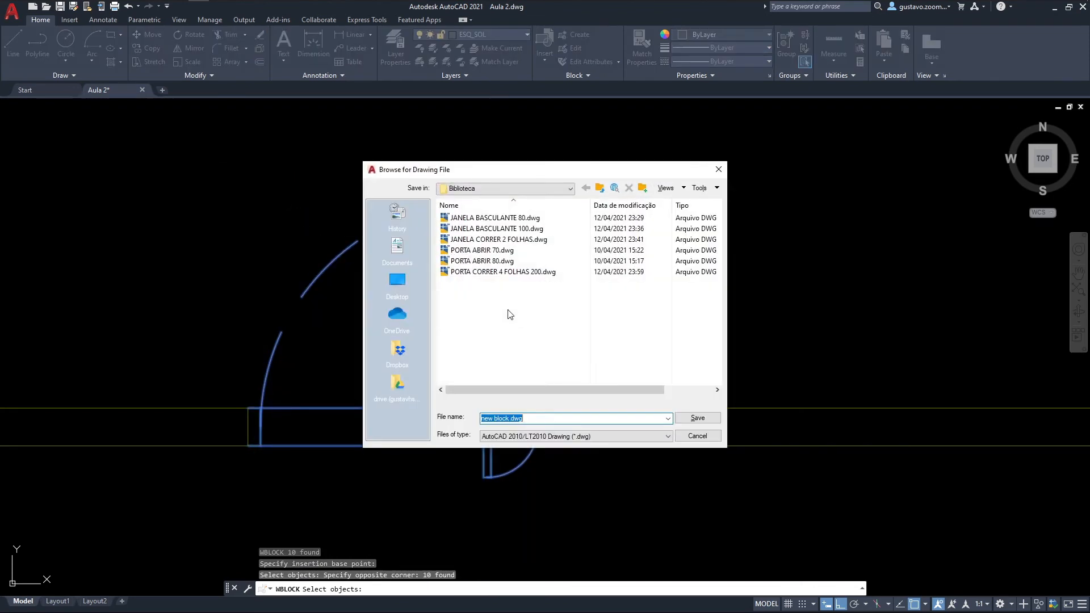
text(por)
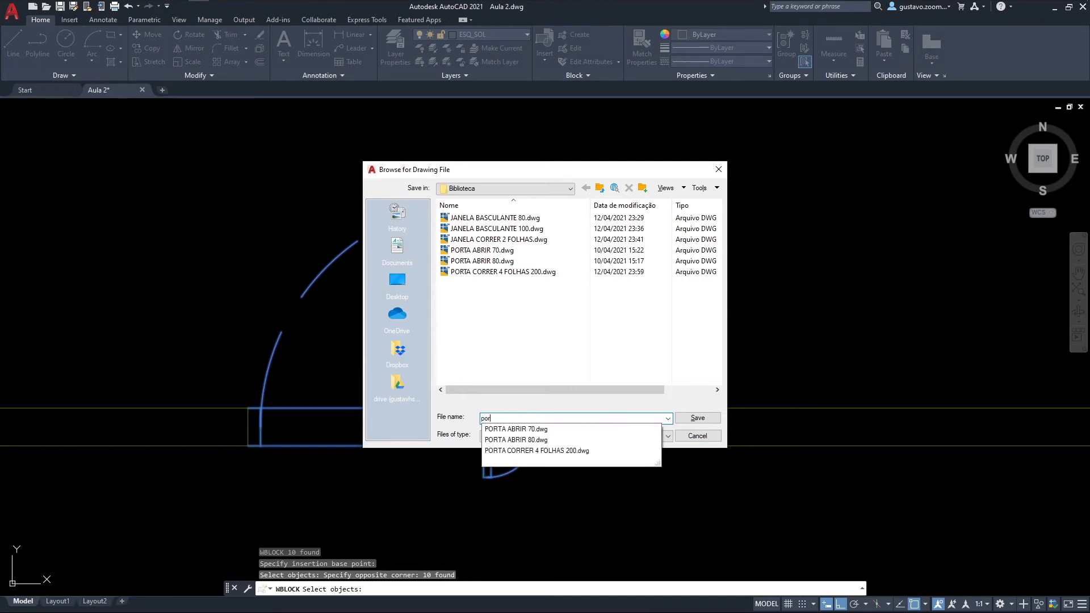
key(BackSpace)
key(BackSpace)
text(PORTA PIVOTANTE 110)
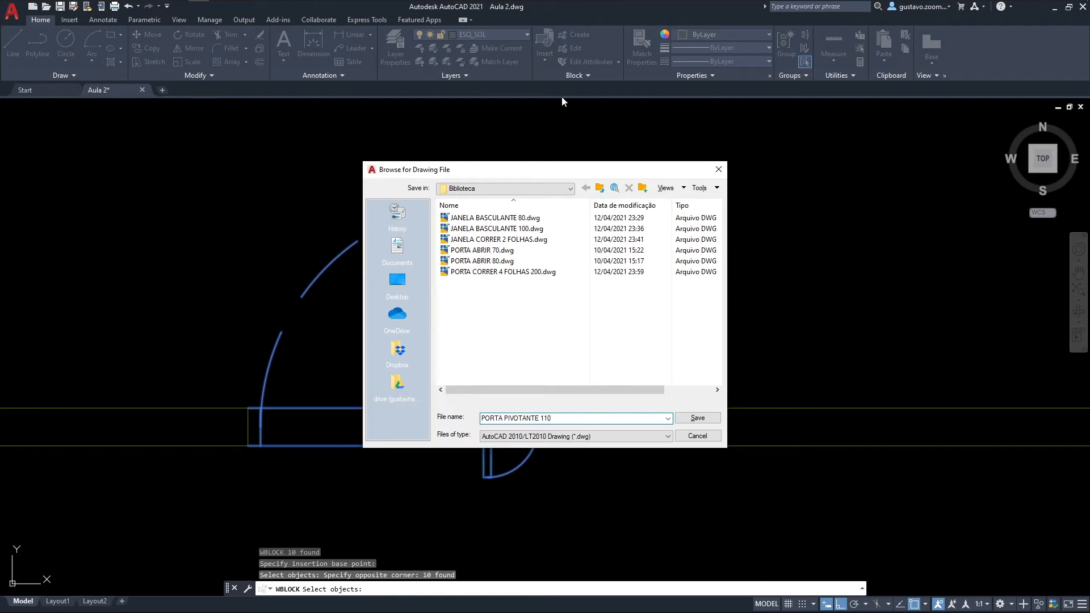
click(697, 418)
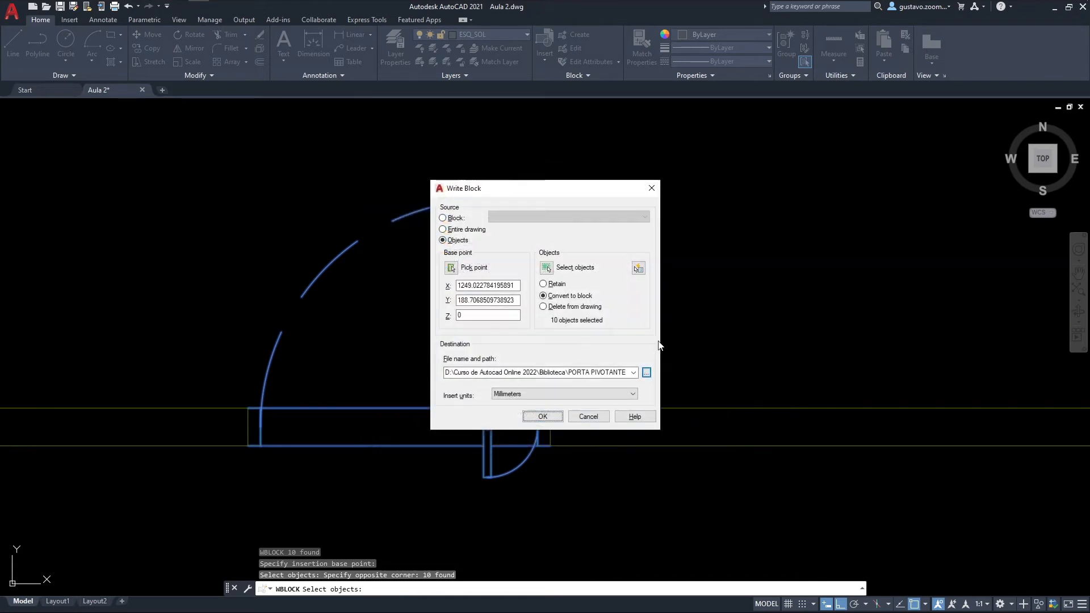
click(542, 394)
click(542, 404)
click(543, 416)
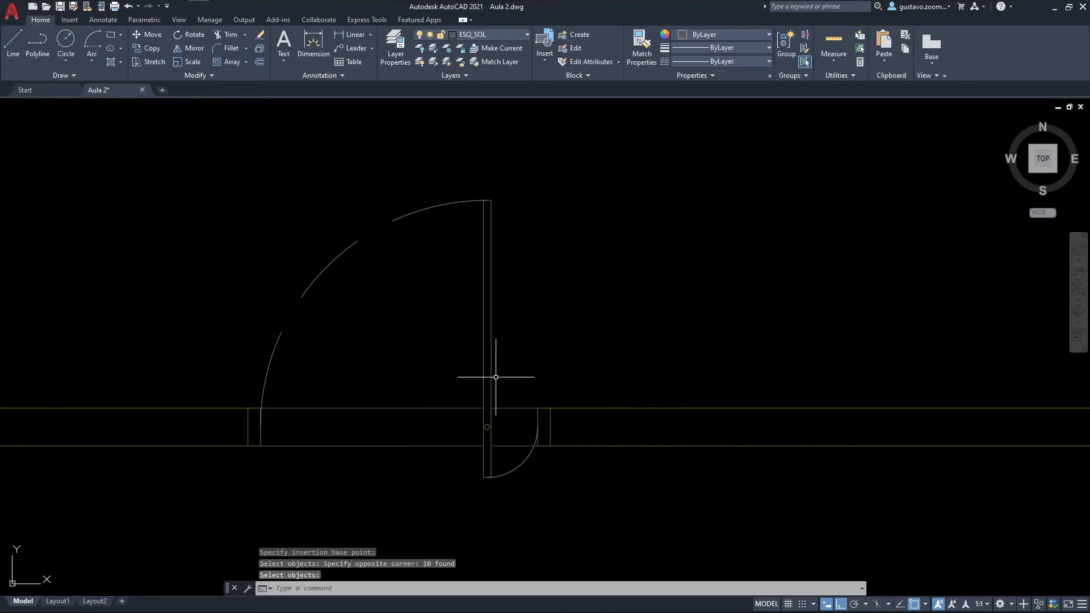
scroll(491, 365, down, 4)
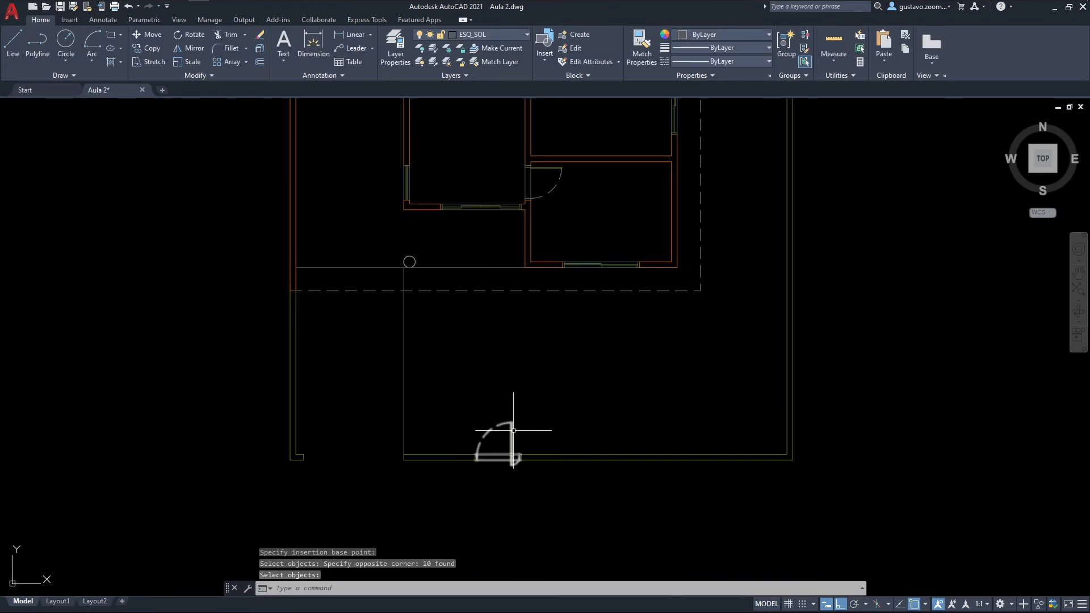
mouse_move(511, 432)
middle_down()
mouse_move(503, 448)
mouse_move(514, 465)
mouse_move(464, 462)
mouse_move(449, 485)
middle_up()
scroll(448, 485, down, 2)
middle_drag(463, 418, 453, 452)
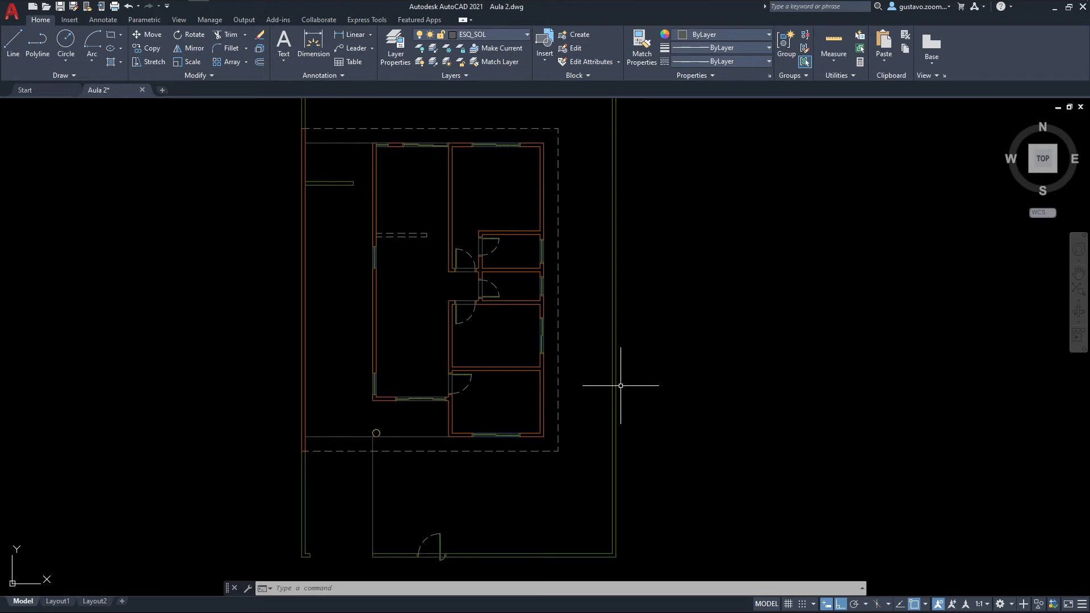
Step: Save the drawing with its finished doors, windows and gates
scroll(621, 385, down, 2)
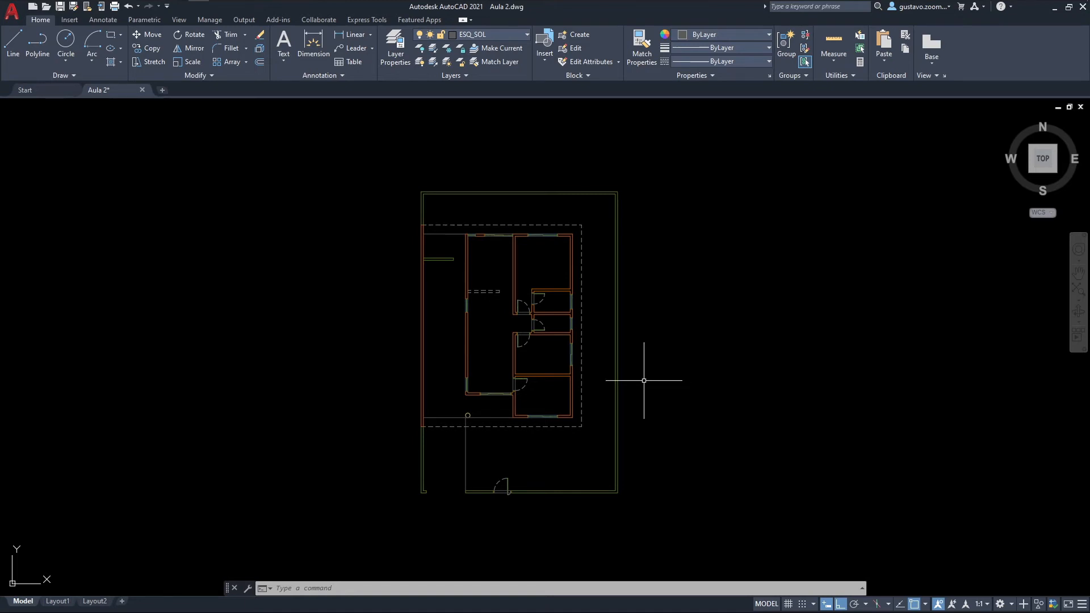
key(ctrl+s)
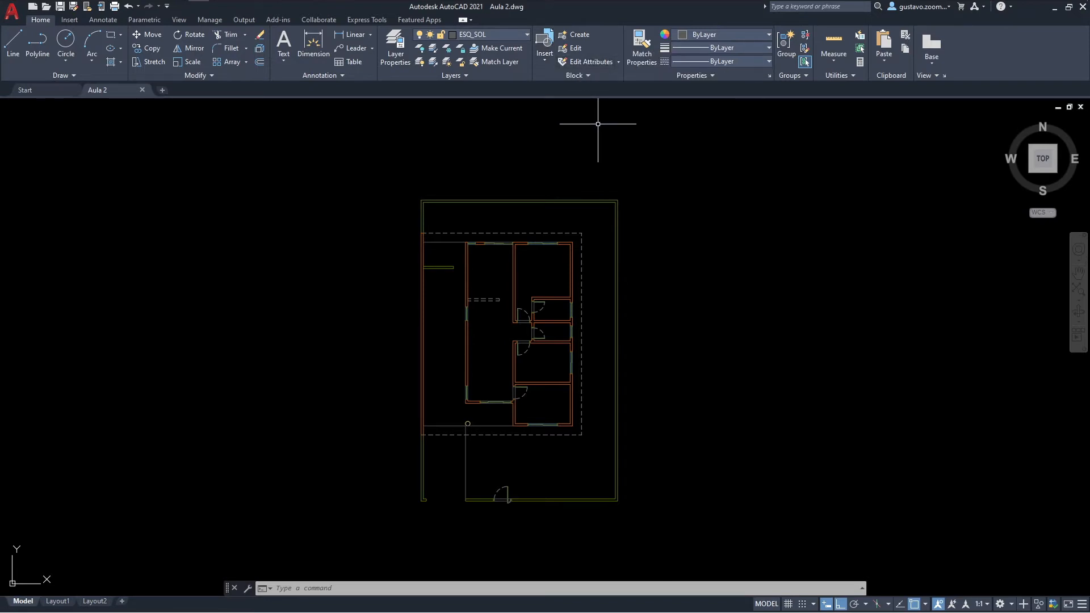
Step: Start a block insertion and look through the recent blocks and the current drawing's blocks
text(i)
key(Return)
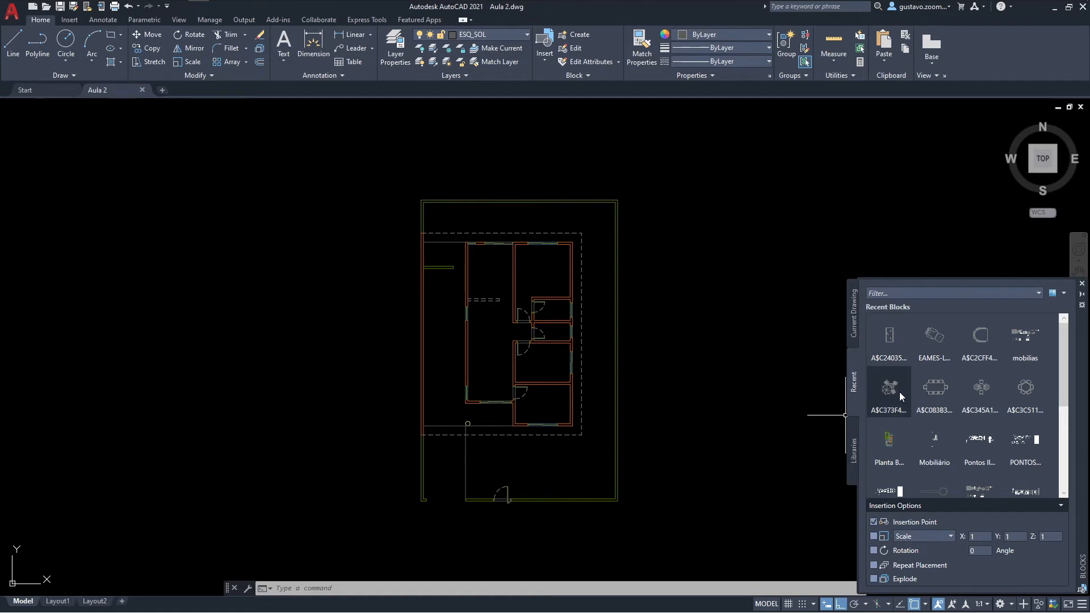
mouse_move(895, 362)
mouse_move(1003, 396)
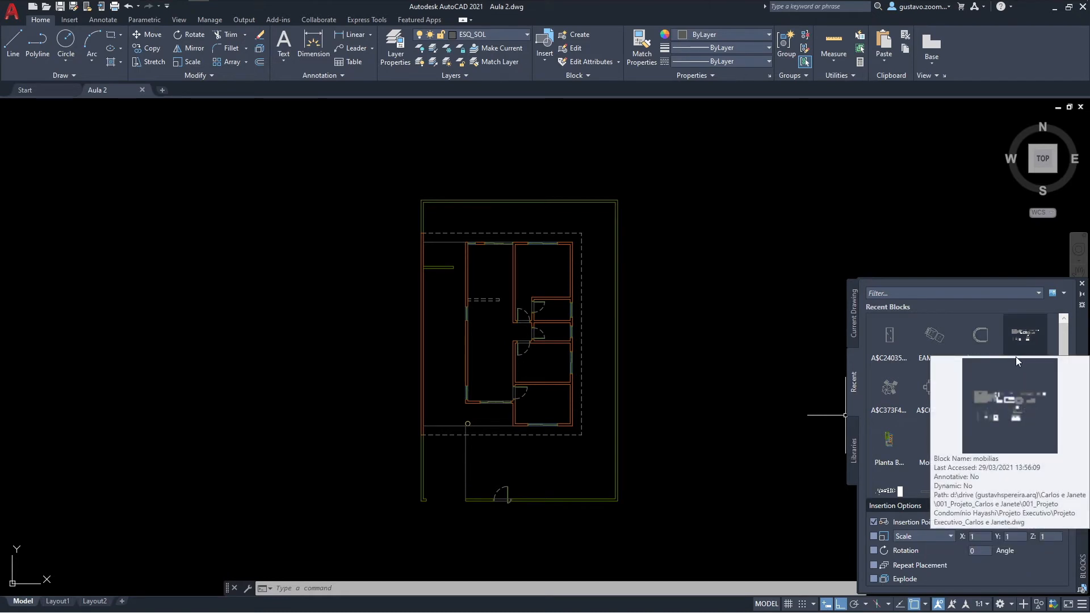
click(852, 321)
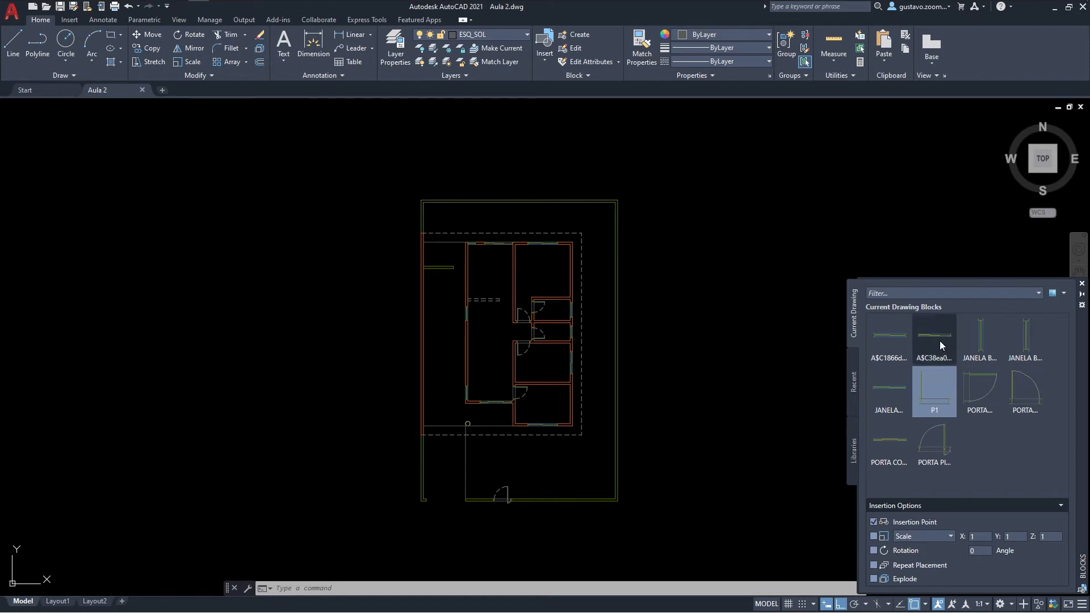
mouse_move(940, 341)
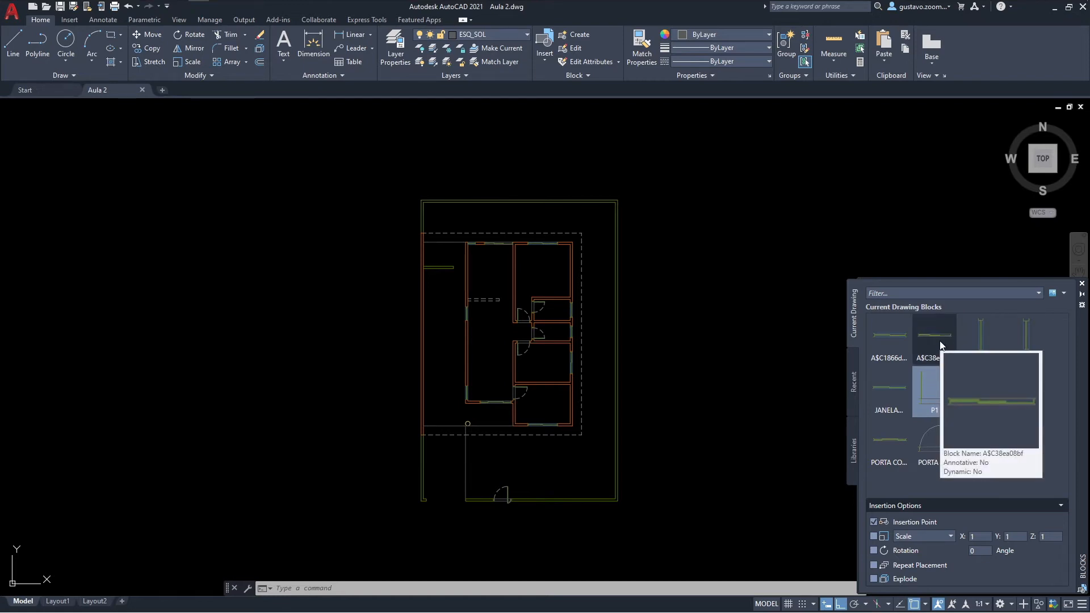
Step: Browse for a block library in the Blocos Soltos - Exercício folder, inside Materiais and Exercícios do Curso
click(856, 437)
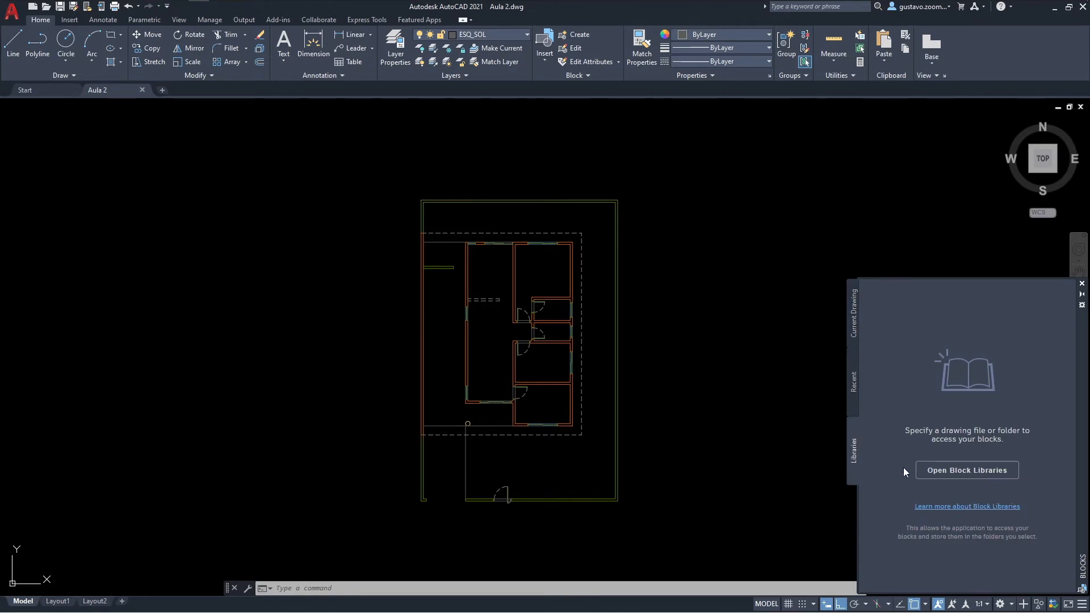
click(922, 477)
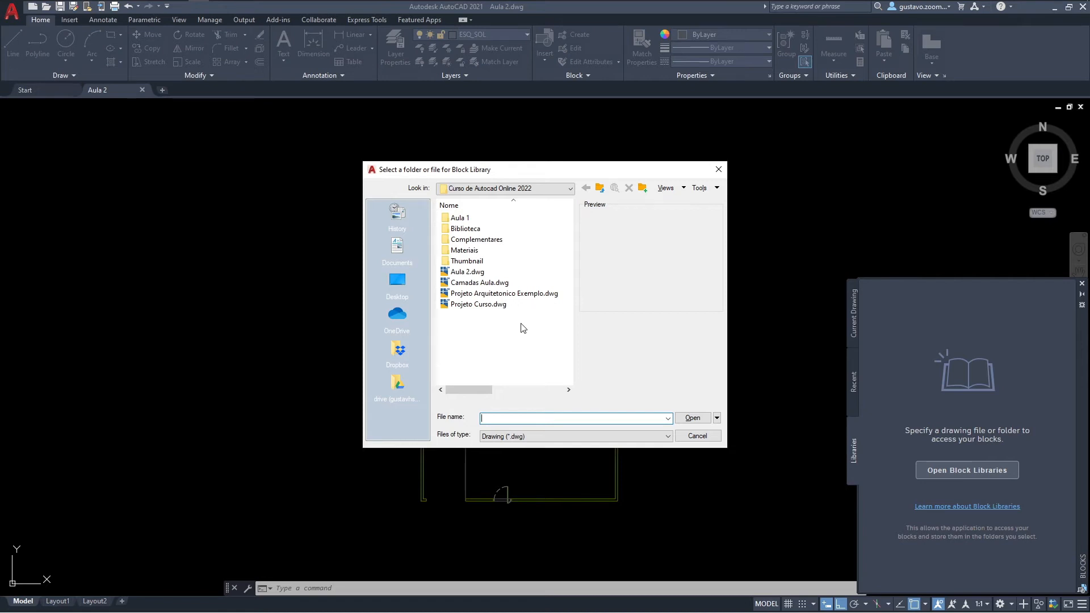
double_click(464, 250)
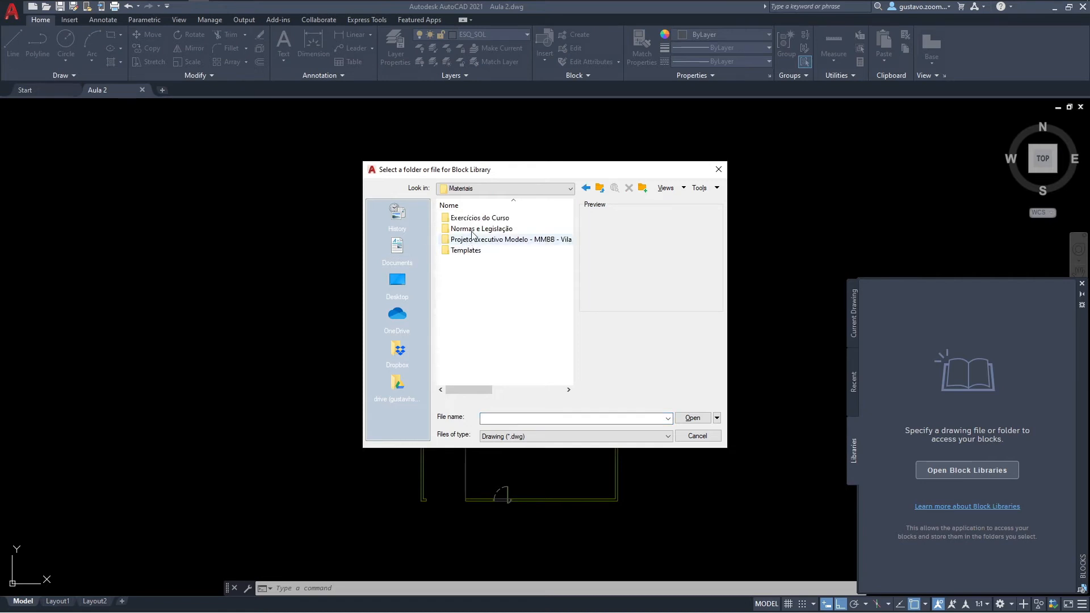
double_click(506, 219)
double_click(504, 221)
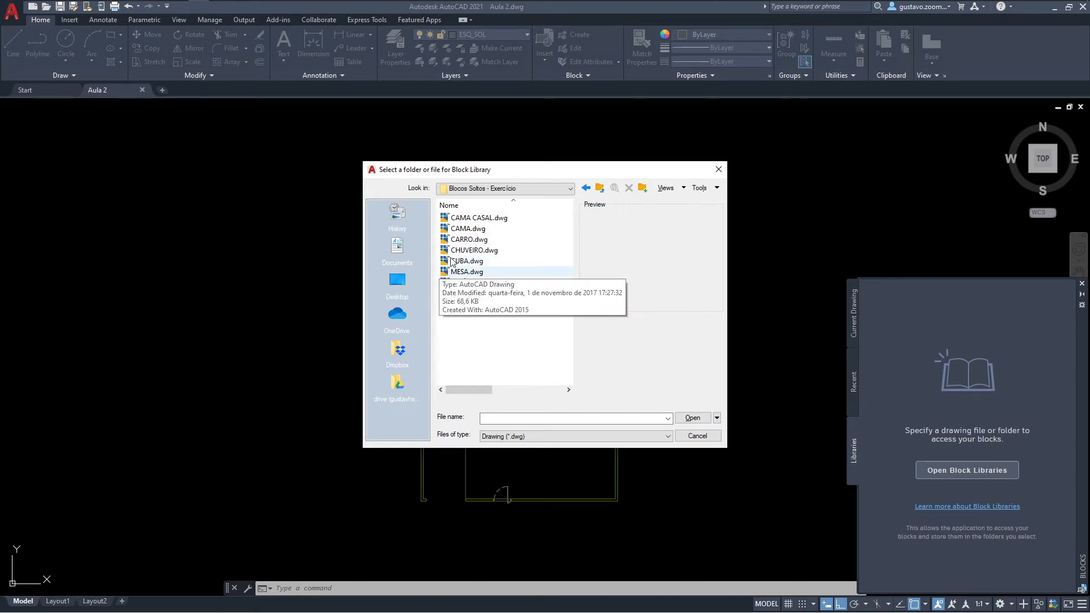
Step: Preview the furniture block files from CAMA CASAL.dwg through SOFÁ.dwg
click(467, 219)
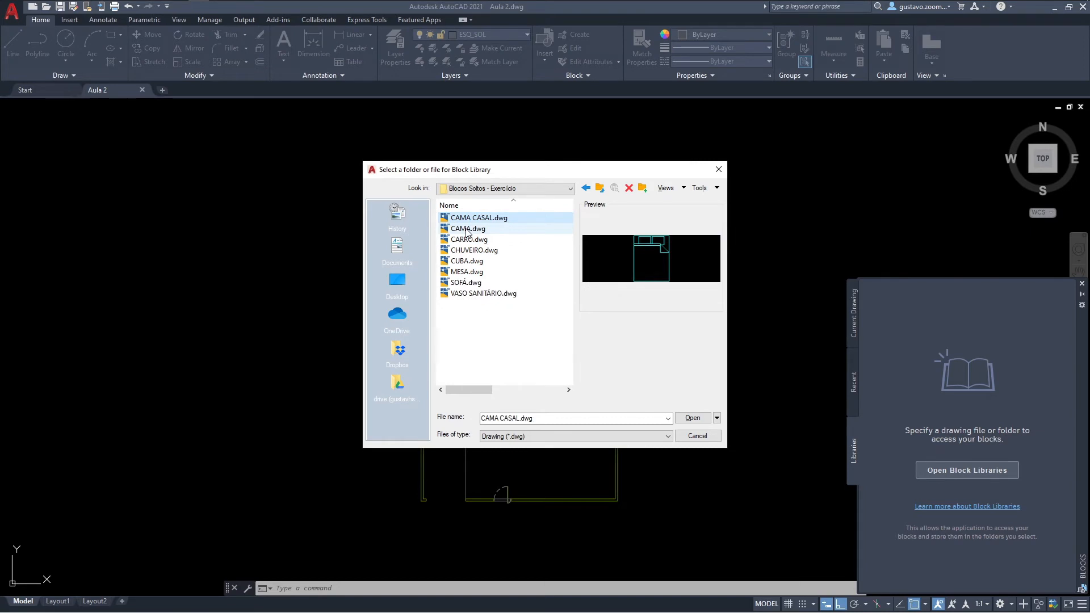
click(466, 230)
click(466, 240)
click(470, 251)
click(474, 262)
click(474, 272)
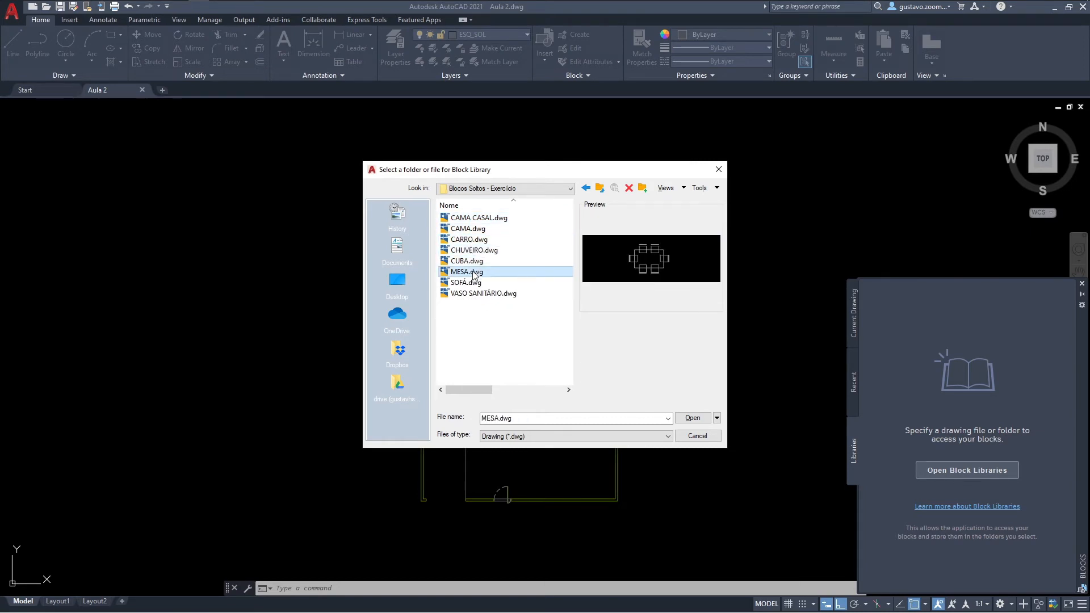
click(476, 282)
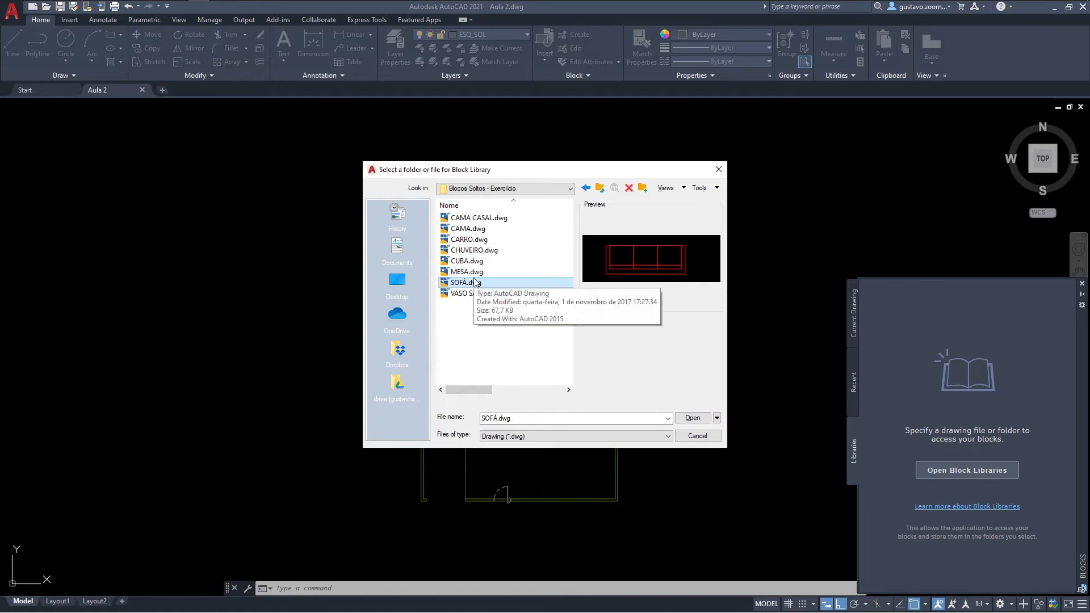
Step: Load CAMA.dwg as a block library and insert its whole-drawing block outside the plot's east wall
click(476, 230)
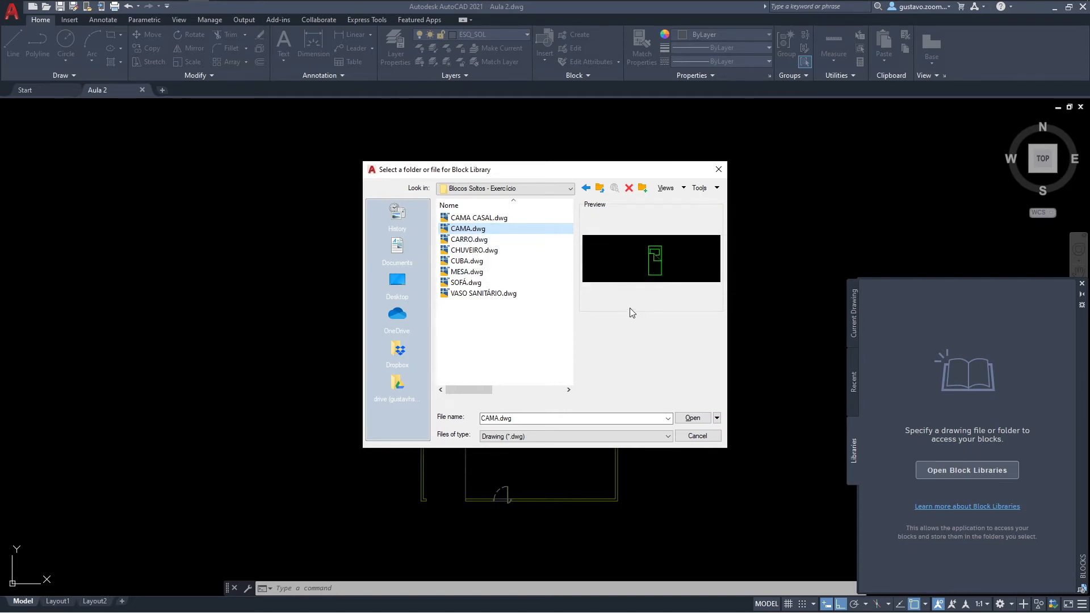
click(692, 418)
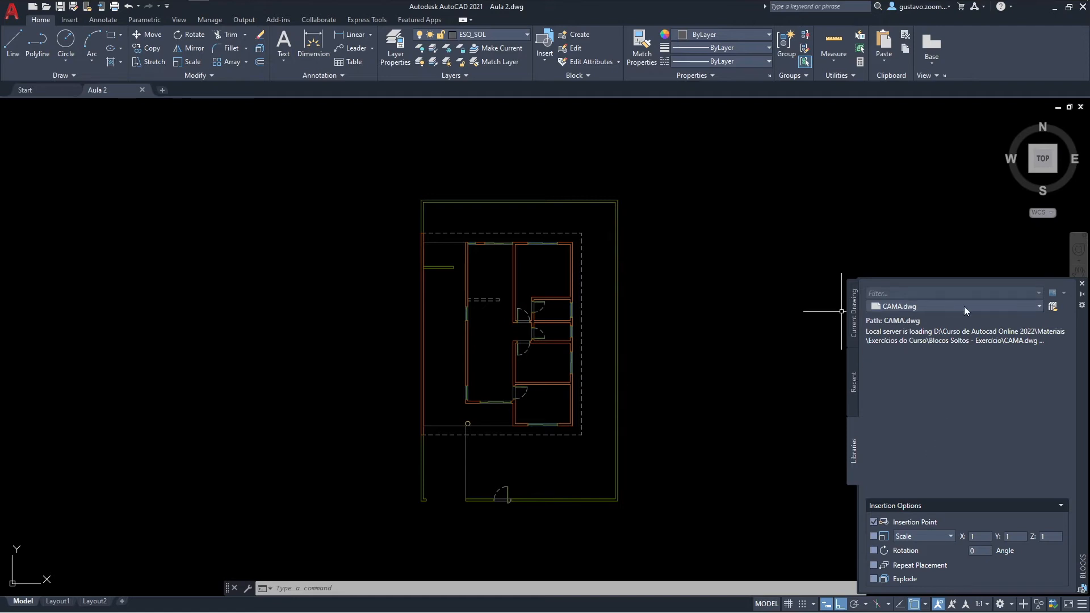
click(1037, 307)
click(948, 446)
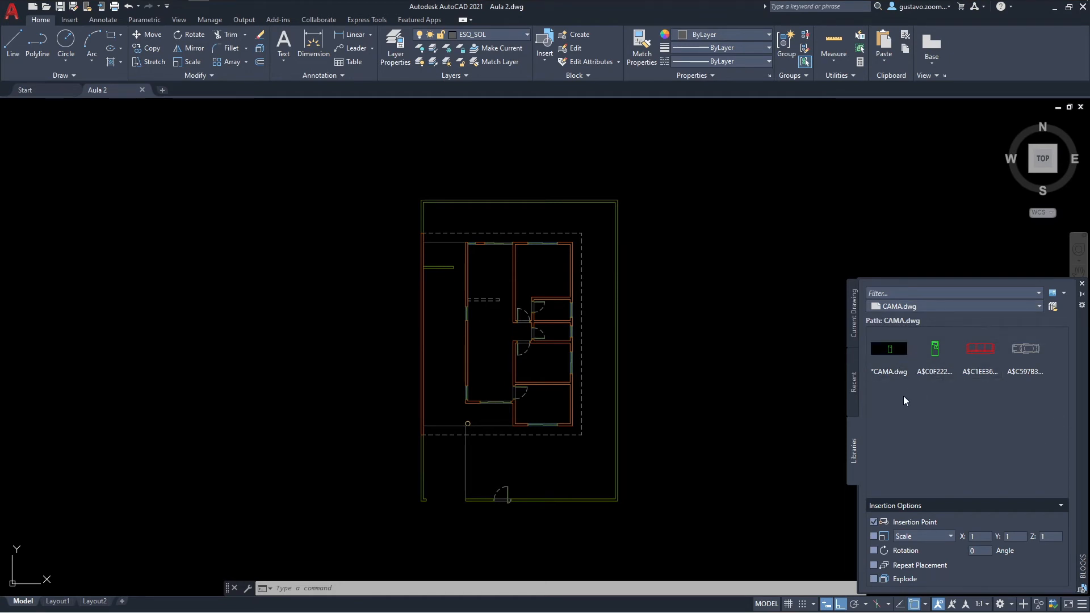
click(889, 352)
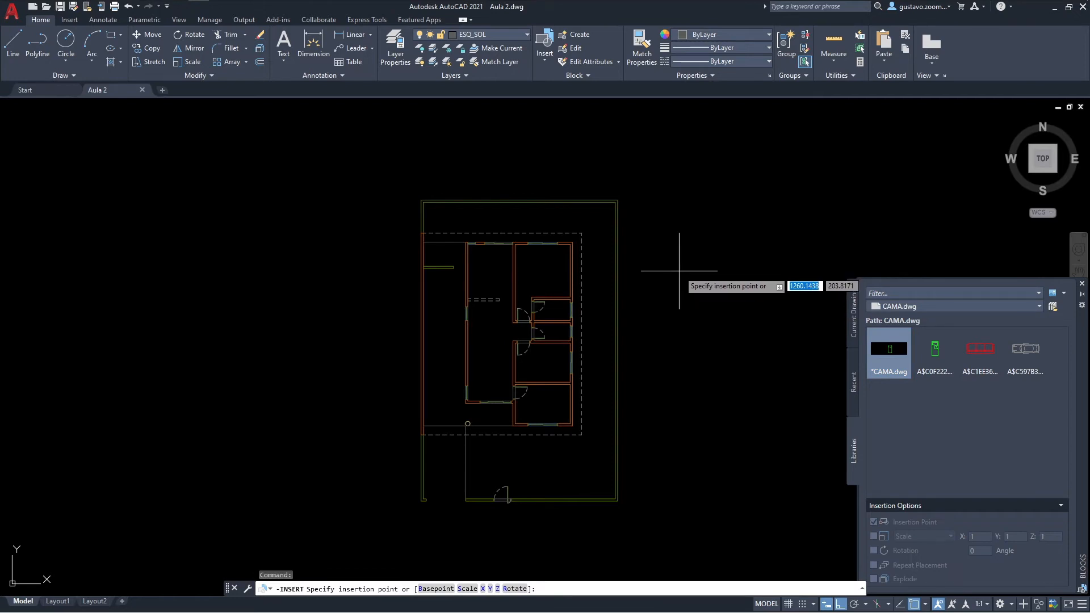
click(679, 270)
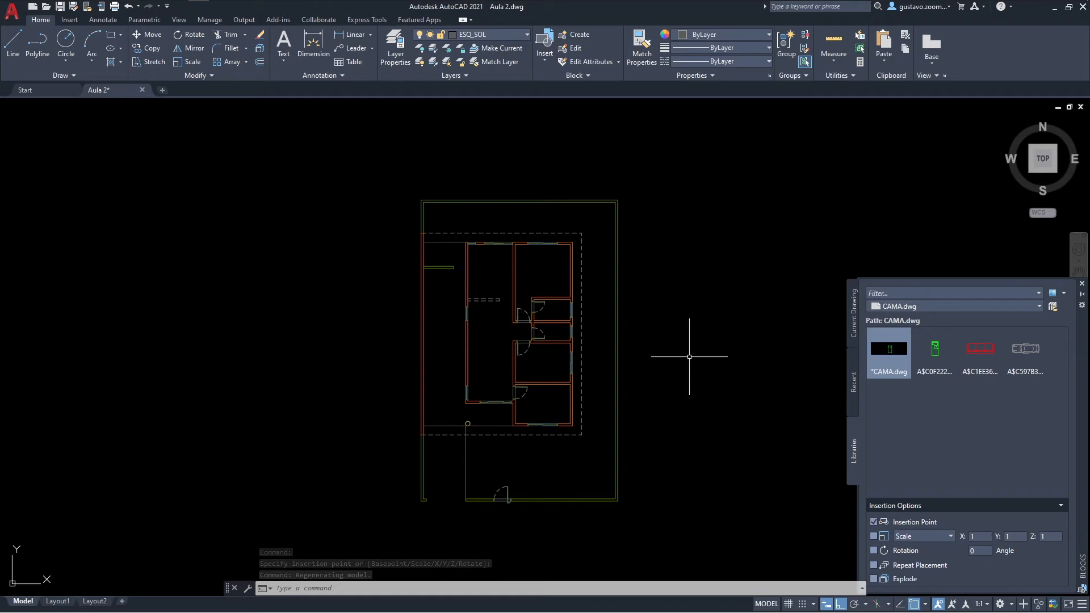
Step: Locate and select the inserted bed block far from its insertion point, and close the Blocks palette
scroll(622, 282, down, 4)
scroll(616, 279, down, 5)
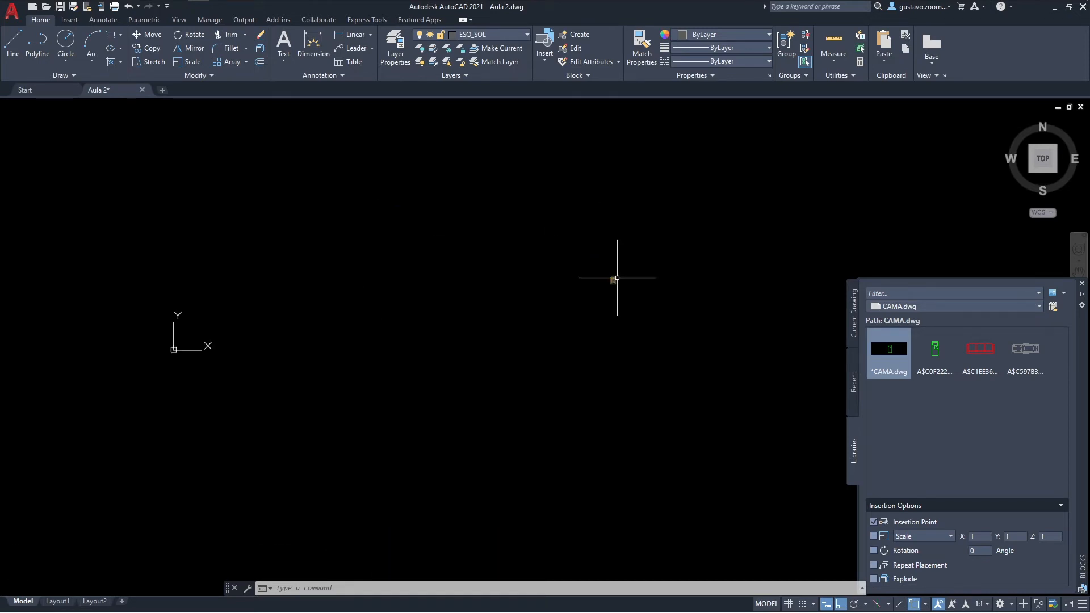
scroll(617, 277, down, 6)
middle_drag(734, 233, 674, 274)
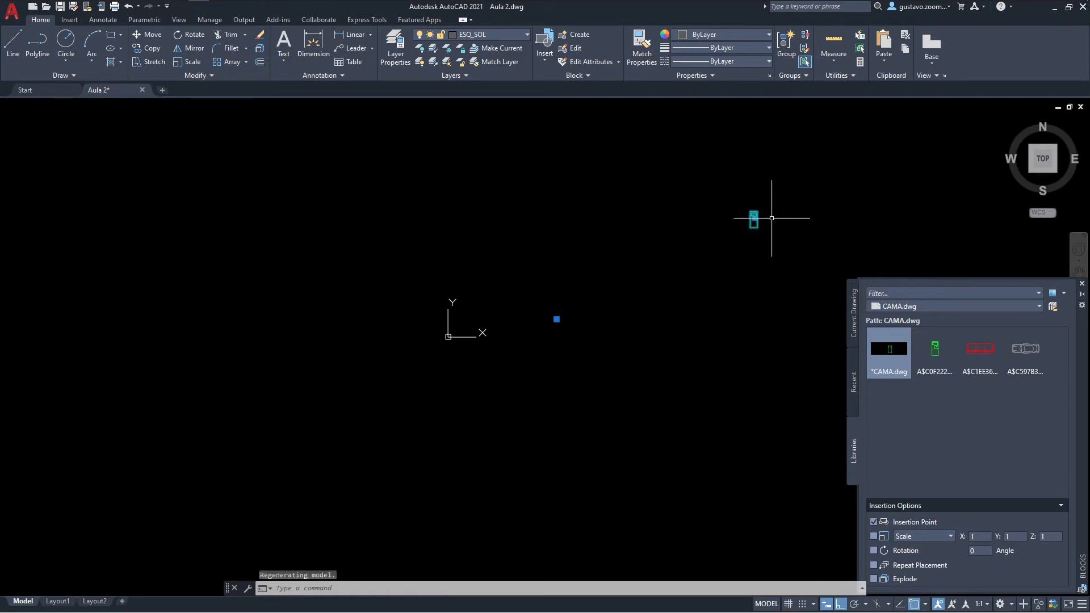
scroll(741, 231, up, 2)
scroll(743, 243, up, 2)
scroll(743, 243, down, 2)
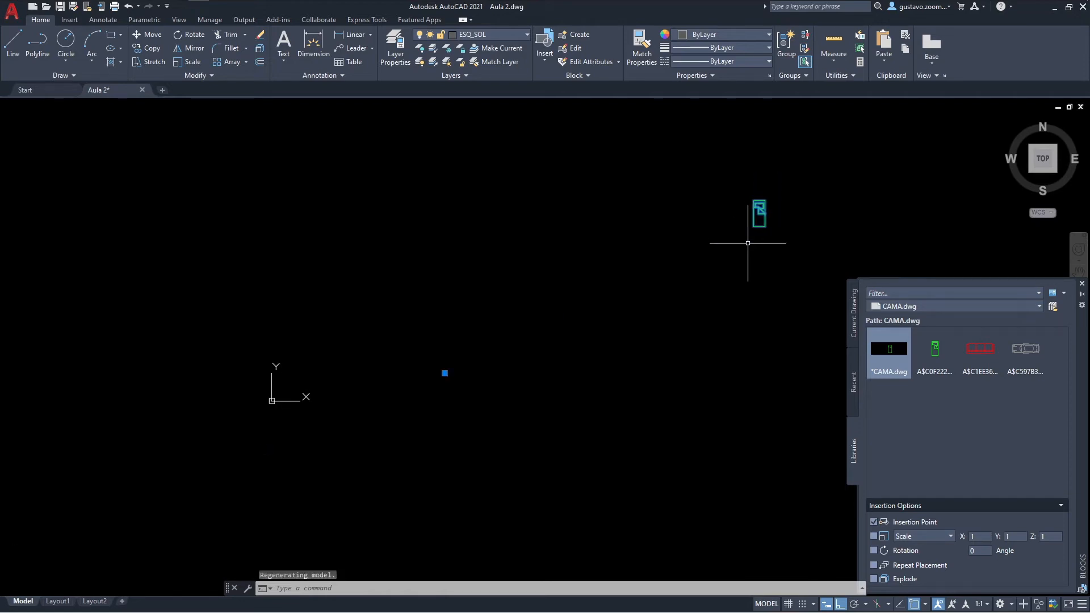
click(1081, 285)
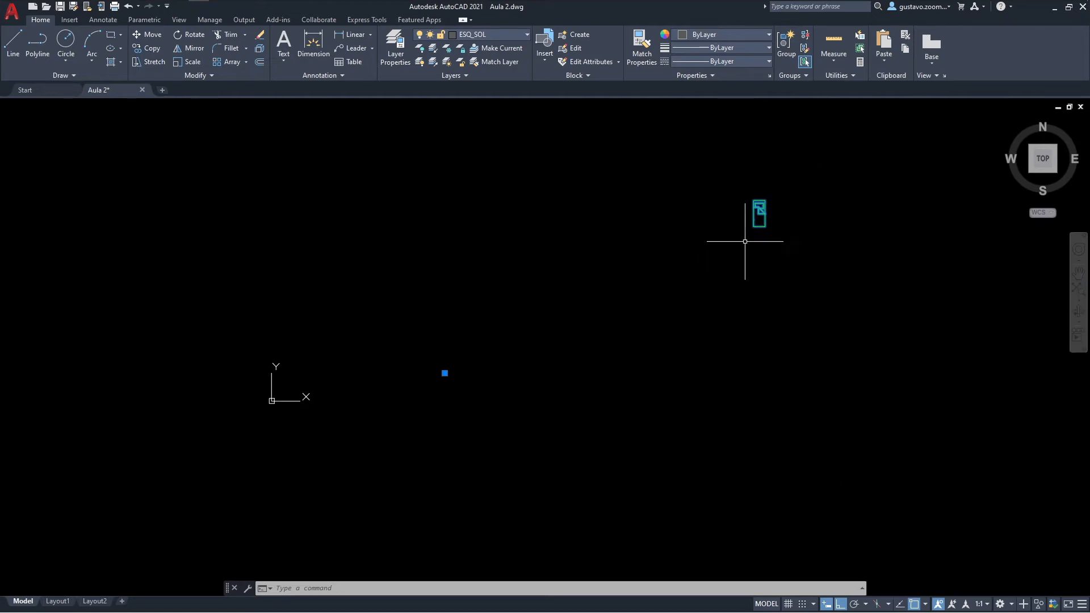
Step: Open the selected bed block in the Block Editor
scroll(446, 372, up, 3)
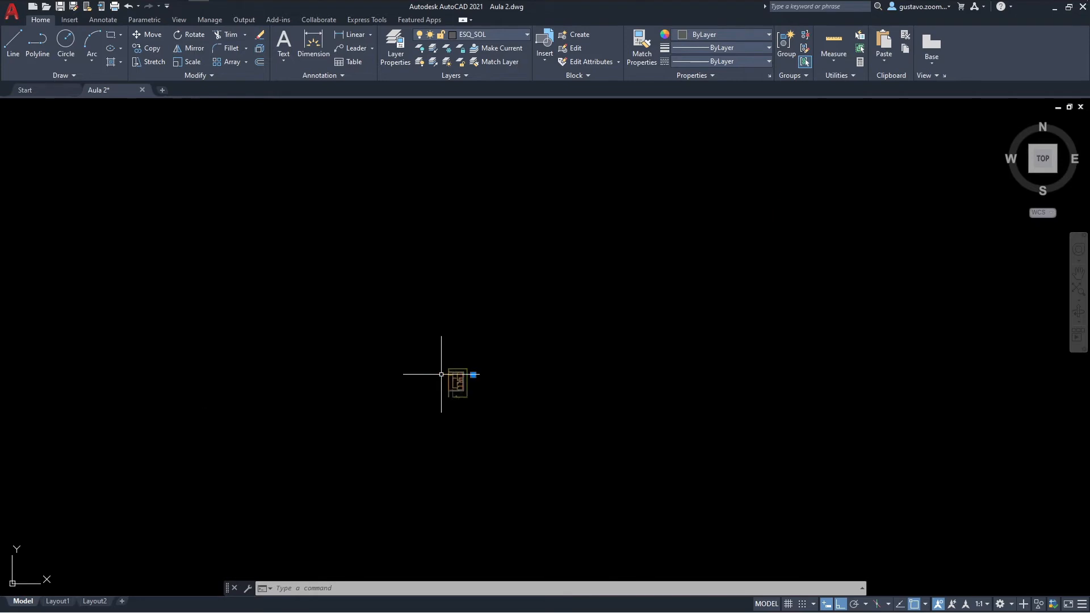
scroll(484, 378, down, 3)
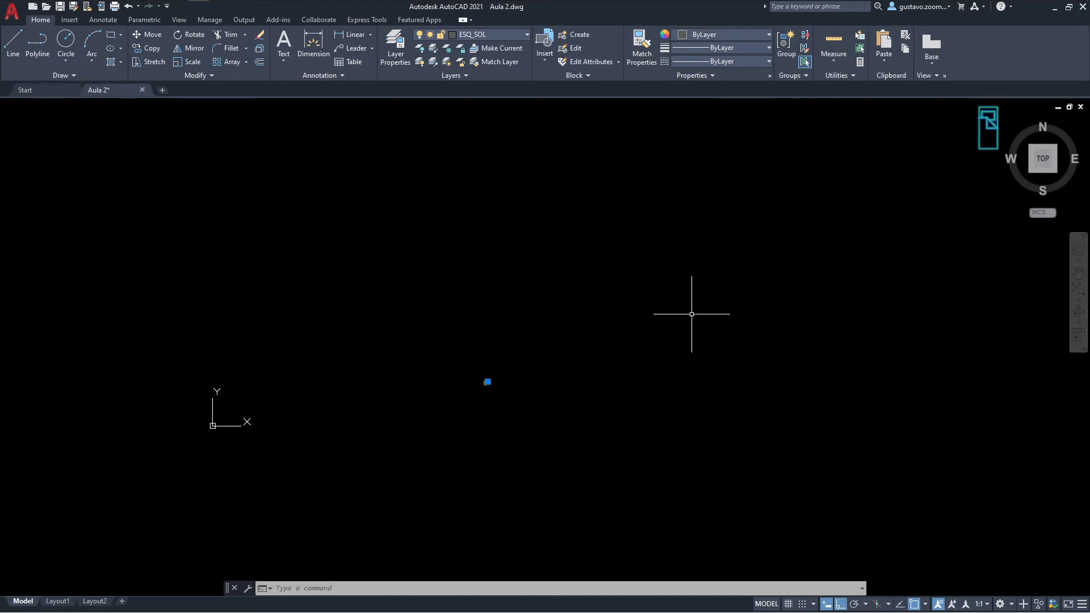
middle_drag(785, 272, 724, 312)
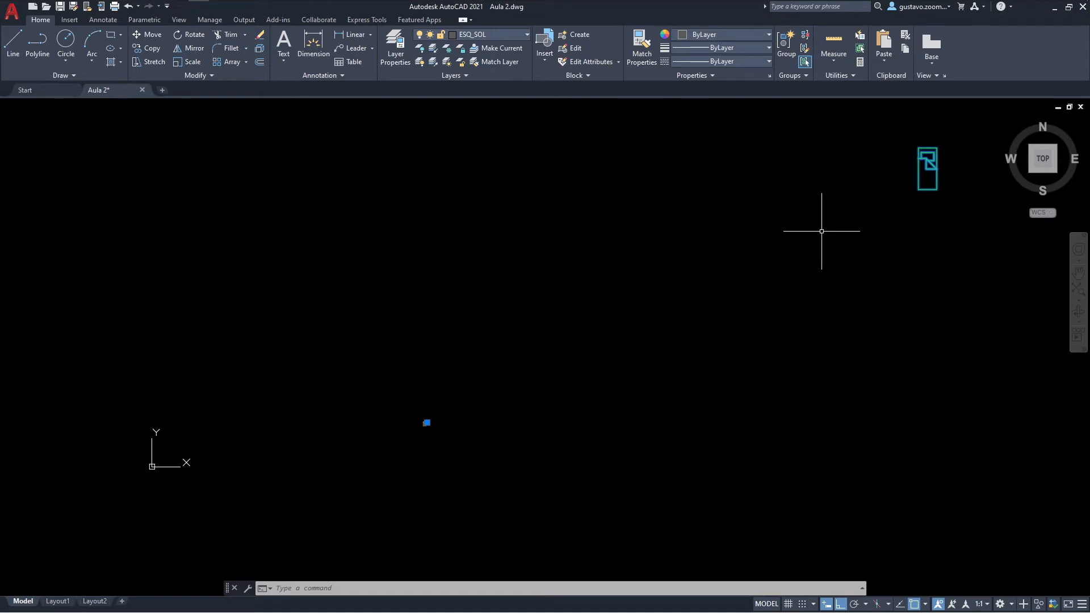
middle_drag(842, 227, 799, 247)
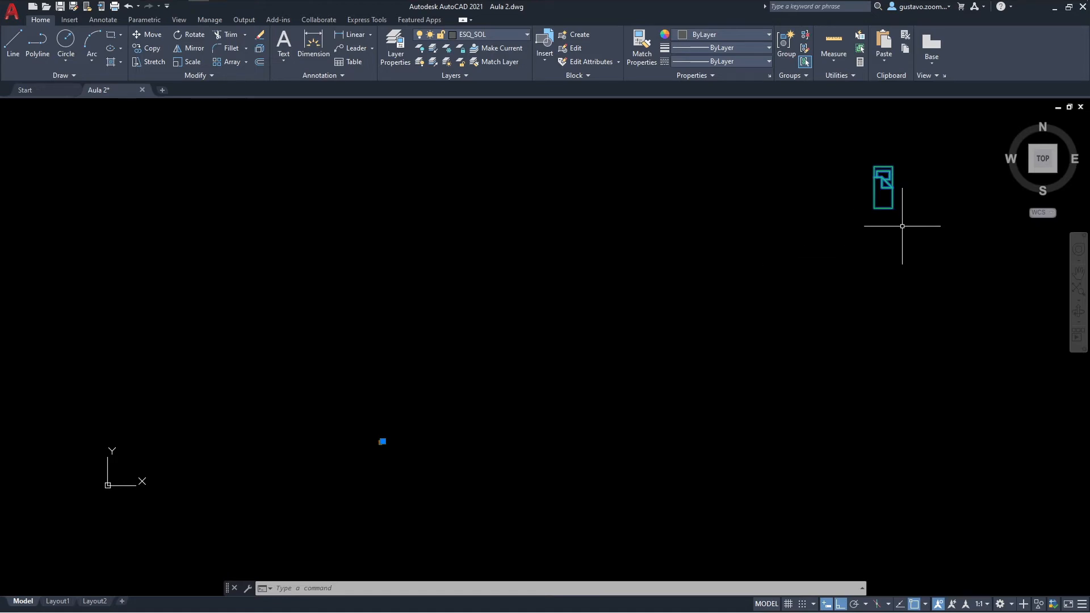
right_click(896, 196)
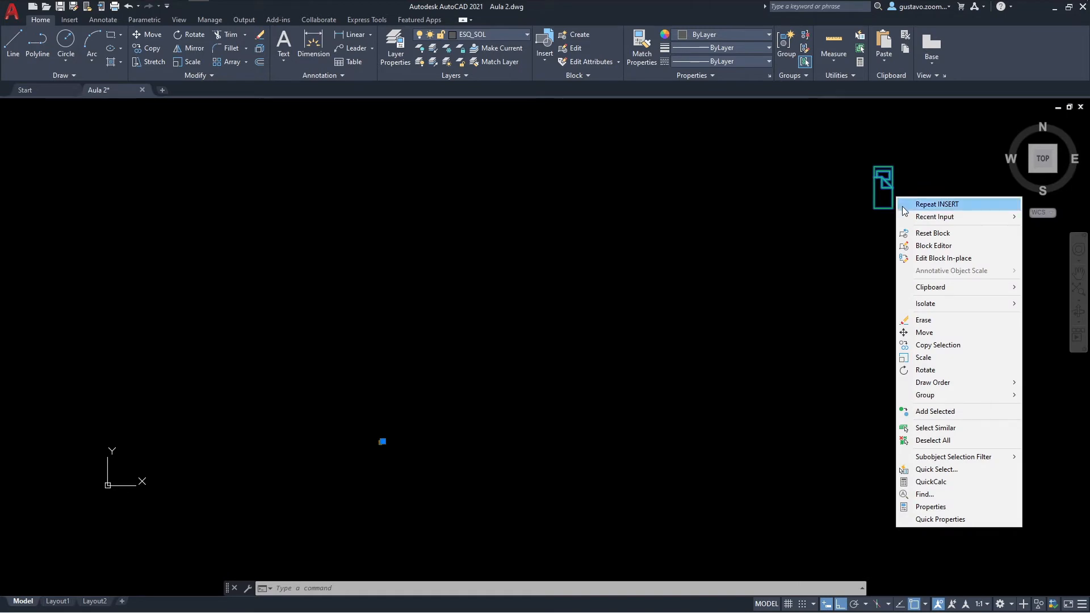
click(966, 245)
scroll(570, 172, down, 5)
middle_drag(718, 270, 669, 334)
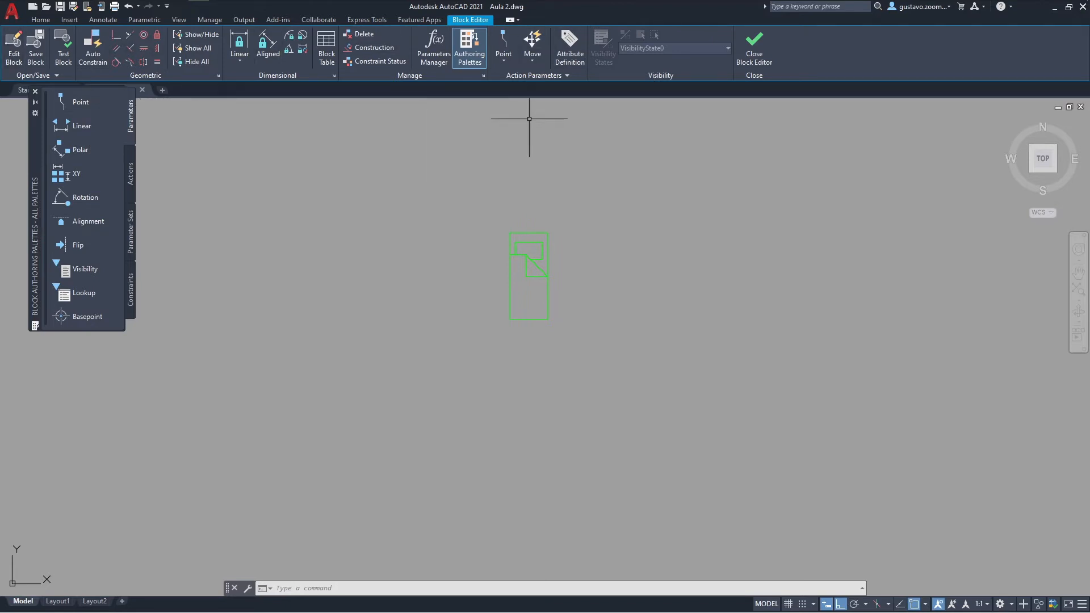
scroll(577, 171, down, 3)
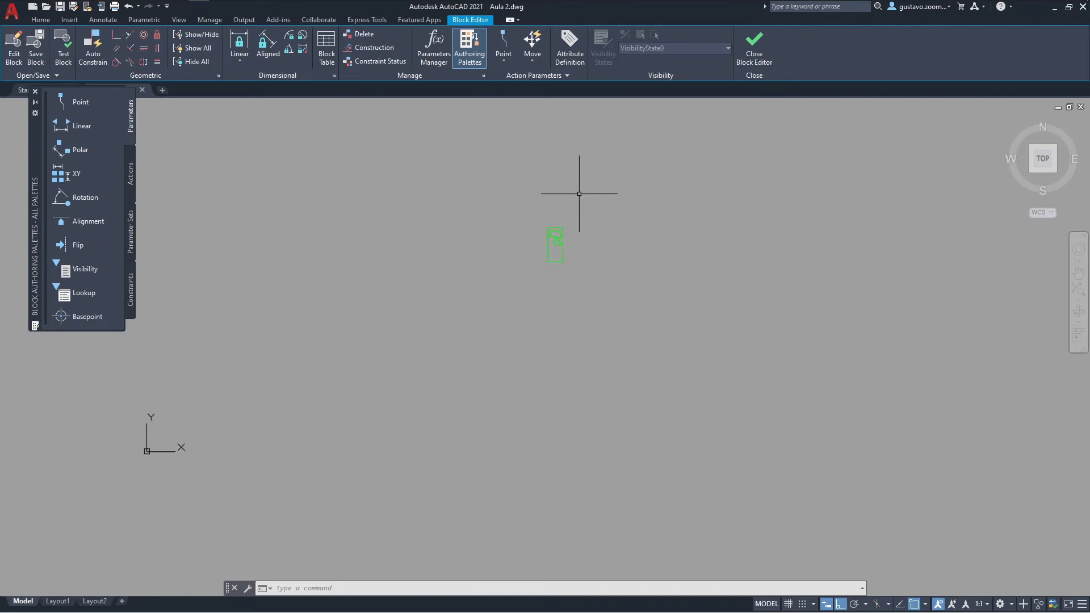
scroll(579, 194, up, 3)
scroll(556, 236, up, 2)
scroll(530, 290, up, 2)
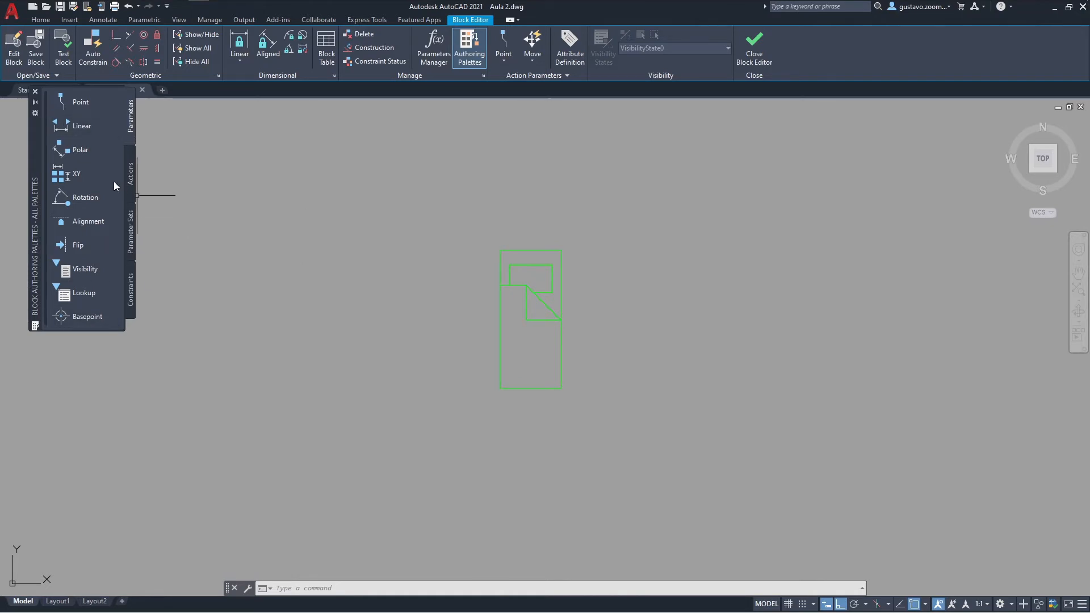
Step: Place a base point parameter on the bed's southwest corner and close the Block Editor, saving the changes to cama
click(76, 317)
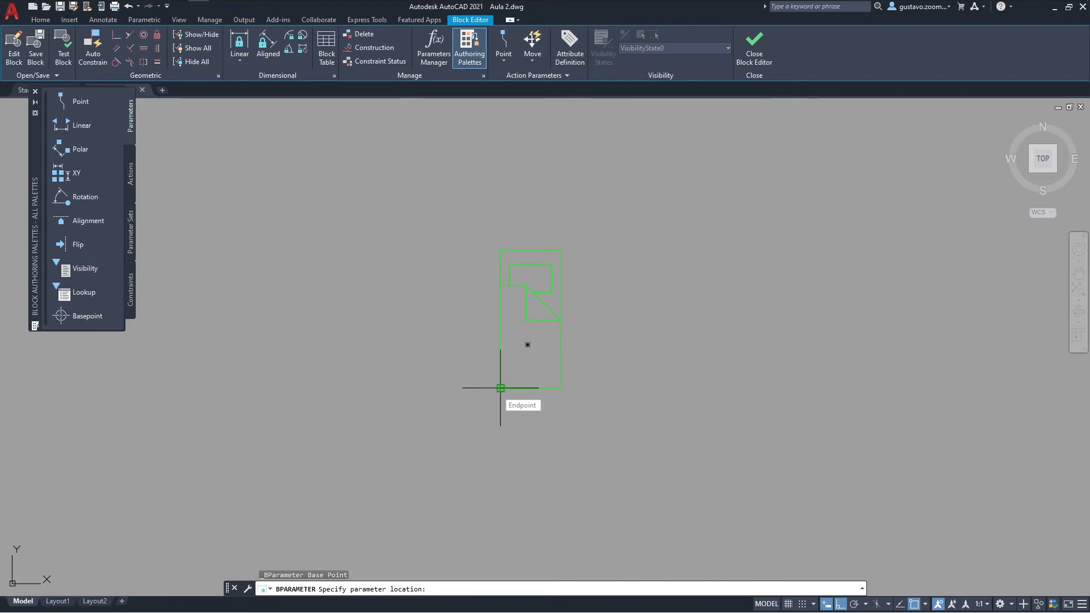
click(500, 388)
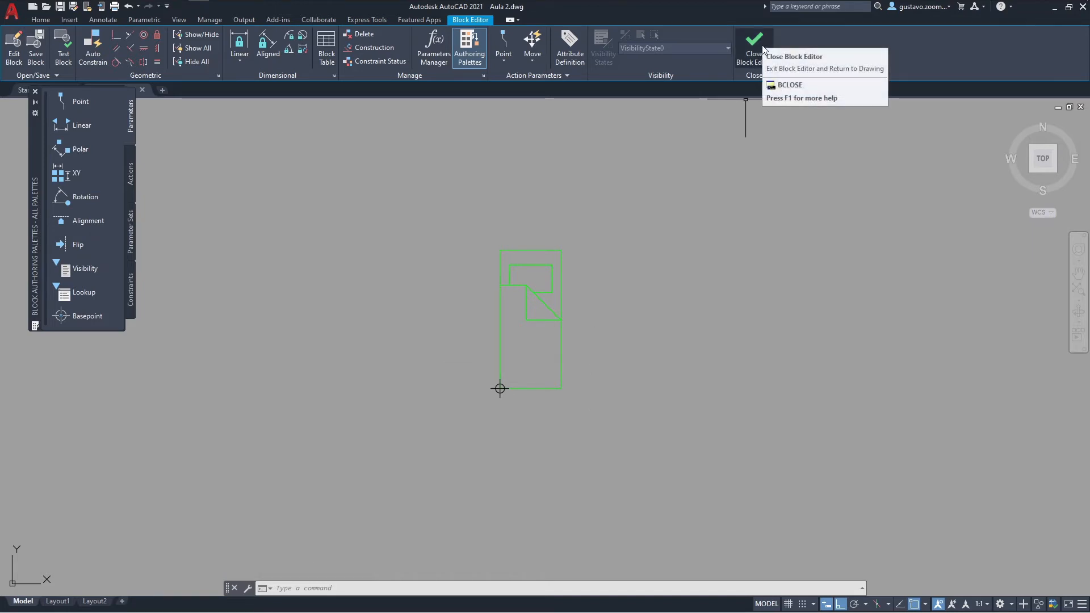
click(762, 46)
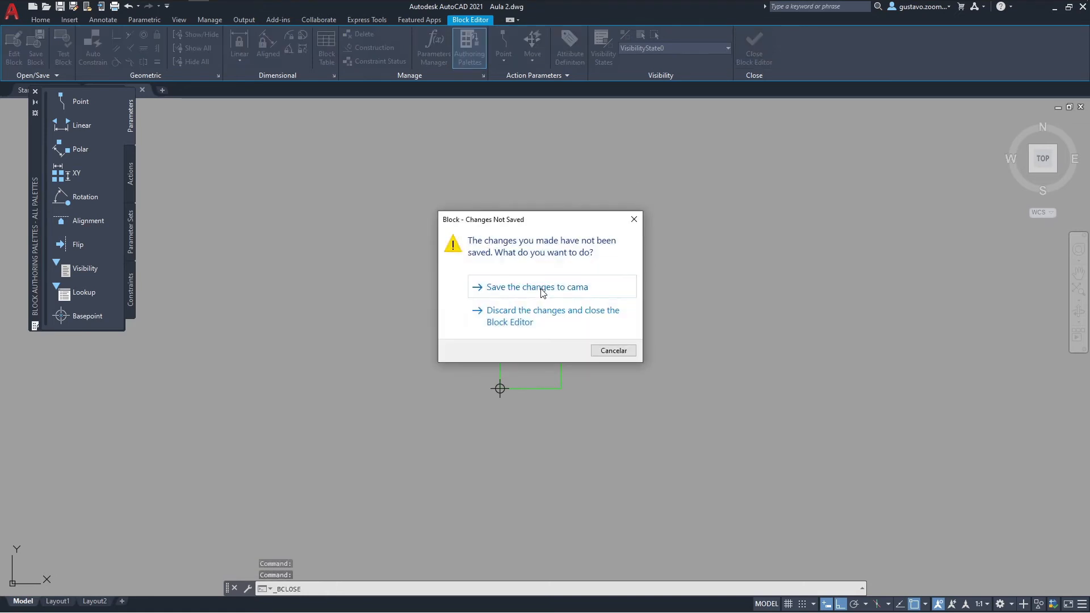
click(541, 287)
Step: Examine the edited bed block's insertion point and its size relative to the floor plan
scroll(391, 442, up, 7)
scroll(418, 435, up, 2)
middle_drag(448, 365, 482, 439)
scroll(498, 430, down, 2)
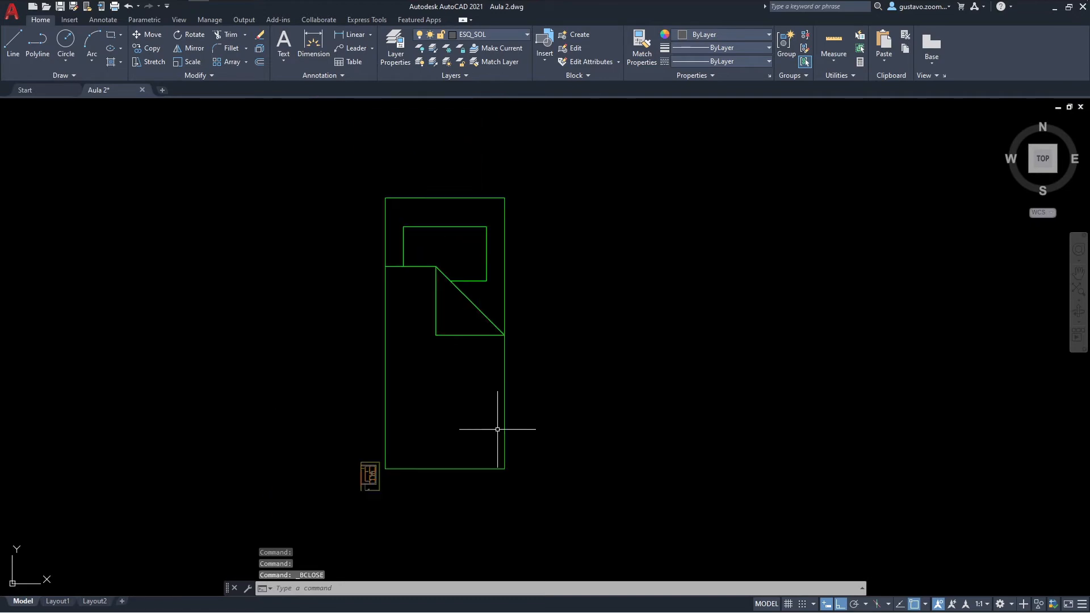
click(467, 339)
click(466, 334)
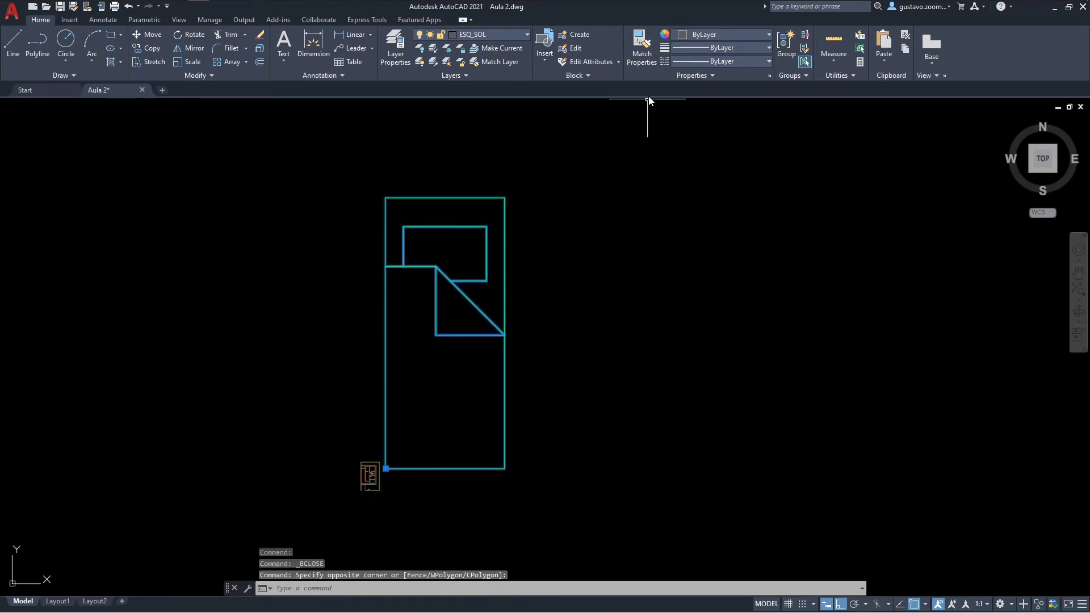
middle_drag(396, 462, 438, 464)
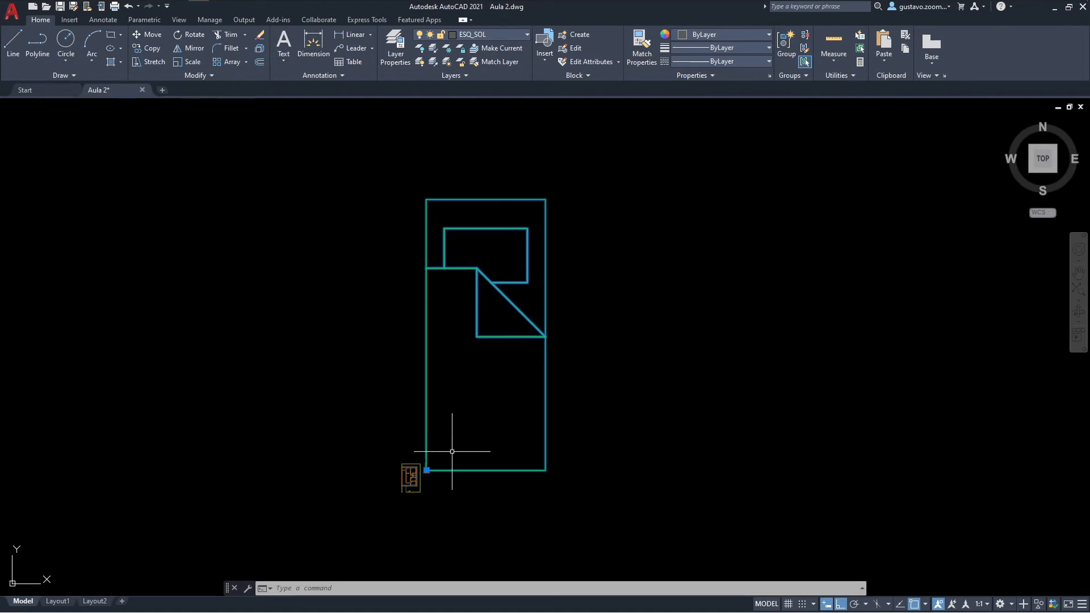
middle_drag(457, 453, 497, 448)
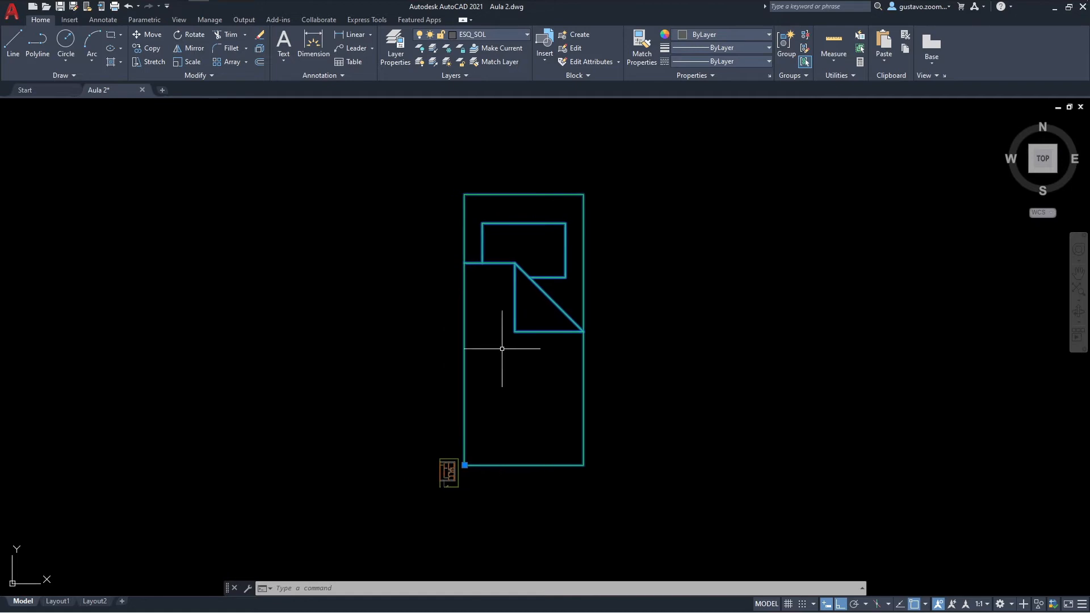
click(515, 364)
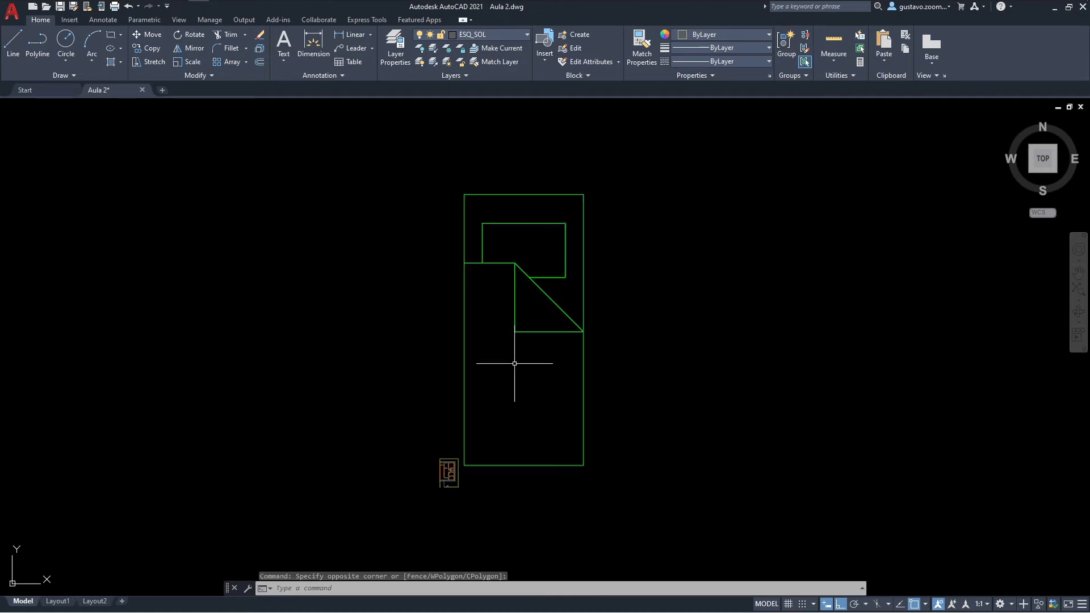
key(Escape)
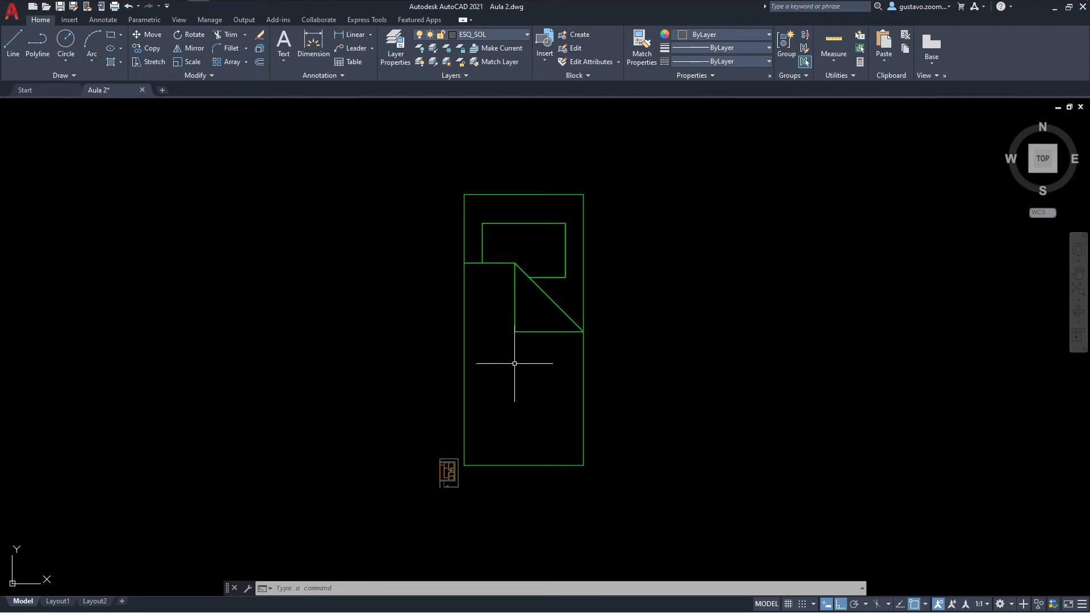
Step: Measure the bed's width between its long edges and its length along the east edge
text(di)
key(Return)
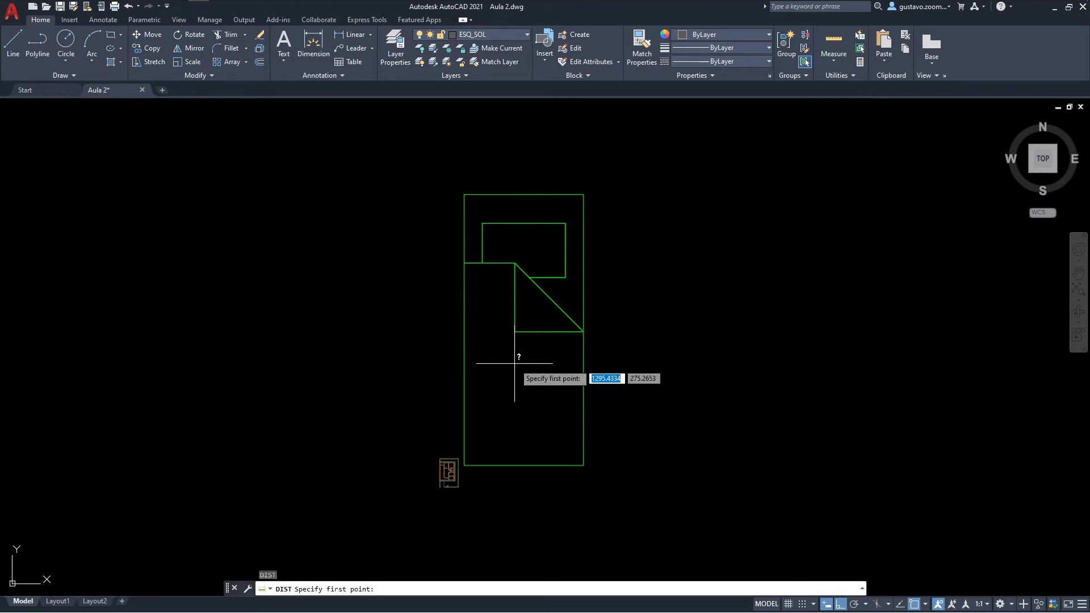
click(460, 366)
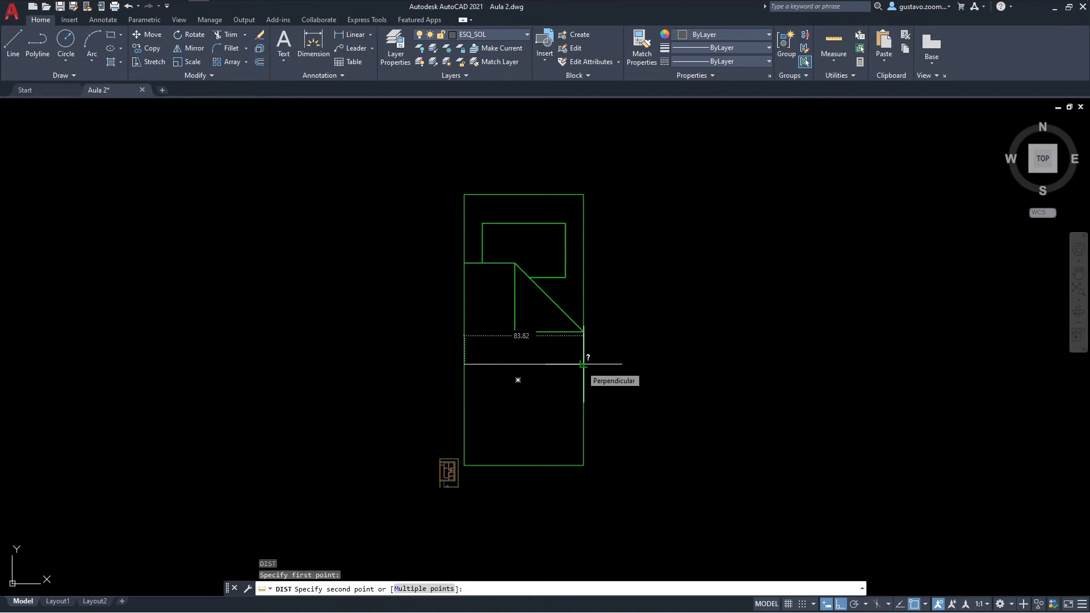
click(582, 364)
key(Return)
click(583, 195)
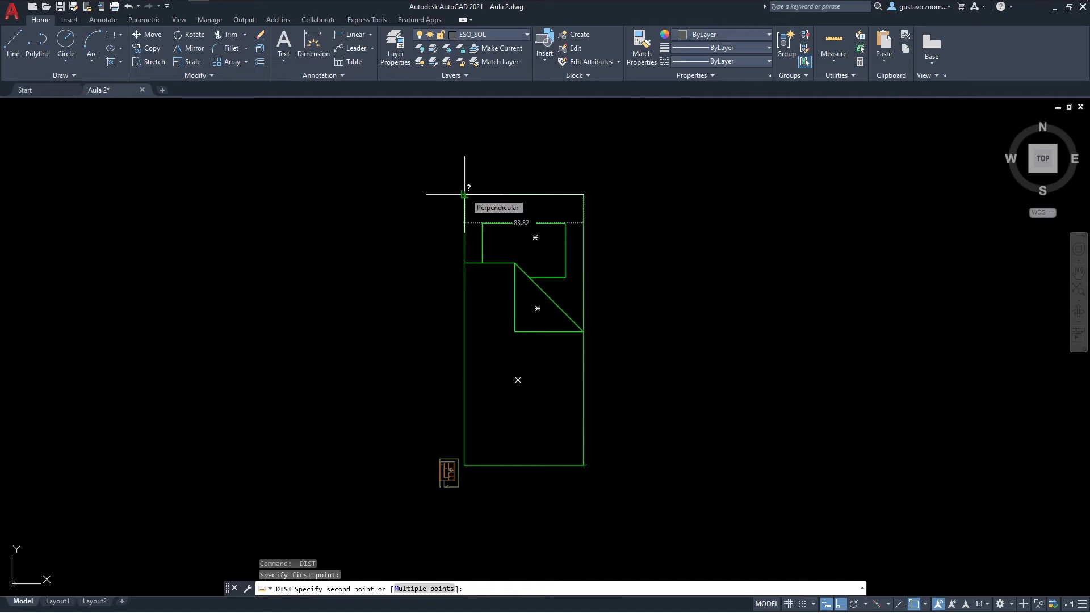
key(Escape)
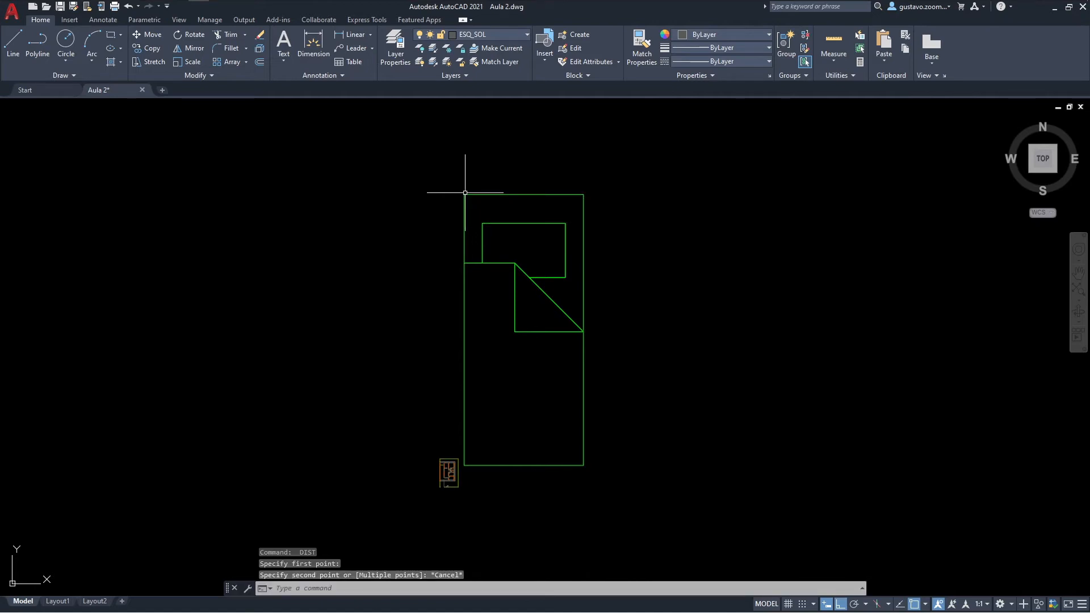
Step: Scale the bed block by a factor of 1/100 from its southwest corner
middle_drag(467, 195, 427, 203)
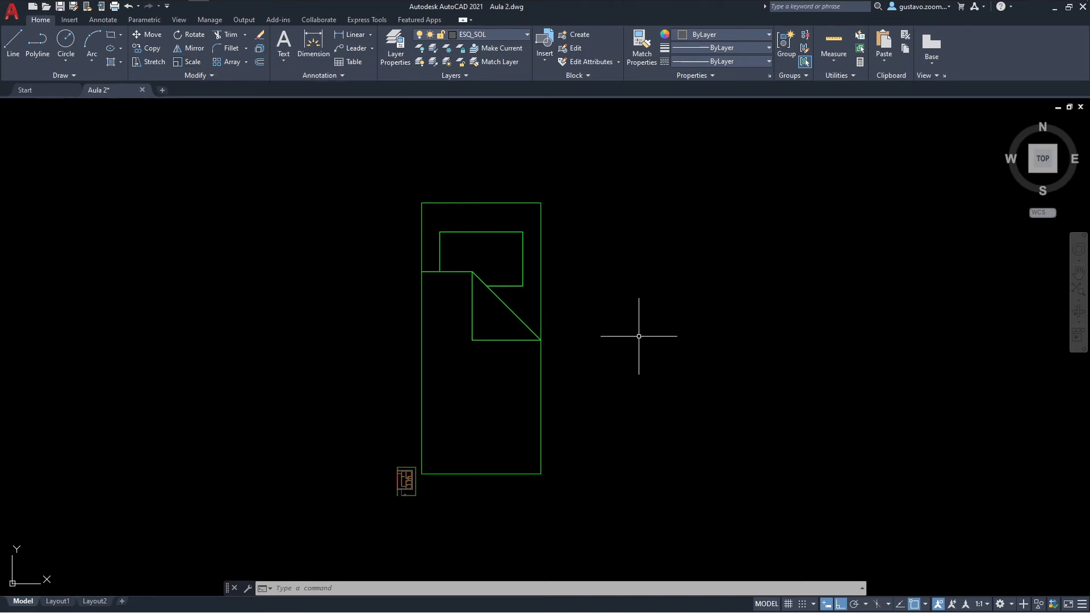
text(sc)
key(Return)
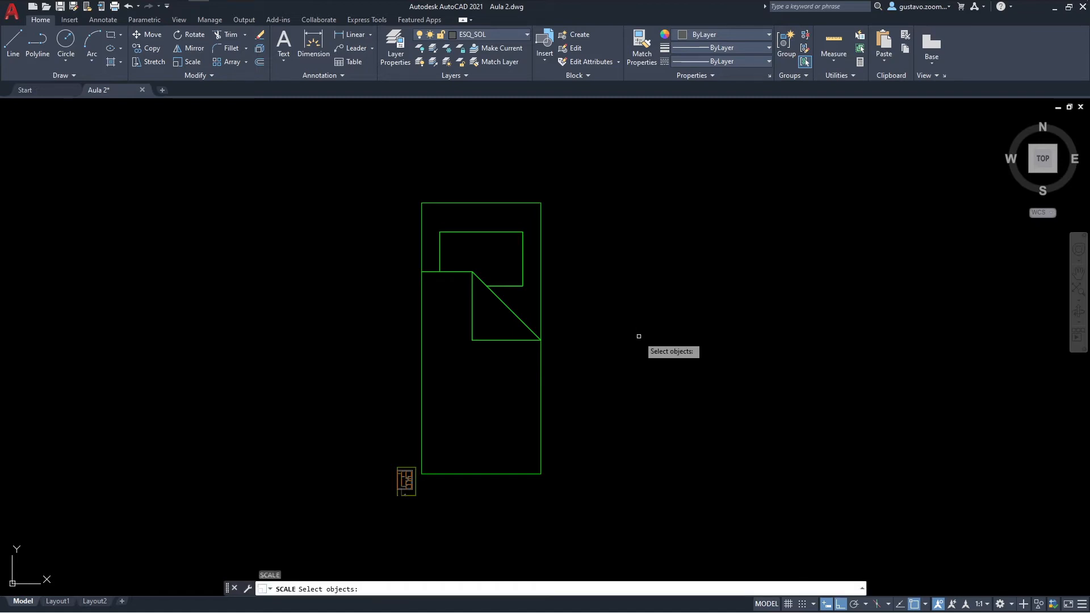
click(533, 332)
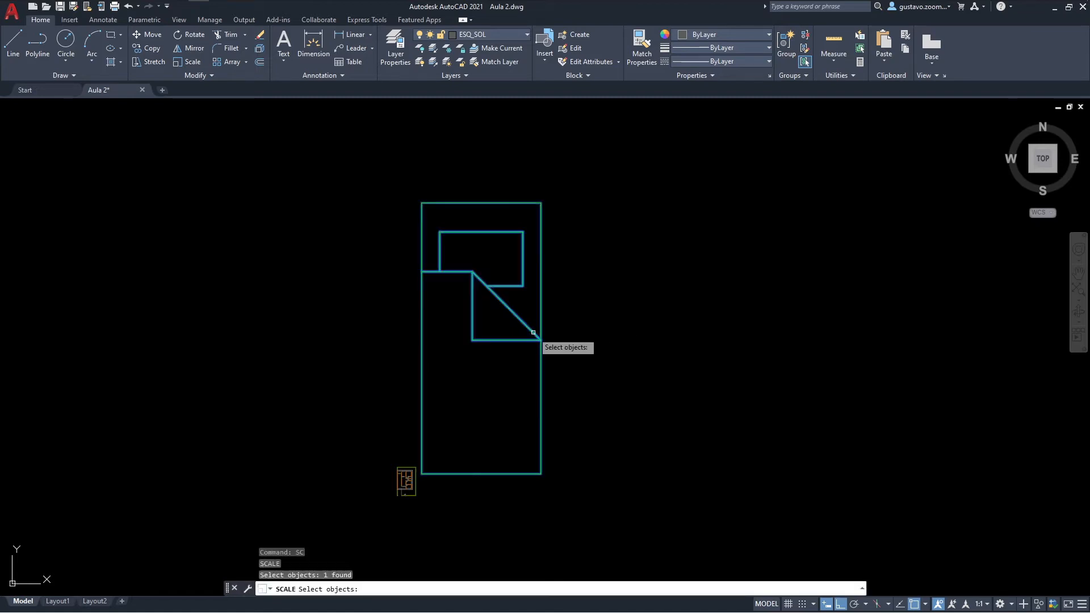
key(Return)
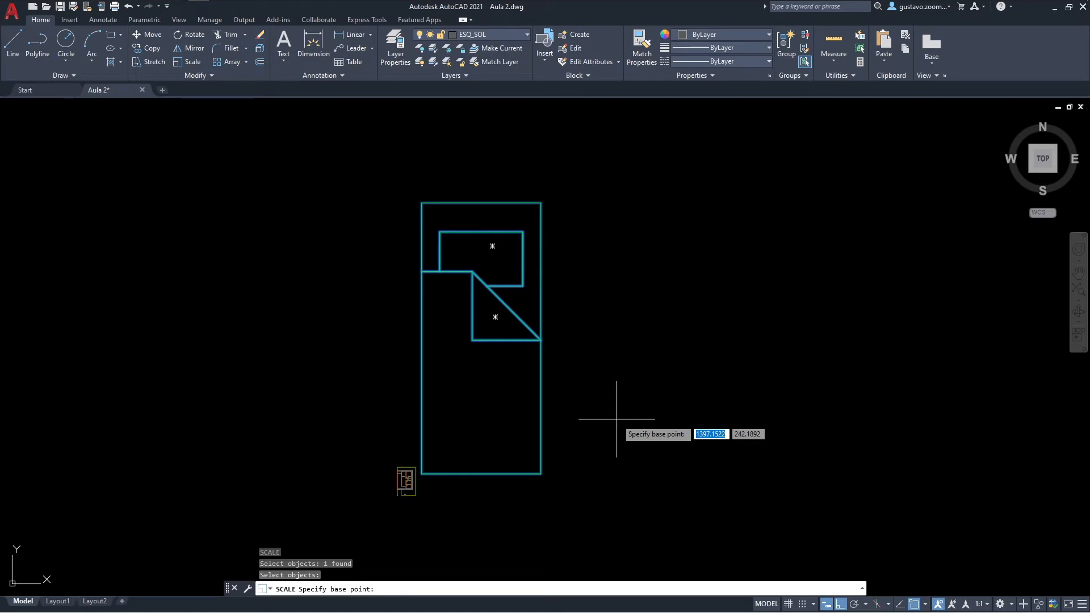
click(425, 471)
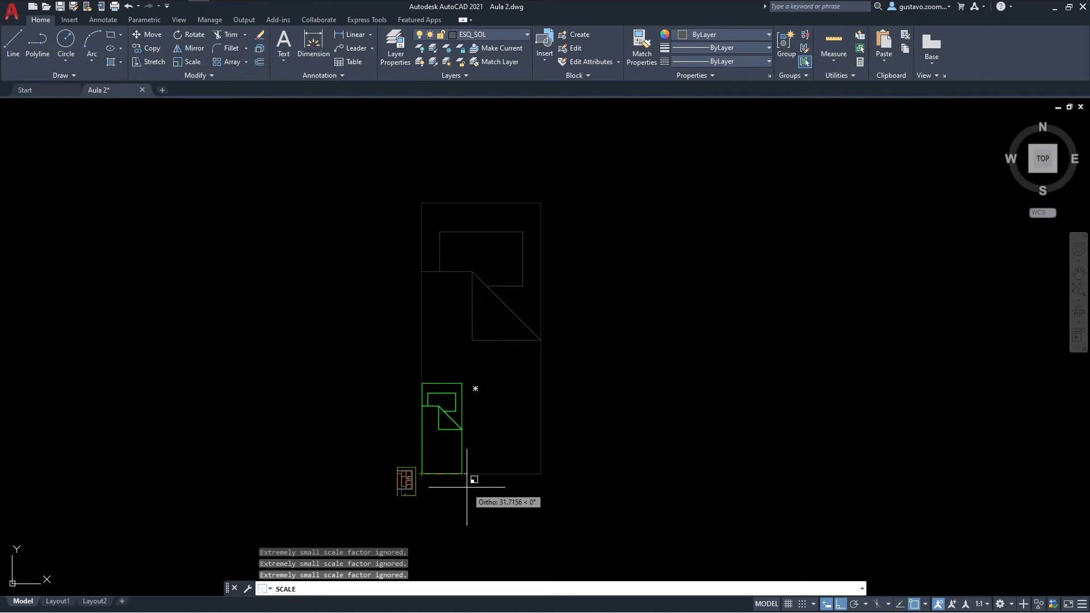
text(1/)
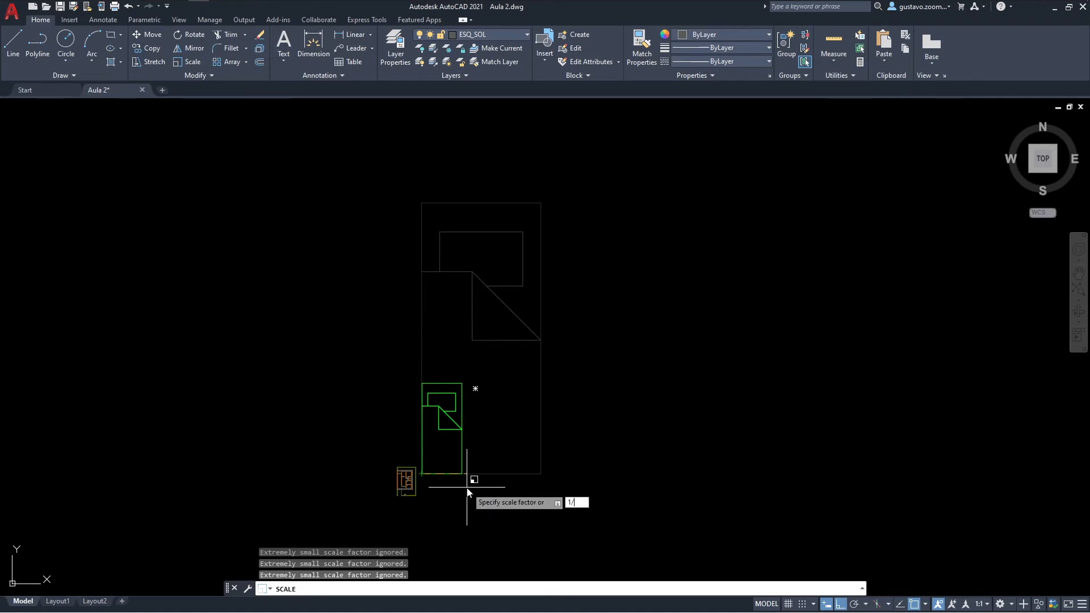
text(100)
key(Return)
Step: Measure the width and length of the scaled-down bed
scroll(432, 460, up, 10)
scroll(454, 461, up, 8)
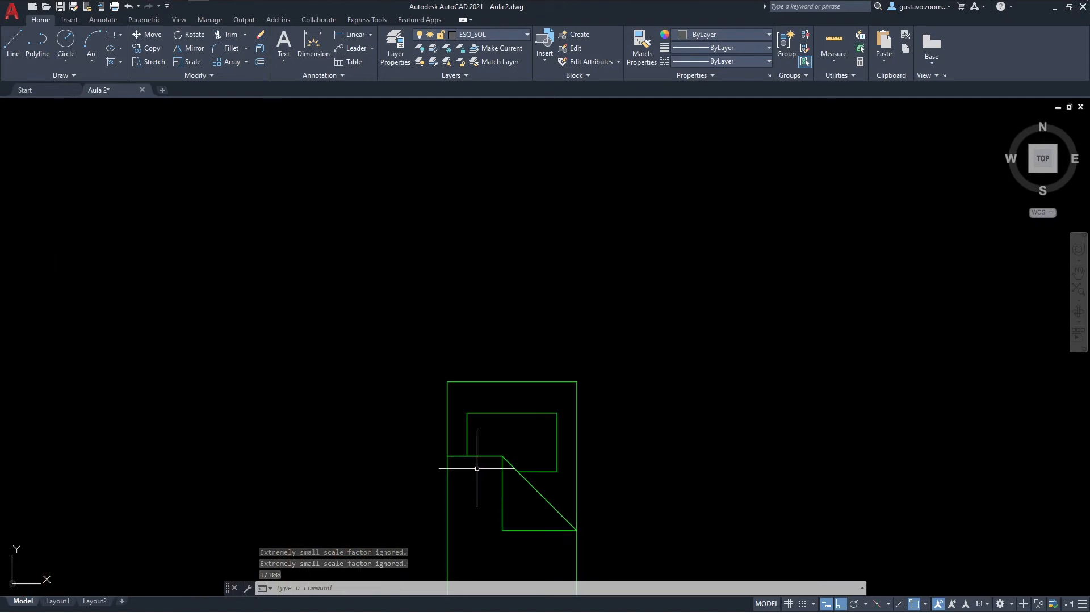
text(di)
key(Return)
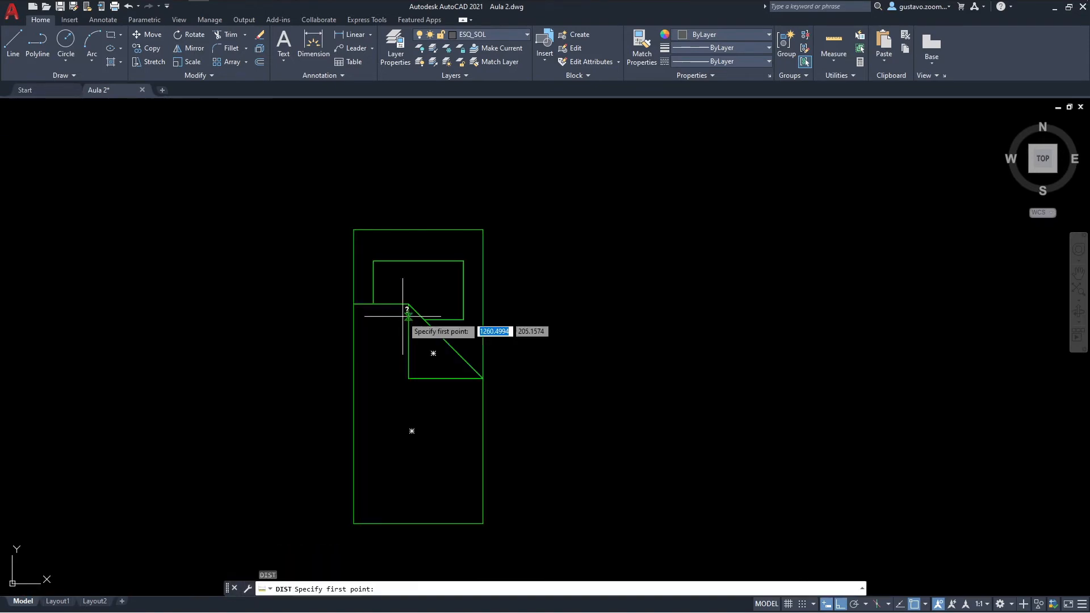
click(359, 449)
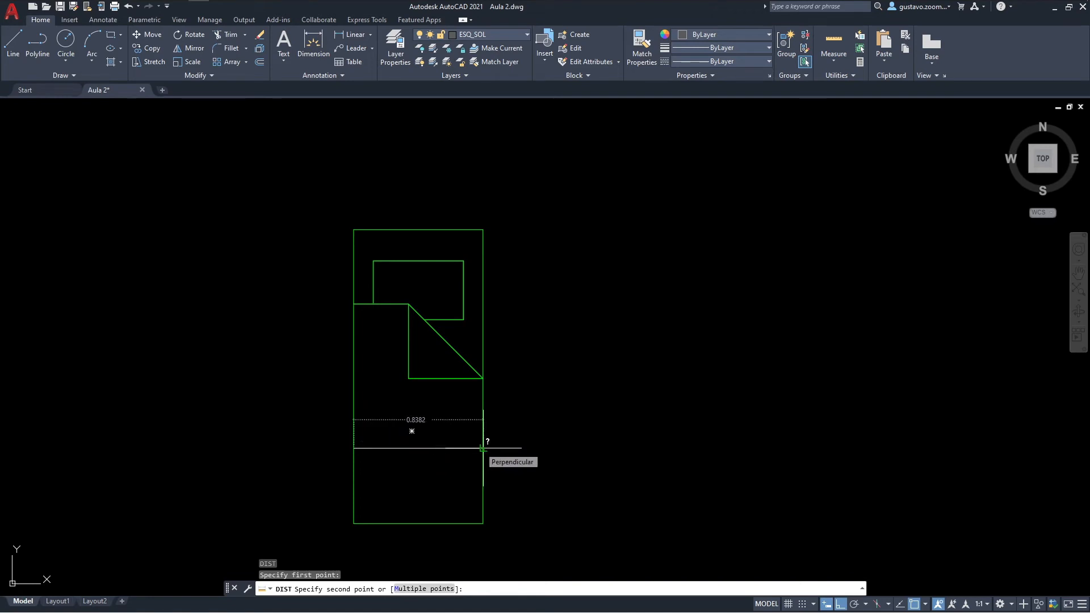
click(483, 449)
key(Return)
click(482, 230)
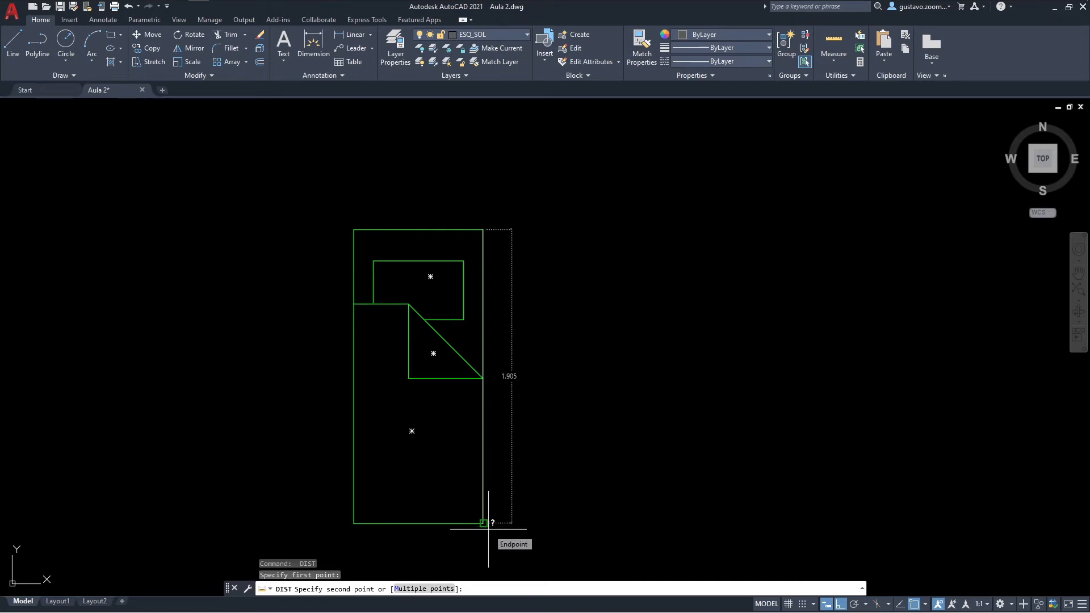
key(Escape)
Step: Move the bed block, with ortho mode off, into the east-side bedroom just south of the small room
text(m)
key(Return)
click(486, 389)
click(450, 386)
key(Return)
click(444, 387)
middle_drag(277, 387, 612, 400)
scroll(535, 374, down, 4)
middle_drag(313, 384, 548, 295)
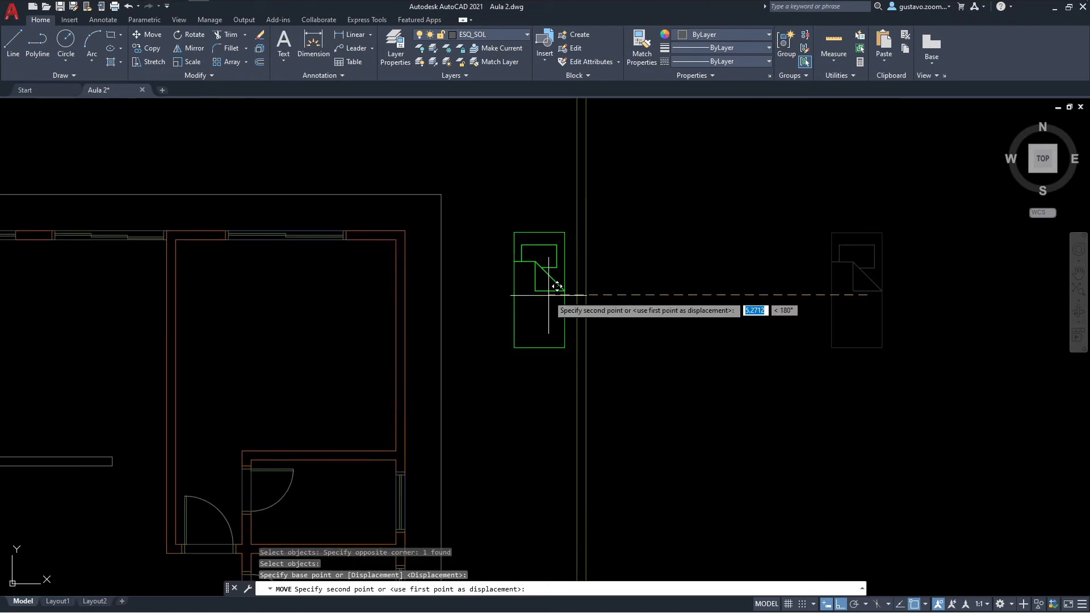
key(F8)
middle_drag(520, 341, 648, 235)
middle_drag(528, 427, 541, 294)
middle_drag(525, 254, 692, 396)
key(Escape)
scroll(552, 276, up, 2)
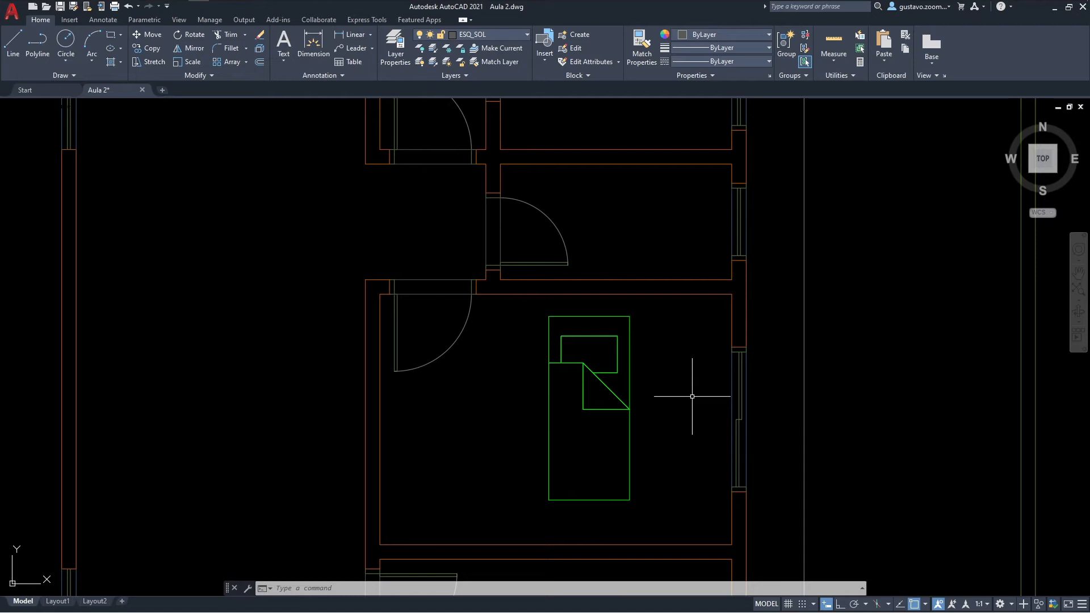
Step: Assign the bed block to the LAY_MOB layer and clear the selection
click(660, 399)
click(621, 377)
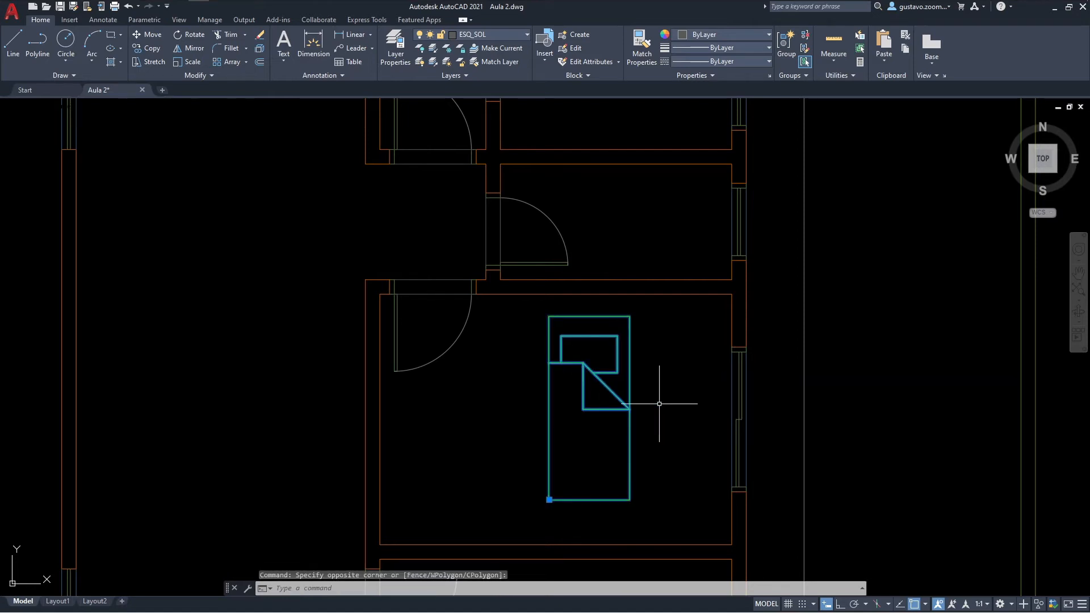
click(512, 39)
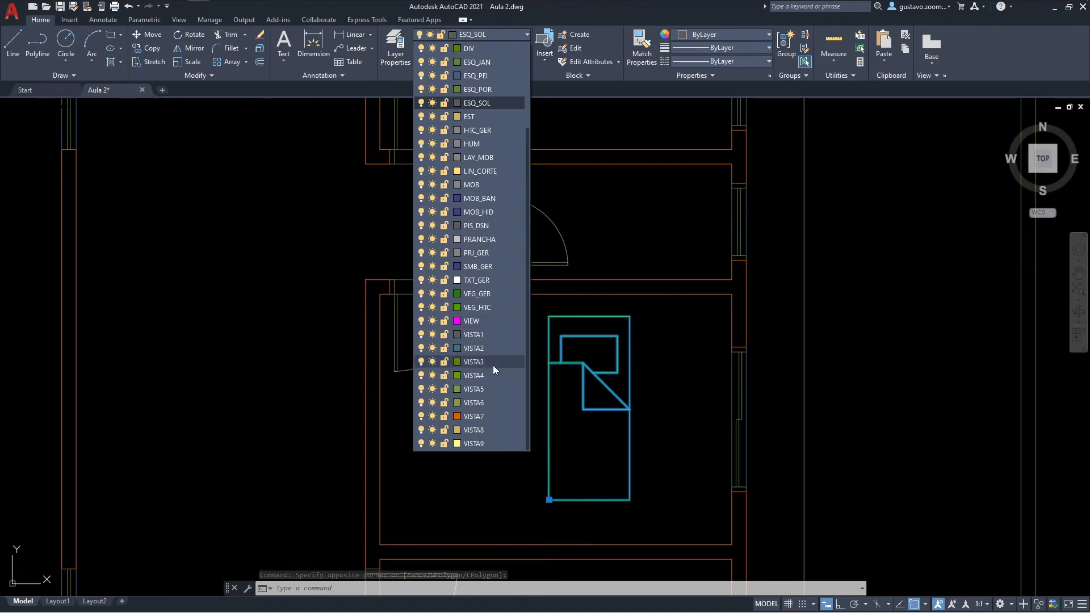
click(480, 158)
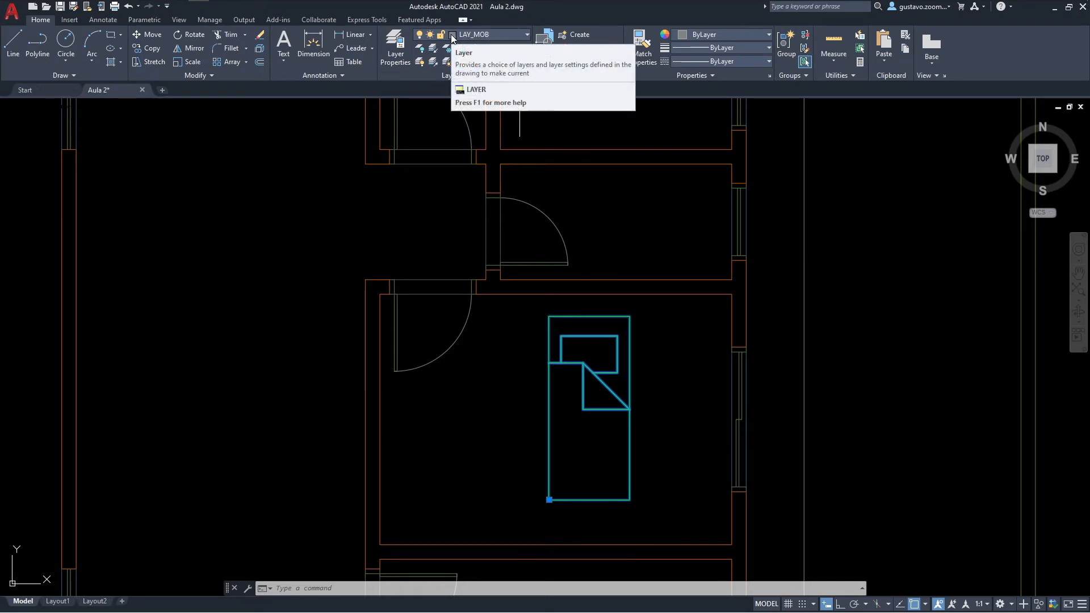
middle_drag(682, 361, 642, 327)
click(642, 326)
key(Escape)
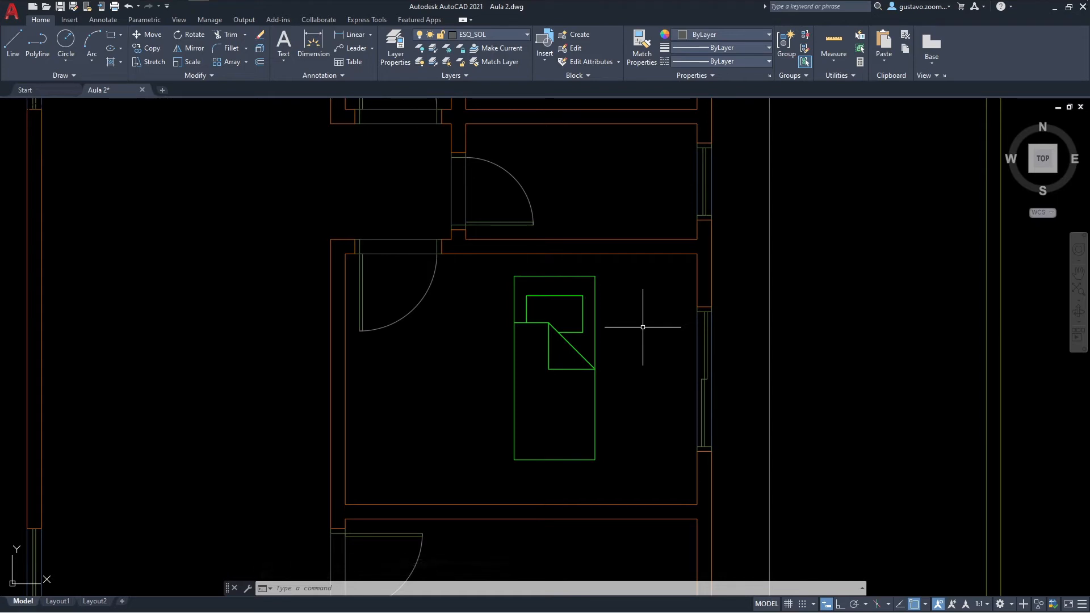
Step: Open the bed block in the Block Editor and explode the nested block inside it
middle_drag(642, 327, 590, 304)
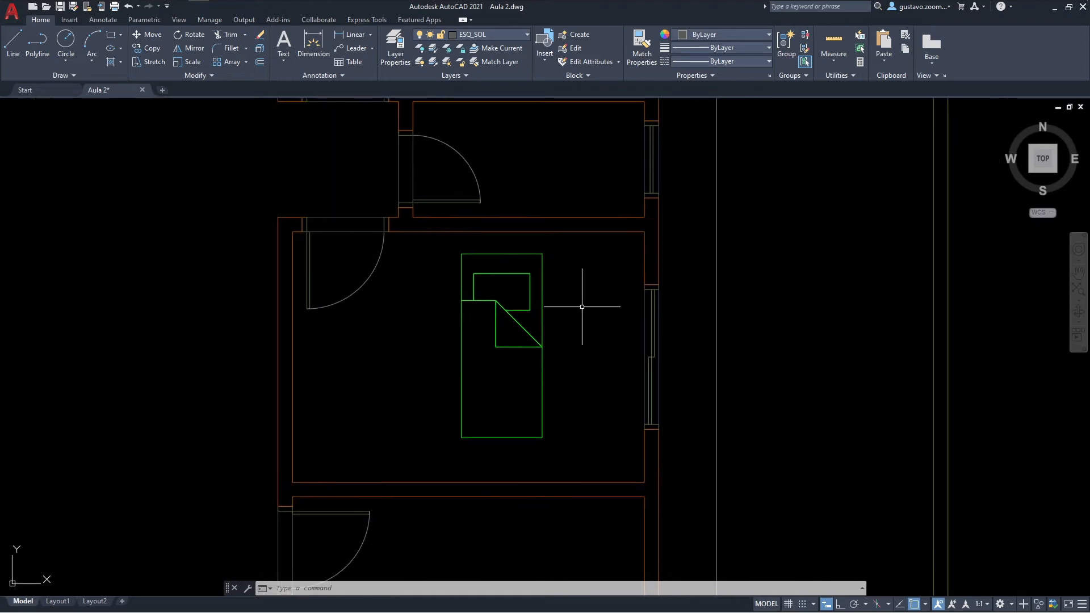
click(541, 282)
right_click(541, 282)
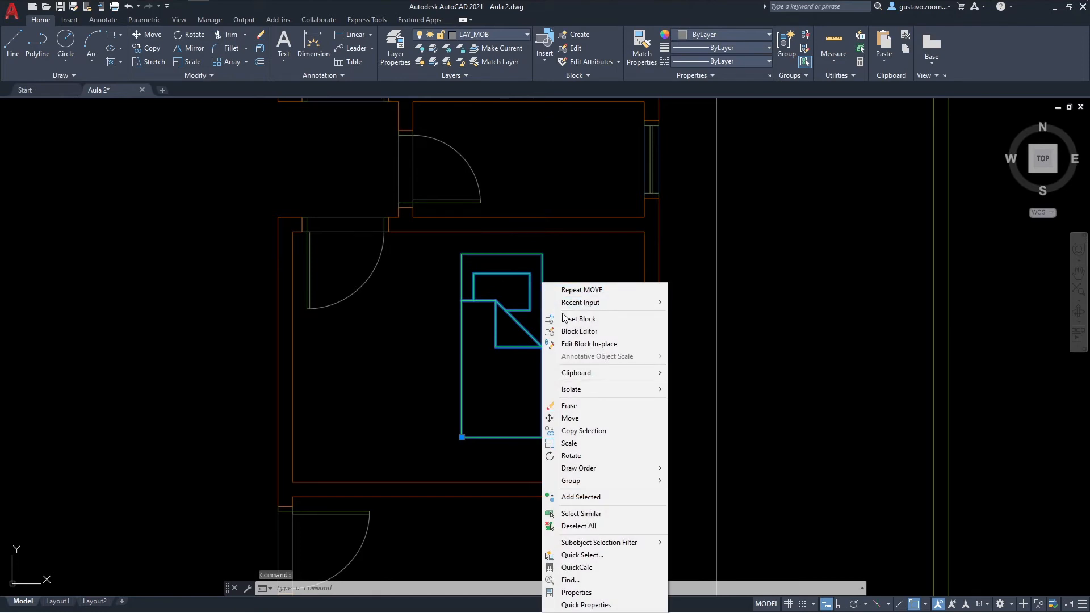
click(568, 333)
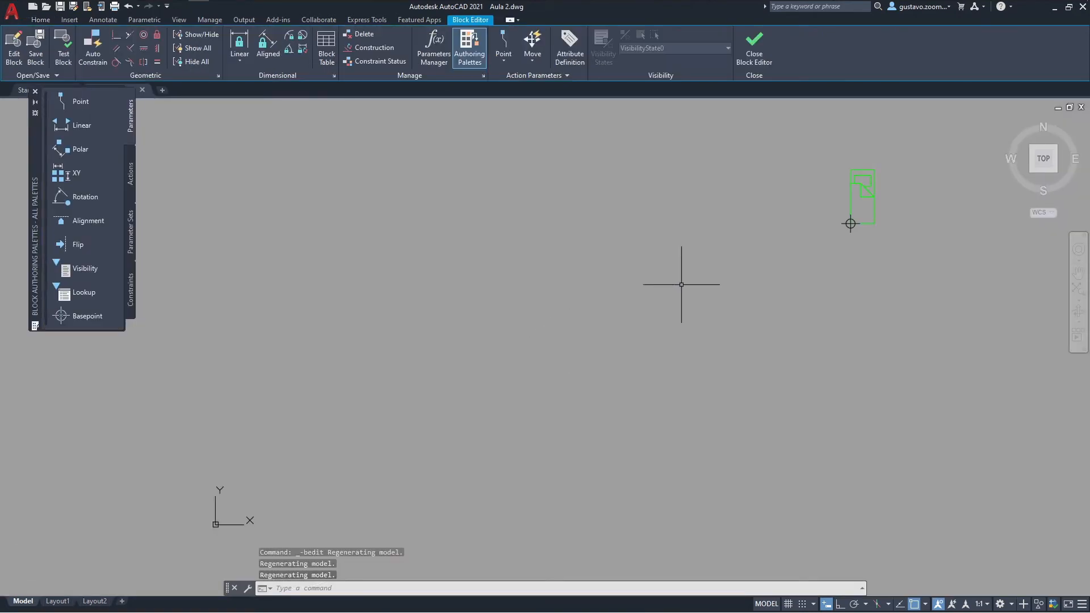
scroll(554, 273, up, 5)
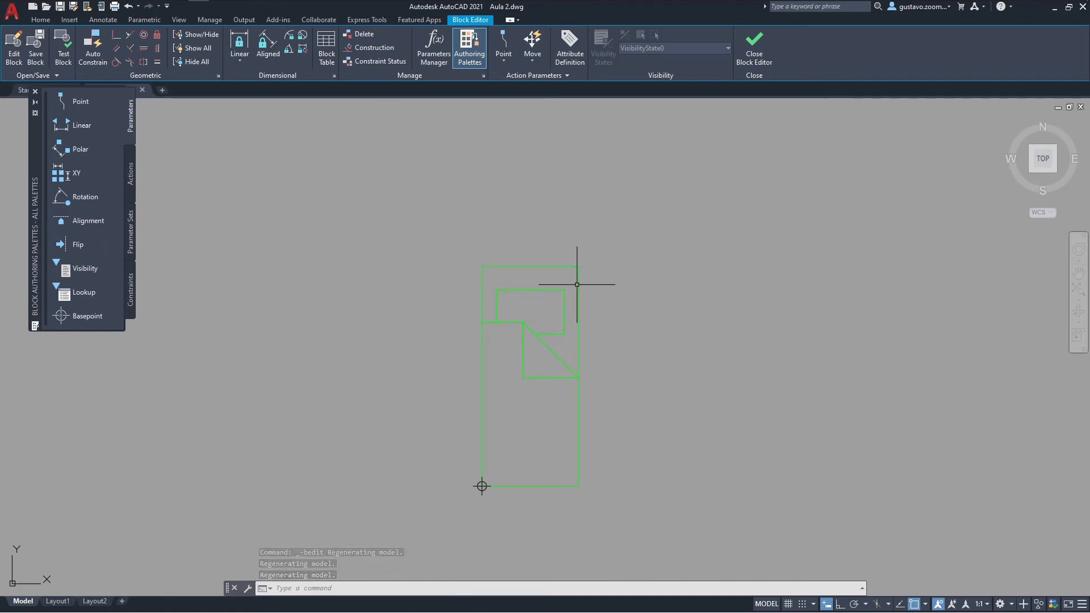
middle_drag(557, 323, 540, 250)
click(548, 238)
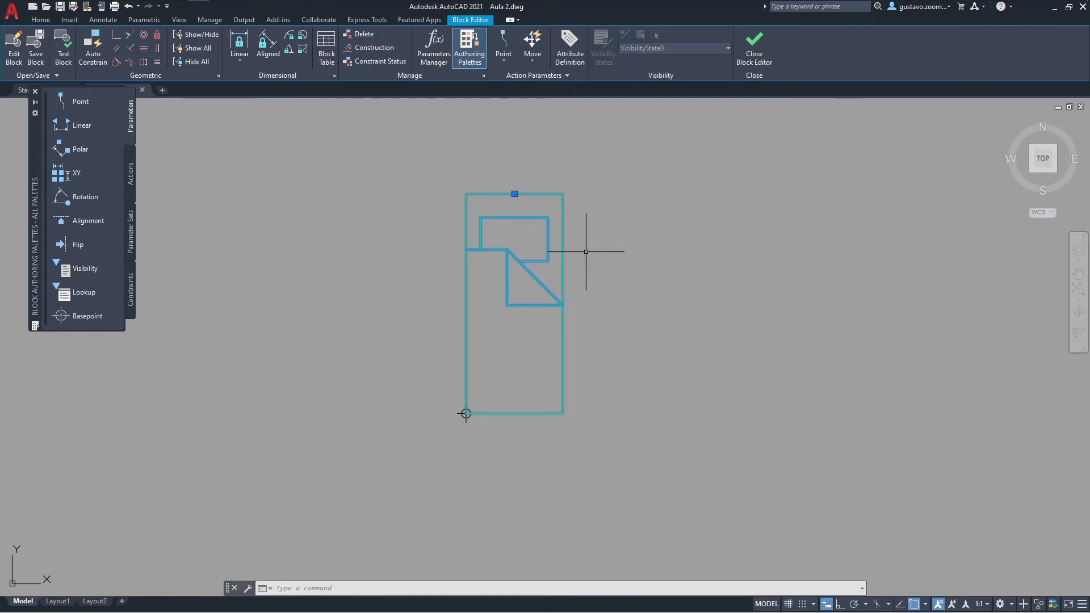
text(x)
key(Return)
middle_drag(586, 252, 565, 273)
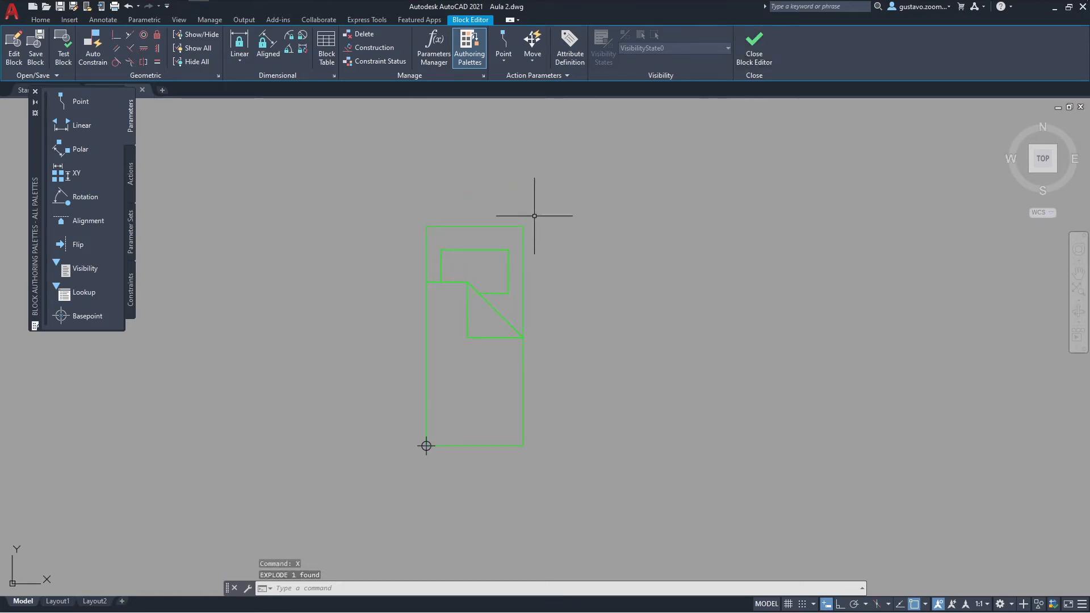
Step: Check the exploded bed linework and close the Block Editor, saving the changes to the block
click(519, 226)
key(Escape)
click(465, 282)
key(Escape)
click(759, 60)
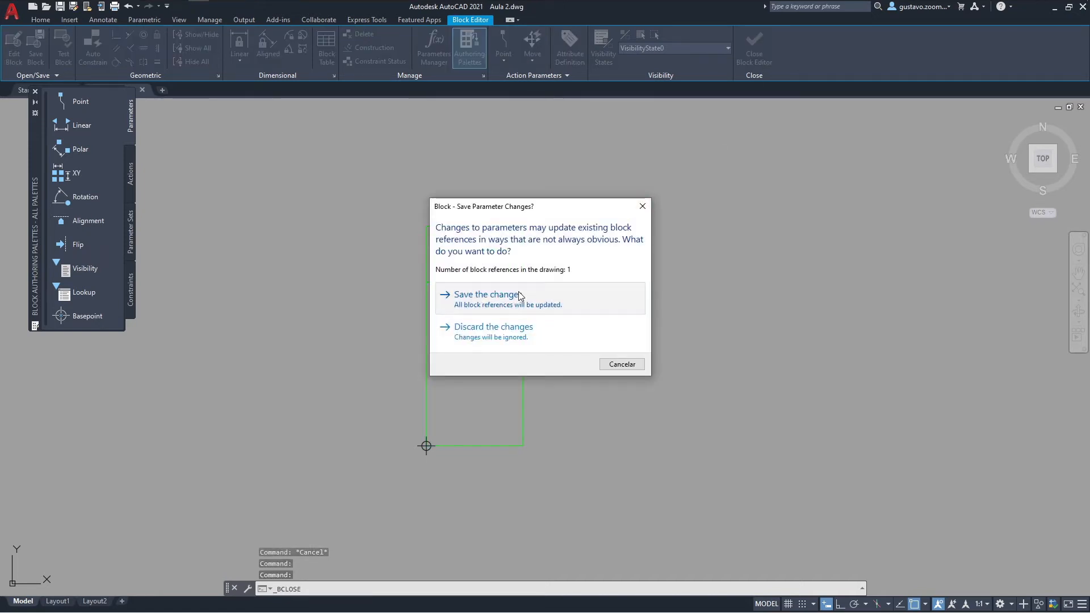
click(455, 297)
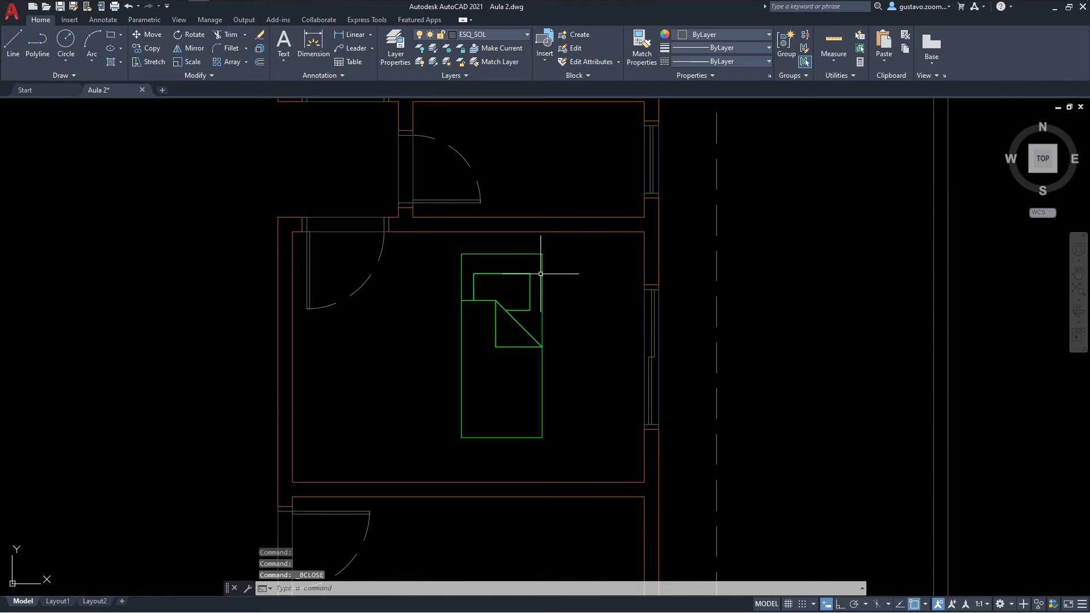
Step: Select the bed block in the bedroom and open it in the Block Editor
click(541, 273)
click(516, 296)
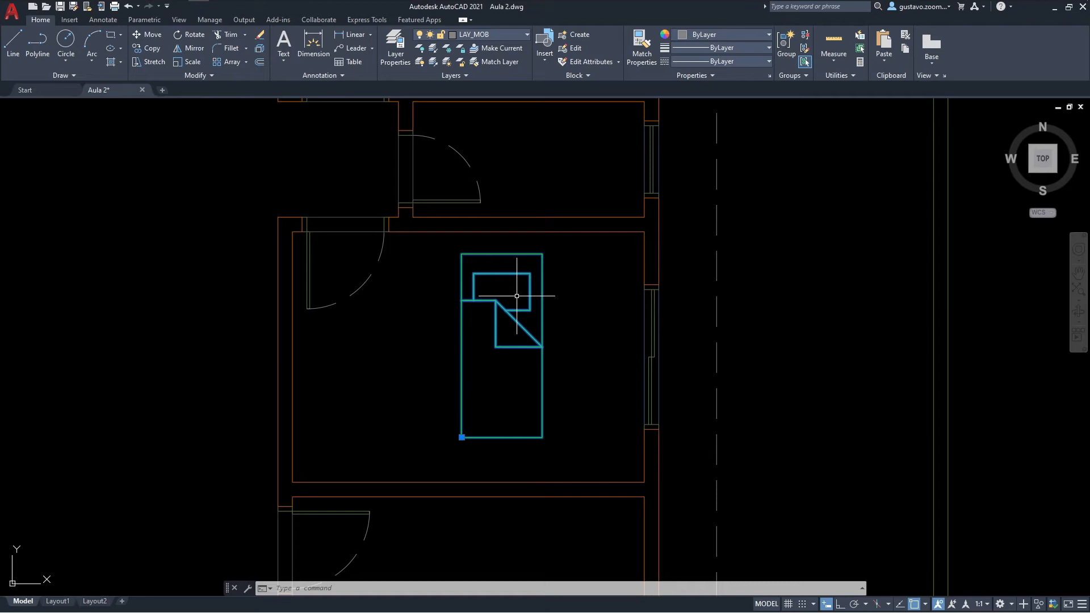
middle_drag(517, 296, 571, 291)
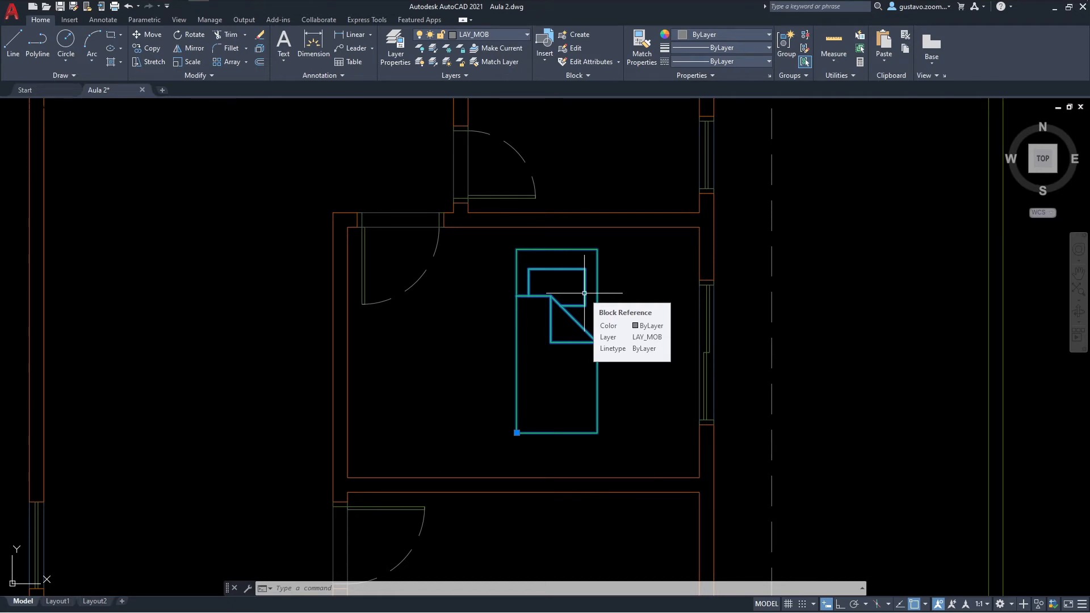
right_click(584, 294)
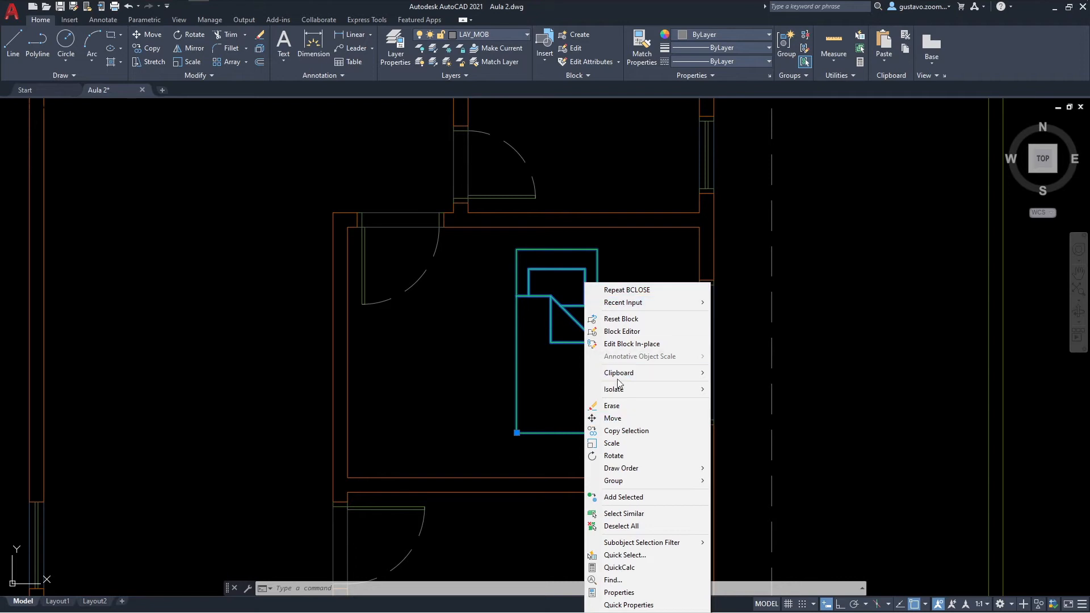
click(623, 331)
scroll(754, 273, up, 8)
middle_drag(776, 307, 641, 285)
mouse_move(687, 352)
middle_down()
mouse_move(563, 319)
mouse_move(576, 333)
middle_up()
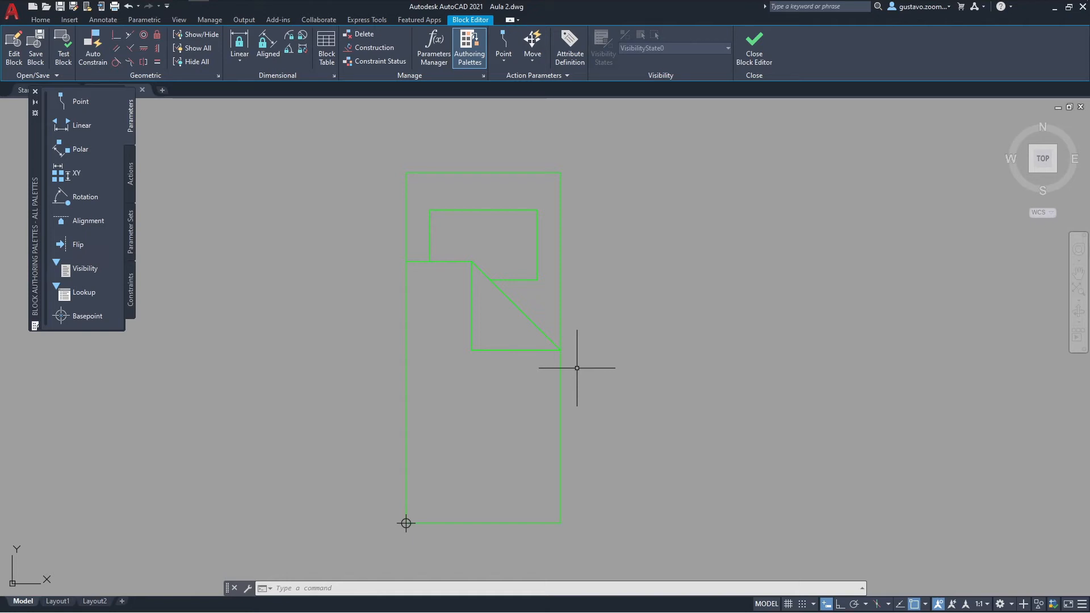
Step: Select all of the bed's linework in the block and set its colour to ByLayer
middle_drag(311, 149, 283, 151)
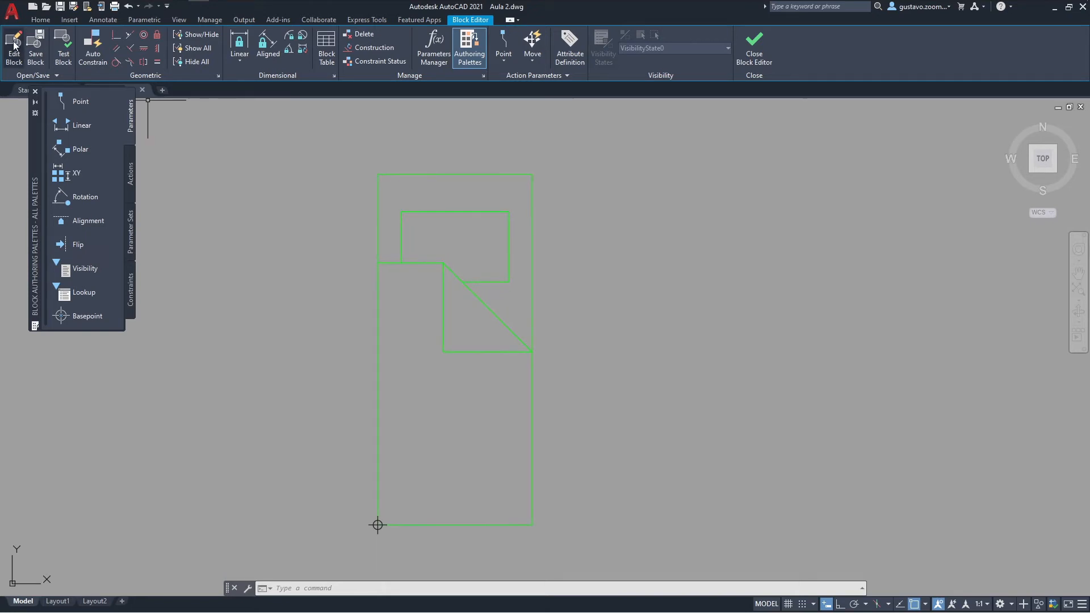
click(41, 21)
click(629, 400)
click(468, 229)
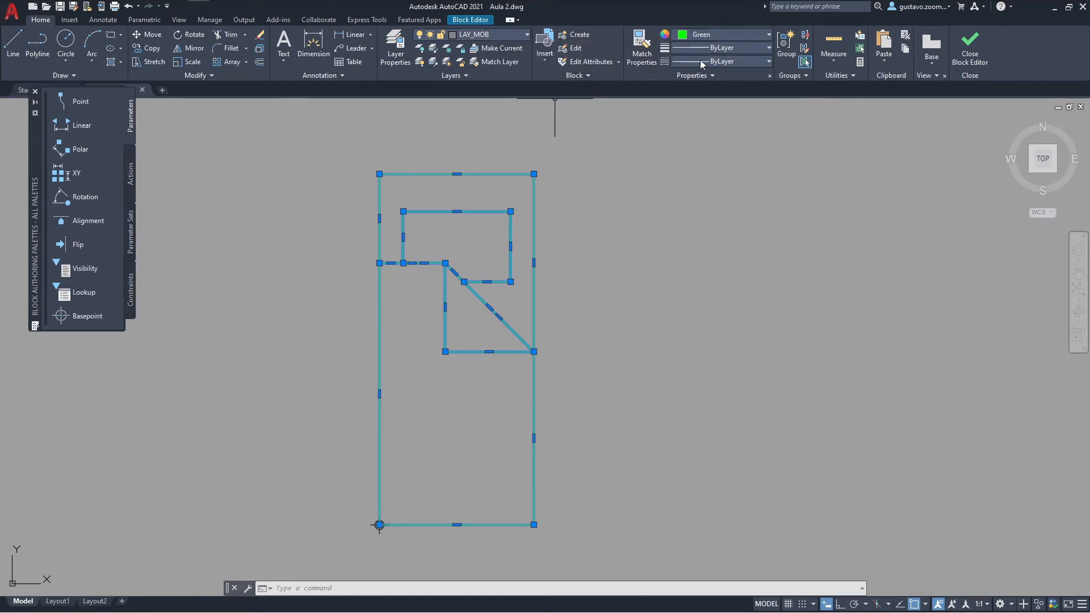
click(716, 35)
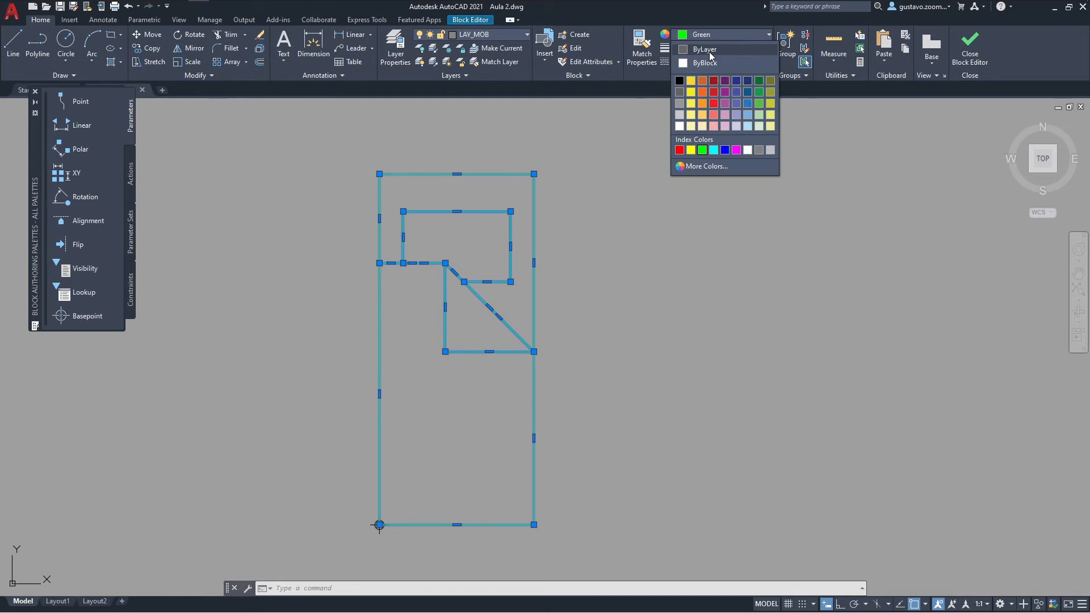
click(709, 50)
click(710, 50)
click(791, 135)
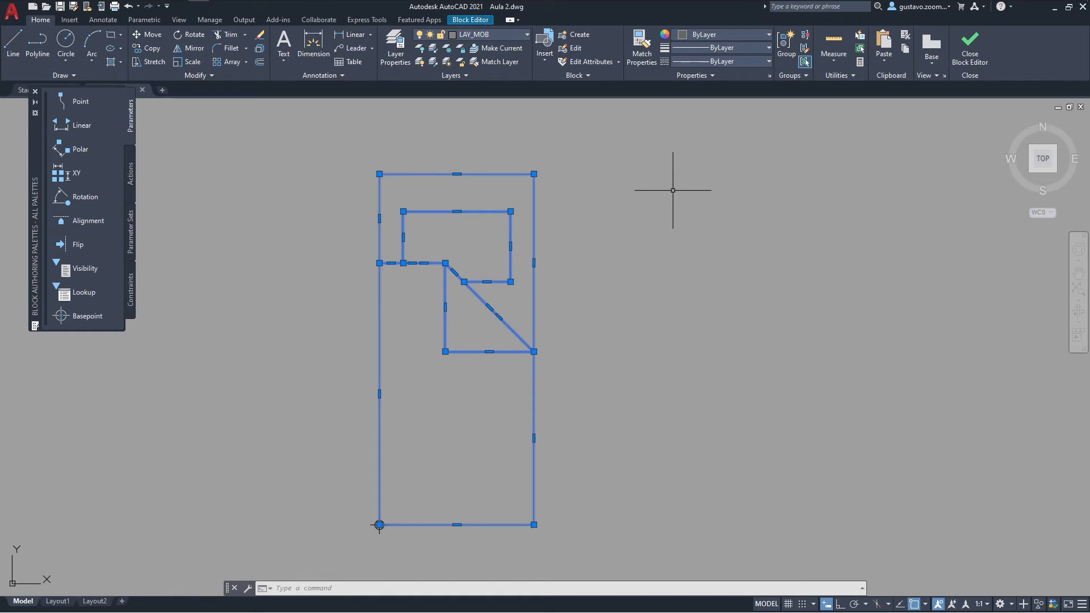
Step: Assign the selected bed linework to layer 0 and clear the selection
click(519, 35)
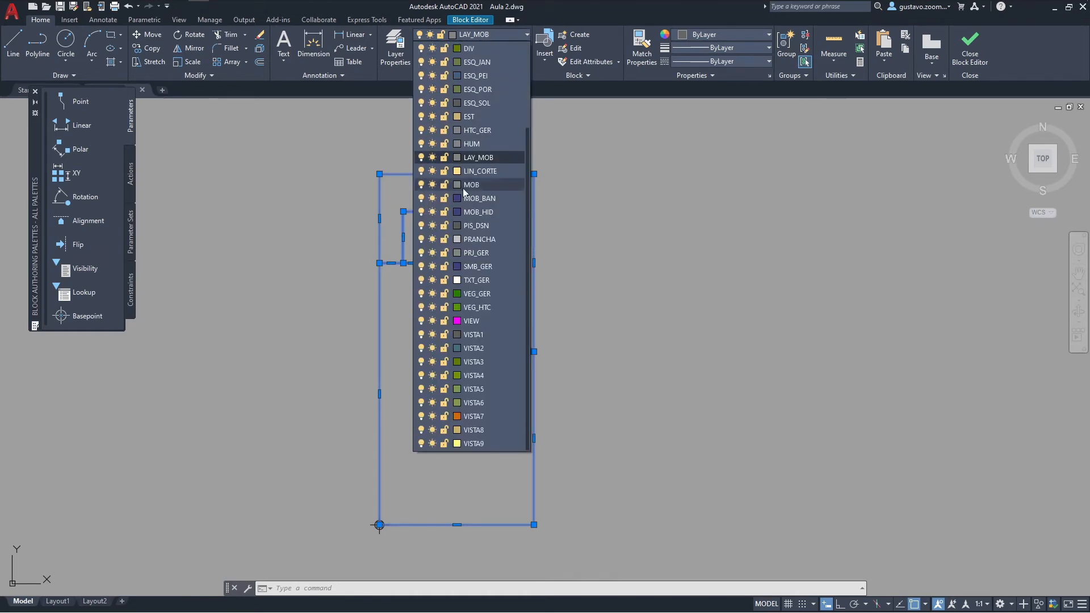
scroll(490, 360, up, 4)
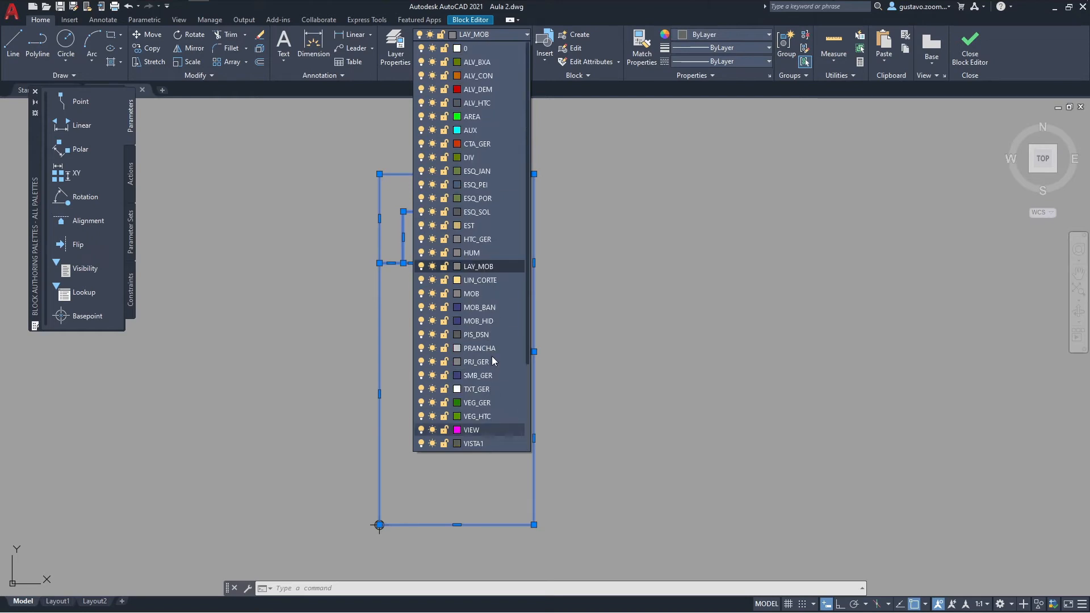
click(465, 50)
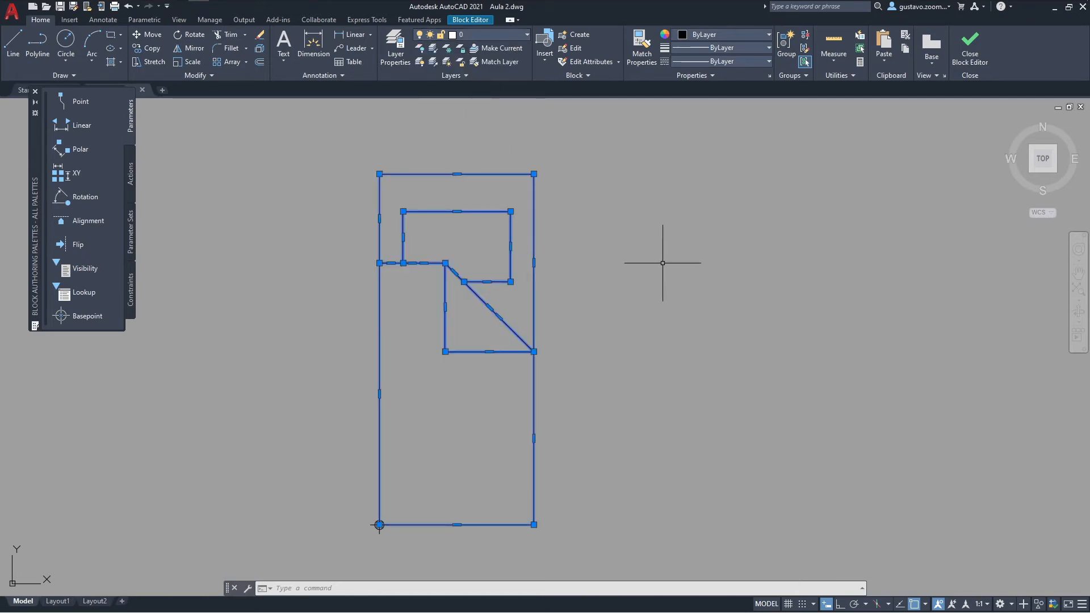
middle_drag(624, 262, 649, 261)
key(Escape)
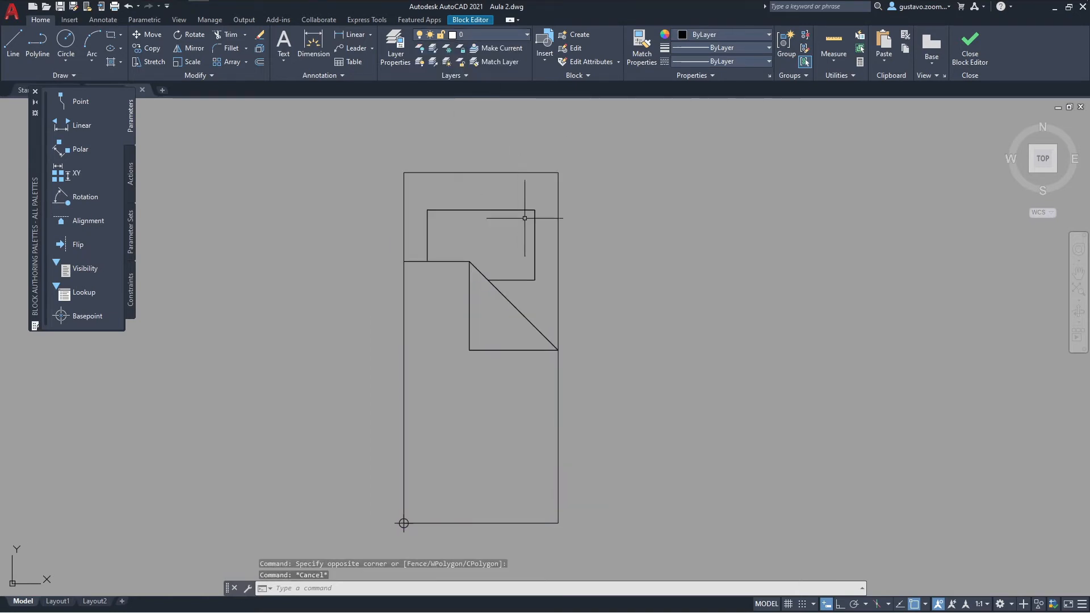
Step: Recheck the bed linework's layer and colour, and close the Block Editor, saving the changes to the block
click(705, 448)
click(494, 180)
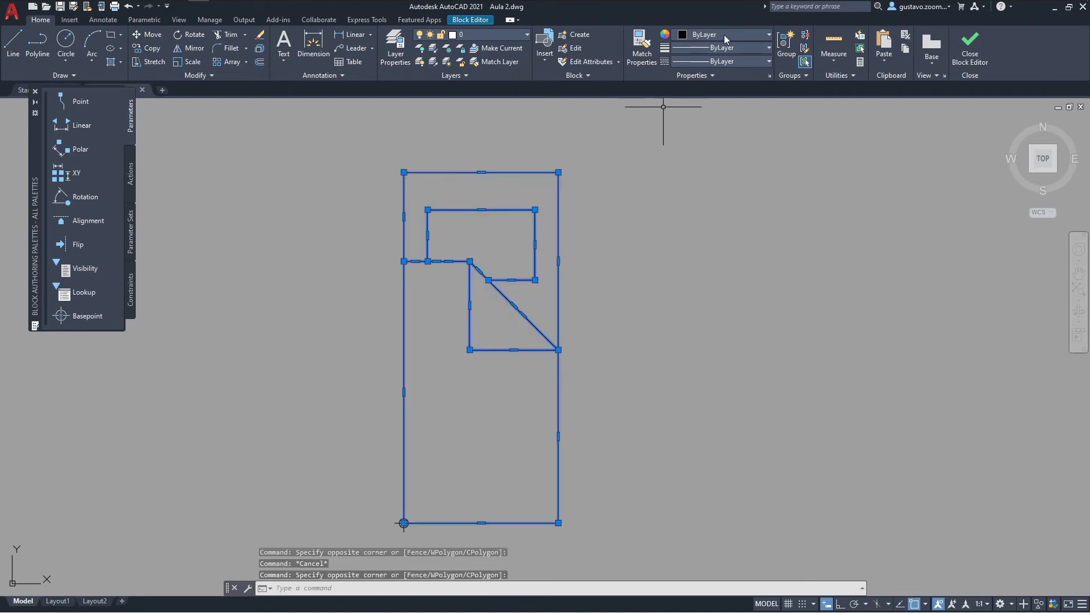
key(Escape)
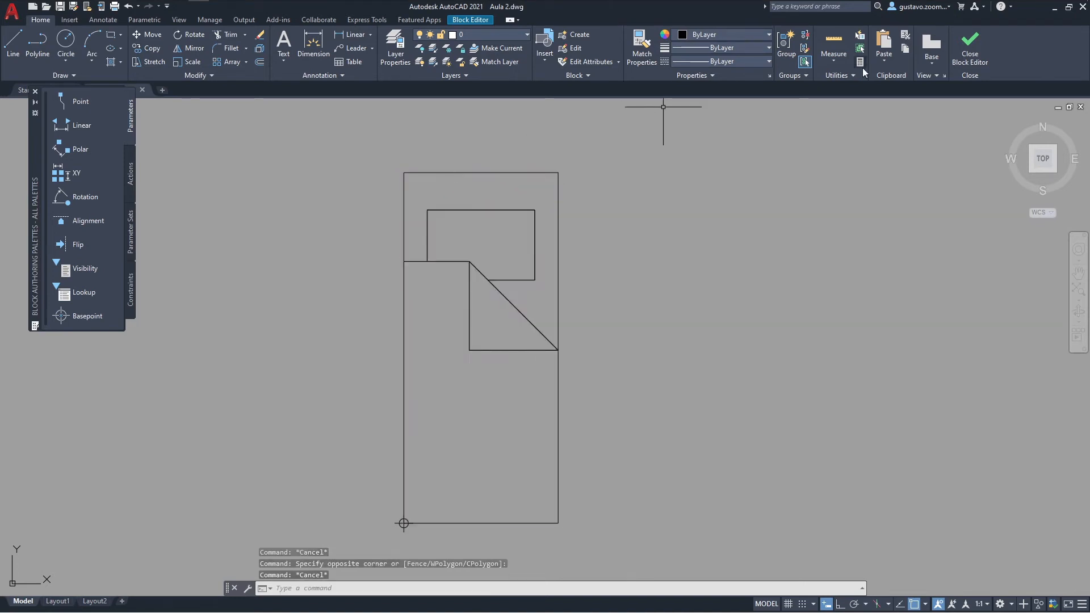
click(979, 60)
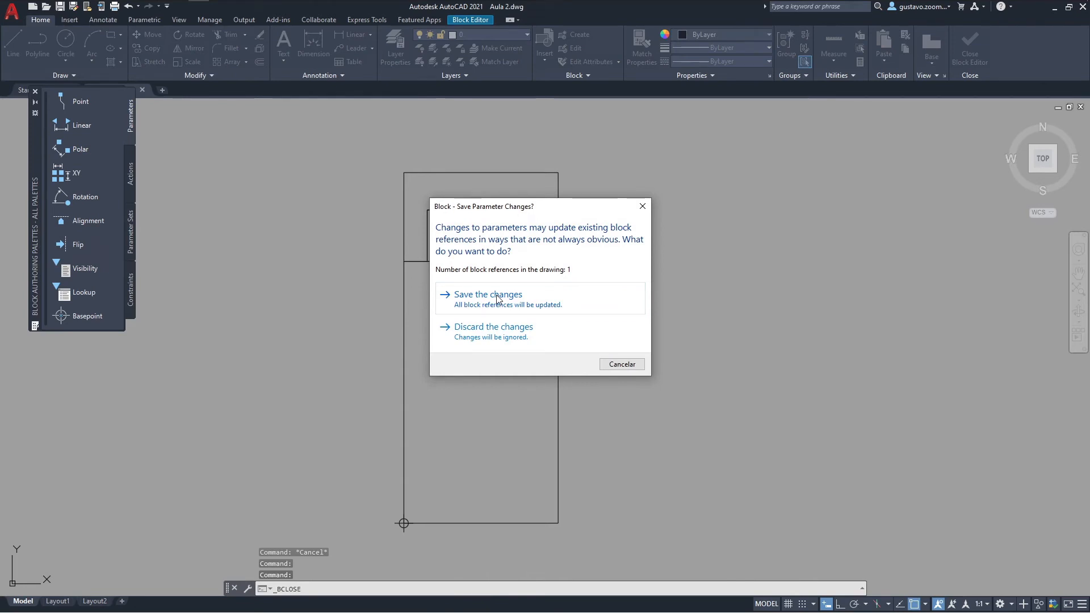
click(497, 296)
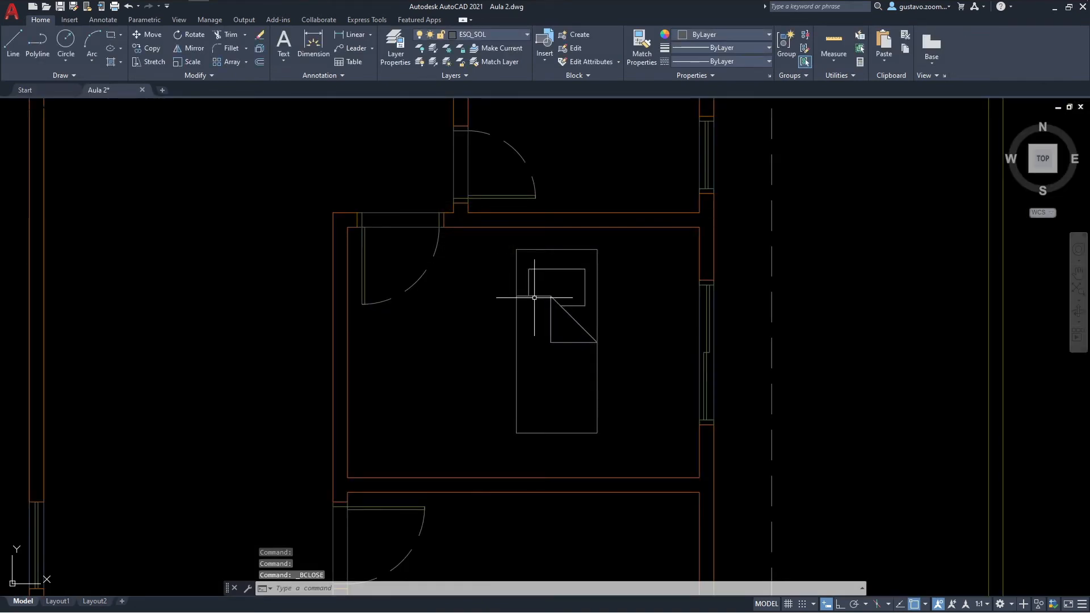
Step: Assign the bed block in the bedroom to the VIEW layer and clear the selection
middle_drag(540, 296, 503, 302)
mouse_move(511, 304)
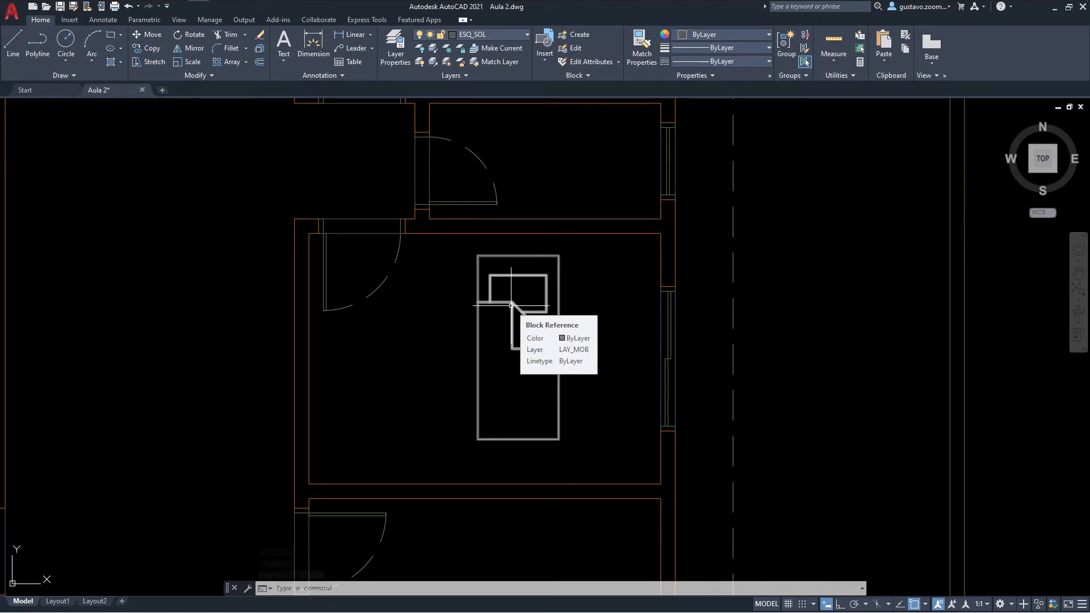
scroll(570, 309, up, 2)
click(570, 309)
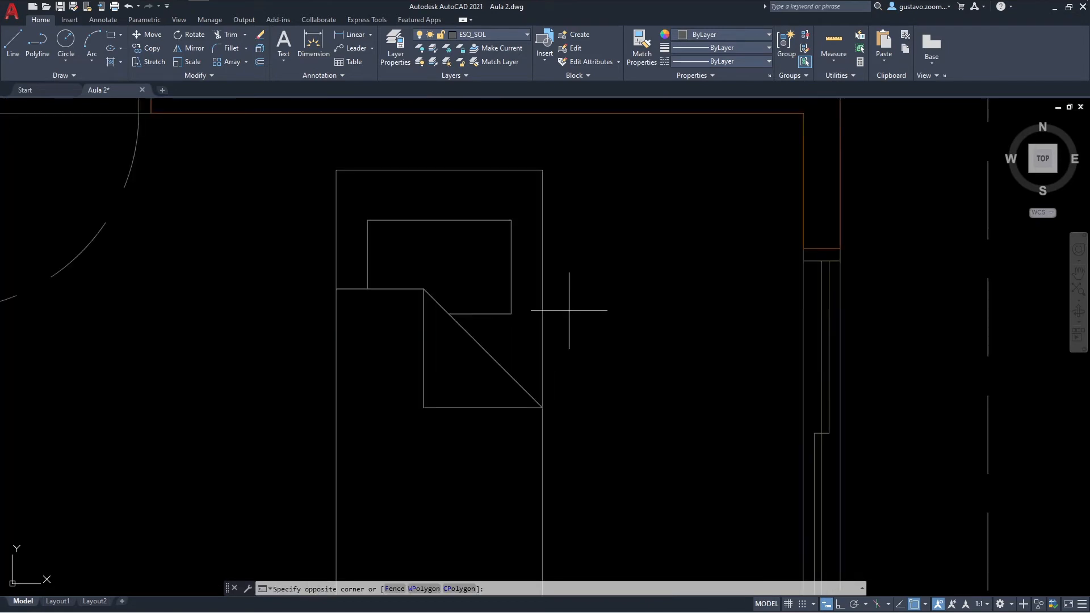
click(533, 287)
scroll(533, 287, down, 1)
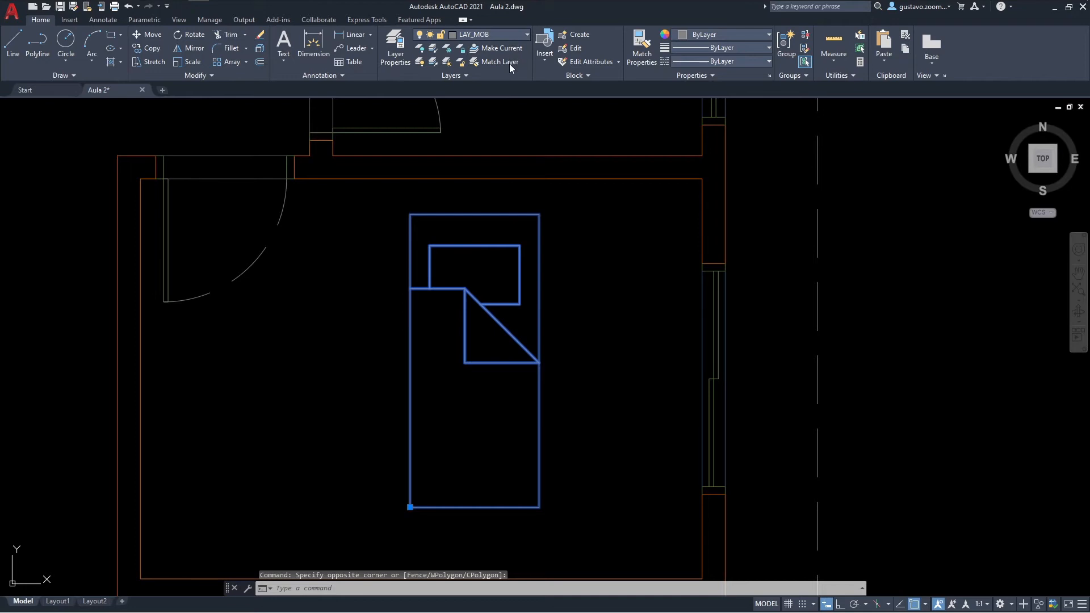
click(513, 35)
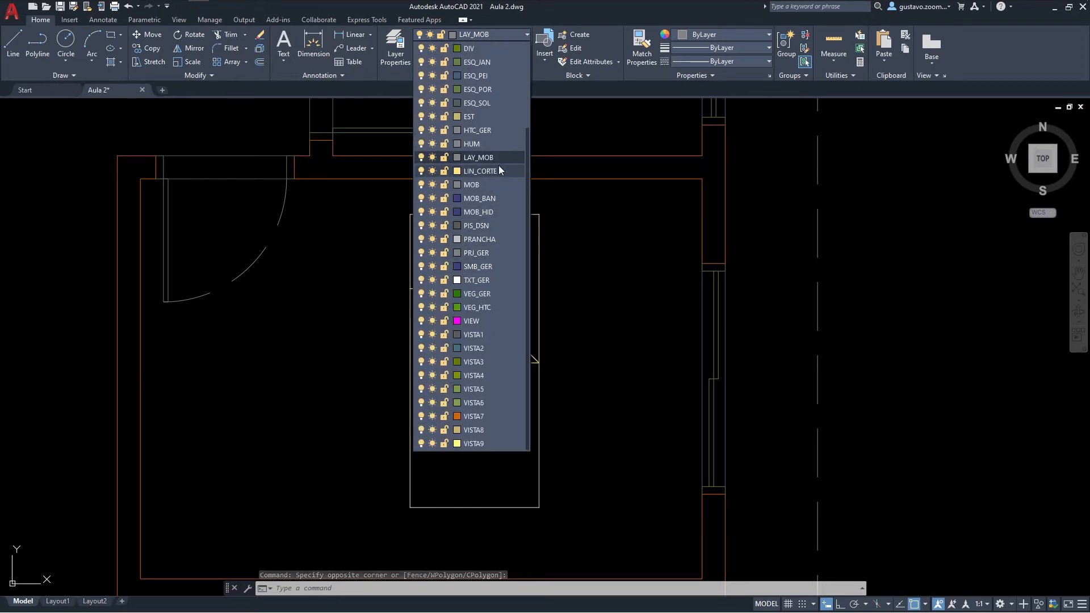
click(475, 322)
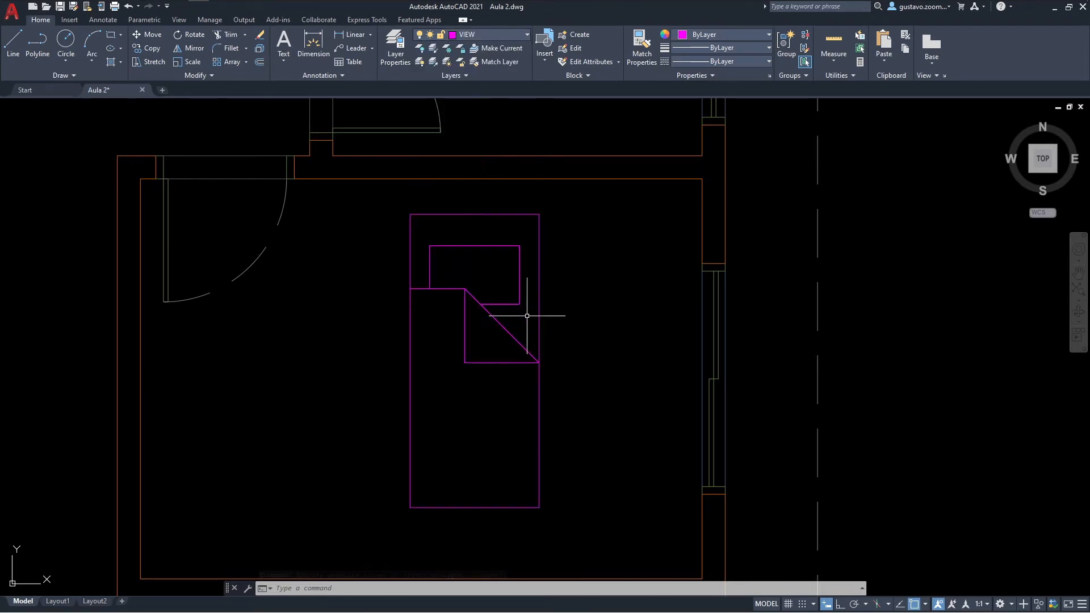
key(Escape)
Step: Return the bed block to the LAY_MOB layer and clear the selection
click(554, 336)
click(486, 182)
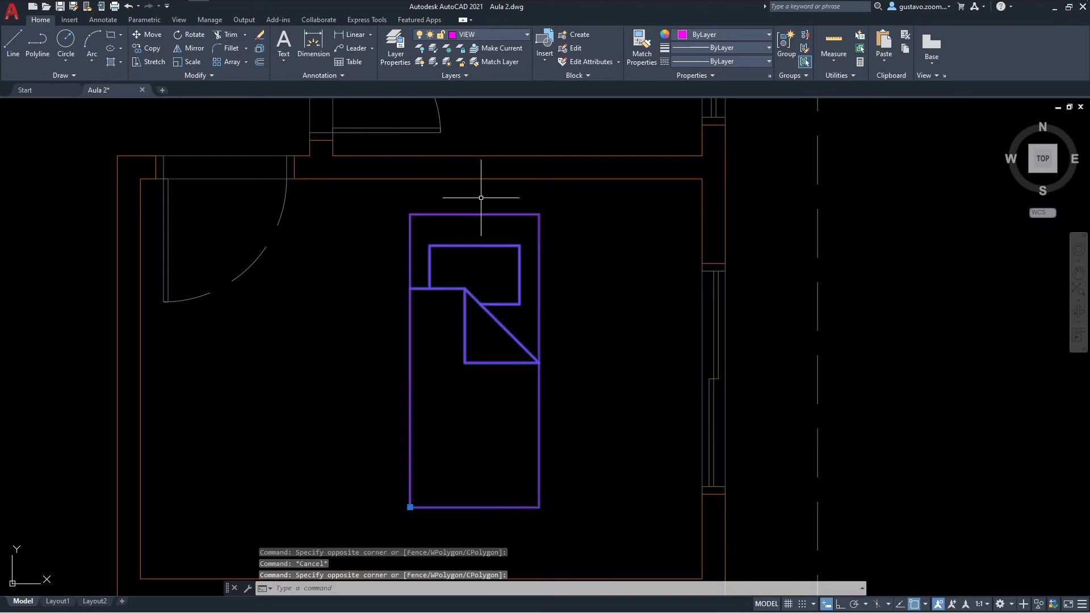
click(486, 36)
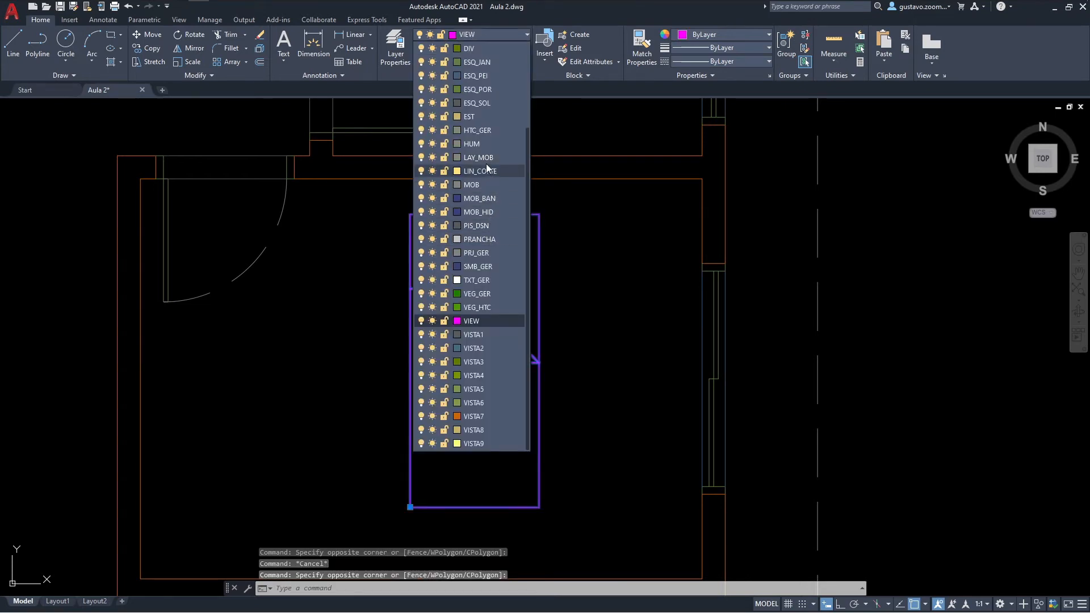
scroll(486, 163, up, 1)
click(486, 196)
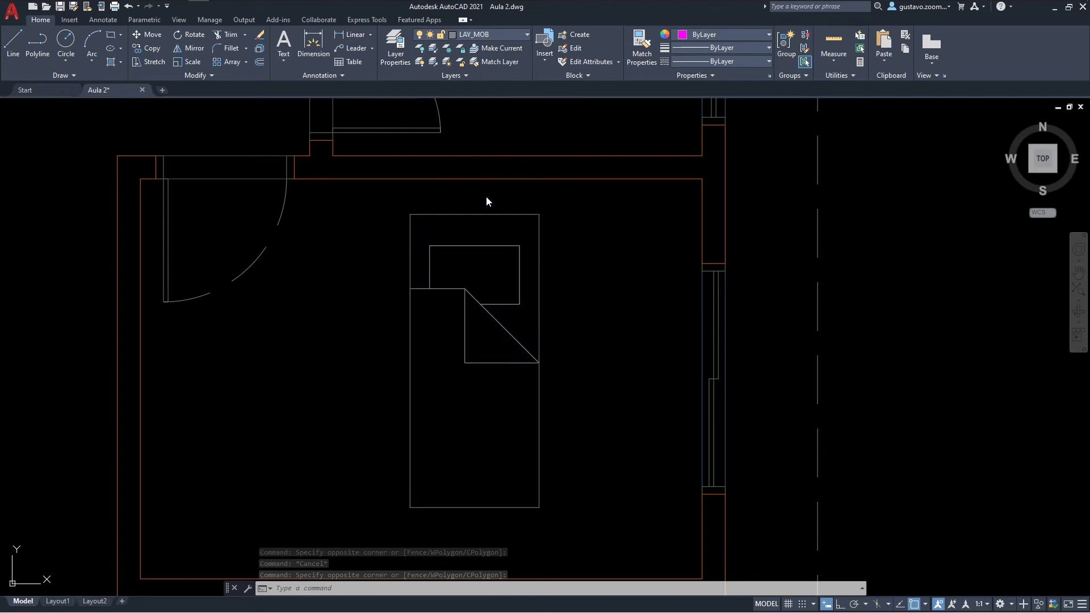
middle_drag(575, 275, 594, 216)
key(Escape)
Step: Assign the window block in the bedroom's east wall to the EST layer and clear the selection
scroll(592, 228, up, 20)
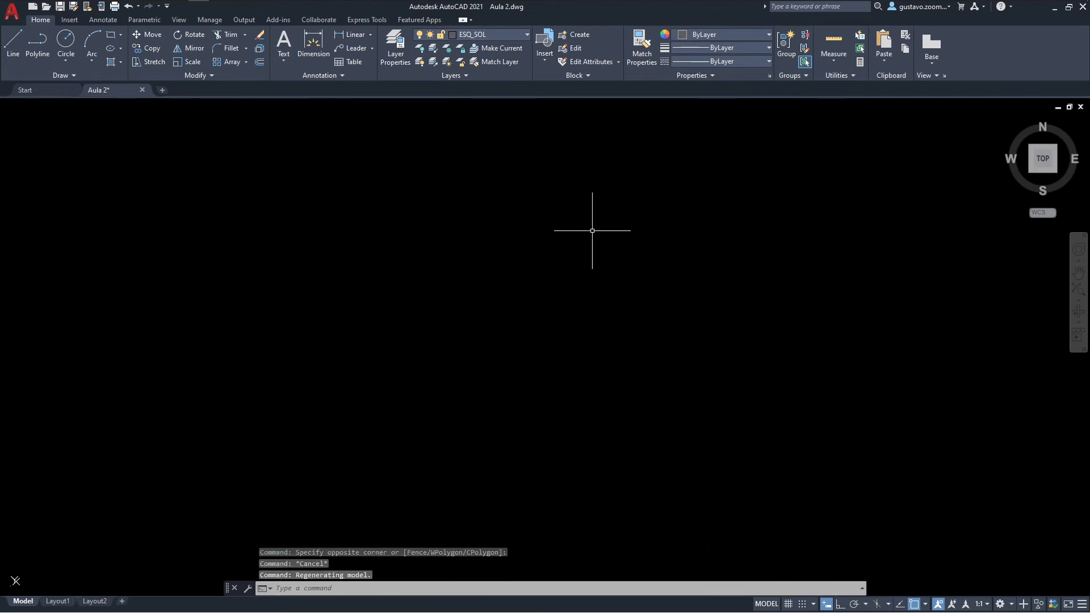
middle_click(635, 278)
scroll(598, 351, up, 5)
scroll(597, 351, up, 4)
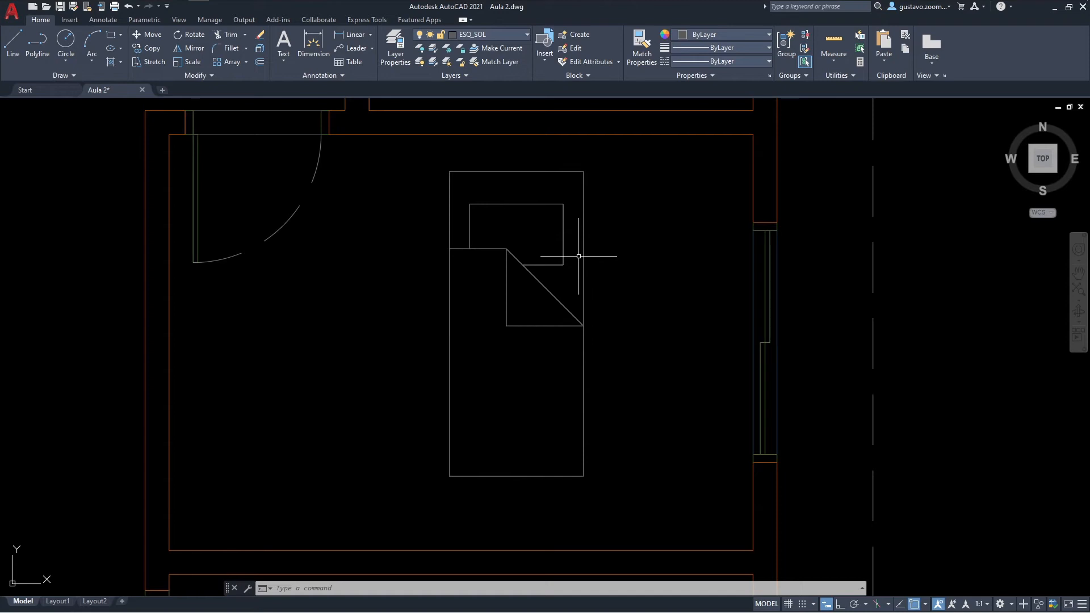
middle_drag(681, 308, 603, 292)
mouse_move(708, 273)
middle_down()
mouse_move(681, 274)
mouse_move(610, 219)
mouse_move(586, 223)
mouse_move(604, 247)
middle_up()
scroll(678, 280, up, 2)
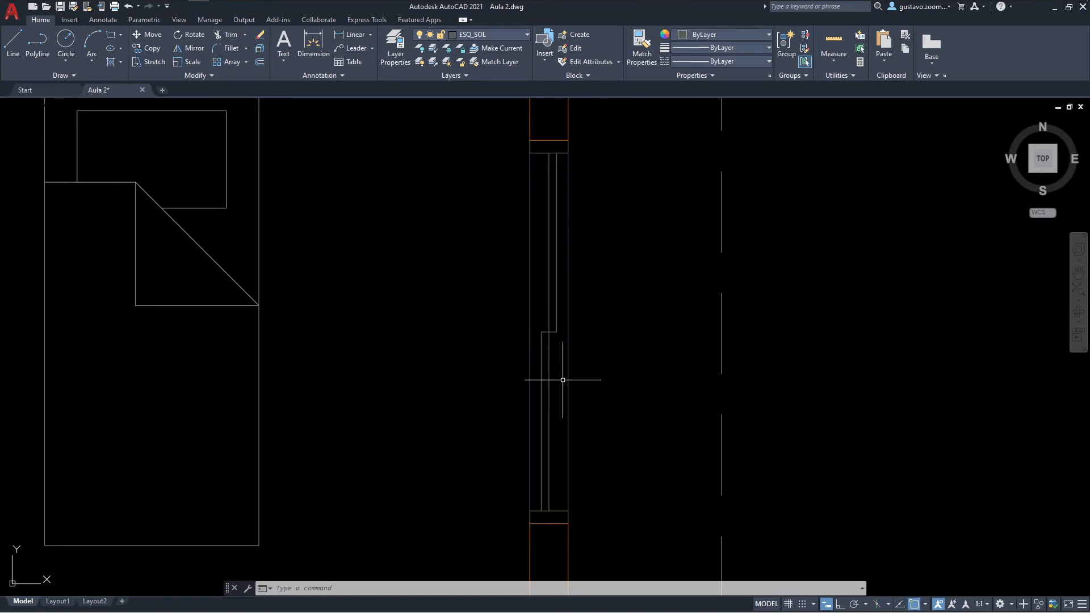
middle_drag(579, 340, 560, 338)
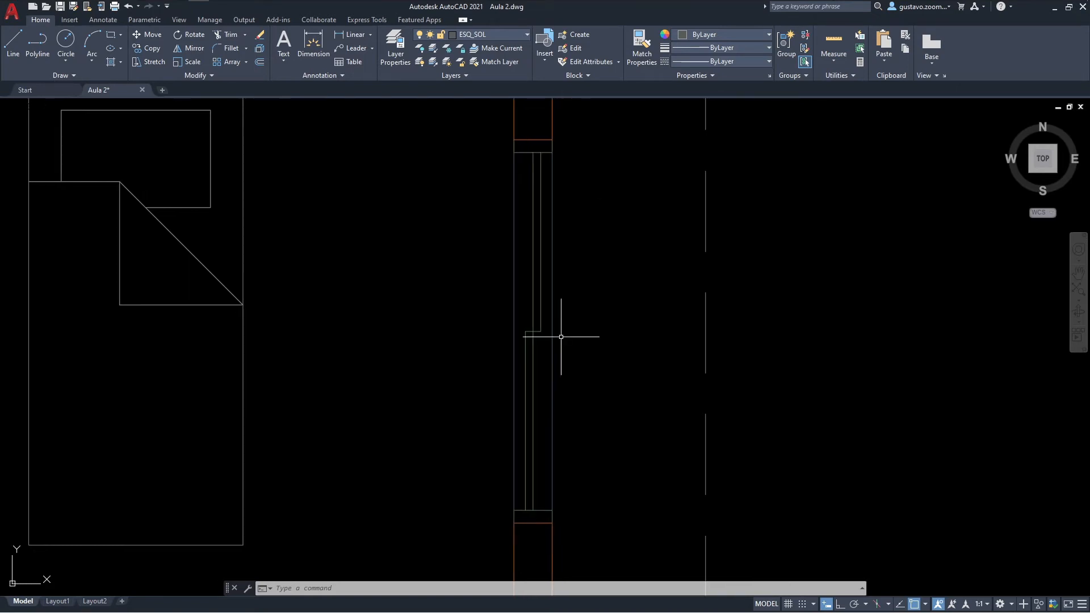
click(566, 290)
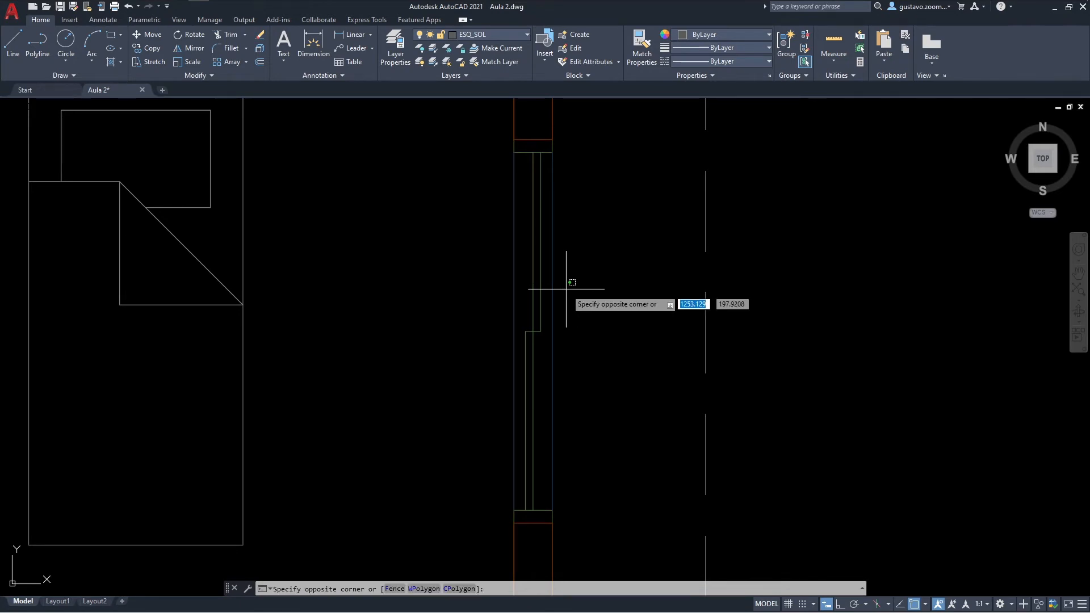
click(498, 304)
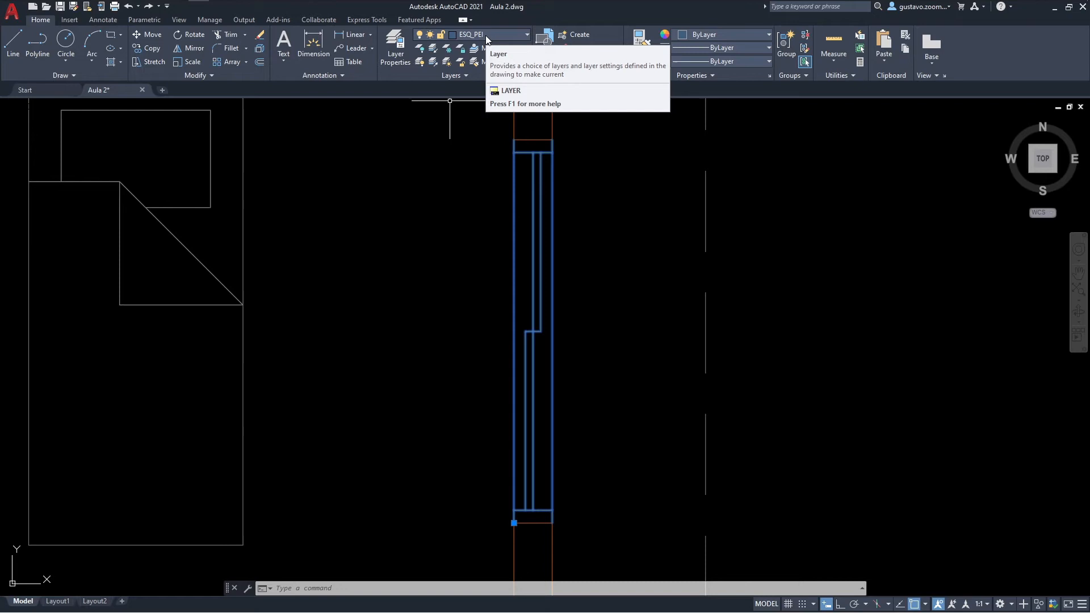
click(517, 36)
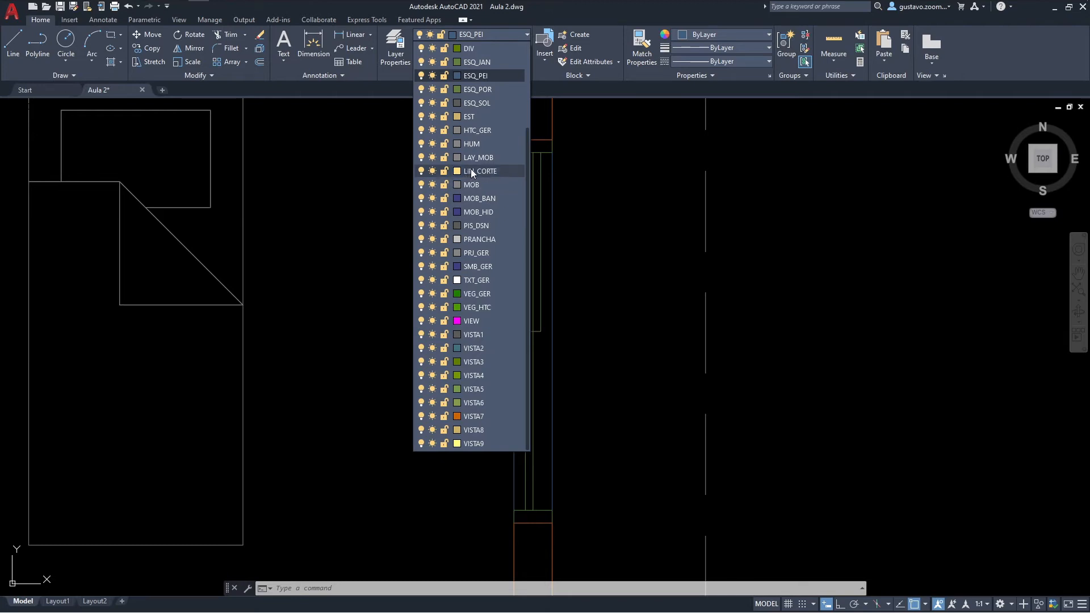
click(471, 117)
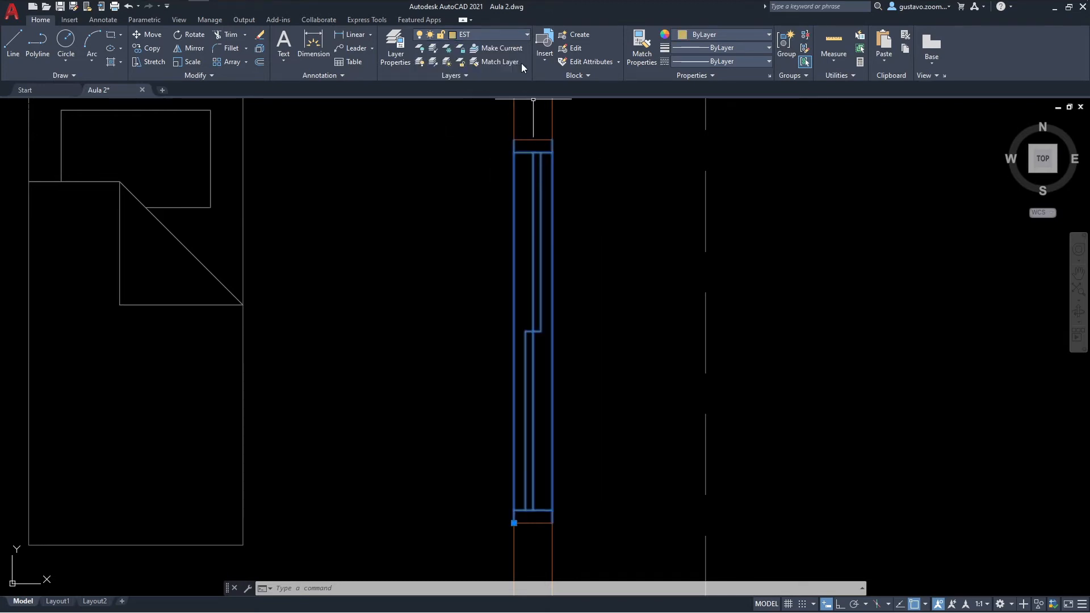
key(Escape)
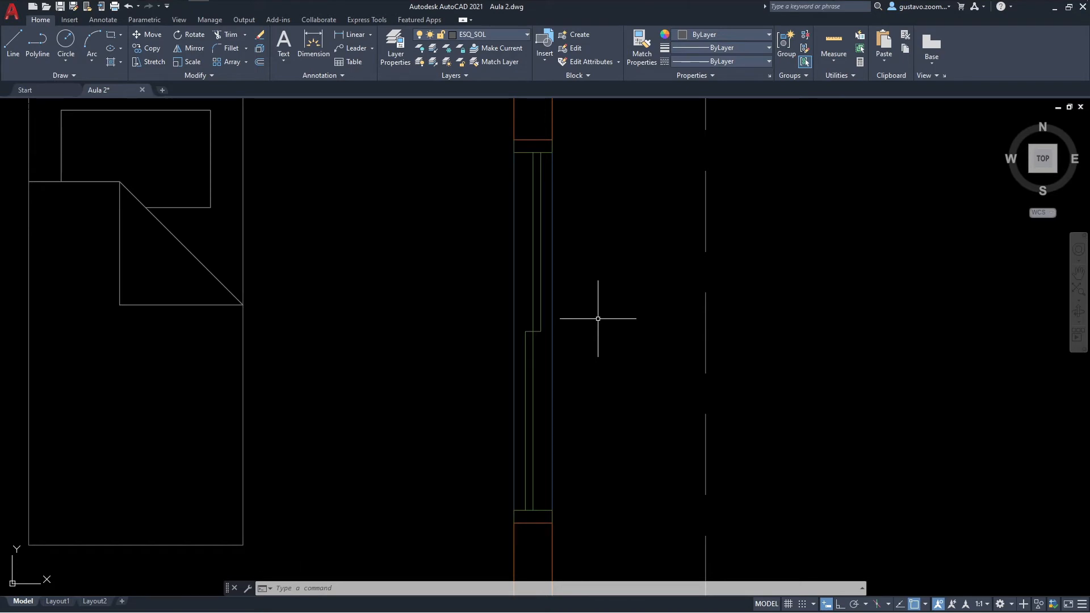
click(515, 33)
scroll(492, 221, up, 3)
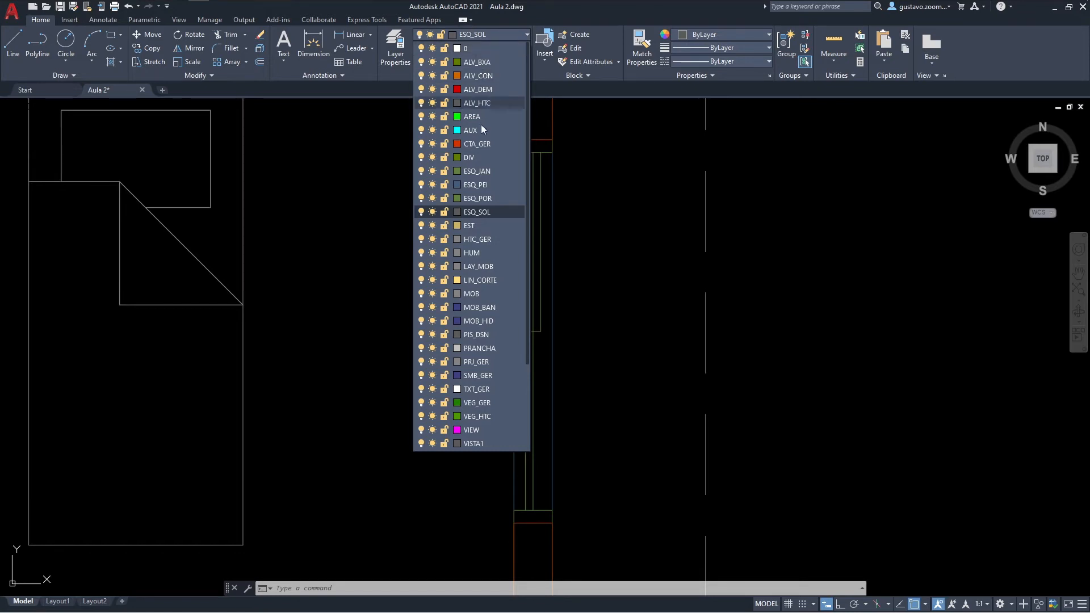
click(574, 338)
key(Escape)
key(Escape)
scroll(593, 323, down, 3)
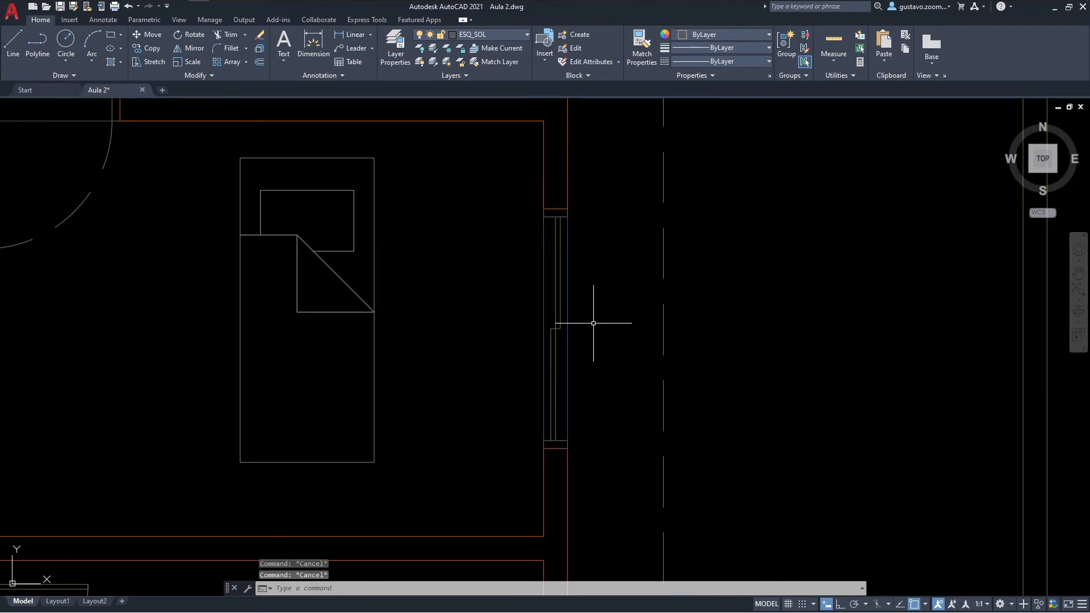
Step: Check which layers the window block in the east wall and the bed block in the bedroom are on
middle_drag(593, 323, 550, 278)
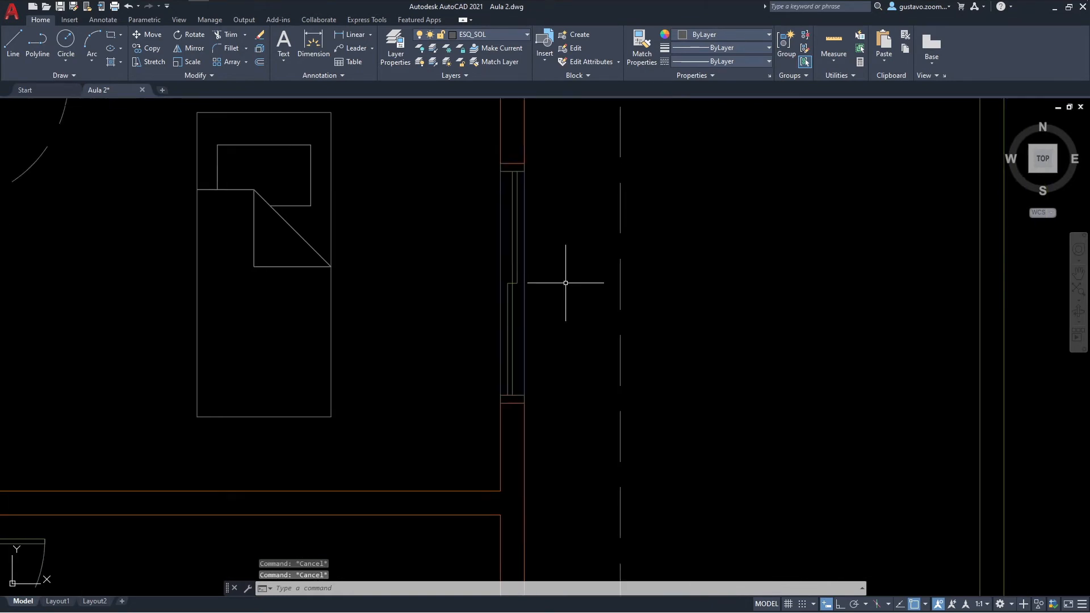
click(520, 230)
click(488, 243)
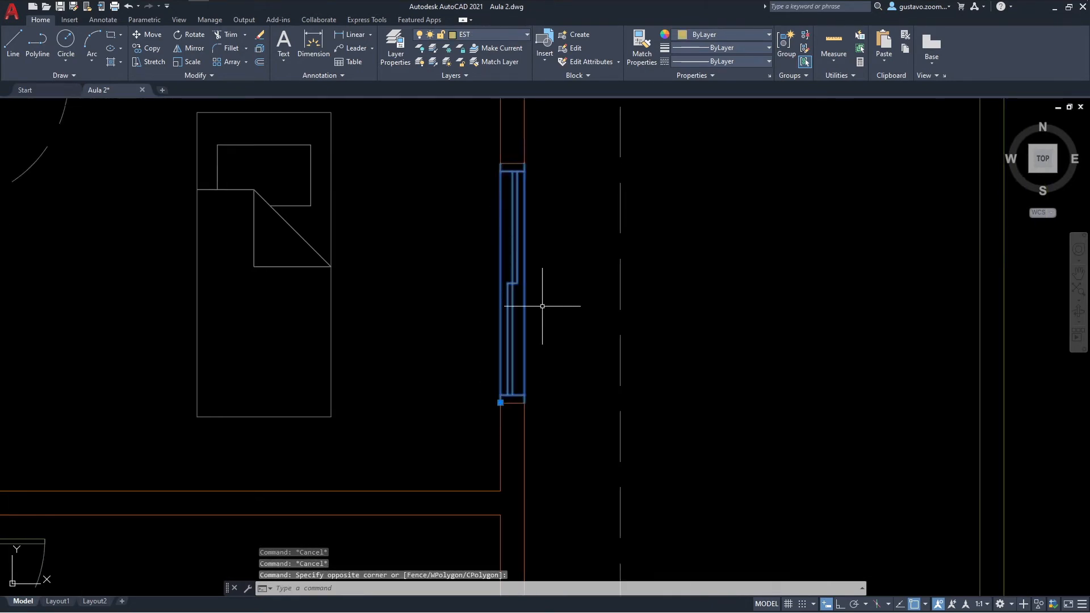
key(Escape)
scroll(519, 198, up, 2)
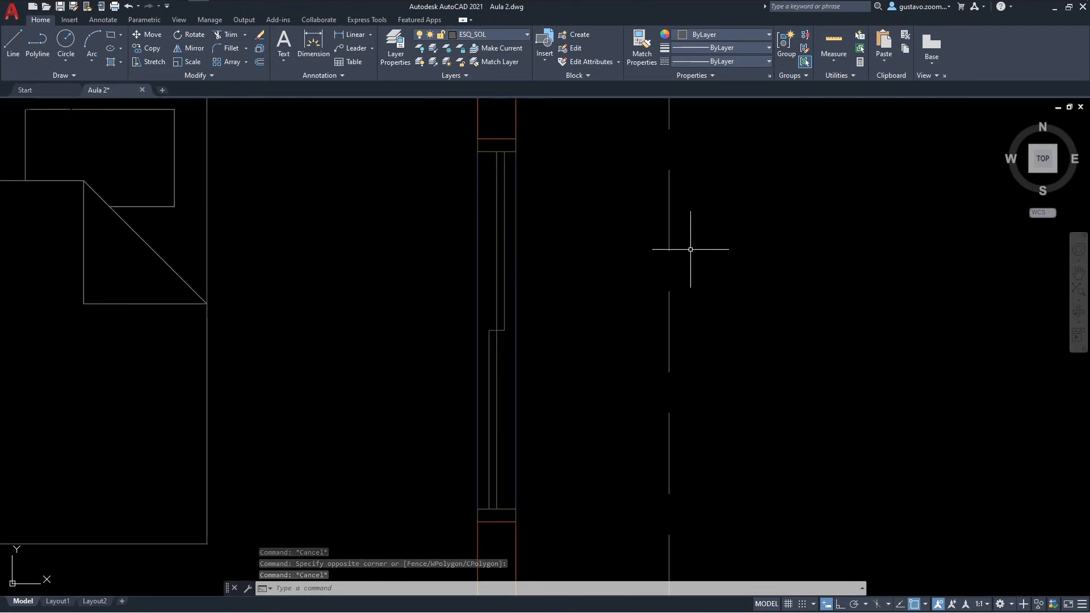
scroll(645, 278, down, 2)
mouse_move(458, 290)
middle_down()
mouse_move(597, 279)
mouse_move(536, 316)
middle_up()
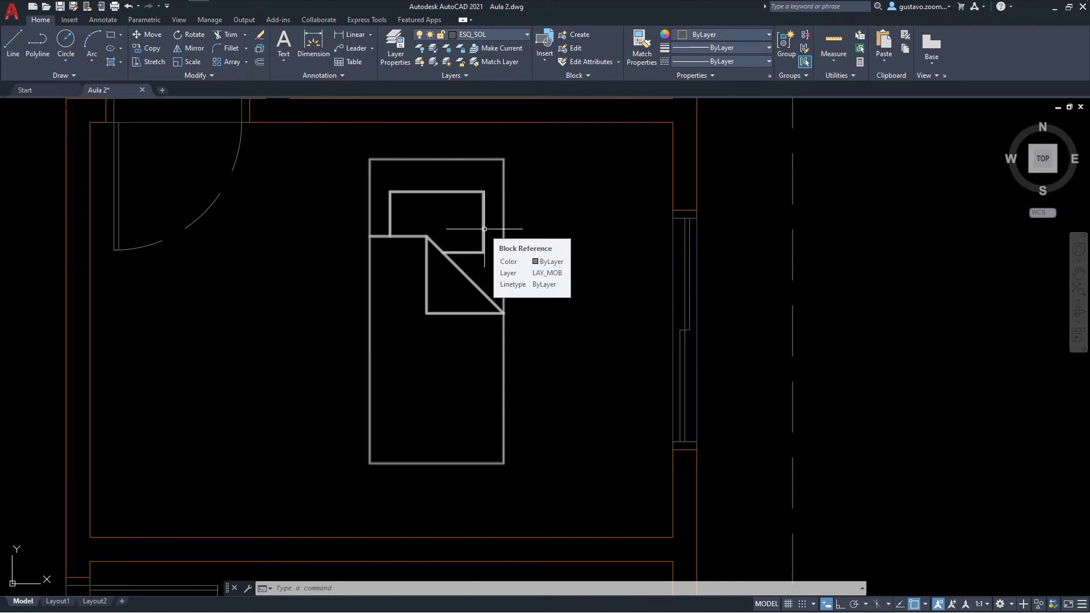
click(557, 250)
click(462, 214)
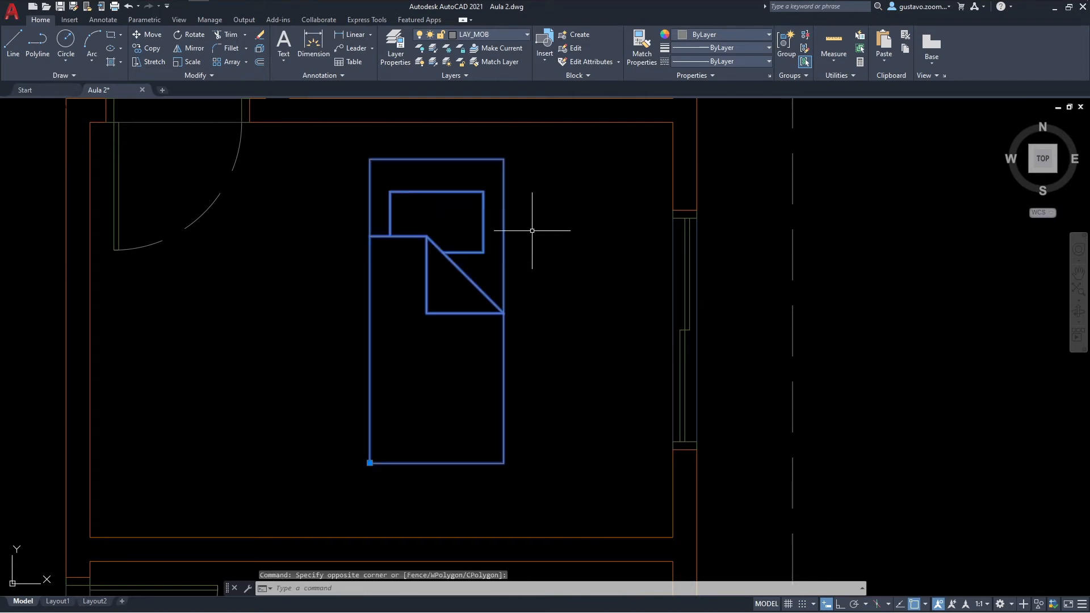
key(Escape)
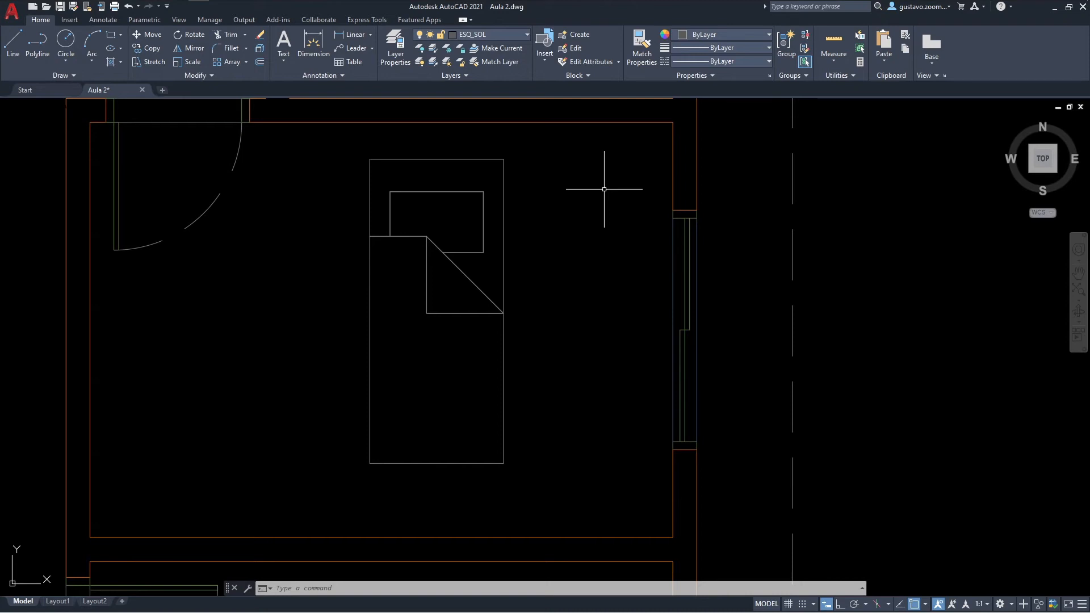
Step: Rotate the bed block 180° about a point inside it, with Ortho on, so its pillow faces south
mouse_move(584, 227)
middle_down()
mouse_move(603, 194)
mouse_move(601, 299)
middle_up()
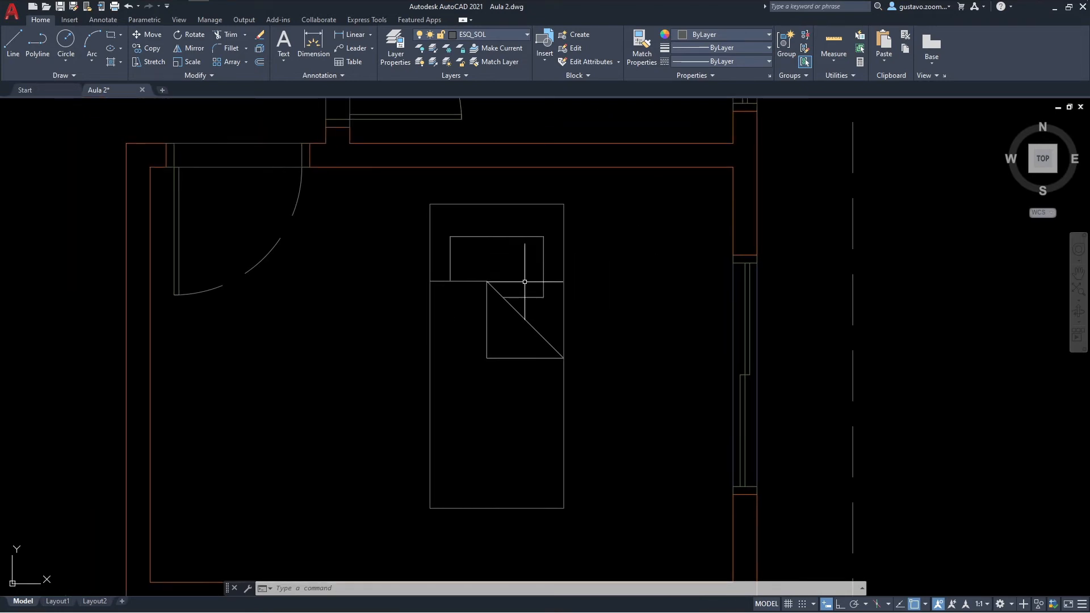
middle_drag(568, 341, 562, 292)
text(R)
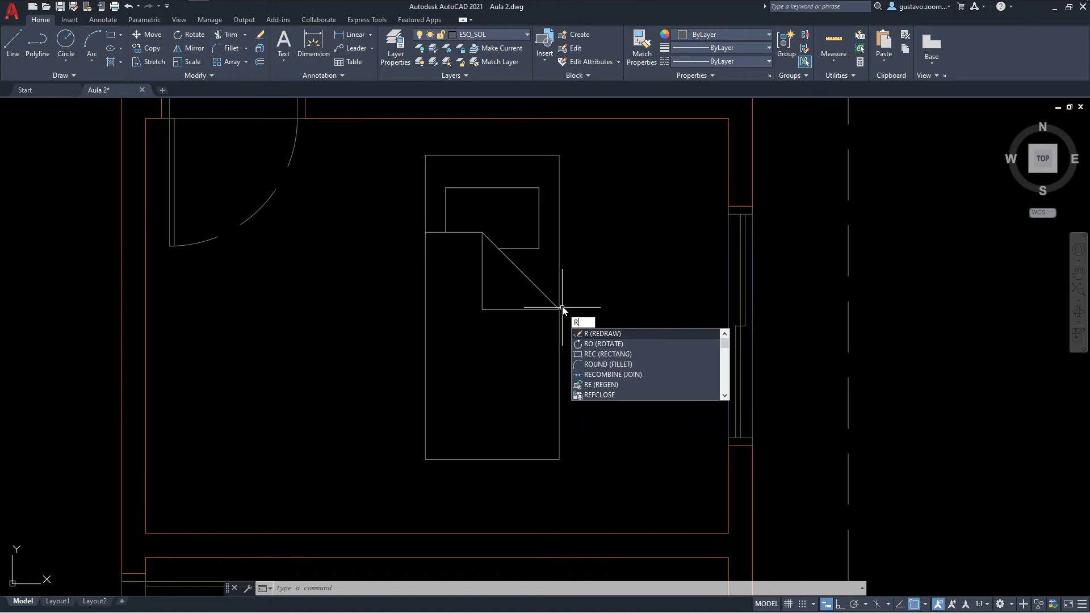
text(O)
key(space)
click(562, 307)
click(529, 301)
key(space)
click(508, 293)
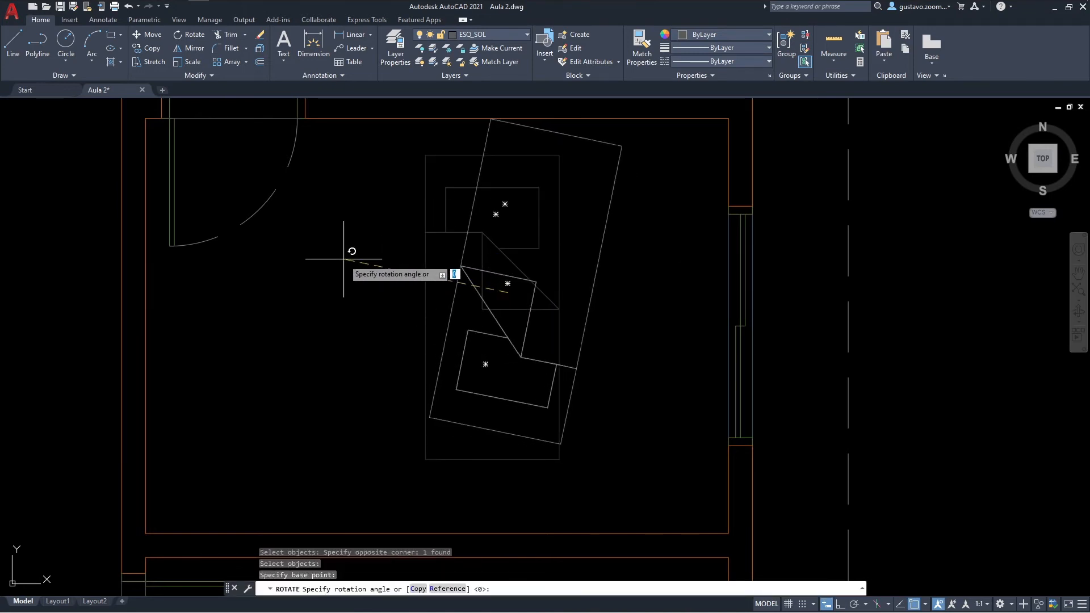
key(F8)
click(329, 287)
Step: Move the bed block by its lower-right corner into the bedroom's southeast inner corner
text(m)
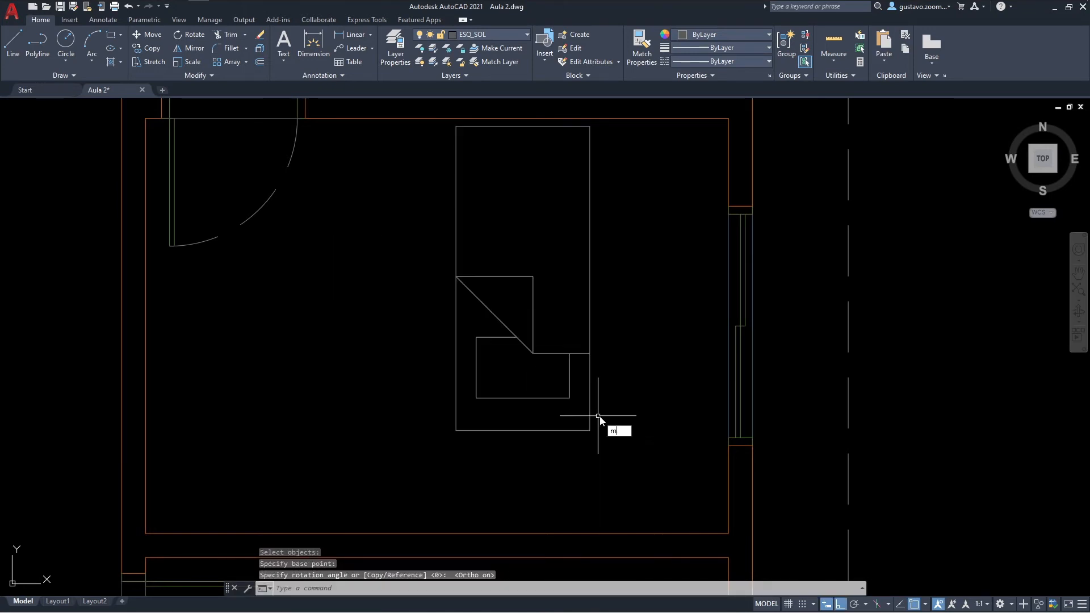
key(space)
drag(598, 416, 576, 389)
key(space)
click(590, 431)
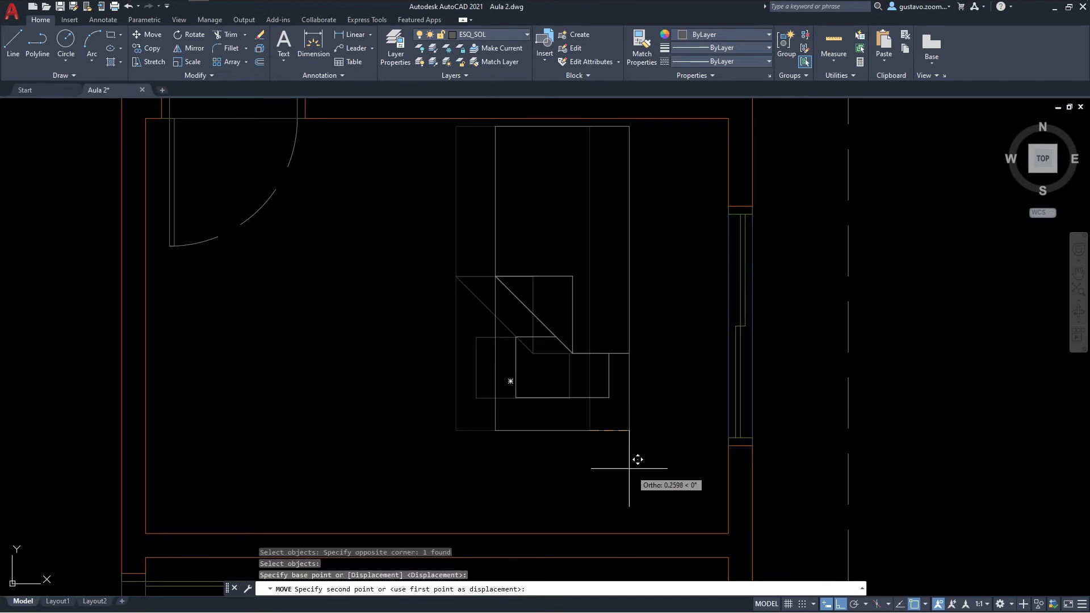
click(725, 532)
key(Escape)
Step: Load CAMA CASAL.dwg from the Blocos Soltos - Exercício folder inside Materiais as the block library
middle_drag(669, 433, 577, 409)
scroll(577, 410, down, 2)
scroll(630, 386, down, 1)
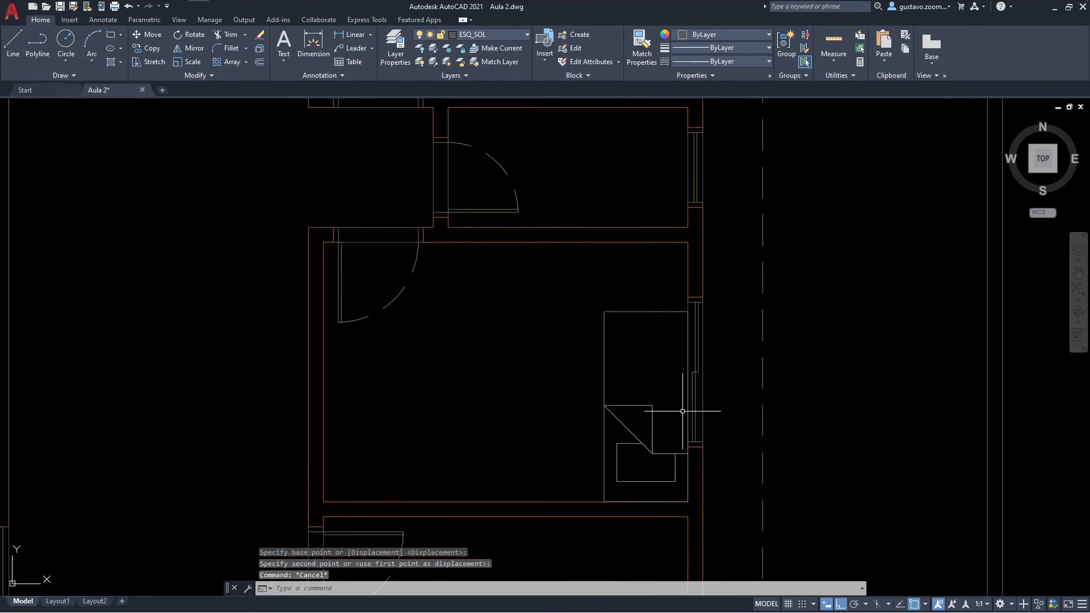
scroll(688, 409, down, 1)
middle_drag(756, 398, 512, 343)
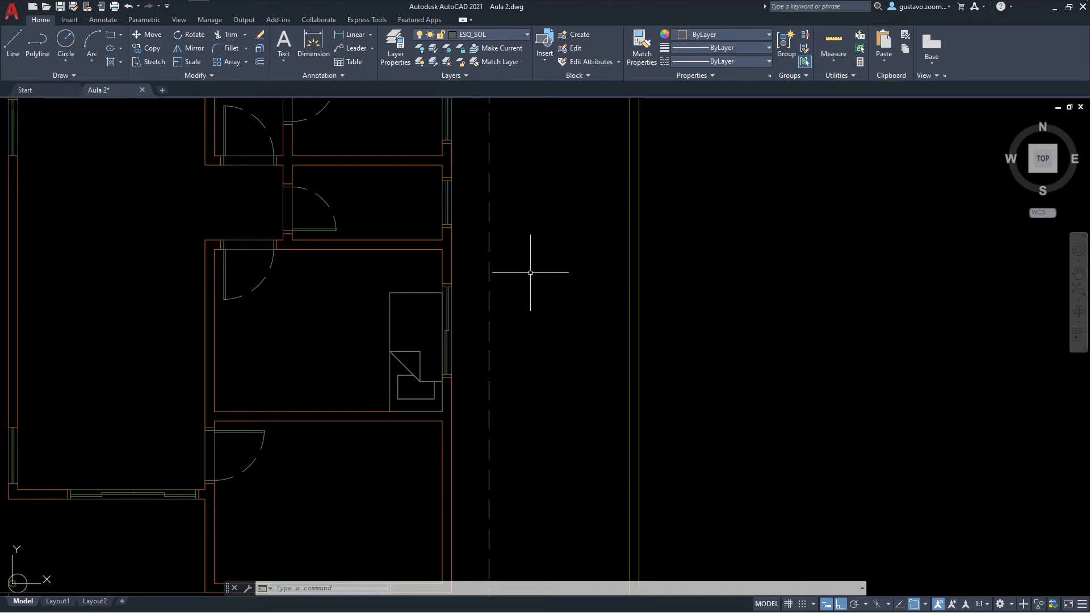
middle_drag(554, 258, 477, 313)
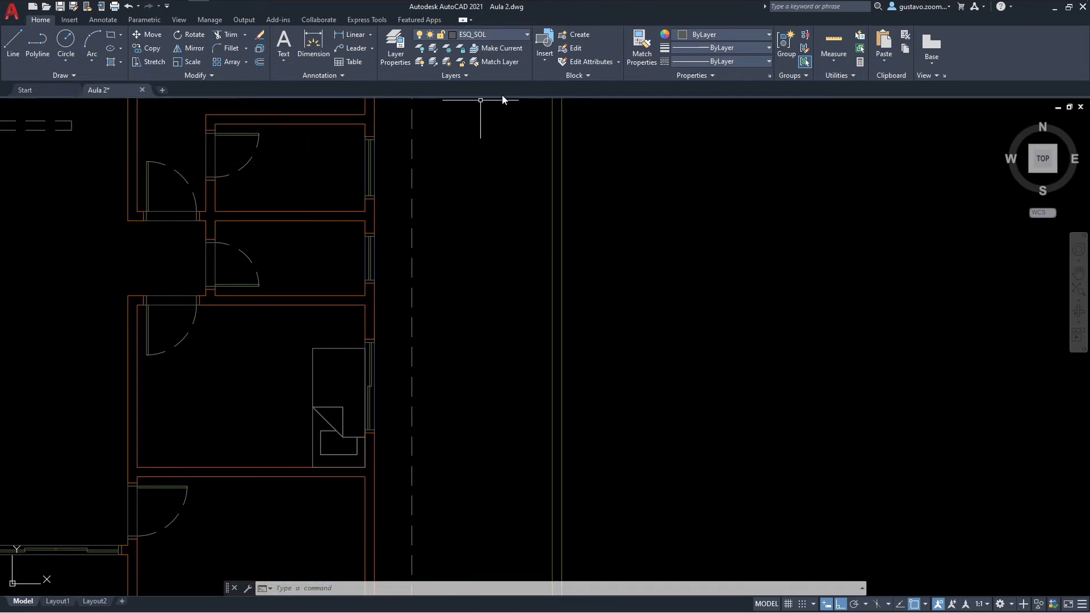
text(i)
key(Return)
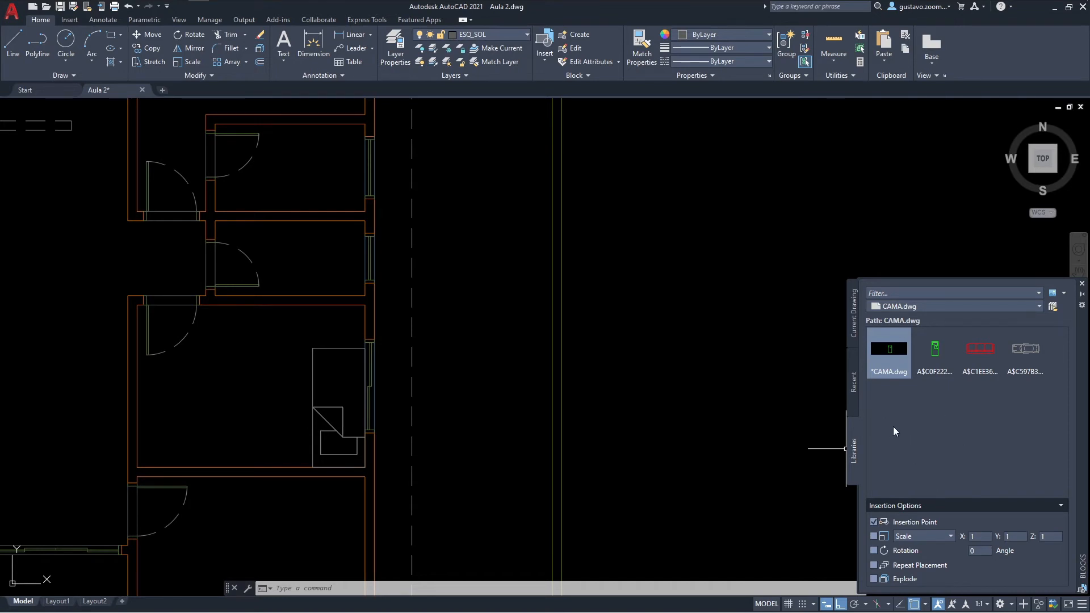
click(1052, 307)
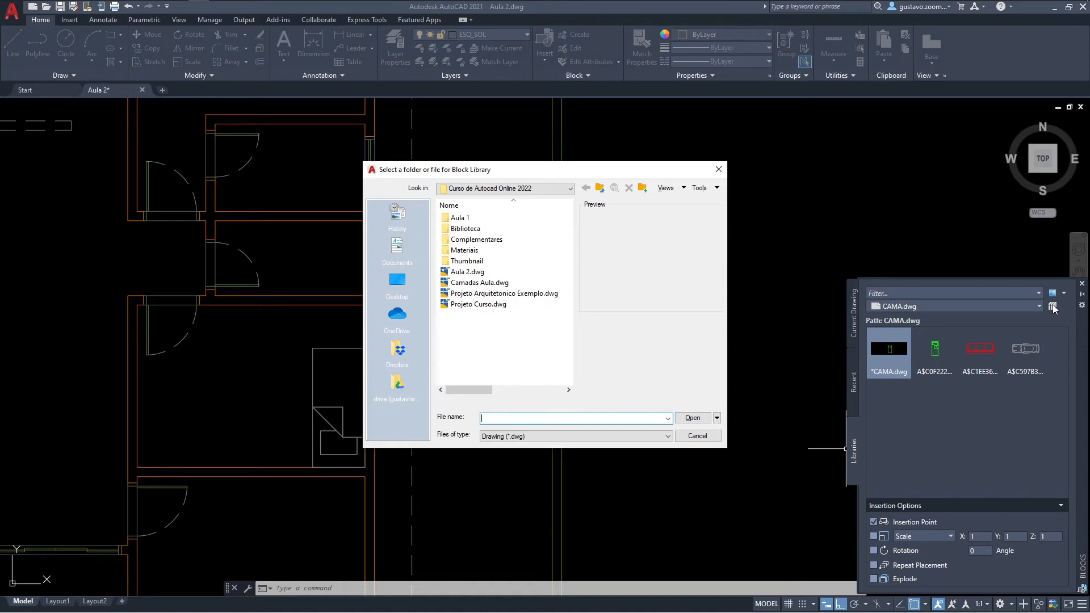
double_click(464, 250)
double_click(468, 219)
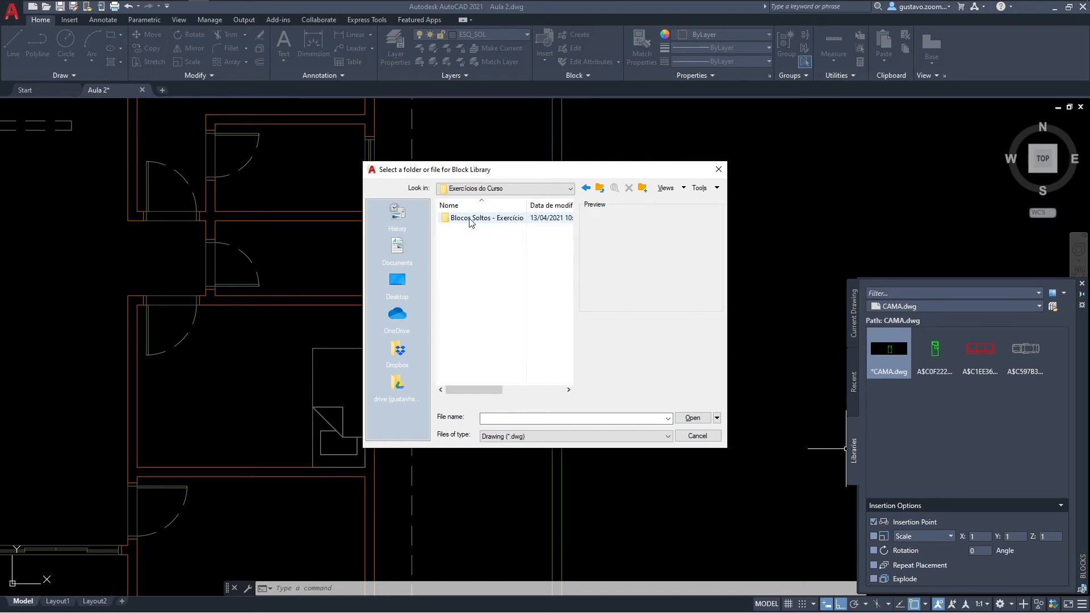
double_click(470, 221)
click(472, 229)
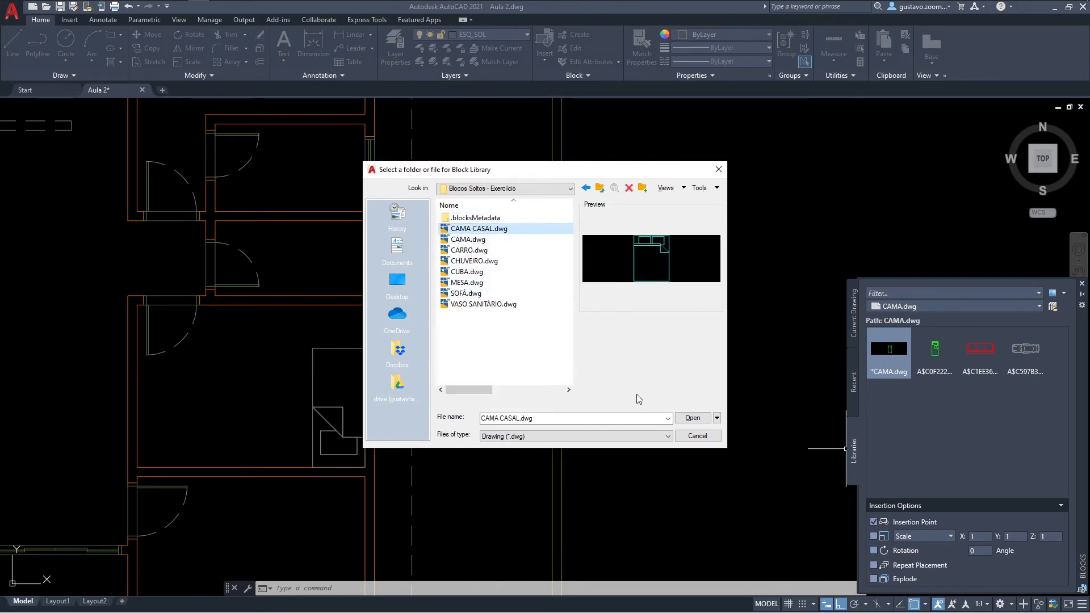
click(691, 419)
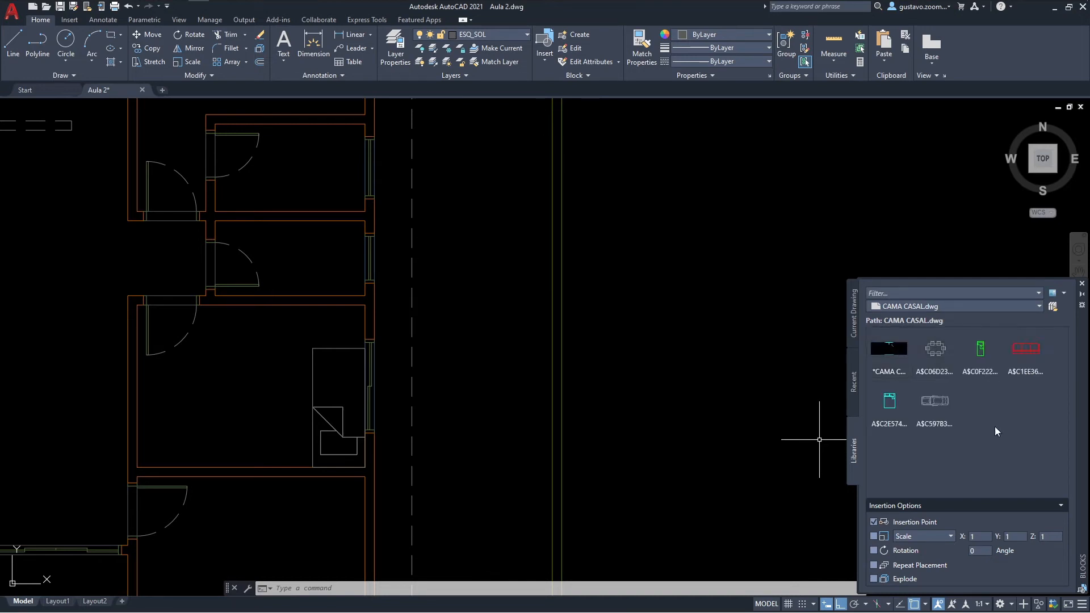
Step: Insert the whole CAMA CASAL drawing as a block in the empty area east of the floor plan
click(889, 349)
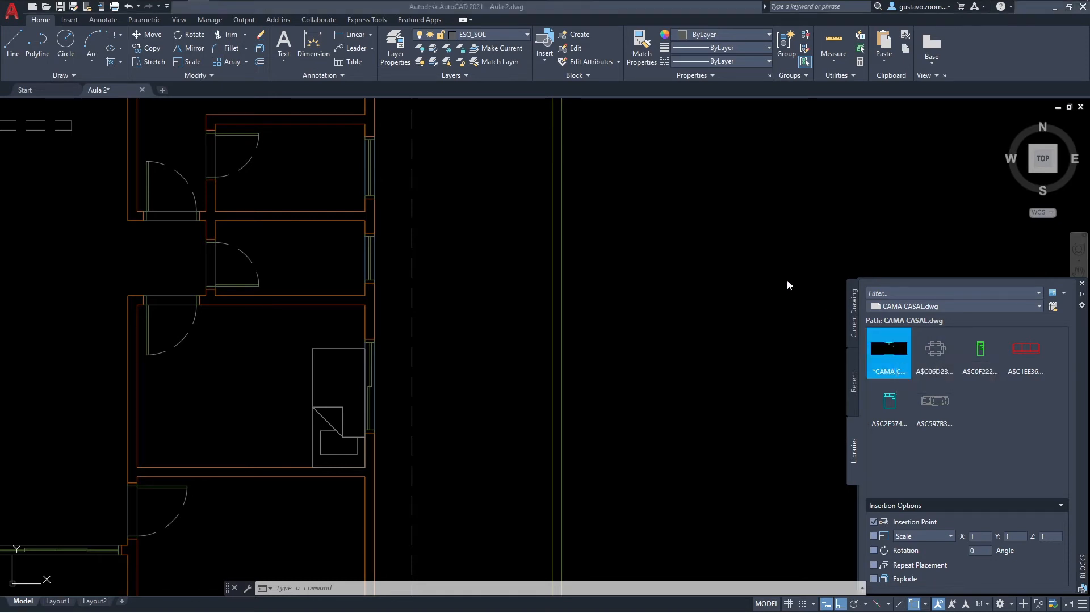
click(642, 325)
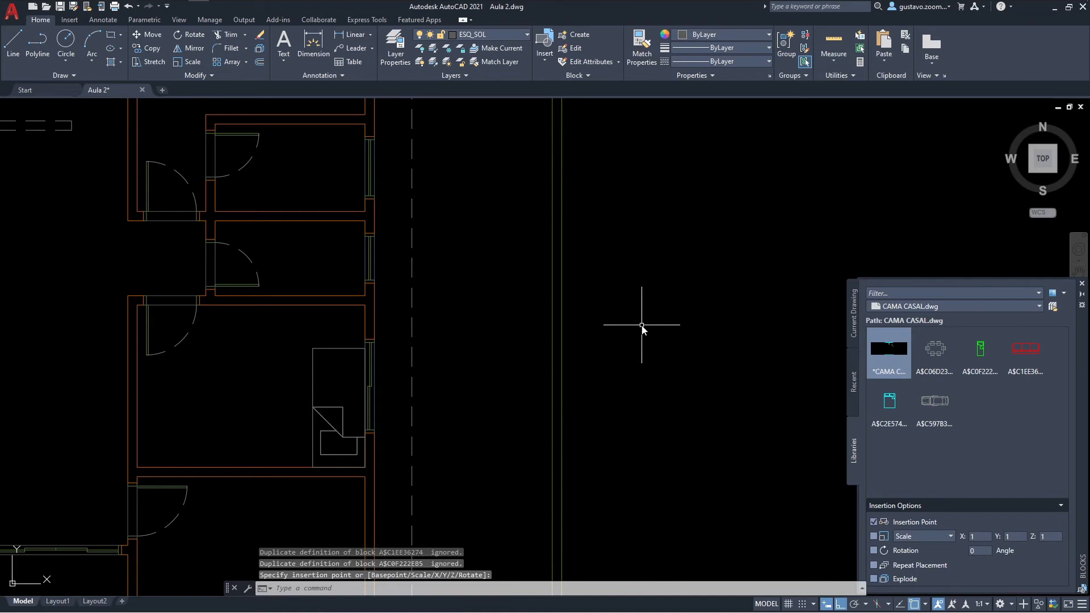
scroll(642, 325, down, 8)
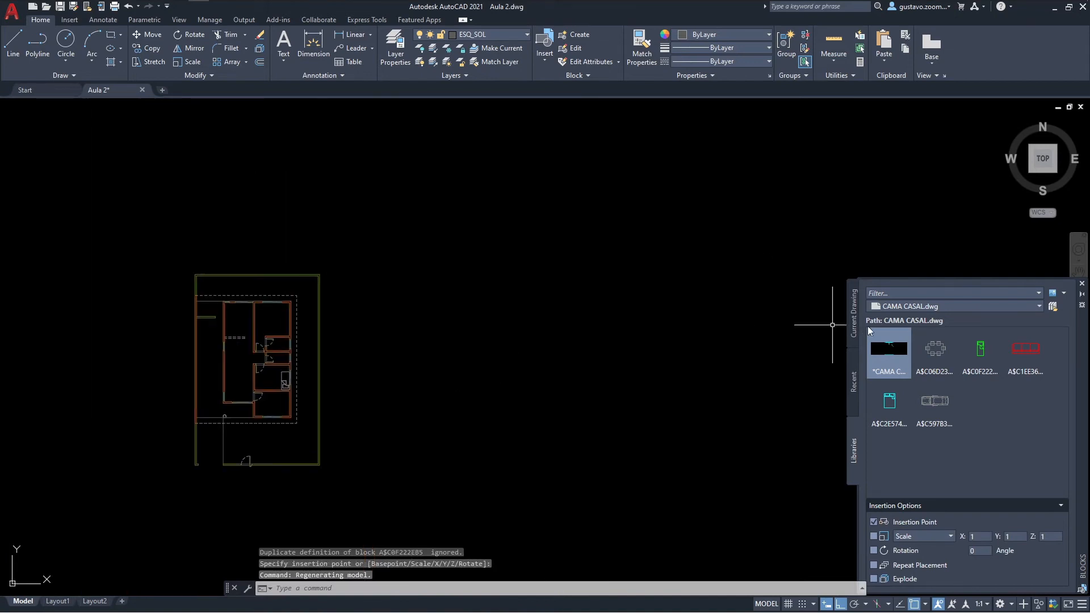
click(1082, 284)
Step: Zoom to the drawing extents and check where the double bed lies relative to its insertion point
middle_drag(596, 298, 639, 269)
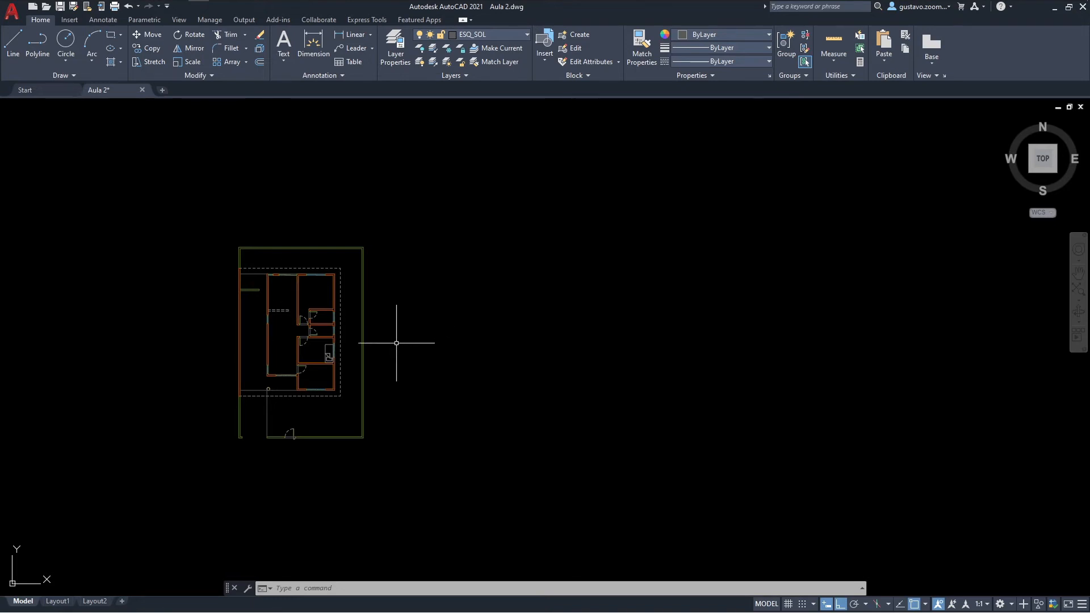
click(1077, 289)
middle_drag(535, 275, 685, 281)
scroll(691, 276, down, 3)
scroll(844, 216, down, 4)
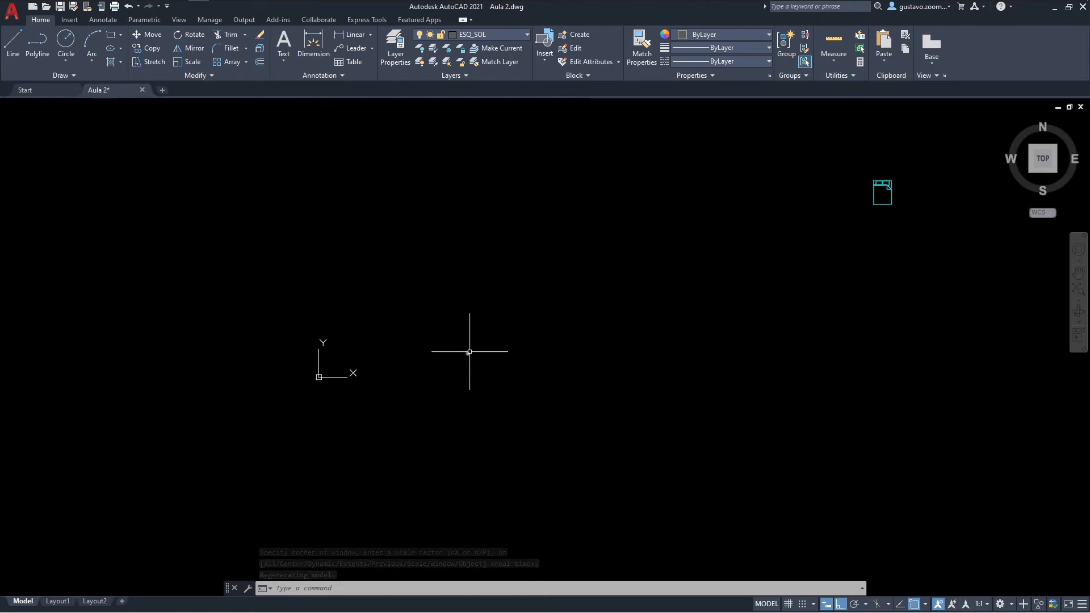
click(881, 187)
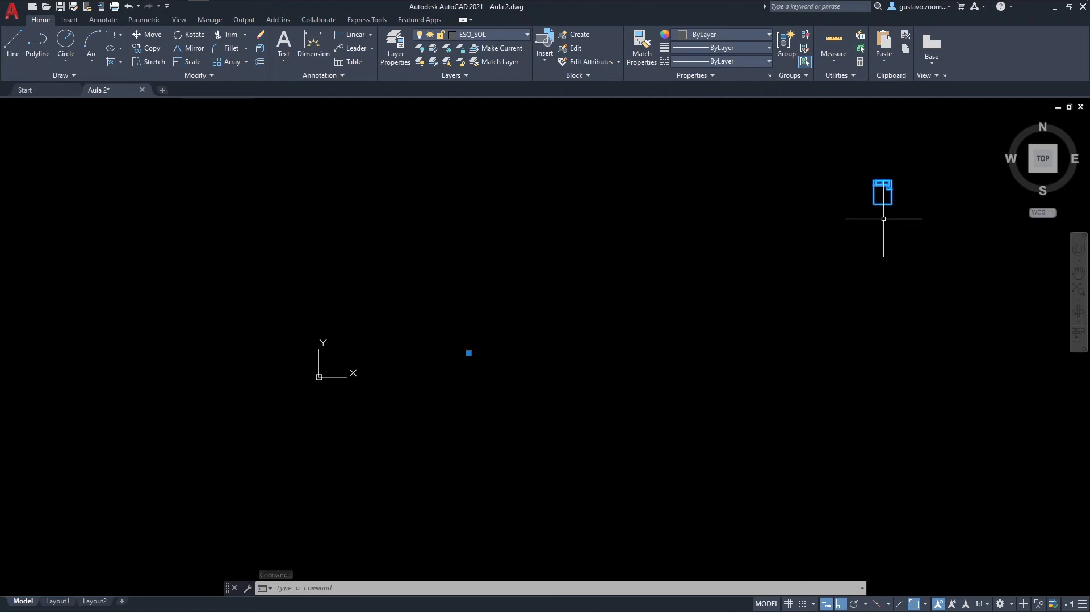
key(Escape)
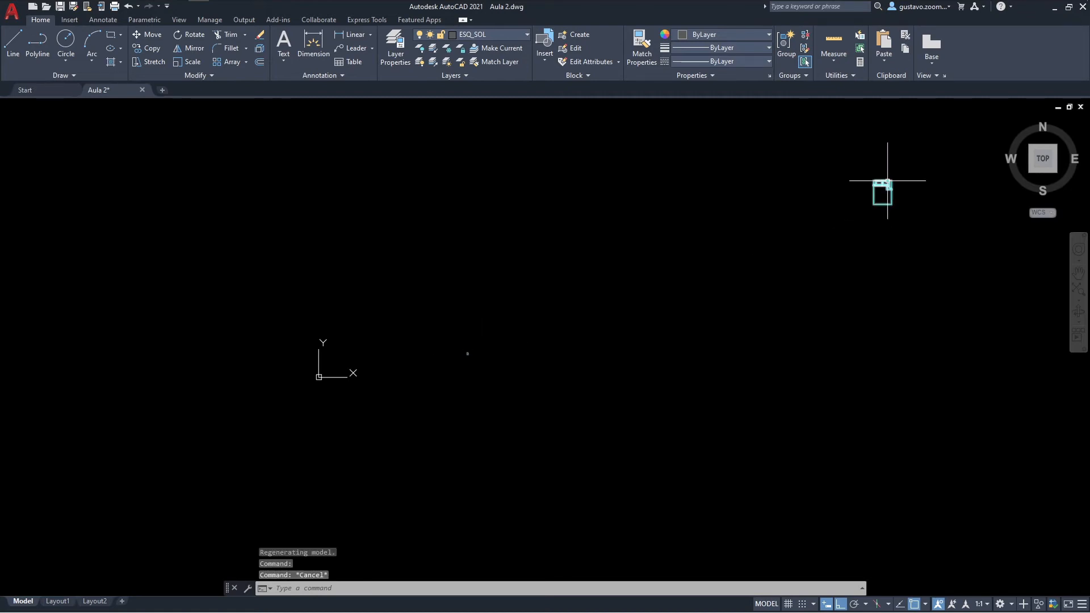
Step: Open the inserted double bed block in the Block Editor
scroll(885, 179, up, 4)
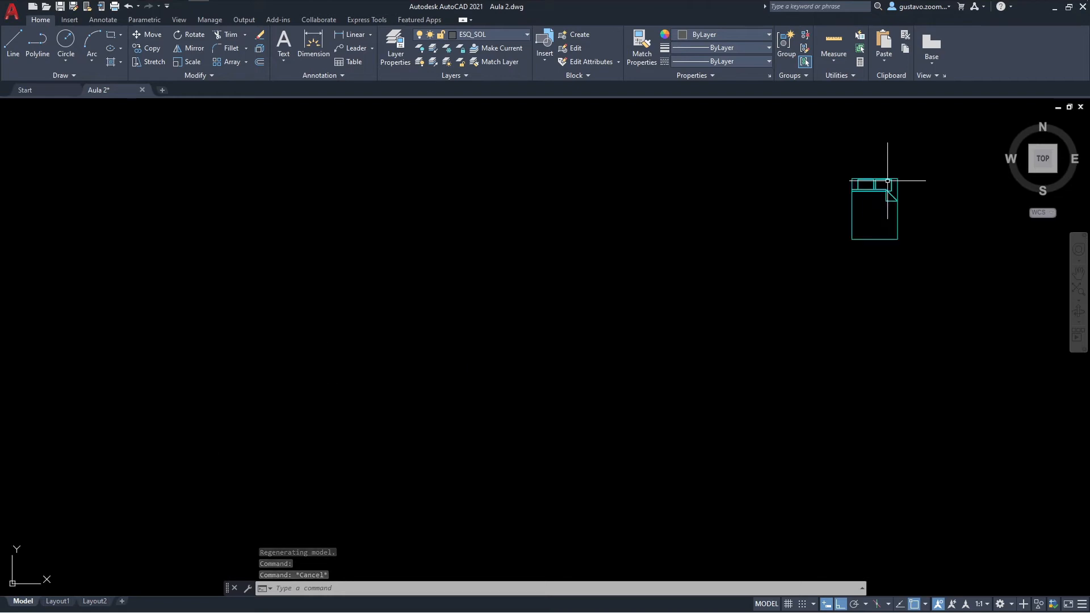
click(881, 176)
right_click(881, 178)
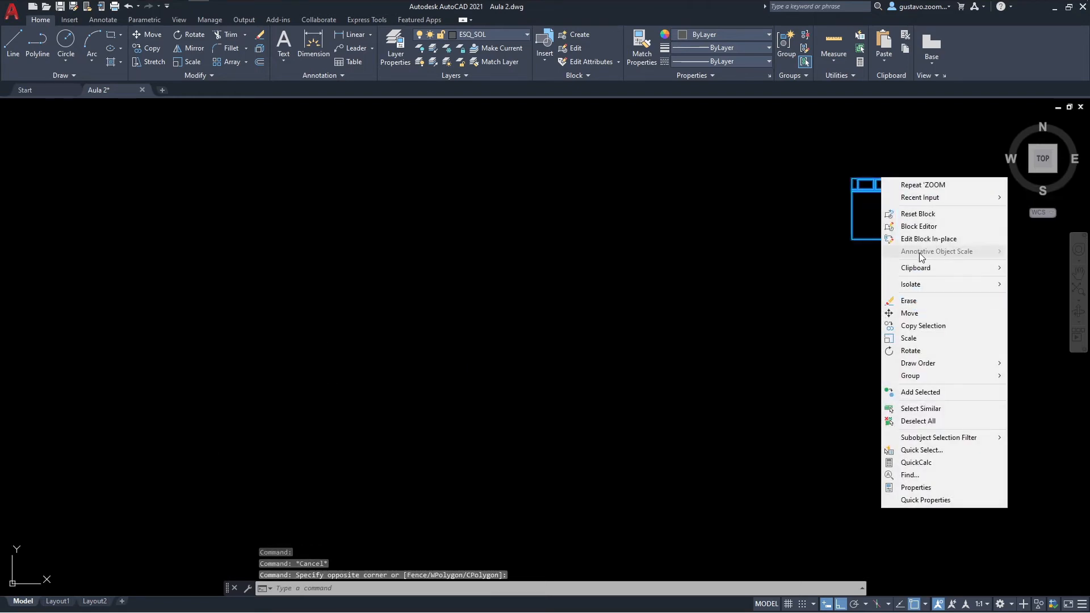
click(920, 227)
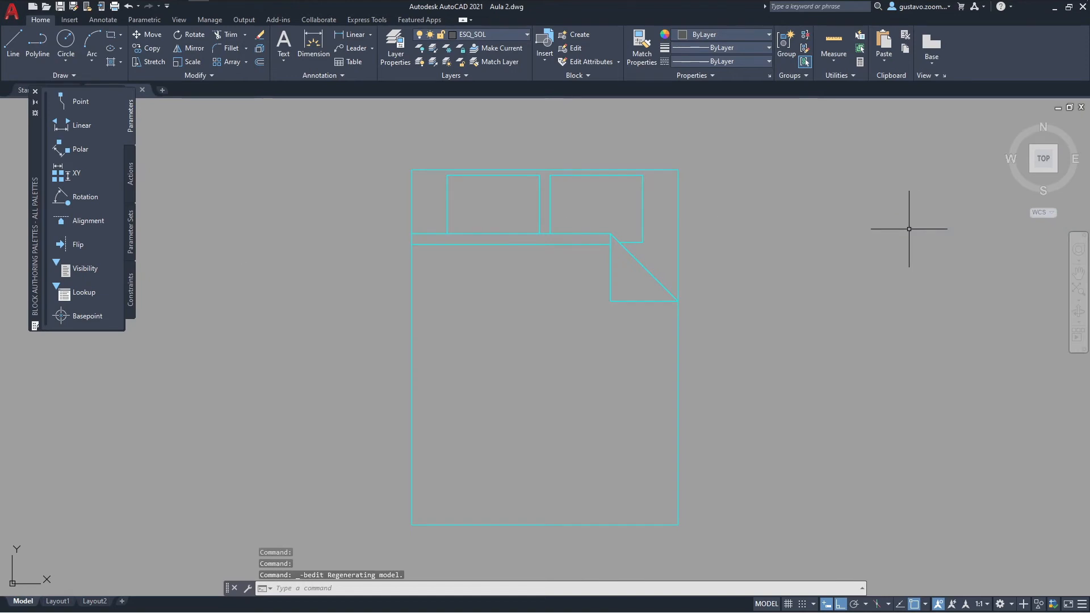
Step: Place a Basepoint parameter at the double bed's lower-left corner and close the Block Editor, saving the changes
click(98, 313)
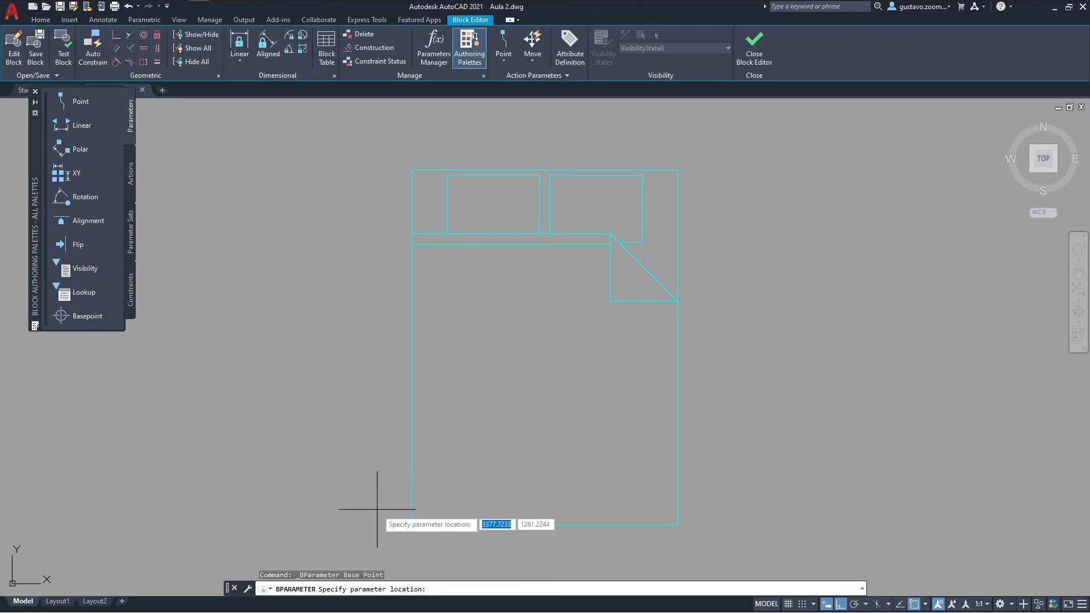
click(412, 524)
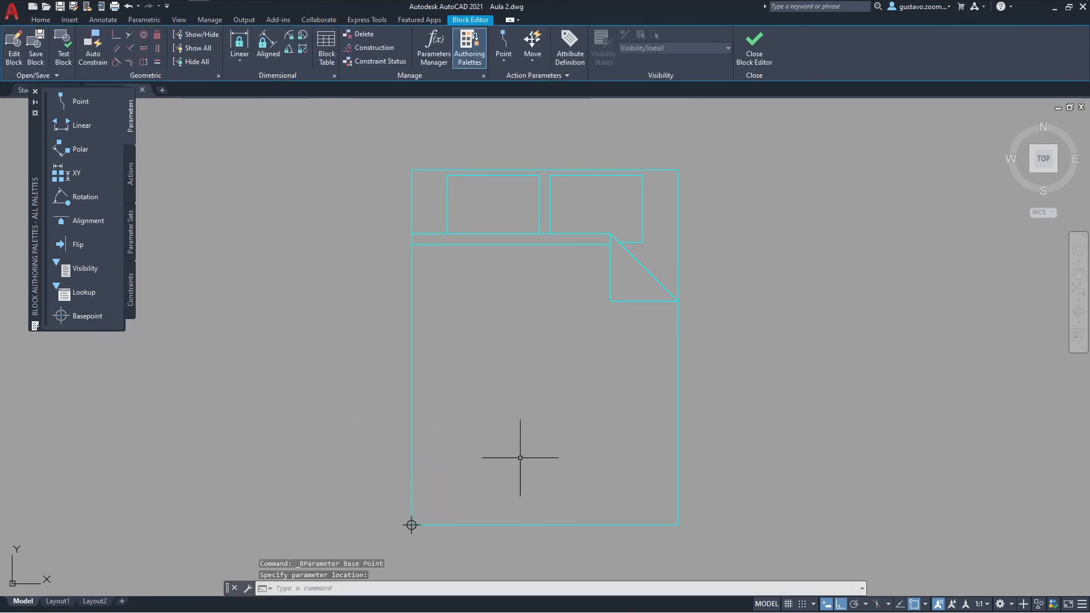
click(758, 60)
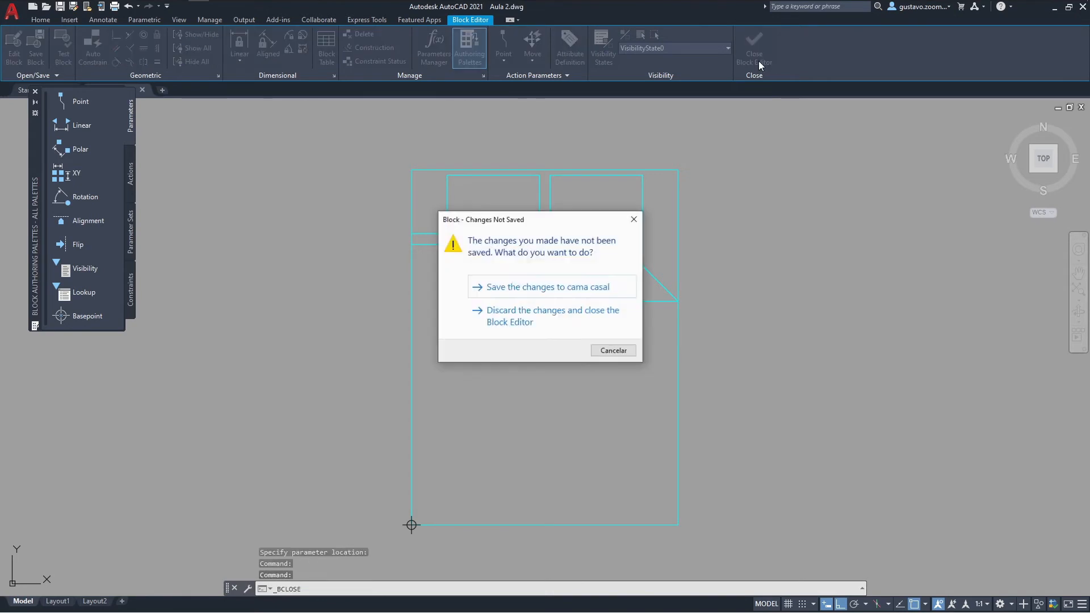
click(607, 285)
Step: Measure the width and length of the inserted double bed block beside the floor plan
scroll(545, 332, down, 10)
scroll(386, 403, up, 10)
scroll(714, 237, up, 2)
scroll(770, 168, up, 2)
middle_drag(769, 168, 630, 304)
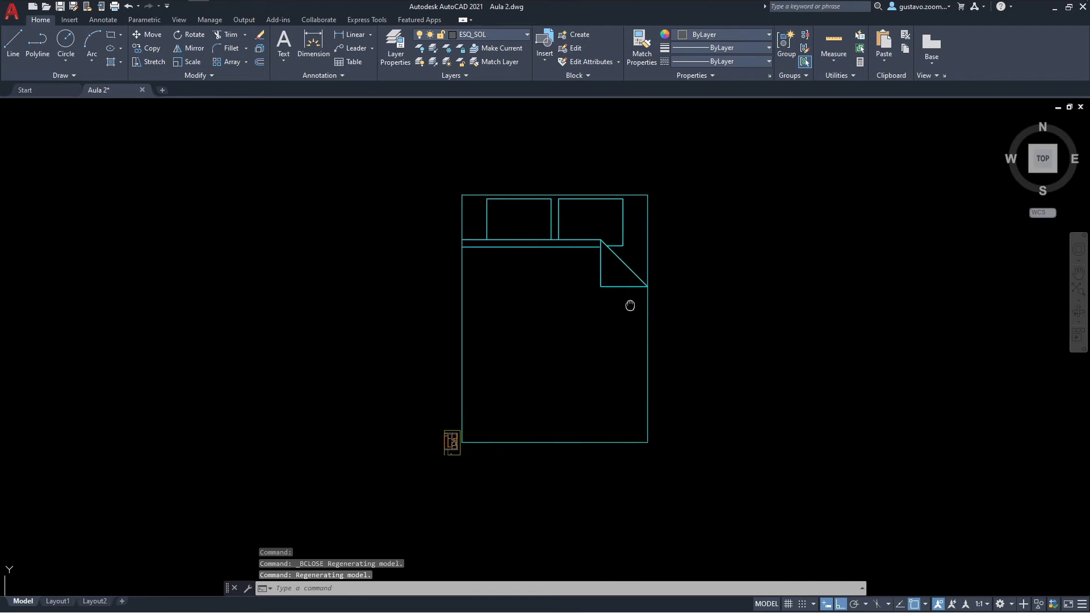
scroll(592, 319, up, 2)
text(dist)
key(Return)
click(384, 364)
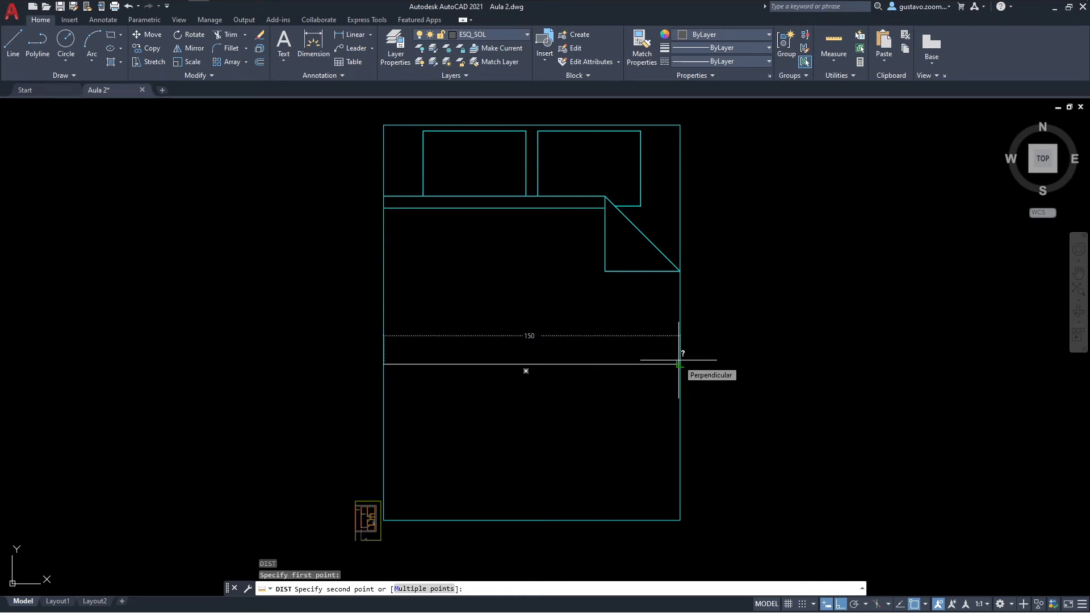
click(679, 364)
key(Return)
click(442, 520)
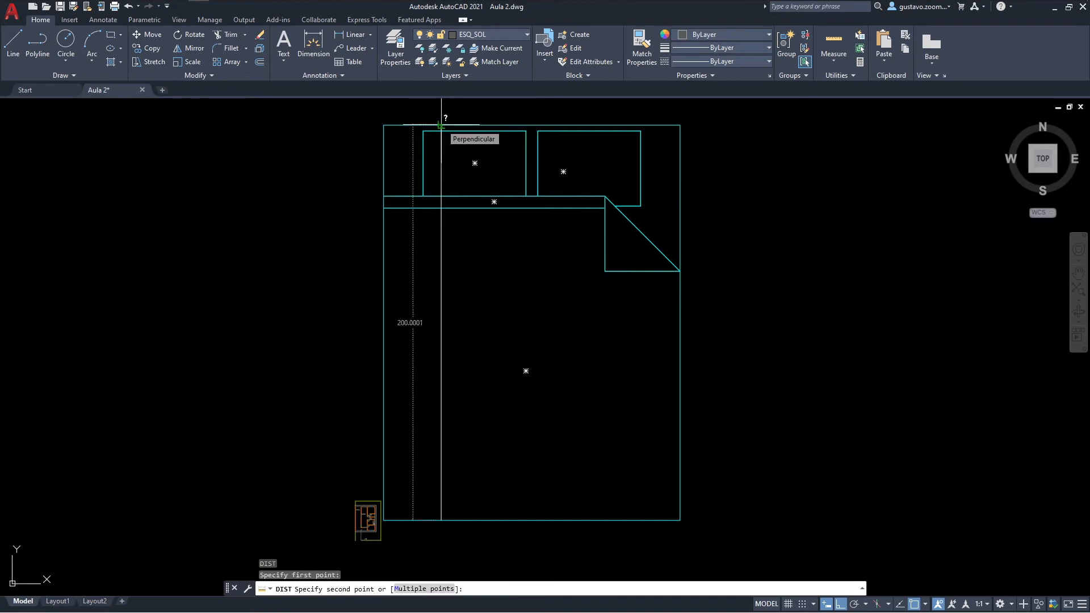
key(Escape)
Step: Measure the double bed's width once more between its two long sides
mouse_move(506, 249)
middle_down()
mouse_move(505, 291)
mouse_move(494, 218)
middle_up()
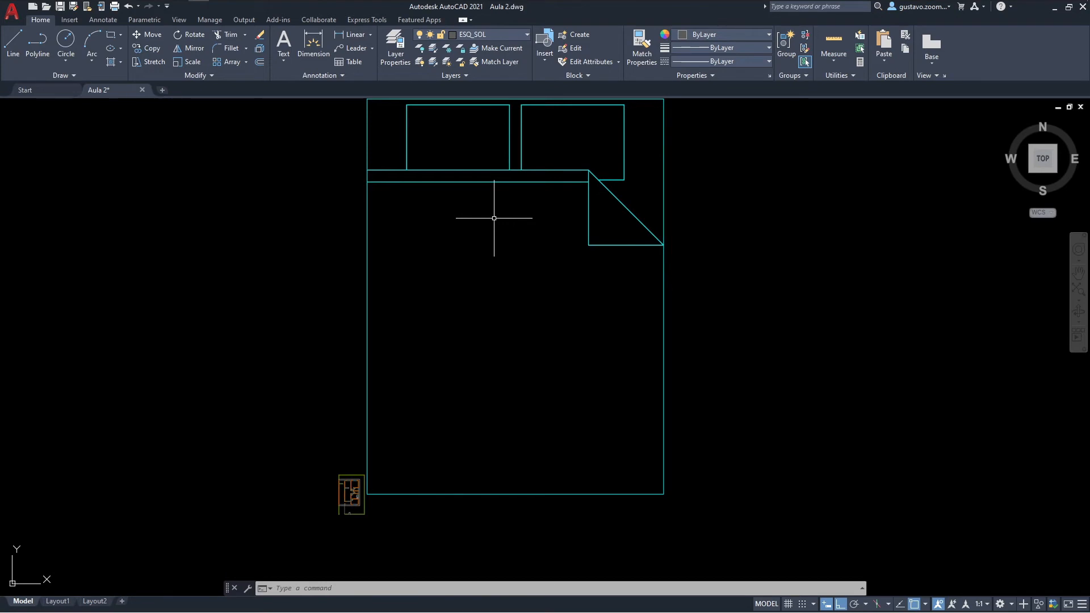
text(dist)
key(Return)
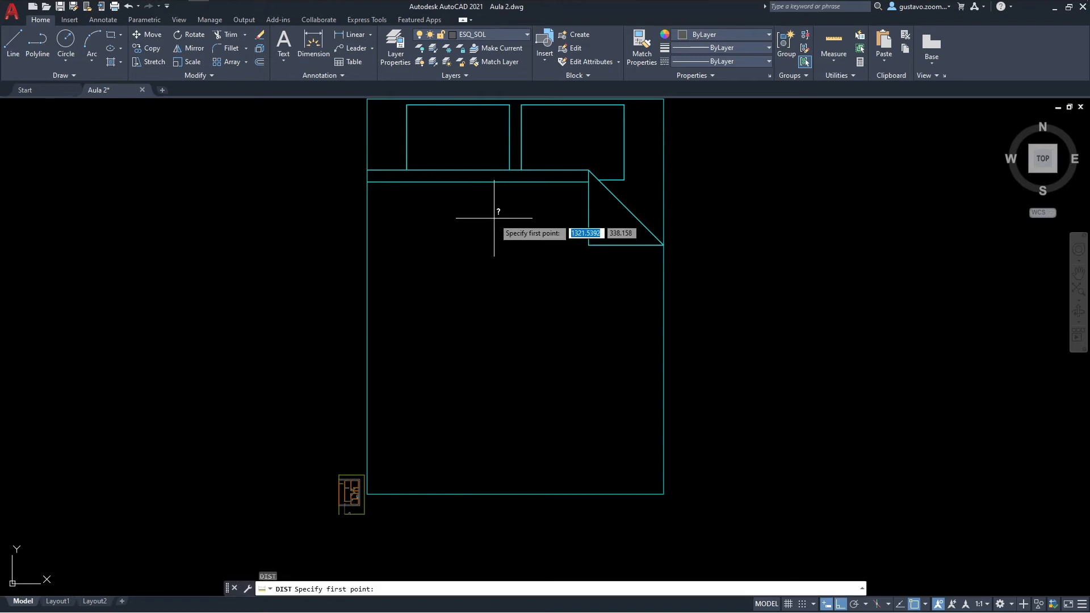
click(367, 338)
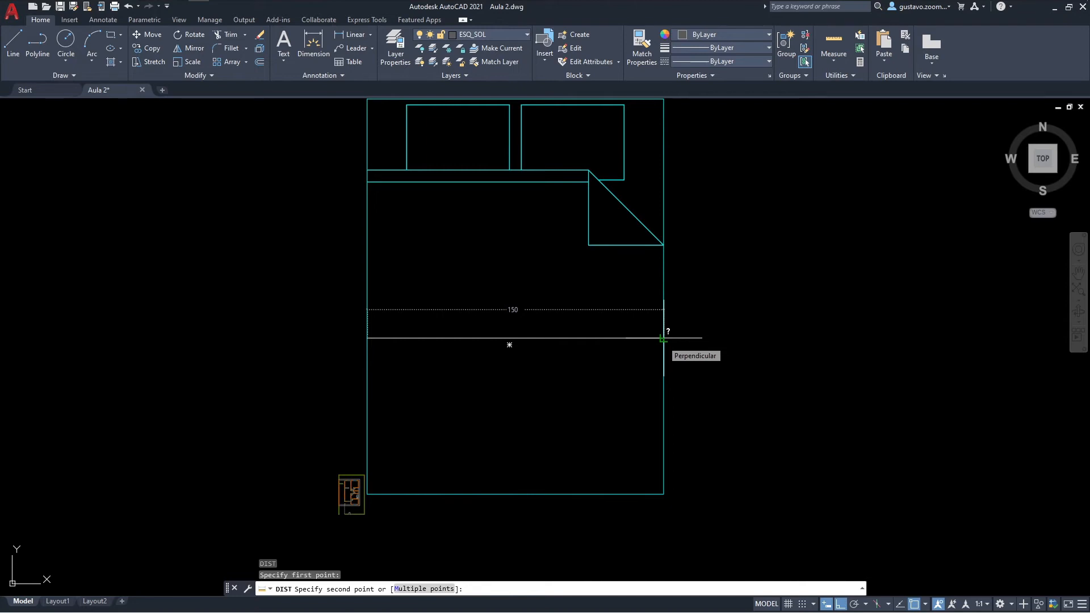
middle_drag(663, 338, 696, 353)
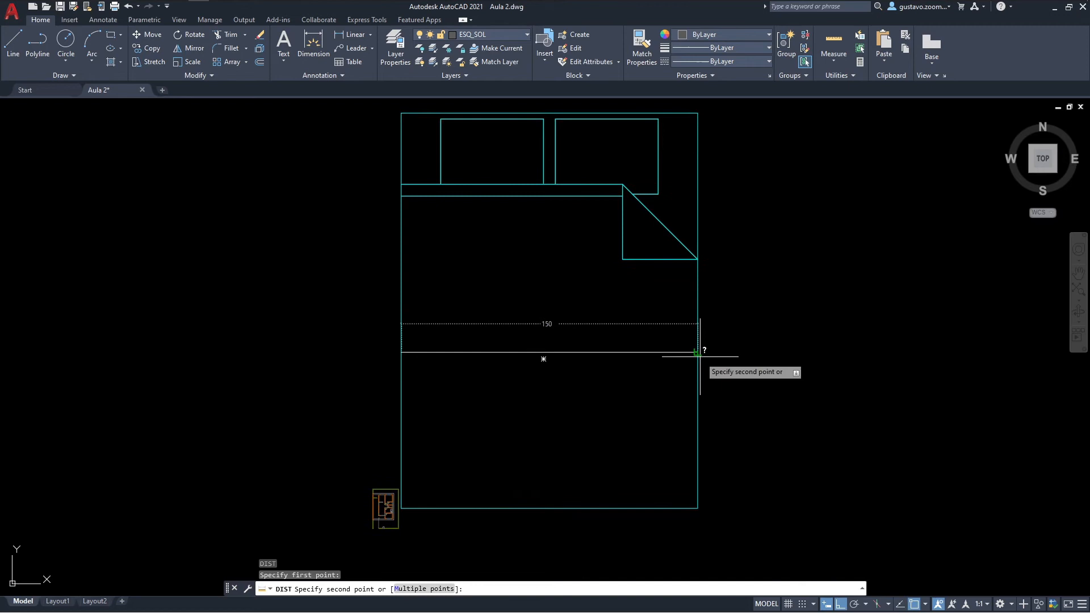
key(Escape)
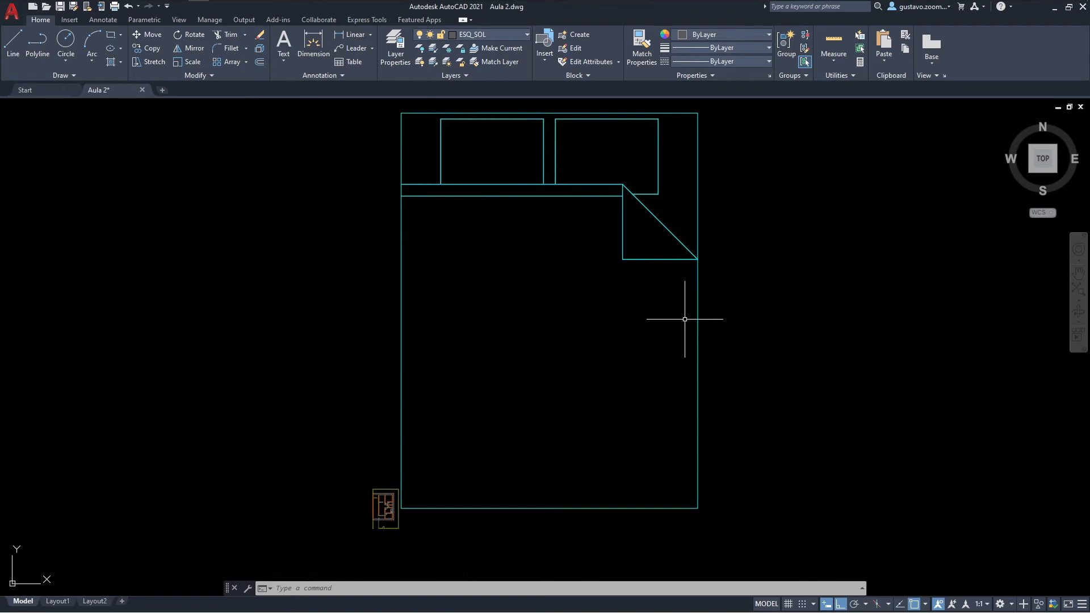
text(SC)
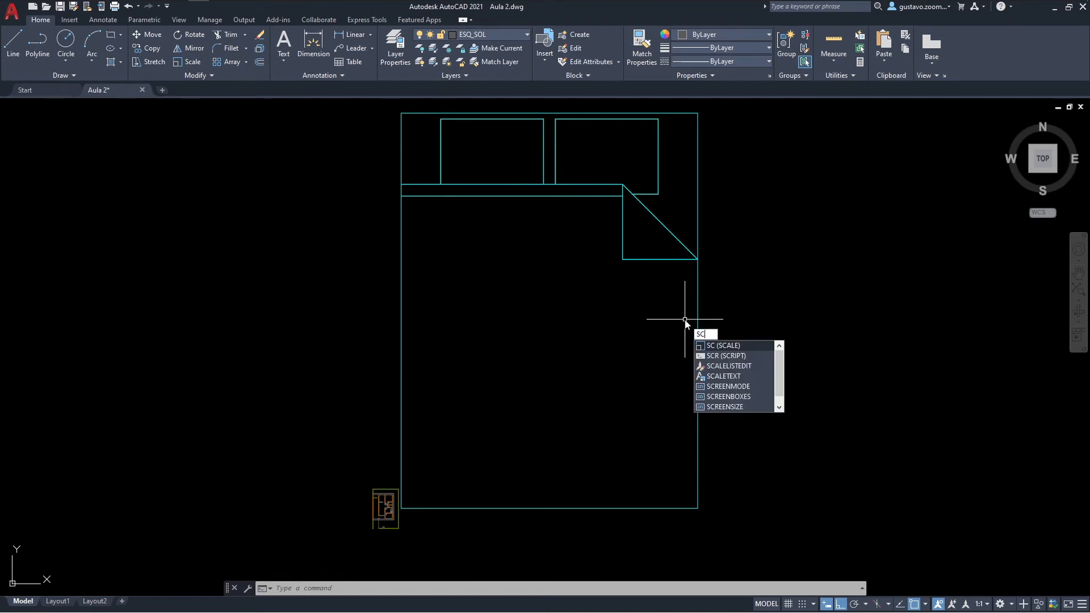
key(Return)
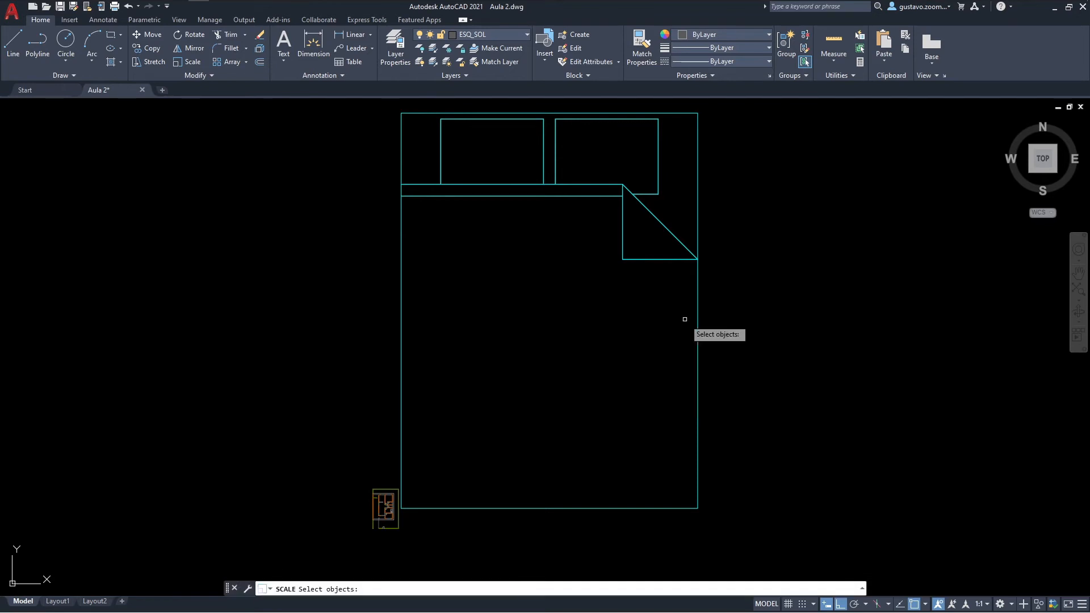
click(400, 309)
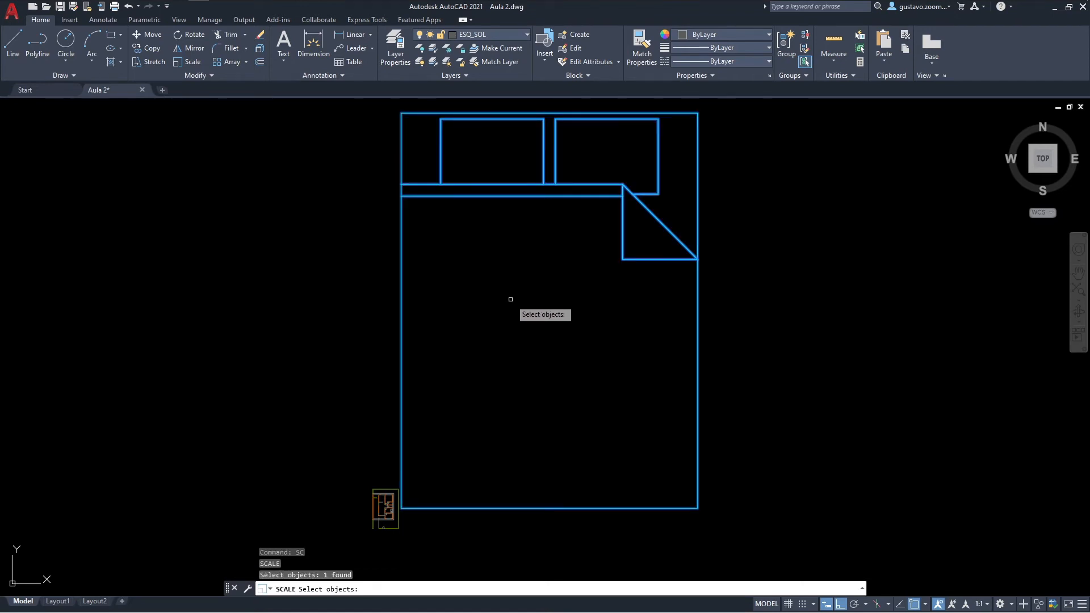
key(Return)
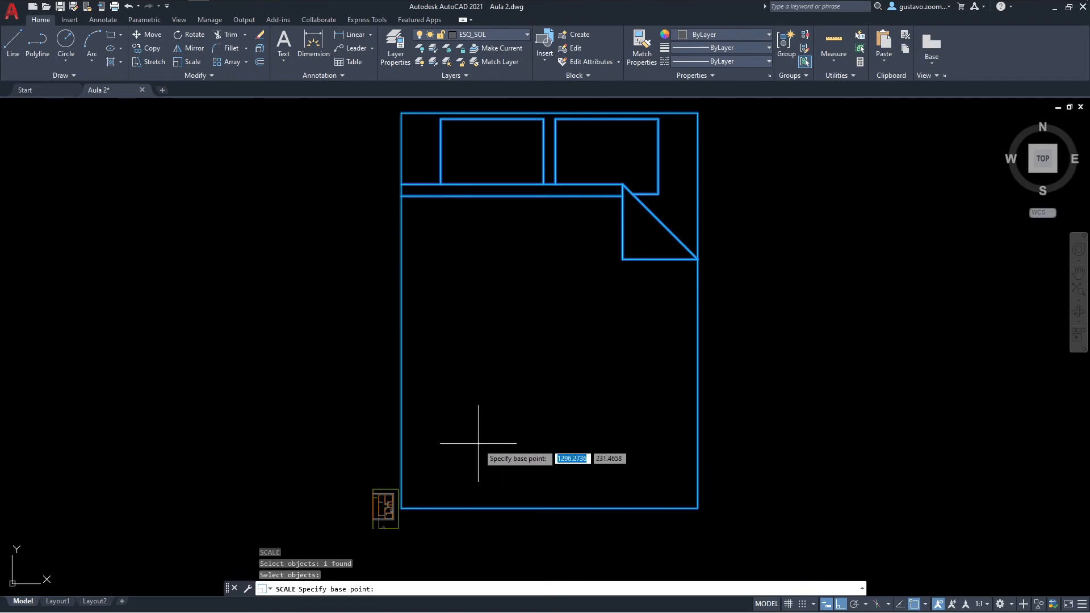
click(402, 508)
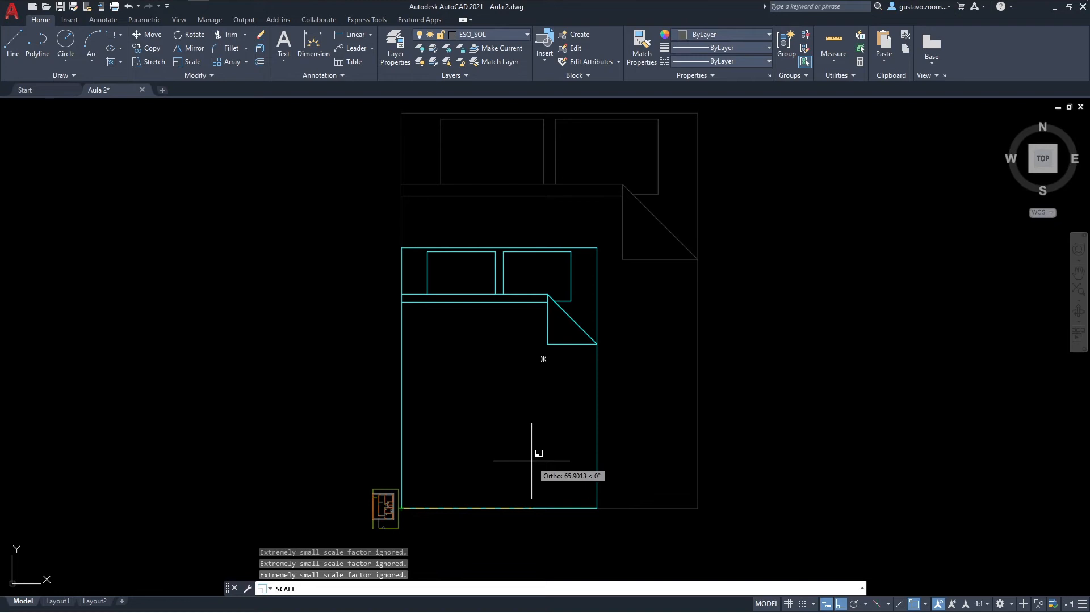
scroll(532, 461, up, 2)
scroll(531, 461, down, 1)
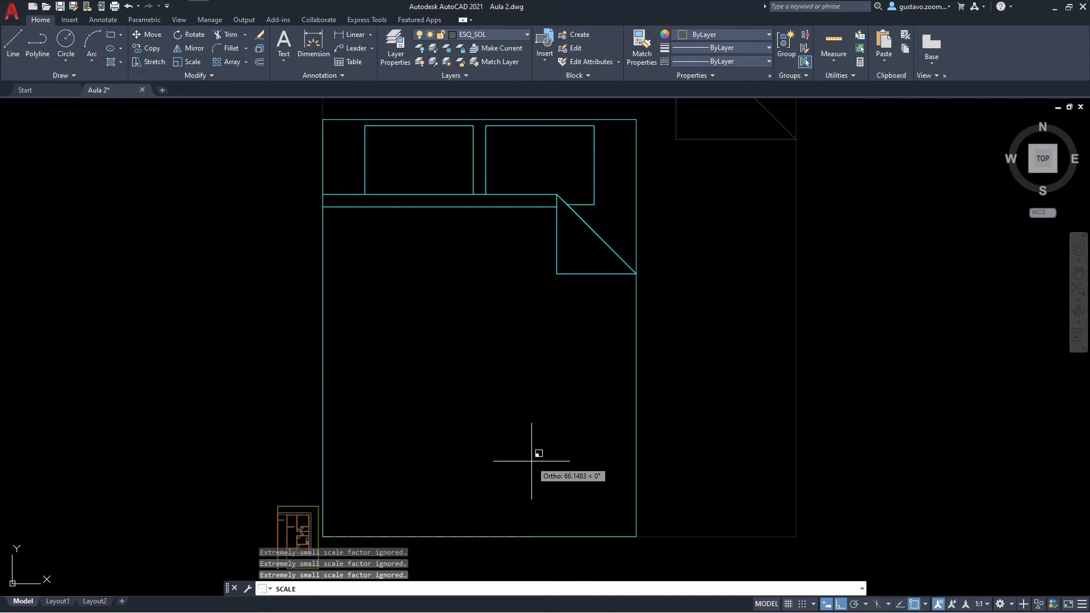
mouse_move(529, 459)
middle_down()
mouse_move(468, 426)
mouse_move(561, 444)
middle_up()
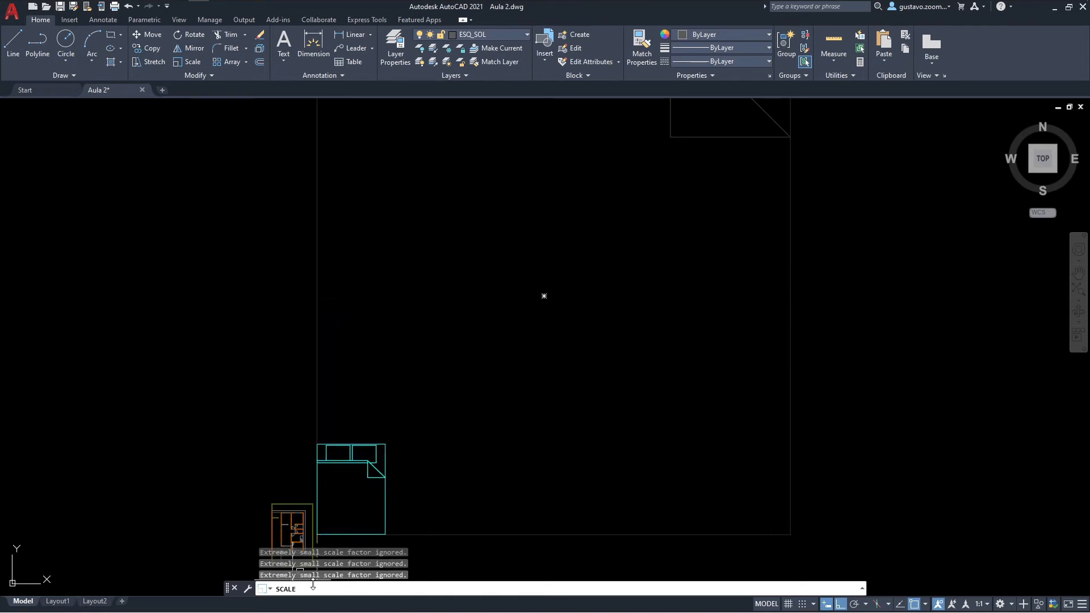
key(Escape)
Step: Scale the double bed by reference from a base point on its left edge, using its bottom edge as reference and 1.58 as new length
text(scale)
key(Return)
click(458, 409)
click(315, 436)
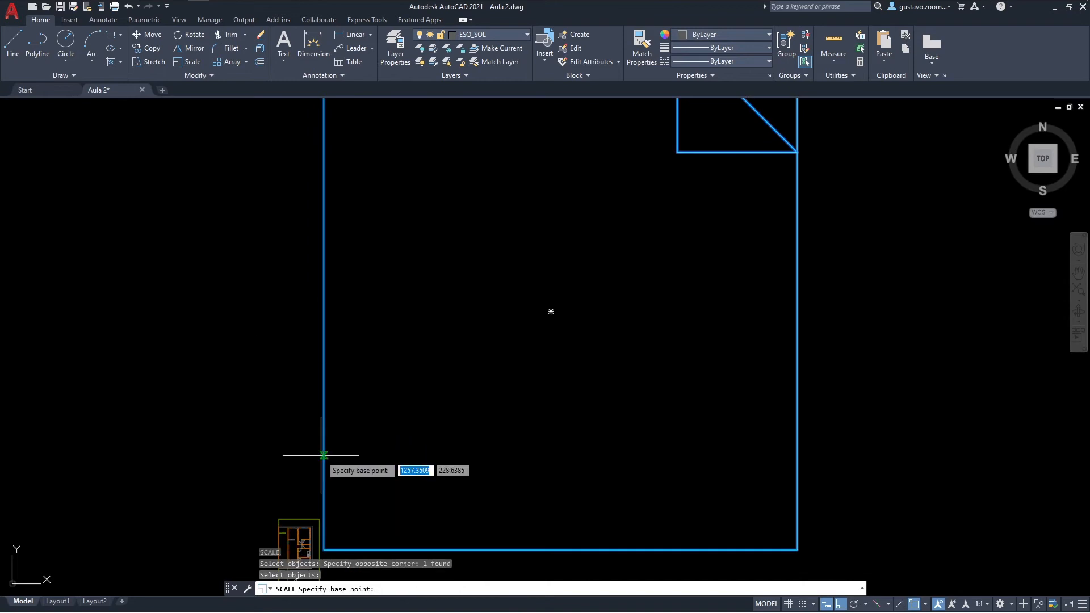
click(324, 455)
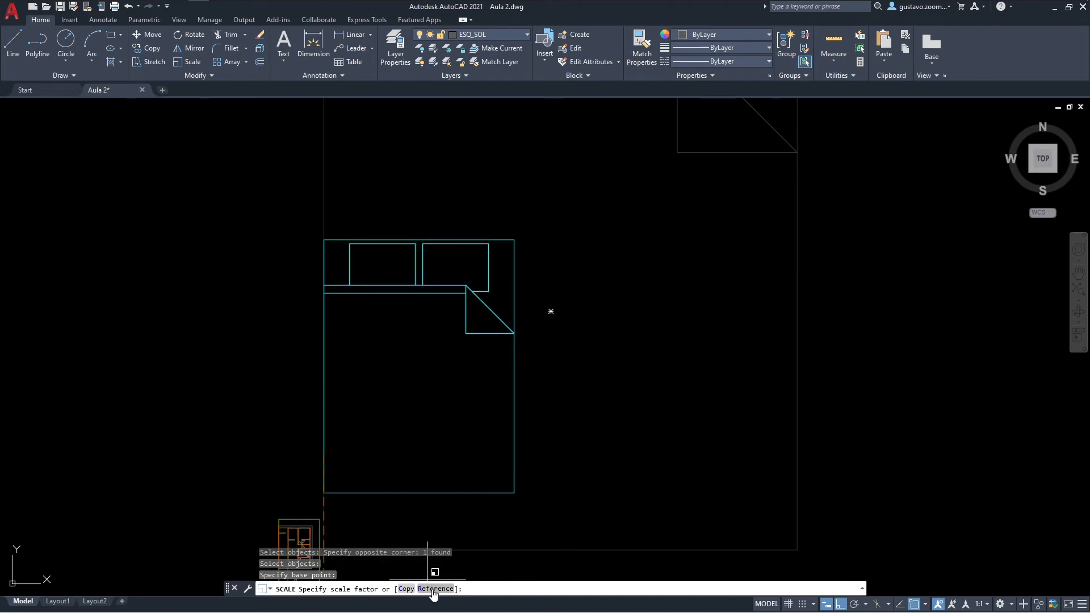
scroll(437, 474, down, 2)
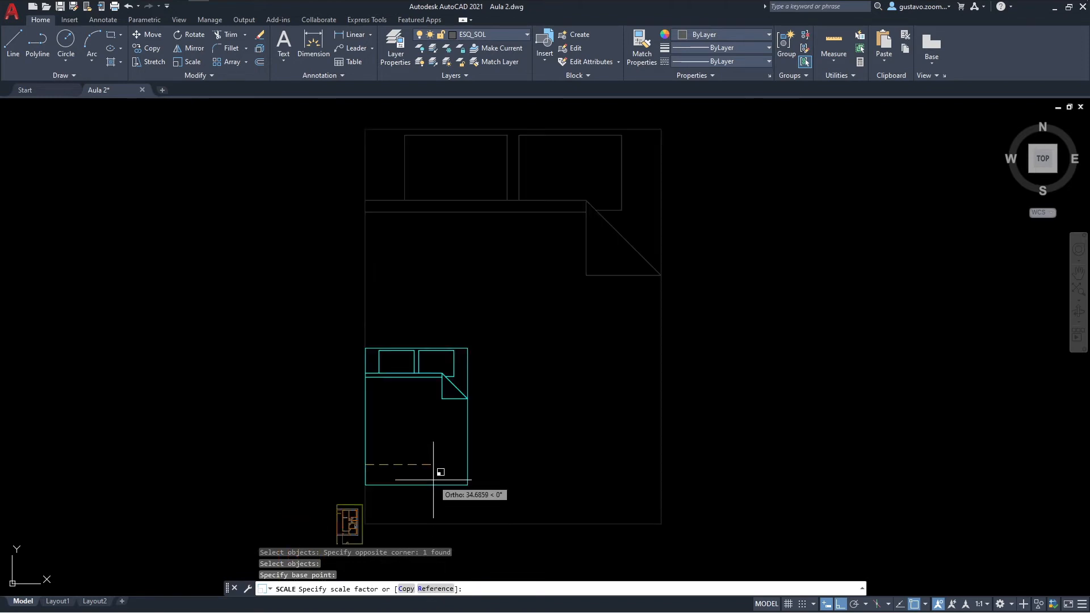
scroll(438, 462, up, 1)
middle_drag(468, 470, 526, 418)
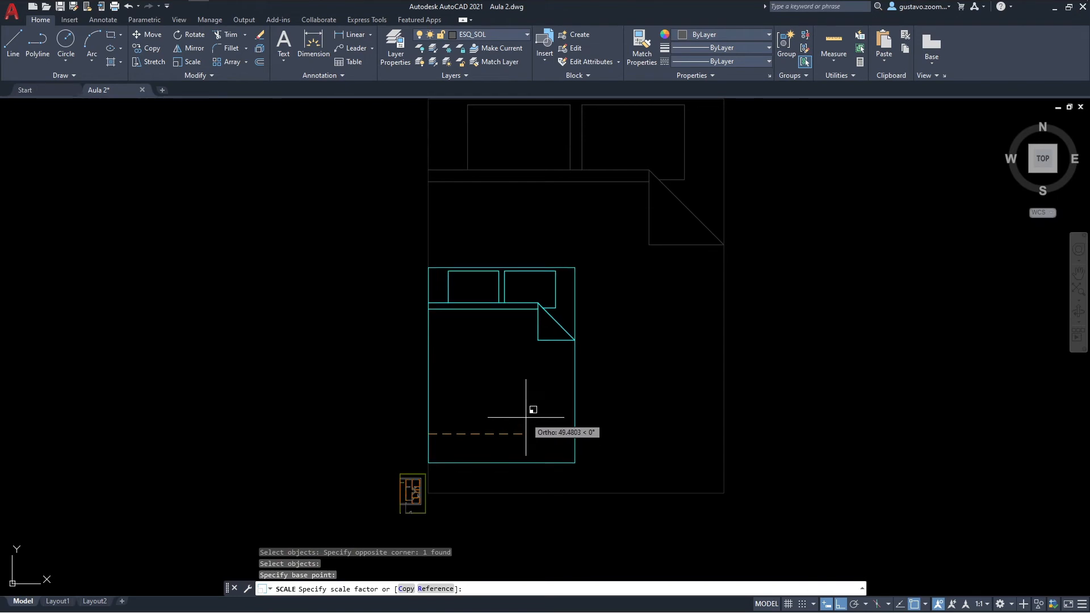
text(r)
key(Return)
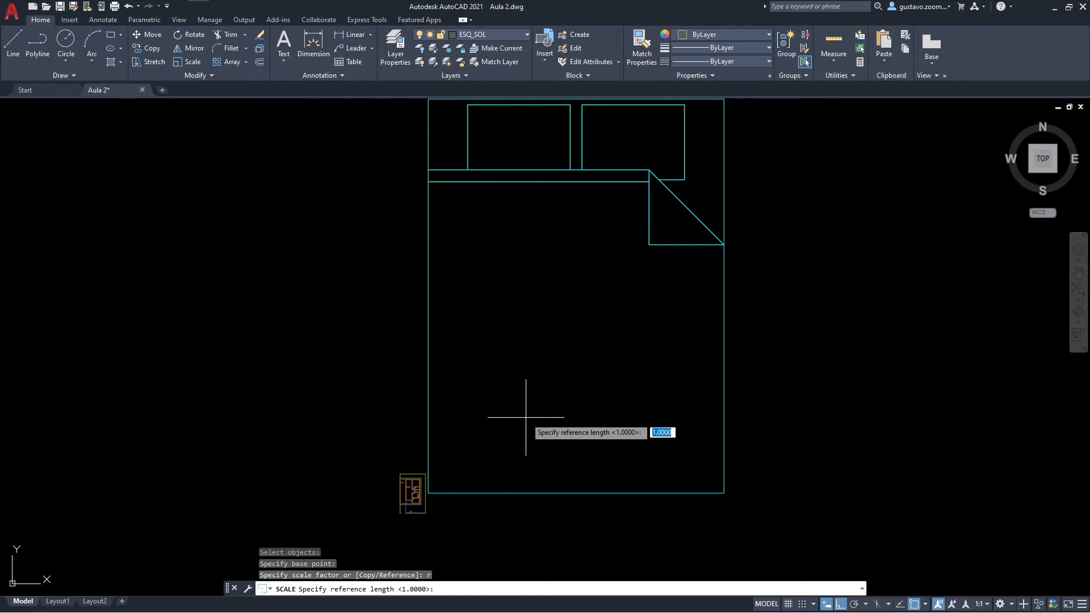
scroll(486, 450, up, 3)
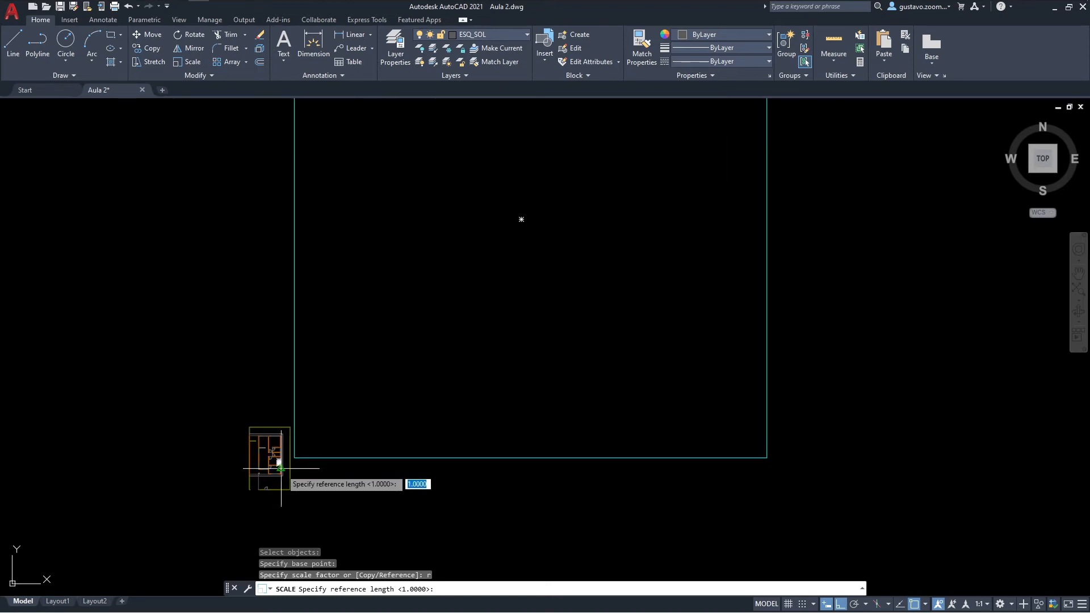
click(294, 457)
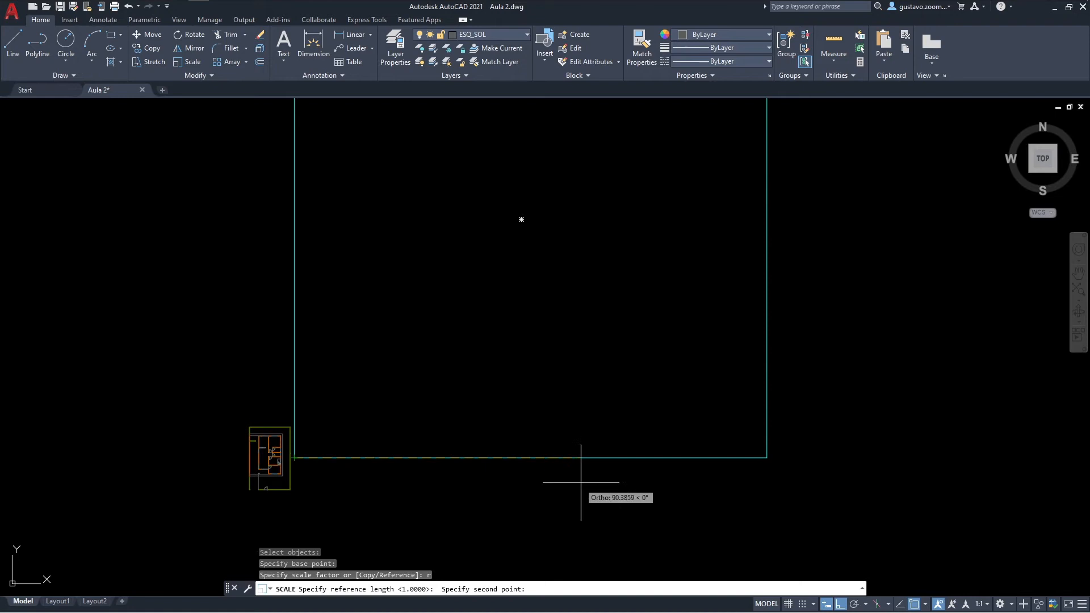
click(767, 458)
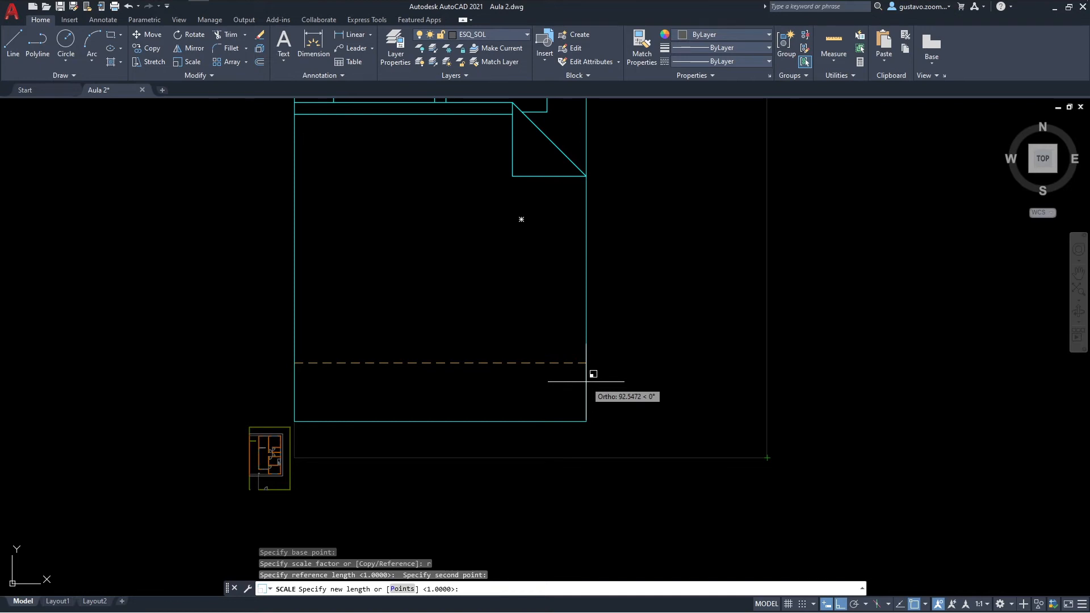
text(1.58)
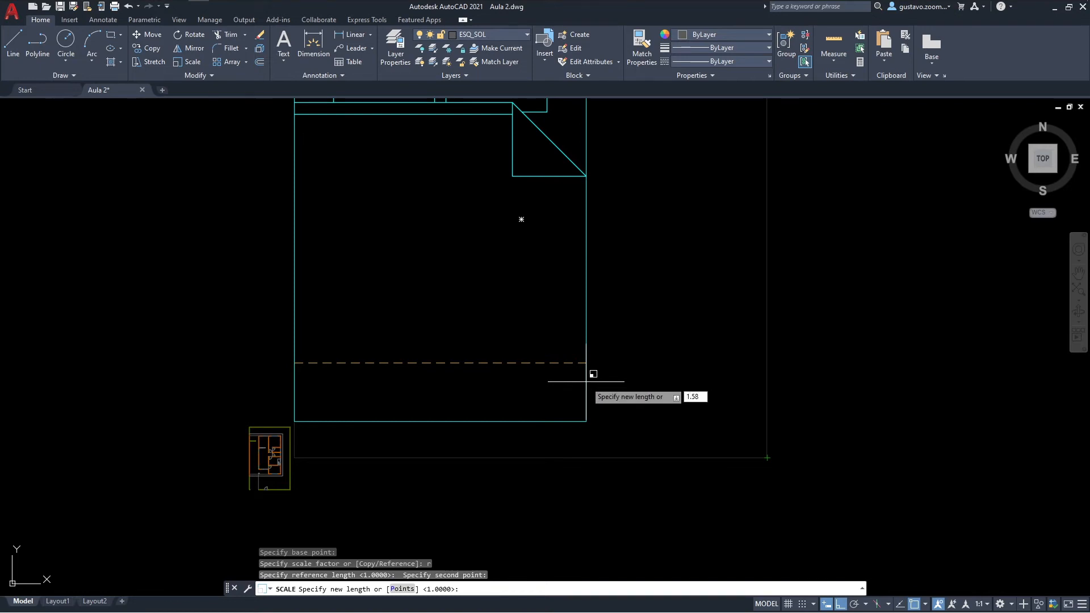
key(Return)
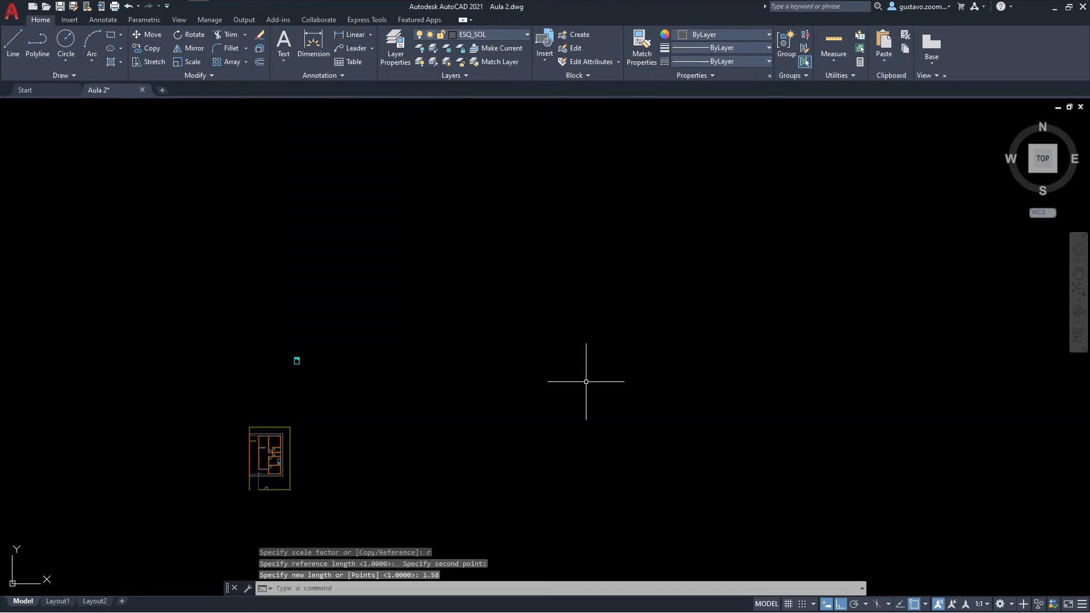
Step: Move the scaled double bed into the floor plan's northeast bedroom, below the window
text(M)
key(Return)
click(335, 365)
click(258, 307)
key(Return)
click(297, 361)
scroll(315, 411, up, 8)
click(362, 268)
key(Escape)
Step: Measure the scaled double bed's width and length inside the bedroom
scroll(360, 257, up, 4)
scroll(360, 257, up, 3)
text(dist)
key(Return)
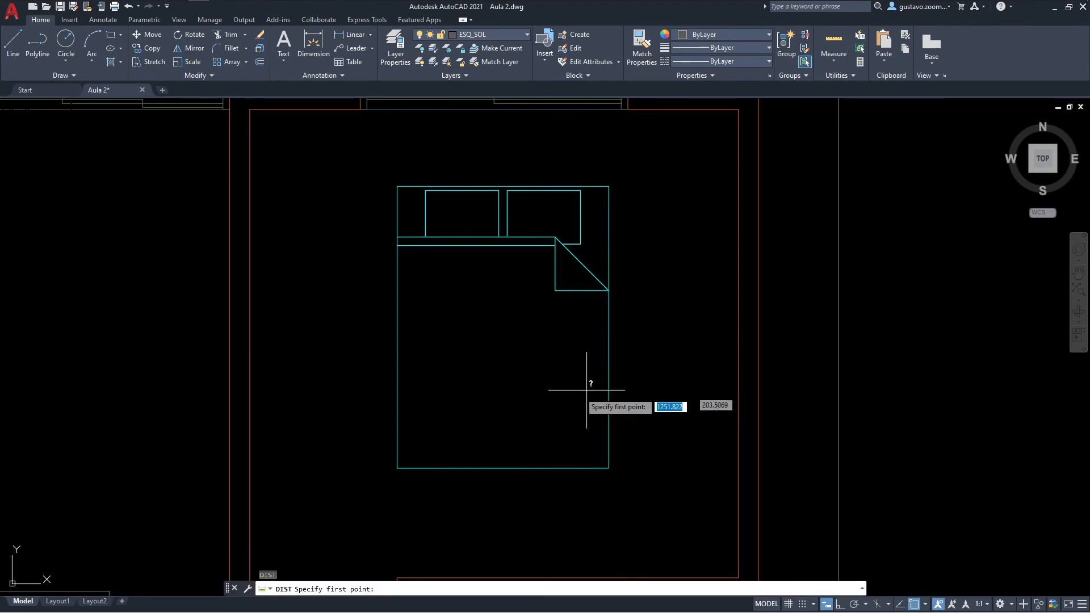
click(398, 391)
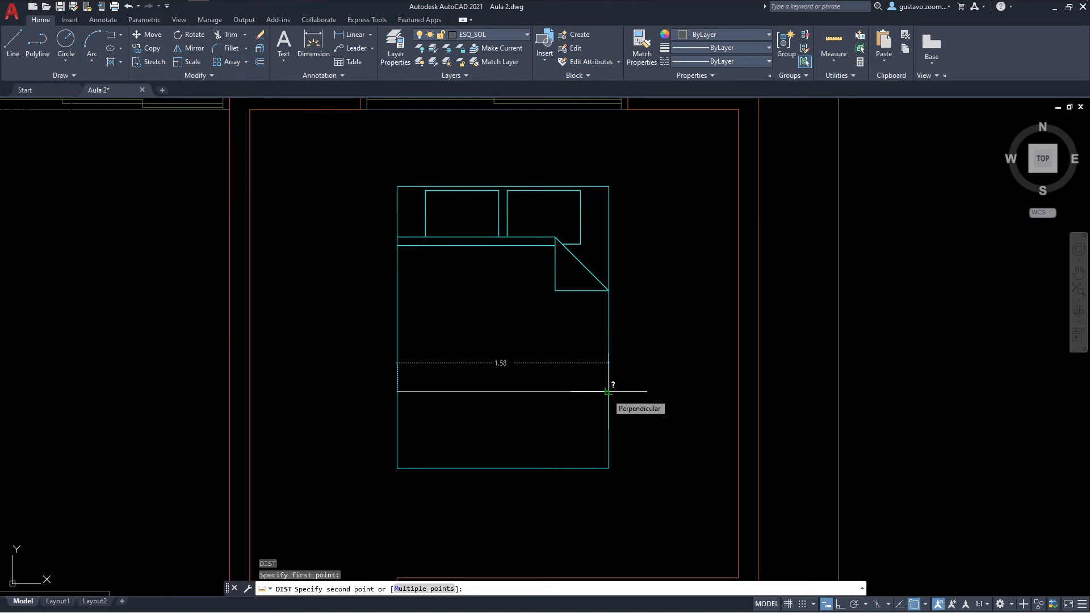
click(607, 391)
key(Return)
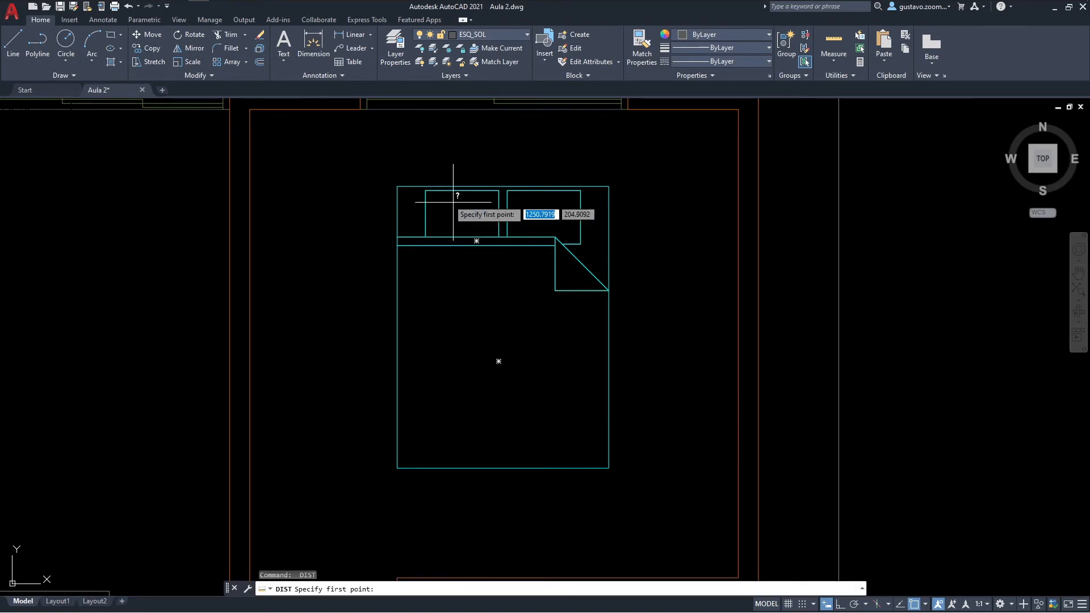
click(397, 186)
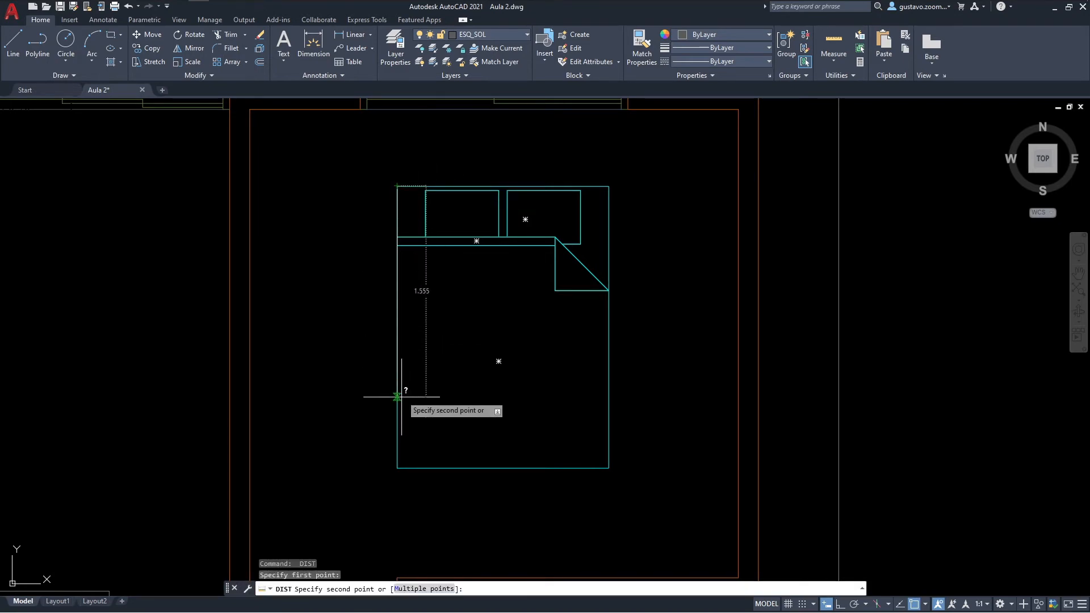
click(397, 468)
key(Return)
click(397, 365)
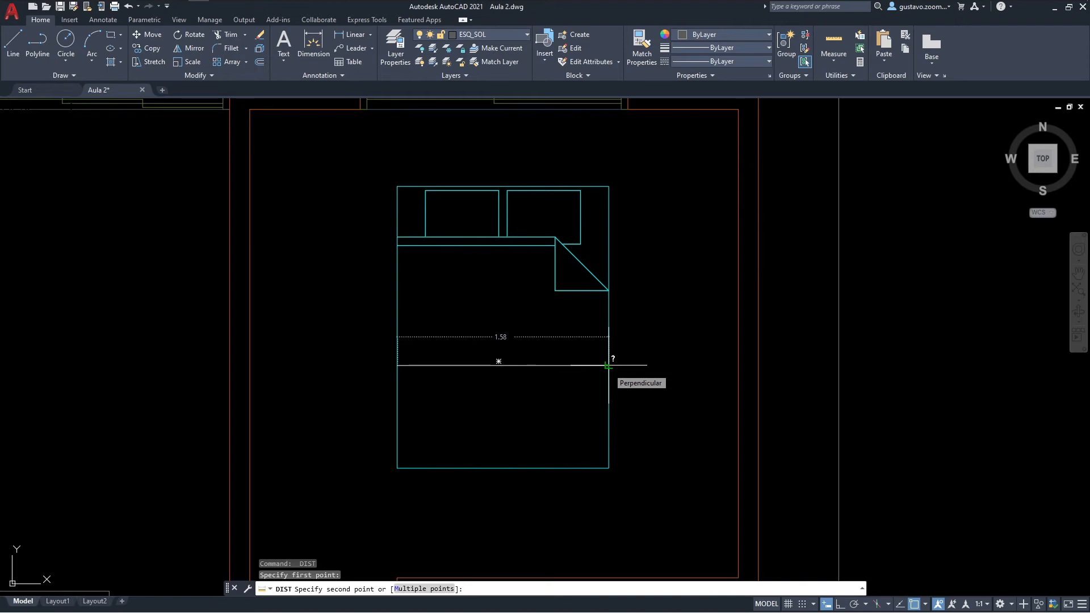
key(Escape)
Step: Assign the double bed block in the bedroom to the LAY_MOB layer
middle_drag(604, 370, 625, 408)
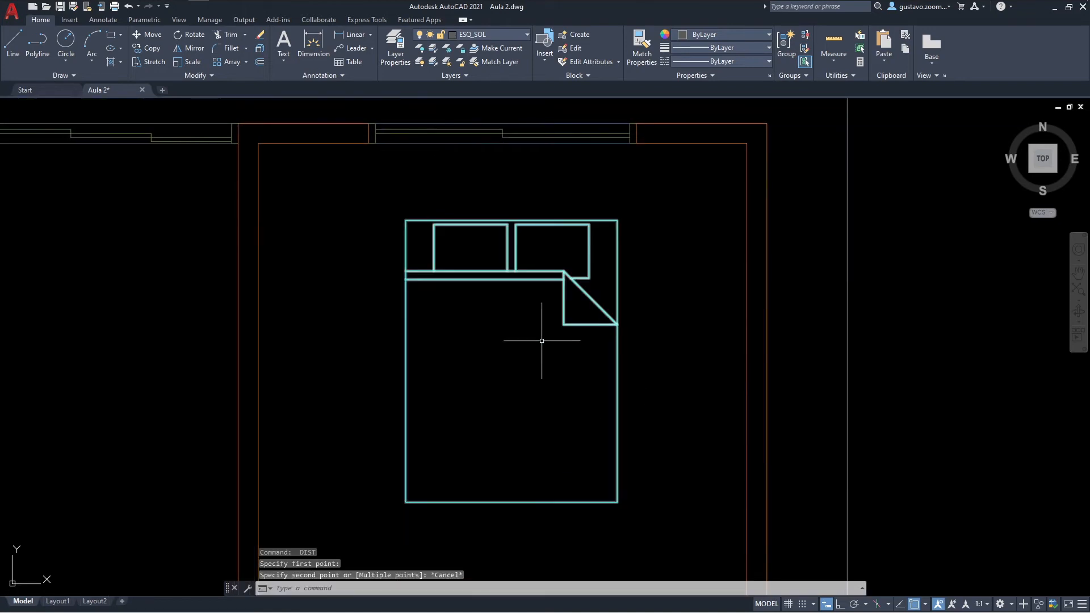
click(564, 316)
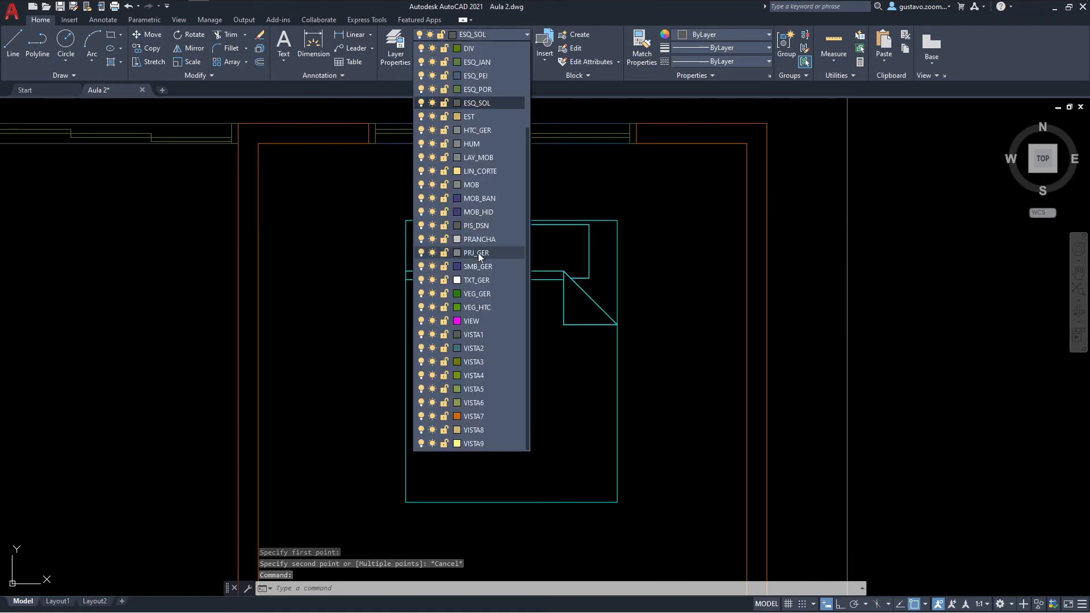
click(478, 158)
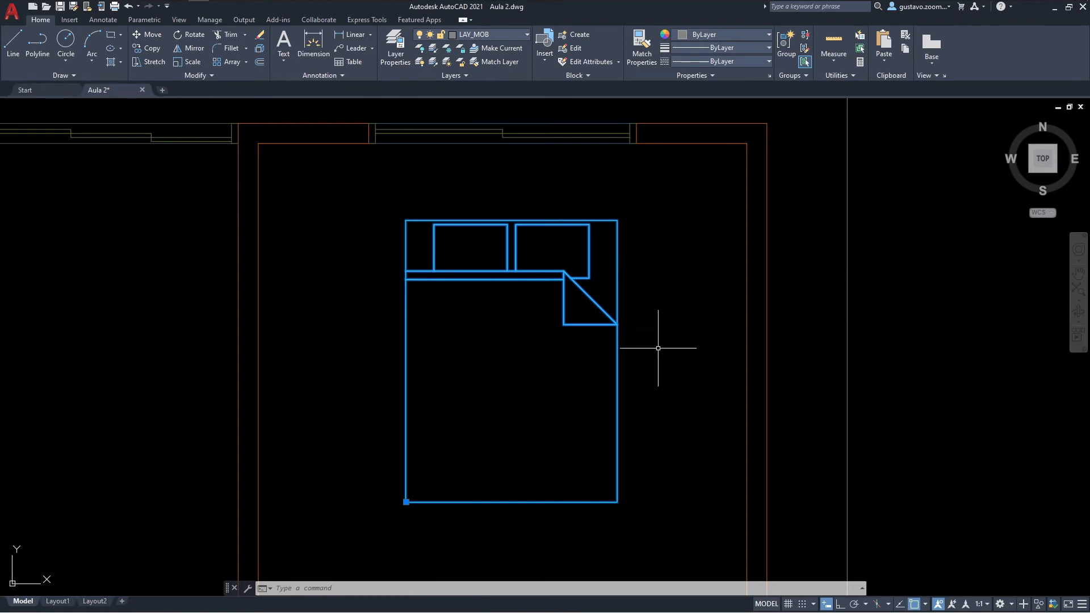
key(Escape)
Step: Open the double bed block in the Block Editor and explode the nested block inside it
click(617, 348)
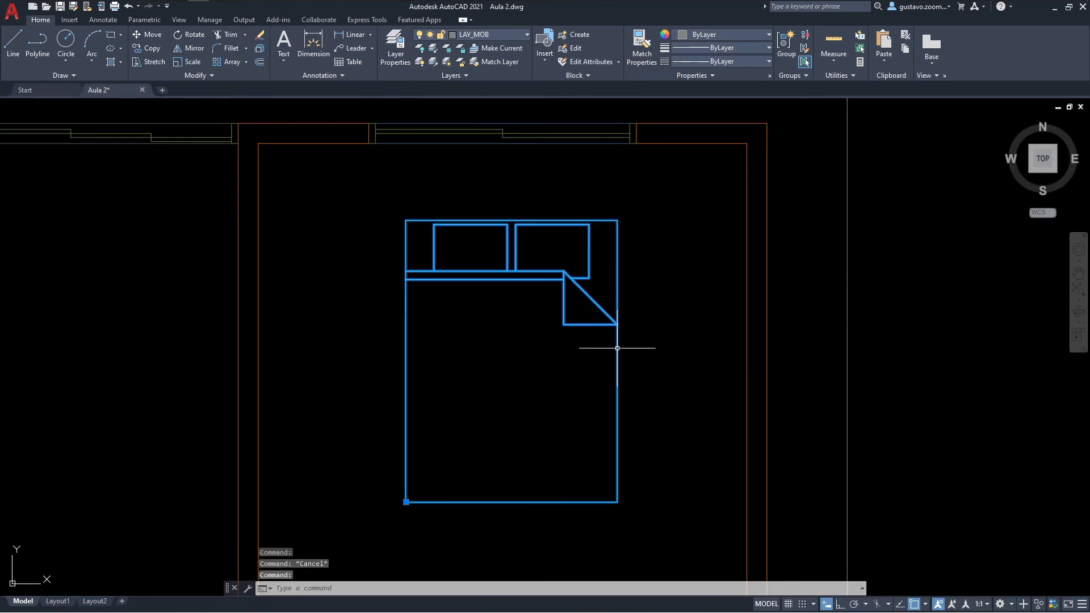
right_click(618, 348)
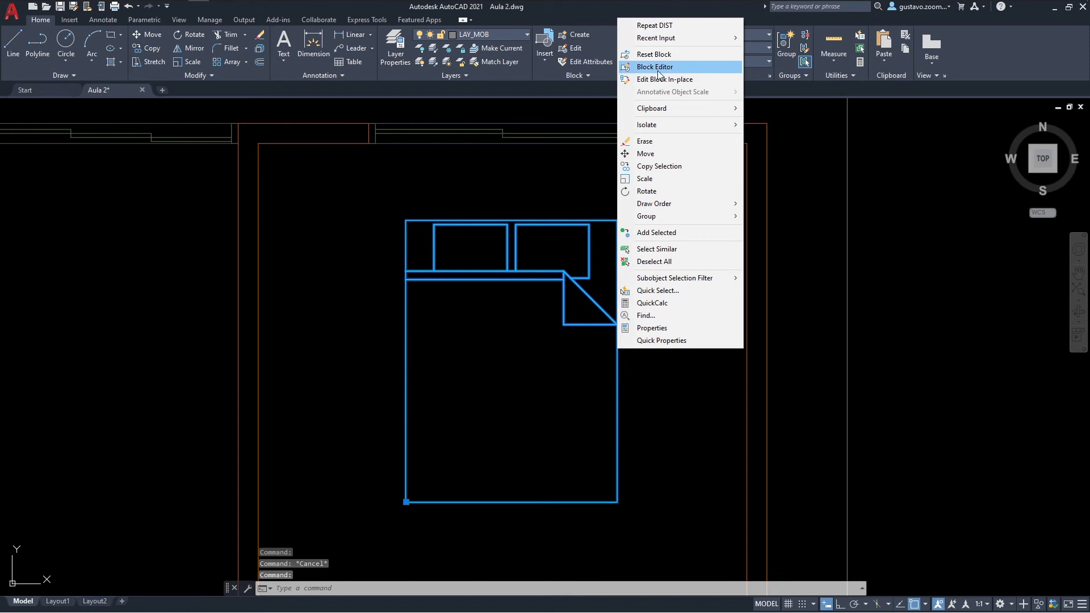
click(659, 67)
click(901, 212)
middle_drag(930, 230, 674, 294)
scroll(666, 286, up, 6)
scroll(621, 276, down, 2)
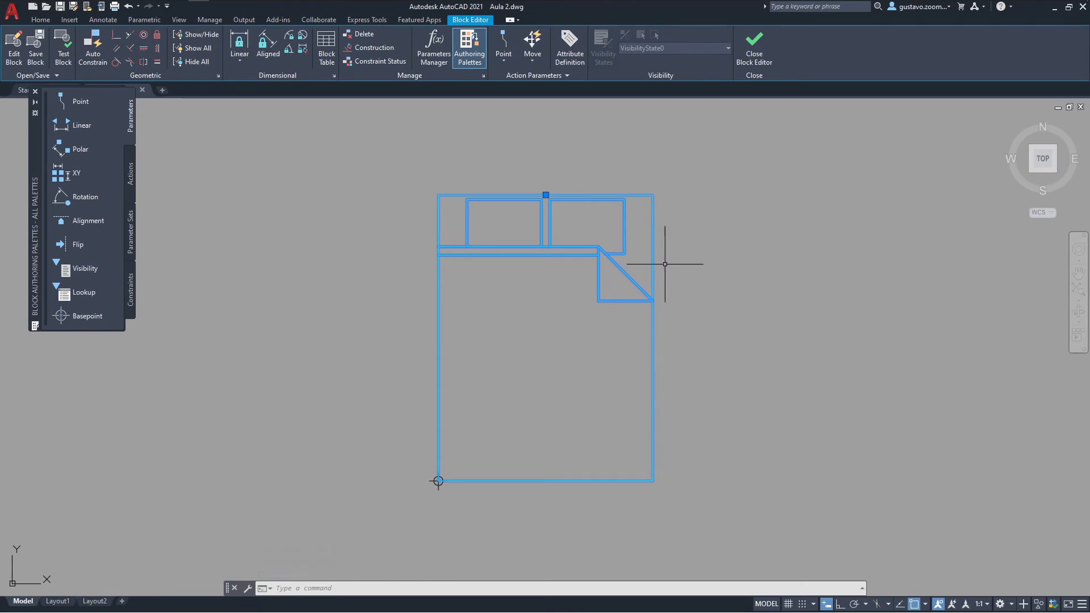
middle_drag(692, 310, 680, 321)
text(x)
key(Return)
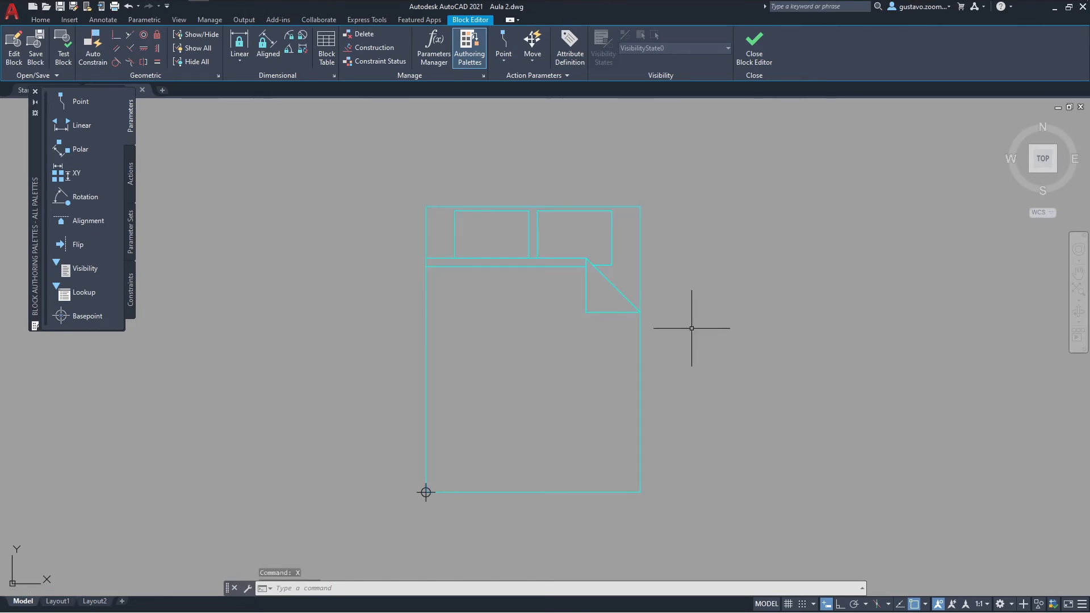
Step: Assign all of the exploded bed lines to layer 0 inside the Block Editor
click(720, 334)
click(427, 194)
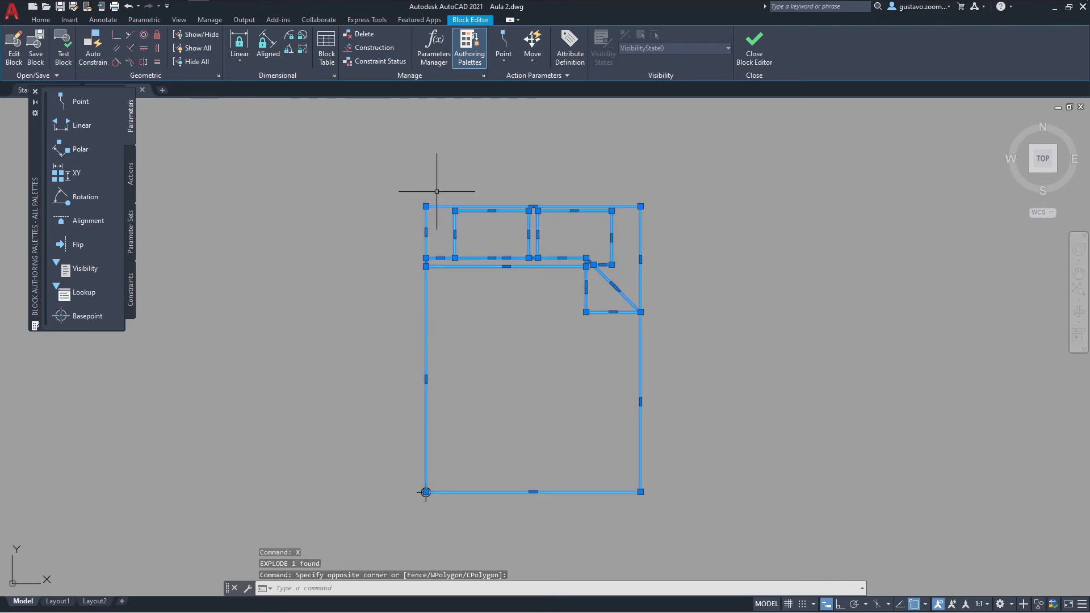
click(45, 22)
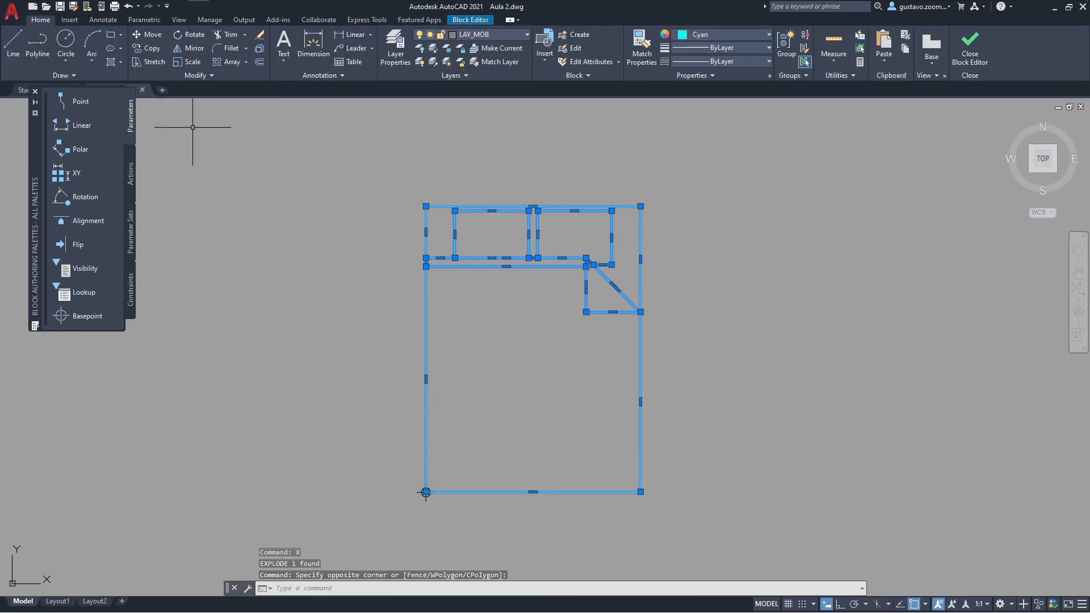
click(492, 35)
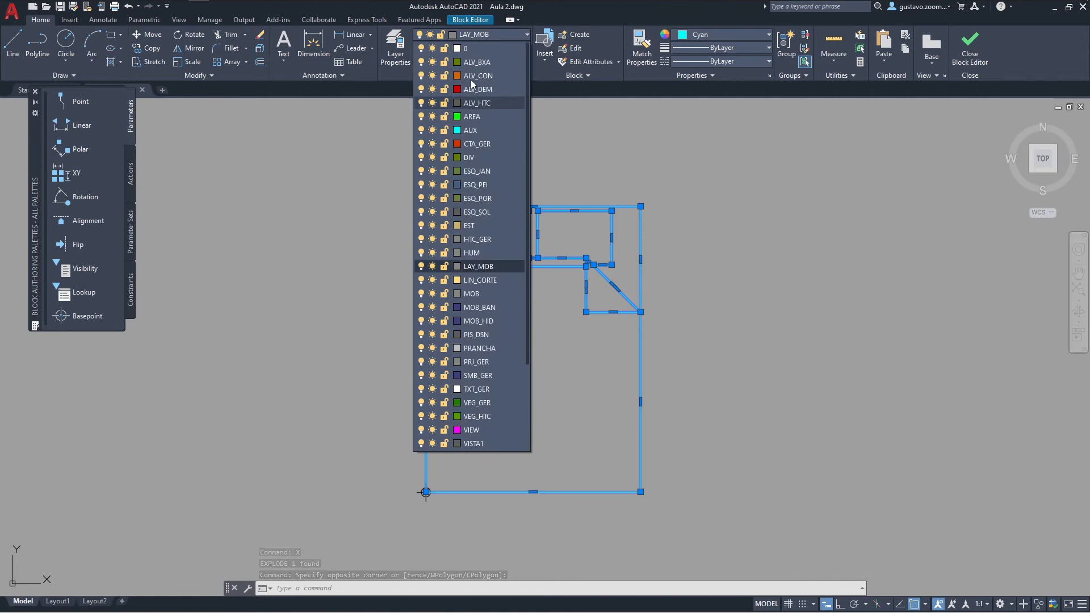
click(474, 50)
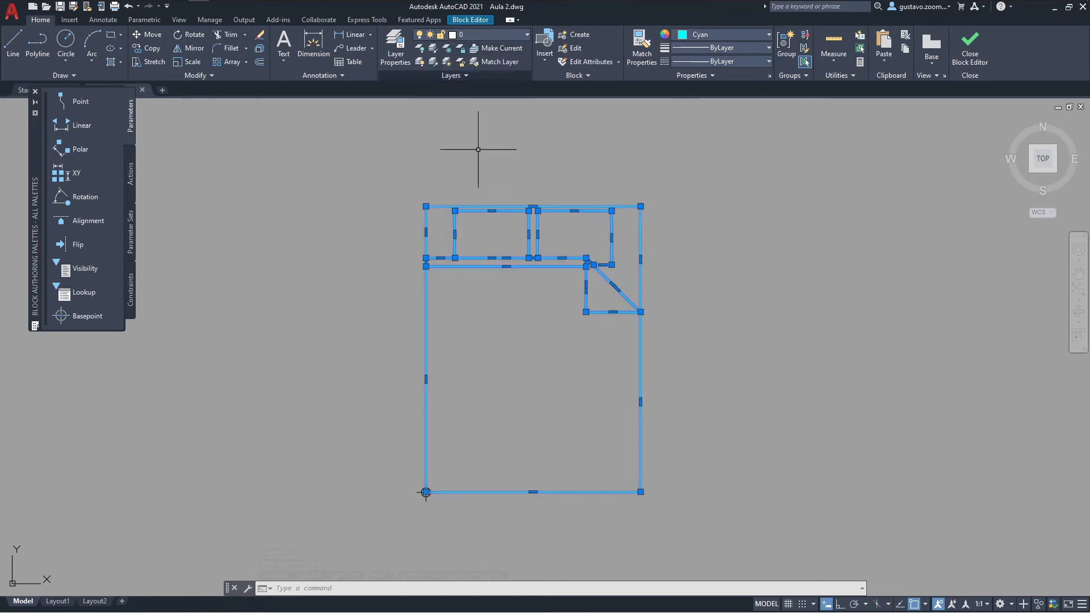
click(670, 361)
key(Escape)
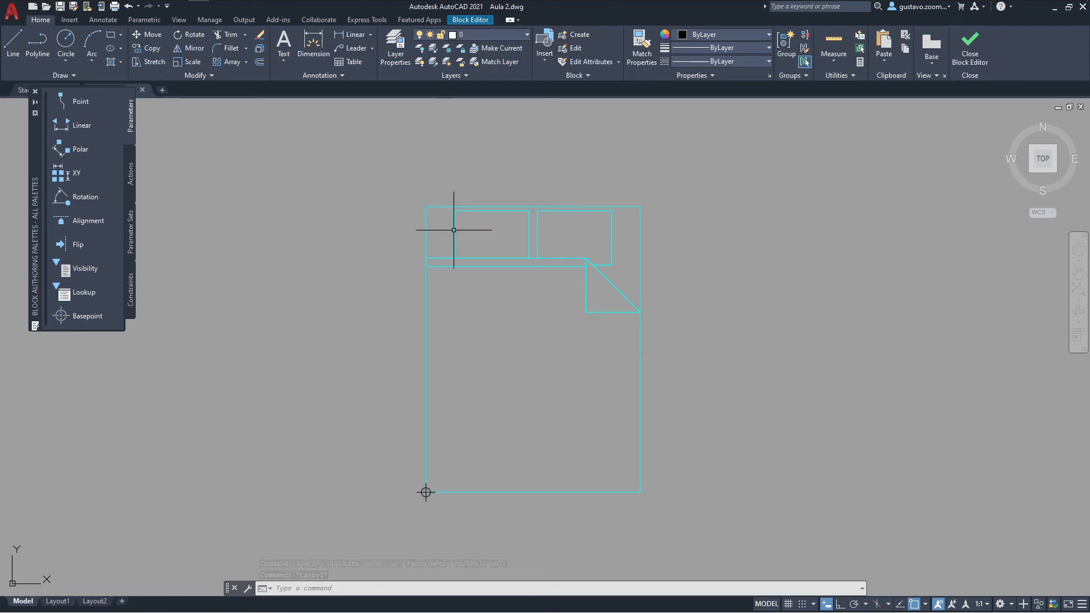
Step: Set the colour of all the bed lines to ByLayer and close the Block Editor, saving the changes
middle_drag(659, 276, 617, 279)
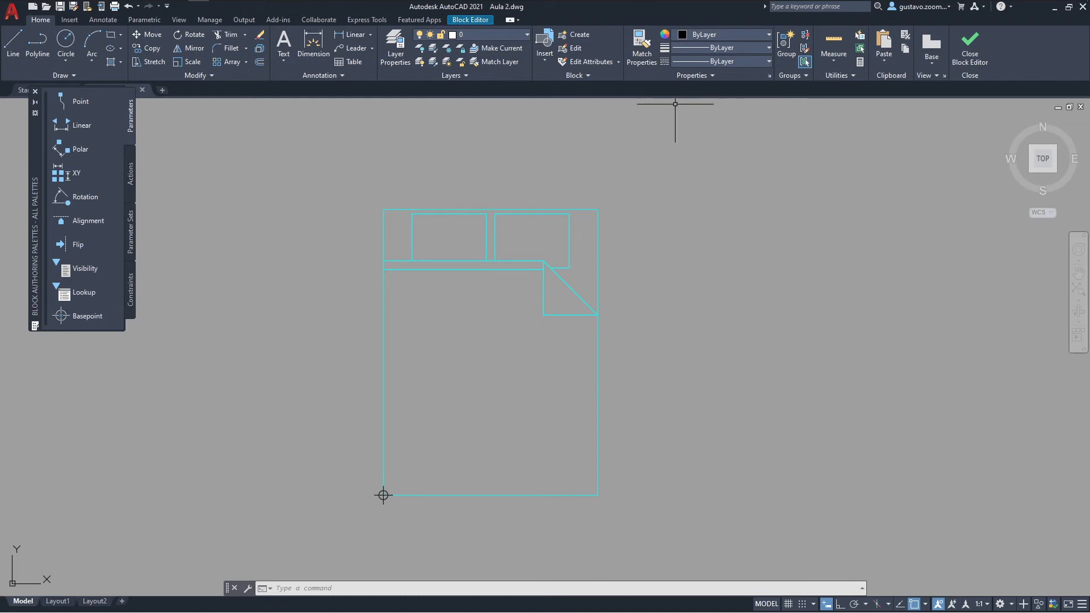
click(674, 355)
click(401, 200)
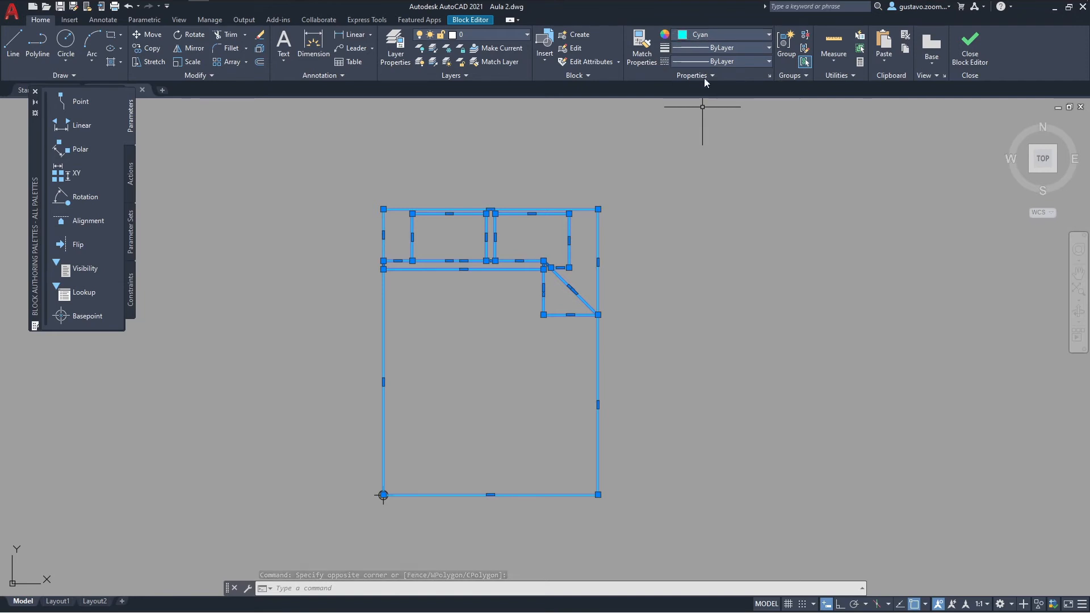
click(707, 36)
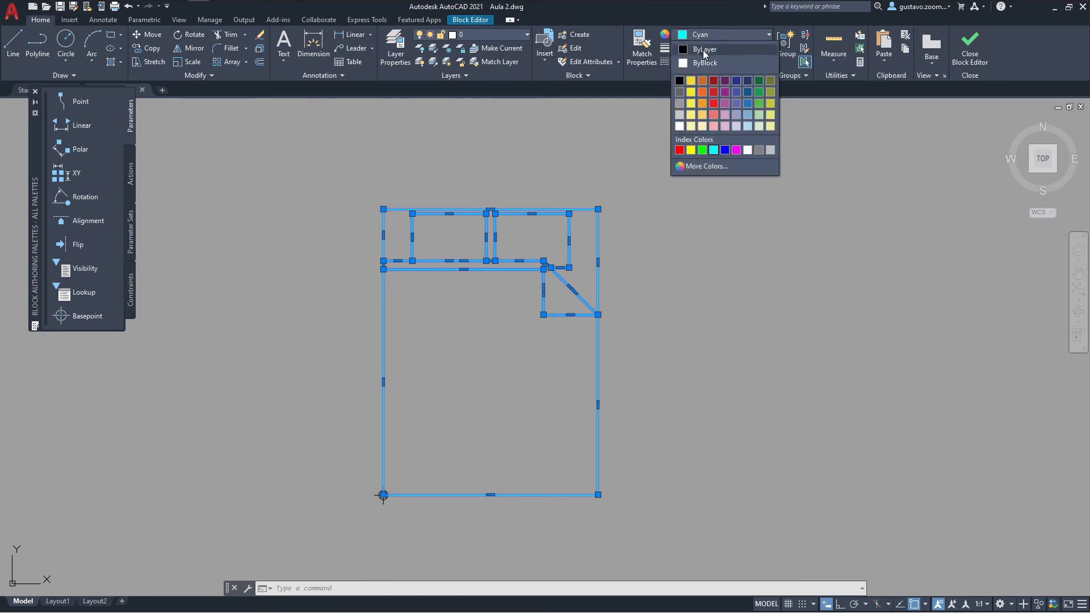
click(703, 50)
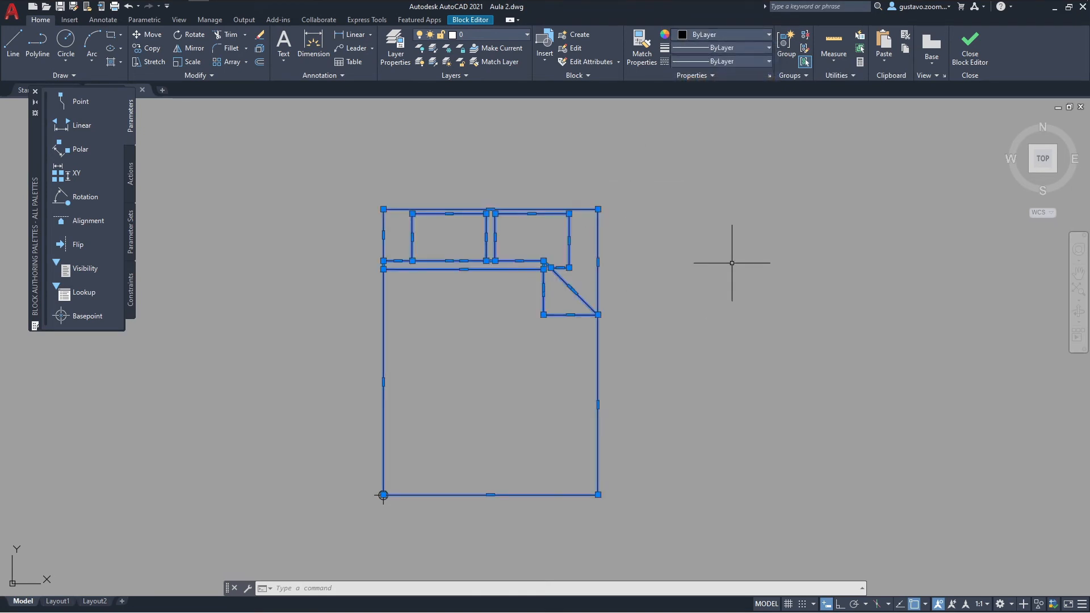
middle_drag(747, 343, 706, 324)
key(Escape)
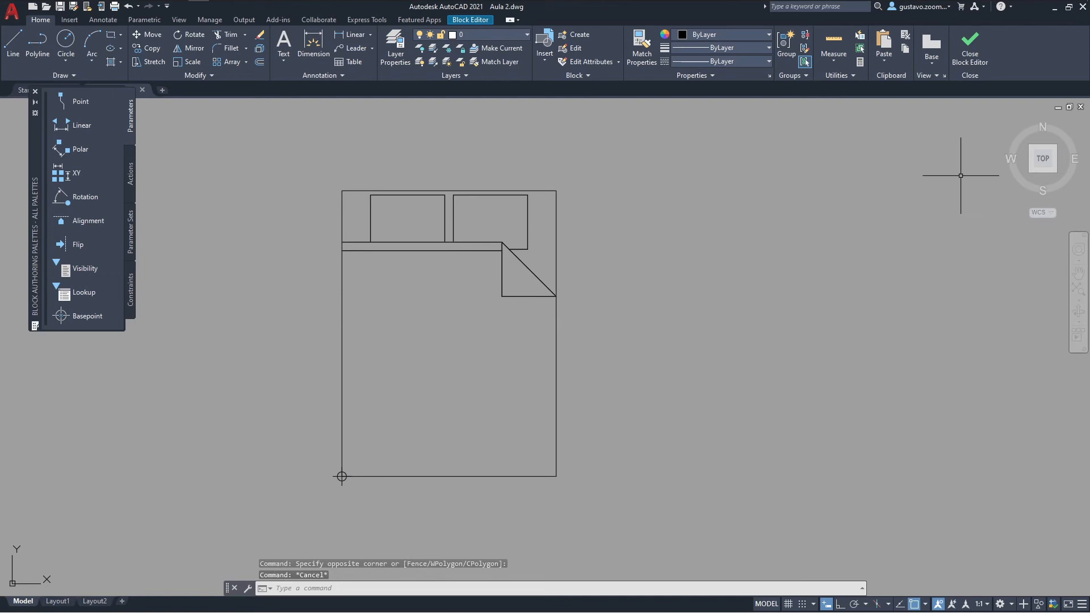
click(973, 59)
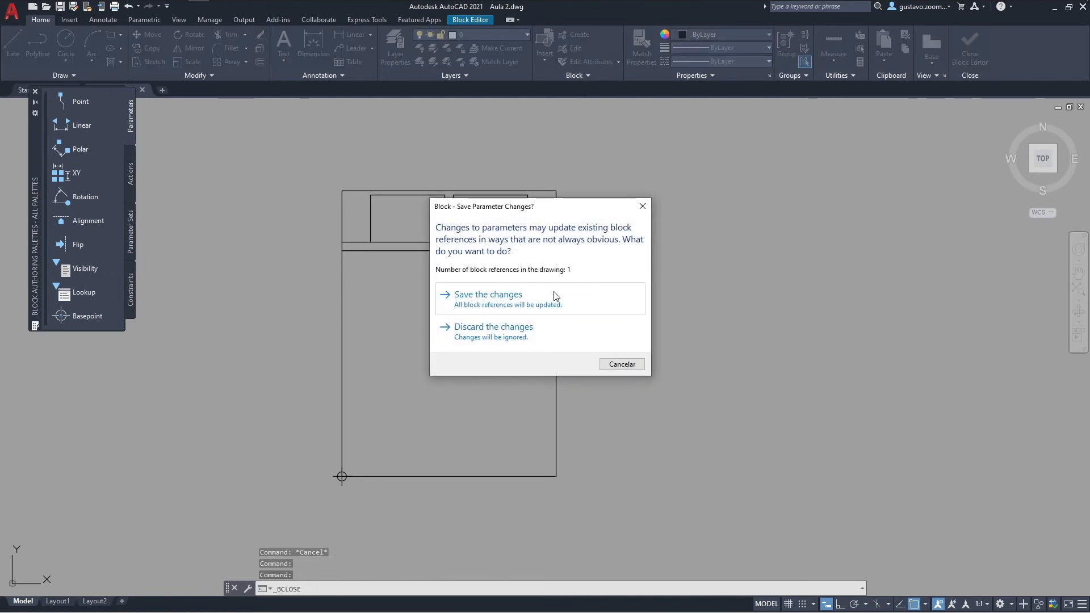
click(523, 295)
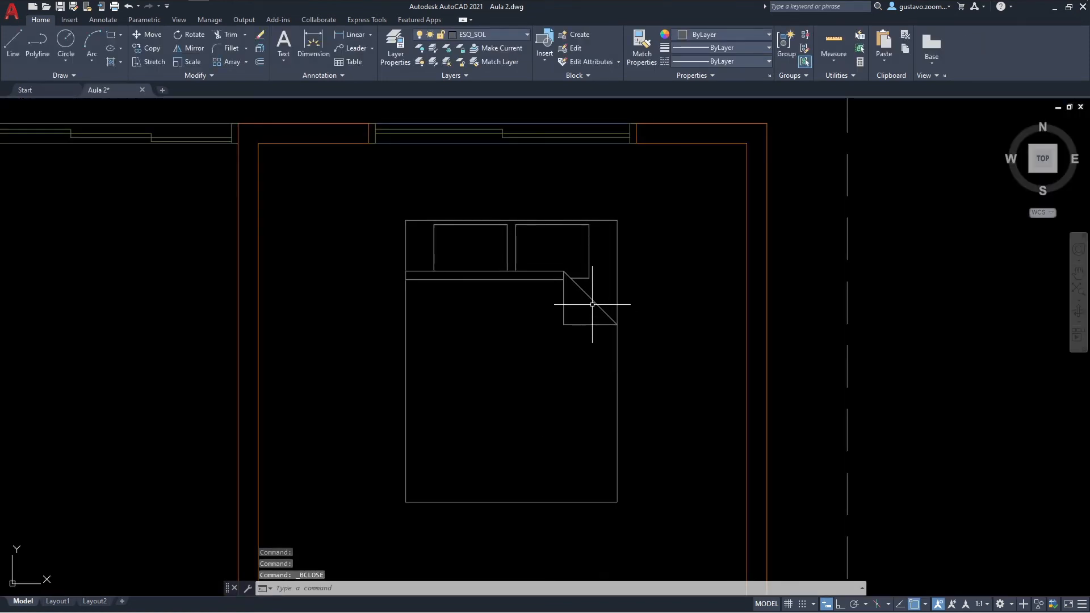
Step: Try the double bed block on the VEG_GER layer and on the VIEW layer
click(643, 332)
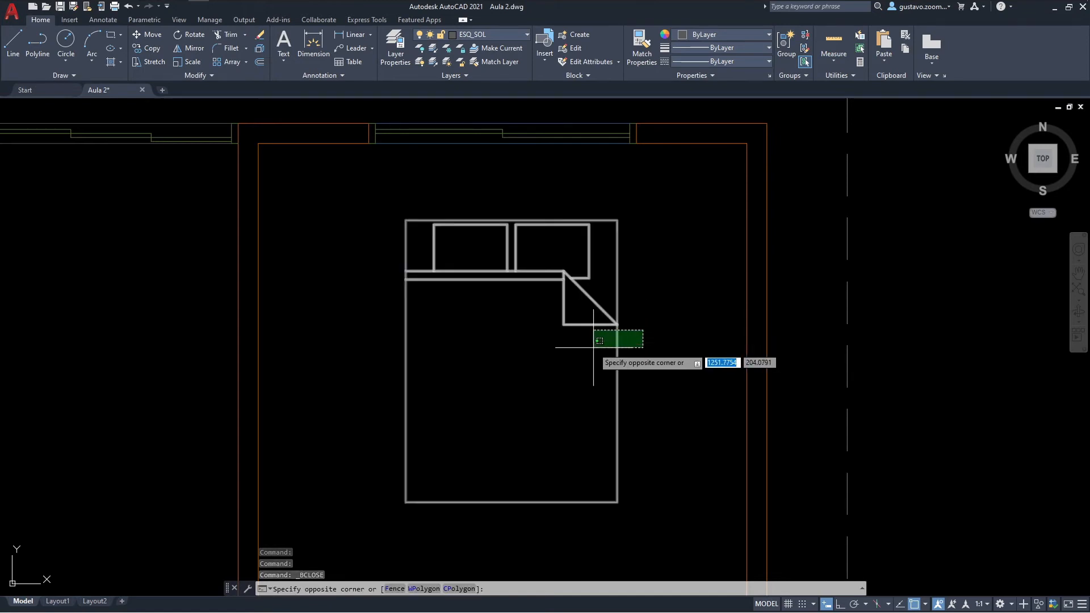
click(590, 348)
click(495, 35)
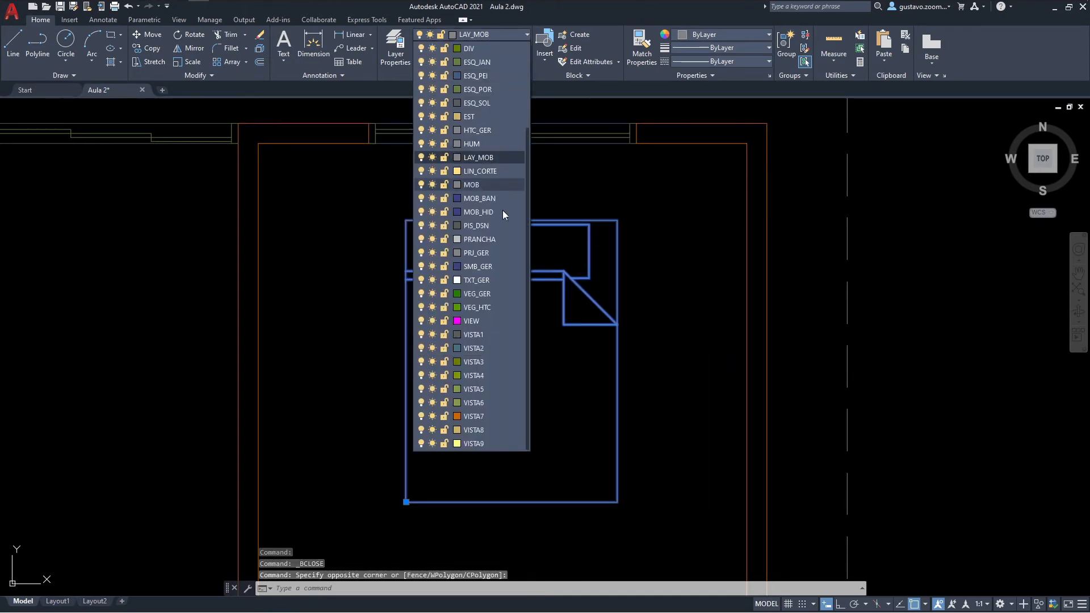
click(489, 293)
key(Escape)
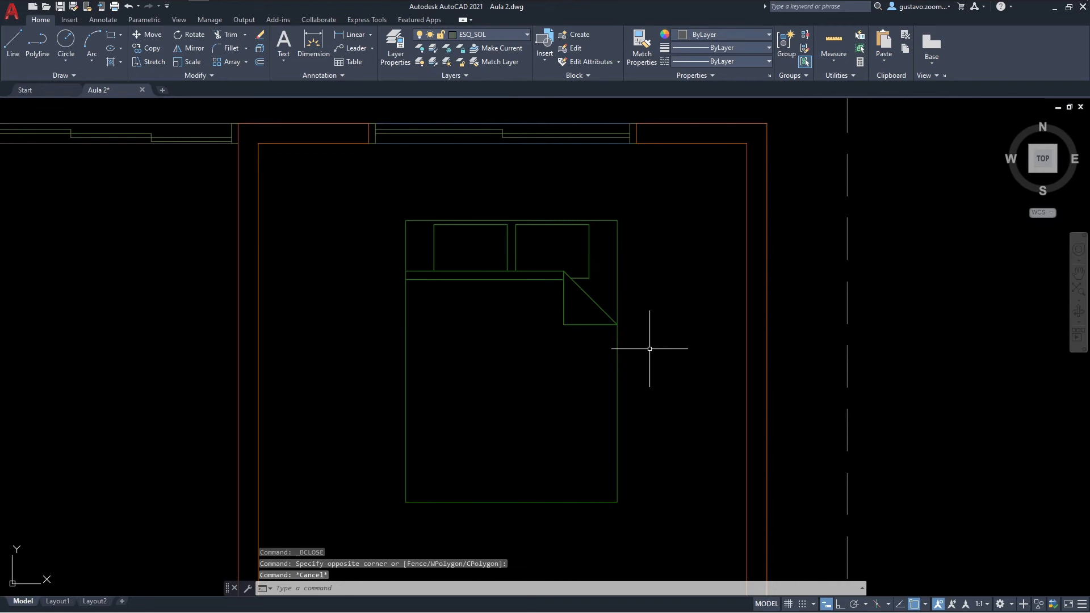
click(650, 348)
click(517, 114)
click(505, 38)
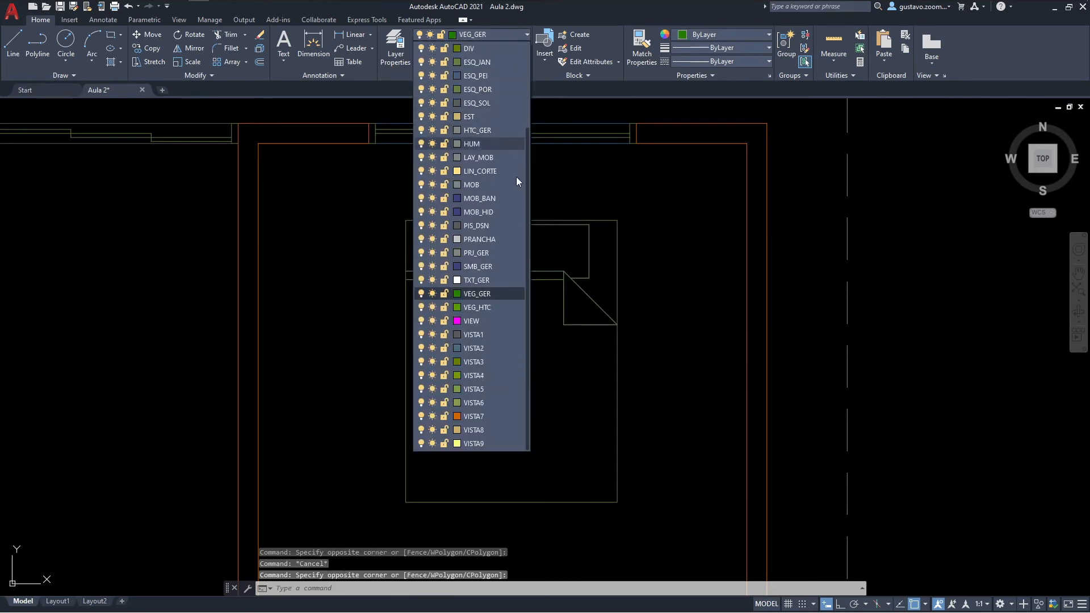
click(477, 214)
Step: Put the double bed block back on the LAY_MOB layer
click(624, 392)
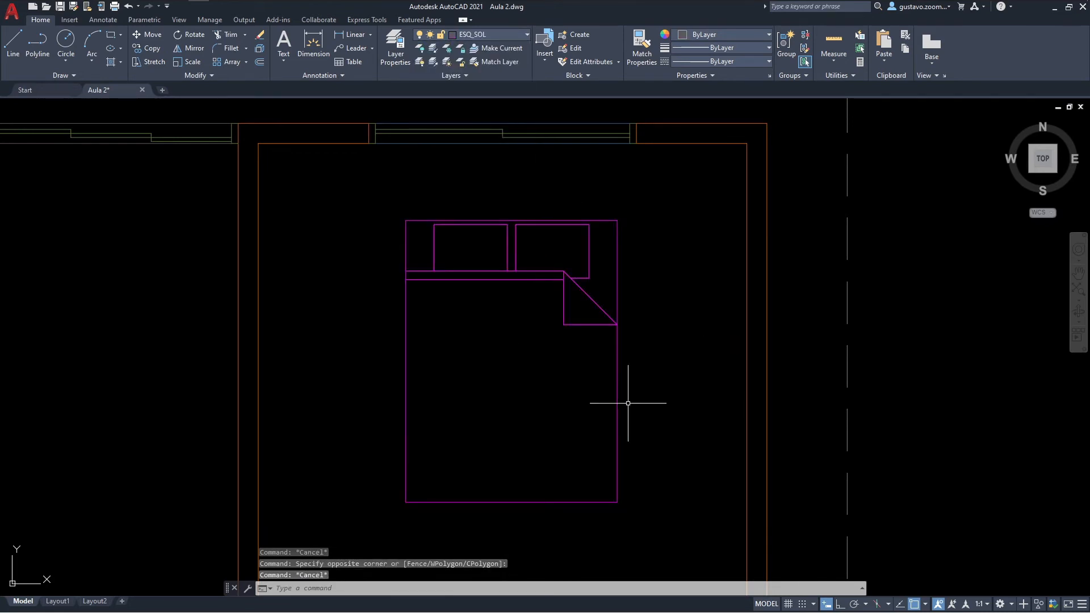
click(593, 408)
click(489, 36)
scroll(488, 353, up, 3)
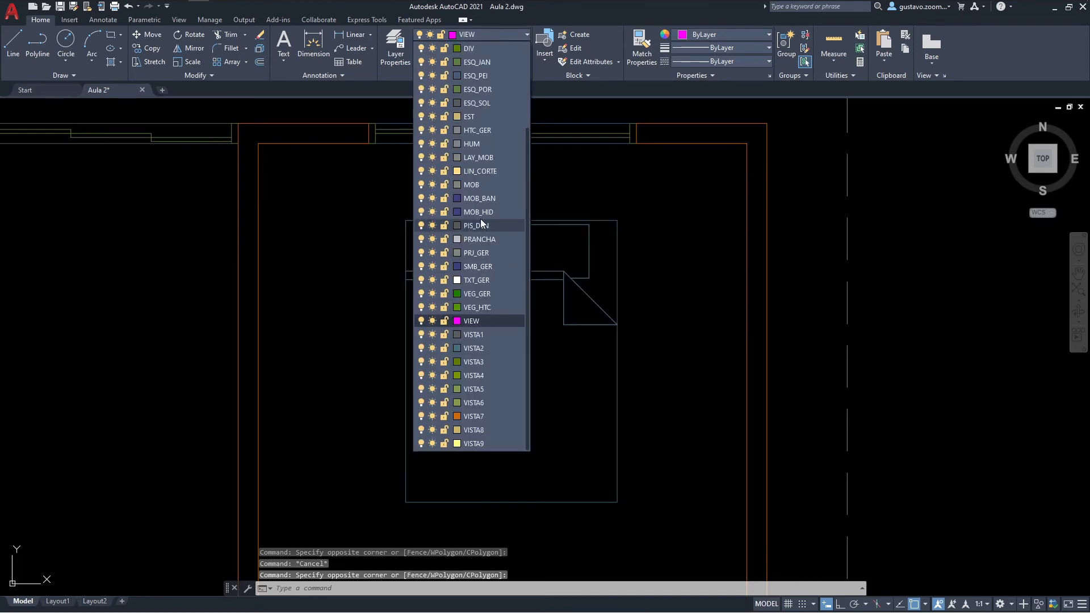
click(482, 158)
key(Escape)
Step: Move the double bed by its headboard's midpoint so it sits against the bedroom's north wall, centred under the window
middle_drag(591, 340, 604, 358)
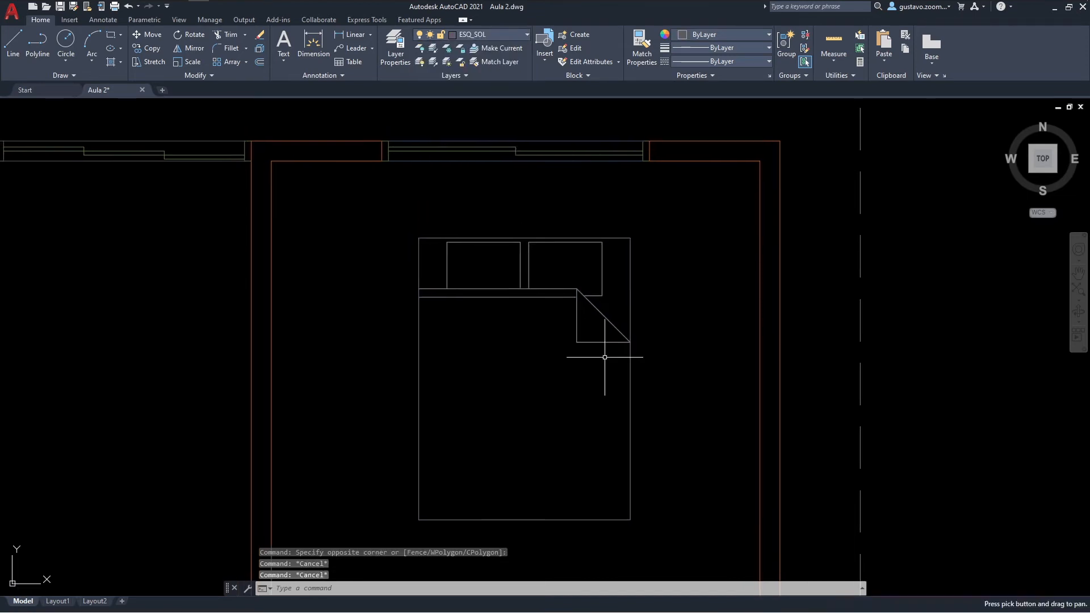
text(m)
key(space)
click(589, 366)
click(569, 324)
key(space)
click(526, 238)
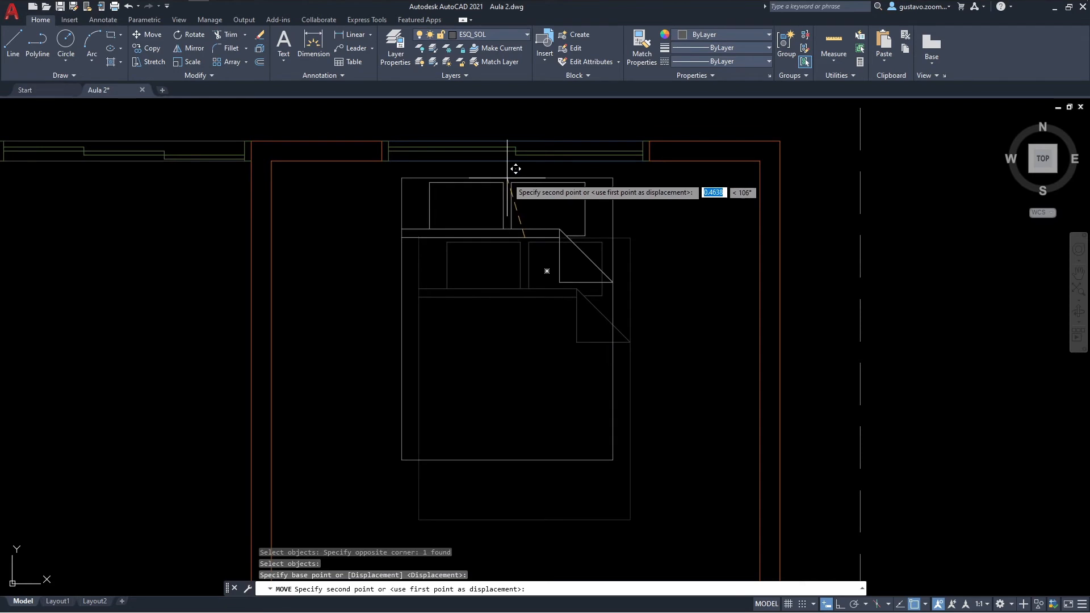
click(518, 164)
middle_drag(632, 272, 651, 241)
scroll(651, 241, down, 5)
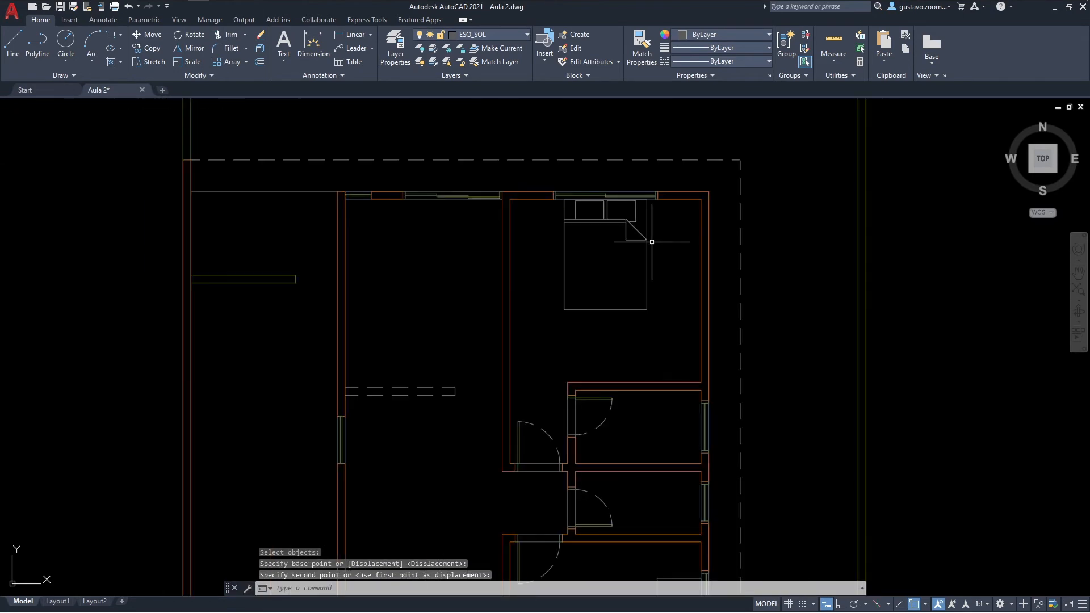
scroll(652, 258, up, 3)
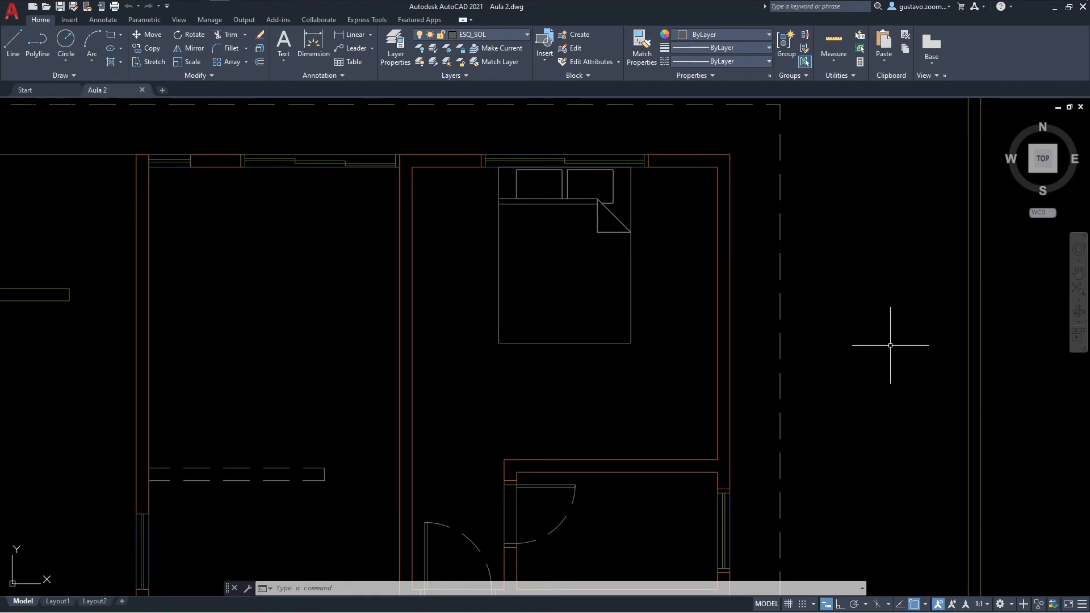
Step: Switch to File Explorer and open TEMPLATE PADRÃO ZOOM - MOBILIÁRIO.dwg from the Templates folder in AutoCAD
mouse_move(183, 8)
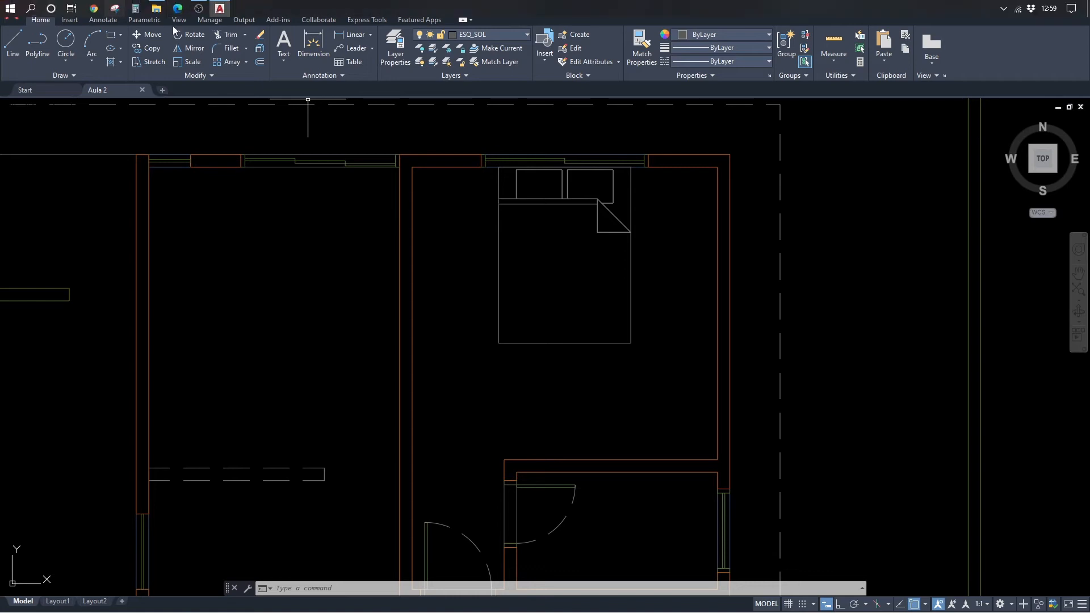
click(155, 8)
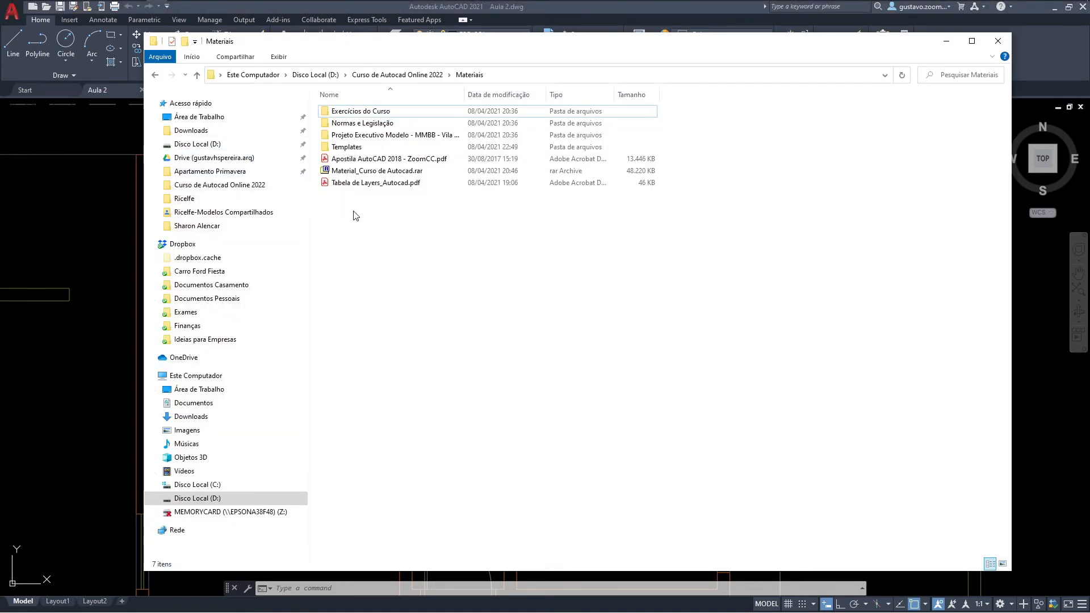
double_click(348, 148)
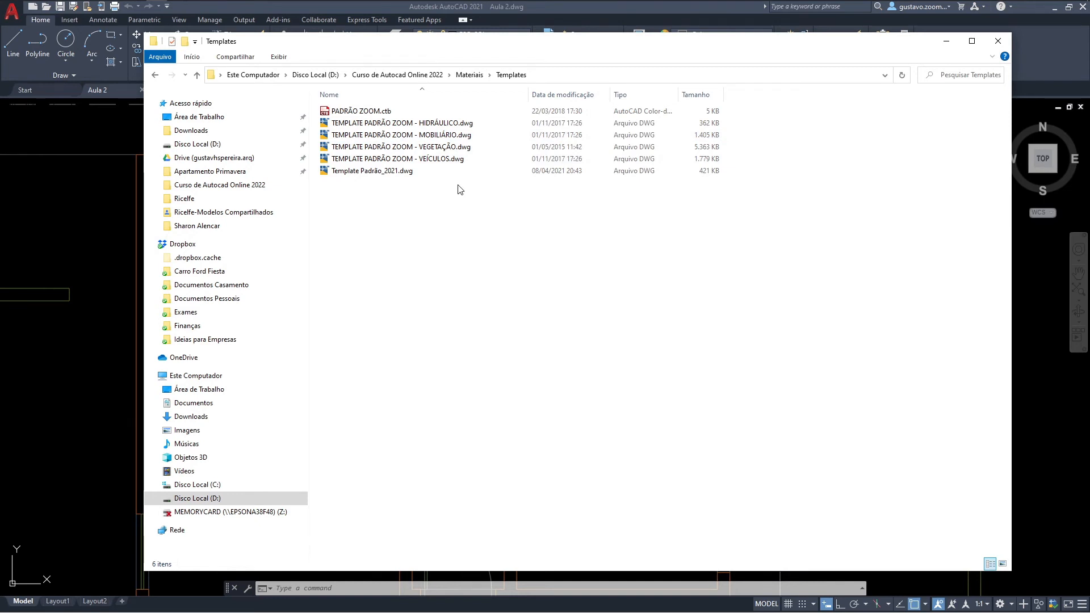
double_click(419, 137)
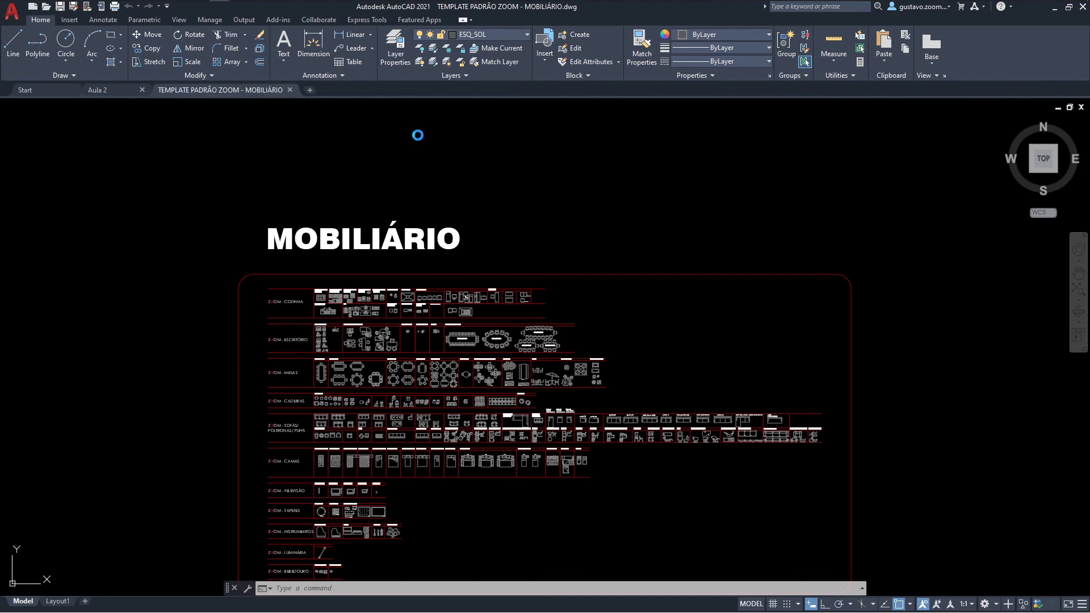
Step: Copy the three-seat sofa block directly above the PUFF heading in the furniture template's sofas section
scroll(325, 264, up, 10)
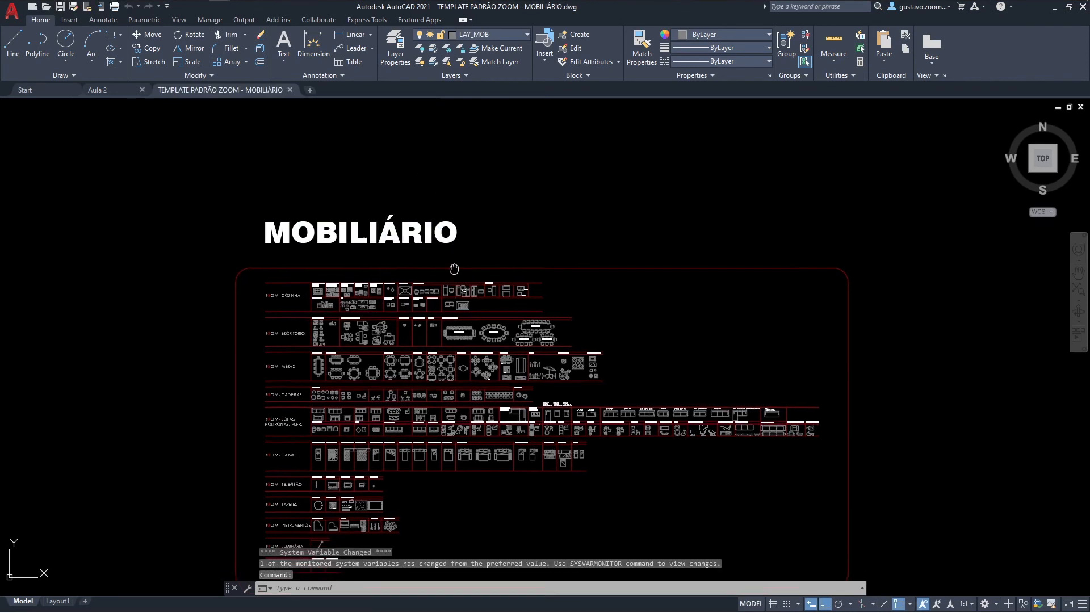
scroll(325, 264, up, 2)
scroll(321, 261, down, 2)
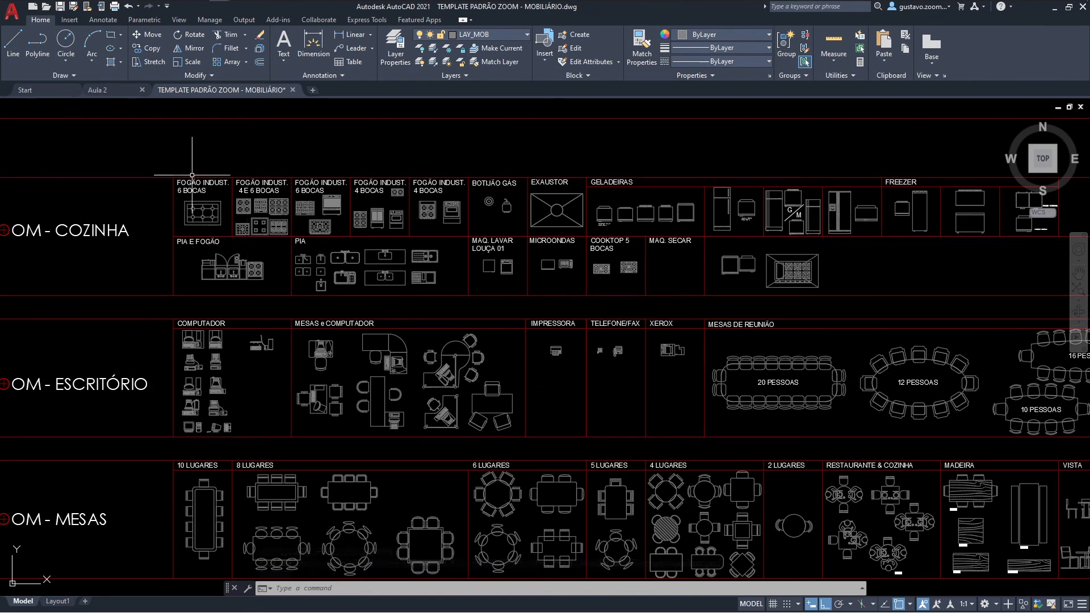
mouse_move(250, 268)
middle_down()
mouse_move(304, 269)
mouse_move(312, 173)
middle_up()
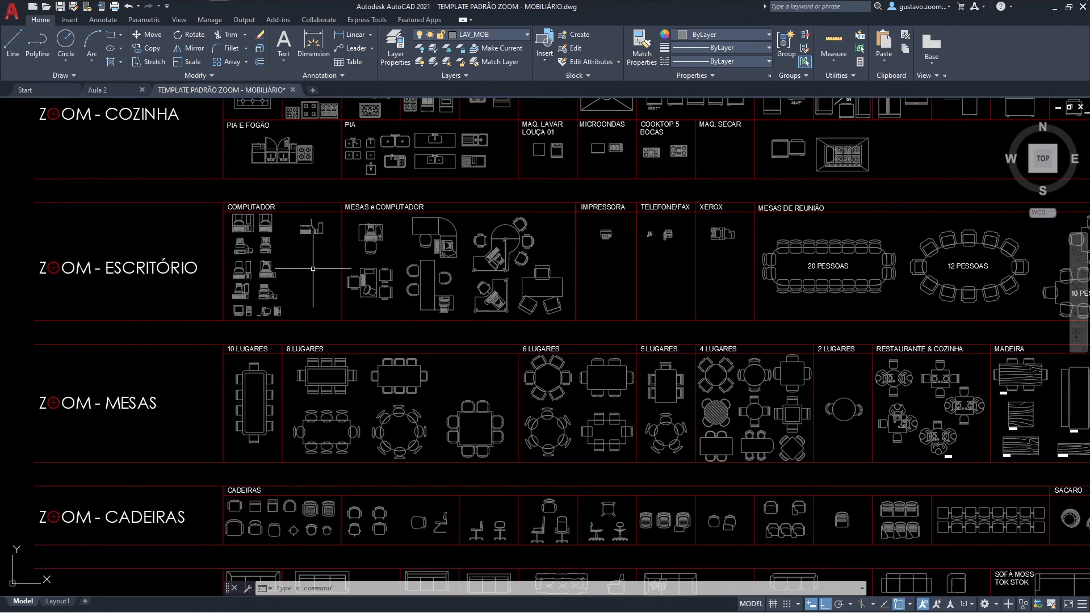
middle_drag(396, 377, 408, 280)
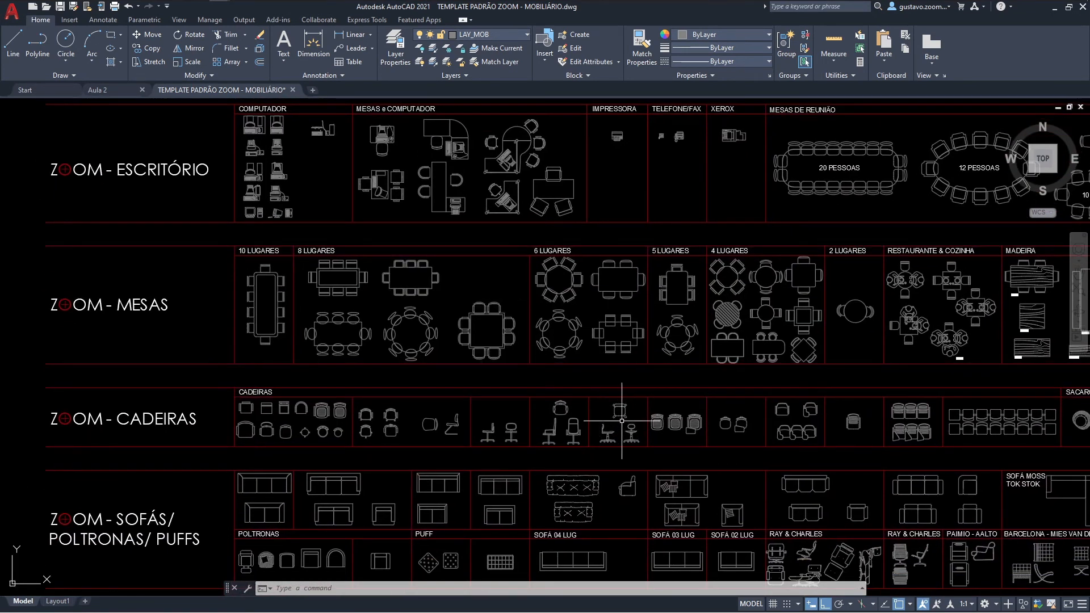
middle_drag(373, 495, 415, 384)
scroll(358, 391, up, 4)
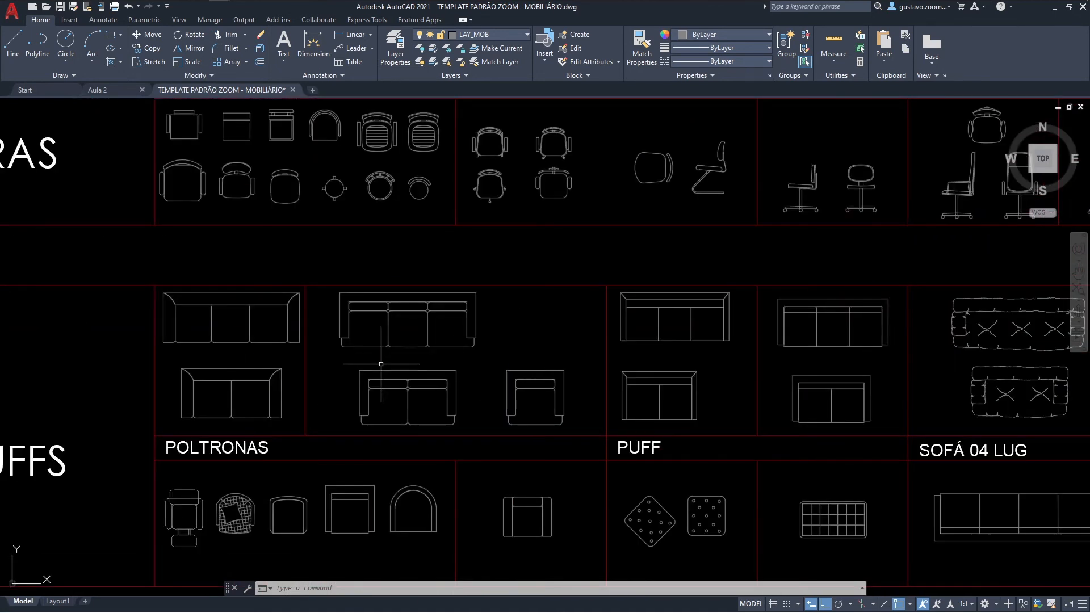
middle_drag(682, 333, 605, 331)
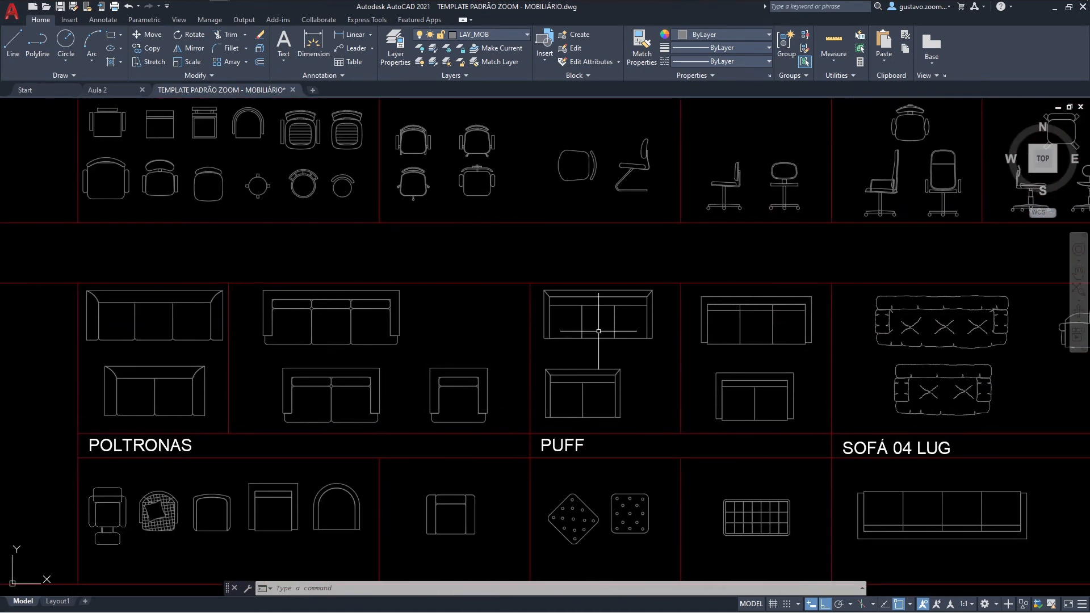
click(593, 337)
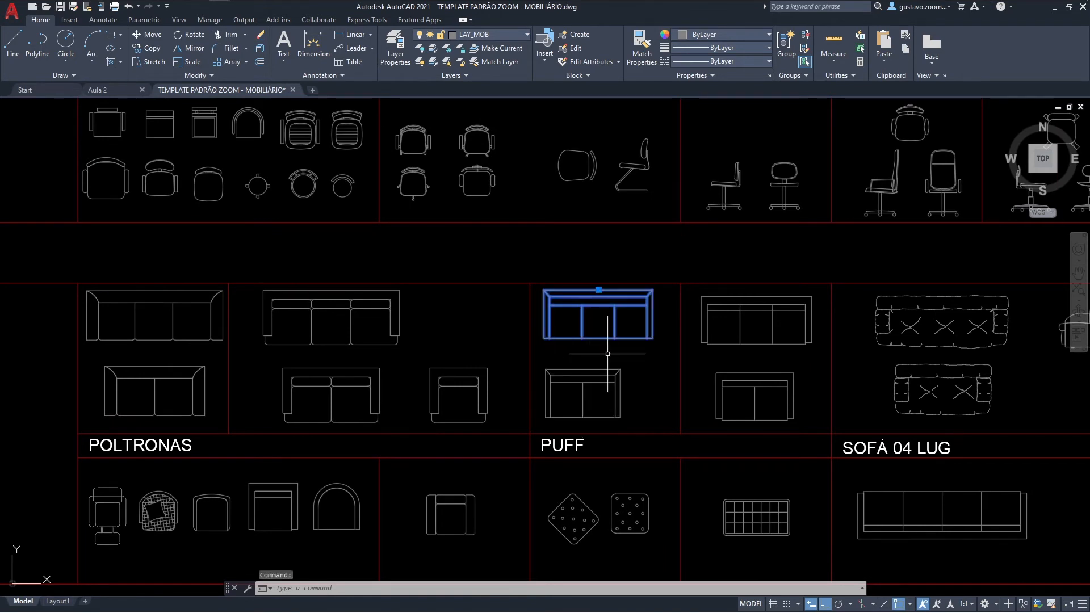
key(ctrl+c)
Step: Switch to the Aula 2 drawing and paste the sofa into the living room near its west wall
click(117, 89)
middle_drag(379, 311, 410, 148)
middle_drag(400, 341, 415, 200)
middle_drag(409, 320, 419, 185)
middle_drag(407, 355, 463, 222)
middle_drag(453, 288, 464, 329)
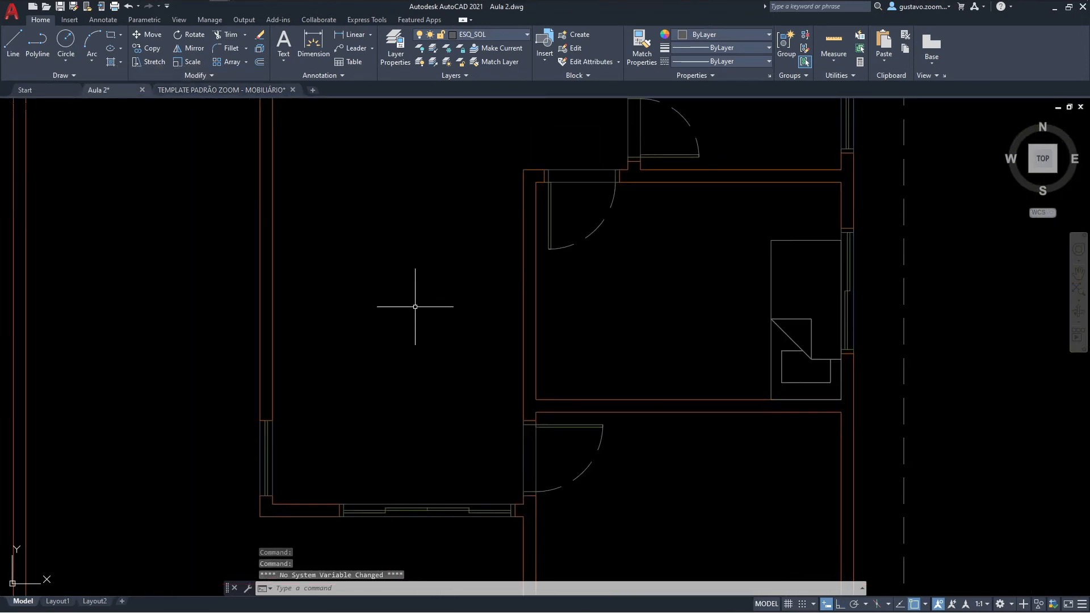
key(ctrl+v)
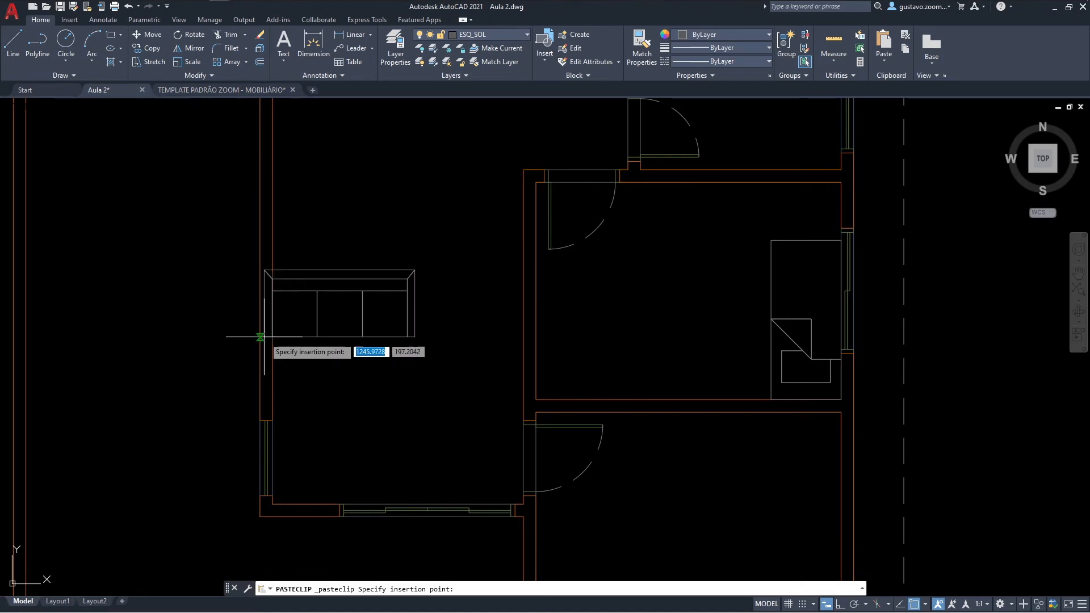
click(284, 336)
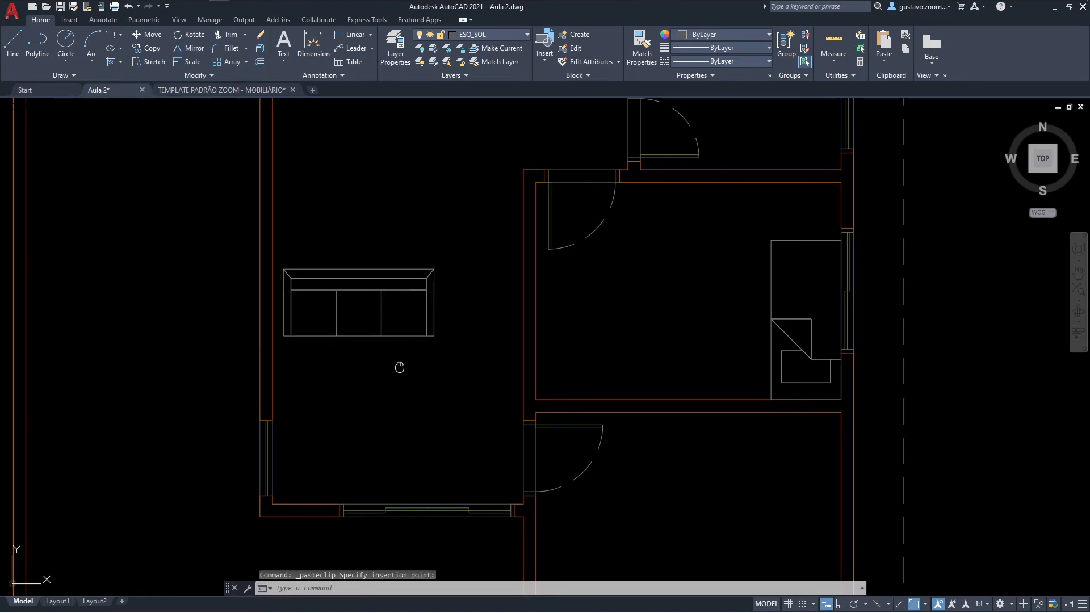
Step: Check which layer the pasted sofa block is on
middle_drag(400, 367, 408, 392)
click(414, 377)
click(395, 339)
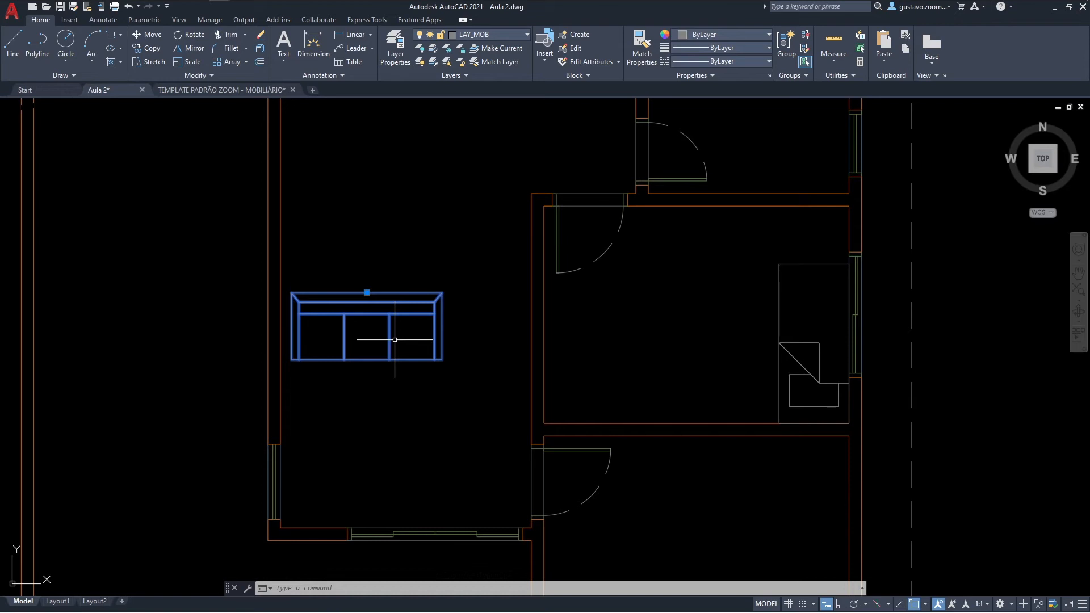
key(Escape)
key(Escape)
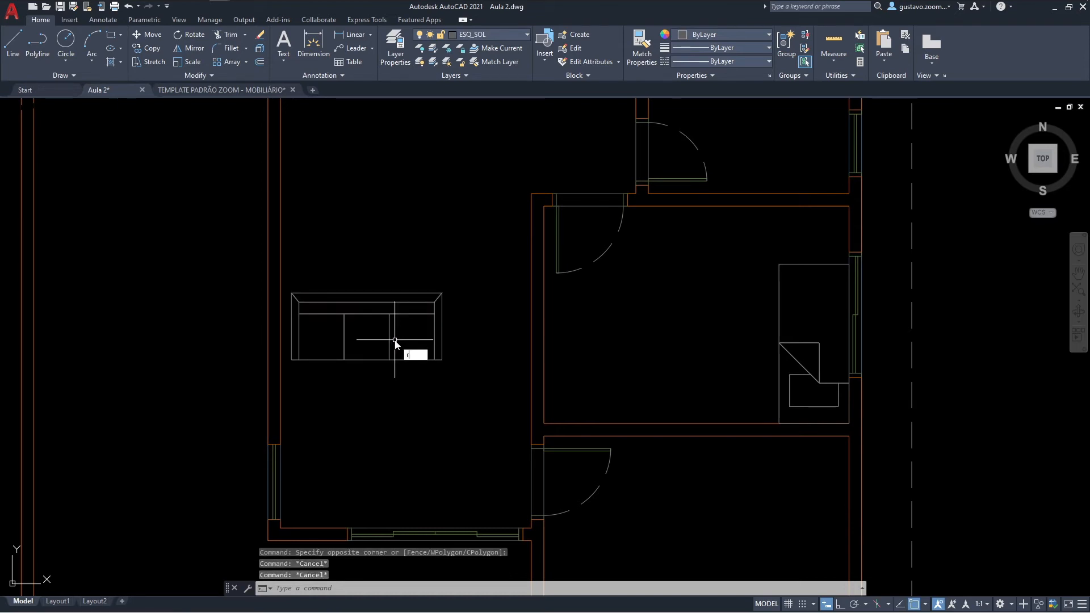
Step: Rotate the sofa 90° counterclockwise about its centre with Ortho on, so its backrest faces the west wall
key(space)
click(399, 332)
click(372, 294)
key(space)
click(367, 314)
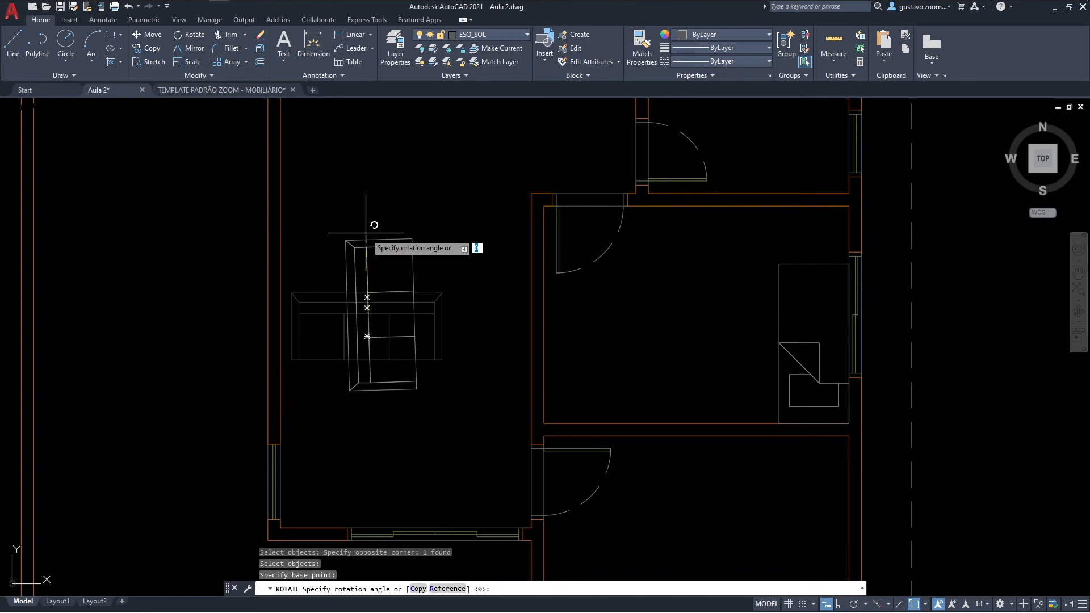
key(F8)
click(383, 219)
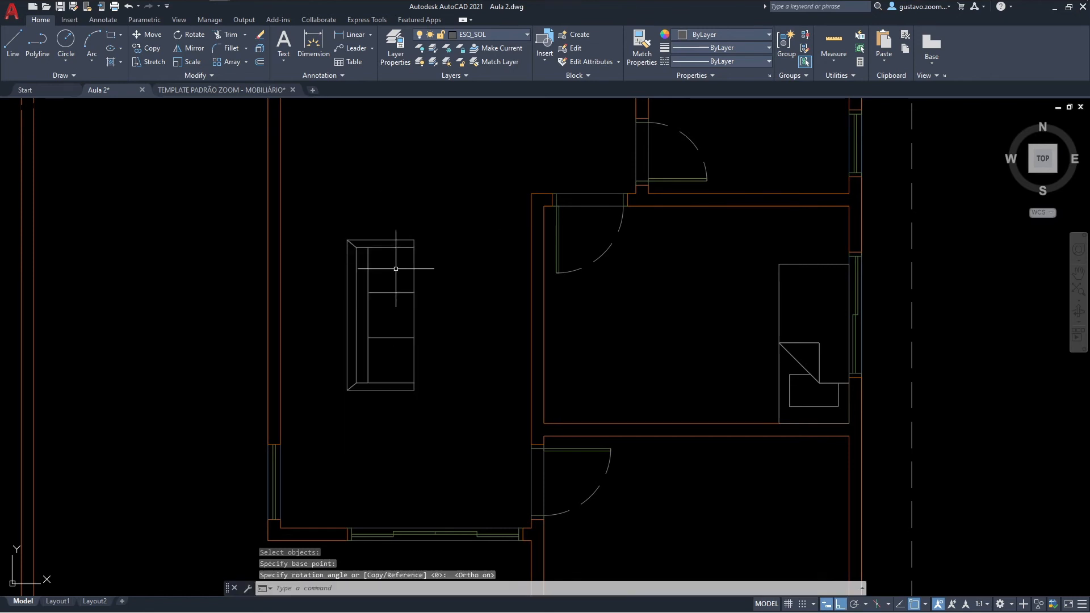
Step: Move the sofa horizontally so its backrest sits against the inner face of the living room's west wall
key(Escape)
text(m)
key(space)
click(419, 287)
click(391, 292)
key(space)
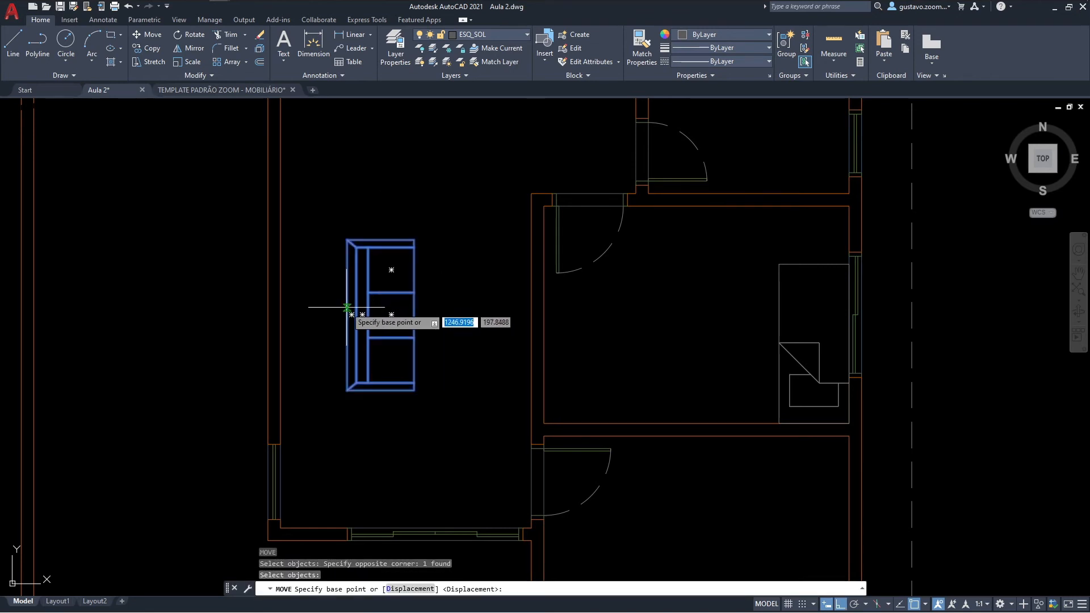
click(347, 307)
click(281, 307)
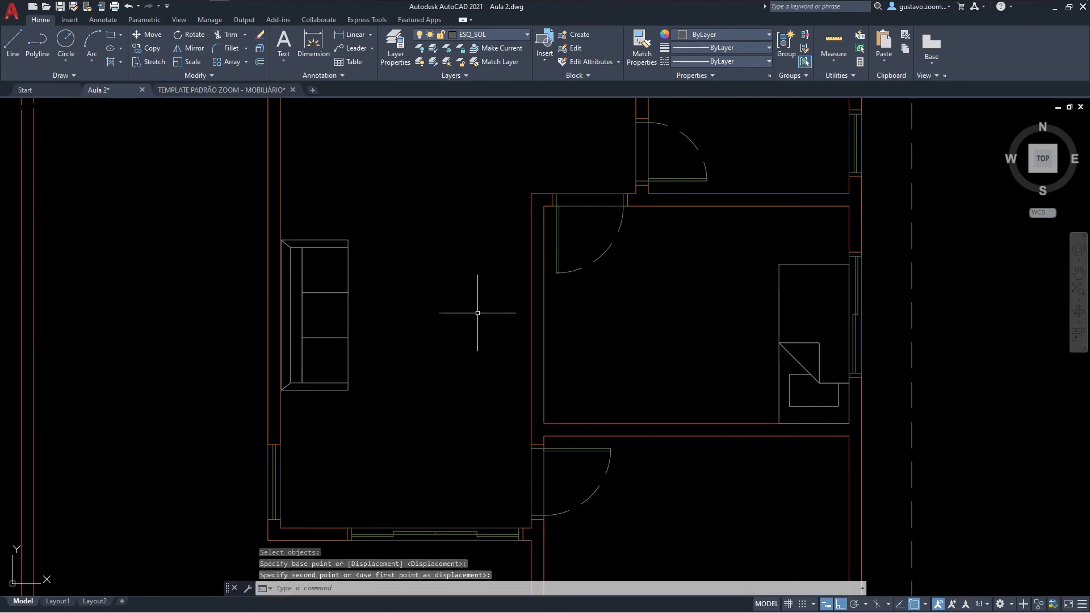
Step: Switch to the furniture template drawing and copy the 140x190 double bed set with its nightstands and rugs
key(alt+Tab)
click(355, 278)
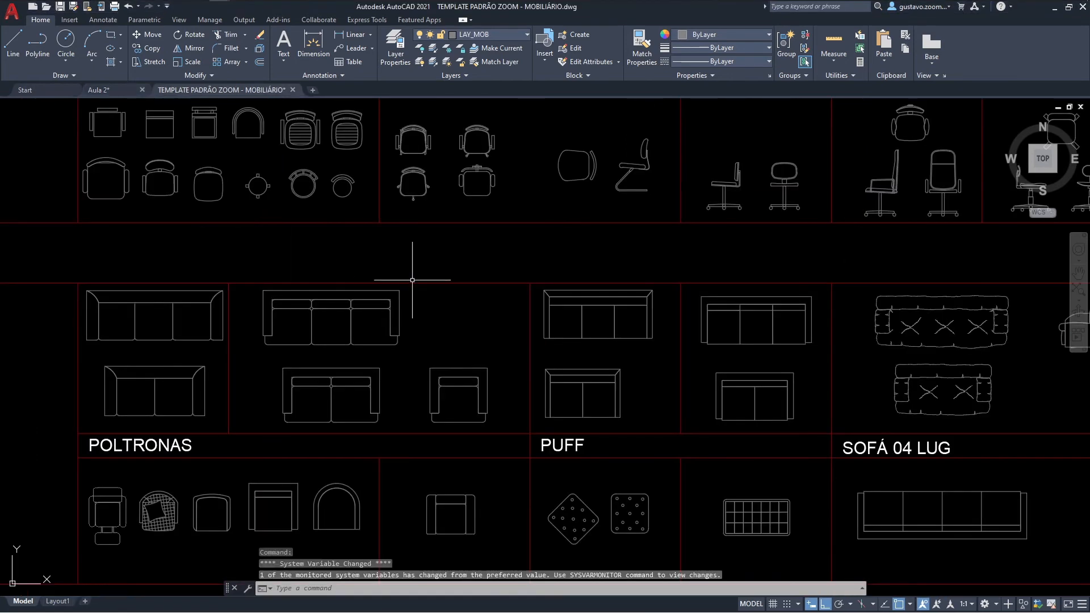
middle_drag(578, 333, 344, 220)
scroll(499, 244, down, 5)
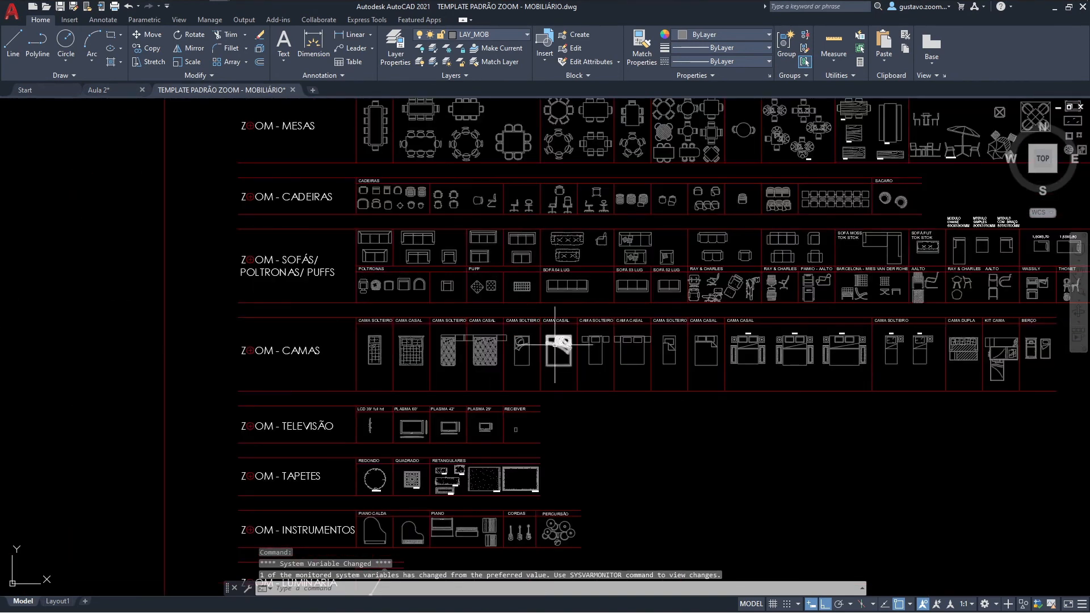
middle_drag(556, 345, 461, 346)
scroll(596, 358, up, 6)
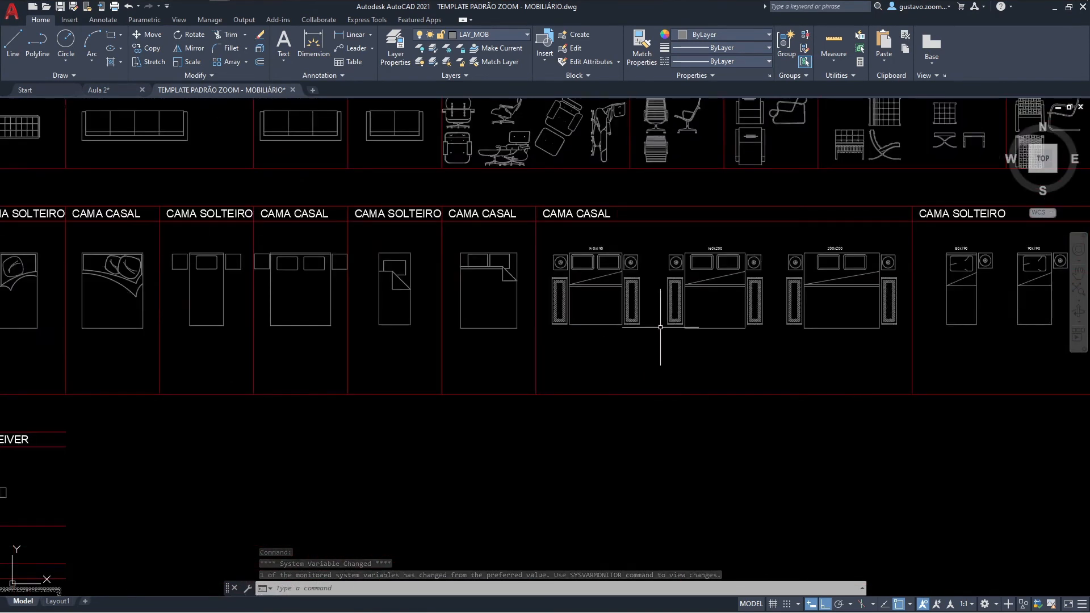
scroll(659, 327, up, 2)
click(628, 405)
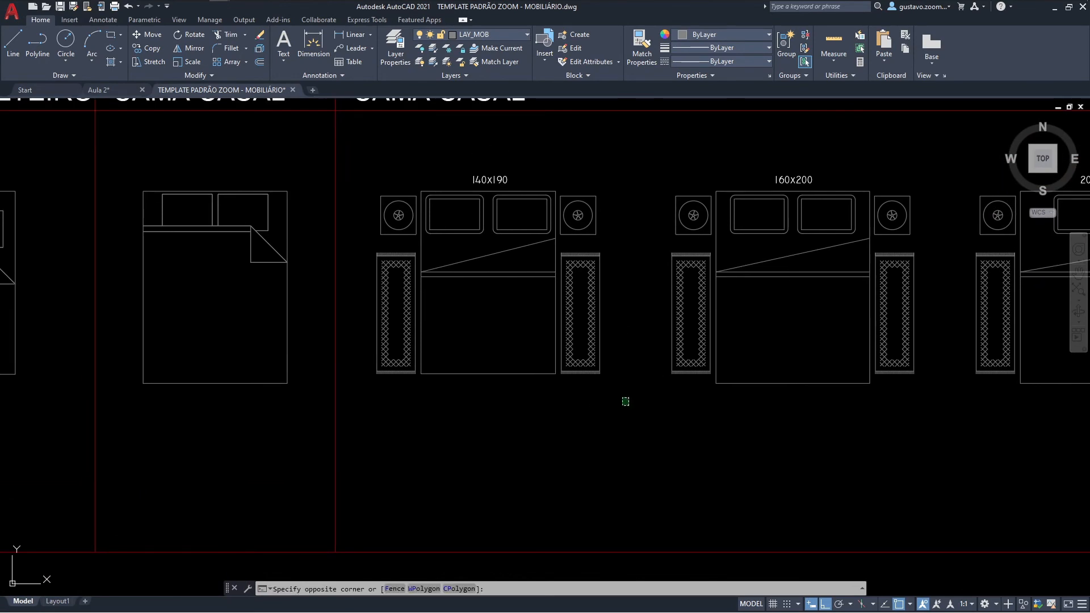
click(378, 196)
key(ctrl+c)
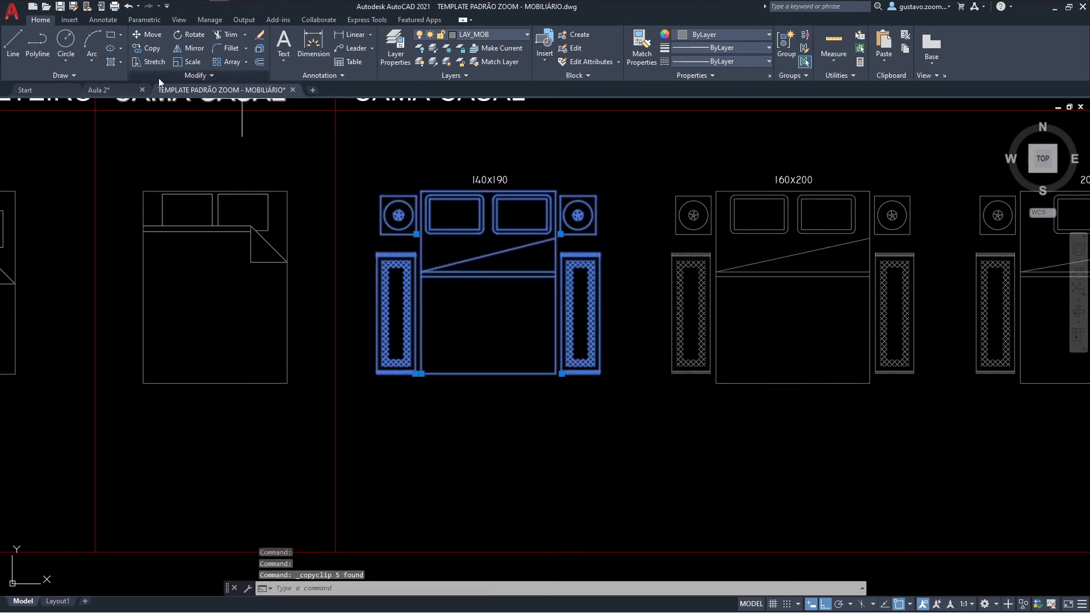
Step: Paste the double bed set into the Aula 2 drawing beside the existing double bed, overlapping the bedroom's east wall
click(109, 90)
middle_drag(552, 286, 472, 360)
key(ctrl+v)
middle_drag(561, 239, 496, 407)
click(458, 404)
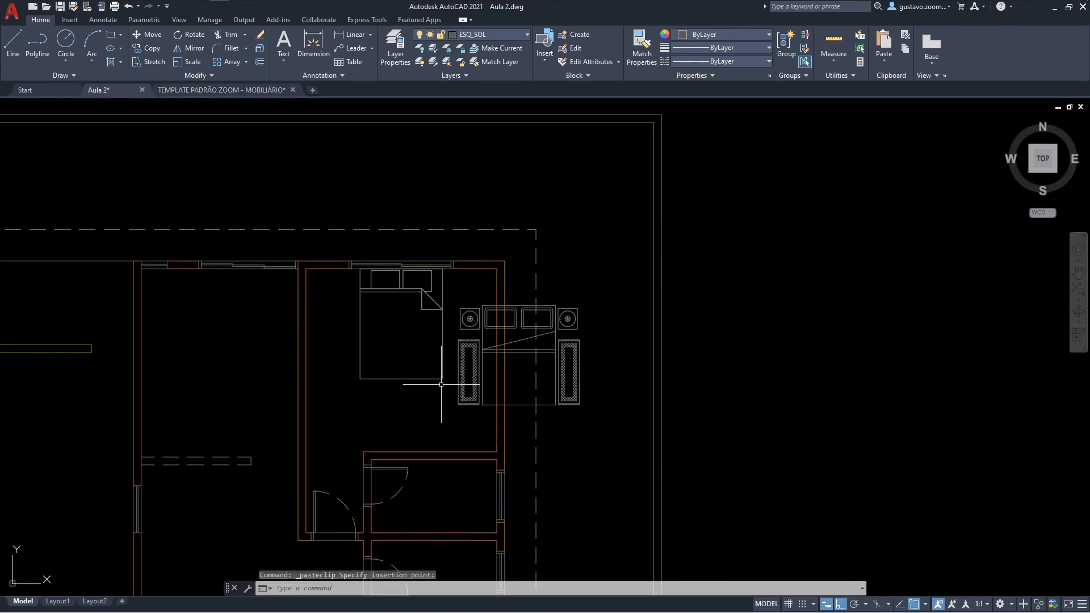
Step: Delete the old double bed under the bedroom's north window
click(354, 266)
click(445, 383)
key(Delete)
Step: Rotate the double bed set, including nightstands and rugs, by 270° so the headboard faces east
text(ro)
key(Return)
click(445, 287)
click(585, 413)
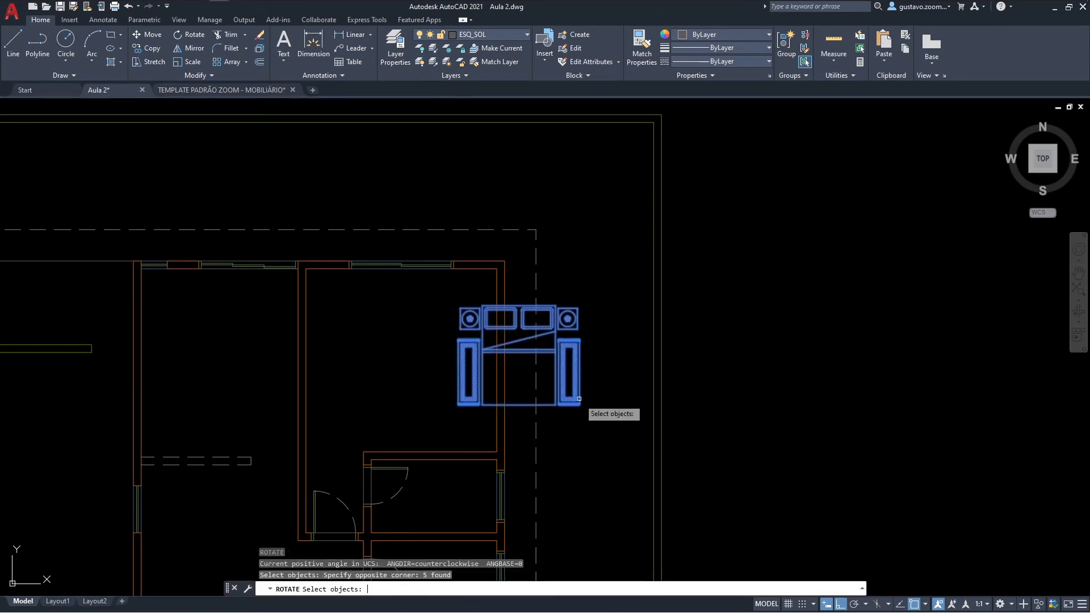
key(Return)
click(535, 411)
scroll(533, 417, up, 3)
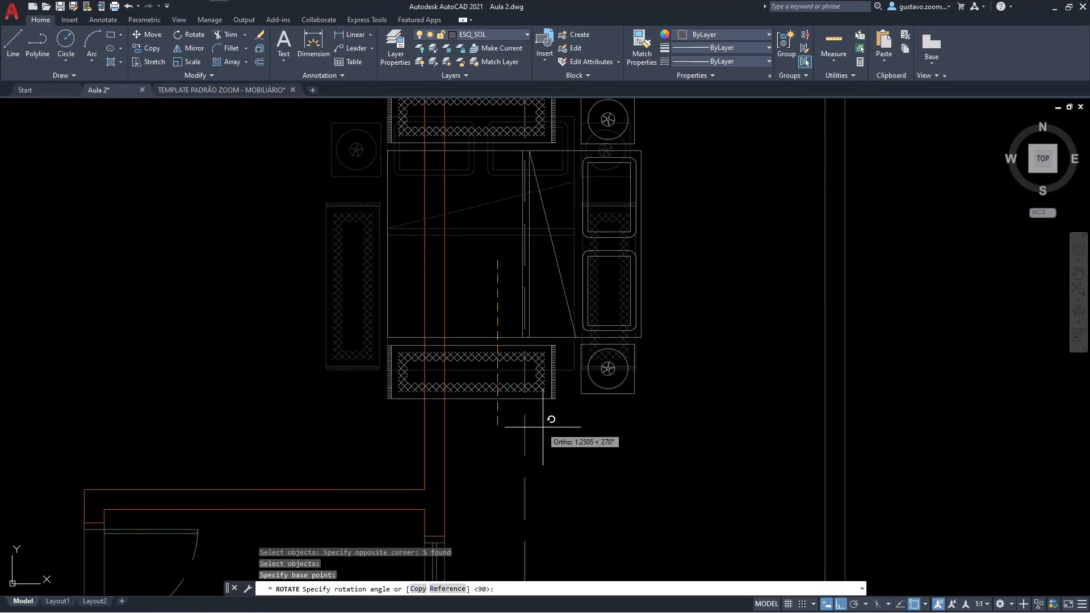
click(612, 420)
Step: Move the double bed set horizontally by its headboard's midpoint so it sits against the bedroom's east wall
middle_drag(612, 419, 601, 450)
text(m)
key(Return)
click(647, 457)
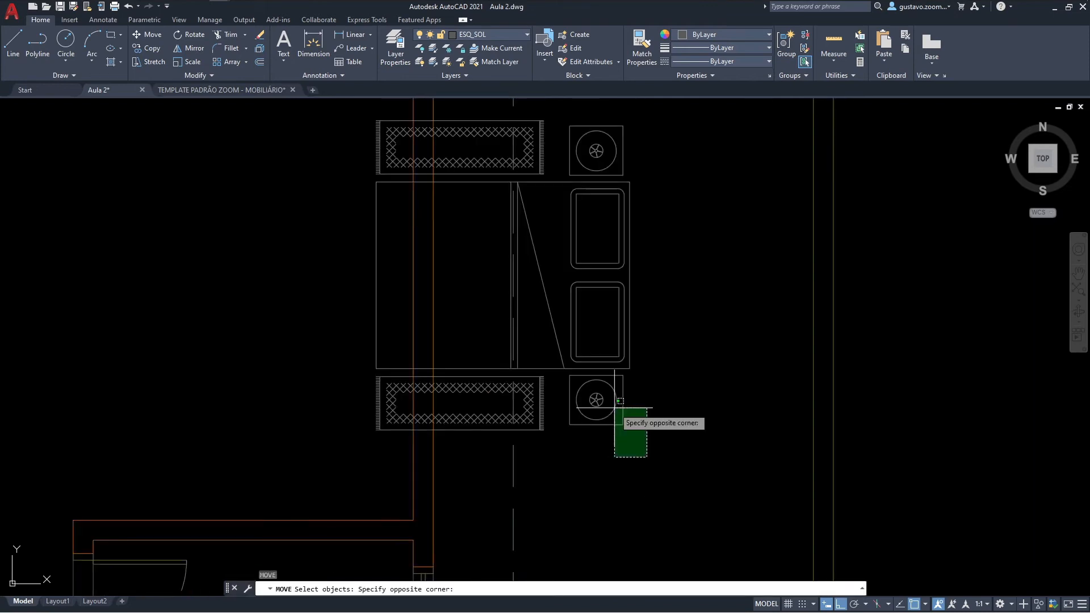
scroll(570, 250, down, 2)
click(554, 170)
key(Return)
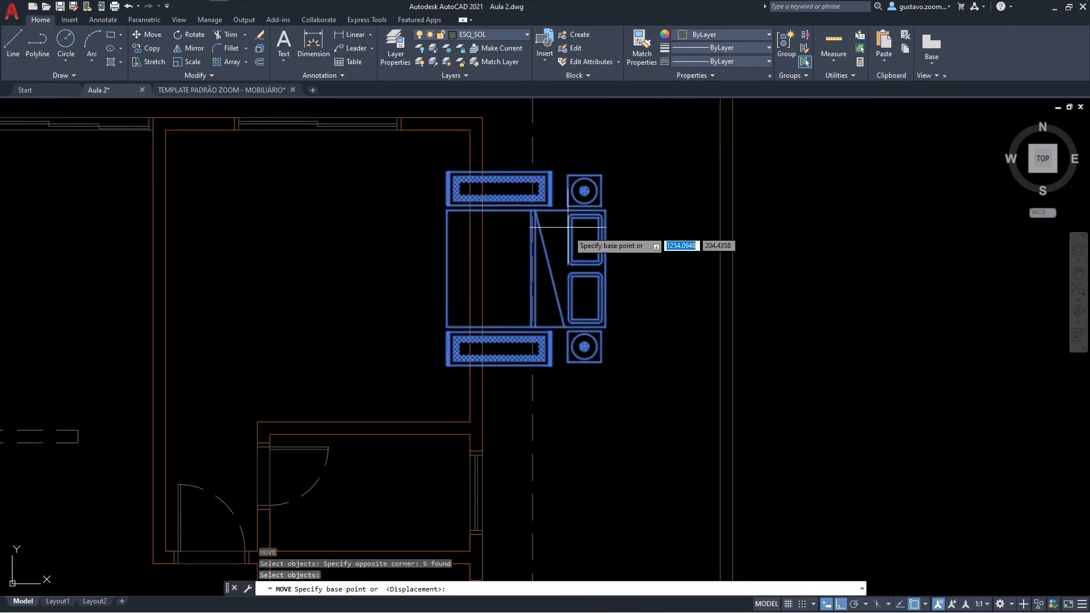
click(605, 267)
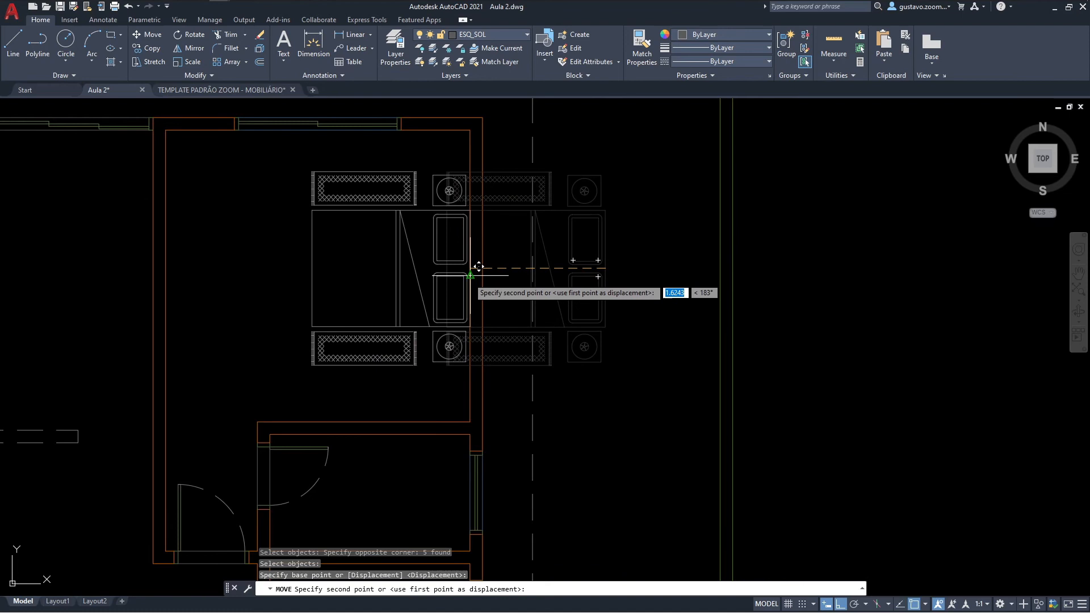
click(473, 270)
scroll(491, 261, down, 2)
scroll(511, 269, down, 2)
middle_drag(528, 305, 651, 235)
middle_drag(603, 332, 592, 296)
scroll(570, 334, up, 1)
scroll(567, 318, down, 1)
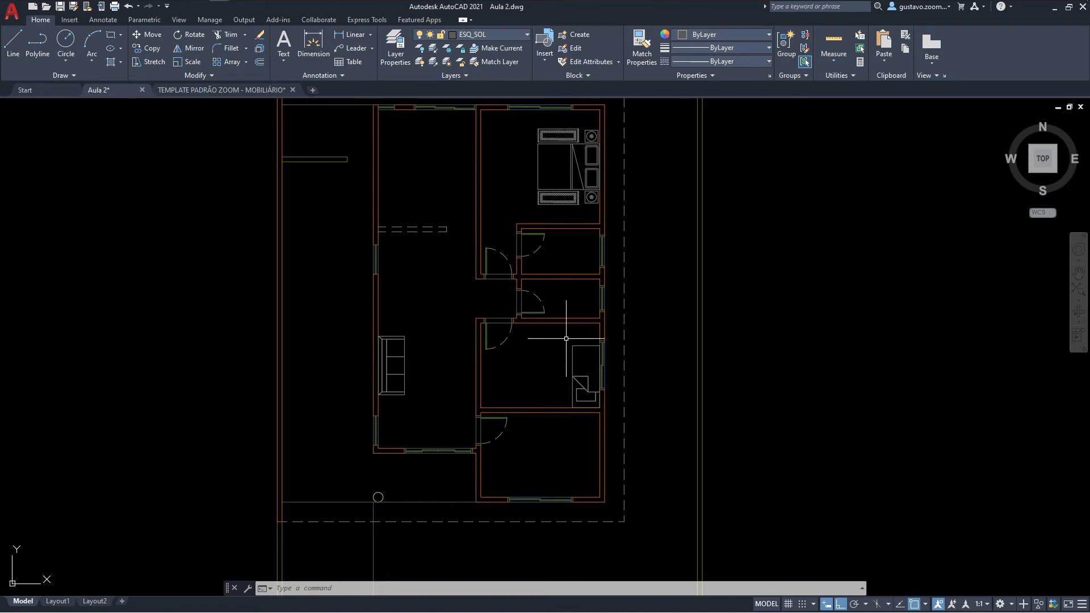
Step: Switch to File Explorer and open TEMPLATE PADRÃO ZOOM - VEÍCULOS.dwg from the Templates folder in AutoCAD
key(alt+Tab)
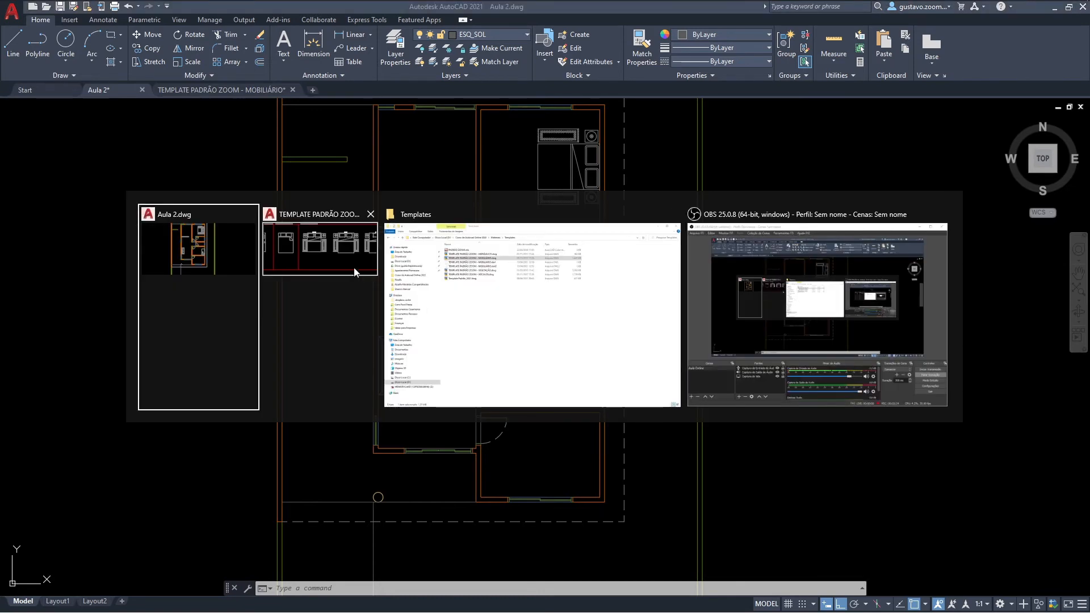
click(441, 300)
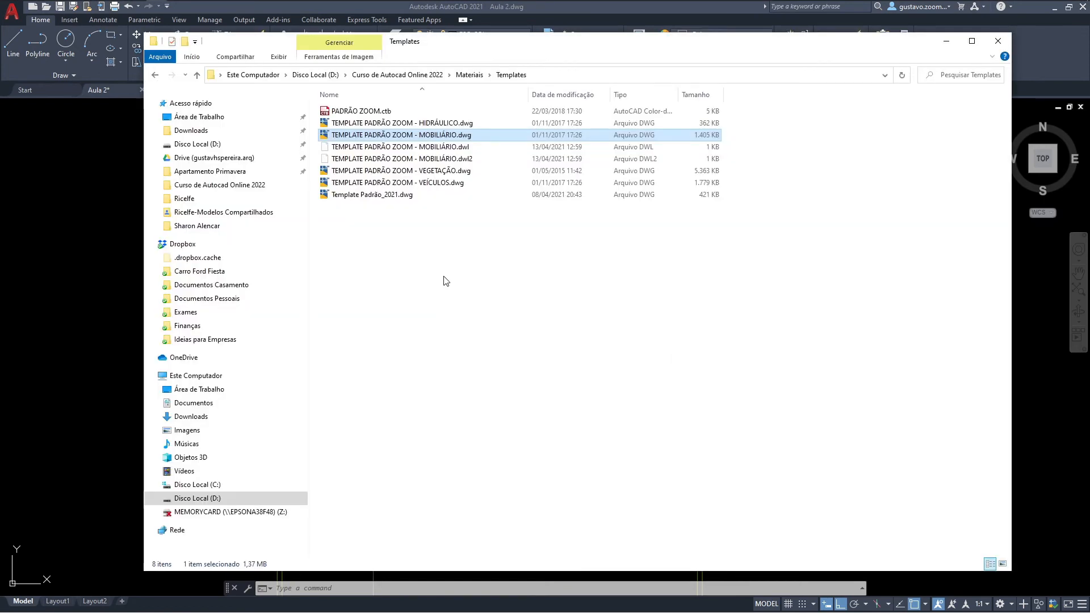
double_click(427, 182)
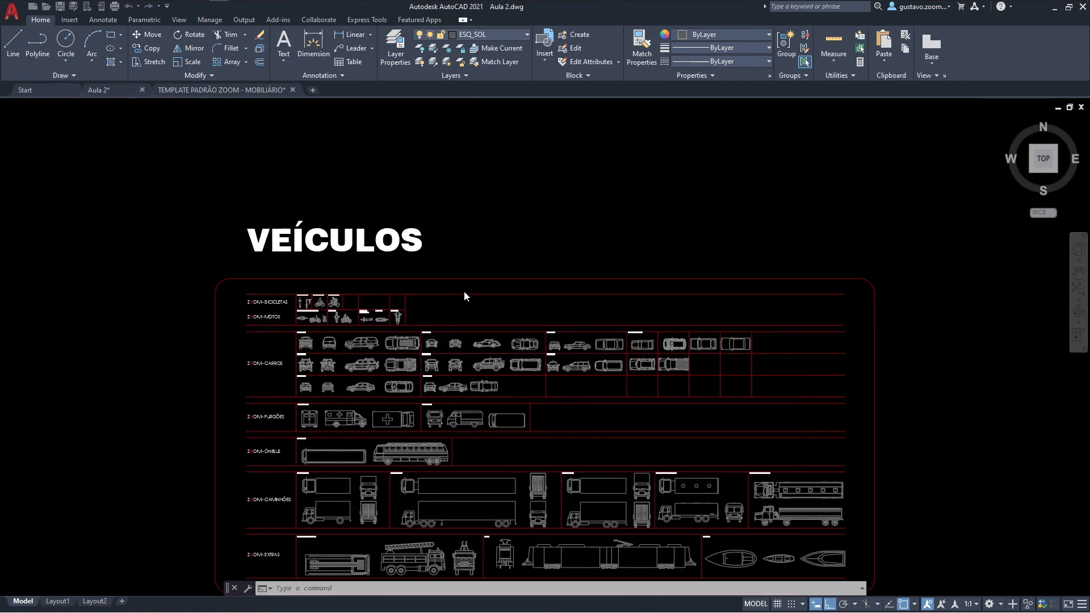
middle_drag(502, 358, 488, 332)
Step: Return to the Templates folder in File Explorer and open TEMPLATE PADRÃO ZOOM - HIDRÁULICO.dwg in AutoCAD
key(alt+Tab)
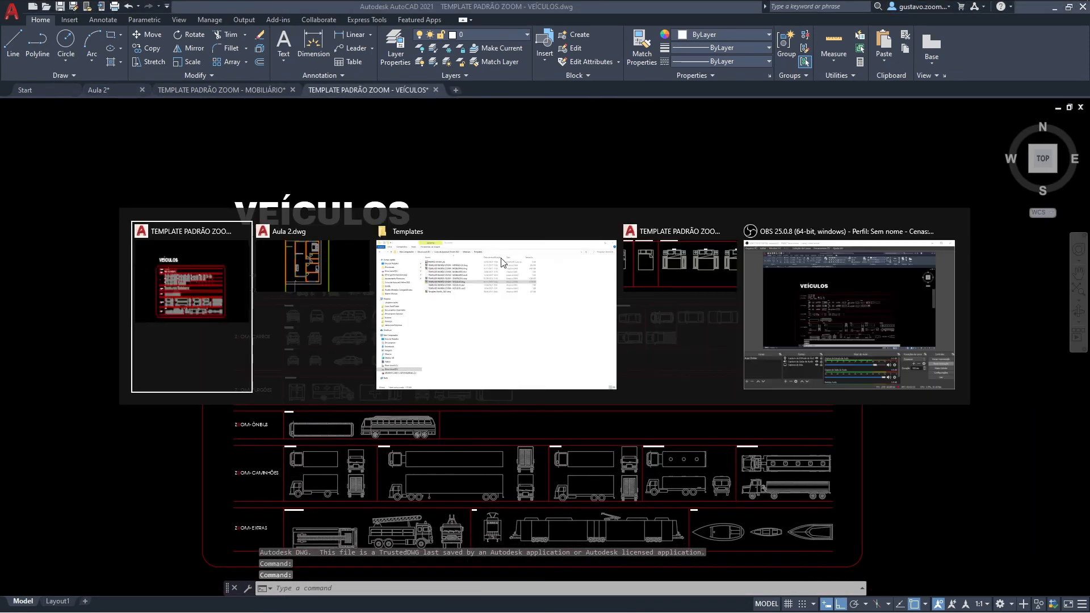
click(352, 276)
key(alt+Tab)
key(Tab)
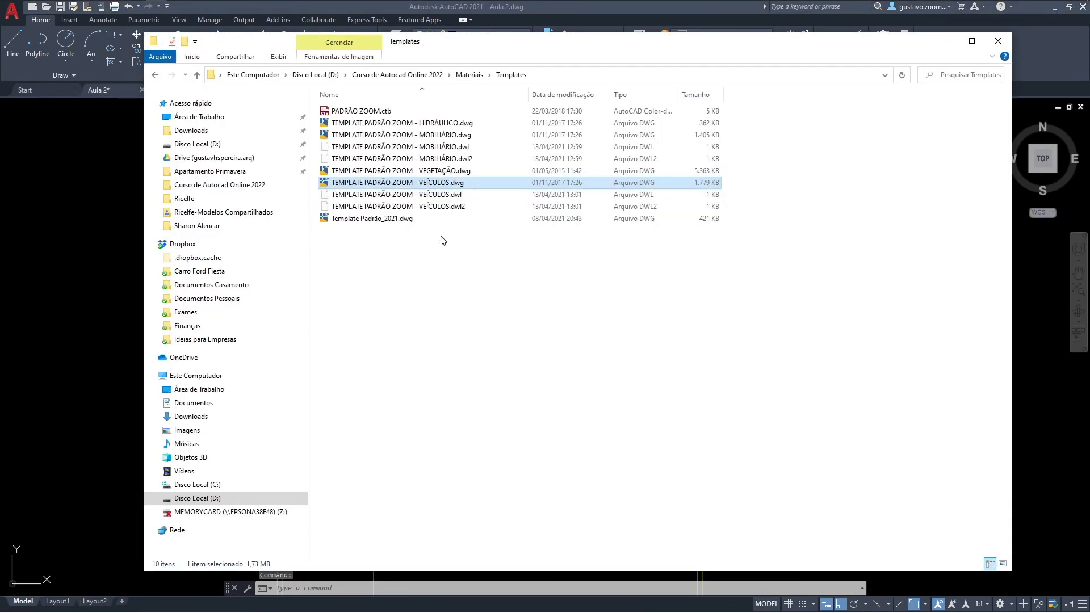
double_click(442, 123)
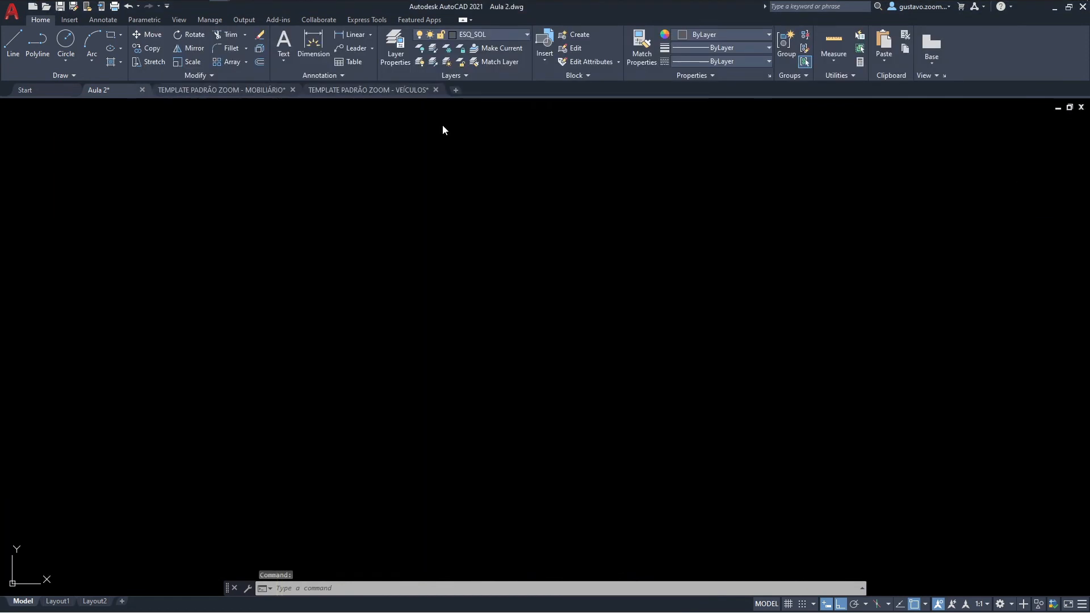
scroll(482, 390, up, 7)
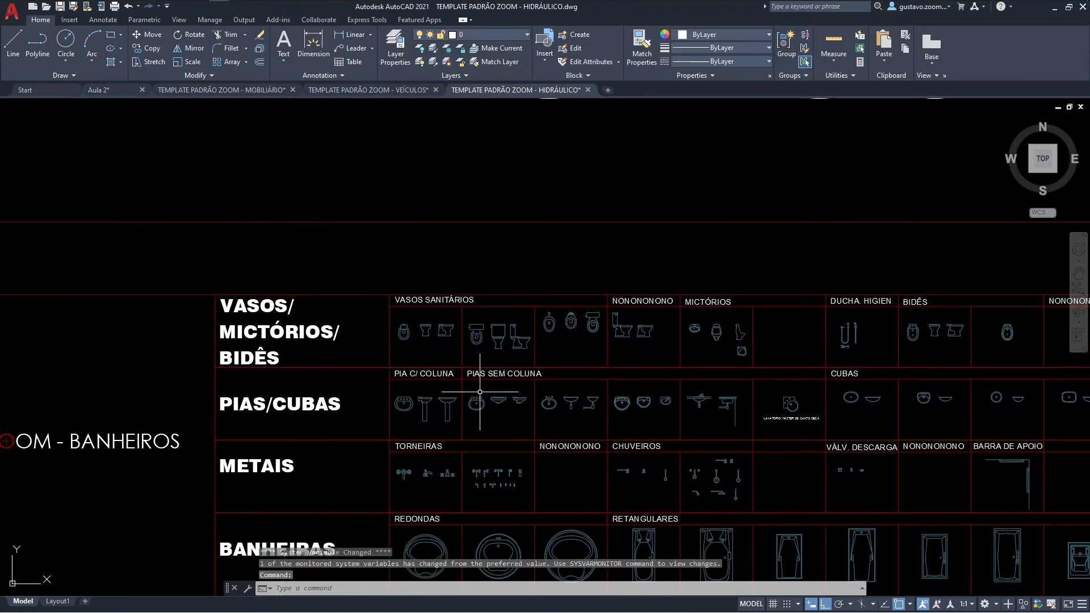
Step: Copy the middle toilet of the three top-view toilets in the third VASOS SANITÁRIOS cell of the plumbing template
scroll(471, 381, down, 5)
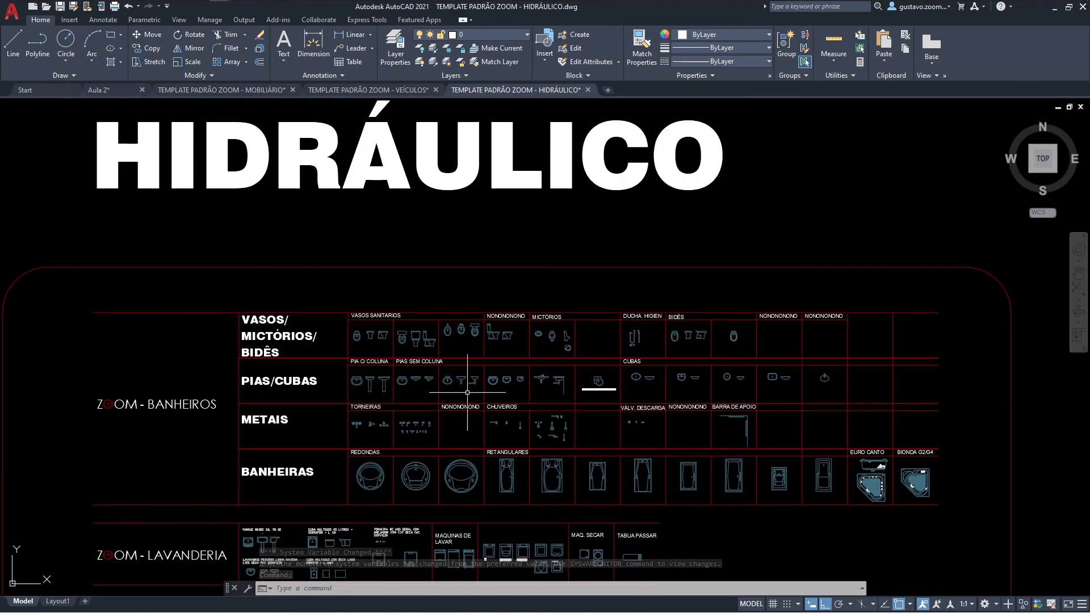
middle_drag(469, 390, 472, 338)
scroll(426, 351, up, 2)
mouse_move(475, 398)
middle_down()
mouse_move(453, 156)
mouse_move(484, 444)
middle_up()
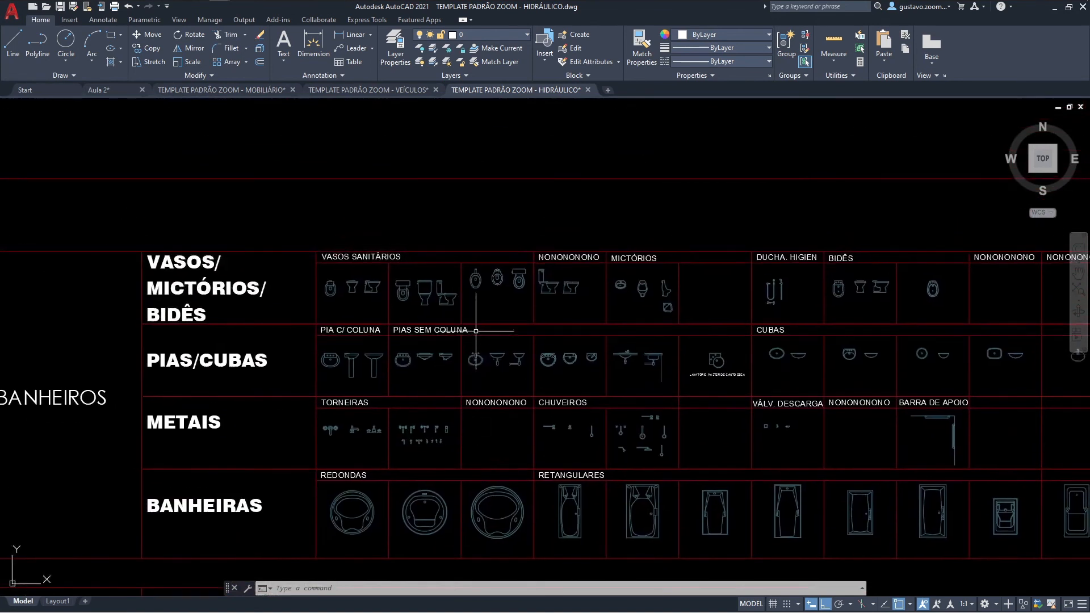
scroll(475, 330, up, 2)
scroll(565, 349, up, 2)
middle_drag(579, 365, 525, 398)
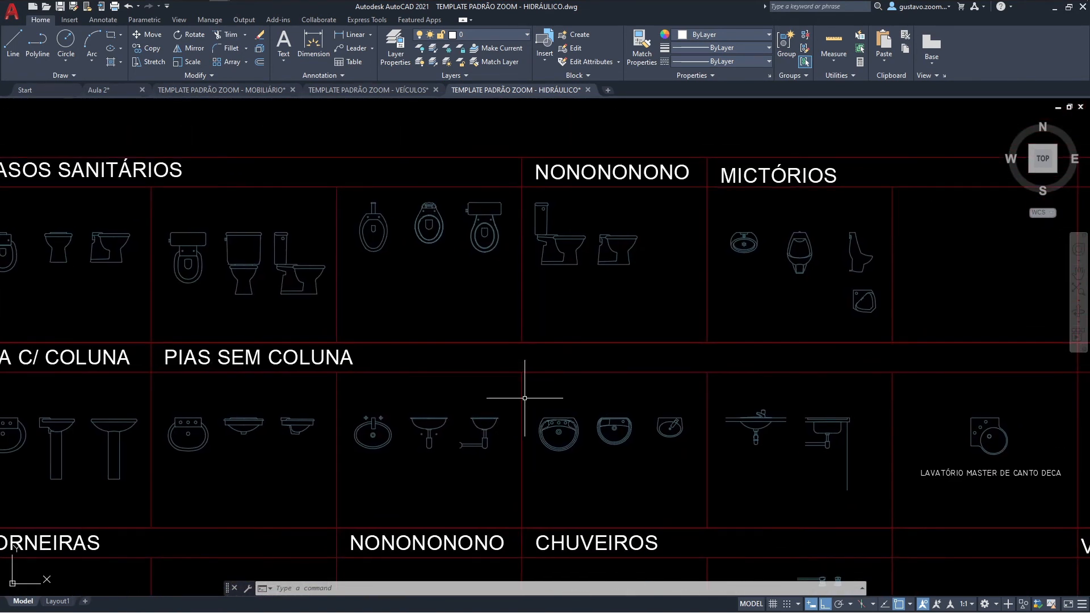
click(434, 238)
key(ctrl+c)
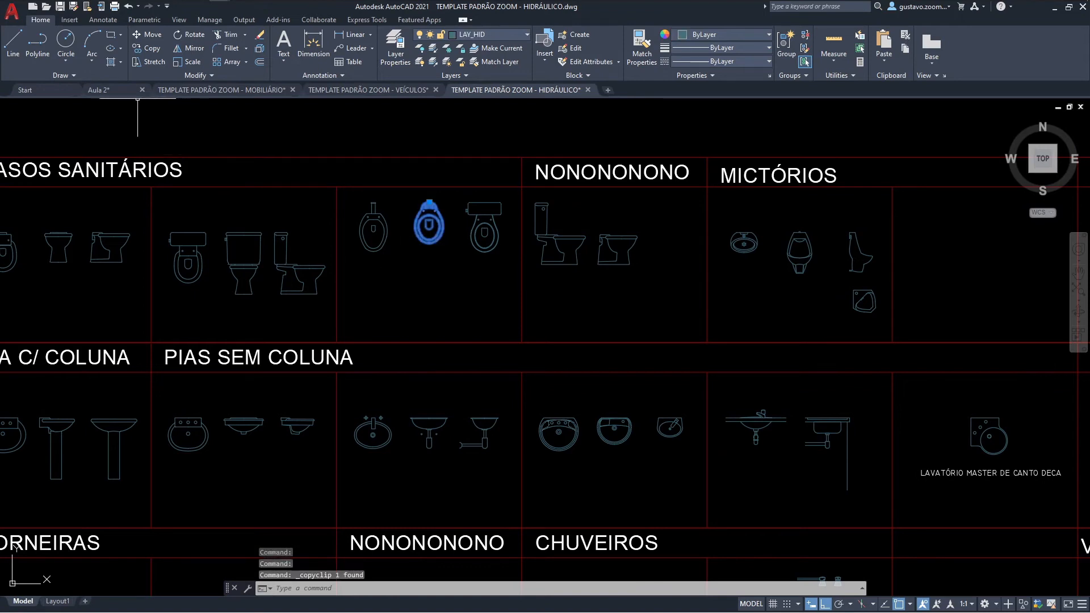
Step: Paste the copied toilet into the Aula 2 drawing, inside the lower bathroom near its north wall
click(99, 90)
scroll(528, 309, up, 3)
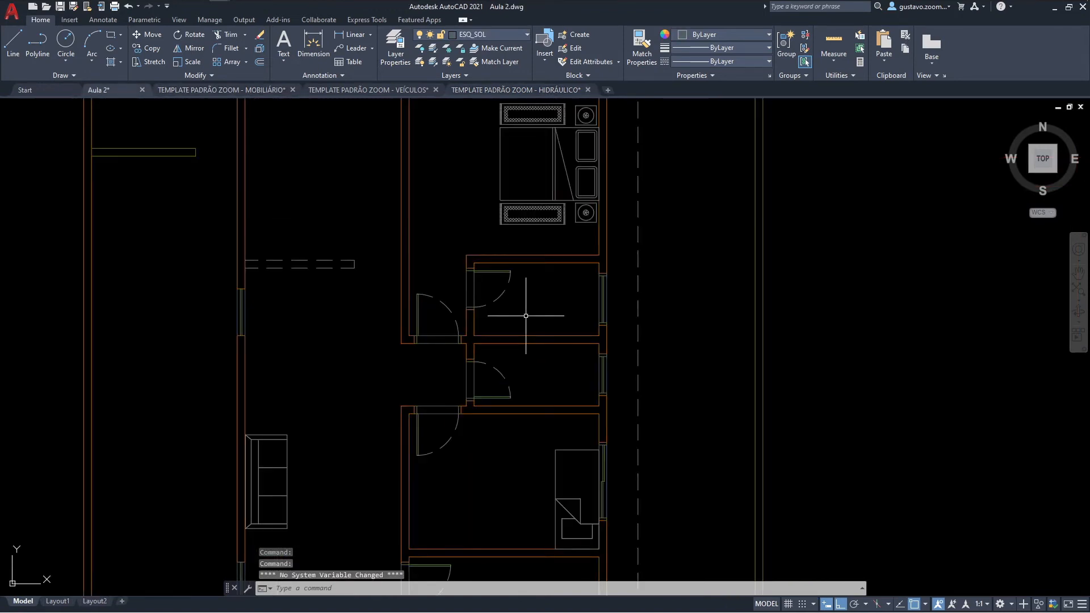
key(ctrl+v)
scroll(534, 357, up, 2)
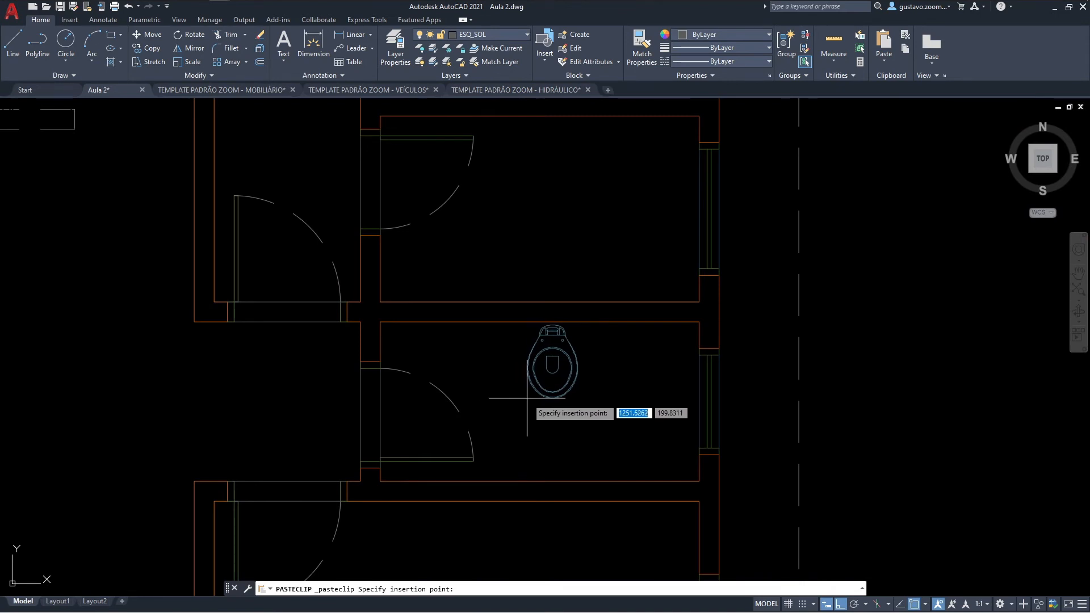
click(529, 398)
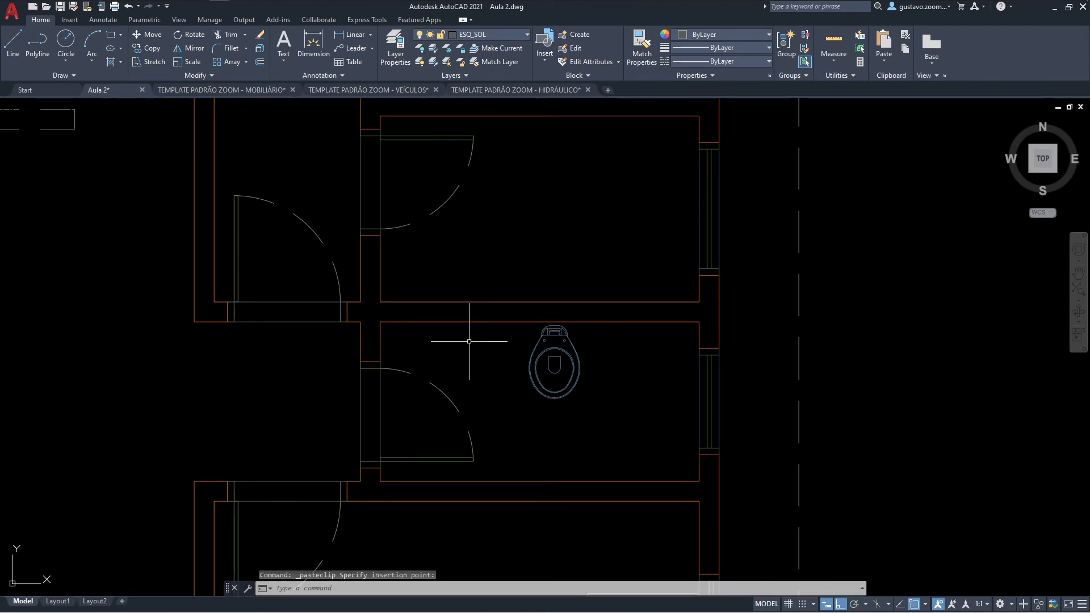
scroll(689, 329, down, 2)
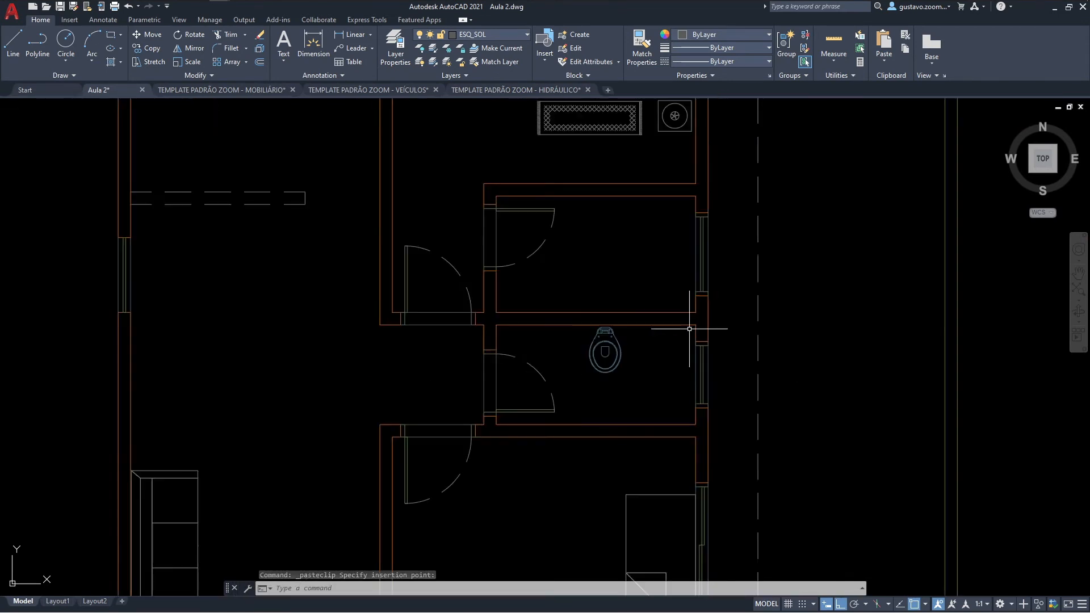
scroll(675, 318, down, 2)
mouse_move(656, 433)
middle_down()
mouse_move(506, 375)
mouse_move(590, 411)
middle_up()
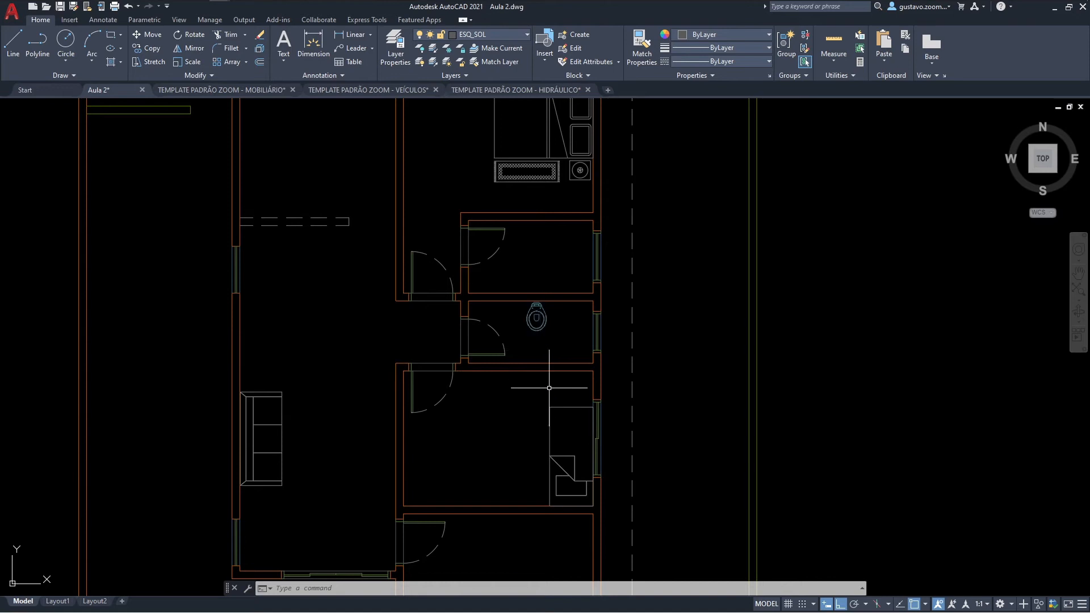
scroll(550, 387, down, 2)
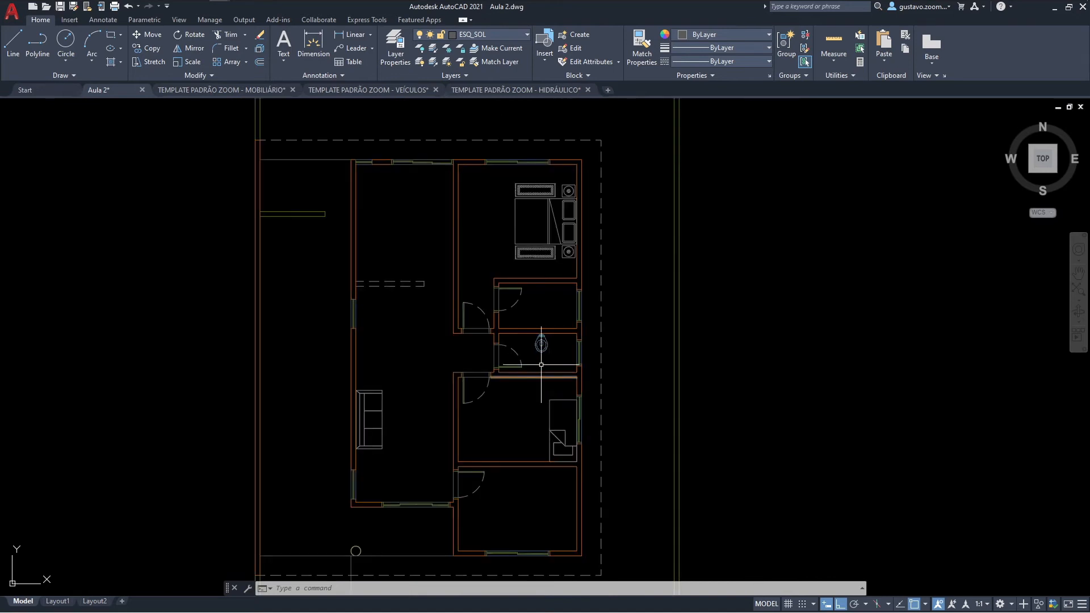
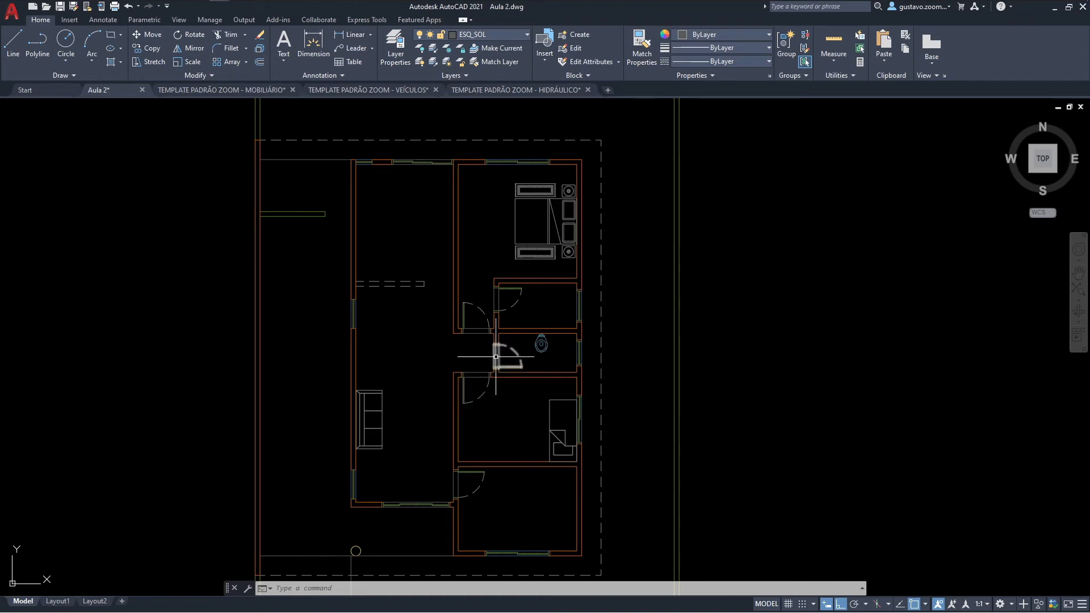
Step: Copy the top-view CARRO 08 block from the VEÍCULOS template and paste it into the Aula 2 plan over the house's west wall
middle_drag(475, 355, 523, 329)
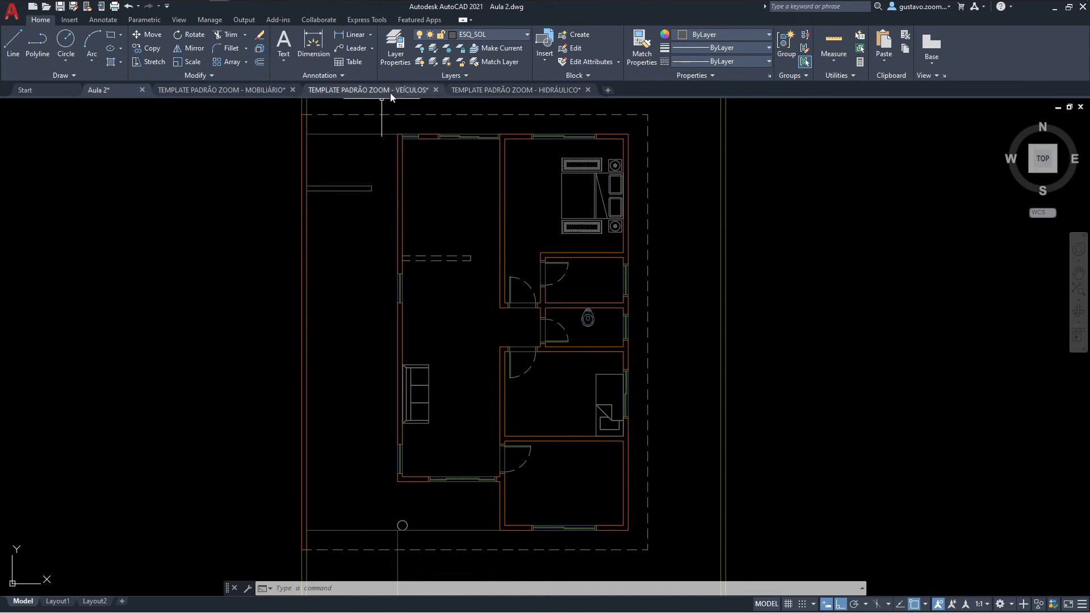
click(390, 91)
scroll(638, 304, up, 5)
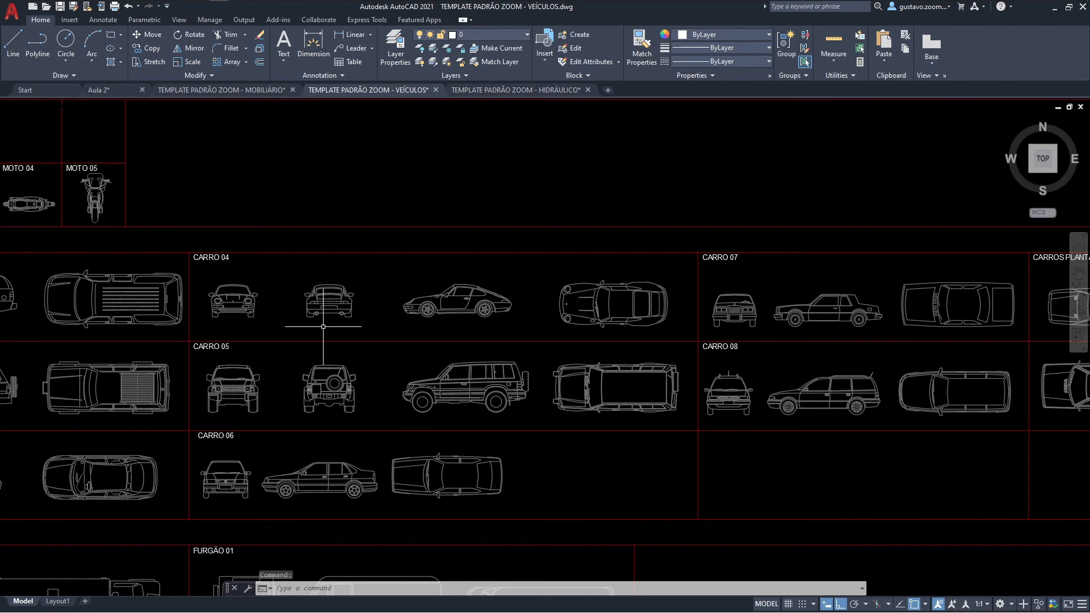
middle_drag(776, 397, 594, 404)
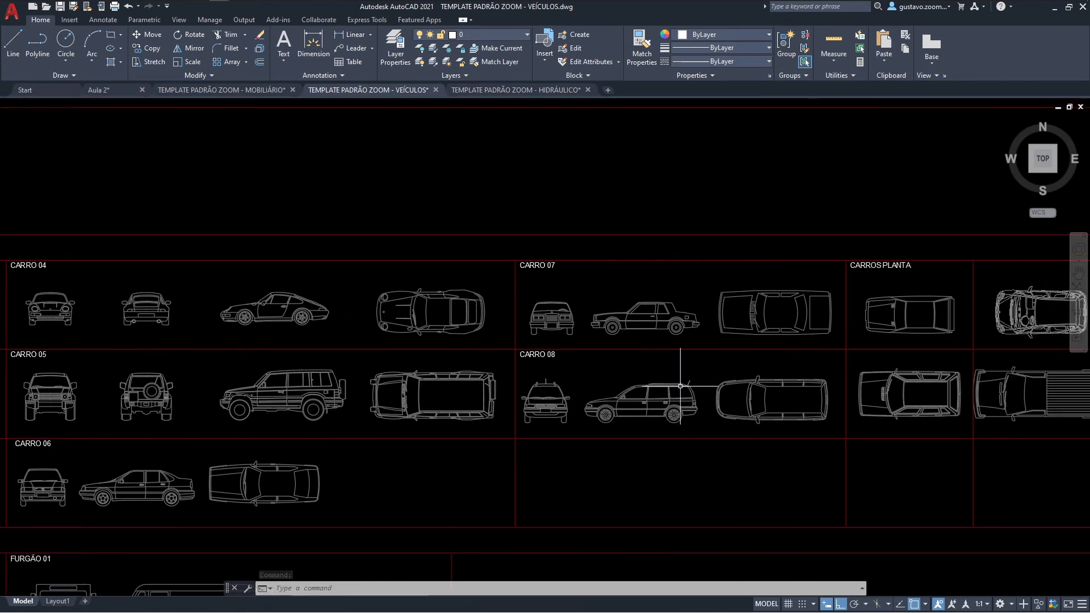
click(761, 390)
key(ctrl+c)
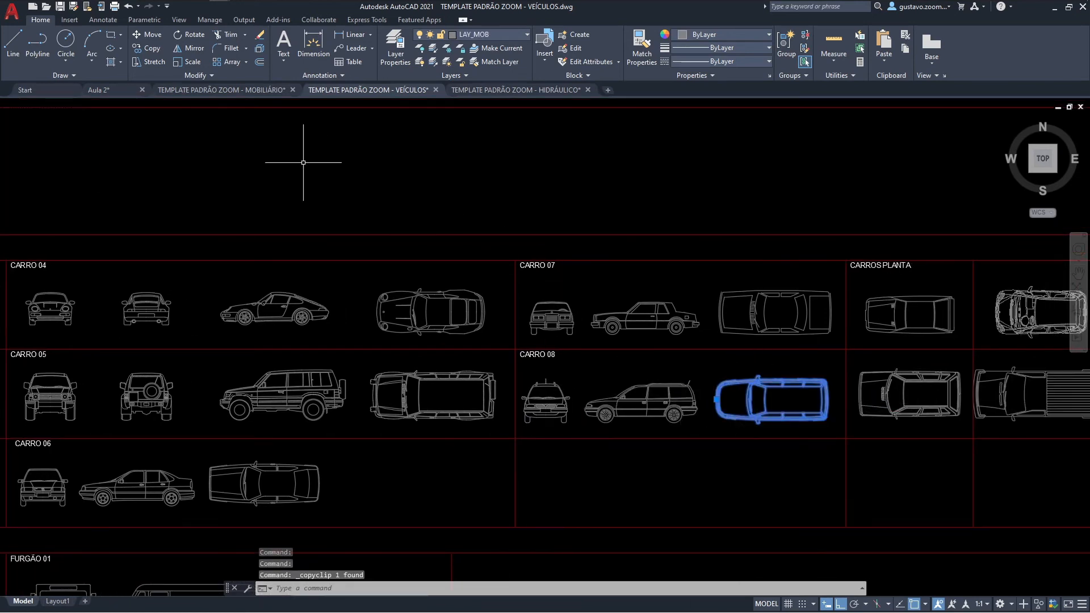
click(120, 90)
key(ctrl+v)
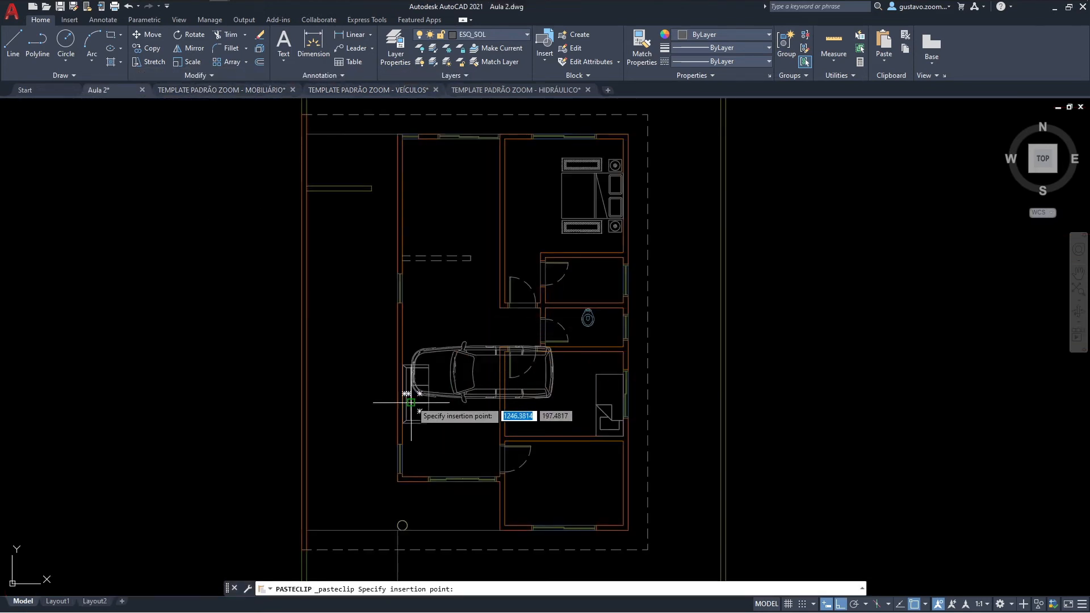
click(328, 395)
Step: Rotate the pasted car to a vertical orientation with its front facing north, parallel to the house's west wall
text(ro)
key(space)
click(357, 407)
click(352, 364)
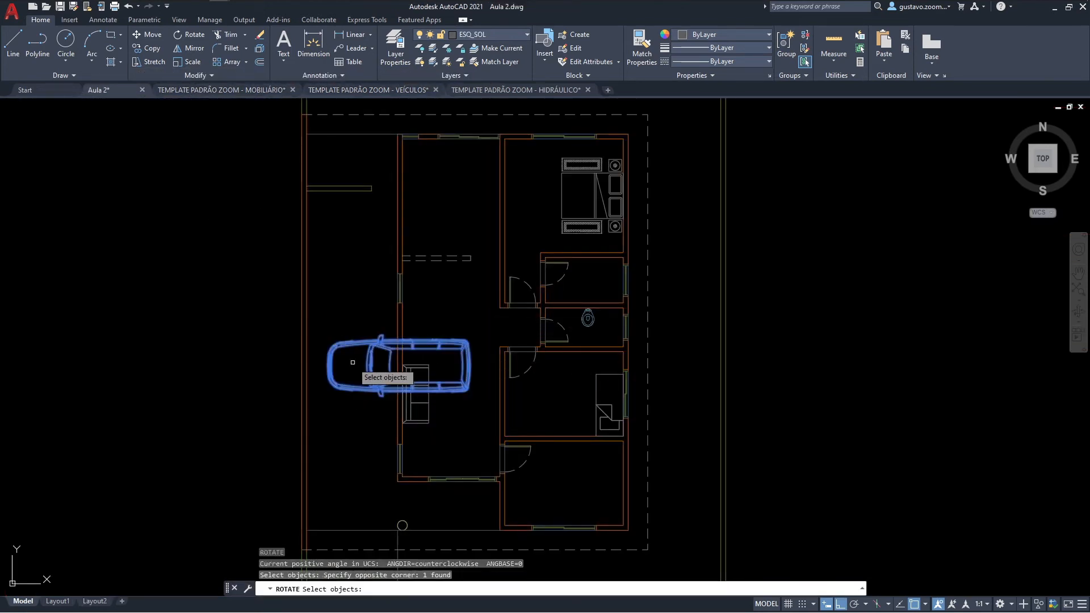
key(space)
click(371, 386)
click(374, 515)
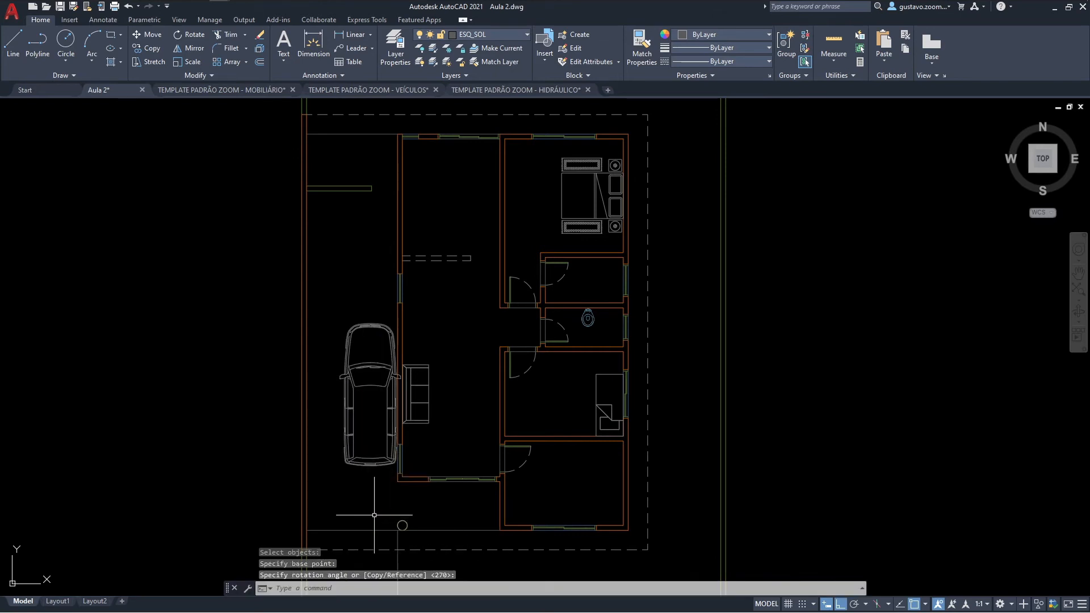
Step: Move the car slightly west so it sits between the lot's boundary wall and the house
text(m)
key(space)
click(373, 499)
click(360, 453)
key(space)
click(383, 495)
click(367, 496)
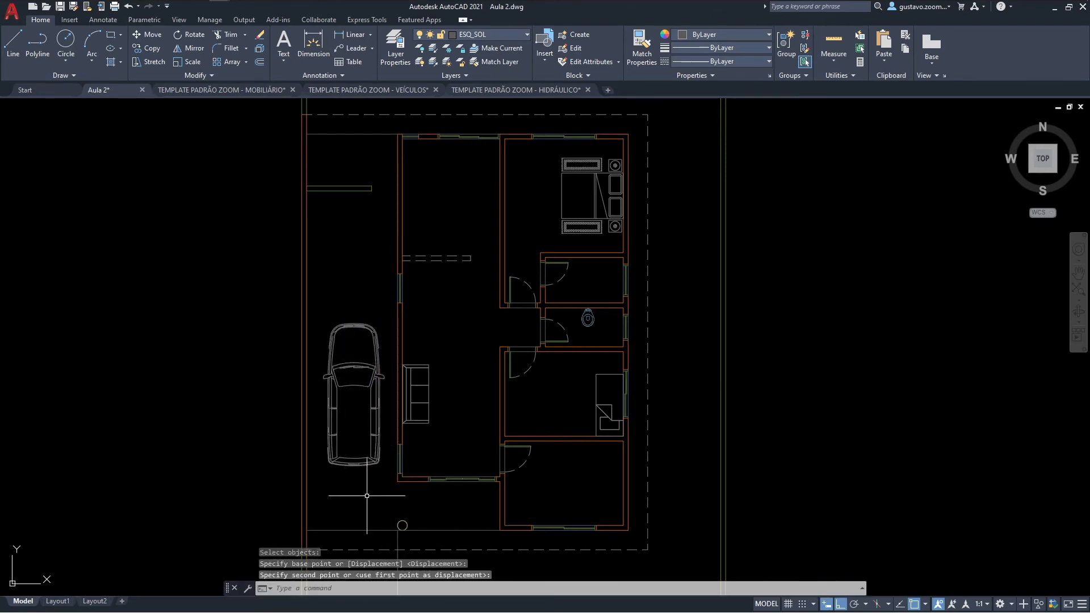
Step: Move the double bed with its nightstands and rugs north until the upper nightstand touches the bedroom's north wall
middle_drag(501, 471, 458, 434)
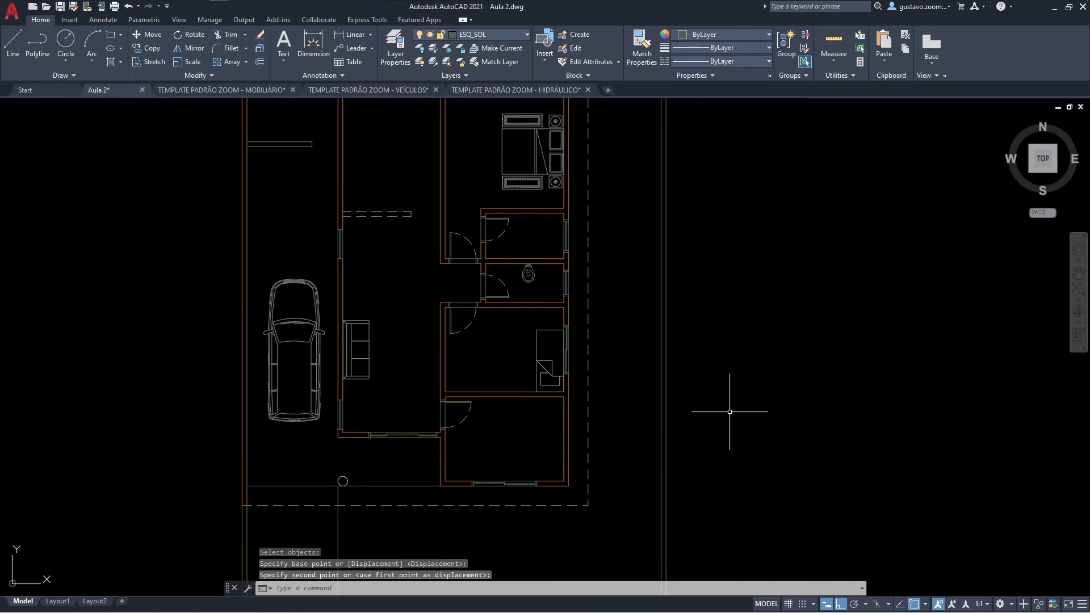
middle_drag(739, 418, 738, 437)
middle_drag(550, 226, 549, 276)
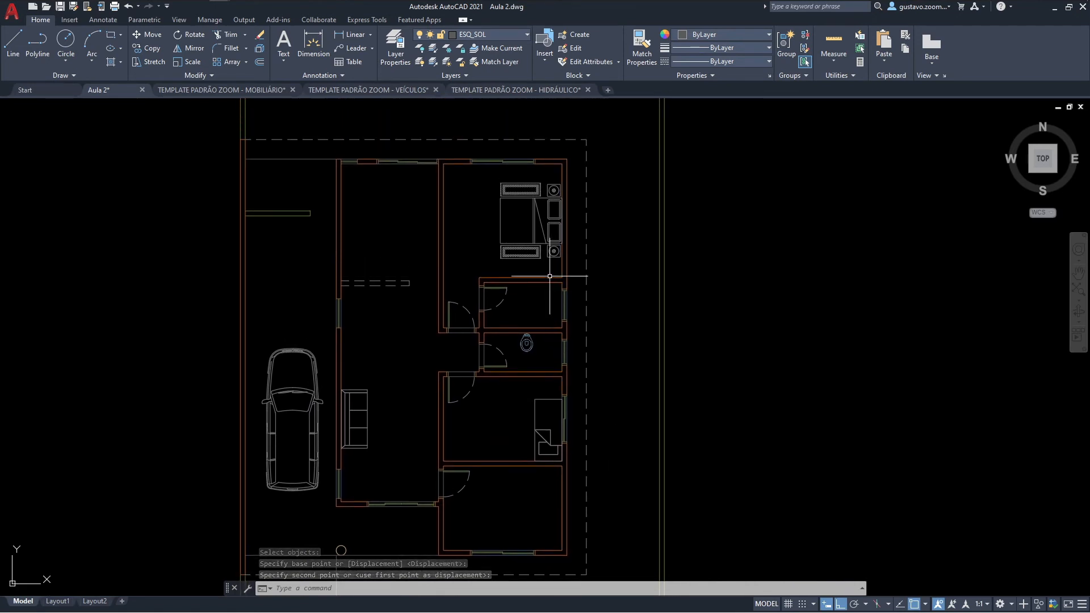
scroll(553, 191, up, 4)
middle_drag(555, 190, 551, 245)
text(m)
key(space)
click(560, 421)
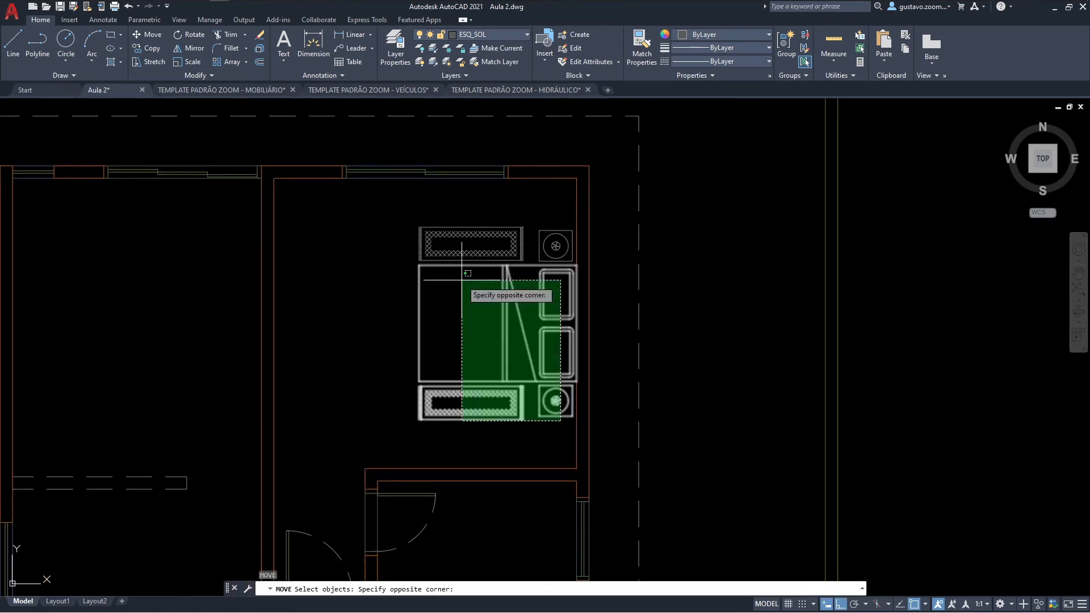
click(467, 273)
key(space)
scroll(518, 227, up, 2)
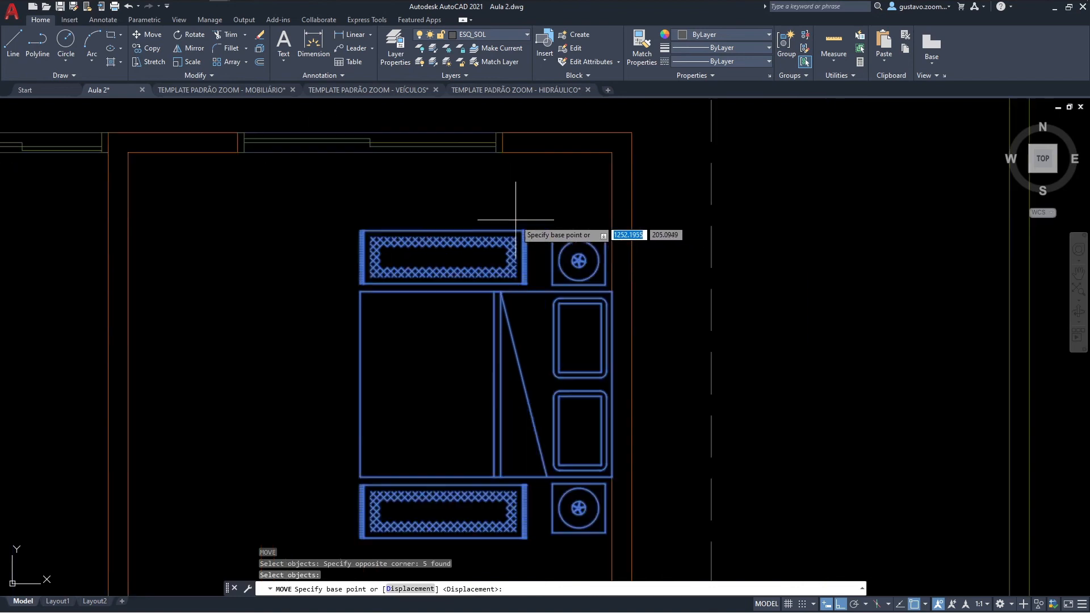
click(559, 232)
click(564, 152)
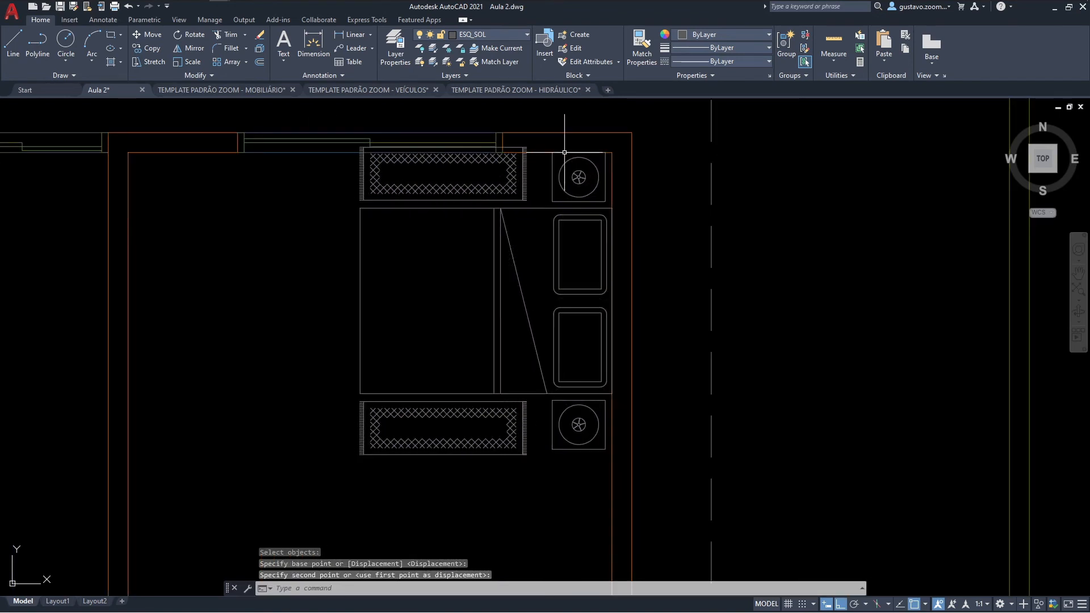
key(space)
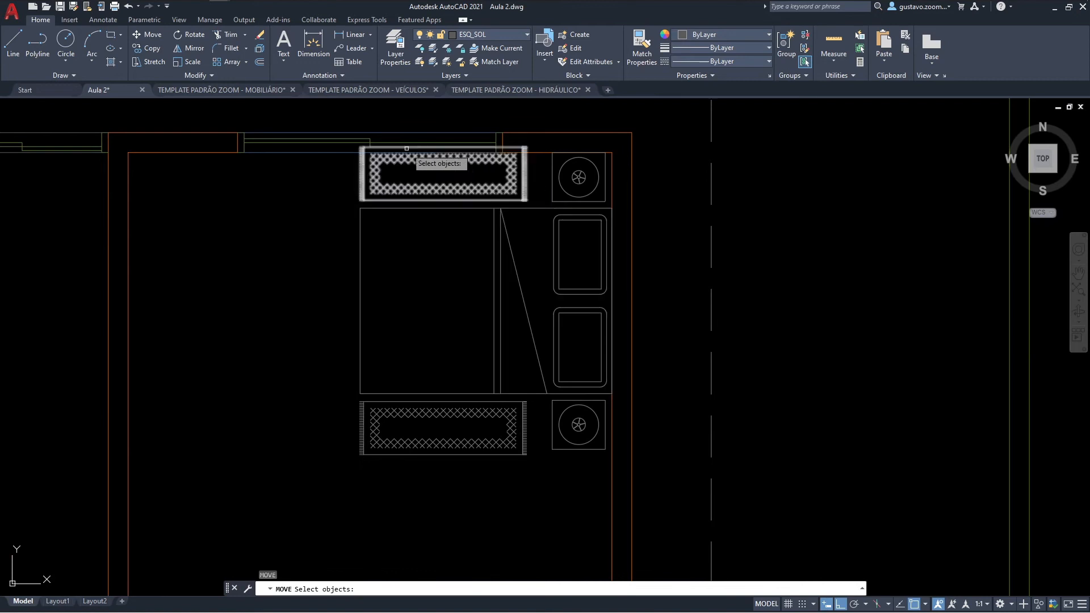
click(353, 124)
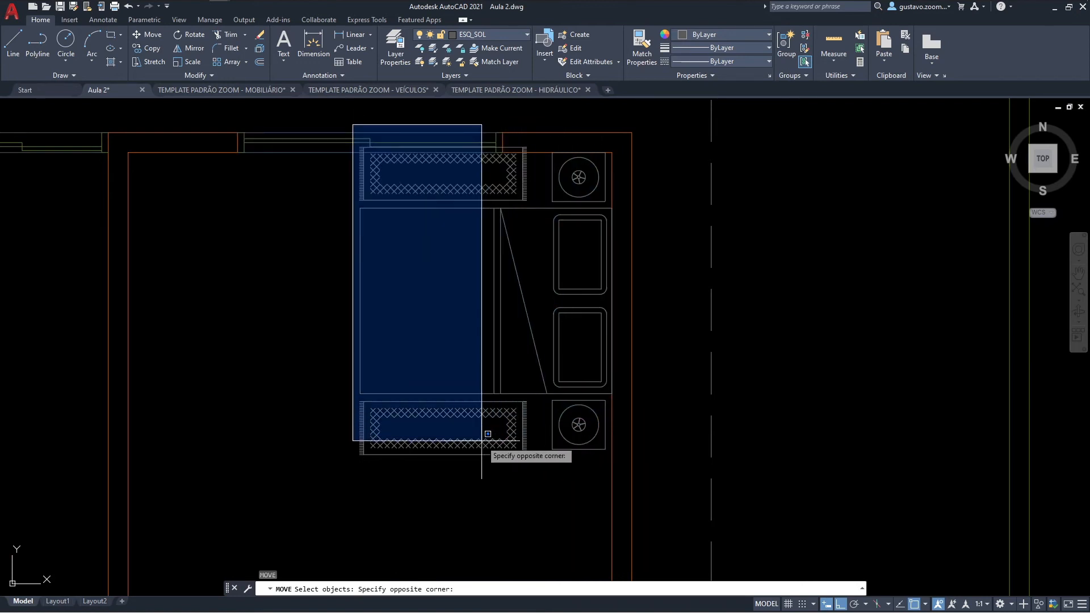
click(352, 403)
key(Escape)
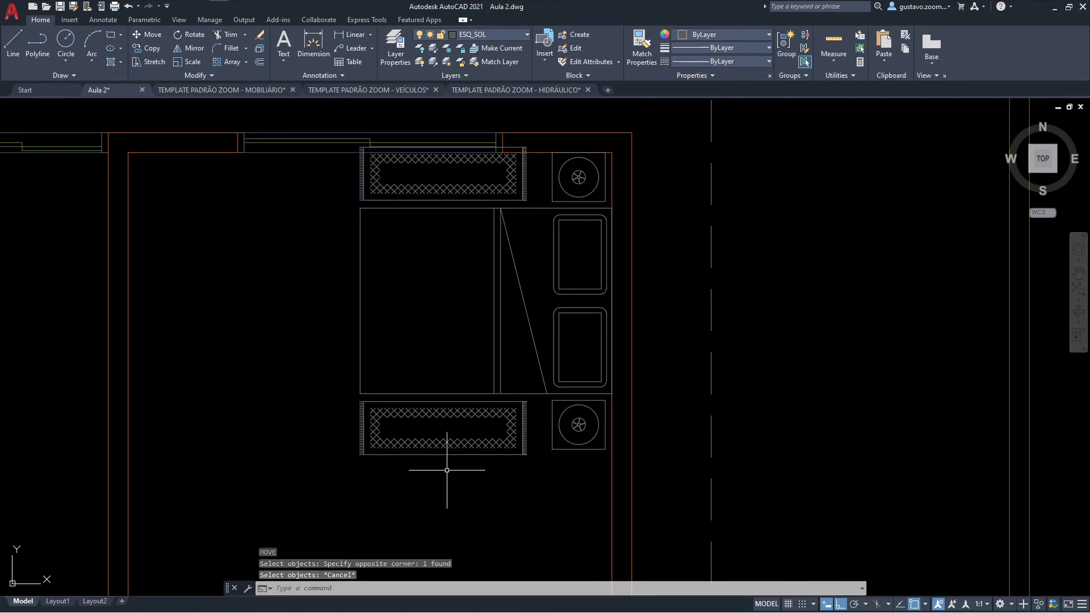
Step: Move the whole double bed set 0.1 south, away from the bedroom's north wall
key(space)
click(579, 488)
click(433, 194)
key(space)
click(278, 246)
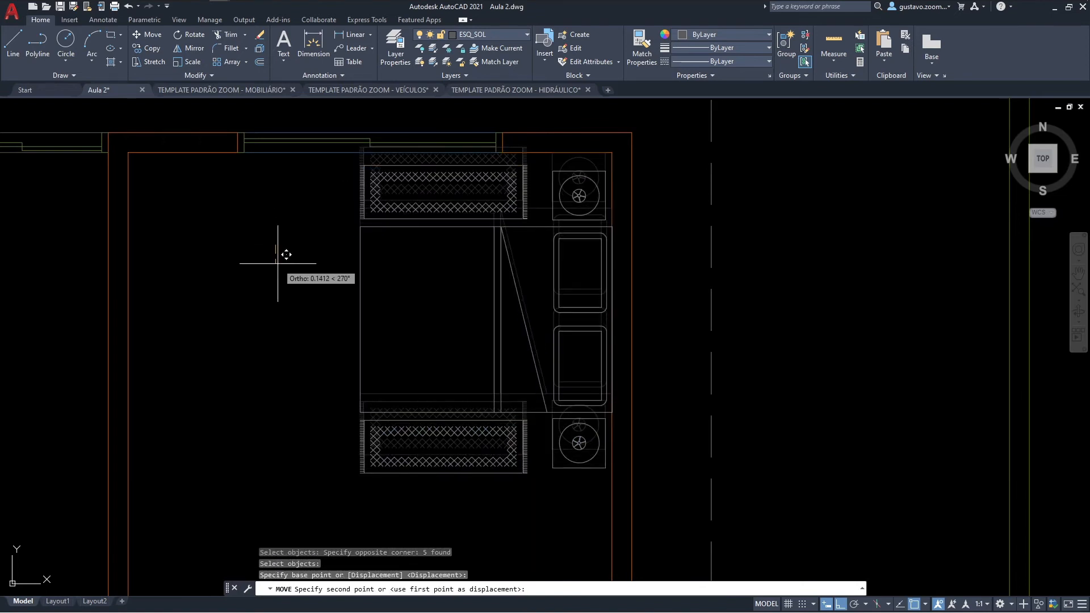
text(.1)
key(Return)
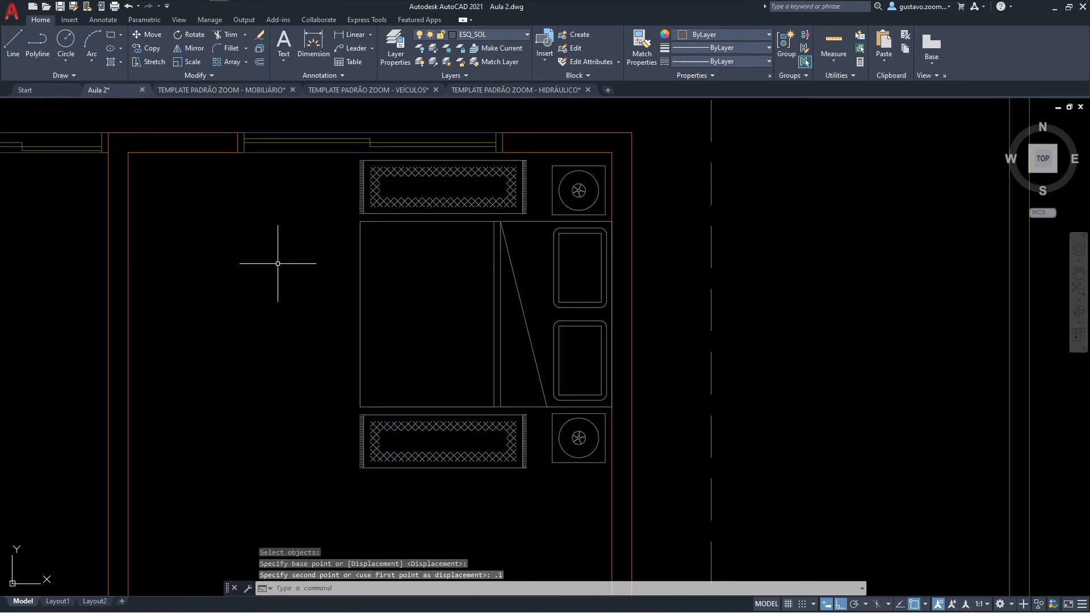
Step: Copy the first top-view PIAS SEM COLUNA sink from the HIDRÁULICO template and paste it into the bathroom, west of the toilet
scroll(293, 272, down, 2)
middle_drag(337, 335, 370, 284)
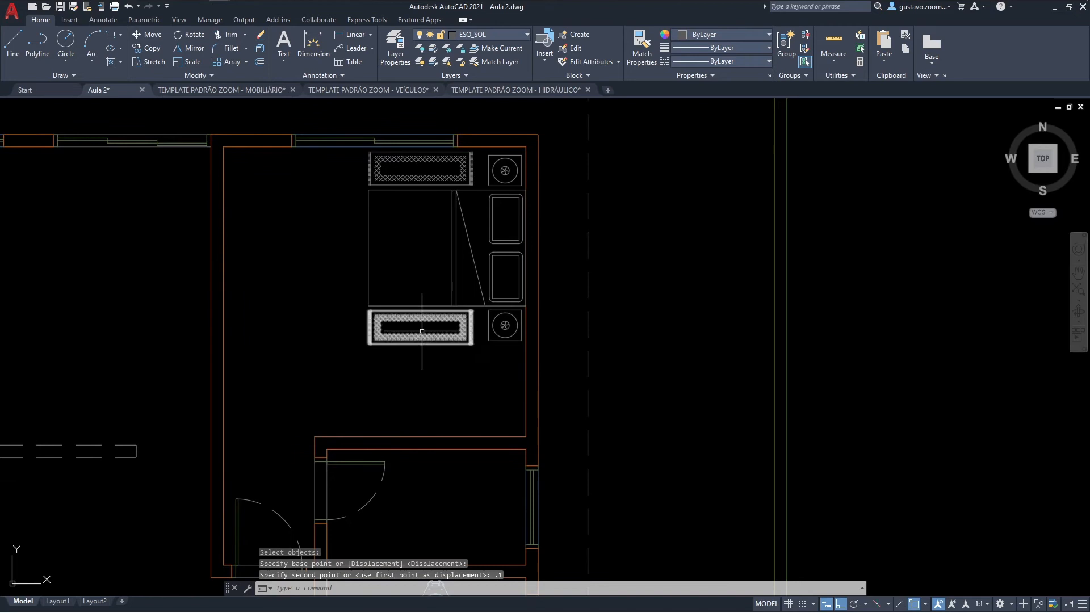
click(480, 92)
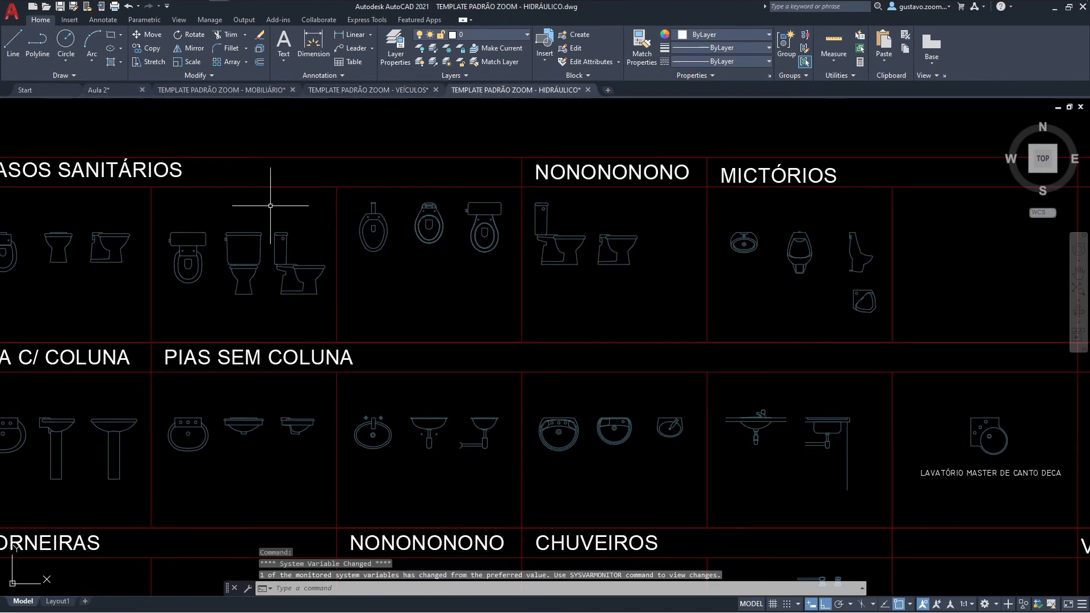
middle_drag(210, 252, 571, 209)
click(529, 403)
key(ctrl+c)
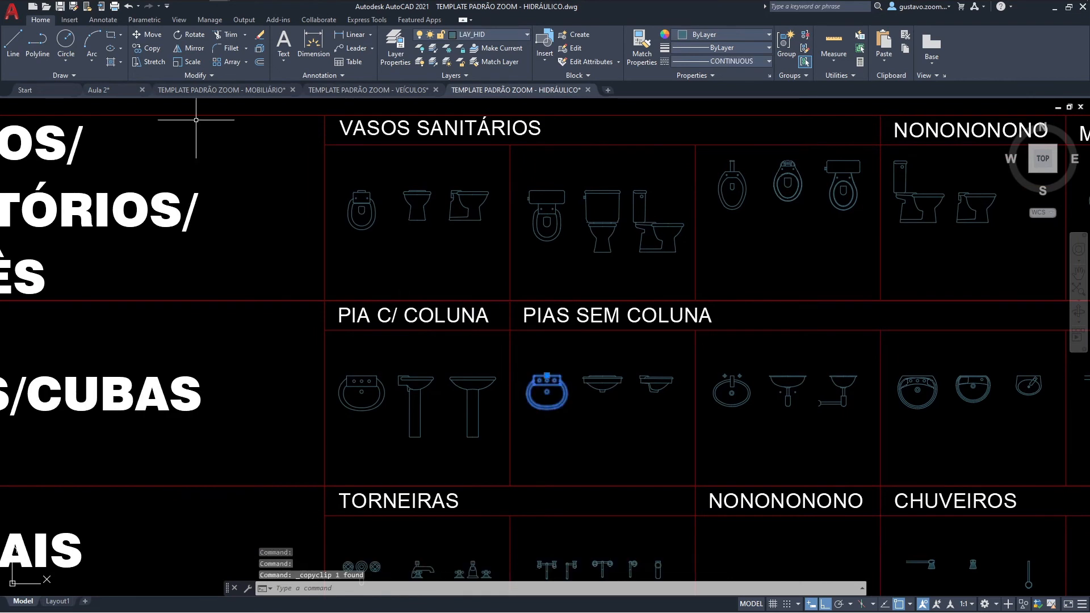
click(113, 90)
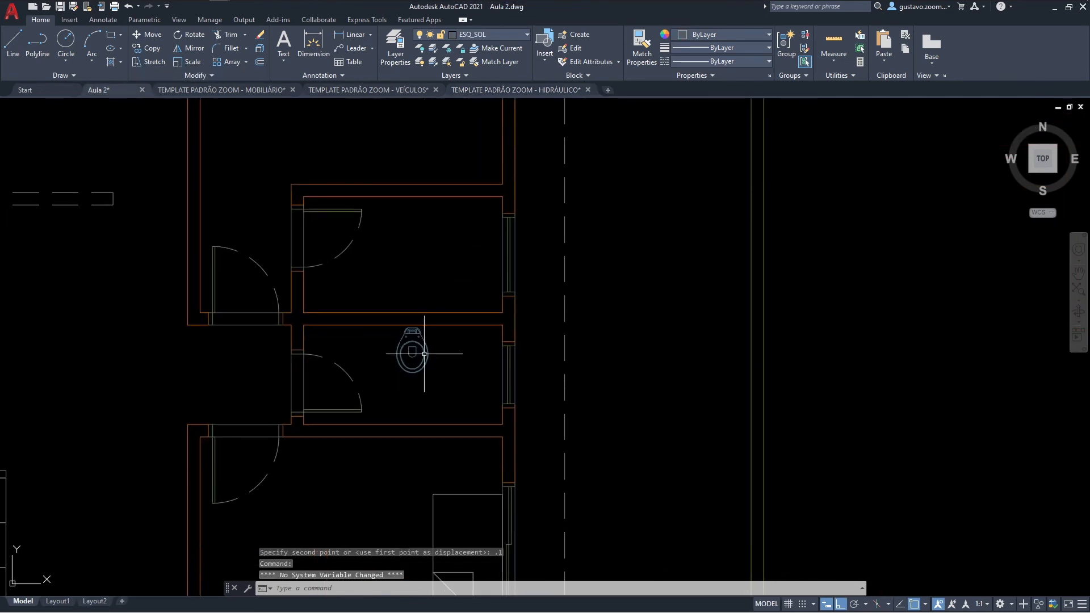
key(ctrl+v)
scroll(363, 369, up, 5)
click(313, 381)
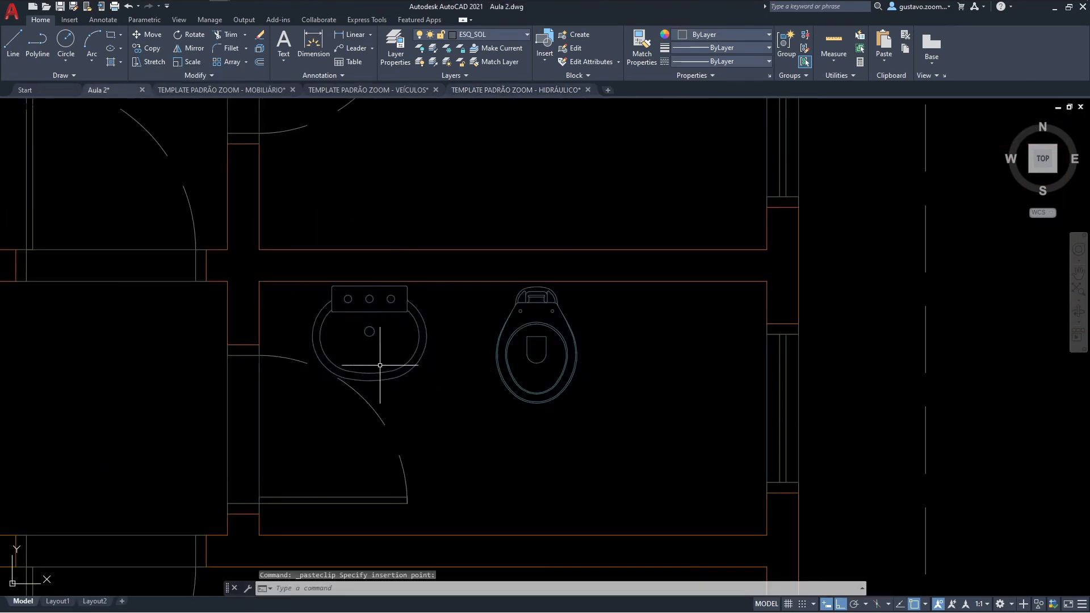
Step: Copy the top-view shower with two valves from CHUVEIROS in the HIDRÁULICO template and paste it into the bathroom, east of the toilet
middle_drag(425, 131, 368, 196)
click(489, 89)
scroll(503, 254, down, 4)
scroll(533, 369, up, 4)
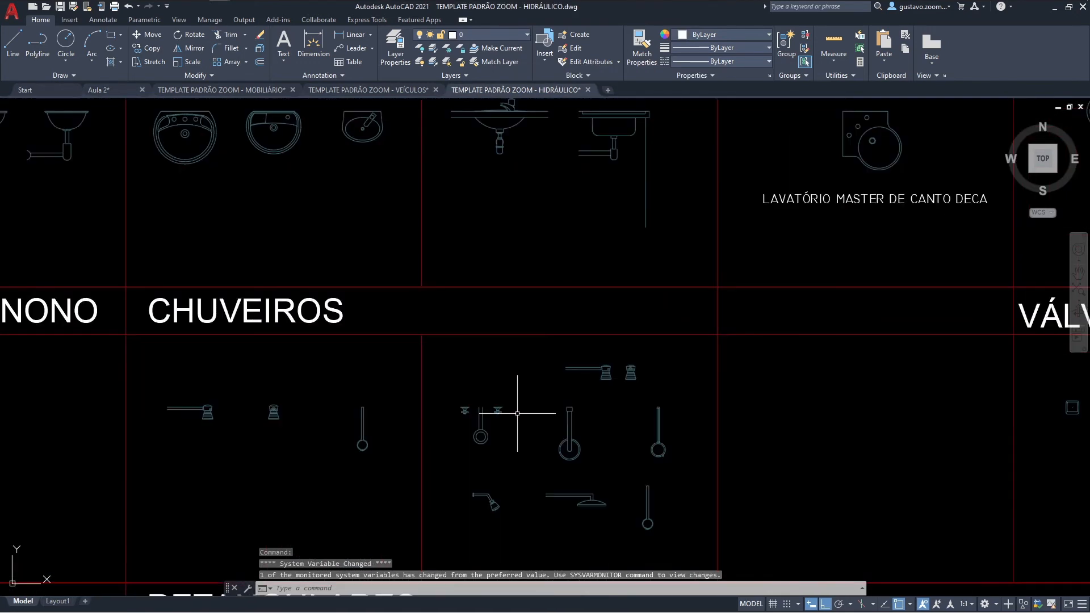
click(495, 406)
key(ctrl+c)
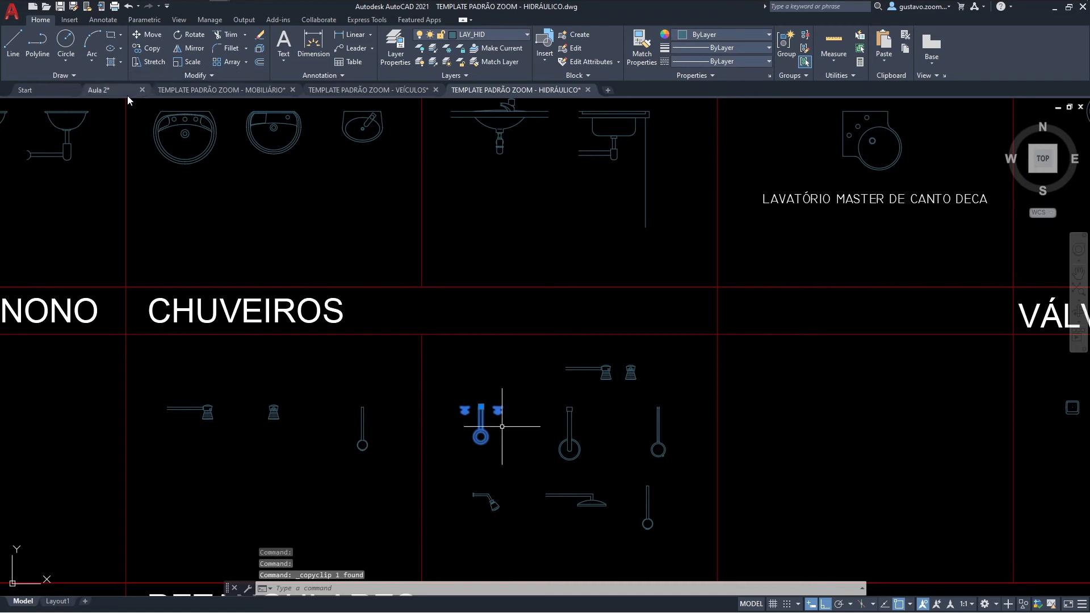
key(ctrl+Tab)
key(ctrl+v)
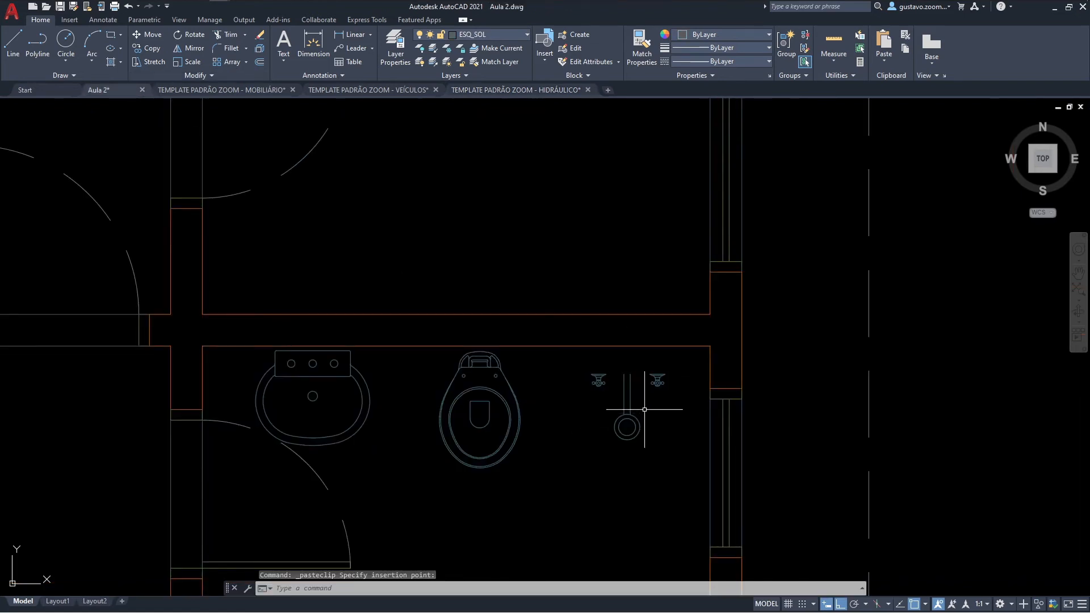
text(m)
key(Return)
click(668, 408)
click(626, 379)
key(Return)
scroll(628, 380, up, 3)
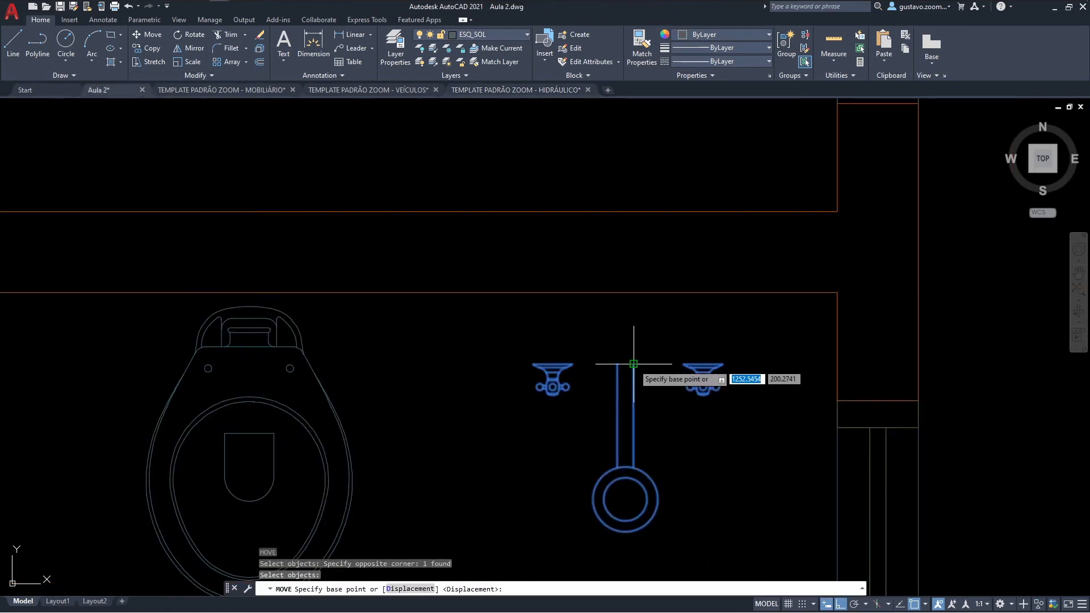
scroll(634, 364, down, 5)
key(Escape)
Step: Examine the furnished floor plan from the bathroom and living room down to the southern rooms
mouse_move(627, 366)
middle_down()
mouse_move(664, 301)
mouse_move(642, 127)
middle_up()
middle_drag(630, 239, 725, 127)
middle_drag(717, 232, 721, 261)
scroll(732, 283, down, 4)
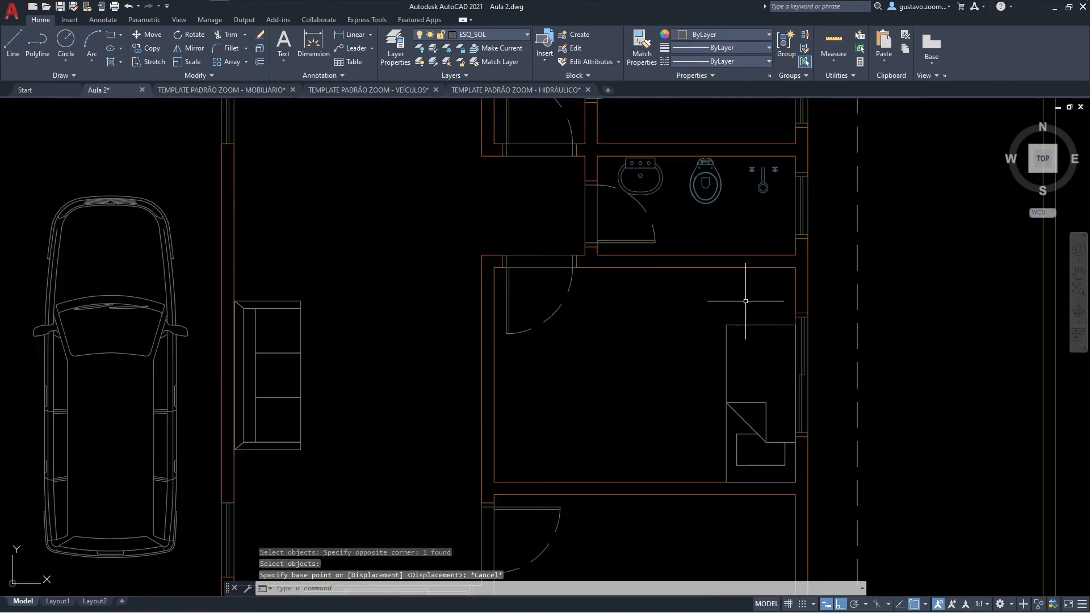
middle_drag(749, 340, 716, 357)
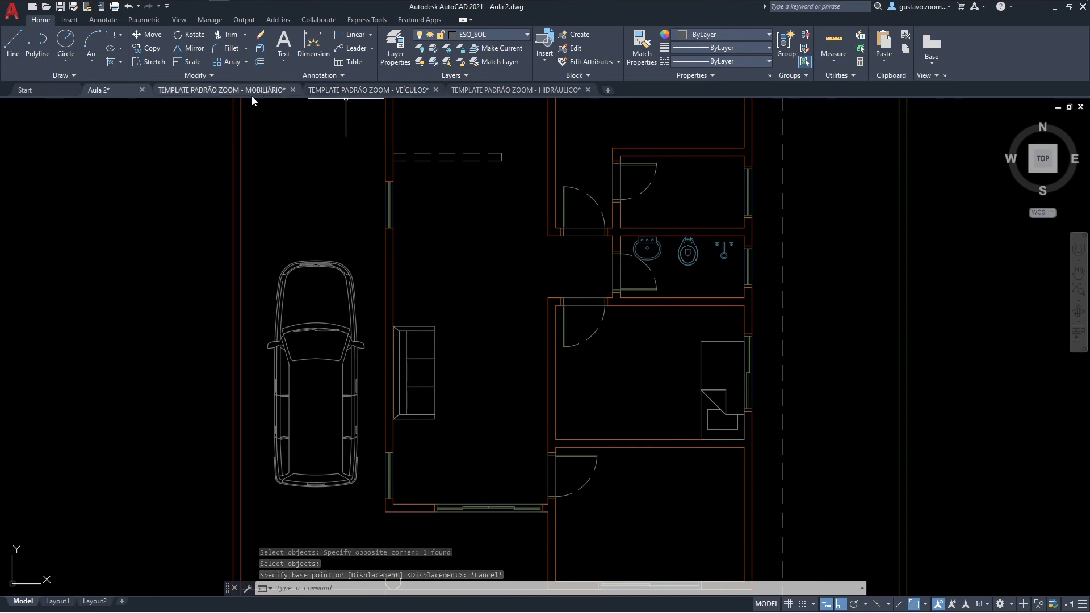
mouse_move(528, 294)
middle_down()
mouse_move(518, 326)
mouse_move(508, 325)
middle_up()
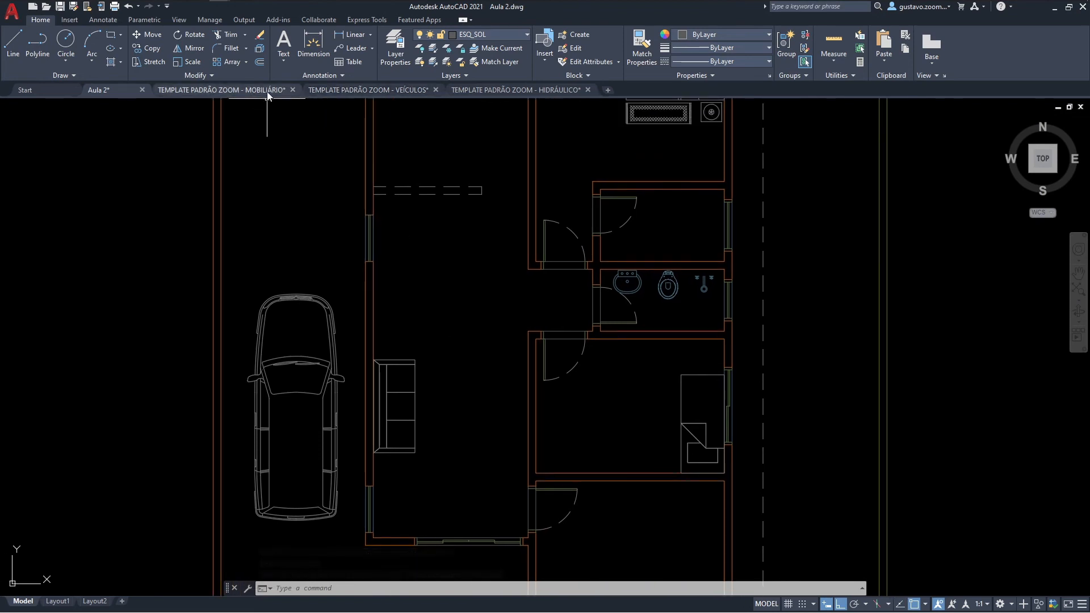
mouse_move(603, 300)
middle_down()
mouse_move(588, 222)
mouse_move(506, 166)
middle_up()
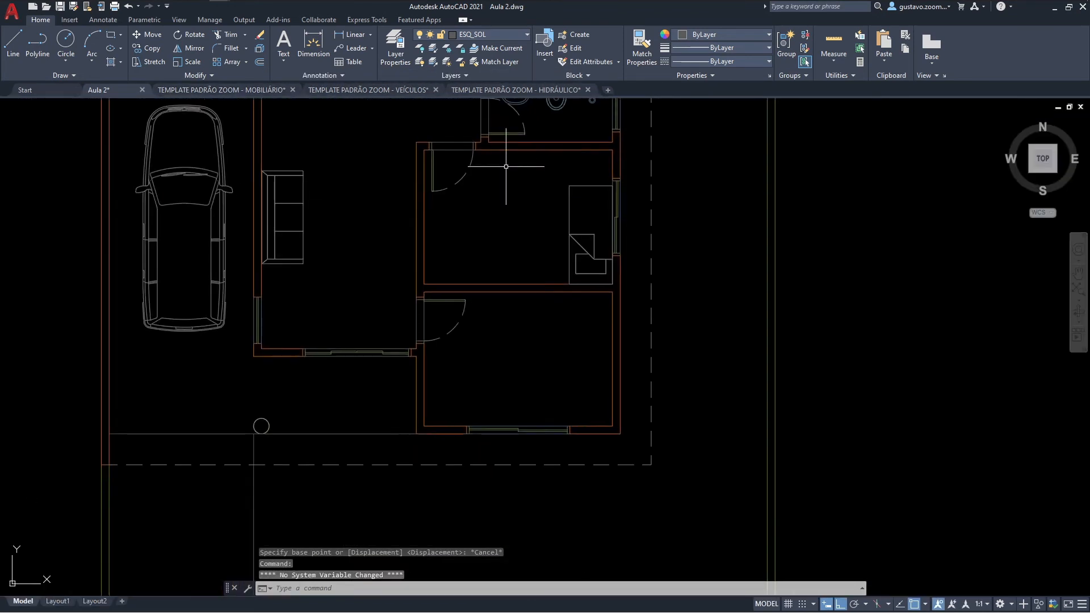
middle_drag(546, 215, 558, 284)
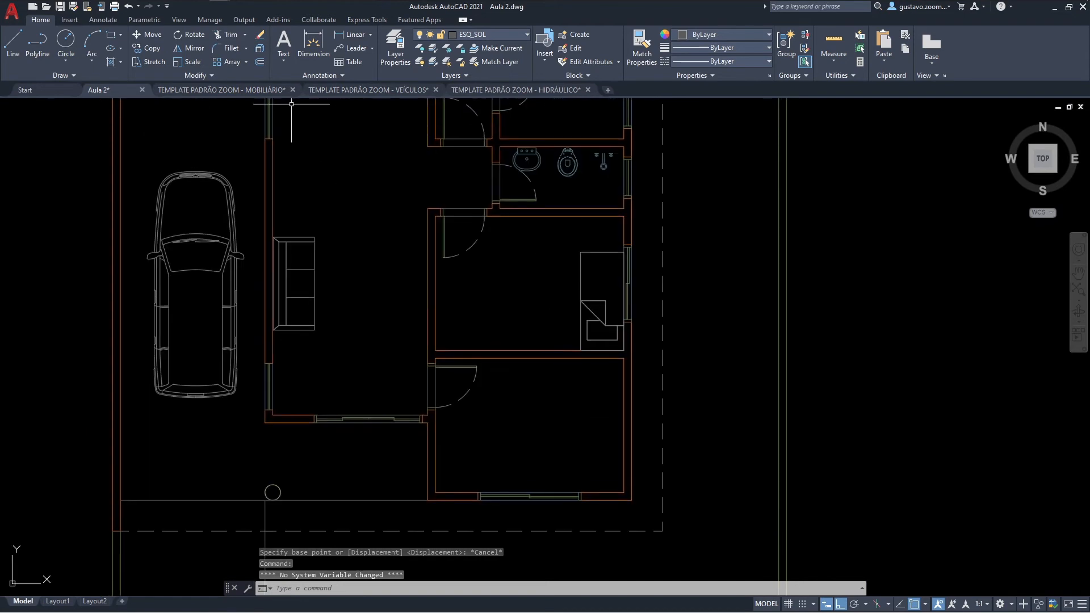
text(m)
key(Return)
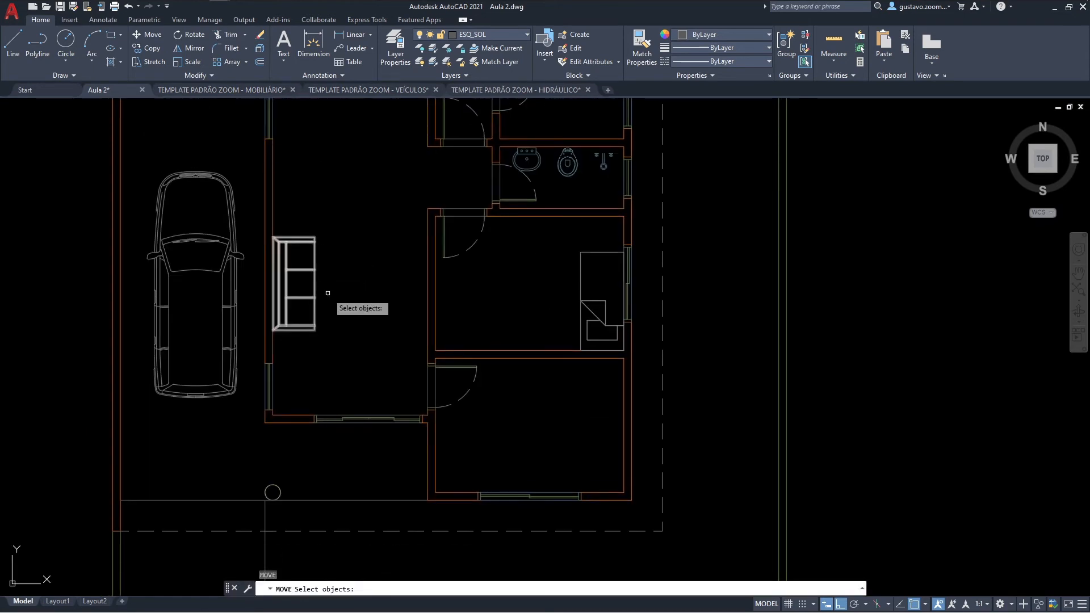
key(Escape)
Step: Look over the block libraries in the HIDRÁULICO and VEÍCULOS templates
click(503, 93)
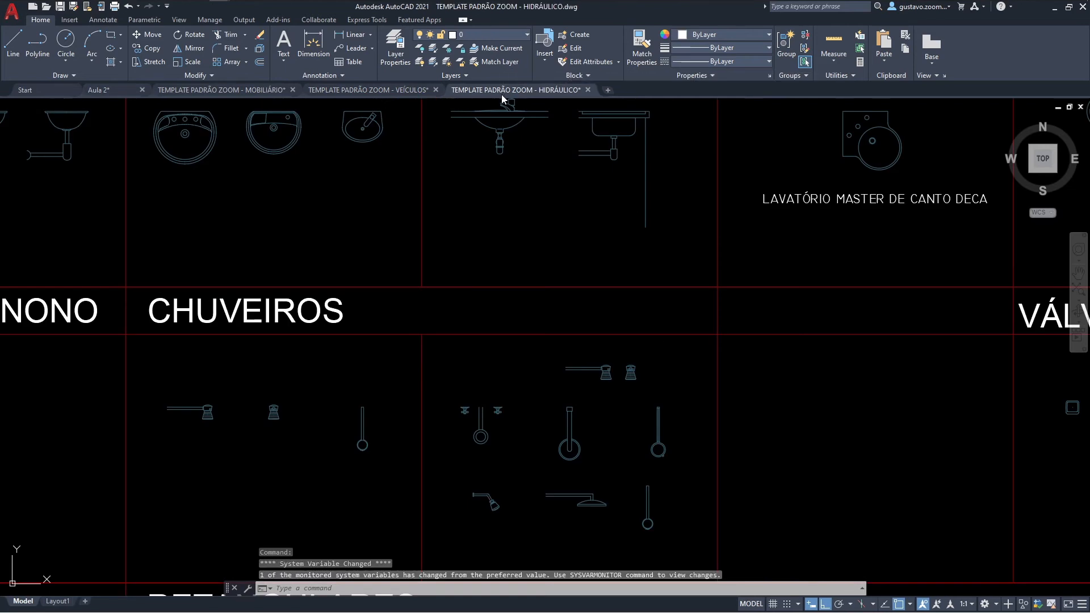
click(376, 89)
scroll(436, 189, down, 2)
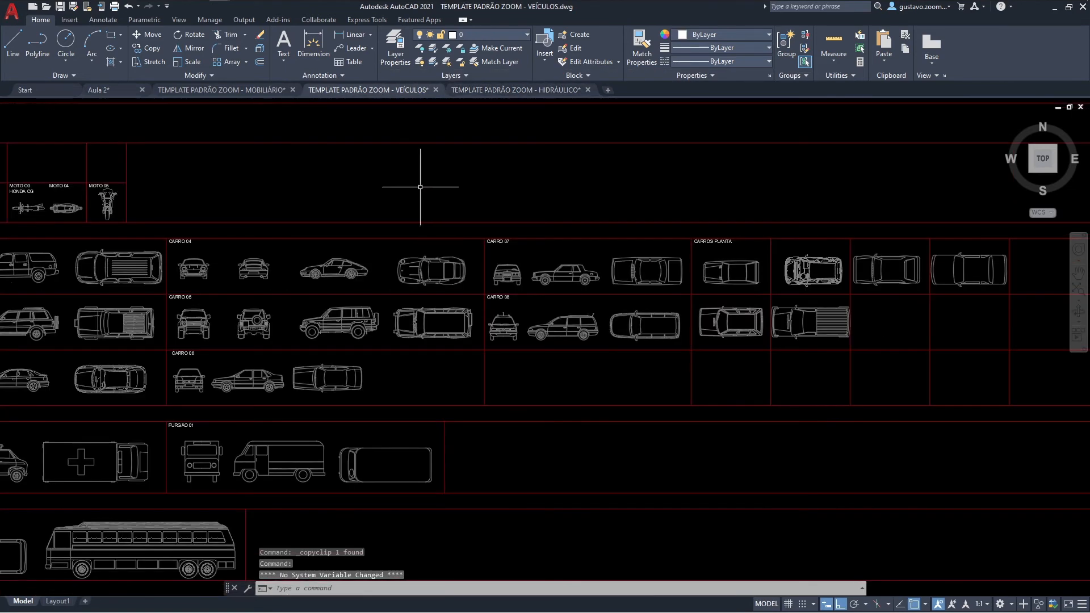
Step: Copy a CAMA SOLTEIRO single bed with its nightstand from the MOBILIÁRIO template and paste it into the Aula 2 bedroom south of the bathroom
click(227, 91)
middle_drag(356, 249, 364, 220)
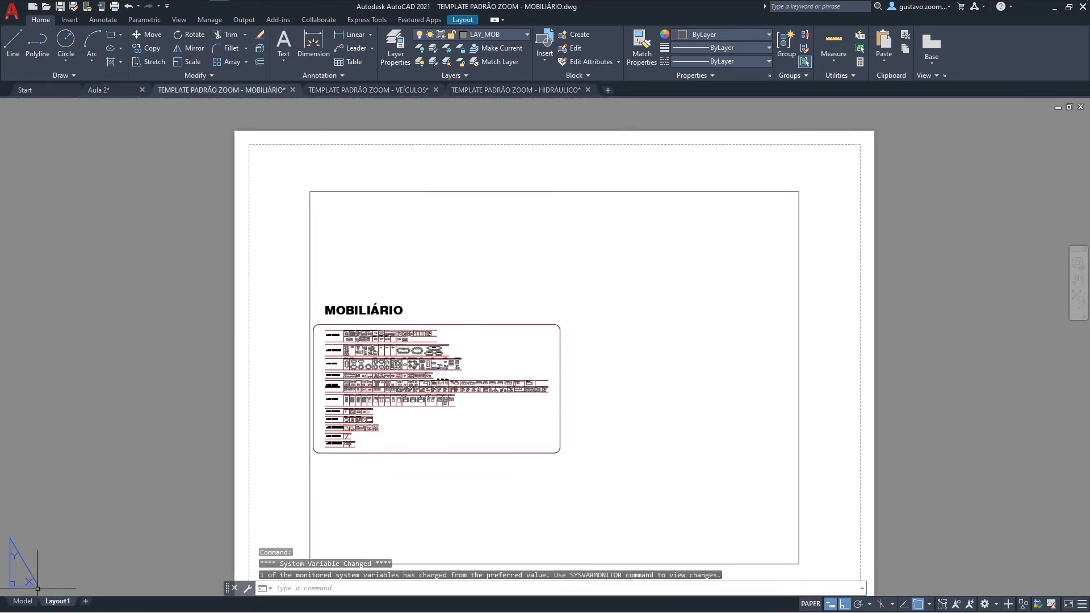
click(22, 601)
scroll(361, 294, down, 4)
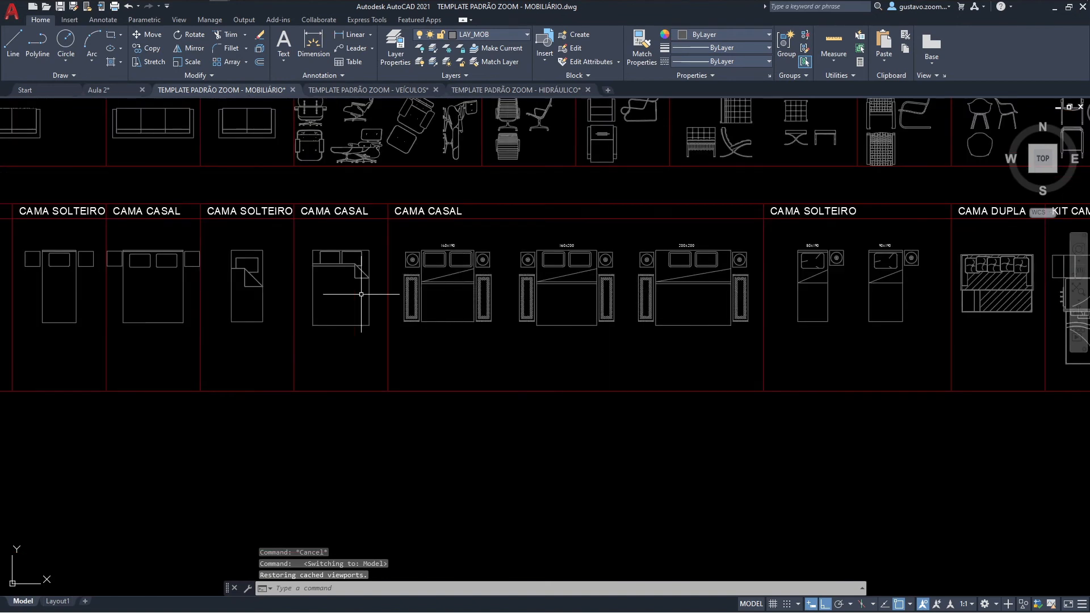
middle_drag(302, 282, 186, 307)
scroll(457, 303, up, 2)
click(596, 309)
click(554, 269)
key(ctrl+c)
click(135, 94)
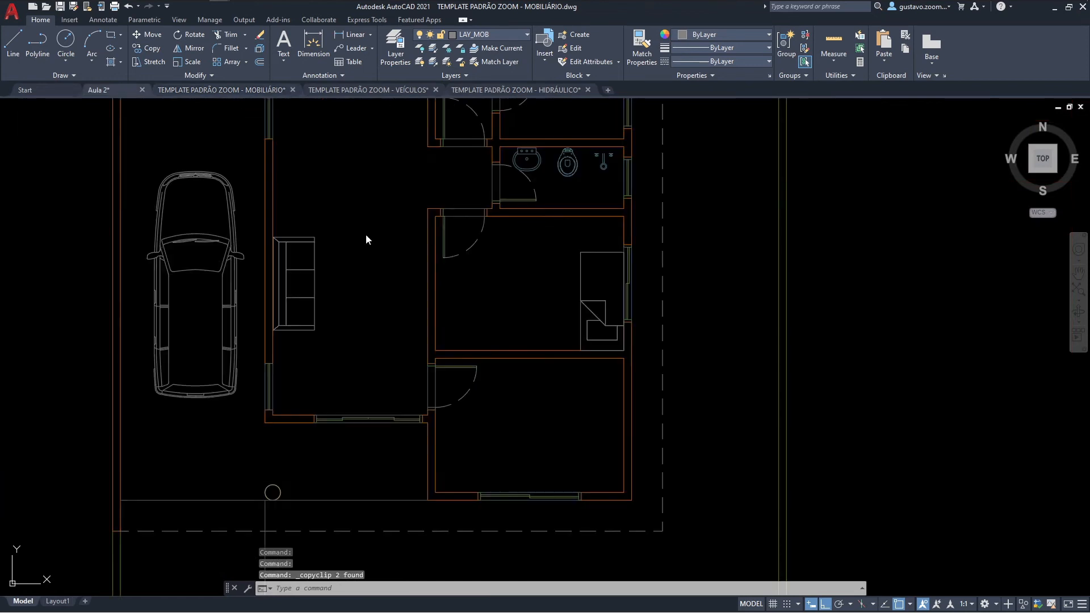
key(ctrl+v)
click(505, 326)
Step: Rotate the pasted single bed and nightstand a quarter turn so the pillow end points east
scroll(505, 326, up, 3)
middle_drag(511, 296, 539, 371)
key(Return)
click(647, 359)
click(588, 216)
key(Return)
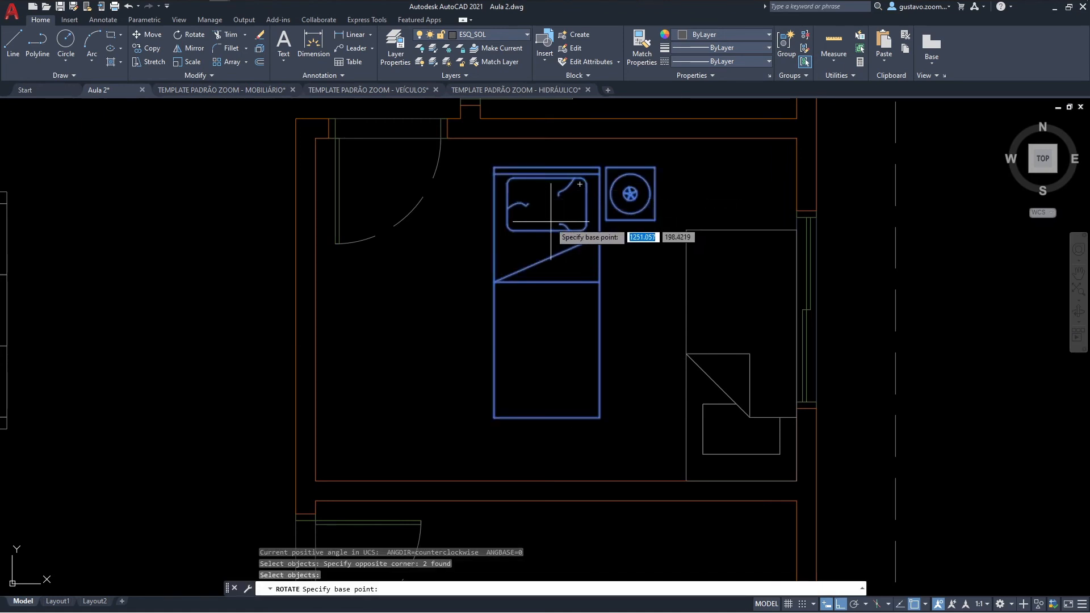
click(532, 251)
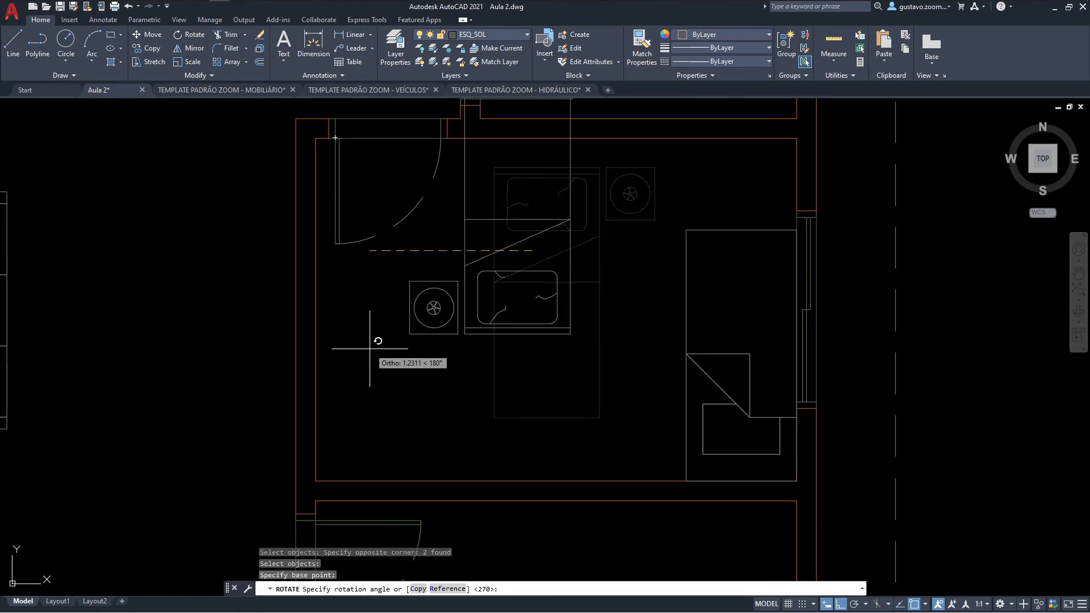
key(Escape)
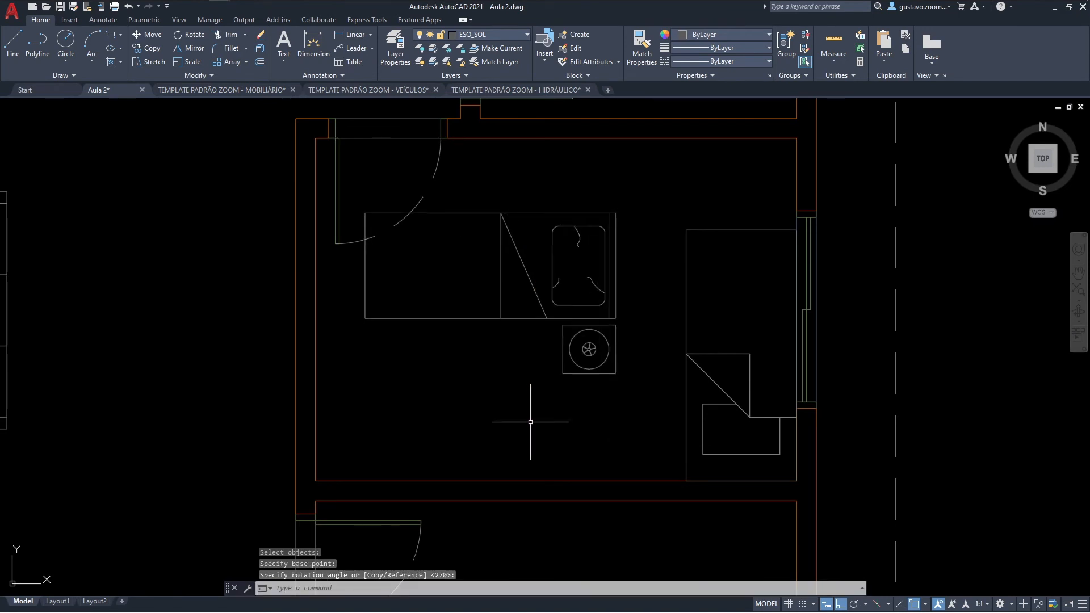
Step: Mirror the bed and nightstand about a horizontal line through the bed's middle, erasing the originals, to put the nightstand on the north side
key(Return)
click(638, 409)
click(600, 274)
key(Return)
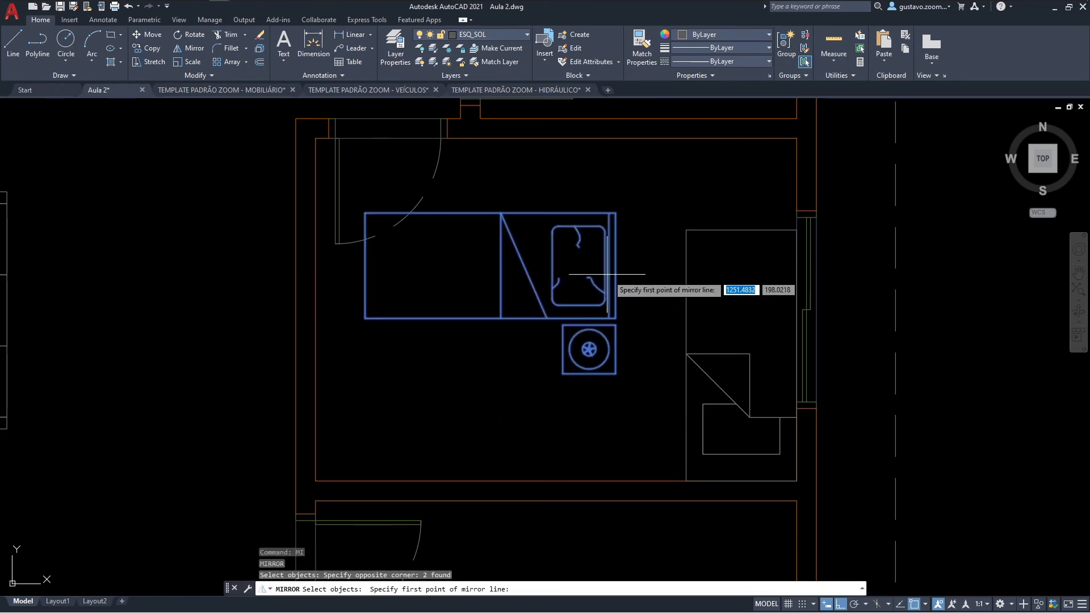
click(615, 266)
click(625, 266)
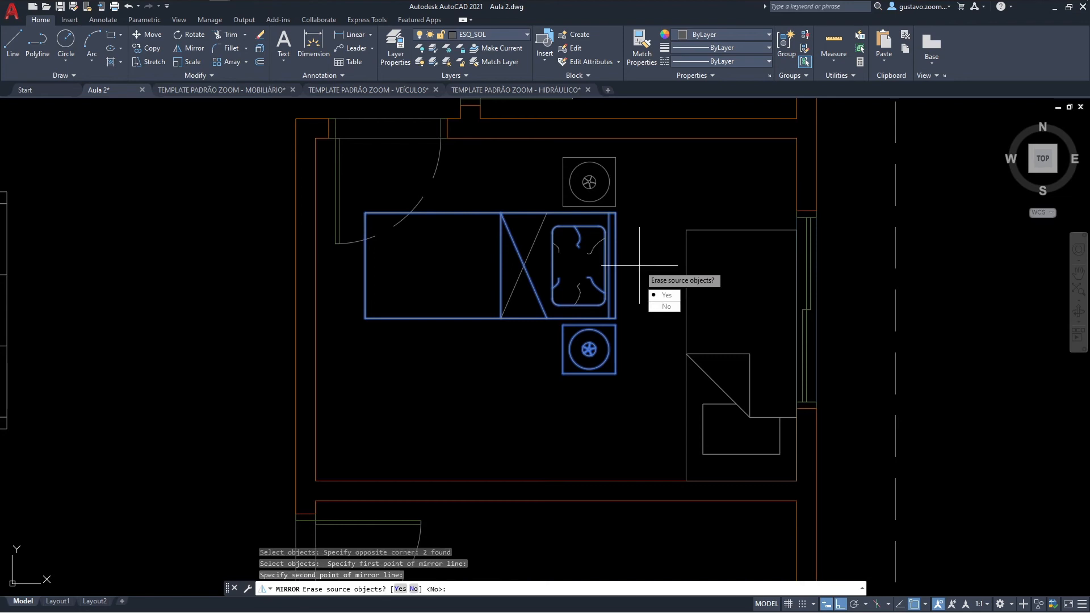
key(Escape)
text(m)
key(Return)
click(638, 297)
click(561, 212)
key(Return)
key(Escape)
key(Escape)
Step: Move the bed and nightstand so the bed's headboard corner sits in the southeast inner corner of the bedroom
text(m)
key(Return)
click(662, 228)
click(603, 197)
key(Return)
click(615, 265)
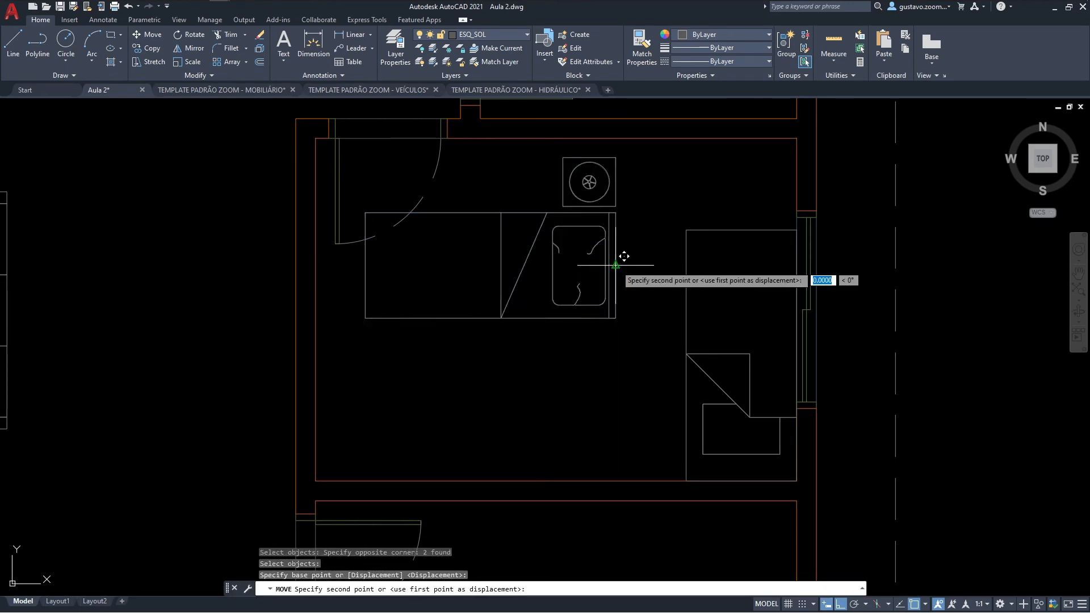
click(621, 392)
key(Return)
click(626, 405)
click(602, 325)
key(Return)
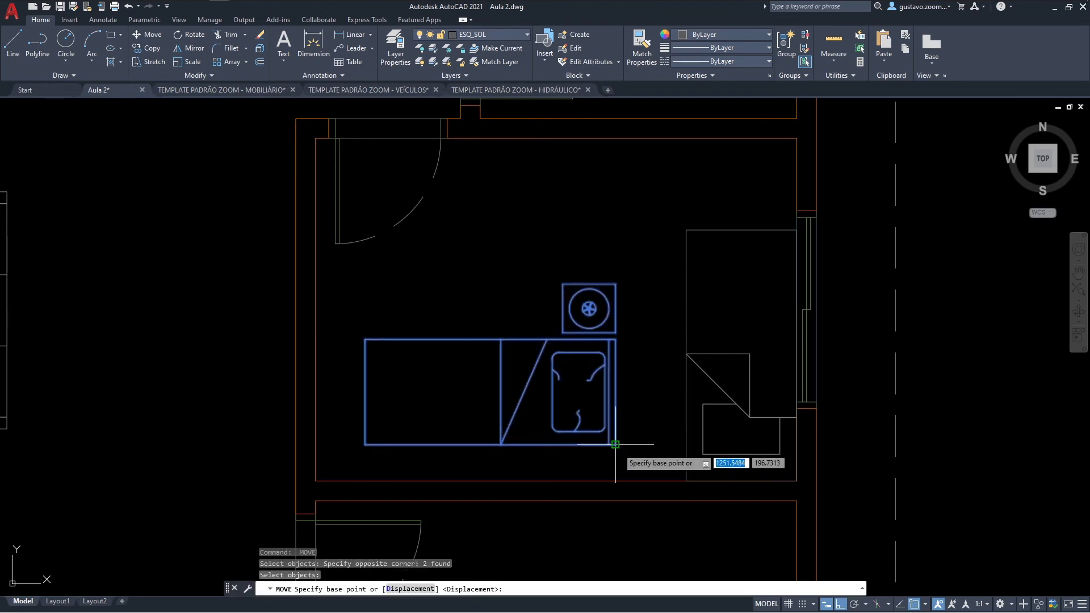
click(616, 445)
click(796, 481)
Step: Delete the old single bed along the bedroom's east wall
click(732, 321)
click(619, 242)
key(Delete)
middle_drag(546, 304, 576, 274)
middle_drag(732, 325, 689, 359)
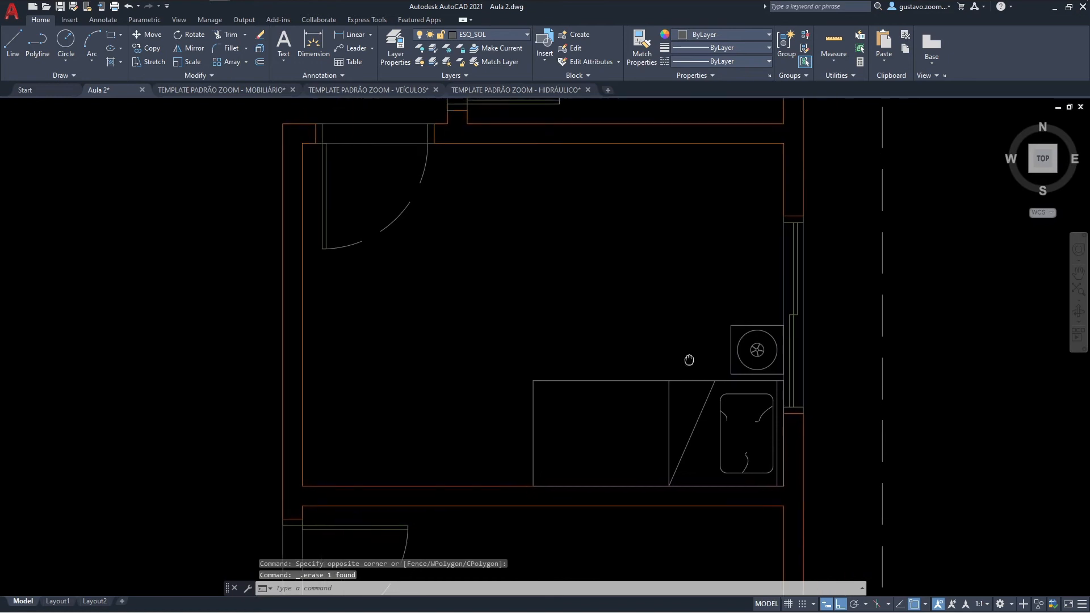
Step: Move the bed and nightstand slightly north, away from the bedroom's south wall
text(m)
key(space)
click(768, 450)
click(665, 333)
key(Return)
click(696, 312)
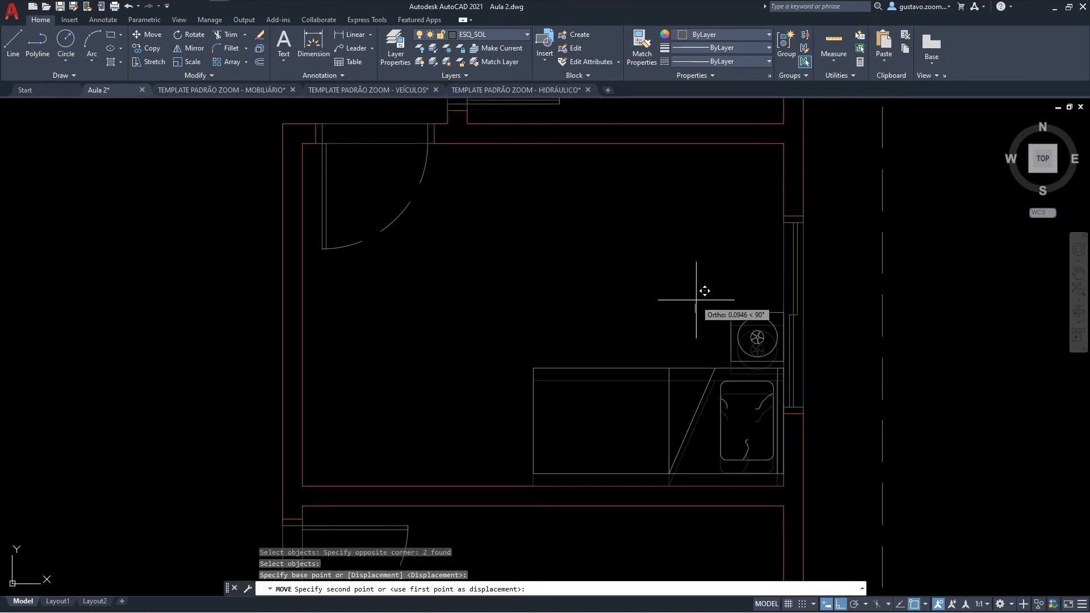
click(696, 300)
Step: Move the bed and nightstand 0.05 west, away from the bedroom's east wall
key(space)
click(746, 297)
click(653, 392)
key(Return)
click(664, 305)
text(.0)
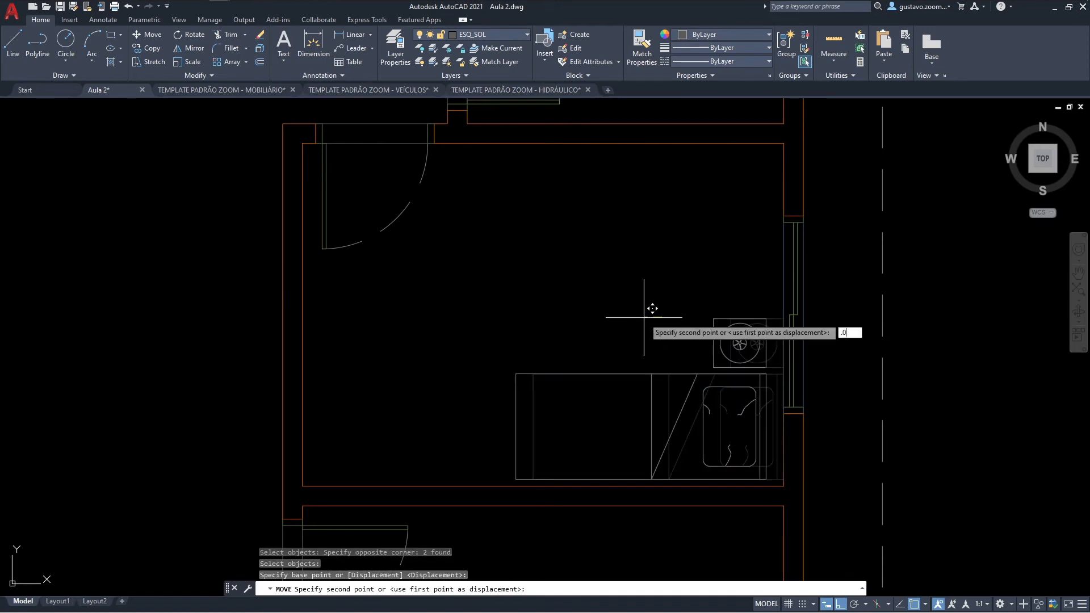
text(5)
key(Return)
Step: Examine the furnished bedroom and the sink, toilet and shower placement in the adjoining bathroom
scroll(667, 295, down, 4)
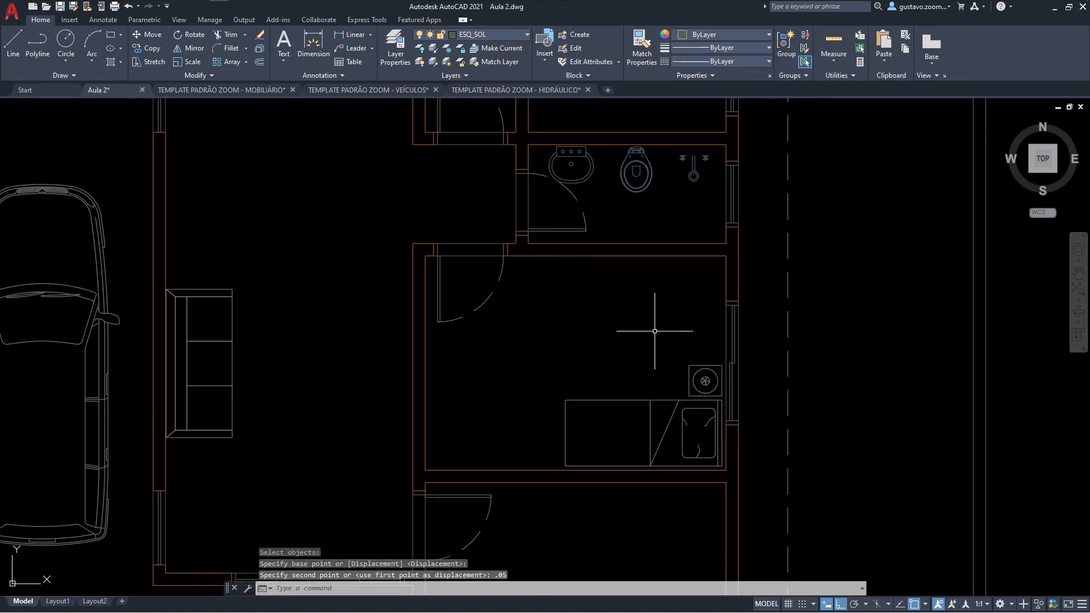
mouse_move(582, 327)
middle_down()
mouse_move(579, 316)
mouse_move(597, 365)
middle_up()
middle_drag(629, 287, 626, 328)
scroll(628, 328, up, 2)
mouse_move(638, 268)
middle_down()
mouse_move(628, 383)
mouse_move(626, 335)
middle_up()
scroll(628, 383, down, 2)
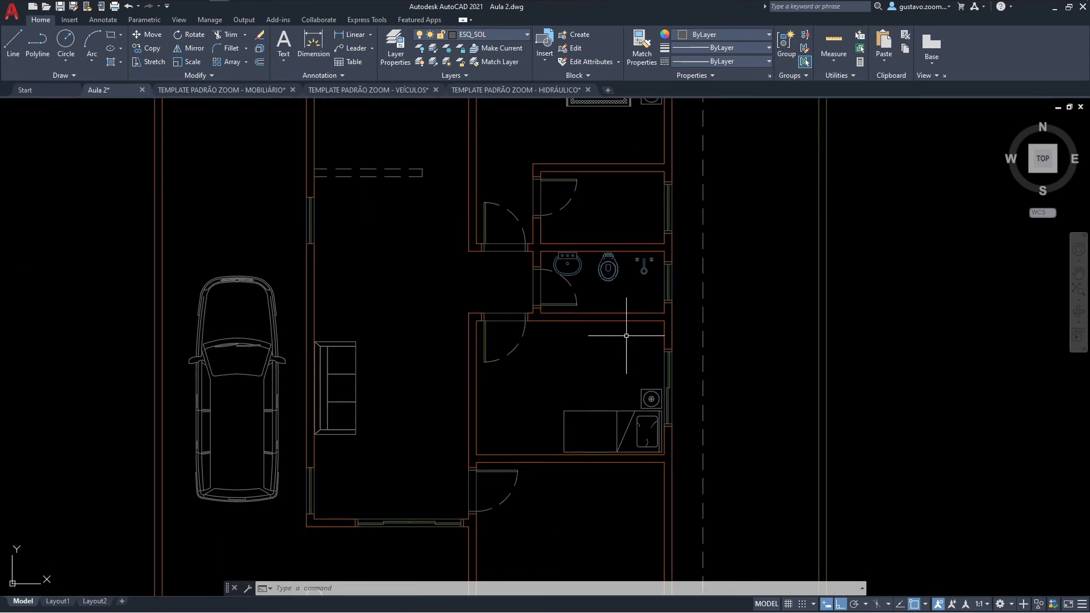
scroll(613, 354, up, 2)
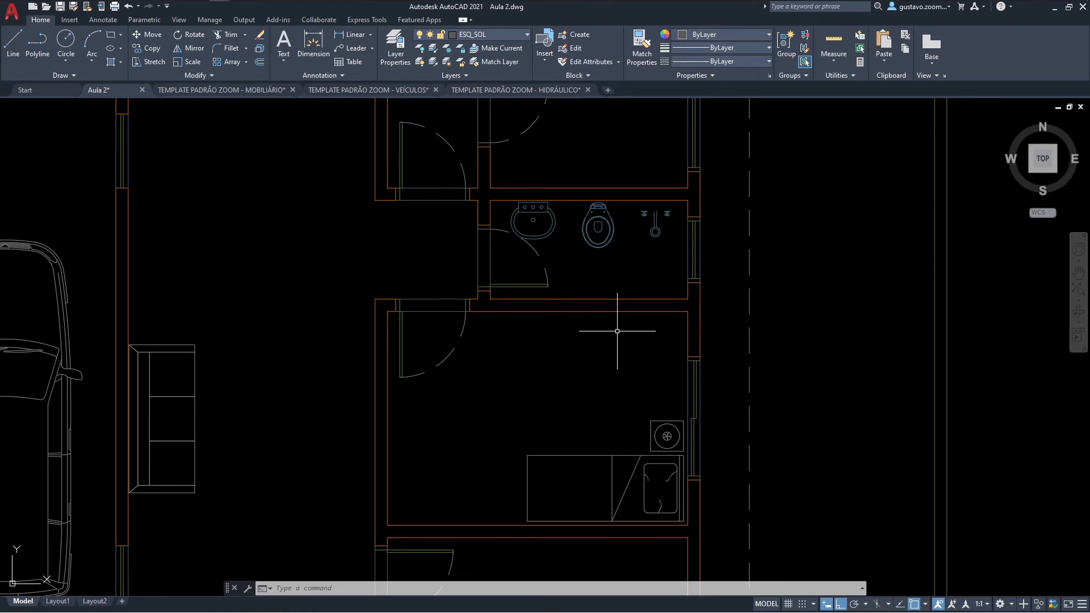
middle_drag(617, 322, 604, 372)
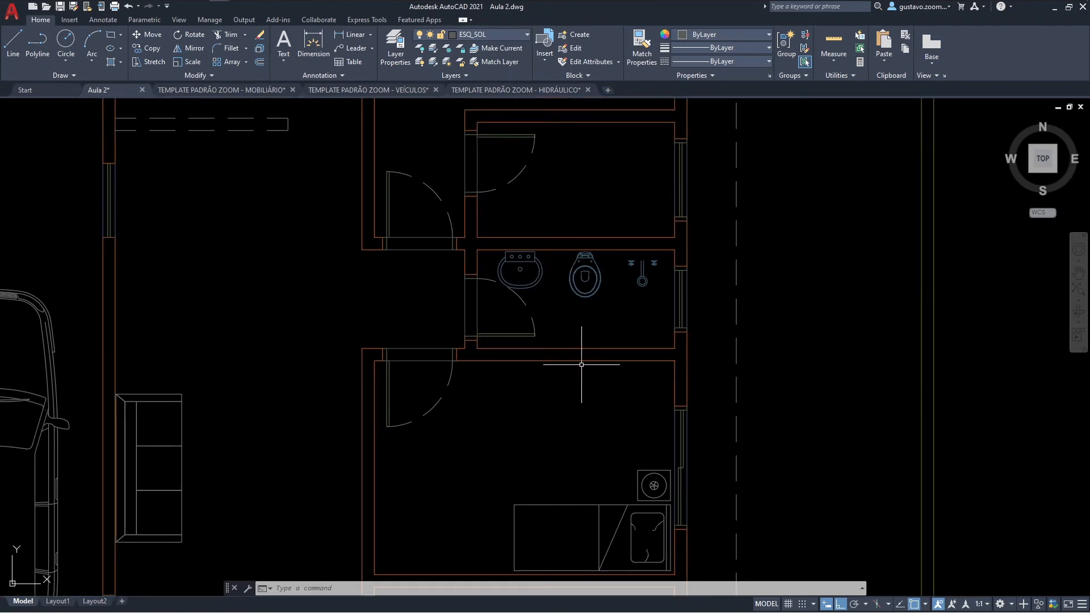
scroll(693, 268, up, 2)
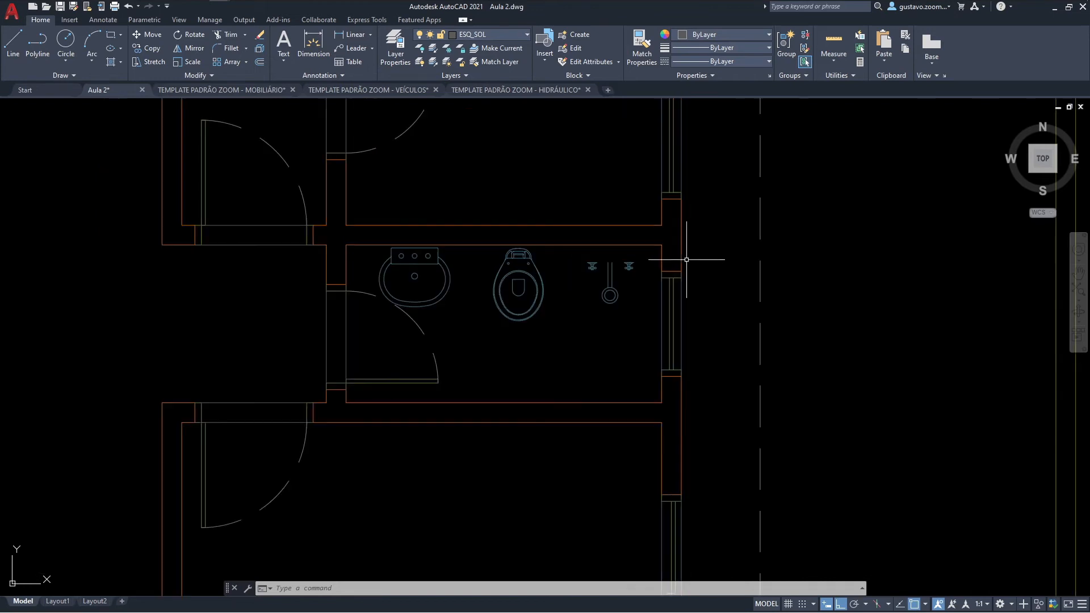
Step: Move the shower block so its arm and valves sit against the bathroom's north wall
scroll(458, 264, up, 2)
mouse_move(673, 297)
middle_down()
mouse_move(599, 358)
mouse_move(656, 357)
middle_up()
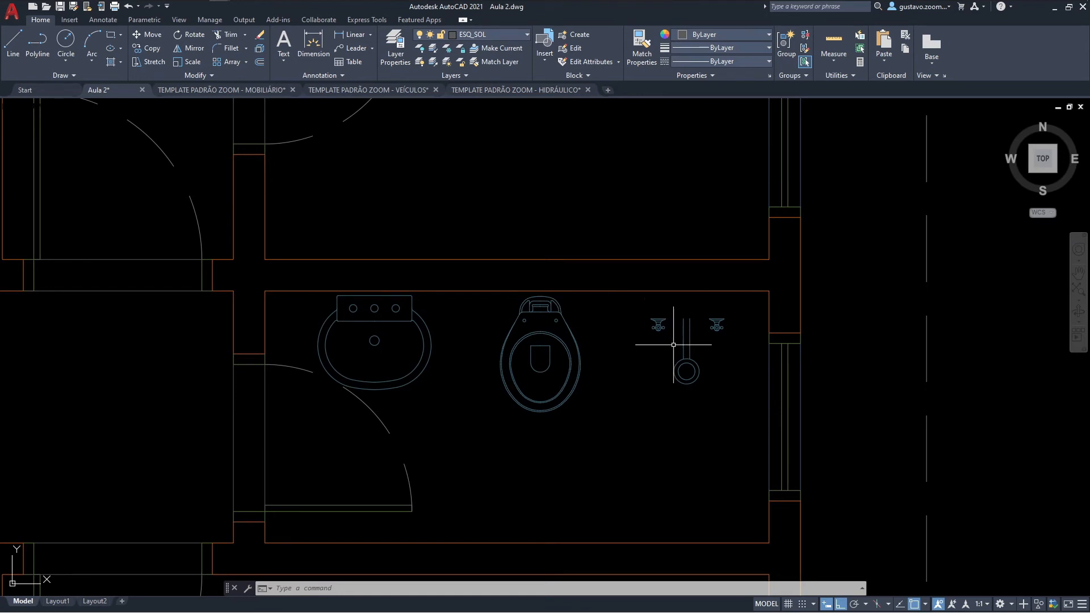
middle_drag(695, 339, 679, 358)
text(m)
key(space)
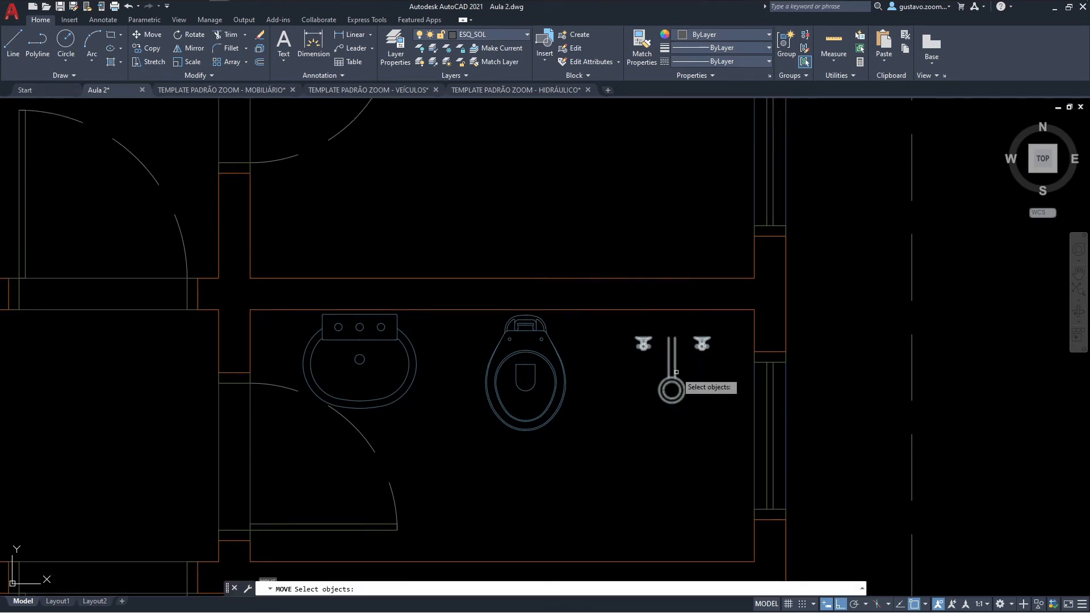
click(678, 372)
click(666, 356)
key(space)
click(678, 331)
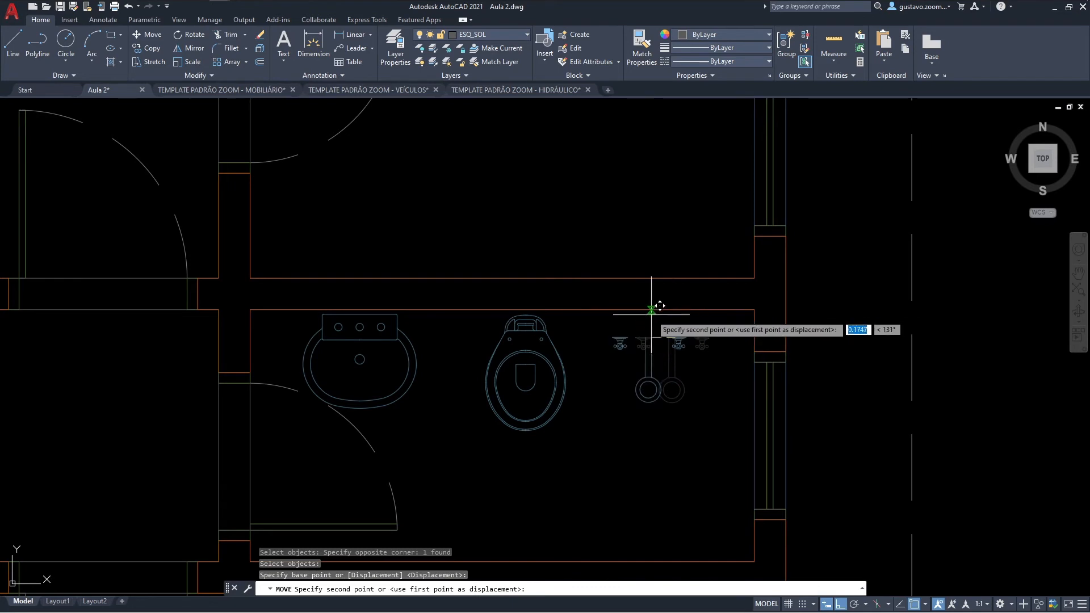
click(704, 330)
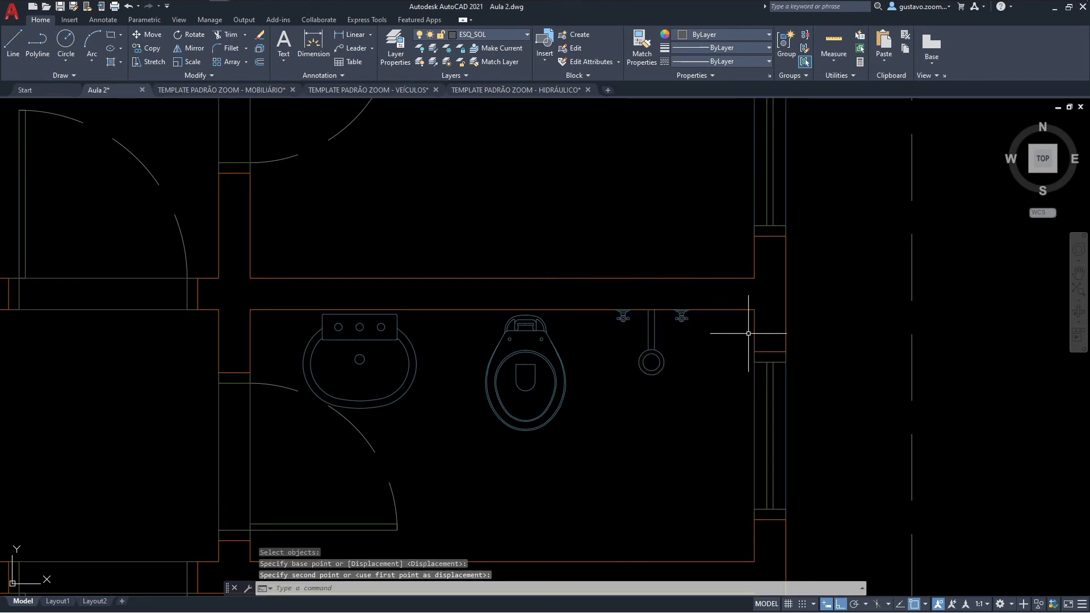
Step: Set AUX as the current layer and draw a vertical line about 1.54 long from the bathroom's southeast inner corner along the east wall
click(490, 40)
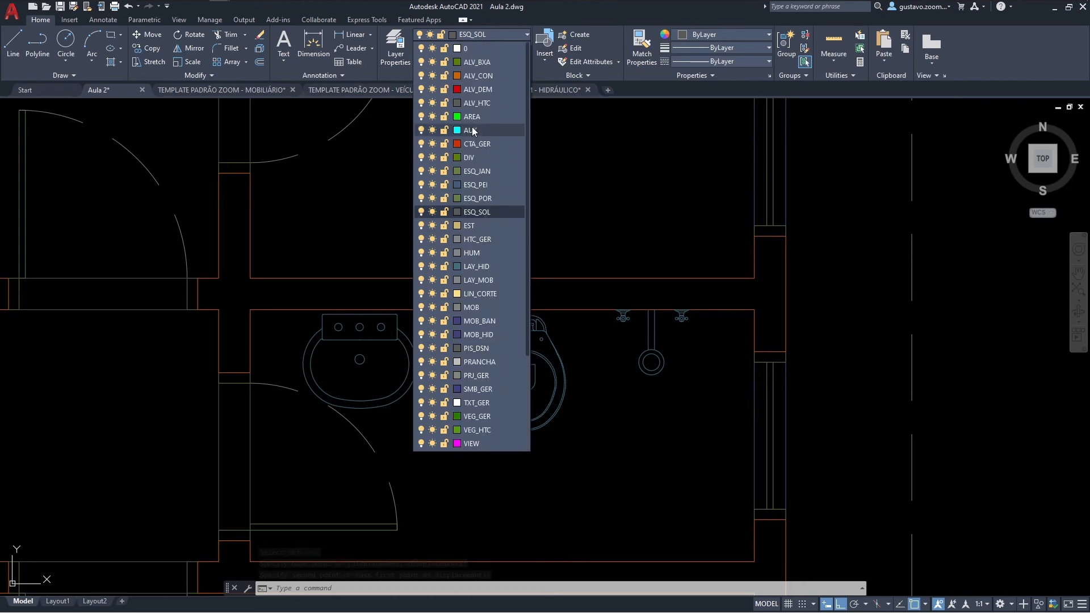
click(470, 130)
middle_drag(705, 362, 692, 318)
text(l)
key(space)
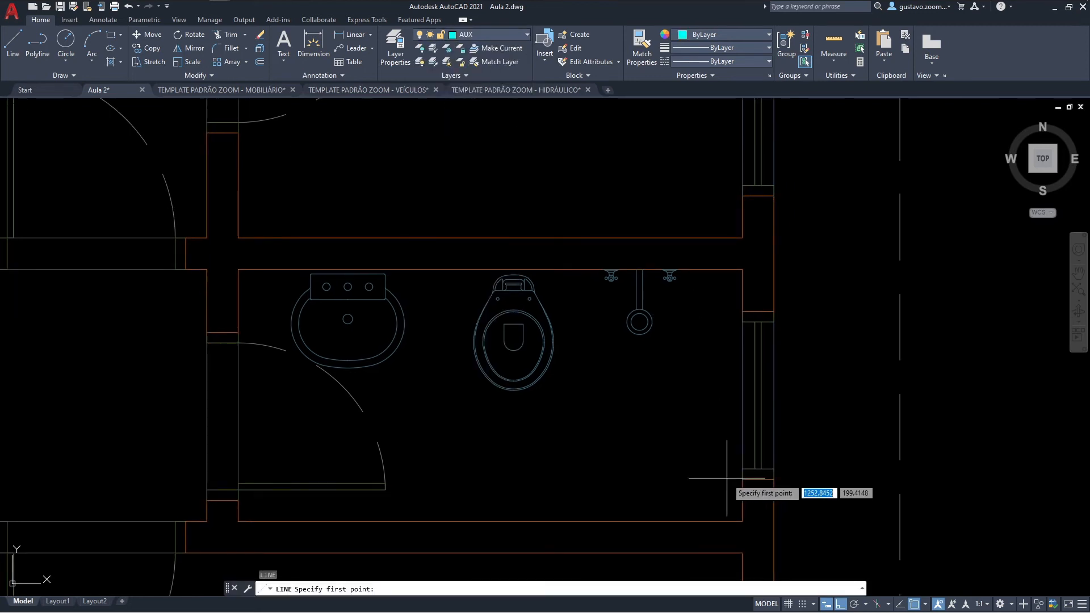
click(742, 520)
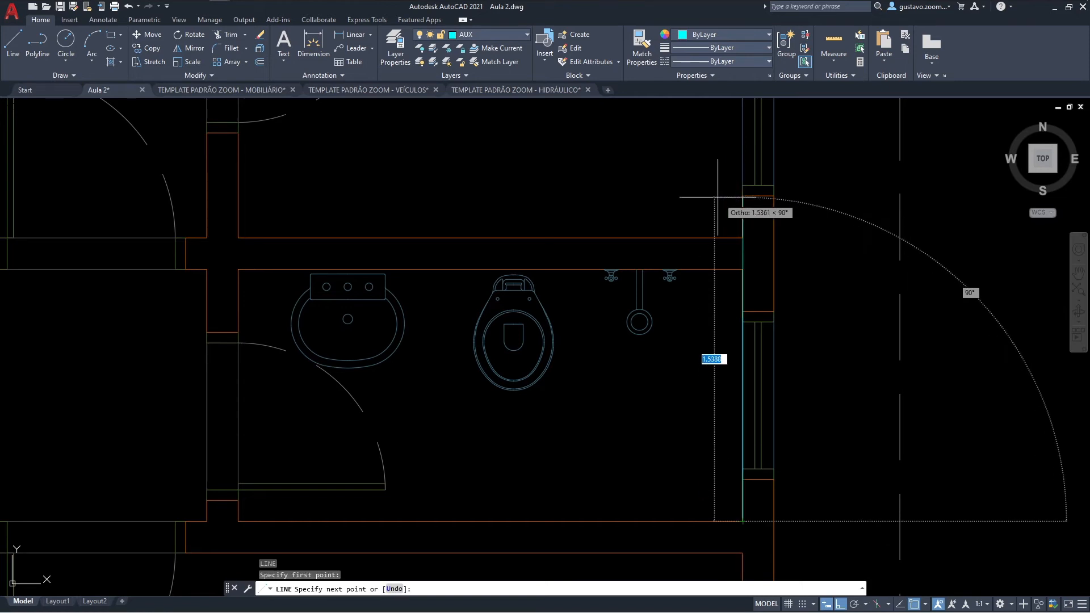
click(742, 196)
key(Escape)
Step: Offset the auxiliary line on the bathroom's east wall 0.4 to the west
text(o)
key(space)
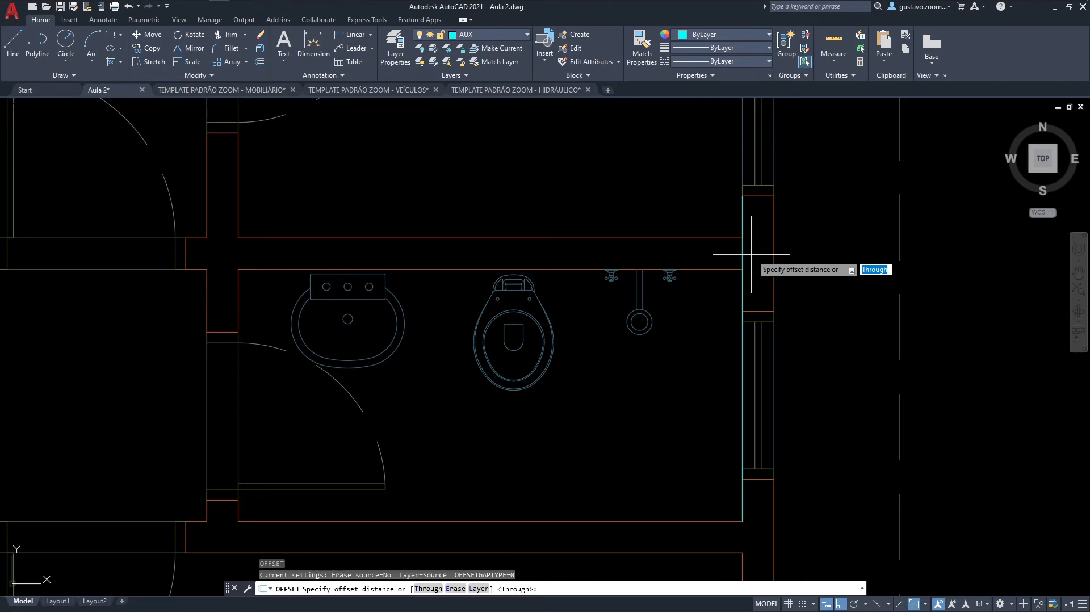
key(Return)
click(741, 239)
click(639, 244)
key(Escape)
scroll(656, 284, up, 2)
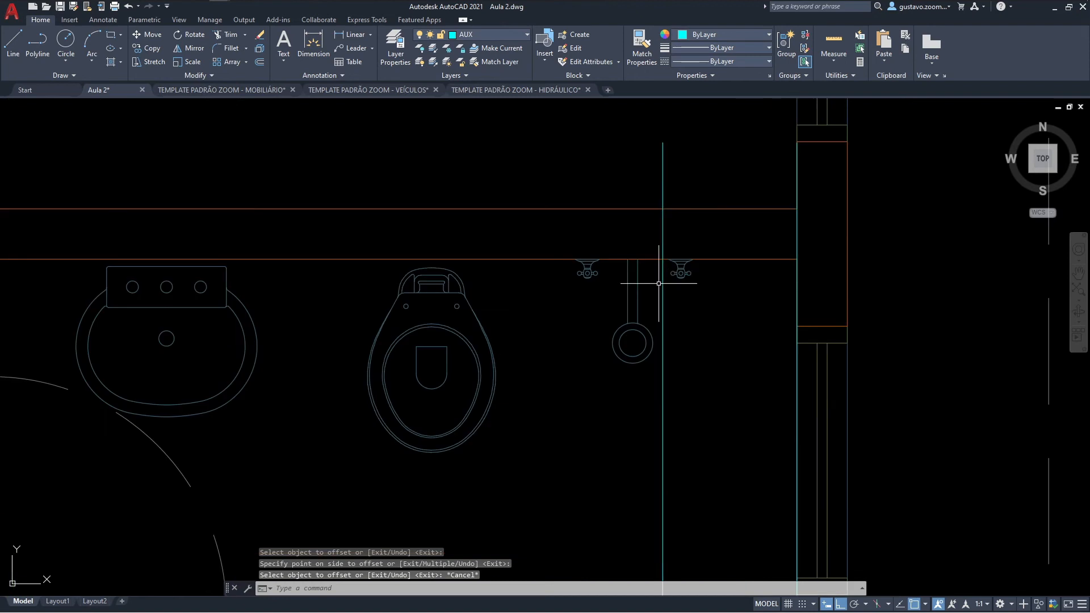
Step: Move the shower along the north wall so the center of its arm lies on the offset auxiliary line
text(m)
key(Return)
click(651, 274)
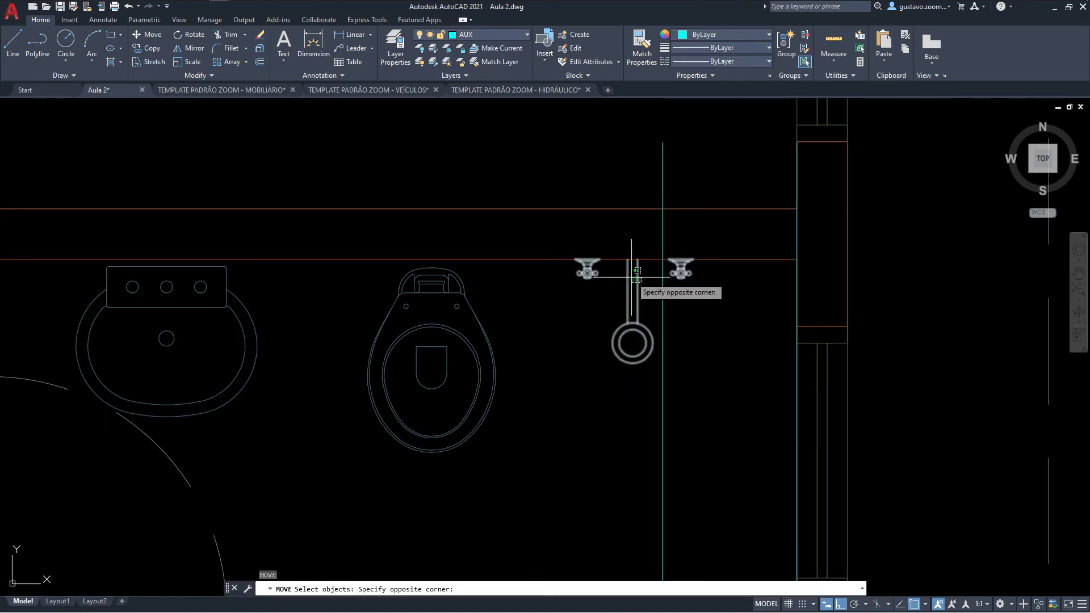
click(630, 277)
key(Return)
scroll(630, 260, up, 2)
click(631, 259)
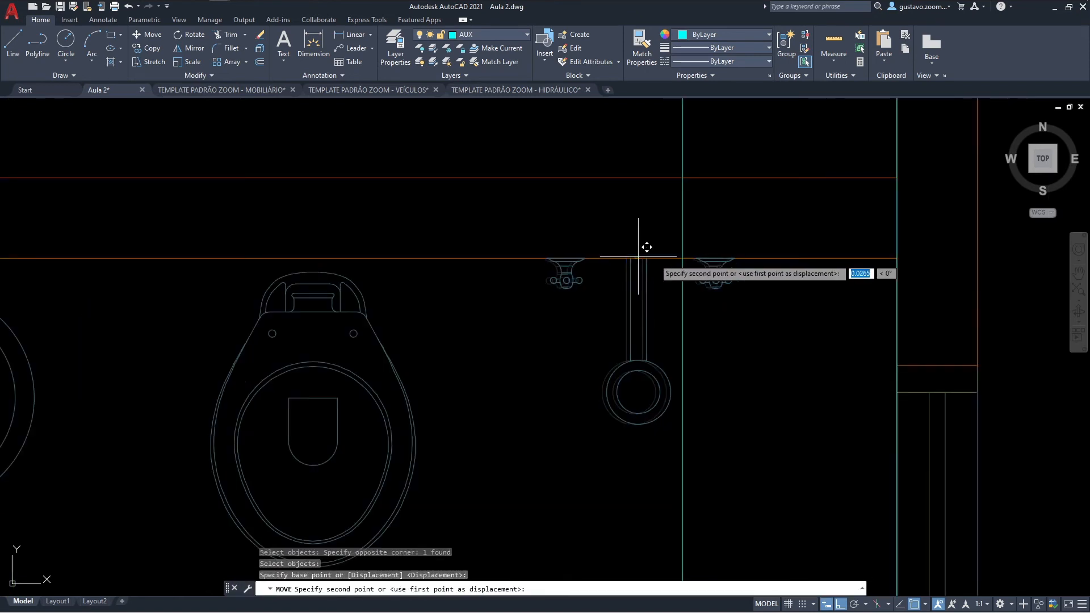
click(682, 258)
scroll(722, 303, down, 4)
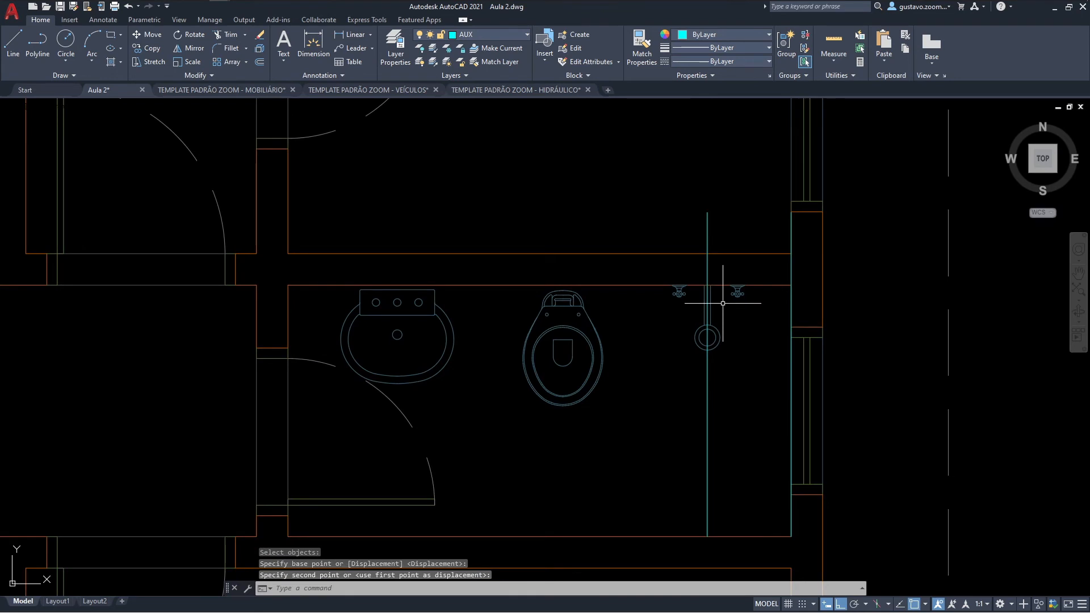
Step: Offset the auxiliary line through the shower 0.4 to the west
text(o)
key(Return)
text(.4)
key(Return)
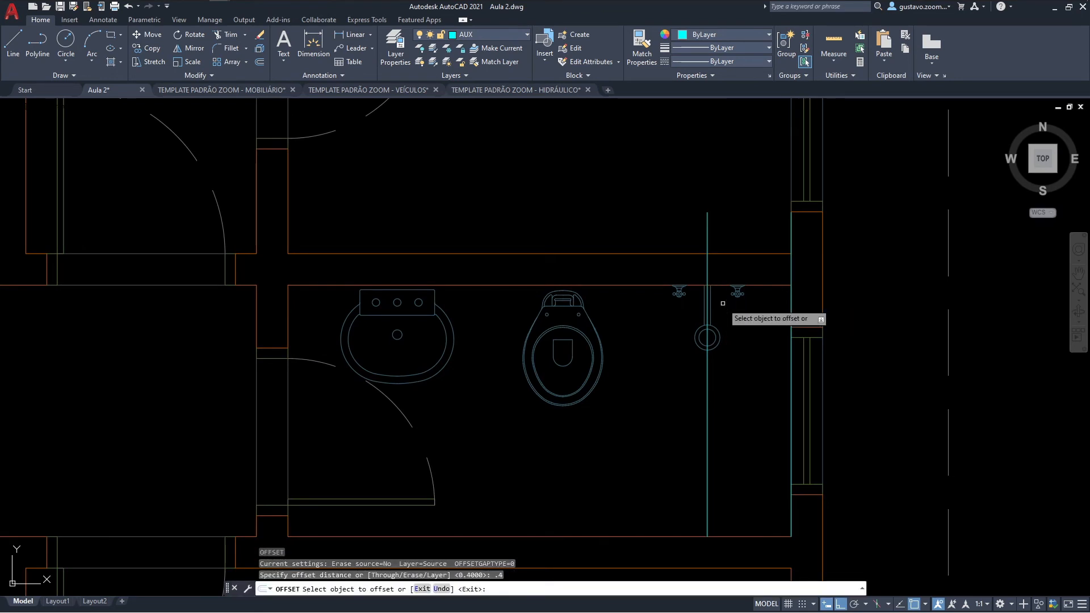
click(707, 375)
click(647, 378)
key(Escape)
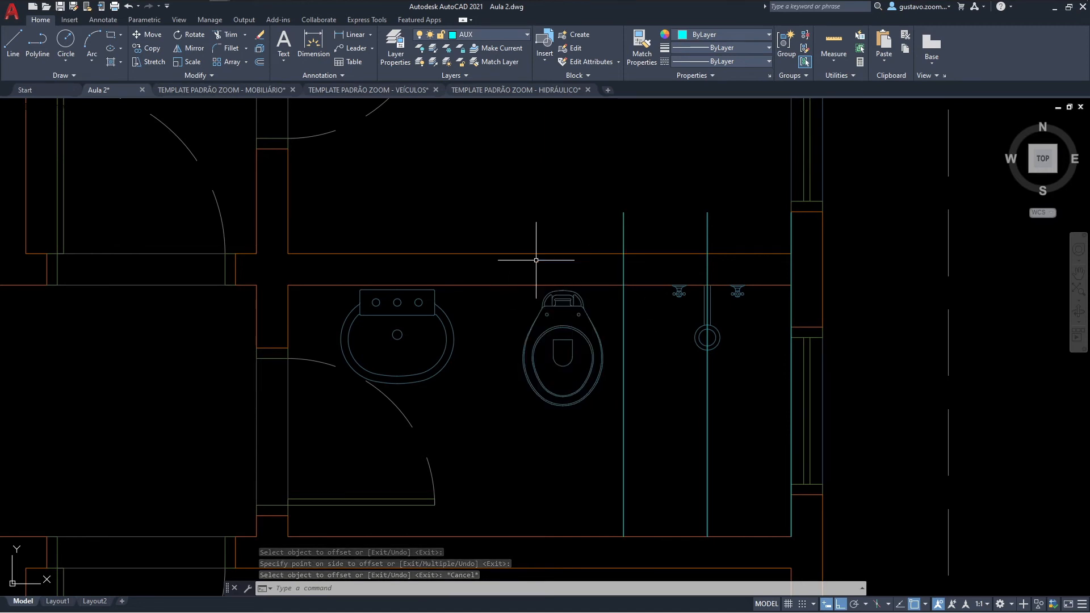
Step: Offset the auxiliary line between the shower and the toilet 0.45 to the west
text(o)
key(Return)
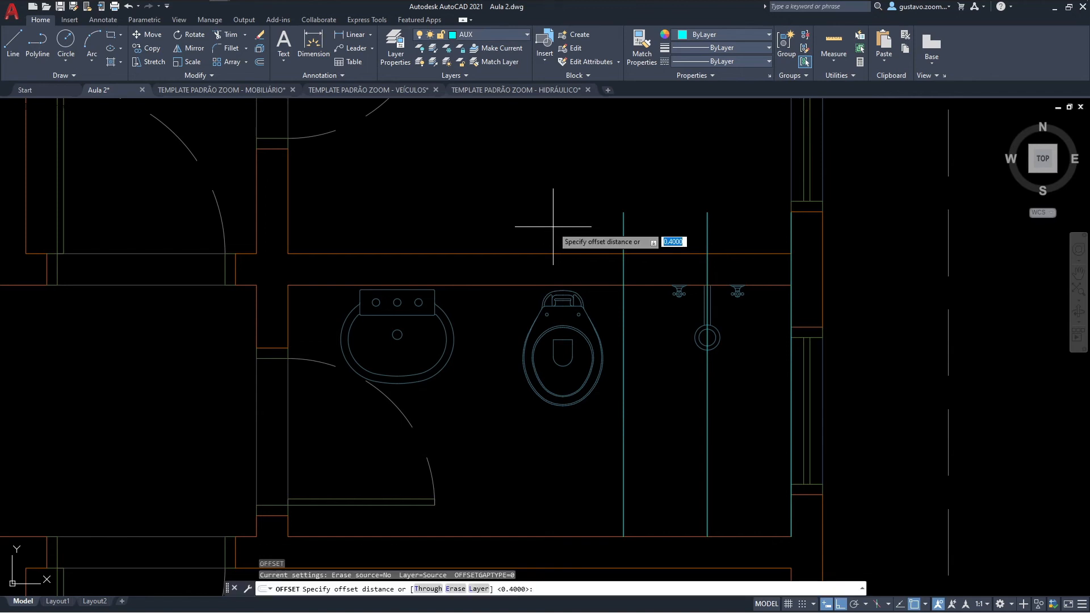
text(.45)
key(Return)
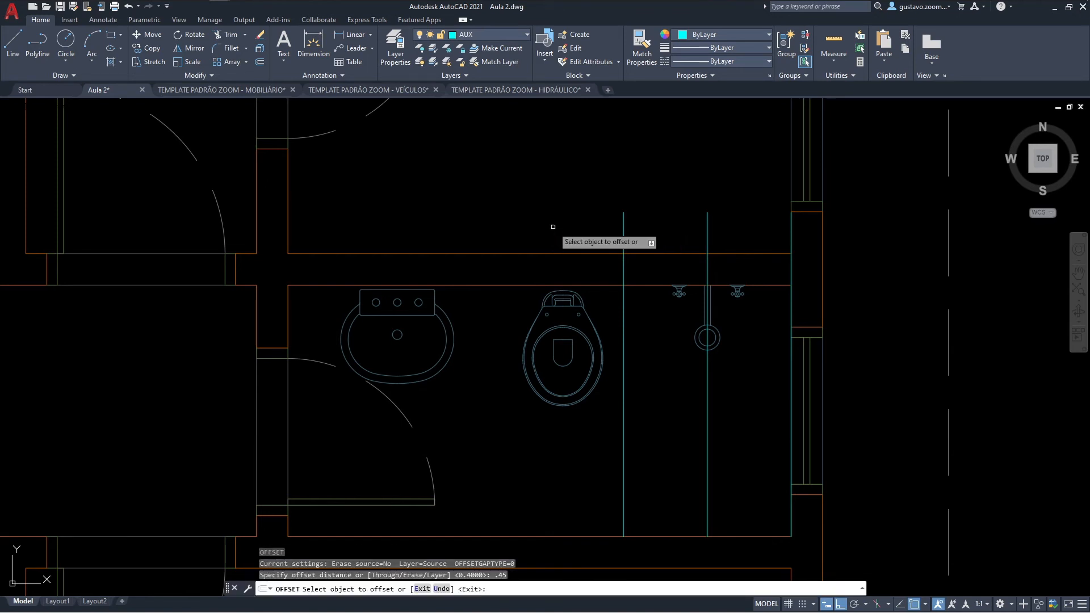
click(623, 223)
click(568, 230)
key(Escape)
Step: Move the toilet west so its center lies on the auxiliary line offset 0.45 from the one between shower and toilet
text(m)
key(Return)
click(558, 302)
click(556, 295)
scroll(556, 296, up, 6)
key(Return)
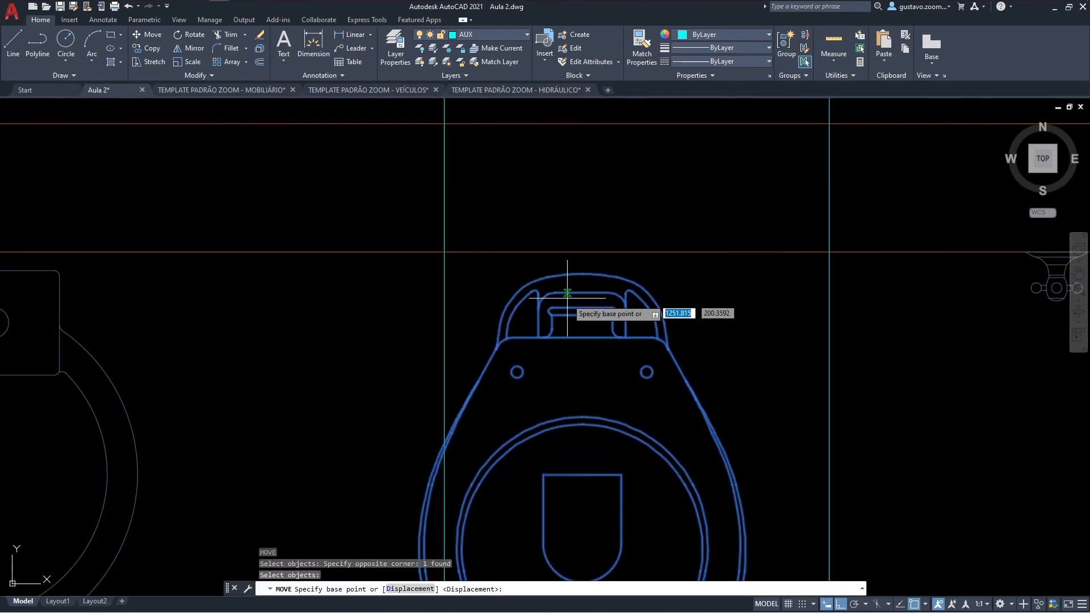
click(576, 309)
click(445, 308)
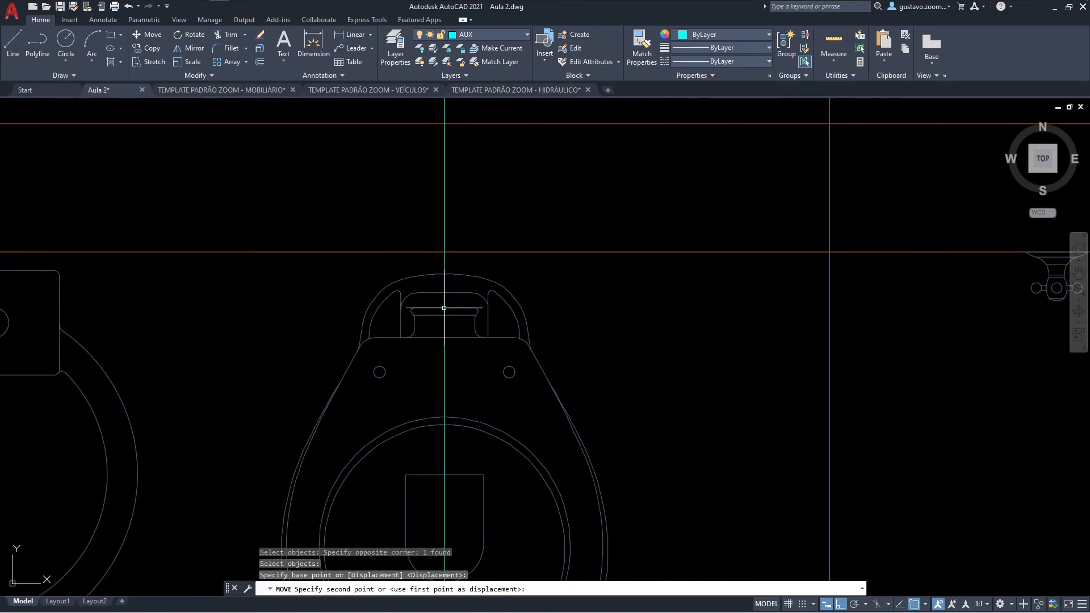
Step: Move the toilet slightly north along its auxiliary line, bringing the tank closer to the bathroom's north wall
key(Return)
click(456, 292)
key(Return)
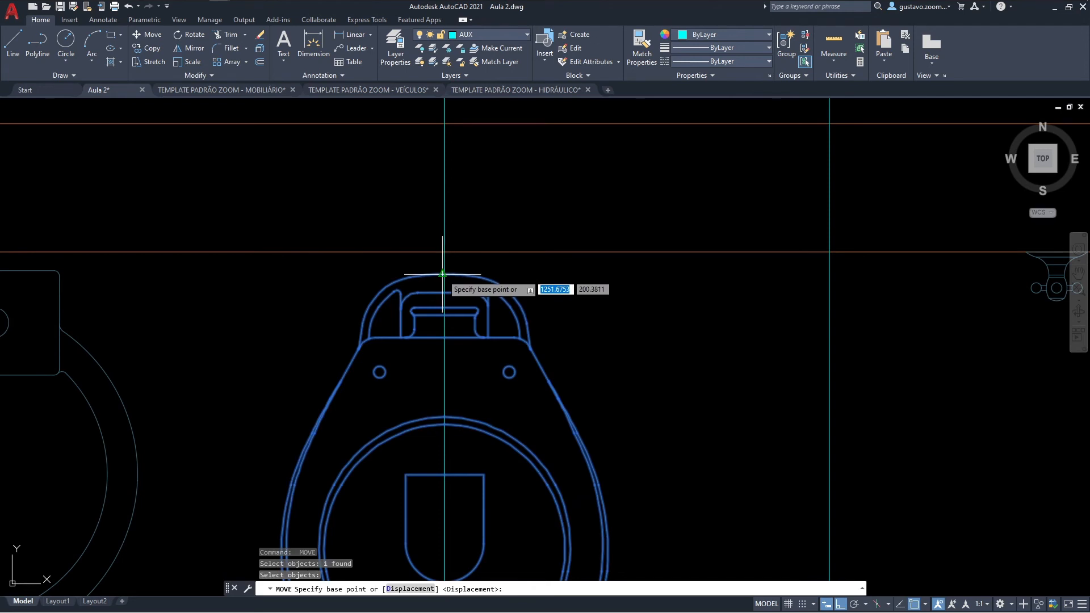
click(444, 293)
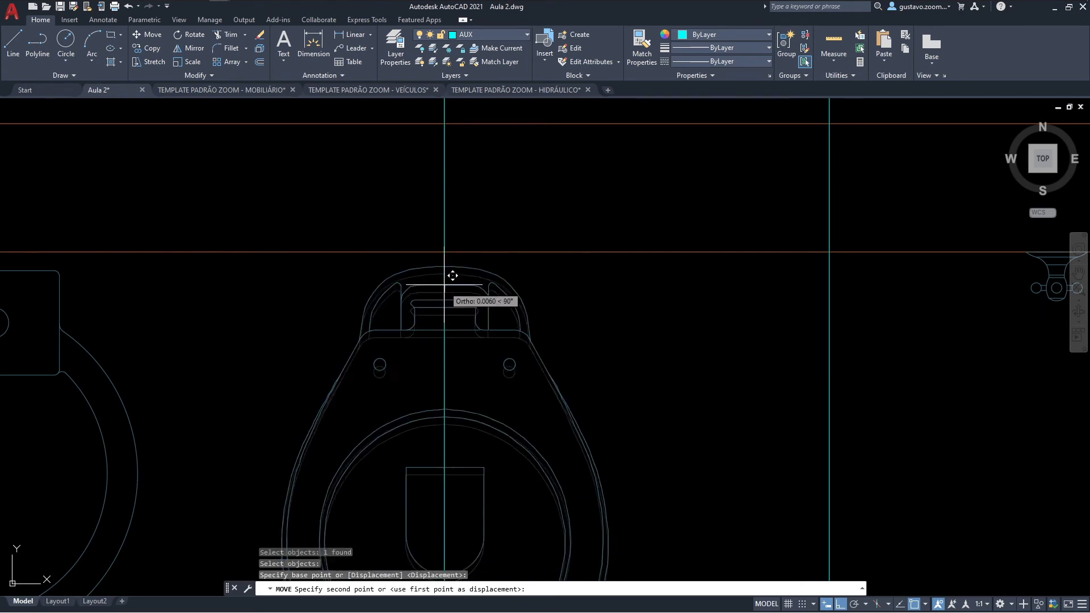
click(449, 279)
scroll(517, 276, down, 4)
scroll(645, 226, down, 2)
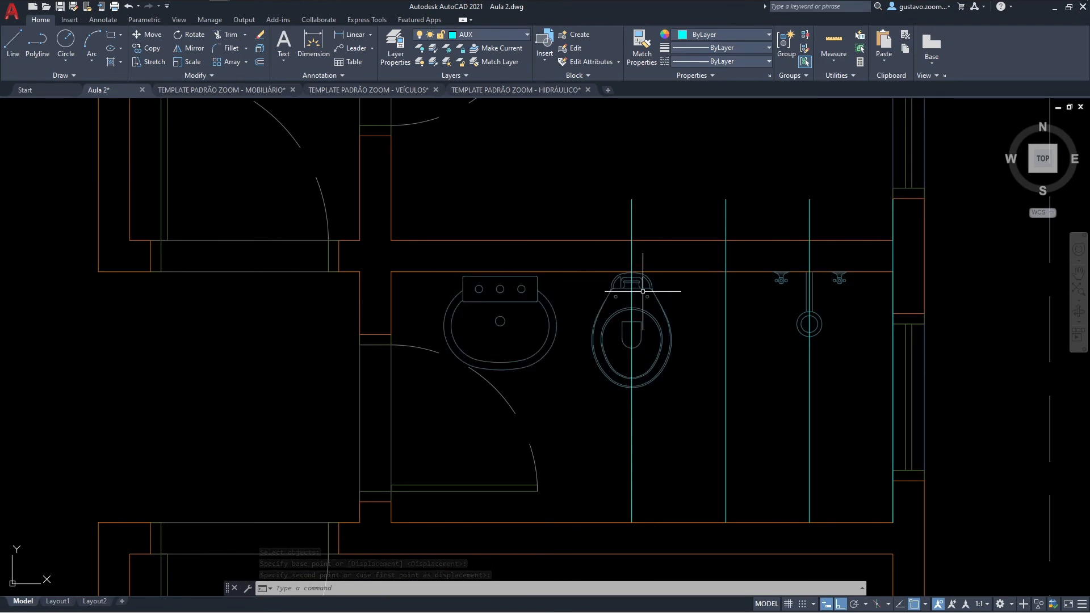
Step: Copy the auxiliary line running through the toilet 0.6 to the west
text(co)
key(Return)
click(643, 416)
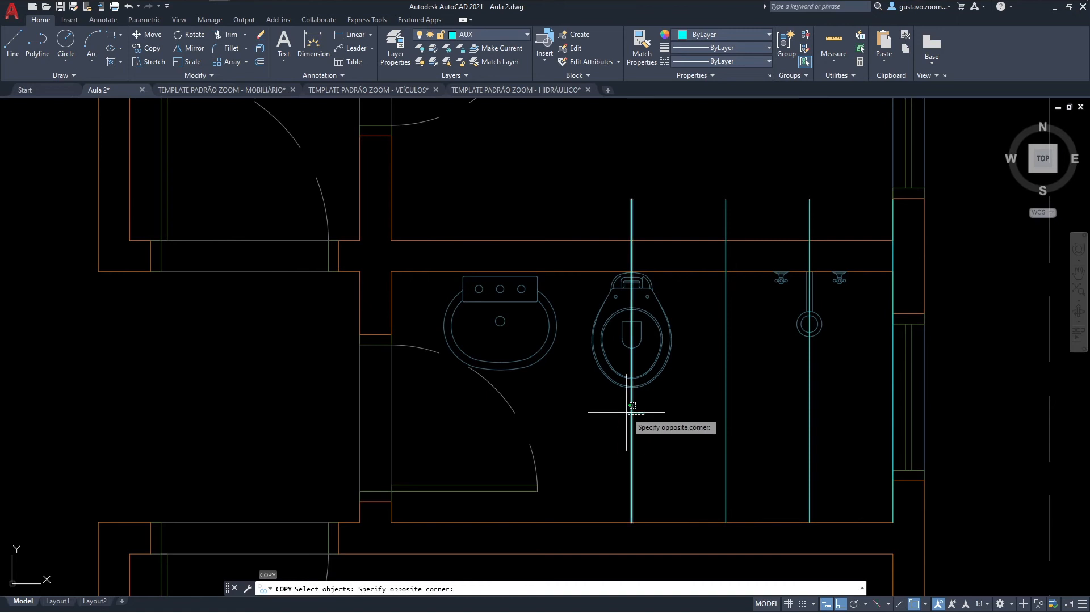
click(619, 413)
key(Return)
click(617, 414)
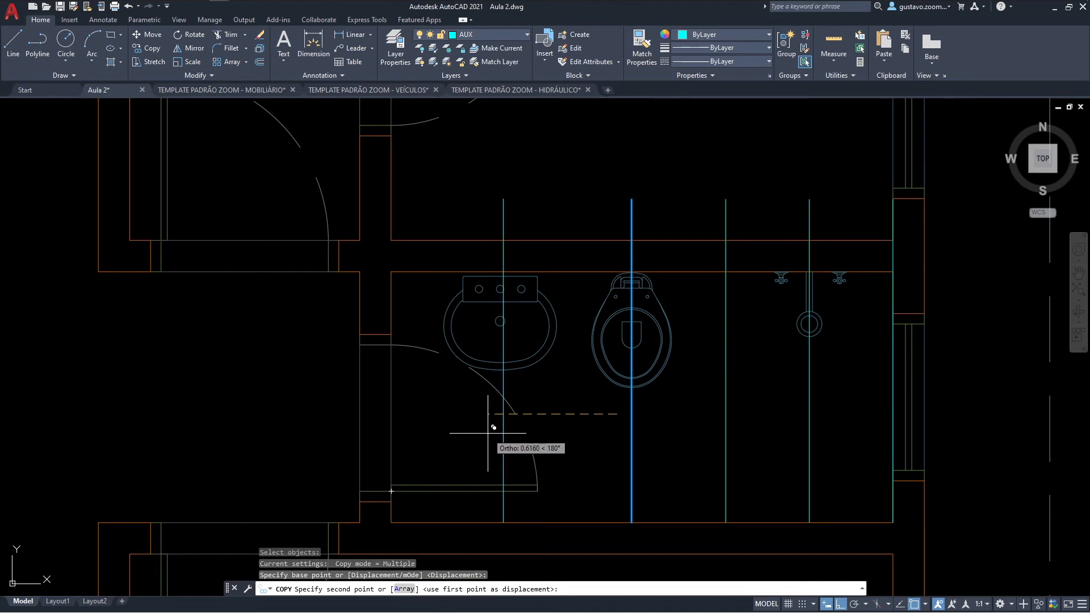
key(Return)
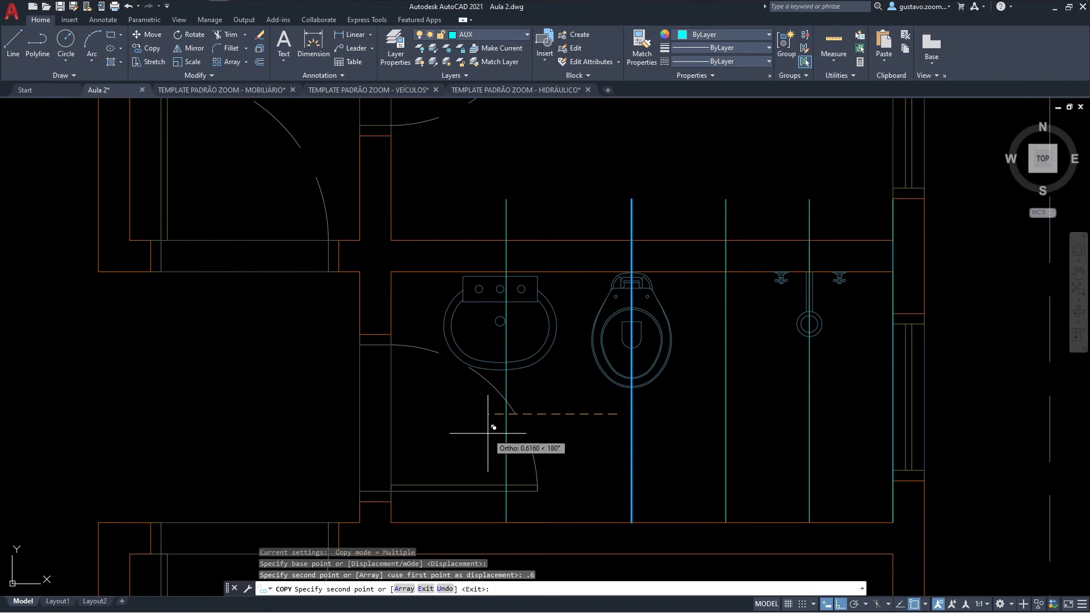
Step: Move the washbasin by its back edge midpoint to where the copied auxiliary line meets the bathroom's north wall
key(Escape)
text(m)
key(space)
click(524, 303)
click(520, 298)
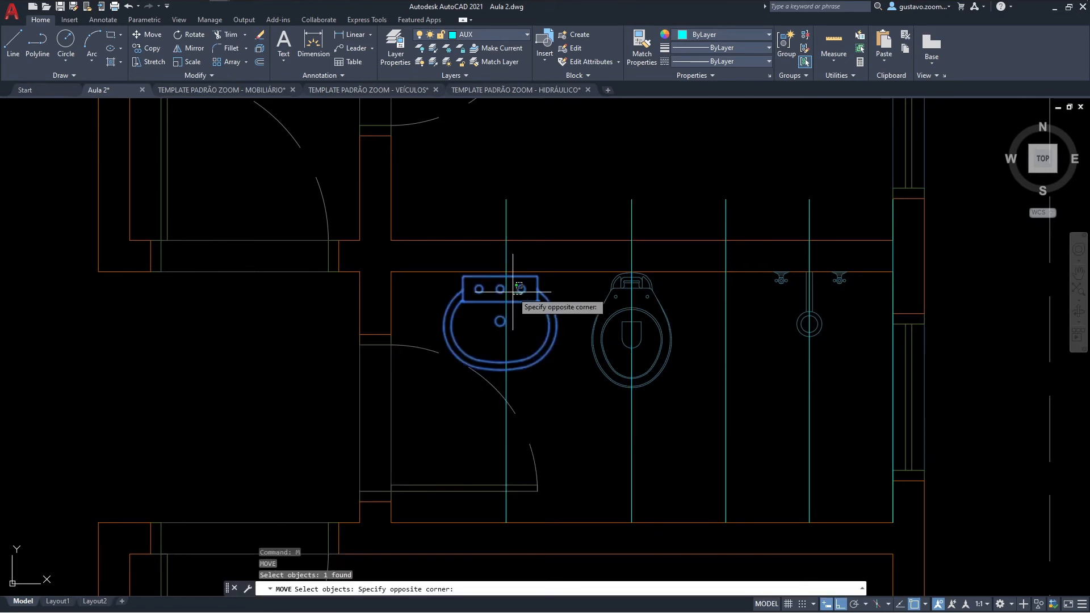
click(511, 292)
scroll(496, 283, up, 3)
key(space)
click(504, 253)
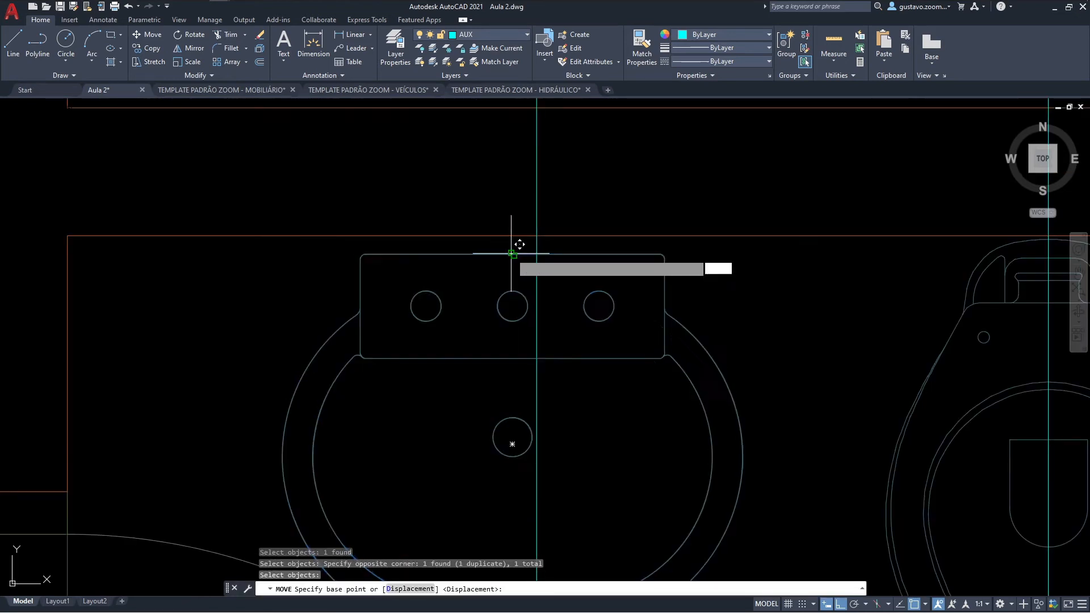
scroll(539, 231, down, 4)
click(548, 275)
scroll(636, 363, down, 3)
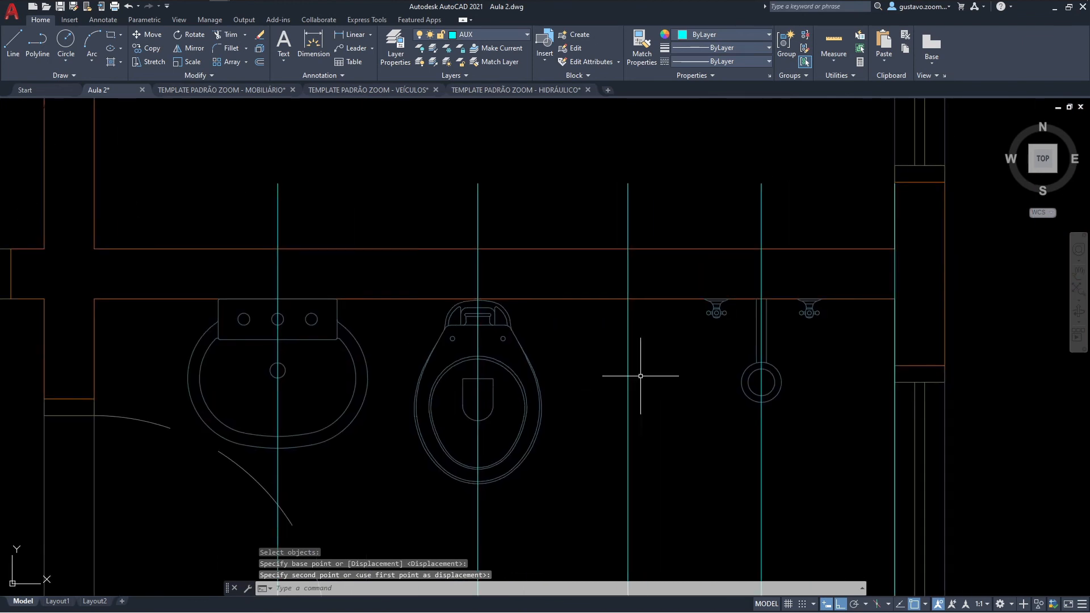
Step: Erase the four vertical auxiliary lines across the bathroom and the one on its east wall
click(771, 267)
click(490, 244)
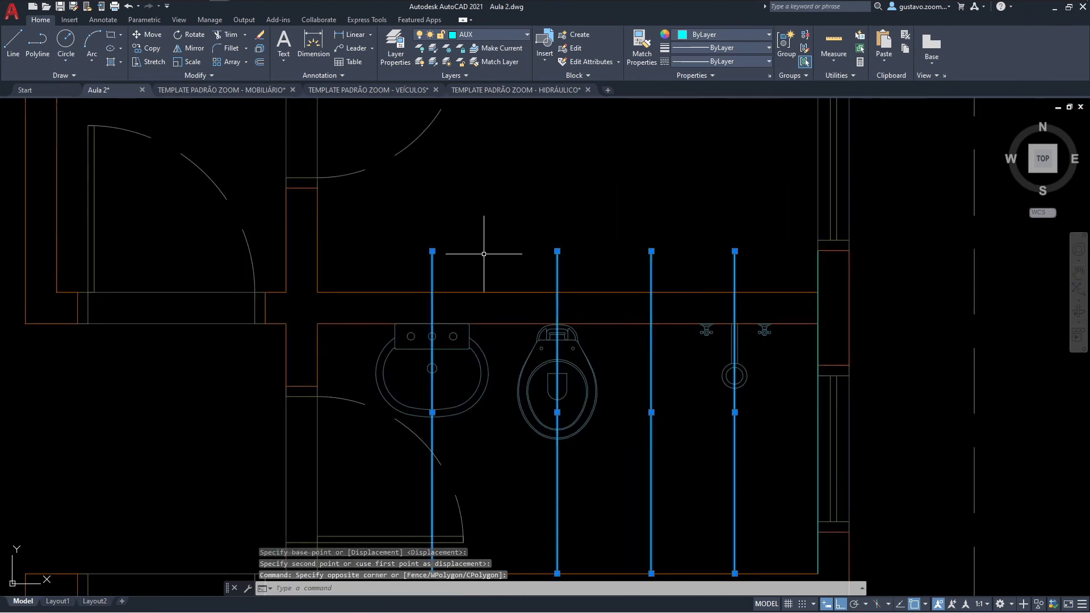
key(Delete)
click(819, 302)
key(Delete)
mouse_move(628, 341)
middle_down()
mouse_move(642, 263)
mouse_move(603, 342)
mouse_move(612, 372)
middle_up()
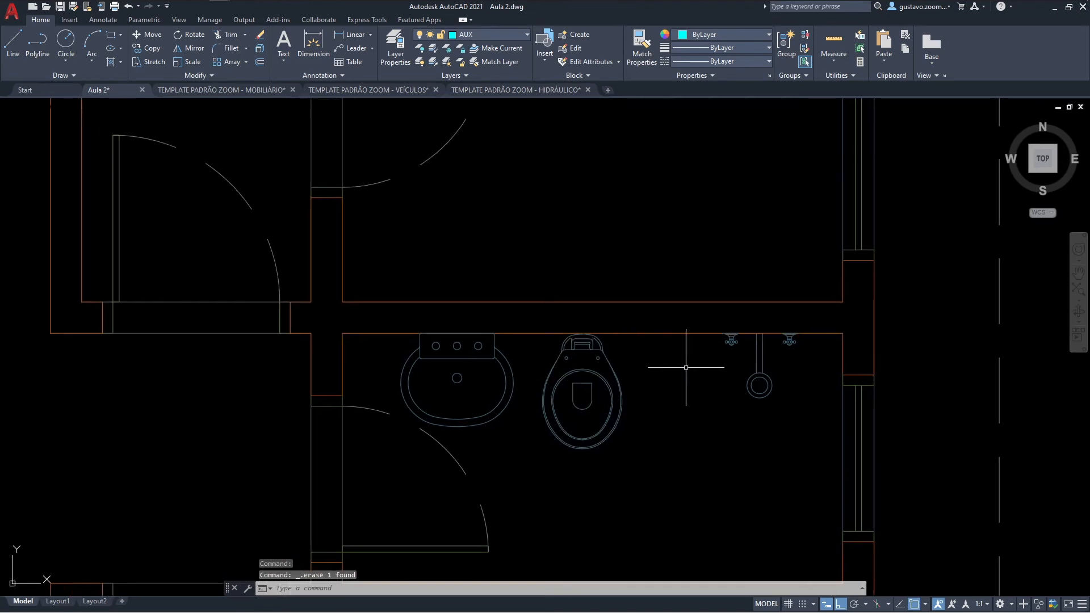
Step: Draw an auxiliary line along the bathroom's east wall from the northeast to the southeast inner corner
middle_drag(739, 384, 709, 266)
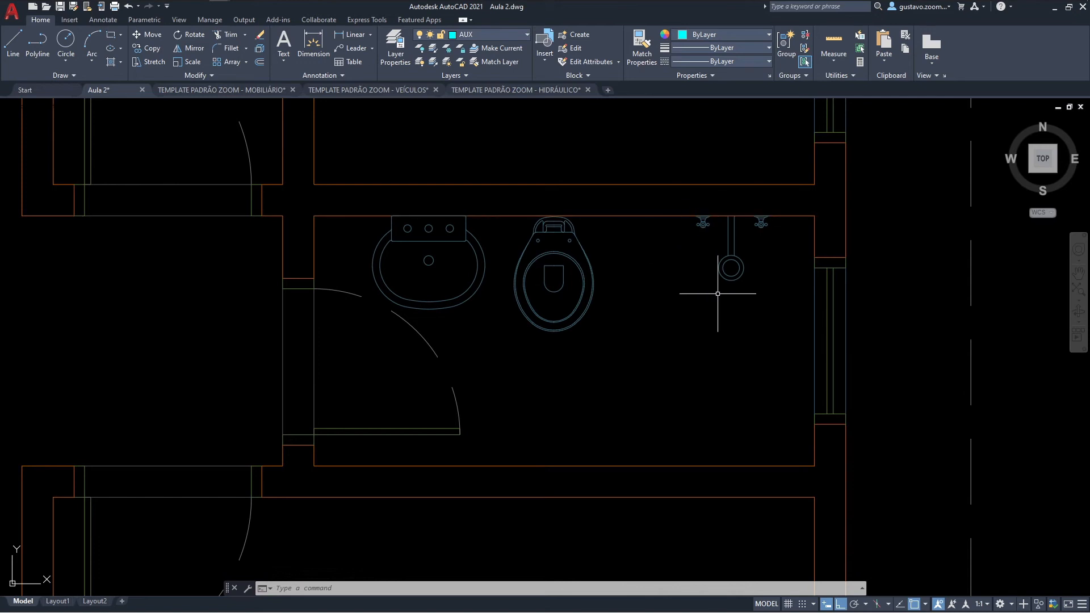
text(l)
key(Return)
click(814, 215)
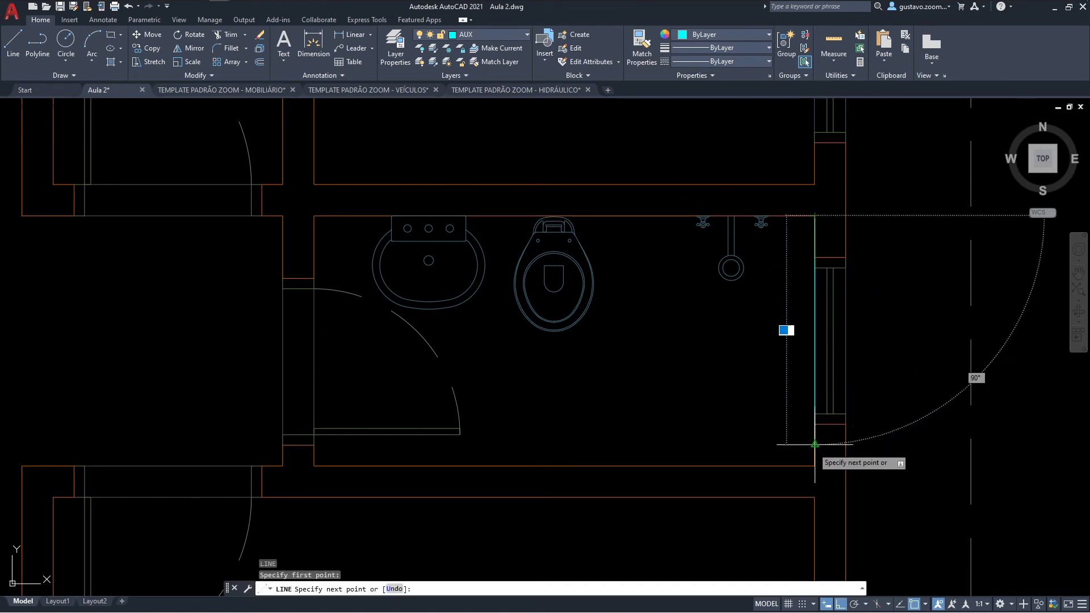
key(Escape)
Step: Offset the auxiliary line on the bathroom's east wall 0.8 to the west
text(o)
key(Return)
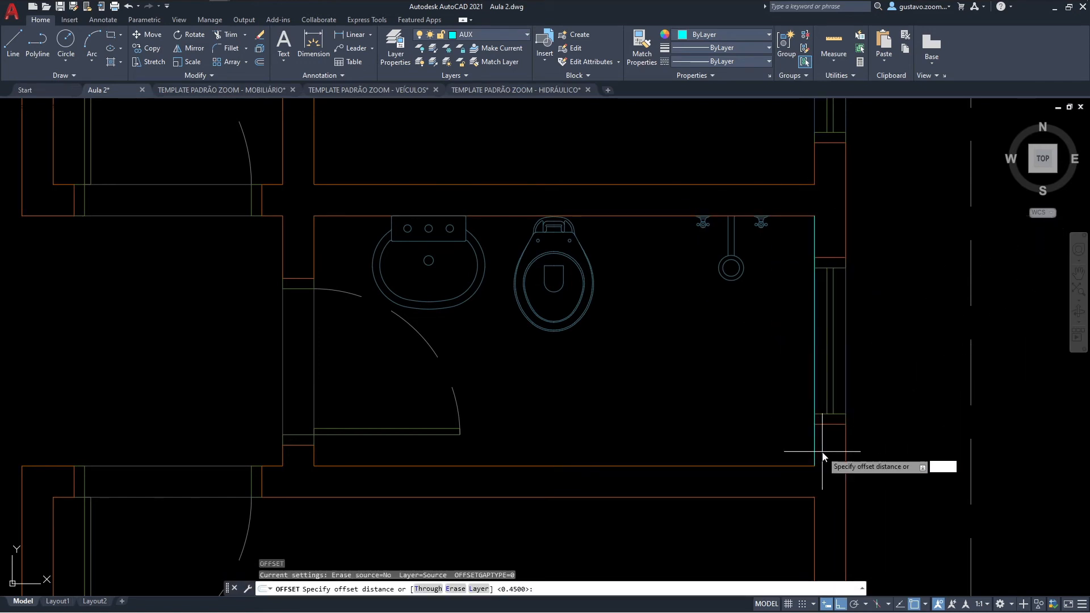
text(.8)
key(Return)
click(815, 451)
click(758, 446)
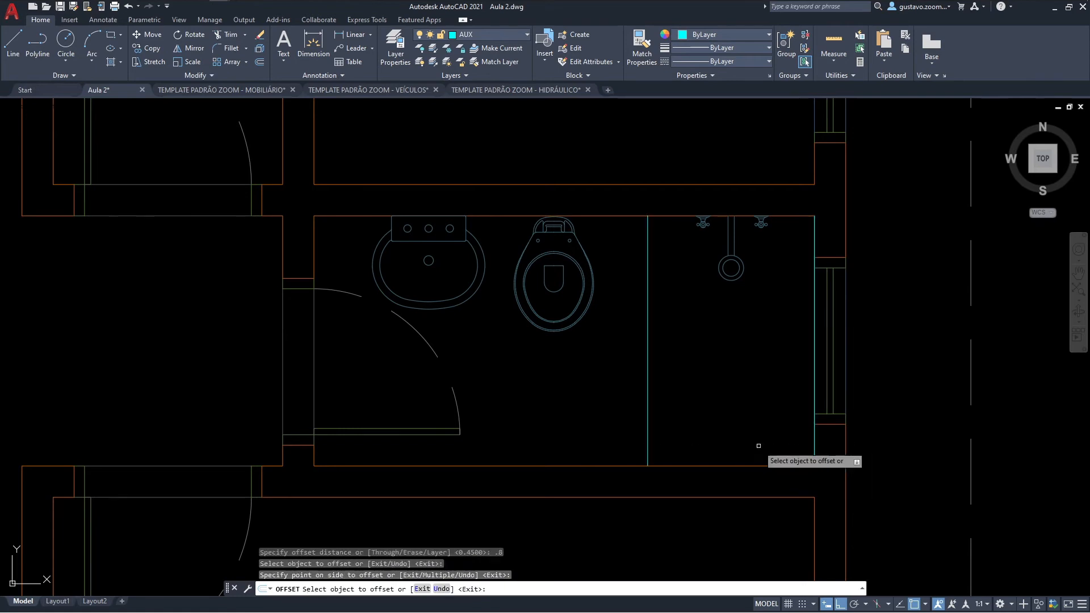
Step: Offset the line between the toilet and the shower 0.03 to the east to give the shower partition its thickness
click(648, 336)
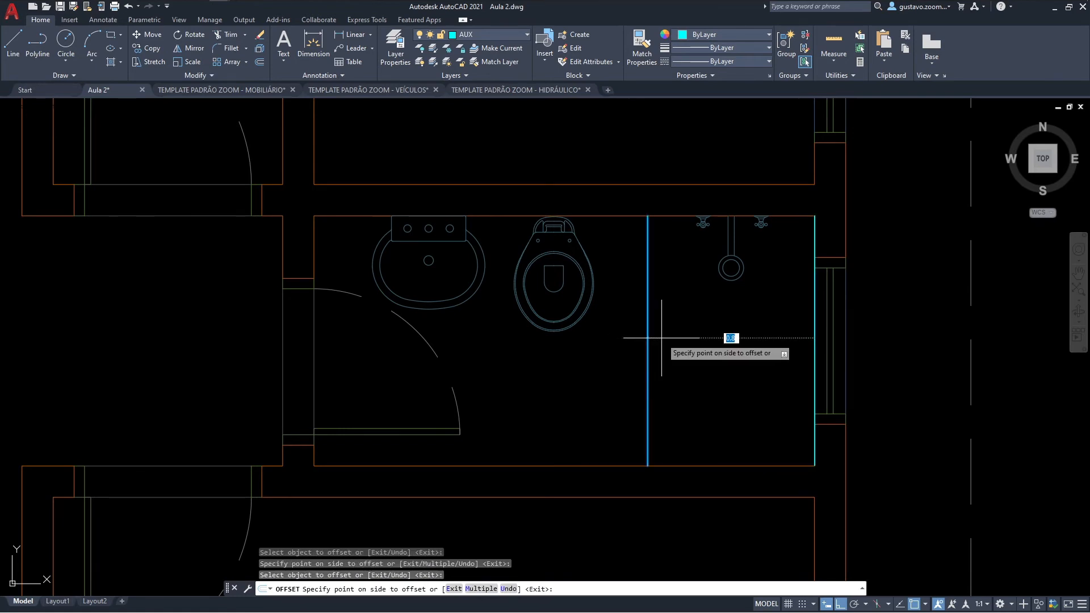
text(.03)
key(Return)
key(Escape)
Step: Assign the two shower partition lines to the DIV layer
click(658, 343)
click(640, 354)
click(489, 38)
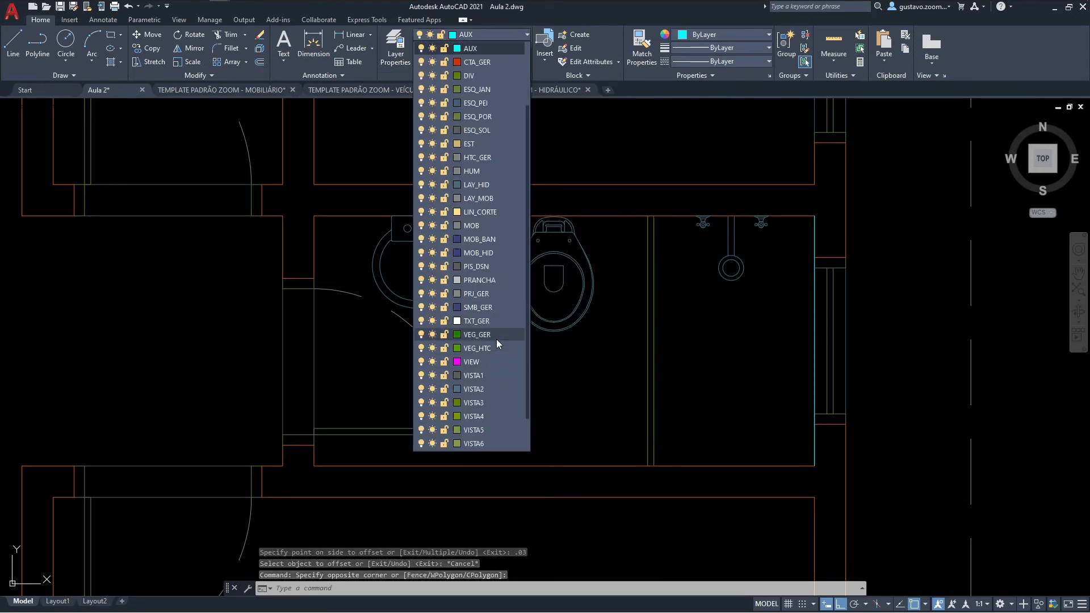
scroll(472, 80, up, 1)
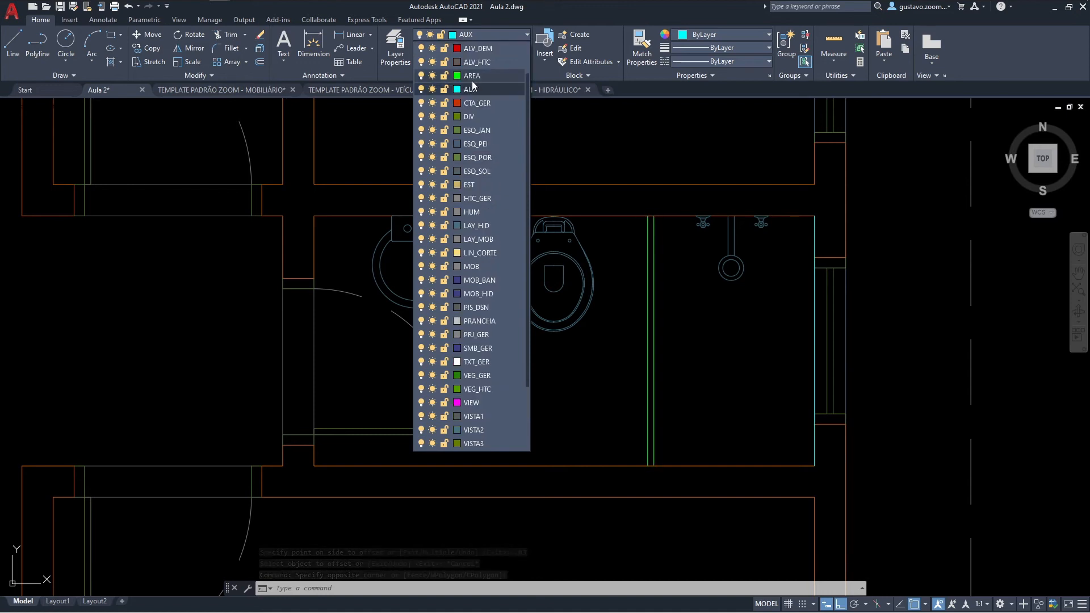
click(472, 116)
key(Escape)
key(Escape)
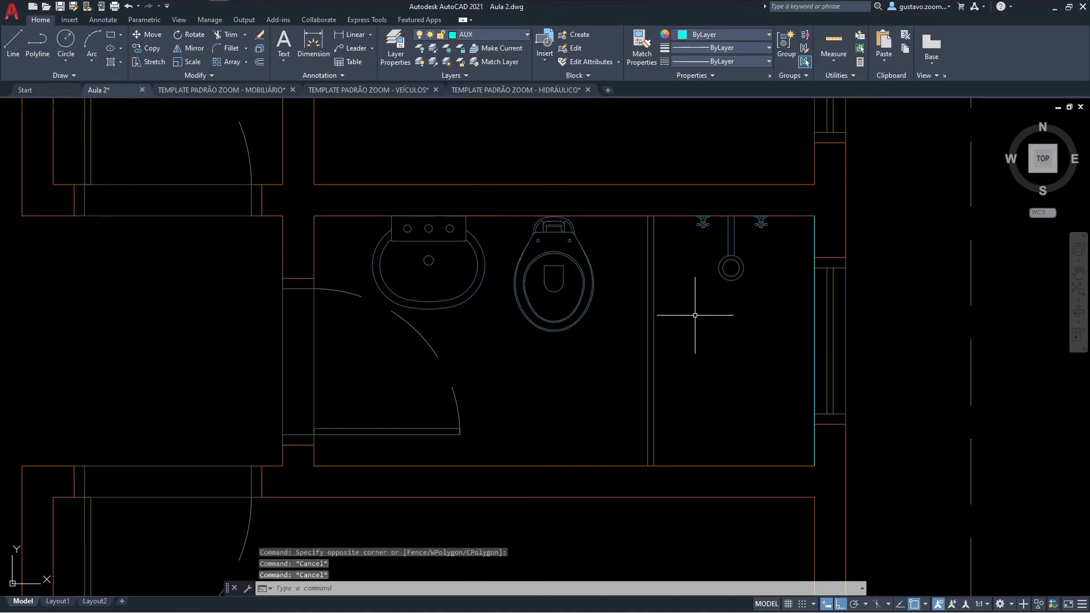
Step: Erase the auxiliary line on the bathroom's east wall
click(814, 318)
key(Delete)
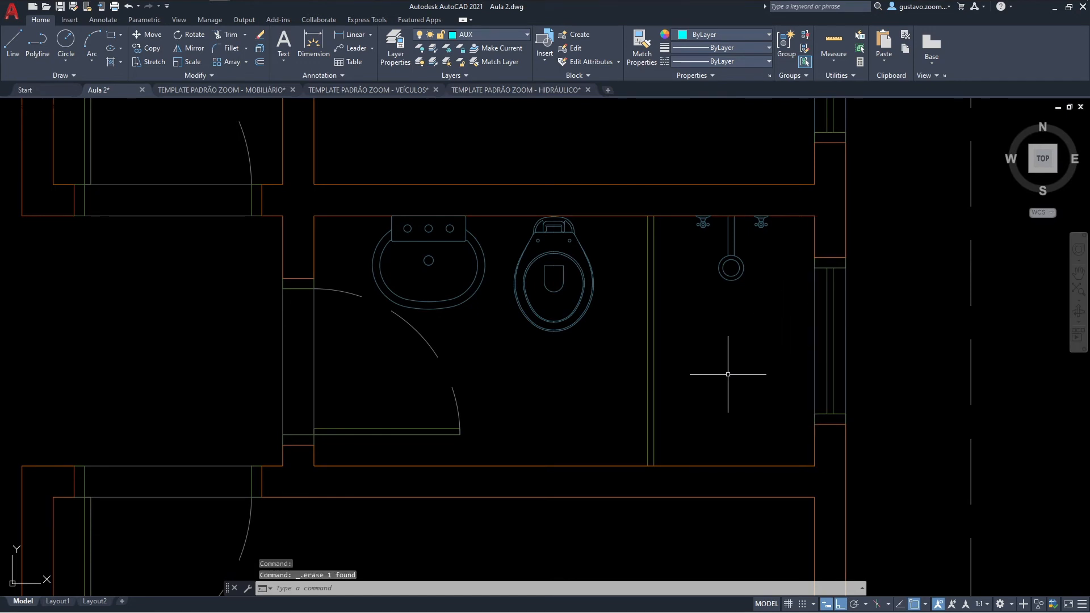
scroll(718, 388, down, 4)
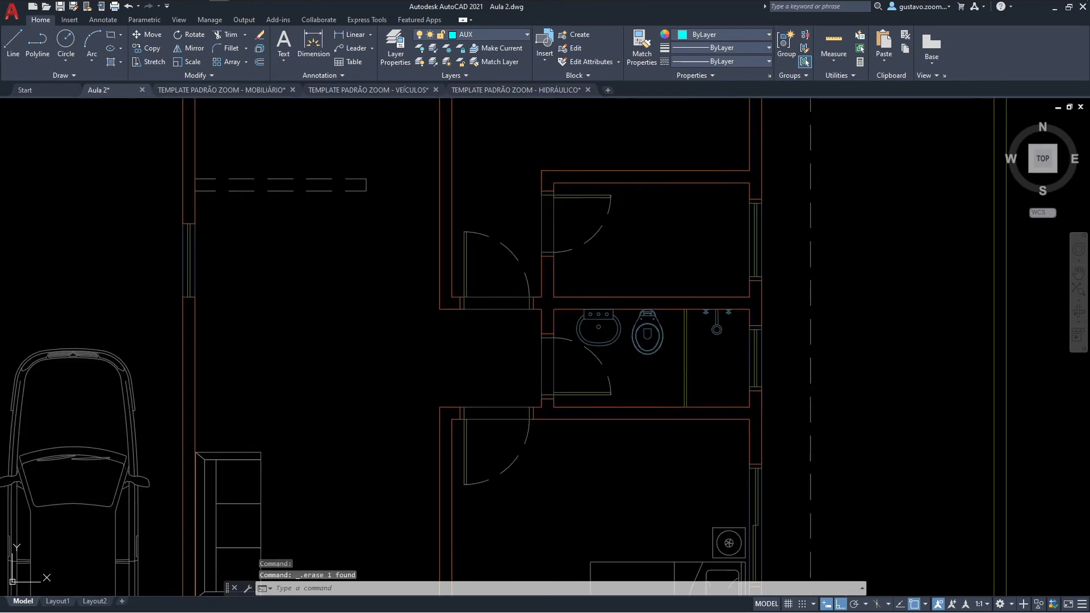
Step: Make LAY_MOB the current layer for drawing furniture in the bedroom south of the bathroom
scroll(713, 288, up, 1)
scroll(701, 289, up, 2)
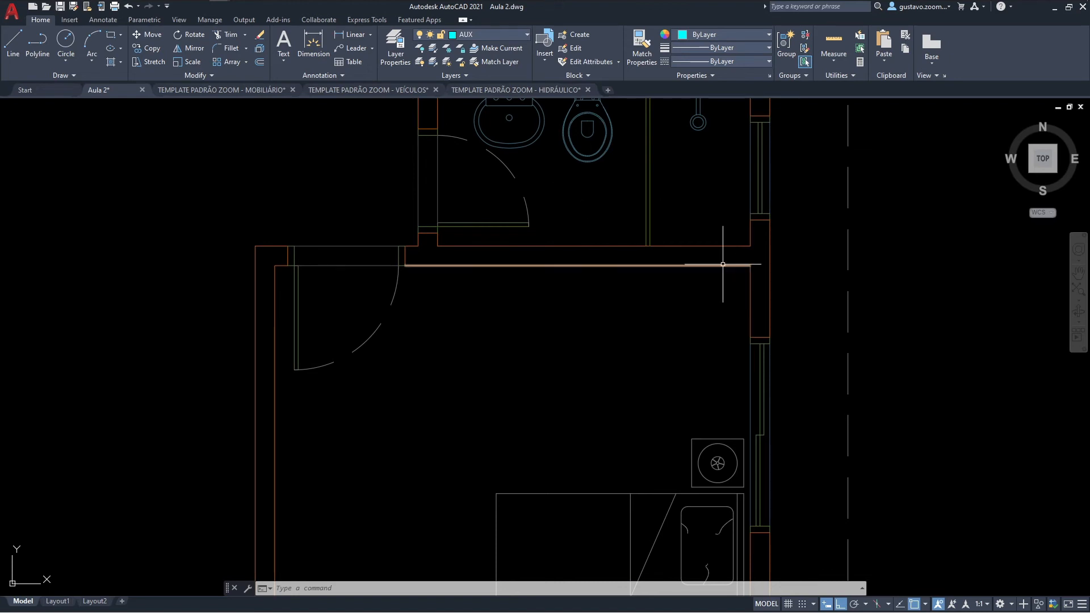
click(528, 139)
click(499, 34)
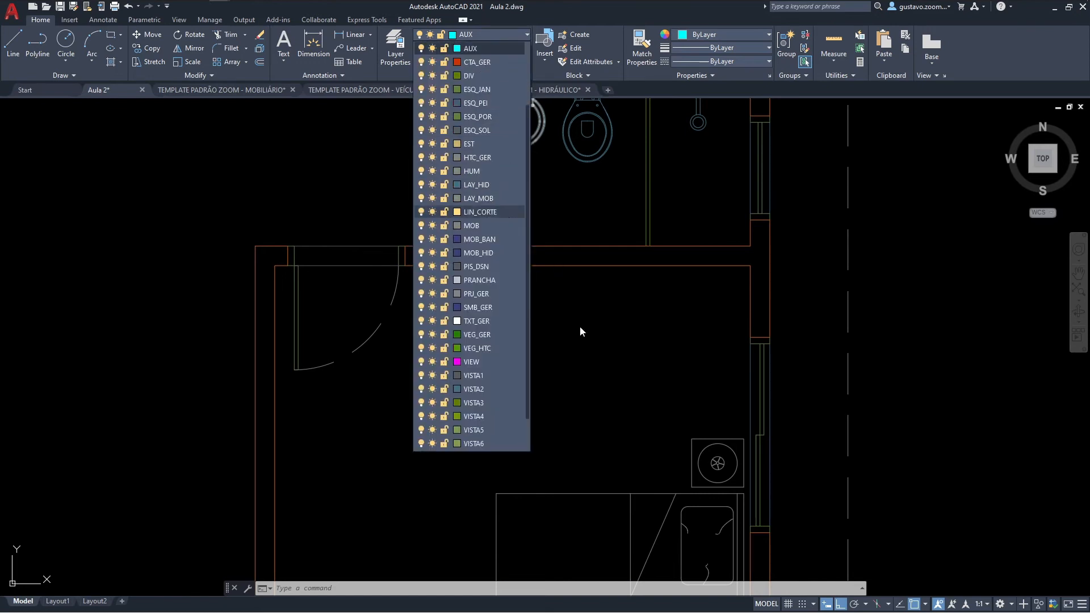
click(488, 198)
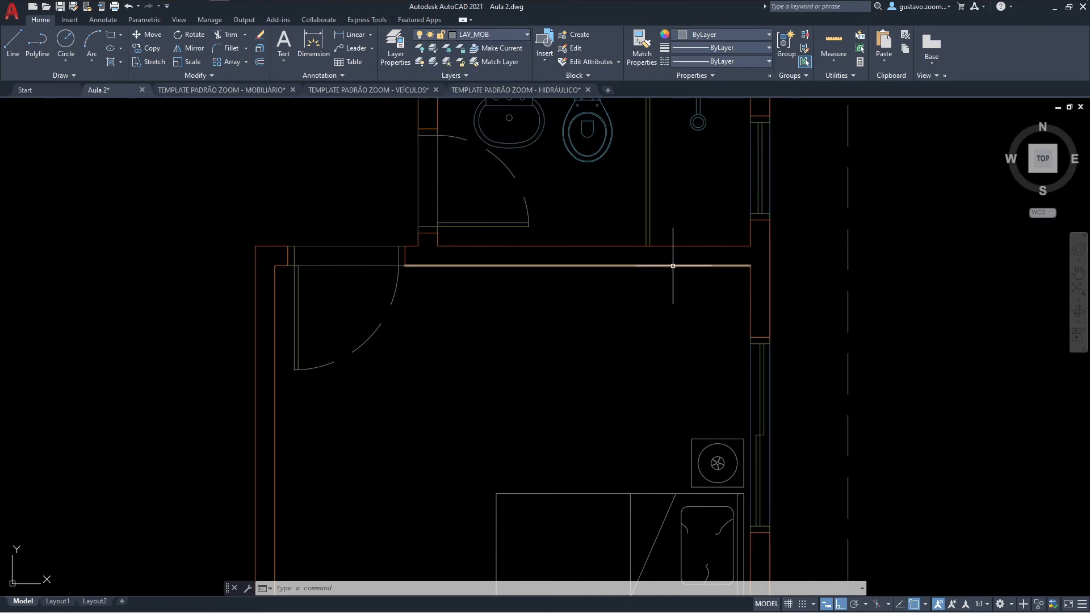
Step: Draw a closed 2.5 by 0.6 polyline for the wardrobe from the bedroom's northeast corner along its north wall
middle_drag(640, 259, 649, 276)
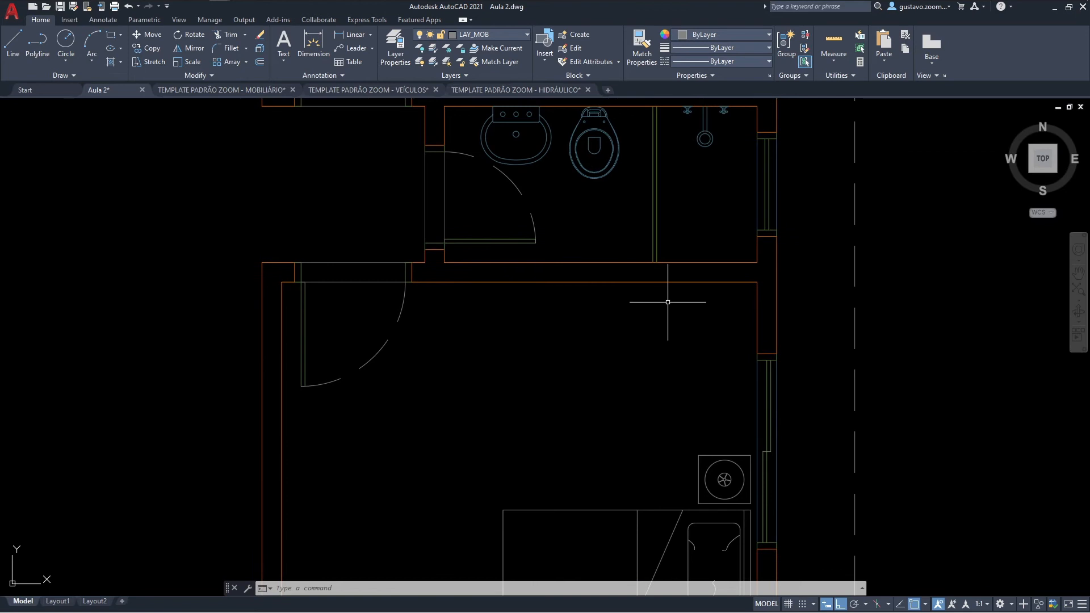
text(pl)
key(Return)
click(756, 281)
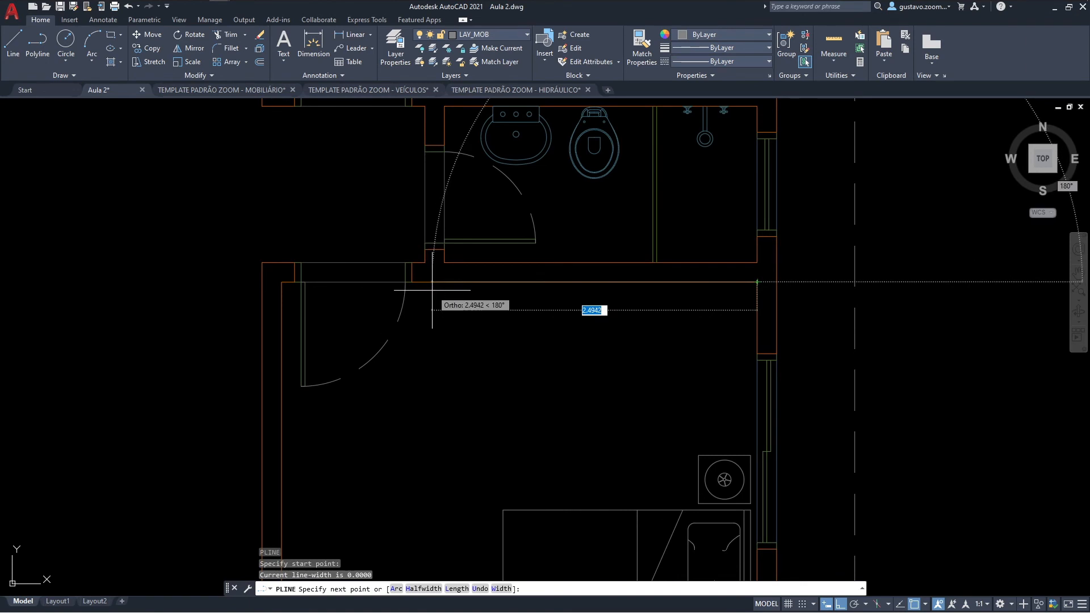
text(2.5)
key(Return)
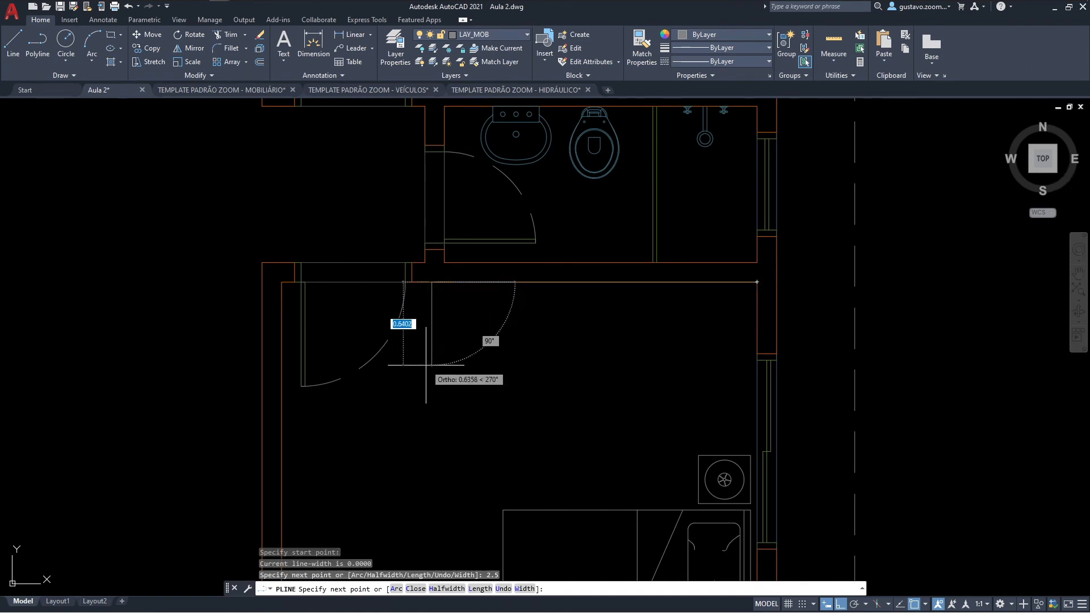
text(.6)
key(Return)
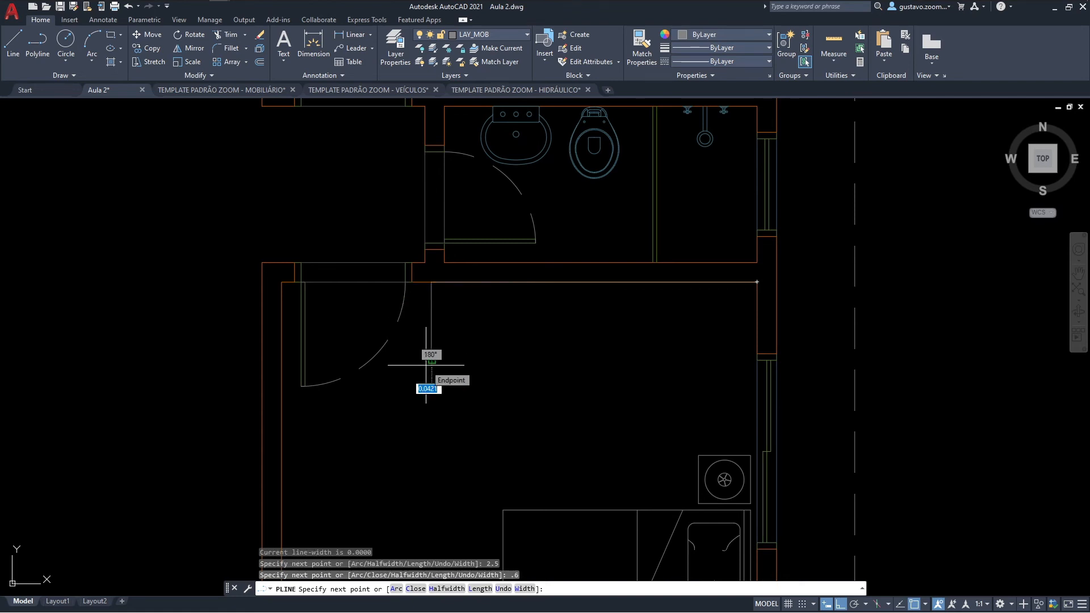
click(757, 360)
text(c)
key(Return)
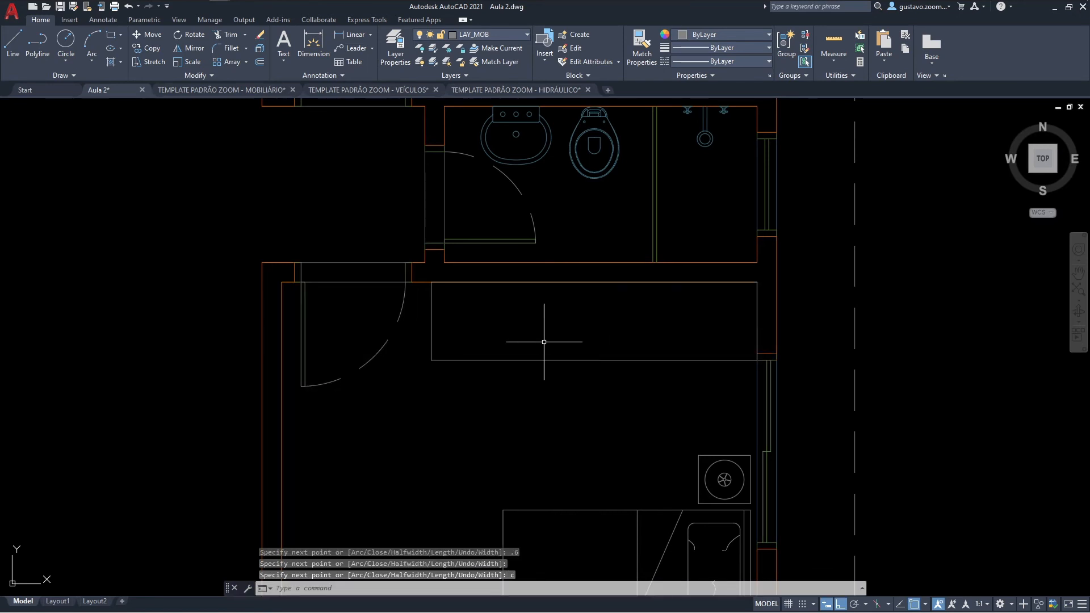
Step: Draw a diagonal line across the wardrobe from its southwest corner to its northeast corner
text(l)
key(Return)
click(431, 360)
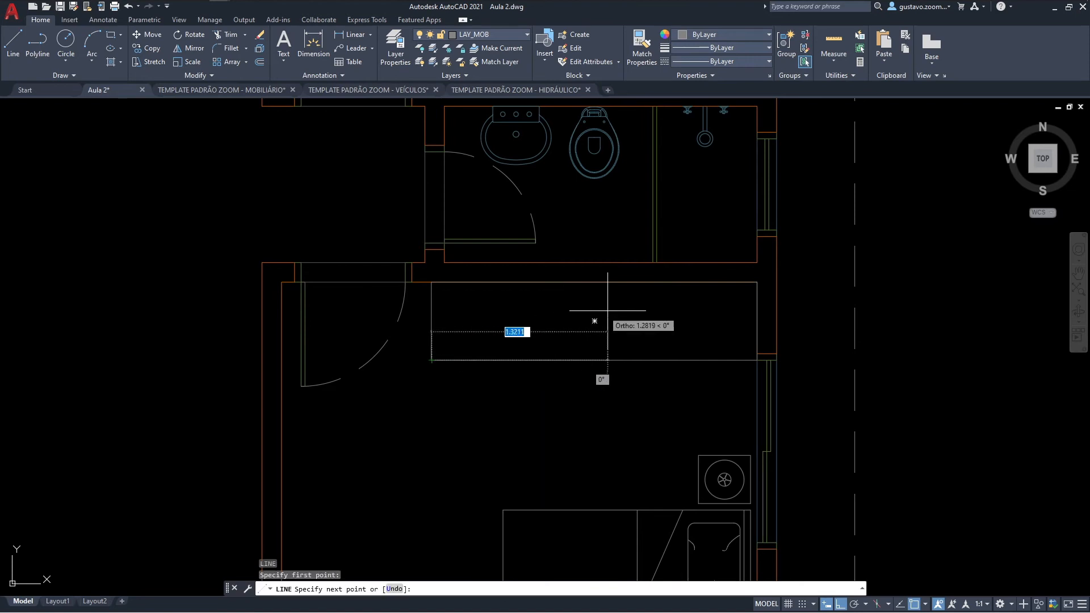
click(755, 281)
key(Escape)
scroll(846, 360, down, 2)
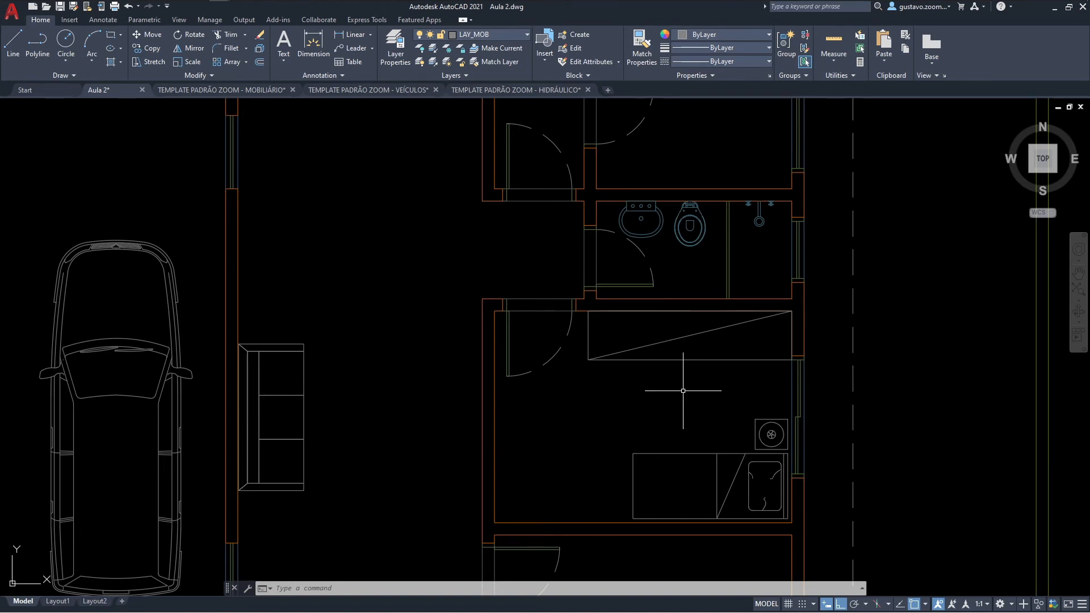
middle_drag(683, 390, 626, 294)
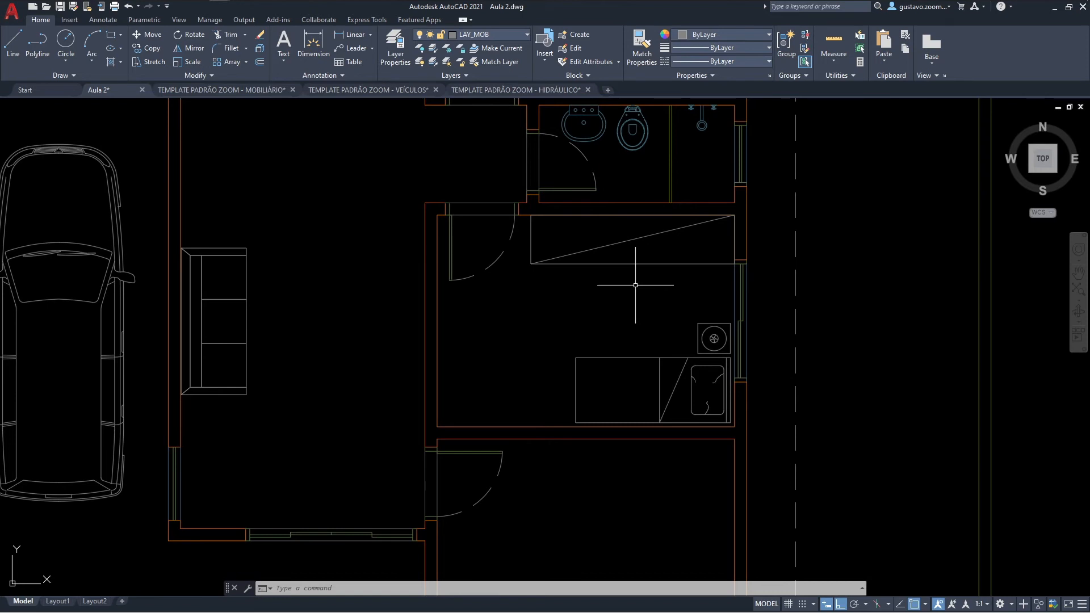
scroll(630, 301, down, 4)
mouse_move(628, 316)
middle_down()
mouse_move(652, 306)
mouse_move(644, 318)
middle_up()
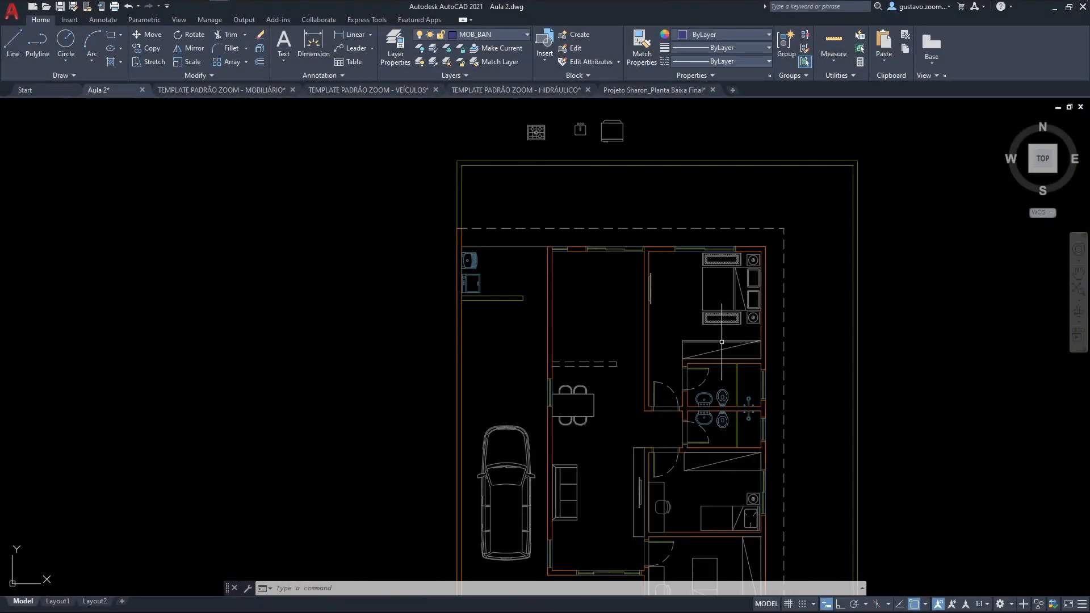
Step: Set MOB_BAN as the current layer for drawing the kitchen countertop
middle_drag(722, 342, 658, 293)
mouse_move(674, 314)
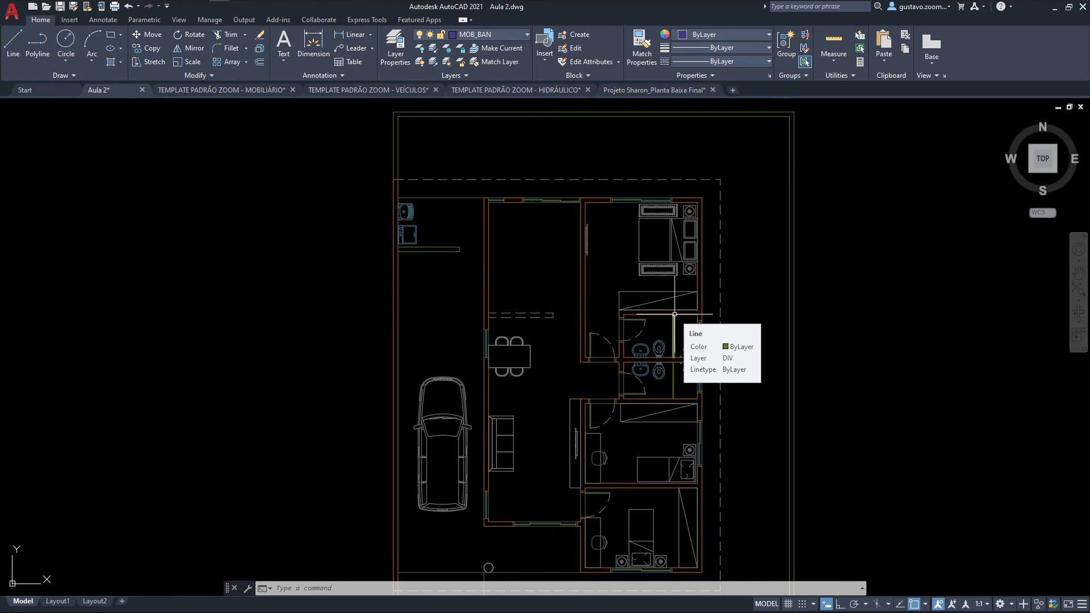
scroll(548, 256, up, 2)
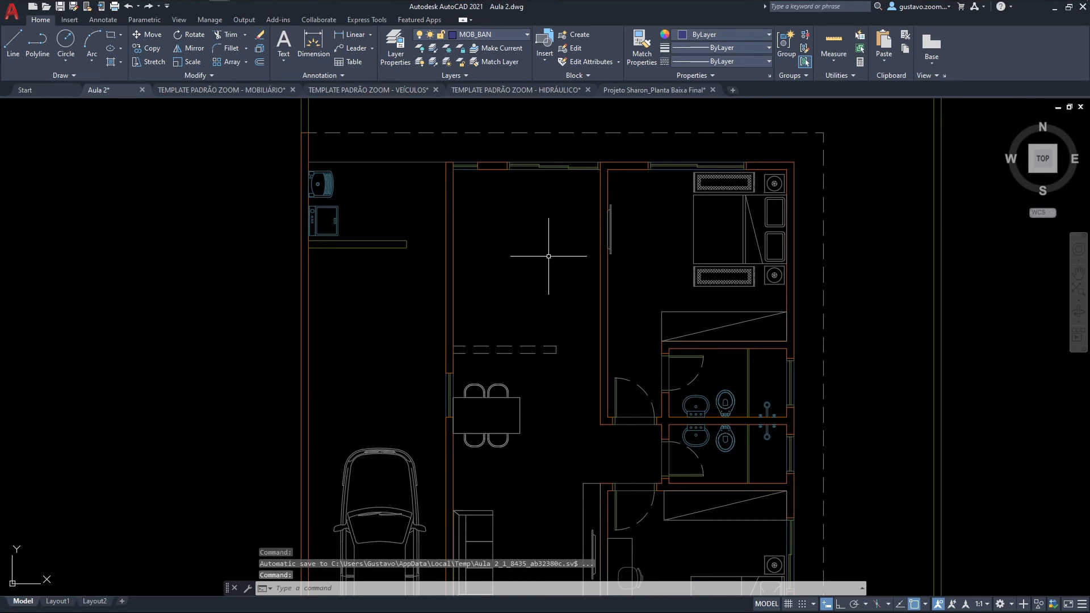
scroll(548, 256, up, 2)
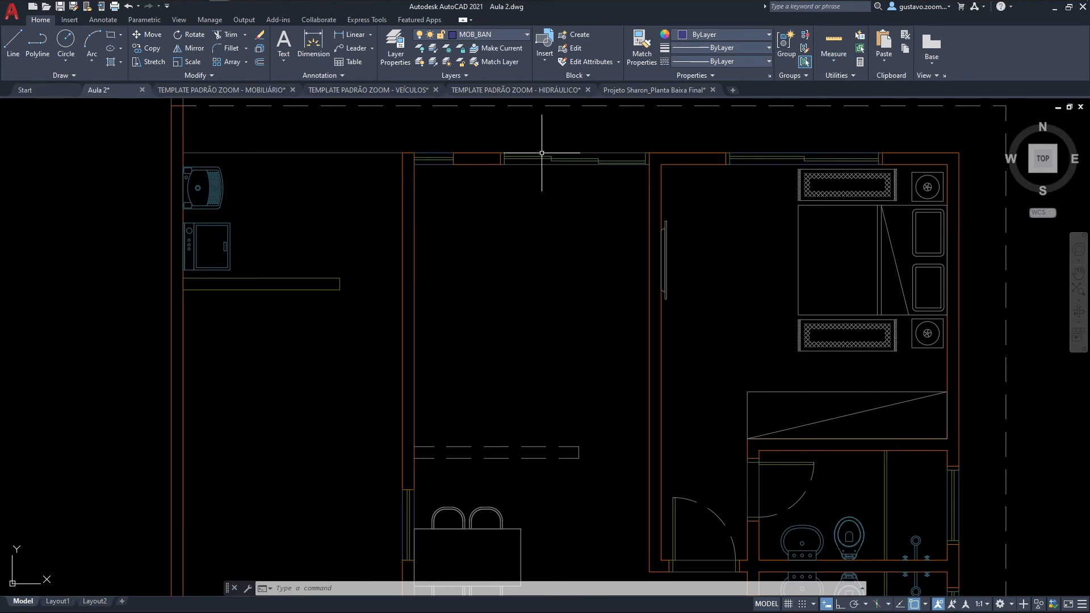
click(506, 35)
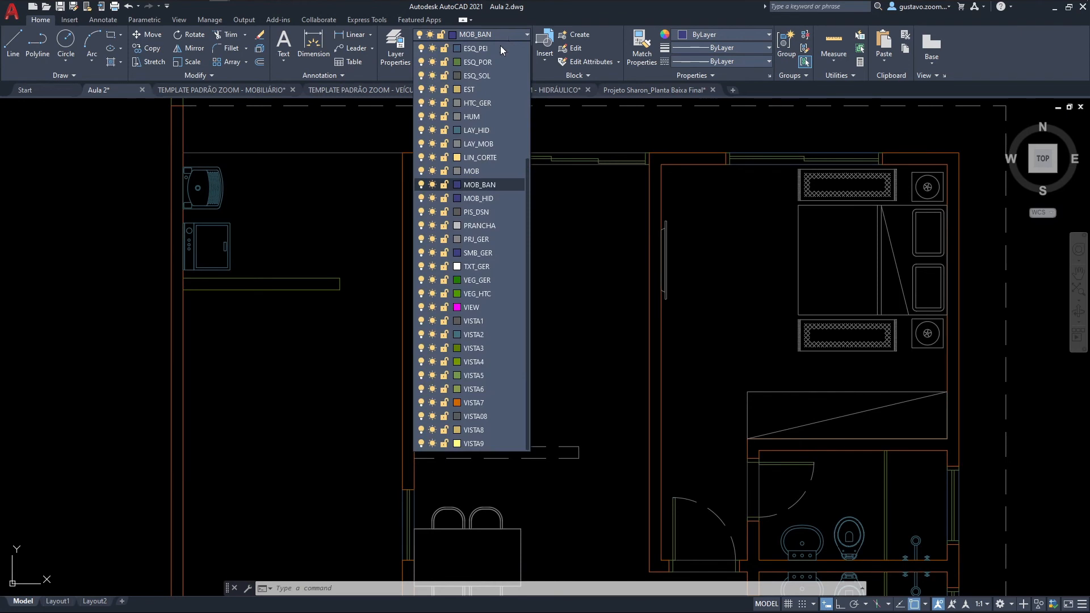
click(499, 186)
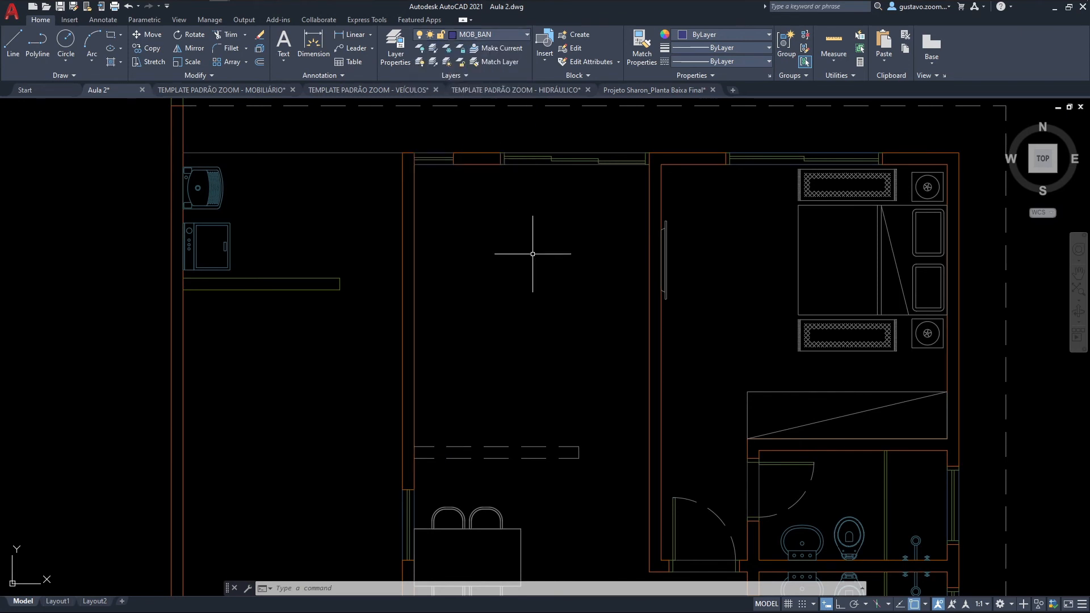
Step: Draw the countertop polyline from the dashed strip's northeast corner: 0.6 north, 1.5 west, then north to the kitchen's north wall
middle_drag(558, 314, 559, 327)
text(pl)
key(Return)
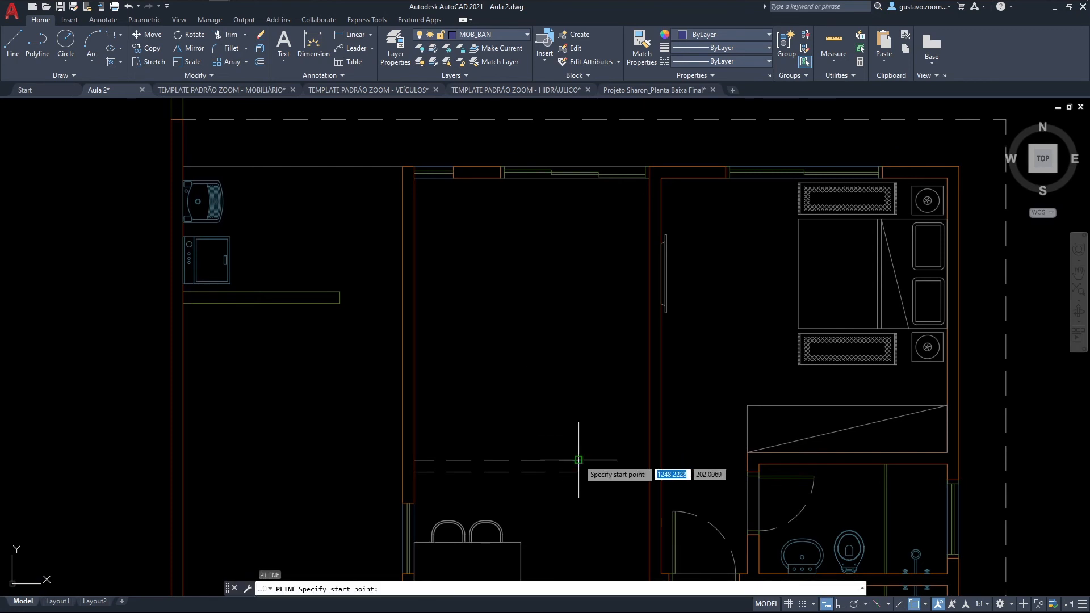
click(578, 460)
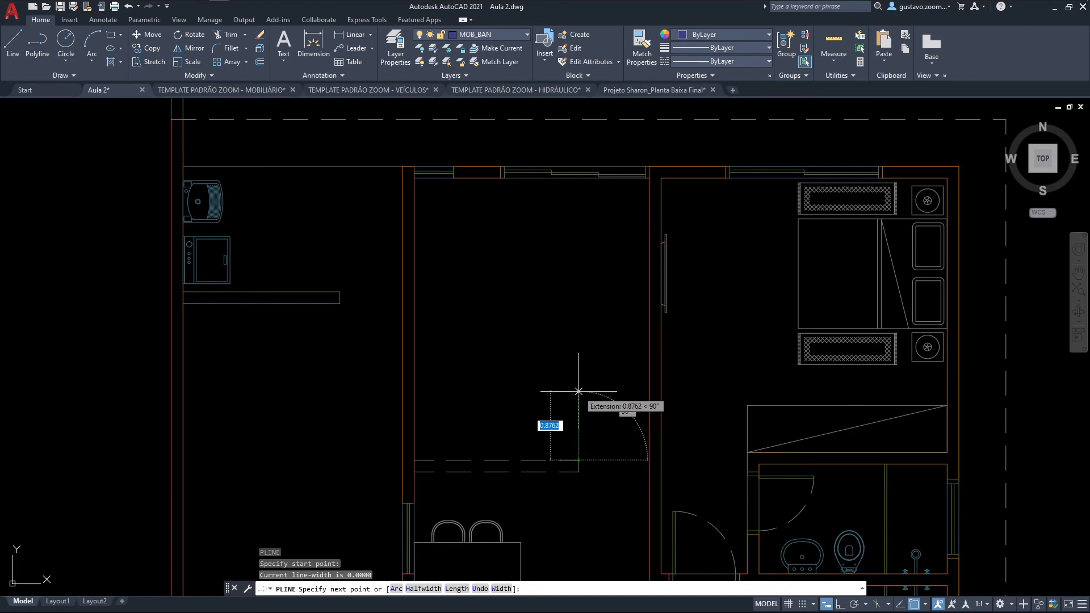
key(F8)
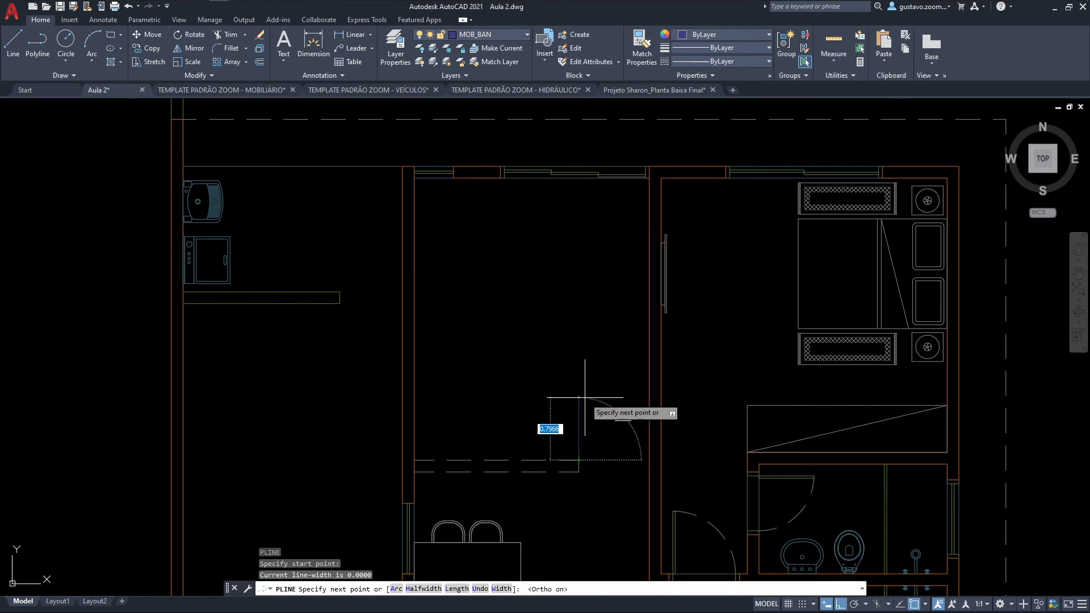
text(.6)
key(Return)
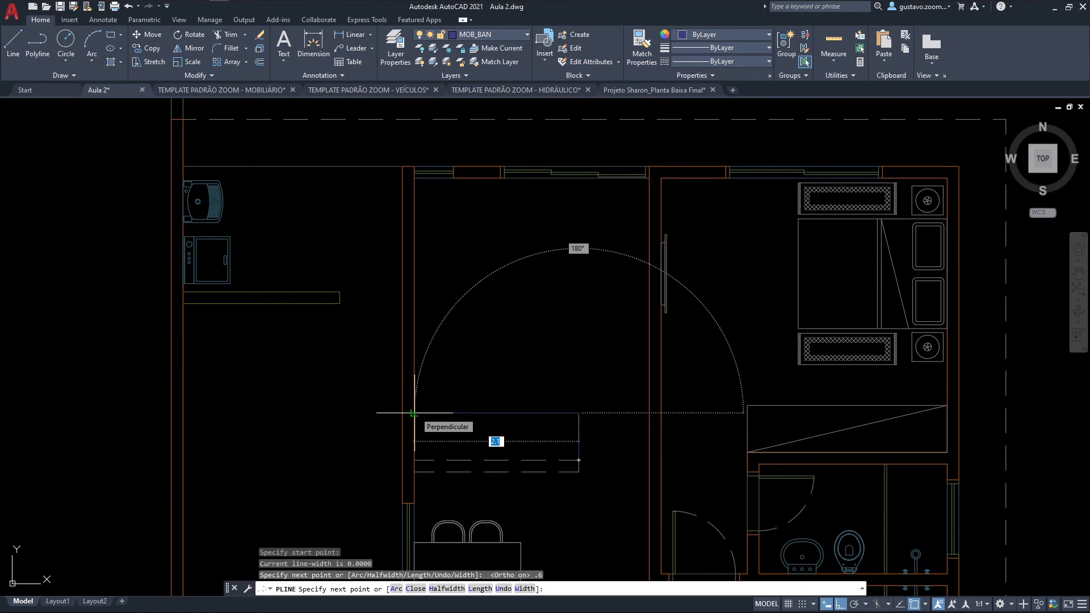
text(1.5)
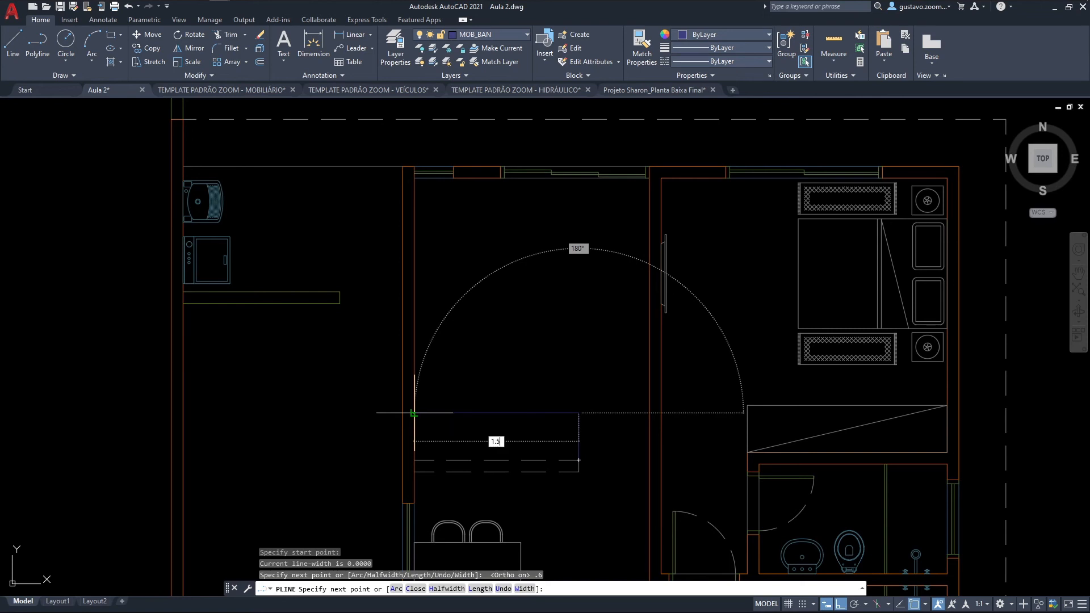
key(Return)
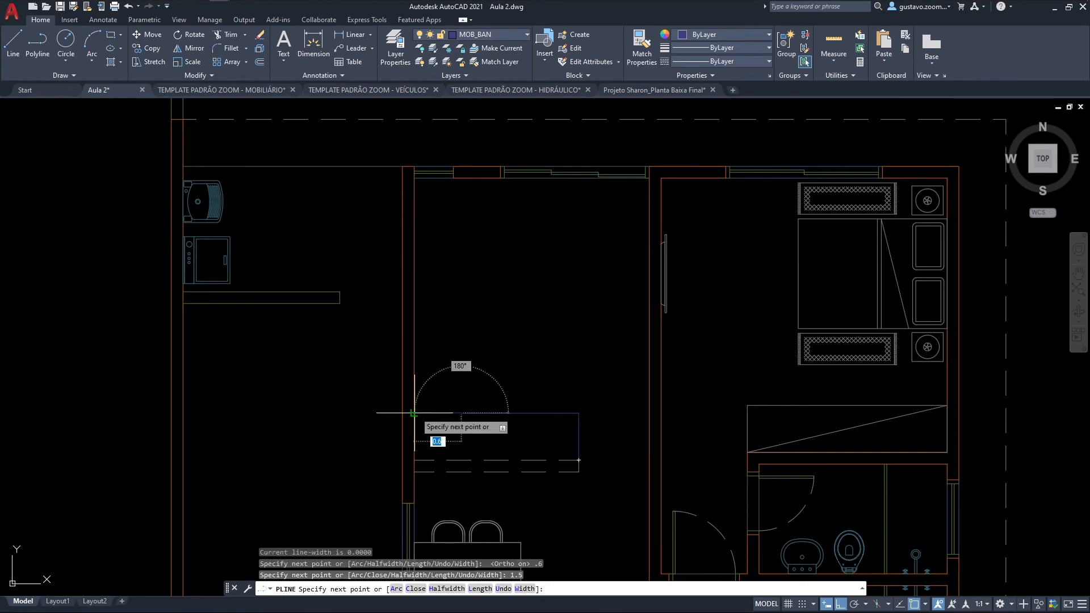
click(461, 176)
key(Escape)
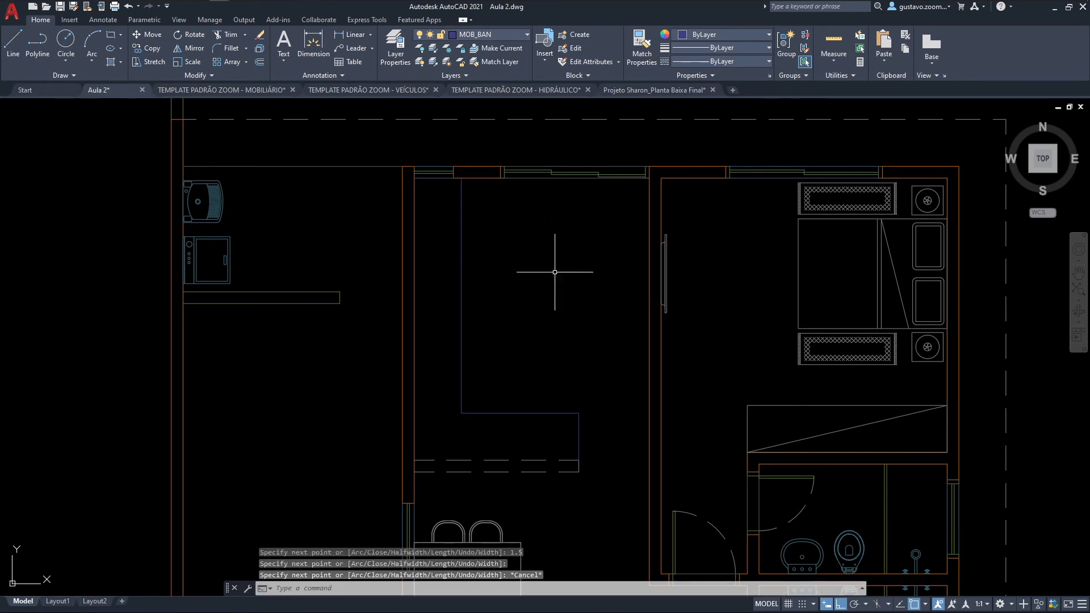
scroll(498, 345, down, 2)
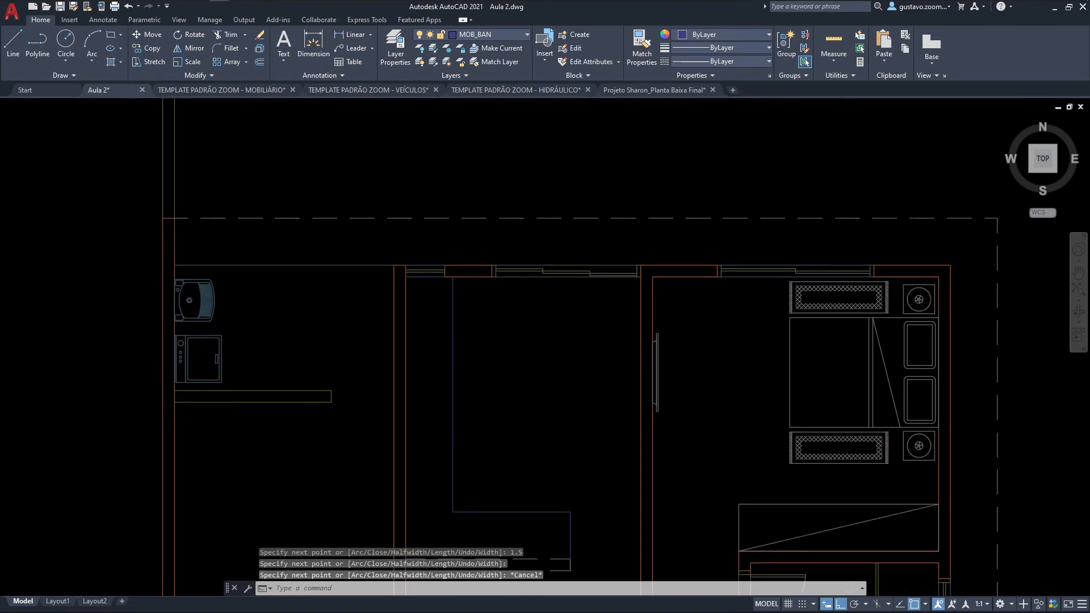
middle_drag(502, 211, 506, 233)
text(co)
key(Return)
click(541, 185)
click(530, 163)
key(Return)
click(540, 167)
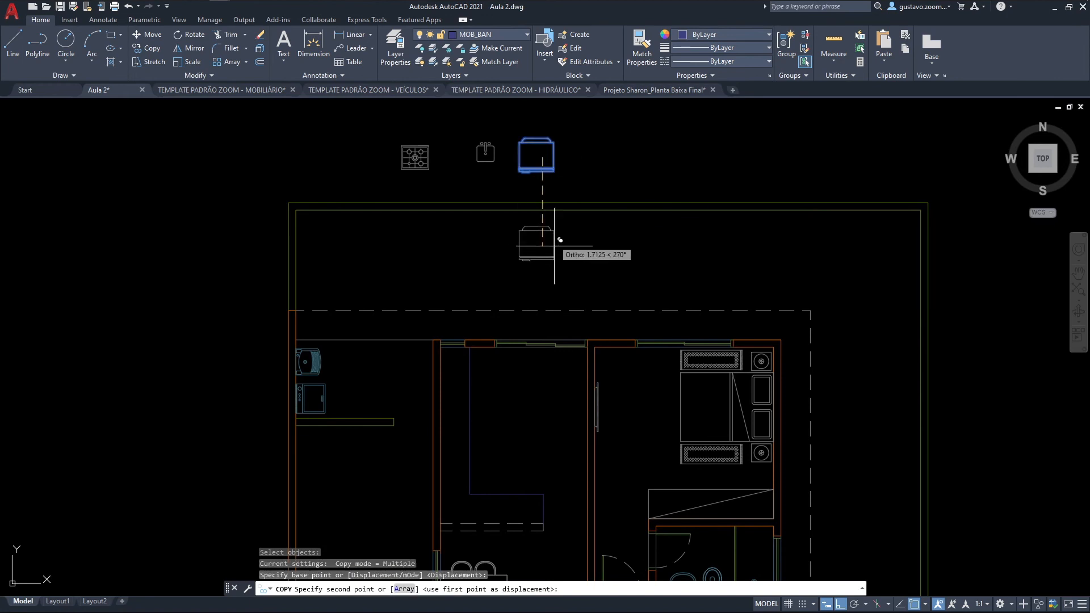
key(Escape)
Step: Move the refrigerator block from above the lot into the kitchen
text(m)
key(Return)
click(549, 189)
click(544, 156)
key(Return)
click(543, 159)
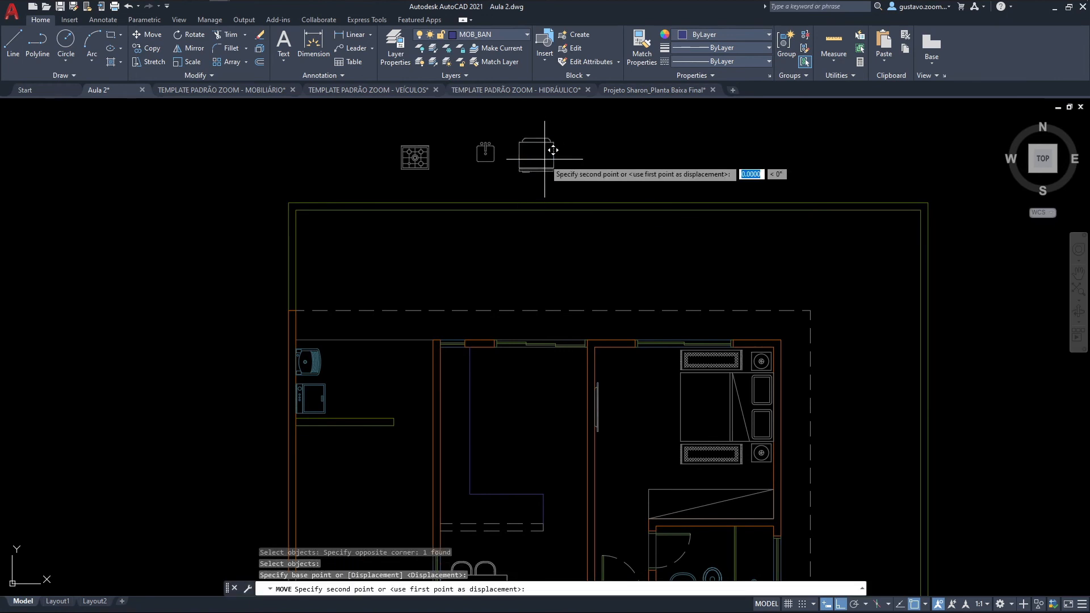
click(529, 418)
key(Escape)
Step: Rotate the refrigerator 90 degrees counterclockwise so its back faces the kitchen's west wall
text(ro)
key(Return)
click(556, 429)
click(541, 419)
key(Return)
click(535, 415)
click(531, 372)
Step: Move the refrigerator west so the middle of its back touches the kitchen's west wall
scroll(542, 436, up, 5)
text(m)
key(Return)
click(601, 463)
click(426, 282)
key(Return)
click(429, 355)
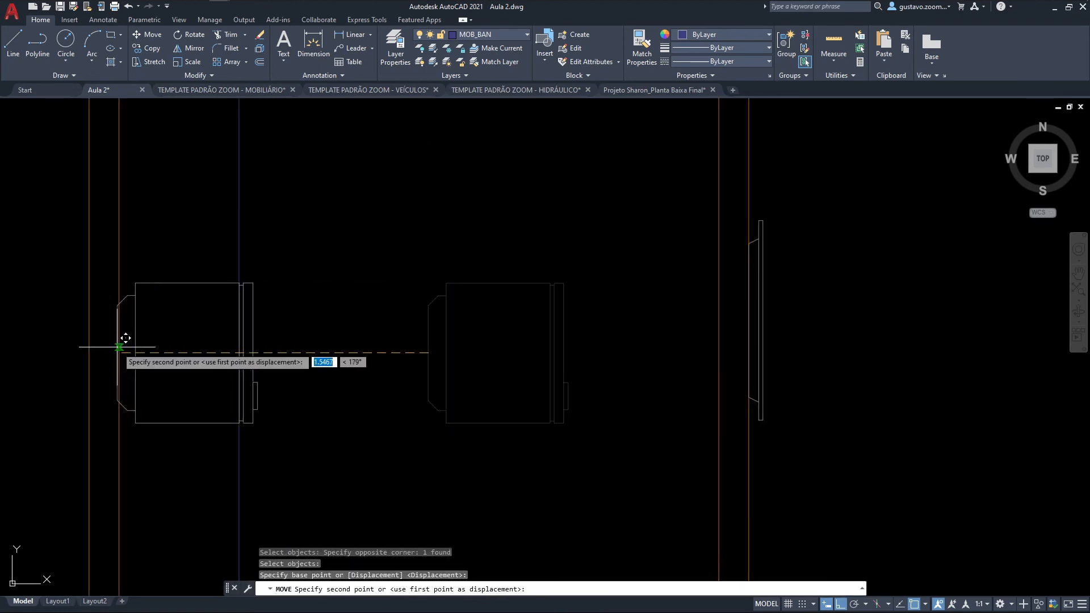
click(118, 352)
scroll(335, 392, down, 4)
middle_drag(377, 334, 482, 433)
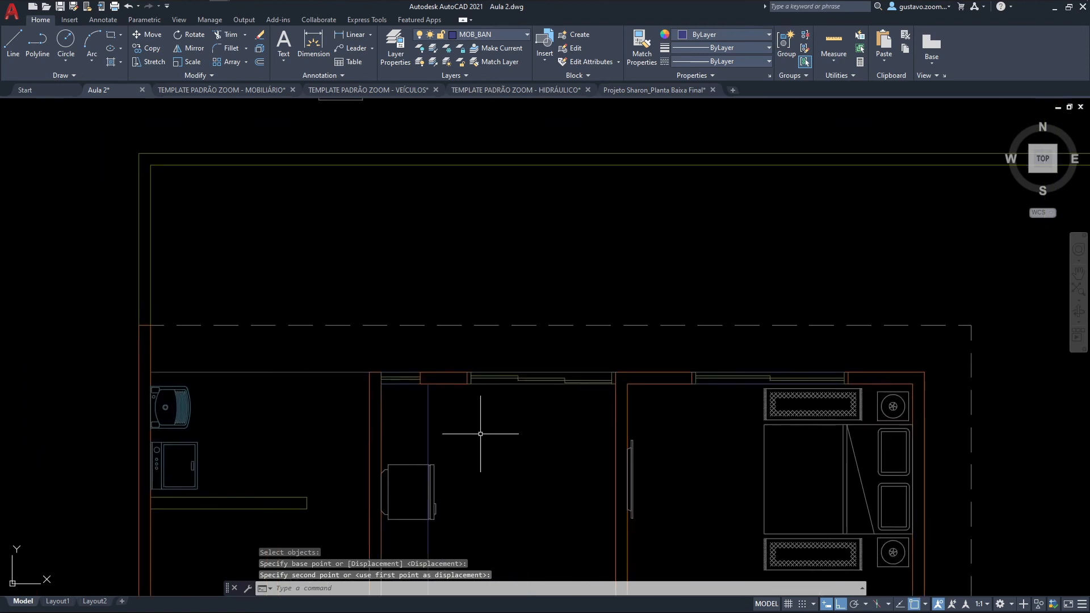
Step: Move the stove block from above the lot into the kitchen, just east of the countertop line near the north wall
middle_drag(453, 262, 467, 373)
text(m)
key(space)
click(388, 239)
click(343, 171)
key(space)
click(357, 206)
middle_drag(400, 392, 405, 302)
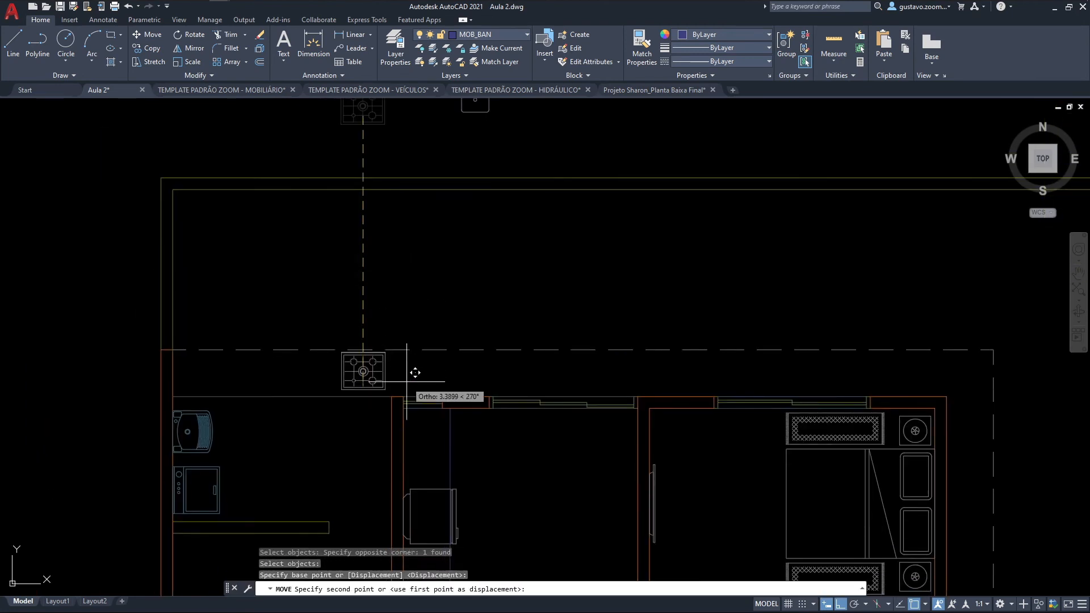
key(F8)
click(487, 455)
scroll(489, 456, up, 2)
key(Escape)
Step: Rotate the stove 90 degrees counterclockwise so its back faces the kitchen's west wall
text(r)
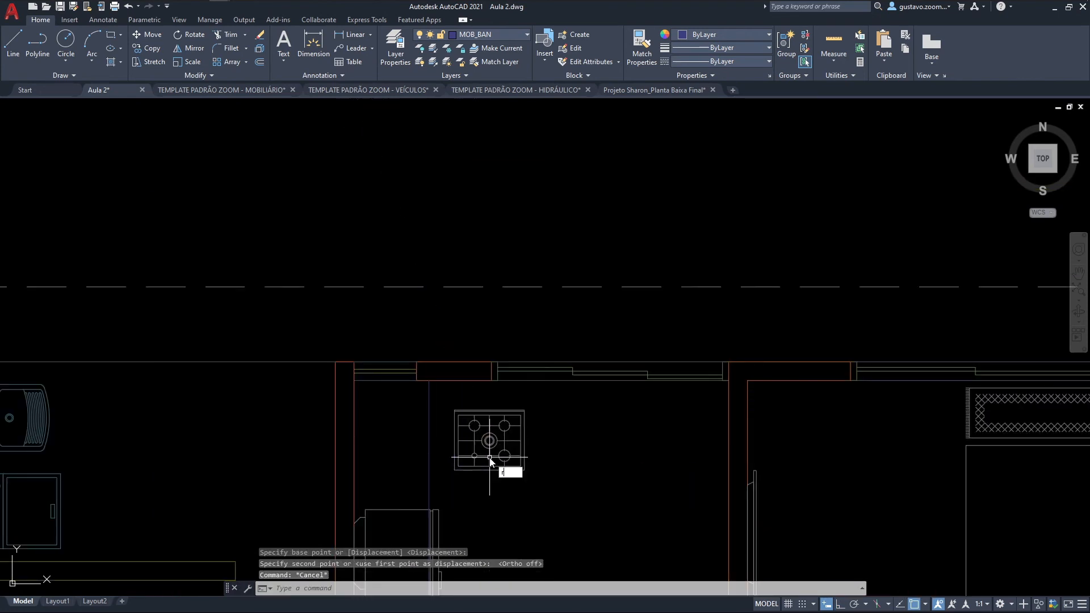
text(o)
key(space)
click(490, 459)
key(space)
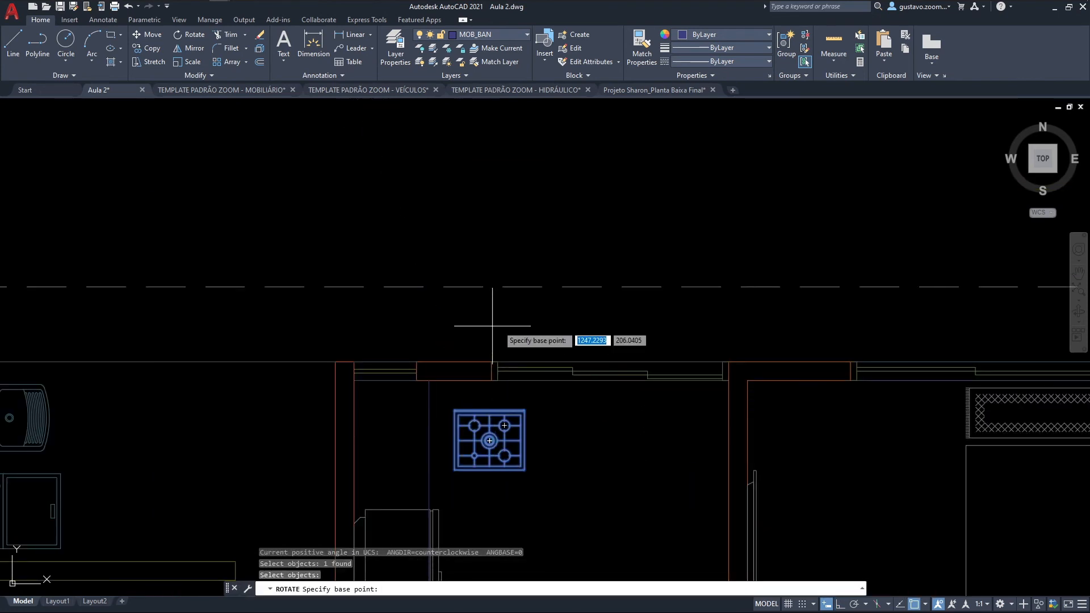
click(487, 424)
key(F8)
click(490, 312)
Step: Move the stove by its northwest corner to the inner northwest corner of the kitchen
text(m)
key(space)
click(615, 467)
click(444, 363)
key(space)
scroll(487, 398, up, 4)
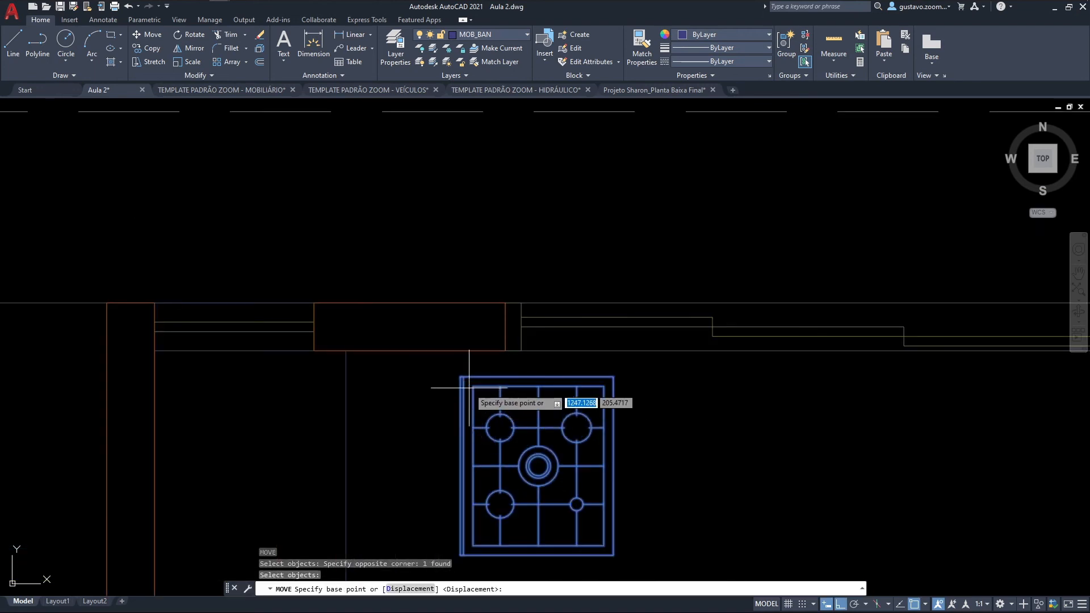
click(461, 377)
click(155, 350)
Step: Move the stove 0.3 south, away from the kitchen's north wall
middle_drag(331, 388, 357, 362)
text(m)
key(space)
click(353, 387)
click(304, 364)
key(space)
click(458, 402)
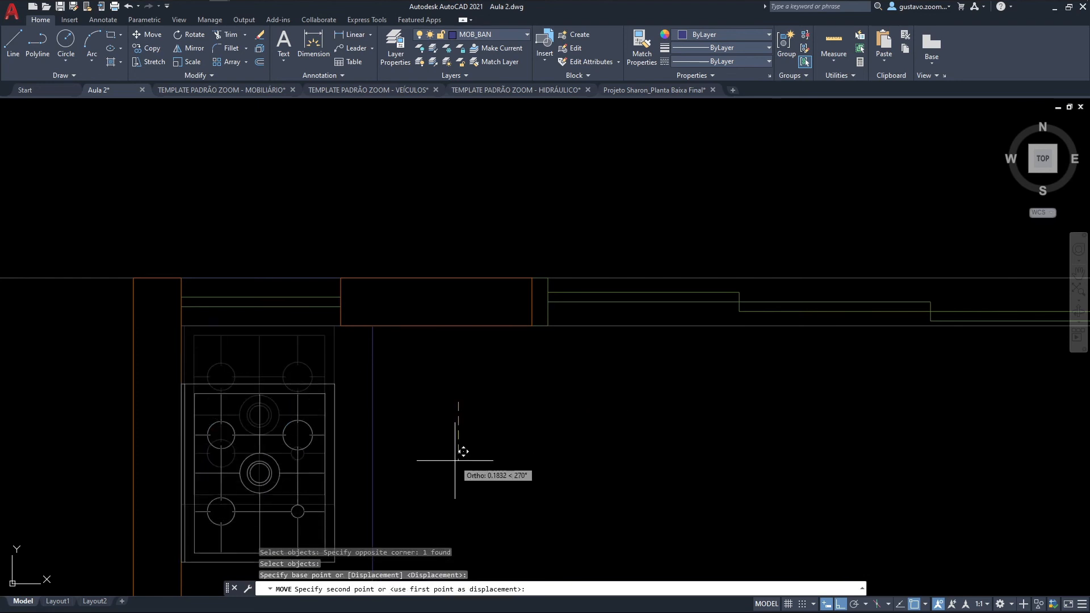
text(.3)
key(Return)
Step: Move the stove 0.12 east so its front edge lines up with the countertop line
scroll(486, 449, down, 2)
middle_drag(434, 468, 504, 379)
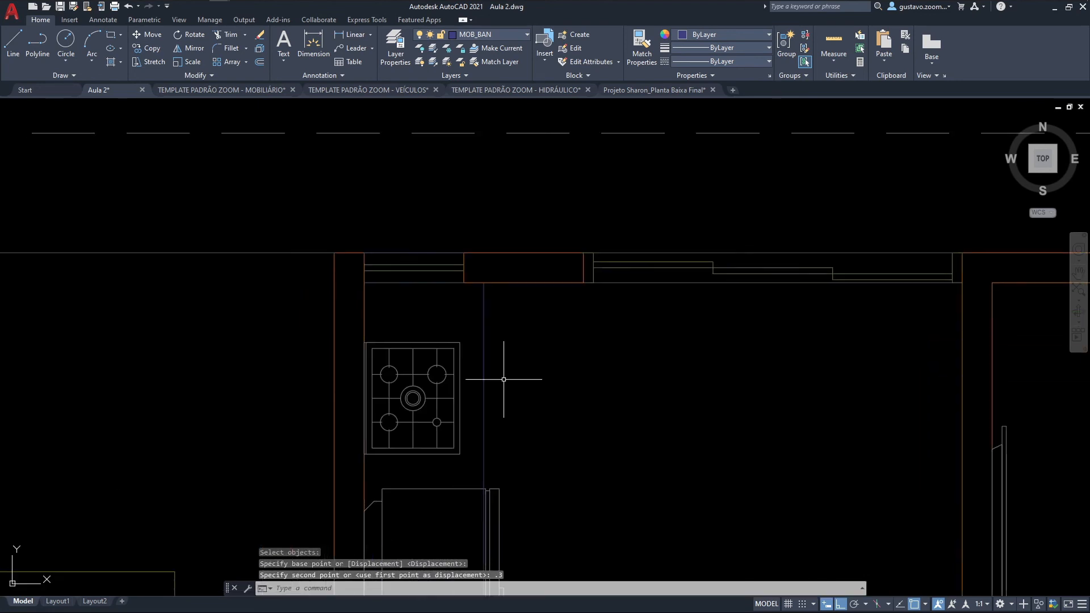
scroll(466, 404, up, 2)
text(m)
key(space)
click(465, 404)
click(442, 386)
key(space)
click(457, 388)
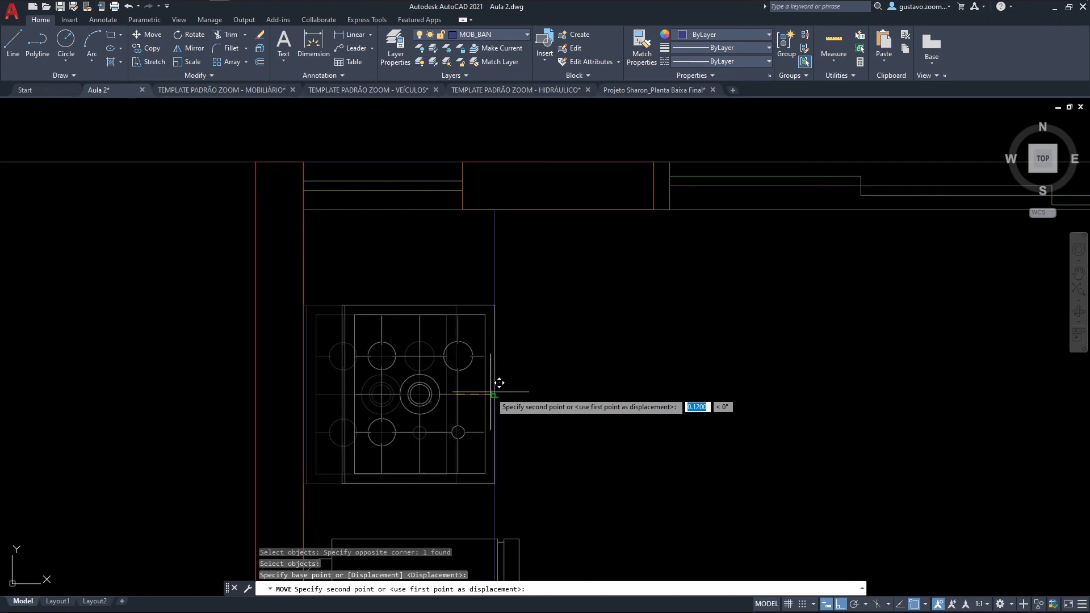
key(Escape)
Step: Move the refrigerator about 0.39 south along the west wall, away from the stove
scroll(600, 375, down, 2)
scroll(601, 375, down, 2)
middle_drag(587, 418, 528, 297)
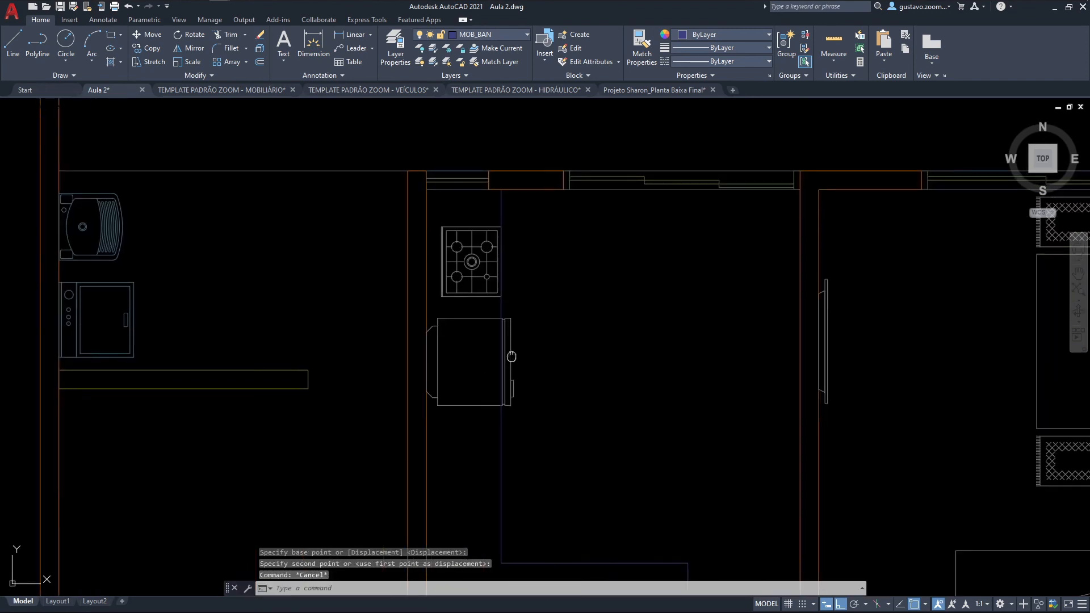
middle_drag(511, 357, 501, 333)
text(m)
key(space)
click(499, 323)
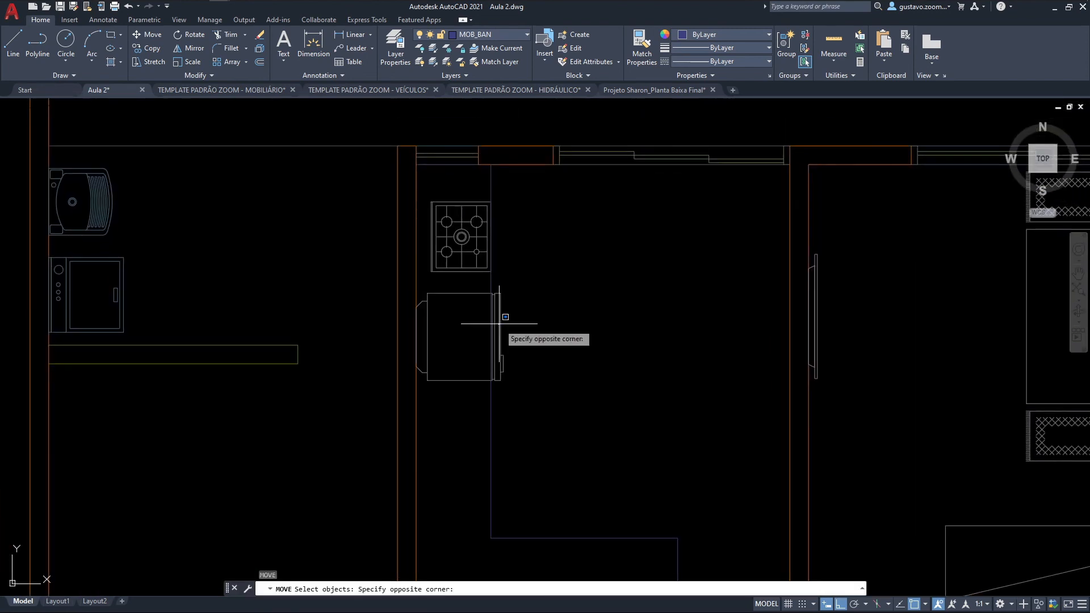
click(505, 325)
click(504, 335)
click(499, 339)
key(space)
click(544, 352)
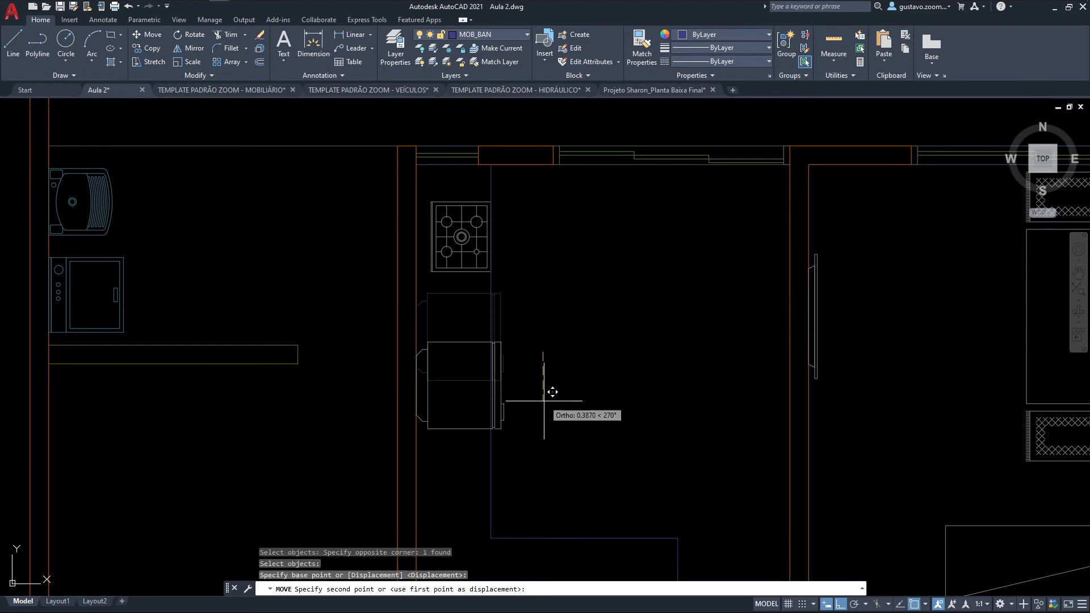
click(544, 401)
Step: Move the sink block from above the lot onto the countertop section along the kitchen's south end
scroll(545, 400, down, 4)
middle_drag(560, 317, 542, 412)
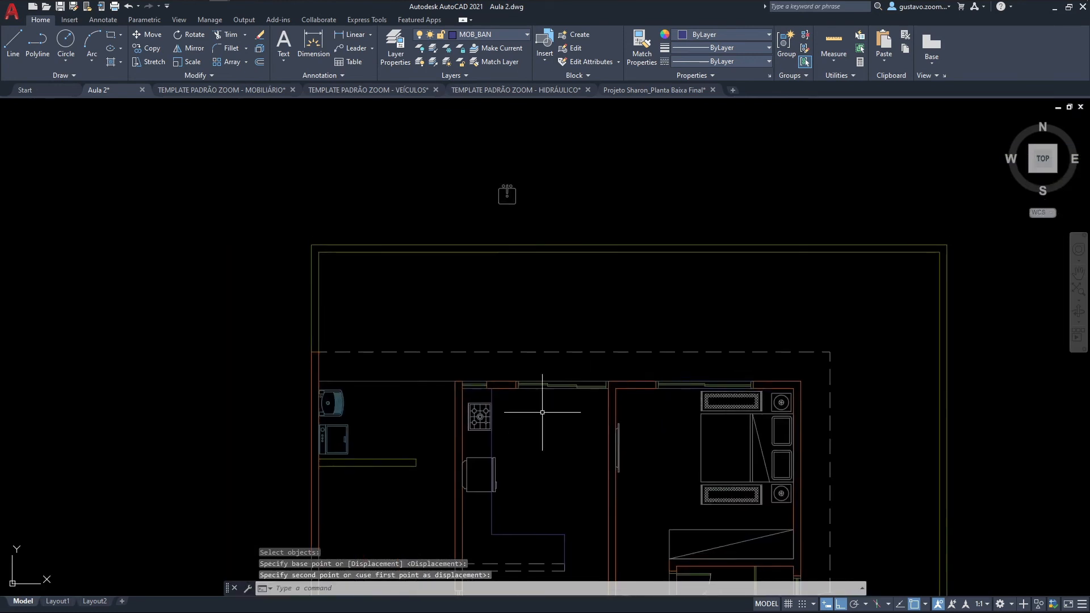
text(m)
key(space)
click(519, 203)
click(490, 180)
key(space)
click(514, 197)
middle_drag(519, 504, 507, 337)
scroll(515, 408, up, 4)
key(F8)
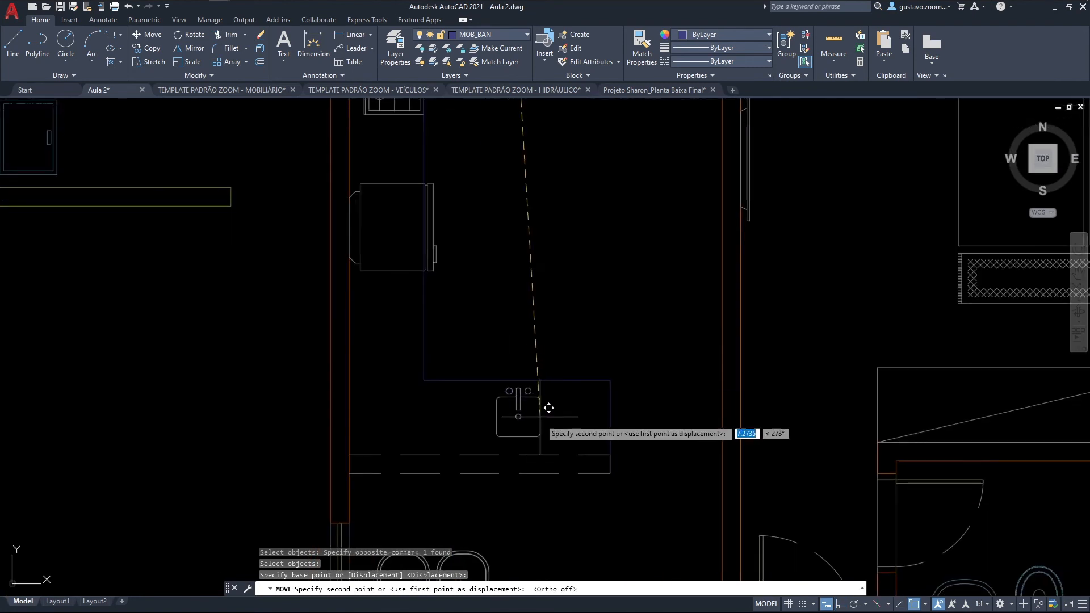
key(Escape)
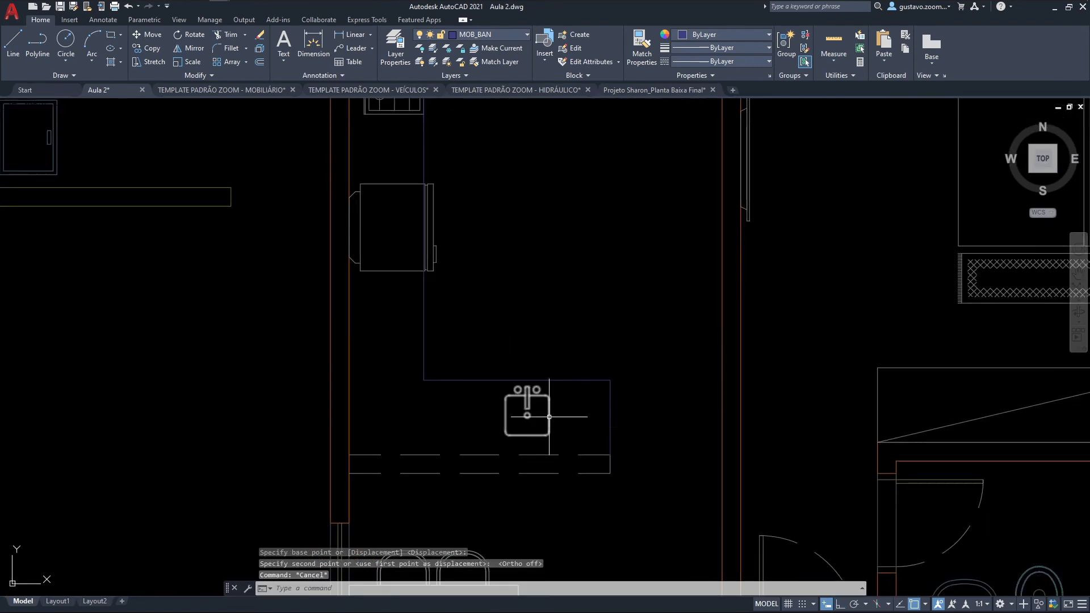
Step: Rotate the kitchen sink 180 degrees about a point near its faucet
text(ro)
key(space)
click(553, 420)
click(521, 412)
key(space)
click(527, 397)
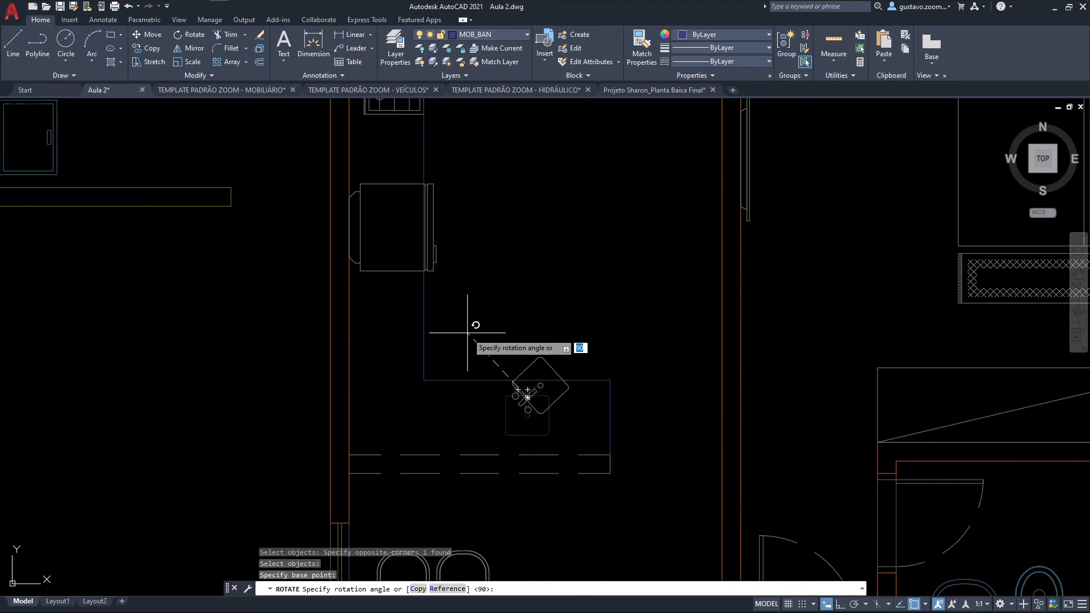
text(180)
key(Return)
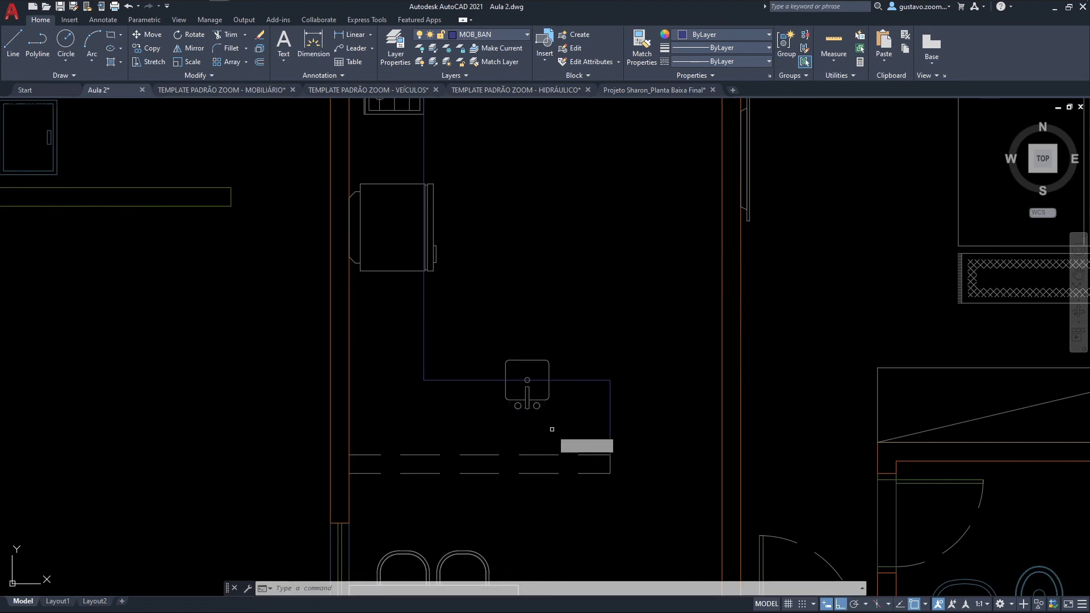
Step: Move the kitchen sink about 0.26 south so it lies within the countertop's depth
text(m)
key(space)
click(545, 419)
click(526, 393)
key(space)
click(568, 410)
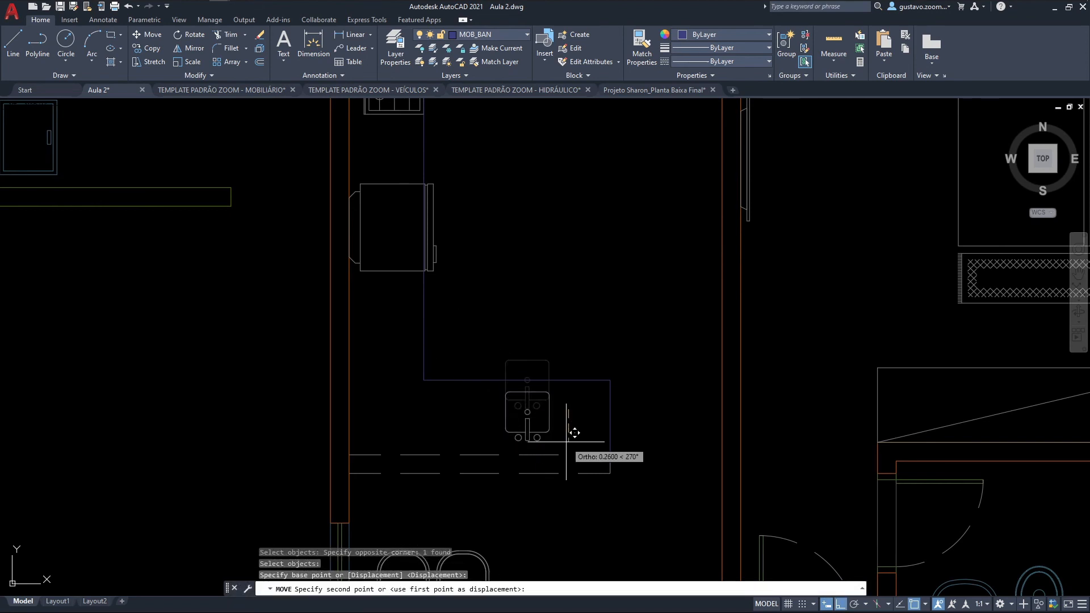
click(569, 433)
middle_drag(655, 426, 662, 438)
middle_drag(585, 413, 596, 457)
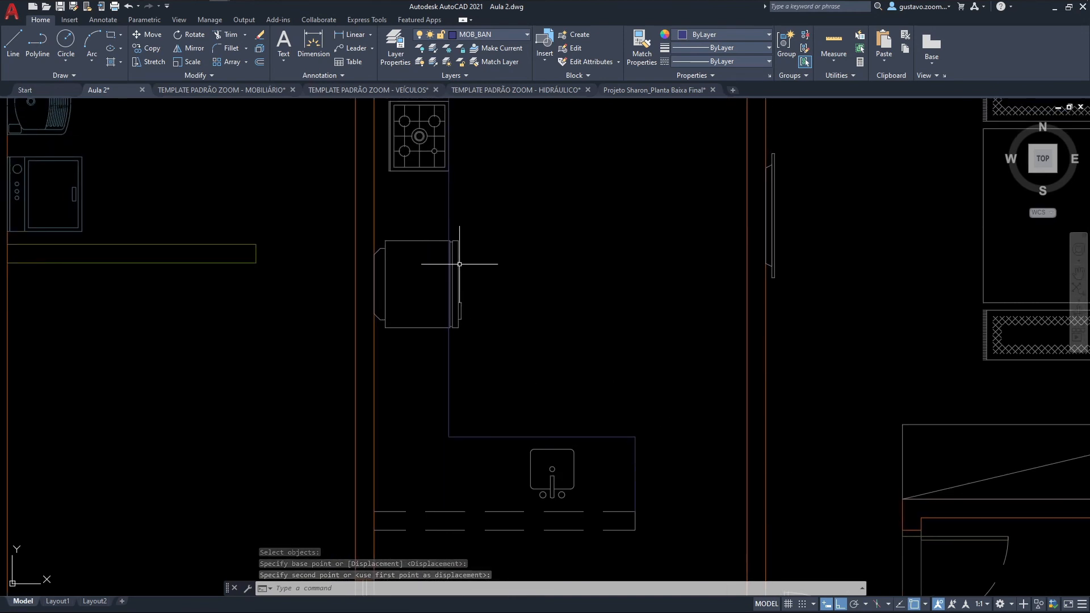
scroll(449, 254, up, 5)
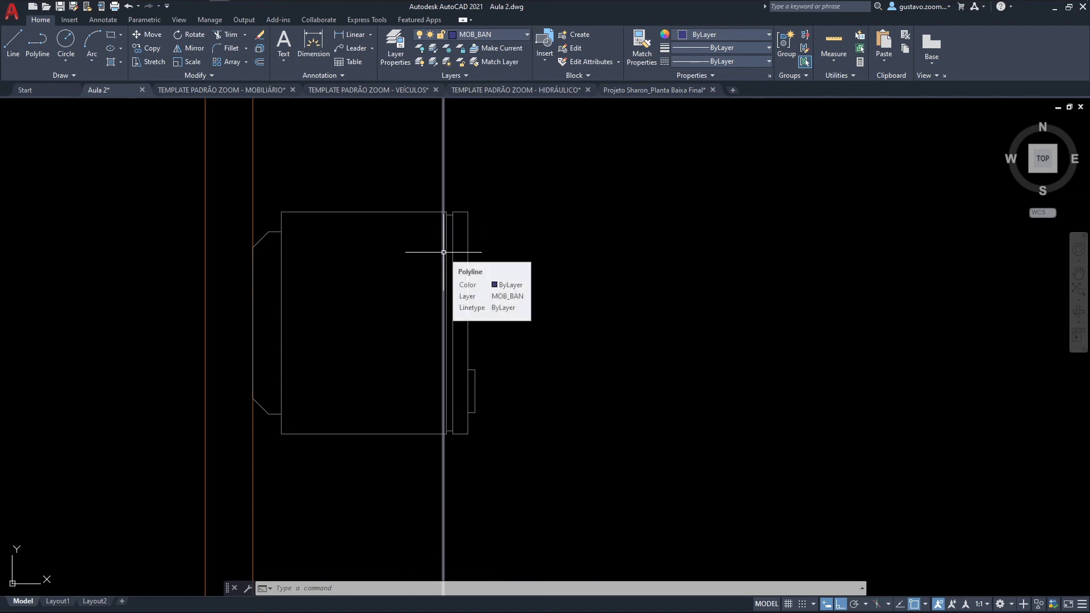
Step: Trim away the part of the west countertop edge that crosses the refrigerator
text(tr)
key(space)
scroll(444, 241, up, 2)
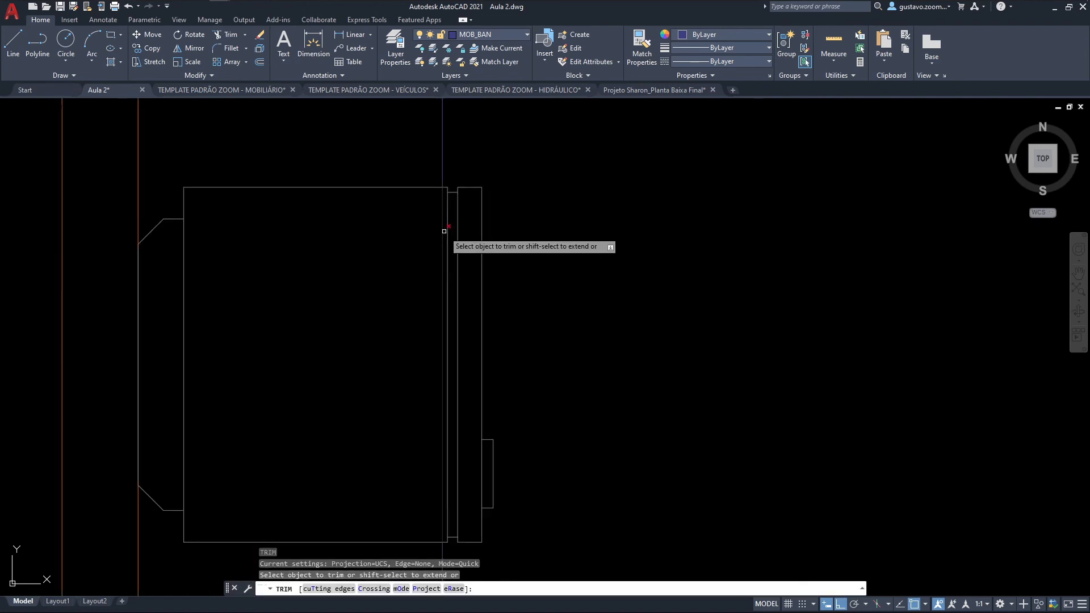
click(443, 231)
key(Escape)
Step: Draw a horizontal line along the refrigerator's north edge from near the countertop edge to the west wall
scroll(444, 231, down, 3)
middle_drag(432, 184, 535, 356)
scroll(446, 208, up, 3)
text(l)
key(space)
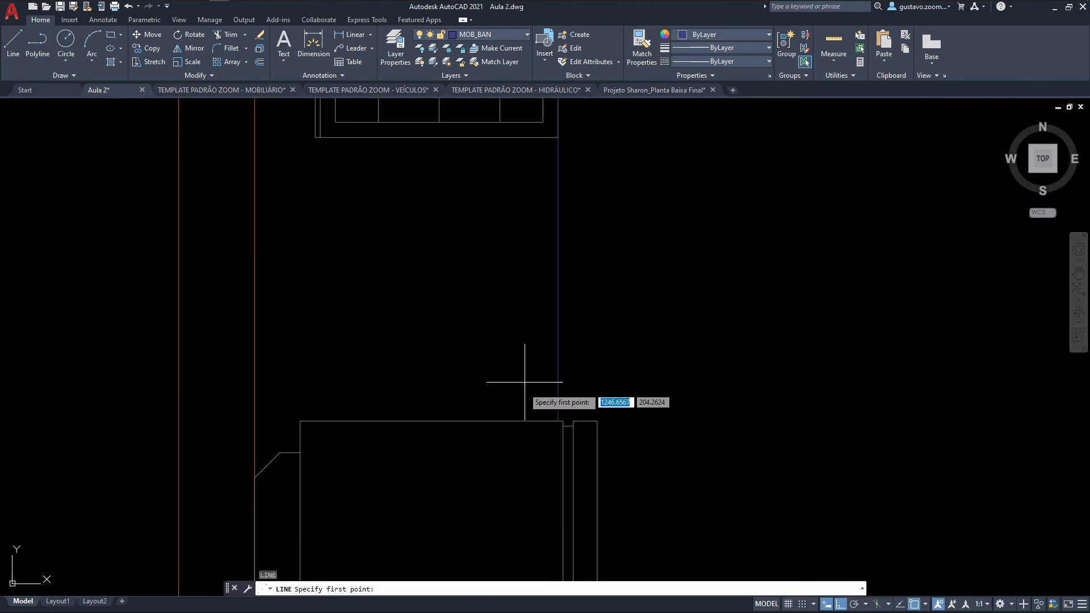
click(544, 421)
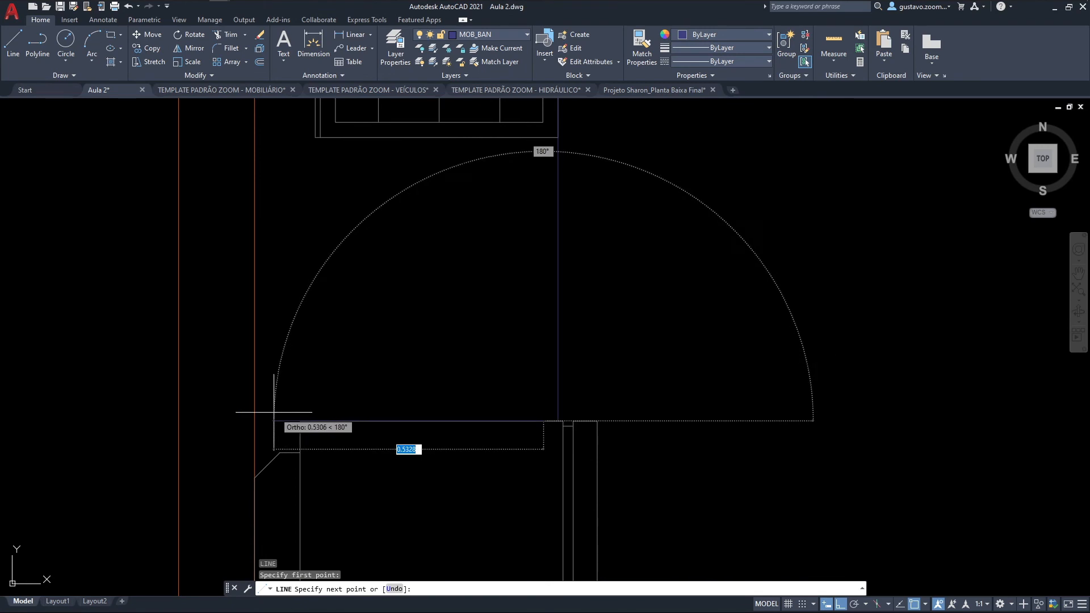
click(255, 421)
key(Escape)
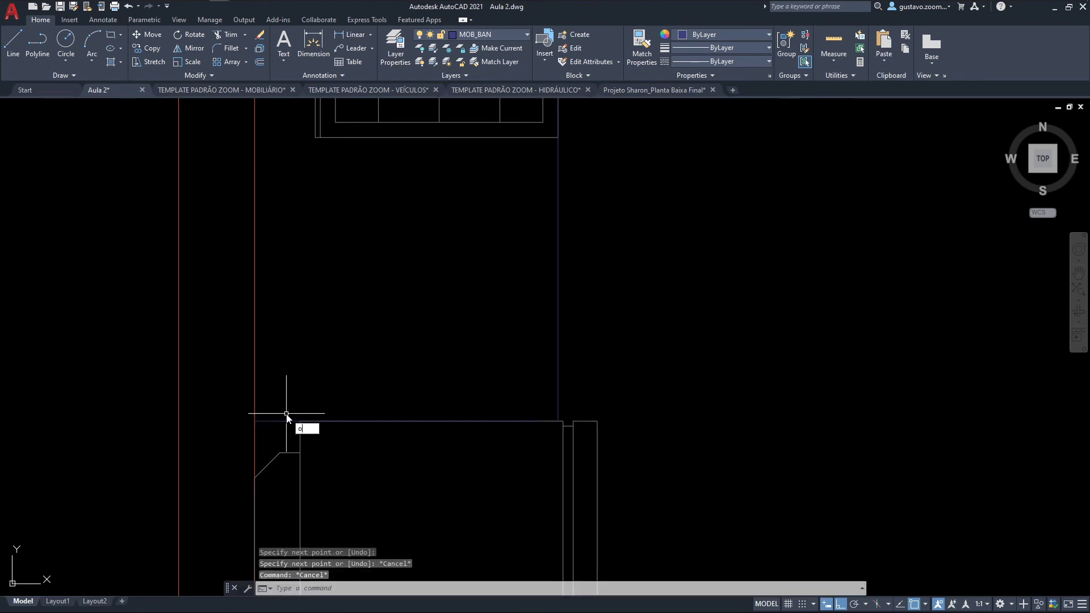
Step: Offset the line above the refrigerator 0.05 north and delete the original line
text(o)
key(space)
text(.05)
key(space)
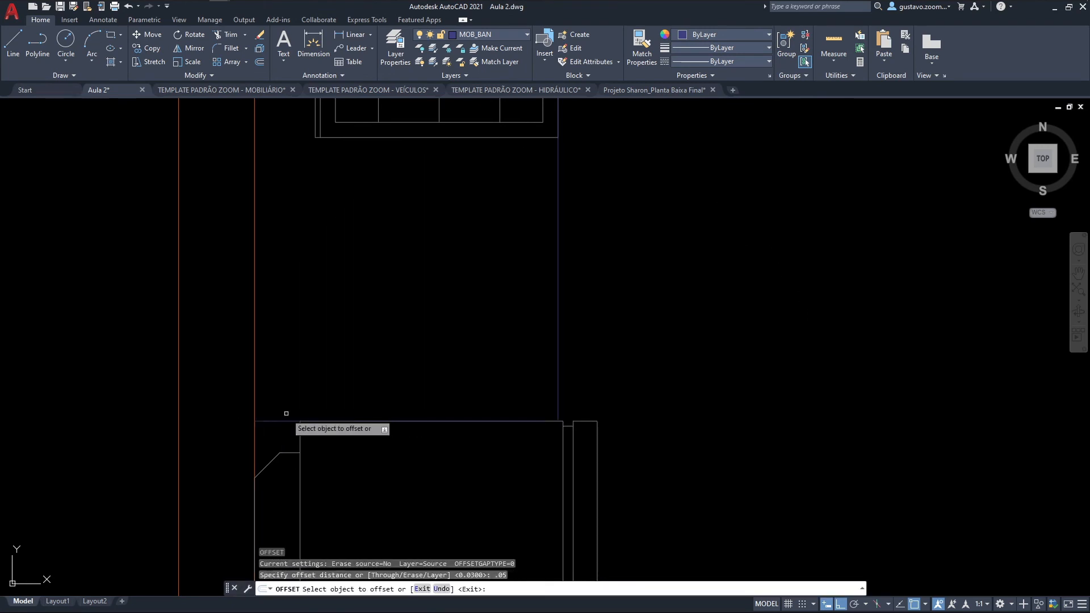
click(282, 420)
click(373, 383)
key(Escape)
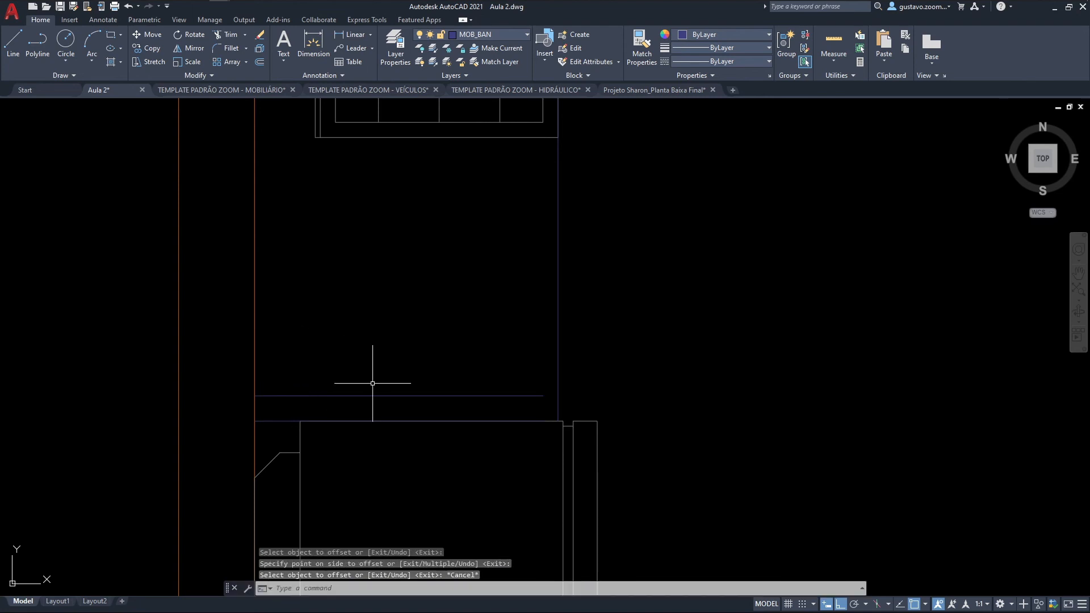
click(426, 421)
key(Delete)
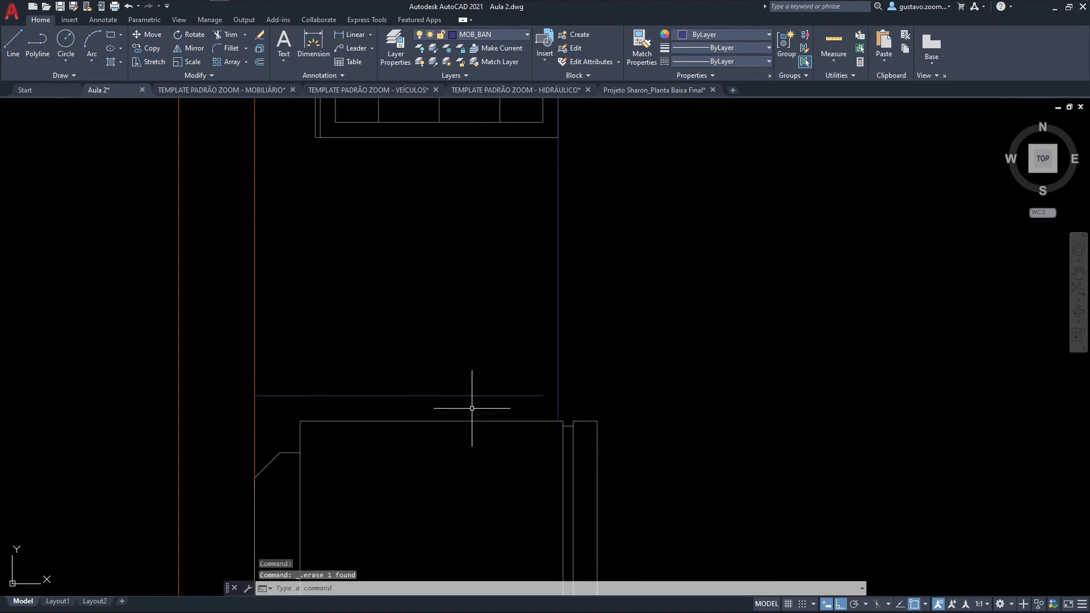
Step: Fillet the offset line with the vertical countertop edge to close the corner between stove and refrigerator
text(f)
key(space)
click(478, 395)
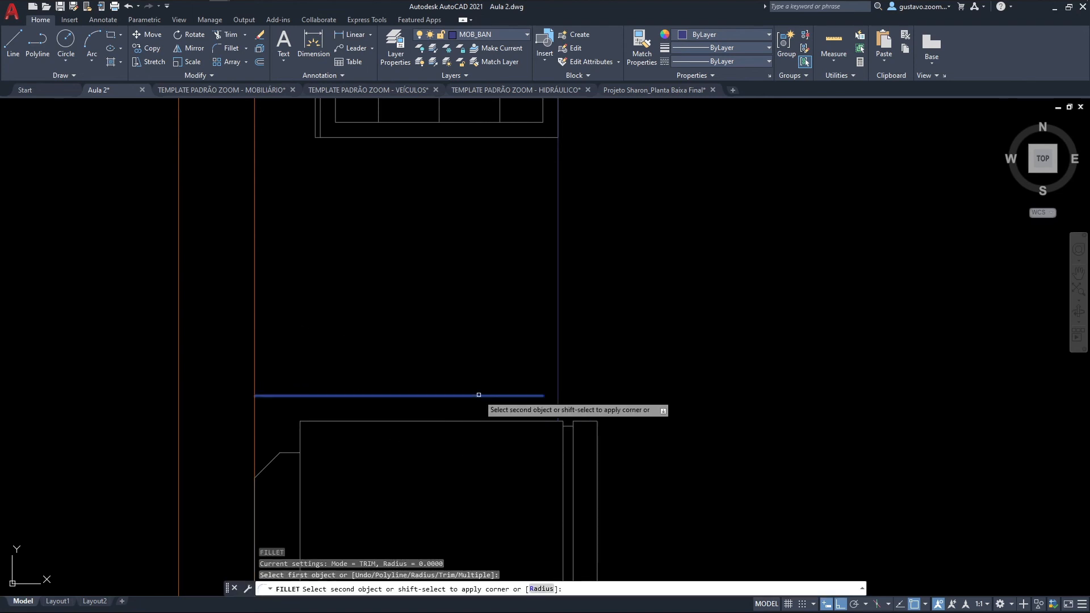
click(559, 375)
scroll(565, 370, down, 4)
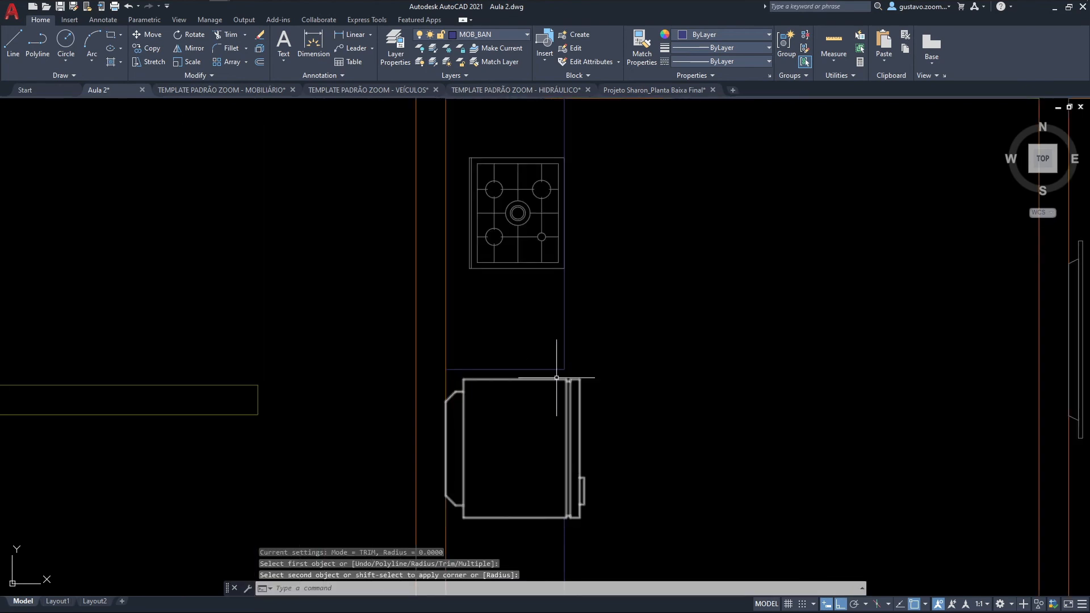
Step: Shorten the countertop edge south of the refrigerator by moving its north endpoint about 0.05 south
scroll(597, 523, up, 4)
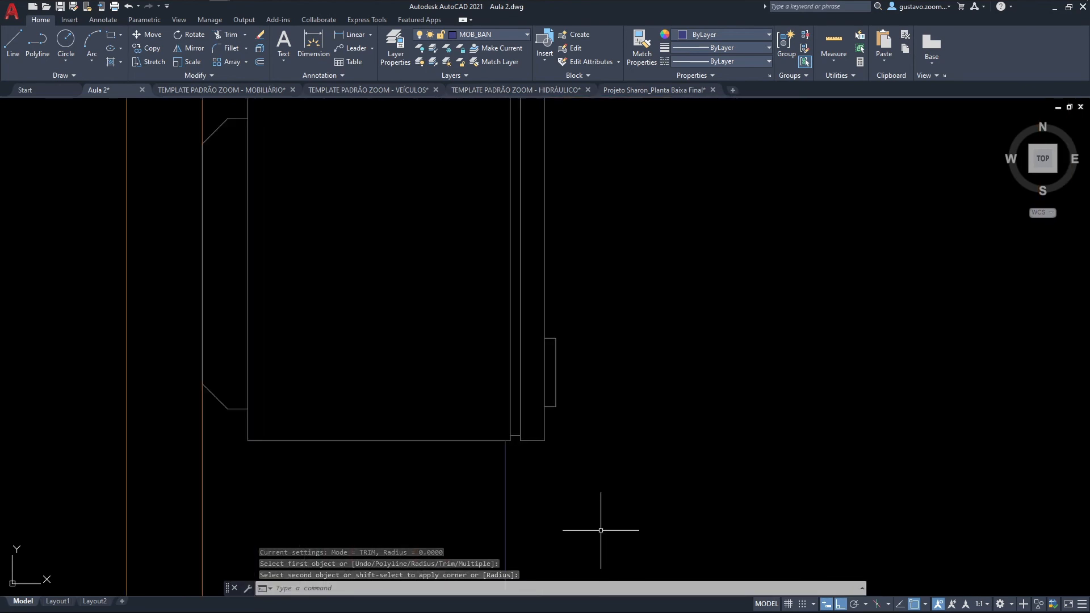
key(Return)
click(513, 386)
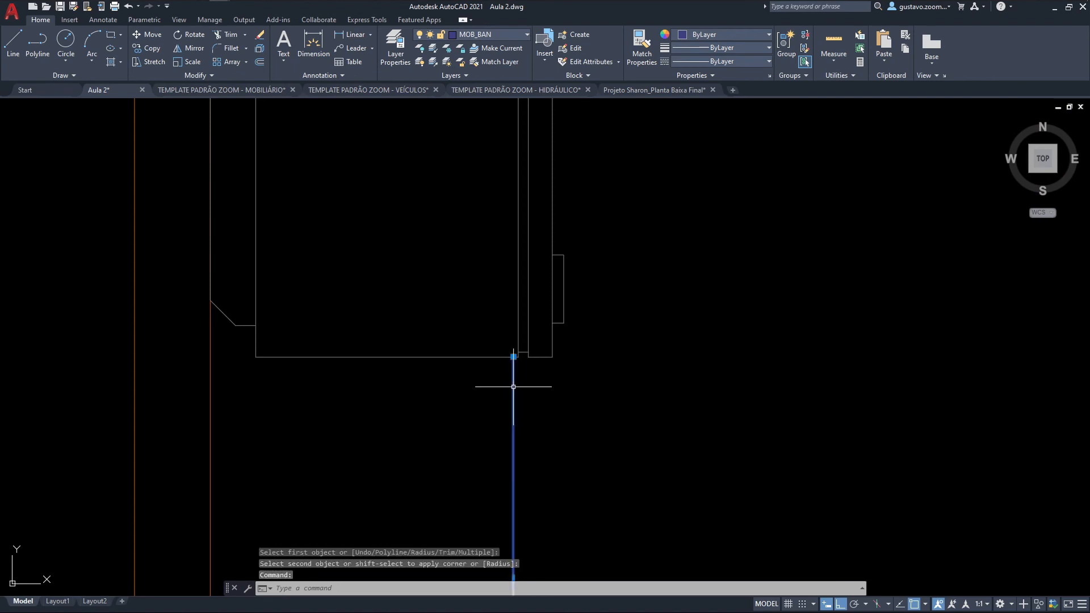
click(513, 356)
scroll(523, 390, down, 2)
mouse_move(523, 391)
middle_down()
mouse_move(521, 338)
mouse_move(533, 336)
middle_up()
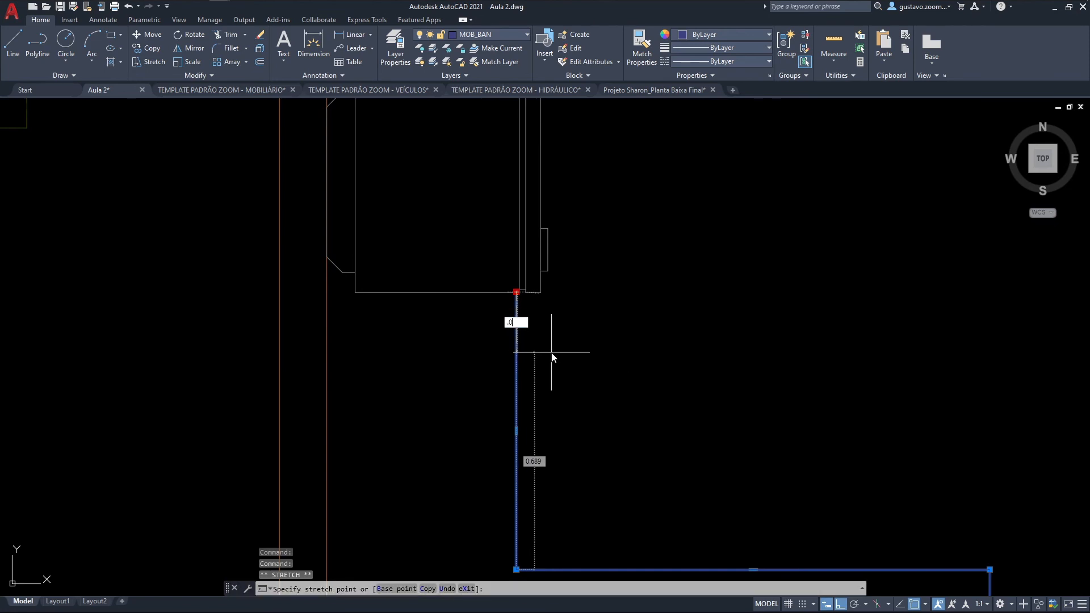
click(552, 355)
key(Escape)
Step: Draw a horizontal line from the shortened countertop edge's north end to the west wall
text(l)
key(Return)
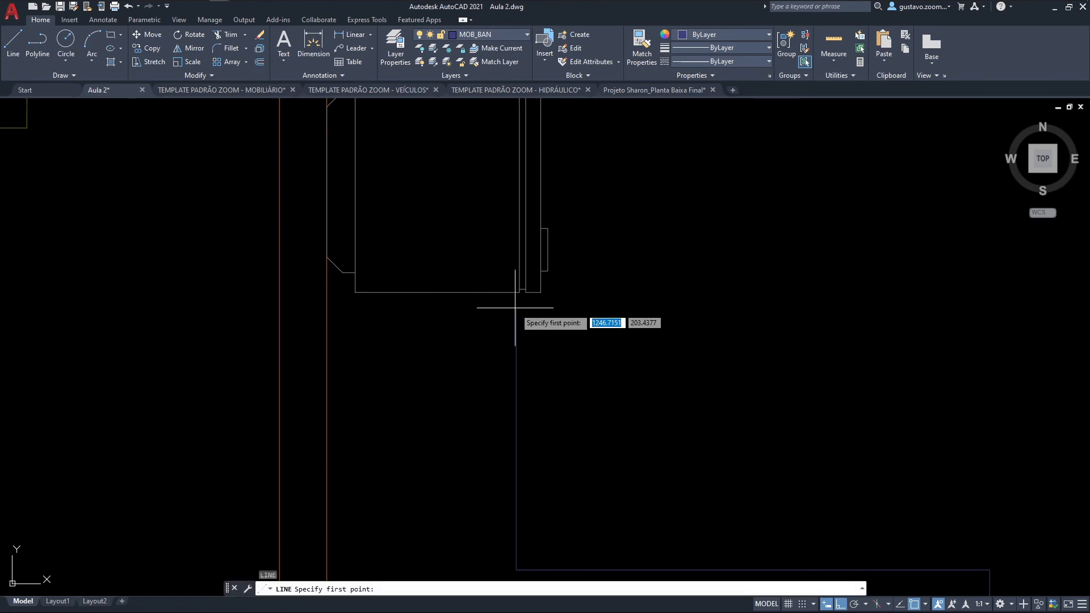
click(516, 308)
key(Escape)
scroll(518, 321, down, 4)
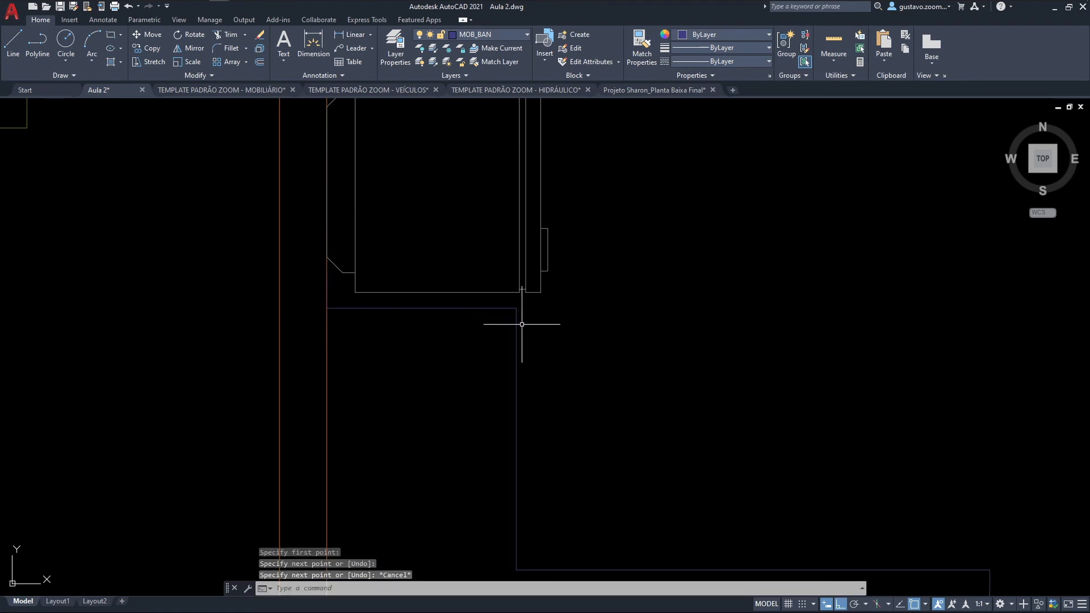
Step: Trace the north, east and south sides of the dashed strip below the kitchen sink with a polyline
mouse_move(610, 286)
middle_down()
mouse_move(567, 338)
mouse_move(444, 379)
mouse_move(495, 331)
middle_up()
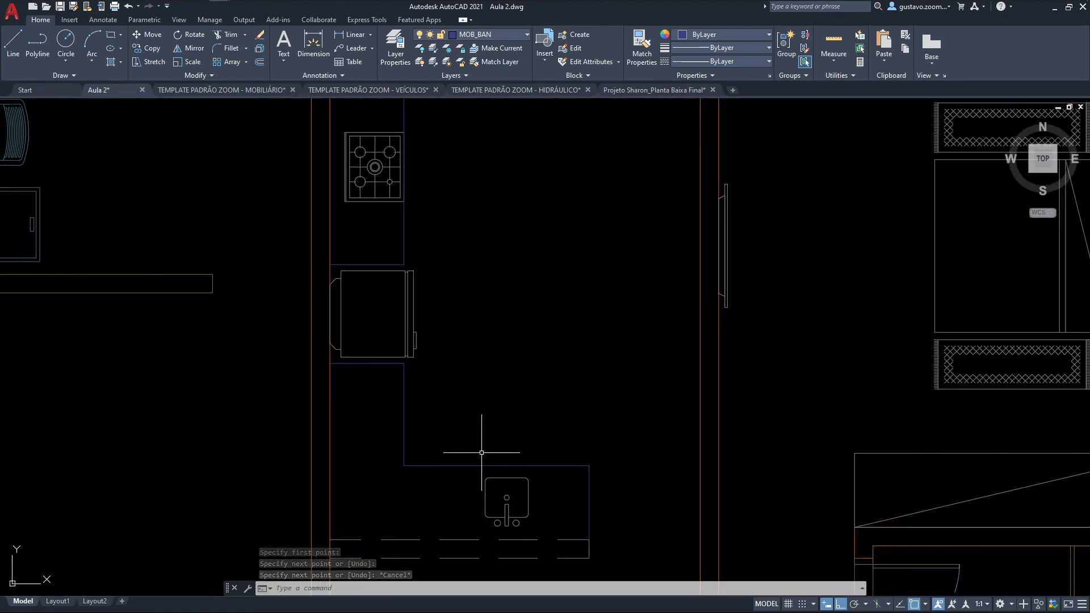
middle_drag(472, 473, 488, 400)
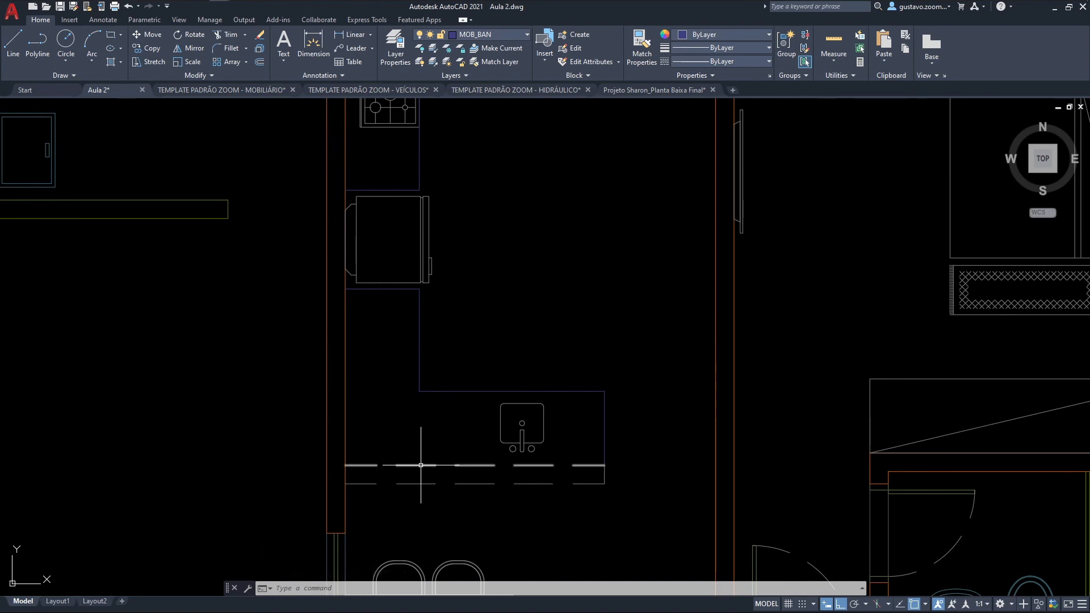
scroll(390, 462, up, 2)
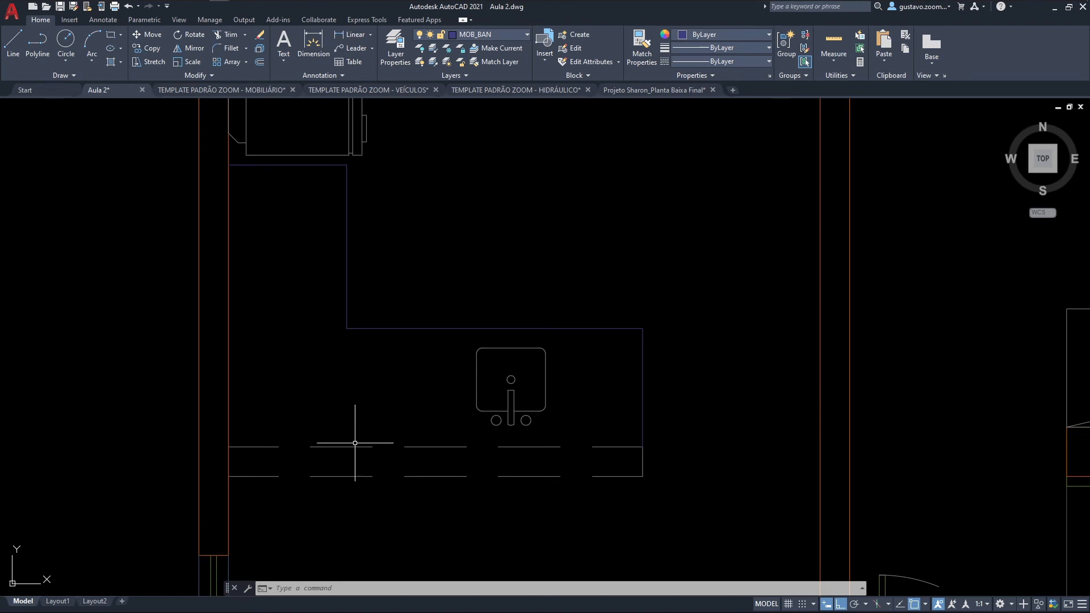
key(Return)
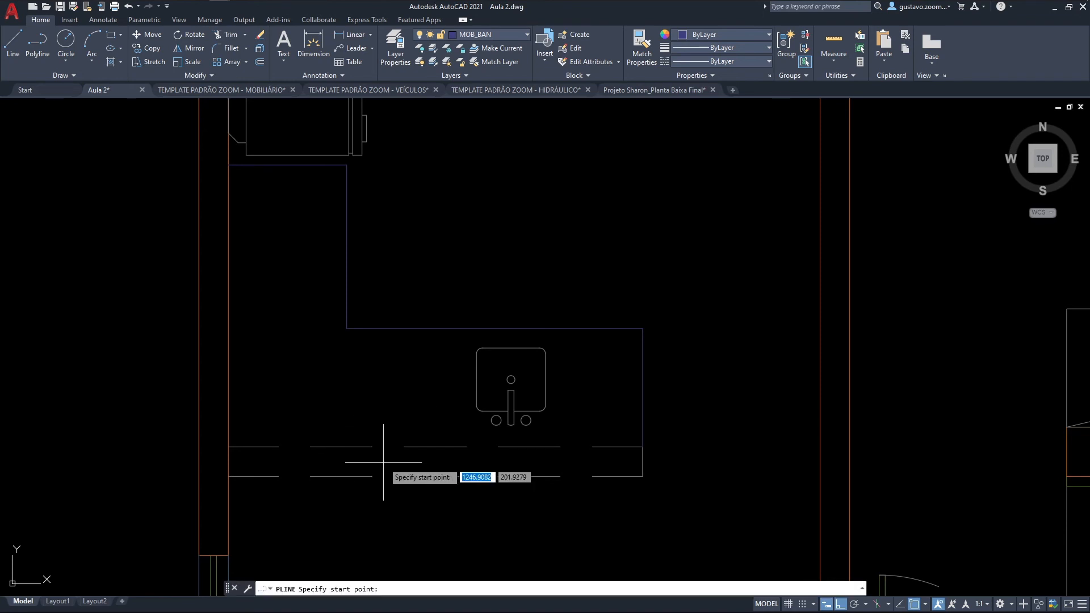
click(229, 447)
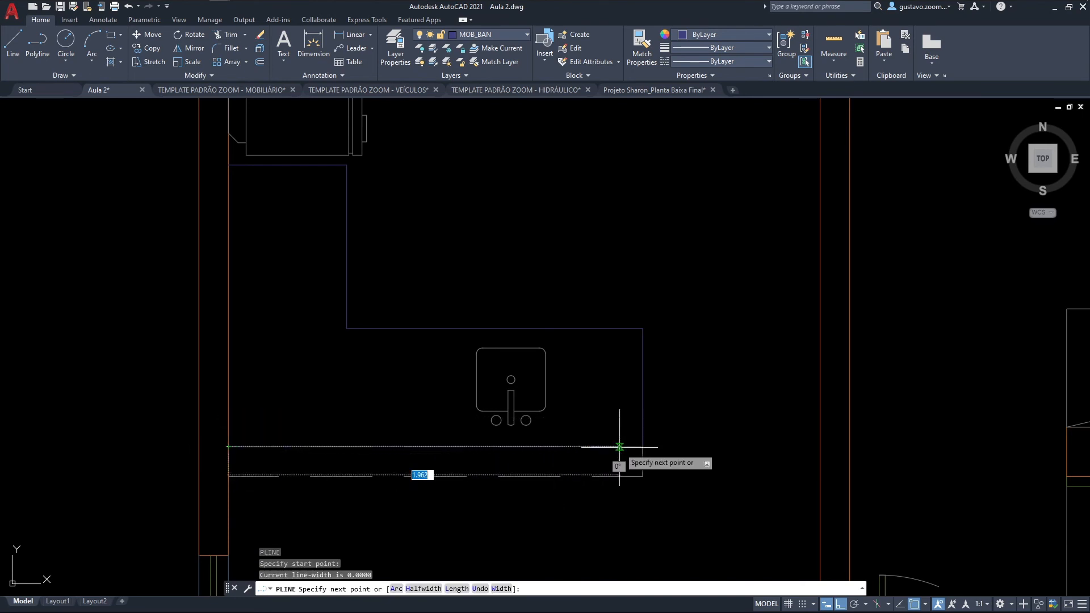
click(643, 446)
click(643, 476)
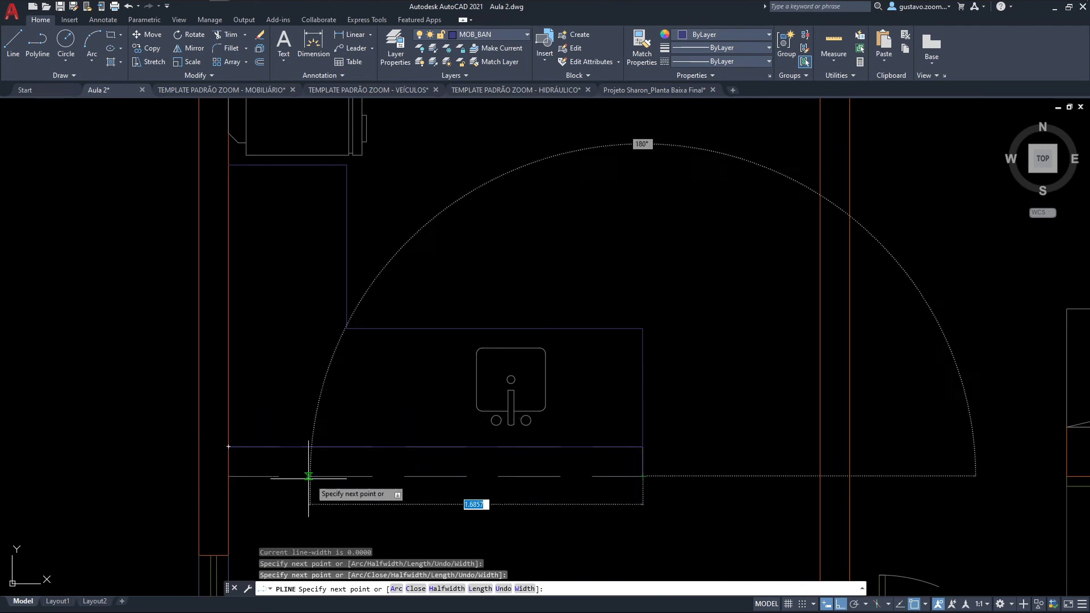
click(229, 476)
key(Escape)
key(Escape)
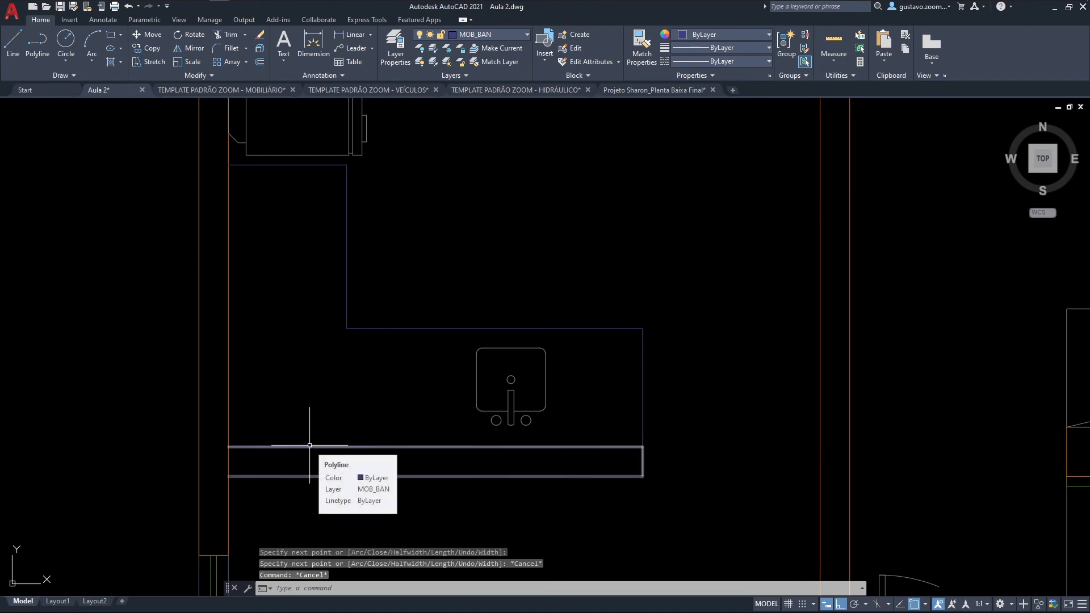
text(di)
key(Return)
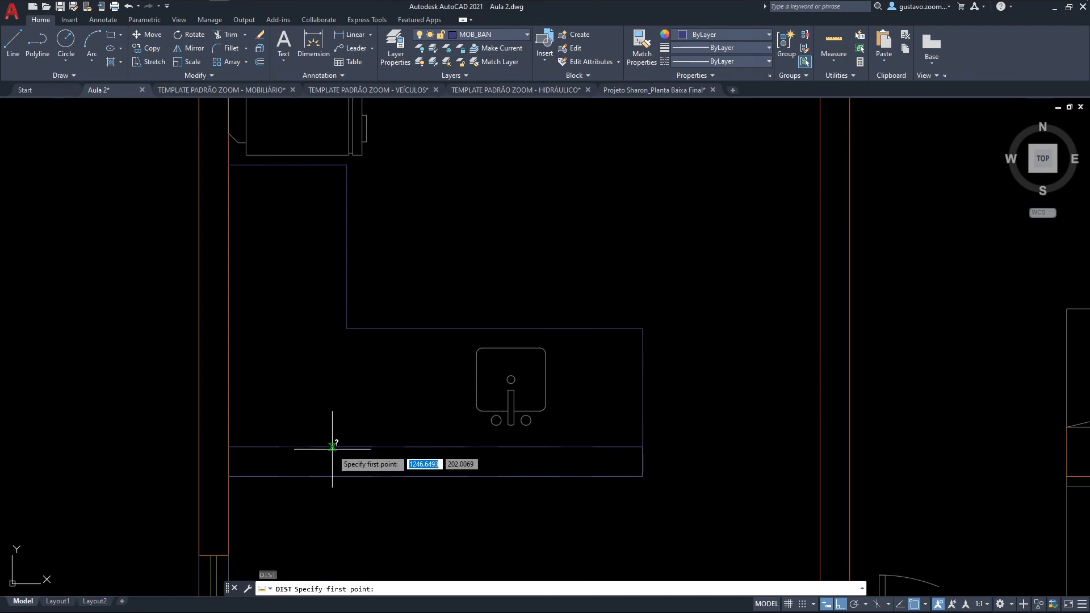
click(332, 447)
key(Escape)
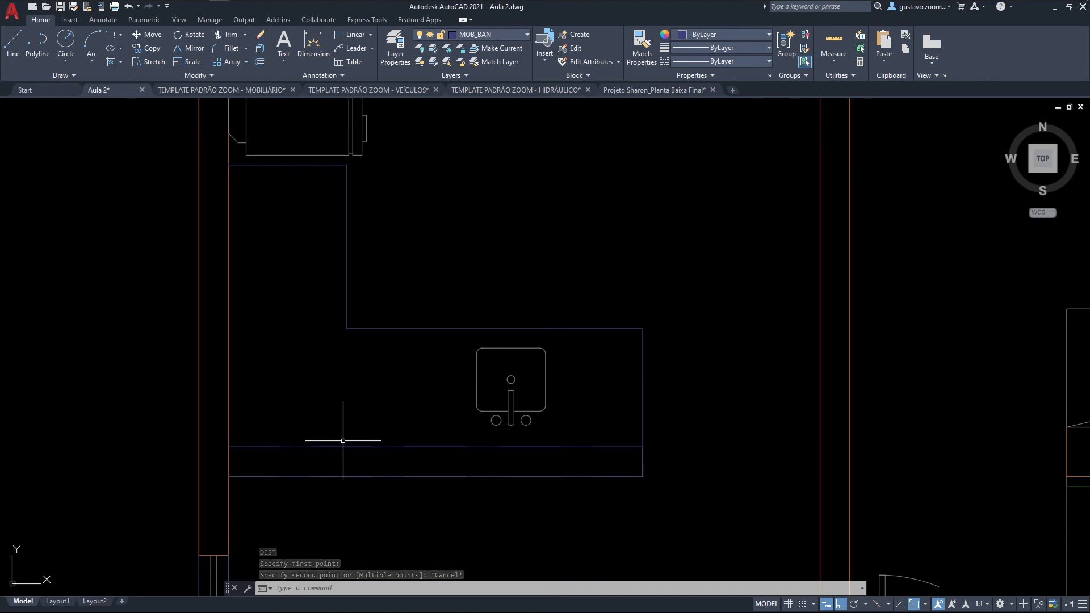
Step: Offset the polyline around the dashed strip 0.1 outward and delete the original polyline
text(o)
key(Return)
text(.1)
key(Return)
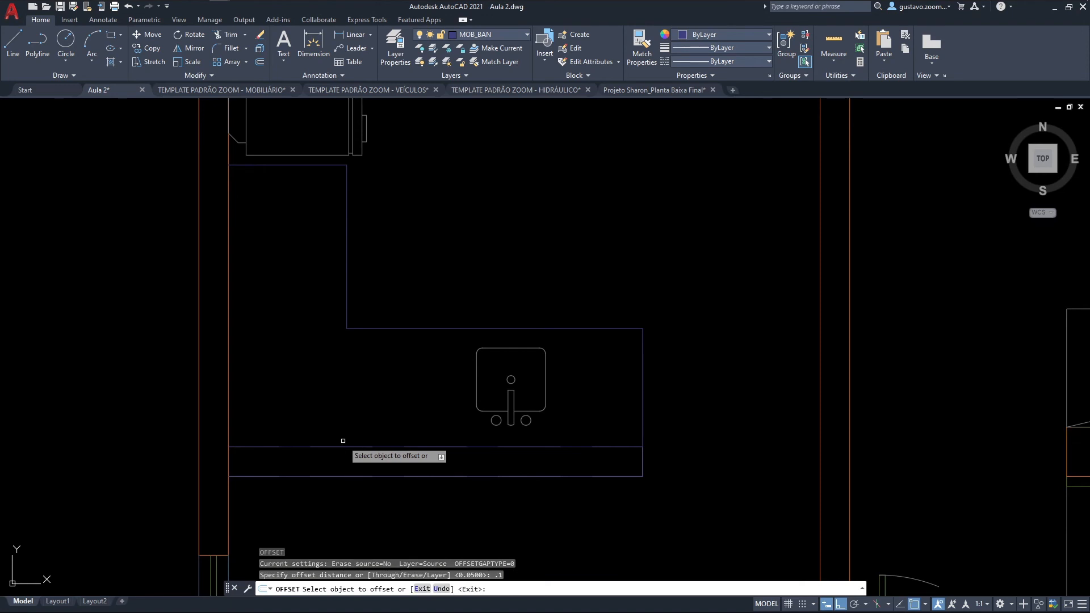
click(380, 446)
click(396, 445)
key(Escape)
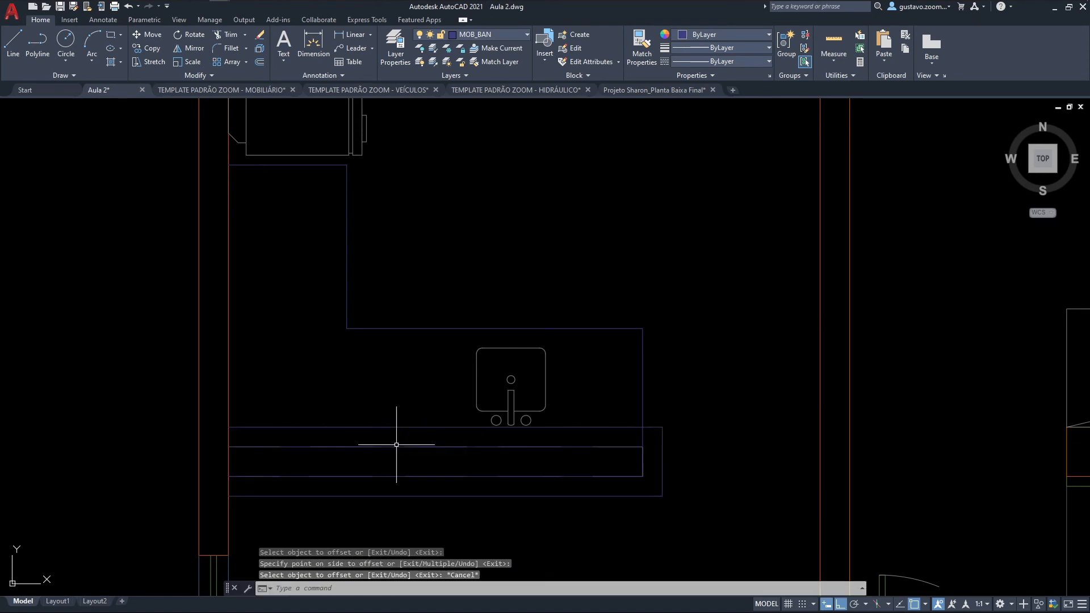
click(396, 446)
key(Delete)
Step: Trim the end of the sink countertop's east edge that overlaps the offset outline around the dashed strip
scroll(628, 499, down, 2)
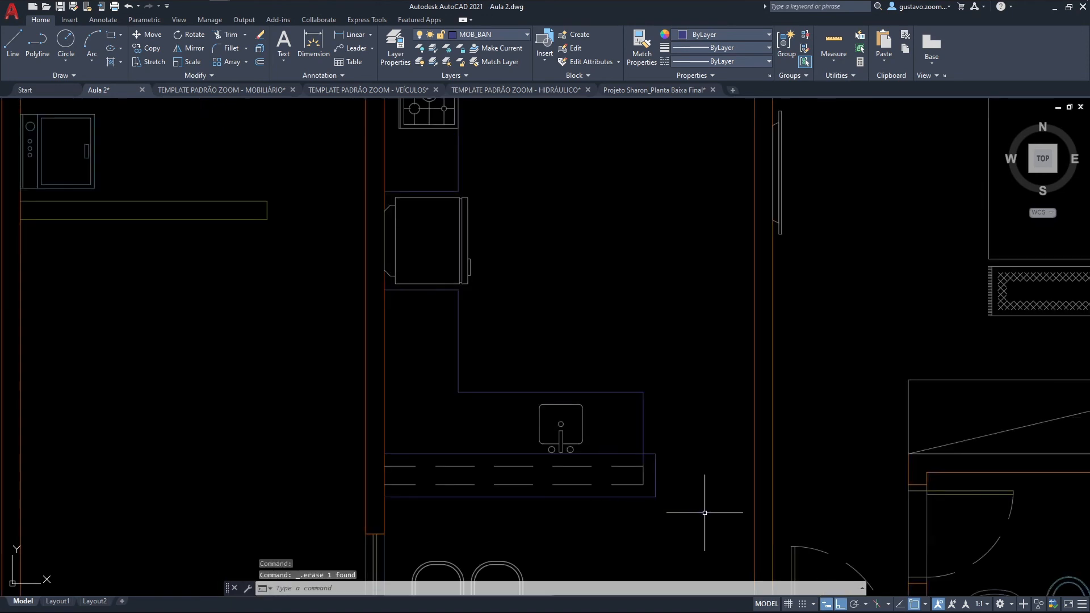
scroll(702, 512, up, 5)
text(tr)
key(Return)
drag(616, 435, 625, 438)
key(Escape)
Step: Review the furnished floor plan, examining the kitchen, bedroom and bathroom layout
scroll(652, 435, down, 6)
scroll(727, 452, down, 2)
mouse_move(728, 461)
middle_down()
mouse_move(532, 454)
mouse_move(518, 408)
middle_up()
scroll(544, 449, down, 2)
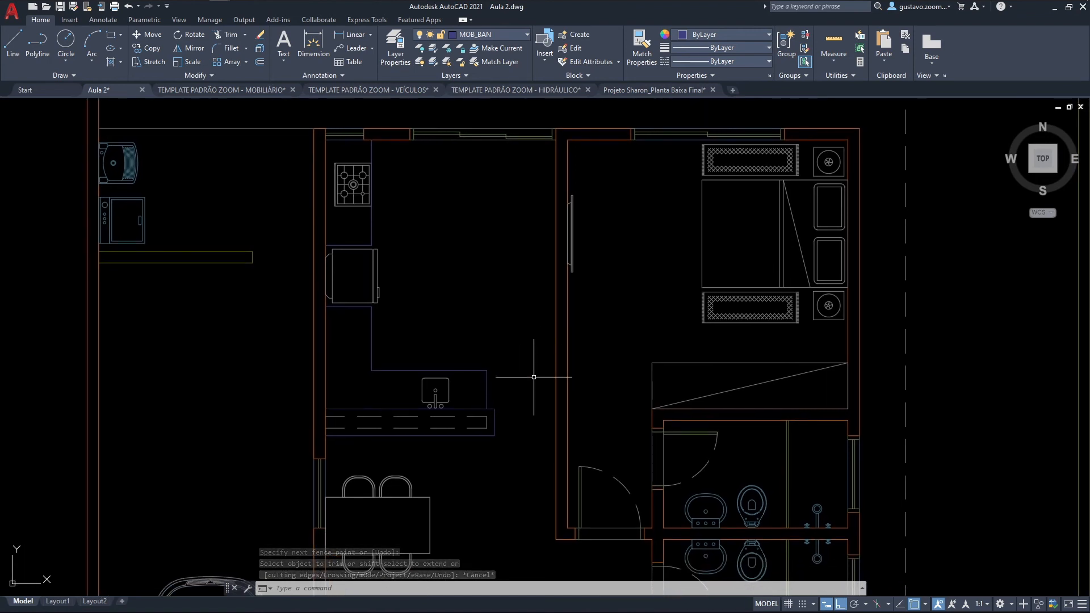
scroll(531, 368, down, 2)
scroll(532, 369, down, 2)
middle_drag(563, 387, 535, 353)
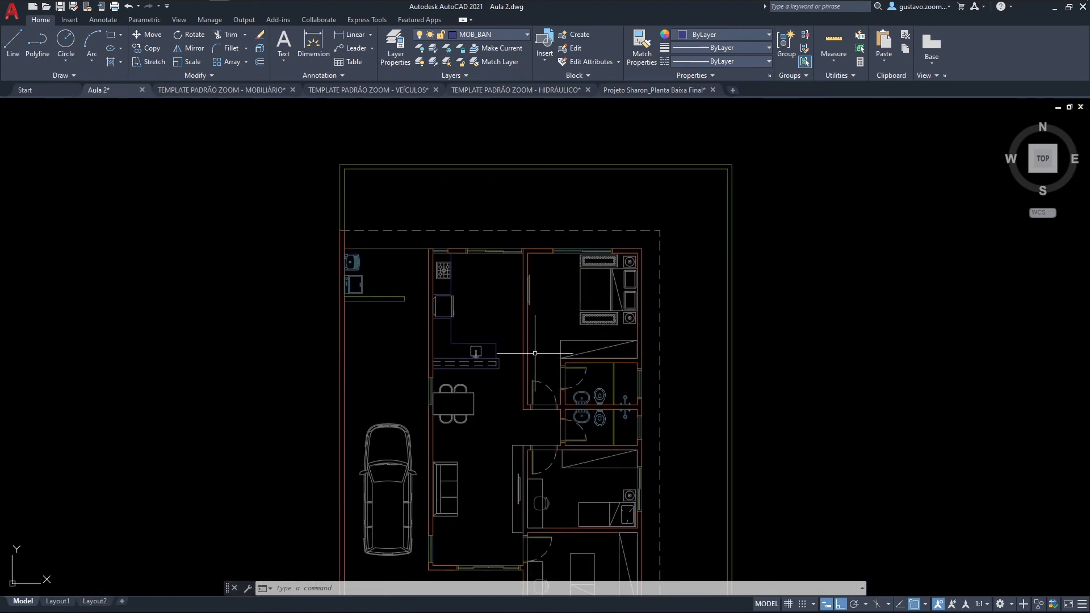
scroll(550, 341, up, 2)
scroll(550, 340, down, 2)
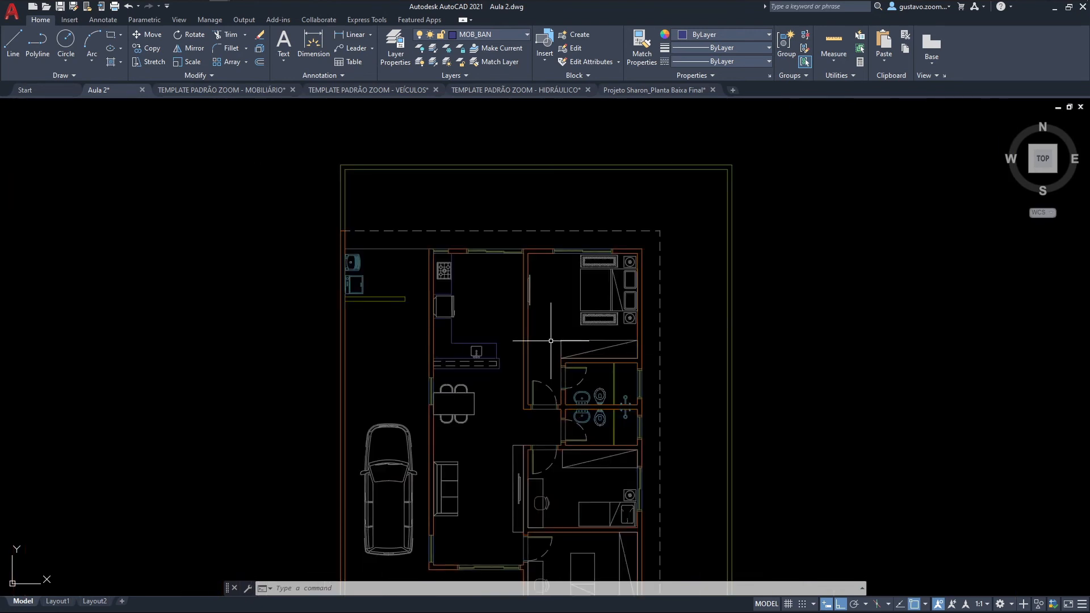
scroll(542, 321, up, 4)
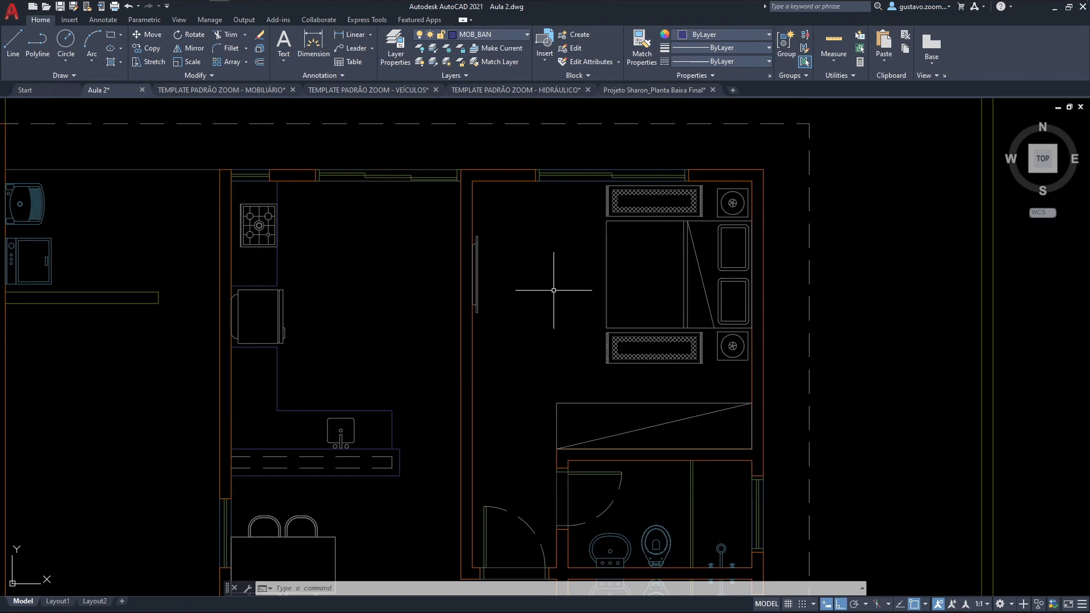
middle_drag(497, 286, 478, 268)
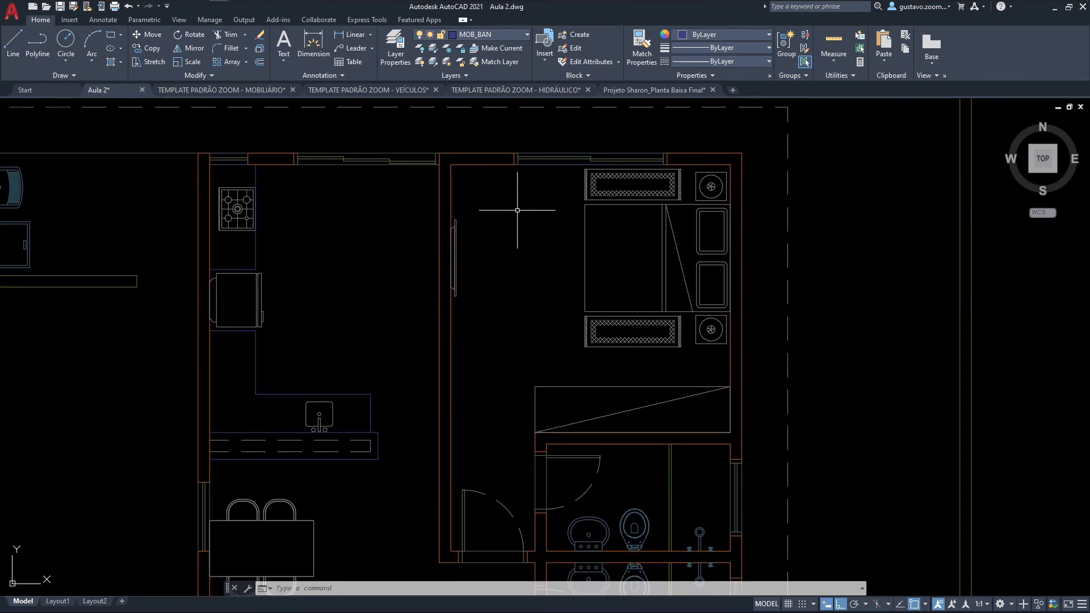
Step: Switch to the MOBILIÁRIO template drawing and browse its furniture block categories from kitchen down to lighting
click(250, 90)
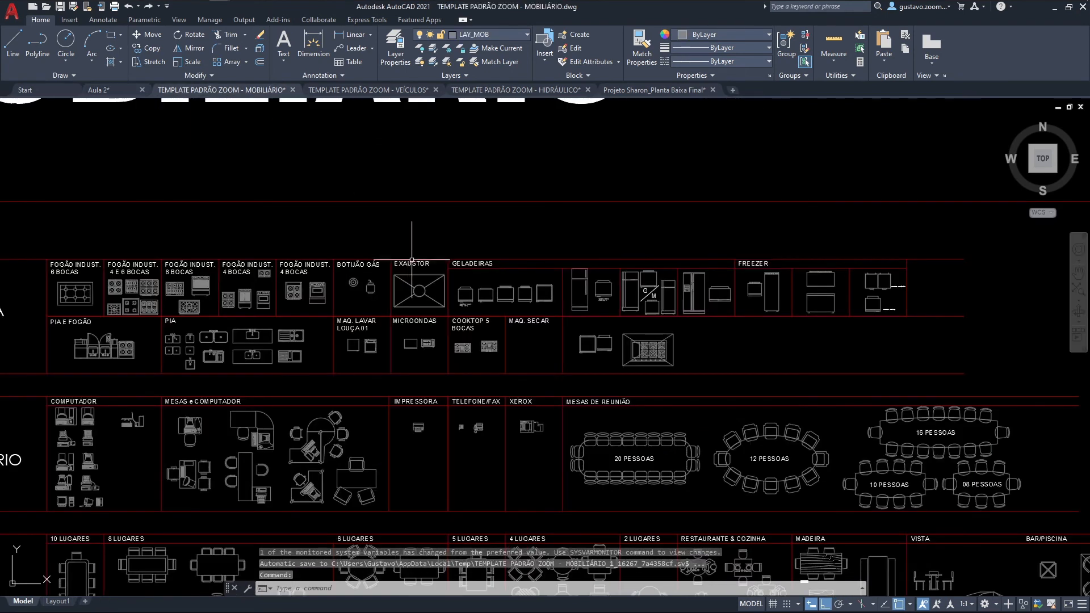
middle_drag(241, 440, 287, 312)
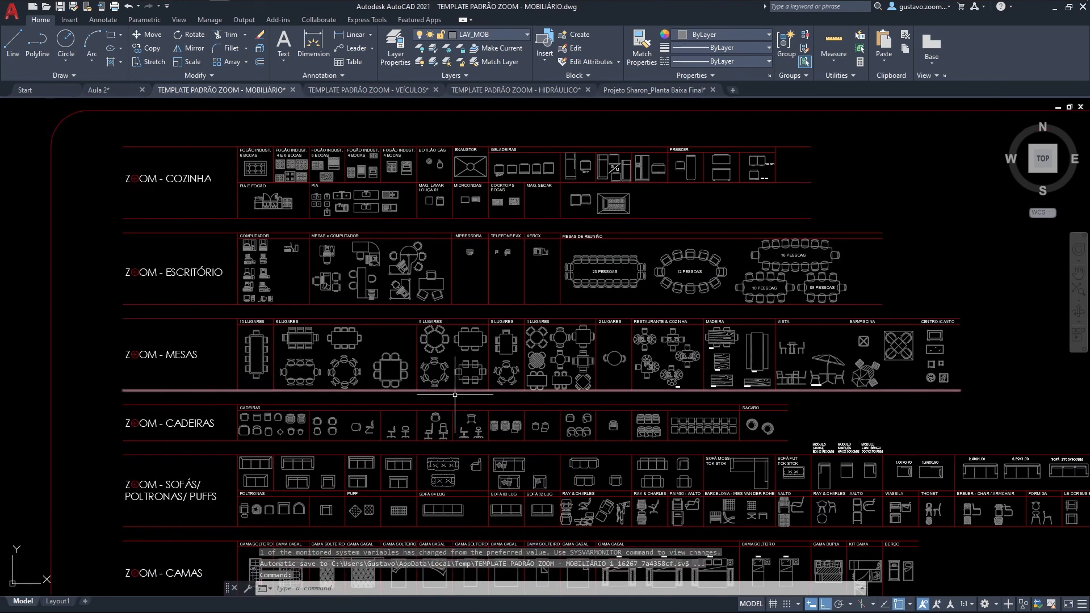
middle_drag(619, 450, 594, 293)
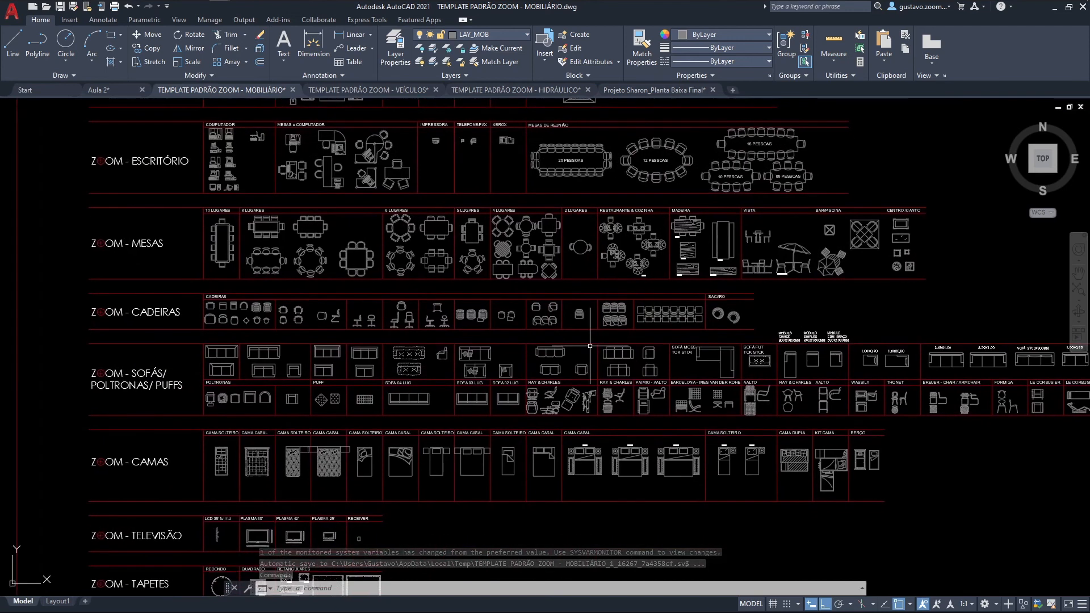
middle_drag(553, 365, 527, 247)
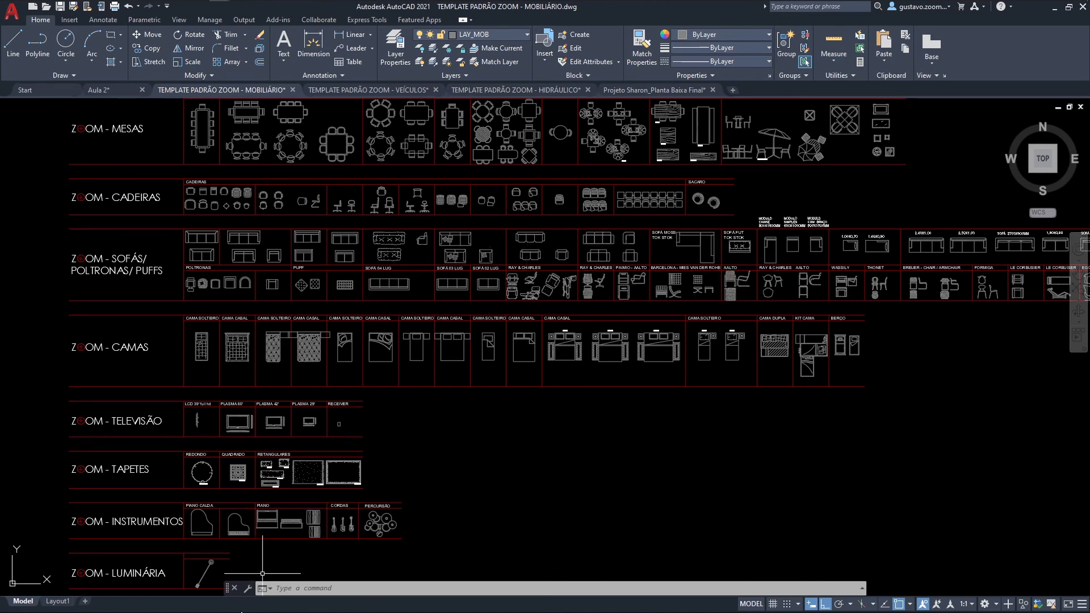
Step: Switch to SketchUp and search the 3D Warehouse for "aparador"
click(244, 15)
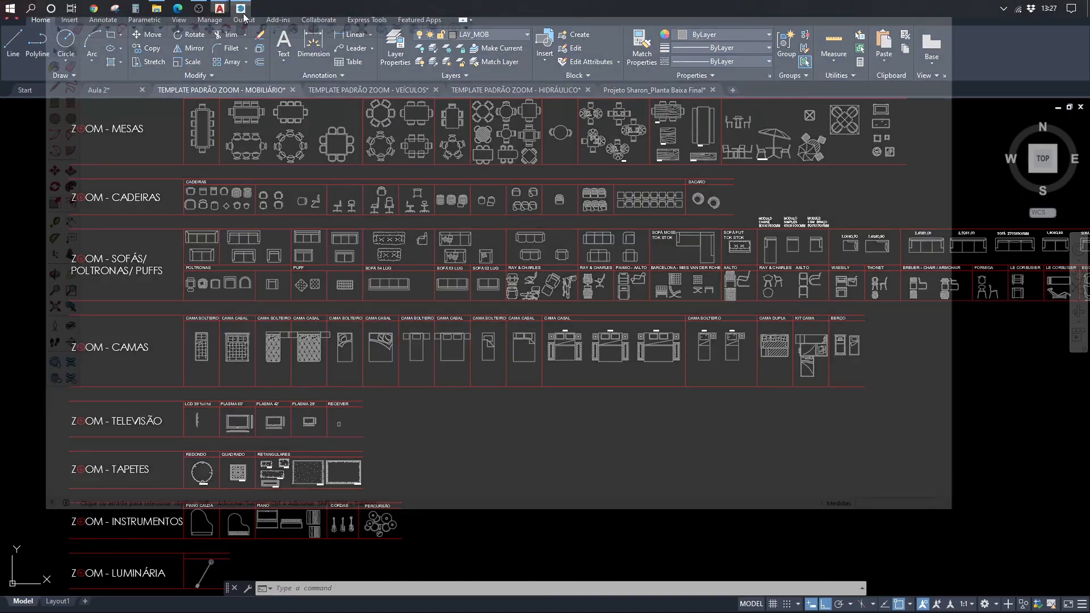
scroll(499, 298, down, 2)
mouse_move(517, 300)
middle_down()
mouse_move(484, 311)
mouse_move(516, 290)
middle_up()
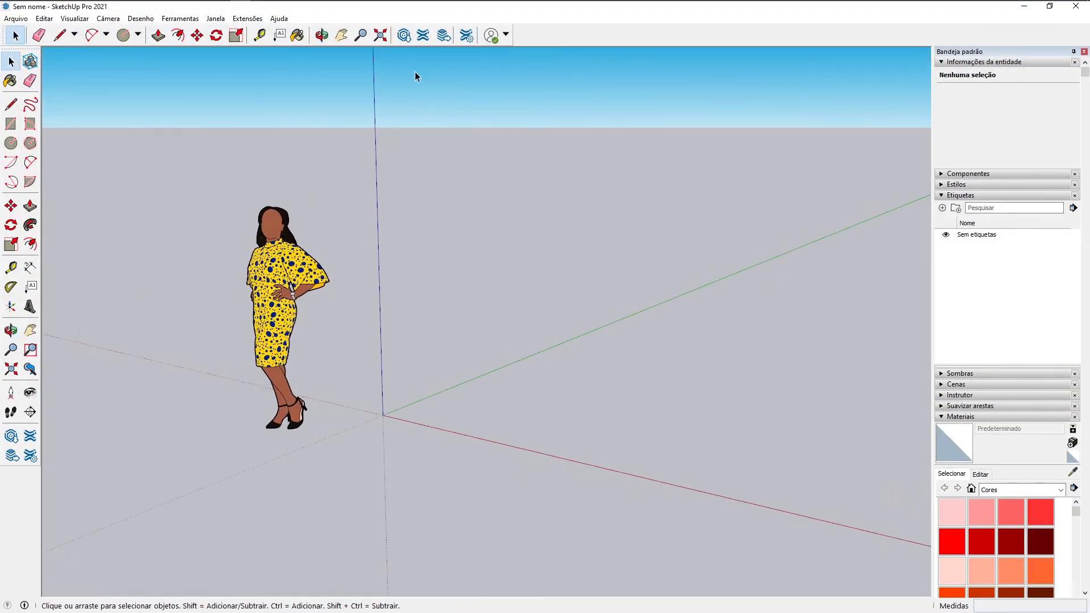
click(402, 40)
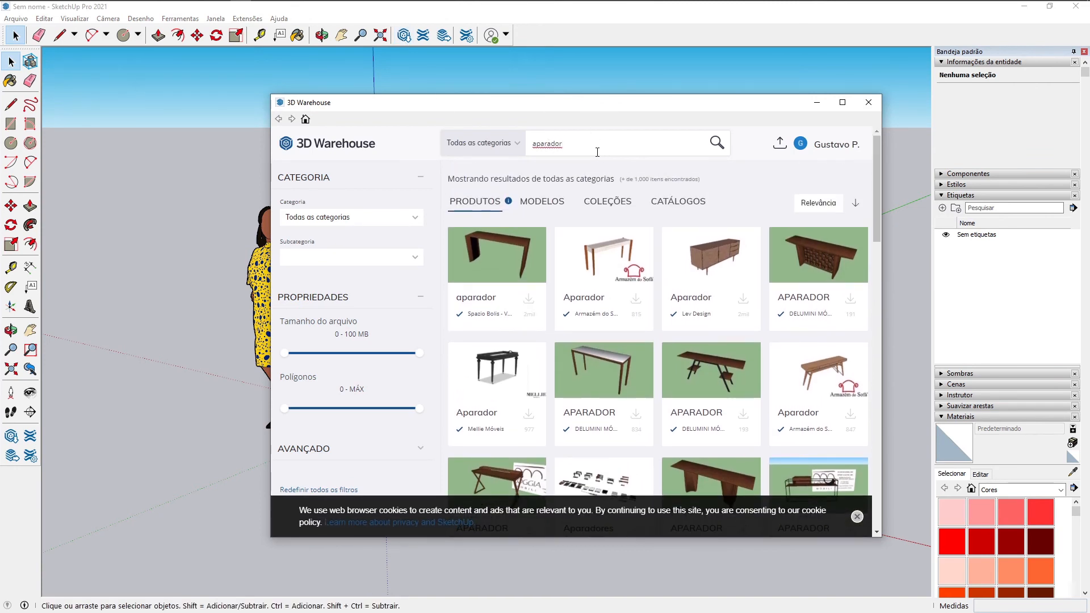
Step: Download the Movelaria Olga wooden sideboard from the search results directly into the model and place it near the origin on the ground
scroll(597, 152, down, 5)
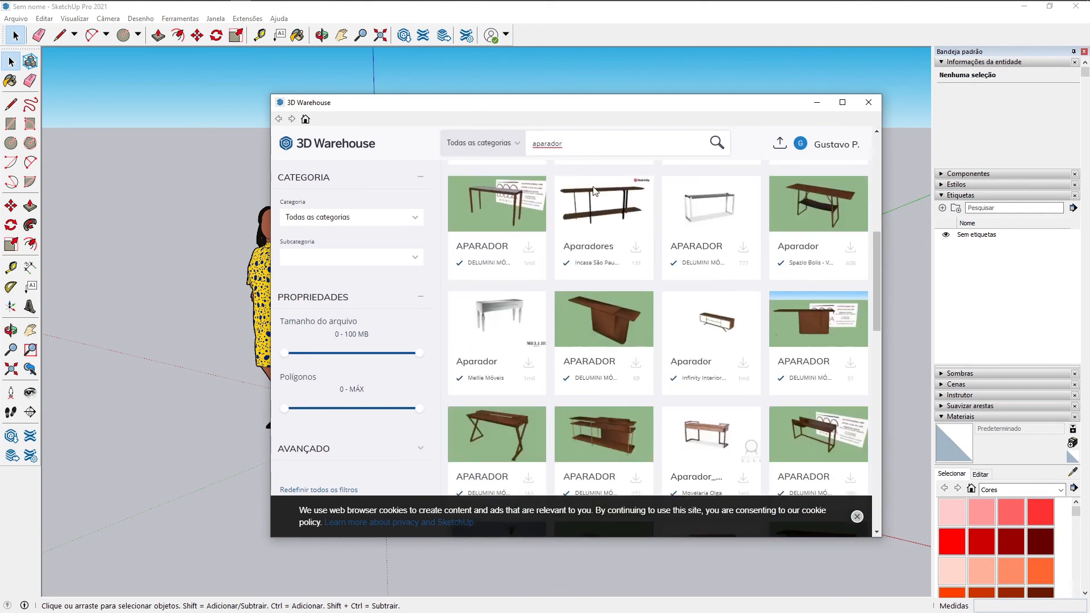
scroll(602, 238, down, 1)
scroll(604, 247, up, 8)
scroll(607, 250, down, 5)
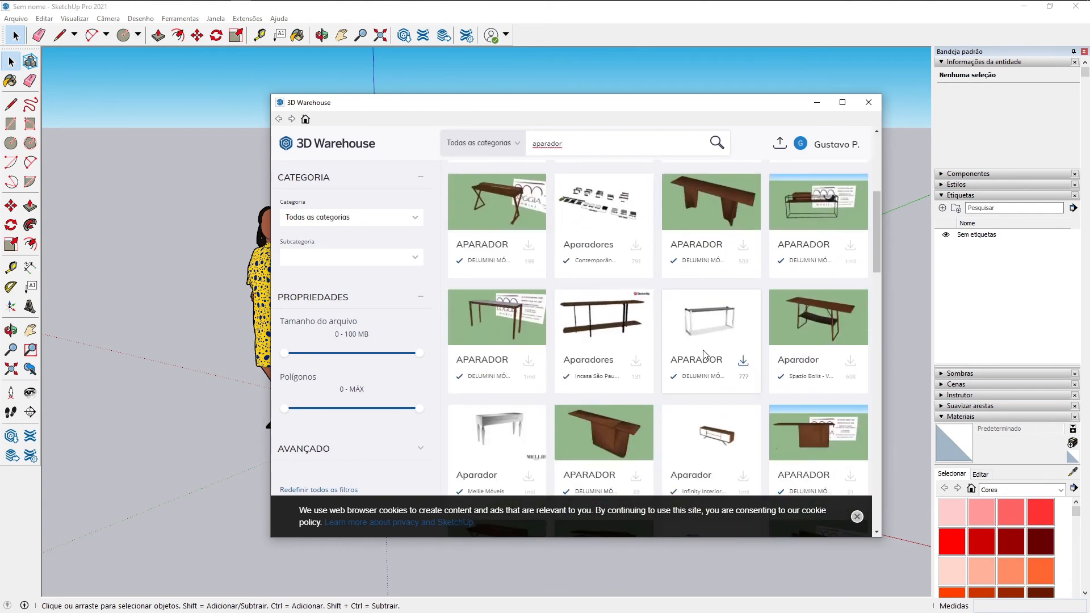
scroll(704, 354, down, 2)
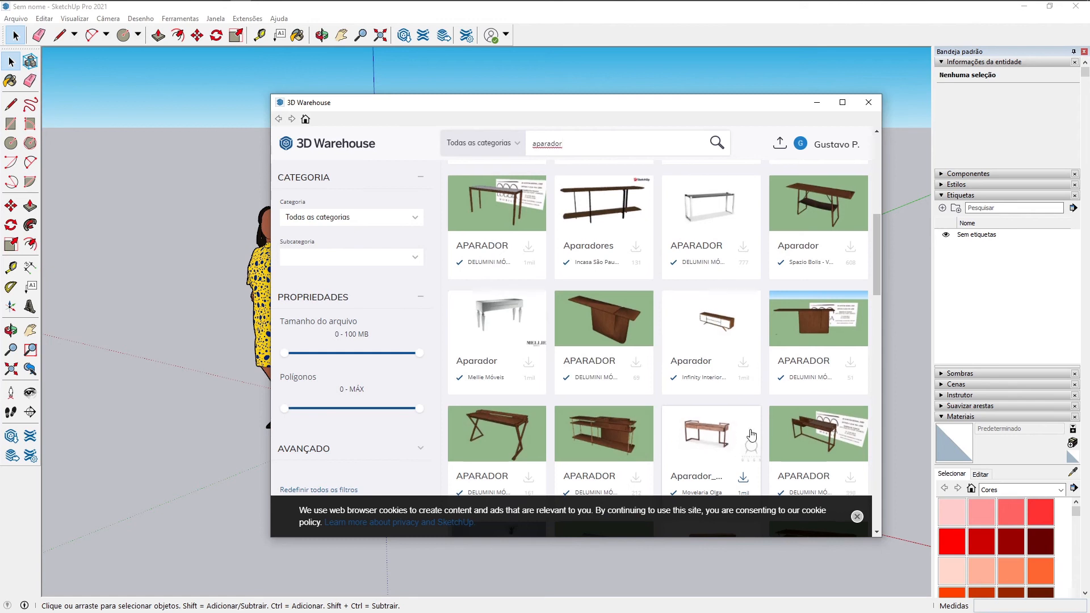
scroll(751, 434, down, 1)
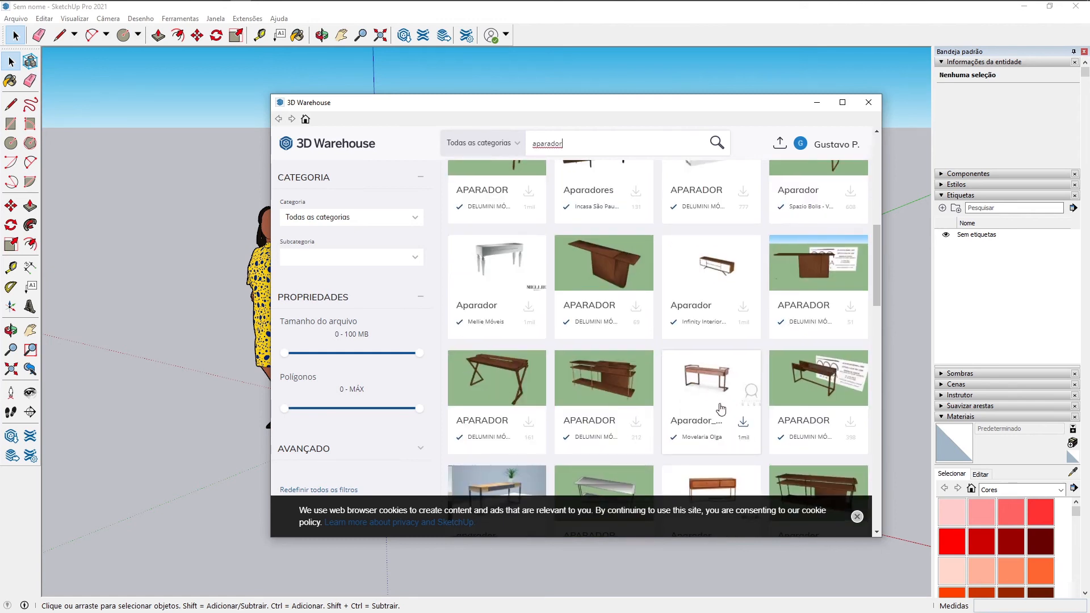
click(743, 424)
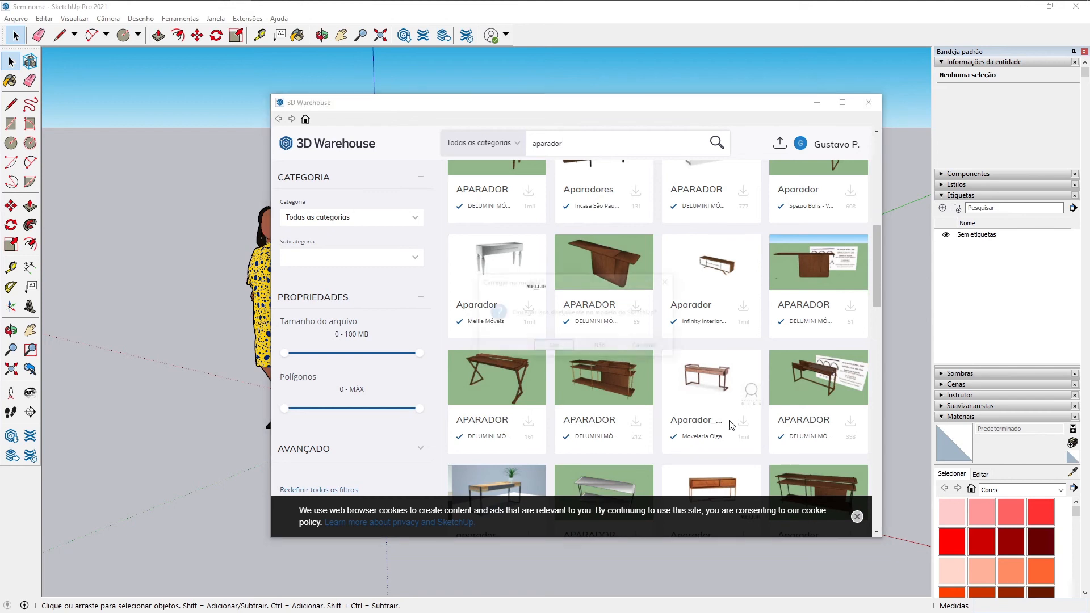
click(554, 345)
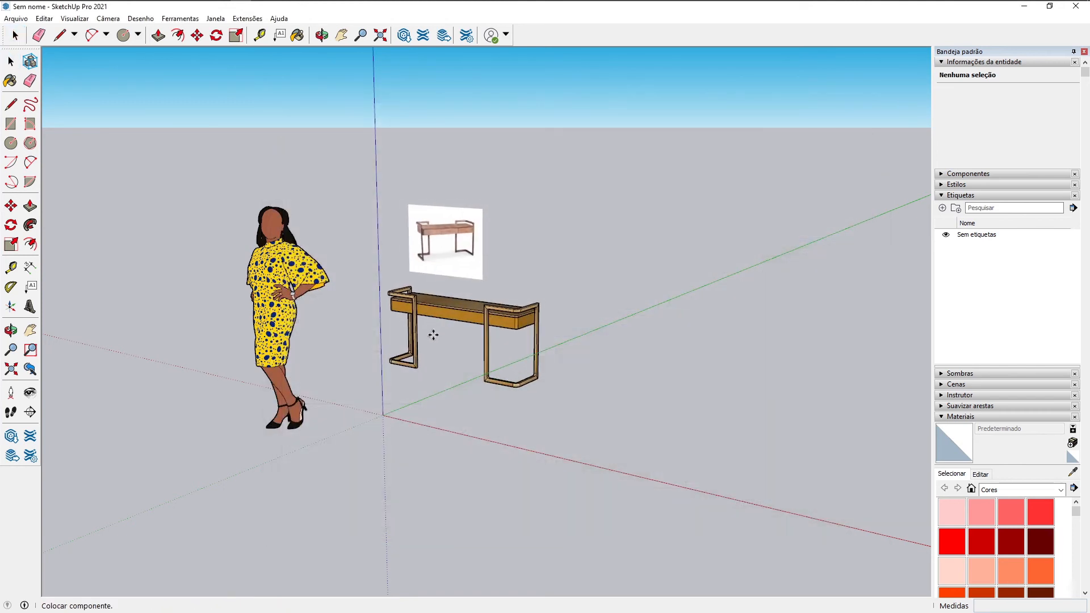
click(459, 368)
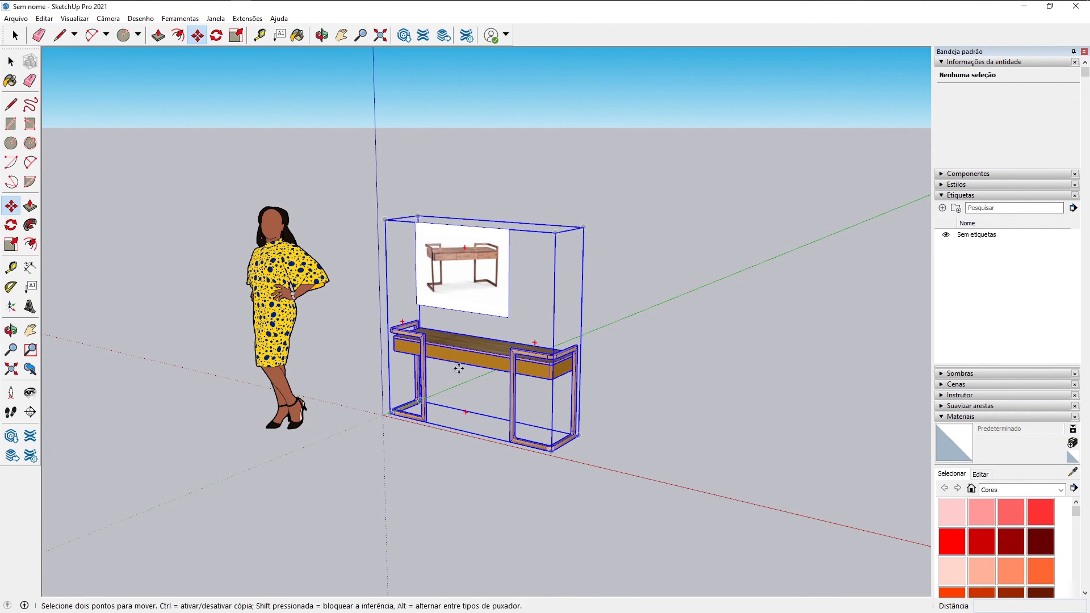
middle_drag(459, 368, 479, 314)
key(space)
click(522, 294)
Step: Delete the default human figure and the reference picture inside the sideboard component
middle_drag(569, 318, 519, 349)
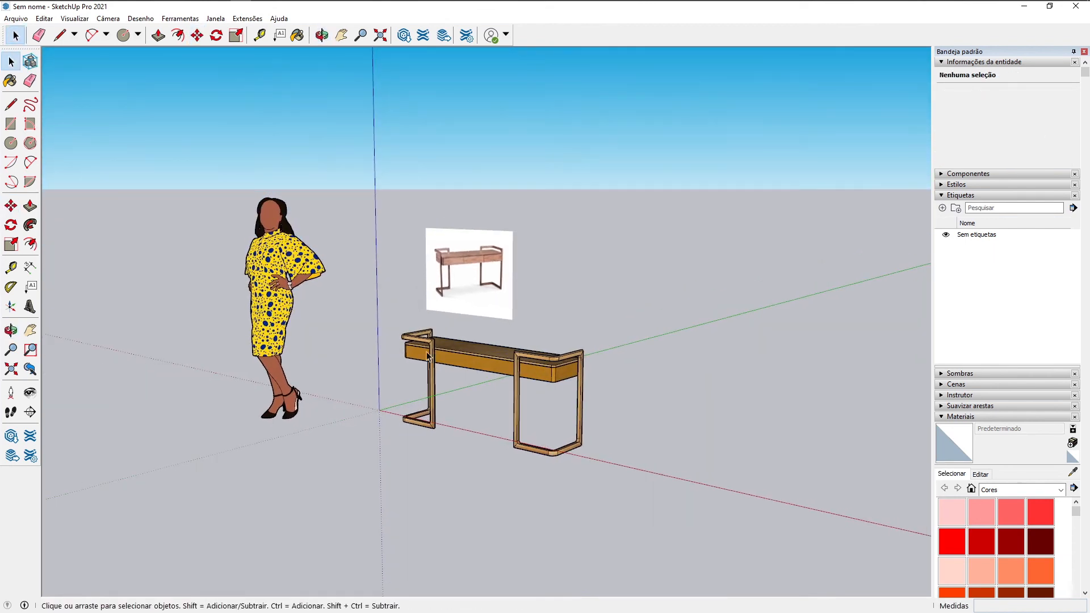
click(269, 305)
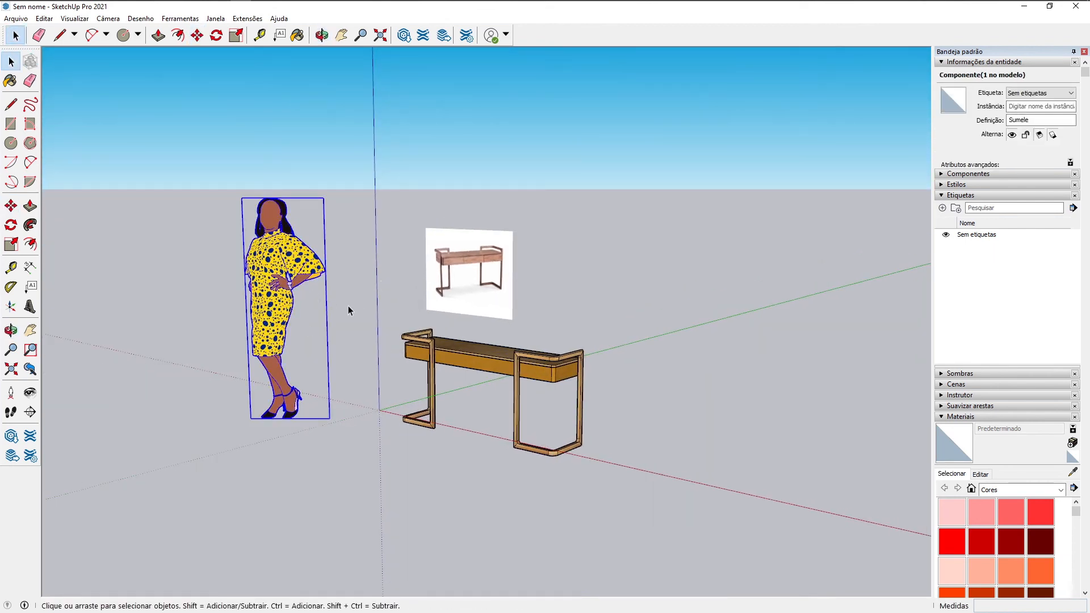
key(Delete)
click(460, 298)
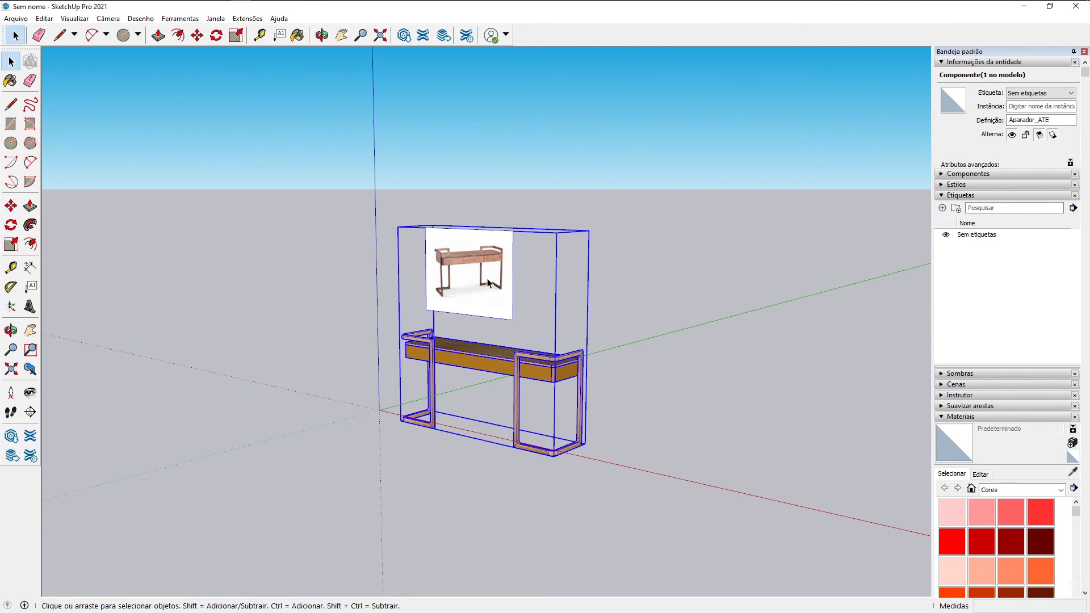
double_click(495, 288)
click(496, 284)
key(Delete)
click(553, 302)
Step: Examine the sideboard from several angles and set the camera to parallel projection
middle_drag(555, 305, 401, 332)
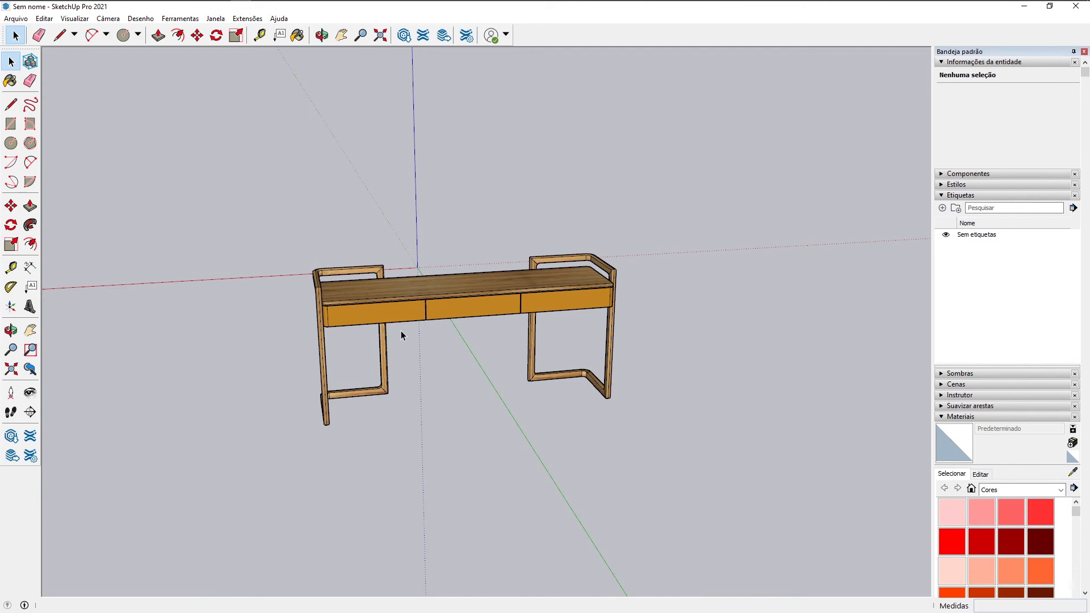
middle_drag(434, 301, 672, 335)
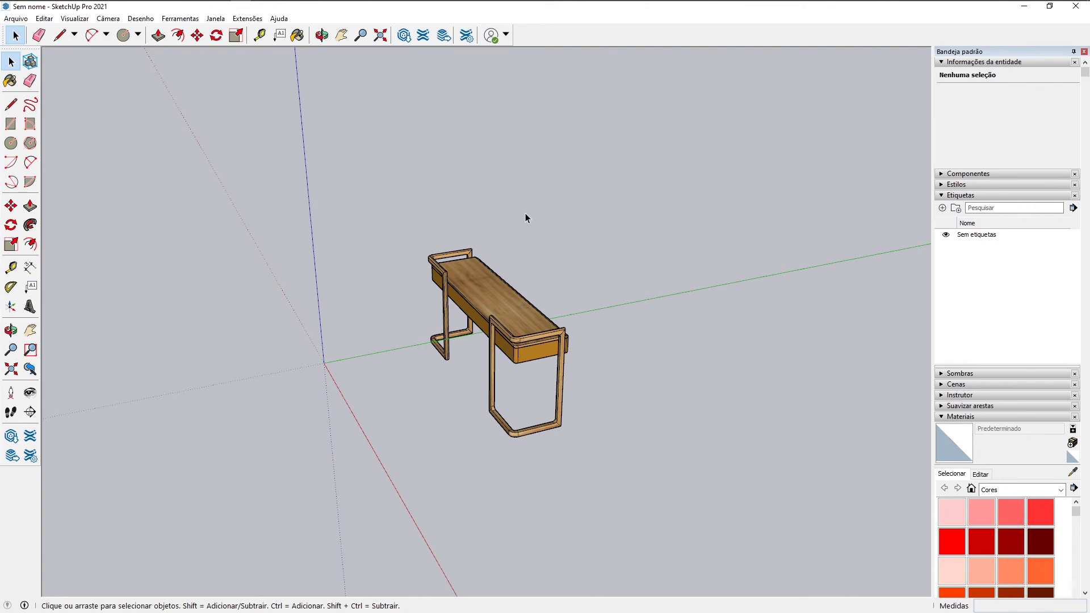
middle_drag(495, 186, 454, 335)
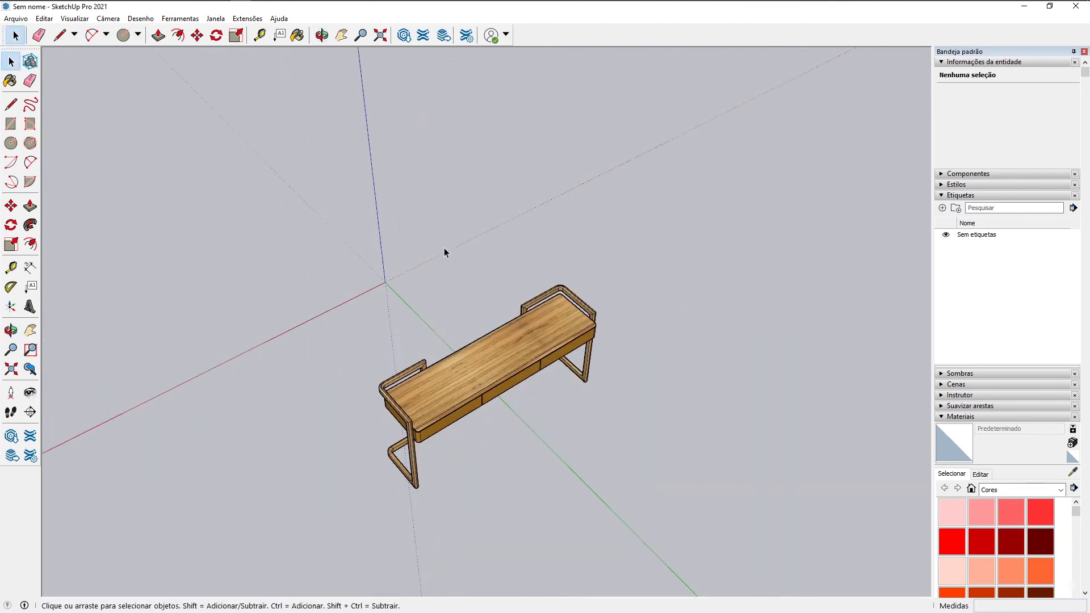
click(107, 18)
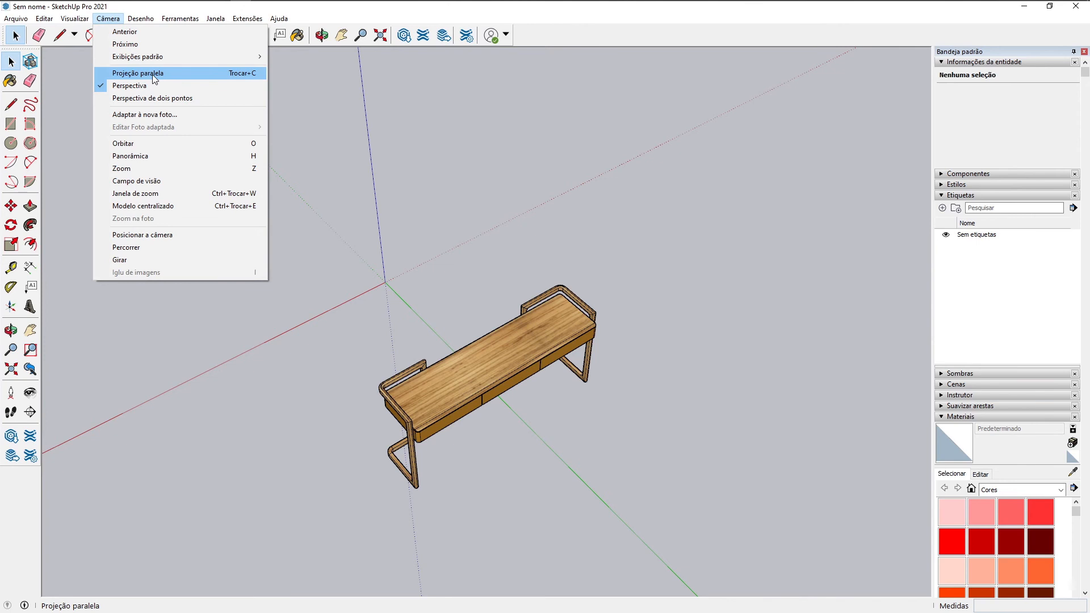
click(153, 73)
Step: Show the Exibições toolbar, set the top view of the sideboard, and close the toolbar again
middle_drag(592, 210, 390, 438)
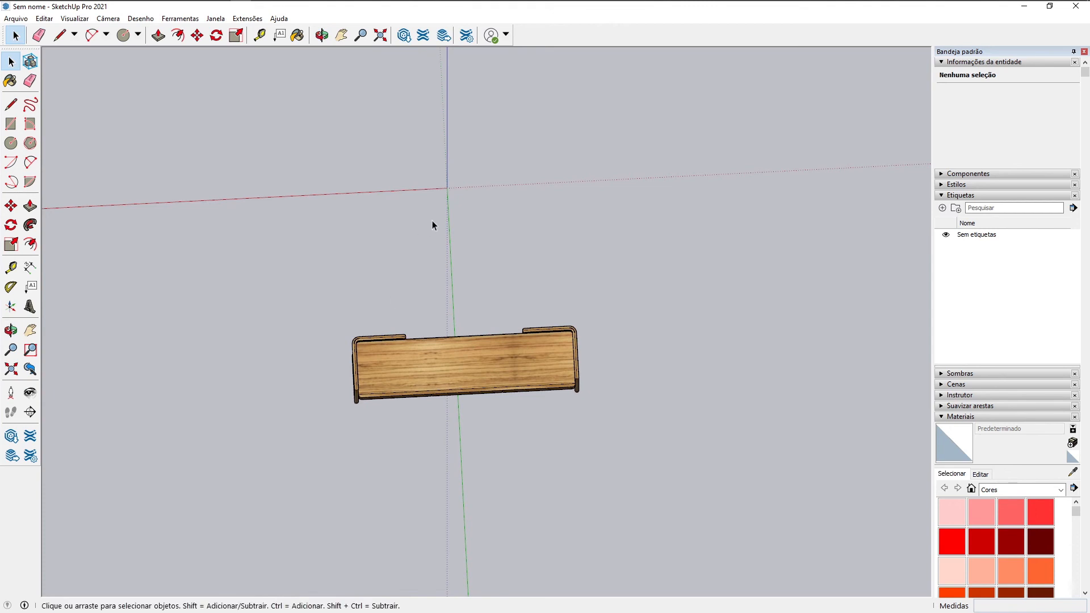
right_click(542, 38)
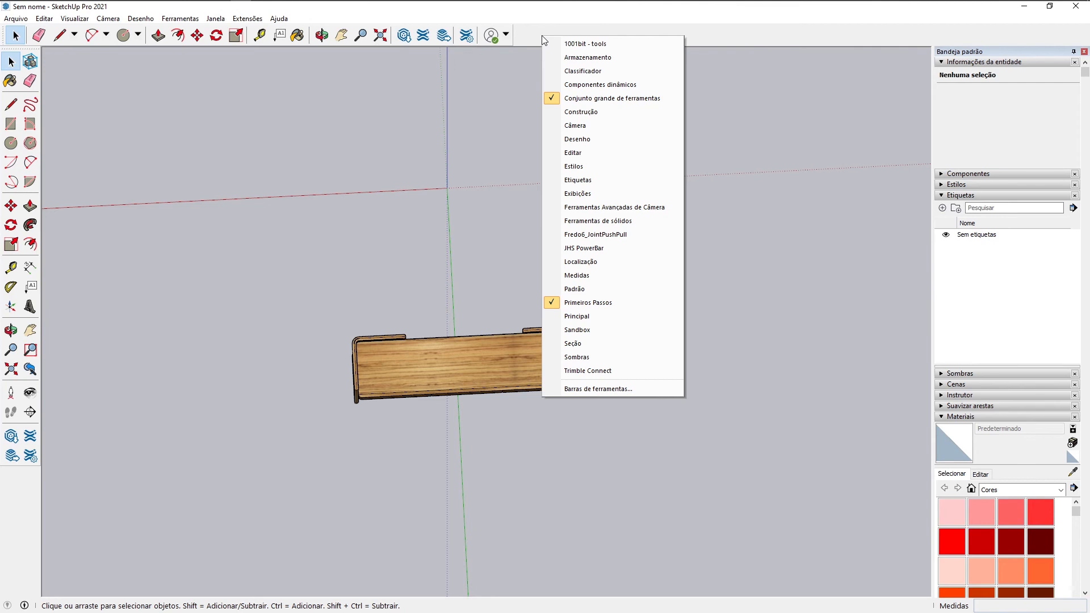
click(570, 194)
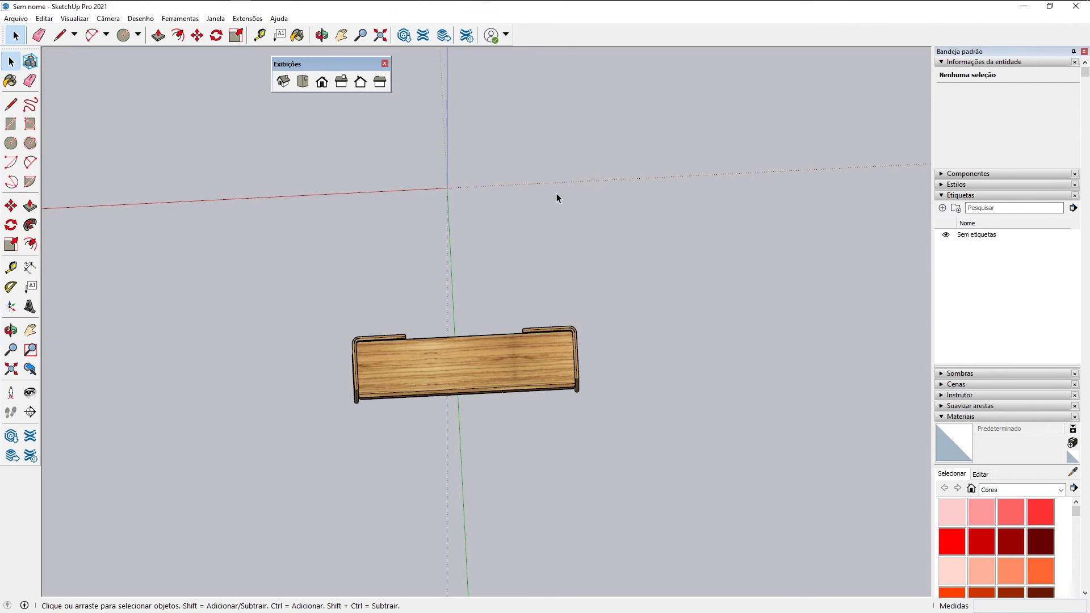
click(301, 83)
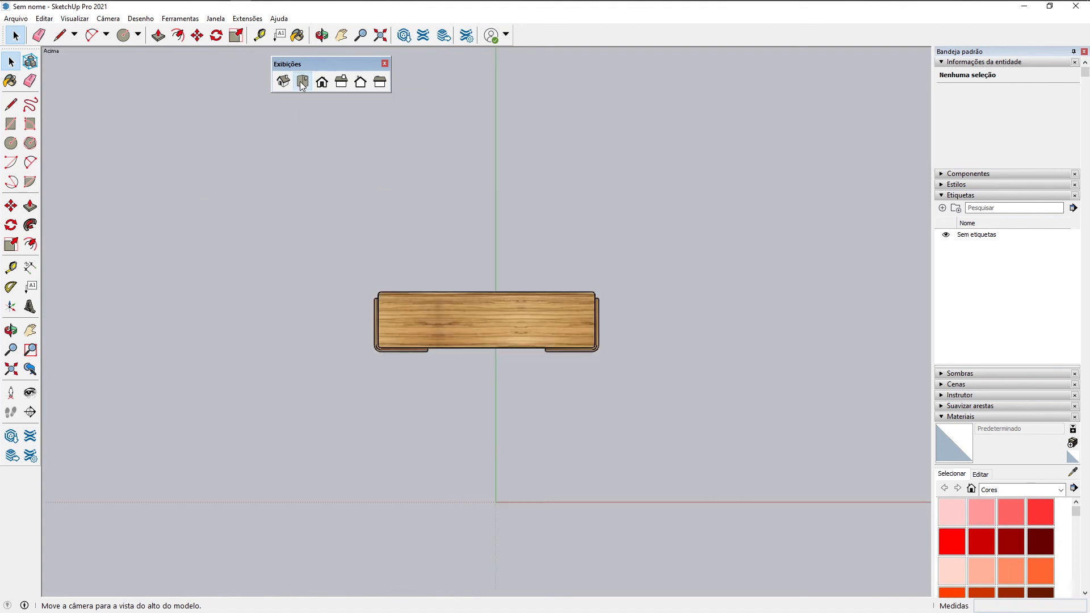
scroll(506, 322, up, 4)
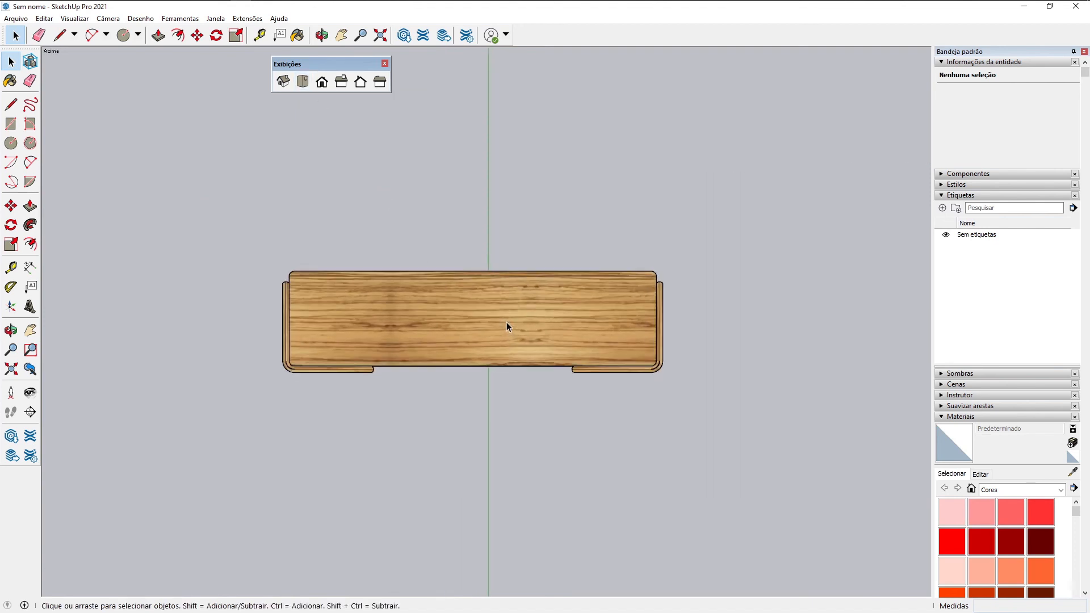
scroll(507, 322, up, 1)
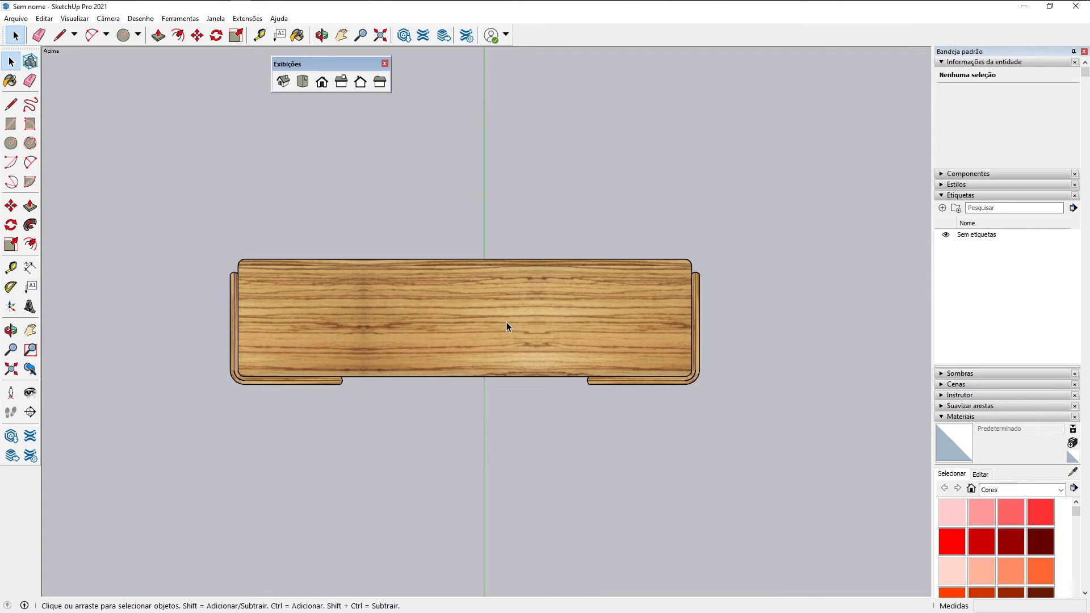
click(384, 64)
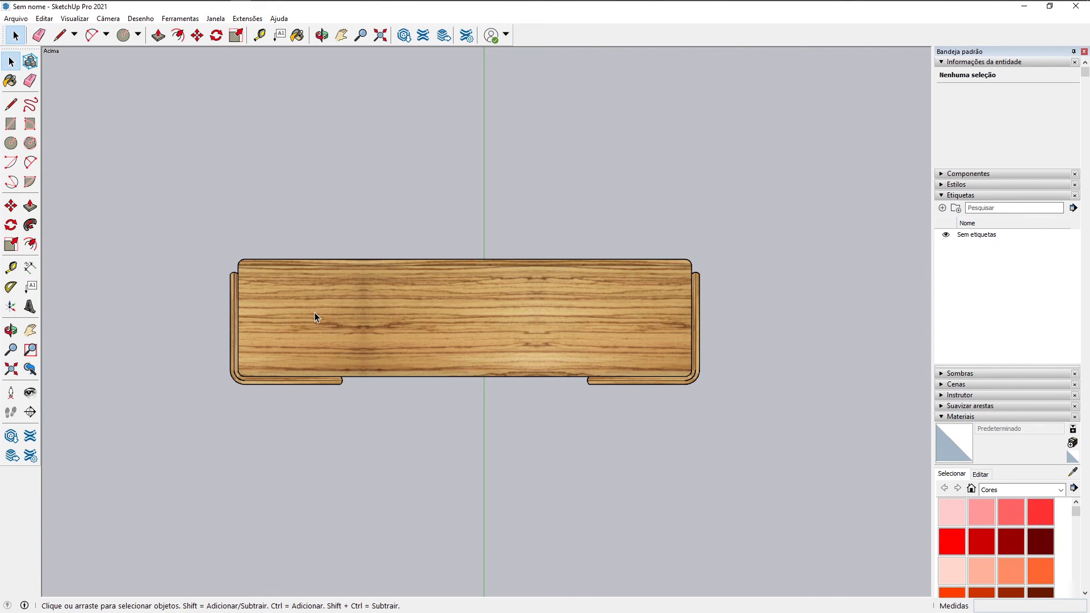
Step: Start a 2D graphic export of the top view and choose the Curso de Autocad Online 2022 folder as its destination
click(24, 20)
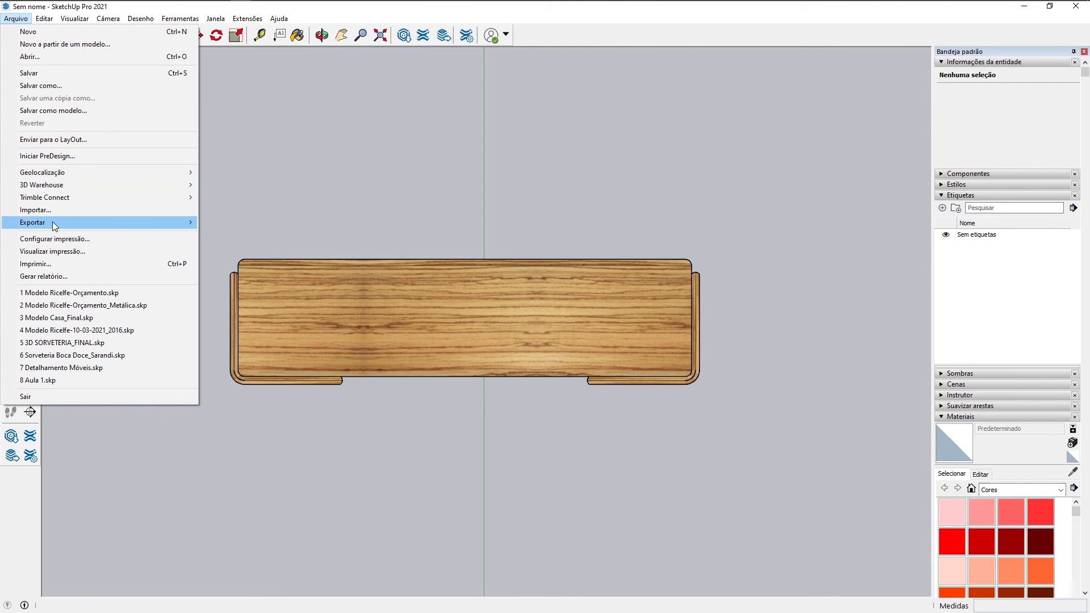
mouse_move(54, 225)
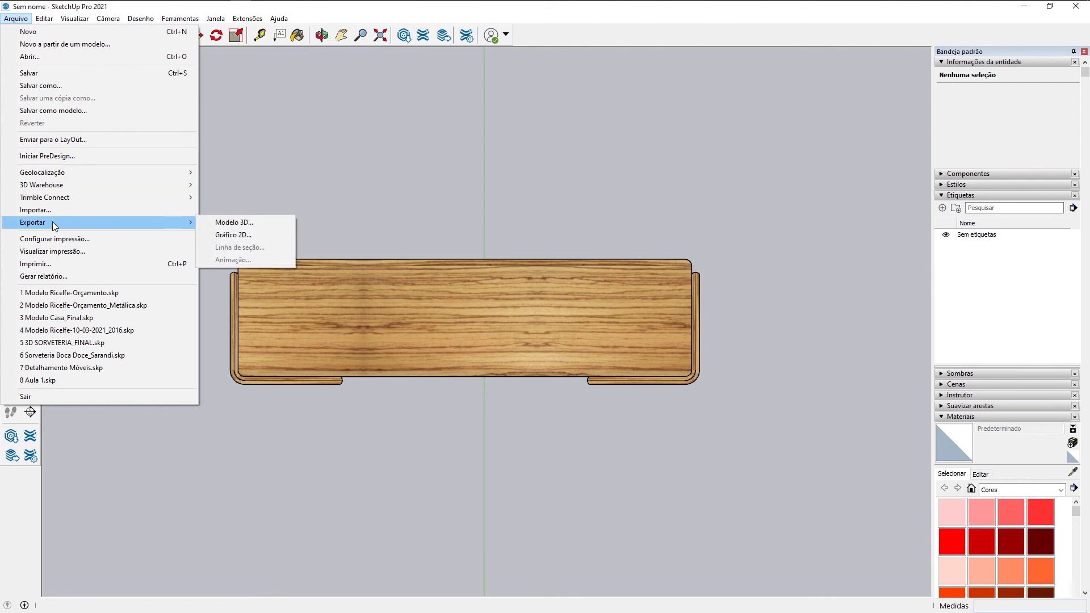
click(226, 235)
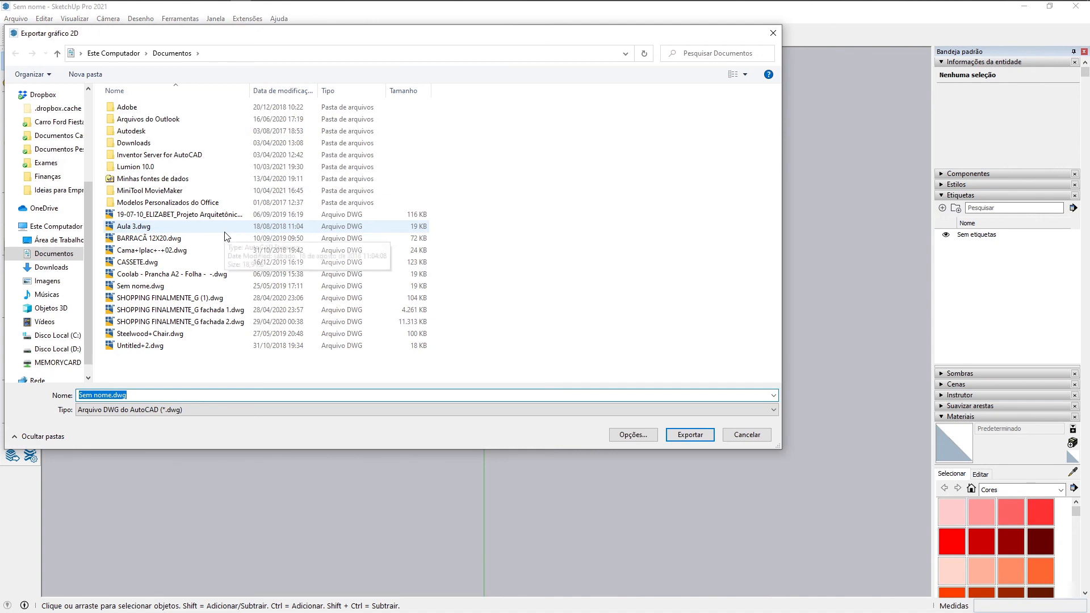
scroll(62, 171, up, 3)
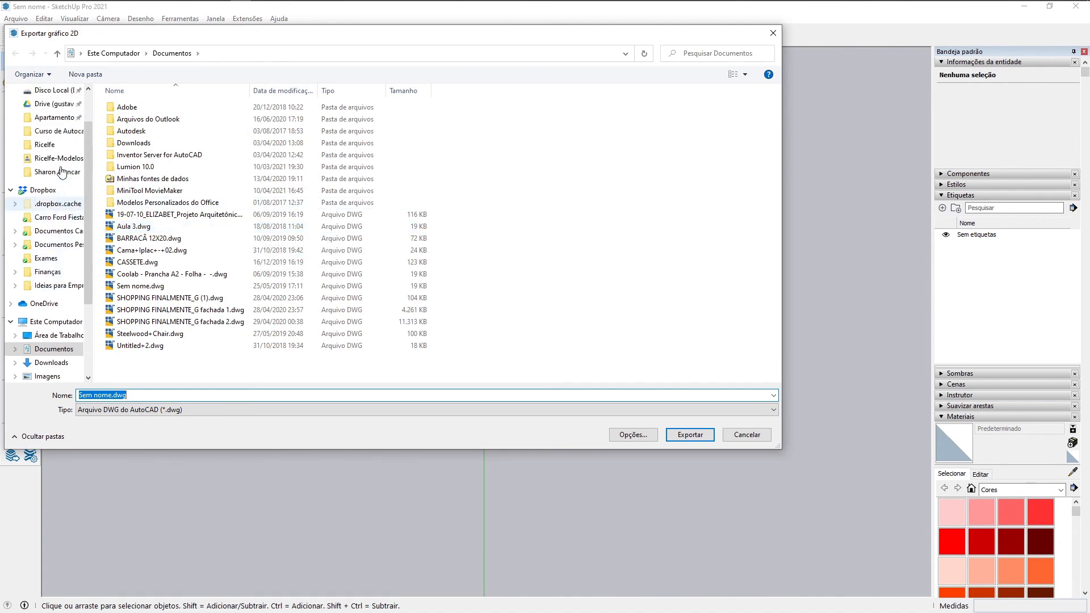
click(57, 131)
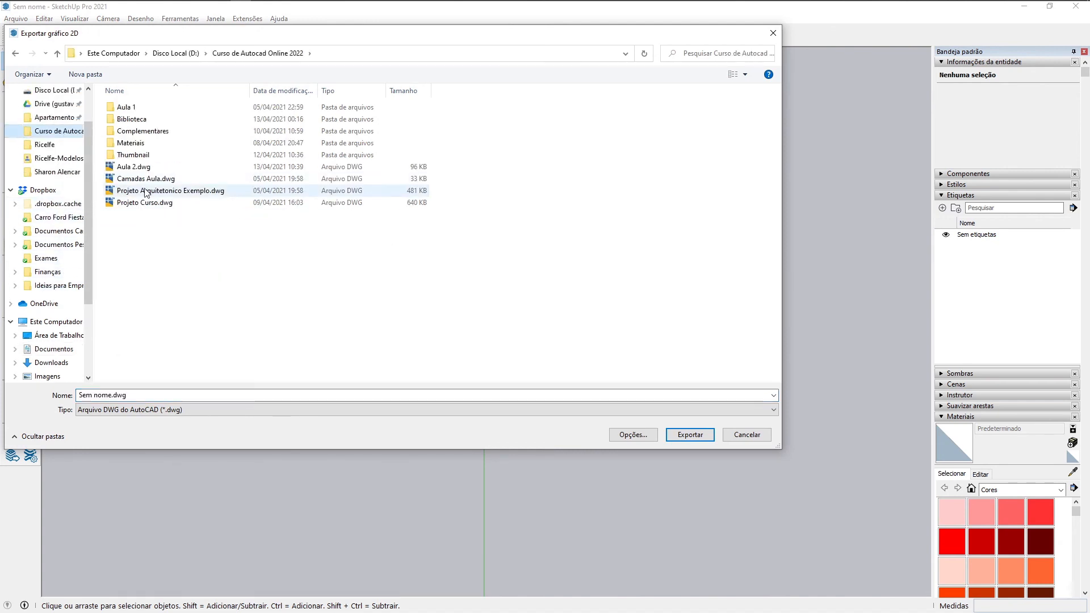
Step: Export the sideboard's top view as an AutoCAD DWG file named Aparador
click(145, 410)
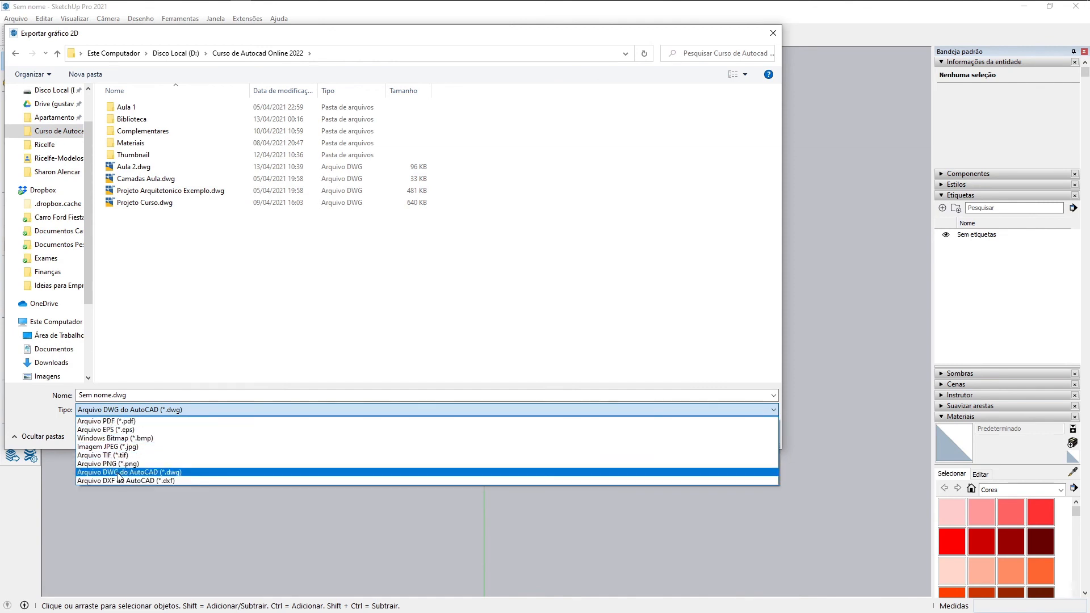
click(126, 396)
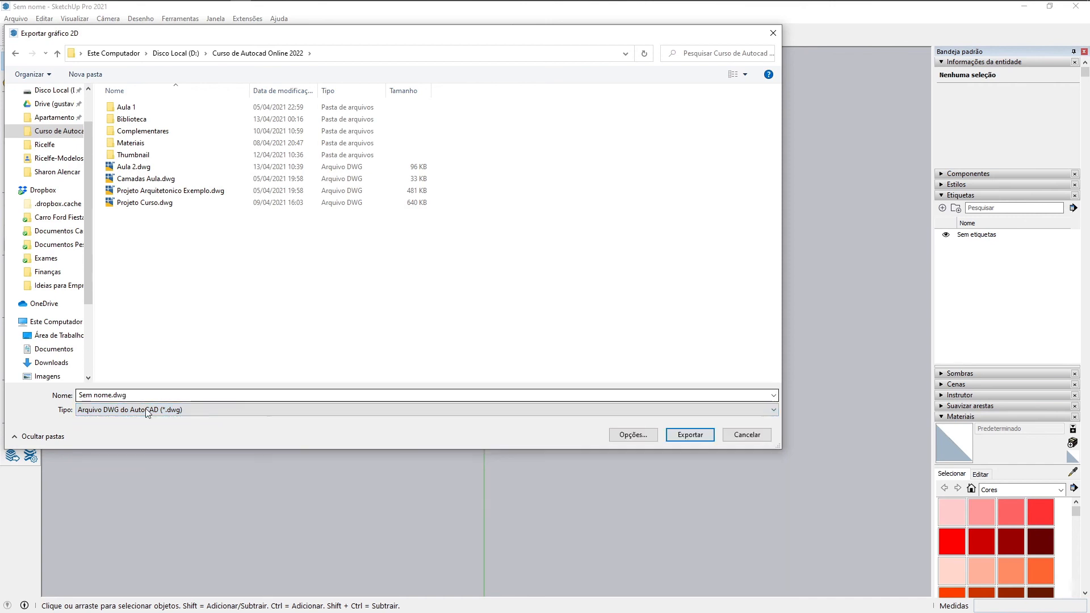
click(142, 398)
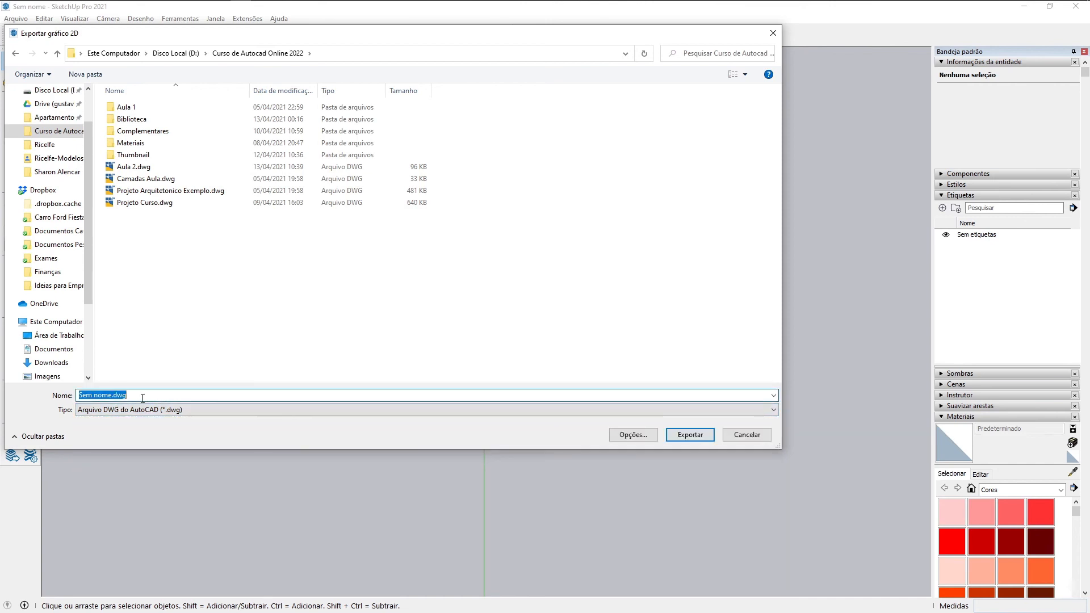
text(Aparador)
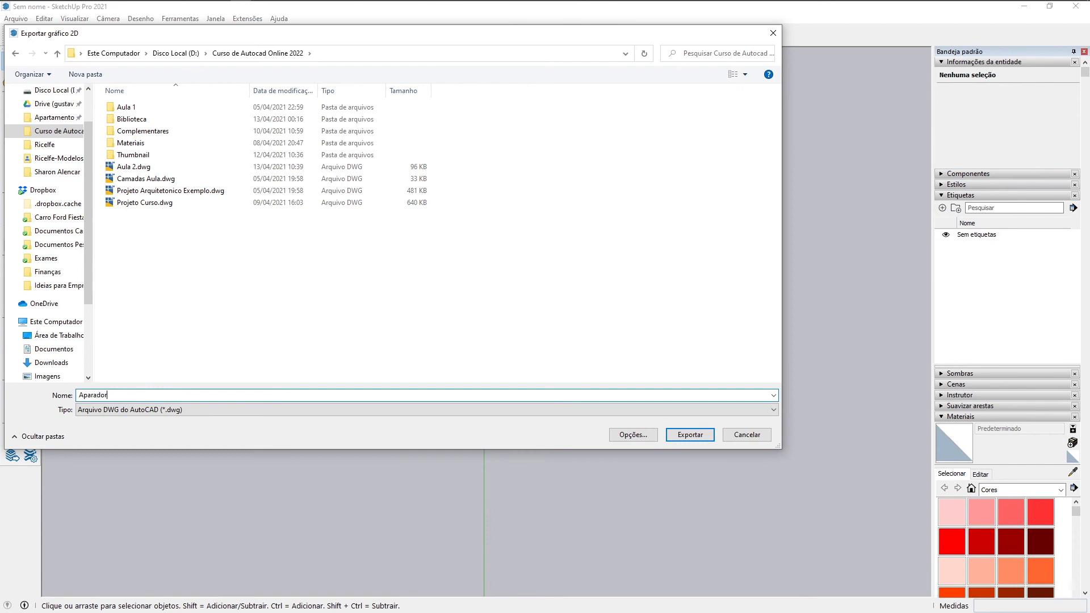
click(676, 439)
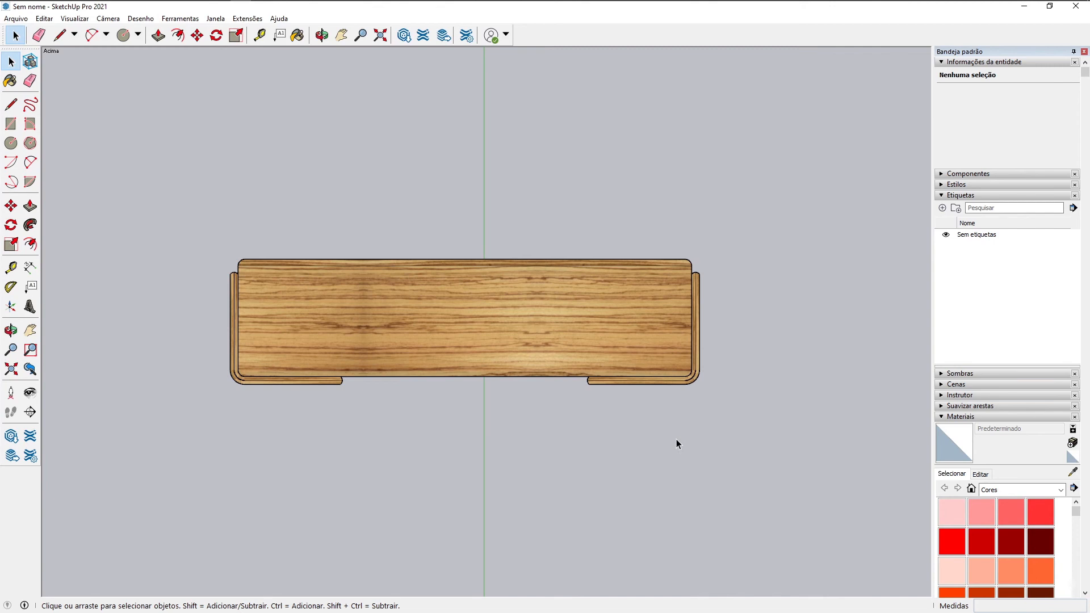
Step: Open Aparador.dwg from the Curso de Autocad Online 2022 folder in AutoCAD, accepting the foreign DWG file
mouse_move(226, 6)
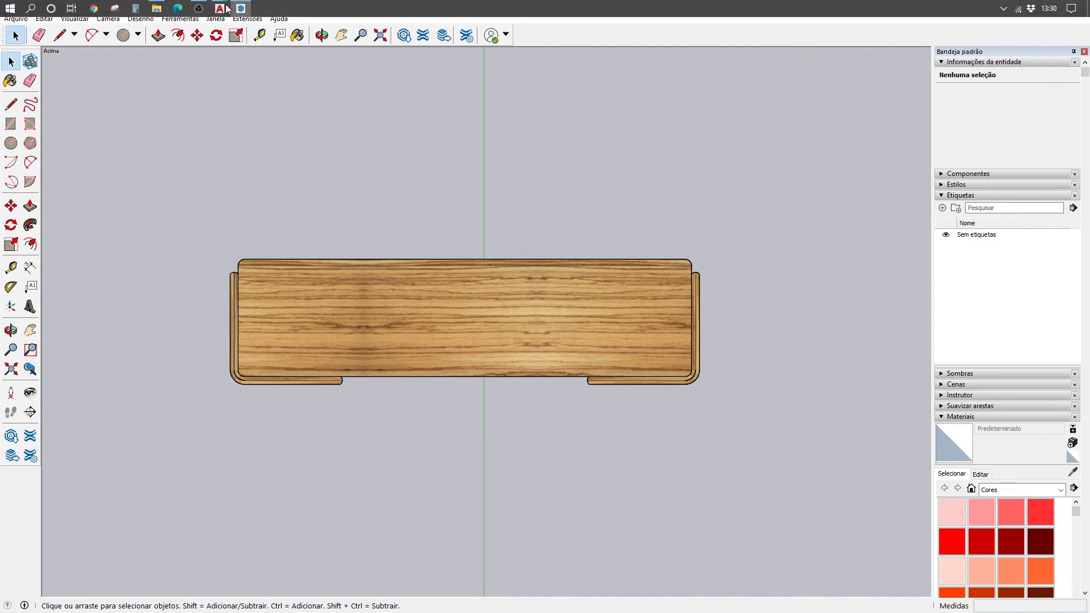
click(156, 12)
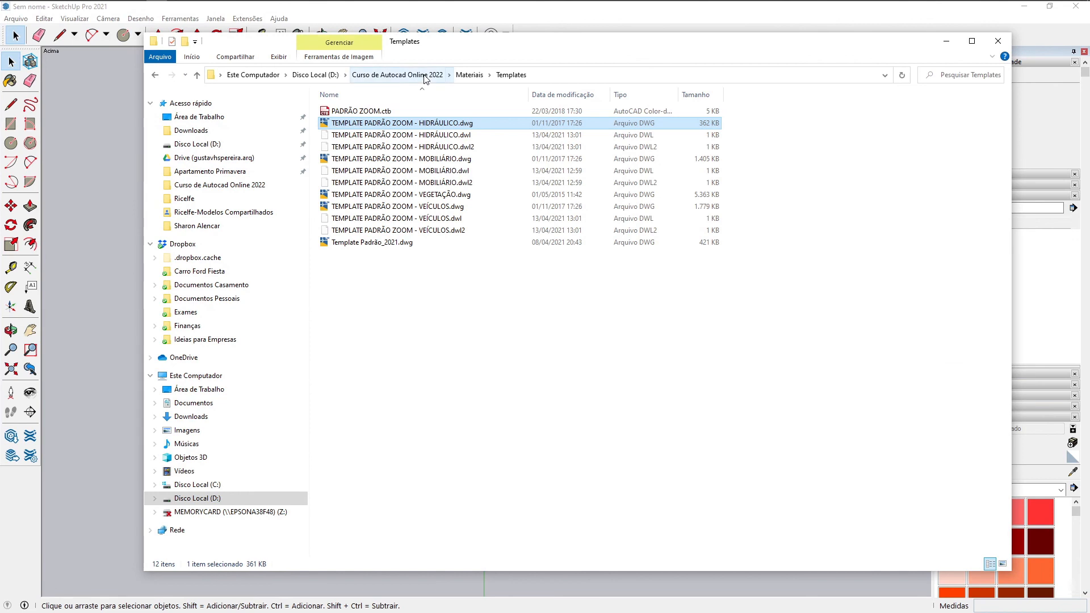
click(398, 75)
click(351, 172)
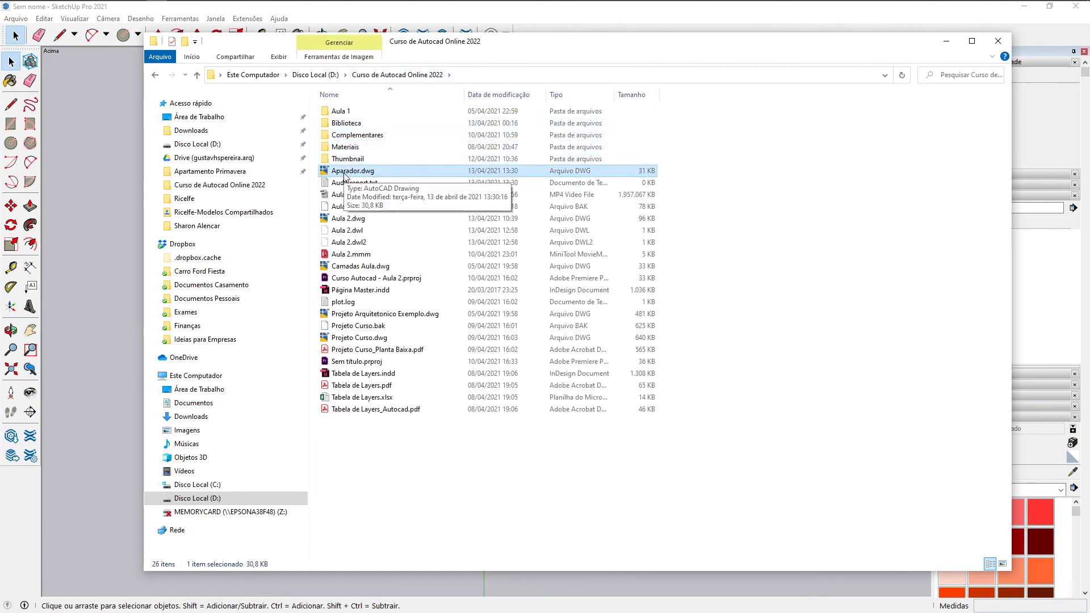
double_click(344, 171)
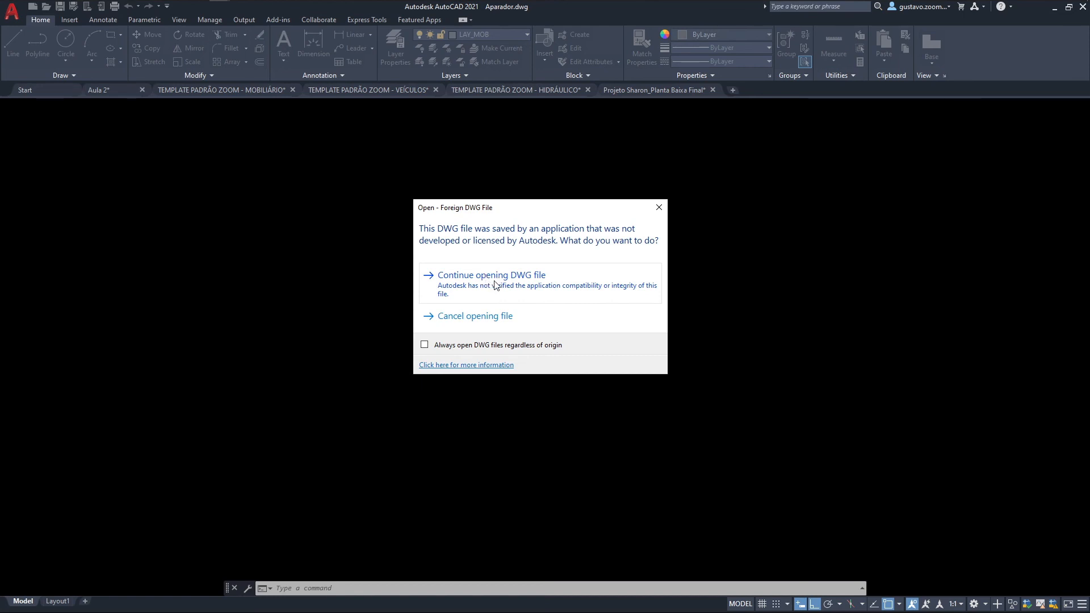
click(495, 285)
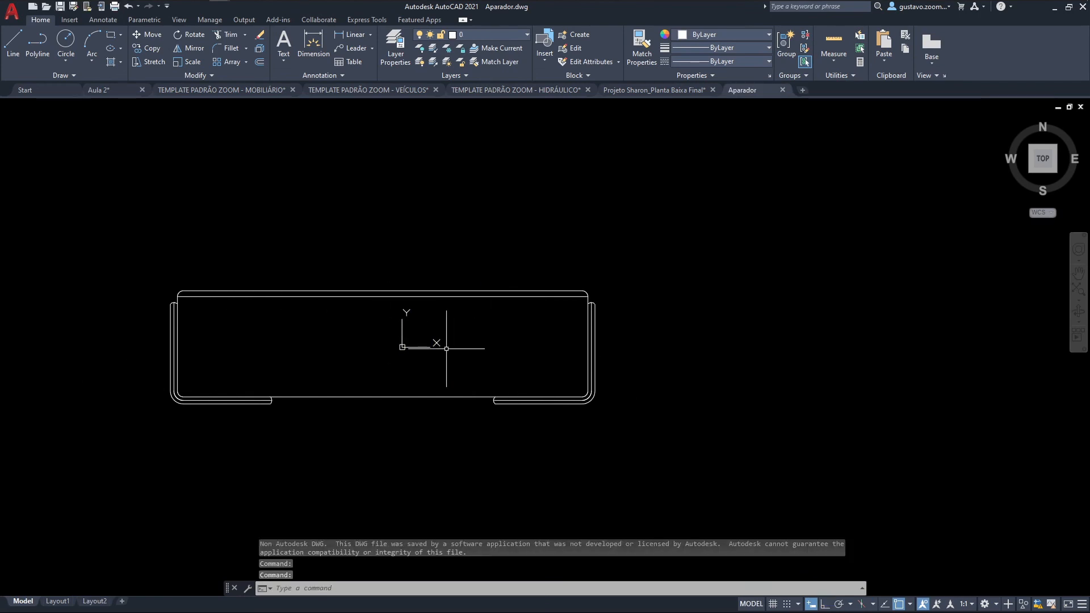
Step: Measure the depth and the width of the sideboard top
text(di)
key(Return)
click(352, 396)
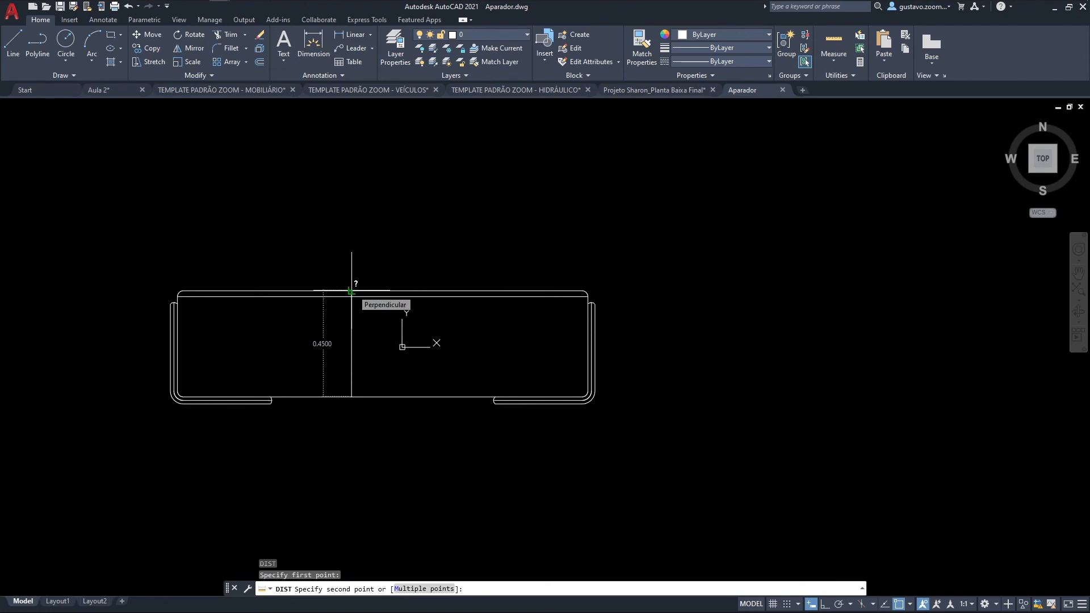
click(352, 291)
key(Return)
click(177, 346)
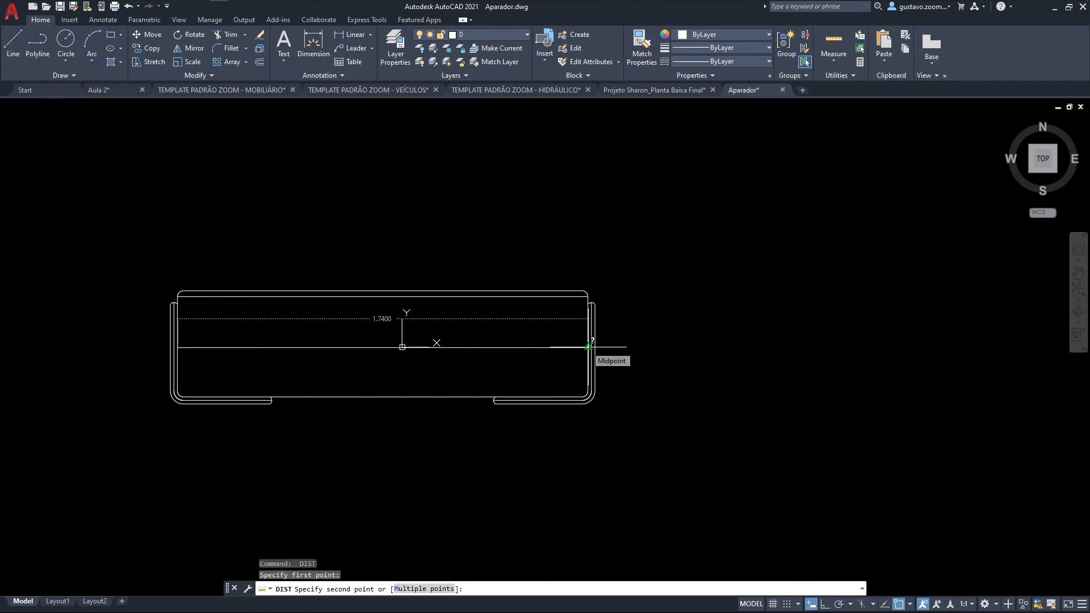
key(Escape)
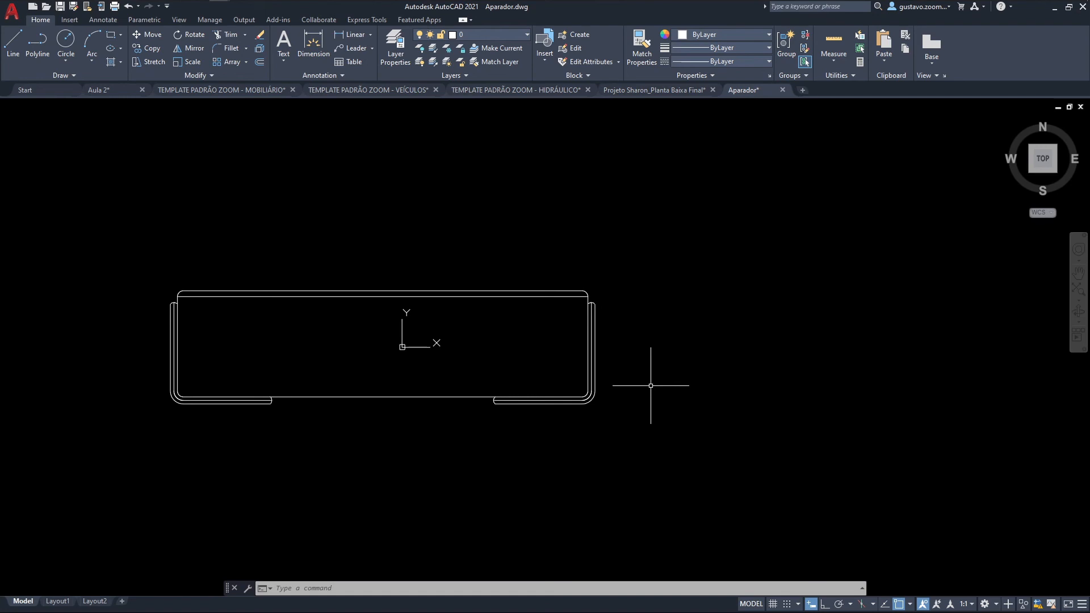
Step: Examine how the sideboard drawing is built by selecting its individual lines, the leg corner segments and finally the whole drawing
click(664, 356)
click(591, 333)
key(Escape)
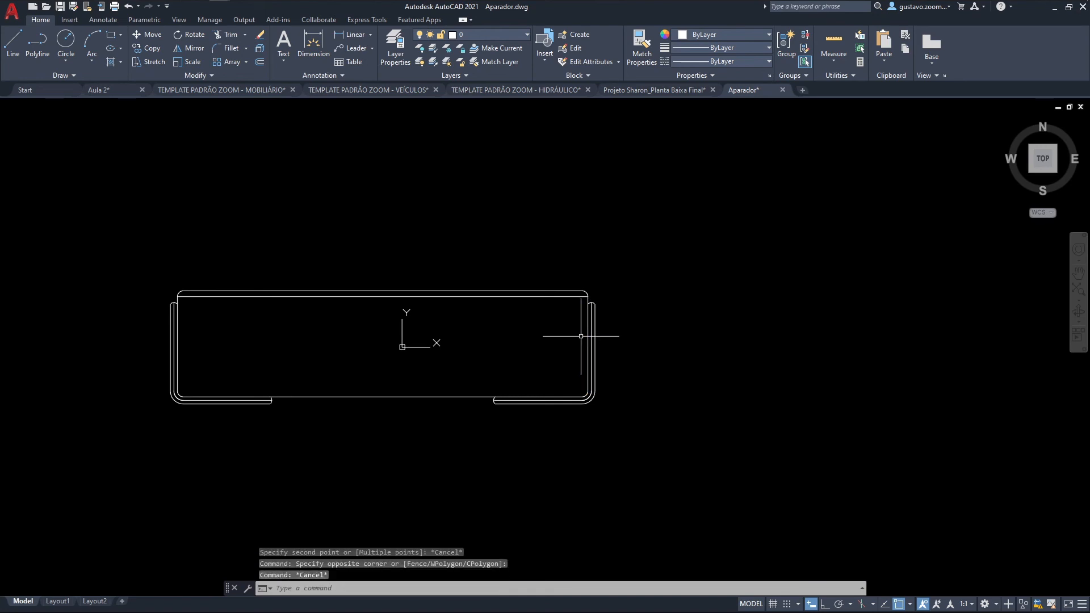
click(586, 325)
key(Escape)
click(577, 296)
key(Escape)
click(389, 381)
key(Escape)
scroll(272, 402, up, 4)
scroll(269, 399, up, 2)
click(267, 396)
key(Escape)
click(262, 418)
click(247, 425)
click(233, 416)
middle_drag(230, 421, 467, 480)
key(Escape)
click(358, 466)
scroll(342, 468, down, 2)
scroll(342, 467, down, 1)
key(Escape)
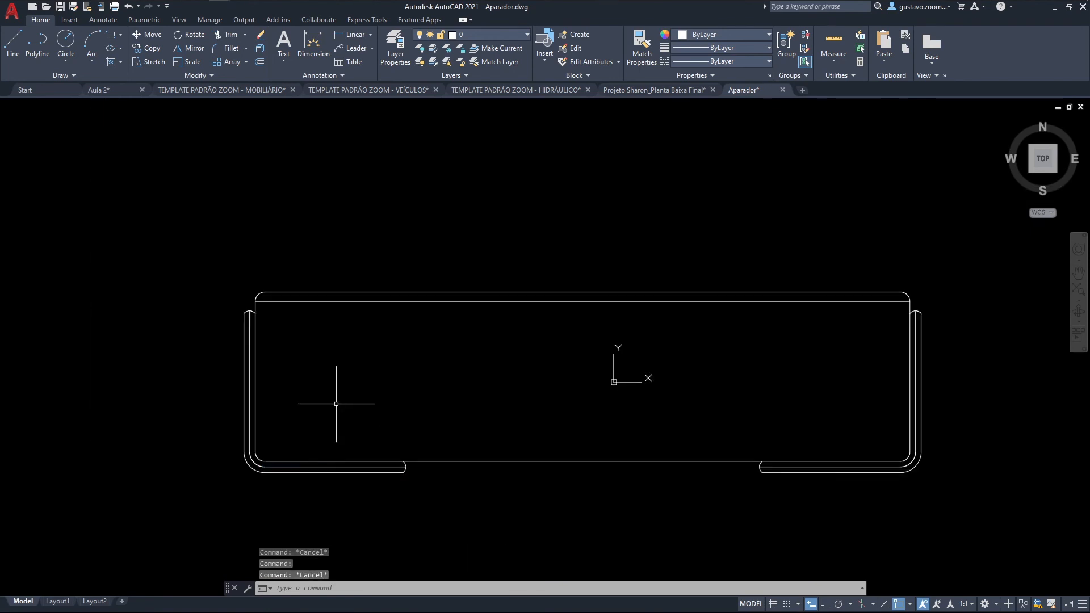
click(211, 232)
click(941, 480)
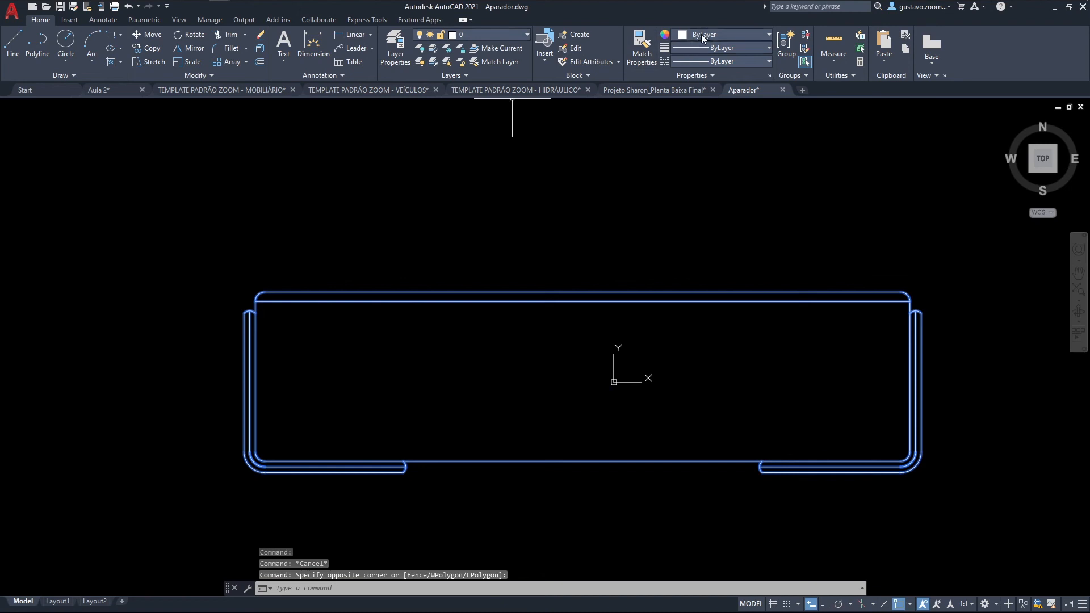
middle_drag(774, 255, 582, 235)
key(Escape)
key(Escape)
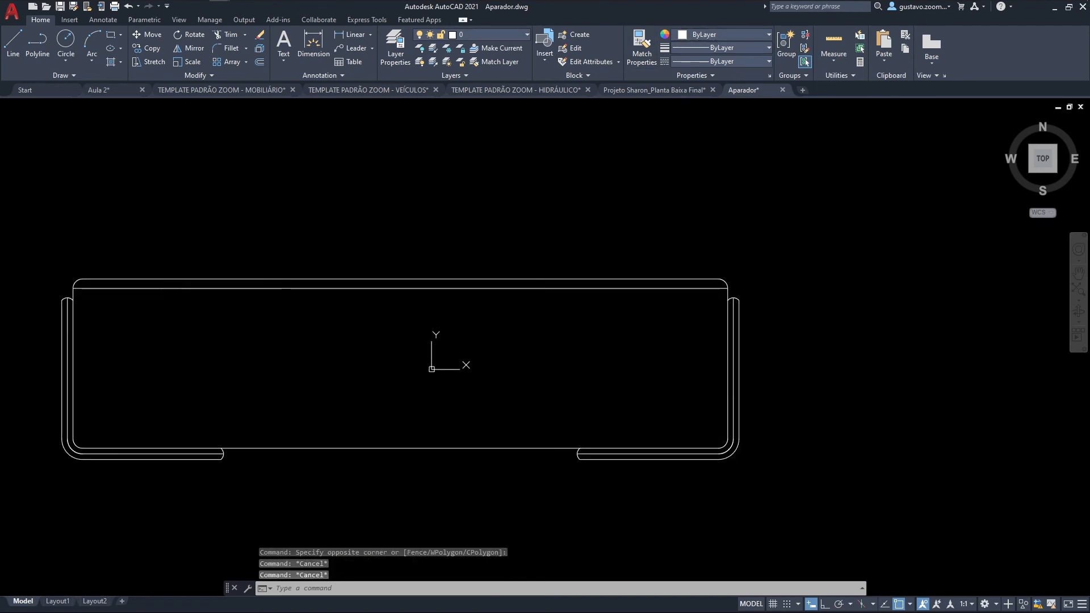
Step: Copy the whole sideboard drawing with the midpoint of its lower long edge as base point
scroll(713, 316, down, 2)
click(896, 491)
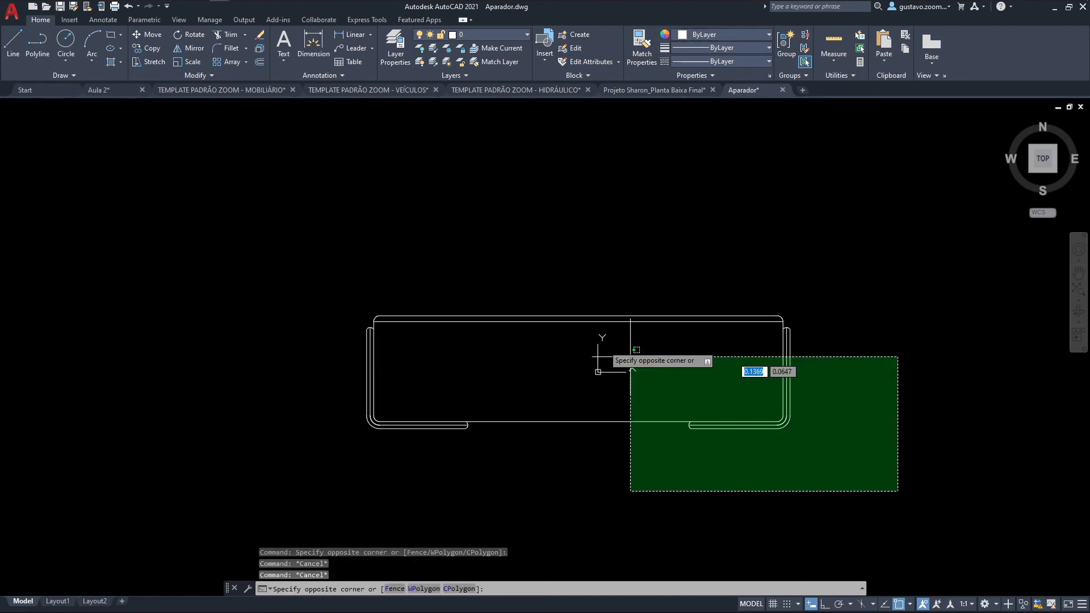
click(312, 196)
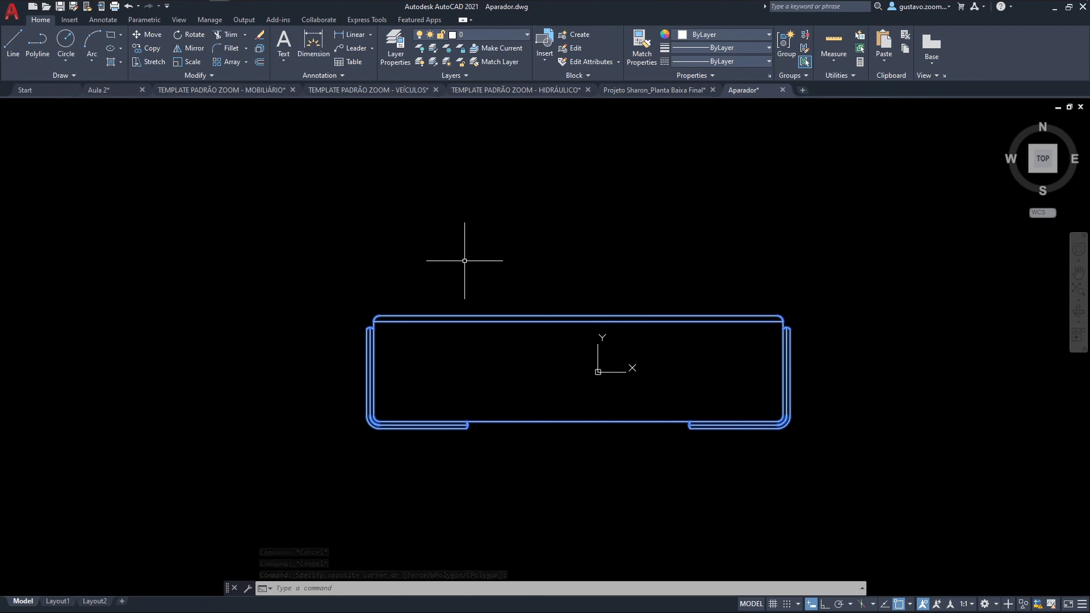
key(ctrl+shift+c)
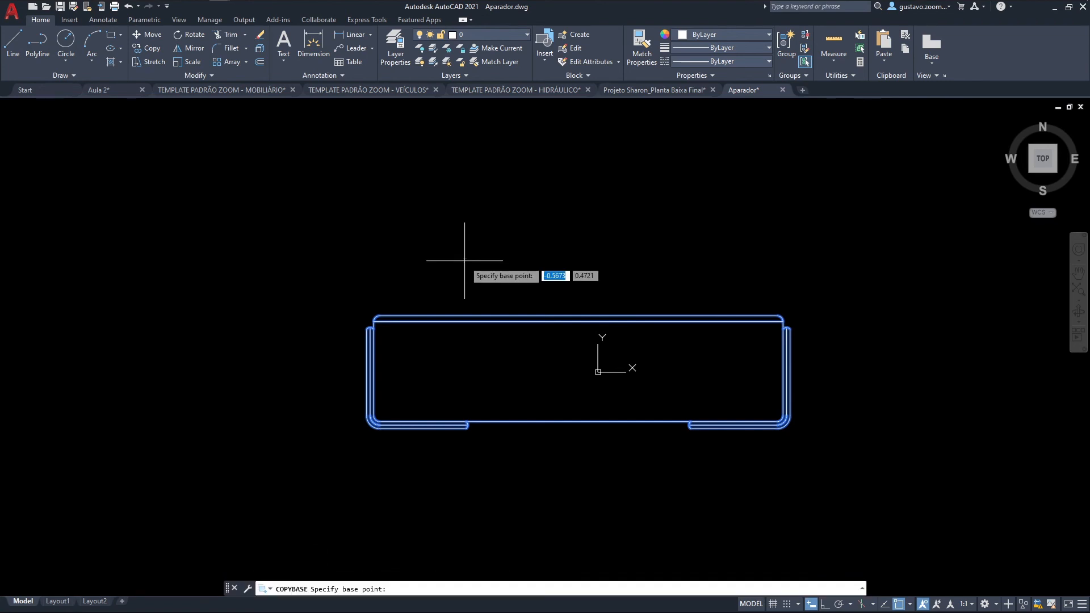
click(578, 421)
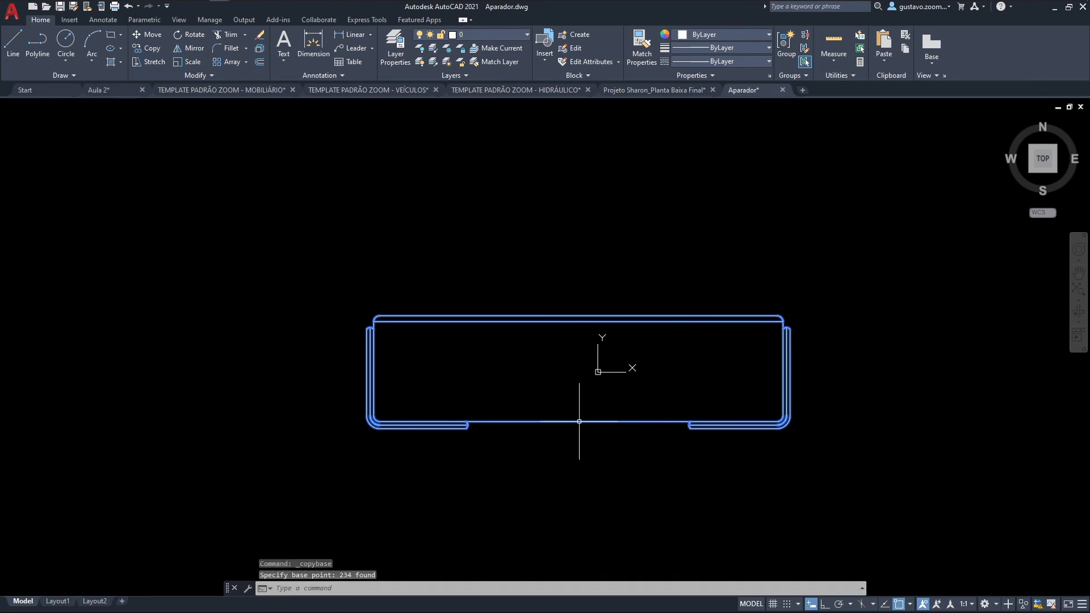
Step: Paste the sideboard as a block into the Aula 2 drawing, in the bedroom between the TV and the bed
click(129, 91)
mouse_move(463, 287)
middle_down()
mouse_move(499, 250)
mouse_move(477, 285)
middle_up()
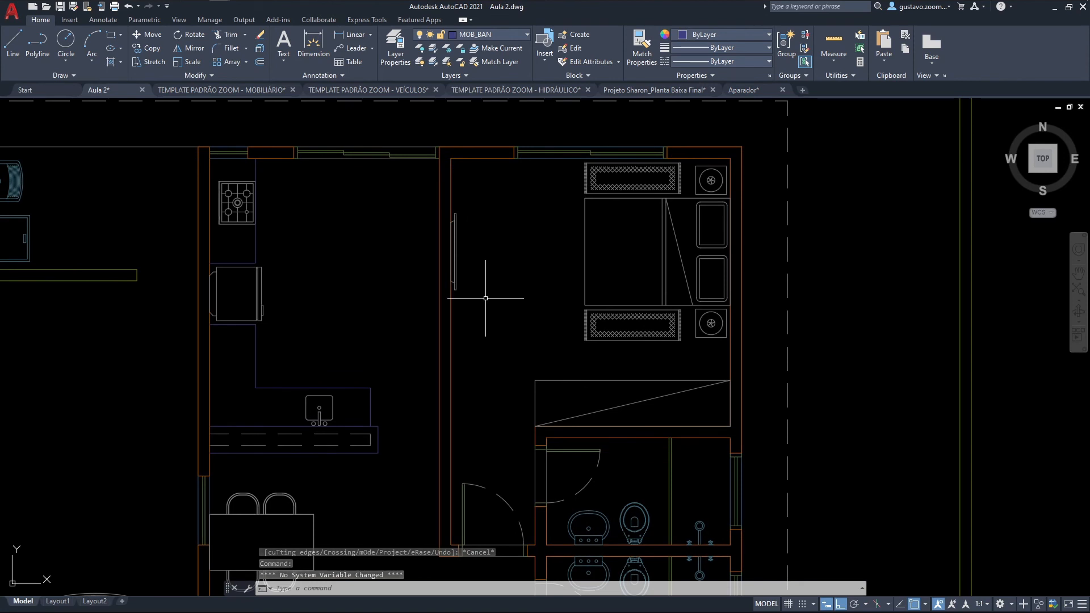
key(ctrl+shift+v)
click(529, 296)
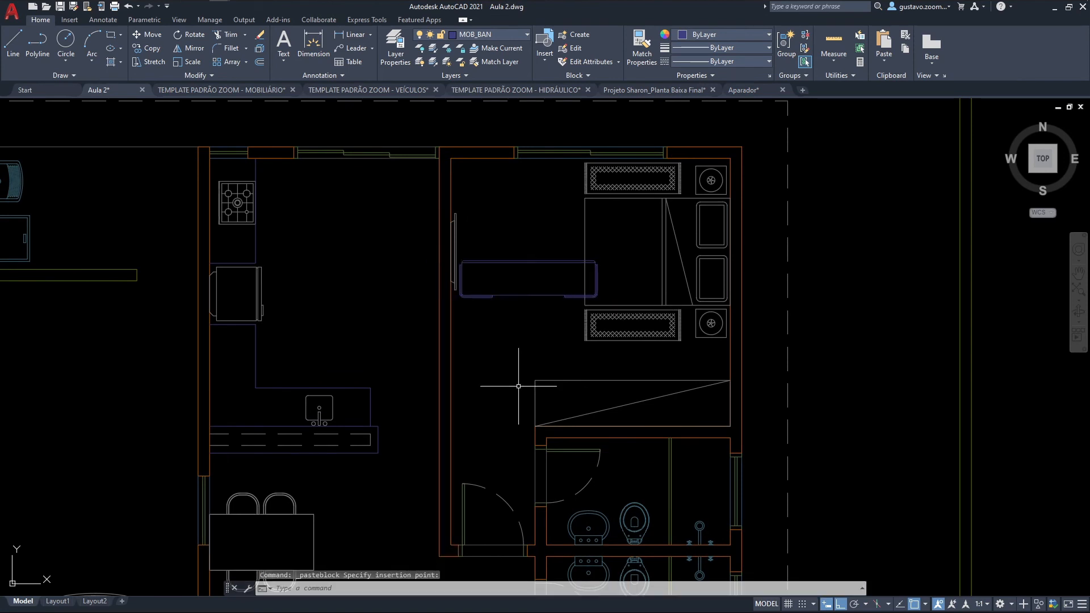
middle_drag(529, 304, 527, 306)
scroll(528, 306, up, 2)
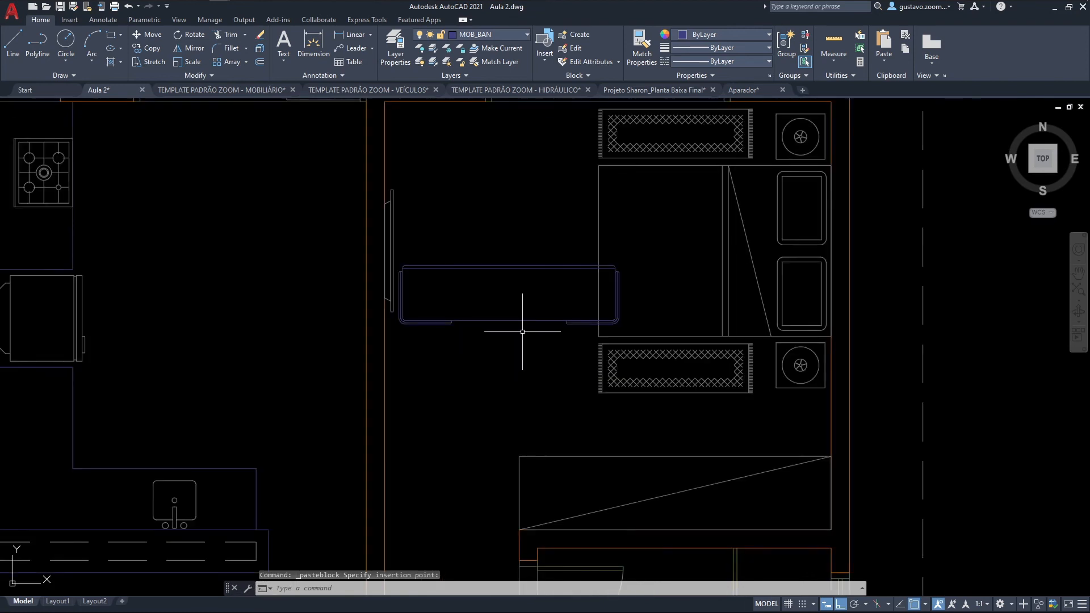
scroll(517, 335, up, 1)
middle_drag(513, 365, 503, 377)
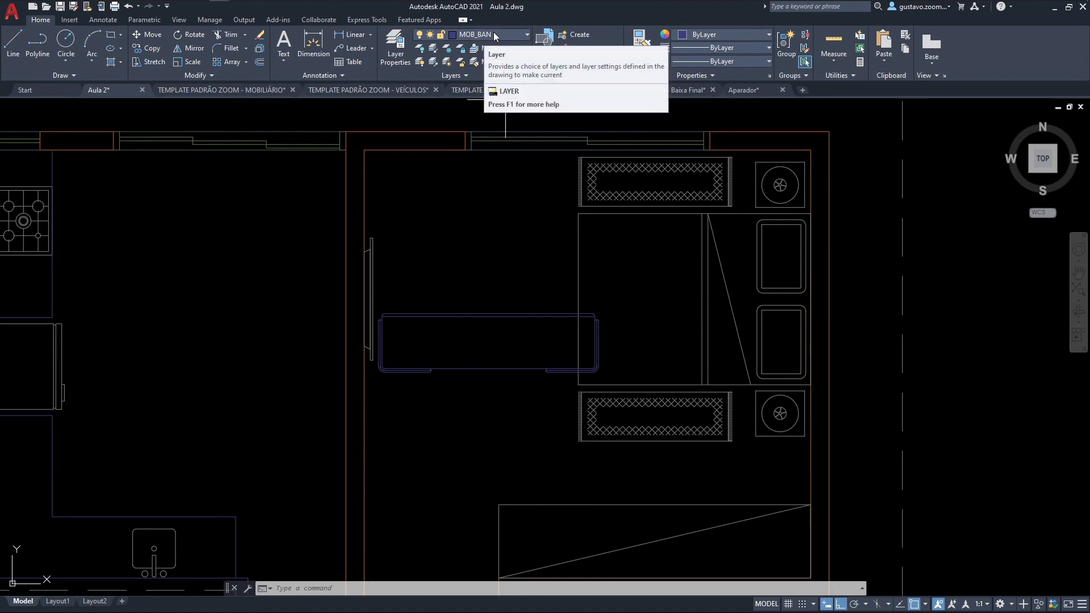
Step: Assign the sideboard block to the LAY_MOB layer
click(504, 315)
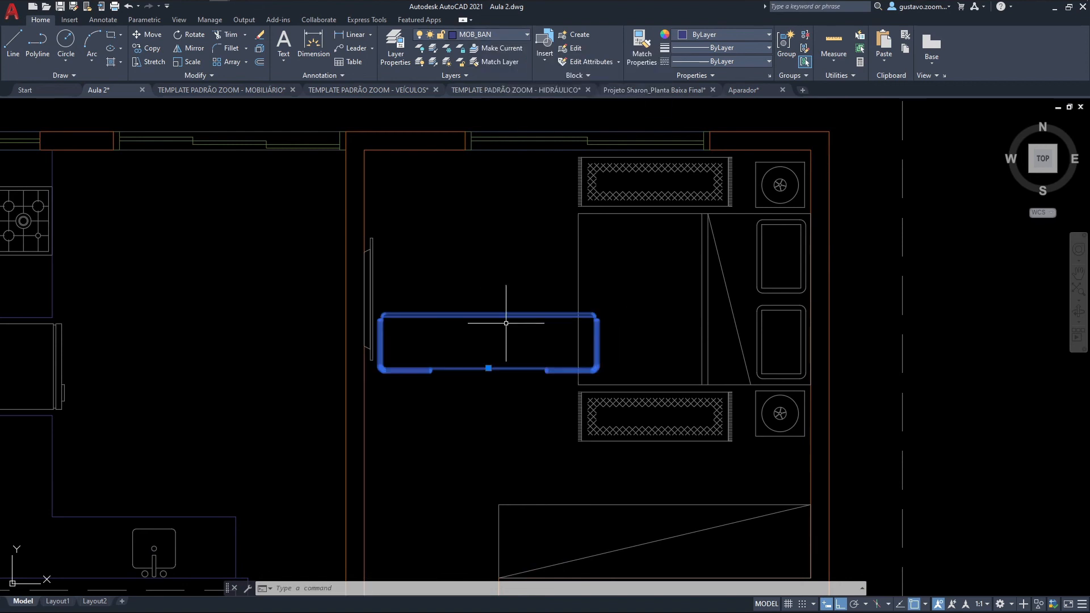
click(489, 35)
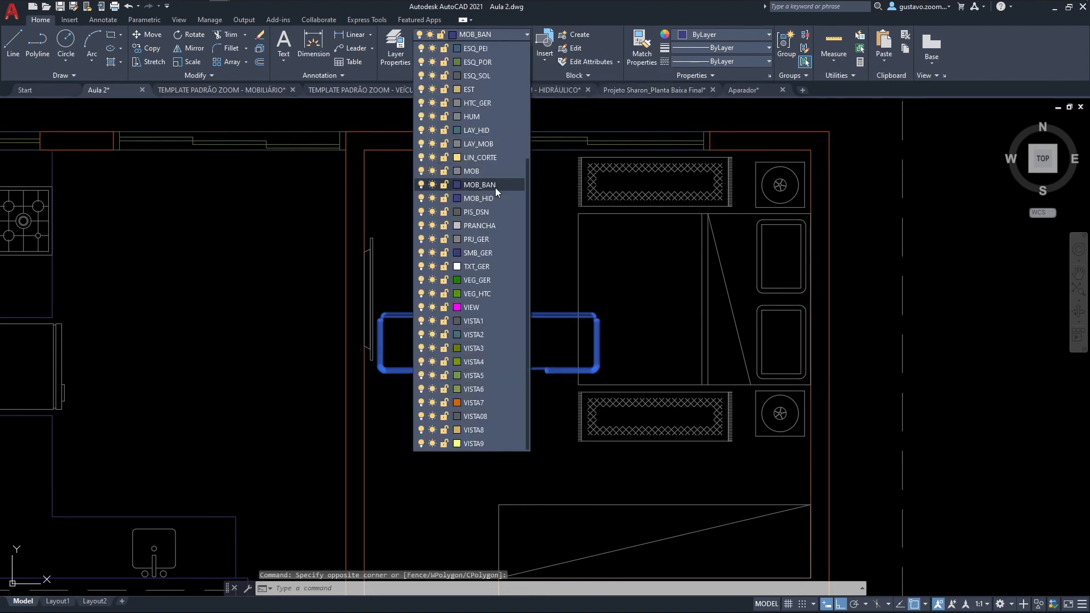
click(486, 143)
key(Escape)
key(Escape)
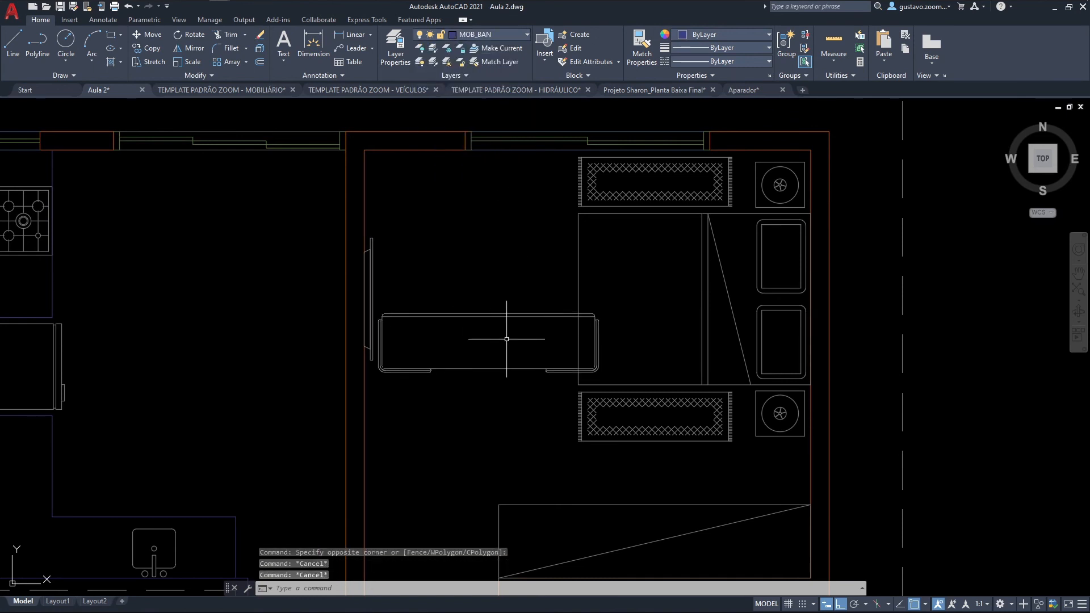
Step: Rotate the sideboard block 90° clockwise about the midpoint of its lower long edge
text(r)
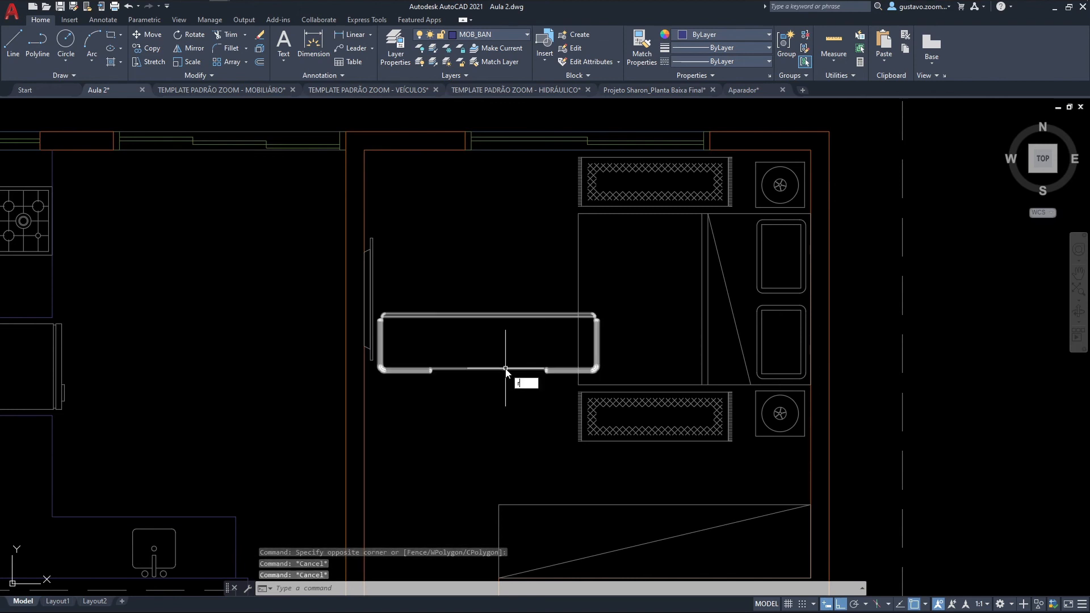
key(Return)
click(502, 369)
key(Return)
click(488, 369)
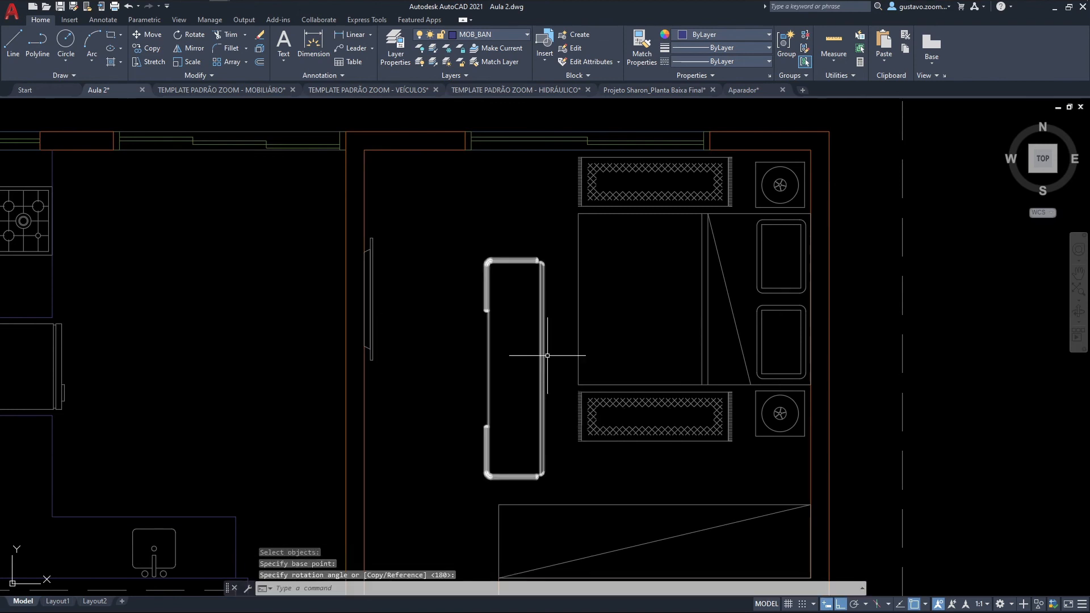
Step: Move the sideboard horizontally toward the bedroom wall with the TV
text(m)
key(Return)
click(559, 365)
click(533, 350)
key(Return)
click(502, 375)
click(413, 374)
Step: Move the sideboard straight up so that it stands in front of the TV
key(Return)
click(466, 363)
click(432, 343)
key(Return)
click(417, 366)
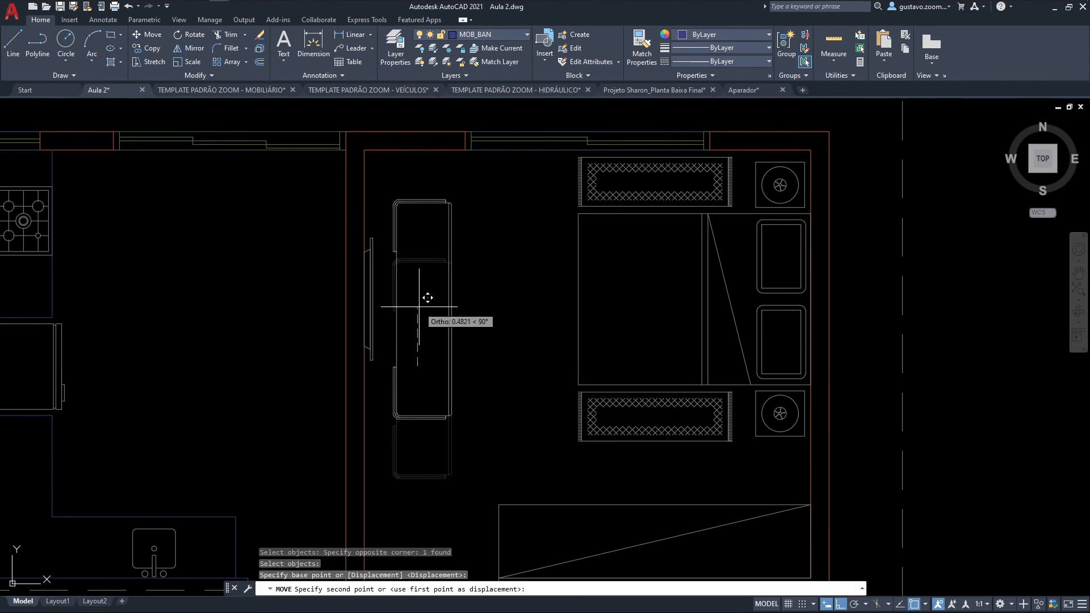
click(419, 307)
middle_drag(419, 307, 431, 329)
Step: Move the sideboard by its back edge midpoint onto the wall face, centred on the TV
text(m)
key(Return)
click(407, 311)
key(Return)
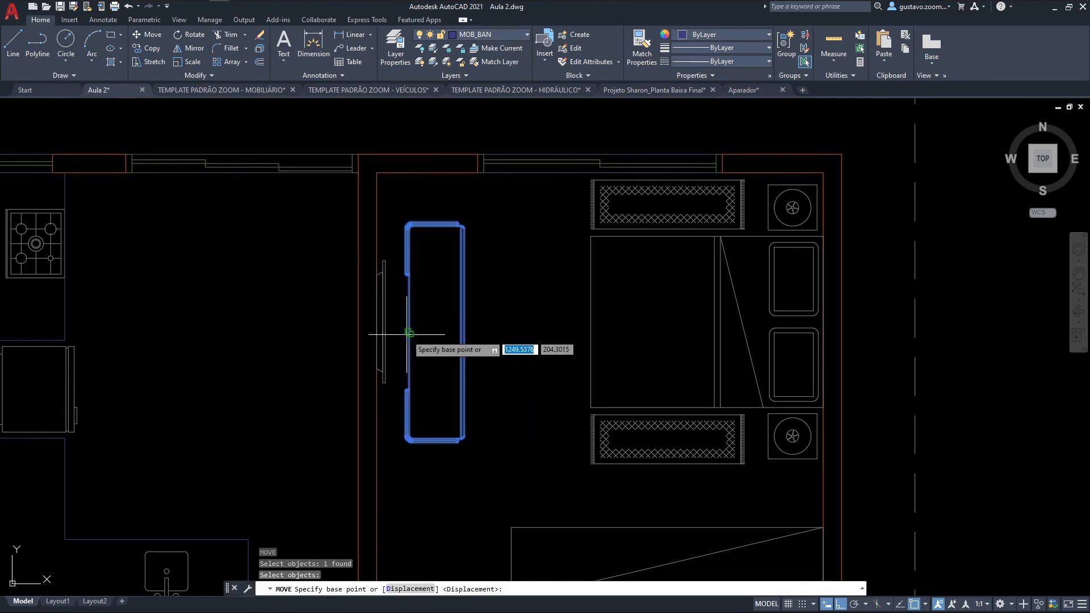
click(409, 333)
click(377, 322)
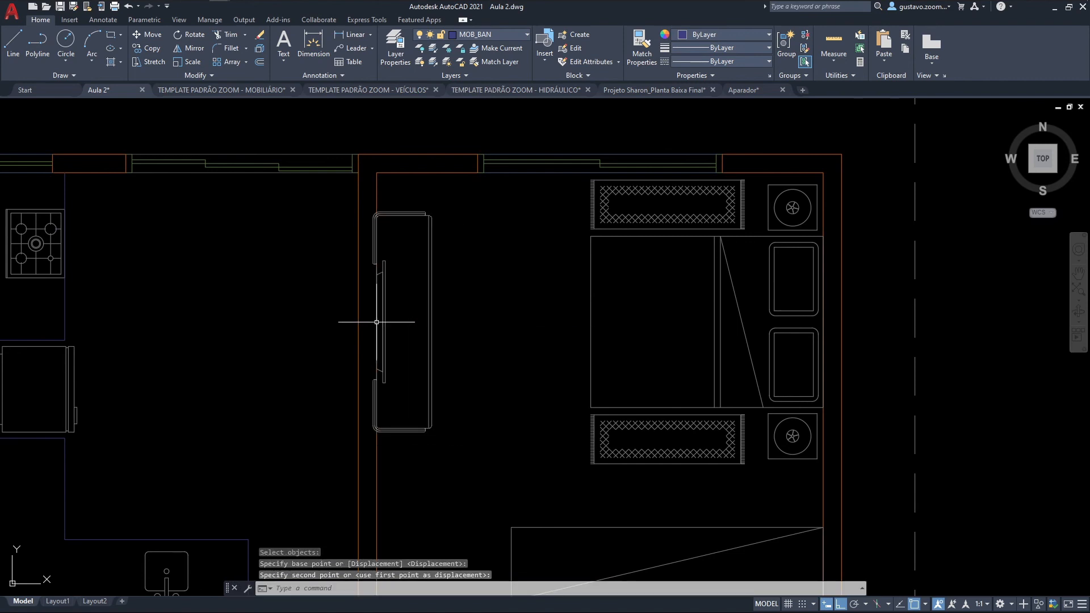
Step: Move the sideboard 0.05 away from the wall, toward the bed
key(Return)
click(444, 333)
click(424, 325)
key(Return)
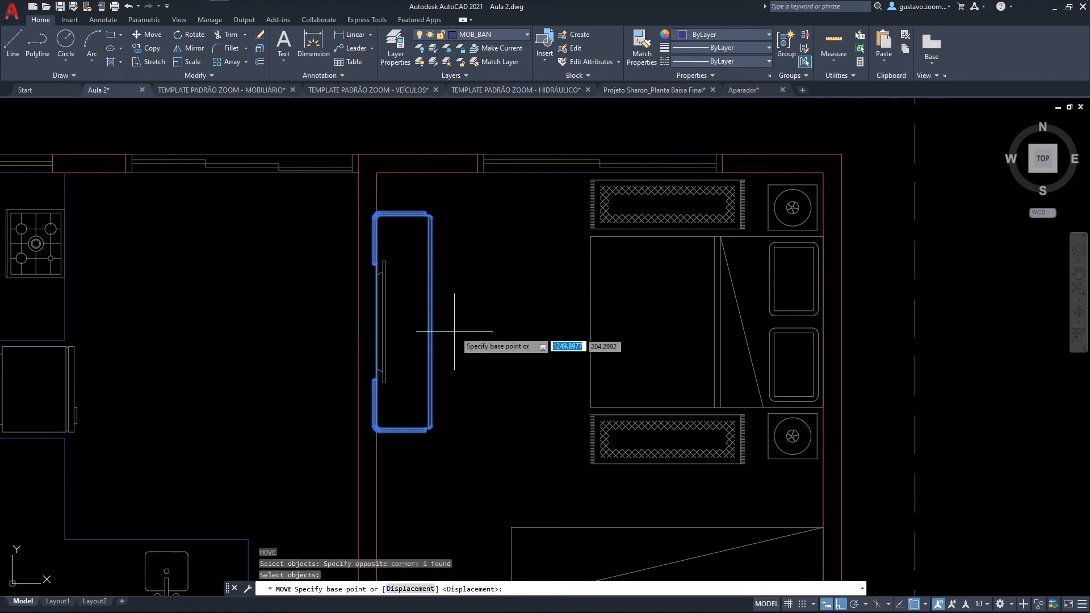
click(455, 332)
text(.05)
key(Return)
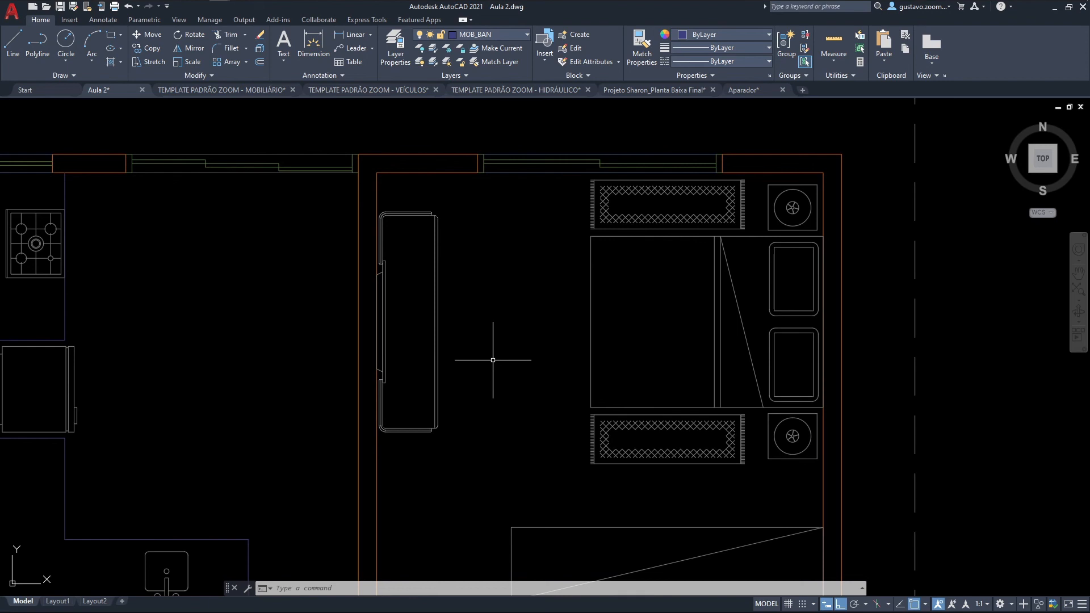
Step: Open the TEMPLATE PADRÃO ZOOM - MOBILIÁRIO drawing and examine the plan and elevation views of its armchair, sofa and bed blocks
scroll(471, 314, down, 2)
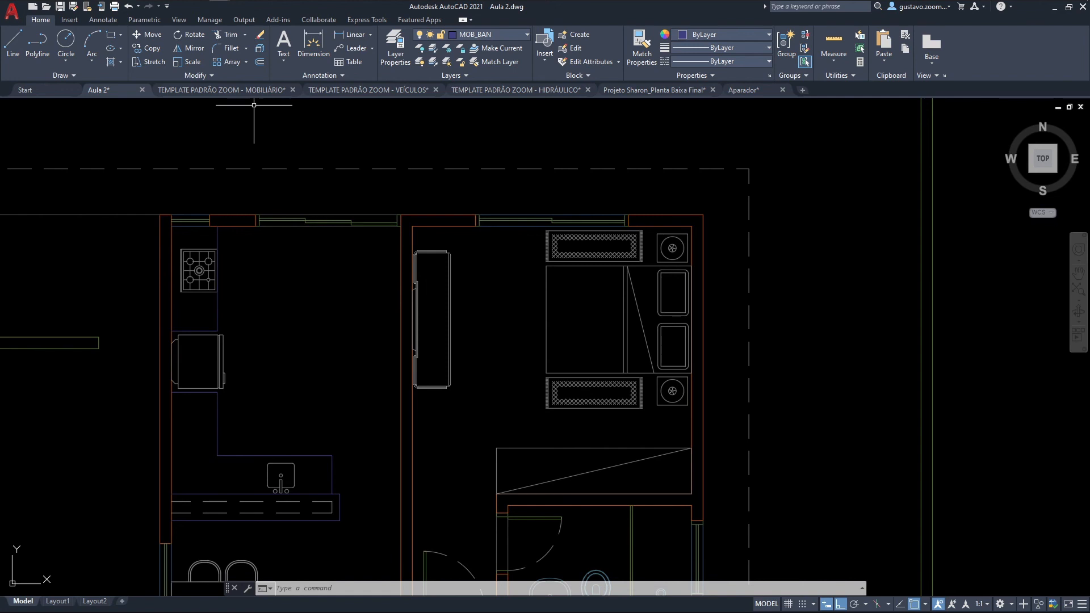
click(219, 89)
mouse_move(604, 271)
middle_down()
mouse_move(538, 295)
mouse_move(526, 317)
middle_up()
scroll(526, 316, up, 4)
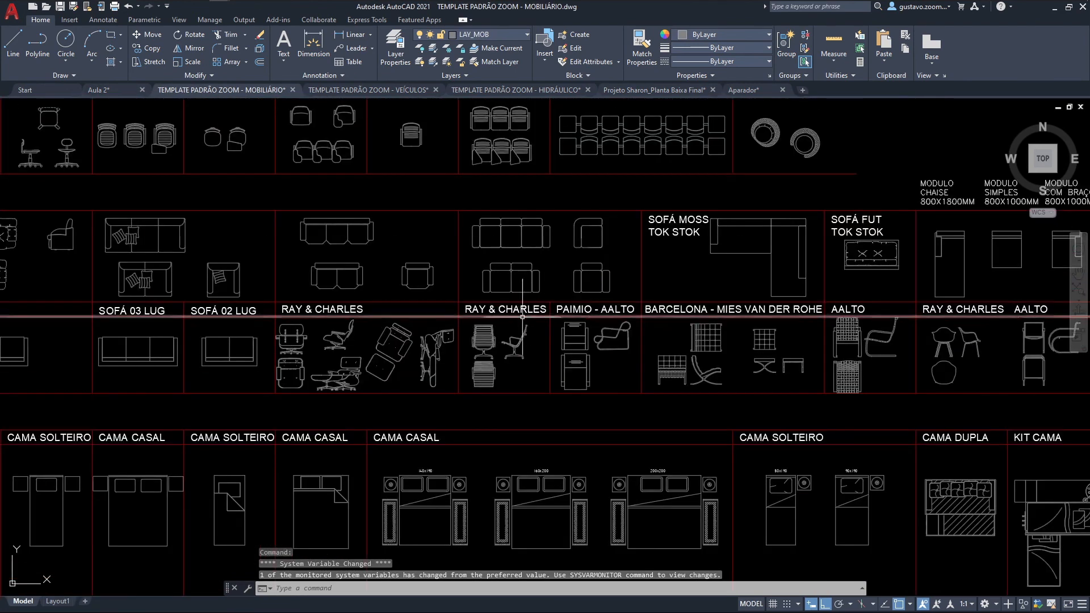
scroll(526, 317, down, 2)
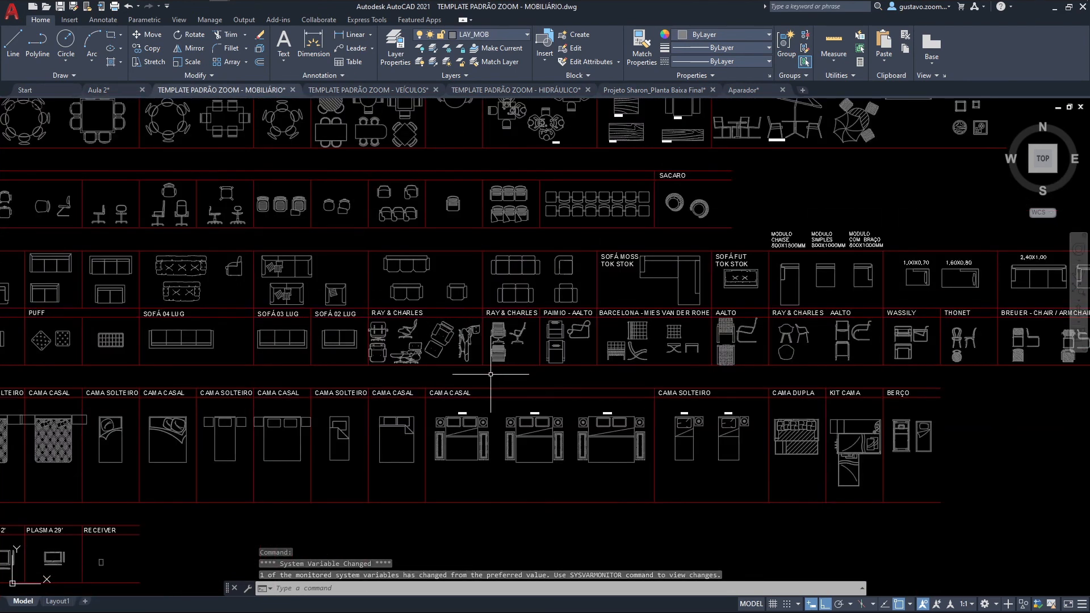
scroll(383, 335, up, 6)
mouse_move(711, 423)
middle_down()
mouse_move(377, 399)
mouse_move(307, 406)
mouse_move(639, 401)
middle_up()
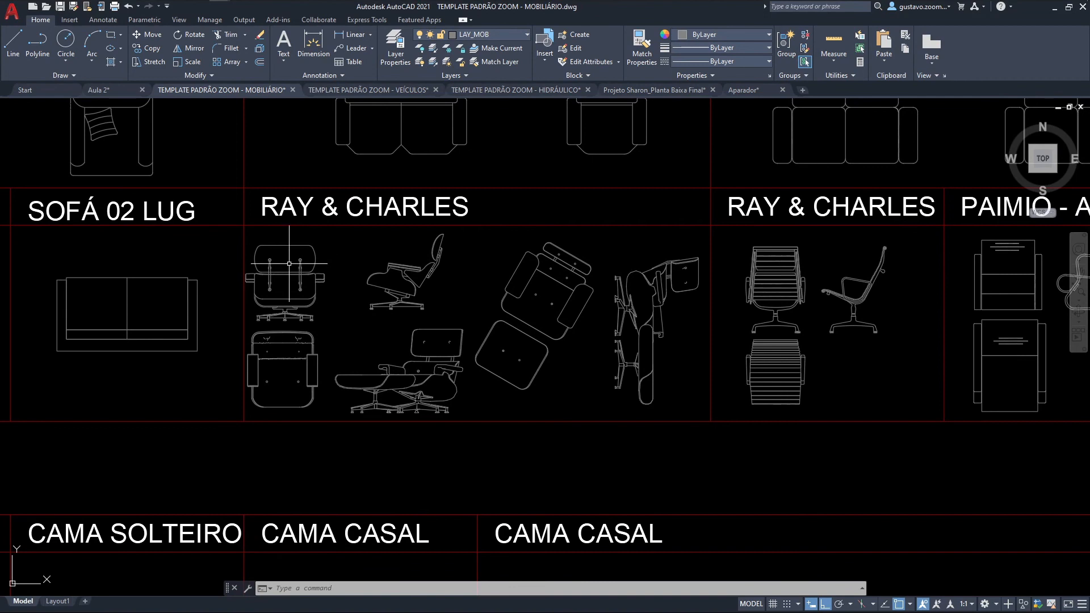
middle_drag(680, 355, 330, 376)
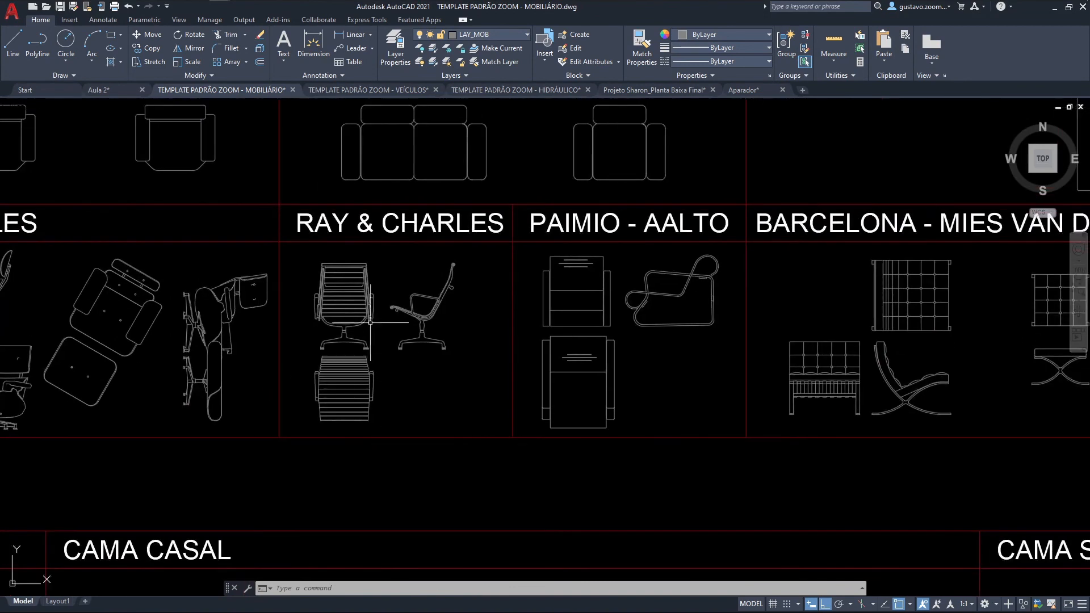
scroll(680, 327, down, 5)
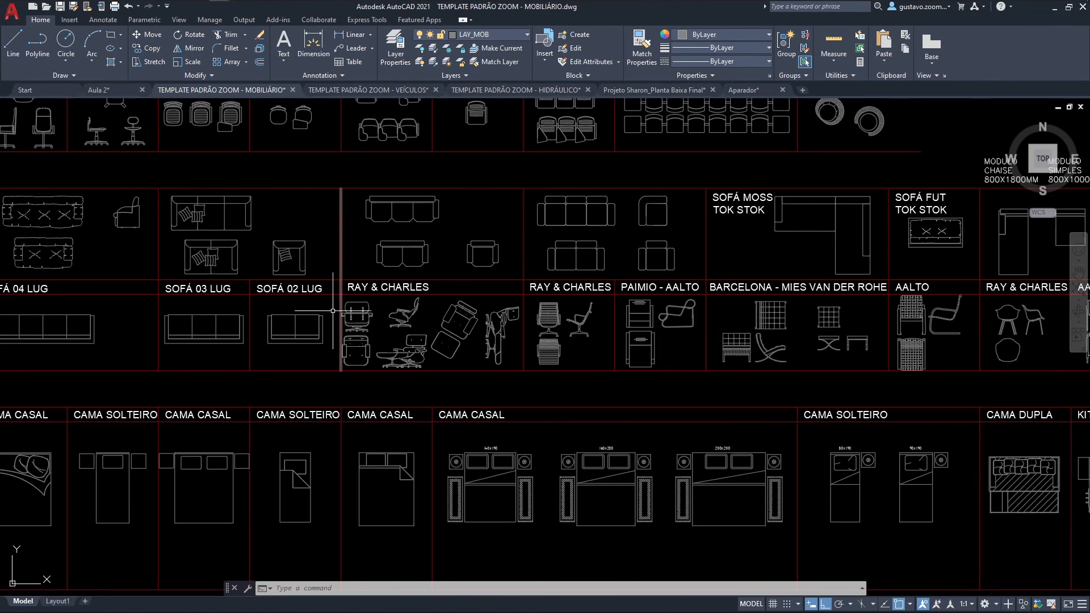
scroll(335, 278, up, 2)
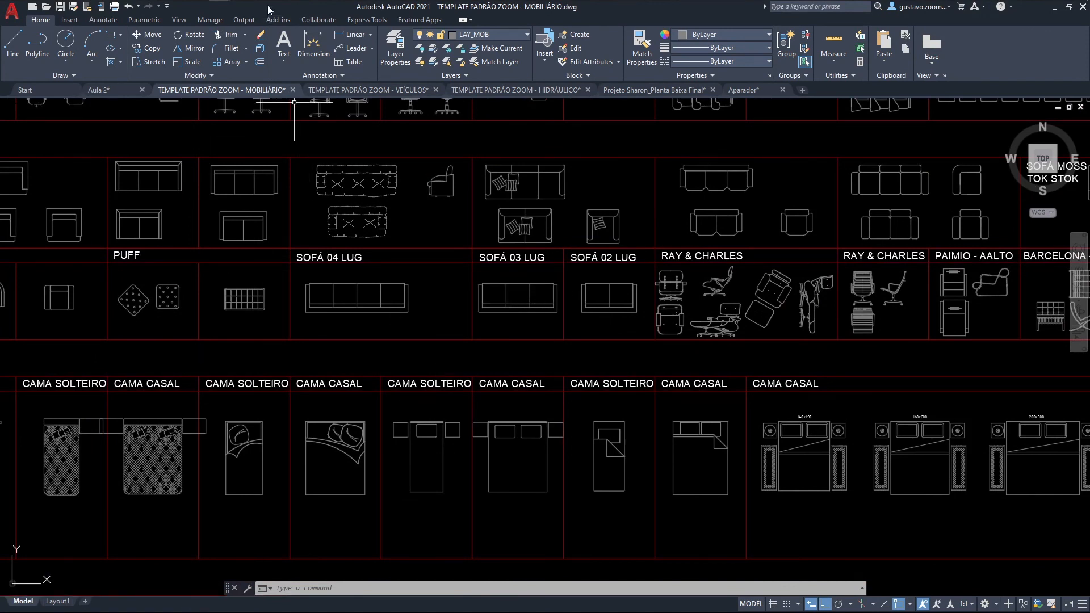
Step: Switch to the sideboard model in SketchUp and display the Exibições toolbar
click(241, 8)
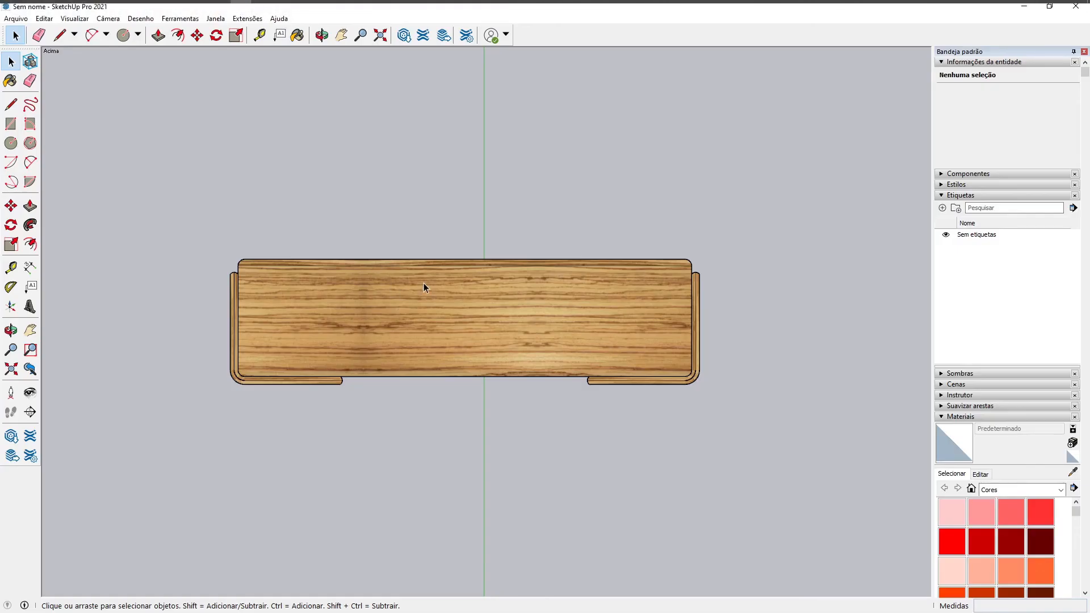
right_click(541, 27)
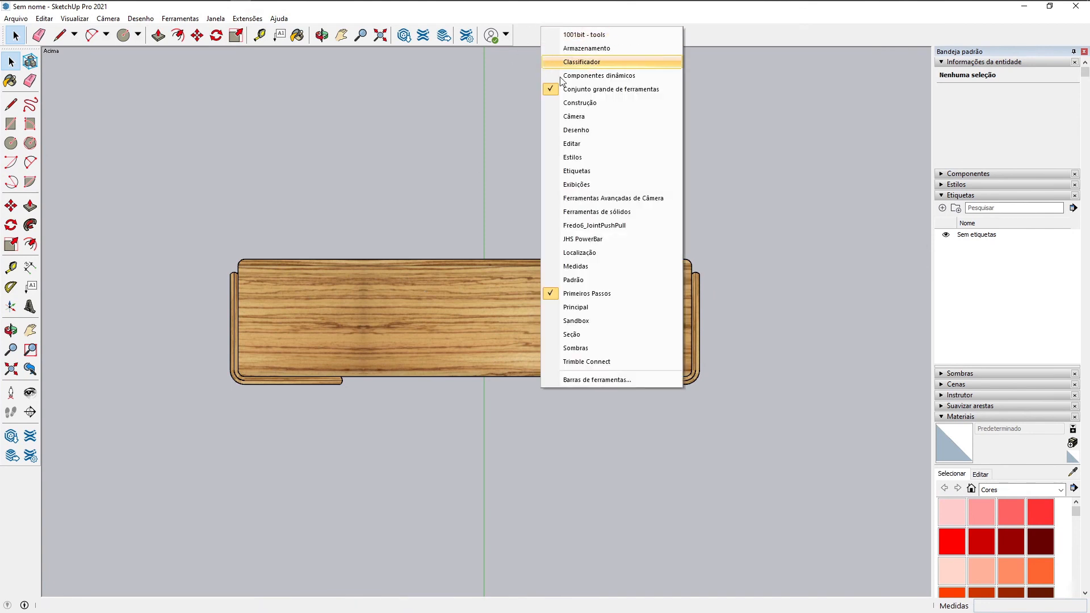
click(572, 185)
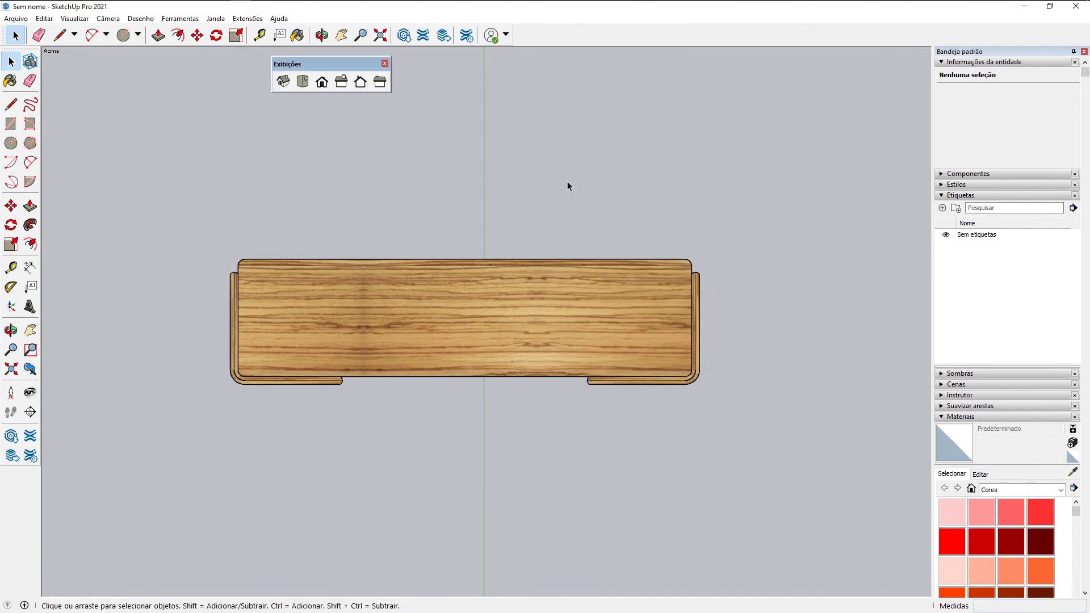
Step: Examine the sideboard in the front, right, back and left standard views, finishing on the back view with the drawers
click(320, 85)
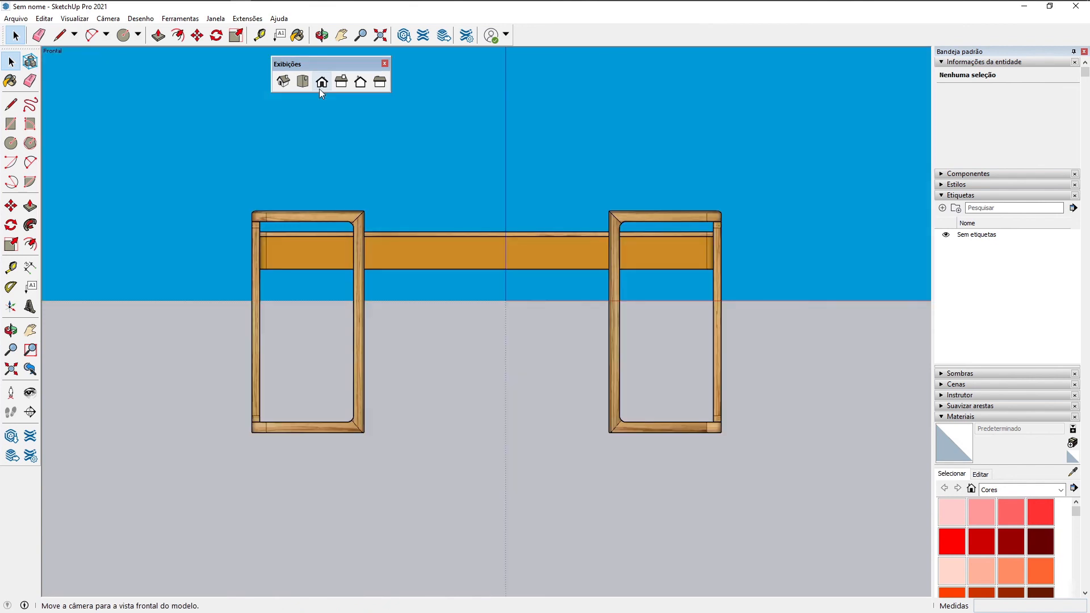
click(339, 85)
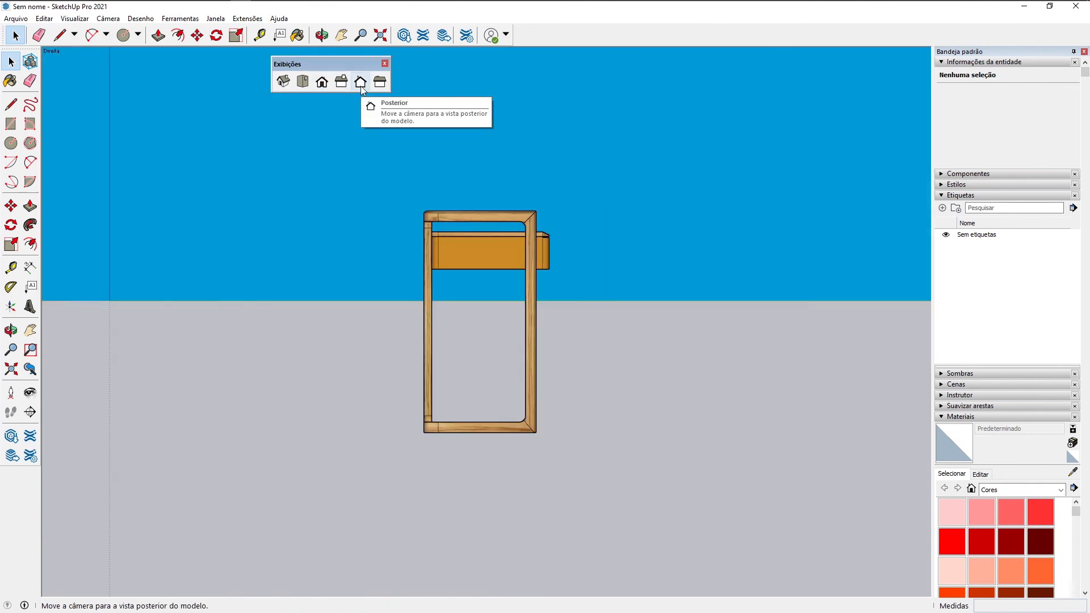
click(359, 85)
click(380, 85)
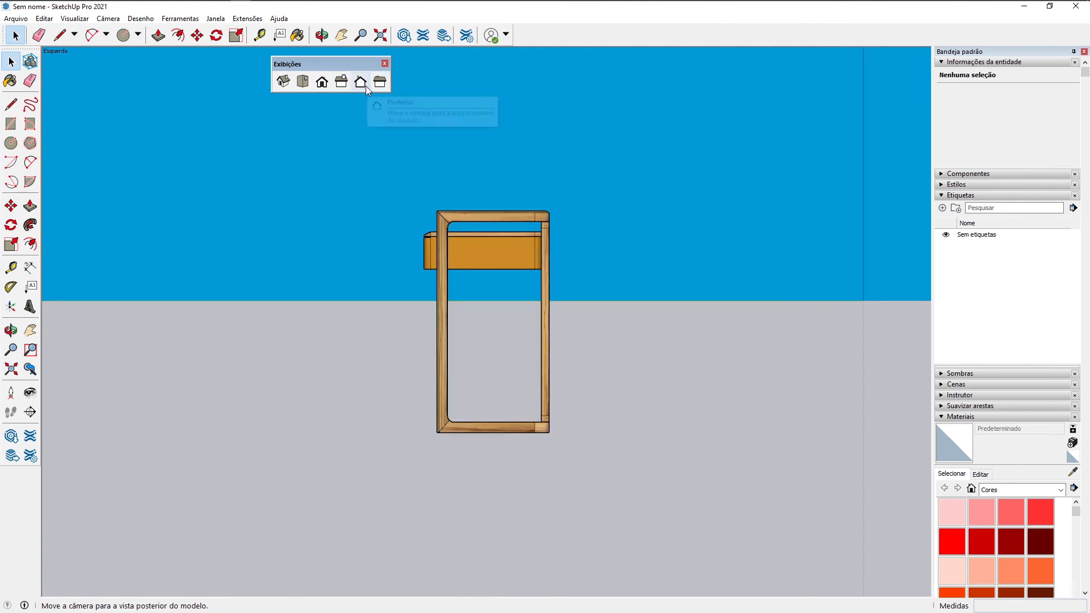
click(360, 83)
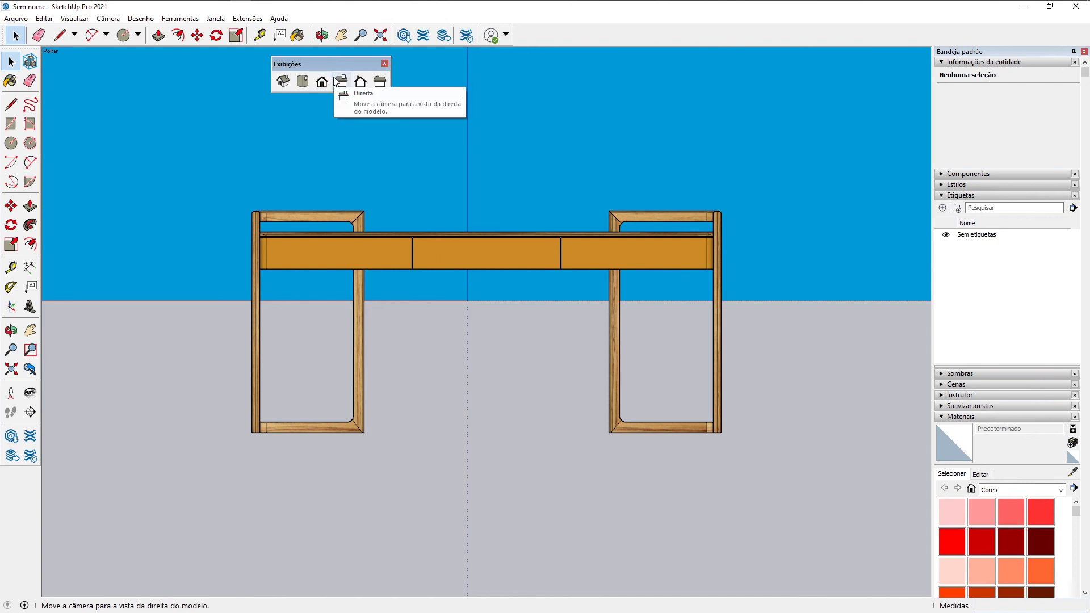
click(340, 82)
click(322, 83)
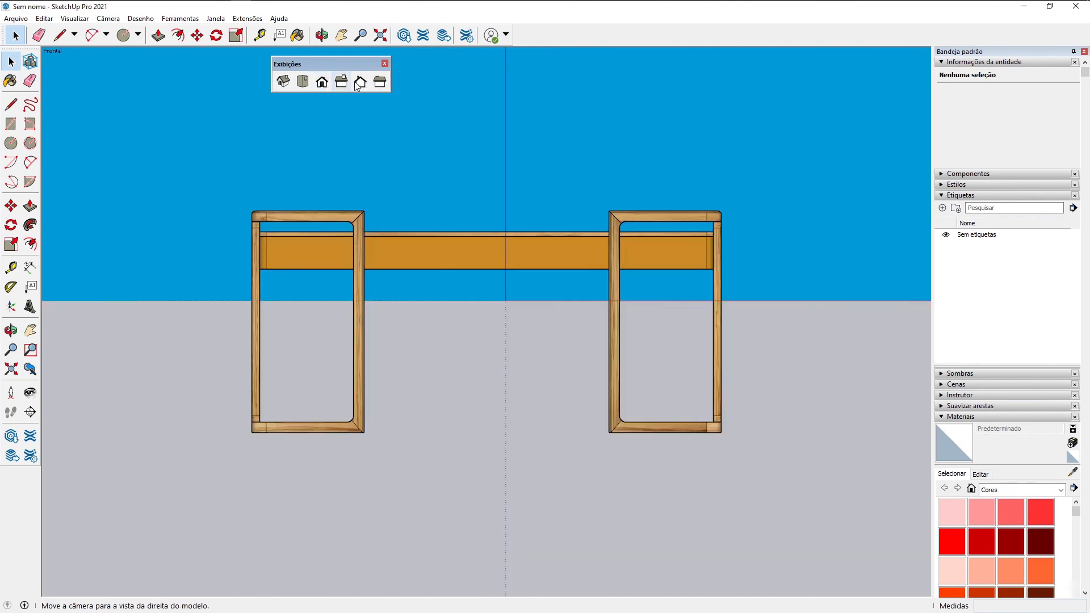
click(360, 83)
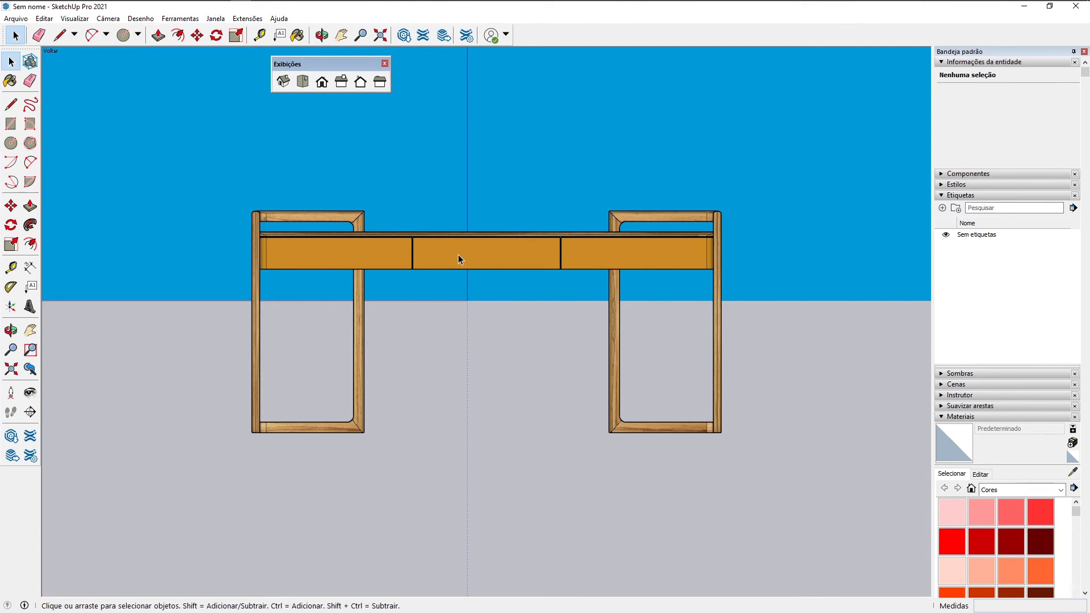
Step: Switch back to the Aula 2 floor plan in AutoCAD
key(alt+Tab)
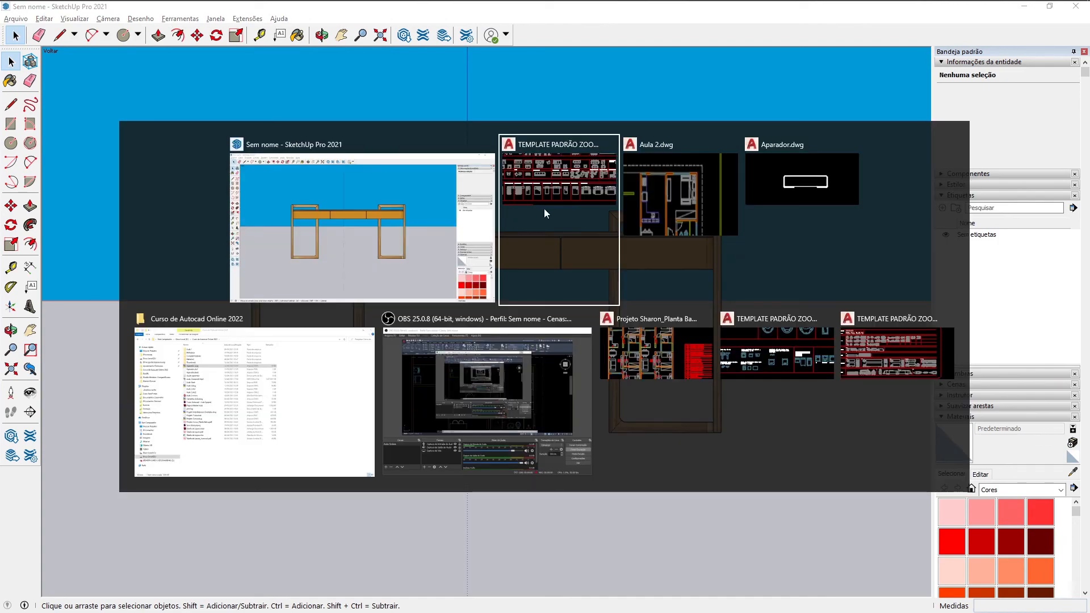
scroll(615, 233, down, 5)
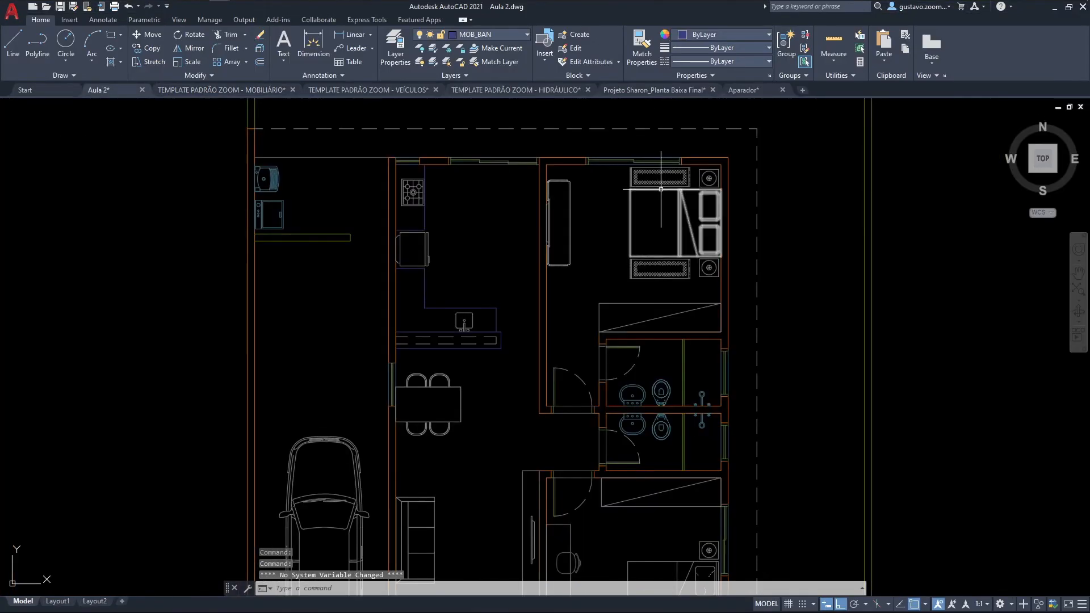
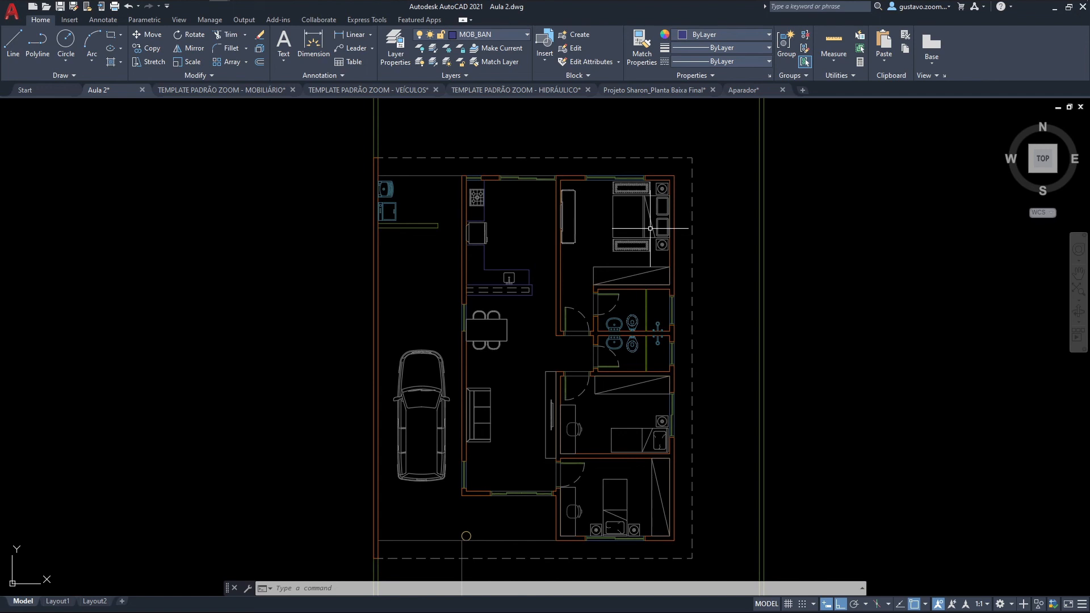
Step: Make TXT_GER the current layer
click(495, 35)
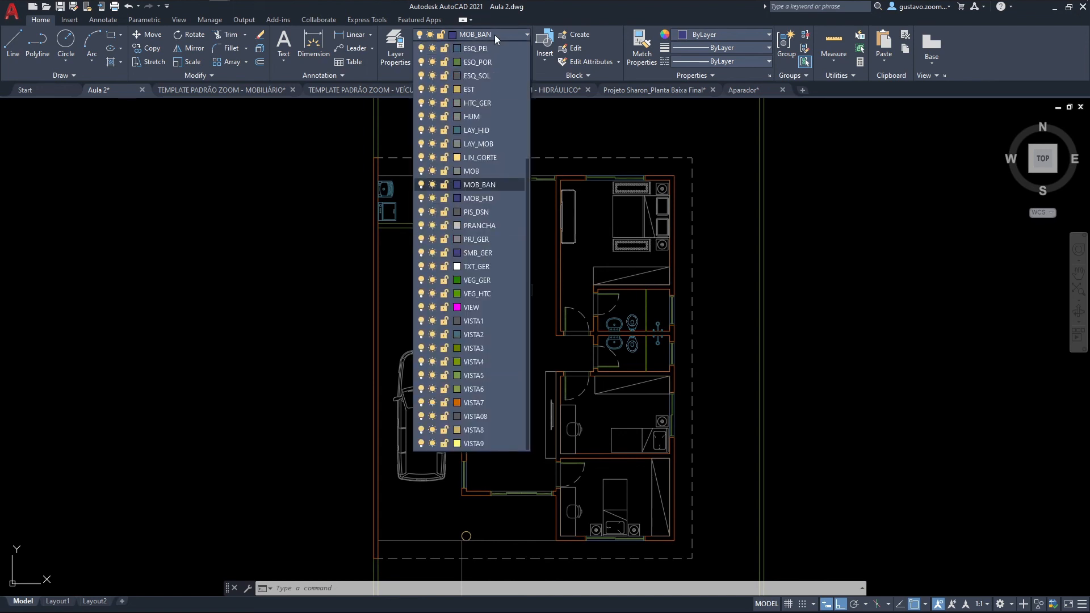
click(482, 271)
middle_drag(747, 309, 700, 297)
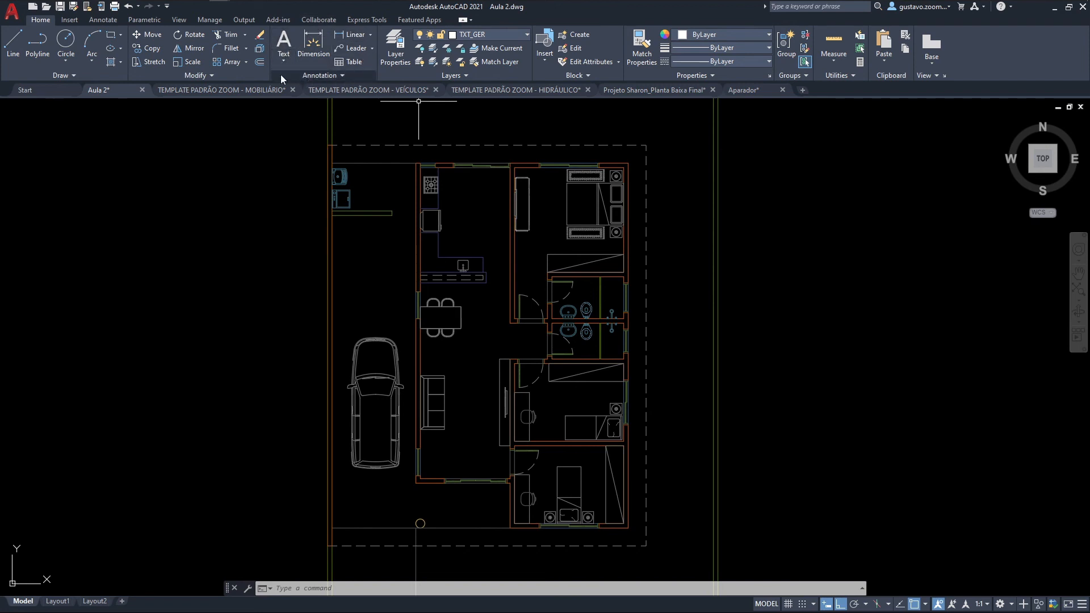
Step: Review the multiline and single-line text tools and the text styles available for annotation
click(102, 20)
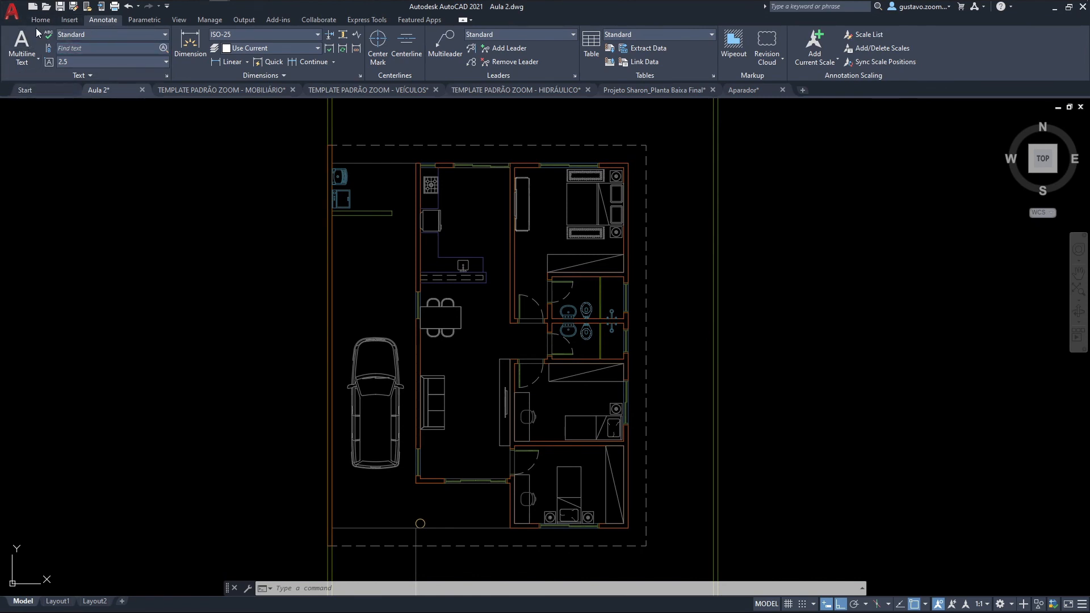
click(30, 61)
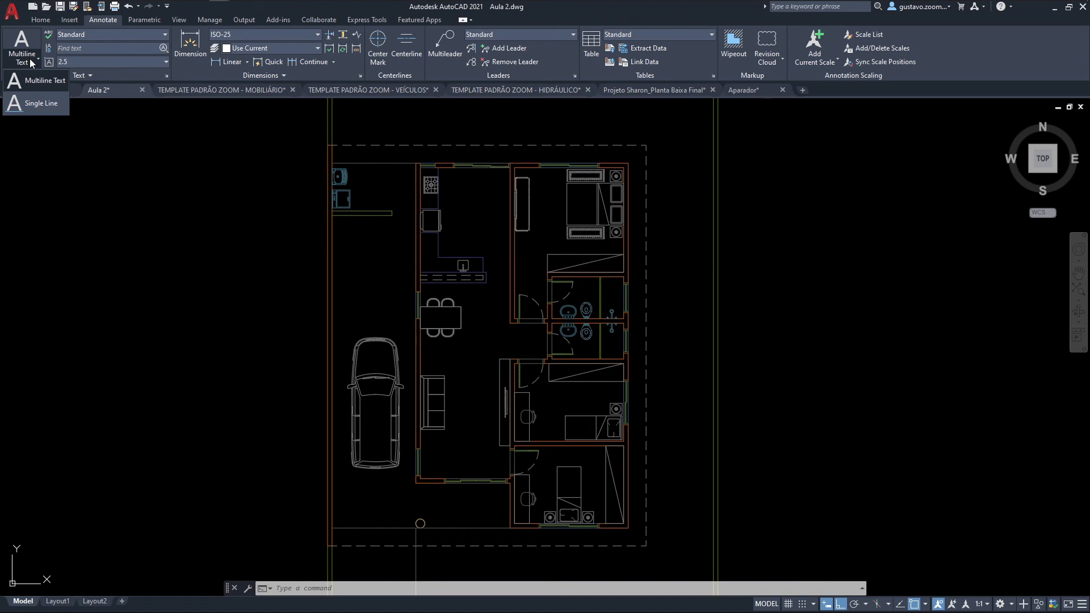
click(89, 35)
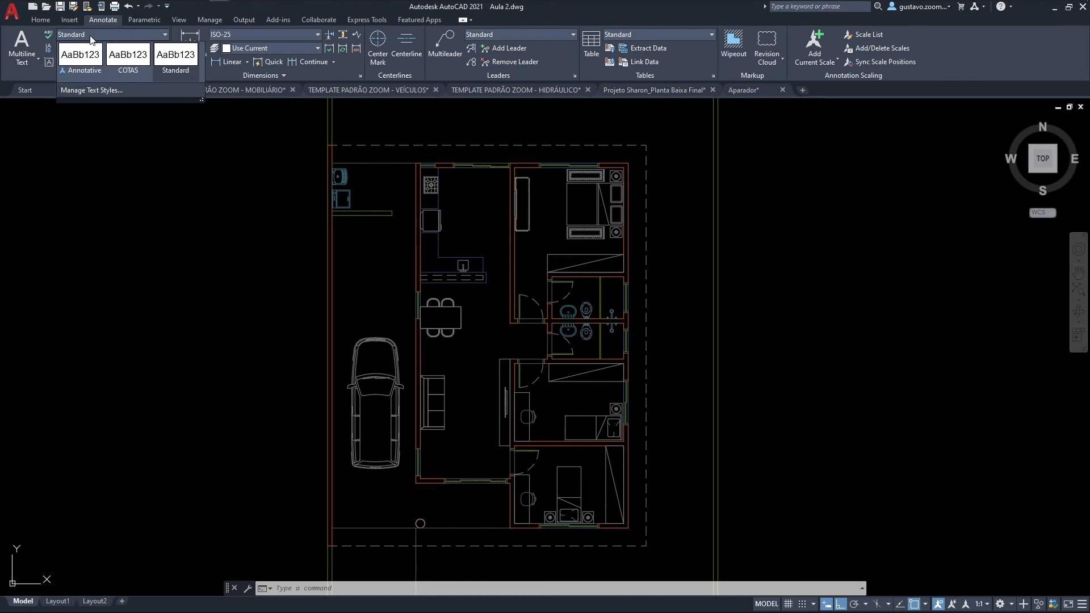
click(89, 35)
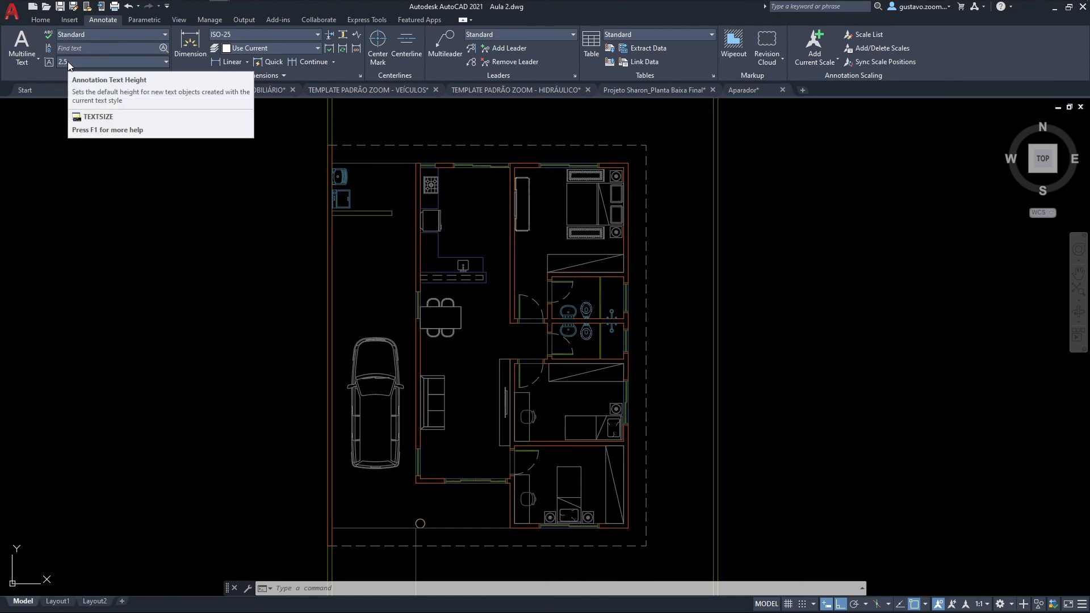
Step: Open the Text Style settings with the STYLE command
middle_drag(171, 198, 207, 216)
middle_drag(486, 358, 445, 369)
scroll(468, 315, up, 4)
middle_drag(519, 214, 462, 311)
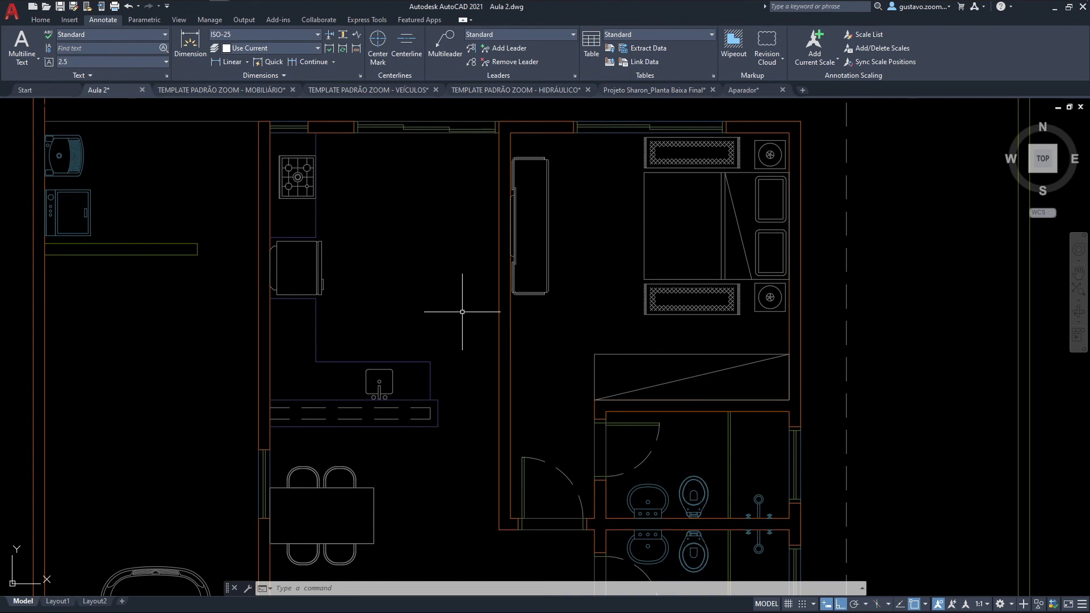
text(ST)
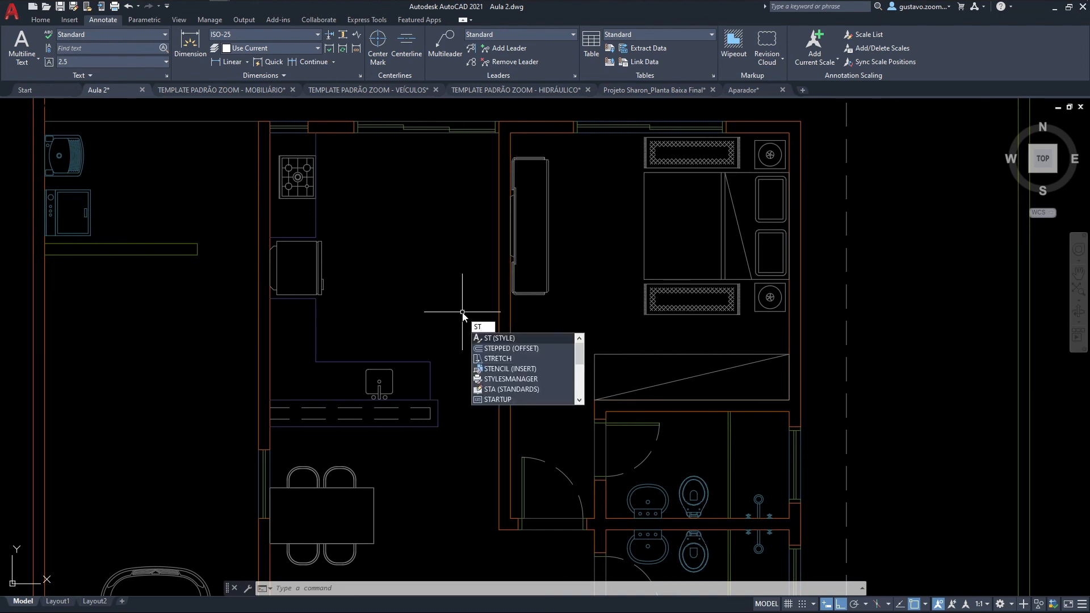
key(Escape)
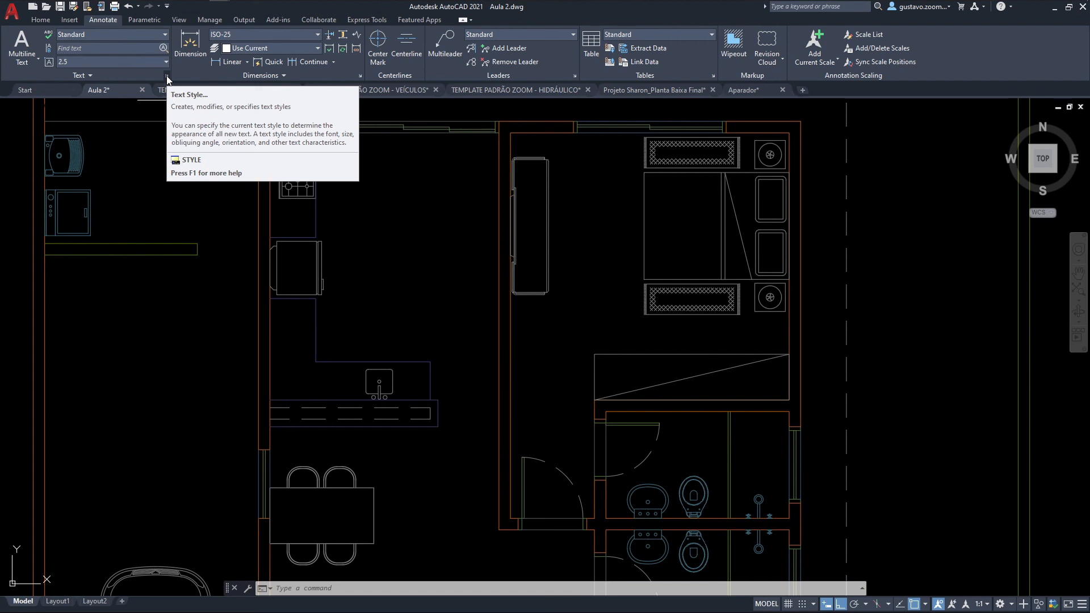
text(ST)
key(Return)
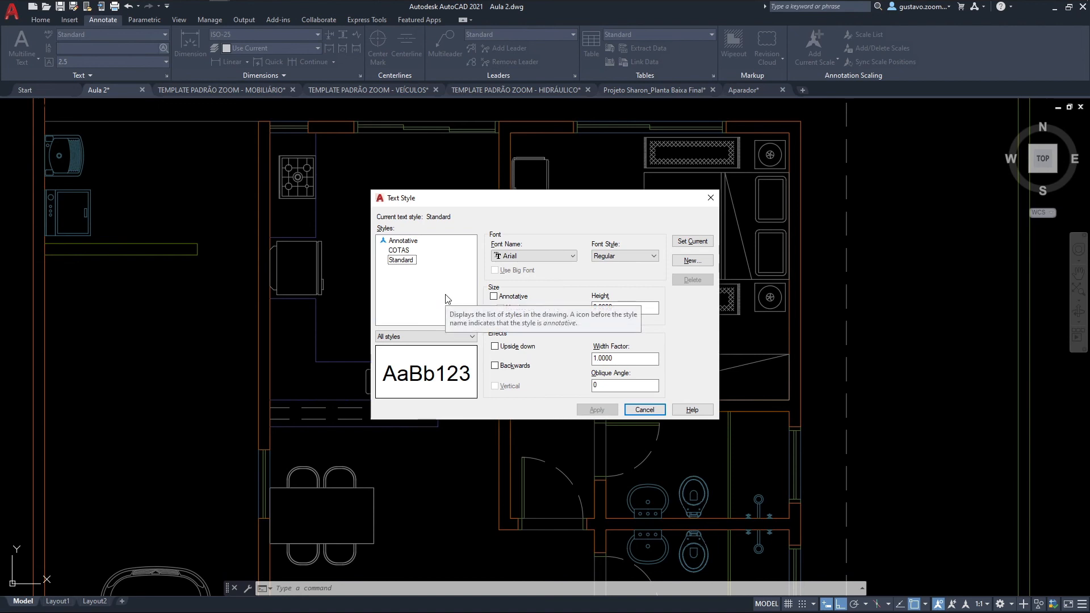
Step: Create a new text style named AMBIENTES and select it for editing
click(691, 260)
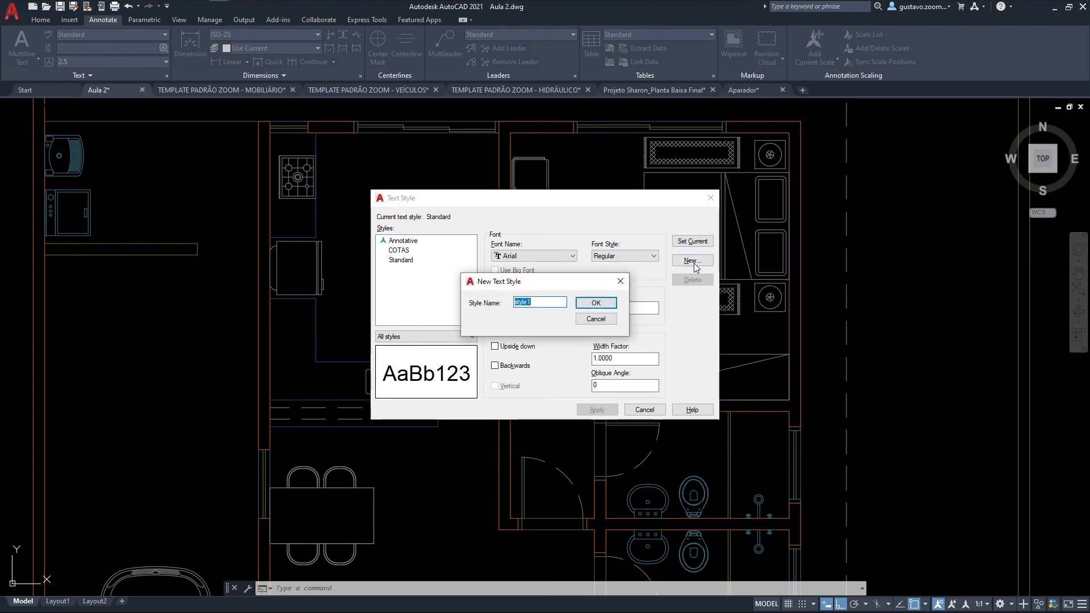
text(AMBIENTES)
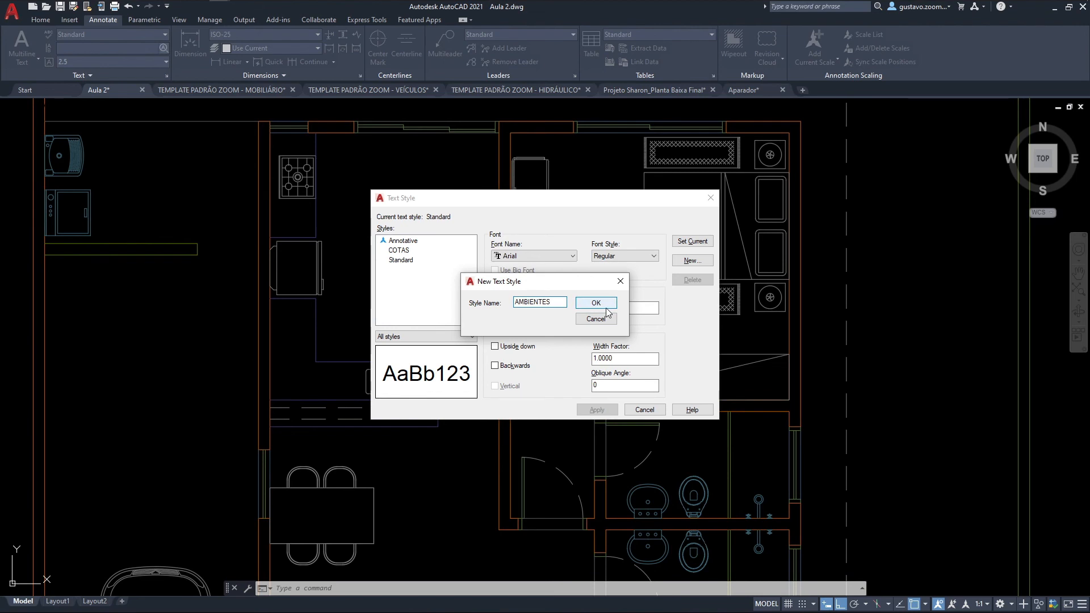
click(606, 308)
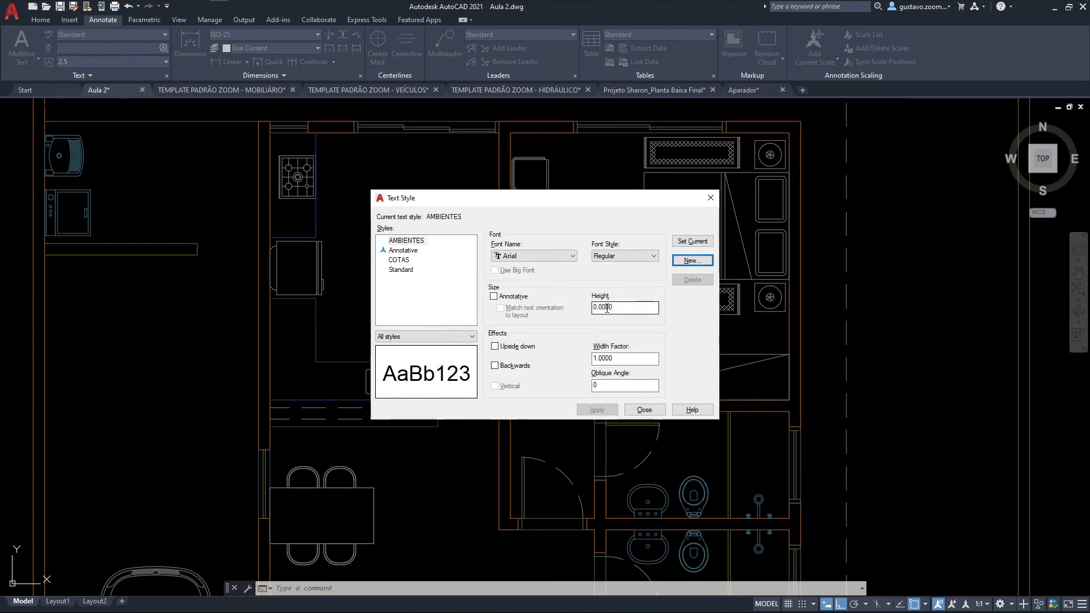
click(399, 242)
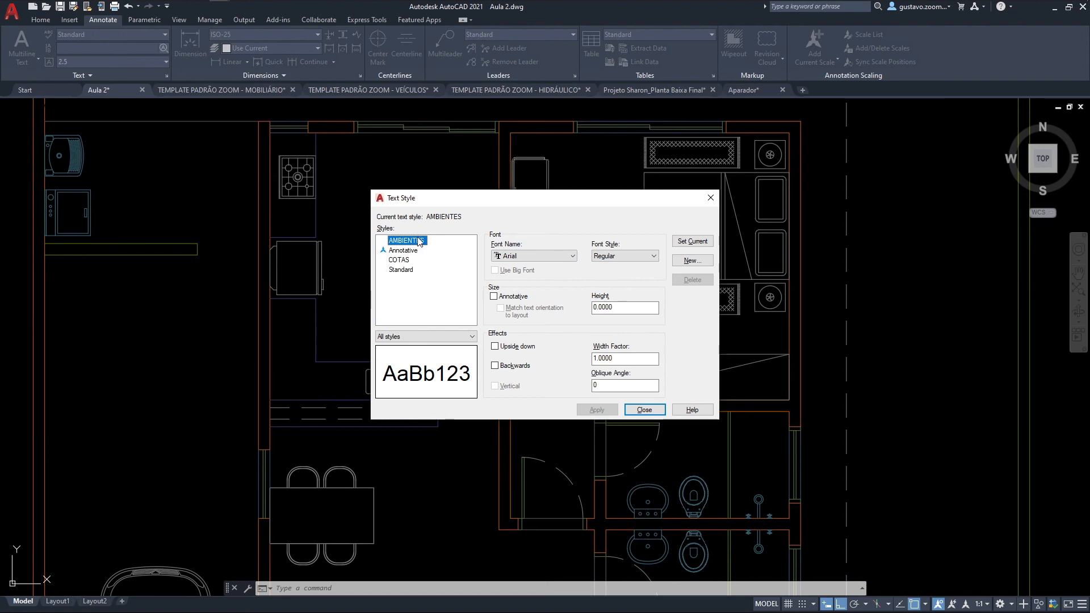
Step: Preview the AMBIENTES style in the Bahnschrift Light, Bauhaus 93 and Bradley Hand ITC fonts
click(528, 260)
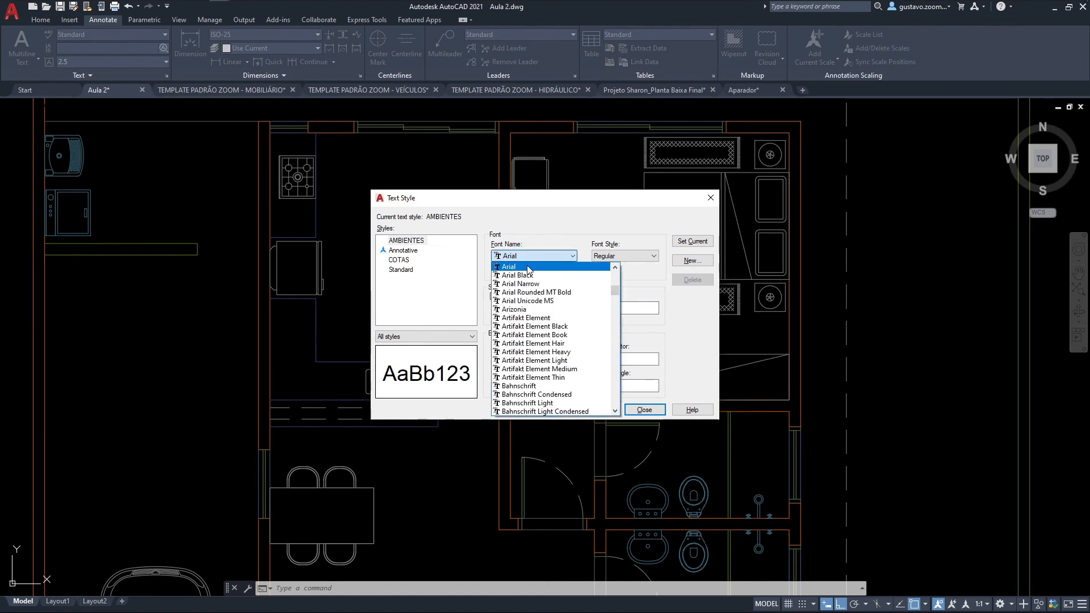
scroll(540, 291, up, 3)
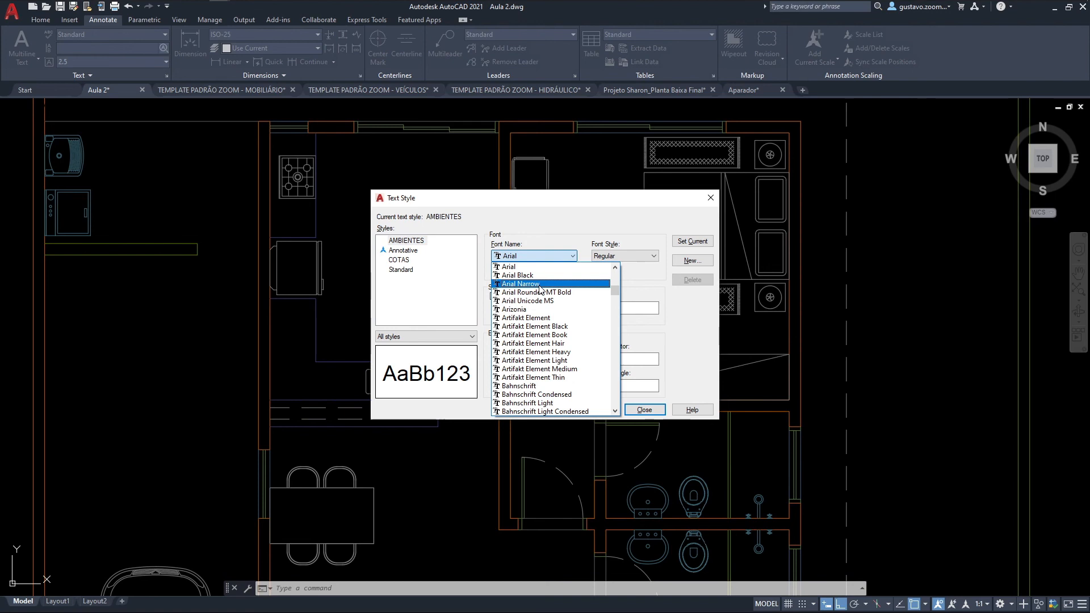
scroll(540, 329, up, 4)
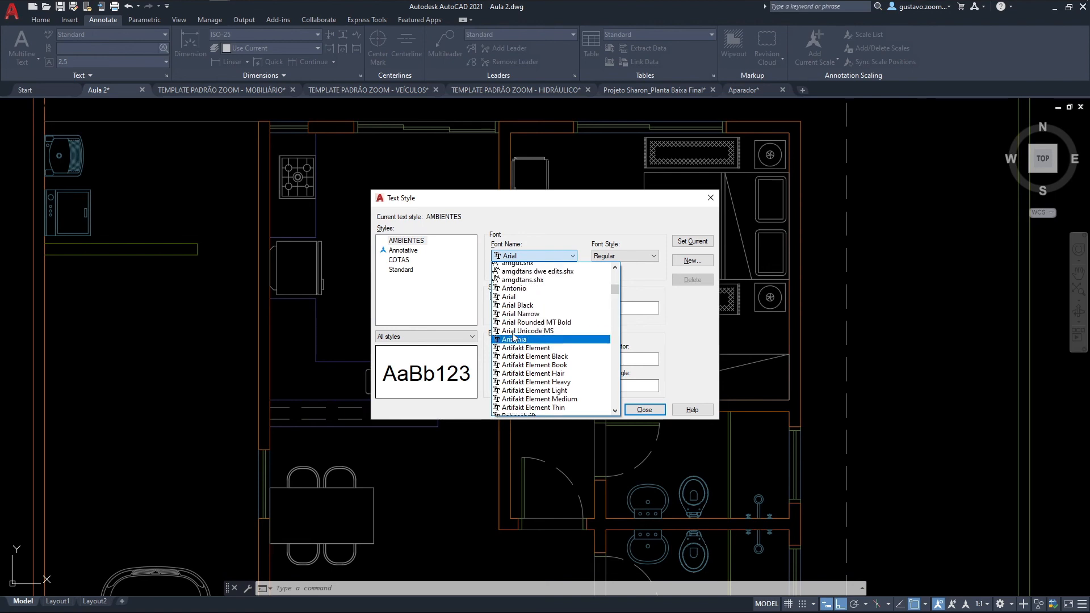
scroll(540, 335, down, 10)
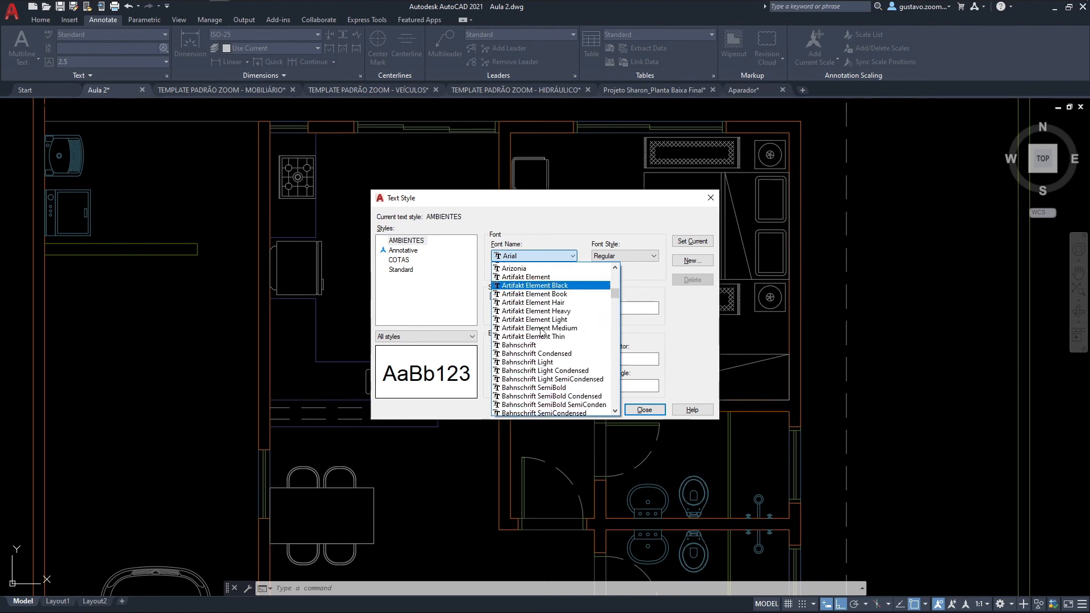
click(541, 328)
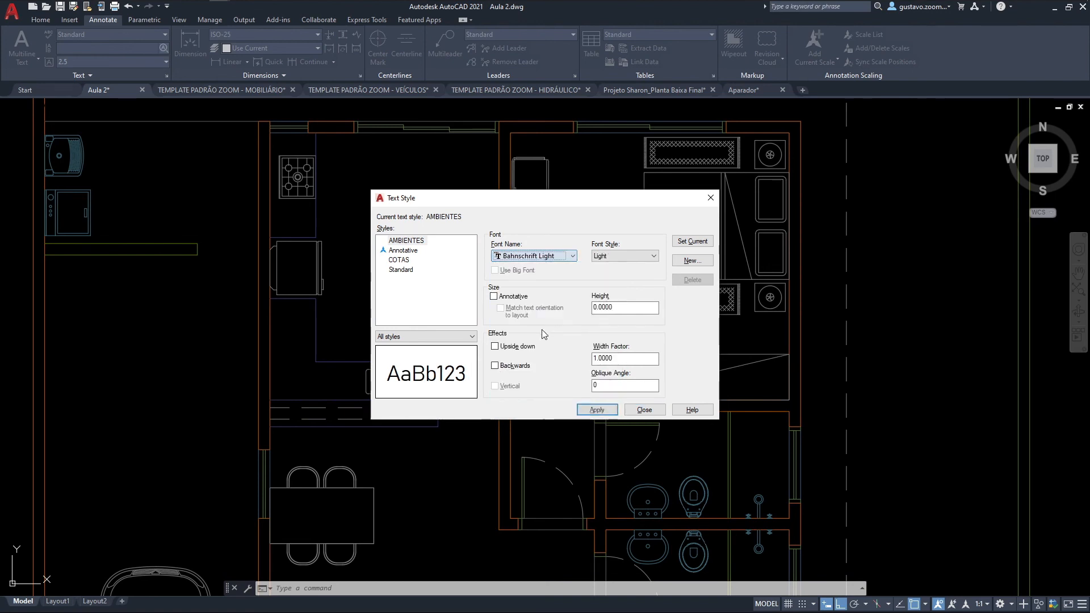
click(525, 258)
click(530, 377)
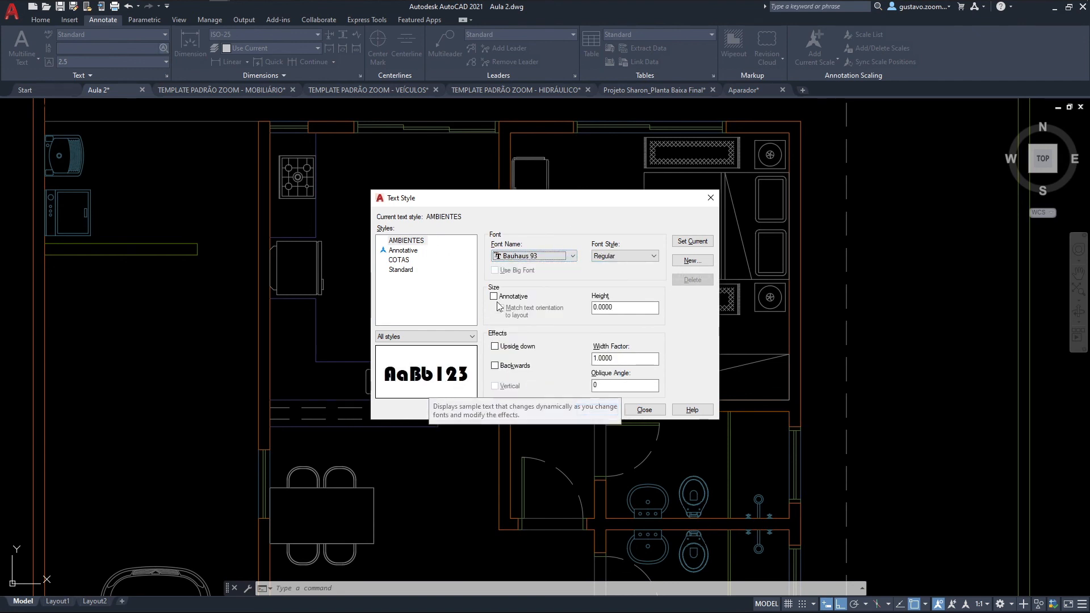
click(555, 256)
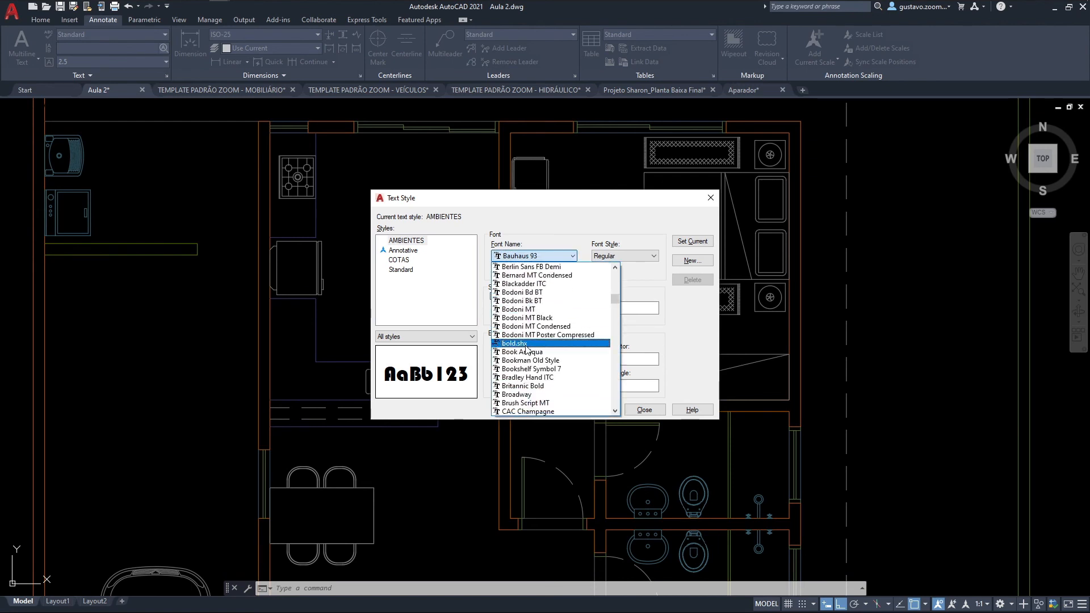
click(522, 377)
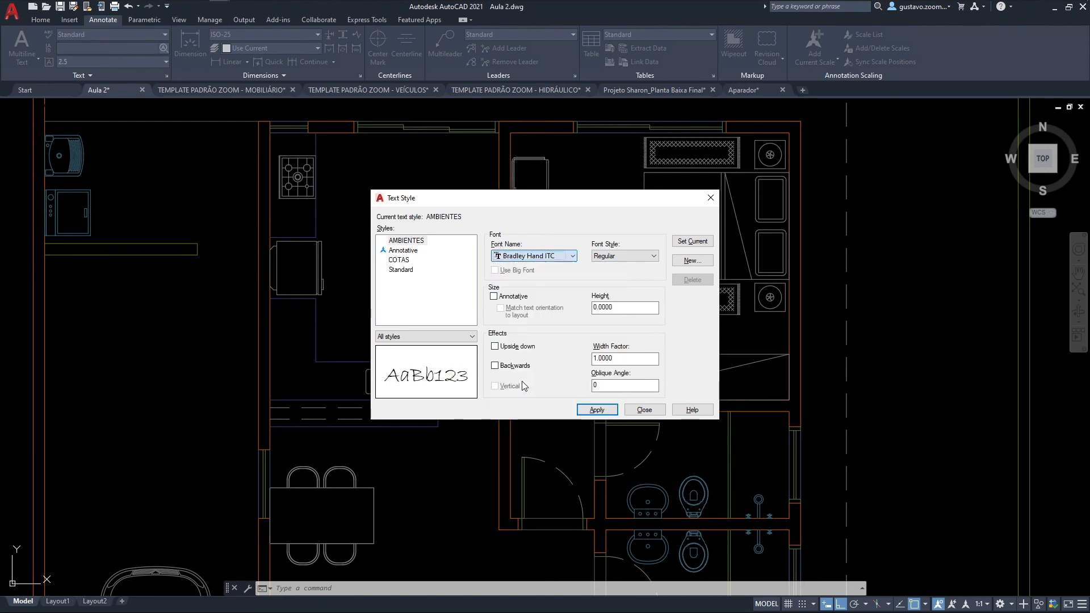
Step: Preview the AMBIENTES style in the Candara and Century Gothic fonts
click(533, 257)
scroll(526, 339, down, 2)
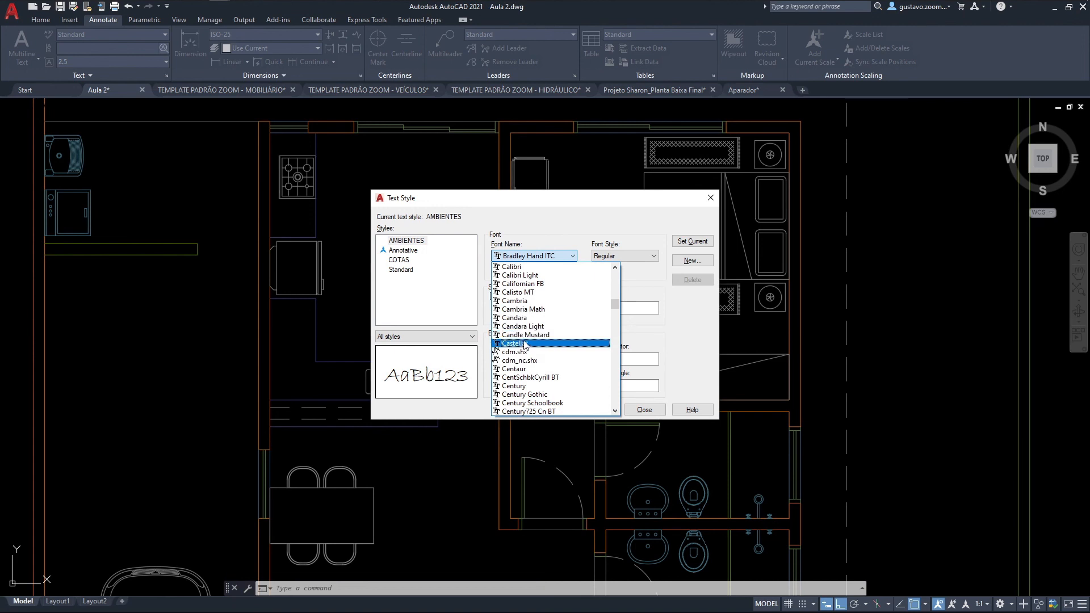
click(532, 318)
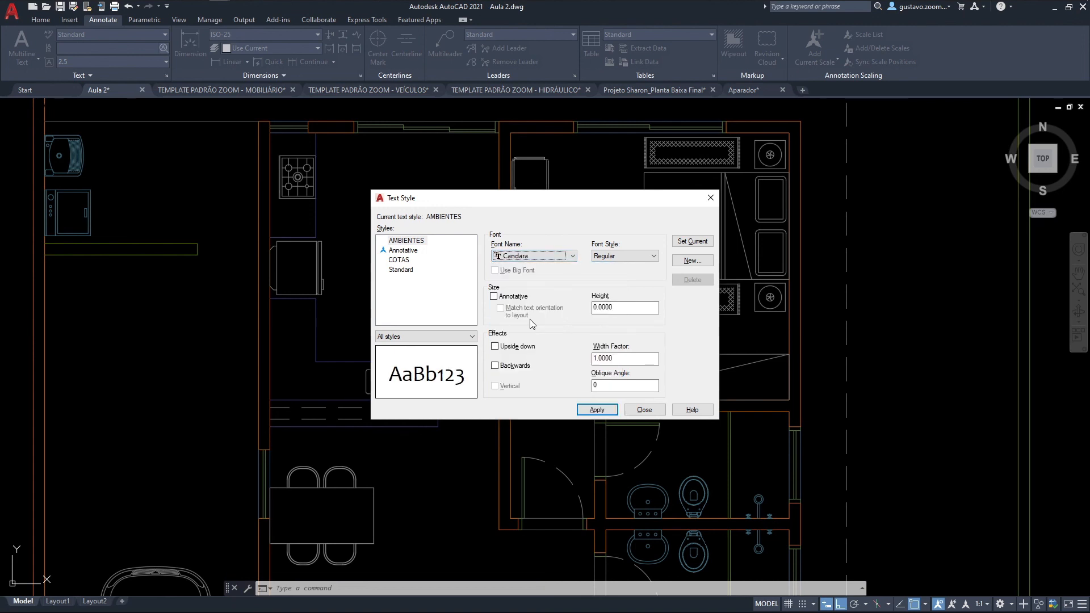
click(546, 256)
scroll(553, 301, down, 1)
scroll(556, 300, down, 1)
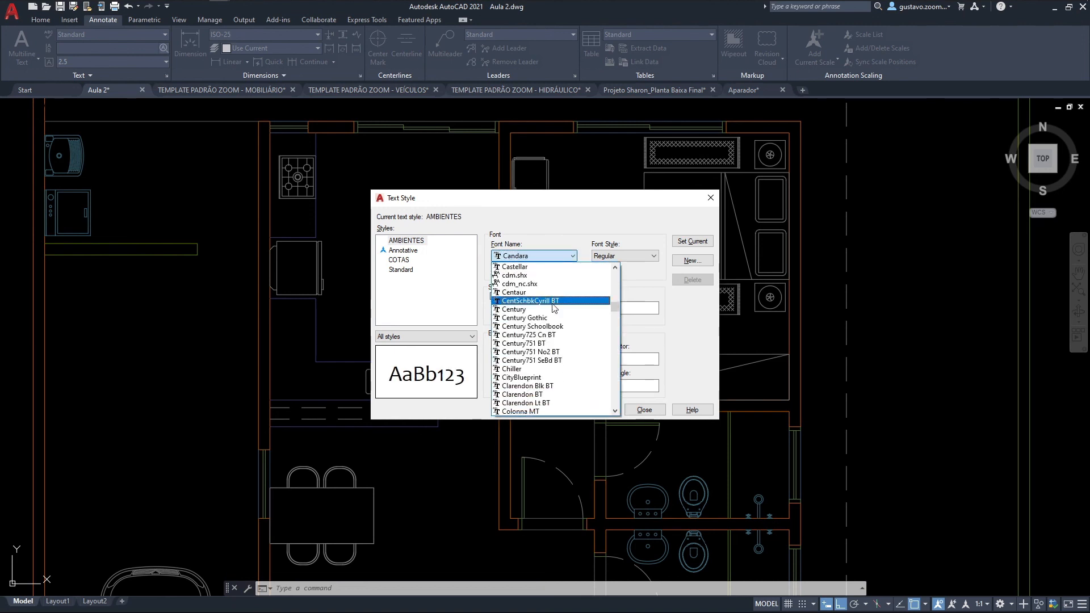
click(511, 311)
Step: Set the font of the AMBIENTES style back to Arial
click(533, 259)
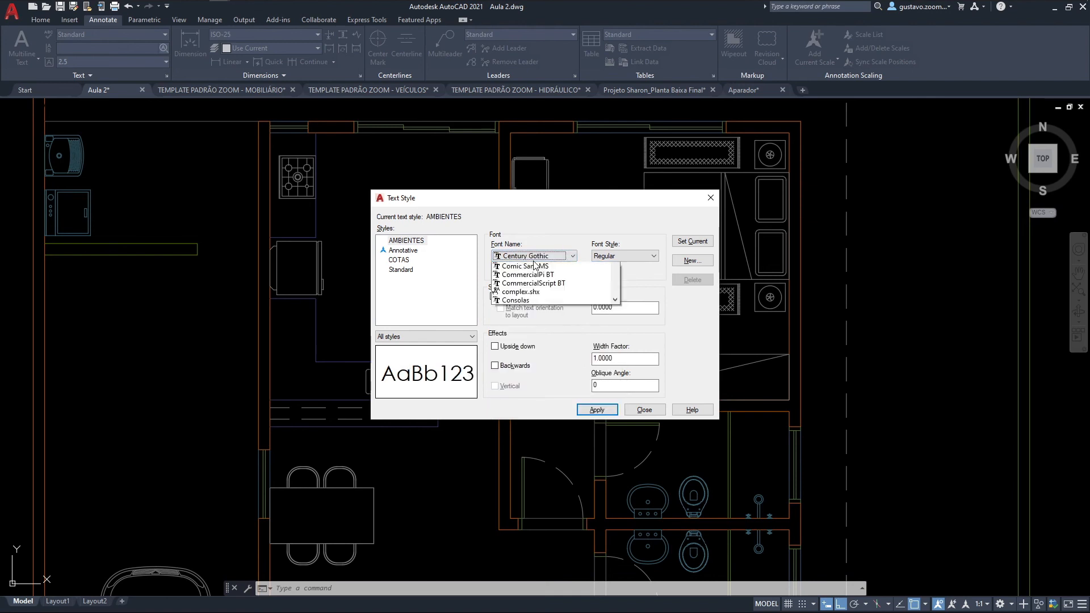
scroll(556, 384, up, 5)
scroll(556, 387, up, 15)
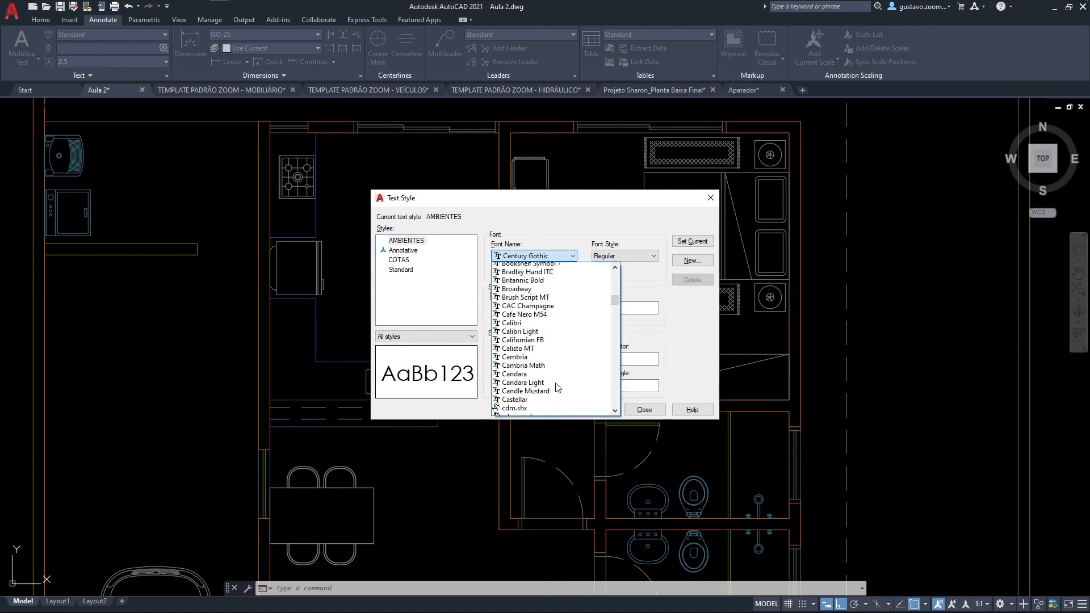
scroll(556, 387, up, 5)
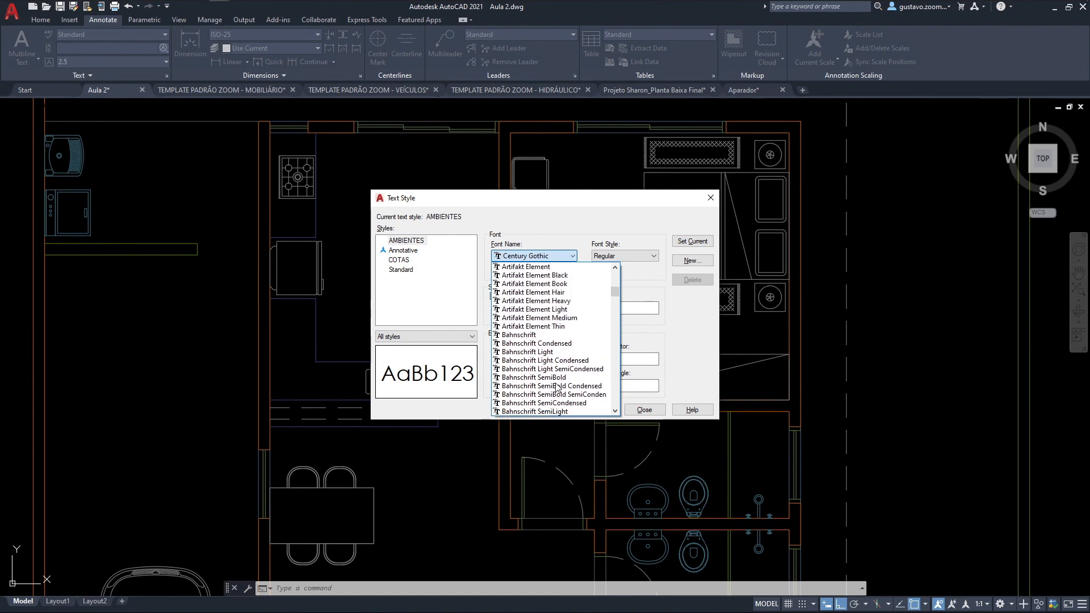
scroll(556, 387, up, 3)
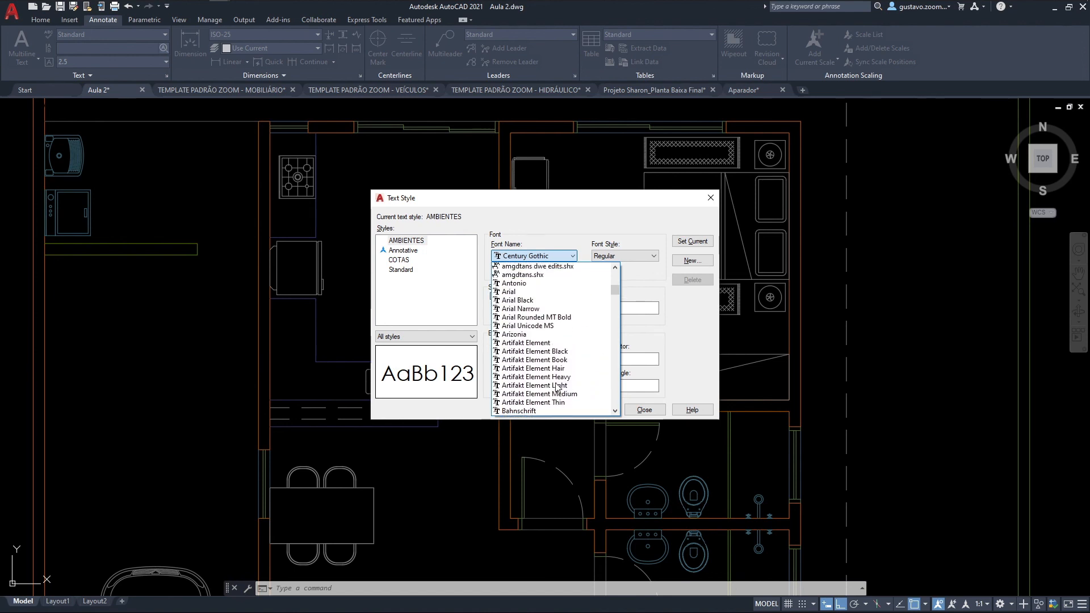
click(522, 299)
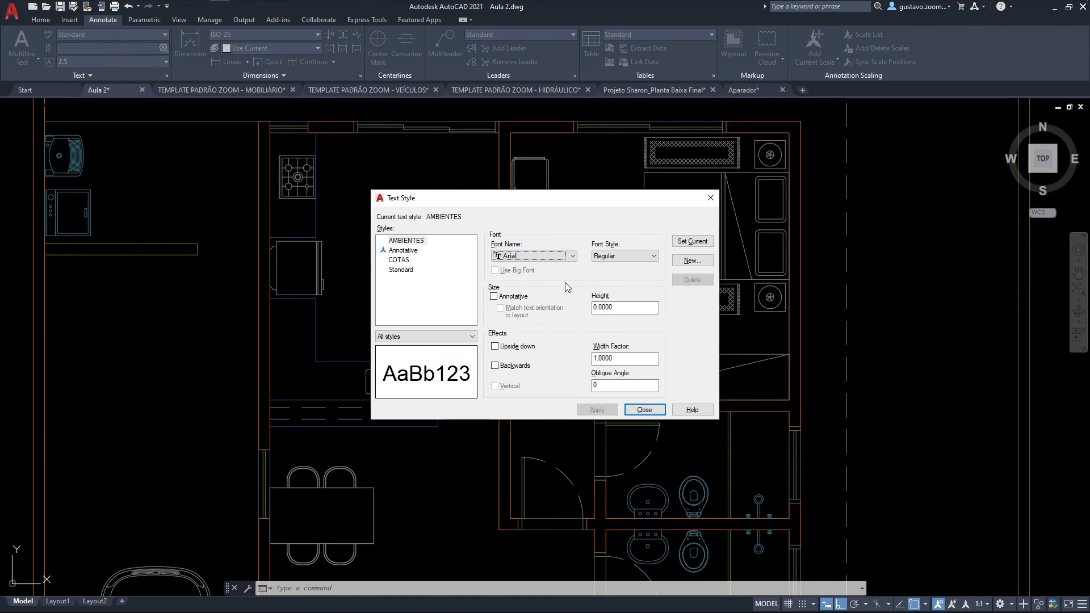
Step: Preview the Itálico and Negrito font styles for AMBIENTES, and return the font style to Regular
click(596, 259)
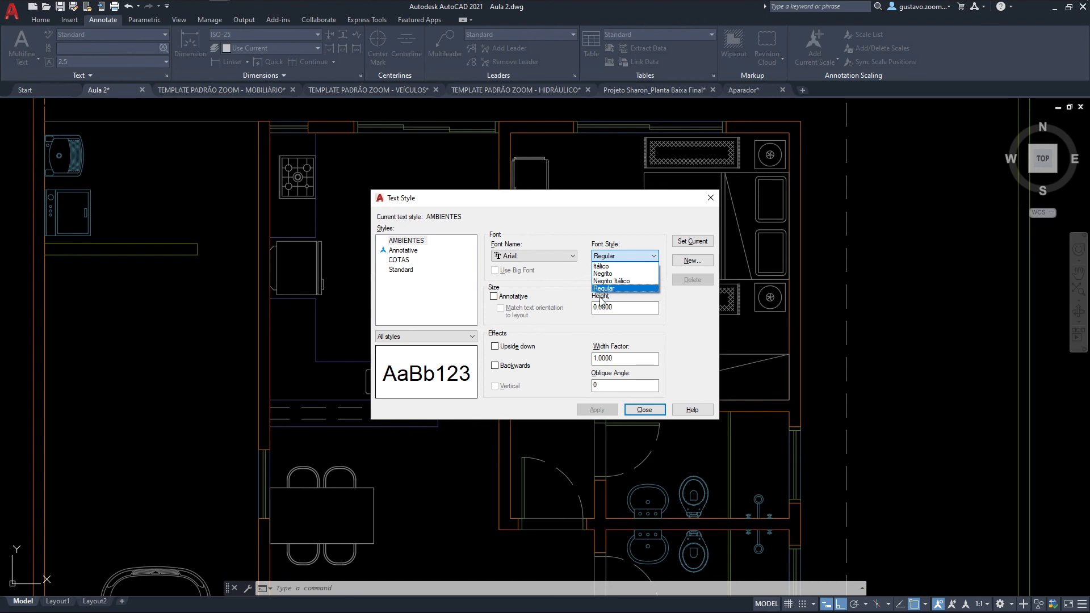
click(603, 266)
click(611, 259)
click(616, 274)
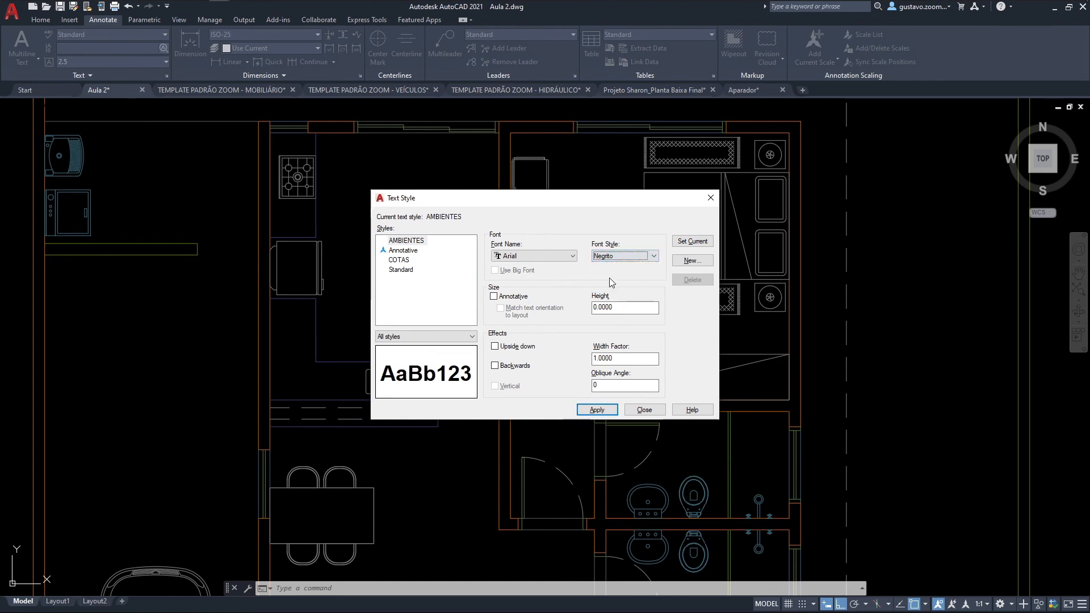
click(653, 256)
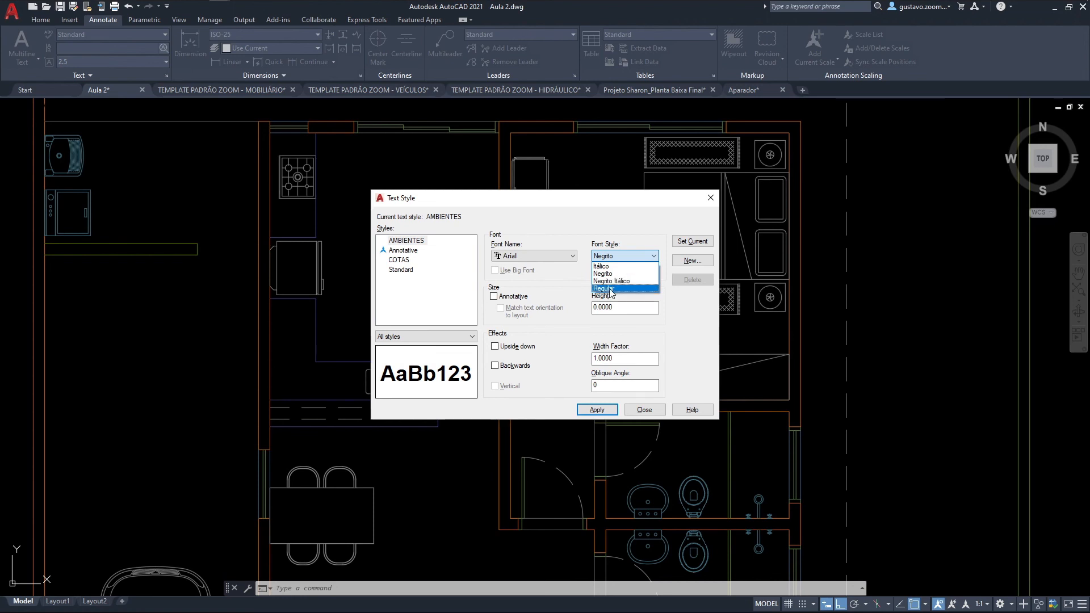
click(610, 288)
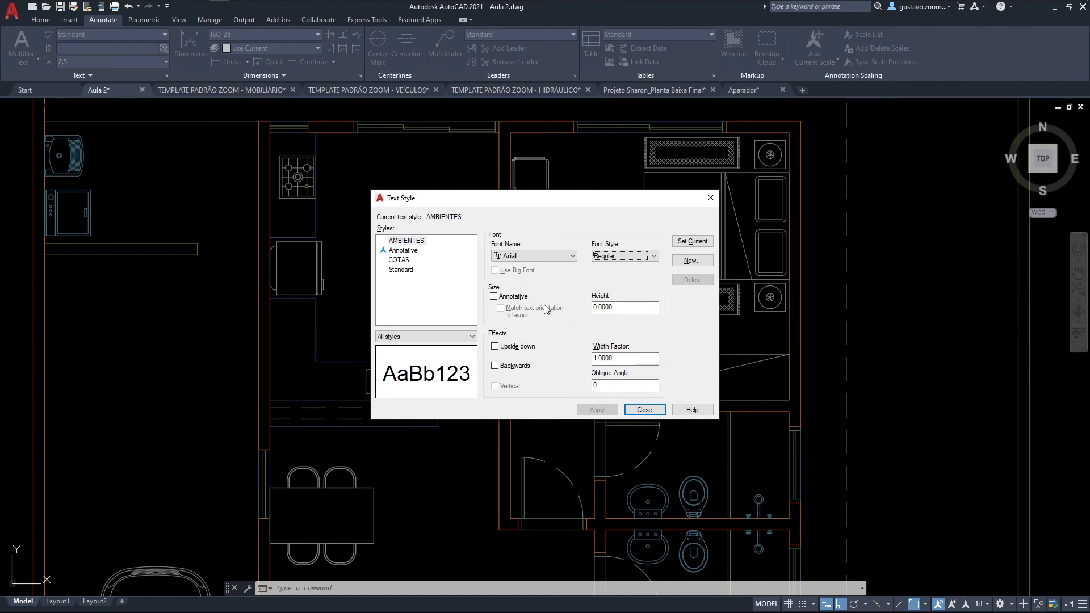
Step: Work out the text height by multiplying 1.8 by 100 in the Windows calculator, and return to the AMBIENTES style settings
click(595, 307)
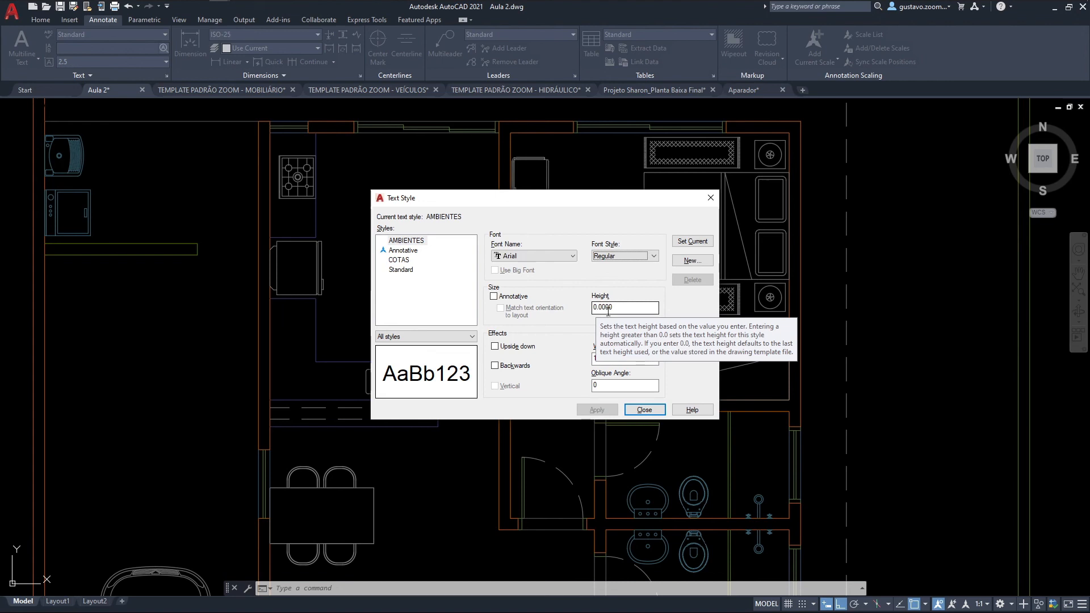
double_click(617, 307)
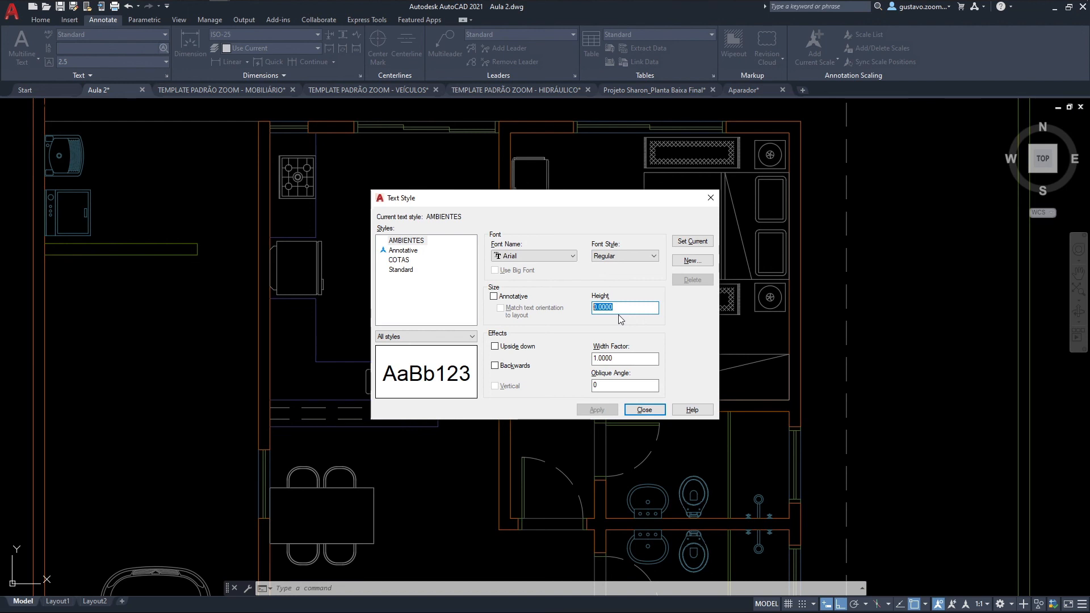
mouse_move(355, 0)
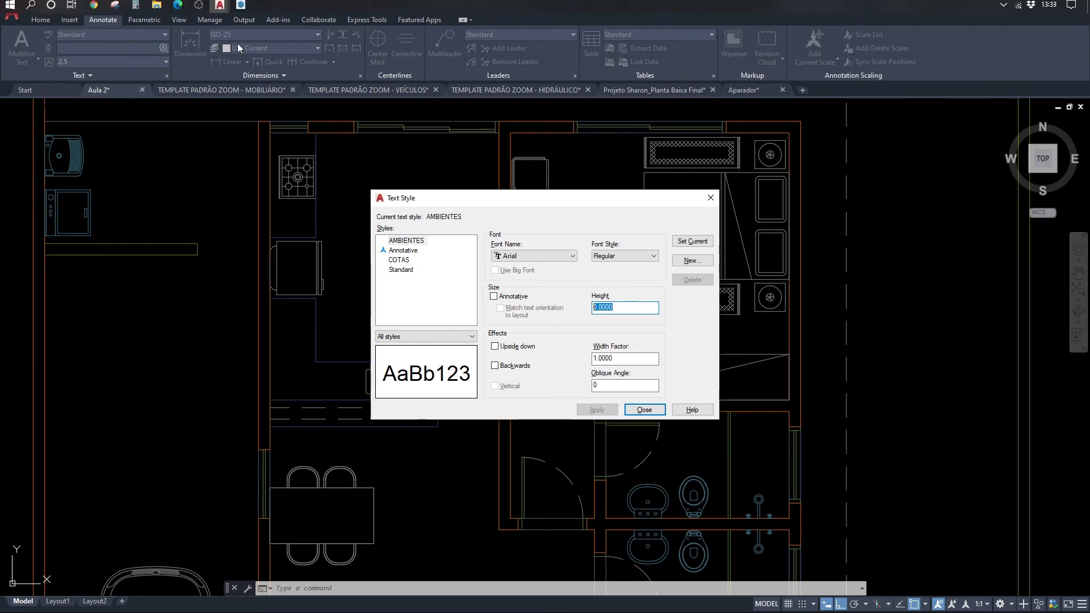
click(135, 8)
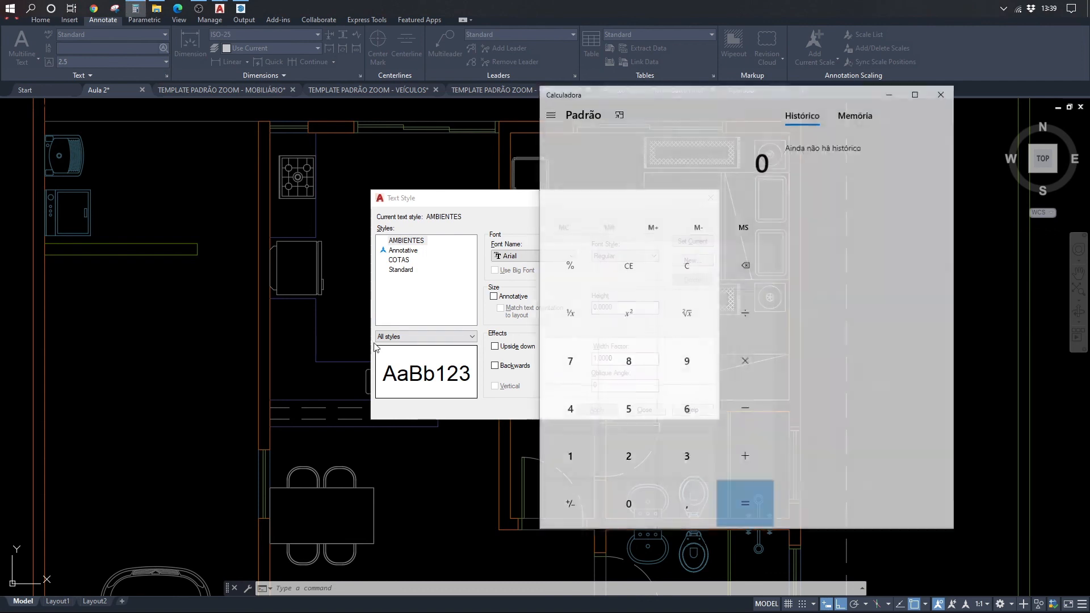
drag(671, 94, 573, 116)
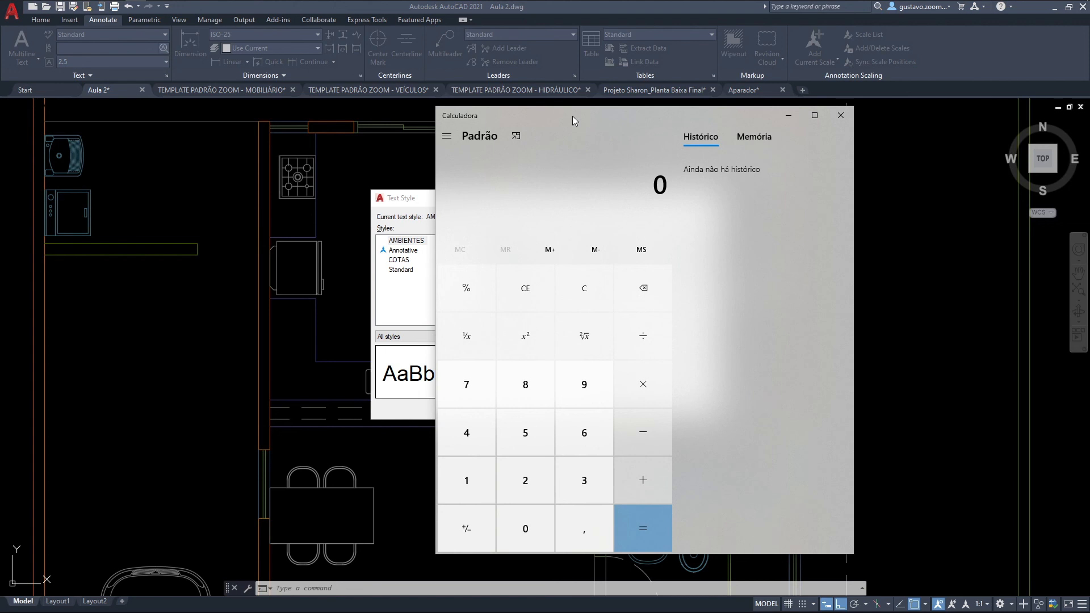
text(1,8)
text(*100)
key(Return)
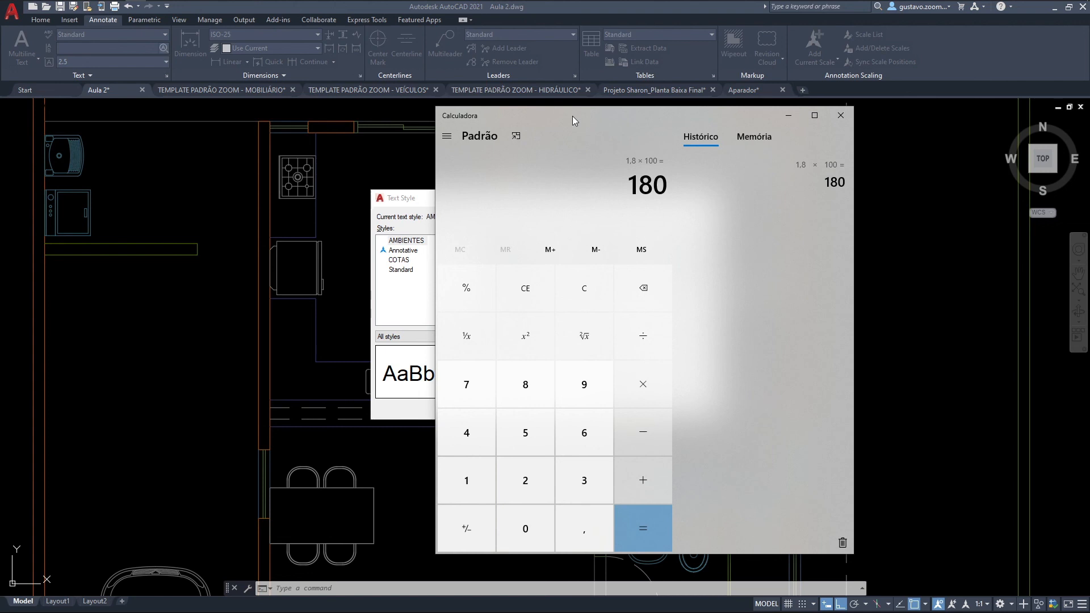
click(790, 117)
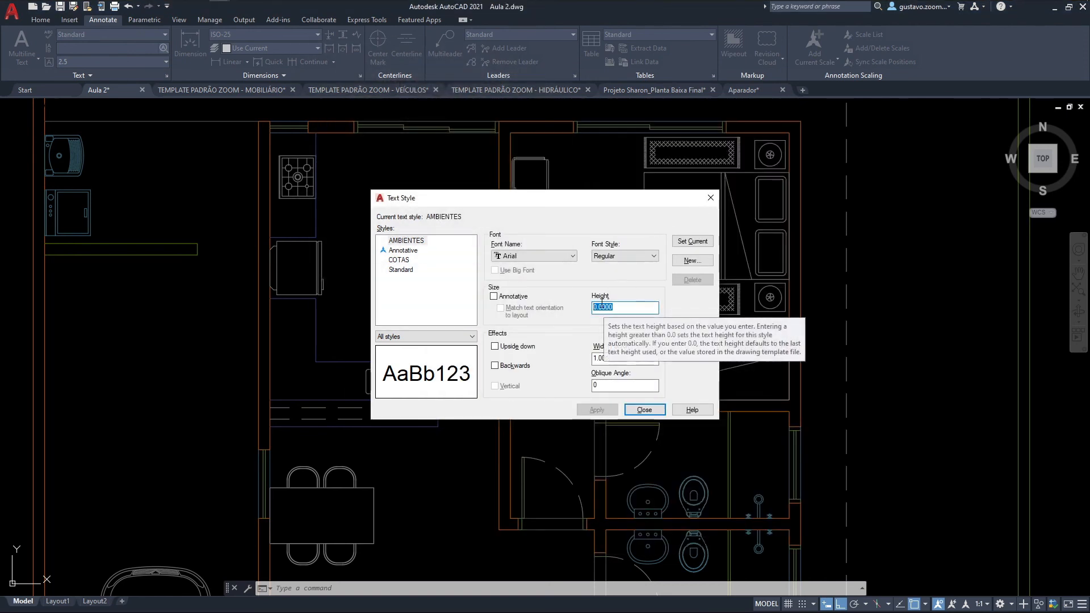
Step: Set the text height of the AMBIENTES style to 0.18
drag(597, 307, 625, 307)
text(18)
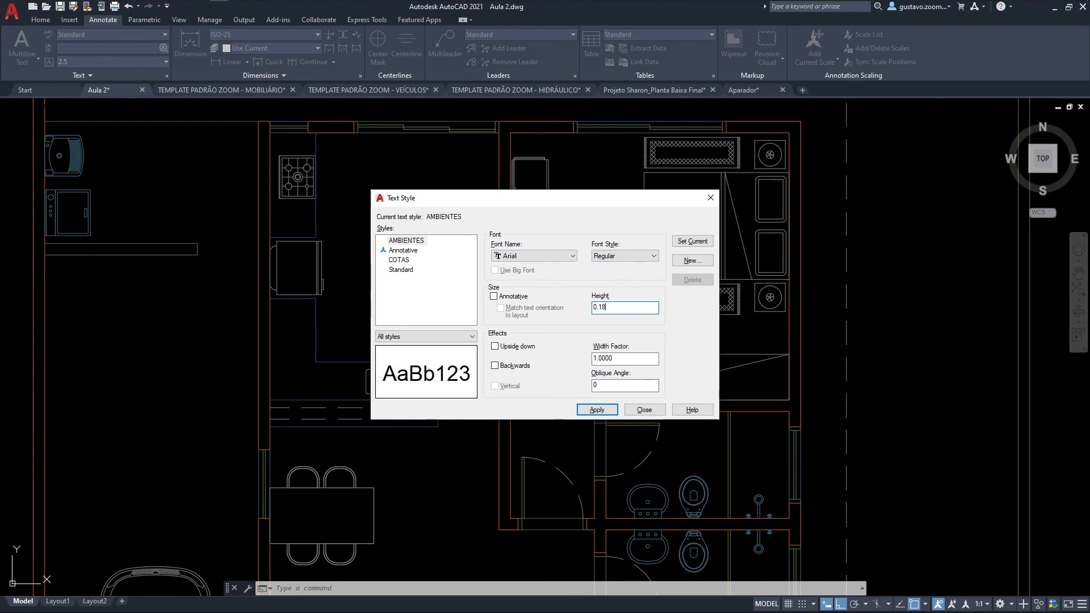
drag(540, 197, 538, 179)
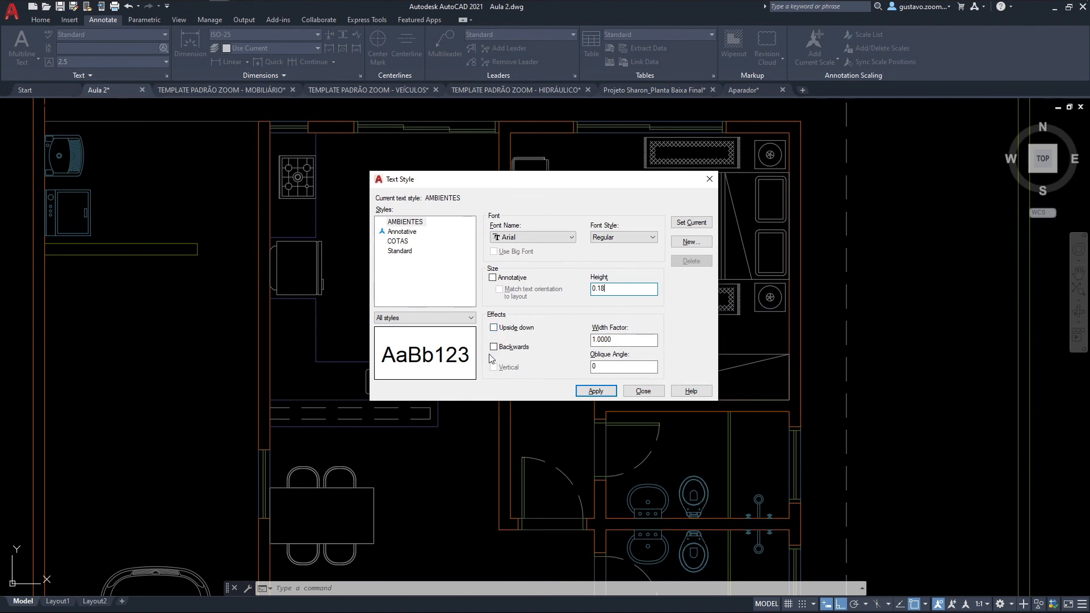
Step: Preview the Upside down and Backwards effects on the AMBIENTES style, turning each one off again
click(508, 330)
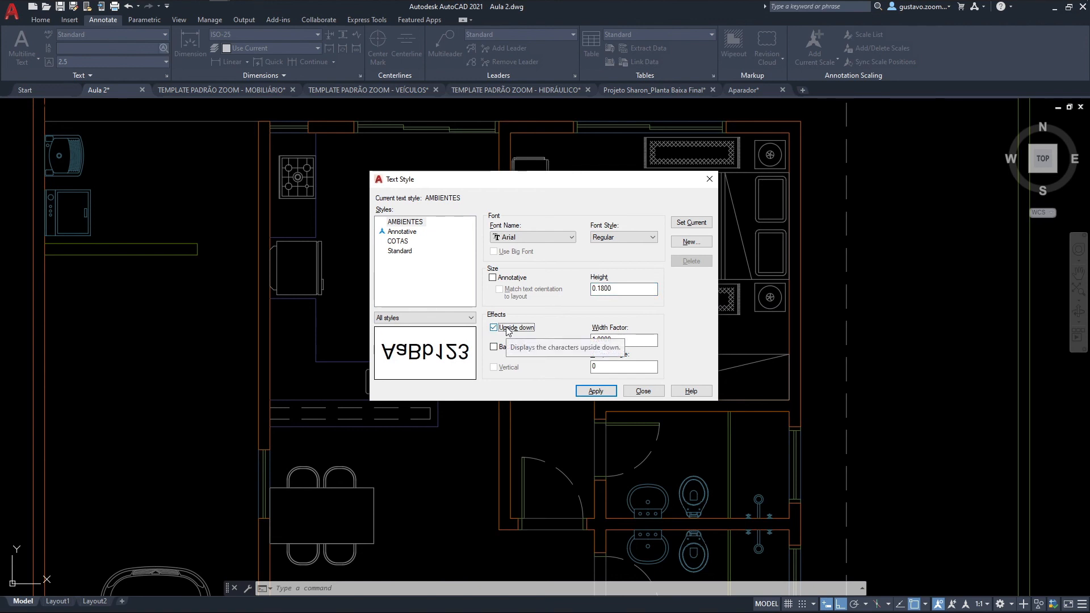
click(507, 329)
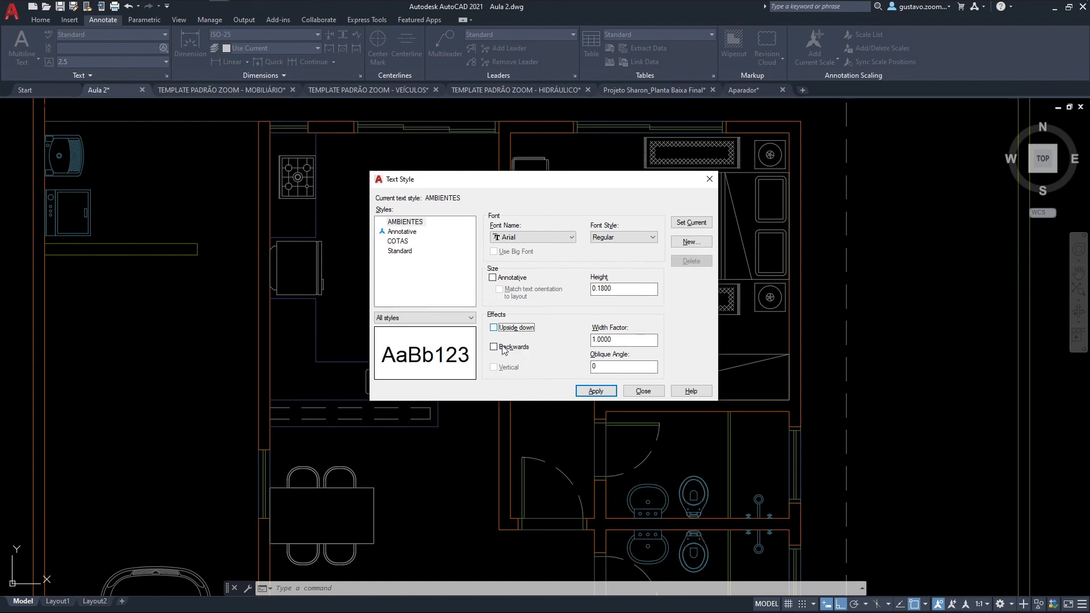
click(503, 347)
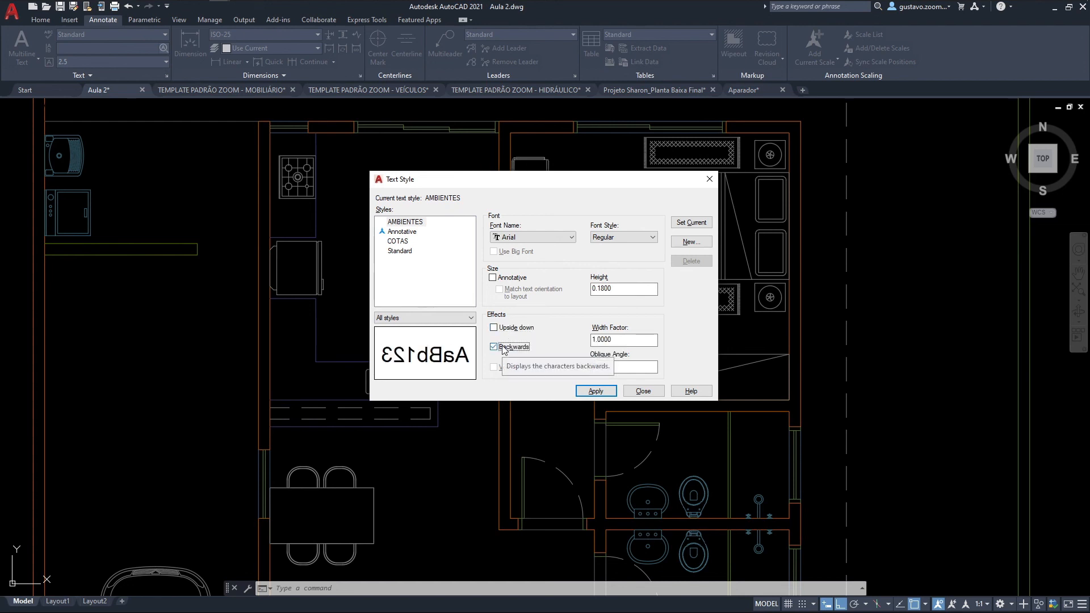
click(503, 349)
Step: Preview a width factor of 3 for the AMBIENTES style, and return the factor to 1
click(612, 339)
double_click(613, 339)
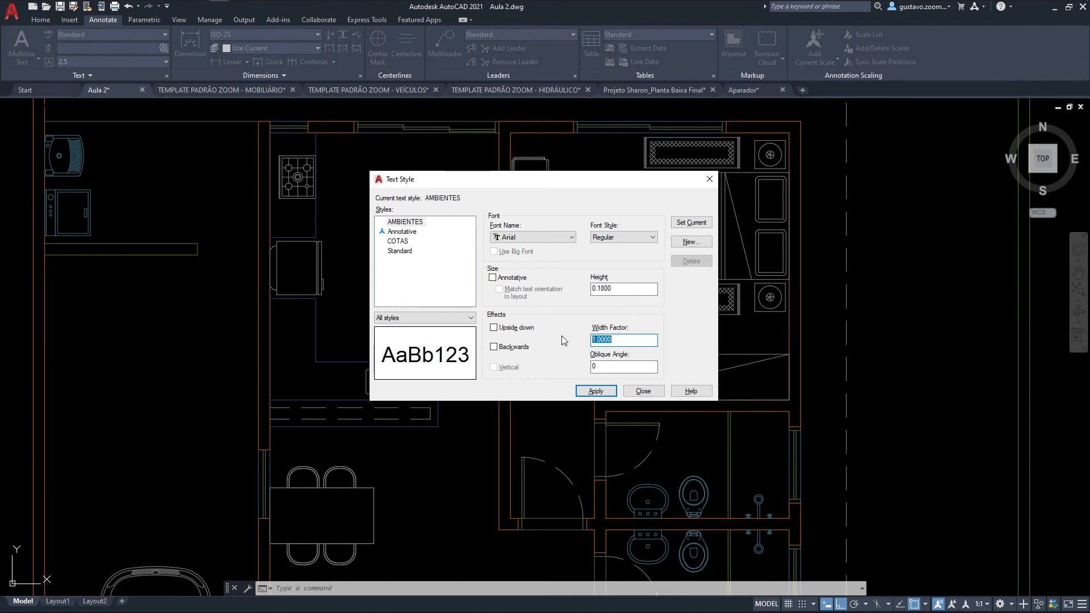
text(3)
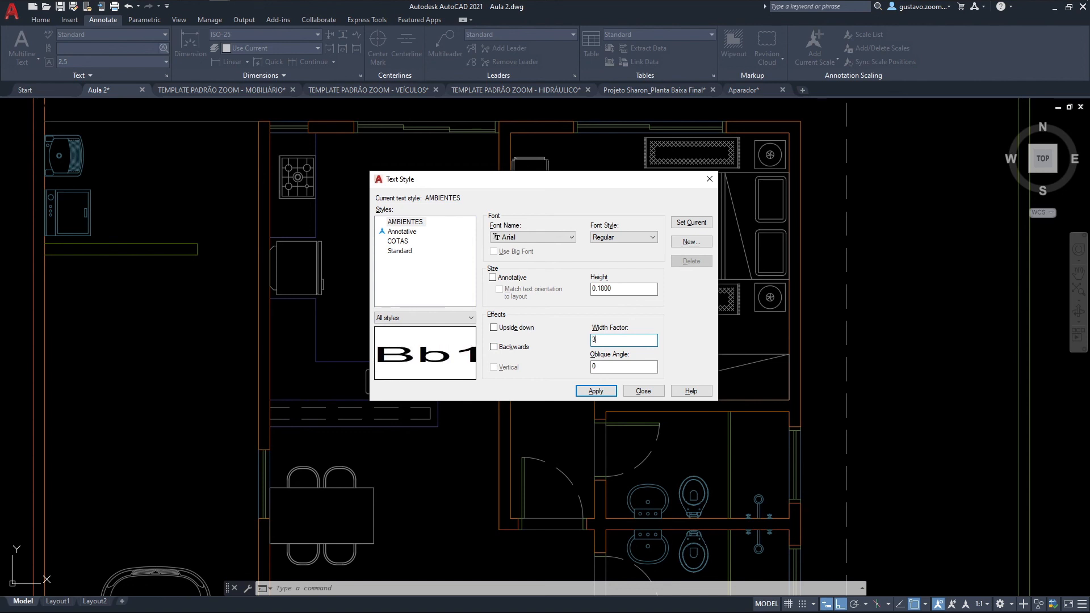
key(BackSpace)
text(1)
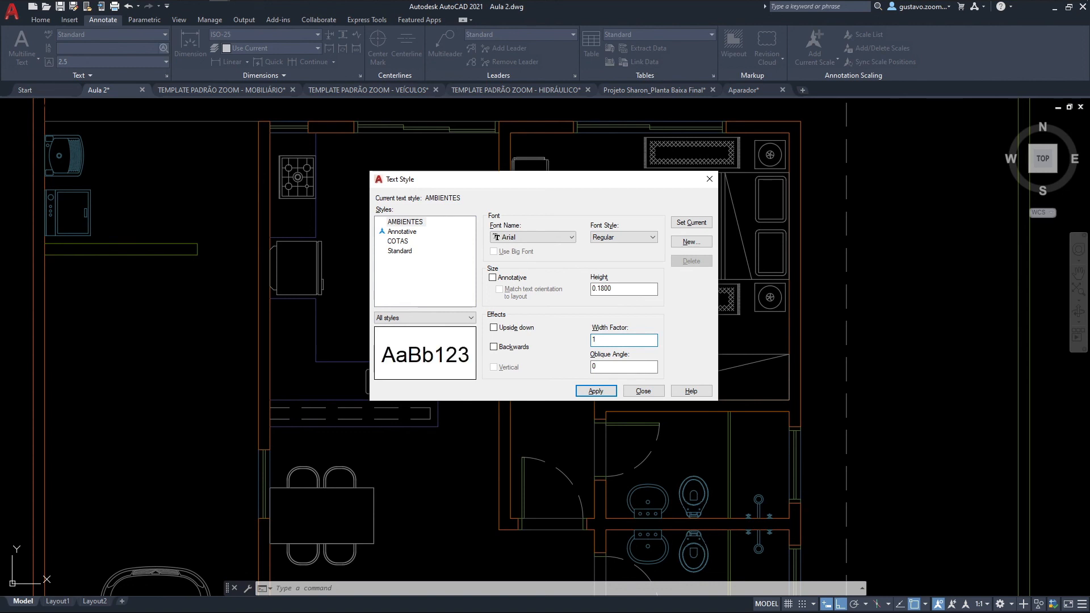
Step: Preview a 45-degree oblique angle for the AMBIENTES style, and return the angle to 0
click(606, 367)
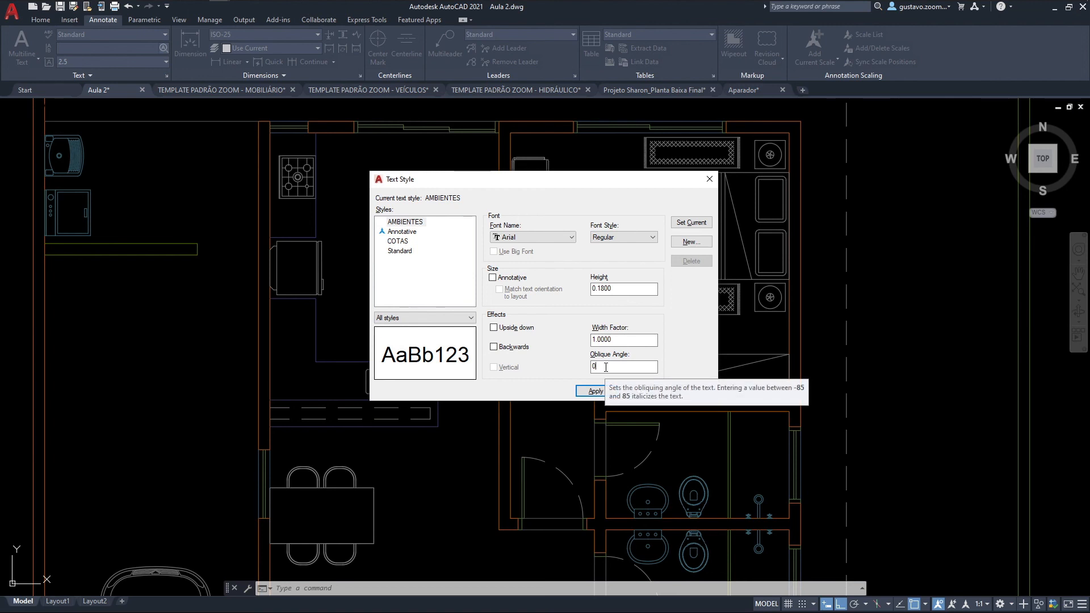
key(BackSpace)
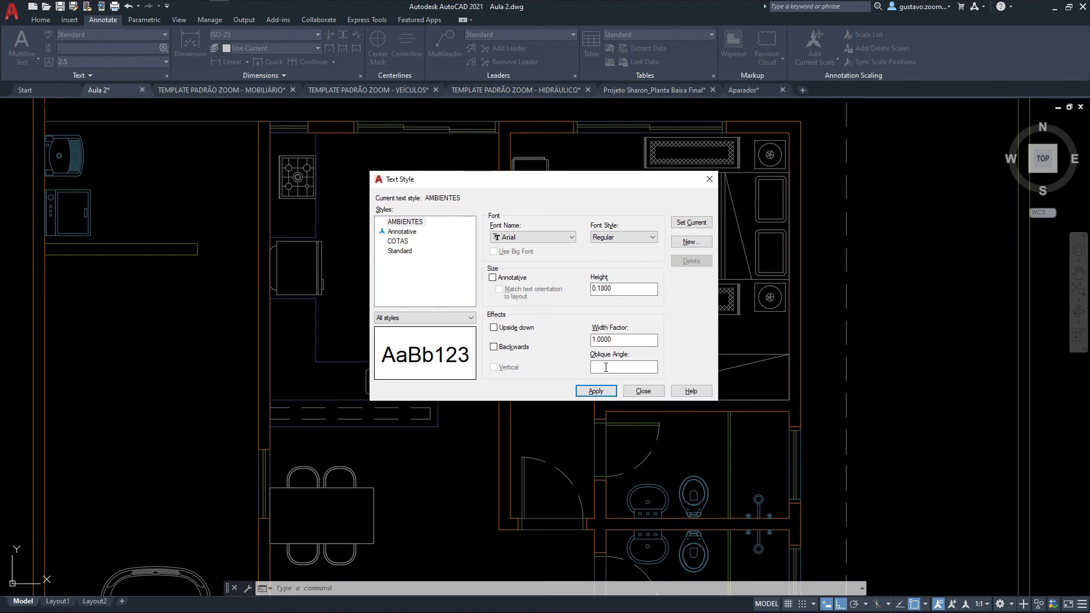
text(45)
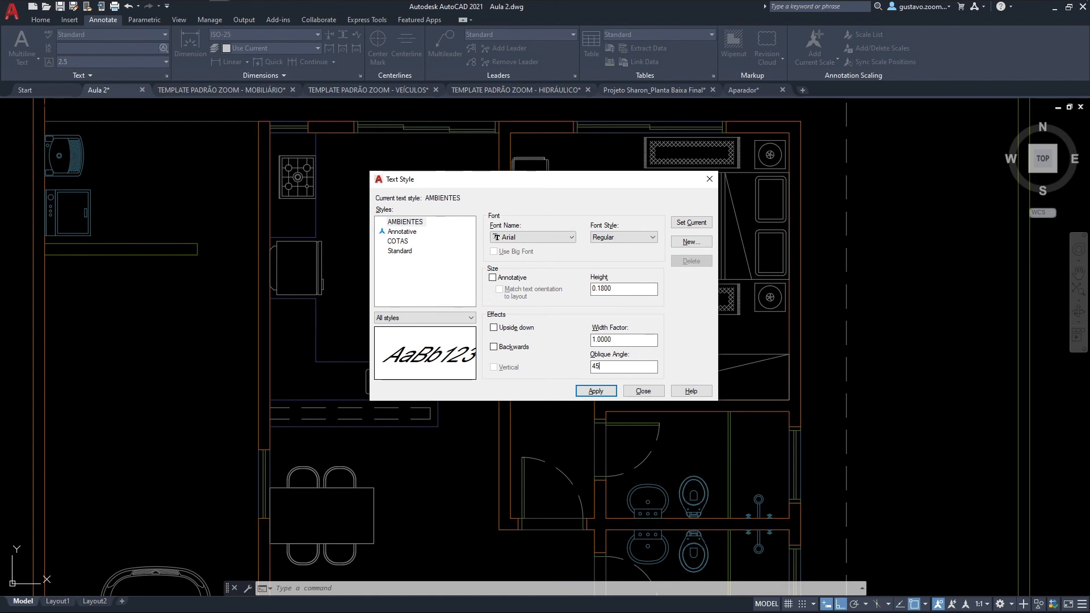
key(BackSpace)
key(BackSpace)
text(0)
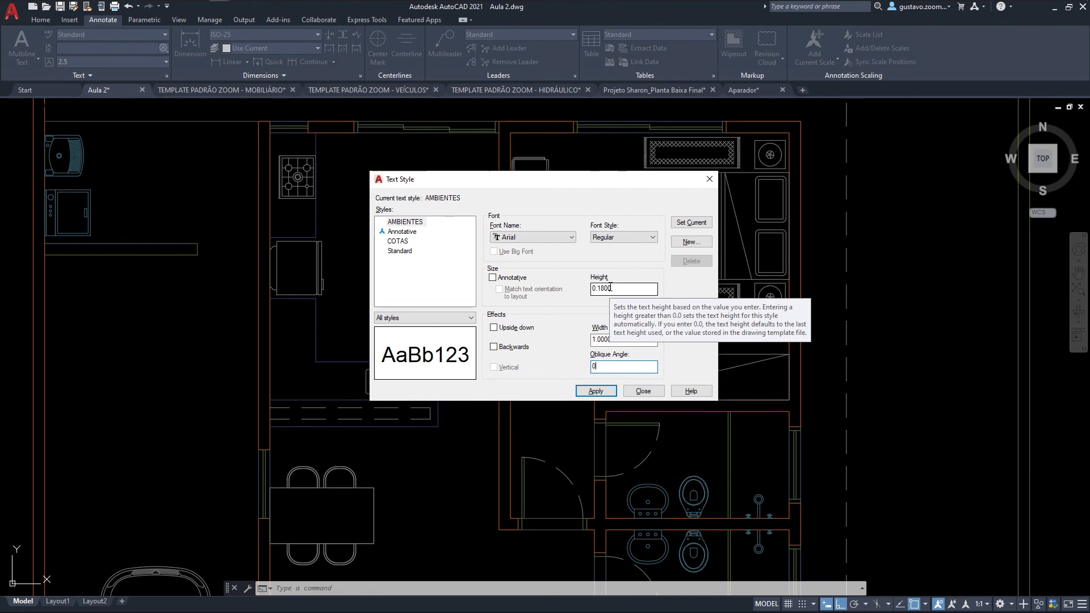
Step: Apply the AMBIENTES settings, make it the current text style and close the text style settings
click(594, 391)
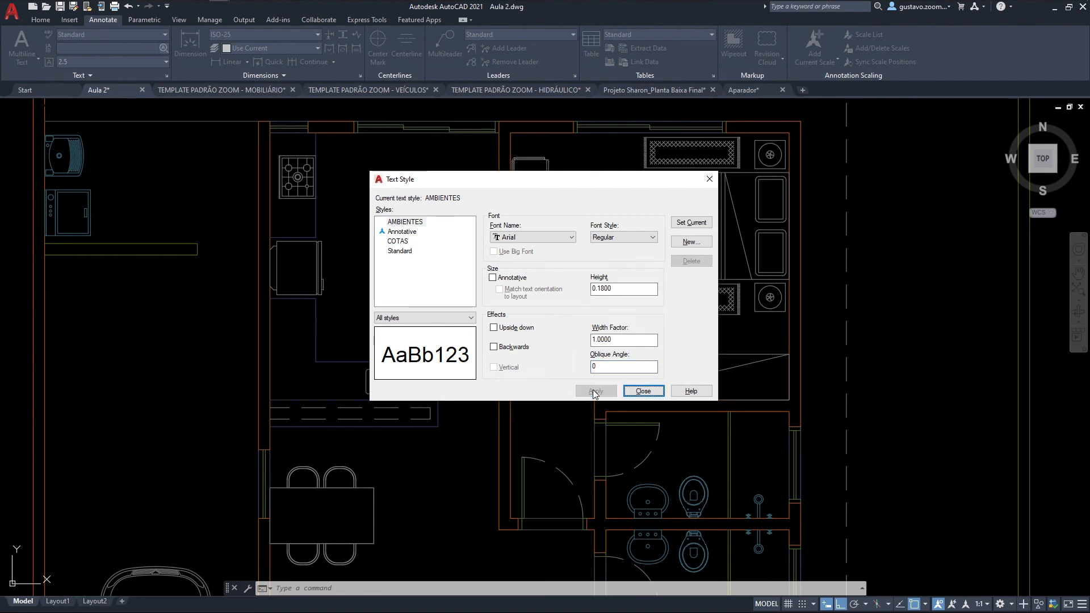
click(416, 225)
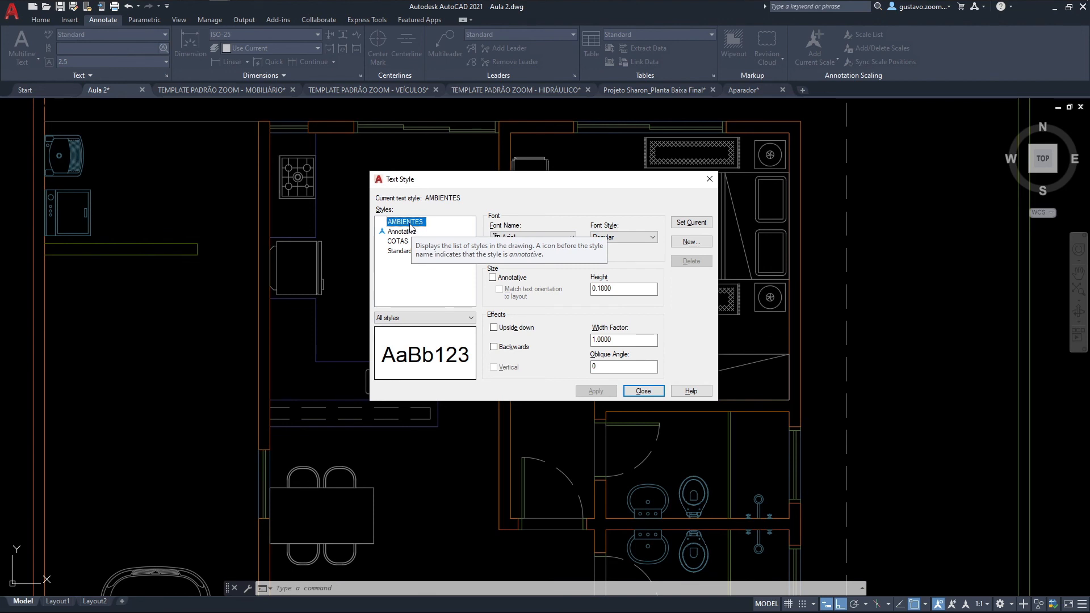
click(695, 223)
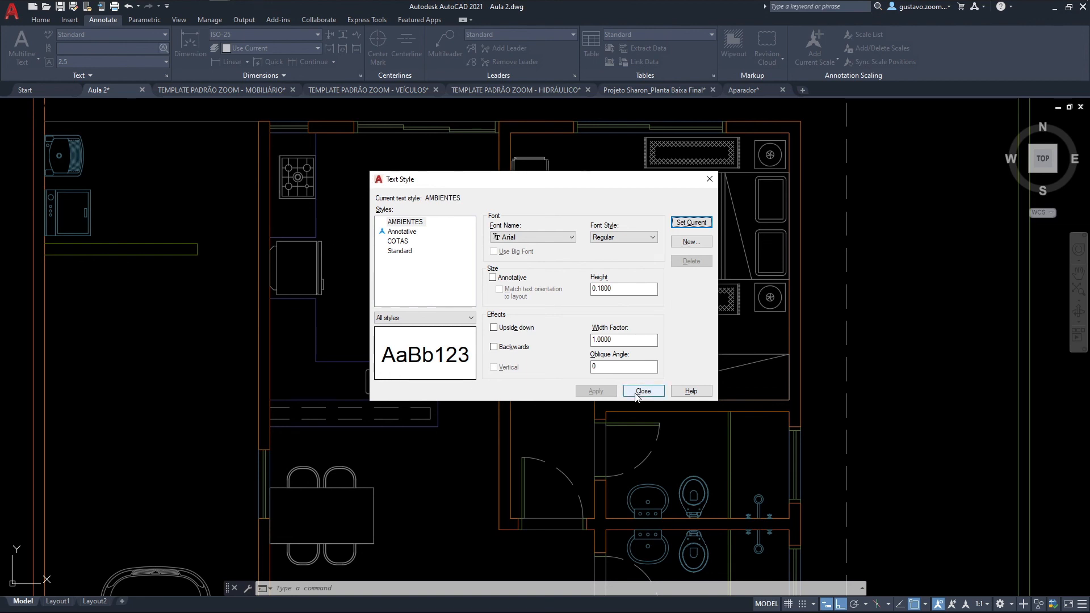
click(637, 394)
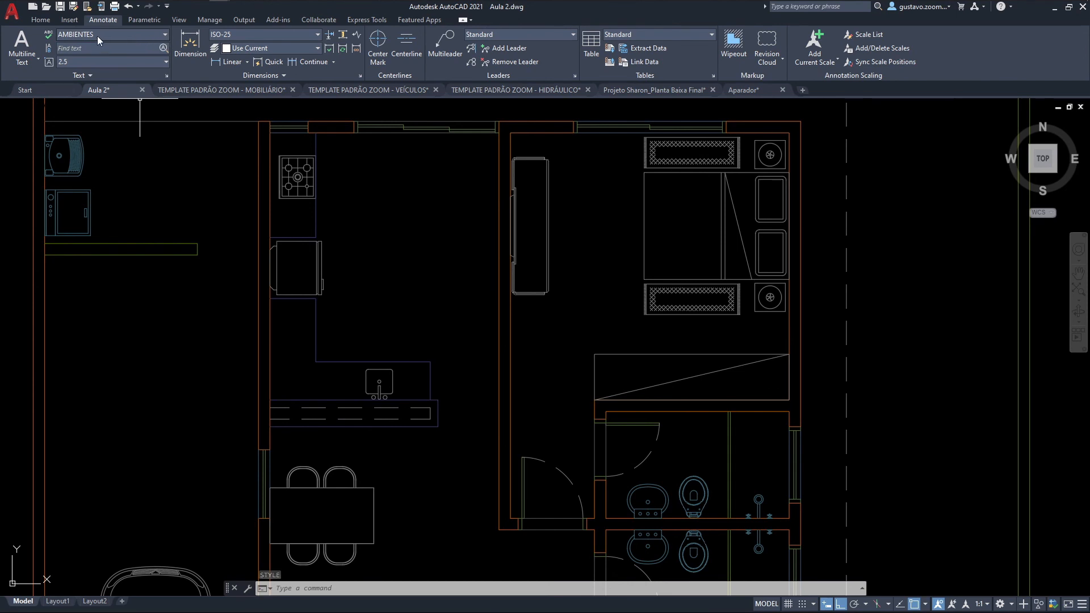
mouse_move(360, 191)
middle_down()
mouse_move(360, 211)
mouse_move(421, 302)
middle_up()
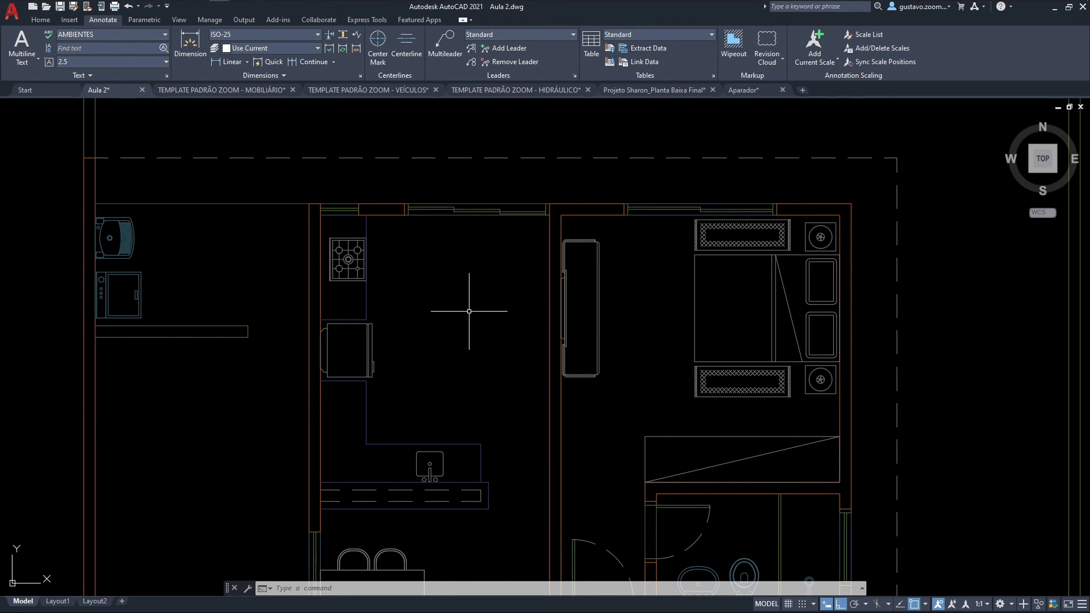
middle_drag(717, 346, 241, 334)
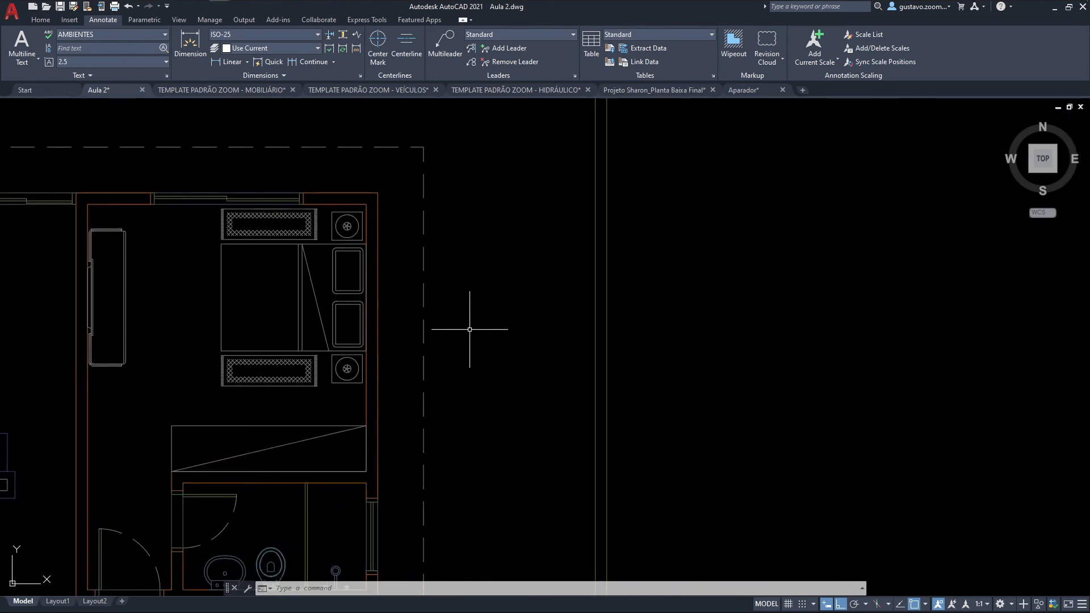
middle_drag(484, 348, 974, 358)
mouse_move(778, 350)
middle_down()
mouse_move(718, 339)
mouse_move(804, 350)
middle_up()
mouse_move(431, 415)
middle_down()
mouse_move(499, 365)
mouse_move(584, 357)
middle_up()
scroll(522, 365, up, 2)
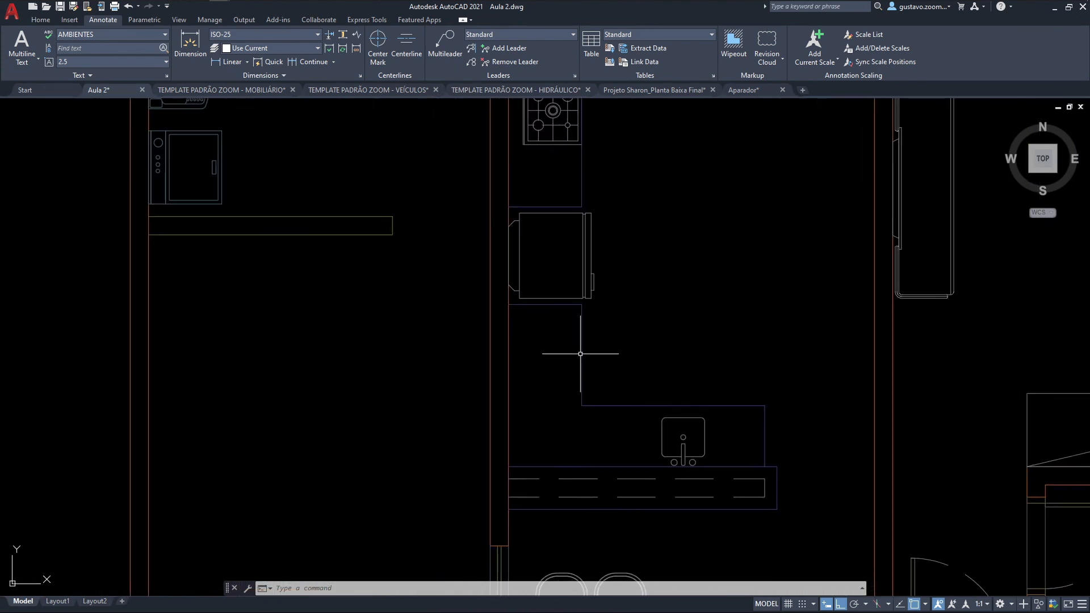
click(40, 19)
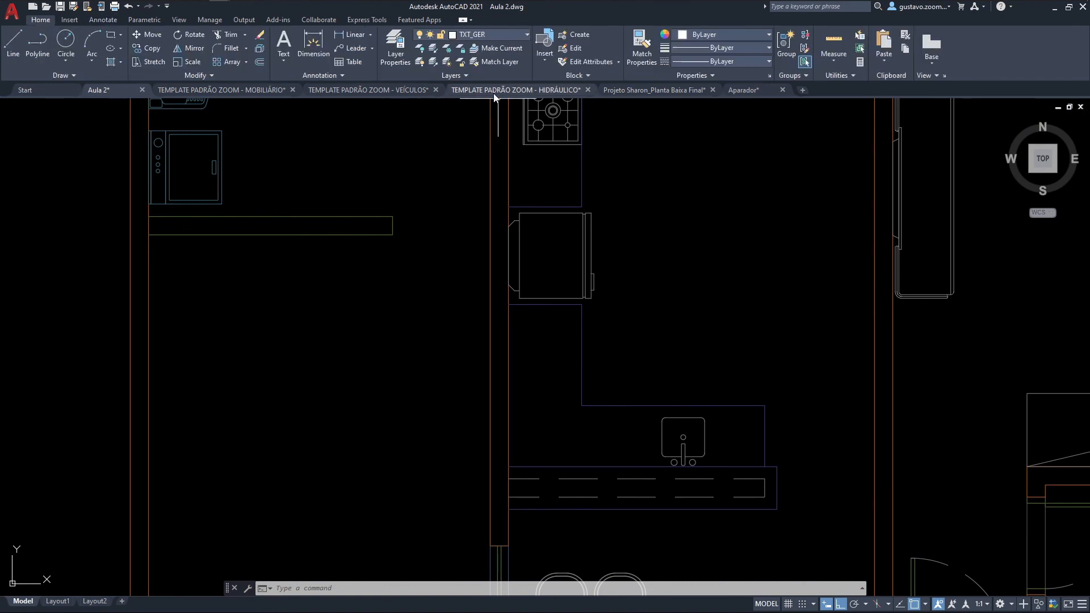
click(285, 61)
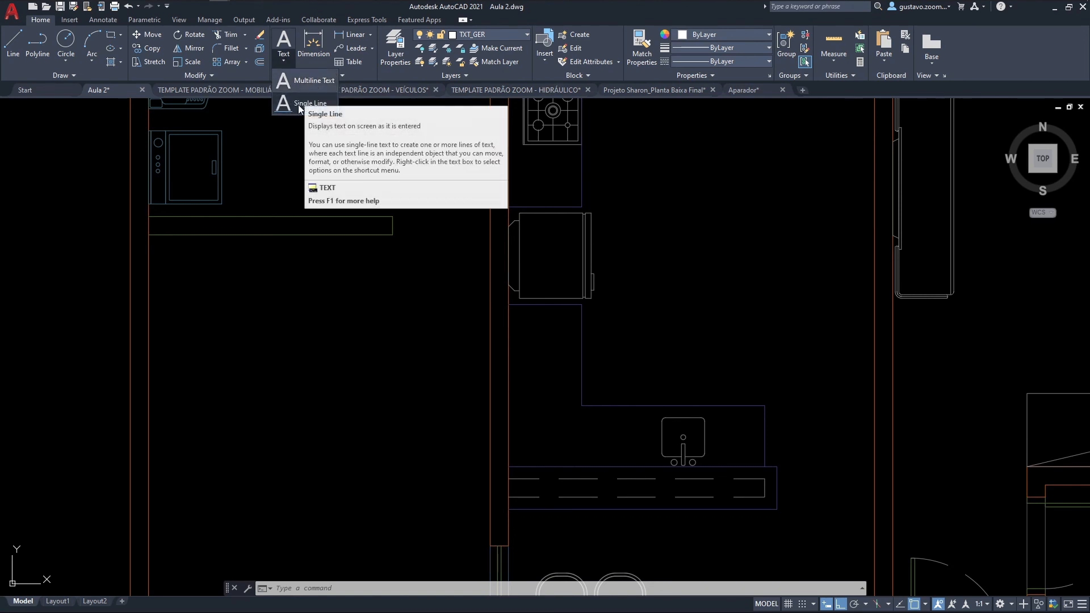
click(339, 280)
middle_drag(323, 266, 379, 279)
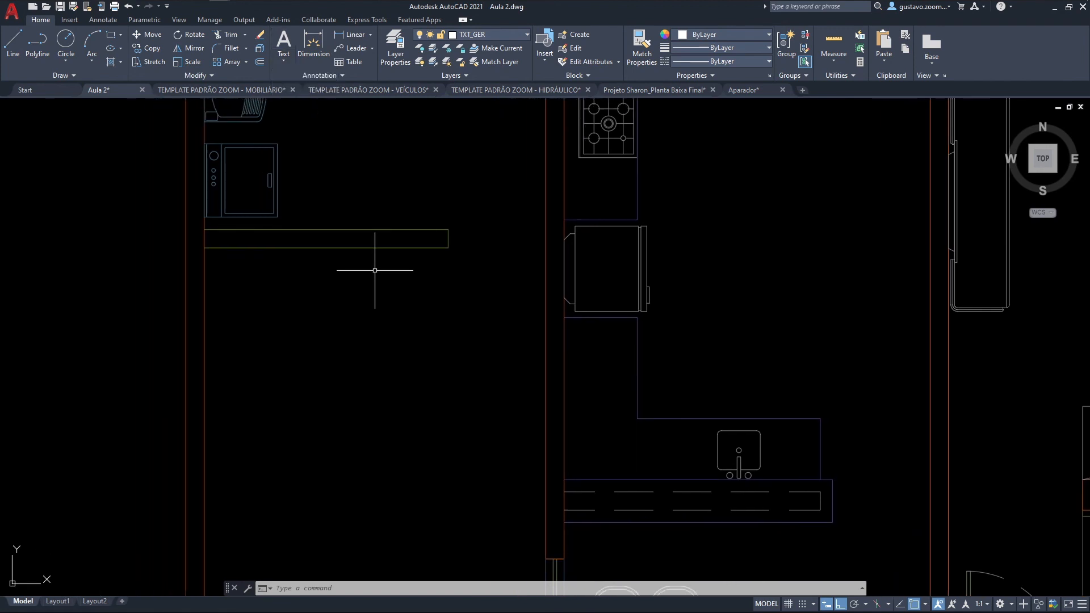
click(282, 63)
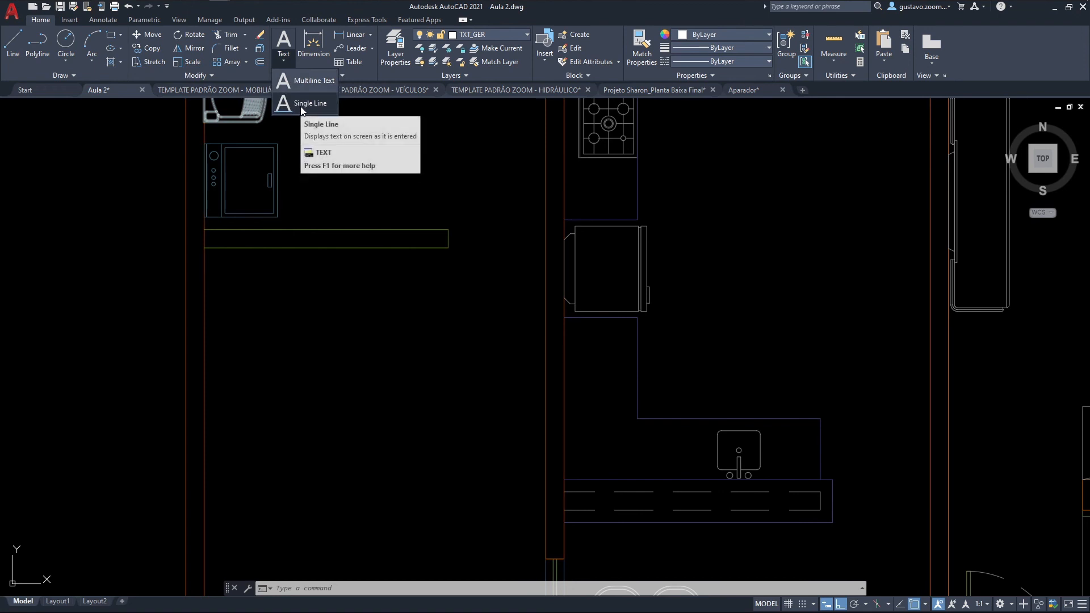
key(Escape)
Step: Place horizontal single-line text in the open area below the laundry's low wall and enter GARAGEM as its first line
text(DT)
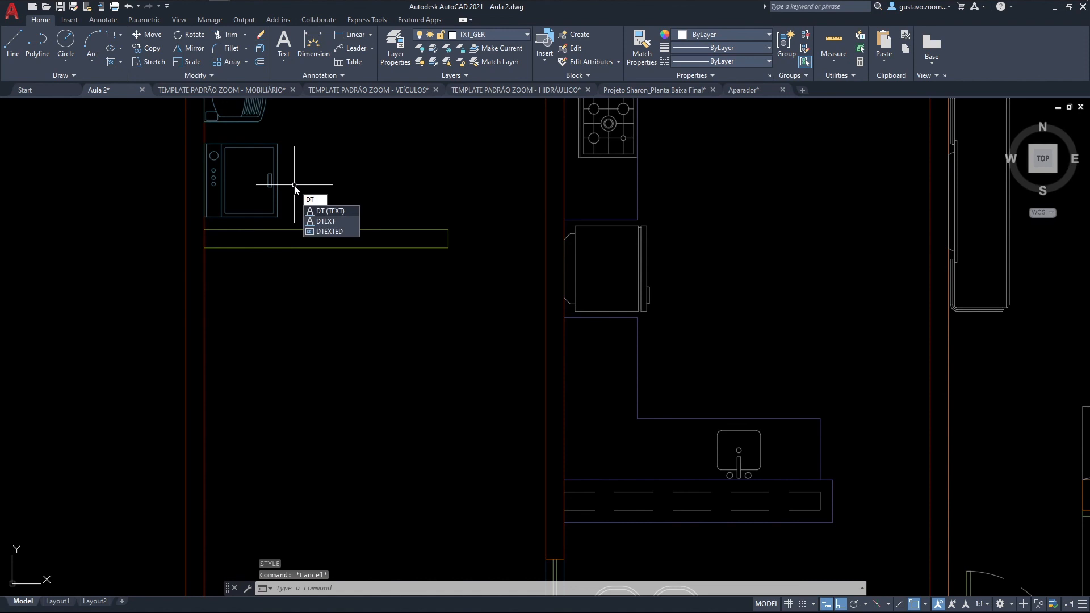
key(Return)
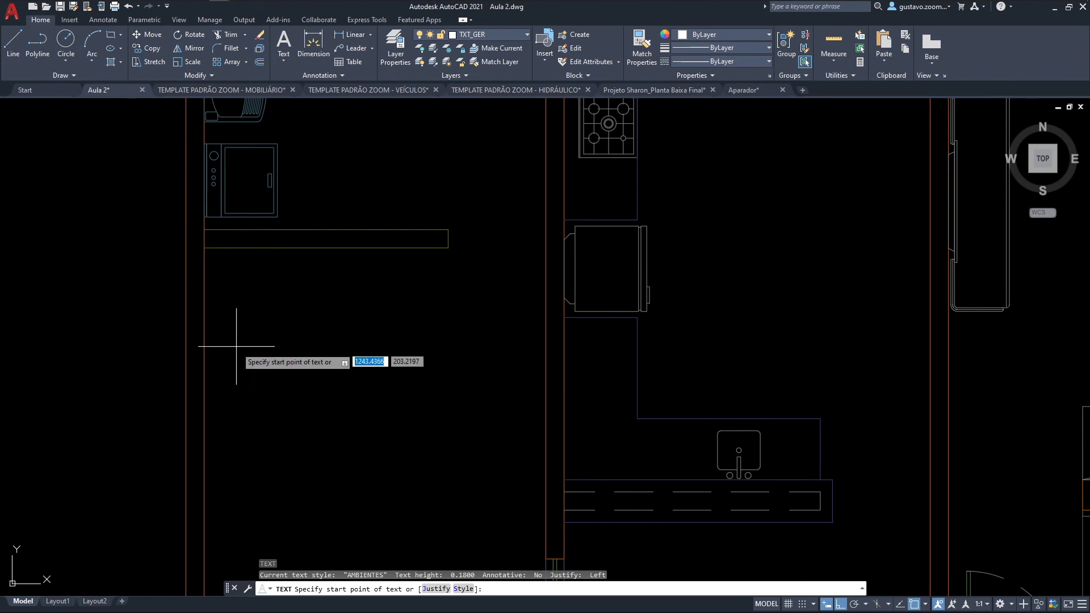
click(252, 371)
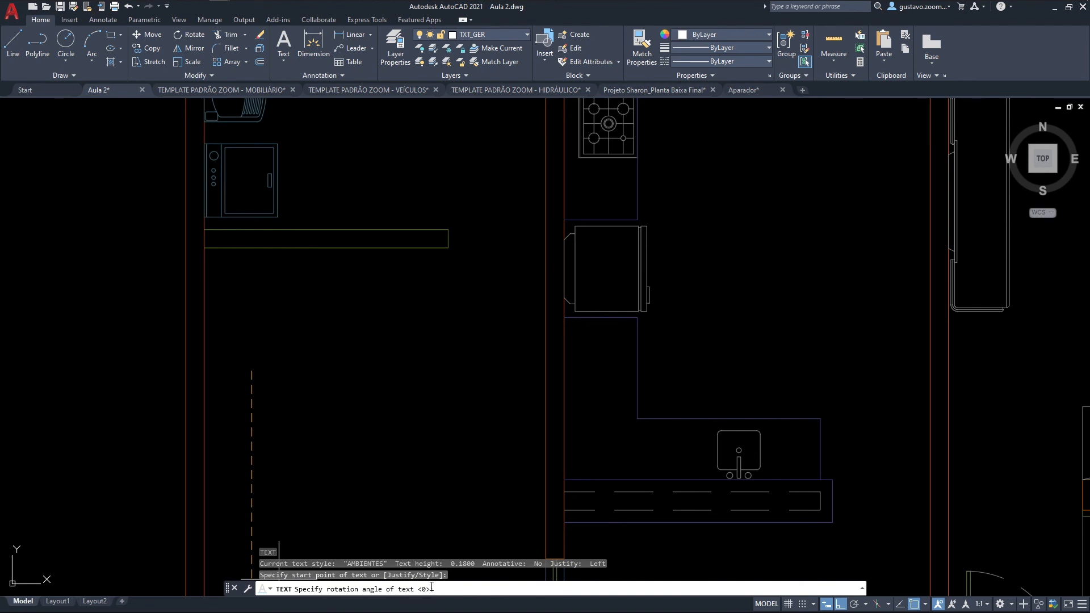
click(474, 369)
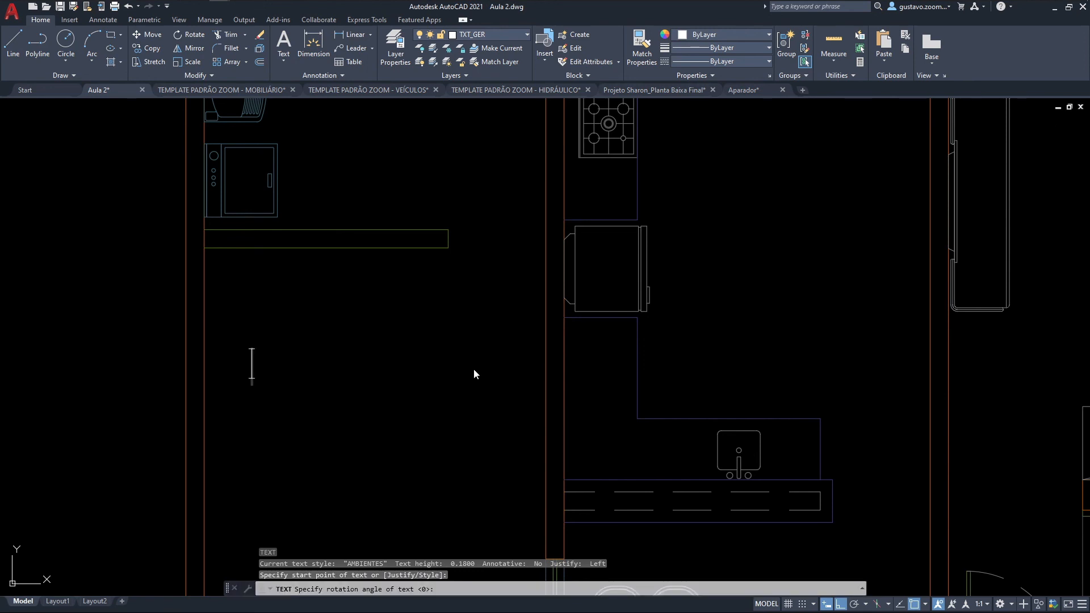
text(C)
key(BackSpace)
text(GARAGEM)
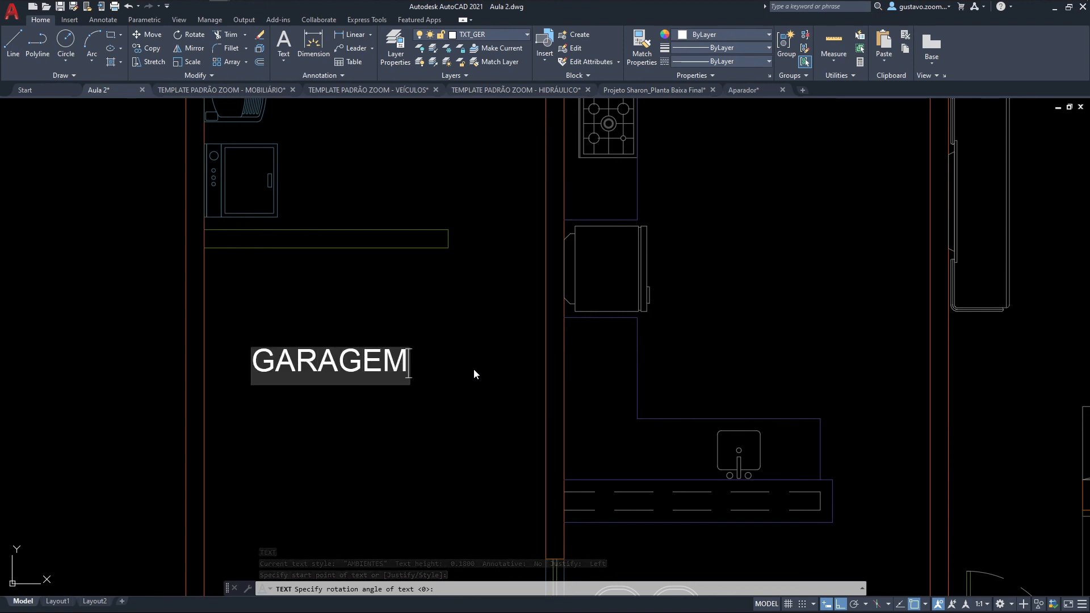
key(Return)
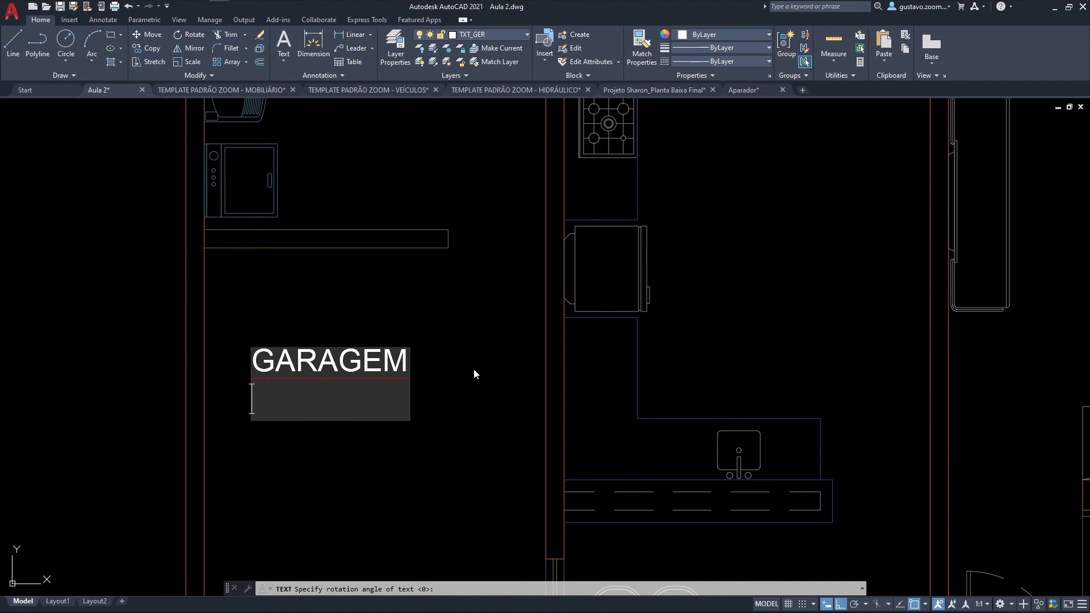
Step: Add the lines ÁREA 0,00 and PISO CERÂMICA below GARAGEM and finish the single-line text
text(ÁREA 0,00)
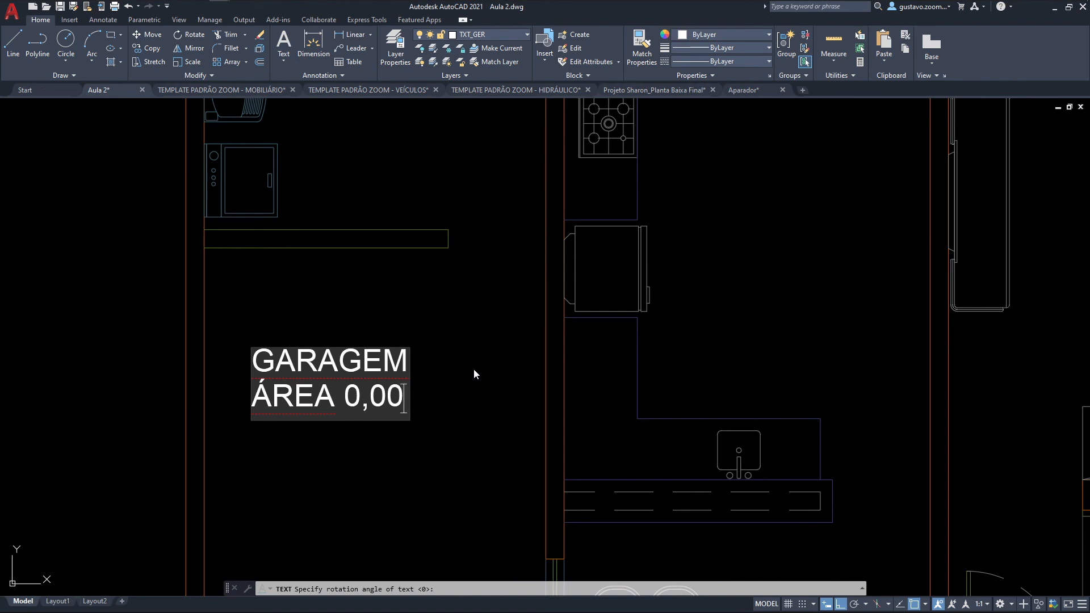
key(Return)
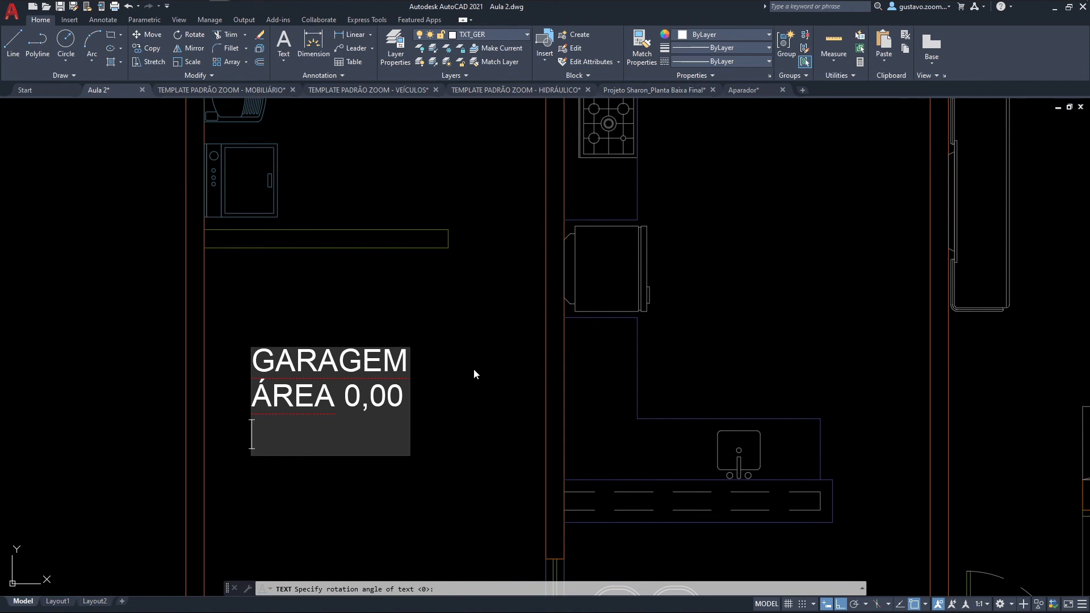
text(PISO )
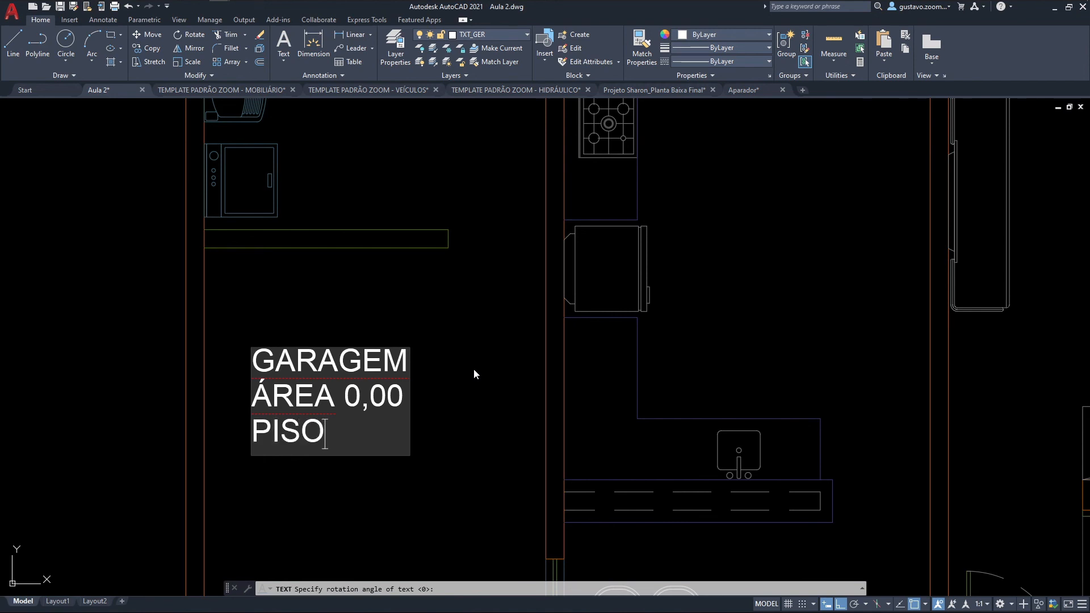
text(CERÂMICA)
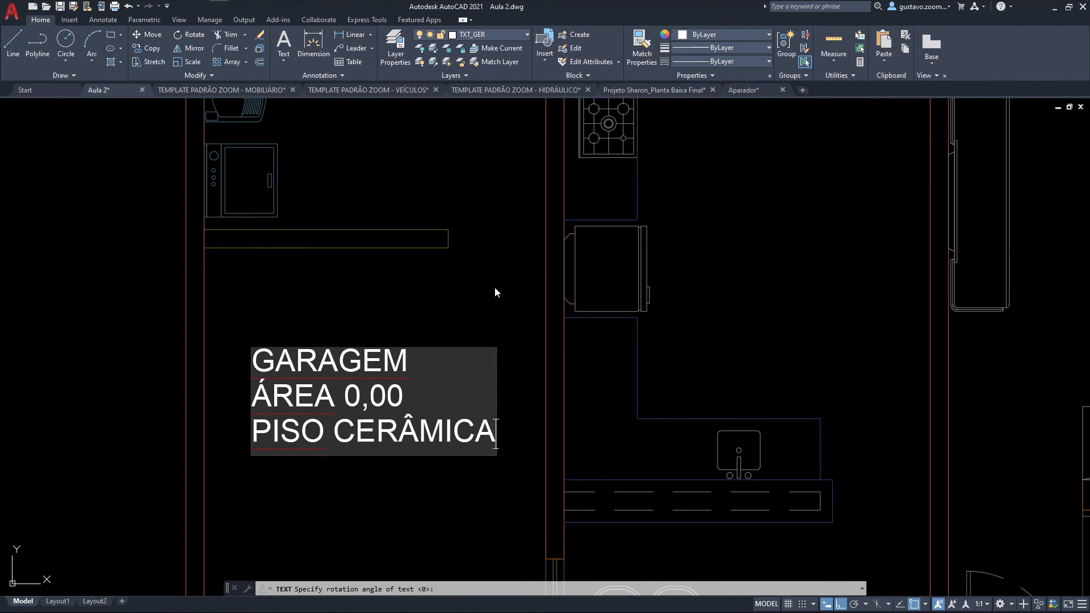
key(Return)
key(Return)
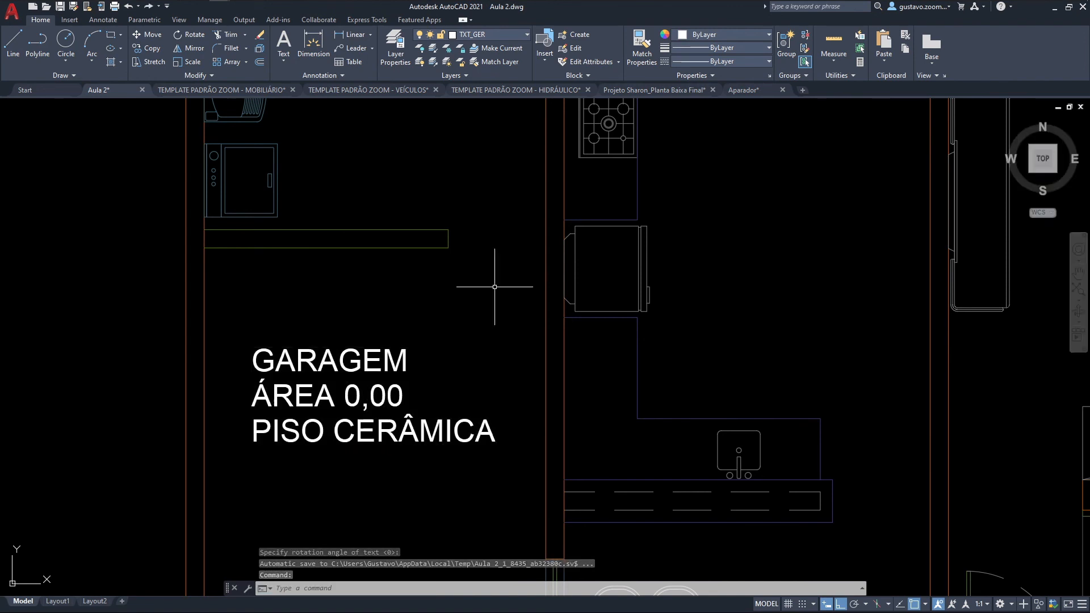
Step: Move the GARAGEM text line straight up, away from the two lines below it
mouse_move(423, 292)
middle_down()
mouse_move(426, 301)
mouse_move(472, 253)
middle_up()
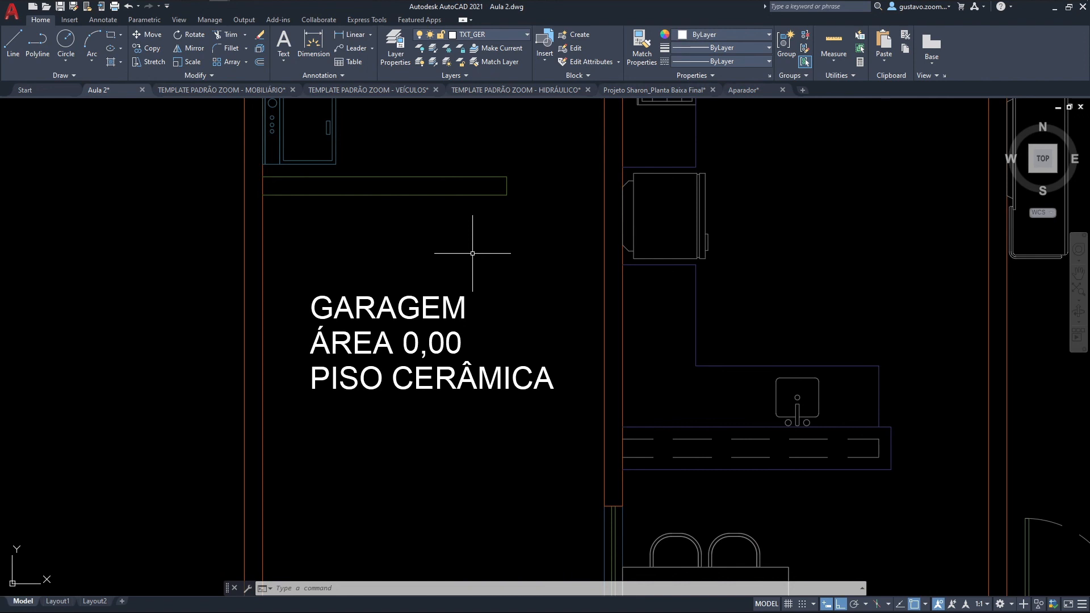
middle_drag(462, 285, 470, 273)
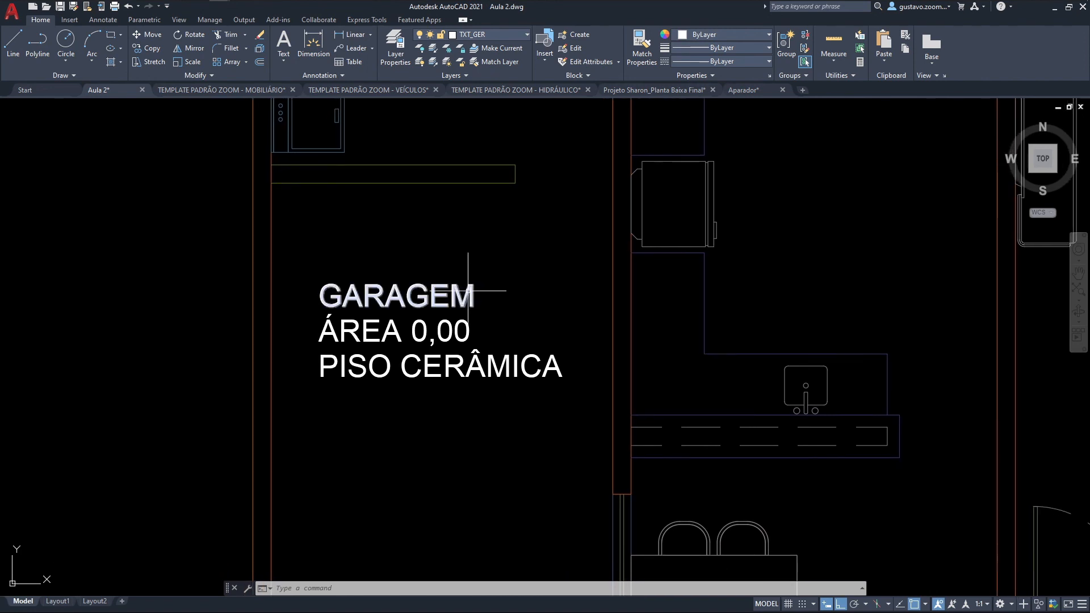
text(m)
key(Return)
click(502, 304)
key(Return)
click(502, 304)
click(502, 237)
Step: Move the ÁREA 0,00 line left across the garage wall and the PISO CERÂMICA line straight down
key(Return)
click(463, 329)
key(Return)
click(543, 330)
click(342, 304)
key(Return)
click(369, 363)
key(Return)
click(340, 403)
click(339, 481)
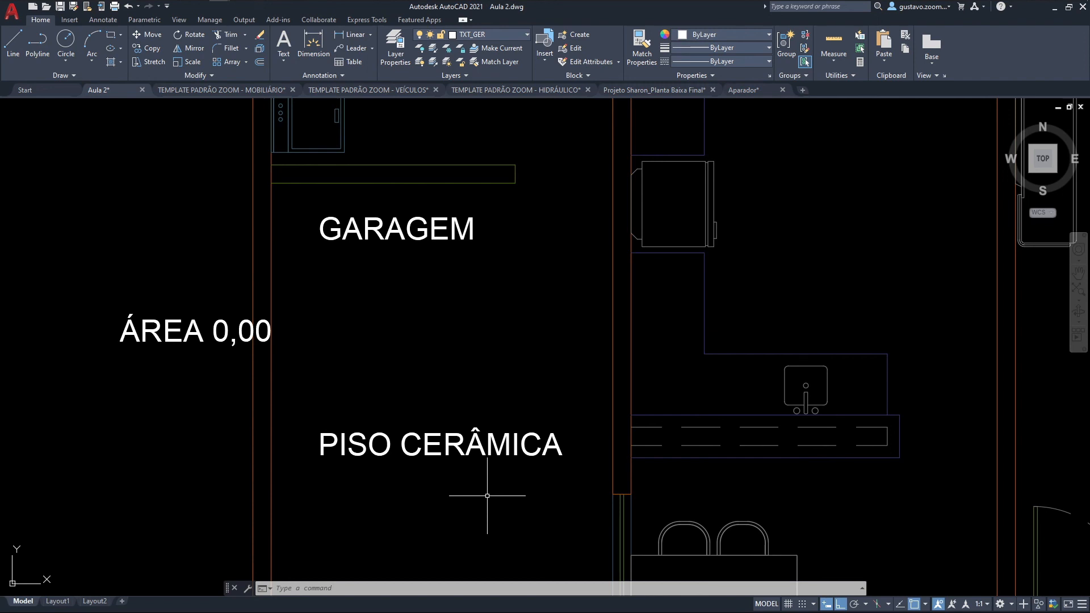
Step: Create a multiline text box about 2.3 units diagonally beside the kitchen stove and fridge, with COZINHA as its first line
middle_drag(493, 314, 398, 343)
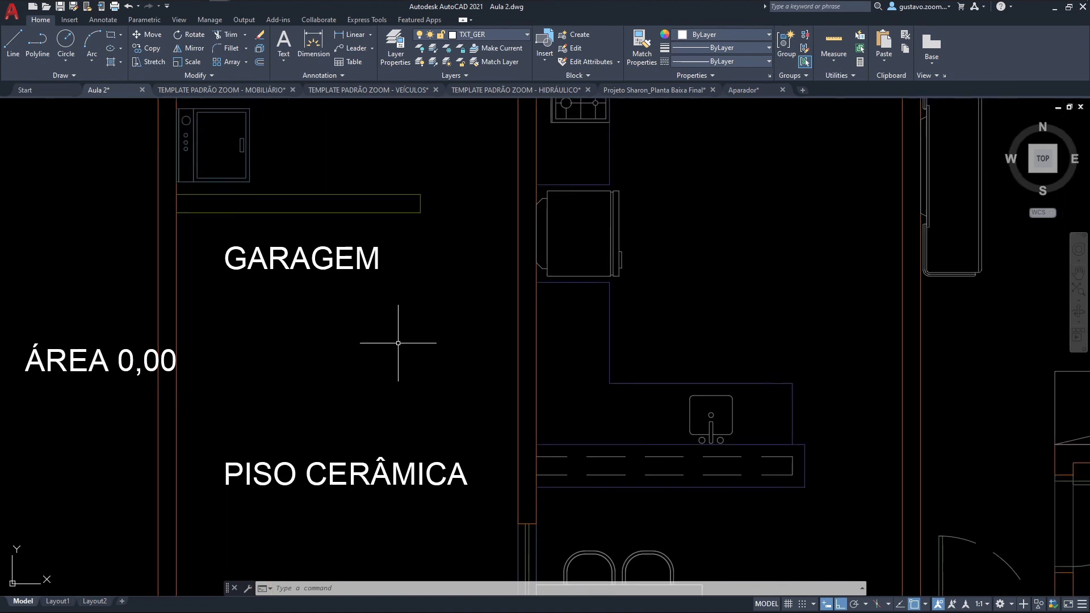
click(283, 61)
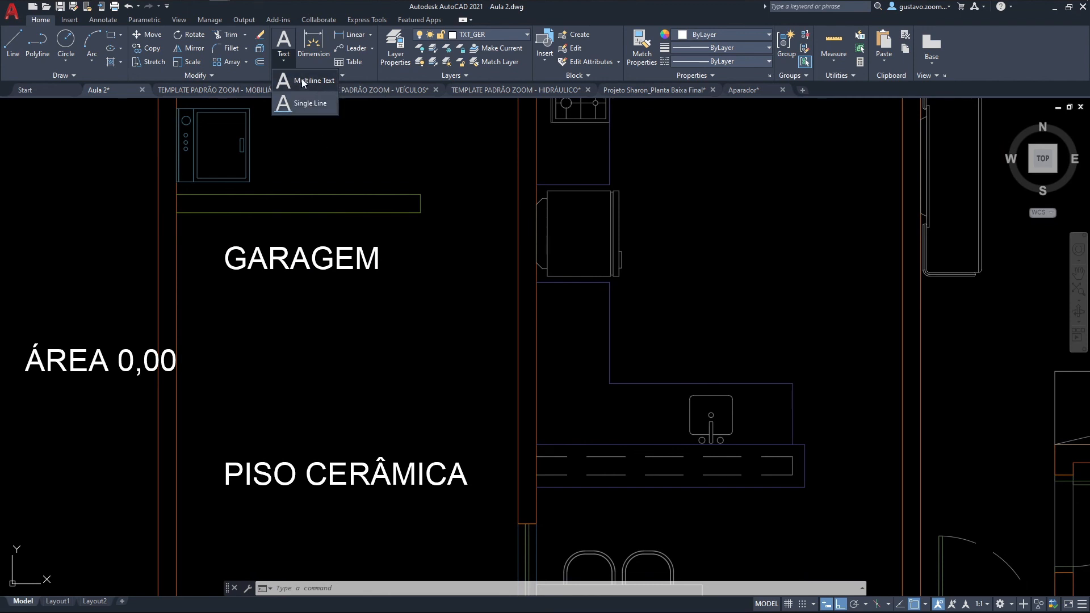
middle_drag(739, 309, 674, 335)
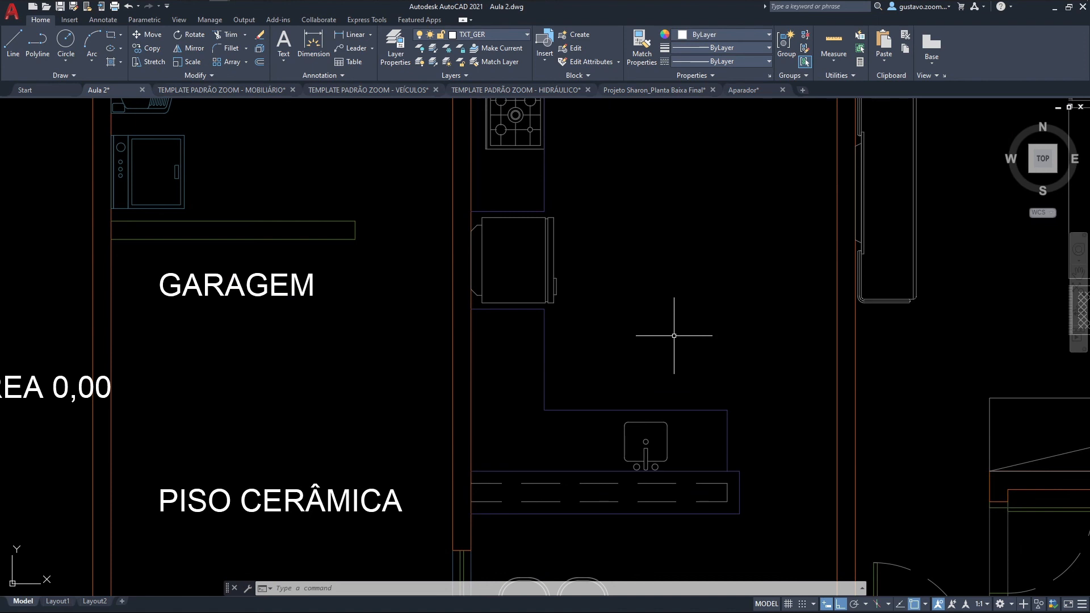
text(MT)
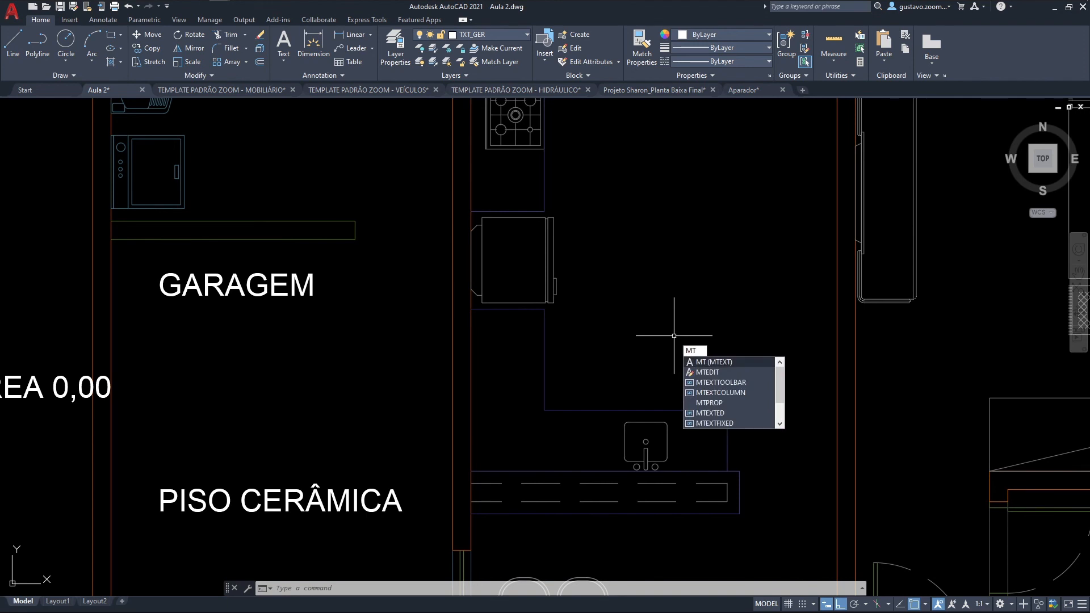
key(Return)
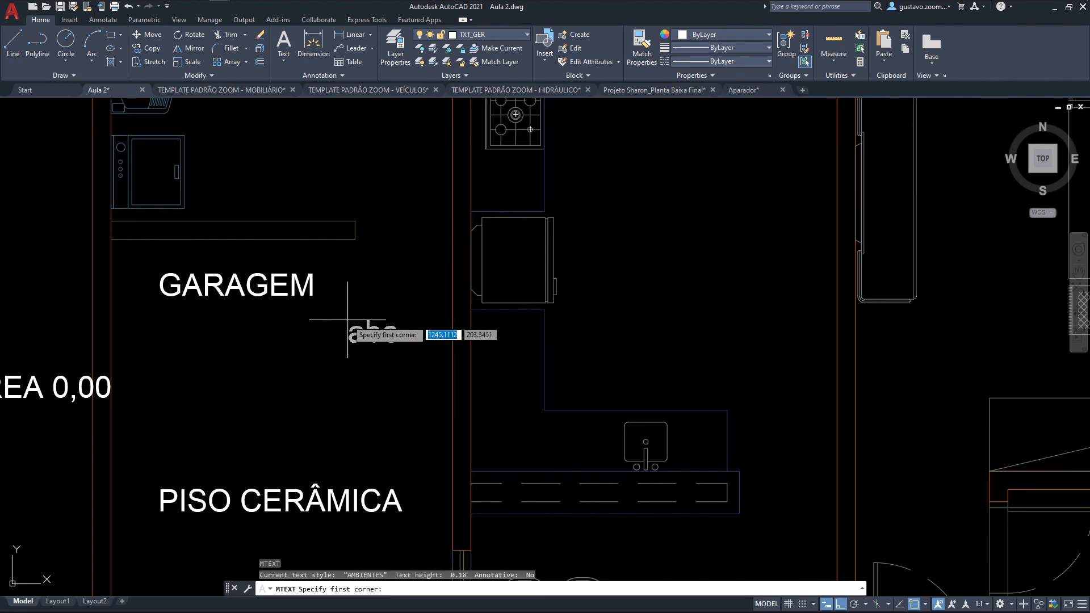
middle_drag(709, 276, 630, 320)
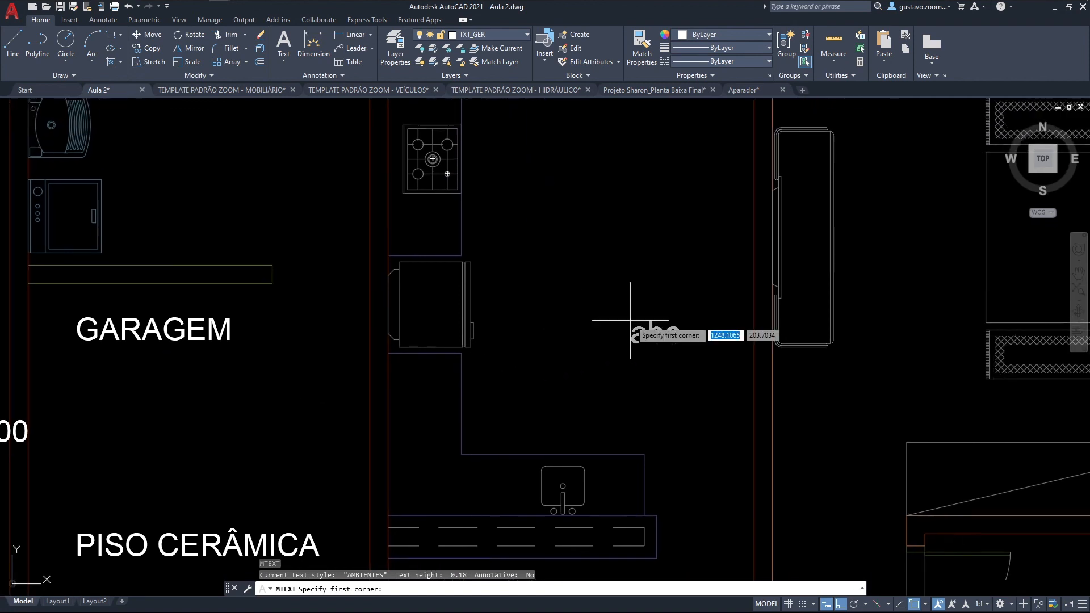
click(514, 189)
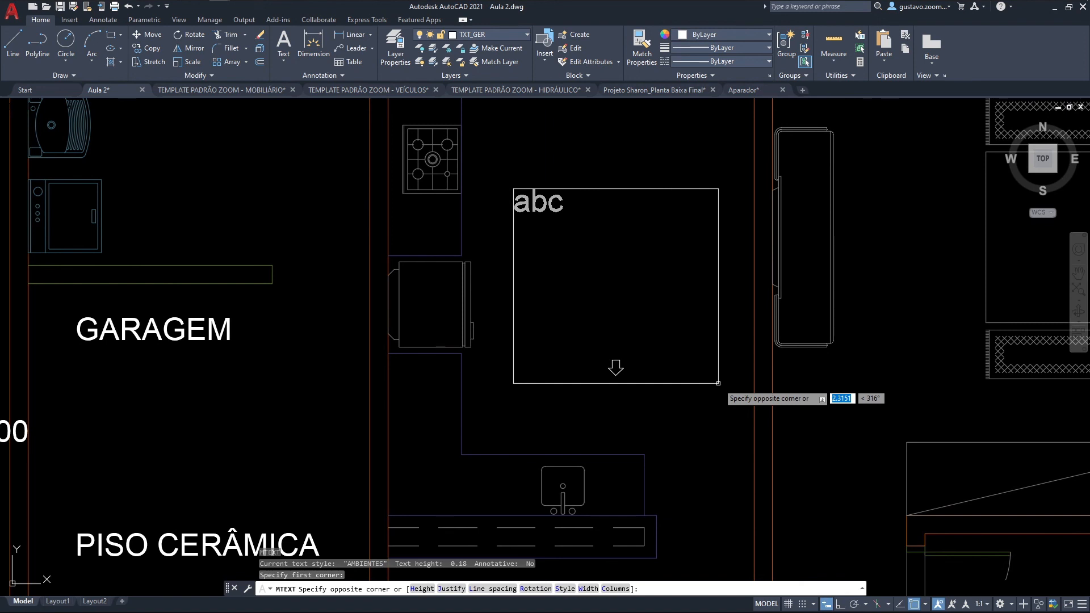
click(718, 383)
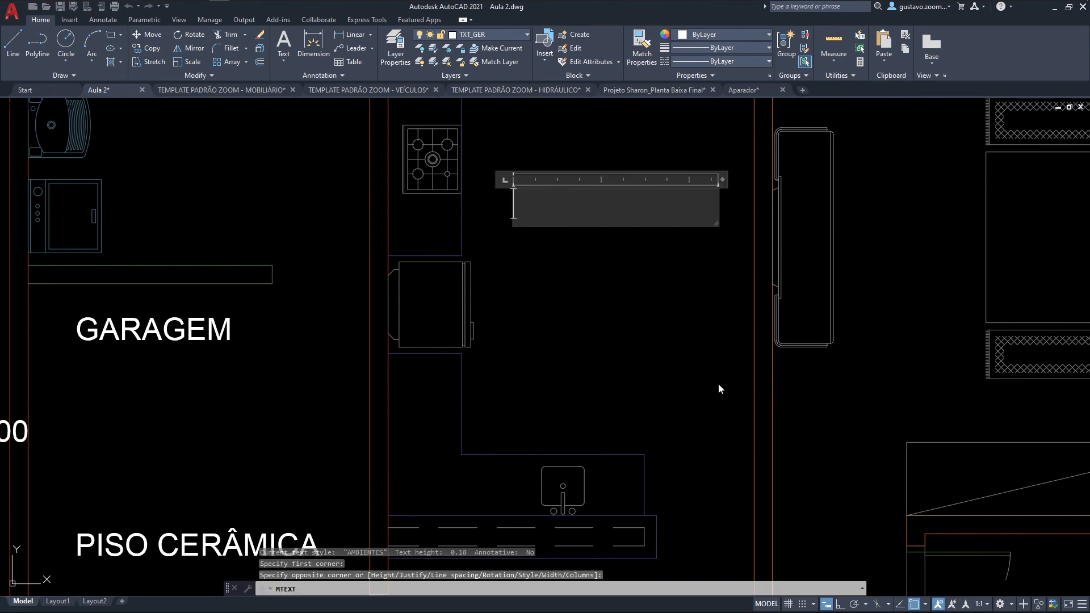
text(COZINHA)
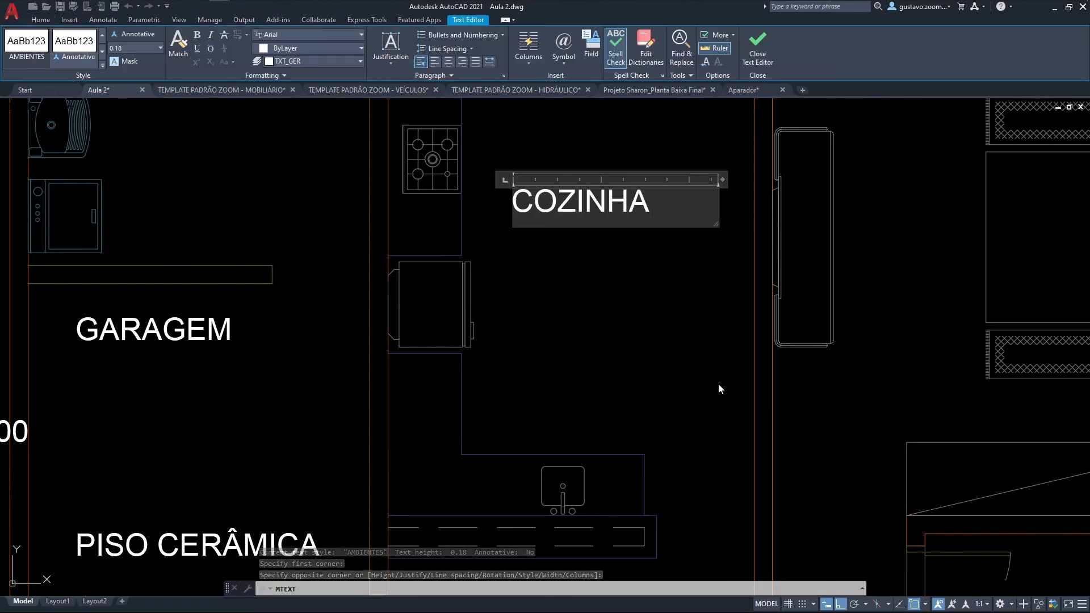
key(Return)
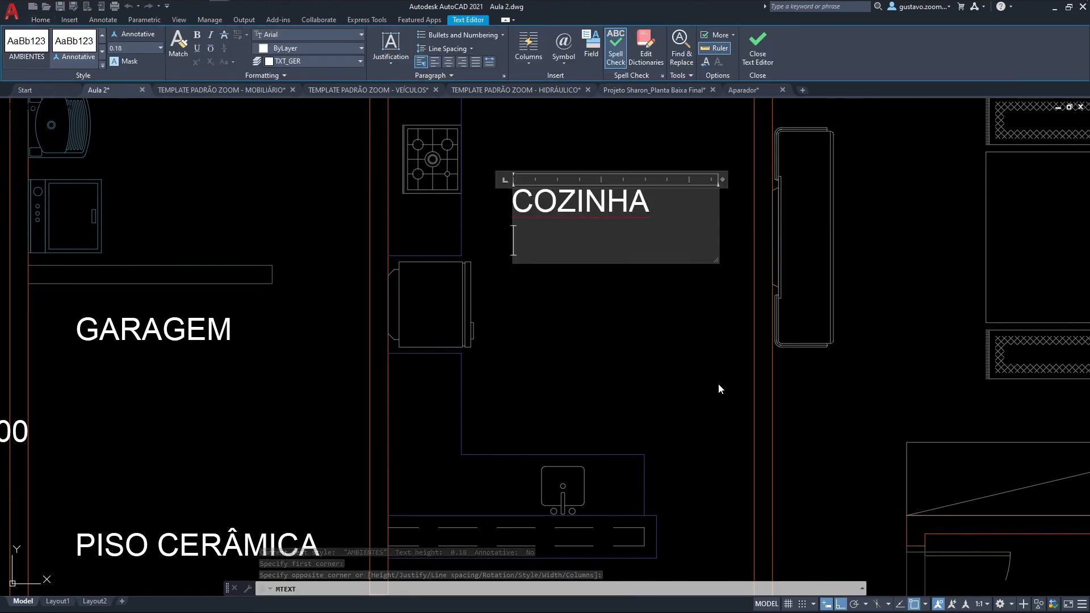
Step: Add the lines ÁREA 0,00 and PISO PORC. below COZINHA in the multiline text
text(A)
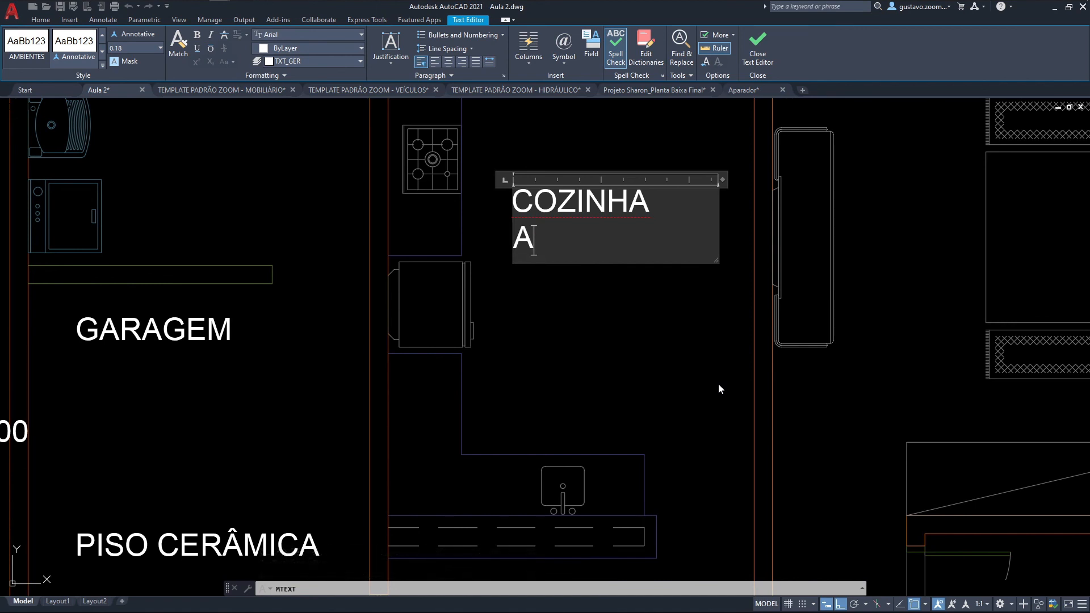
key(BackSpace)
text(ÁREA 0,00)
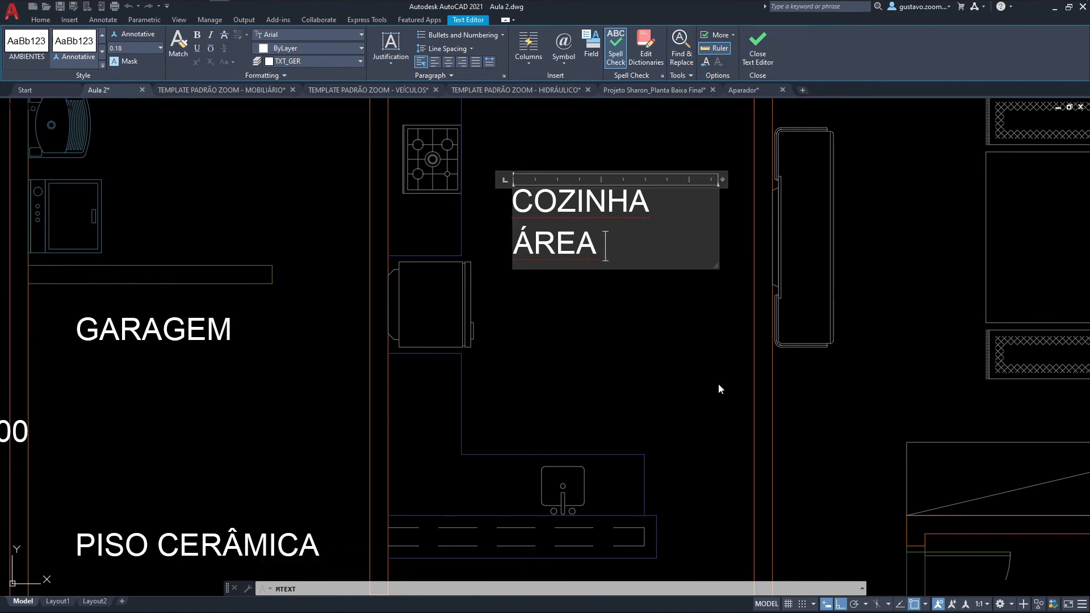
key(Return)
text(PISO POR)
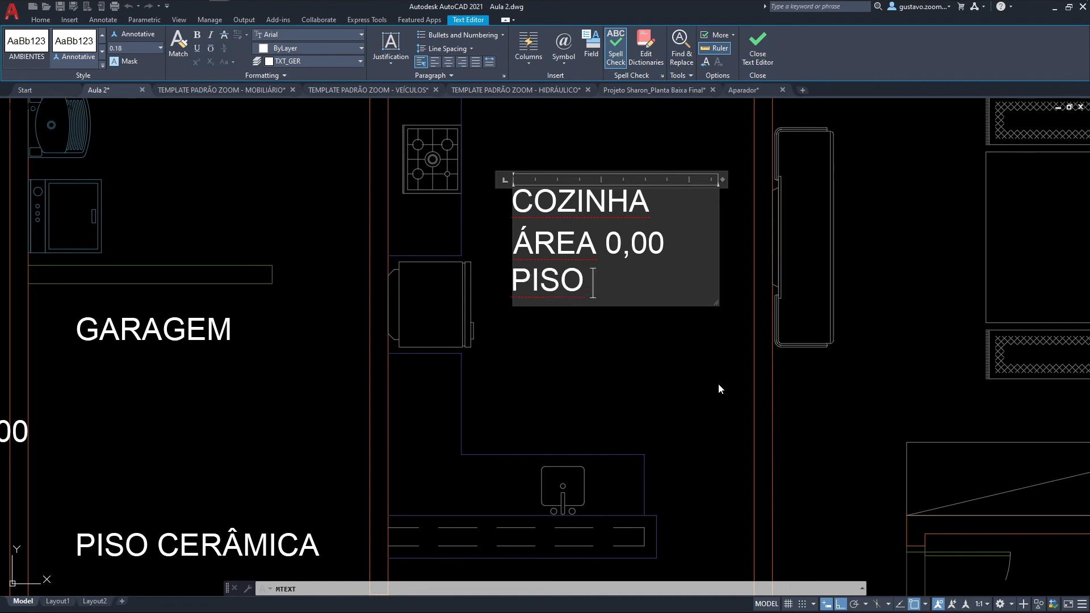
text(C.)
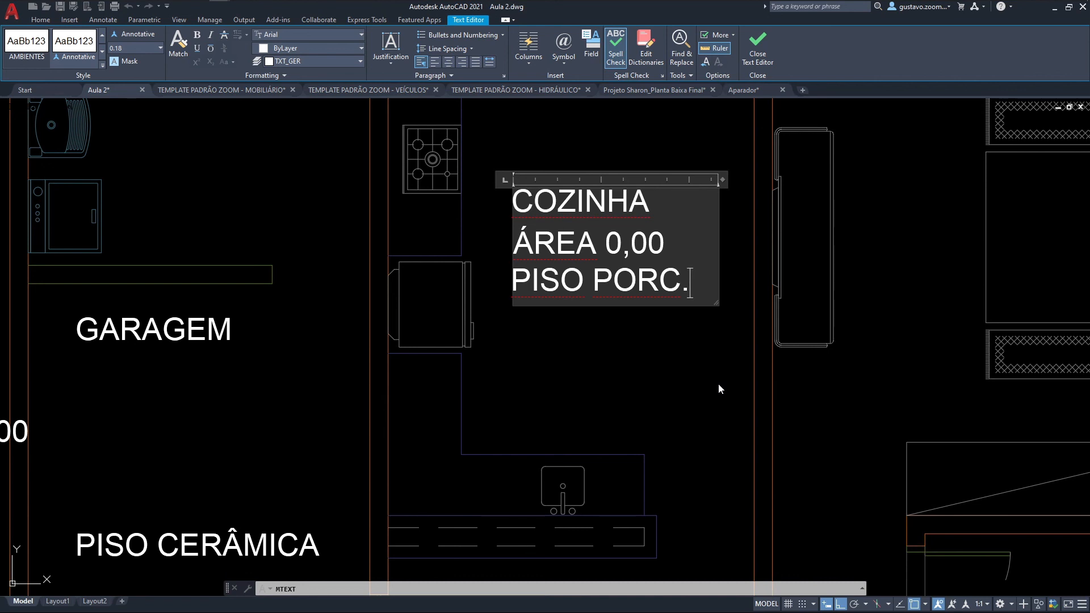
Step: Add several blank lines below PISO PORC. and delete them again
key(Return)
key(Return)
key(Return)
key(Return)
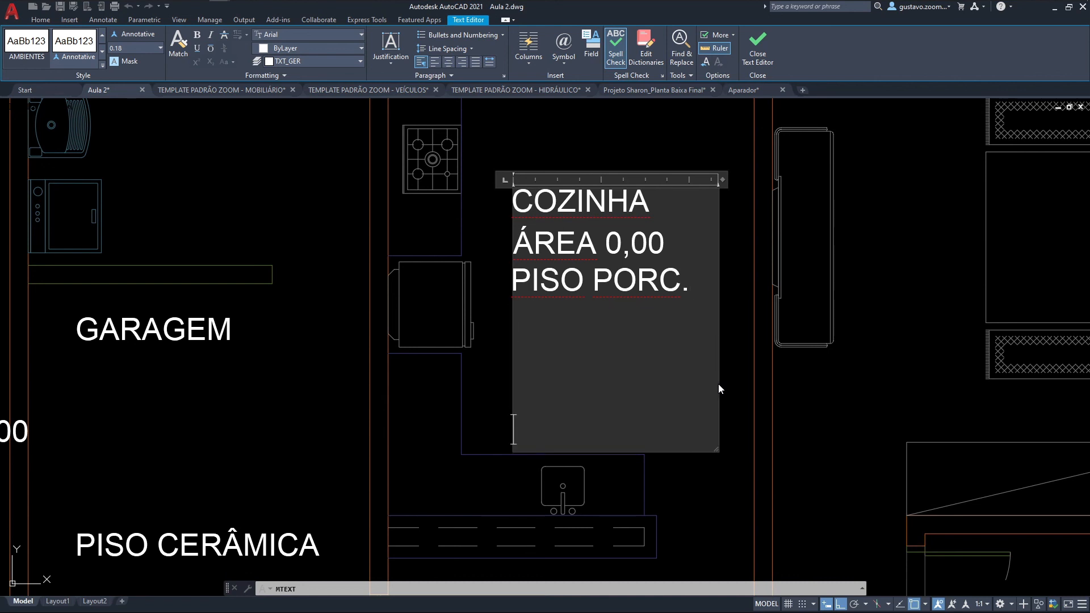
key(BackSpace)
key(BackSpace)
key(BackSpace)
key(BackSpace)
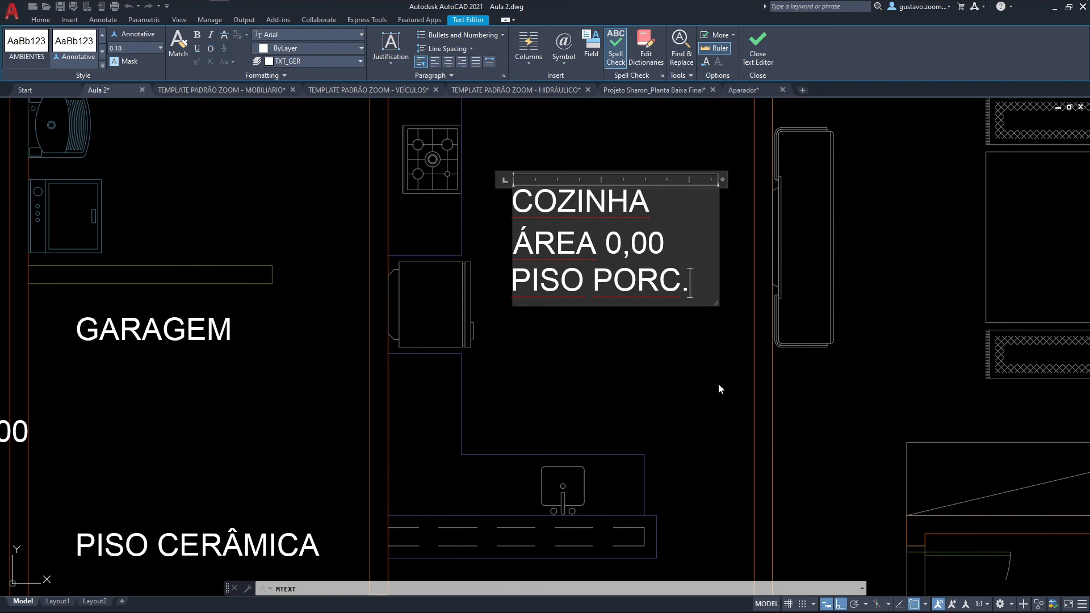
Step: Finish the COZINHA multiline text, reopen it for editing and close the text editor
click(718, 386)
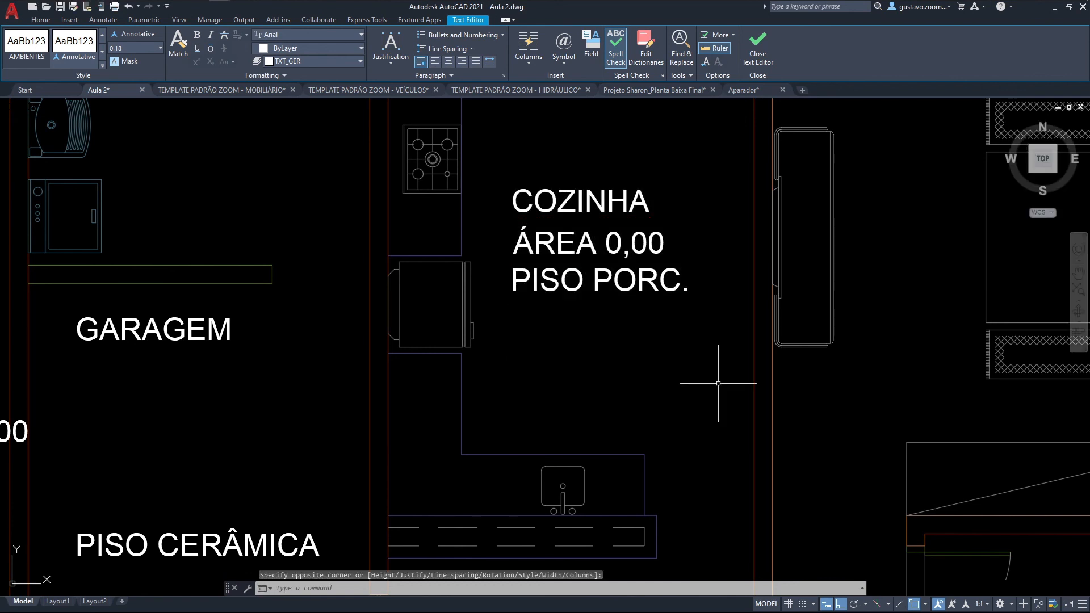
double_click(619, 198)
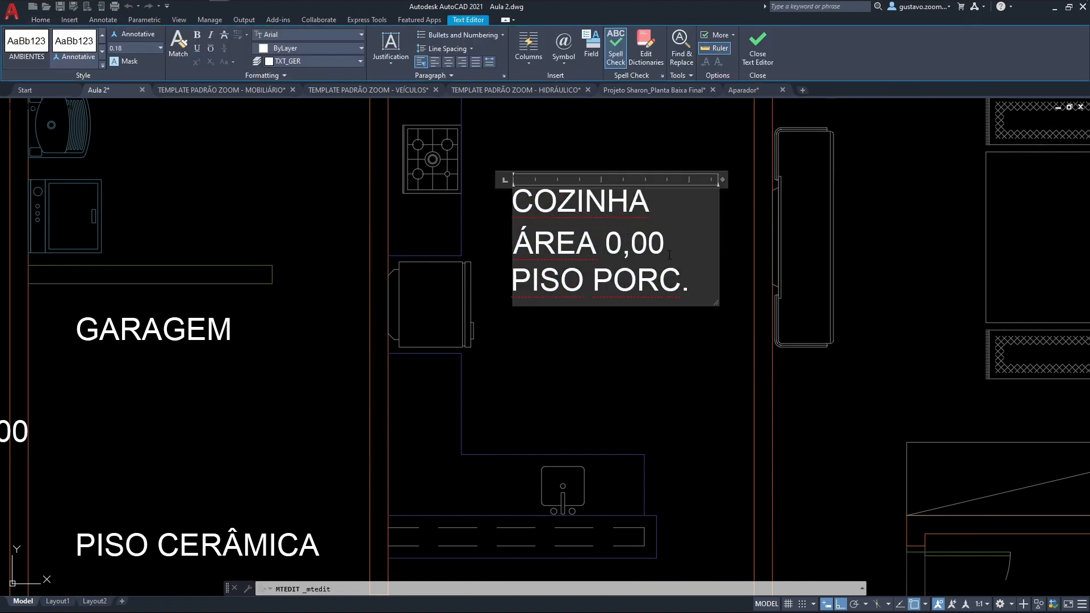
click(764, 53)
Step: Select the COZINHA multiline text to examine its three lines as a single object
middle_drag(597, 144, 568, 194)
middle_drag(653, 370, 702, 363)
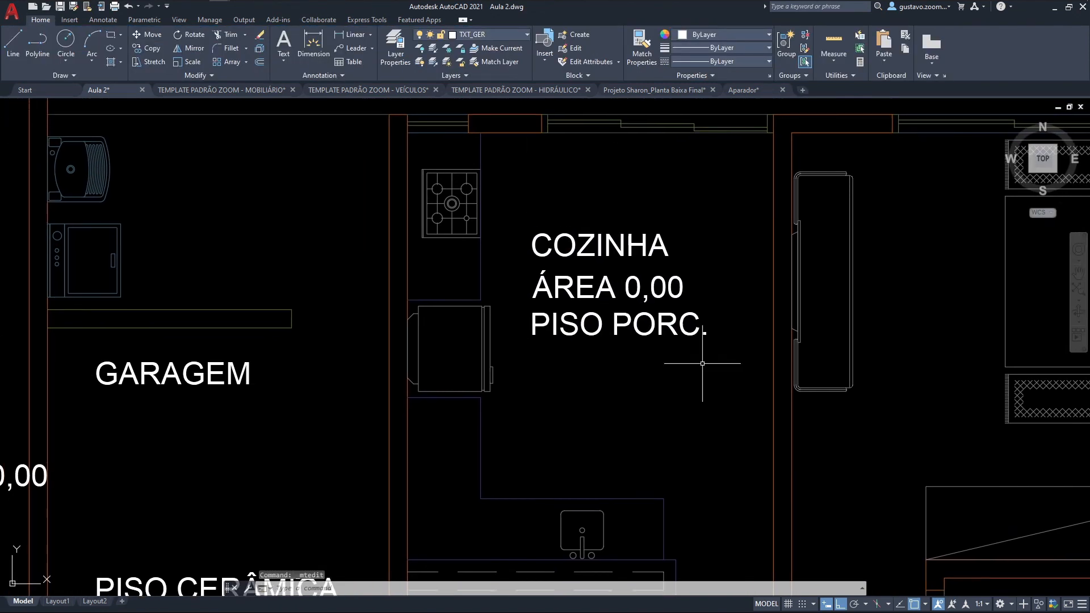
scroll(656, 344, down, 3)
click(629, 295)
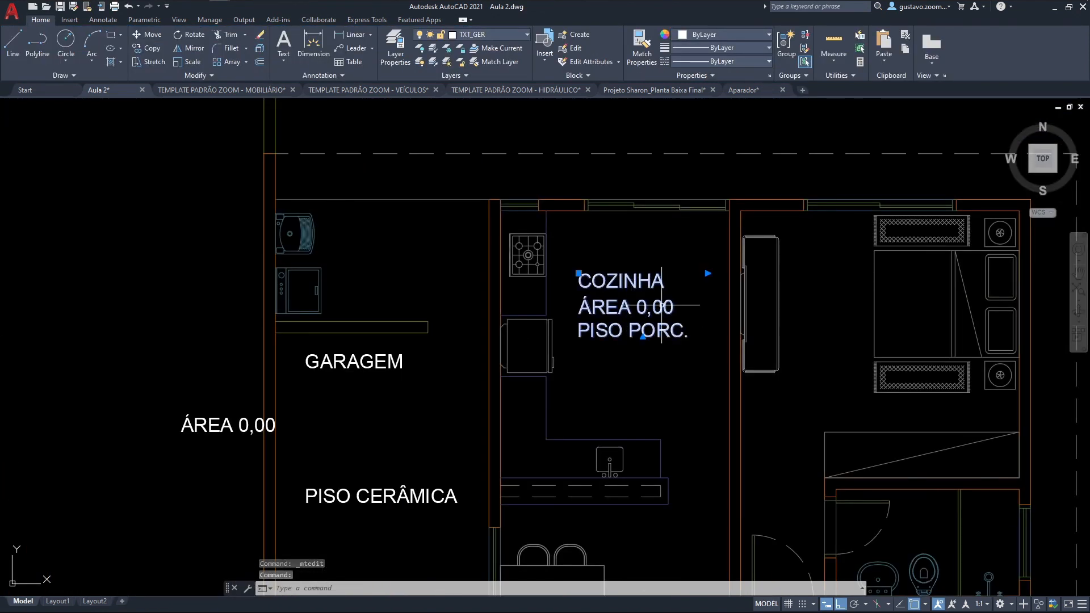
scroll(629, 295, up, 4)
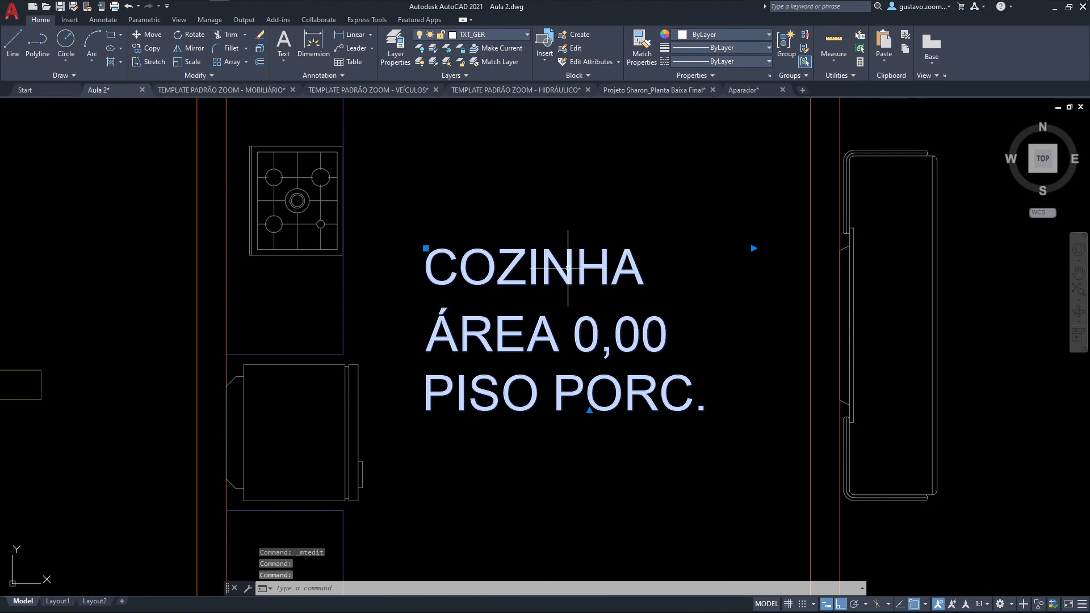
Step: Move the whole COZINHA multiline text to several positions within the kitchen as one object
double_click(576, 272)
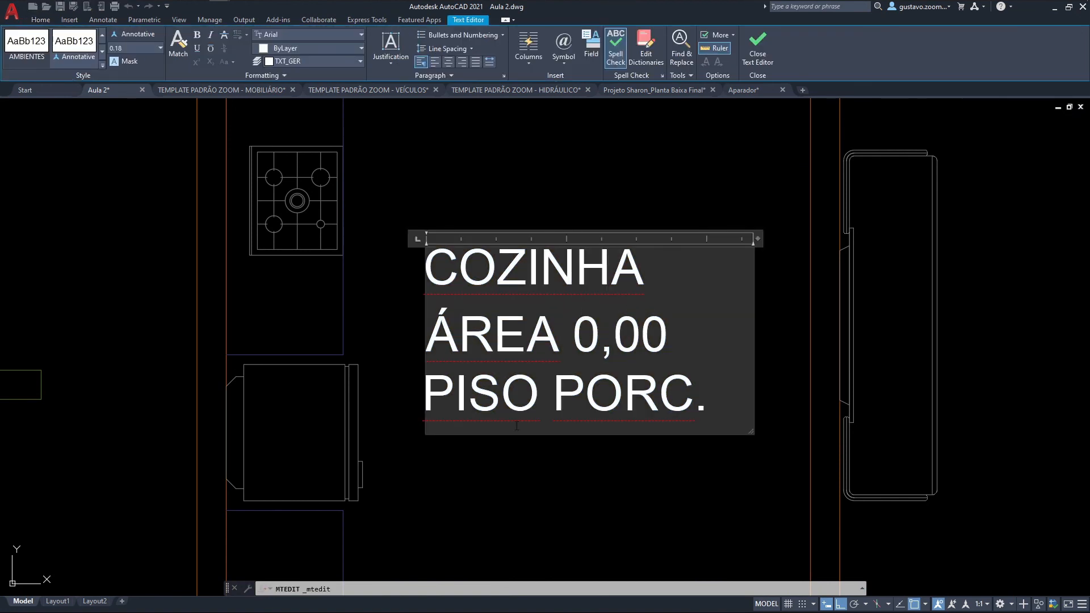
key(Escape)
text(m)
click(576, 415)
click(576, 410)
key(space)
click(576, 455)
click(596, 546)
middle_drag(598, 538, 599, 452)
key(space)
click(609, 422)
click(595, 406)
key(space)
click(555, 444)
click(650, 467)
key(space)
click(651, 434)
click(652, 387)
key(space)
click(692, 458)
click(625, 454)
scroll(625, 451, down, 2)
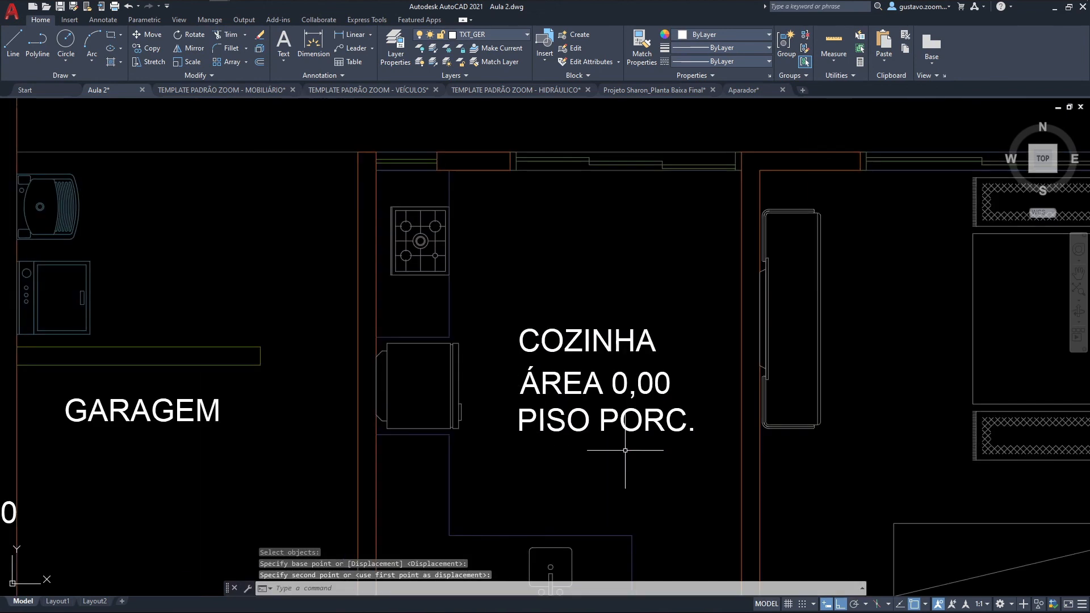
Step: Delete the separate single-line texts GARAGEM, ÁREA 0,00 and PISO CERÂMICA around the garage
middle_drag(642, 416, 649, 360)
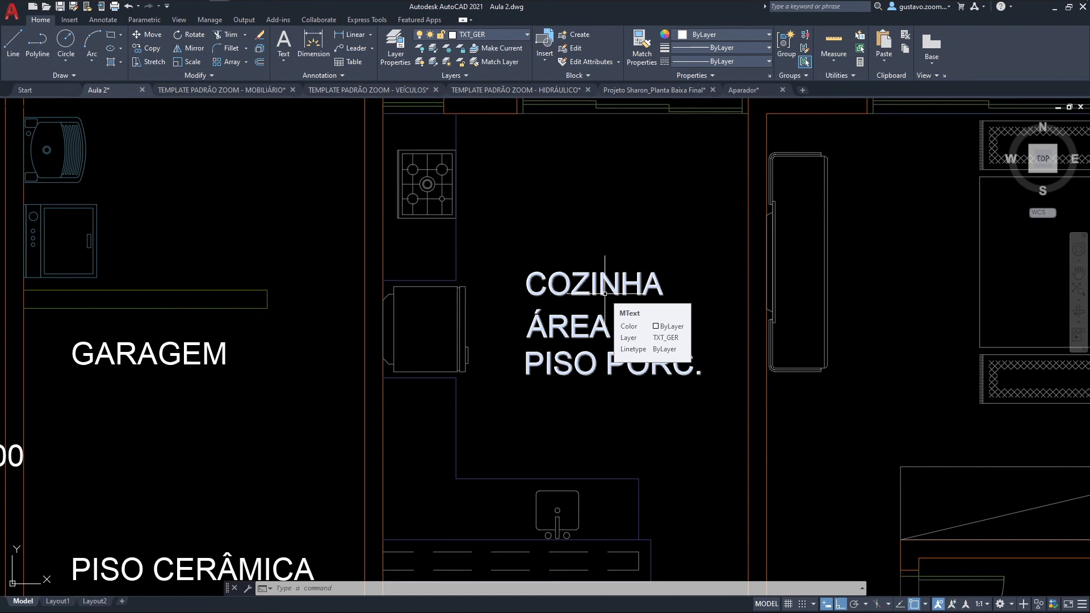
scroll(605, 293, down, 2)
click(338, 530)
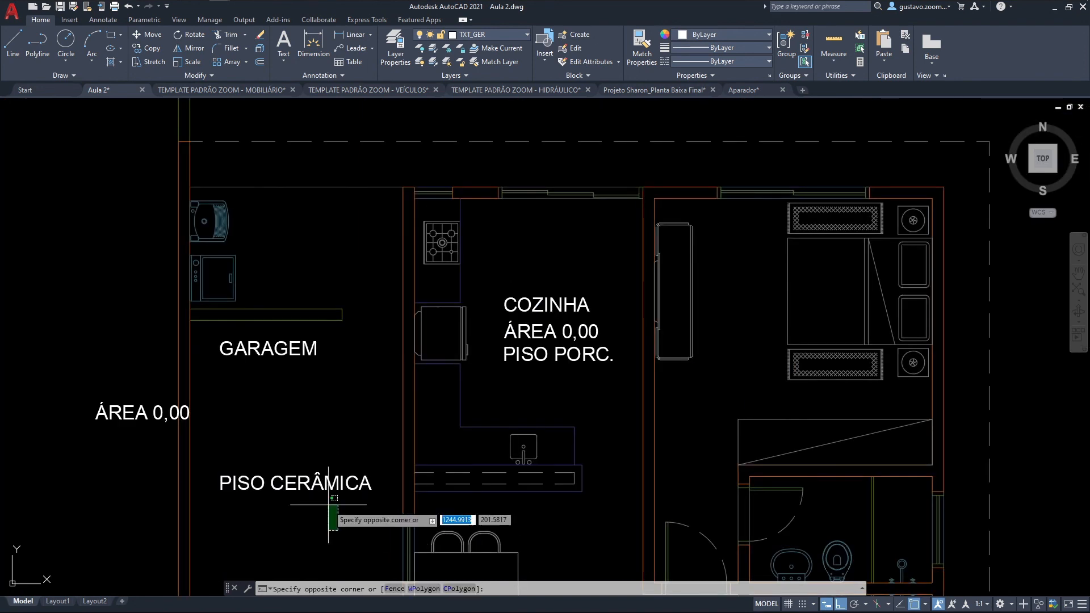
click(252, 348)
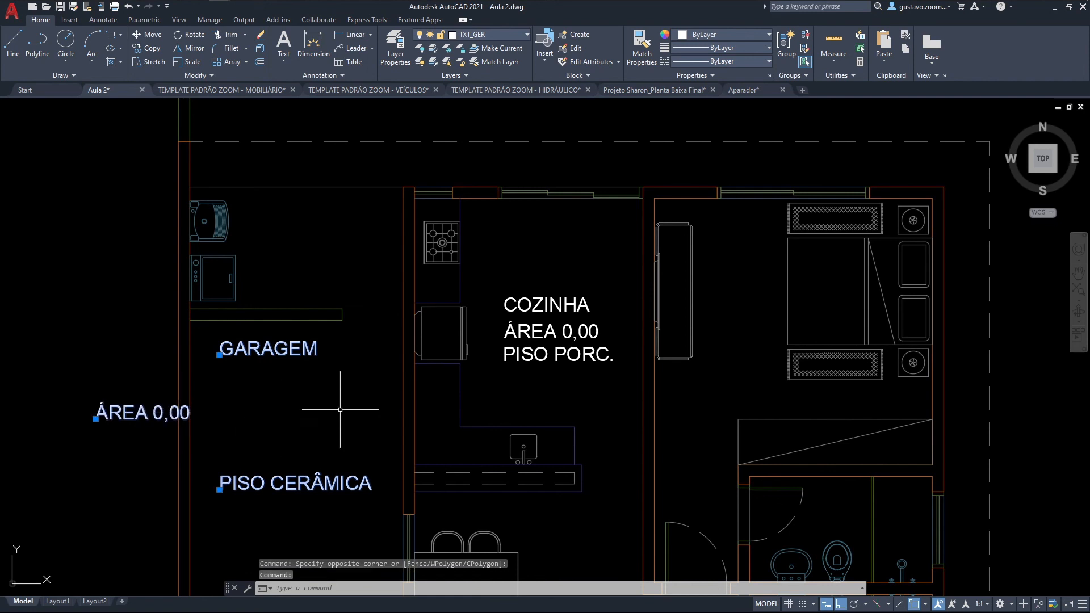
key(Delete)
Step: Delete the COZINHA multiline text from the kitchen
scroll(572, 353, up, 4)
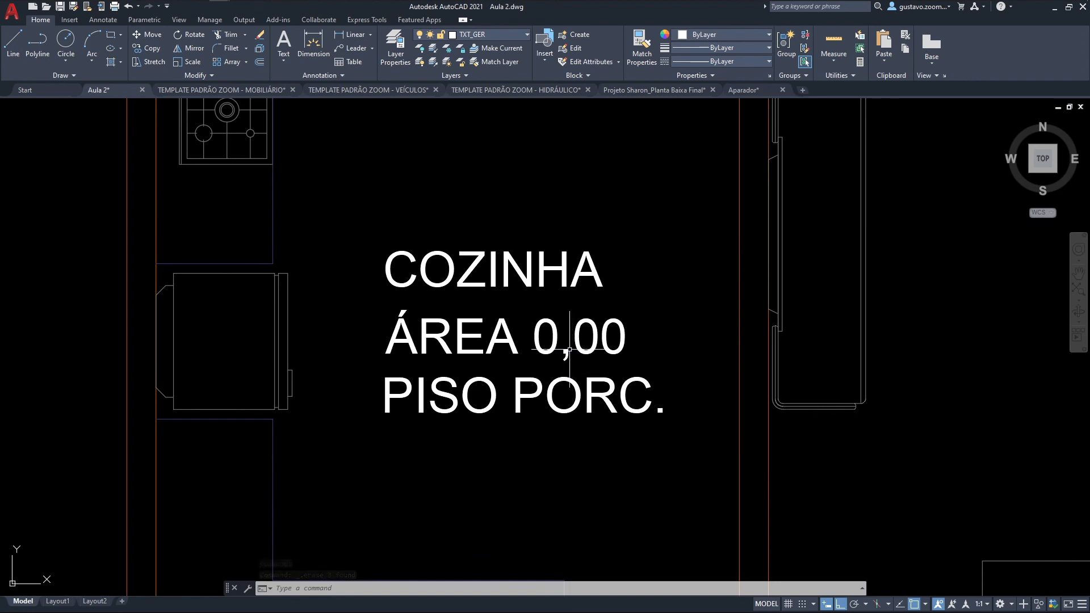
click(549, 387)
mouse_move(548, 387)
middle_down()
mouse_move(573, 448)
mouse_move(492, 372)
middle_up()
key(Delete)
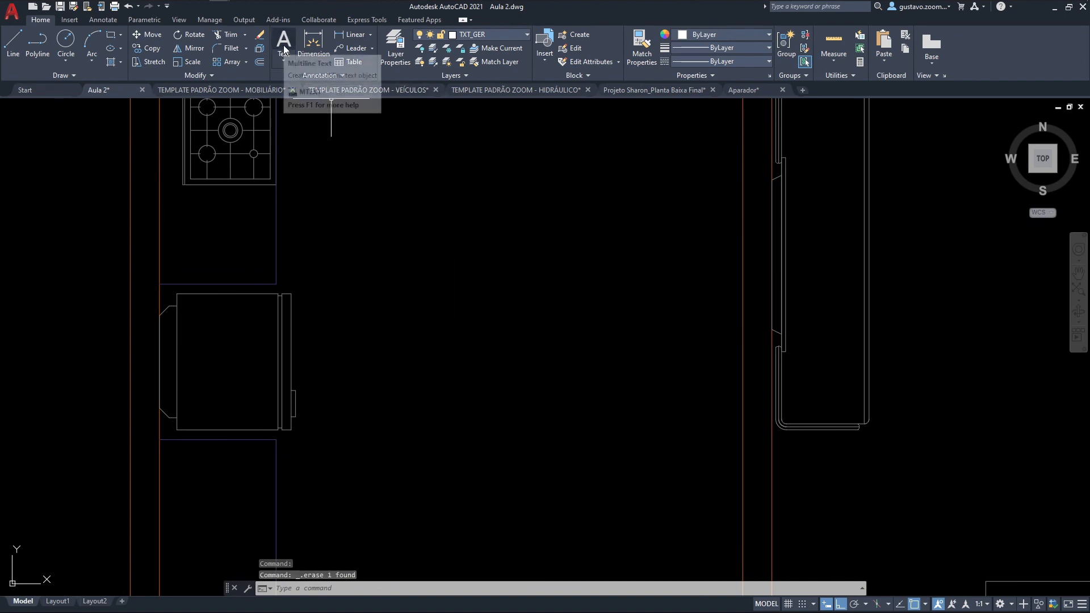
Step: Create a multiline text box in the kitchen beside the refrigerator and enter COZINHA as its first line
text(mt)
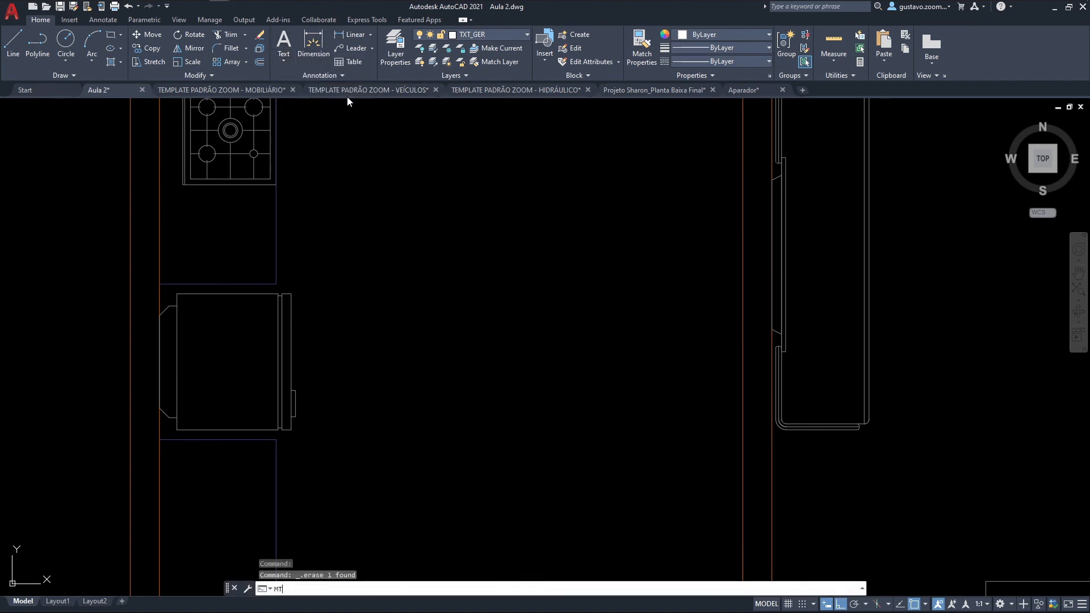
key(Return)
click(378, 212)
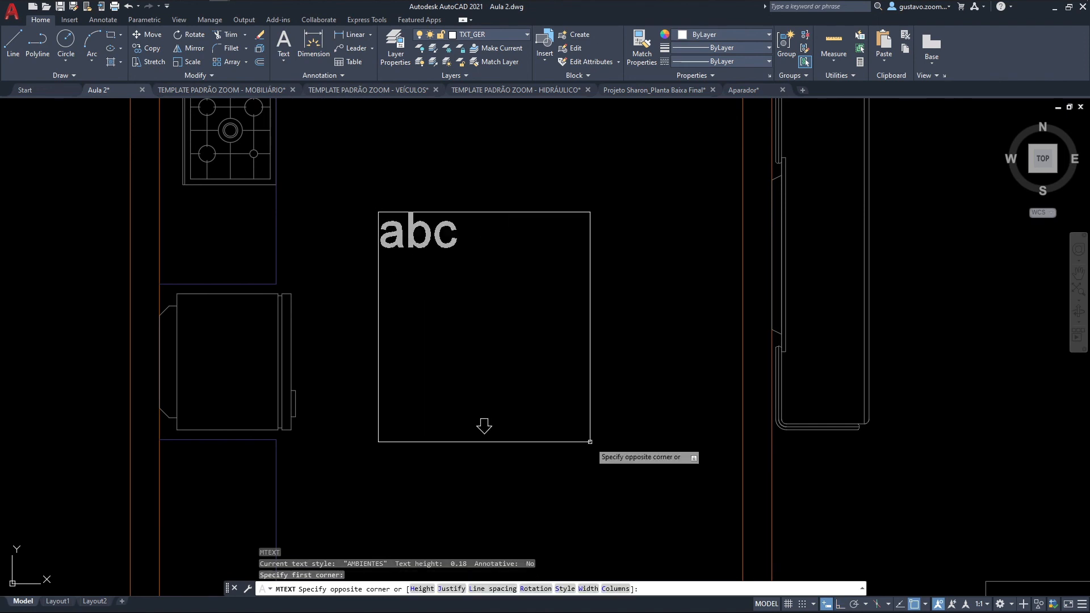
click(698, 527)
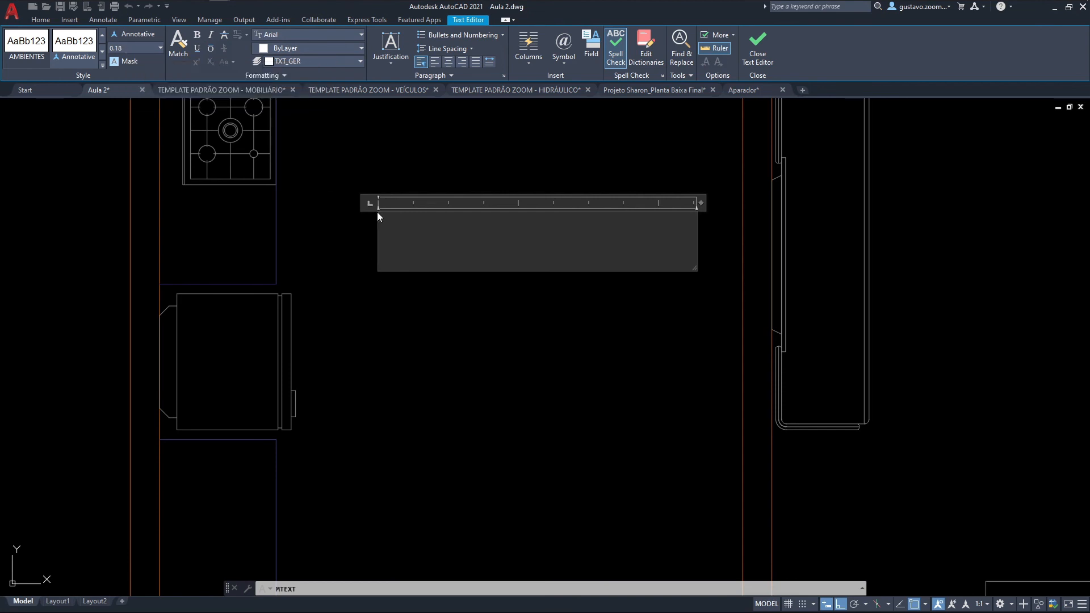
text(COZINHA)
key(Return)
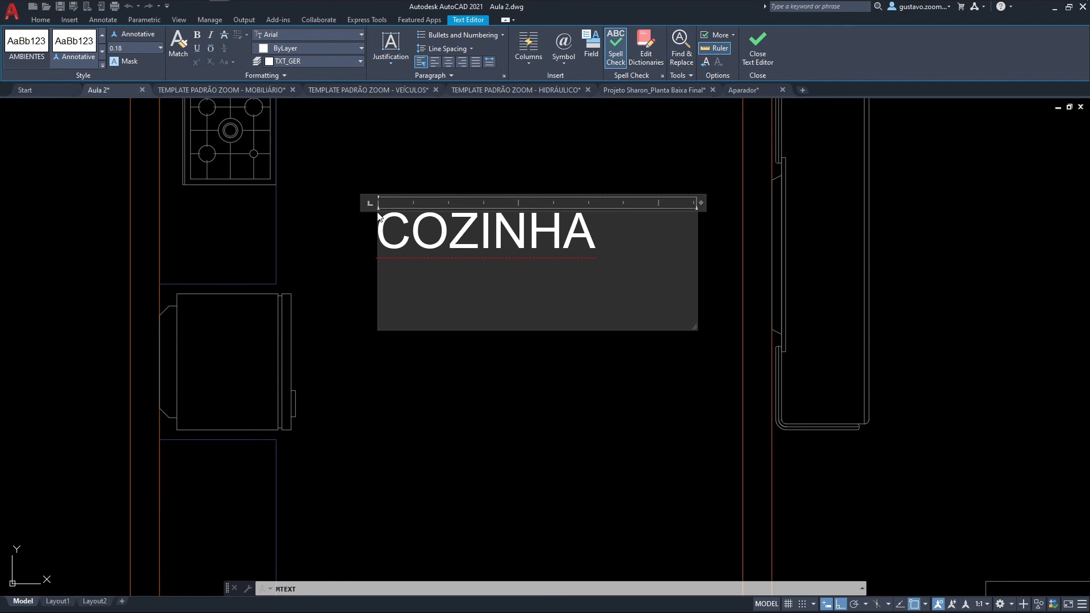
Step: Set the text height to 0.15 and add the line ÁREA: 0,00m² below COZINHA
click(117, 50)
click(154, 48)
key(BackSpace)
text(5)
text(ÁREA)
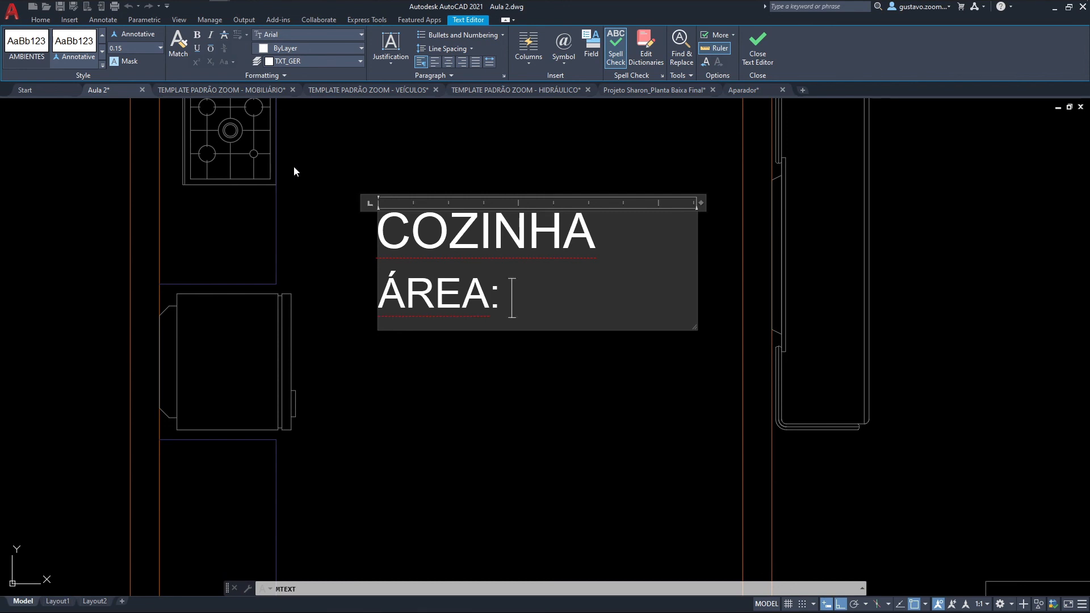
text(: 0,00m)
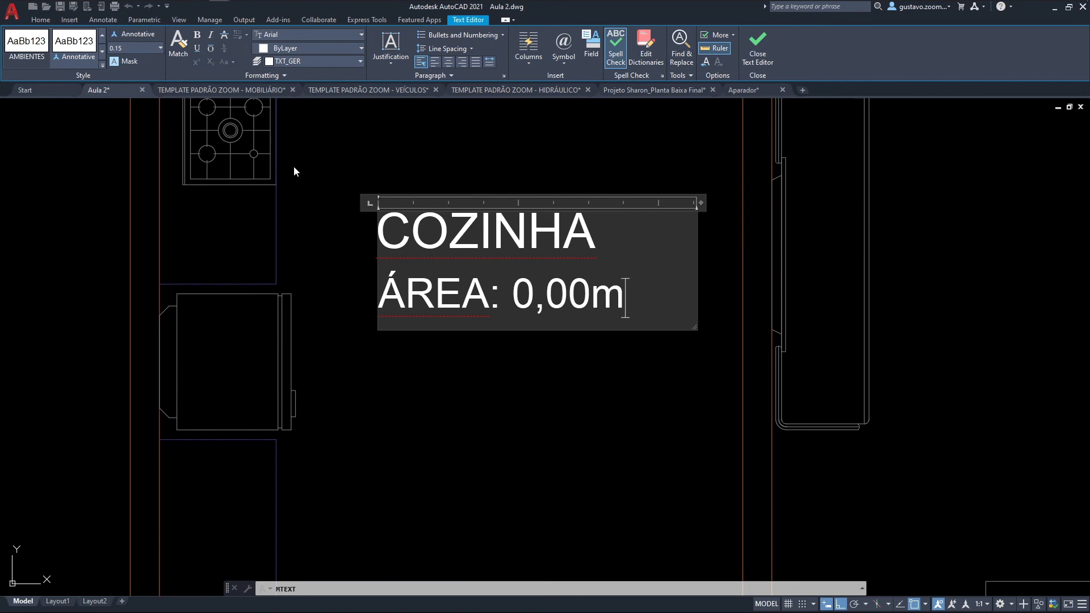
text(²)
key(Return)
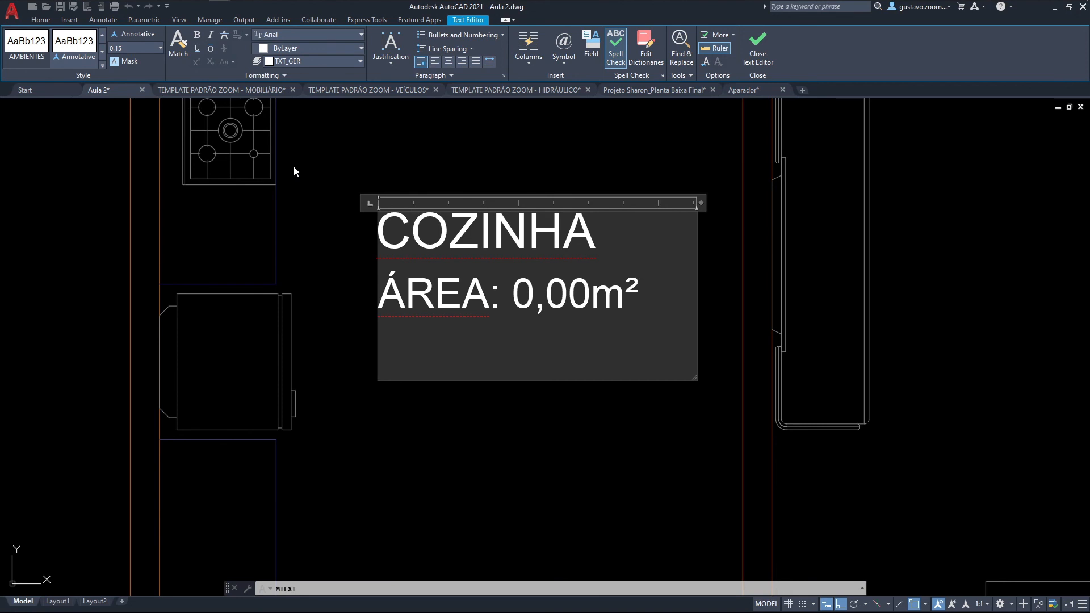
Step: Add the line PISO CERÂMICO and widen the text box so it fits on one line
text(PISO)
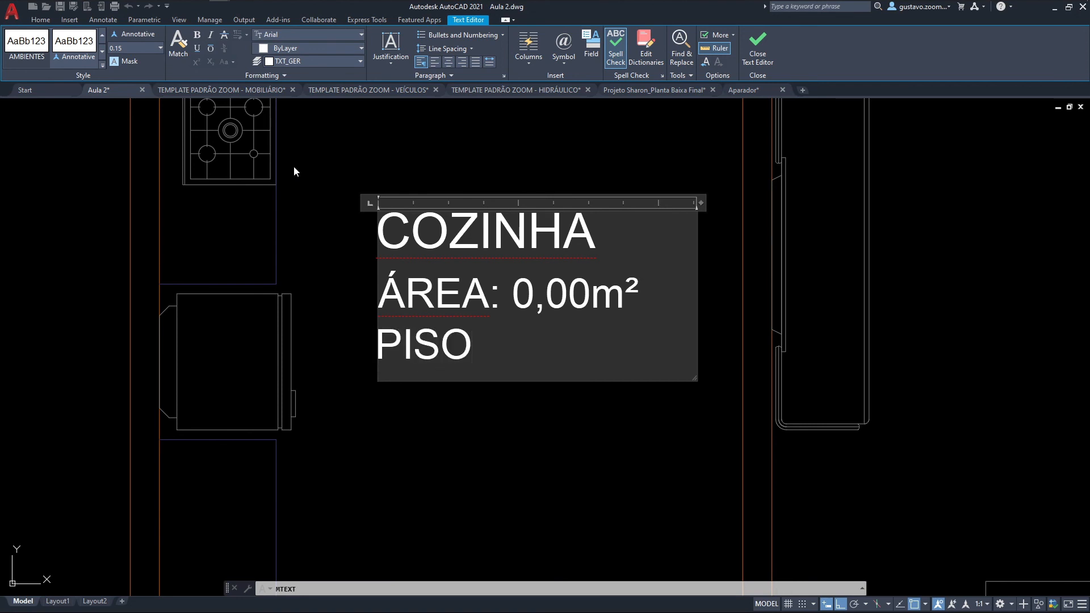
text( CE)
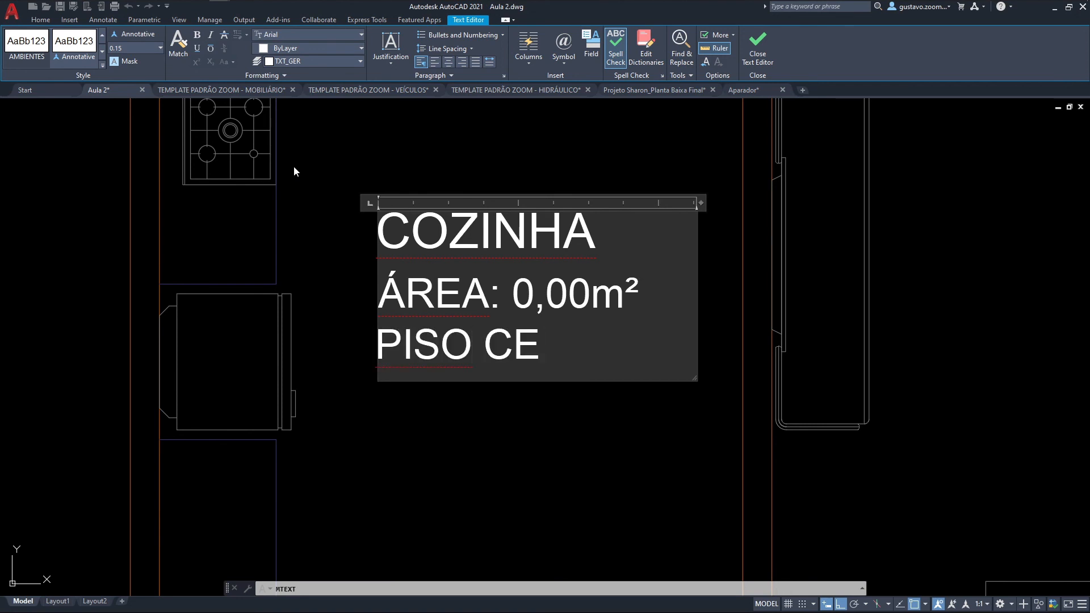
text(RÂMICO)
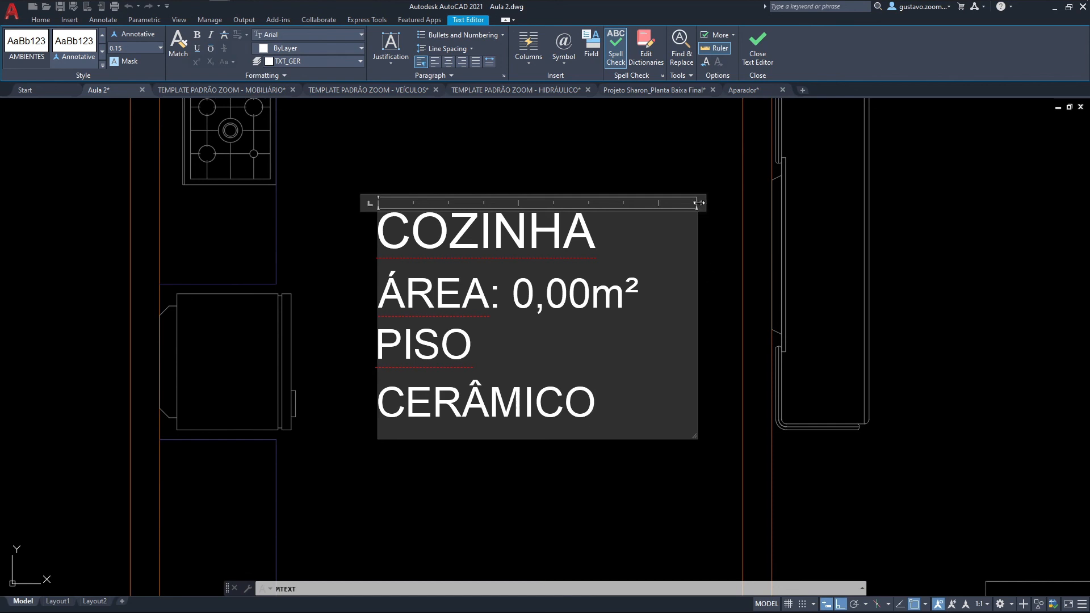
drag(699, 203, 723, 204)
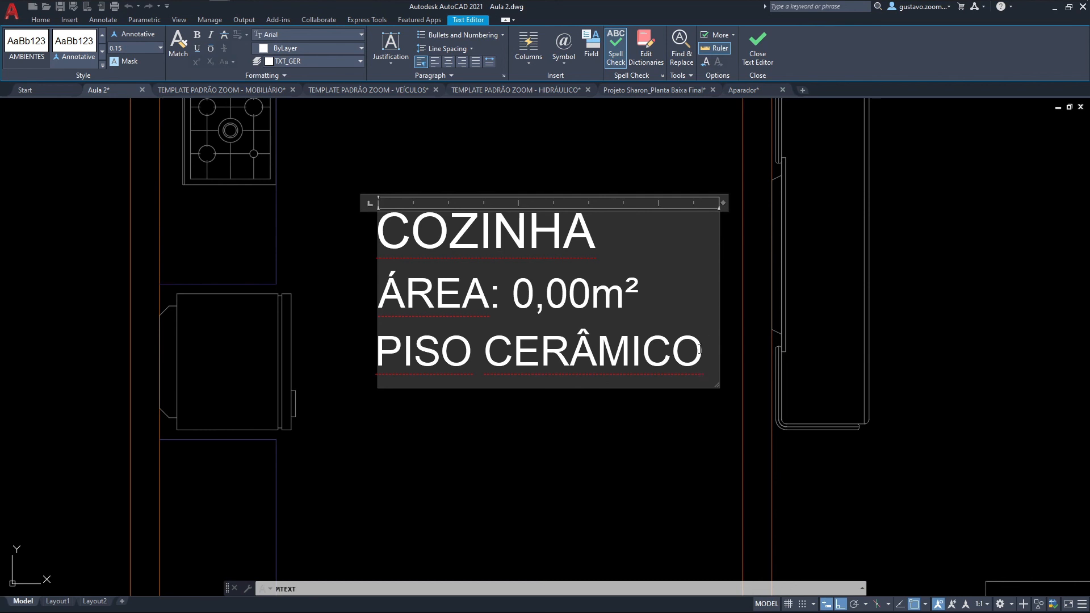
Step: Center all three lines of the COZINHA label and finish the multiline text
drag(702, 349, 376, 235)
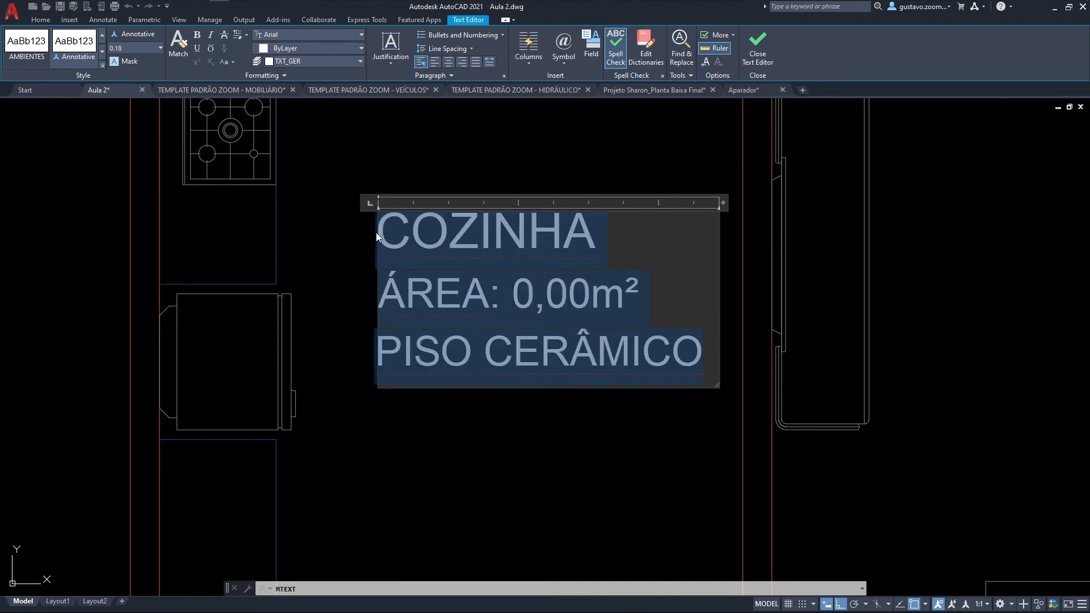
click(447, 66)
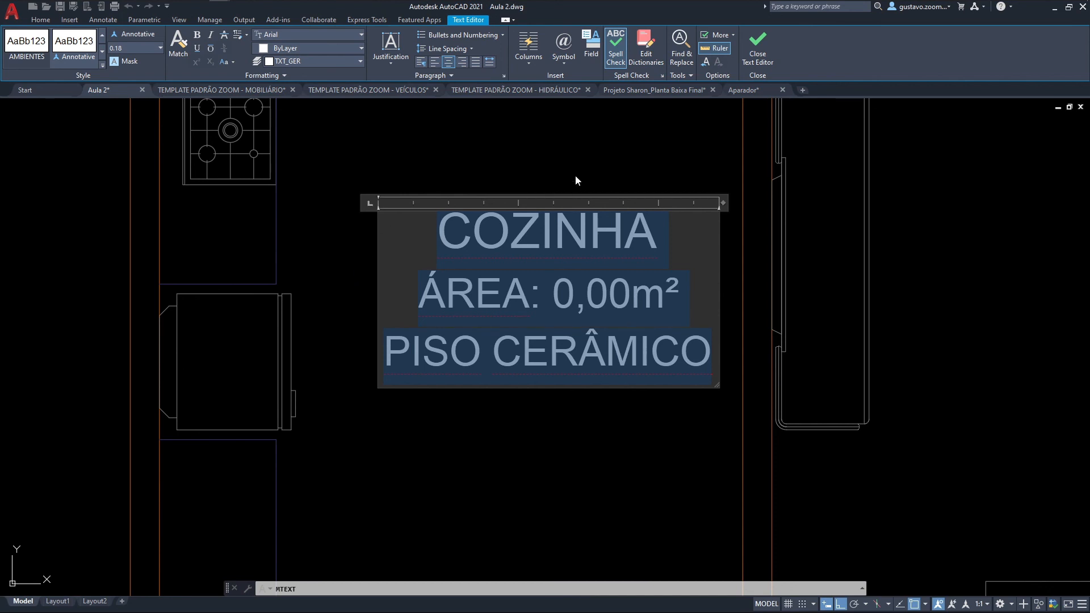
click(750, 61)
Step: Move the COZINHA label slightly toward the refrigerator to position it between the kitchen walls
scroll(562, 275, down, 2)
middle_drag(589, 269, 609, 324)
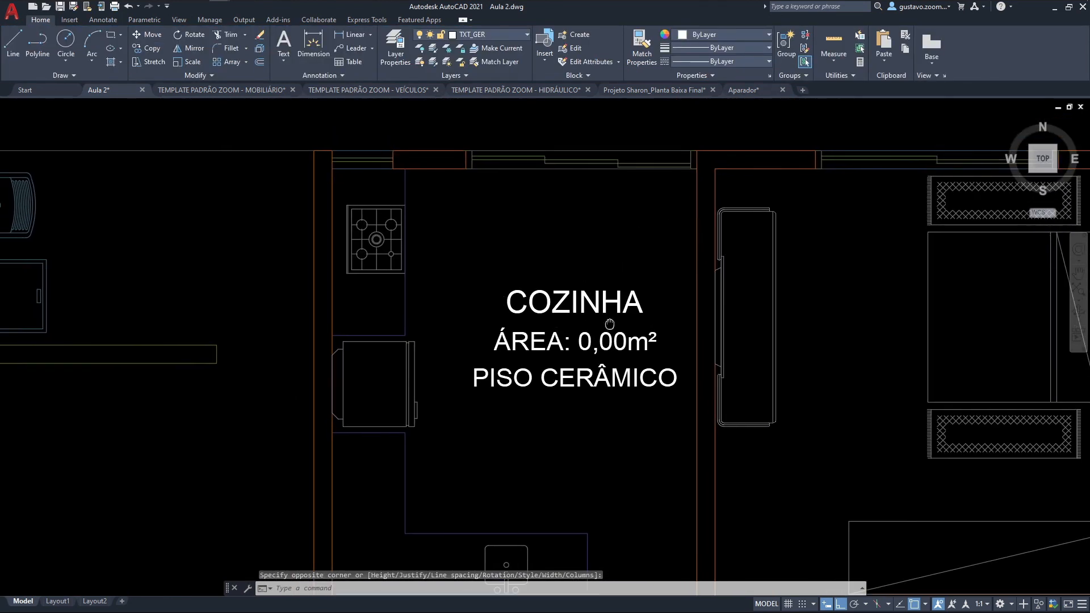
text(m)
key(Return)
click(593, 277)
click(573, 311)
key(Return)
click(600, 275)
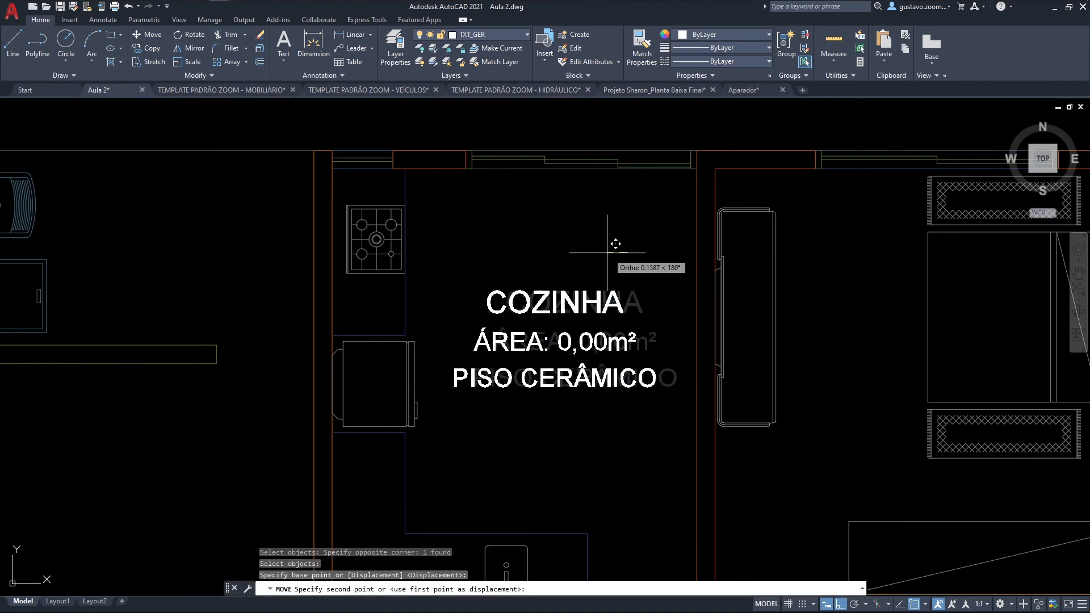
click(580, 292)
key(Escape)
Step: Move the COZINHA label upward in the kitchen to free the space below it
middle_drag(579, 292, 575, 239)
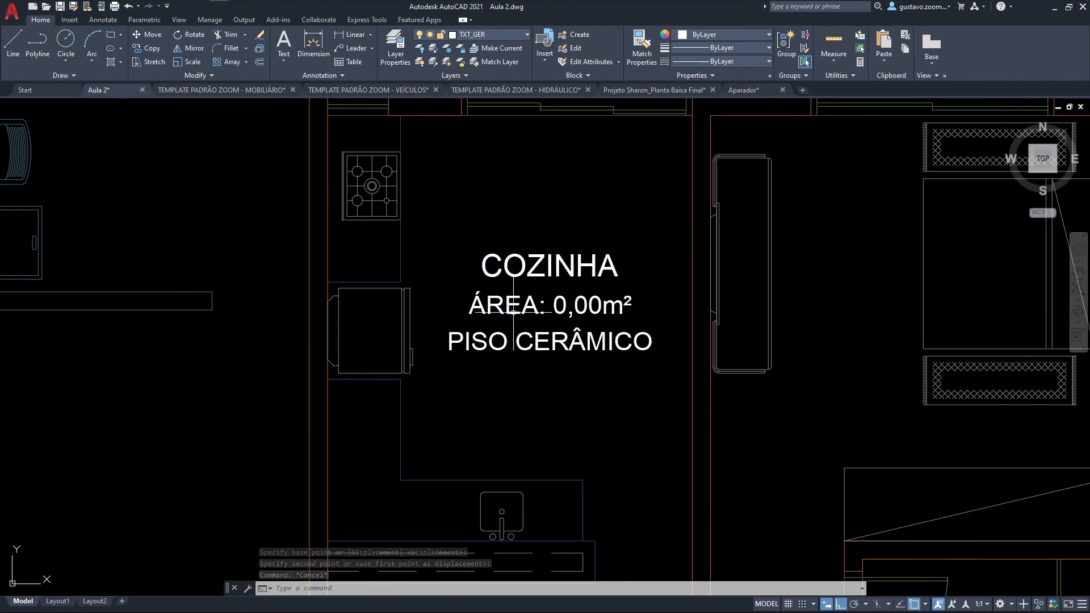
text(m)
key(Return)
click(521, 296)
key(Return)
click(620, 234)
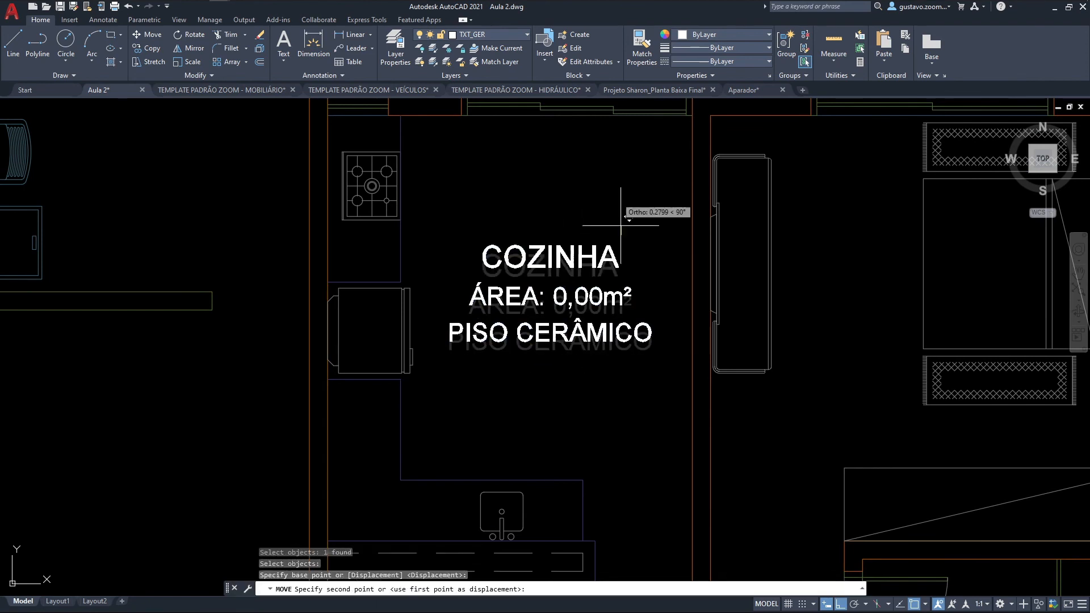
click(616, 159)
key(Escape)
Step: Create a second multiline text box directly below the PISO CERÂMICO line and enter COZINHA
scroll(567, 247, up, 2)
middle_drag(548, 278, 521, 212)
text(m)
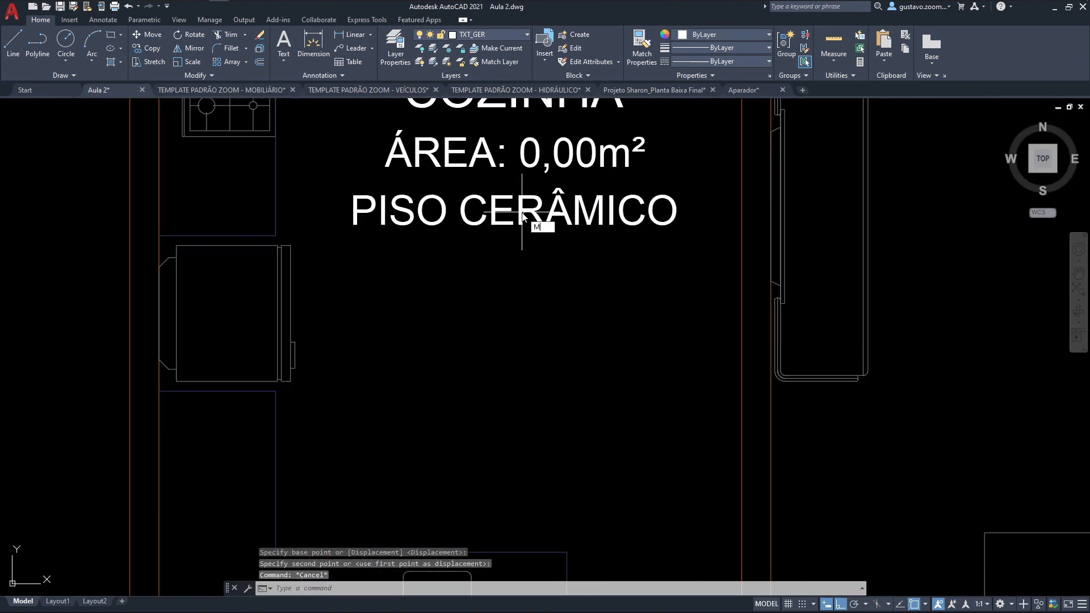
key(Escape)
text(t)
key(Return)
middle_drag(506, 273, 481, 236)
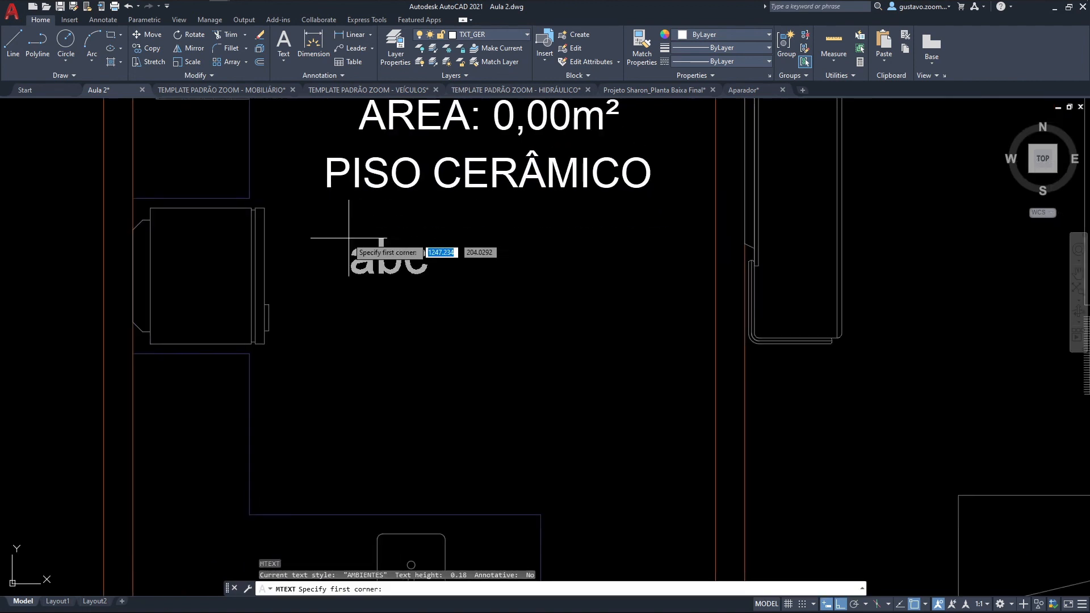
click(325, 223)
click(677, 479)
text(COZINHA)
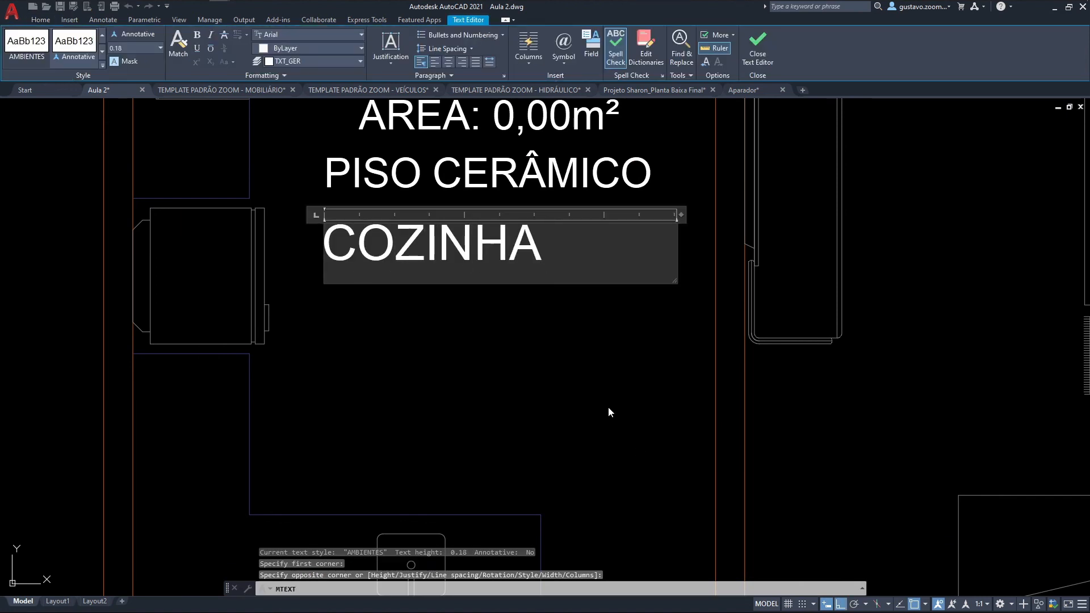
Step: Add an automatically lettered list below the new COZINHA line, with item A: containing 0 and item B:
key(Return)
text(A)
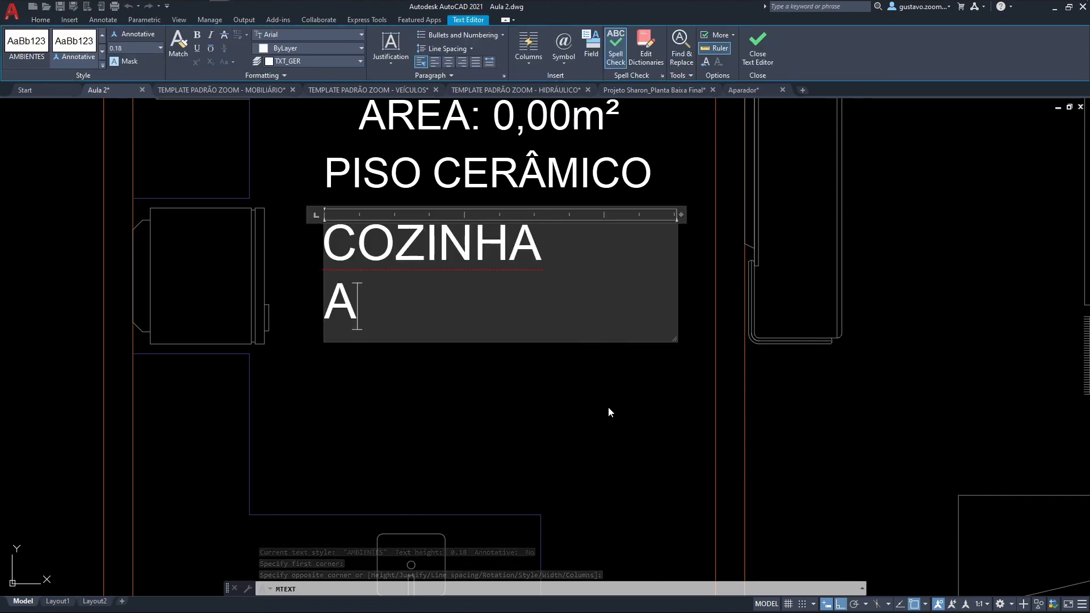
text(:)
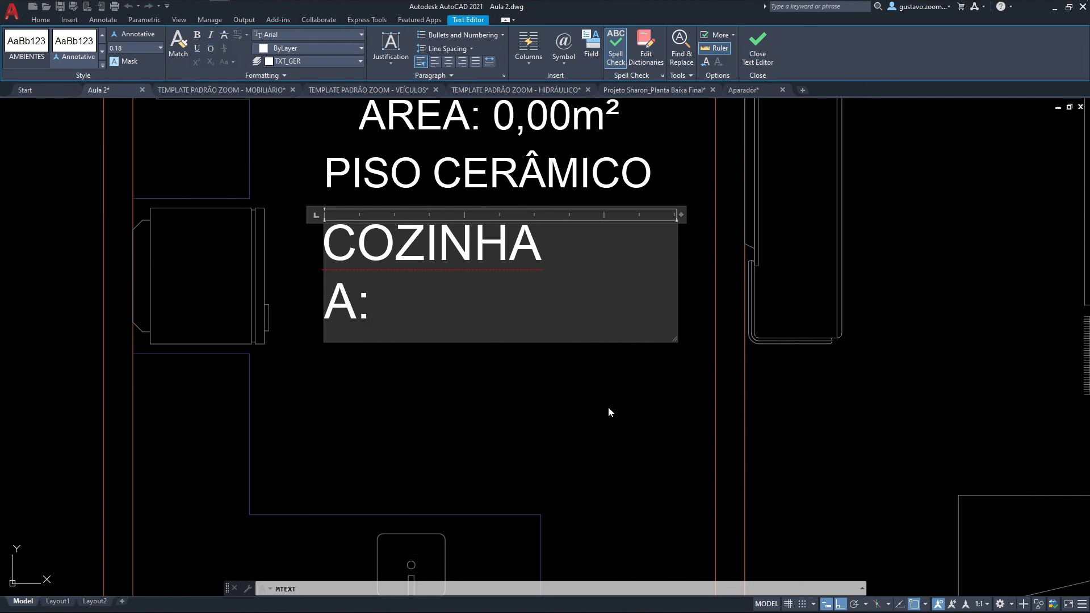
key(Tab)
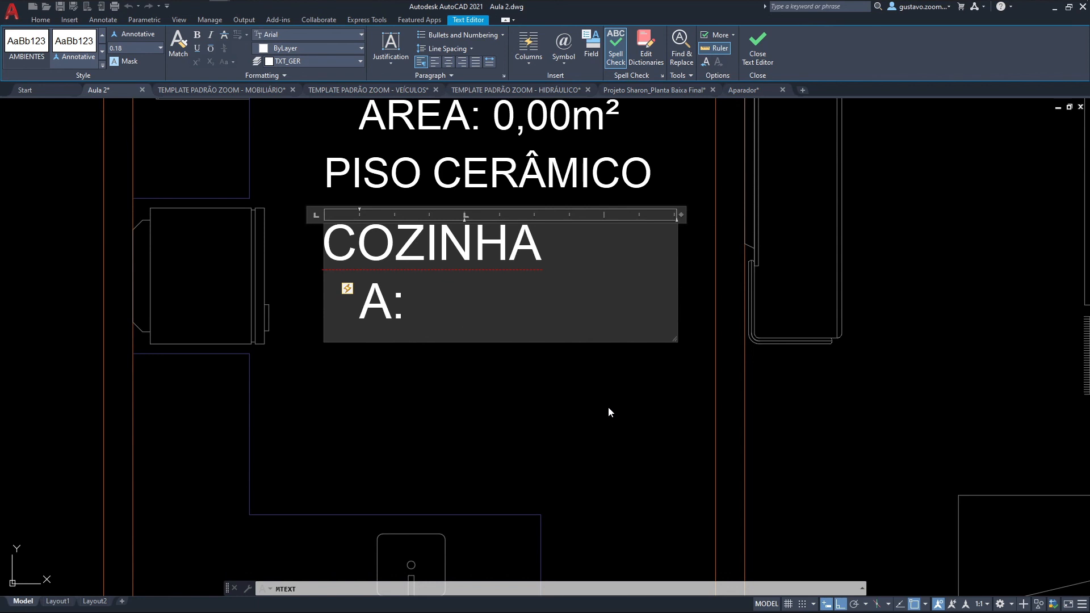
text(0)
key(Return)
text(B:)
key(Tab)
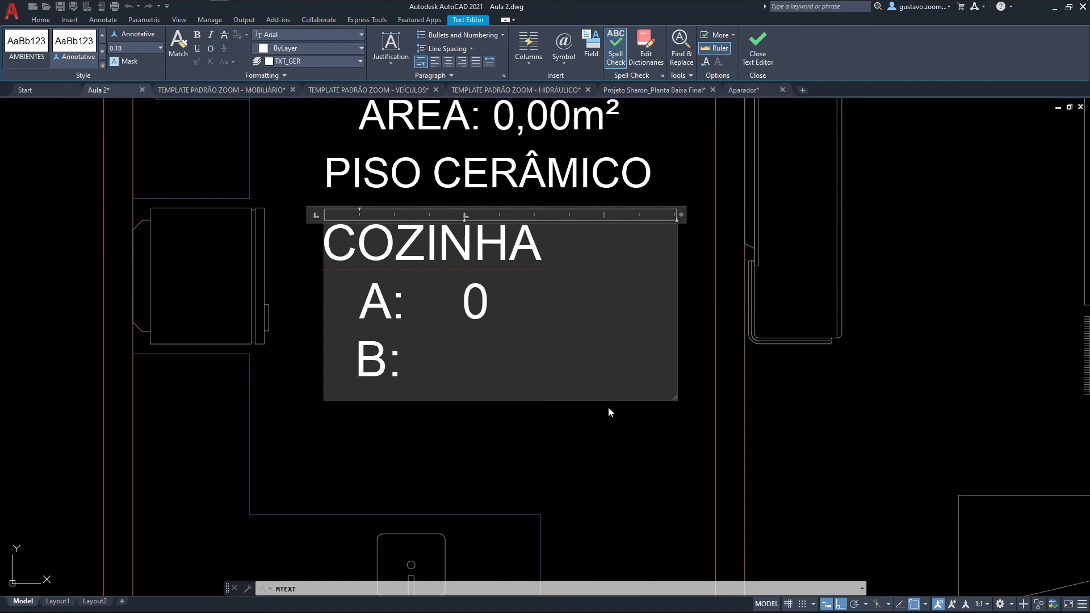
Step: Delete the A: and B: list lines below COZINHA in the new multiline text
key(BackSpace)
key(BackSpace)
key(BackSpace)
key(BackSpace)
Step: Enter A: followed by a tab below COZINHA and remove the automatic bullets or numbering from that line
key(BackSpace)
key(BackSpace)
key(BackSpace)
key(BackSpace)
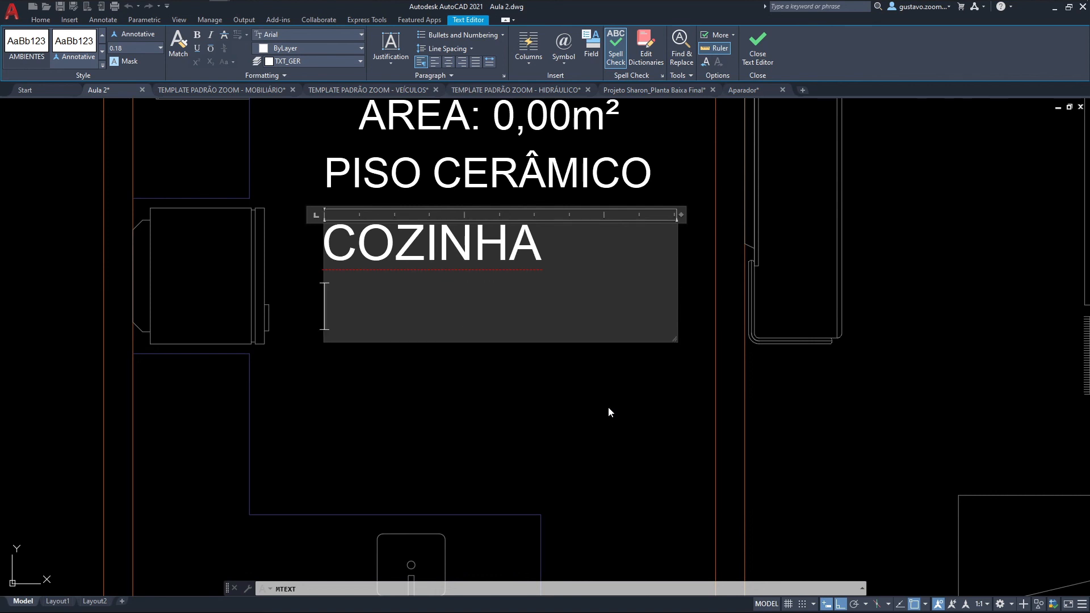
text(a)
key(BackSpace)
text(A:)
key(Tab)
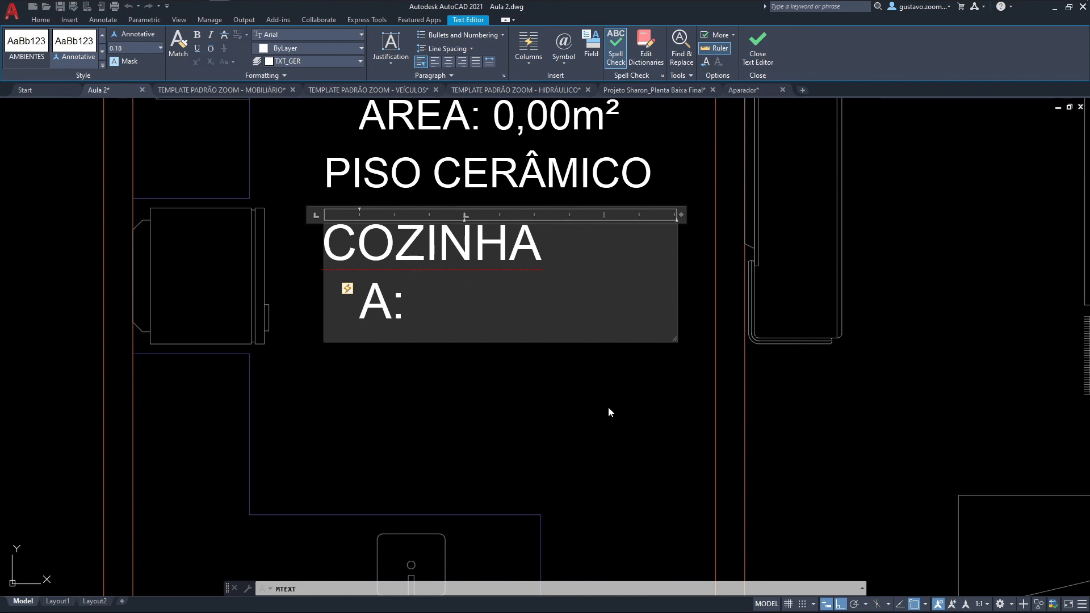
click(348, 290)
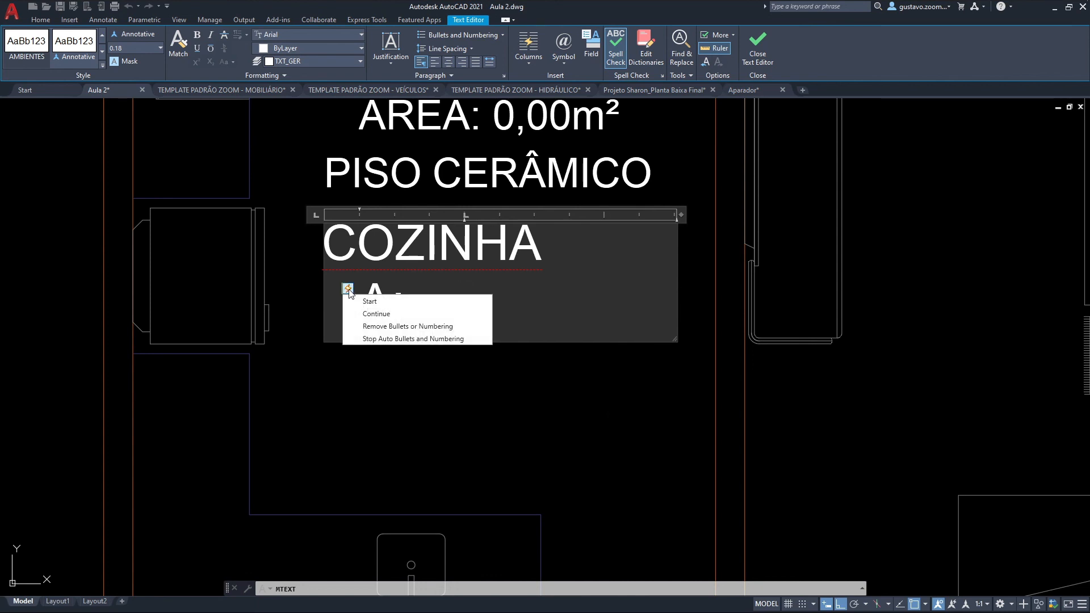
click(414, 327)
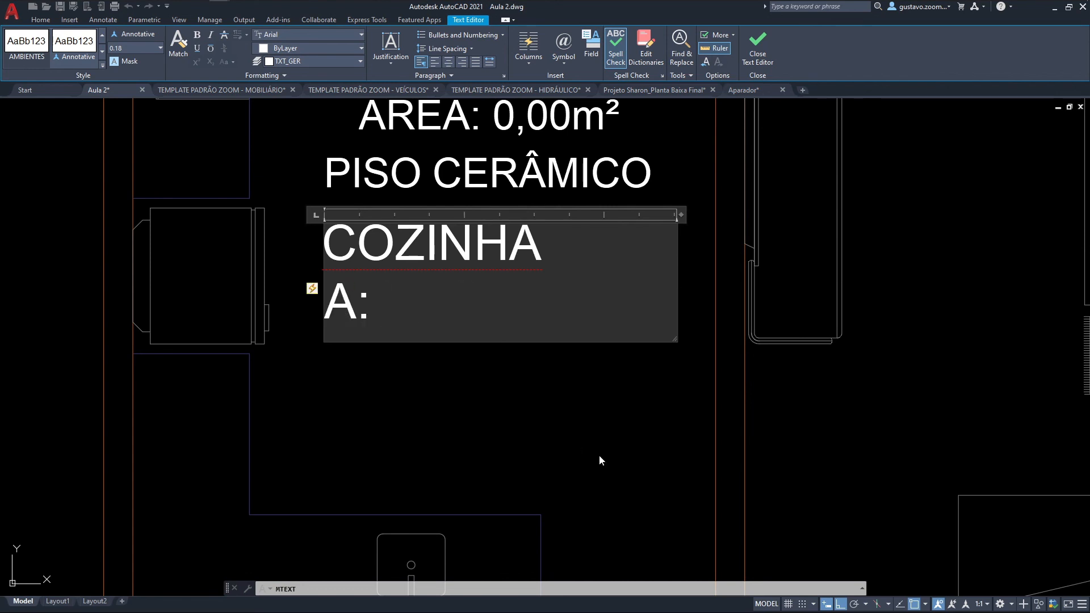
Step: Complete the area line with 0,00m², add PISO CERÂMICO below it, and widen the text box so the flooring fits on one line
text(0,00m²)
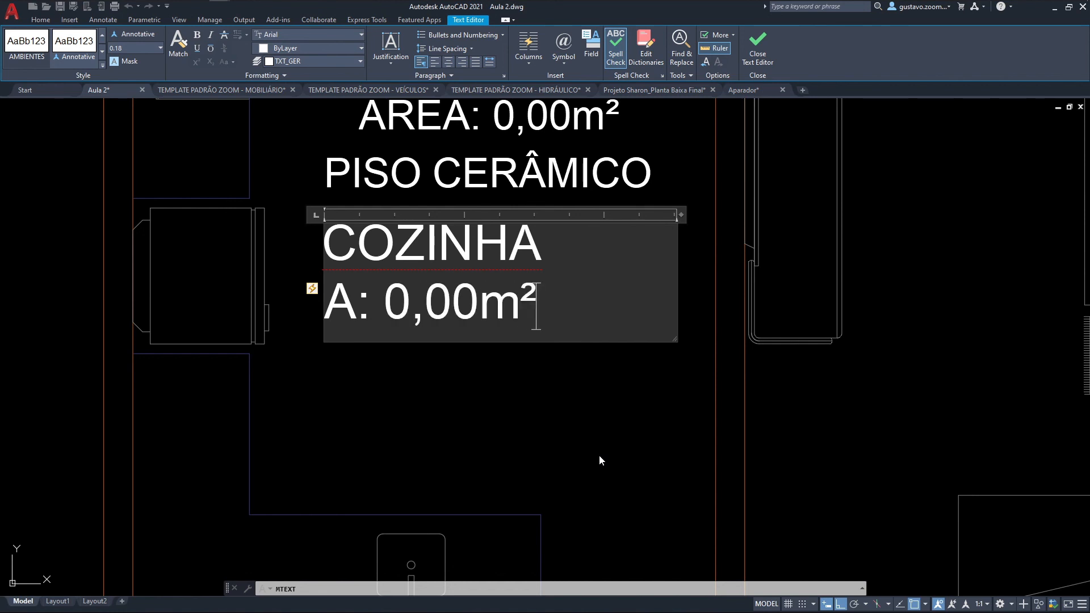
key(Return)
text(PISO CERÂMICO)
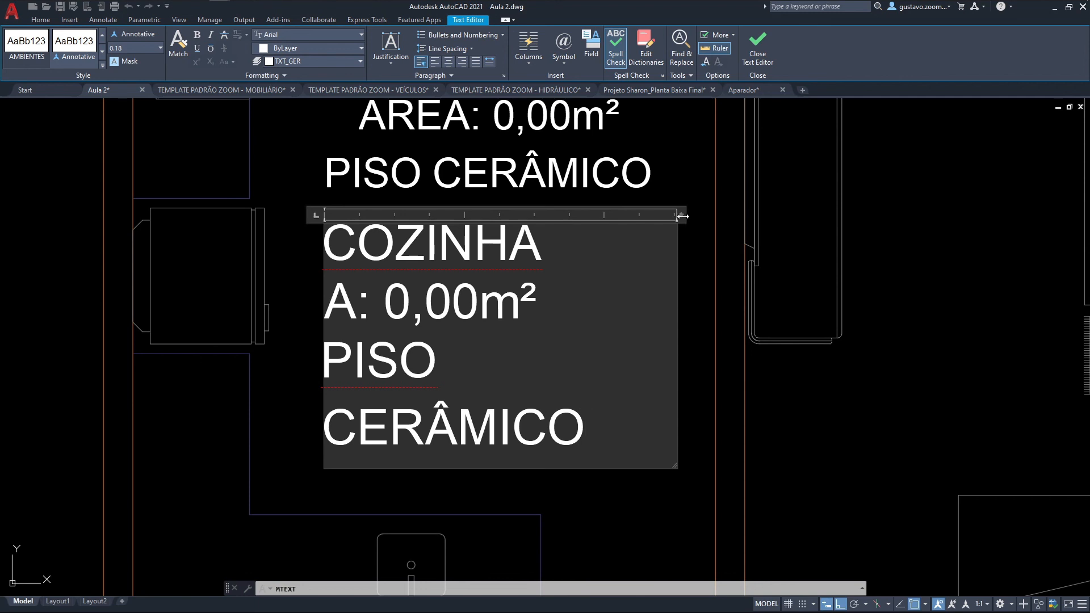
drag(681, 215, 726, 214)
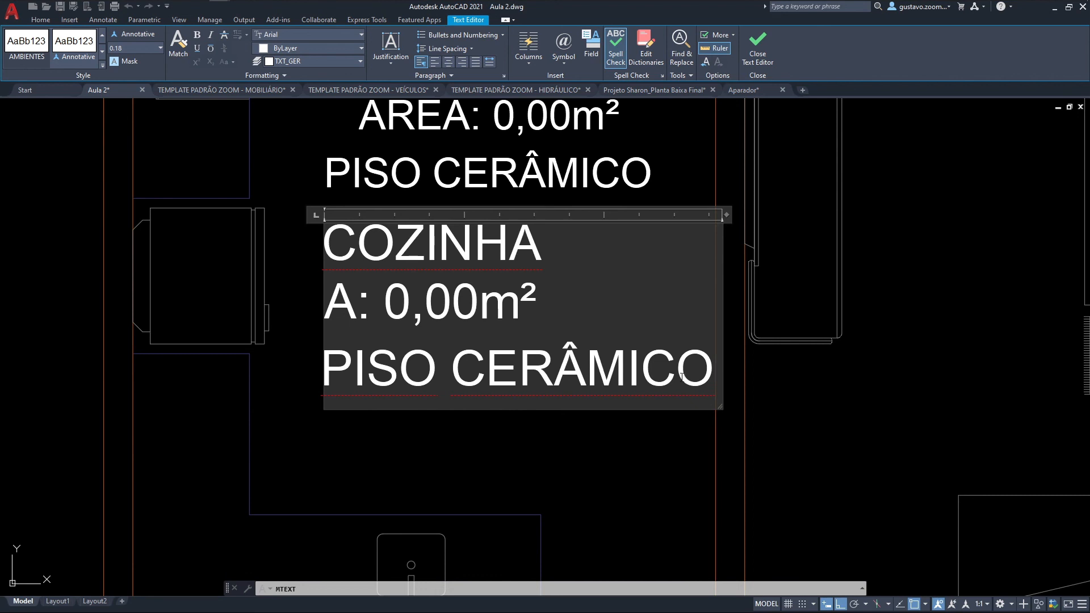
Step: Set the area and flooring lines to a height of 0.15 and centre all three lines of the label
drag(712, 372, 324, 301)
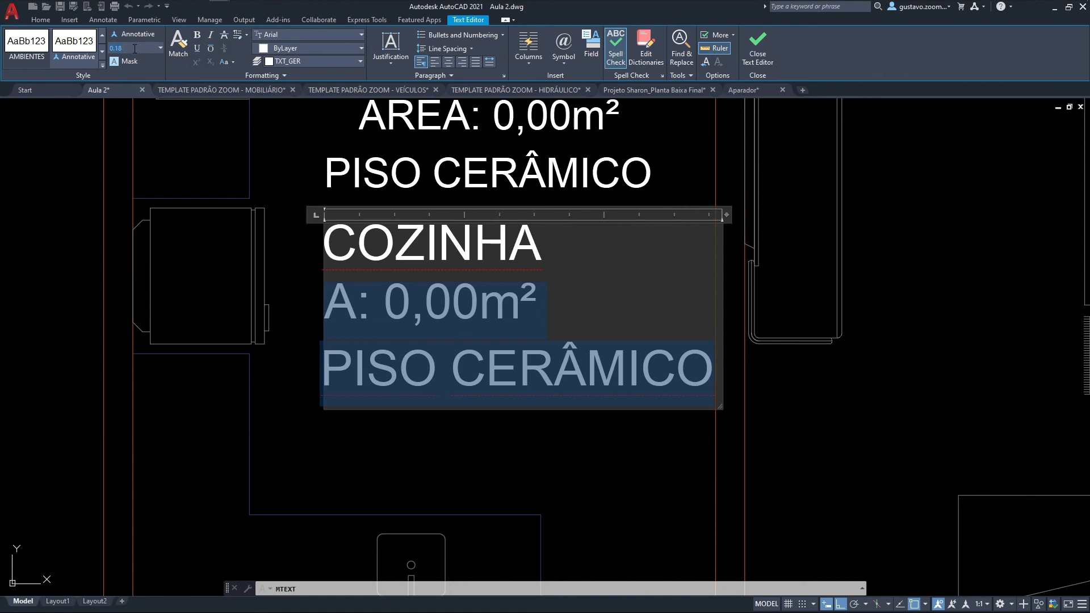
key(Return)
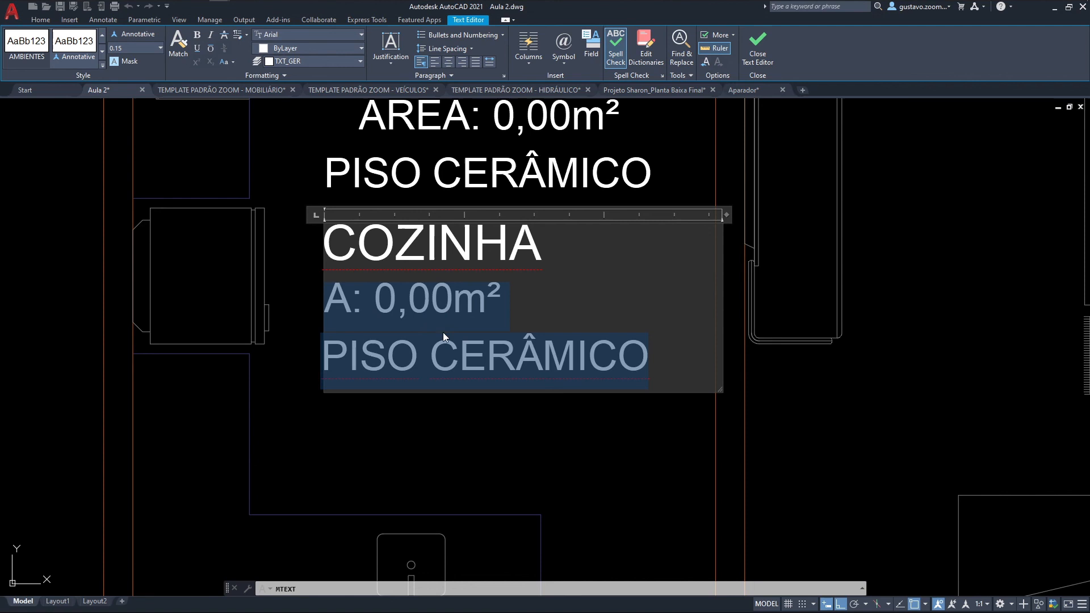
key(ctrl+a)
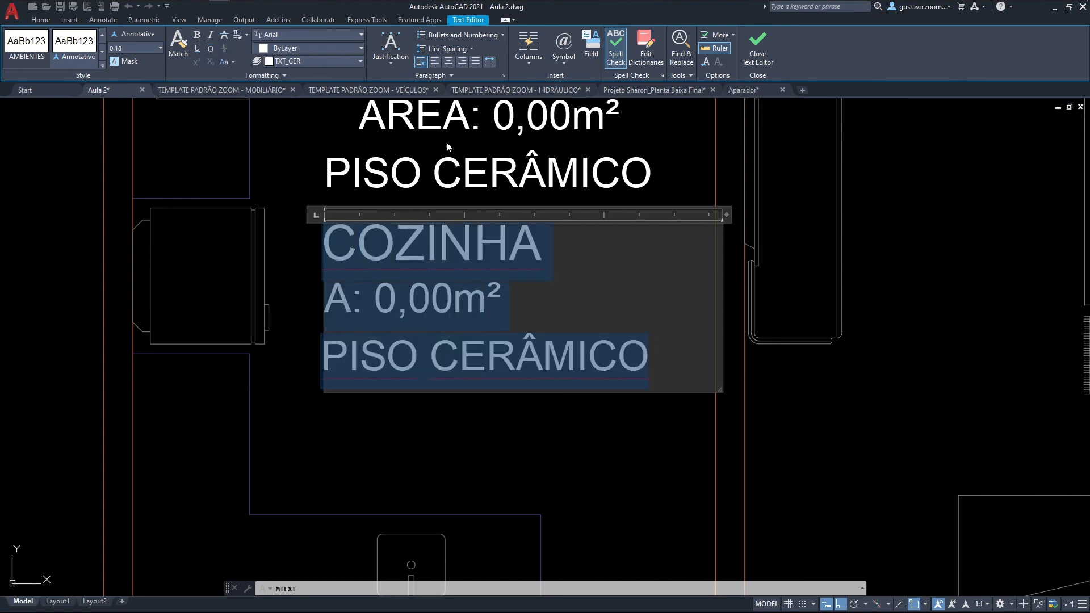
click(447, 62)
click(554, 412)
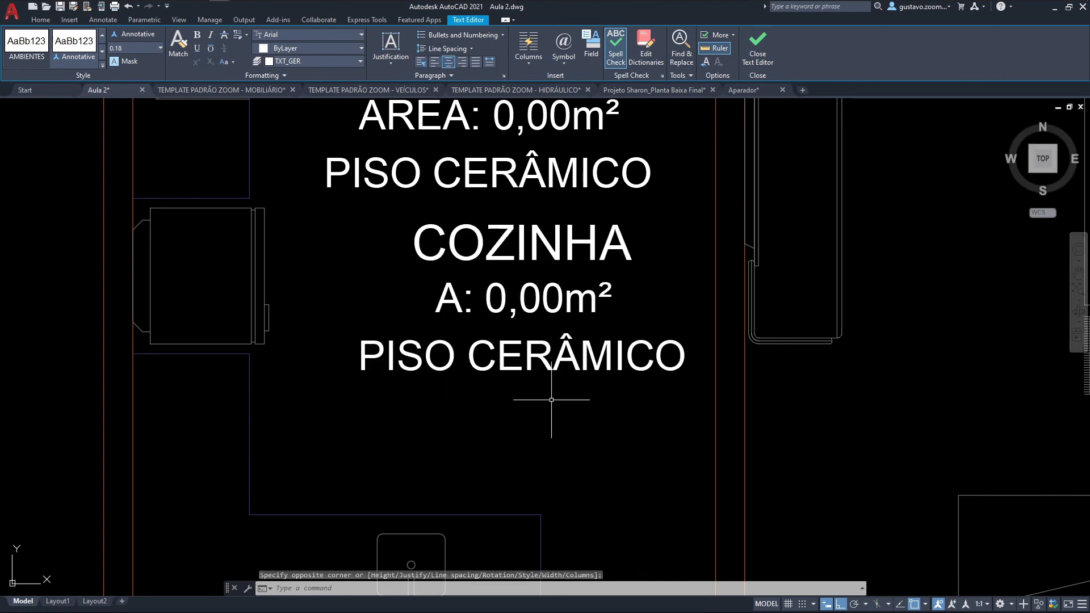
Step: Erase the older COZINHA label located above the new one
middle_drag(534, 165, 562, 284)
scroll(560, 281, down, 2)
click(562, 251)
key(Delete)
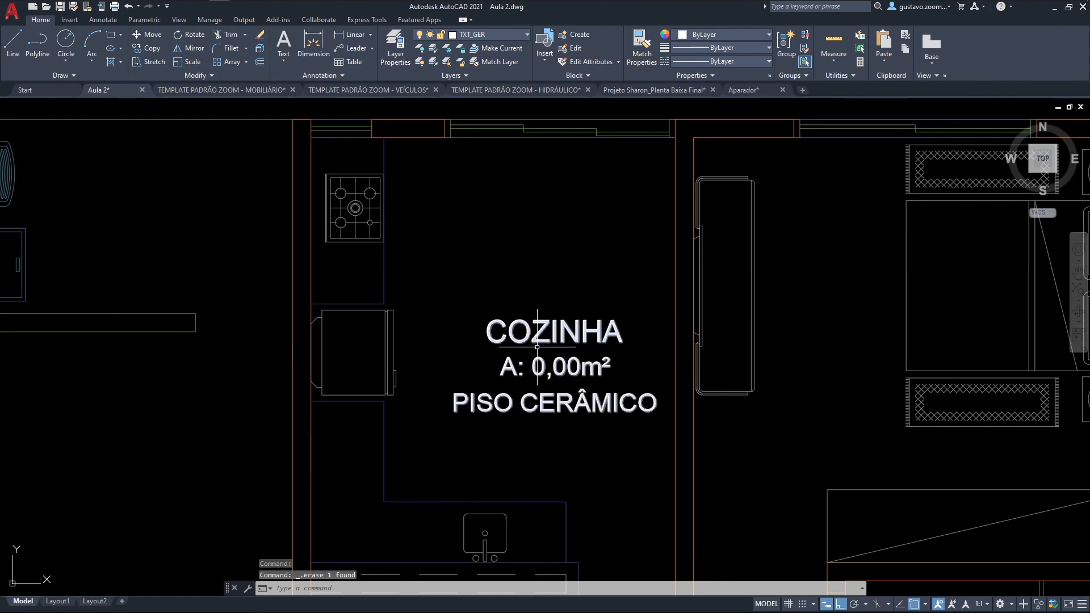
Step: Move the COZINHA label into the open floor area of the kitchen, beside the stove and refrigerator
middle_drag(538, 346, 535, 301)
text(m)
key(space)
click(558, 276)
click(535, 303)
key(space)
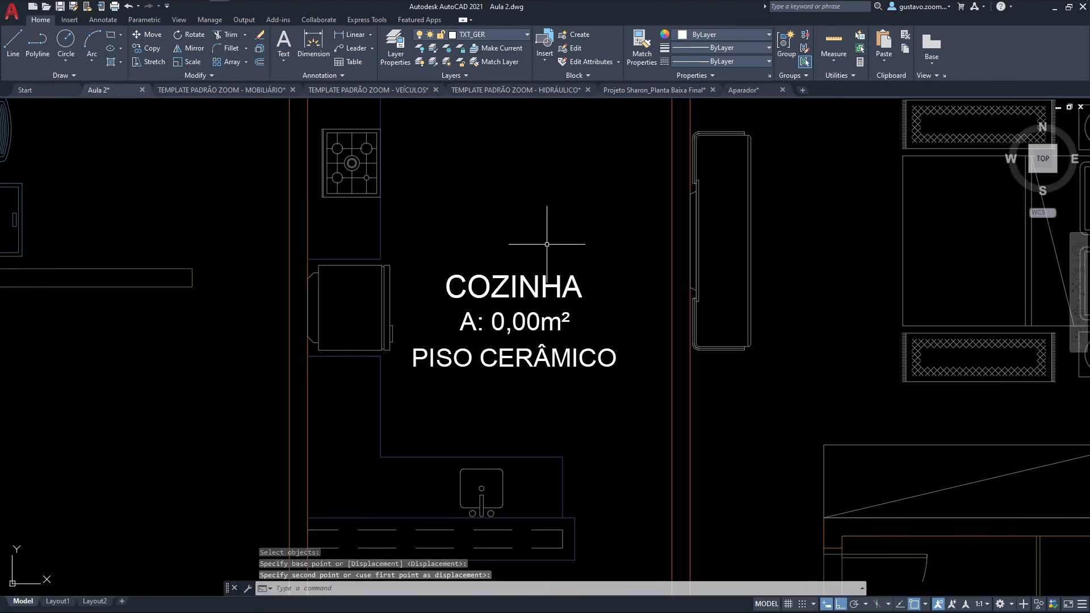
click(609, 255)
click(573, 189)
key(space)
click(568, 197)
click(535, 229)
key(space)
click(540, 191)
click(554, 185)
scroll(573, 201, down, 2)
middle_drag(684, 299, 629, 321)
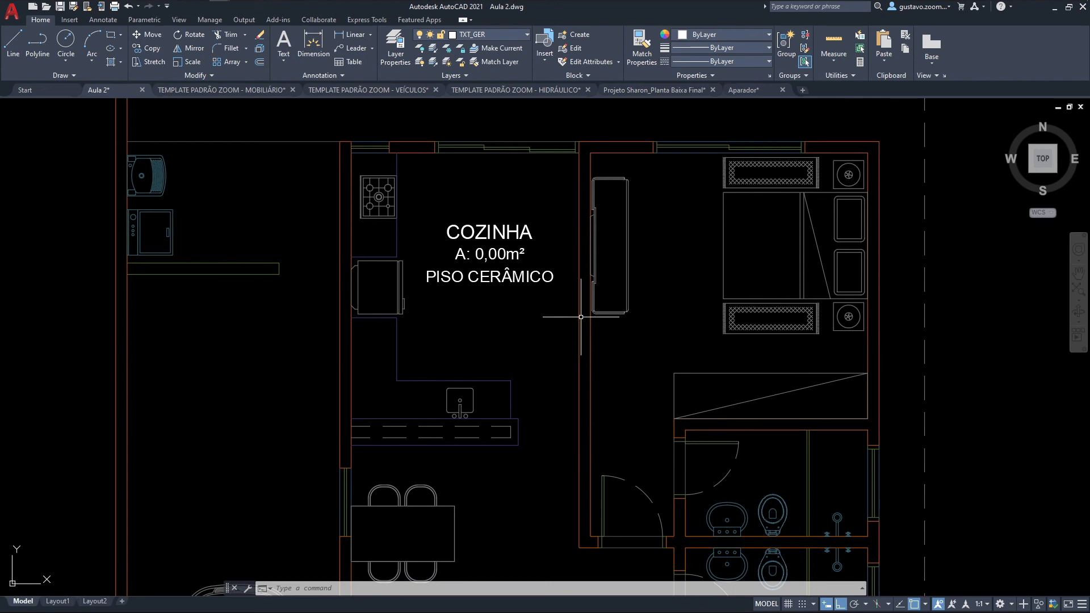
Step: Copy the COZINHA label into the adjacent double-bed bedroom with Ortho turned off
text(co)
key(Return)
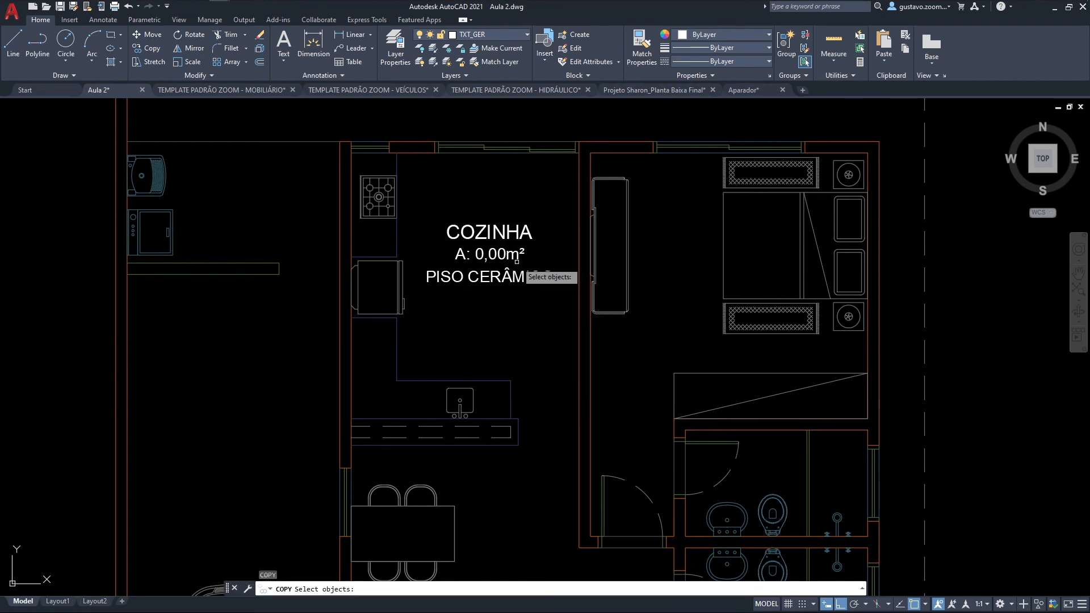
click(512, 258)
key(Return)
click(482, 255)
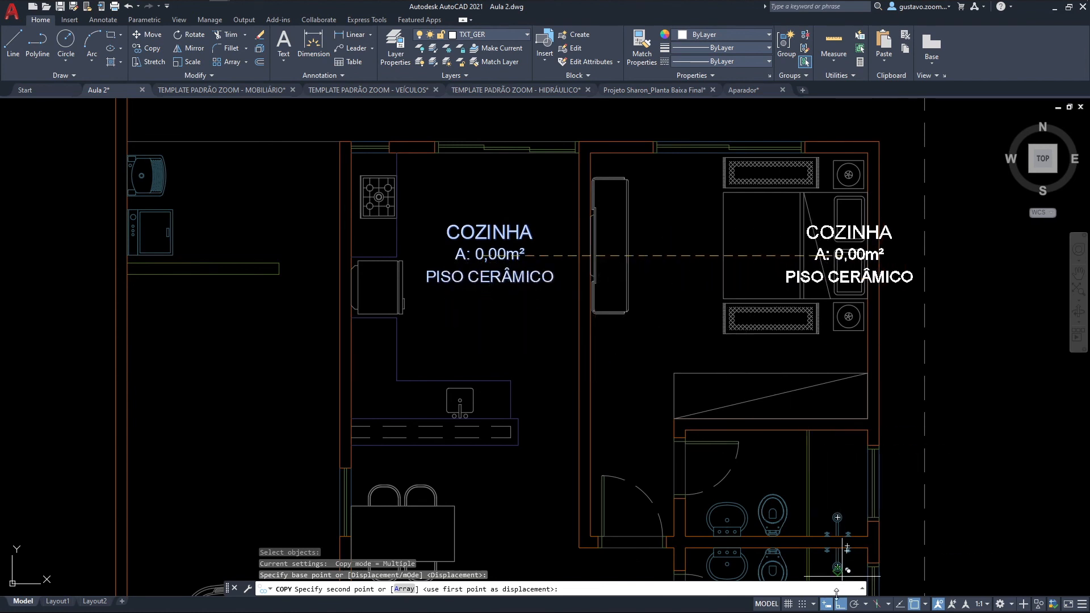
click(840, 604)
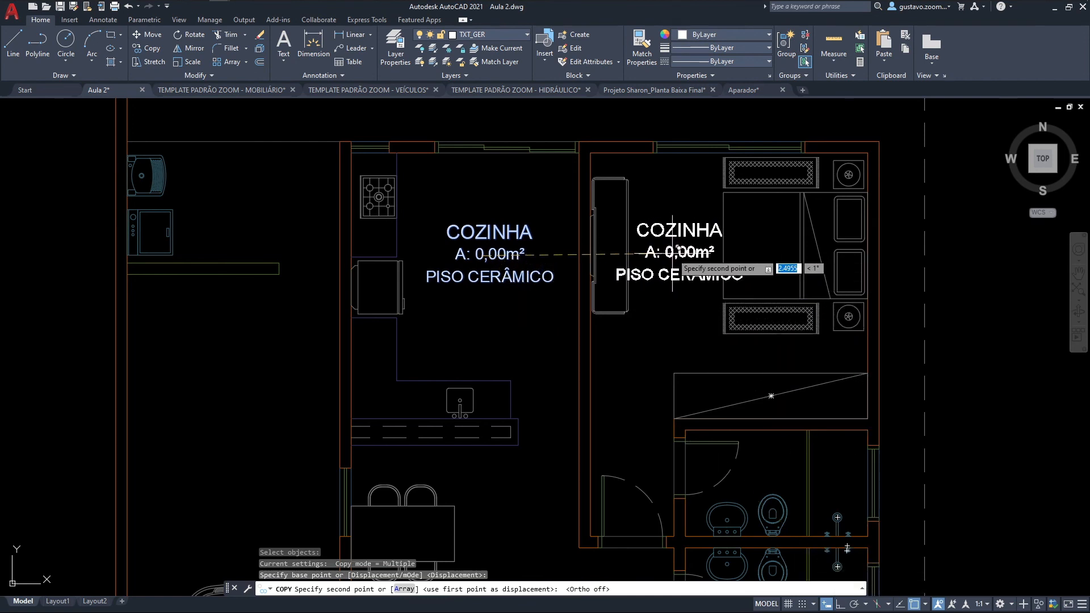
click(674, 248)
Step: Place a copy of the COZINHA label in each of the two bathrooms
scroll(806, 420, up, 3)
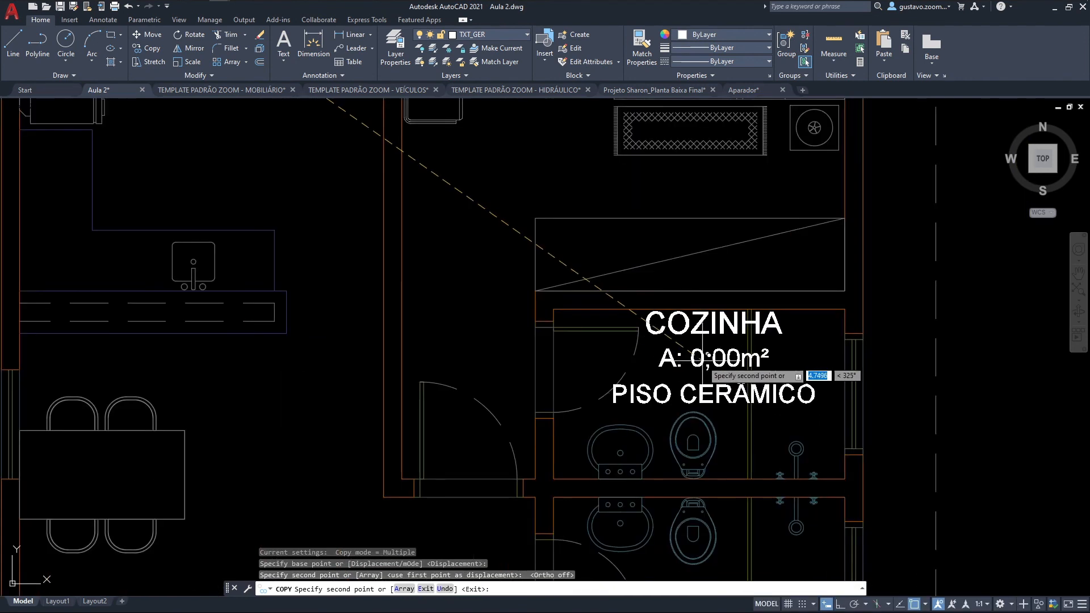
click(709, 362)
middle_drag(710, 448, 689, 250)
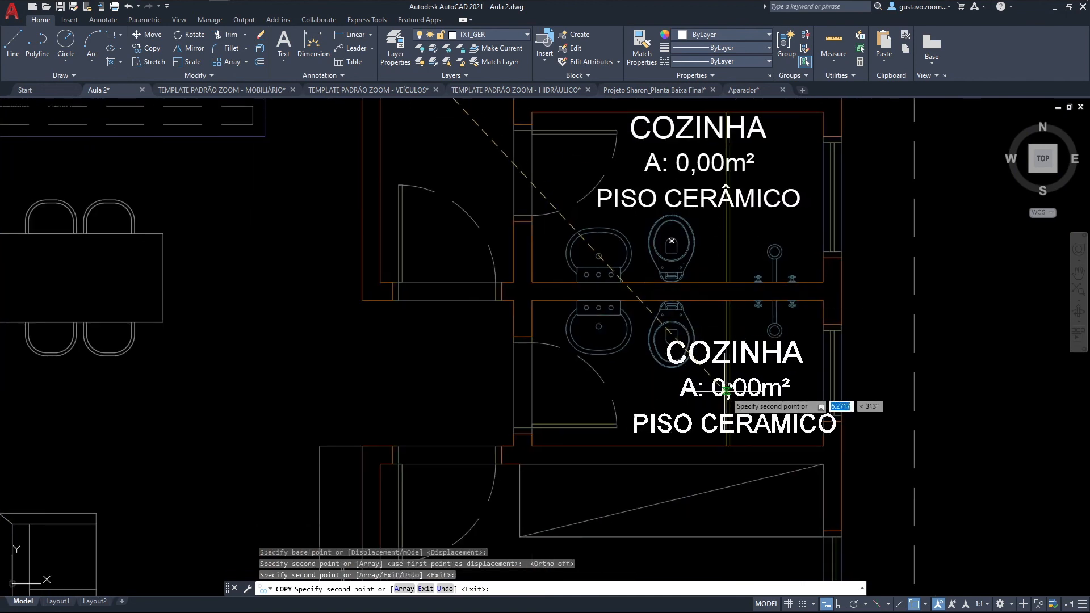
click(701, 385)
Step: Place copies of the COZINHA label in the two bedrooms below the bathrooms
middle_drag(711, 492, 737, 175)
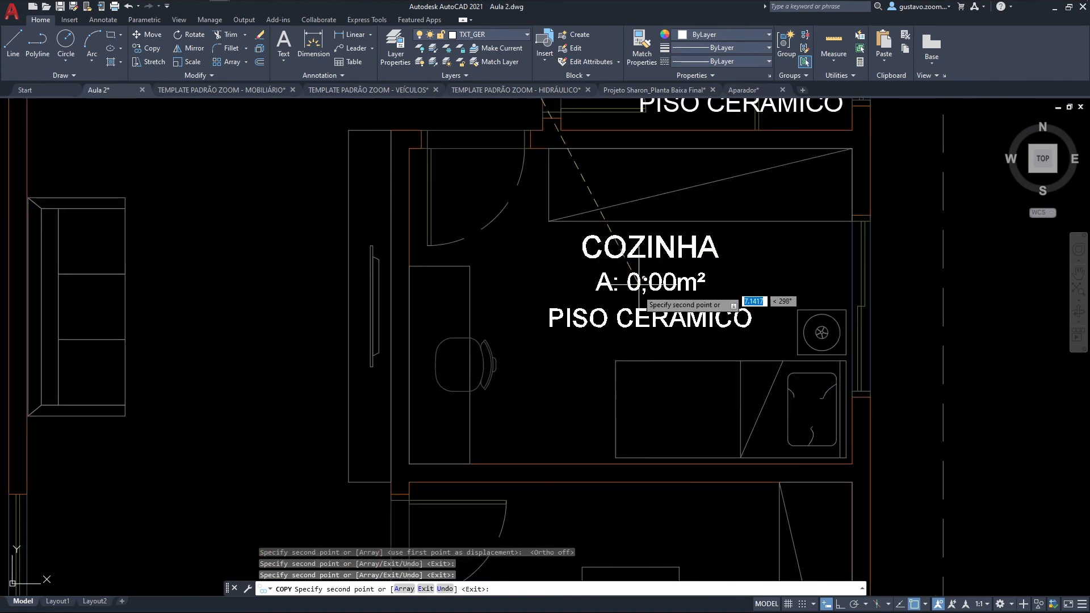
click(631, 291)
scroll(638, 274, down, 2)
scroll(645, 313, down, 2)
scroll(646, 424, up, 4)
click(623, 427)
Step: Place copies of the COZINHA label in the living room, above the car in the garage and on the front porch, and end copying
middle_drag(296, 326, 495, 488)
click(457, 326)
scroll(463, 314, down, 2)
middle_drag(482, 236, 585, 405)
click(418, 148)
scroll(446, 205, down, 2)
scroll(629, 315, up, 2)
middle_drag(755, 409, 792, 200)
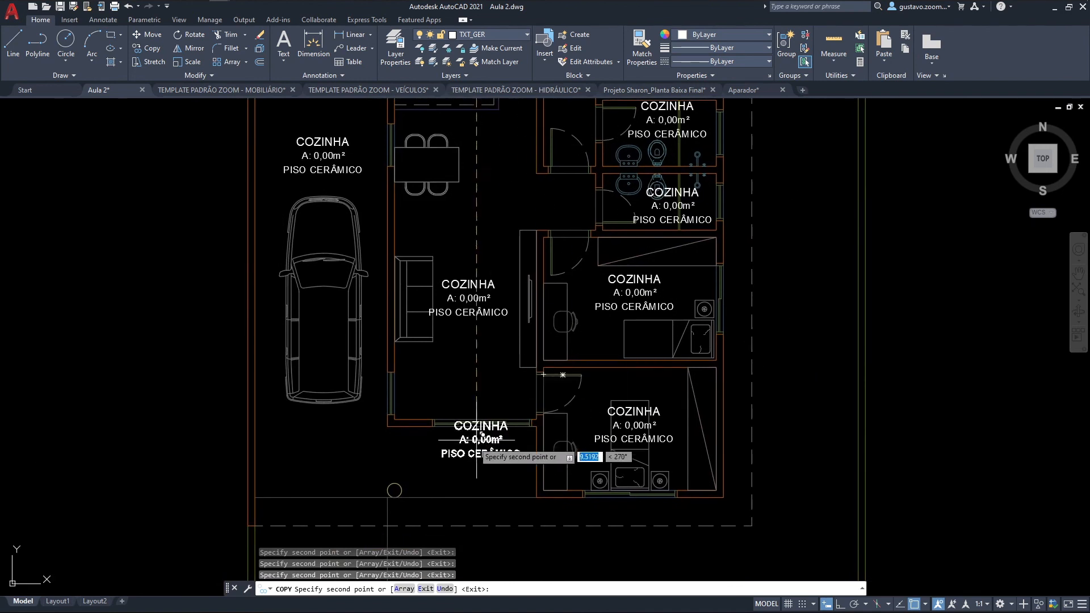
key(Escape)
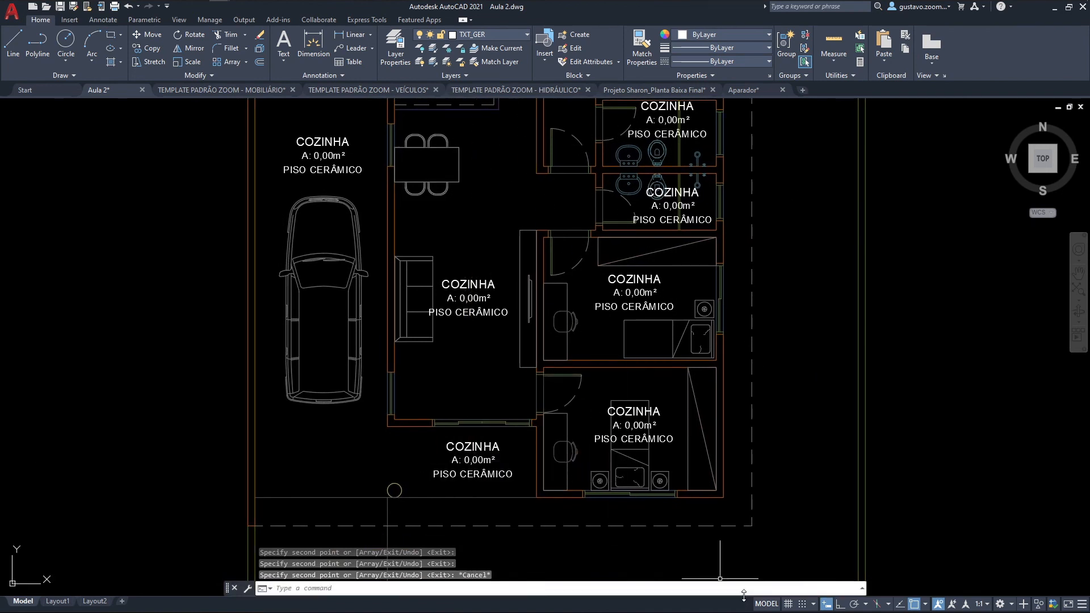
Step: Replace the room name in the front porch label with VARANDA
scroll(468, 457, up, 3)
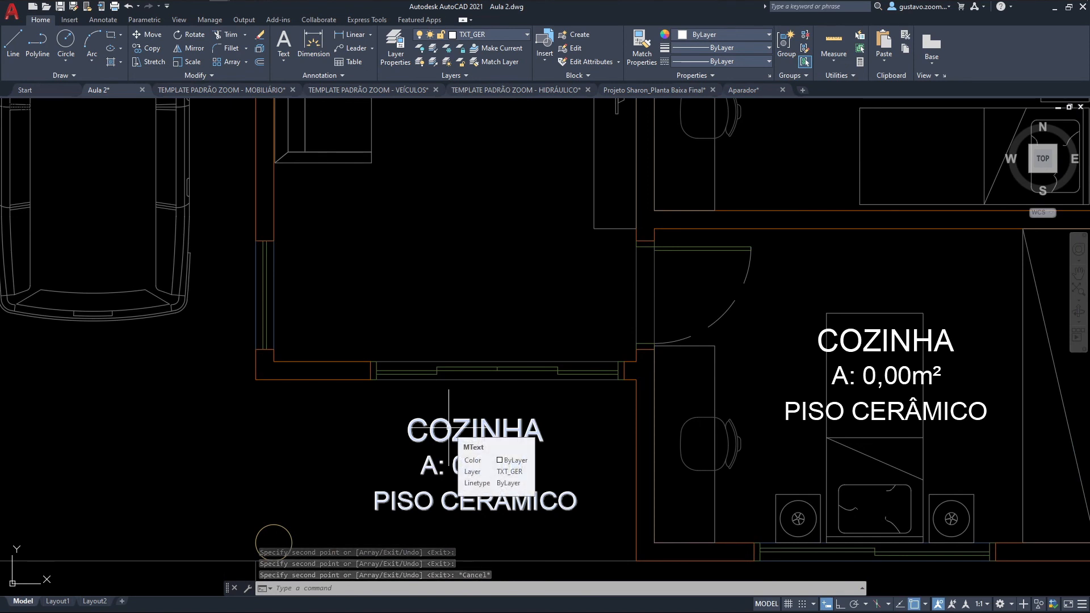
double_click(448, 429)
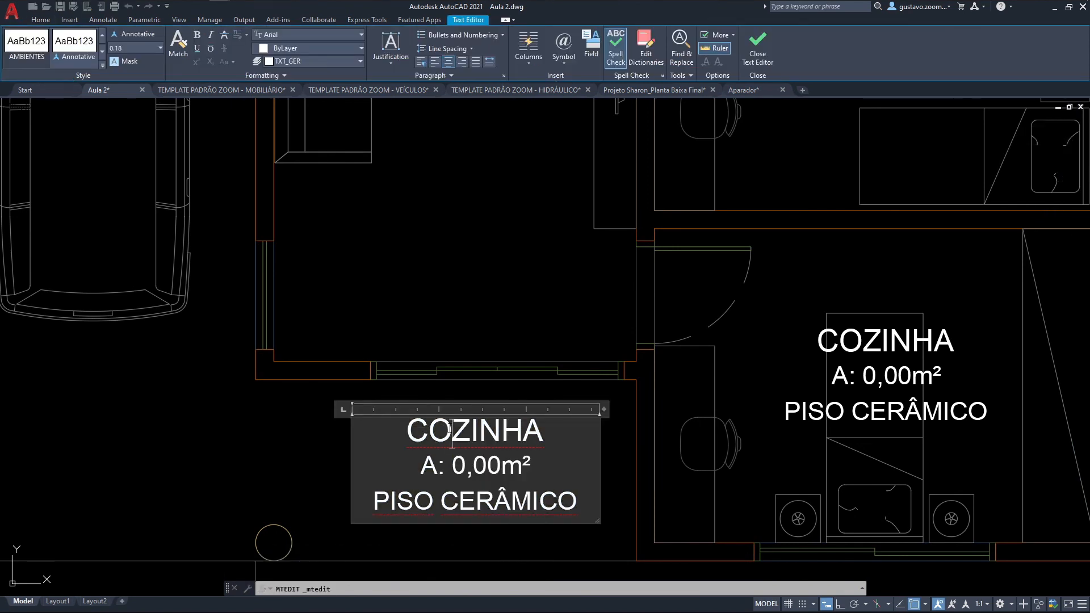
drag(414, 427, 537, 430)
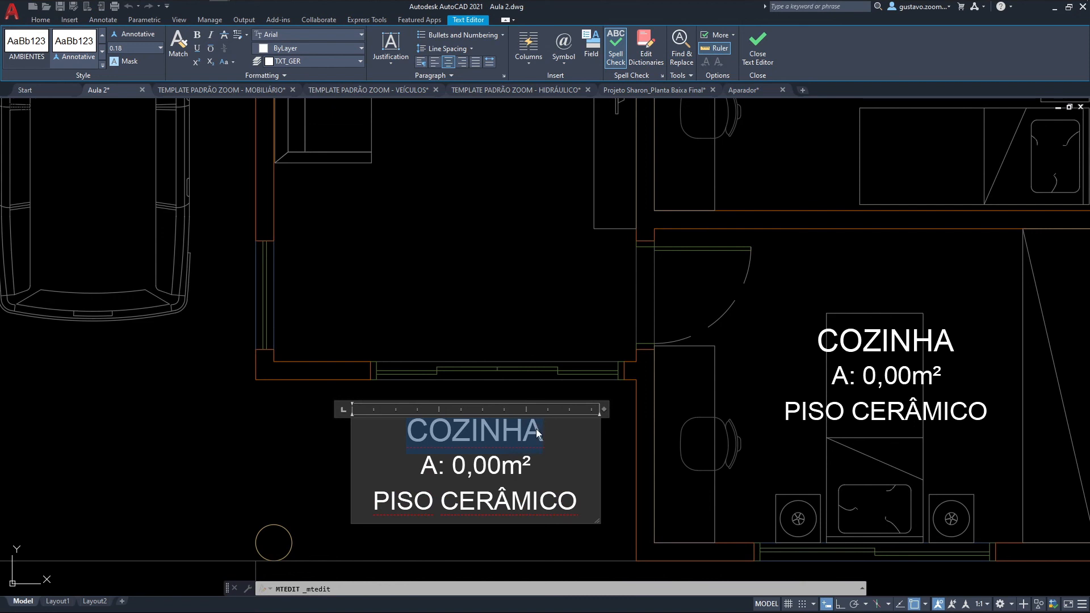
text(VARANDA)
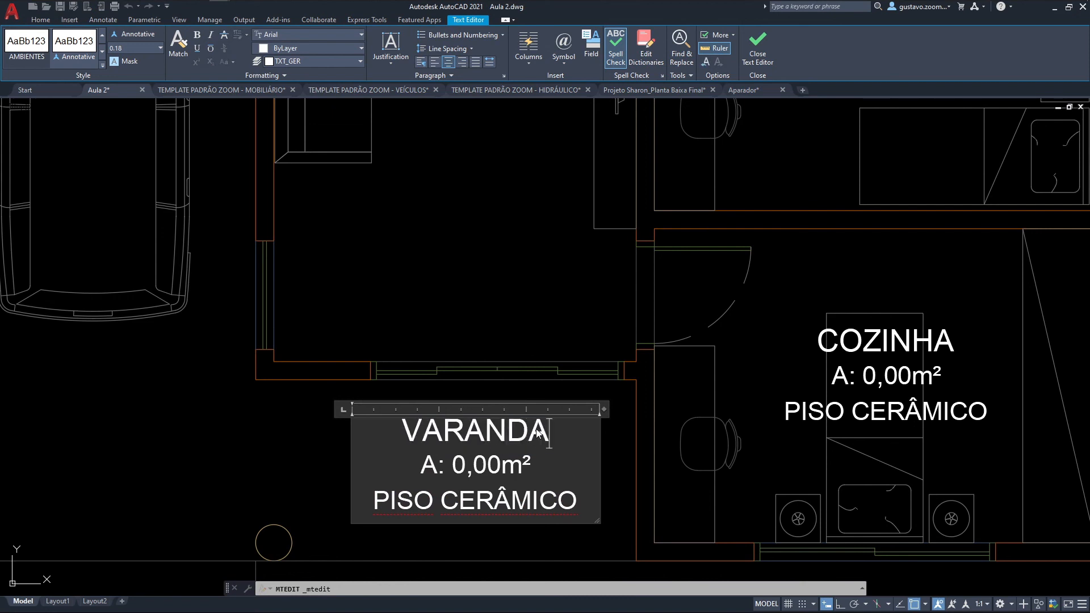
click(529, 352)
Step: Replace the room name in the lowest bedroom's label with QUARTO
double_click(927, 337)
key(Escape)
double_click(927, 338)
drag(955, 340, 831, 347)
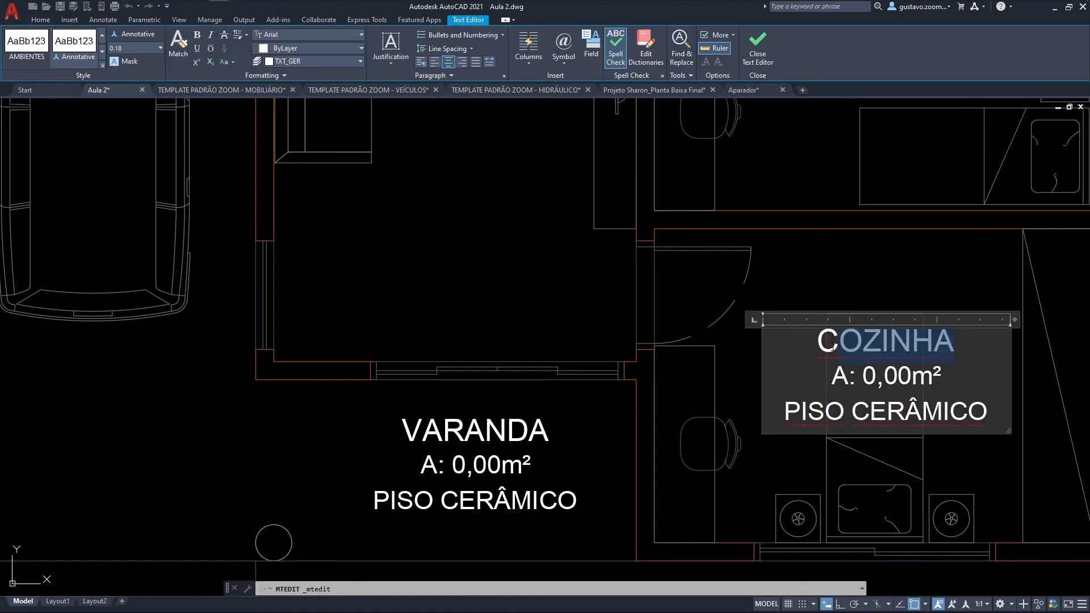
text(QUARTO)
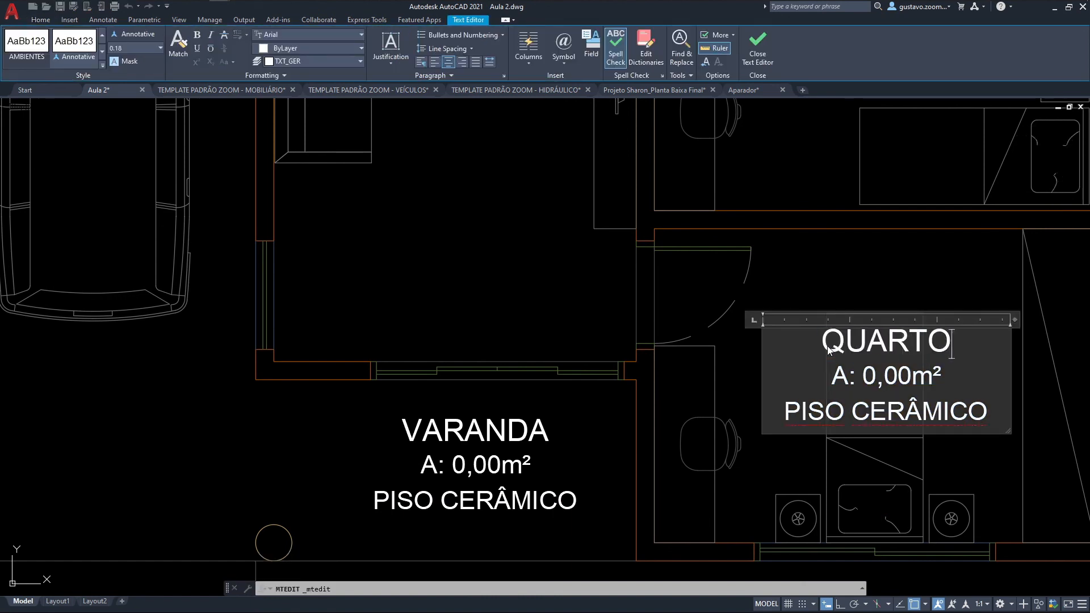
click(882, 252)
Step: Change COZINHA to QUARTO in the label of the bedroom directly below the bathrooms
middle_drag(931, 108, 746, 408)
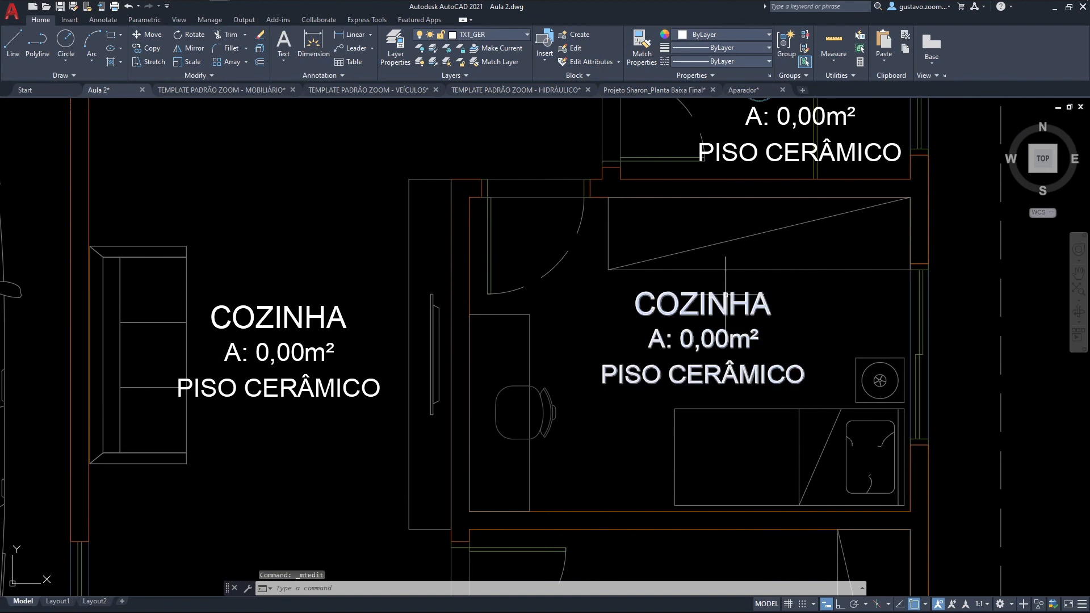
double_click(728, 307)
drag(772, 310, 635, 311)
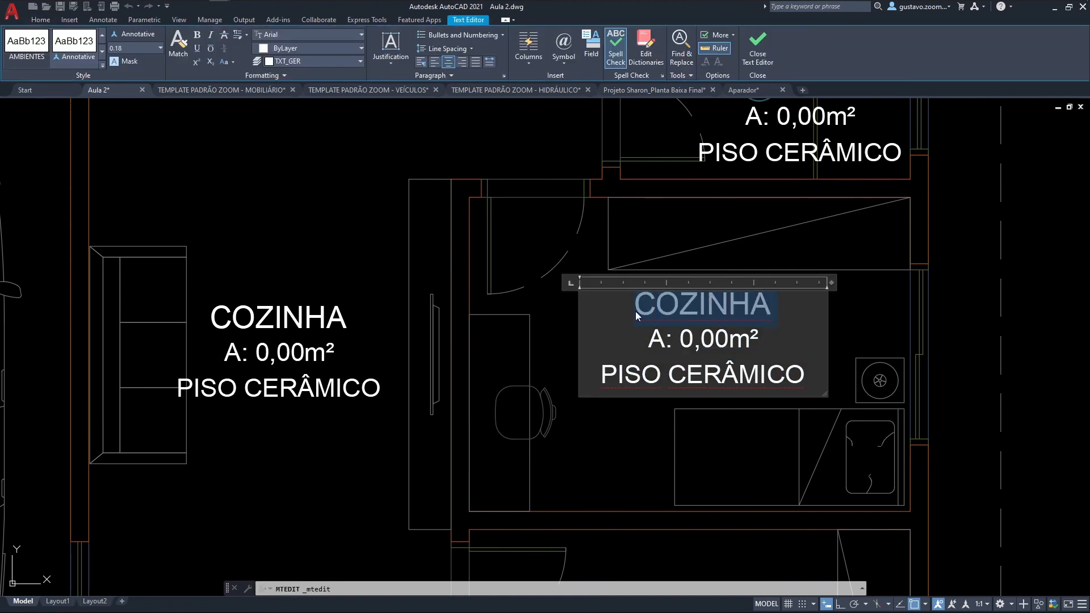
text(QUARTO)
key(Return)
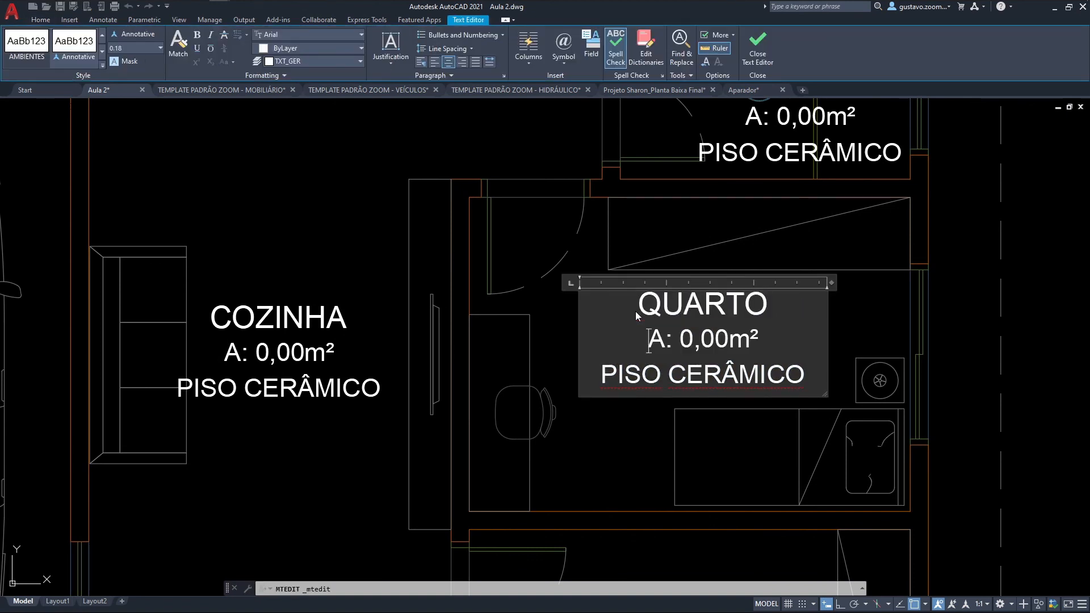
click(431, 260)
Step: Replace the room name in the label beside the sofa with SALA
double_click(292, 312)
drag(349, 317, 179, 312)
text(SALA)
click(331, 232)
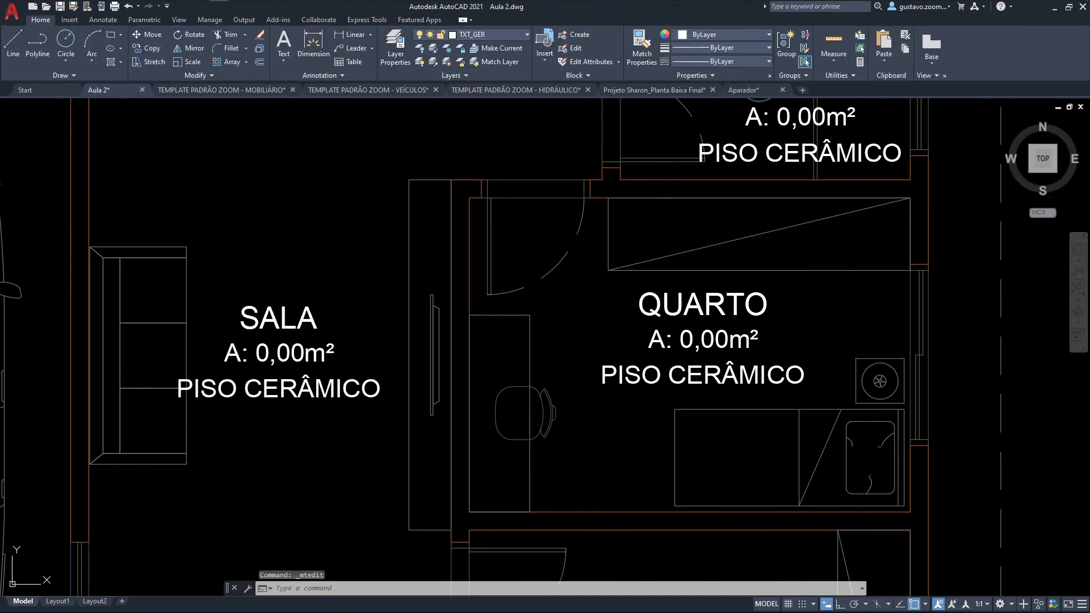
Step: Replace the room name in the lower bathroom's label with BWC
middle_drag(573, 213, 400, 349)
double_click(674, 220)
drag(695, 219, 574, 218)
text(BWC)
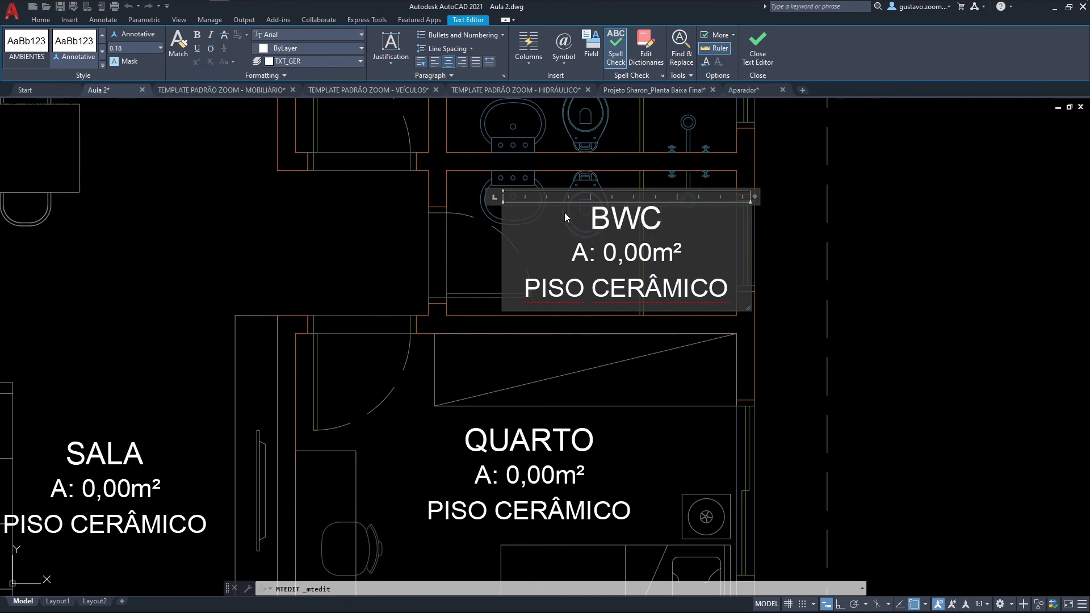
click(370, 236)
Step: Replace the room name in the upper bathroom's label with BWC SUÍTE
middle_drag(420, 204, 411, 317)
click(559, 115)
click(564, 117)
double_click(567, 118)
drag(662, 116, 545, 124)
text(BWC SUÍTE)
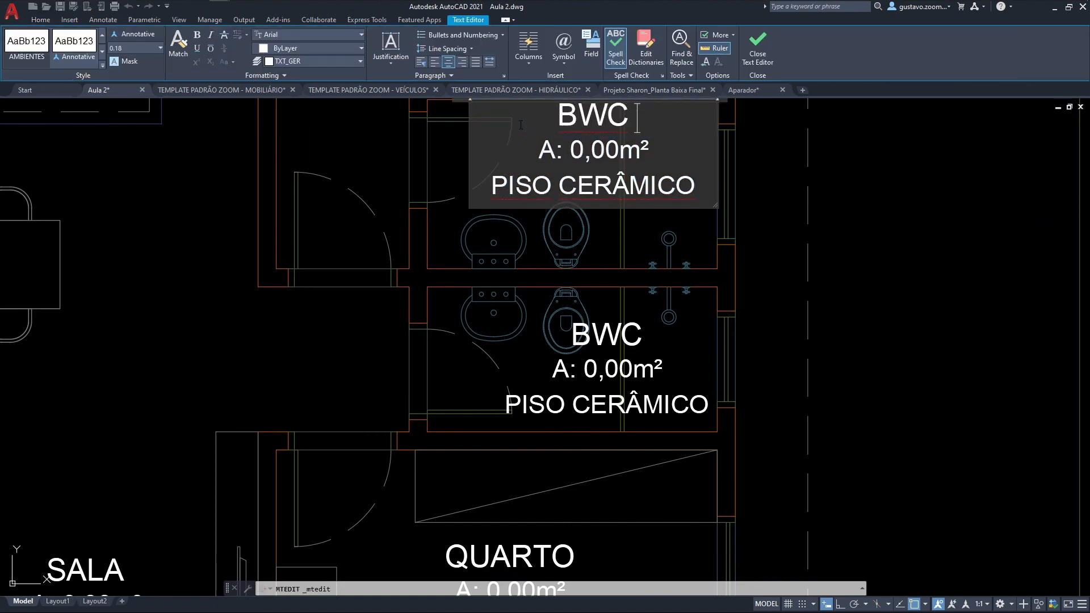
click(855, 179)
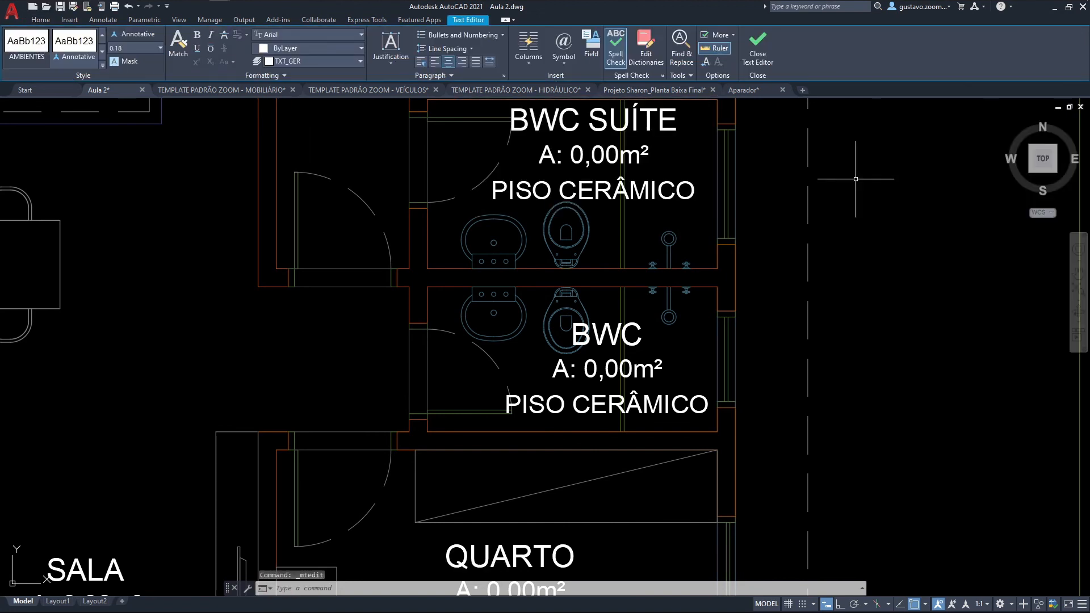
Step: Replace the room name in the double-bed bedroom's label with SUÍTE, keeping the area on its own line
middle_drag(556, 136, 589, 451)
middle_drag(532, 243, 584, 378)
click(500, 213)
double_click(496, 224)
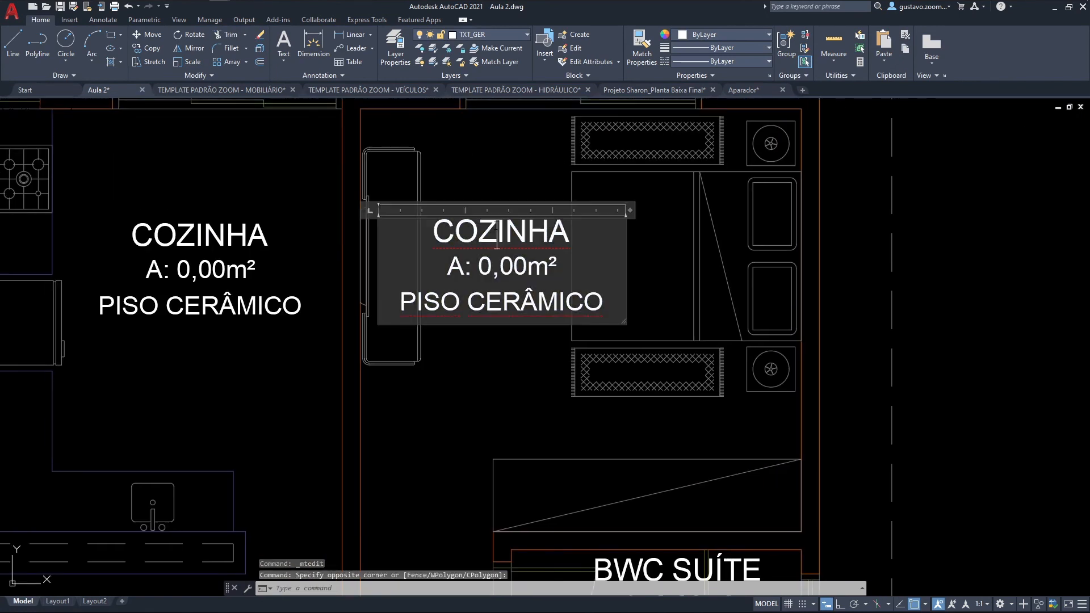
drag(570, 233, 422, 224)
text(SUÍTE)
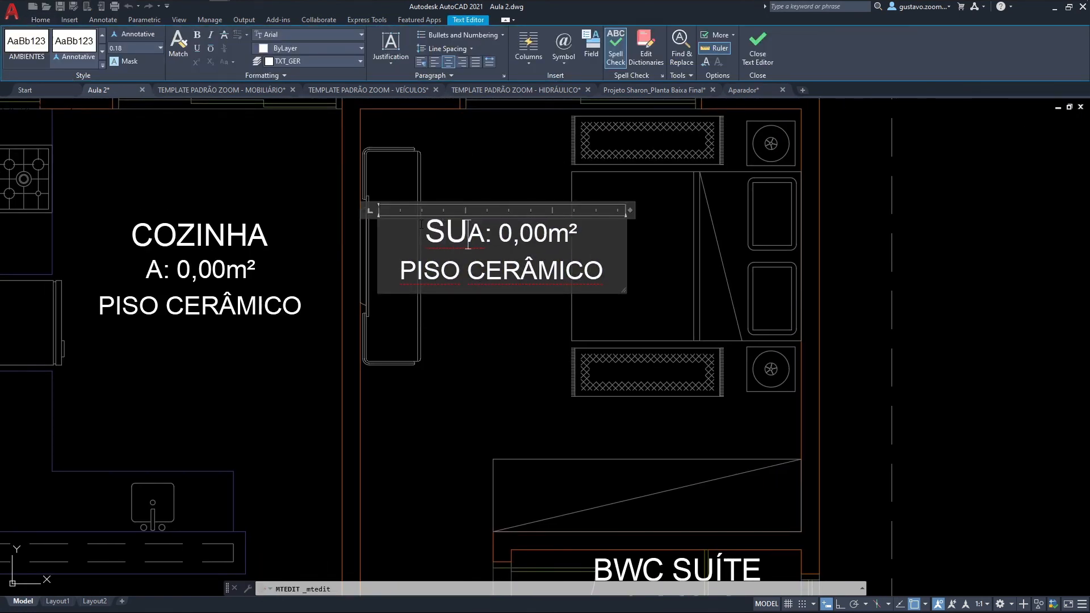
key(Return)
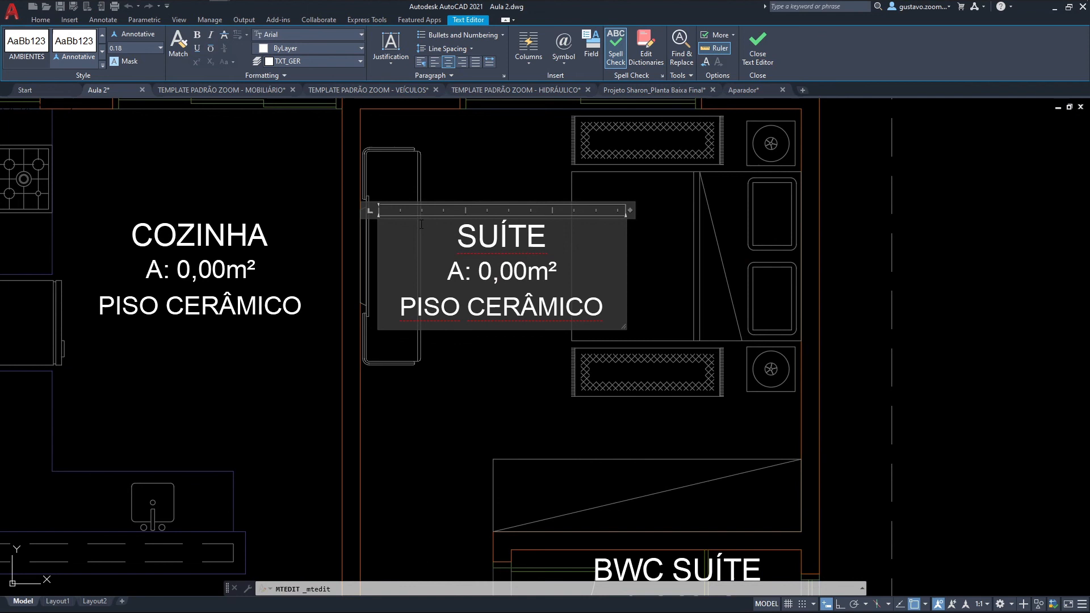
click(449, 390)
Step: Replace the room name in the label above the car with GARAGEM
middle_drag(243, 386, 271, 114)
middle_drag(248, 406, 345, 161)
middle_drag(330, 405, 462, 251)
middle_drag(96, 98, 339, 325)
double_click(298, 219)
drag(366, 219, 224, 215)
text(GARA)
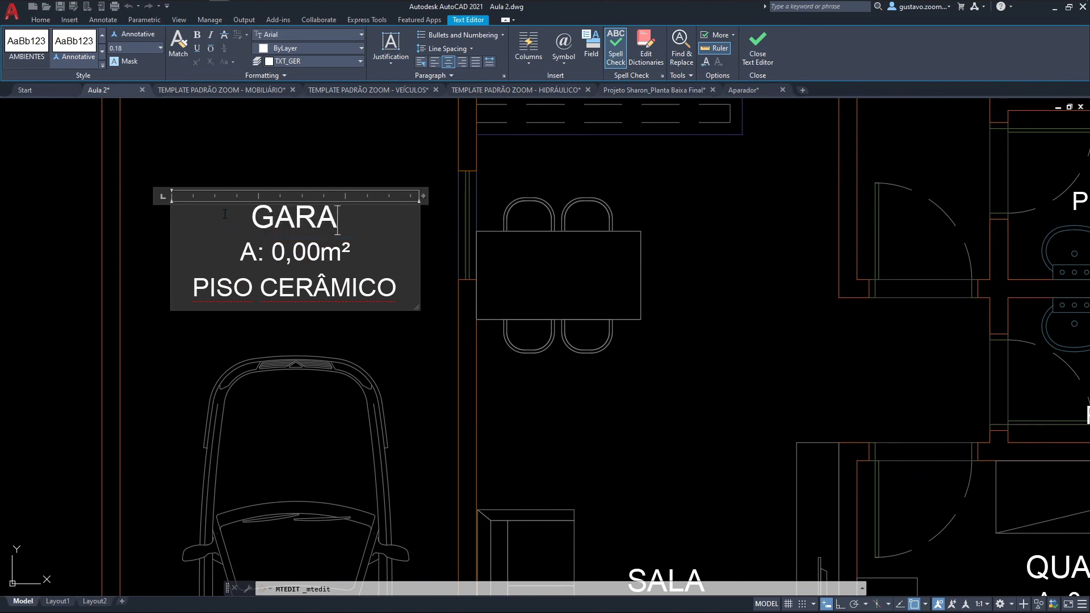
text(GEM)
click(261, 117)
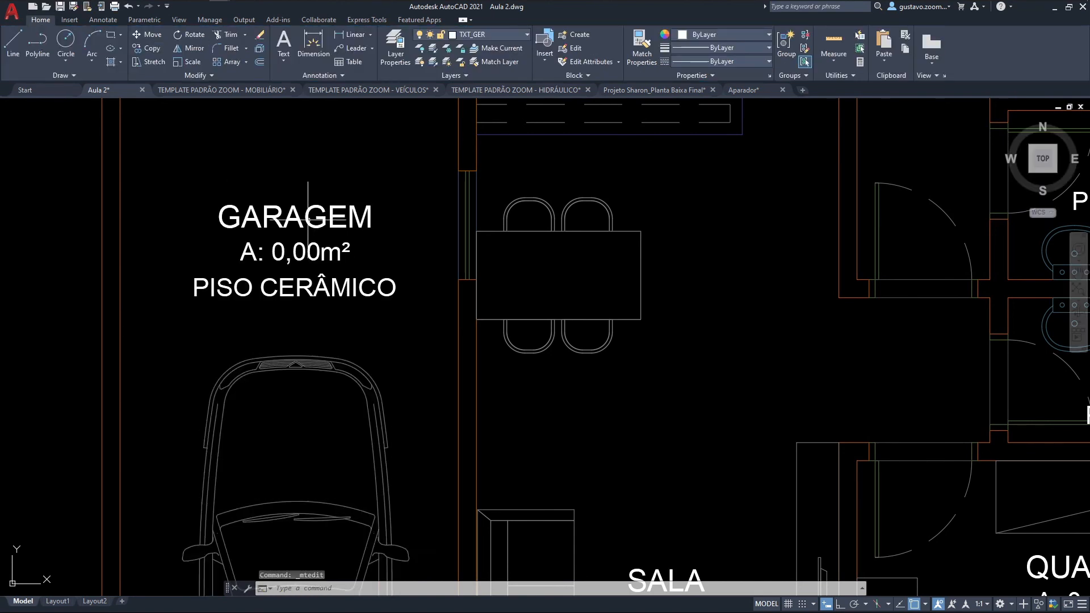
Step: Replace the room name in the label beside the laundry sink with LAVANDERIA, keeping the area on its own line
middle_drag(307, 195, 333, 455)
middle_drag(322, 153, 366, 447)
double_click(369, 261)
drag(436, 259, 262, 266)
text(LAVANDERIA)
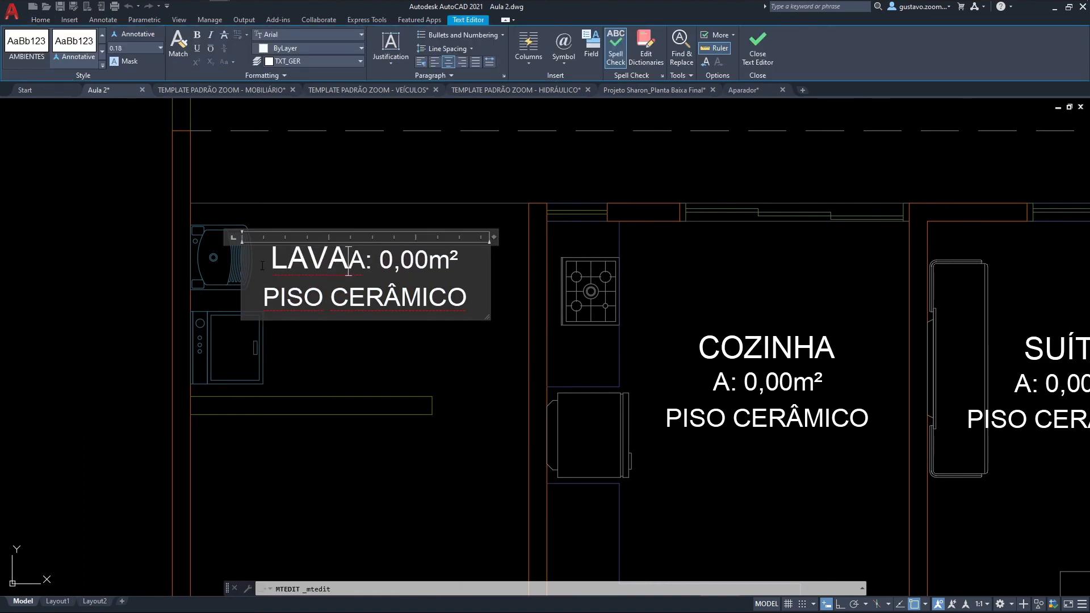
key(Return)
click(366, 380)
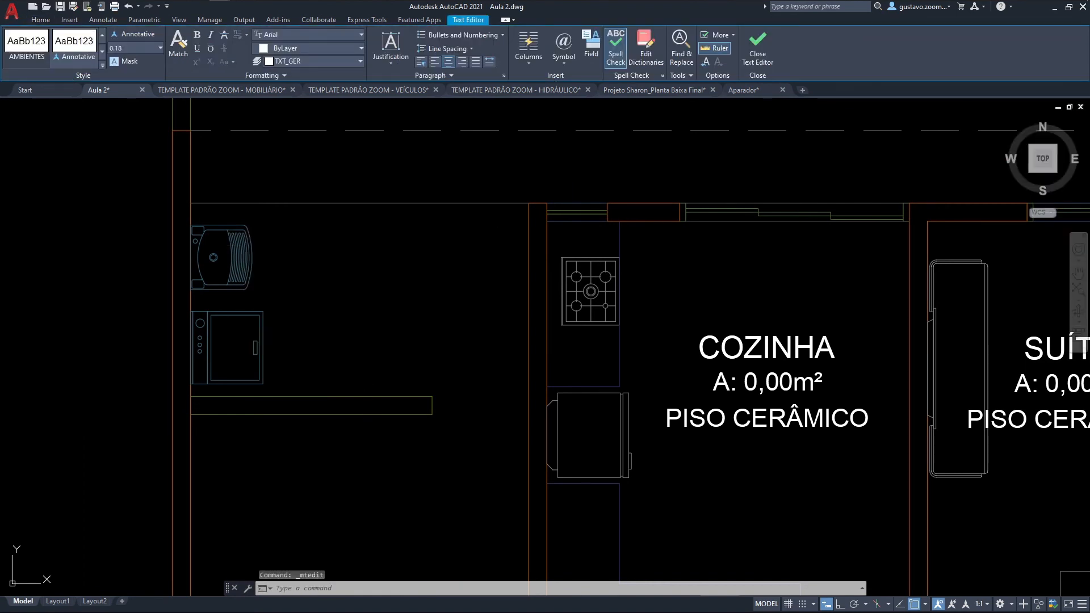
Step: Change the flooring in the SUÍTE label from ceramic to PISO LAMINADO
middle_drag(416, 394, 333, 216)
scroll(349, 222, down, 6)
middle_drag(411, 288, 411, 243)
middle_drag(514, 276, 542, 310)
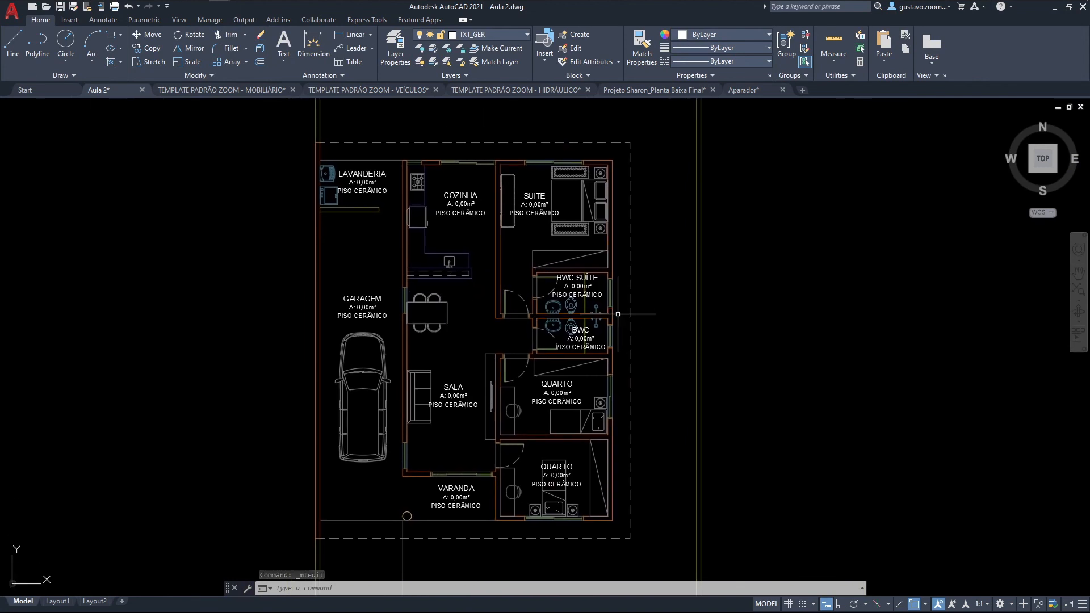
scroll(529, 290, up, 2)
scroll(489, 227, up, 2)
scroll(577, 230, up, 2)
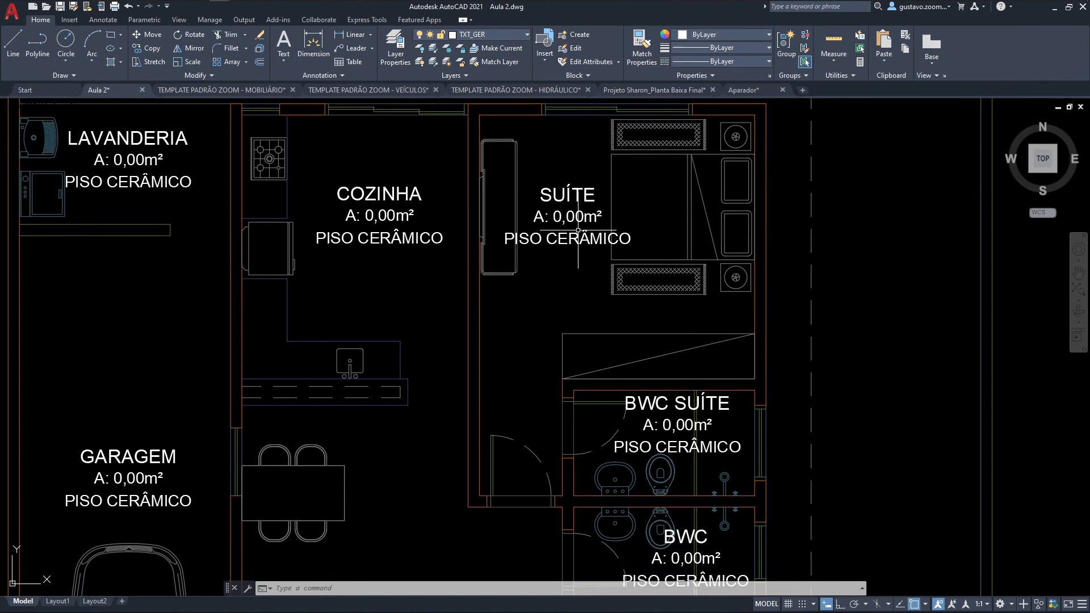
middle_drag(579, 230, 532, 251)
double_click(531, 254)
drag(498, 259, 571, 260)
text(LAMINADO)
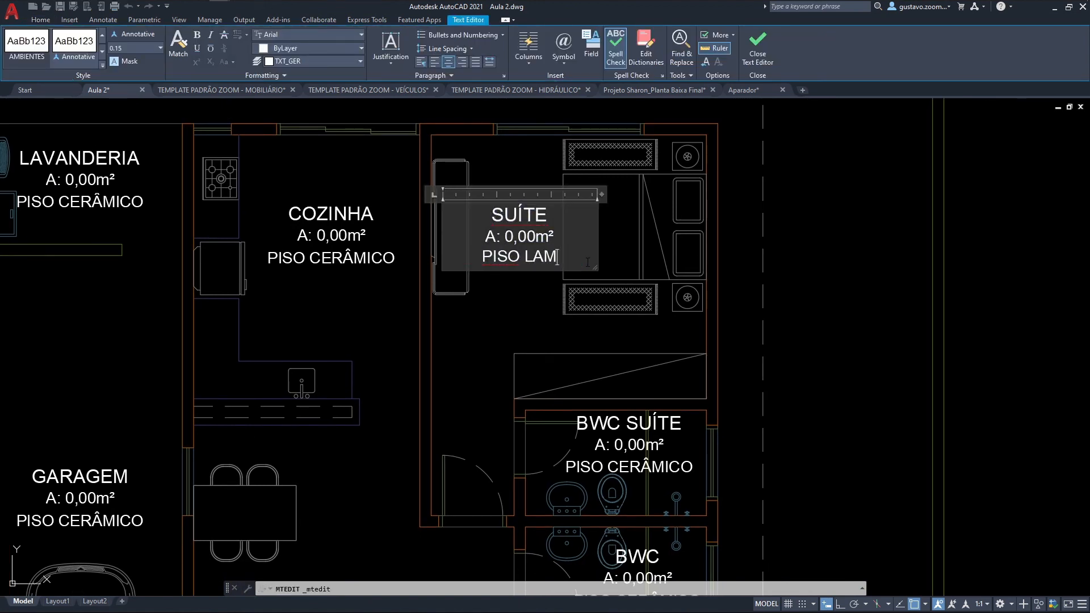
click(455, 314)
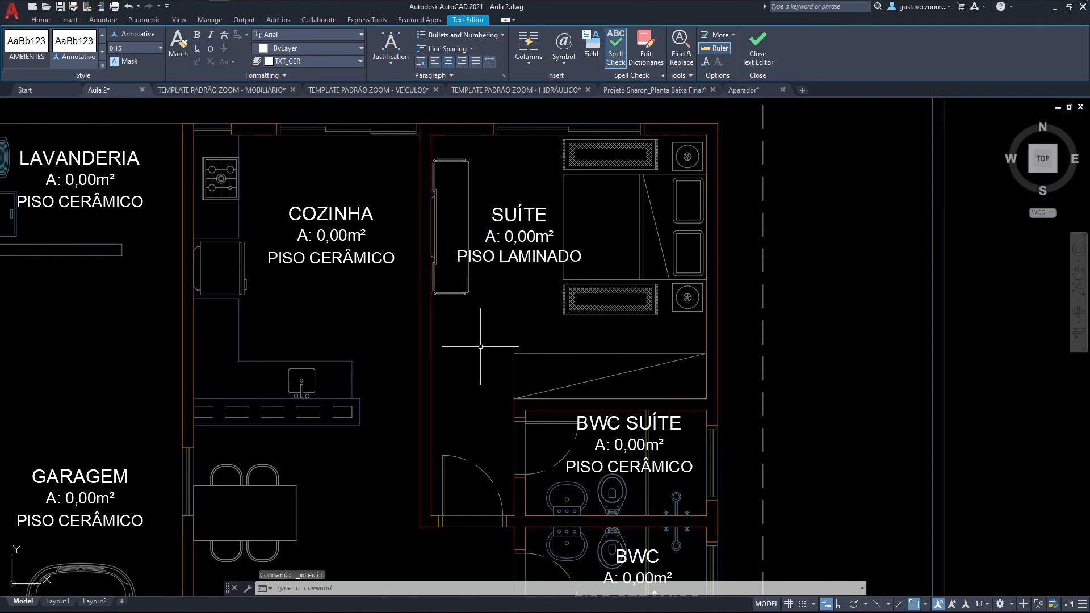
Step: Change the flooring in the upper QUARTO label, just below the BWC, to PISO LAMINADO
middle_drag(613, 493, 586, 370)
middle_drag(567, 476, 595, 210)
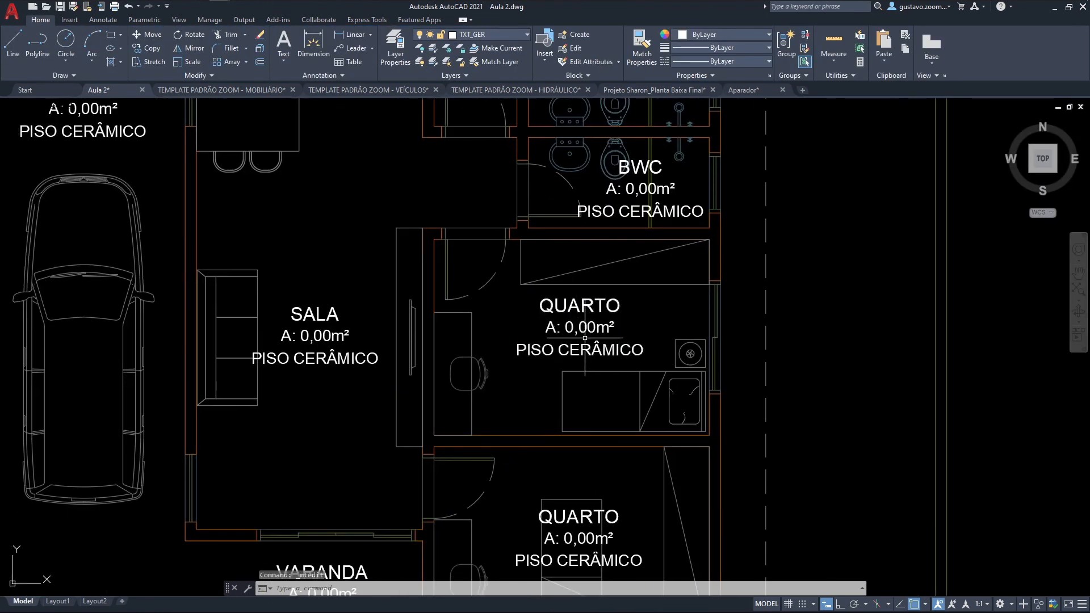
double_click(565, 350)
drag(559, 350, 637, 357)
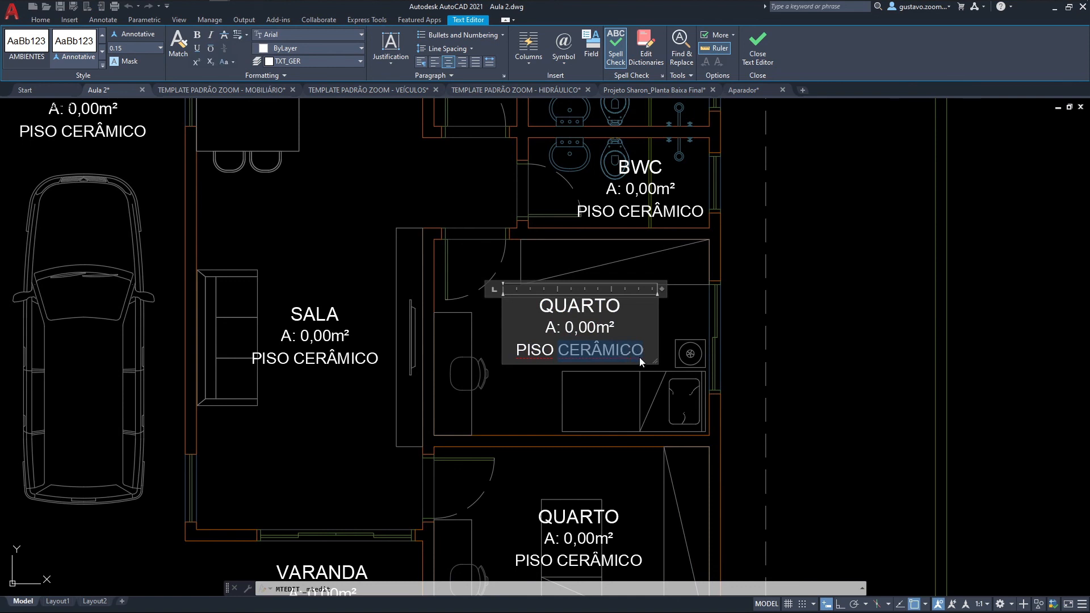
text(LAMINADO)
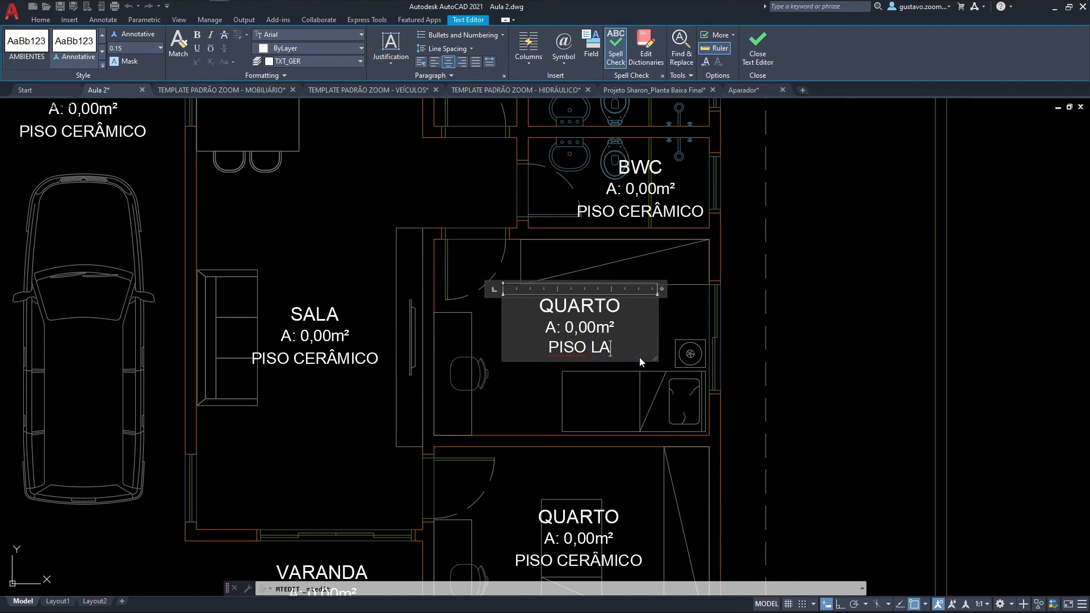
click(625, 414)
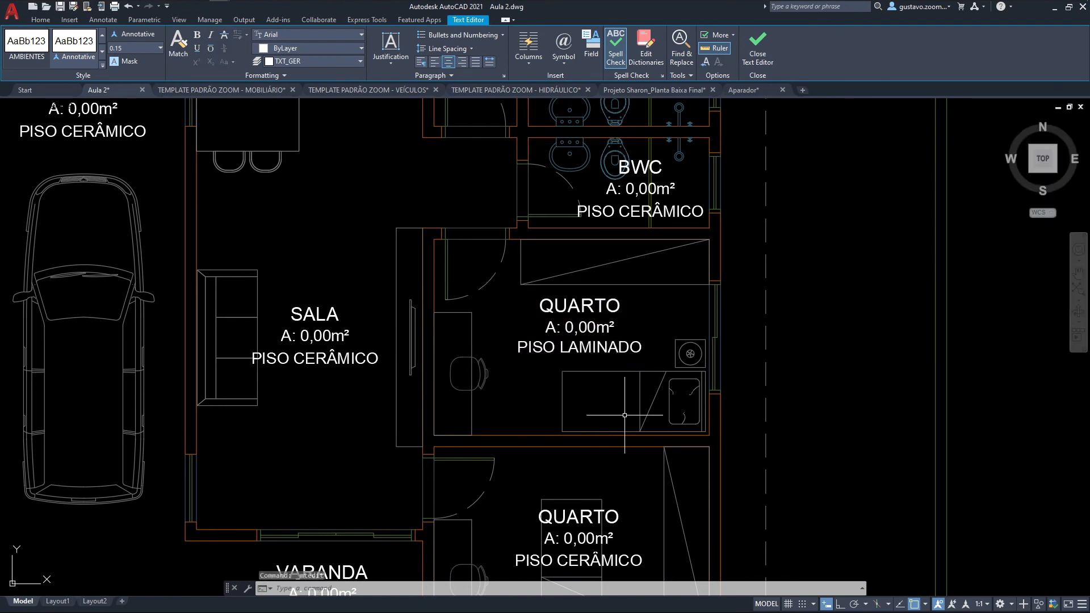
Step: Change the flooring in the lower QUARTO label, beside the VARANDA, to PISO LAMINADO
middle_drag(625, 414, 609, 280)
click(608, 427)
click(609, 427)
drag(626, 428, 540, 429)
text(LAMINADO)
click(596, 459)
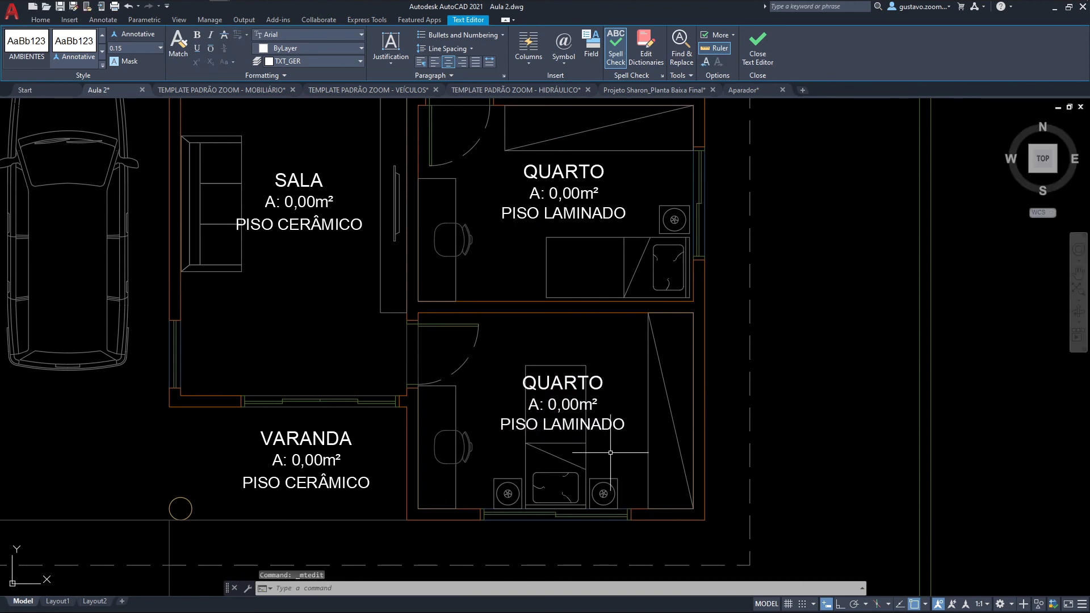
key(Escape)
scroll(610, 452, down, 4)
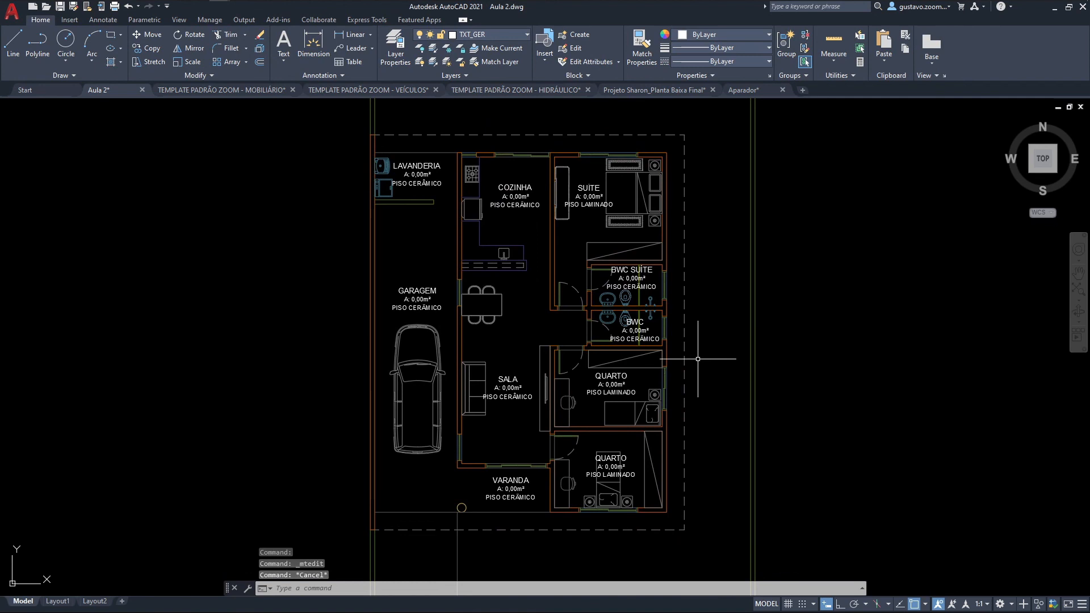